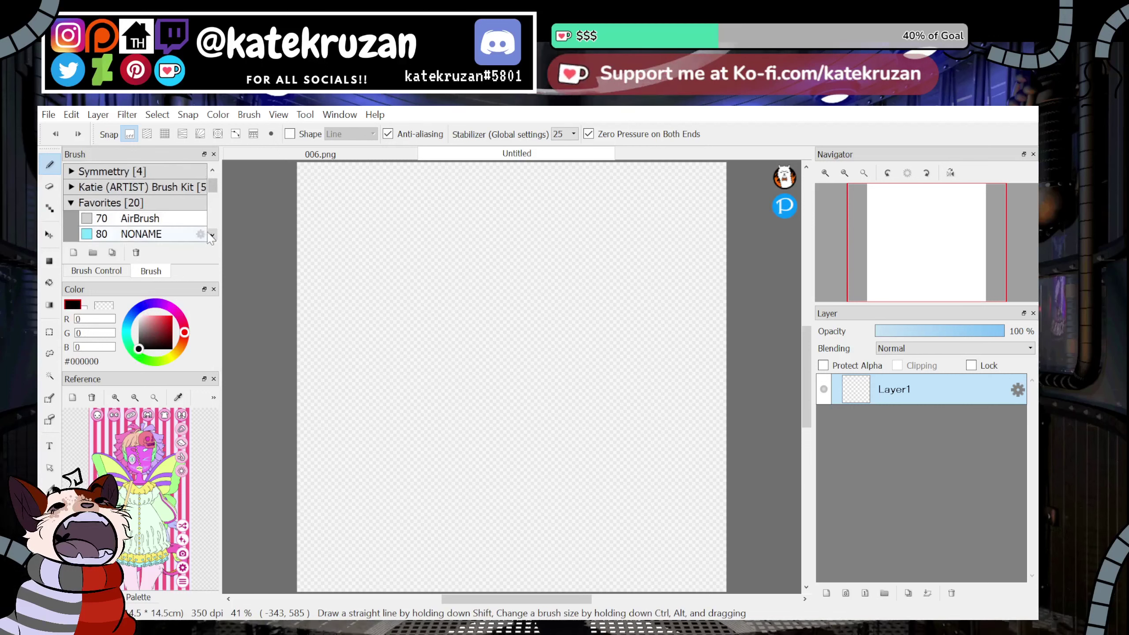
pyautogui.scroll(-1, 203, 239)
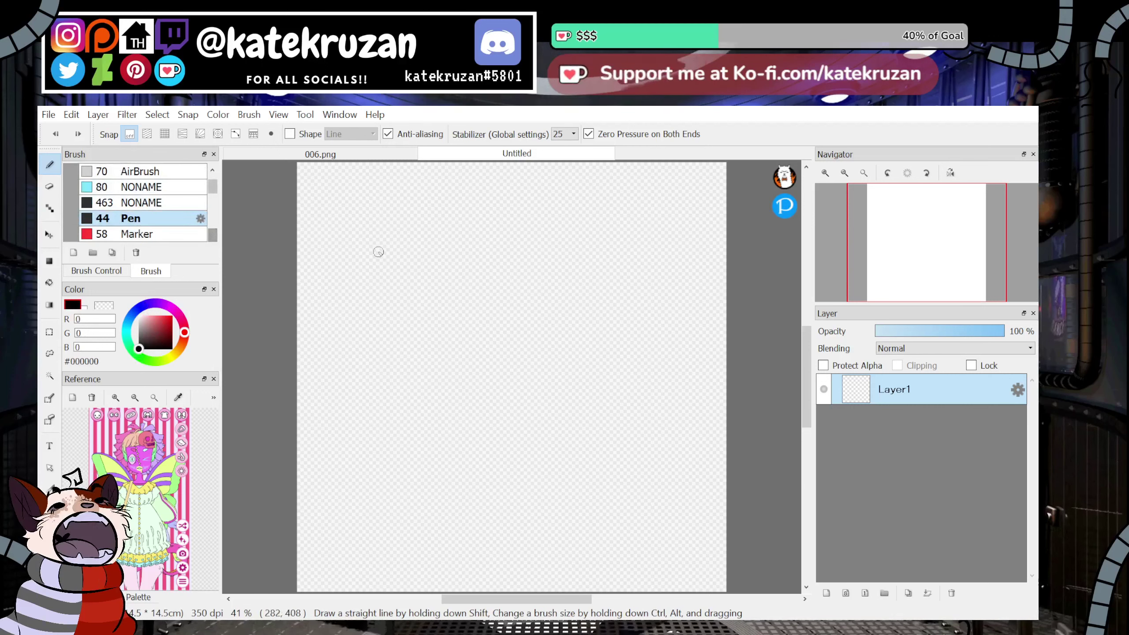
pyautogui.moveTo(407, 250); pyautogui.dragTo(533, 317)
pyautogui.hotkey('ctrl', 'z')
pyautogui.click(120, 272)
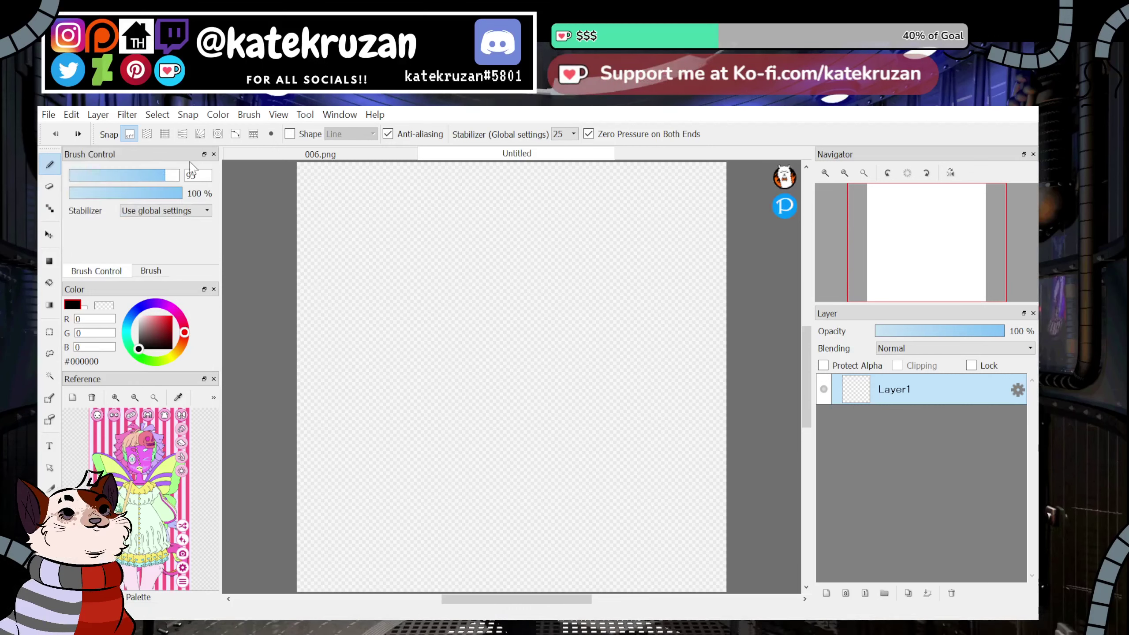
pyautogui.moveTo(484, 251)
pyautogui.mouseDown()
pyautogui.moveTo(513, 361)
pyautogui.moveTo(540, 285)
pyautogui.mouseUp()
pyautogui.hotkey('ctrl', 'z')
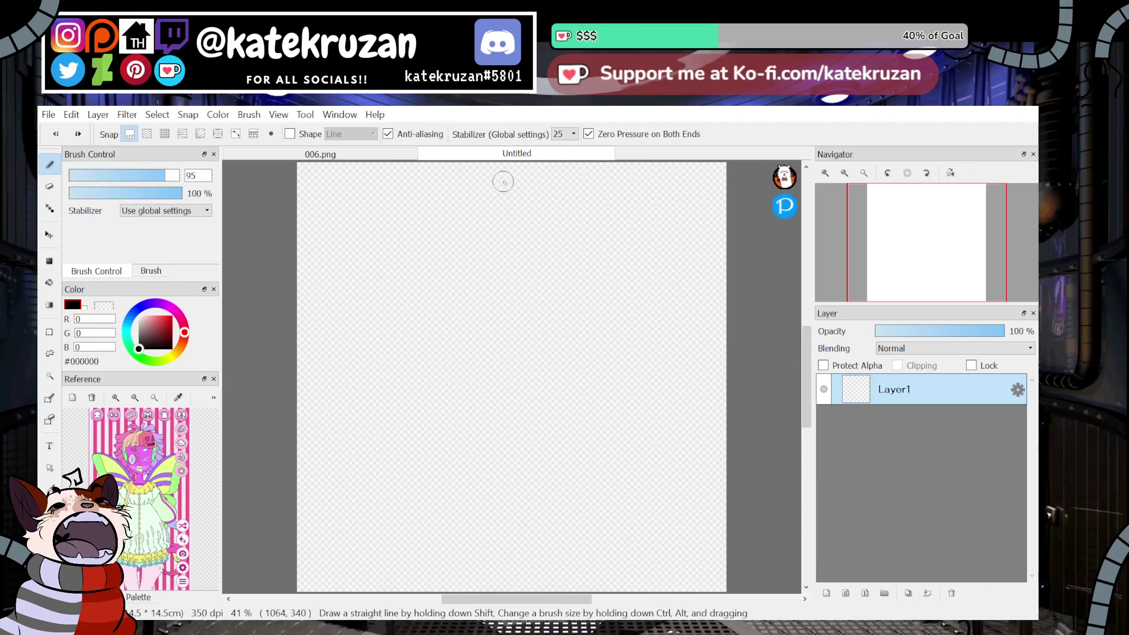
pyautogui.click(334, 473)
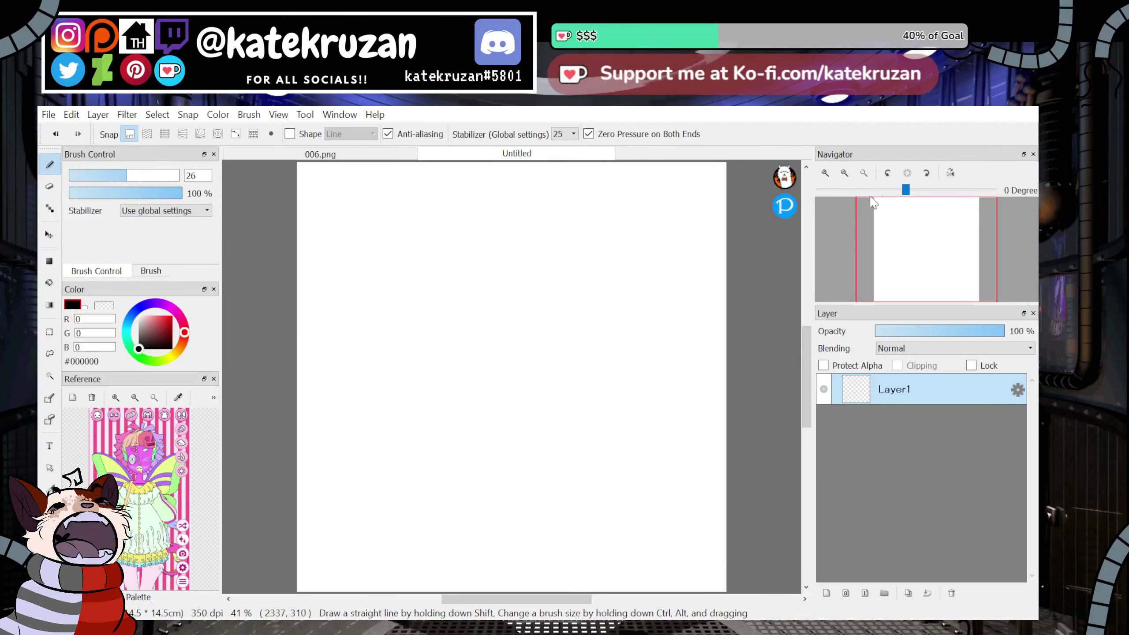
# Zoom the canvas to 150% and enlarge the reference image around the character's head.
pyautogui.click(826, 173)
pyautogui.click(825, 173)
pyautogui.click(825, 173)
pyautogui.click(825, 173)
pyautogui.moveTo(923, 247); pyautogui.dragTo(915, 215)
pyautogui.moveTo(525, 209)
pyautogui.mouseDown()
pyautogui.moveTo(615, 408)
pyautogui.moveTo(529, 210)
pyautogui.mouseUp()
pyautogui.moveTo(99, 395); pyautogui.dragTo(116, 464)
pyautogui.click(116, 397)
pyautogui.click(115, 397)
pyautogui.click(115, 397)
pyautogui.hotkey('ctrl', 'z')
# Choose a size 144 brush and draw the round head shape with a curved vertical centre guideline.
pyautogui.click(150, 272)
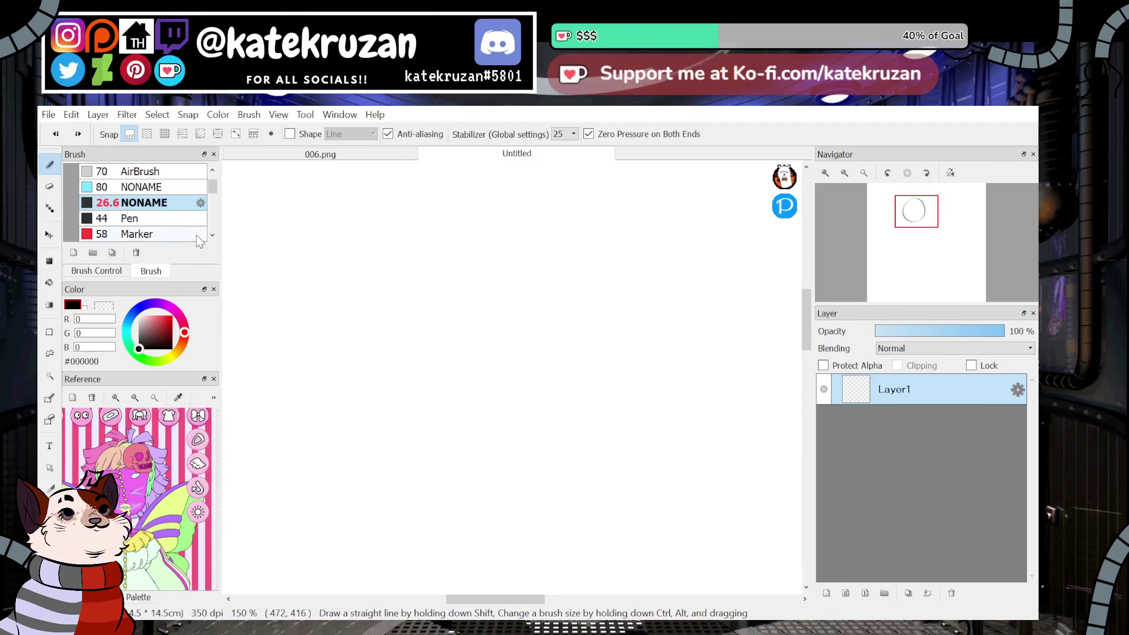
pyautogui.click(143, 233)
pyautogui.click(115, 272)
pyautogui.moveTo(512, 378)
pyautogui.mouseDown()
pyautogui.moveTo(444, 214)
pyautogui.moveTo(489, 261)
pyautogui.moveTo(507, 232)
pyautogui.moveTo(596, 376)
pyautogui.mouseUp()
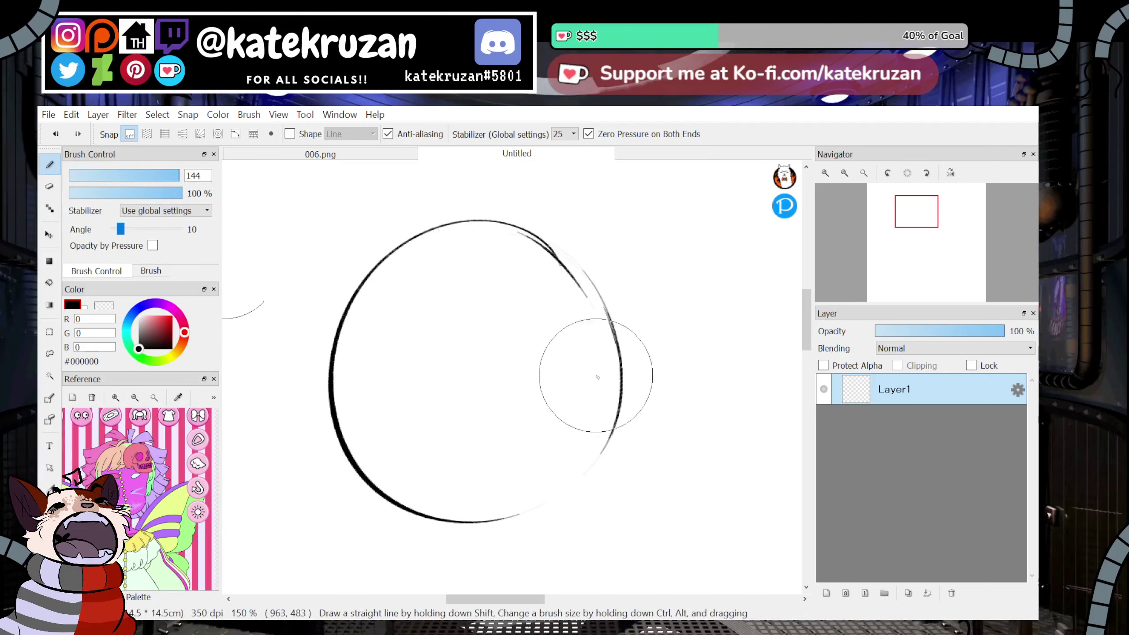
pyautogui.moveTo(560, 241)
pyautogui.mouseDown()
pyautogui.moveTo(593, 466)
pyautogui.moveTo(511, 534)
pyautogui.mouseUp()
pyautogui.moveTo(467, 236); pyautogui.dragTo(504, 534)
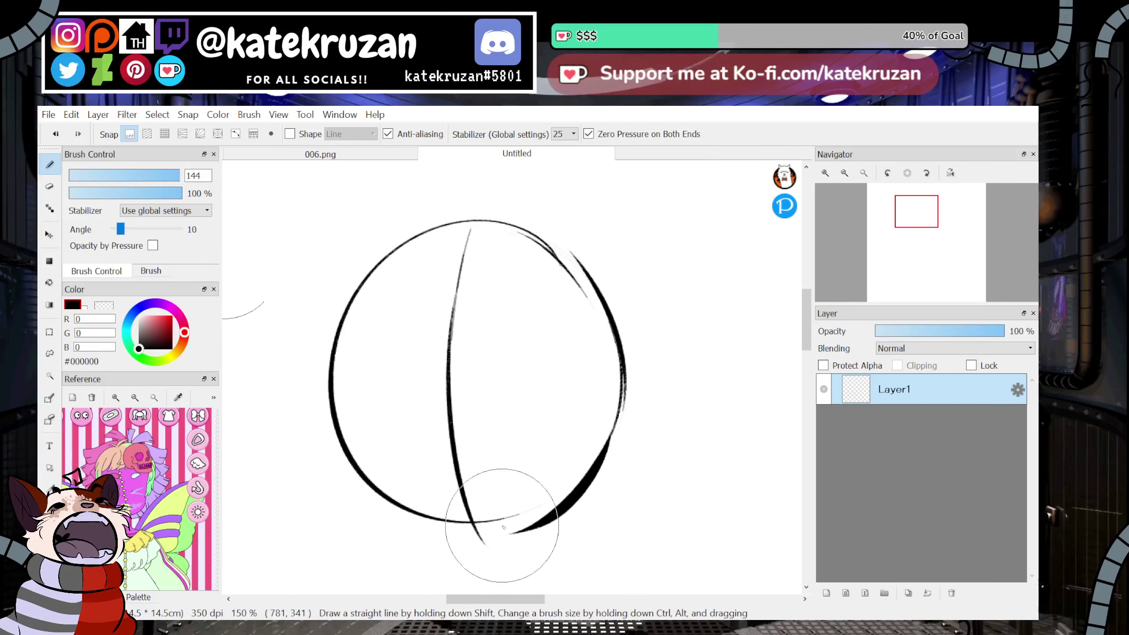
# Sketch the skull ornament on the upper right of the head and rough in the first hair outline strokes.
pyautogui.moveTo(541, 190)
pyautogui.mouseDown()
pyautogui.moveTo(671, 243)
pyautogui.moveTo(575, 336)
pyautogui.moveTo(604, 179)
pyautogui.moveTo(495, 253)
pyautogui.moveTo(523, 275)
pyautogui.moveTo(553, 185)
pyautogui.moveTo(544, 301)
pyautogui.moveTo(593, 306)
pyautogui.moveTo(634, 191)
pyautogui.moveTo(511, 270)
pyautogui.moveTo(559, 246)
pyautogui.moveTo(542, 222)
pyautogui.moveTo(550, 217)
pyautogui.moveTo(596, 229)
pyautogui.mouseUp()
pyautogui.hotkey('ctrl', 'z')
pyautogui.hotkey('ctrl', 'z')
pyautogui.moveTo(559, 287)
pyautogui.mouseDown()
pyautogui.moveTo(561, 306)
pyautogui.moveTo(574, 307)
pyautogui.mouseUp()
pyautogui.moveTo(518, 189)
pyautogui.mouseDown()
pyautogui.moveTo(413, 175)
pyautogui.moveTo(337, 243)
pyautogui.mouseUp()
pyautogui.moveTo(316, 311); pyautogui.dragTo(326, 356)
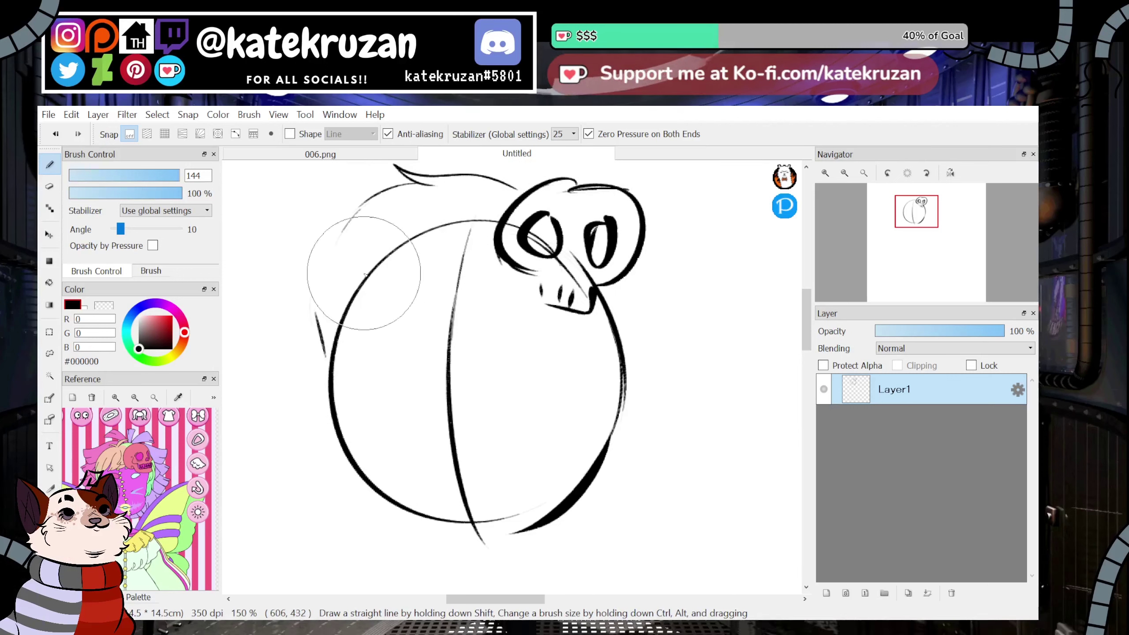
# Sketch the cheek, jaw and pointed chin outline below the head circle.
pyautogui.moveTo(358, 281)
pyautogui.mouseDown()
pyautogui.moveTo(334, 399)
pyautogui.moveTo(337, 457)
pyautogui.mouseUp()
pyautogui.moveTo(335, 466); pyautogui.dragTo(366, 523)
pyautogui.moveTo(334, 460)
pyautogui.mouseDown()
pyautogui.moveTo(336, 511)
pyautogui.moveTo(465, 562)
pyautogui.mouseUp()
pyautogui.moveTo(311, 484); pyautogui.dragTo(497, 549)
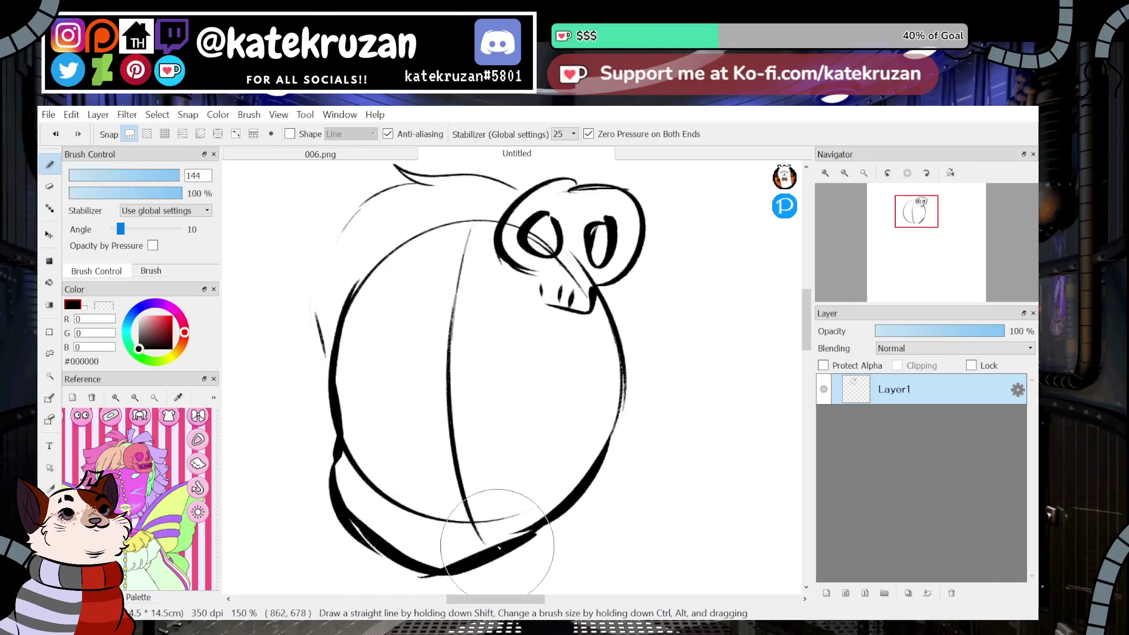
pyautogui.moveTo(438, 508)
pyautogui.mouseDown()
pyautogui.moveTo(397, 528)
pyautogui.moveTo(418, 528)
pyautogui.moveTo(386, 526)
pyautogui.moveTo(446, 536)
pyautogui.mouseUp()
pyautogui.hotkey('ctrl', 'z')
pyautogui.hotkey('ctrl', 'z')
pyautogui.moveTo(381, 506)
pyautogui.mouseDown()
pyautogui.moveTo(390, 495)
pyautogui.moveTo(377, 515)
pyautogui.moveTo(429, 539)
pyautogui.mouseUp()
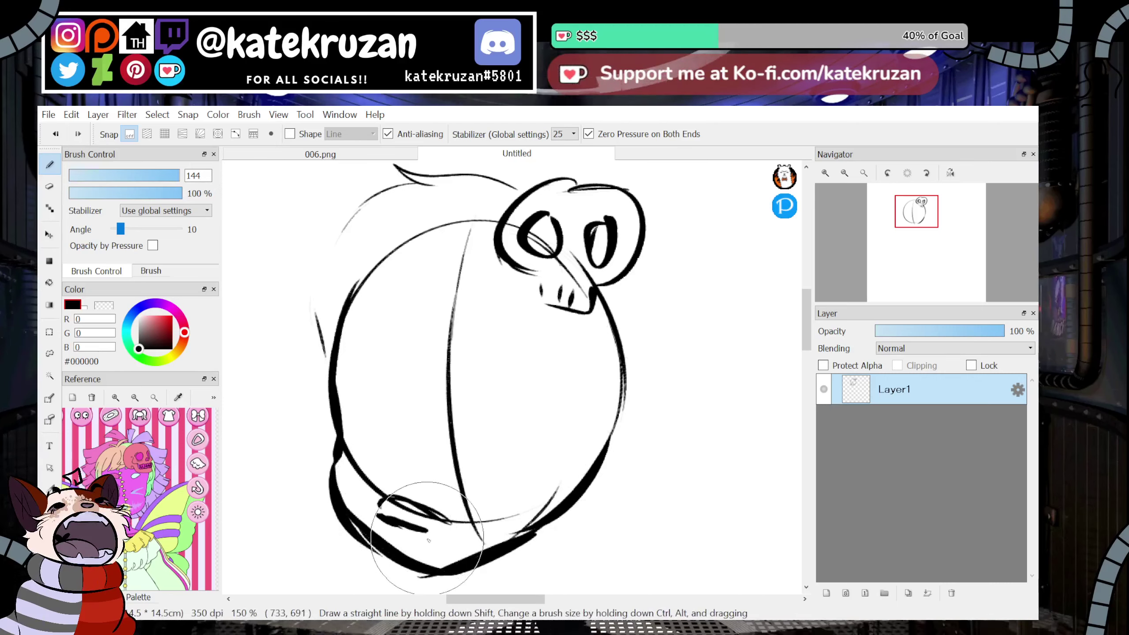
pyautogui.hotkey('ctrl', 'z')
pyautogui.hotkey('ctrl', 'z')
pyautogui.hotkey('ctrl', 'z')
pyautogui.hotkey('ctrl', 'z')
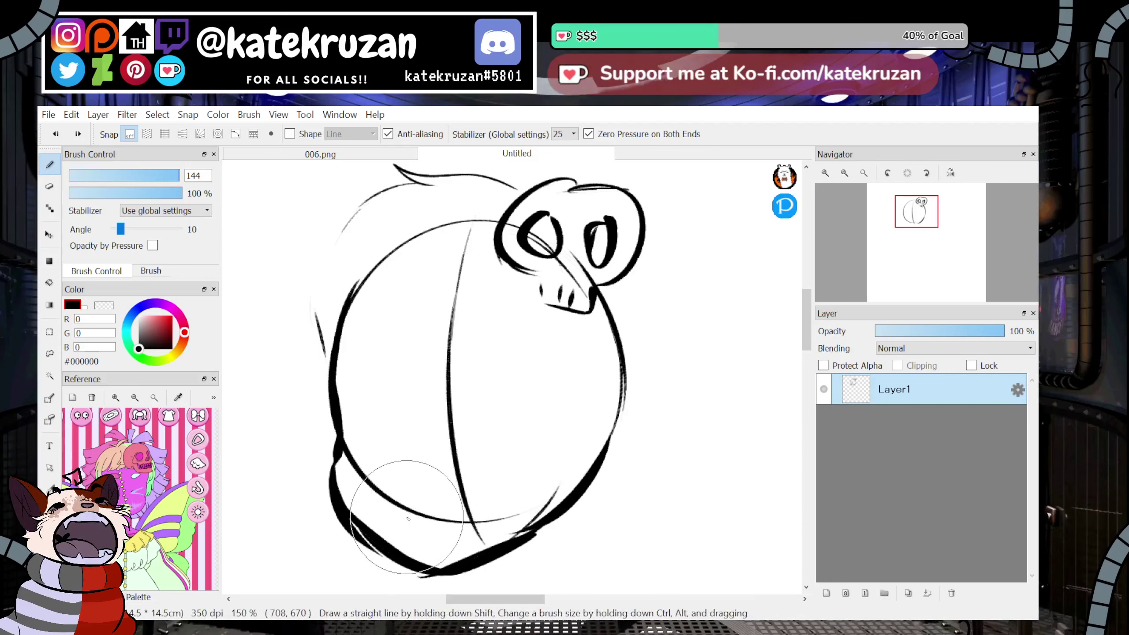
# Sketch the mouth lines and jagged zigzag marks across the lower face.
pyautogui.moveTo(483, 520)
pyautogui.mouseDown()
pyautogui.moveTo(481, 481)
pyautogui.moveTo(493, 495)
pyautogui.moveTo(513, 467)
pyautogui.mouseUp()
pyautogui.moveTo(523, 458)
pyautogui.mouseDown()
pyautogui.moveTo(523, 488)
pyautogui.moveTo(573, 475)
pyautogui.mouseUp()
pyautogui.moveTo(347, 475)
pyautogui.mouseDown()
pyautogui.moveTo(359, 472)
pyautogui.moveTo(383, 513)
pyautogui.moveTo(444, 516)
pyautogui.moveTo(444, 556)
pyautogui.mouseUp()
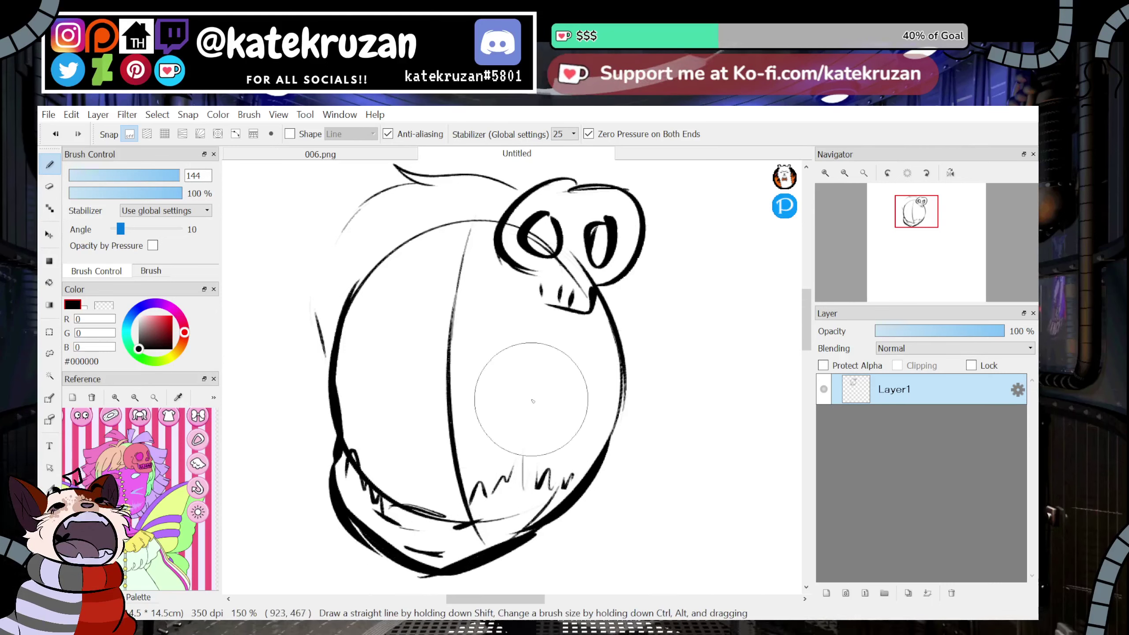
pyautogui.moveTo(531, 402)
pyautogui.mouseDown()
pyautogui.moveTo(442, 472)
pyautogui.moveTo(547, 443)
pyautogui.mouseUp()
pyautogui.moveTo(357, 395); pyautogui.dragTo(416, 448)
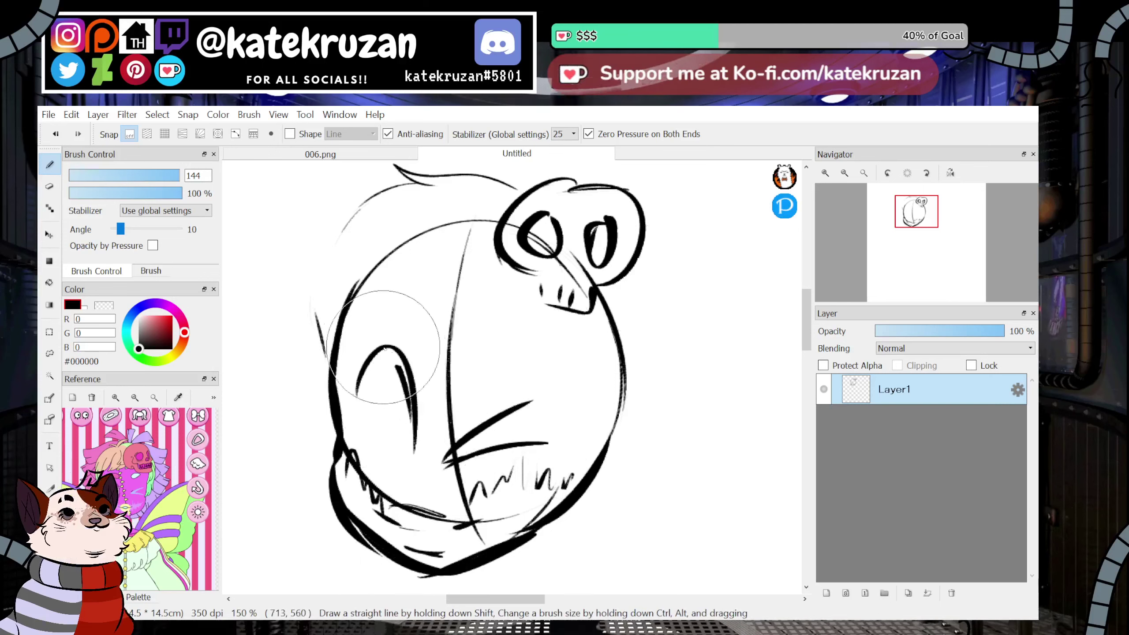
pyautogui.hotkey('ctrl', 'z')
pyautogui.hotkey('ctrl', 'z')
pyautogui.hotkey('ctrl', 'z')
# Sketch a tall pointed eye on the left half of the face and pointed bangs across the forehead.
pyautogui.moveTo(434, 329)
pyautogui.mouseDown()
pyautogui.moveTo(393, 439)
pyautogui.moveTo(425, 496)
pyautogui.moveTo(465, 455)
pyautogui.moveTo(454, 355)
pyautogui.moveTo(394, 401)
pyautogui.moveTo(411, 492)
pyautogui.moveTo(463, 447)
pyautogui.mouseUp()
pyautogui.moveTo(452, 356); pyautogui.dragTo(472, 444)
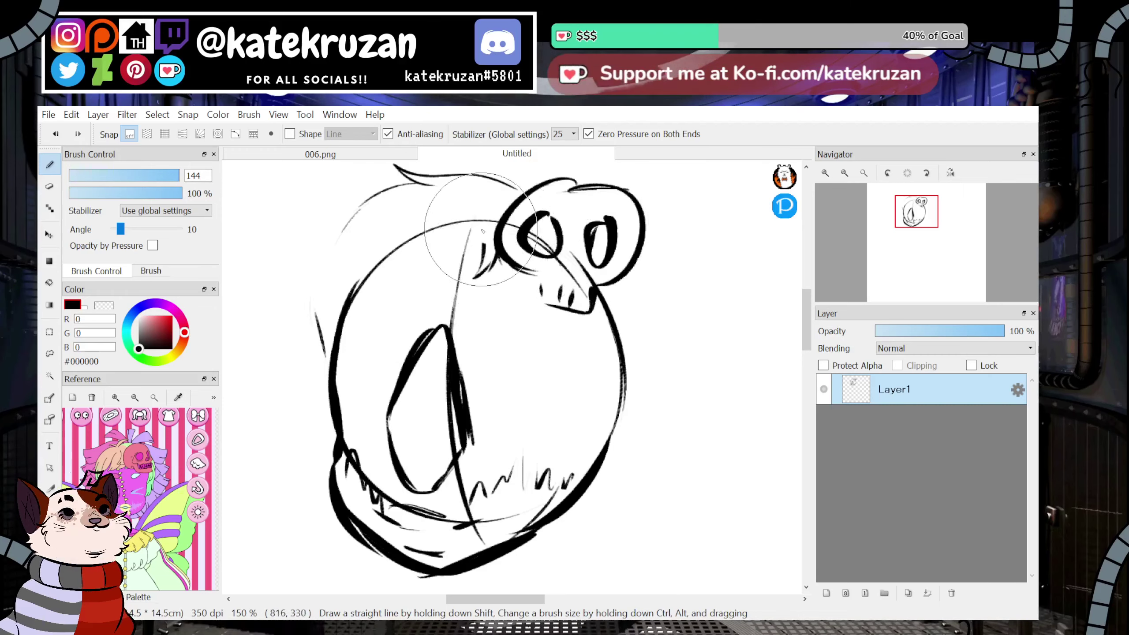
pyautogui.moveTo(485, 238); pyautogui.dragTo(476, 273)
pyautogui.moveTo(449, 272); pyautogui.dragTo(407, 301)
pyautogui.moveTo(425, 224)
pyautogui.mouseDown()
pyautogui.moveTo(402, 306)
pyautogui.moveTo(429, 224)
pyautogui.moveTo(350, 339)
pyautogui.mouseUp()
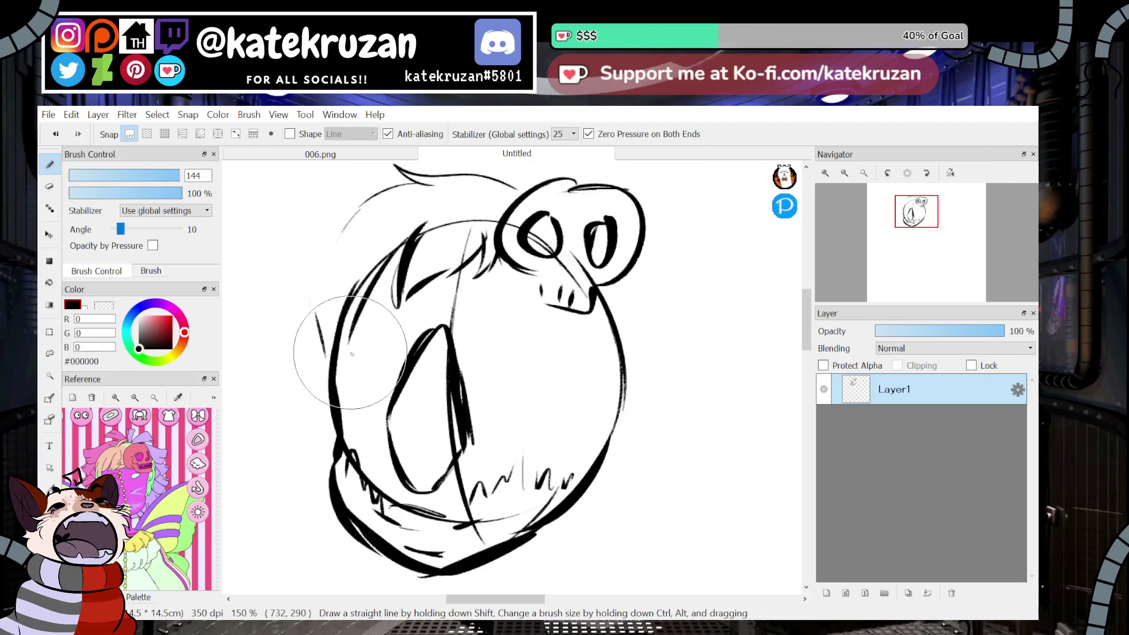
# Sketch the outer hair volume with layered pointed strands over the top and left side of the head.
pyautogui.moveTo(371, 224); pyautogui.dragTo(342, 343)
pyautogui.moveTo(449, 195); pyautogui.dragTo(364, 236)
pyautogui.moveTo(393, 187)
pyautogui.mouseDown()
pyautogui.moveTo(314, 216)
pyautogui.moveTo(344, 226)
pyautogui.mouseUp()
pyautogui.moveTo(338, 227)
pyautogui.mouseDown()
pyautogui.moveTo(308, 286)
pyautogui.moveTo(327, 340)
pyautogui.mouseUp()
pyautogui.moveTo(338, 249)
pyautogui.mouseDown()
pyautogui.moveTo(272, 323)
pyautogui.moveTo(277, 416)
pyautogui.mouseUp()
pyautogui.moveTo(302, 378); pyautogui.dragTo(284, 434)
# Sketch jagged hair strands down the right side of the face below the skull ornament.
pyautogui.moveTo(572, 320)
pyautogui.mouseDown()
pyautogui.moveTo(550, 366)
pyautogui.moveTo(577, 373)
pyautogui.mouseUp()
pyautogui.moveTo(580, 367); pyautogui.dragTo(558, 404)
pyautogui.hotkey('ctrl', 'z')
pyautogui.hotkey('ctrl', 'z')
pyautogui.moveTo(515, 534)
pyautogui.mouseDown()
pyautogui.moveTo(558, 482)
pyautogui.moveTo(592, 381)
pyautogui.mouseUp()
pyautogui.moveTo(573, 332)
pyautogui.mouseDown()
pyautogui.moveTo(547, 363)
pyautogui.moveTo(580, 444)
pyautogui.moveTo(618, 438)
pyautogui.moveTo(638, 342)
pyautogui.mouseUp()
pyautogui.moveTo(607, 278)
pyautogui.mouseDown()
pyautogui.moveTo(650, 290)
pyautogui.moveTo(657, 383)
pyautogui.moveTo(630, 466)
pyautogui.moveTo(588, 433)
pyautogui.moveTo(634, 445)
pyautogui.moveTo(606, 452)
pyautogui.moveTo(578, 485)
pyautogui.mouseUp()
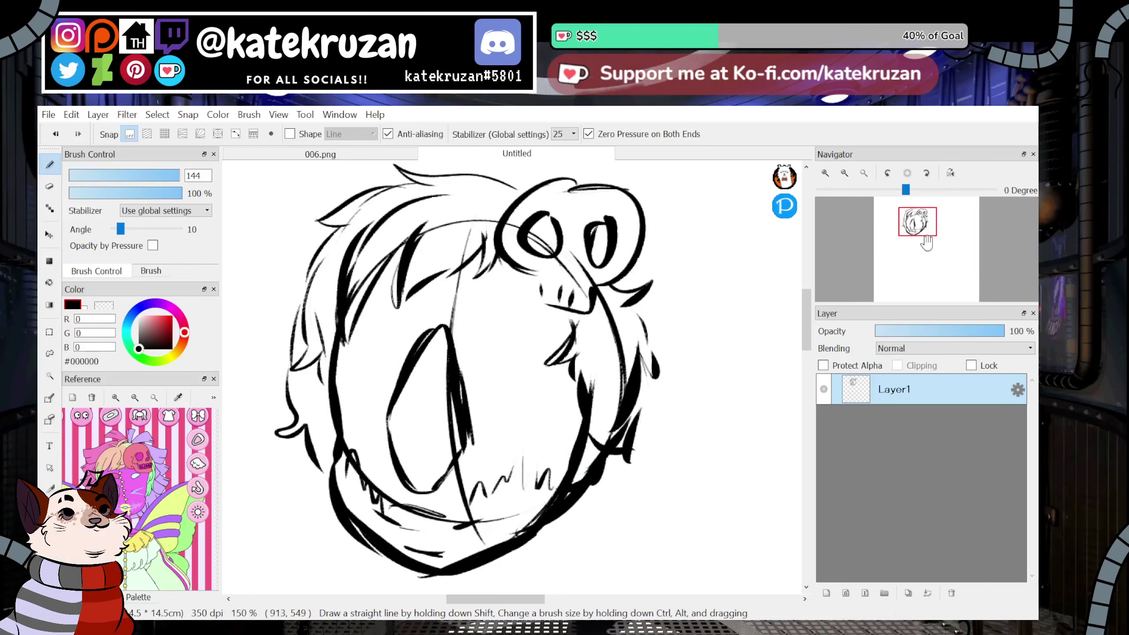
# Draw an oval iris inside the eye and thicken the eye's diamond-shaped outline.
pyautogui.moveTo(925, 241); pyautogui.dragTo(914, 223)
pyautogui.moveTo(497, 360)
pyautogui.mouseDown()
pyautogui.moveTo(487, 322)
pyautogui.moveTo(504, 358)
pyautogui.moveTo(481, 329)
pyautogui.moveTo(500, 353)
pyautogui.moveTo(500, 401)
pyautogui.moveTo(530, 327)
pyautogui.moveTo(503, 398)
pyautogui.mouseUp()
pyautogui.press('z')
pyautogui.moveTo(488, 335)
pyautogui.mouseDown()
pyautogui.moveTo(480, 418)
pyautogui.moveTo(489, 399)
pyautogui.moveTo(475, 418)
pyautogui.mouseUp()
pyautogui.press('z')
pyautogui.moveTo(500, 314); pyautogui.dragTo(511, 405)
pyautogui.moveTo(490, 289)
pyautogui.mouseDown()
pyautogui.moveTo(481, 454)
pyautogui.moveTo(457, 317)
pyautogui.moveTo(451, 445)
pyautogui.mouseUp()
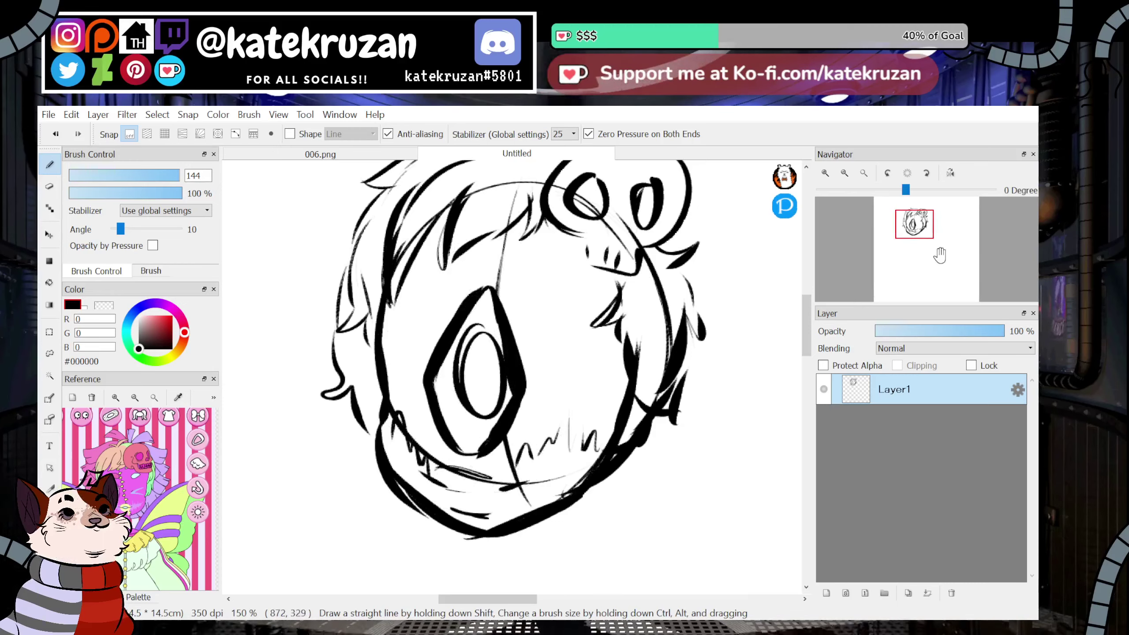
# Draw a rounded eyebrow above the eye and add short lashes along its upper edges.
pyautogui.moveTo(932, 253); pyautogui.dragTo(912, 216)
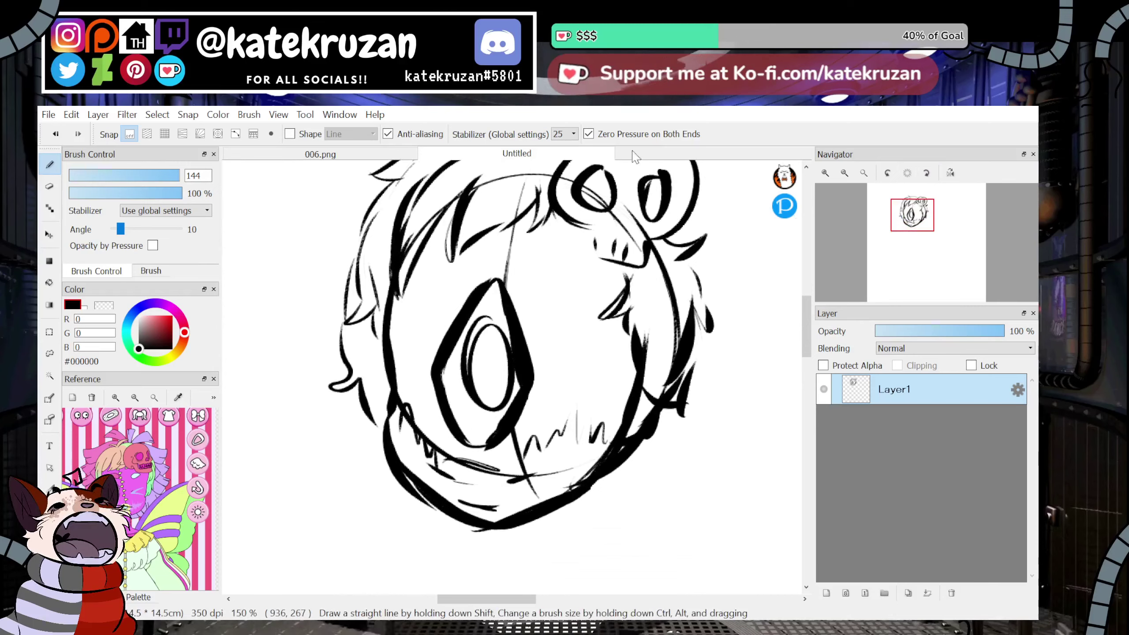
pyautogui.moveTo(504, 272)
pyautogui.mouseDown()
pyautogui.moveTo(526, 245)
pyautogui.moveTo(471, 271)
pyautogui.mouseUp()
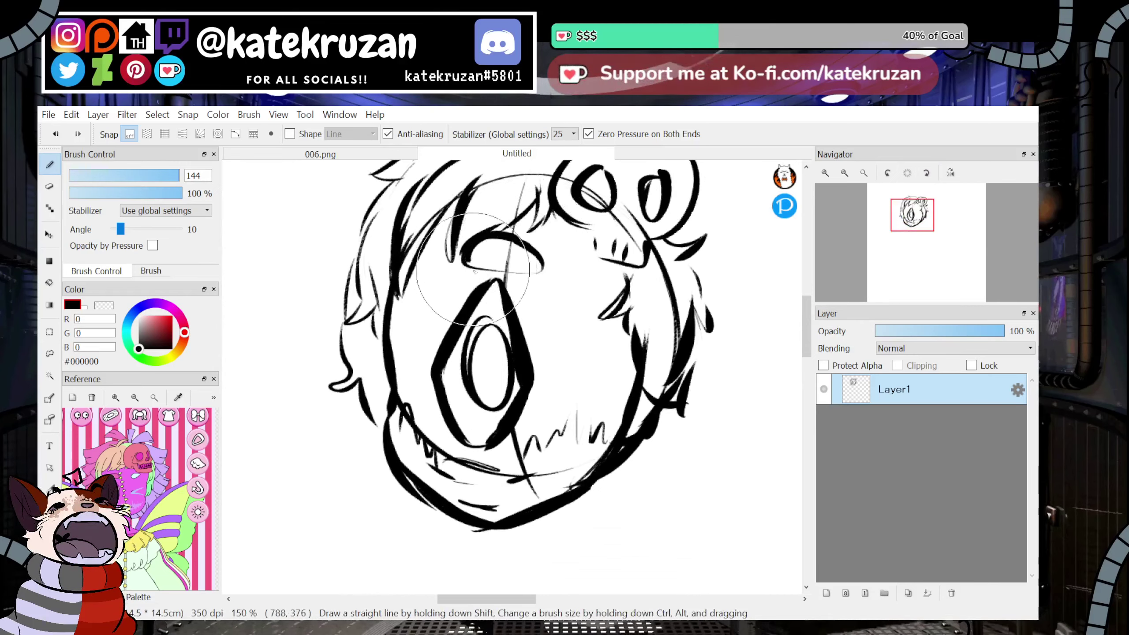
pyautogui.moveTo(528, 304); pyautogui.dragTo(514, 309)
pyautogui.moveTo(530, 306); pyautogui.dragTo(515, 318)
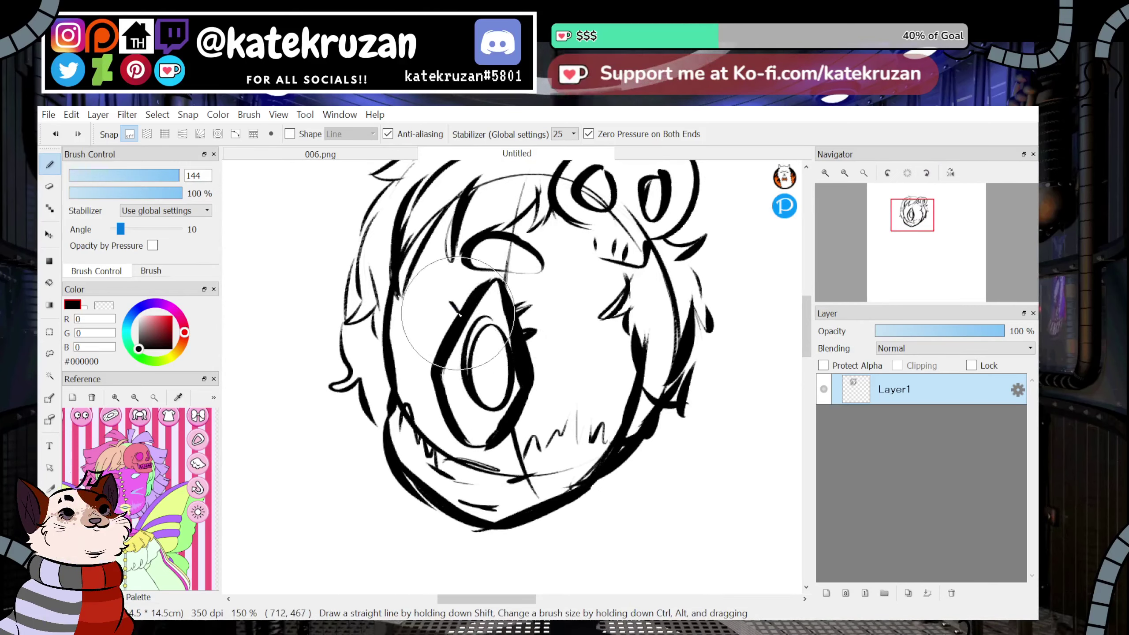
pyautogui.moveTo(549, 367); pyautogui.dragTo(614, 369)
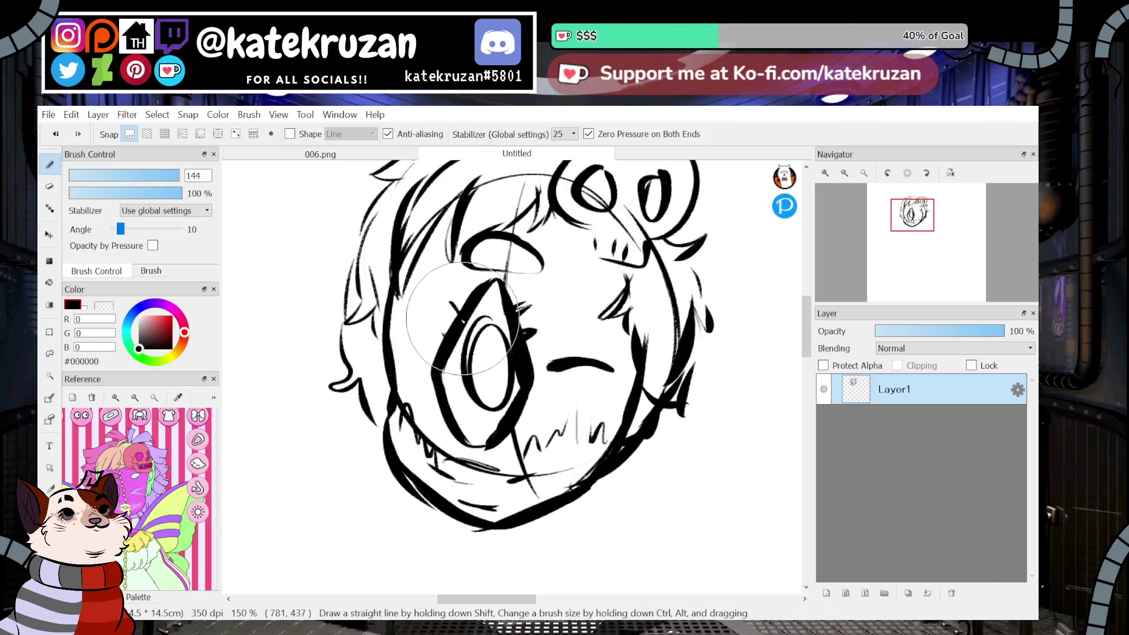
pyautogui.moveTo(398, 331); pyautogui.dragTo(433, 339)
pyautogui.hotkey('ctrl', 'z')
pyautogui.hotkey('ctrl', 'z')
pyautogui.moveTo(542, 413); pyautogui.dragTo(594, 381)
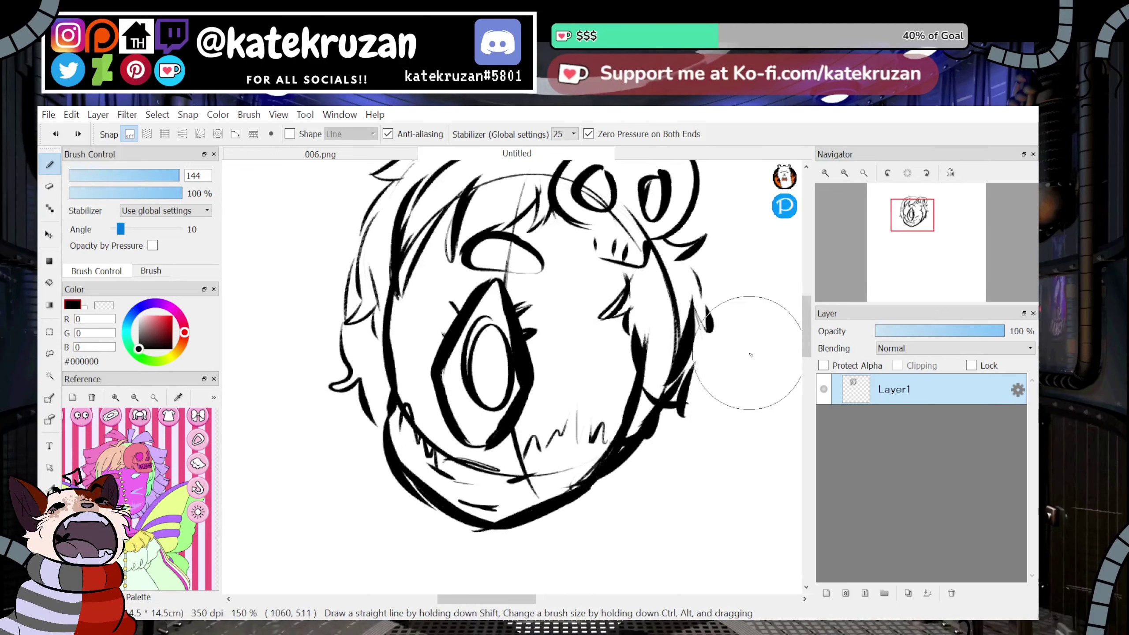
# Add pointed hair tufts against the right cheek.
pyautogui.click(844, 173)
pyautogui.click(846, 175)
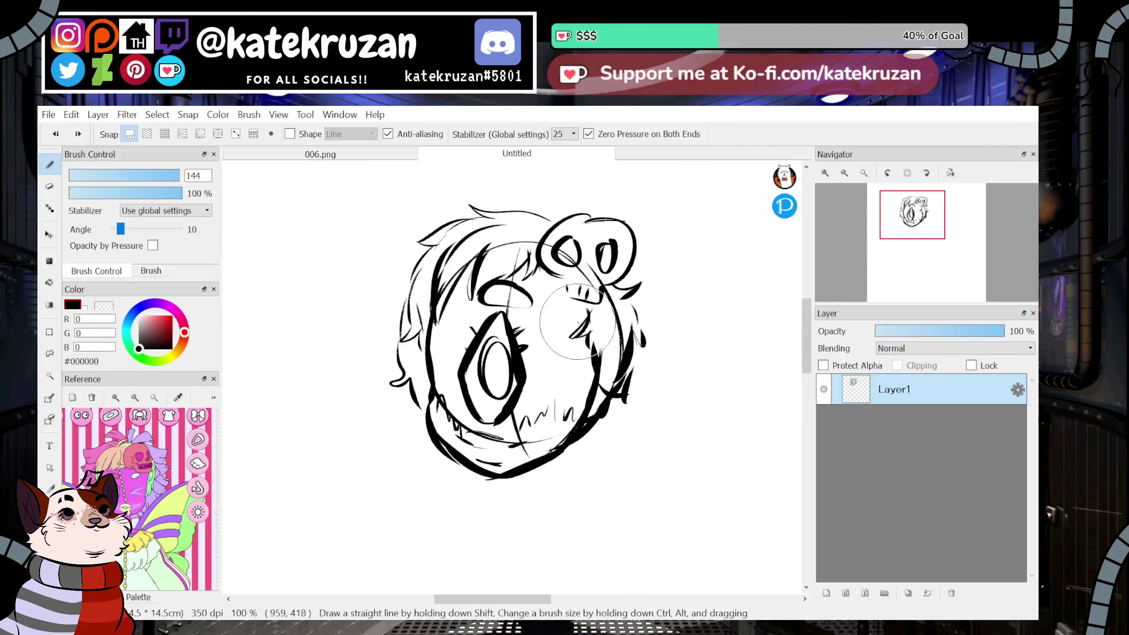
pyautogui.moveTo(571, 385); pyautogui.dragTo(588, 365)
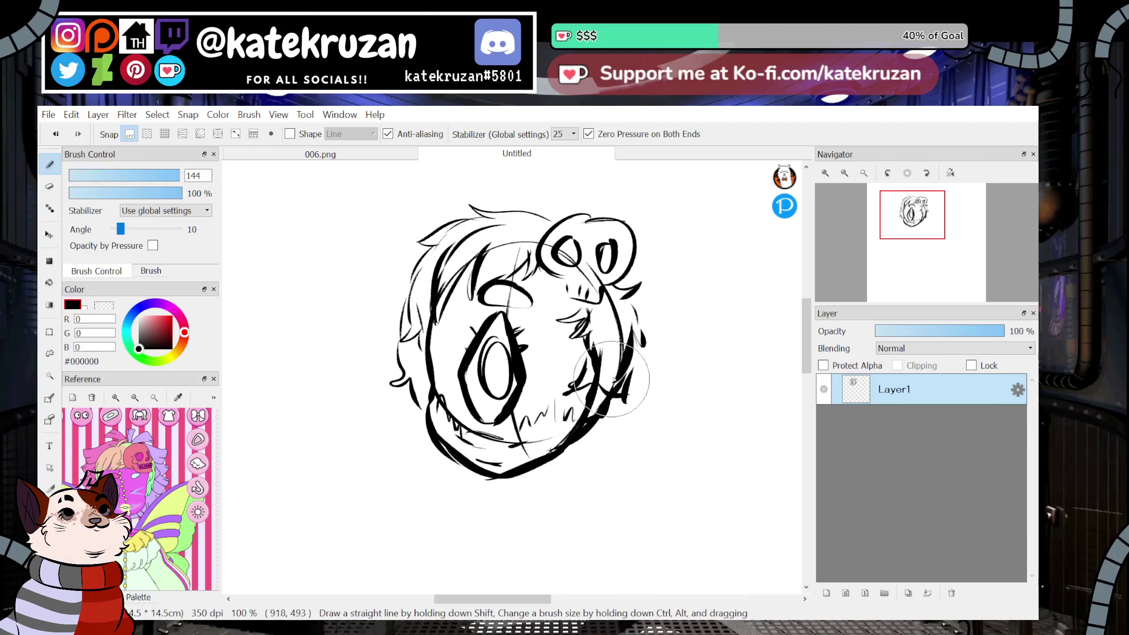
# Mirror the canvas view to refine the eye's lower tip and add a slit pupil, then restore the normal view.
pyautogui.click(950, 173)
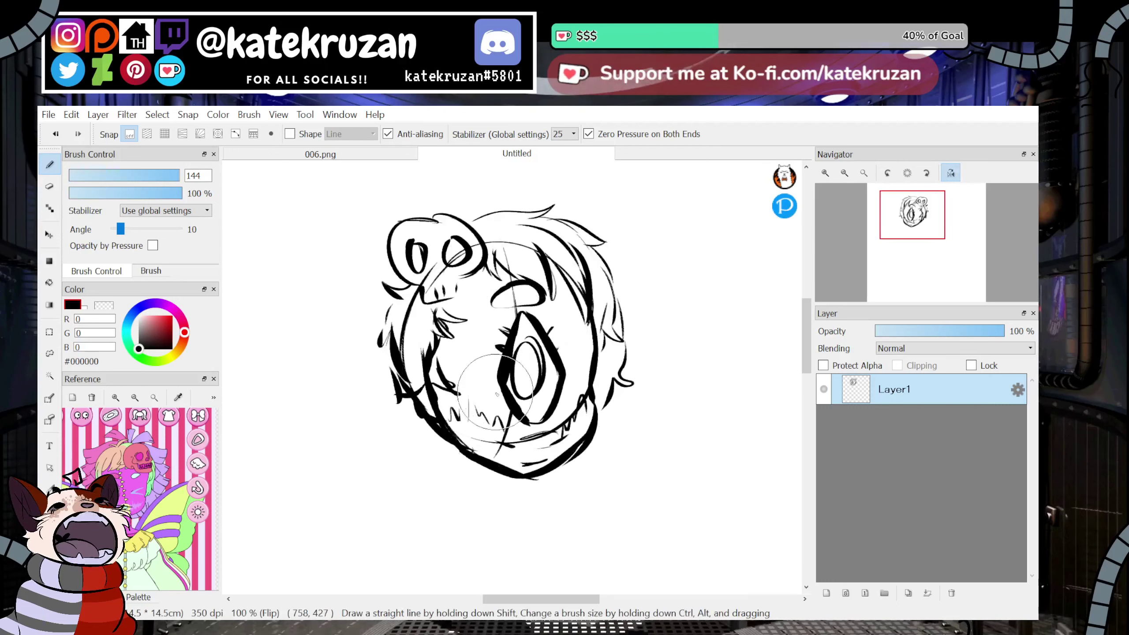
pyautogui.press('z')
pyautogui.press('x')
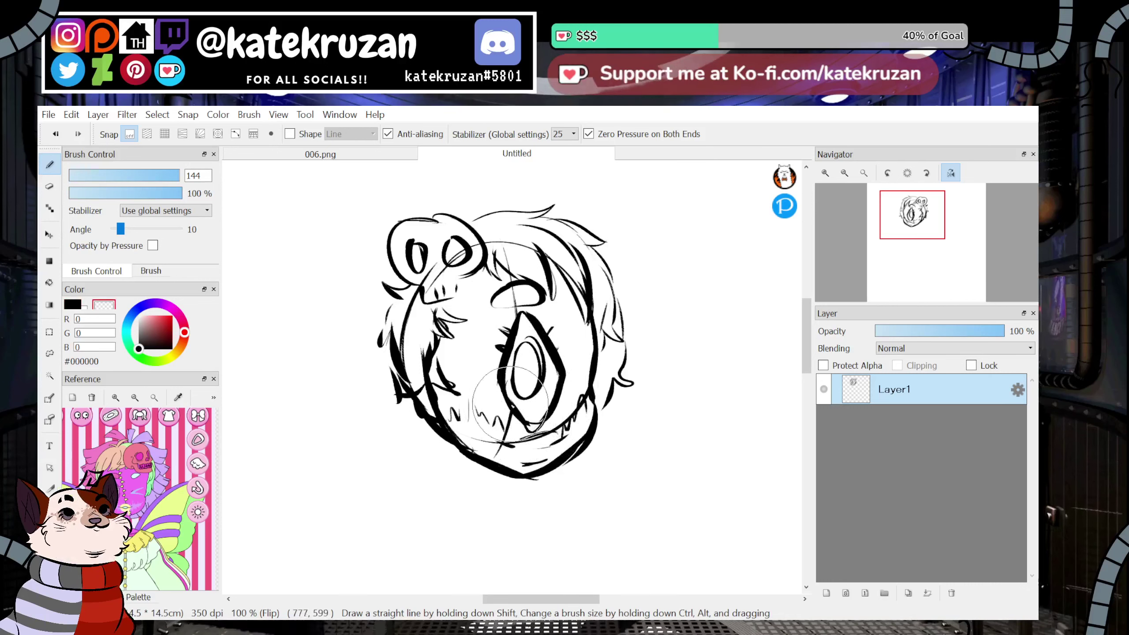
pyautogui.press('z')
pyautogui.moveTo(511, 391); pyautogui.dragTo(536, 429)
pyautogui.moveTo(502, 385)
pyautogui.mouseDown()
pyautogui.moveTo(533, 430)
pyautogui.moveTo(552, 404)
pyautogui.mouseUp()
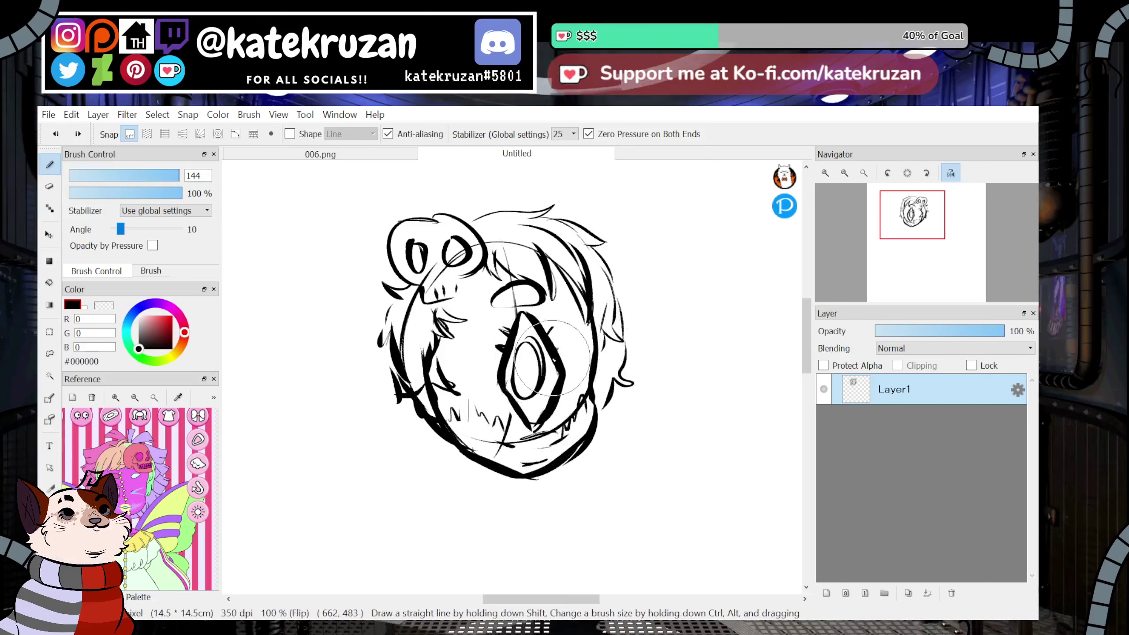
pyautogui.moveTo(526, 378); pyautogui.dragTo(528, 360)
pyautogui.click(951, 172)
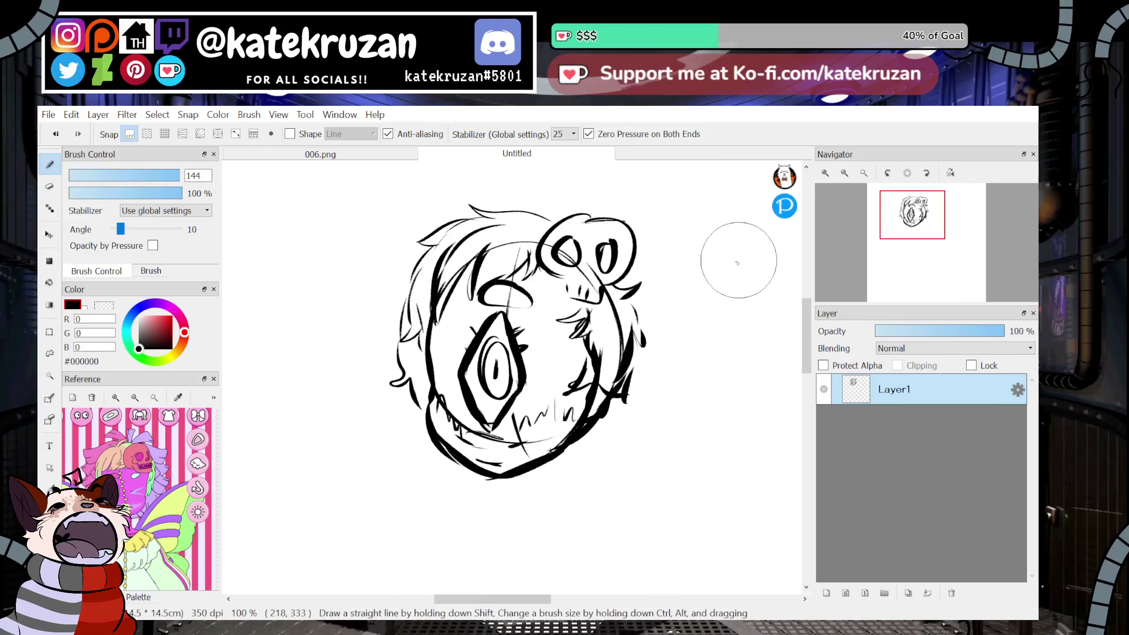
# Erase the excess sketch lines just below the eye with the transparent colour.
pyautogui.press('x')
pyautogui.moveTo(508, 439)
pyautogui.mouseDown()
pyautogui.moveTo(483, 432)
pyautogui.moveTo(504, 433)
pyautogui.mouseUp()
pyautogui.press('z')
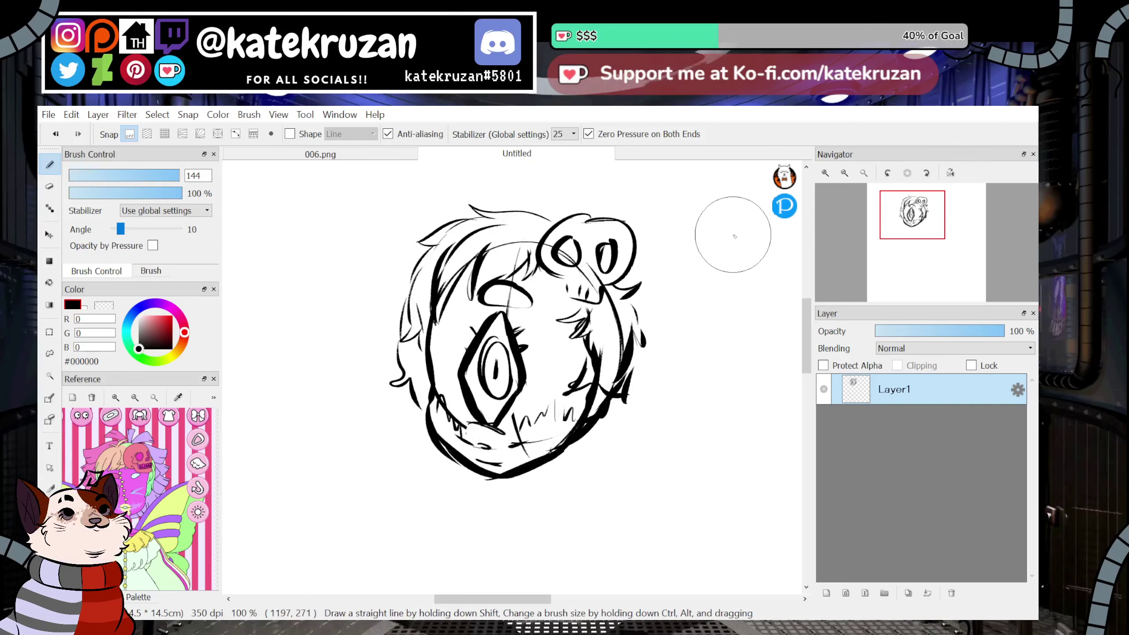
# Sketch large folded ruffles fanning out around the top and right side of the head.
pyautogui.scroll(3, 782, 336)
pyautogui.moveTo(541, 305); pyautogui.dragTo(623, 248)
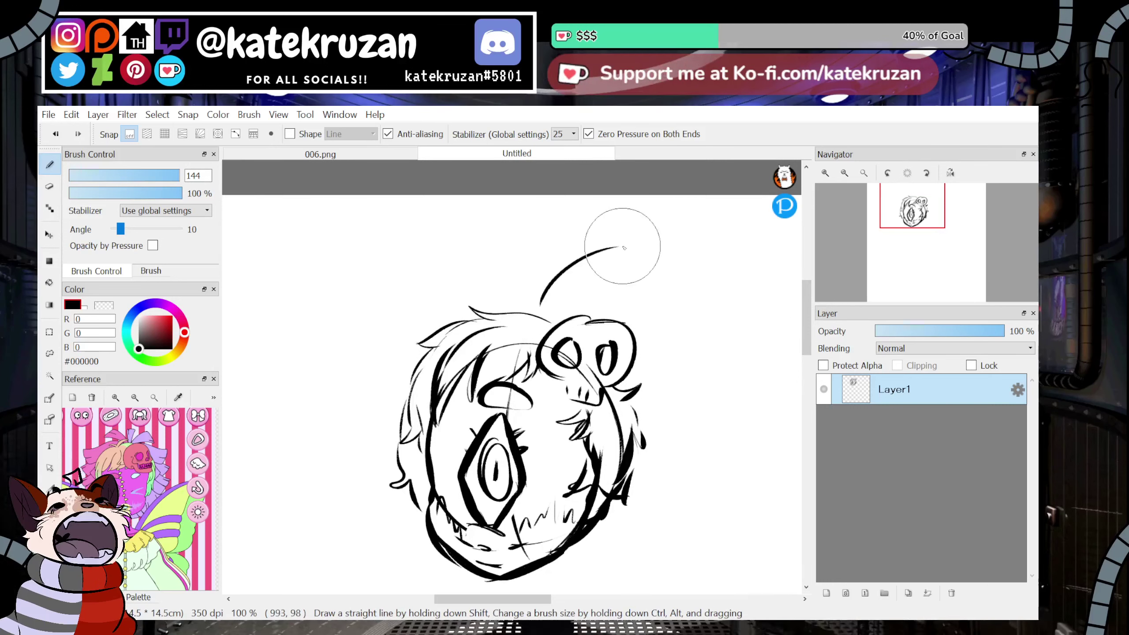
pyautogui.moveTo(659, 287); pyautogui.dragTo(541, 306)
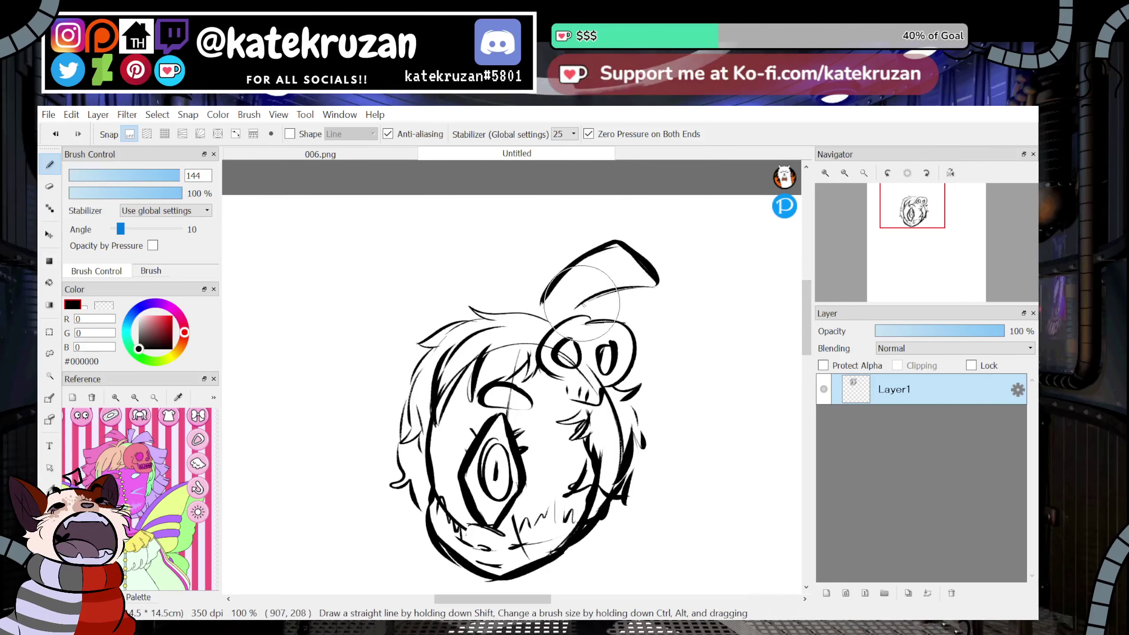
pyautogui.moveTo(648, 308); pyautogui.dragTo(660, 314)
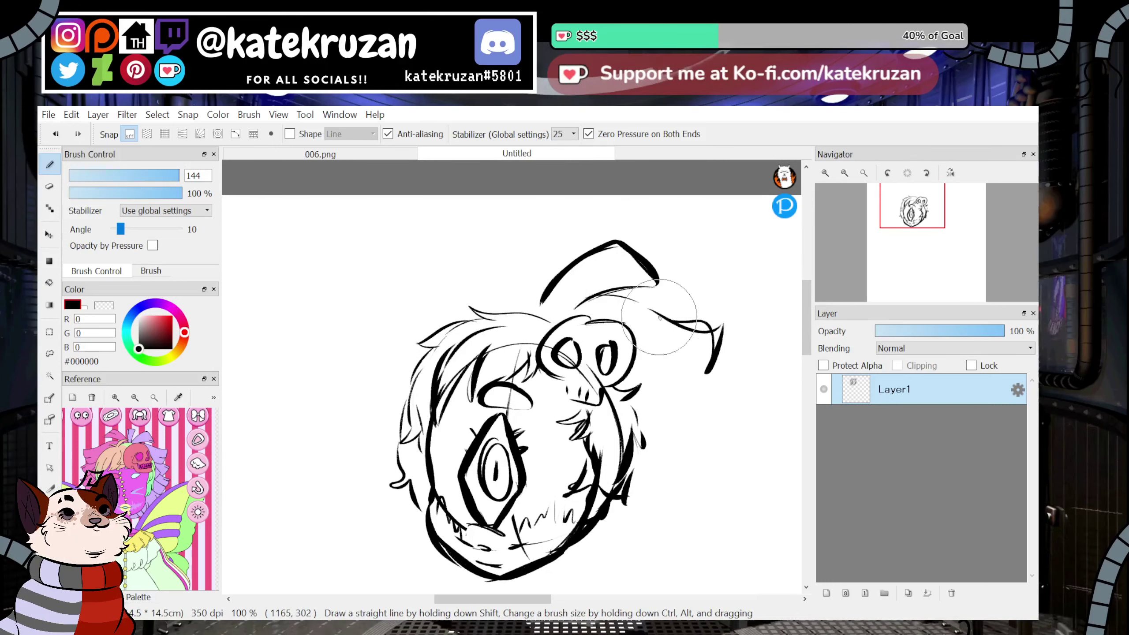
pyautogui.moveTo(586, 298); pyautogui.dragTo(717, 318)
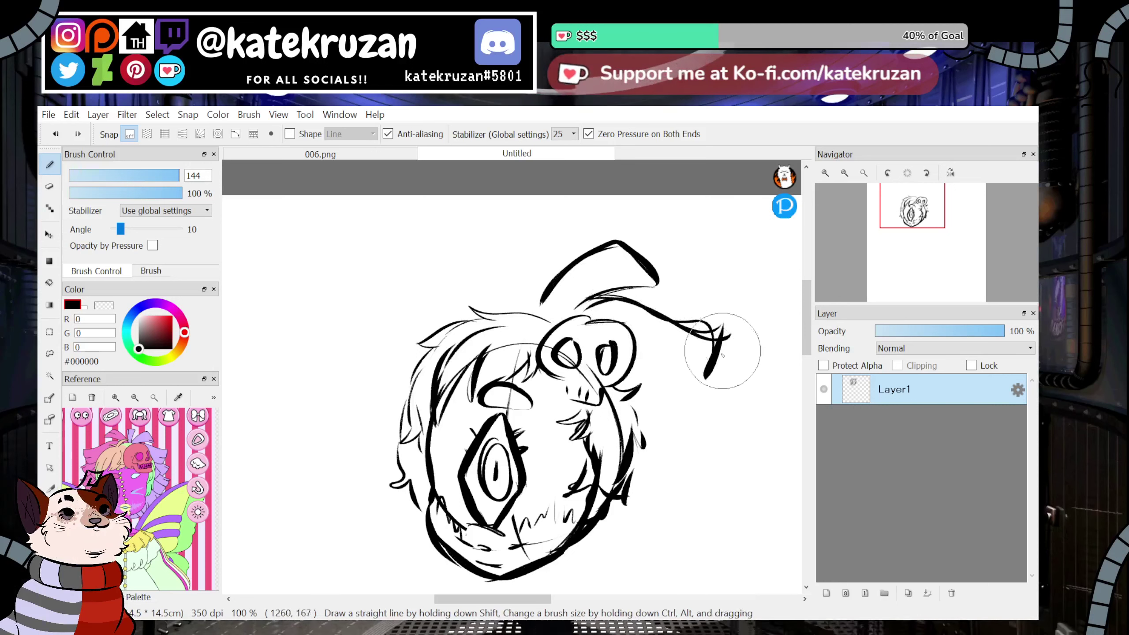
pyautogui.moveTo(667, 358)
pyautogui.mouseDown()
pyautogui.moveTo(704, 373)
pyautogui.moveTo(680, 443)
pyautogui.moveTo(713, 466)
pyautogui.moveTo(652, 504)
pyautogui.mouseUp()
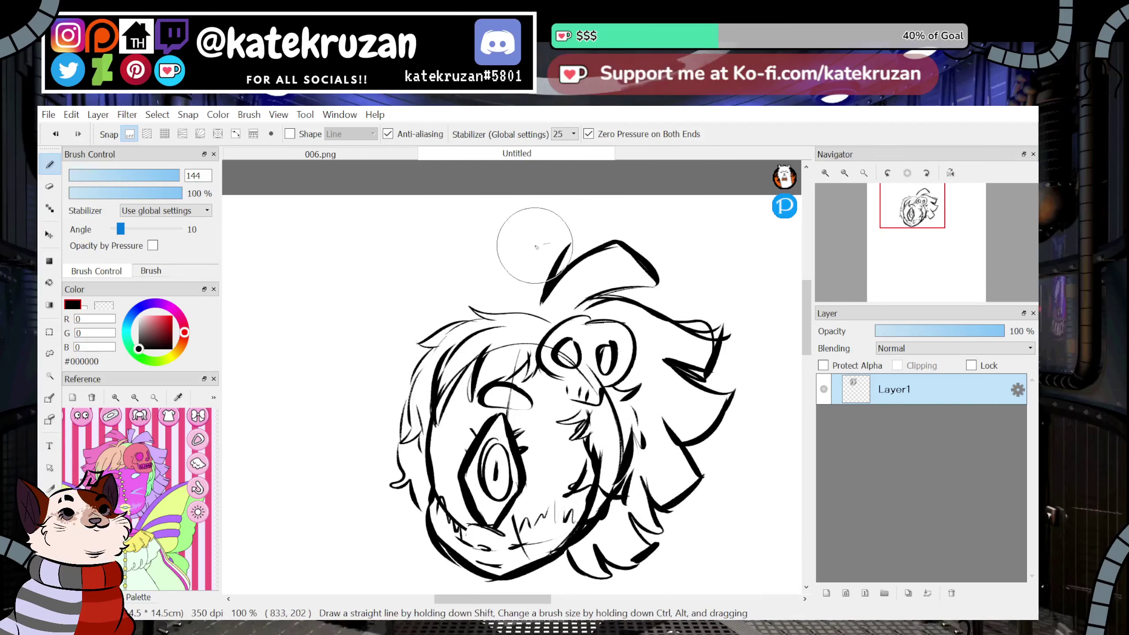
pyautogui.moveTo(535, 246)
pyautogui.mouseDown()
pyautogui.moveTo(529, 269)
pyautogui.moveTo(565, 235)
pyautogui.mouseUp()
pyautogui.moveTo(529, 301); pyautogui.dragTo(455, 266)
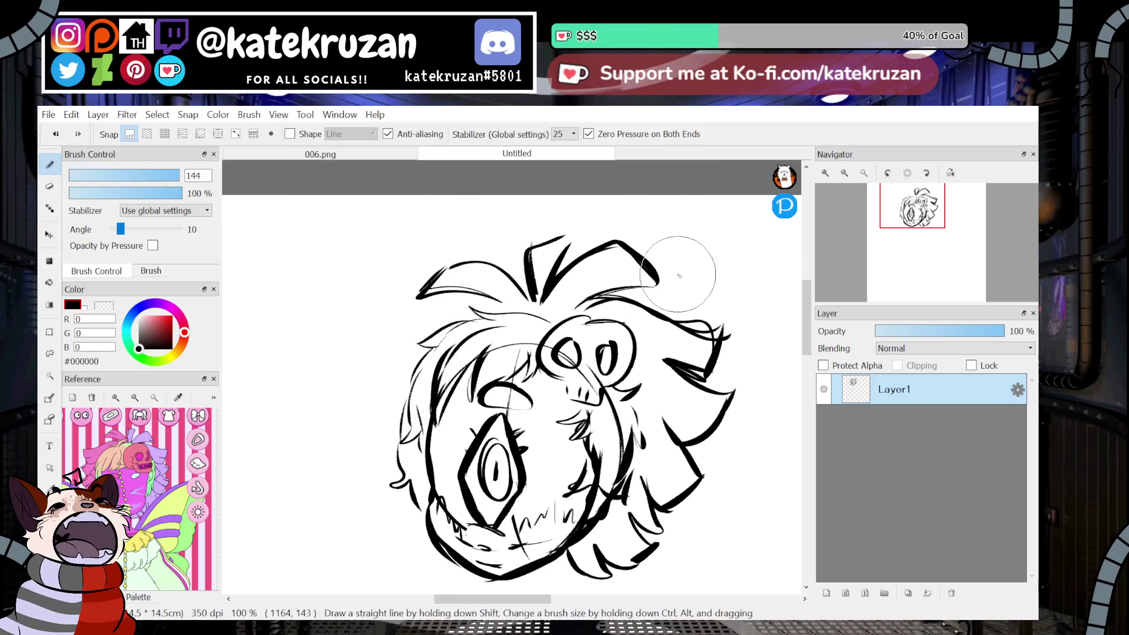
# Sketch the remaining folded ruffles down the left side of the head to the lower cheek.
pyautogui.moveTo(422, 318)
pyautogui.mouseDown()
pyautogui.moveTo(352, 358)
pyautogui.moveTo(381, 393)
pyautogui.moveTo(404, 386)
pyautogui.mouseUp()
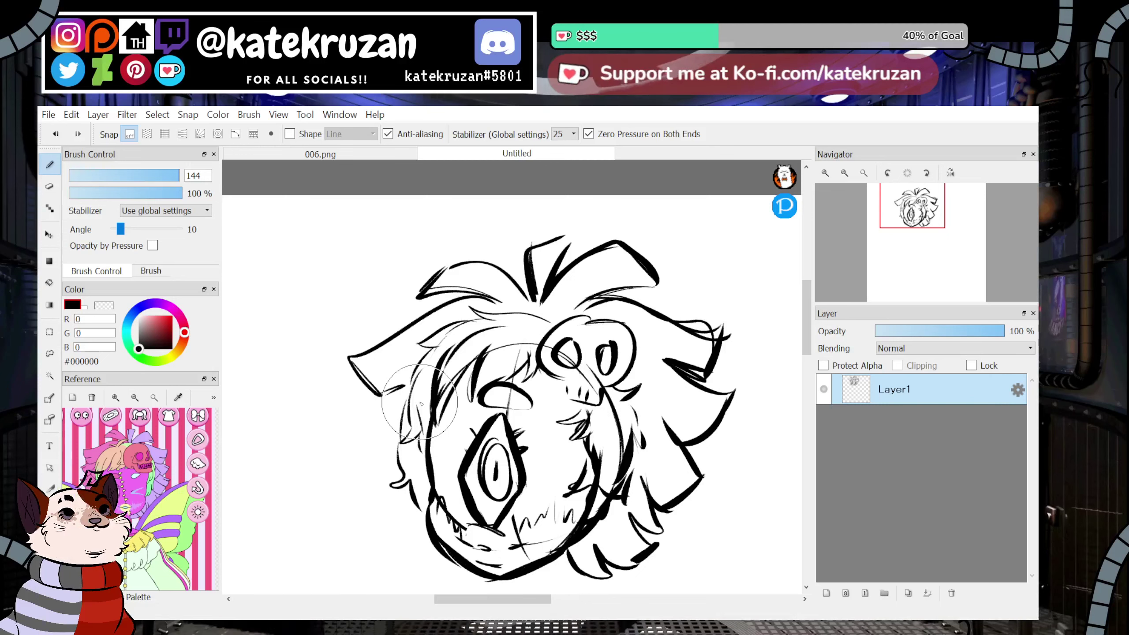
pyautogui.scroll(-3, 405, 329)
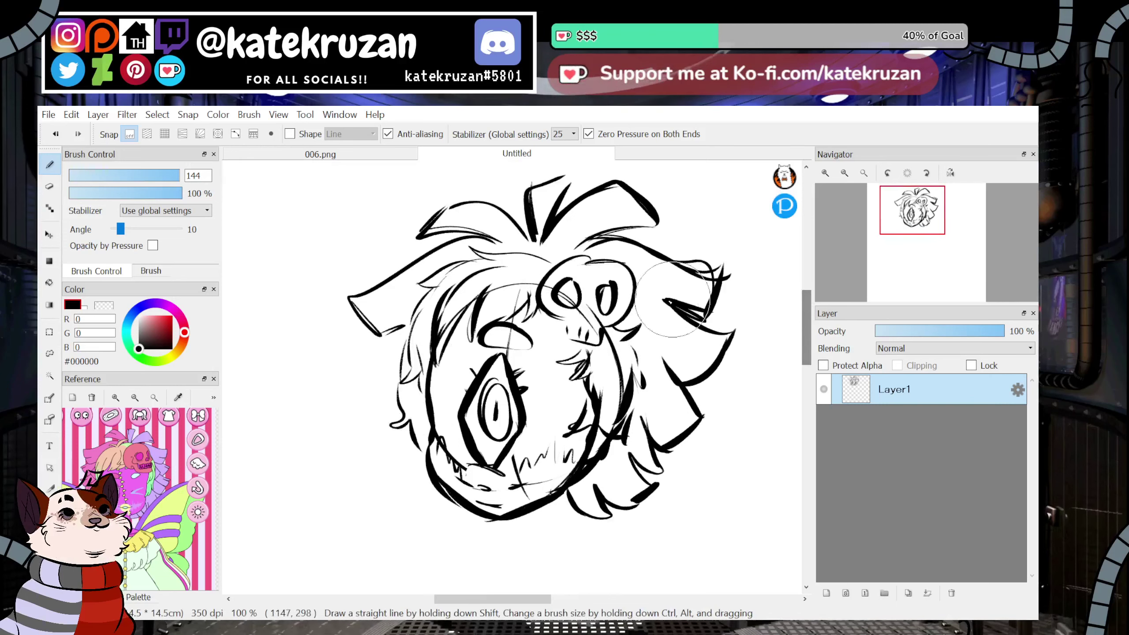
pyautogui.moveTo(416, 270); pyautogui.dragTo(334, 299)
pyautogui.moveTo(334, 299); pyautogui.dragTo(380, 335)
pyautogui.moveTo(380, 333)
pyautogui.mouseDown()
pyautogui.moveTo(402, 326)
pyautogui.moveTo(356, 362)
pyautogui.moveTo(331, 358)
pyautogui.mouseUp()
pyautogui.moveTo(332, 358); pyautogui.dragTo(351, 402)
pyautogui.moveTo(371, 361)
pyautogui.mouseDown()
pyautogui.moveTo(364, 391)
pyautogui.moveTo(403, 417)
pyautogui.moveTo(356, 461)
pyautogui.moveTo(386, 448)
pyautogui.moveTo(391, 480)
pyautogui.moveTo(466, 510)
pyautogui.mouseUp()
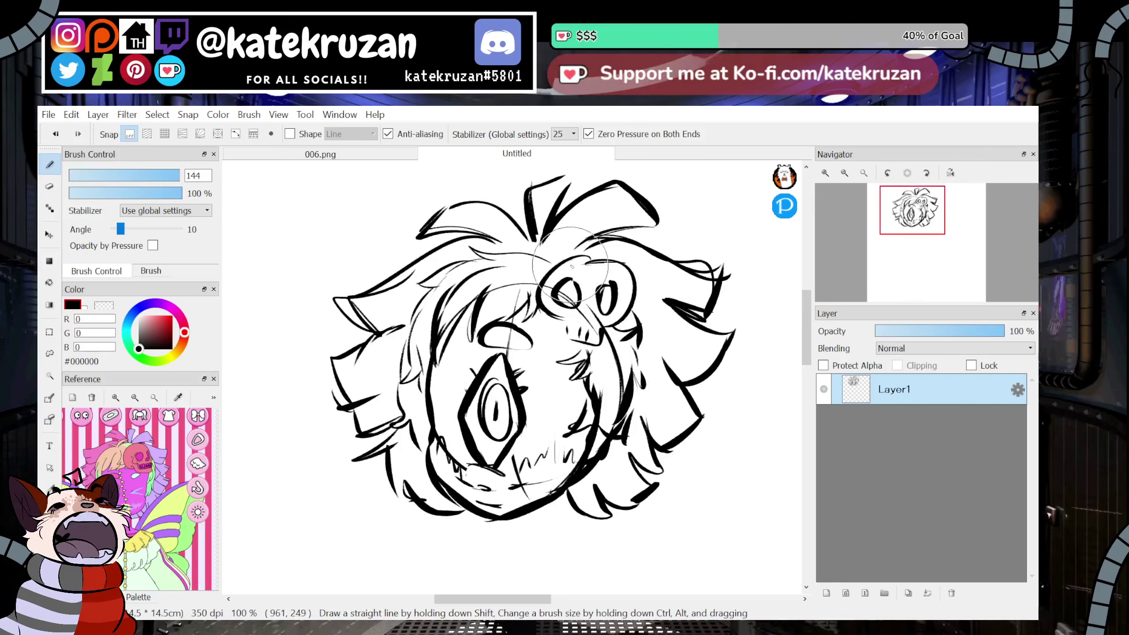
# Sketch the neck, a rounded upper-body guide and the start of a collar below the head.
pyautogui.scroll(-3, 807, 327)
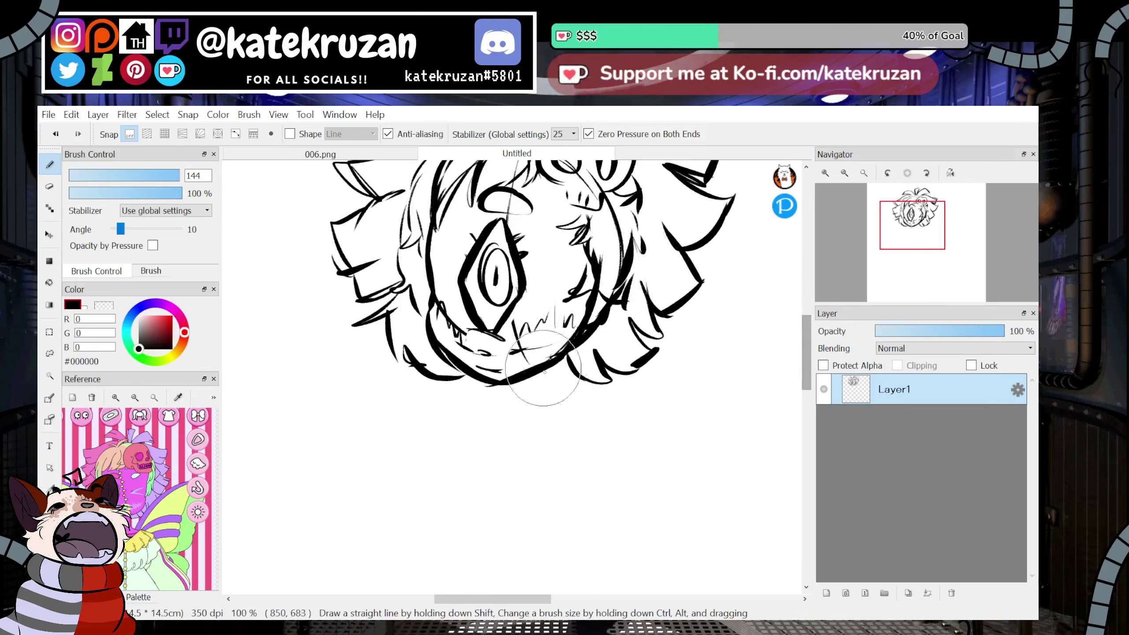
pyautogui.moveTo(466, 395); pyautogui.dragTo(491, 414)
pyautogui.moveTo(478, 549)
pyautogui.mouseDown()
pyautogui.moveTo(651, 448)
pyautogui.moveTo(654, 482)
pyautogui.mouseUp()
pyautogui.click(844, 173)
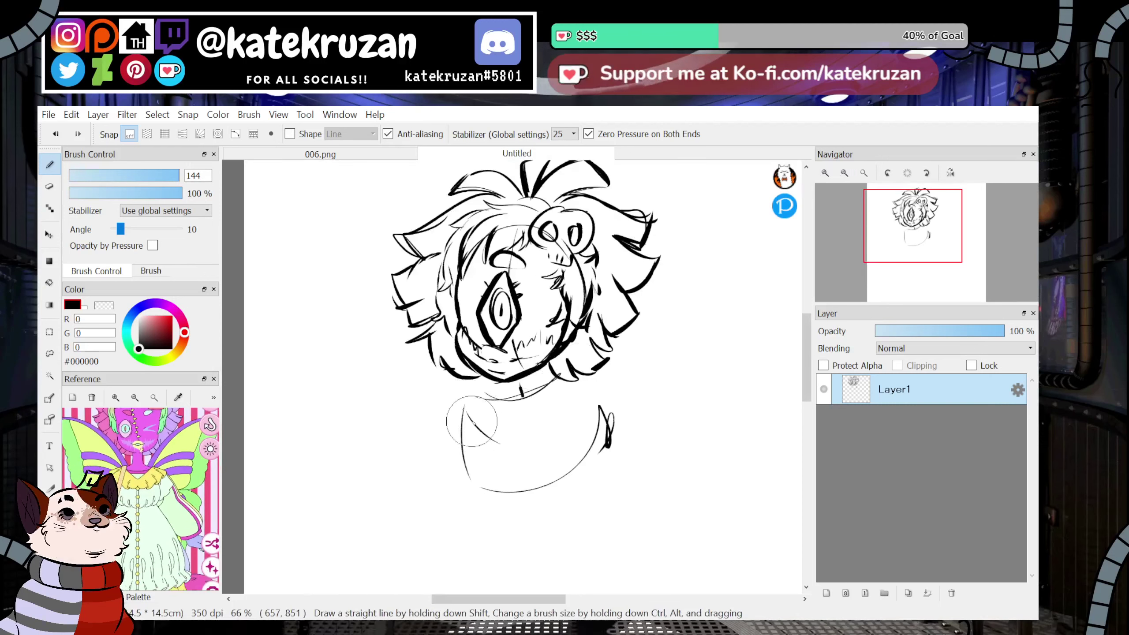
pyautogui.moveTo(463, 426)
pyautogui.mouseDown()
pyautogui.moveTo(447, 463)
pyautogui.moveTo(479, 416)
pyautogui.mouseUp()
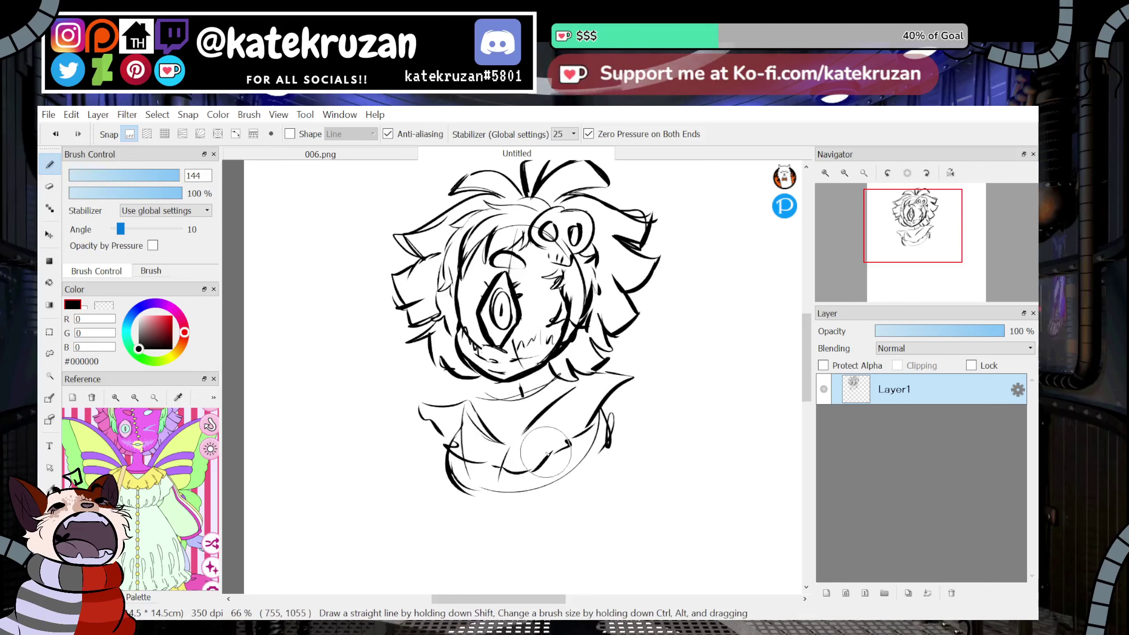
# Add fold marks across the chest, a circle for the right shoulder and the right edge of the torso.
pyautogui.moveTo(533, 451)
pyautogui.mouseDown()
pyautogui.moveTo(517, 488)
pyautogui.moveTo(512, 468)
pyautogui.mouseUp()
pyautogui.moveTo(601, 411); pyautogui.dragTo(598, 471)
pyautogui.hotkey('ctrl', 'z')
pyautogui.hotkey('ctrl', 'z')
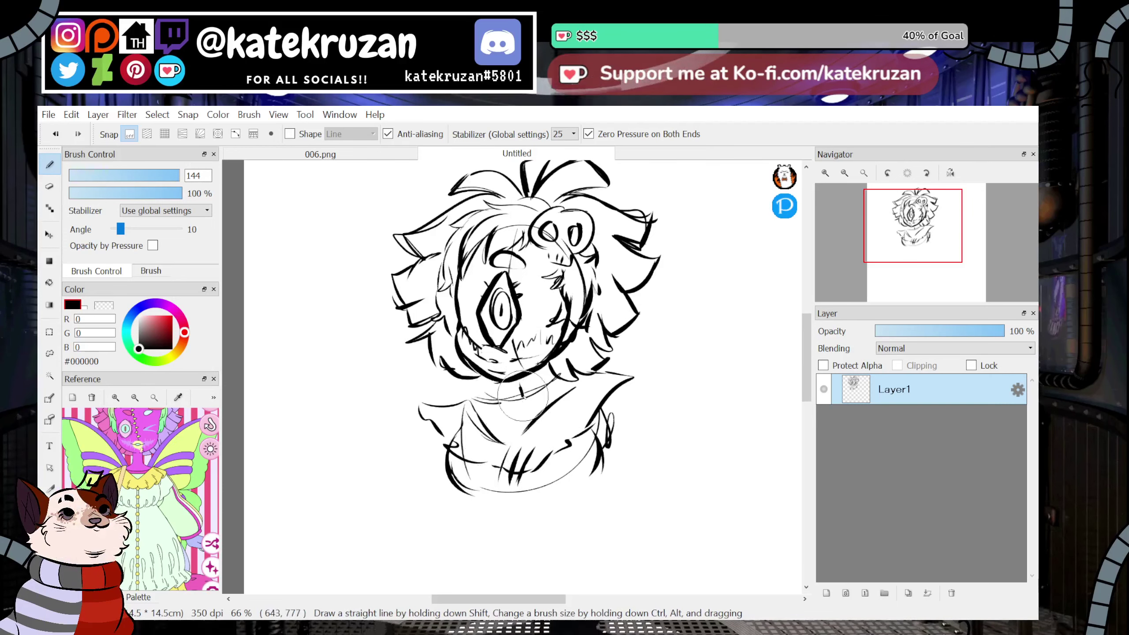
pyautogui.moveTo(578, 373)
pyautogui.mouseDown()
pyautogui.moveTo(619, 398)
pyautogui.moveTo(475, 497)
pyautogui.moveTo(606, 462)
pyautogui.moveTo(578, 482)
pyautogui.mouseUp()
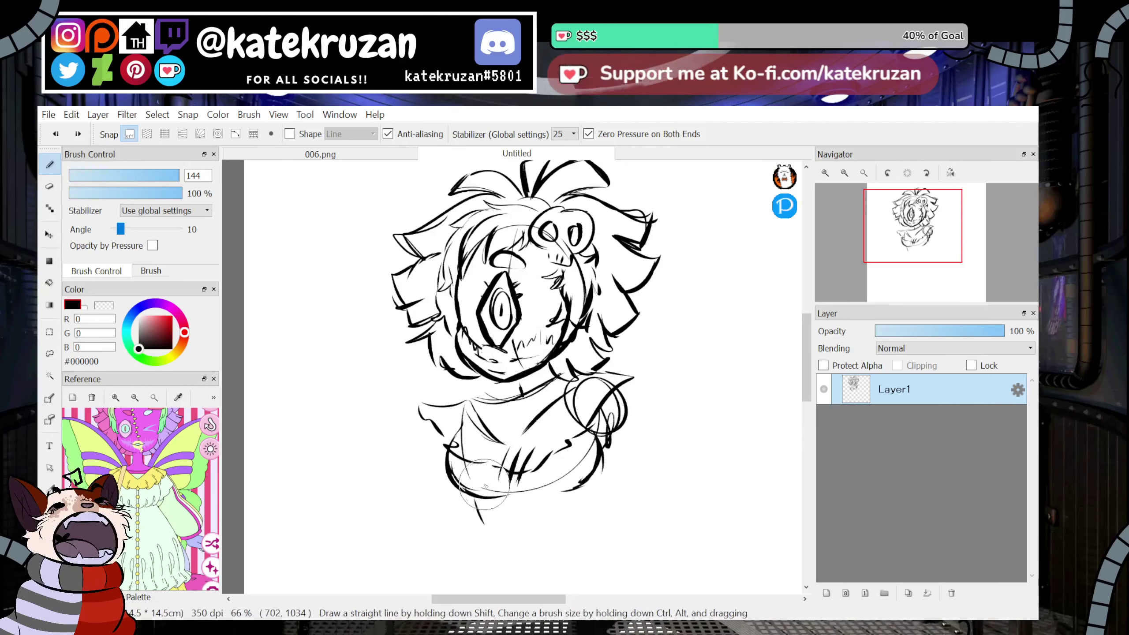
# Sketch the lower edge of the torso as a curved waist and thicken its left and right sides.
pyautogui.moveTo(449, 444); pyautogui.dragTo(445, 487)
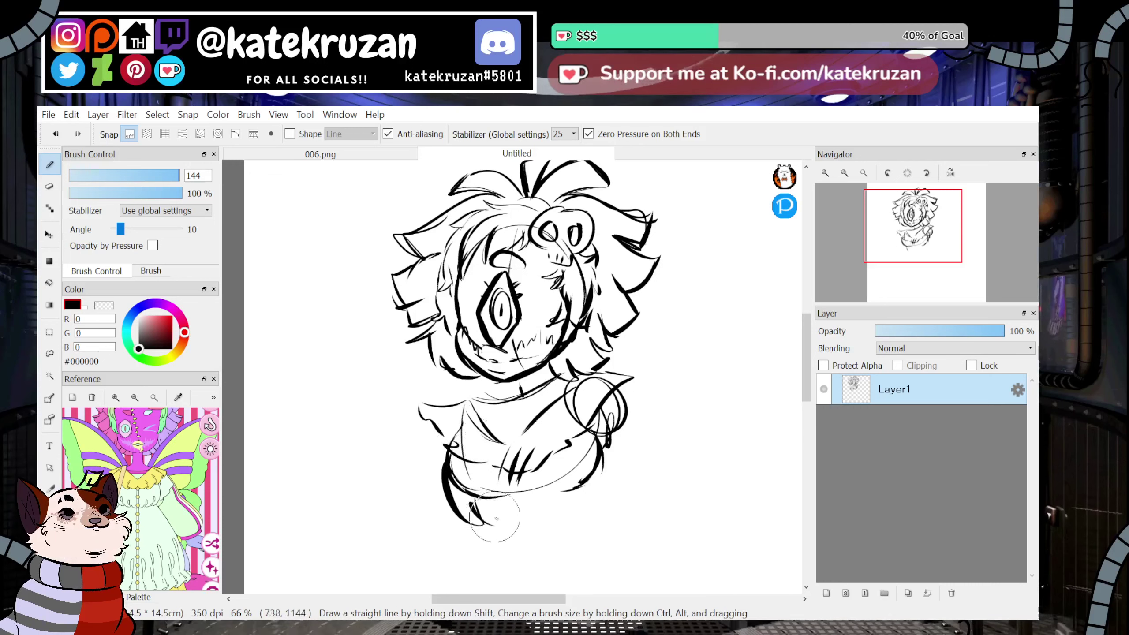
pyautogui.hotkey('ctrl', 'z')
pyautogui.moveTo(447, 478)
pyautogui.mouseDown()
pyautogui.moveTo(534, 508)
pyautogui.moveTo(610, 480)
pyautogui.mouseUp()
pyautogui.press('z')
pyautogui.moveTo(472, 487)
pyautogui.mouseDown()
pyautogui.moveTo(589, 446)
pyautogui.moveTo(507, 511)
pyautogui.mouseUp()
pyautogui.press('z')
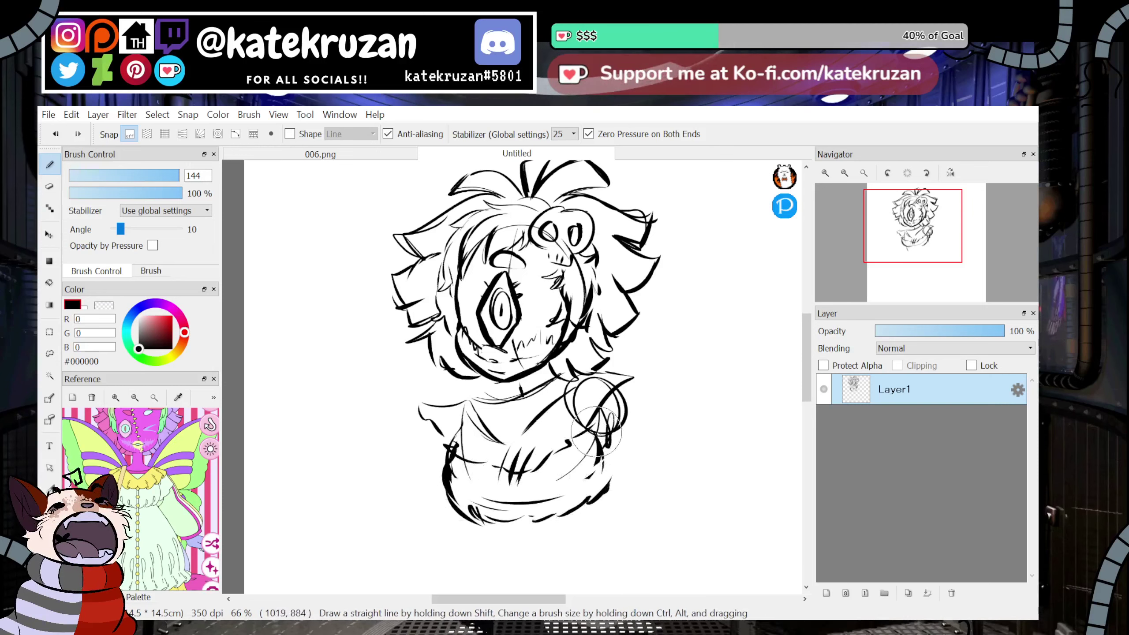
pyautogui.moveTo(596, 431); pyautogui.dragTo(578, 507)
pyautogui.scroll(-2, 789, 353)
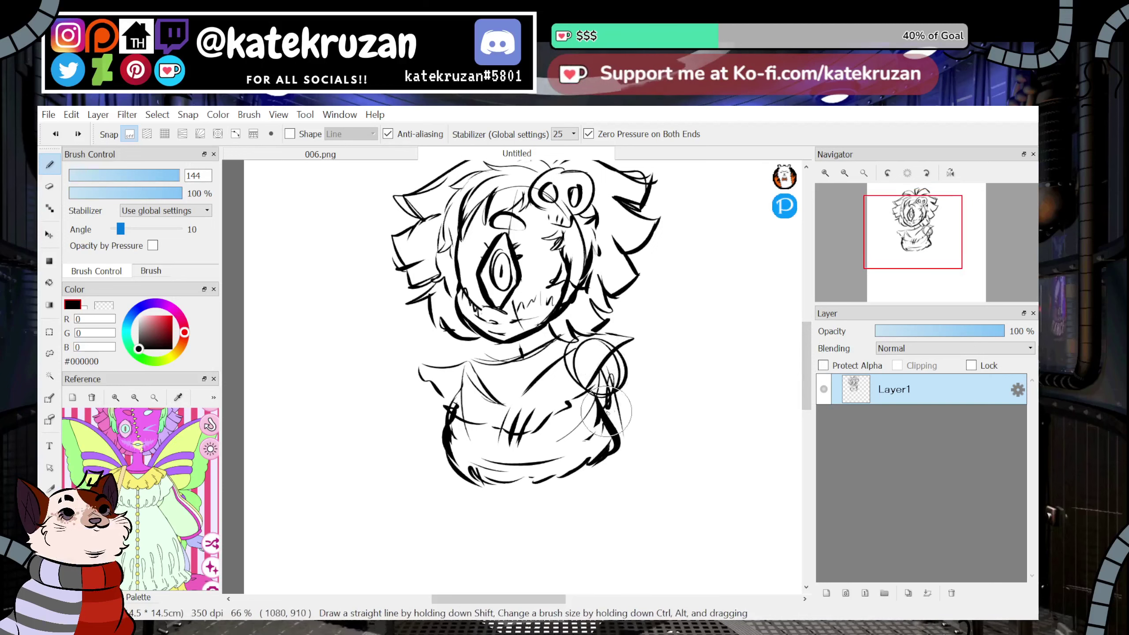
# Sketch the right hip line, short gathers at the left waist and a wide rounded skirt outline.
pyautogui.moveTo(604, 453); pyautogui.dragTo(574, 509)
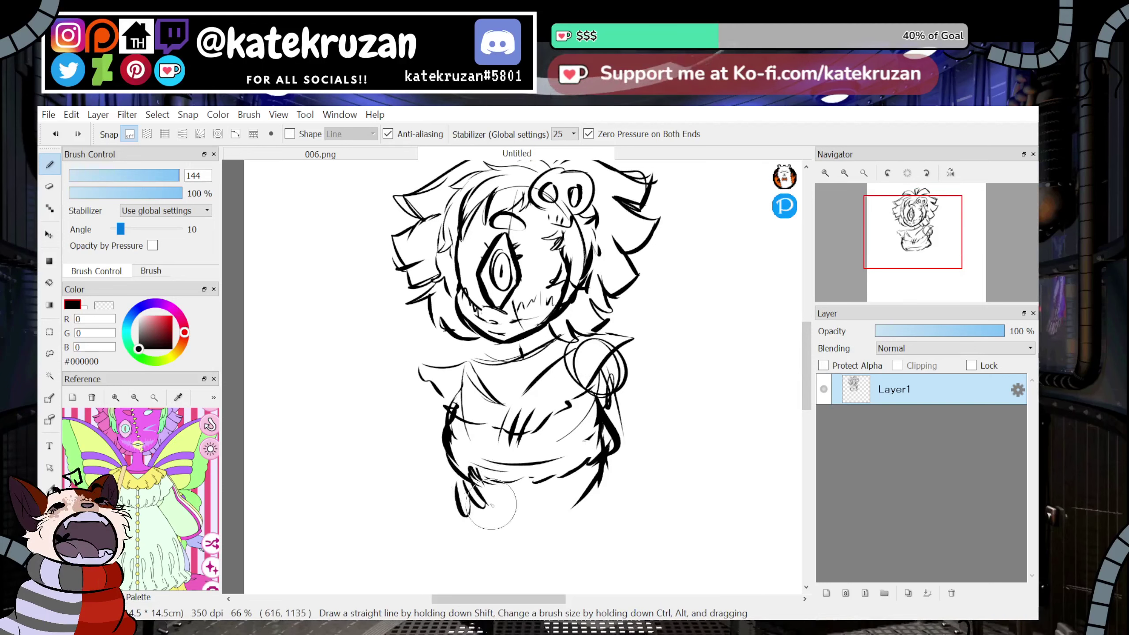
pyautogui.moveTo(482, 492); pyautogui.dragTo(444, 513)
pyautogui.moveTo(438, 509)
pyautogui.mouseDown()
pyautogui.moveTo(467, 584)
pyautogui.moveTo(600, 491)
pyautogui.mouseUp()
# Sketch a raised open hand with mitten-like fingers and a wrist to the right of the head.
pyautogui.moveTo(933, 265)
pyautogui.mouseDown()
pyautogui.moveTo(935, 278)
pyautogui.moveTo(920, 233)
pyautogui.mouseUp()
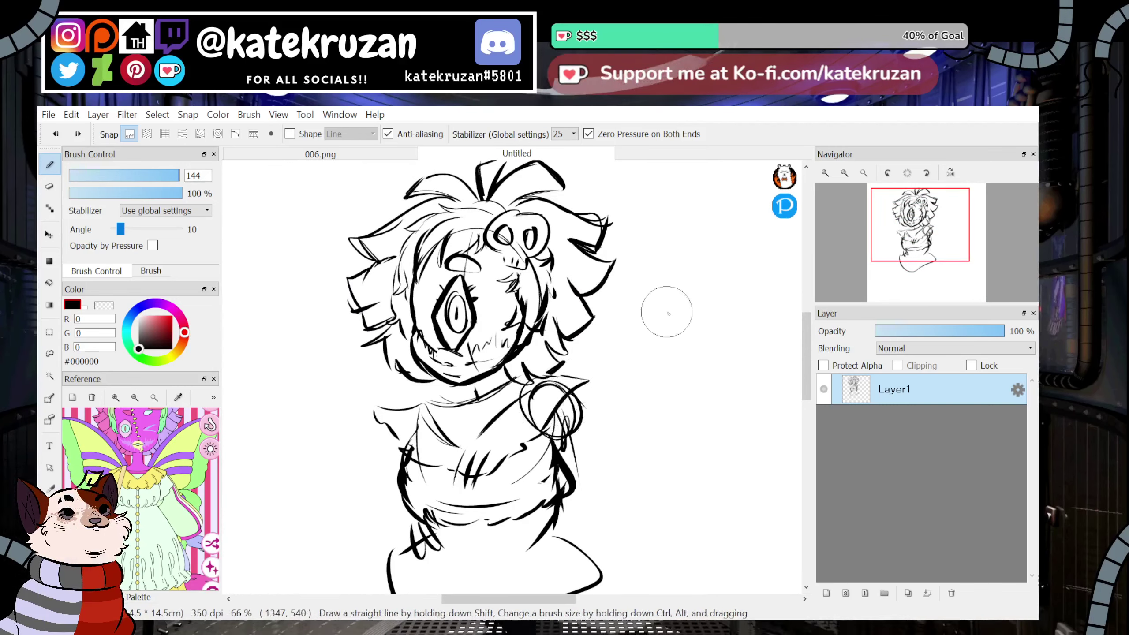
pyautogui.moveTo(670, 347)
pyautogui.mouseDown()
pyautogui.moveTo(641, 336)
pyautogui.moveTo(653, 307)
pyautogui.mouseUp()
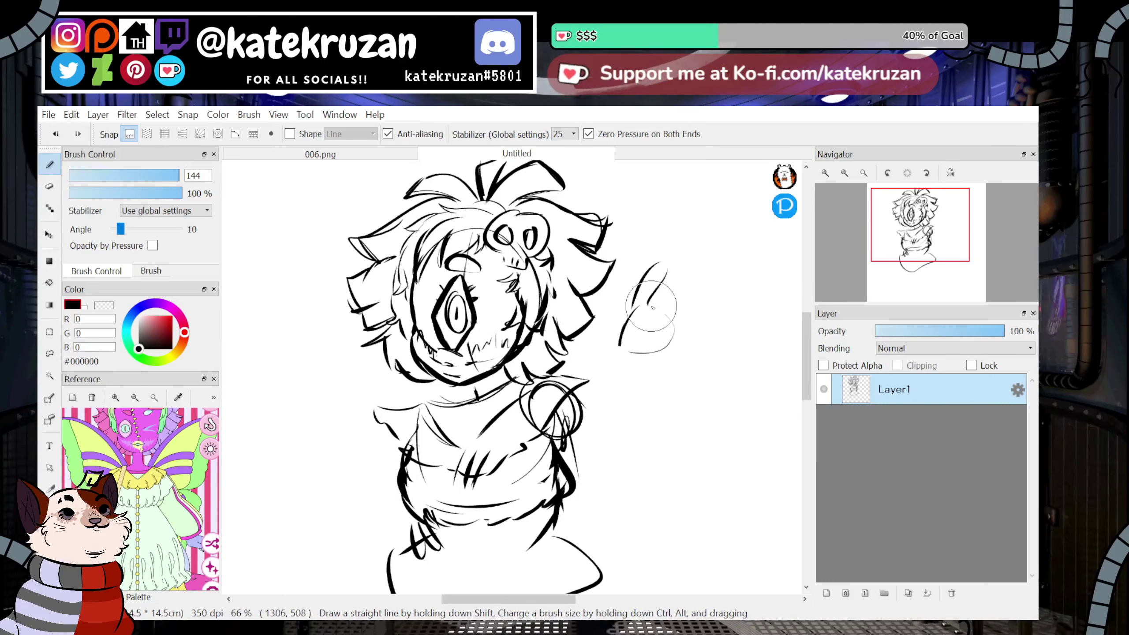
pyautogui.hotkey('ctrl', 'z')
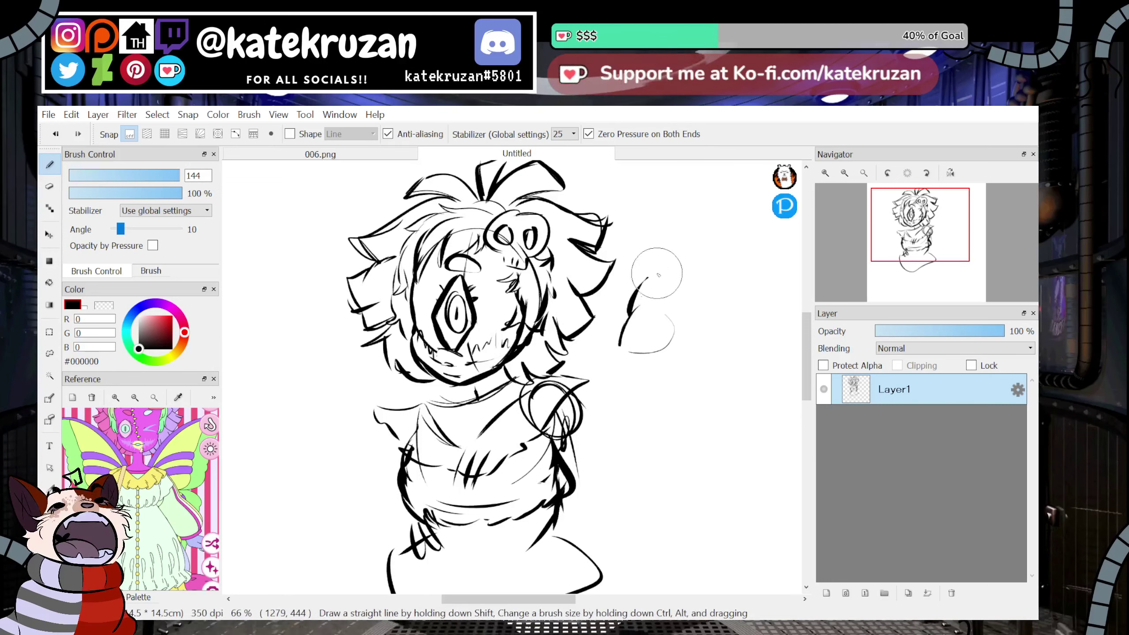
pyautogui.moveTo(665, 302); pyautogui.dragTo(699, 305)
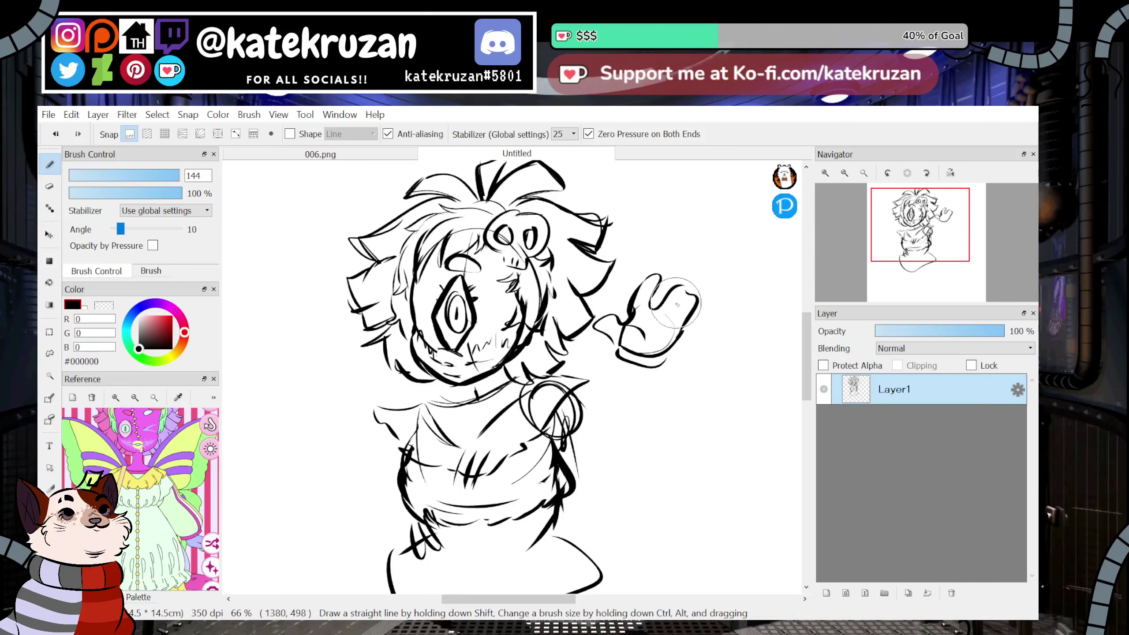
pyautogui.moveTo(674, 307); pyautogui.dragTo(656, 342)
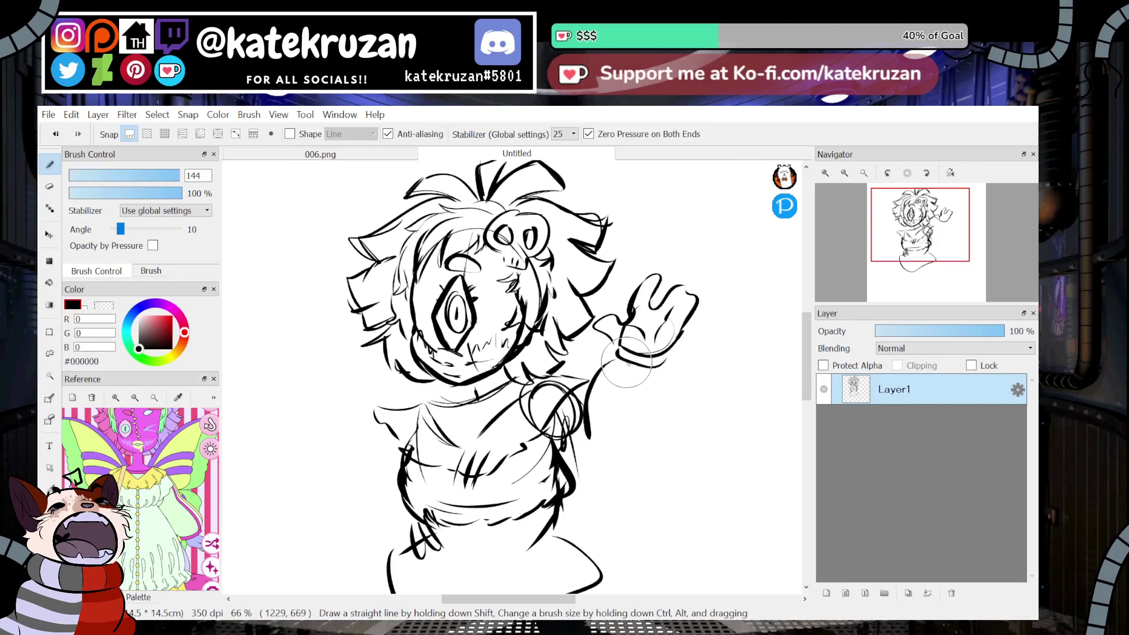
pyautogui.moveTo(596, 475); pyautogui.dragTo(593, 519)
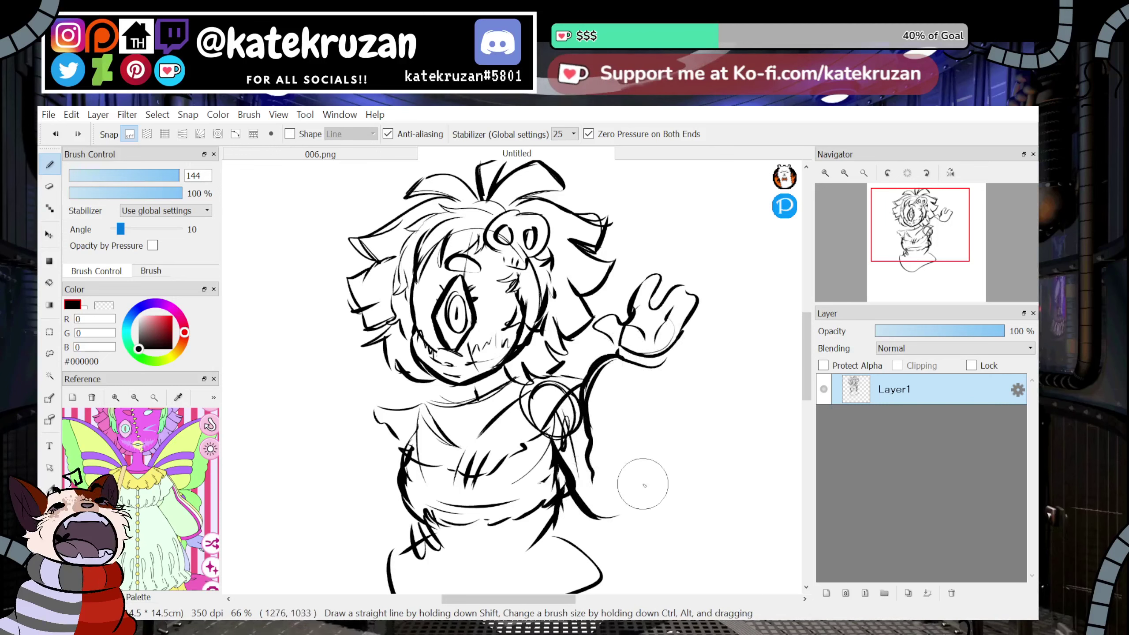
pyautogui.moveTo(667, 381); pyautogui.dragTo(677, 431)
pyautogui.moveTo(965, 233)
pyautogui.mouseDown()
pyautogui.moveTo(940, 282)
pyautogui.moveTo(937, 230)
pyautogui.mouseUp()
pyautogui.hotkey('ctrl', 'z')
pyautogui.hotkey('ctrl', 'z')
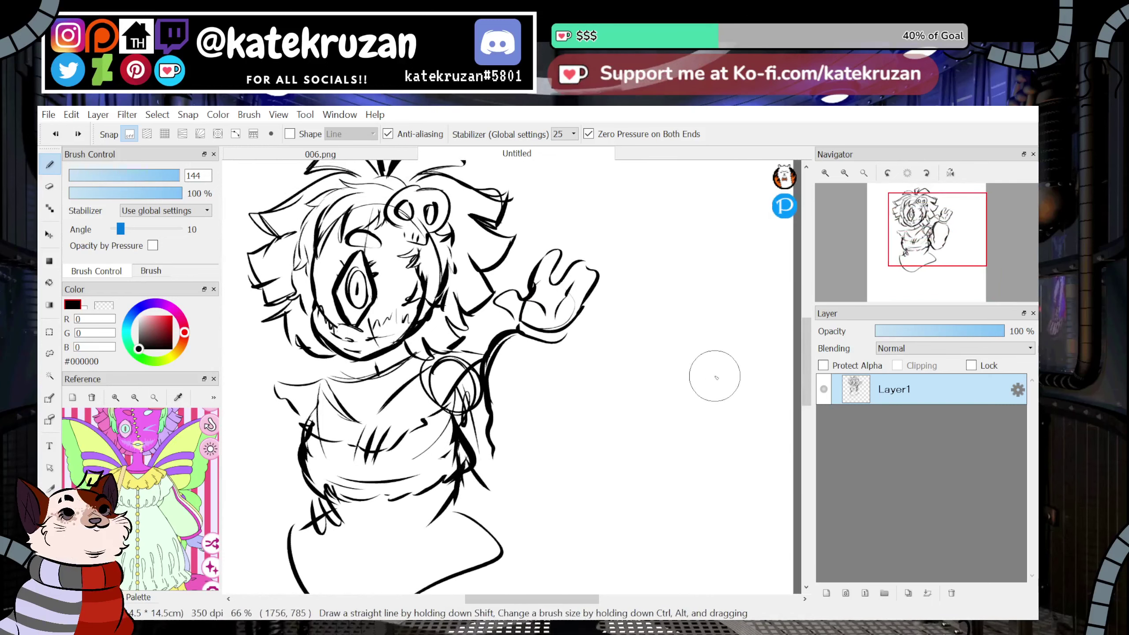
pyautogui.hotkey('ctrl', 'z')
pyautogui.hotkey('ctrl', 'z')
# Sketch the bent arm joining the raised hand to the right shoulder.
pyautogui.moveTo(517, 338); pyautogui.dragTo(514, 433)
pyautogui.moveTo(555, 352)
pyautogui.mouseDown()
pyautogui.moveTo(539, 439)
pyautogui.moveTo(489, 434)
pyautogui.moveTo(512, 462)
pyautogui.moveTo(542, 444)
pyautogui.mouseUp()
pyautogui.moveTo(483, 369); pyautogui.dragTo(494, 385)
# Select the forearm and hand with a lasso and rotate them clockwise, away from the head.
pyautogui.press('l')
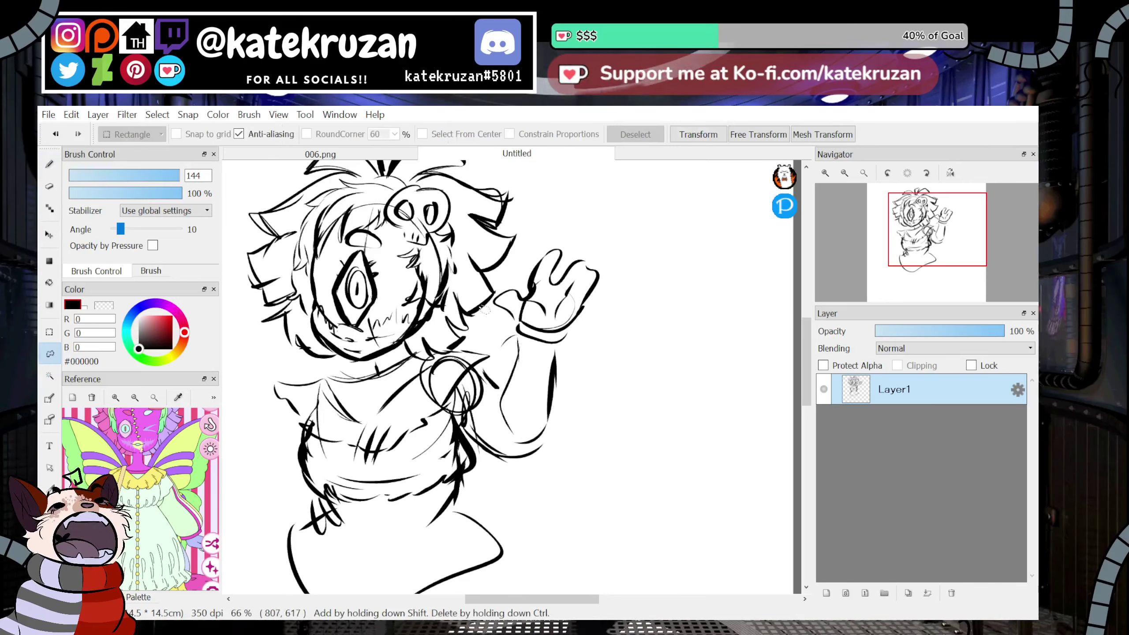
pyautogui.moveTo(620, 257)
pyautogui.mouseDown()
pyautogui.moveTo(514, 277)
pyautogui.moveTo(511, 452)
pyautogui.moveTo(643, 241)
pyautogui.mouseUp()
pyautogui.click(698, 134)
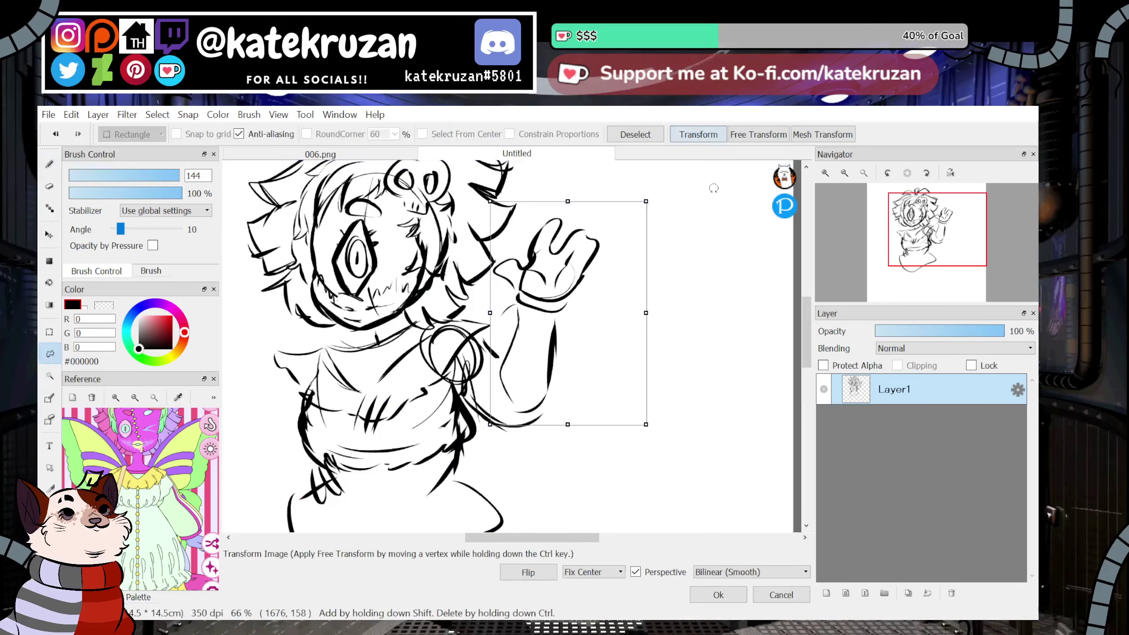
pyautogui.moveTo(713, 189); pyautogui.dragTo(743, 237)
pyautogui.moveTo(572, 341); pyautogui.dragTo(589, 365)
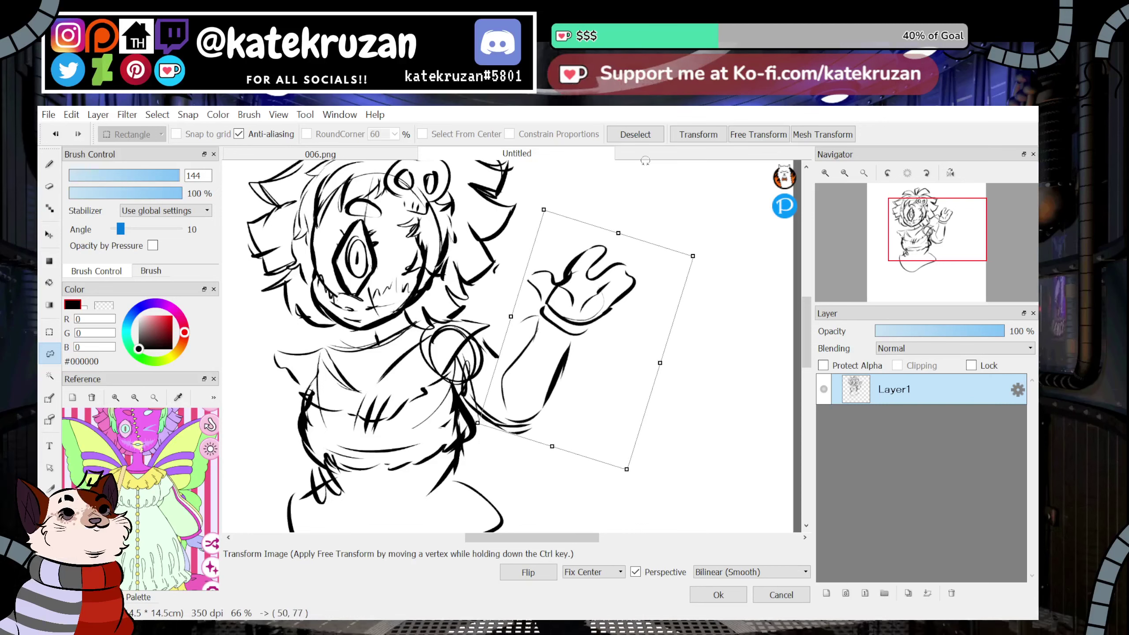
pyautogui.click(698, 597)
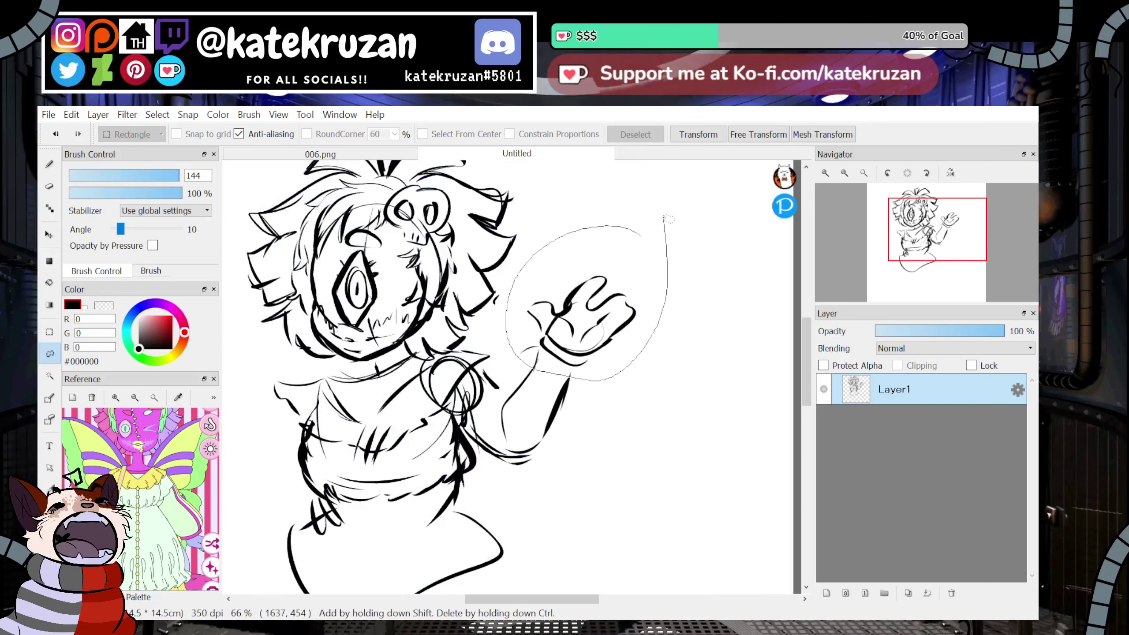
# Reposition the hand at the wrist and rework the forearm and elbow into a full, rounded shape.
pyautogui.hotkey('ctrl', 't')
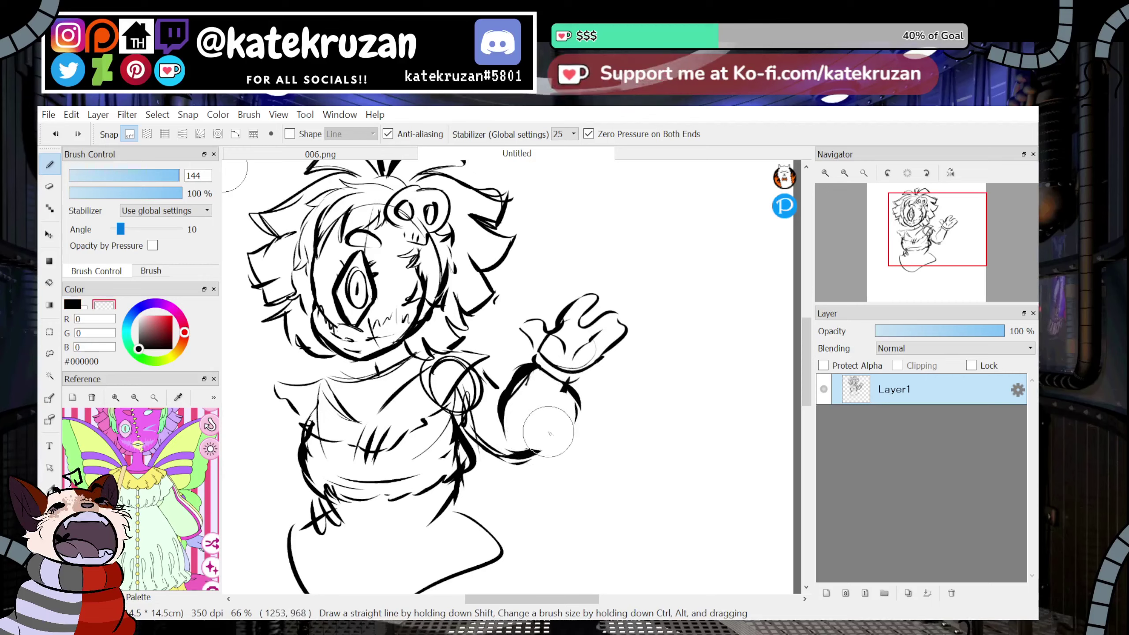
pyautogui.press('z')
pyautogui.moveTo(549, 427)
pyautogui.mouseDown()
pyautogui.moveTo(568, 381)
pyautogui.moveTo(569, 405)
pyautogui.moveTo(533, 450)
pyautogui.mouseUp()
pyautogui.moveTo(478, 370); pyautogui.dragTo(508, 384)
# Select the lower torso and skirt with a lasso and move them up to shorten the body.
pyautogui.moveTo(920, 227)
pyautogui.mouseDown()
pyautogui.moveTo(913, 245)
pyautogui.moveTo(933, 234)
pyautogui.moveTo(927, 247)
pyautogui.mouseUp()
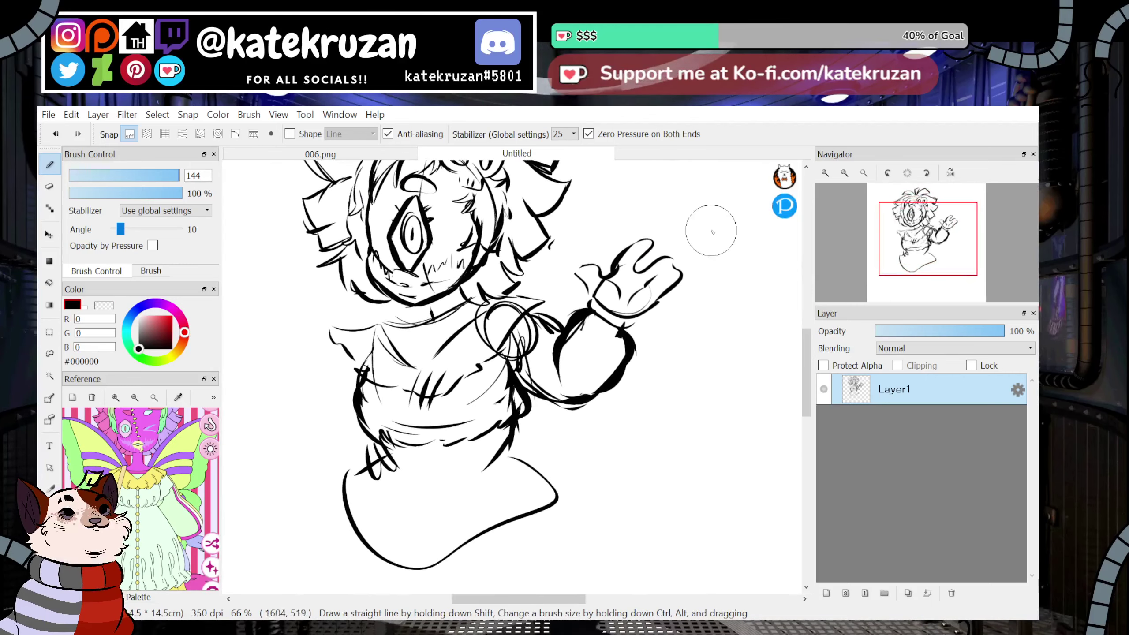
pyautogui.click(50, 353)
pyautogui.moveTo(546, 451)
pyautogui.mouseDown()
pyautogui.moveTo(507, 350)
pyautogui.moveTo(396, 410)
pyautogui.moveTo(289, 551)
pyautogui.moveTo(570, 439)
pyautogui.moveTo(564, 427)
pyautogui.mouseUp()
pyautogui.click(696, 135)
pyautogui.moveTo(580, 318)
pyautogui.mouseDown()
pyautogui.moveTo(568, 328)
pyautogui.moveTo(558, 304)
pyautogui.moveTo(553, 318)
pyautogui.mouseUp()
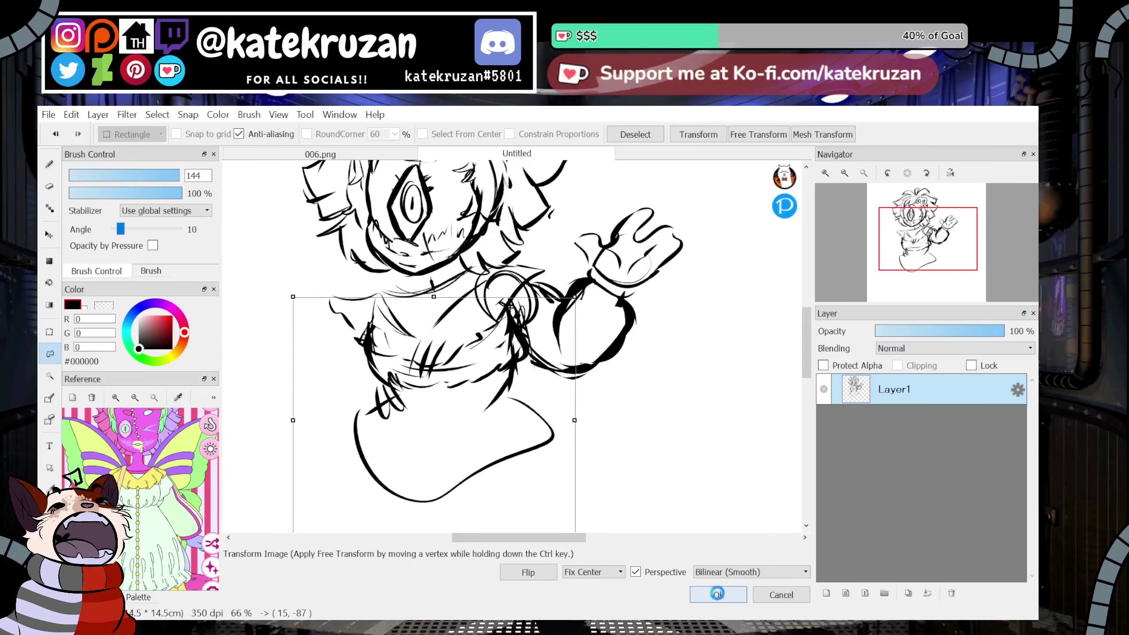
pyautogui.click(718, 594)
# Select the whole right arm from shoulder to hand and copy it onto a new layer.
pyautogui.moveTo(924, 250); pyautogui.dragTo(914, 235)
pyautogui.moveTo(763, 300); pyautogui.dragTo(665, 292)
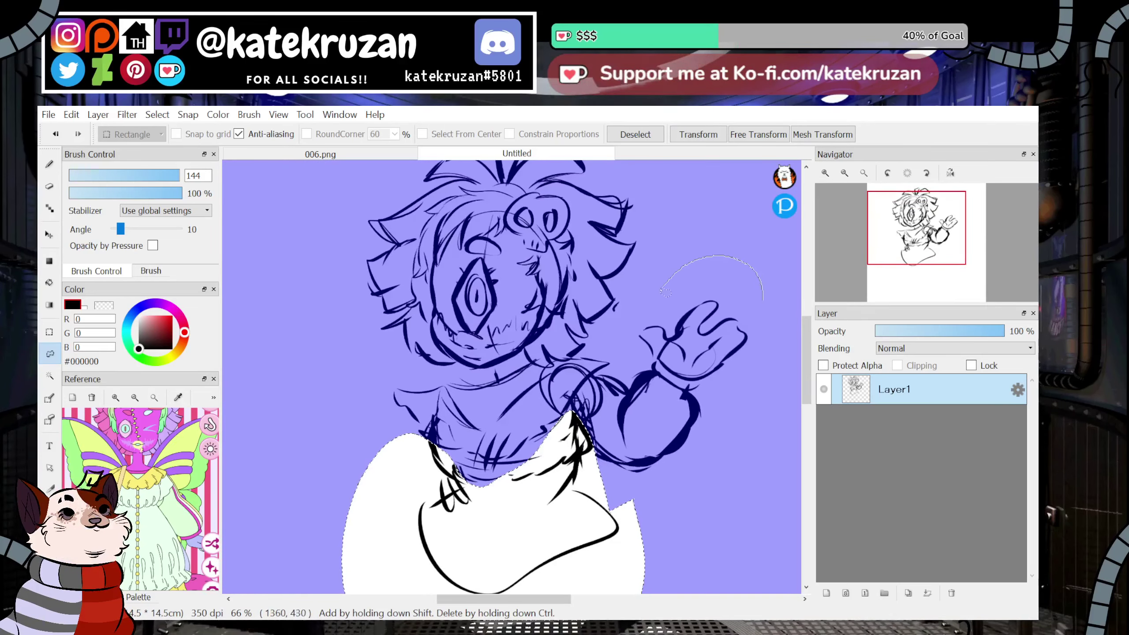
pyautogui.moveTo(608, 374); pyautogui.dragTo(562, 358)
pyautogui.moveTo(624, 483); pyautogui.dragTo(767, 348)
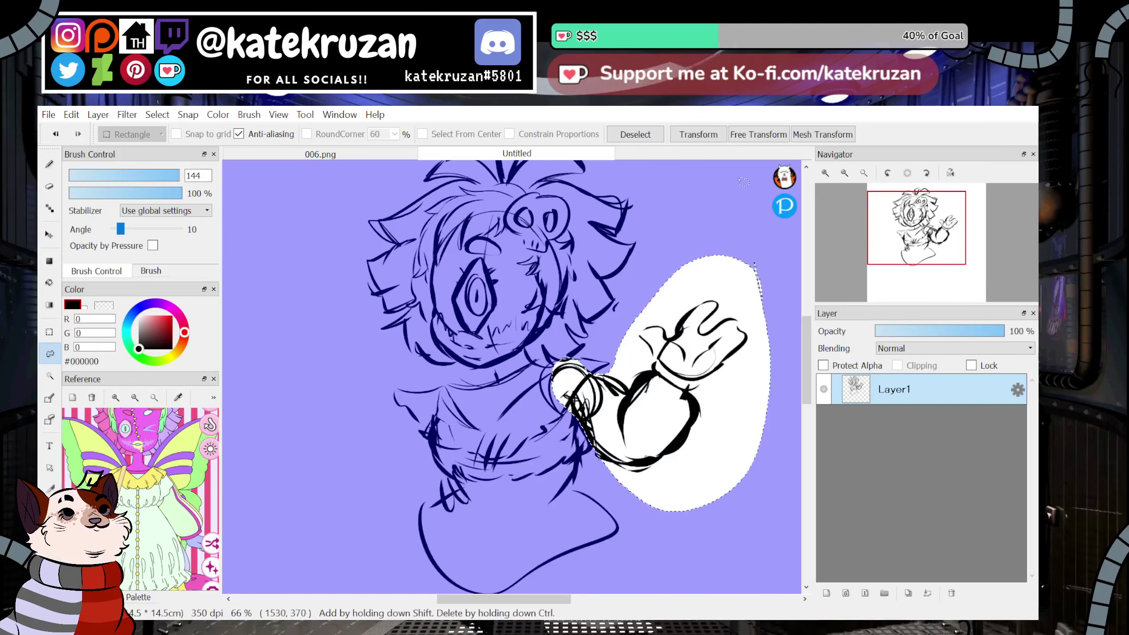
pyautogui.hotkey('ctrl', 'c')
pyautogui.hotkey('ctrl', 'v')
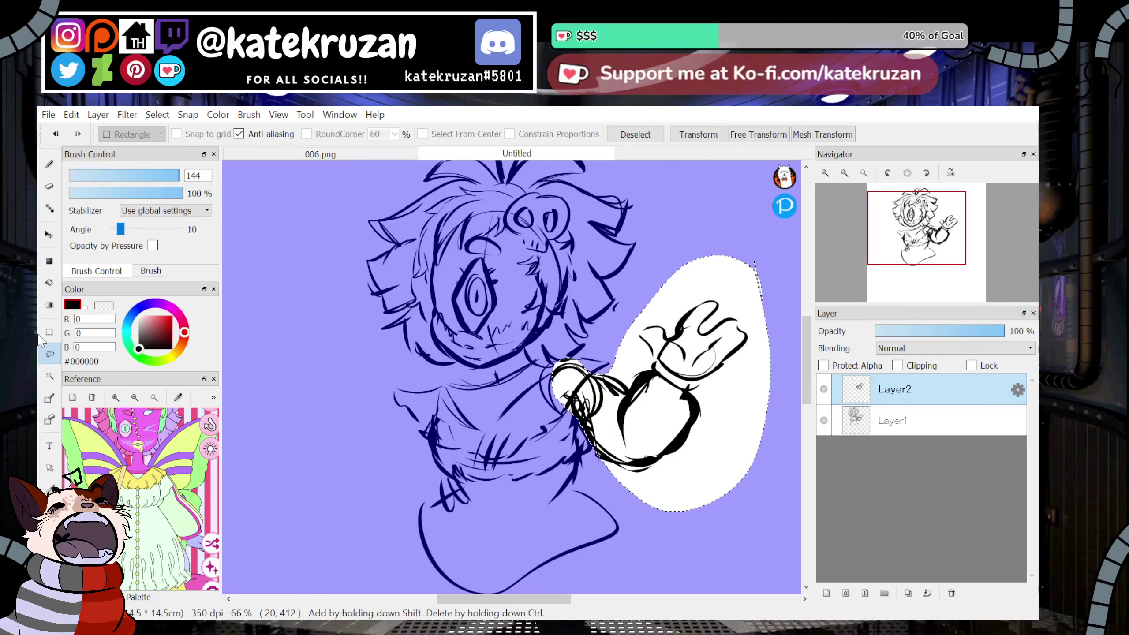
# Flip the copied arm horizontally and move it to the left shoulder.
pyautogui.click(718, 140)
pyautogui.click(528, 572)
pyautogui.moveTo(673, 389); pyautogui.dragTo(363, 414)
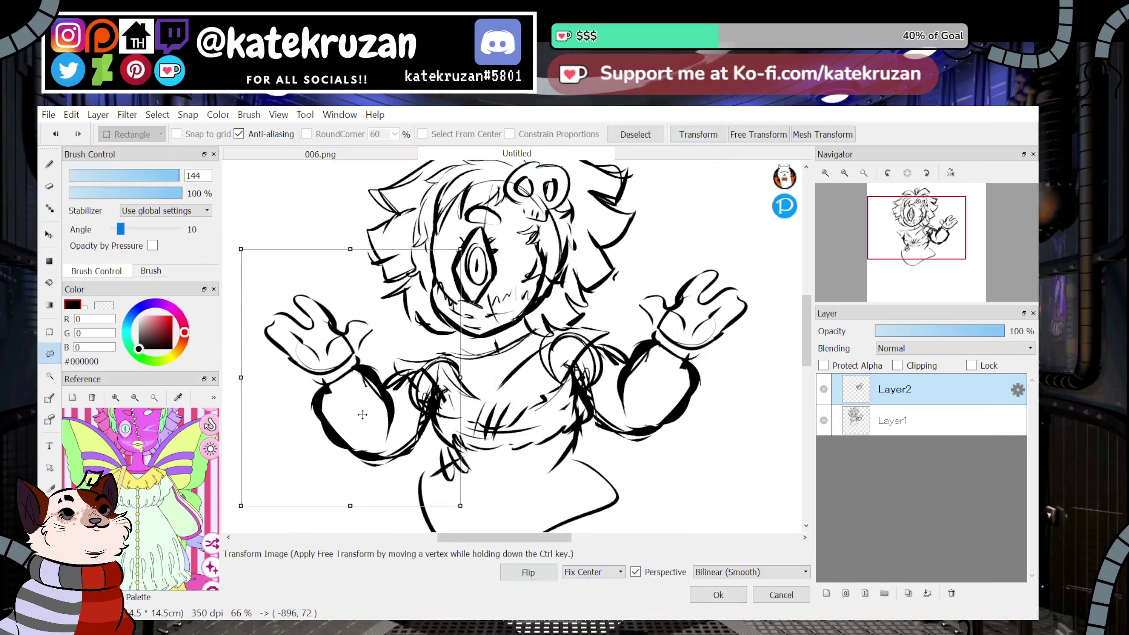
pyautogui.click(723, 597)
# Clear the selection and rotate the left arm counterclockwise so it sits lower beside the torso.
pyautogui.click(641, 138)
pyautogui.click(687, 136)
pyautogui.moveTo(474, 418)
pyautogui.mouseDown()
pyautogui.moveTo(479, 385)
pyautogui.moveTo(467, 406)
pyautogui.mouseUp()
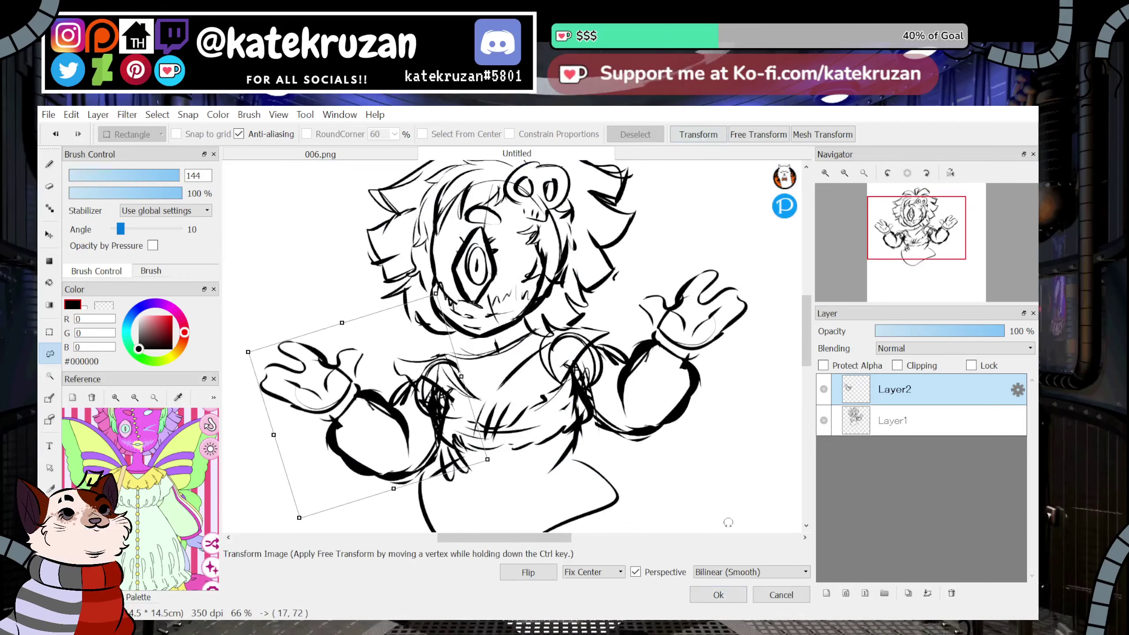
pyautogui.click(723, 594)
# Erase the left arm's overlapping shoulder lines from the torso with the transparent colour.
pyautogui.click(50, 164)
pyautogui.click(104, 305)
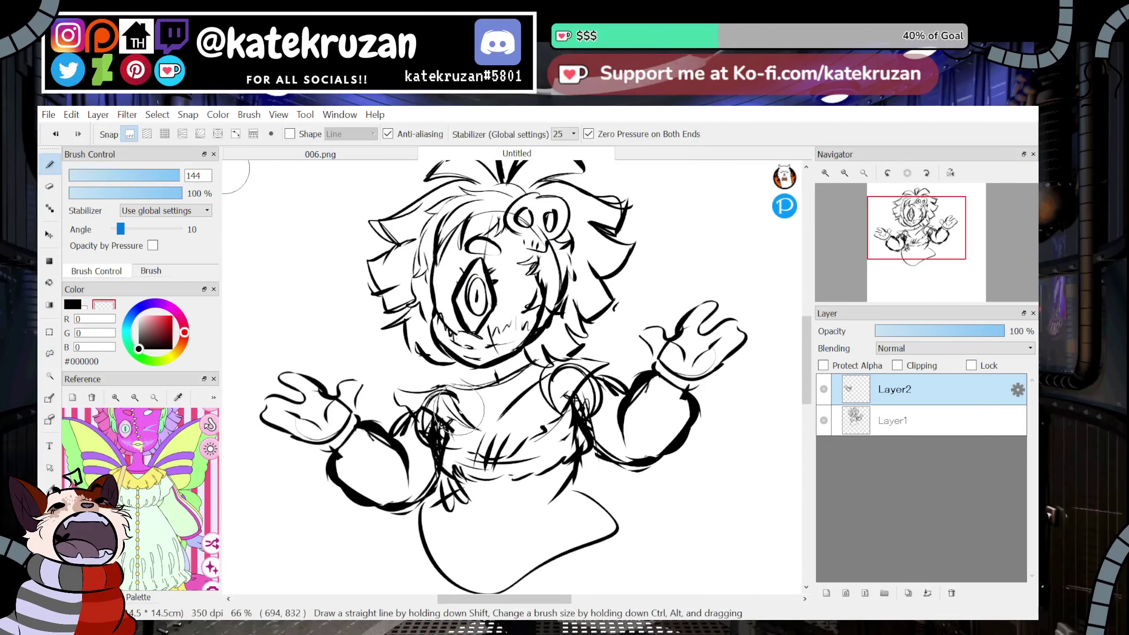
pyautogui.moveTo(456, 469)
pyautogui.mouseDown()
pyautogui.moveTo(455, 408)
pyautogui.moveTo(433, 414)
pyautogui.mouseUp()
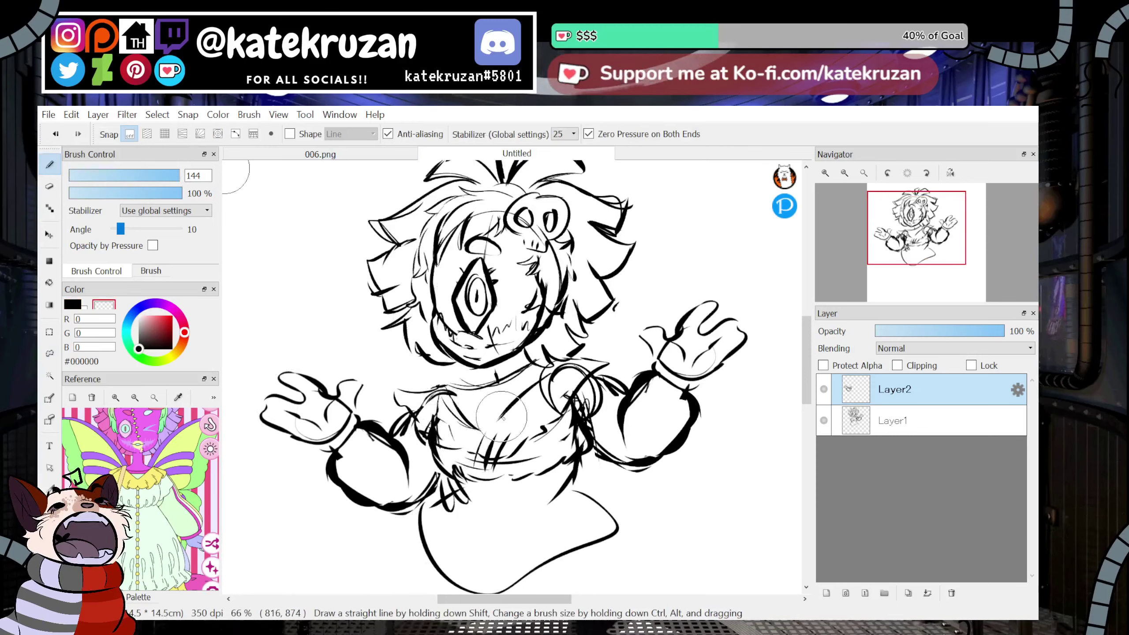
# Darken the neck, sketch a curved neckline and merge the left arm layer into Layer1.
pyautogui.moveTo(952, 275); pyautogui.dragTo(924, 232)
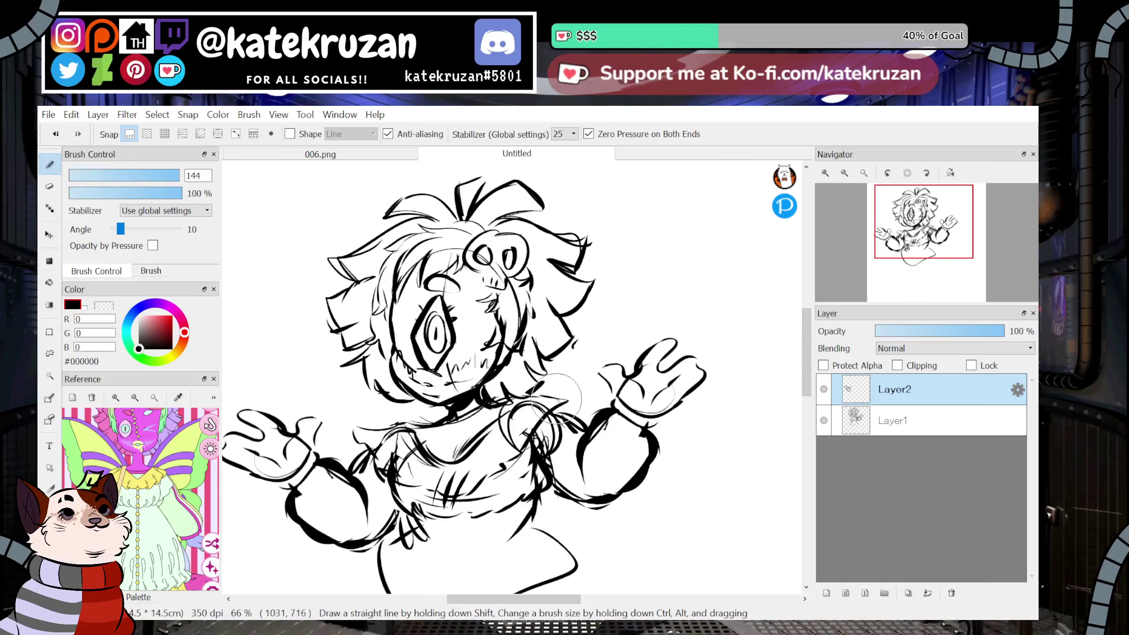
pyautogui.click(949, 594)
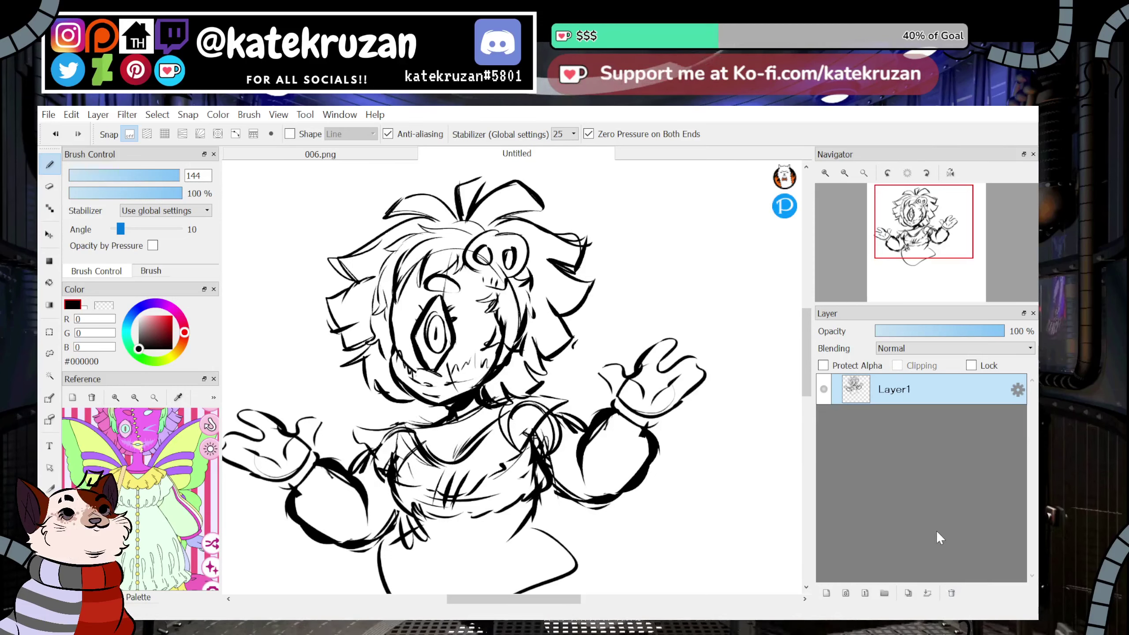
# Scale the figure sketch down slightly, move it up near the canvas's upper edge and add a new layer above it.
pyautogui.scroll(3, 700, 284)
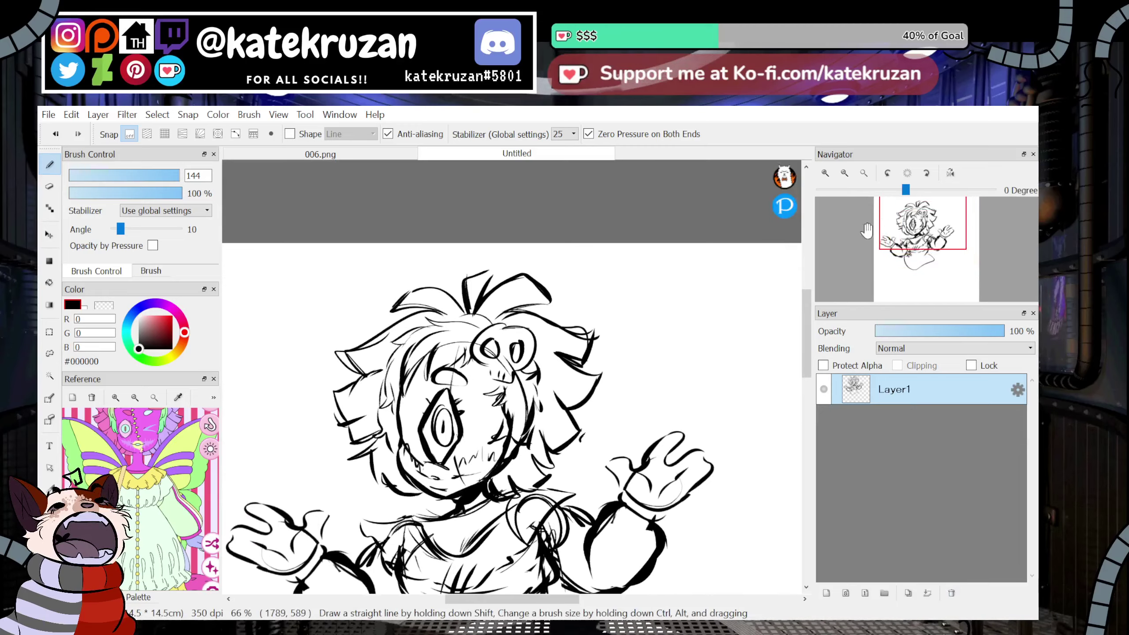
pyautogui.click(49, 355)
pyautogui.click(685, 136)
pyautogui.moveTo(713, 237); pyautogui.dragTo(693, 257)
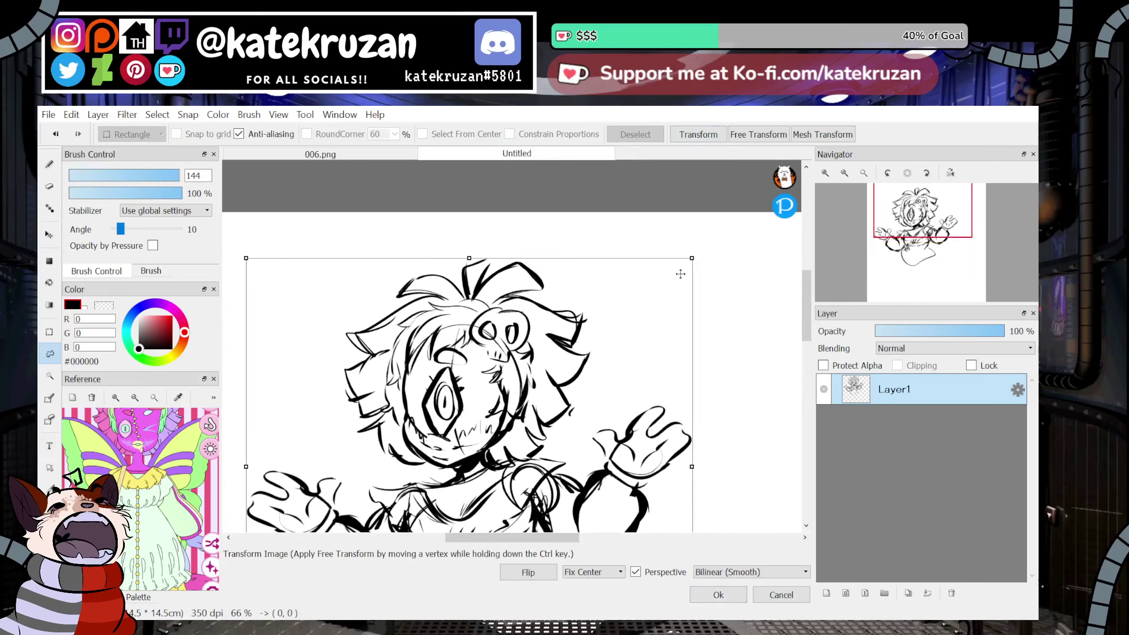
pyautogui.moveTo(634, 330); pyautogui.dragTo(640, 289)
pyautogui.moveTo(699, 216); pyautogui.dragTo(664, 241)
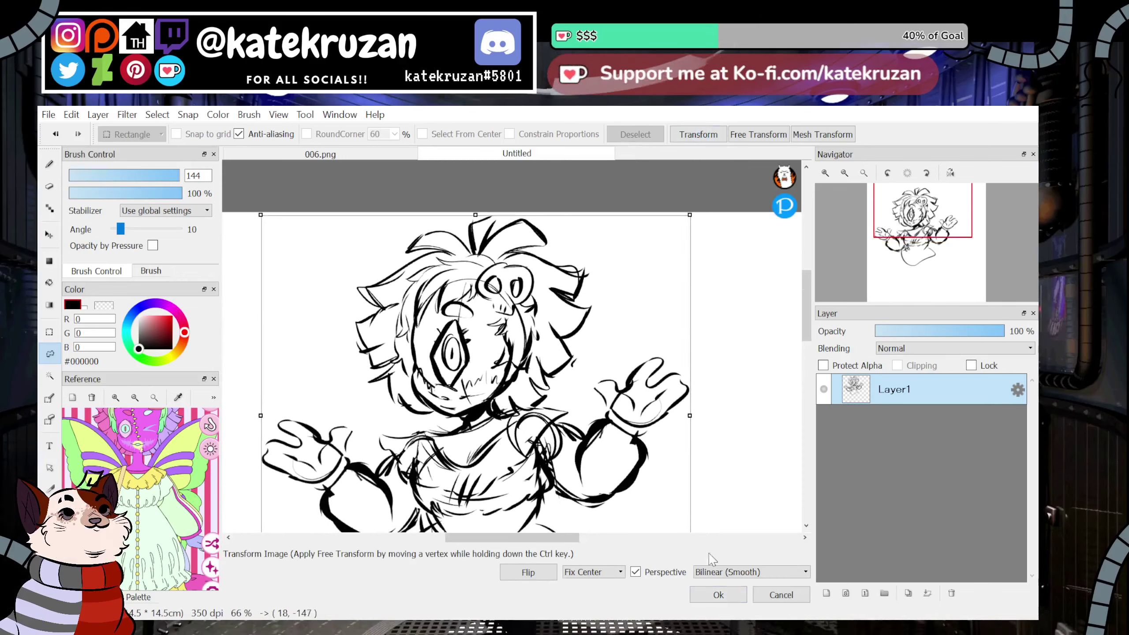
pyautogui.click(717, 594)
pyautogui.click(826, 593)
# Try to sketch a long, wide skirt outline below the torso on Layer2.
pyautogui.scroll(-7, 347, 431)
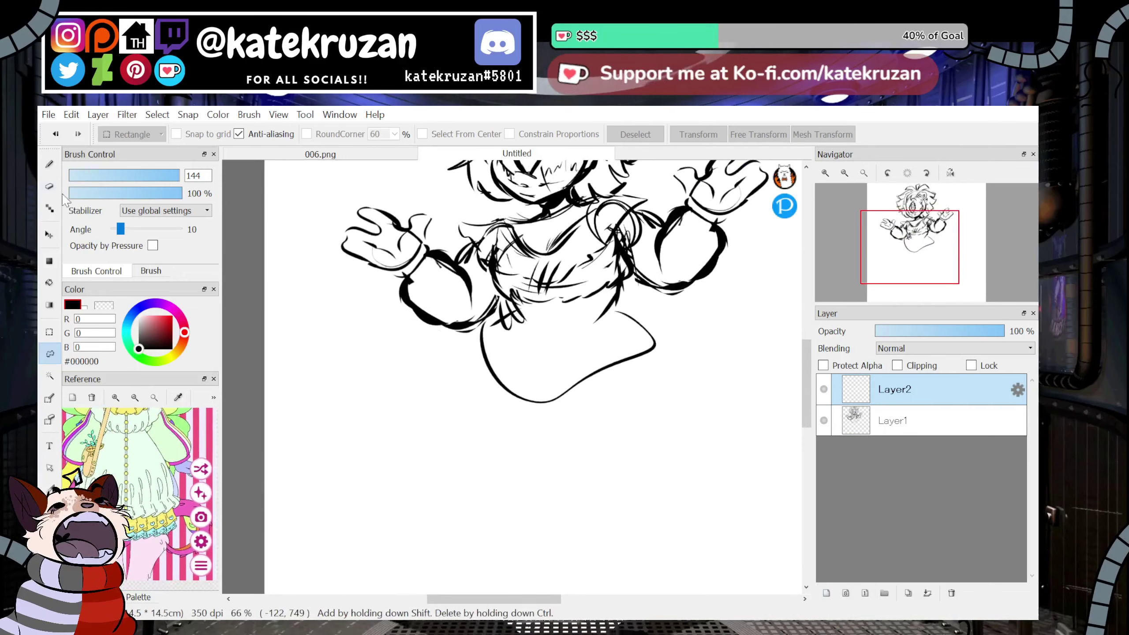
pyautogui.press('b')
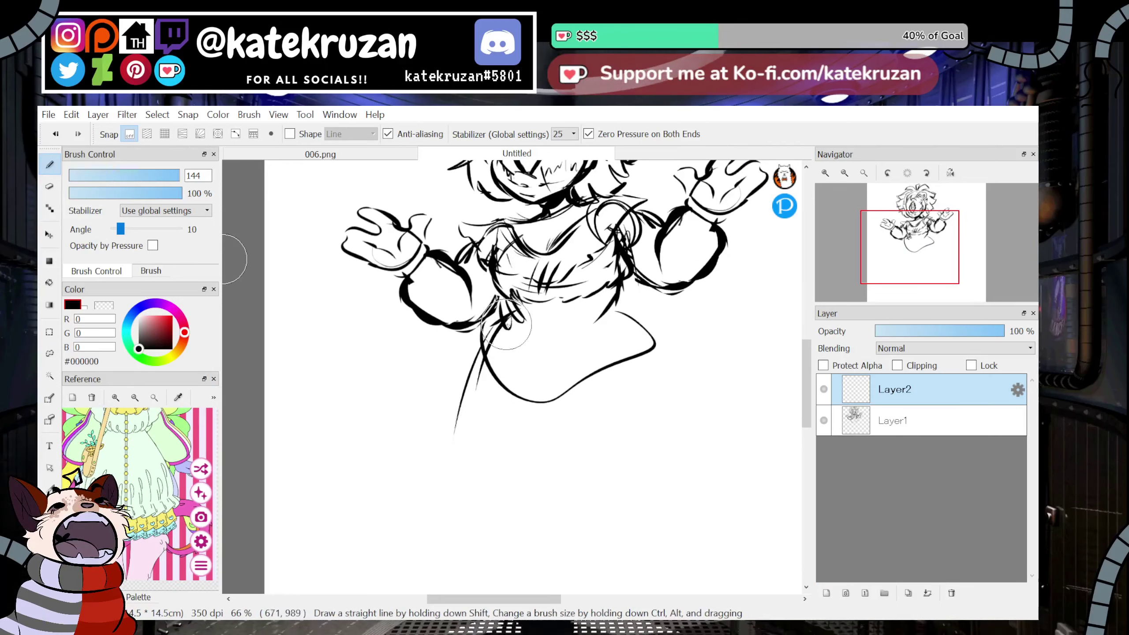
pyautogui.moveTo(507, 326); pyautogui.dragTo(453, 506)
pyautogui.moveTo(680, 528); pyautogui.dragTo(669, 344)
pyautogui.moveTo(938, 289)
pyautogui.mouseDown()
pyautogui.moveTo(950, 317)
pyautogui.moveTo(920, 251)
pyautogui.mouseUp()
pyautogui.hotkey('ctrl', 'z')
pyautogui.hotkey('ctrl', 'z')
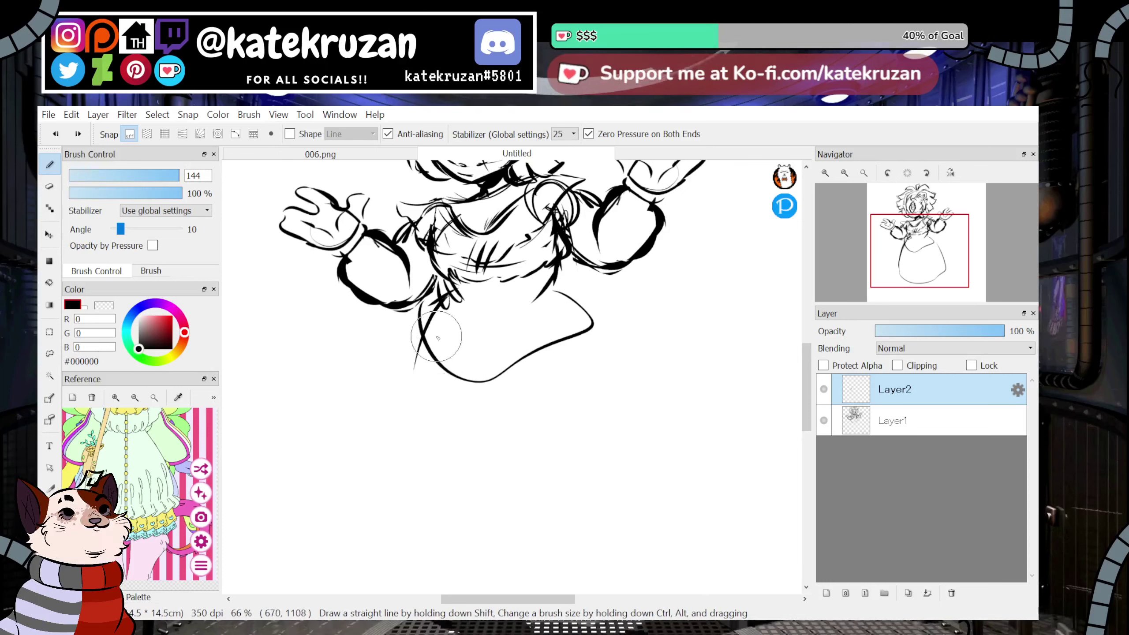
# Sketch one rounded thigh below the hips, undoing the first outline and redrawing it.
pyautogui.moveTo(504, 385); pyautogui.dragTo(501, 446)
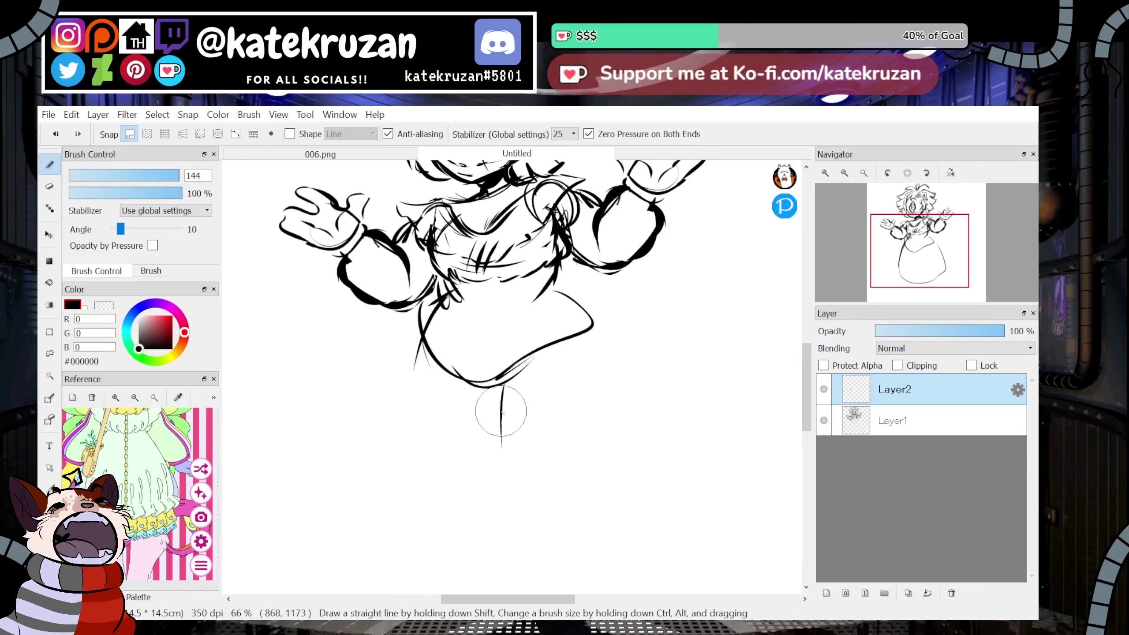
pyautogui.moveTo(932, 289); pyautogui.dragTo(926, 247)
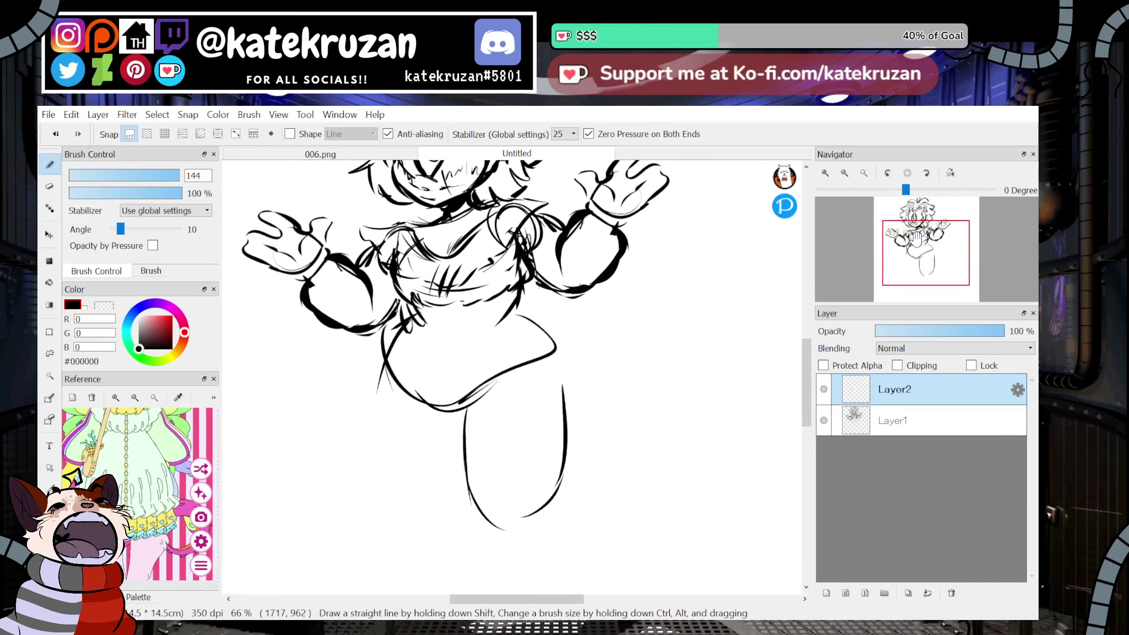
pyautogui.hotkey('ctrl', 'z')
pyautogui.moveTo(469, 396); pyautogui.dragTo(460, 460)
pyautogui.moveTo(538, 329)
pyautogui.mouseDown()
pyautogui.moveTo(556, 413)
pyautogui.moveTo(543, 476)
pyautogui.moveTo(461, 436)
pyautogui.moveTo(472, 490)
pyautogui.moveTo(562, 416)
pyautogui.moveTo(553, 466)
pyautogui.moveTo(555, 441)
pyautogui.moveTo(550, 461)
pyautogui.moveTo(477, 475)
pyautogui.mouseUp()
# Sketch the knee, tapered lower leg and heeled boot beneath the thigh.
pyautogui.moveTo(937, 283); pyautogui.dragTo(932, 270)
pyautogui.moveTo(471, 462)
pyautogui.mouseDown()
pyautogui.moveTo(489, 498)
pyautogui.moveTo(441, 559)
pyautogui.mouseUp()
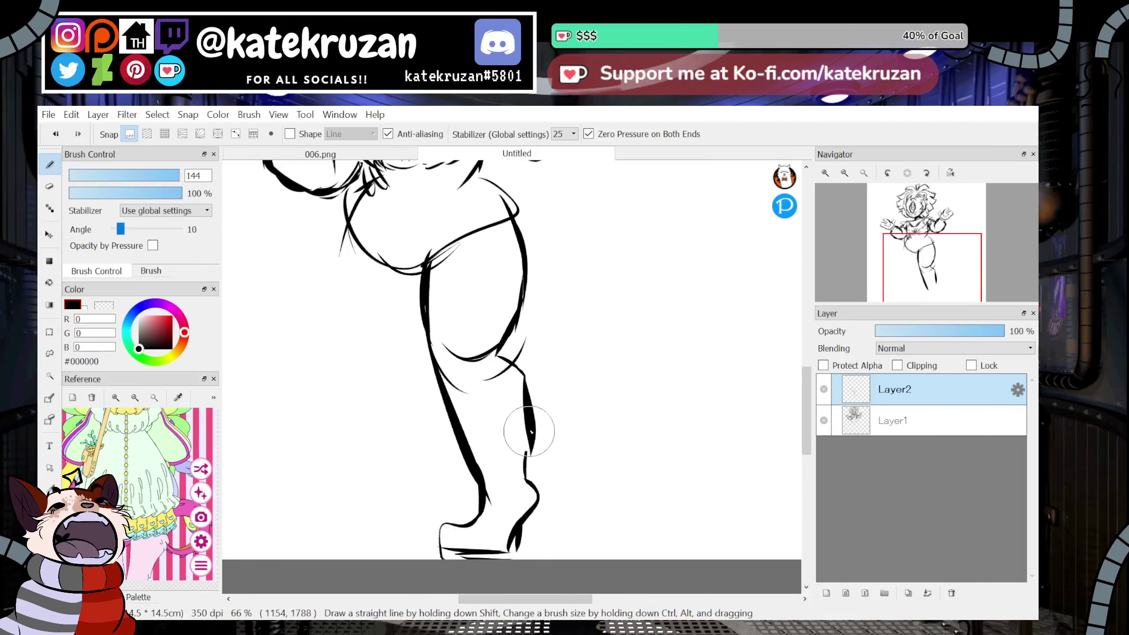
pyautogui.moveTo(522, 429); pyautogui.dragTo(528, 477)
# Duplicate the leg layer, flip the copy horizontally and move it beside the original as the second leg.
pyautogui.moveTo(943, 276)
pyautogui.mouseDown()
pyautogui.moveTo(957, 290)
pyautogui.moveTo(931, 265)
pyautogui.moveTo(923, 231)
pyautogui.moveTo(922, 269)
pyautogui.mouseUp()
pyautogui.click(908, 593)
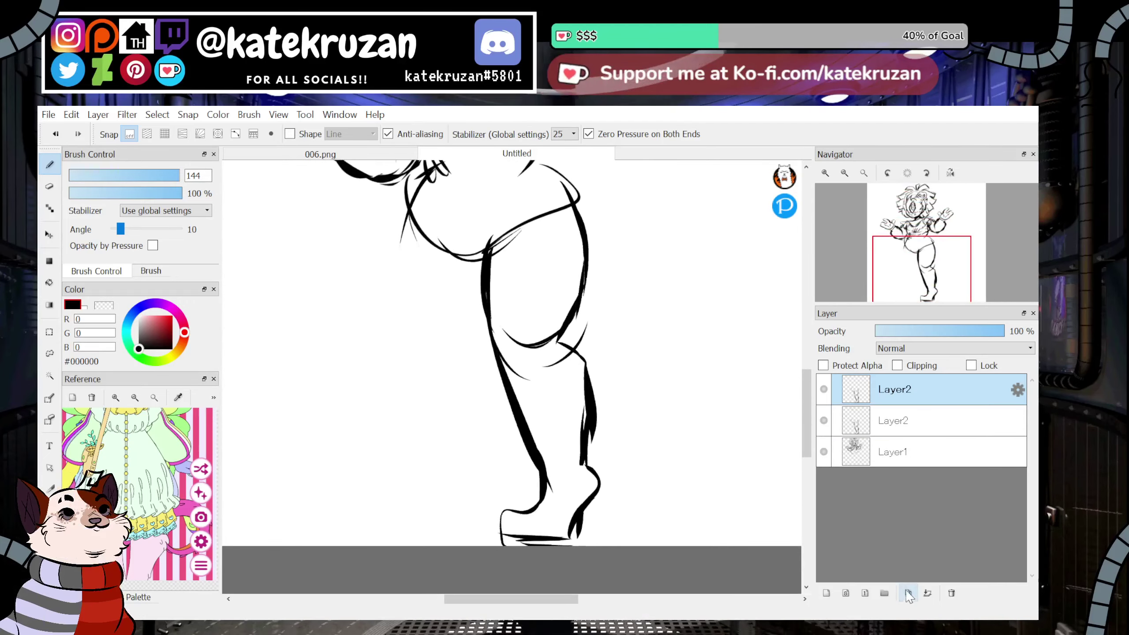
pyautogui.press('v')
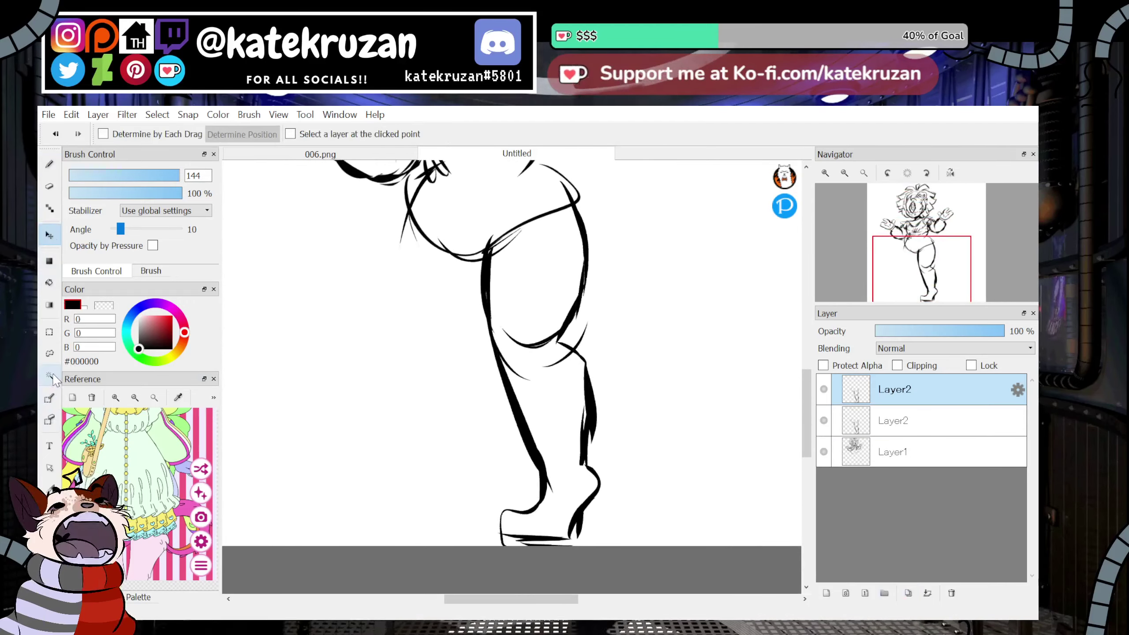
pyautogui.click(51, 355)
pyautogui.click(697, 135)
pyautogui.click(540, 573)
pyautogui.moveTo(538, 405)
pyautogui.mouseDown()
pyautogui.moveTo(480, 402)
pyautogui.moveTo(532, 405)
pyautogui.mouseUp()
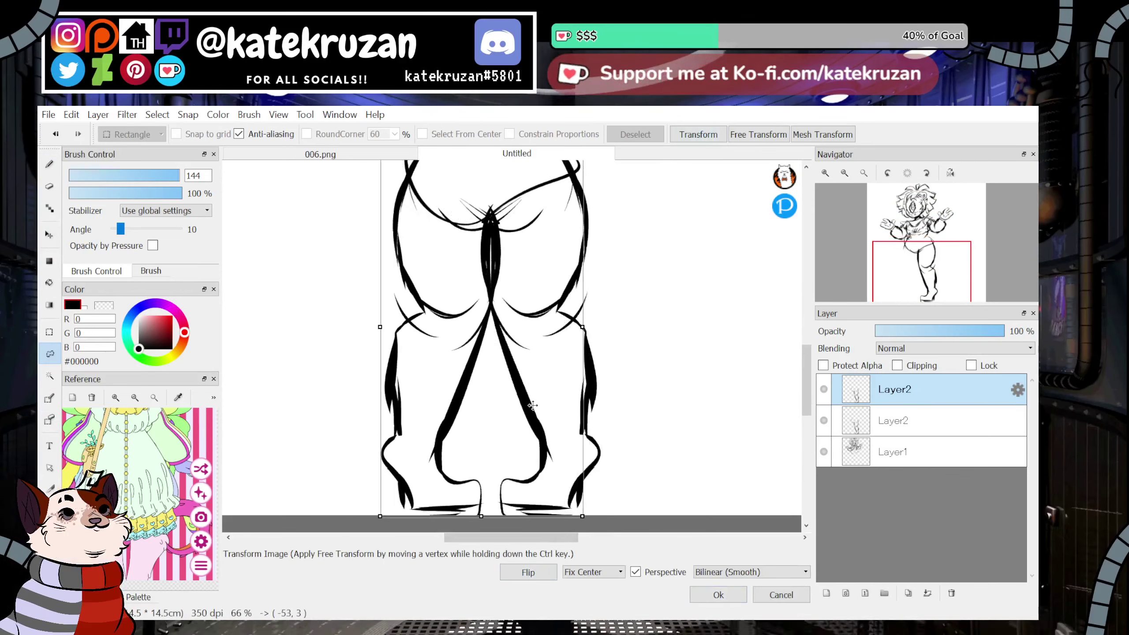
pyautogui.click(725, 595)
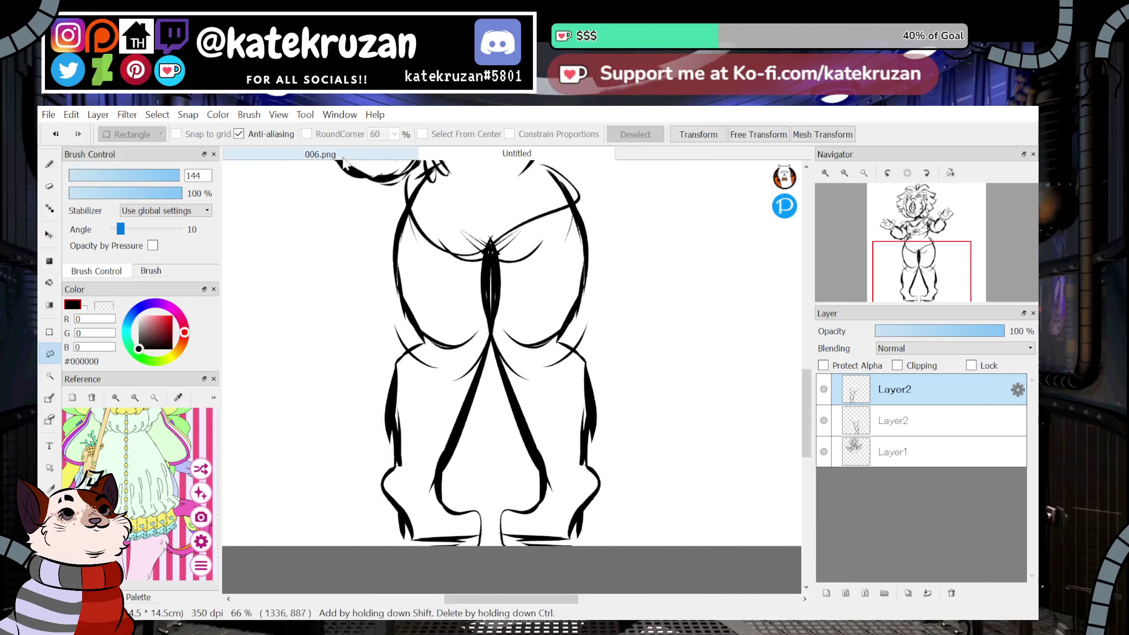
# Erase the copied leg's overlapping inner-thigh lines with the transparent colour and merge both leg layers into Layer1.
pyautogui.press('b')
pyautogui.moveTo(691, 314); pyautogui.dragTo(740, 445)
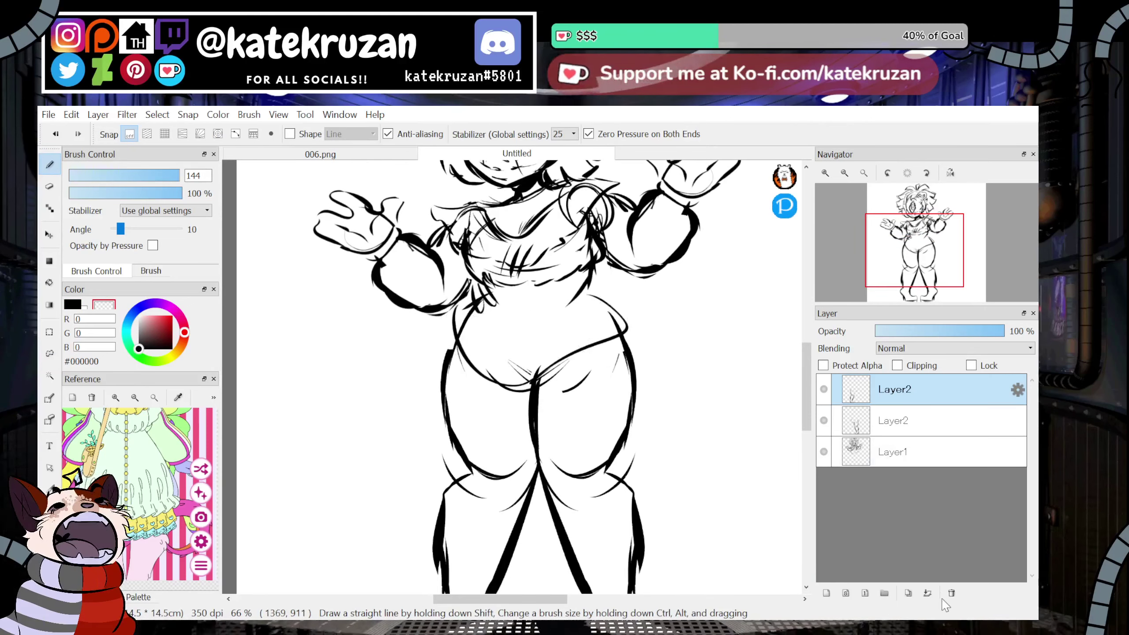
pyautogui.hotkey('ctrl', 'e')
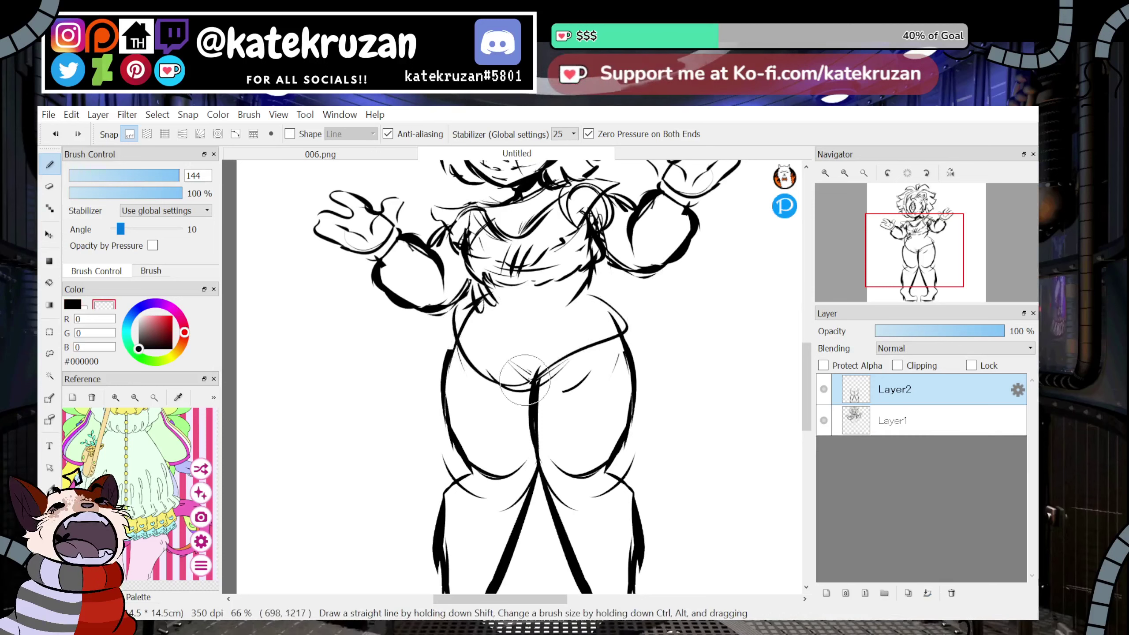
pyautogui.click(927, 593)
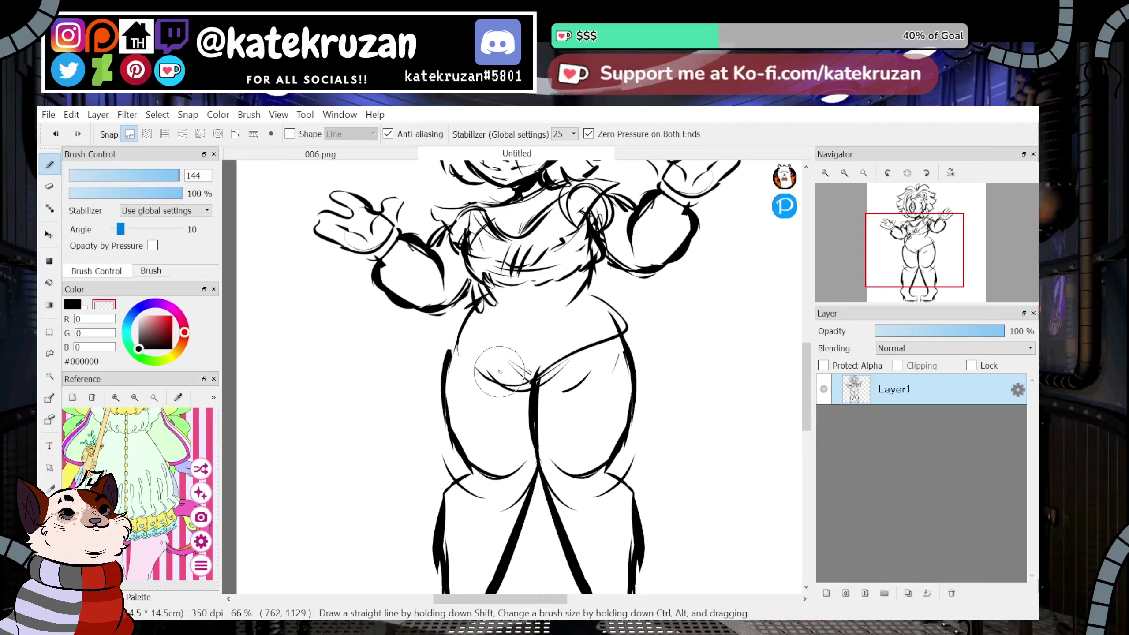
# Erase and redraw the hip curves, and try a wide flared skirt outline over the thighs.
pyautogui.moveTo(488, 373)
pyautogui.mouseDown()
pyautogui.moveTo(525, 381)
pyautogui.moveTo(598, 302)
pyautogui.mouseUp()
pyautogui.moveTo(962, 285)
pyautogui.mouseDown()
pyautogui.moveTo(965, 311)
pyautogui.moveTo(927, 228)
pyautogui.moveTo(922, 287)
pyautogui.moveTo(923, 261)
pyautogui.mouseUp()
pyautogui.scroll(2, 351, 356)
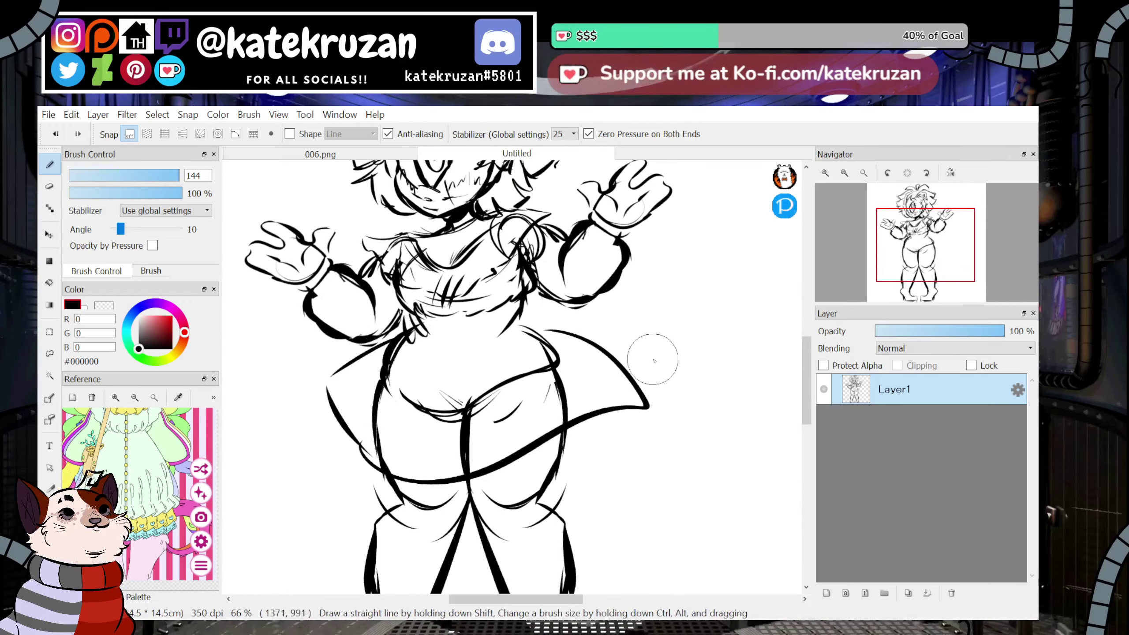
# Scale the whole figure down slightly with Transform so it fits inside the canvas.
pyautogui.click(50, 353)
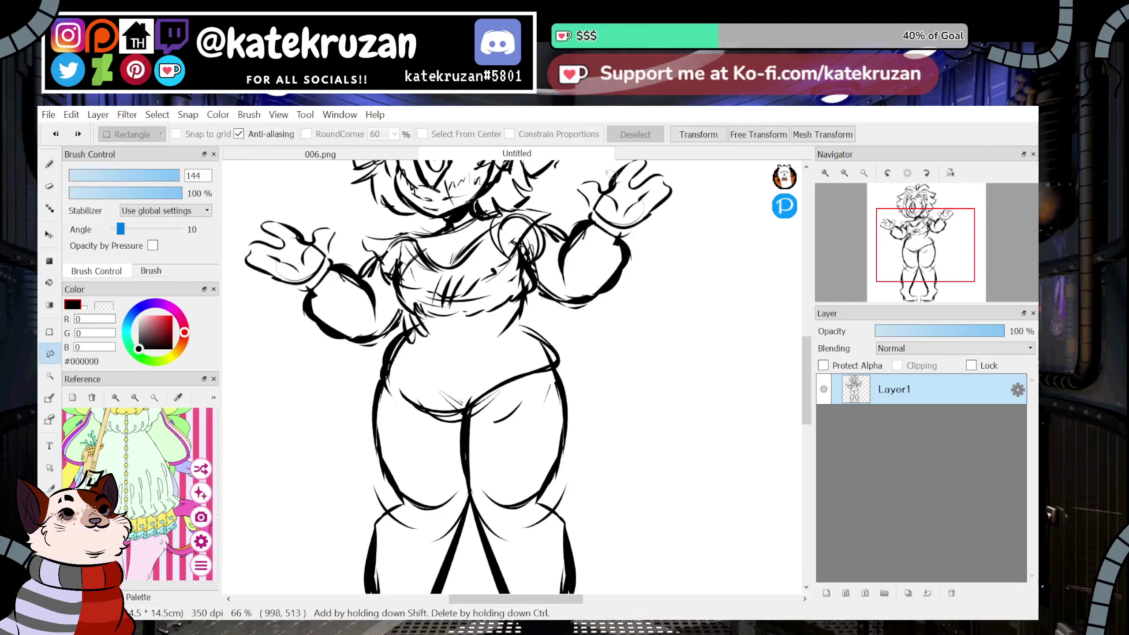
pyautogui.hotkey('ctrl', 't')
pyautogui.click(844, 173)
pyautogui.click(844, 173)
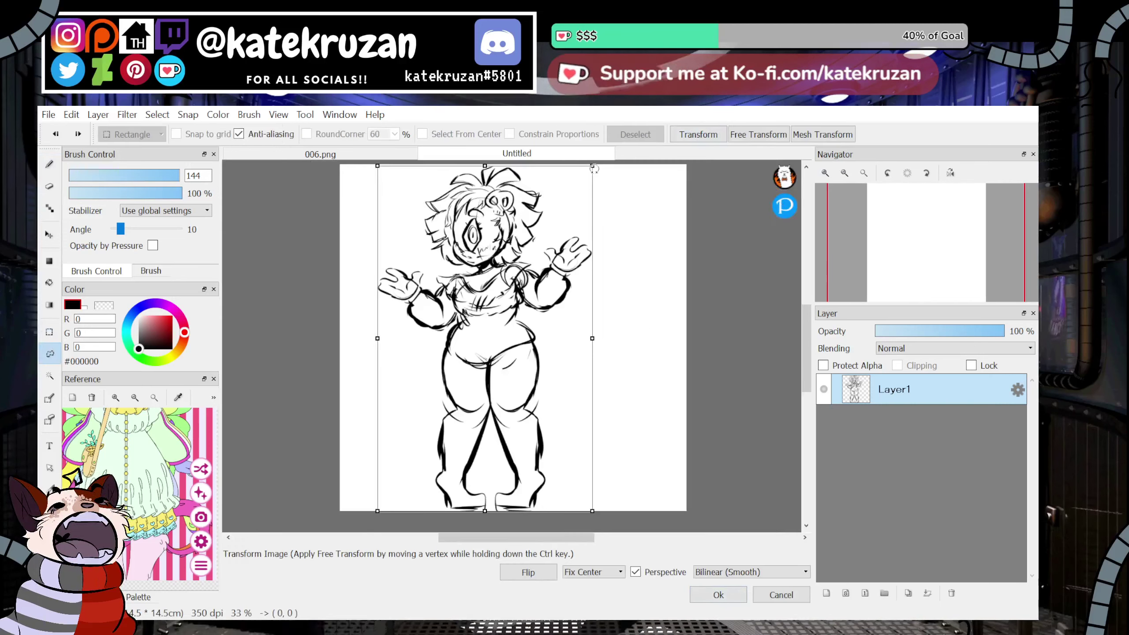
pyautogui.click(709, 598)
# Erase the curved pelvis line across the hips and redraw it as a short V above the inner thighs.
pyautogui.click(50, 165)
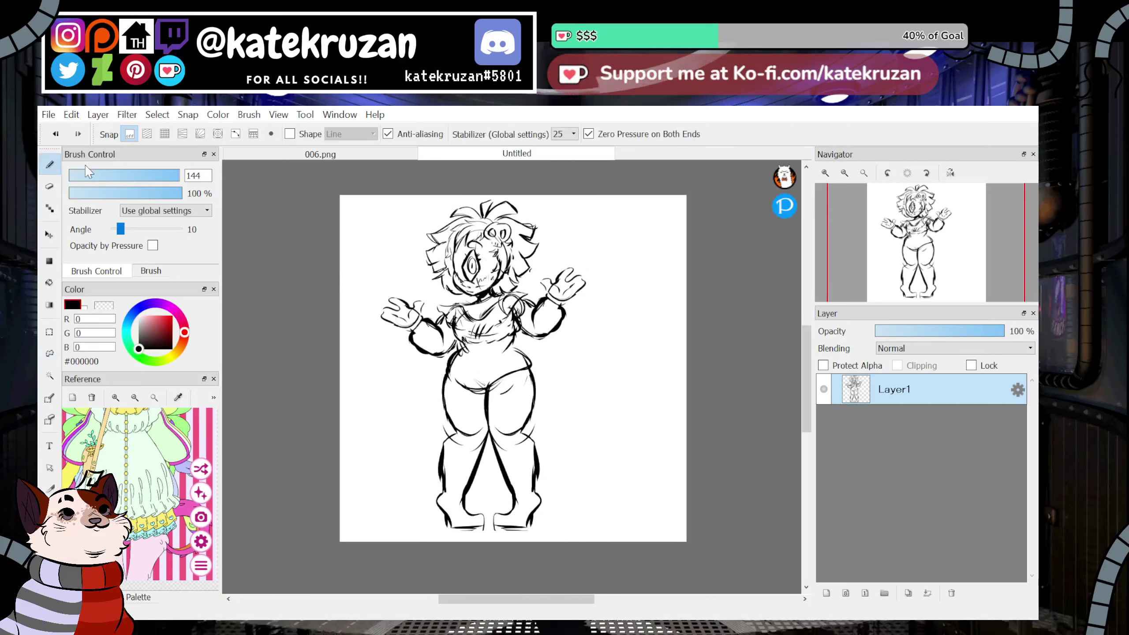
pyautogui.click(825, 173)
pyautogui.click(825, 173)
pyautogui.click(913, 246)
pyautogui.moveTo(912, 246); pyautogui.dragTo(916, 243)
pyautogui.press('z')
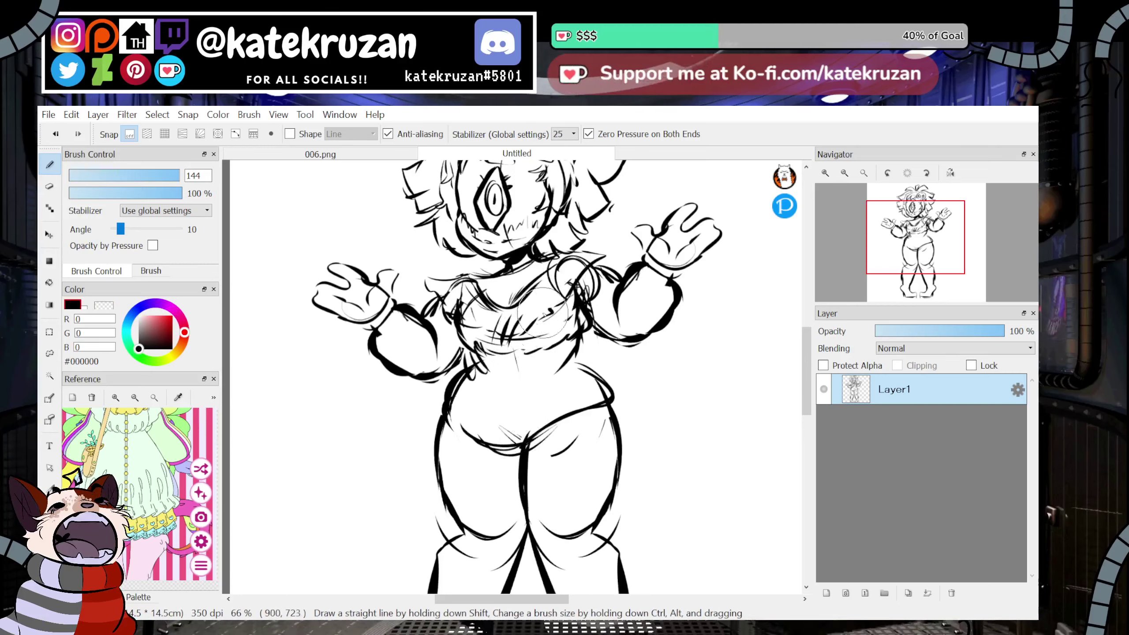
pyautogui.moveTo(500, 428); pyautogui.dragTo(555, 424)
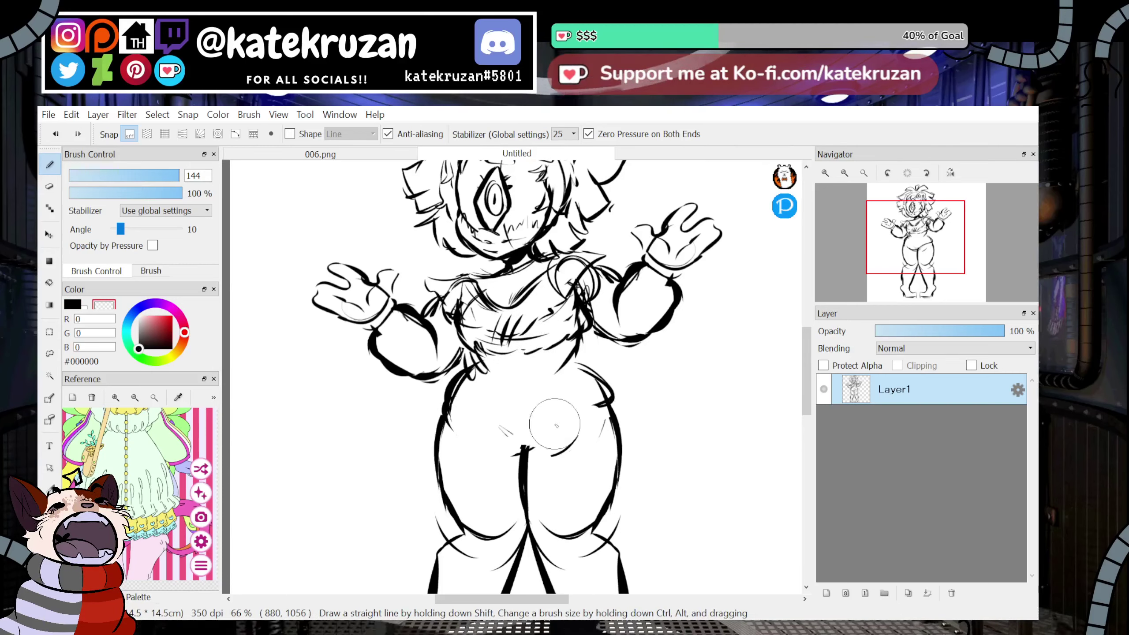
pyautogui.moveTo(916, 243)
pyautogui.mouseDown()
pyautogui.moveTo(919, 286)
pyautogui.moveTo(919, 252)
pyautogui.mouseUp()
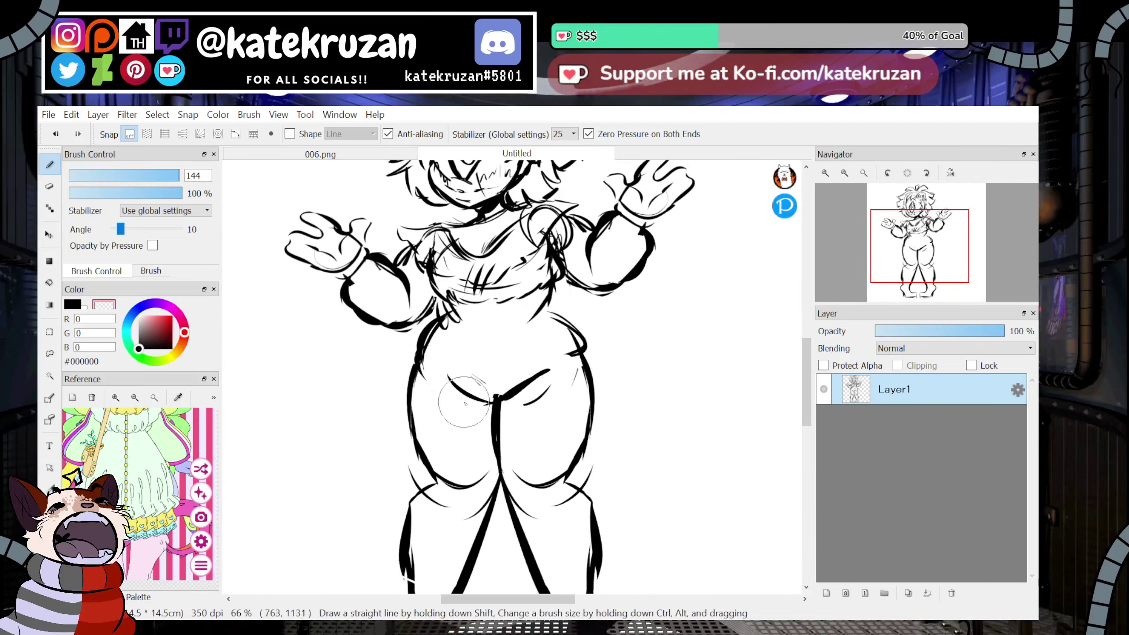
# Try to sketch a long skirt flaring from both hips down over the legs.
pyautogui.press('z')
pyautogui.moveTo(411, 365); pyautogui.dragTo(367, 533)
pyautogui.moveTo(369, 536)
pyautogui.mouseDown()
pyautogui.moveTo(602, 535)
pyautogui.moveTo(586, 343)
pyautogui.mouseUp()
pyautogui.moveTo(586, 345); pyautogui.dragTo(622, 509)
pyautogui.moveTo(943, 269)
pyautogui.mouseDown()
pyautogui.moveTo(926, 299)
pyautogui.moveTo(914, 269)
pyautogui.mouseUp()
pyautogui.hotkey('ctrl', 'z')
pyautogui.hotkey('ctrl', 'z')
pyautogui.hotkey('ctrl', 'z')
# Try to sketch a shorter skirt with a curved hem at knee height.
pyautogui.moveTo(447, 216)
pyautogui.mouseDown()
pyautogui.moveTo(422, 329)
pyautogui.moveTo(627, 355)
pyautogui.mouseUp()
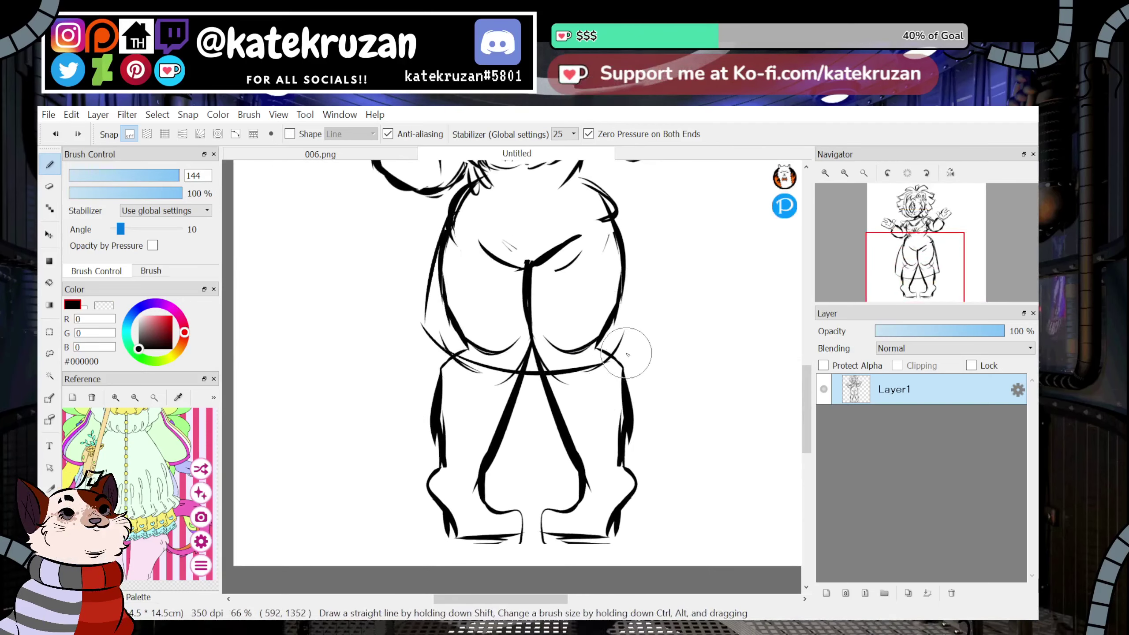
pyautogui.moveTo(644, 284); pyautogui.dragTo(616, 215)
pyautogui.moveTo(970, 287)
pyautogui.mouseDown()
pyautogui.moveTo(960, 295)
pyautogui.moveTo(914, 261)
pyautogui.moveTo(916, 249)
pyautogui.mouseUp()
pyautogui.hotkey('ctrl', 'z')
pyautogui.hotkey('ctrl', 'z')
# Sketch a curved skirt hem above the knees and erase the pelvis and thigh lines inside the skirt area.
pyautogui.press('z')
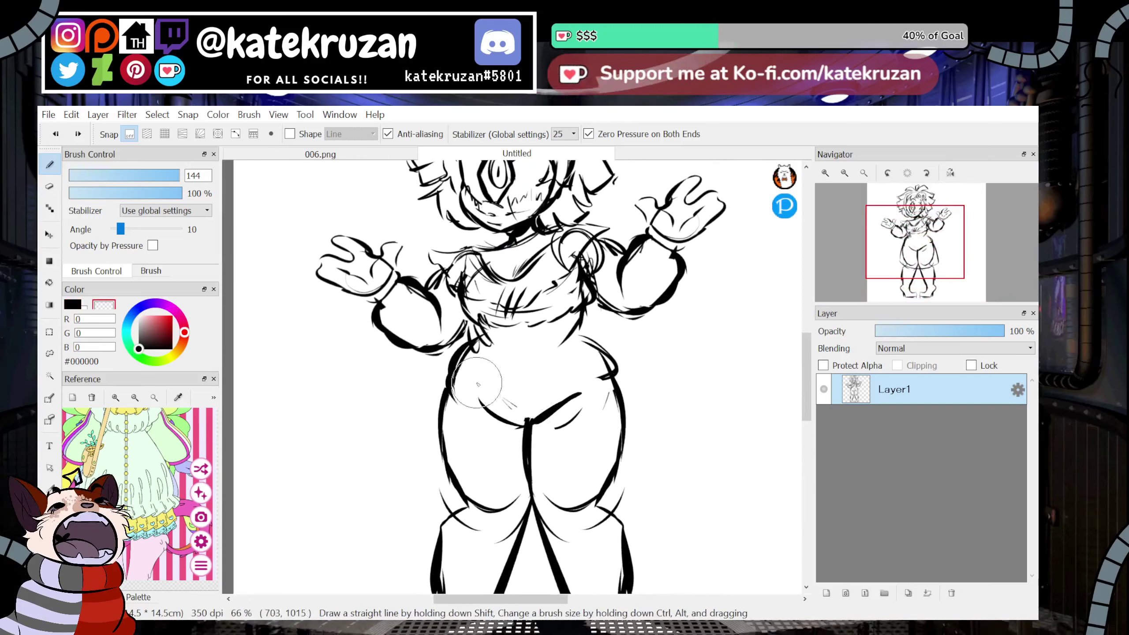
pyautogui.moveTo(476, 383); pyautogui.dragTo(521, 470)
pyautogui.moveTo(424, 454)
pyautogui.mouseDown()
pyautogui.moveTo(549, 483)
pyautogui.moveTo(647, 454)
pyautogui.moveTo(610, 356)
pyautogui.mouseUp()
pyautogui.press('z')
pyautogui.moveTo(466, 370)
pyautogui.mouseDown()
pyautogui.moveTo(437, 425)
pyautogui.moveTo(463, 451)
pyautogui.mouseUp()
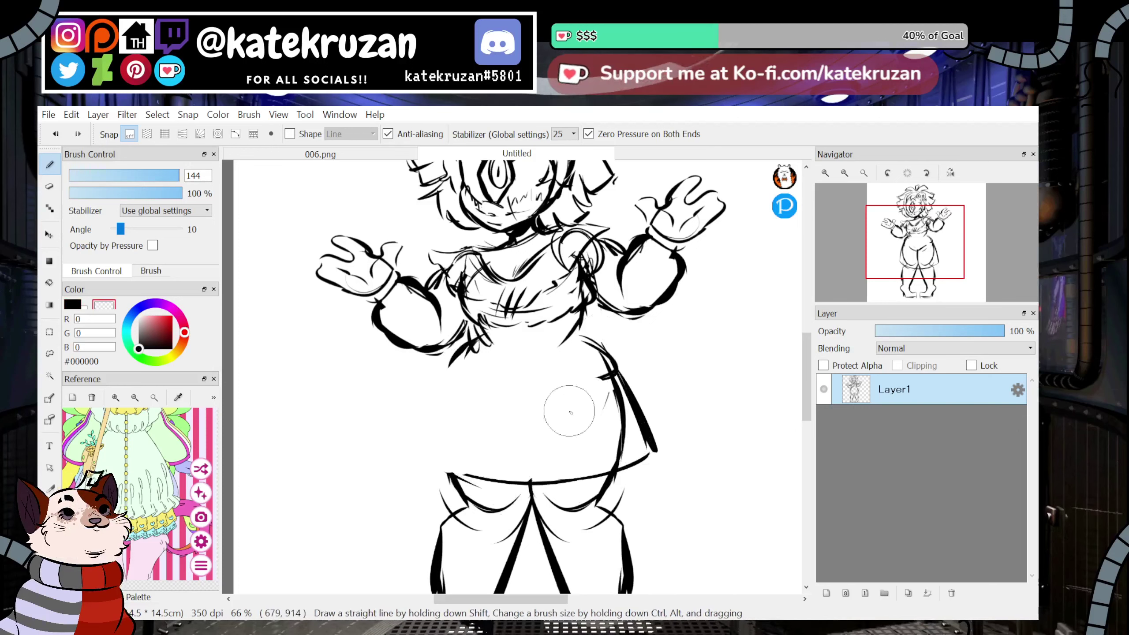
pyautogui.moveTo(595, 390); pyautogui.dragTo(607, 432)
# Strengthen the skirt's side outlines and hem in black and add short strokes along the waist.
pyautogui.press('z')
pyautogui.moveTo(460, 352); pyautogui.dragTo(434, 443)
pyautogui.moveTo(457, 372)
pyautogui.mouseDown()
pyautogui.moveTo(432, 462)
pyautogui.moveTo(522, 487)
pyautogui.moveTo(622, 462)
pyautogui.mouseUp()
pyautogui.moveTo(598, 351); pyautogui.dragTo(656, 451)
pyautogui.moveTo(930, 260)
pyautogui.mouseDown()
pyautogui.moveTo(920, 284)
pyautogui.moveTo(917, 233)
pyautogui.moveTo(915, 246)
pyautogui.mouseUp()
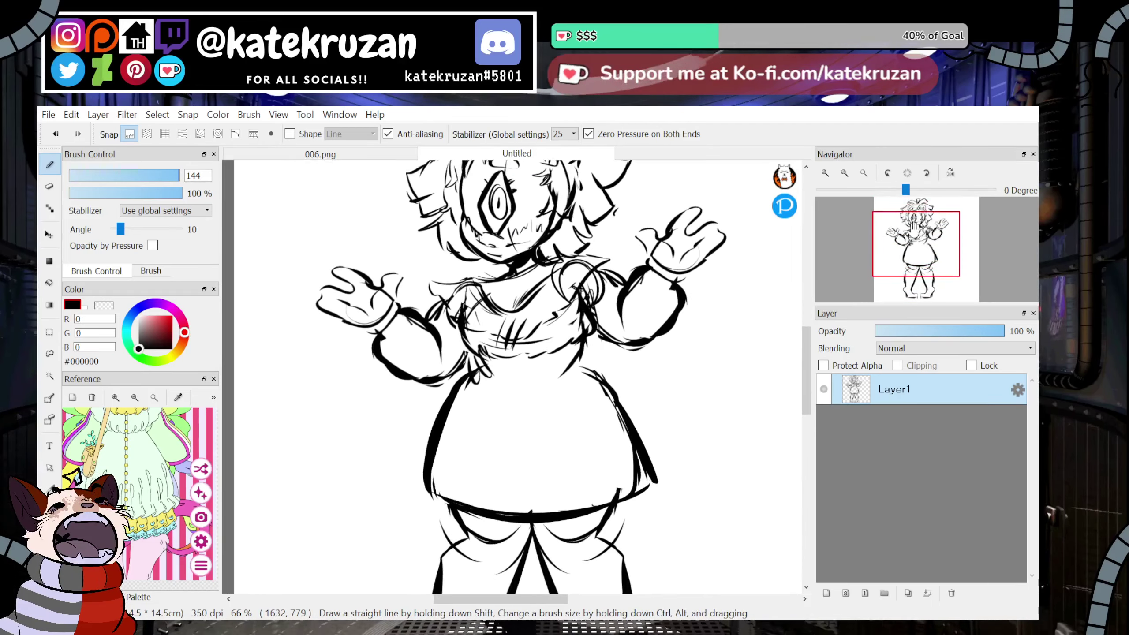
pyautogui.moveTo(474, 359); pyautogui.dragTo(504, 377)
pyautogui.moveTo(486, 360); pyautogui.dragTo(516, 374)
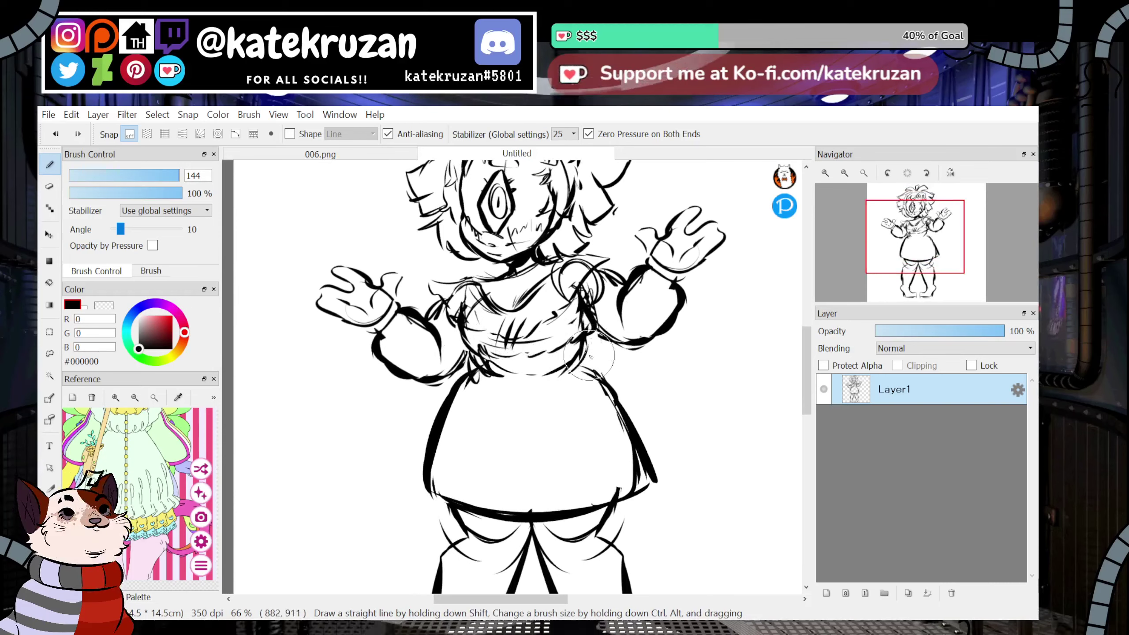
# Lasso the head, arms and torso above the skirt, rotate them slightly clockwise, shift them into place and deselect.
pyautogui.click(50, 354)
pyautogui.moveTo(928, 250); pyautogui.dragTo(924, 227)
pyautogui.moveTo(738, 278); pyautogui.dragTo(686, 214)
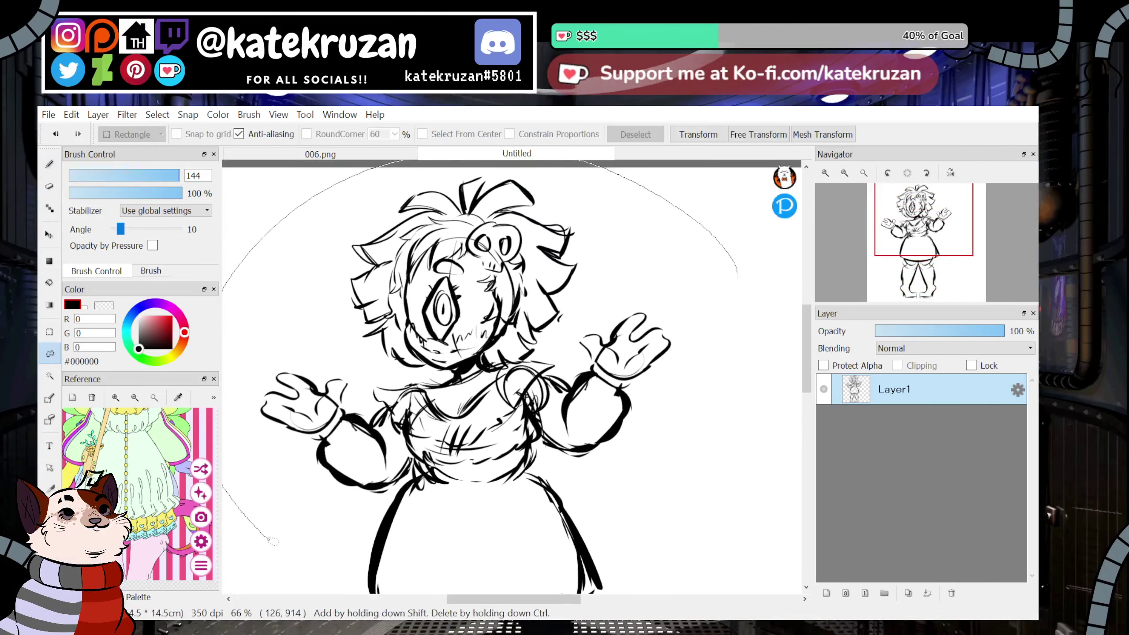
pyautogui.moveTo(272, 541)
pyautogui.mouseDown()
pyautogui.moveTo(370, 518)
pyautogui.moveTo(392, 493)
pyautogui.mouseUp()
pyautogui.moveTo(527, 482); pyautogui.dragTo(660, 467)
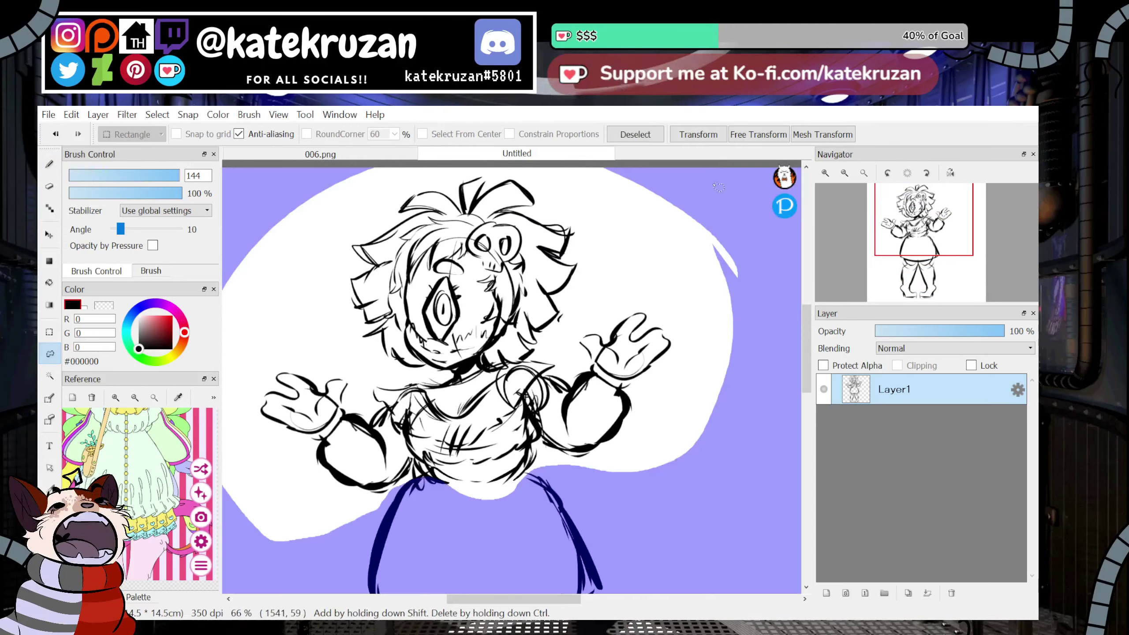
pyautogui.click(697, 137)
pyautogui.moveTo(755, 355); pyautogui.dragTo(751, 383)
pyautogui.moveTo(658, 421); pyautogui.dragTo(664, 423)
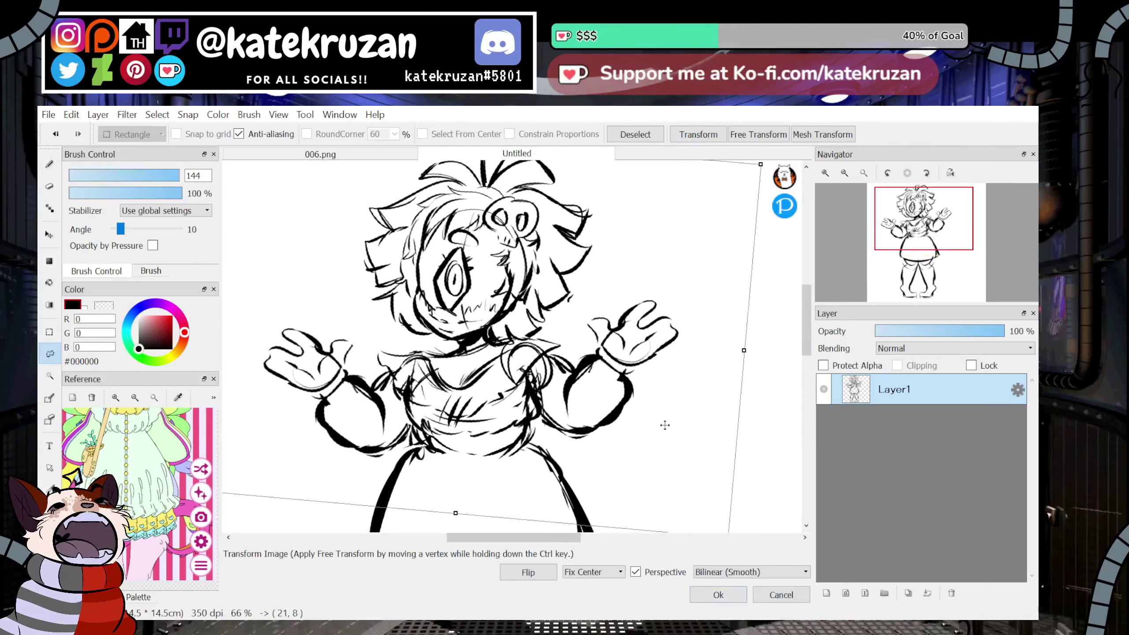
pyautogui.click(715, 596)
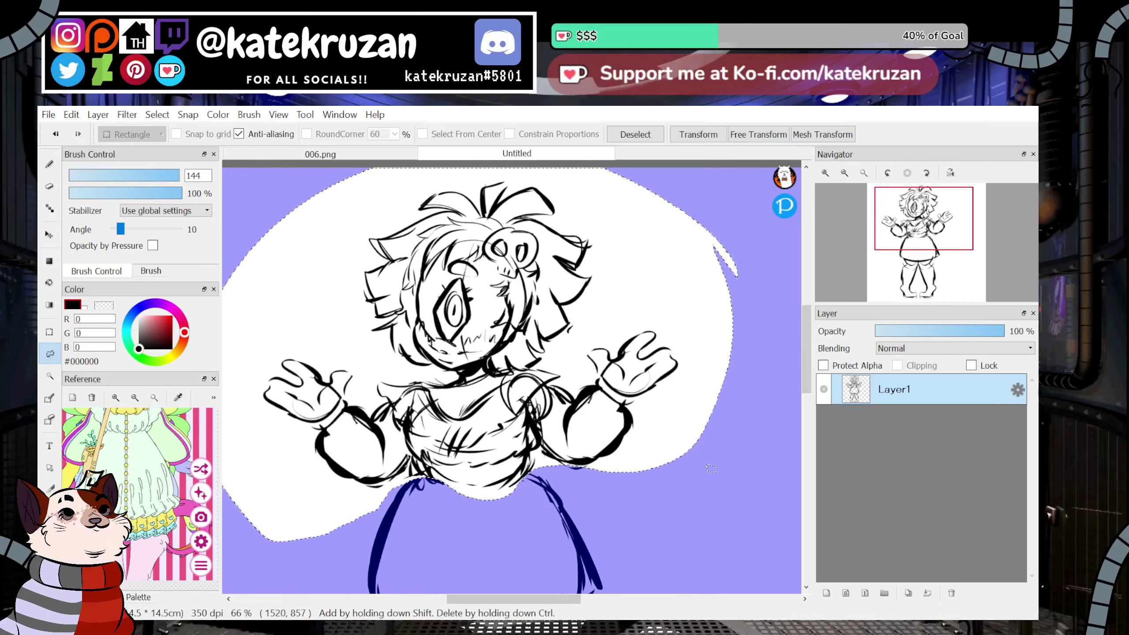
pyautogui.click(635, 135)
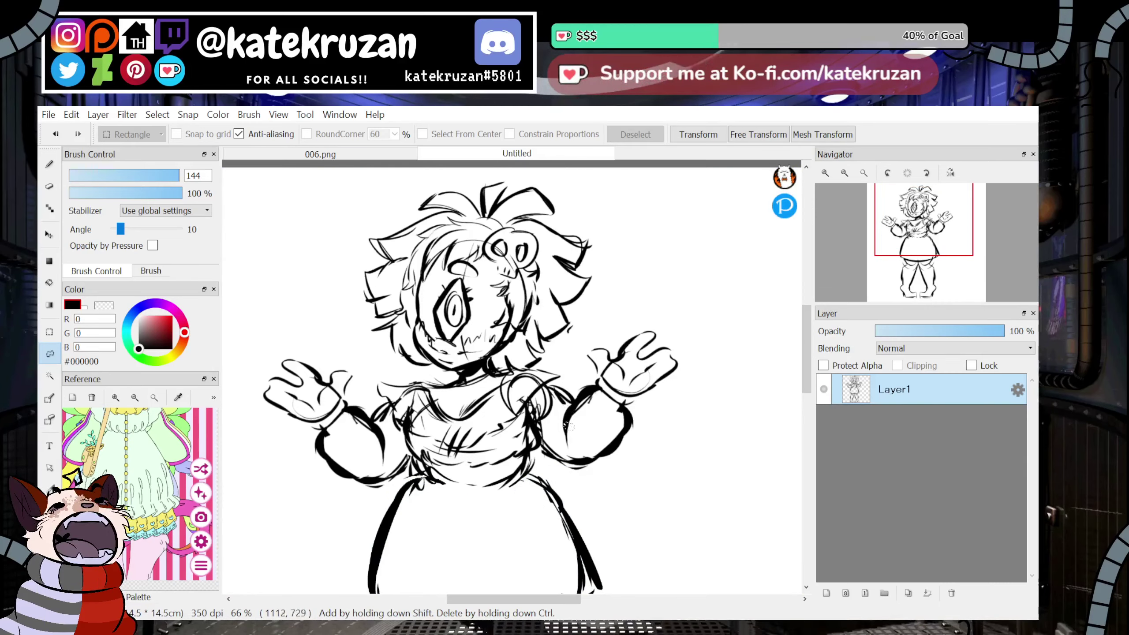
# Lasso the hair tufts on the skull-ornament side, rotate them slightly counterclockwise, nudge them upward and deselect.
pyautogui.moveTo(404, 170); pyautogui.dragTo(313, 327)
pyautogui.hotkey('ctrl', 'z')
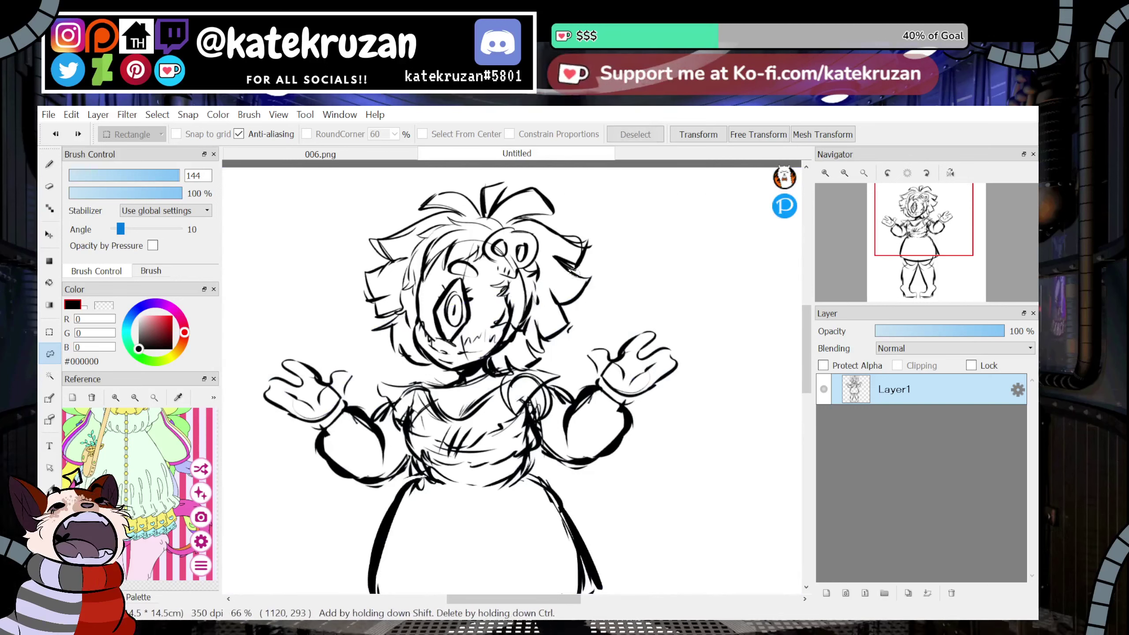
pyautogui.moveTo(508, 190)
pyautogui.mouseDown()
pyautogui.moveTo(491, 215)
pyautogui.moveTo(519, 227)
pyautogui.mouseUp()
pyautogui.moveTo(551, 192); pyautogui.dragTo(483, 205)
pyautogui.moveTo(639, 245); pyautogui.dragTo(657, 282)
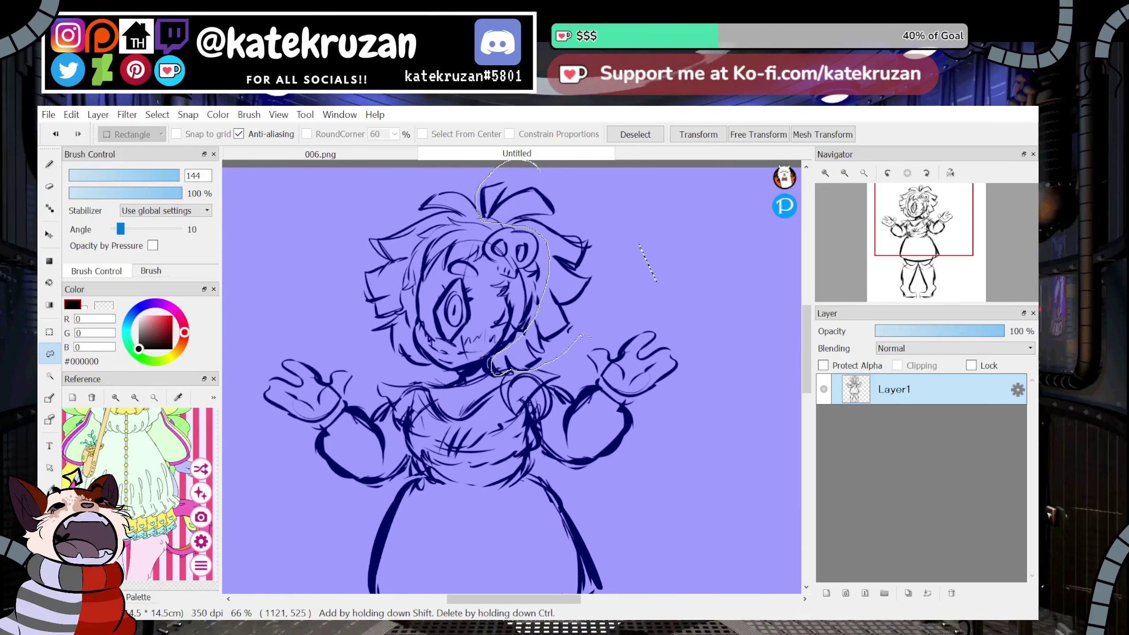
pyautogui.moveTo(567, 180); pyautogui.dragTo(540, 171)
pyautogui.click(698, 134)
pyautogui.moveTo(681, 236); pyautogui.dragTo(679, 223)
pyautogui.moveTo(605, 285); pyautogui.dragTo(603, 277)
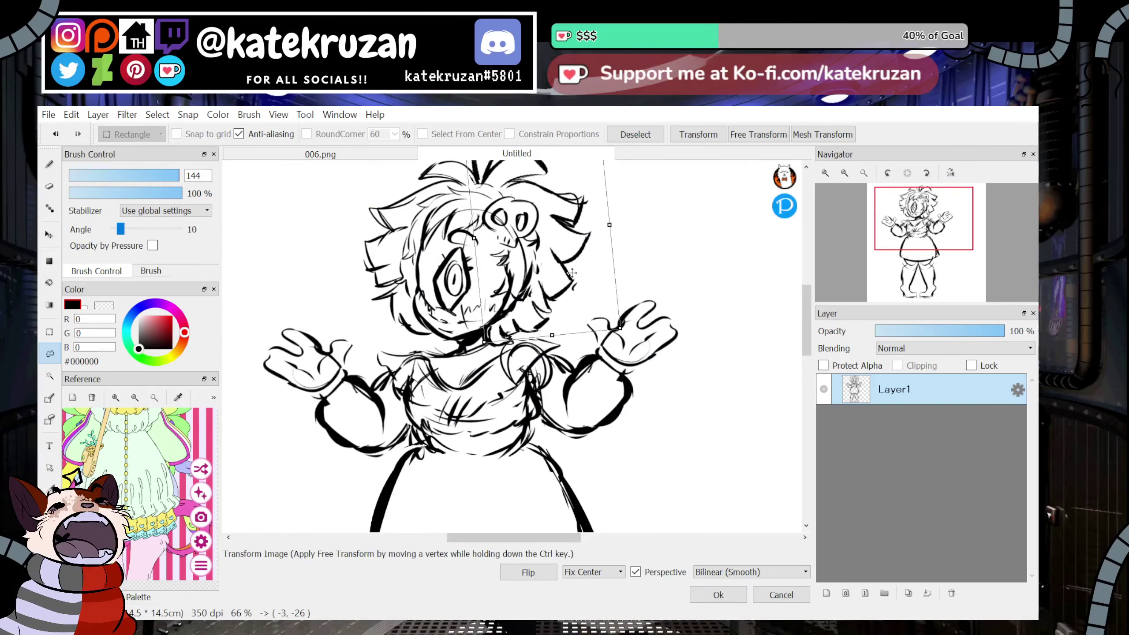
pyautogui.click(716, 593)
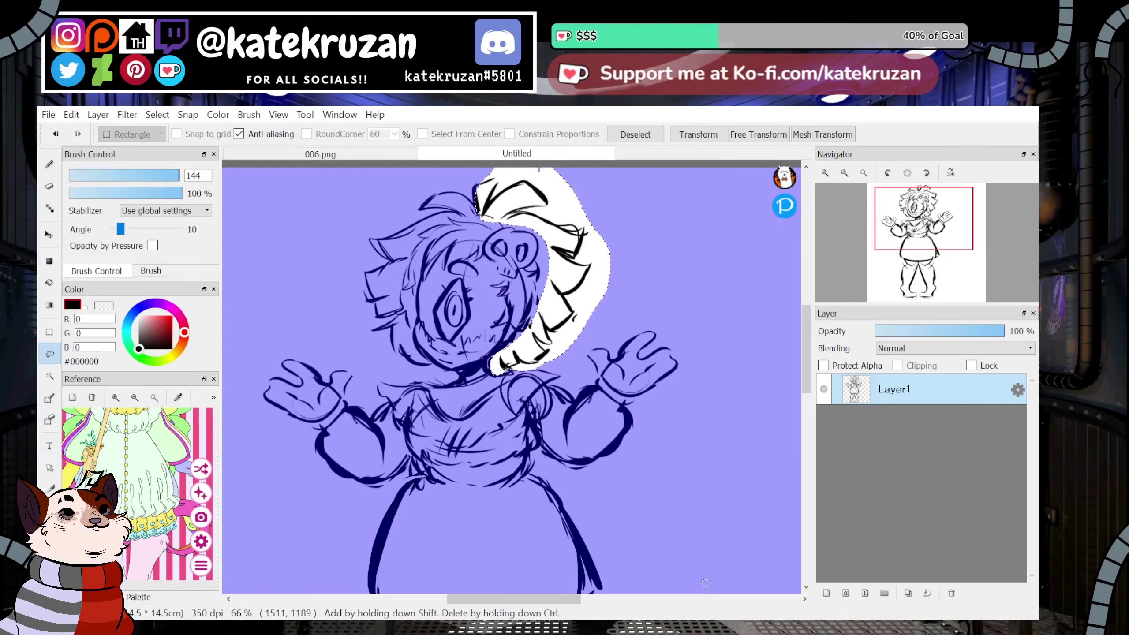
pyautogui.hotkey('ctrl', 'd')
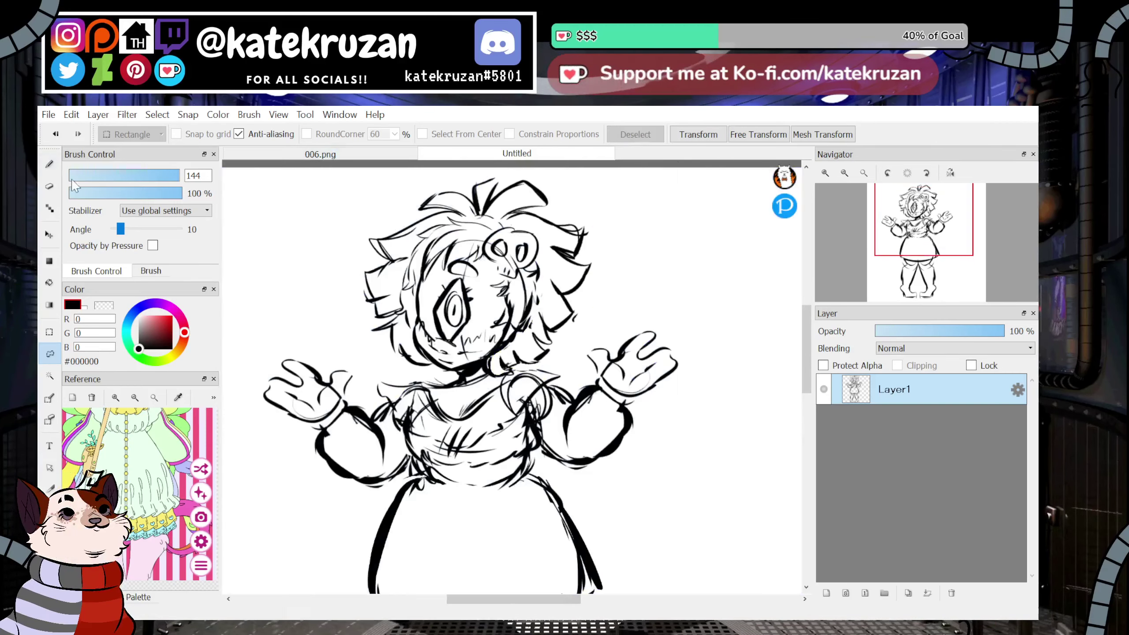
# Scale the whole figure down slightly with Transform and shift it up on the canvas.
pyautogui.click(50, 165)
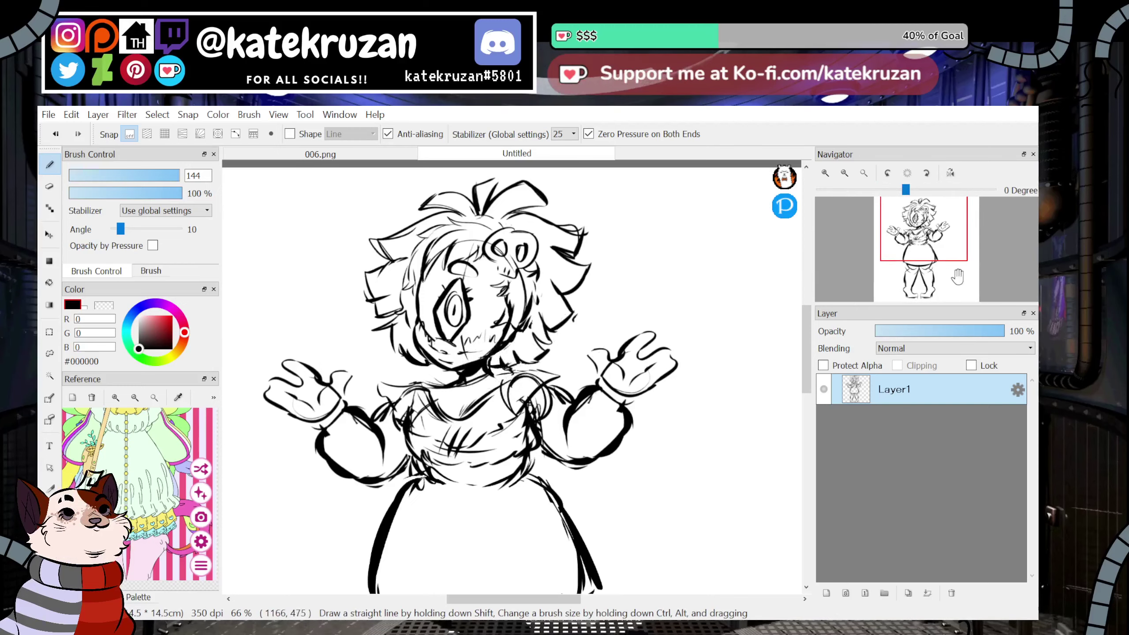
pyautogui.moveTo(946, 271)
pyautogui.mouseDown()
pyautogui.moveTo(936, 282)
pyautogui.moveTo(919, 266)
pyautogui.moveTo(919, 225)
pyautogui.moveTo(924, 289)
pyautogui.moveTo(924, 266)
pyautogui.mouseUp()
pyautogui.click(863, 173)
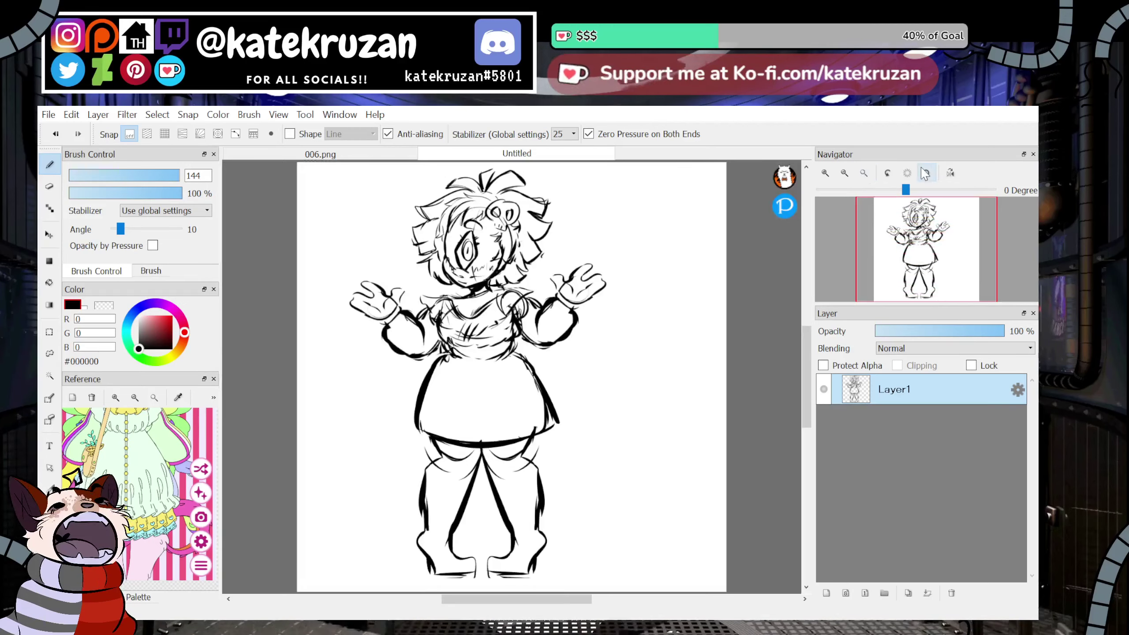
pyautogui.click(52, 357)
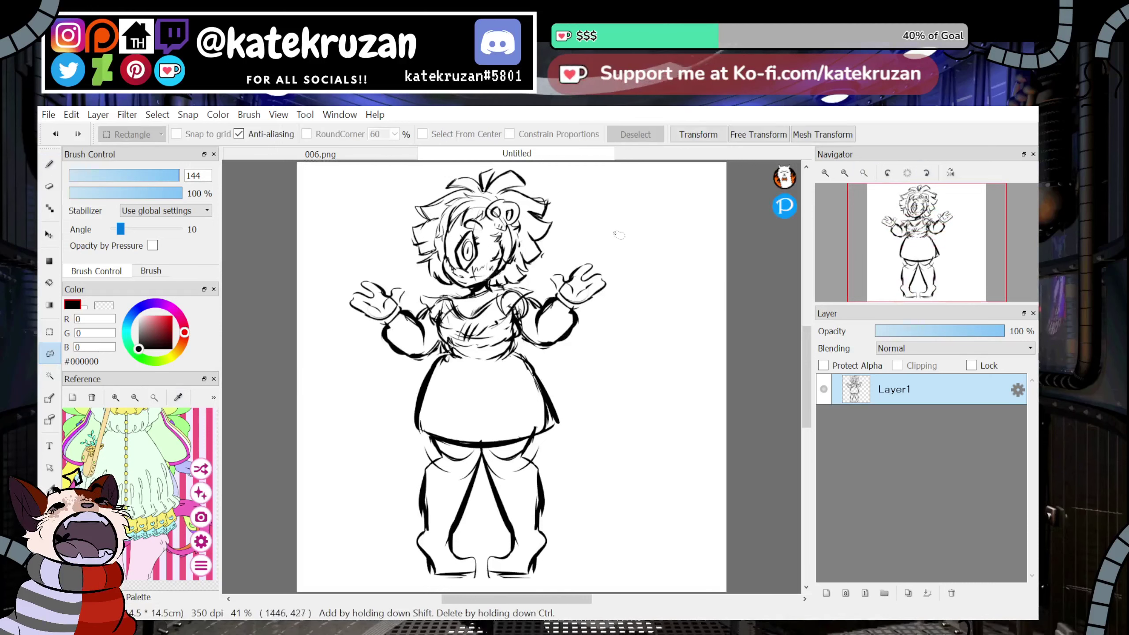
pyautogui.hotkey('ctrl', 't')
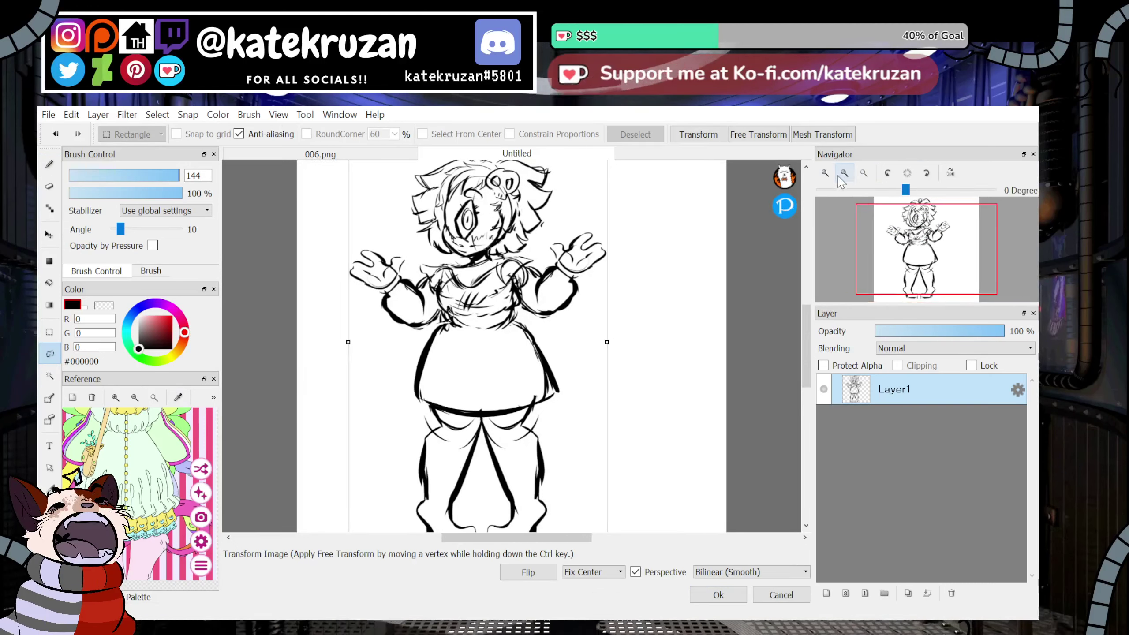
pyautogui.click(844, 172)
pyautogui.moveTo(588, 178); pyautogui.dragTo(580, 188)
pyautogui.moveTo(552, 228); pyautogui.dragTo(551, 215)
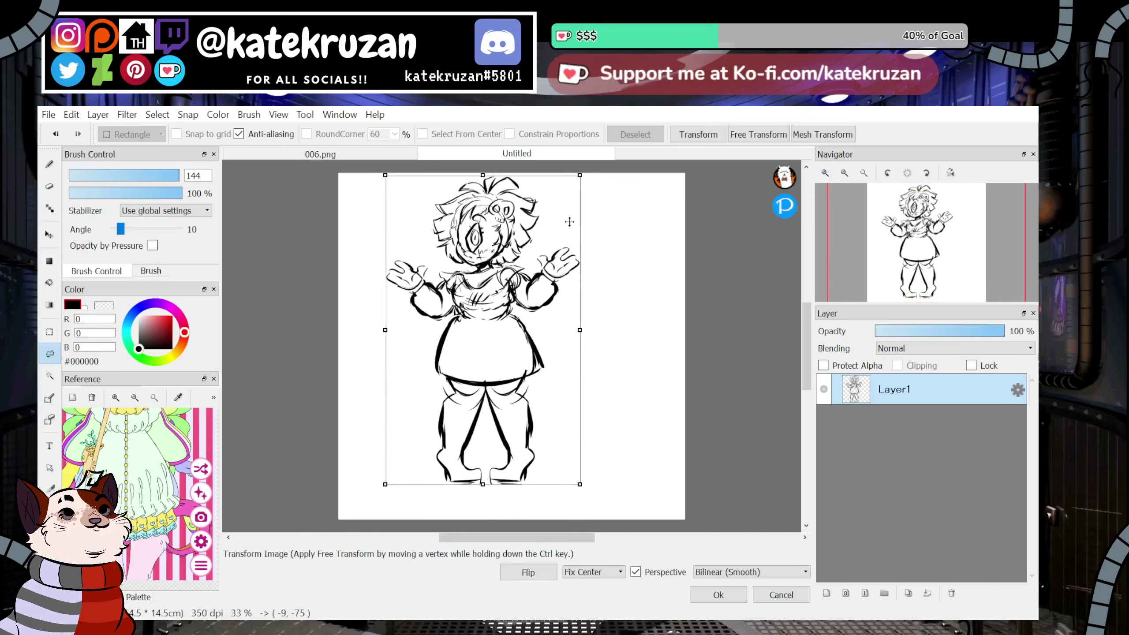
pyautogui.click(718, 594)
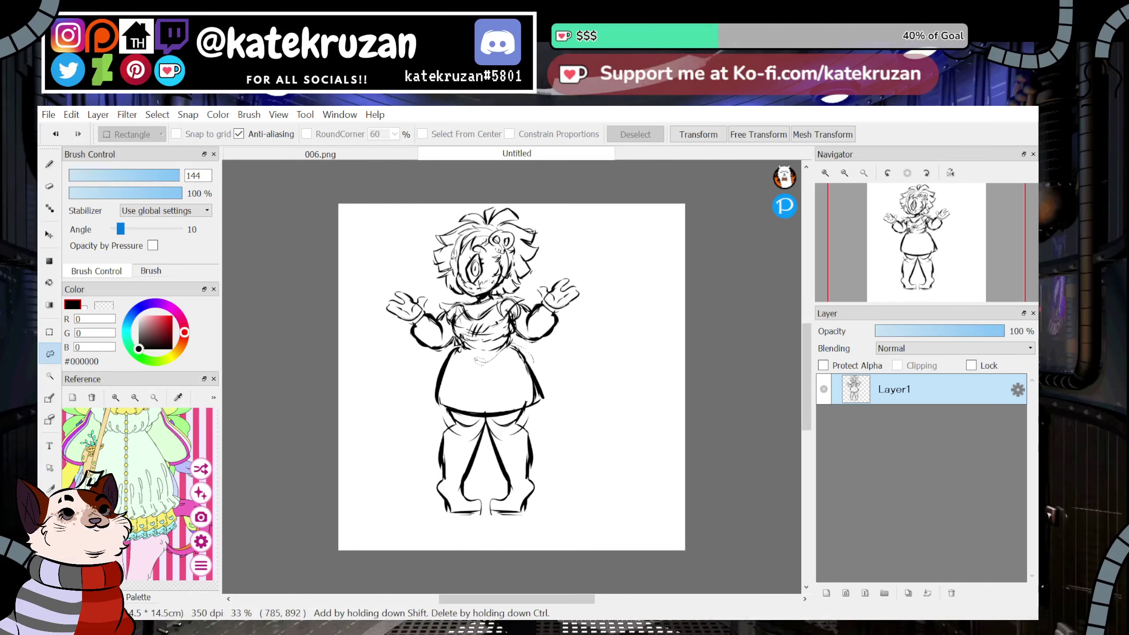
# Lasso the skirt and legs, stretch them slightly taller, shift them down a little and deselect.
pyautogui.moveTo(430, 366); pyautogui.dragTo(575, 349)
pyautogui.click(697, 133)
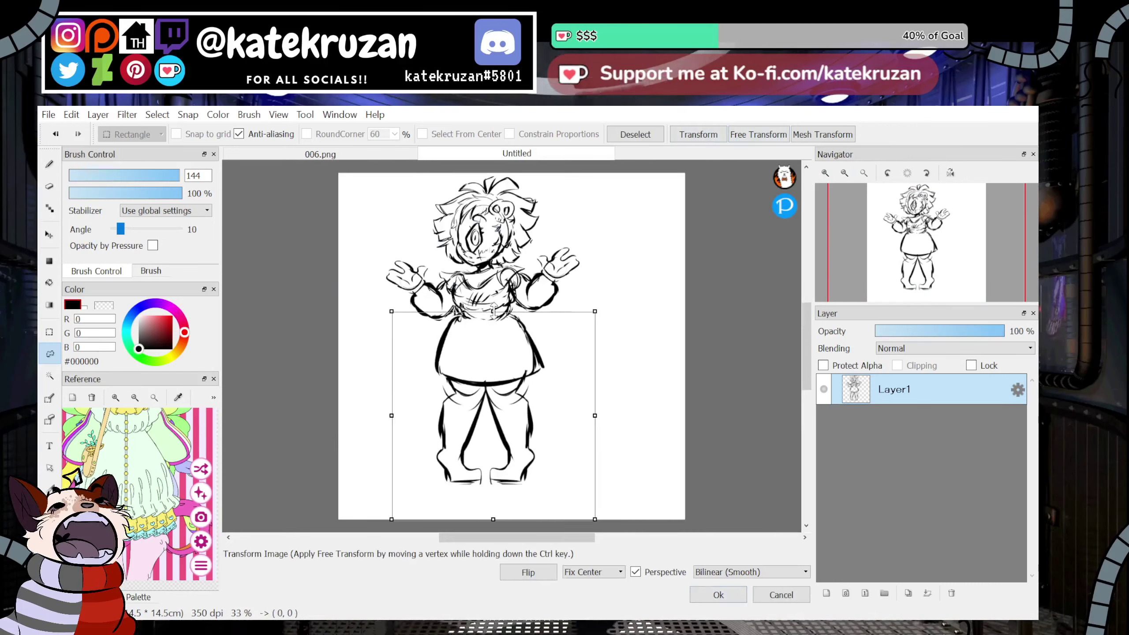
pyautogui.moveTo(494, 310); pyautogui.dragTo(493, 303)
pyautogui.moveTo(499, 363); pyautogui.dragTo(498, 368)
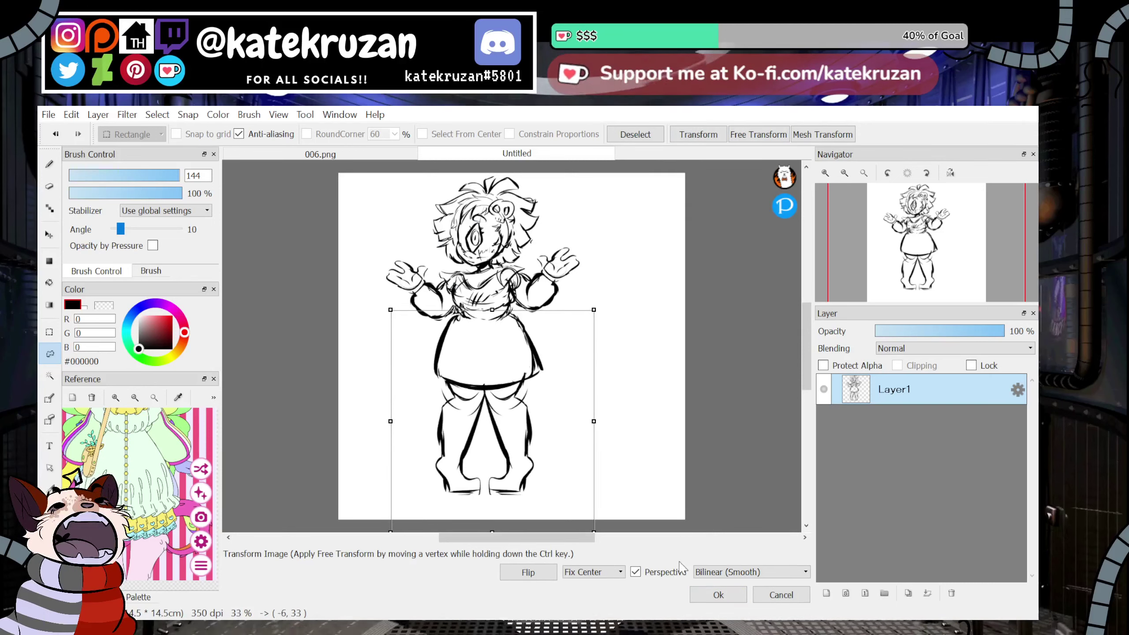
pyautogui.click(718, 595)
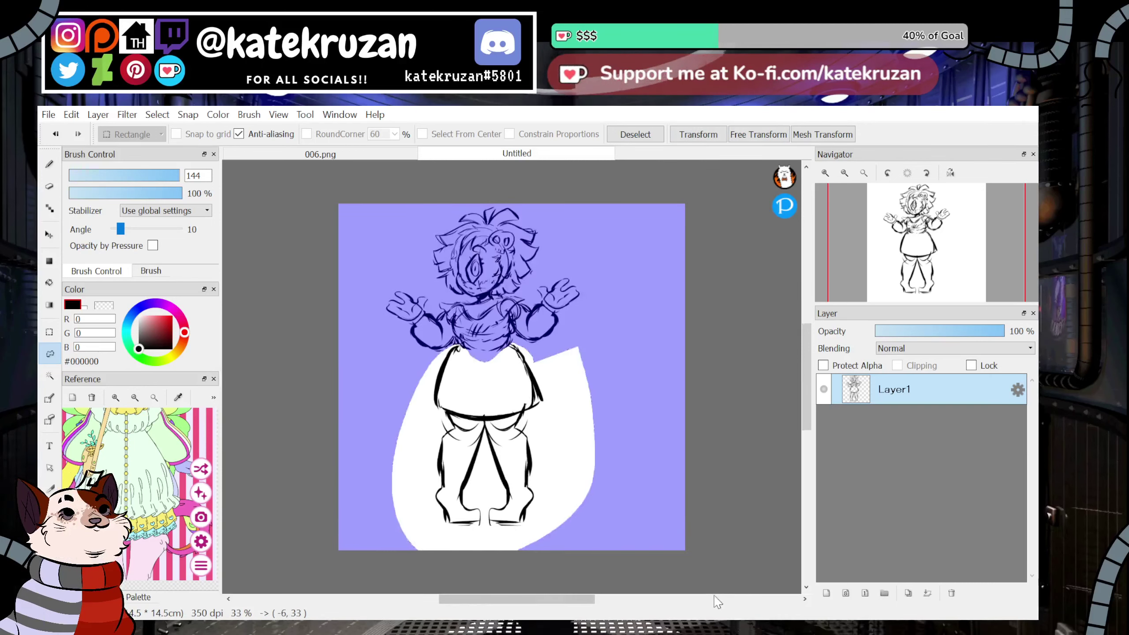
pyautogui.click(624, 141)
# Strengthen the skirt's hem and side lines with the brush and sketch a wavy frill line just above the hem.
pyautogui.press('b')
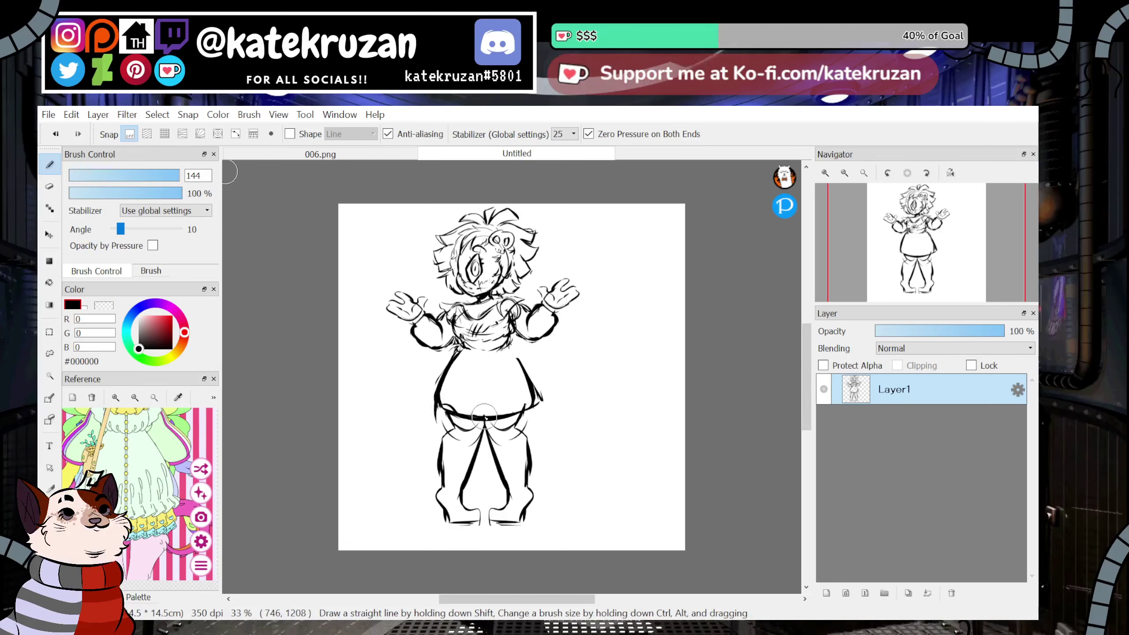
pyautogui.moveTo(484, 417); pyautogui.dragTo(529, 406)
pyautogui.moveTo(452, 393); pyautogui.dragTo(486, 403)
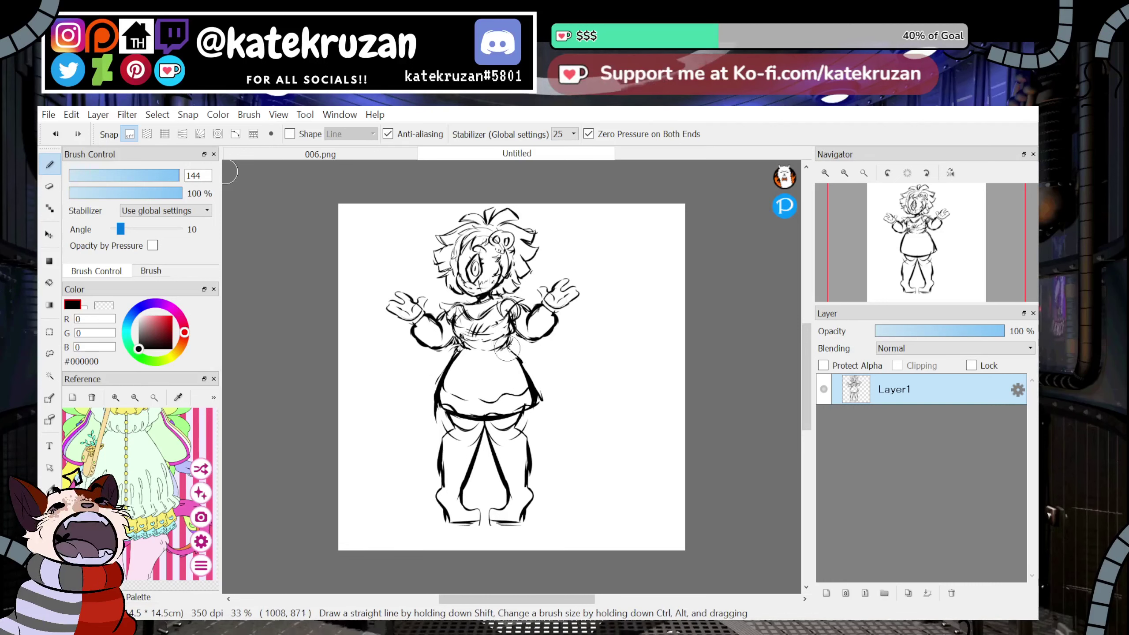
pyautogui.moveTo(460, 365); pyautogui.dragTo(470, 364)
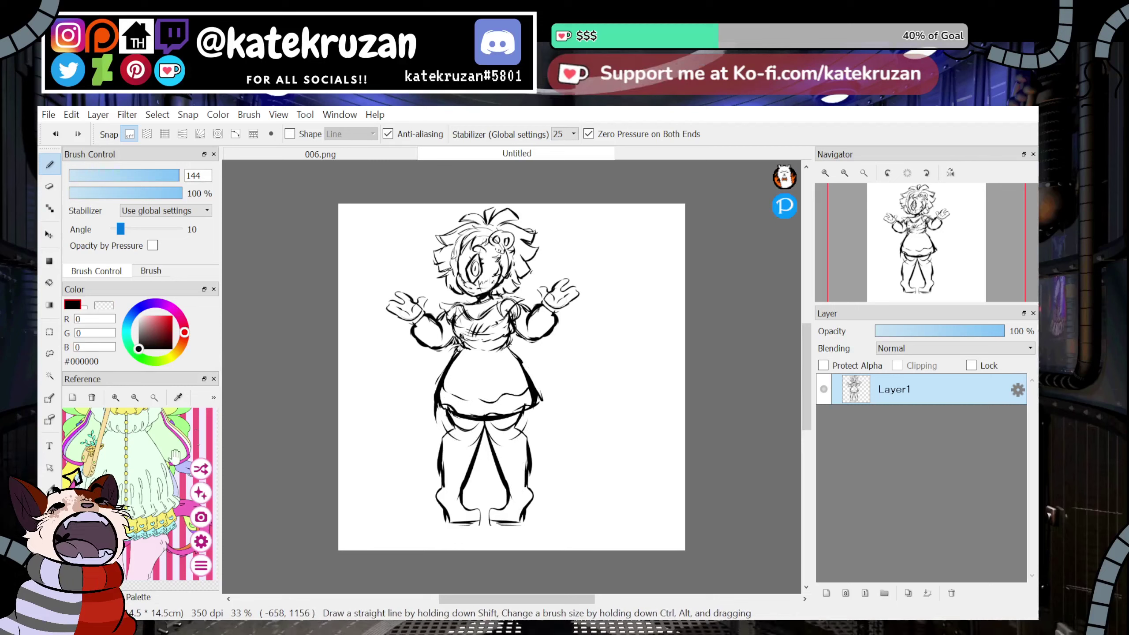
# Try to sketch long curved lines beside the figure while checking the dress and wings in the reference image.
pyautogui.moveTo(176, 456)
pyautogui.mouseDown()
pyautogui.moveTo(203, 436)
pyautogui.moveTo(156, 455)
pyautogui.mouseUp()
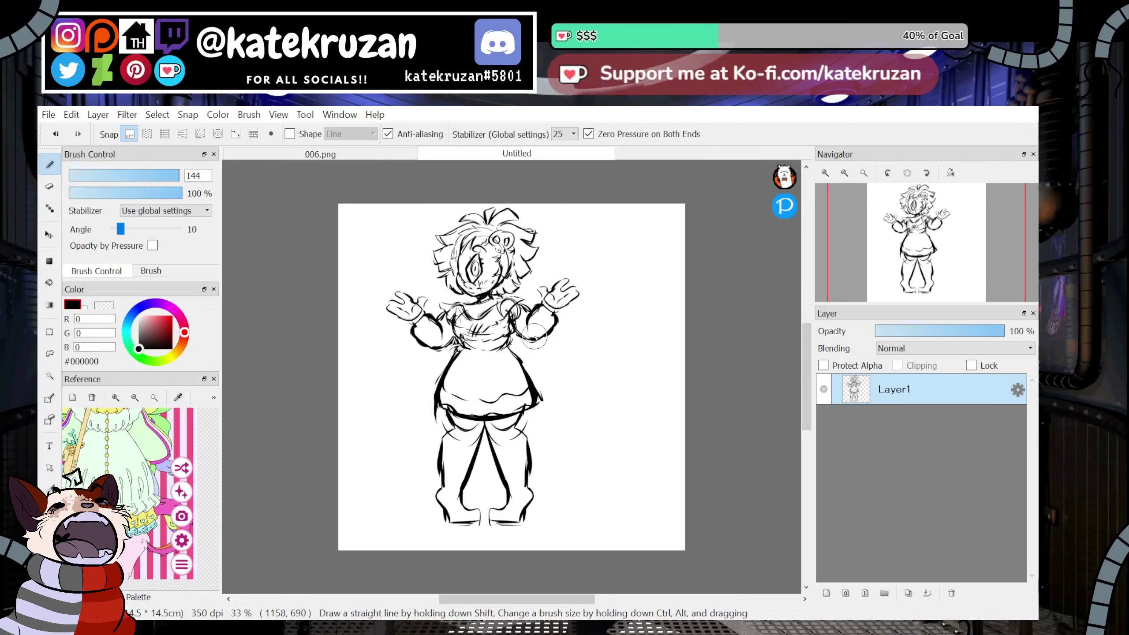
pyautogui.moveTo(561, 393)
pyautogui.mouseDown()
pyautogui.moveTo(577, 491)
pyautogui.moveTo(583, 483)
pyautogui.mouseUp()
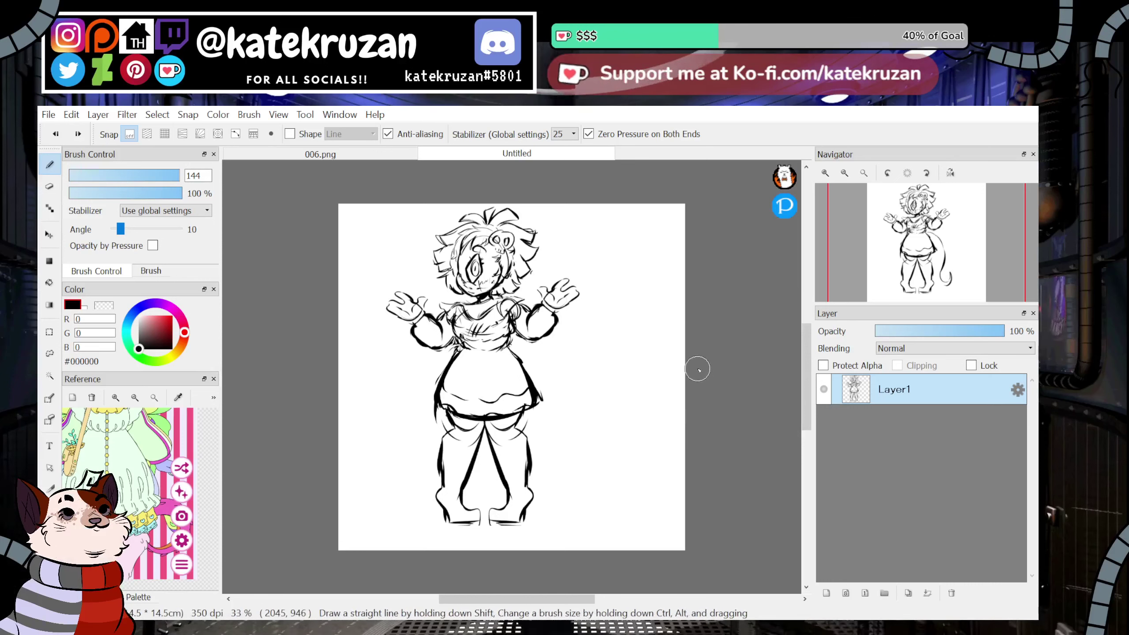
pyautogui.moveTo(152, 440)
pyautogui.mouseDown()
pyautogui.moveTo(195, 544)
pyautogui.moveTo(179, 541)
pyautogui.mouseUp()
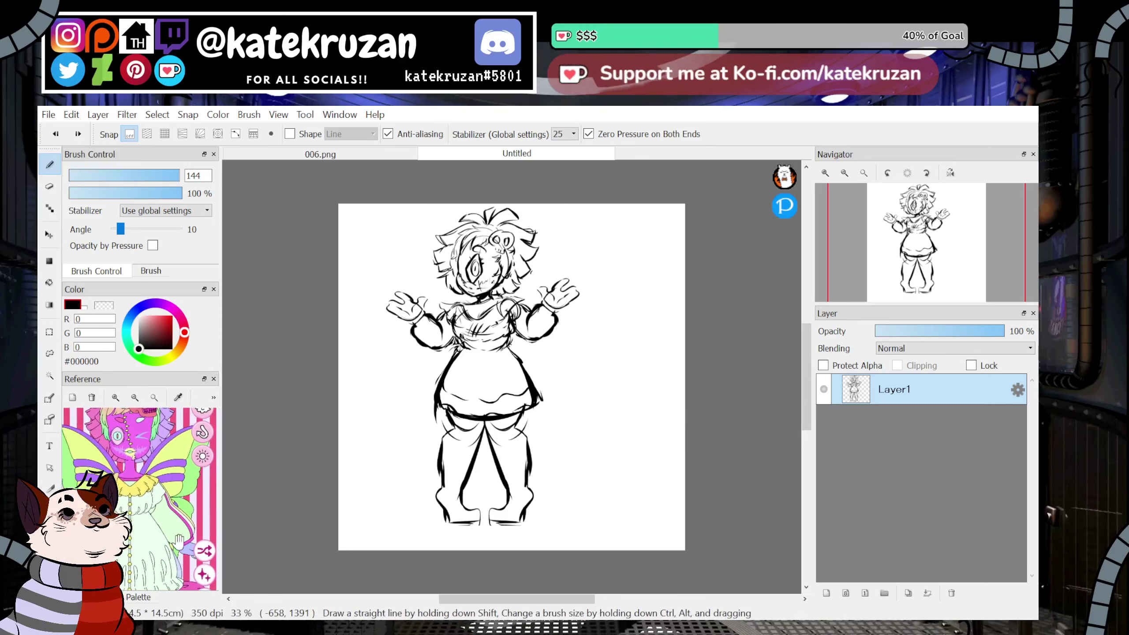
pyautogui.moveTo(531, 255); pyautogui.dragTo(554, 372)
pyautogui.hotkey('ctrl', 'z')
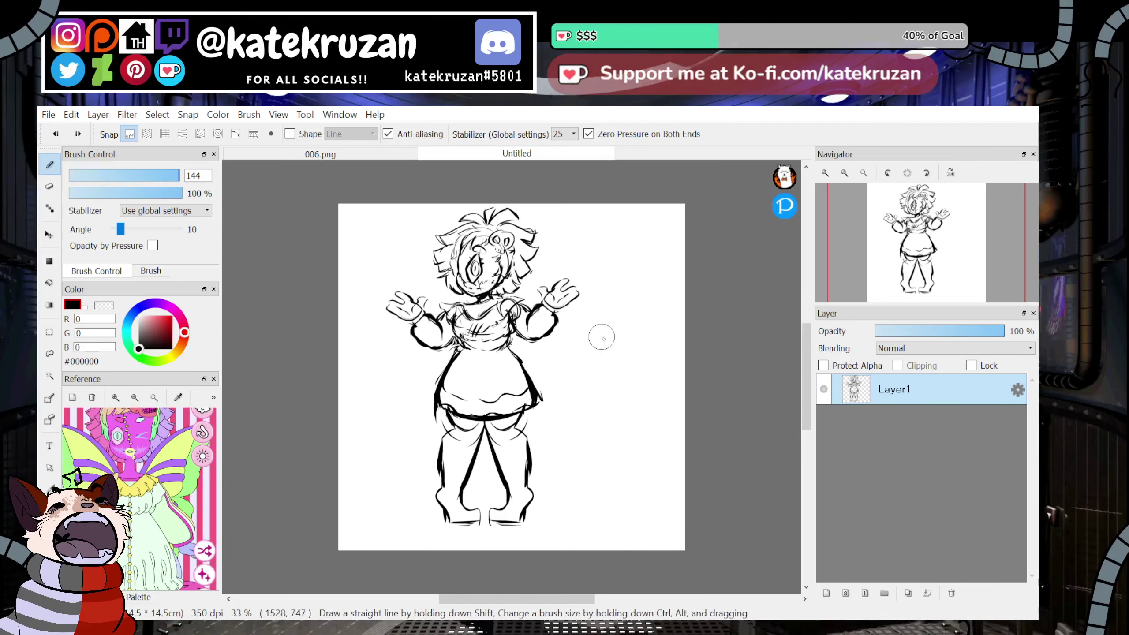
pyautogui.moveTo(163, 497)
pyautogui.mouseDown()
pyautogui.moveTo(154, 449)
pyautogui.moveTo(194, 535)
pyautogui.mouseUp()
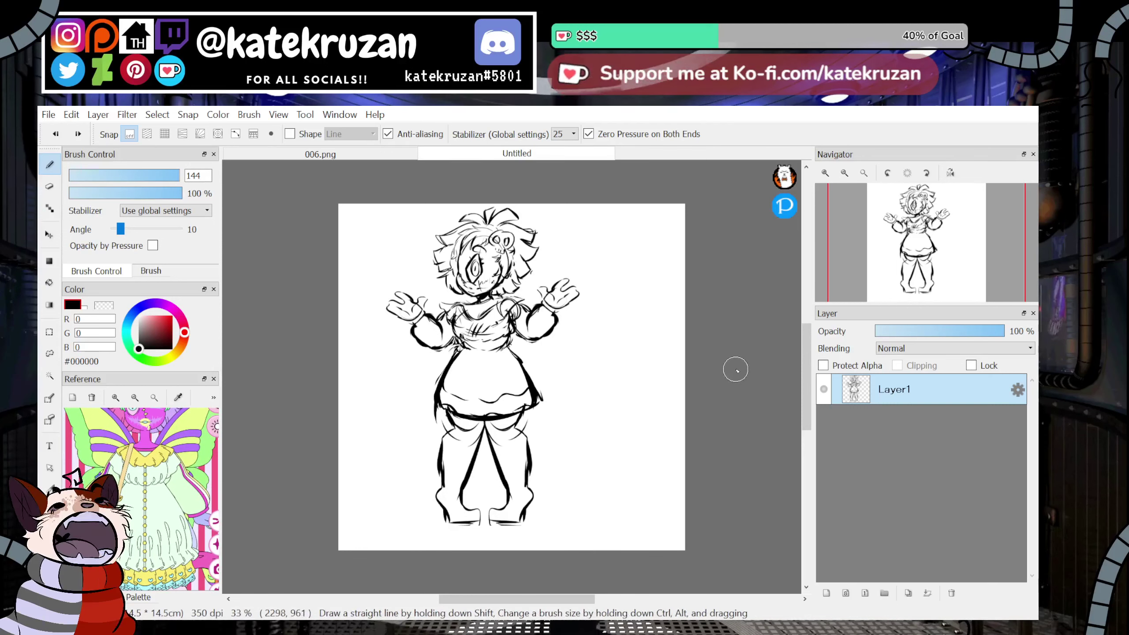
# Move the figure to the left side of the canvas and add a new layer above the sketch.
pyautogui.click(50, 234)
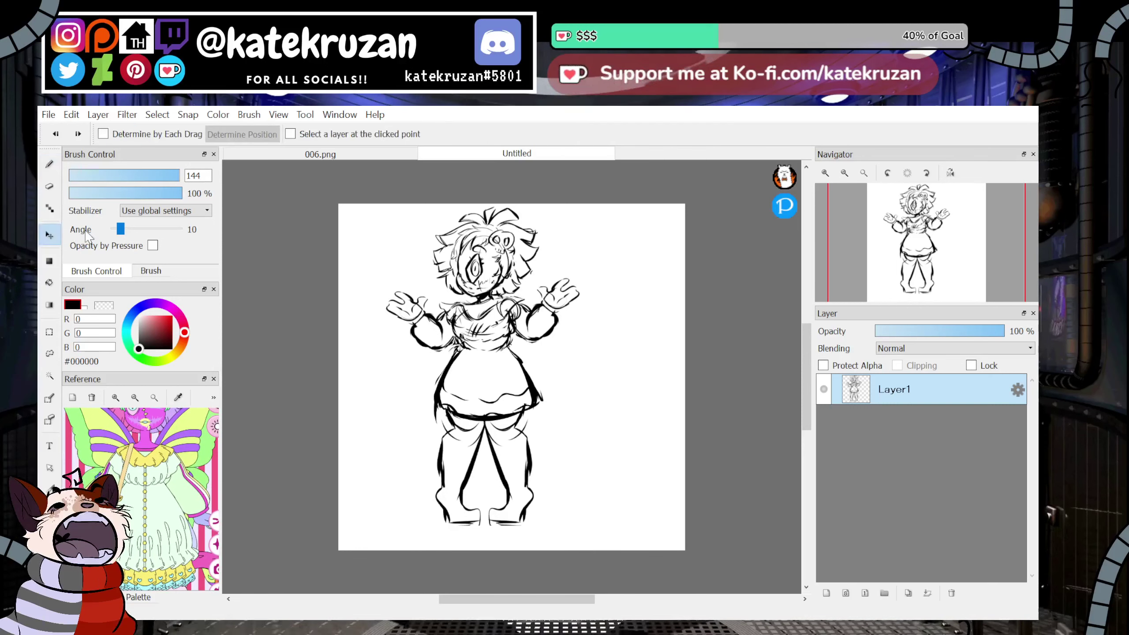
pyautogui.moveTo(727, 436)
pyautogui.mouseDown()
pyautogui.moveTo(686, 433)
pyautogui.moveTo(685, 446)
pyautogui.mouseUp()
pyautogui.click(827, 593)
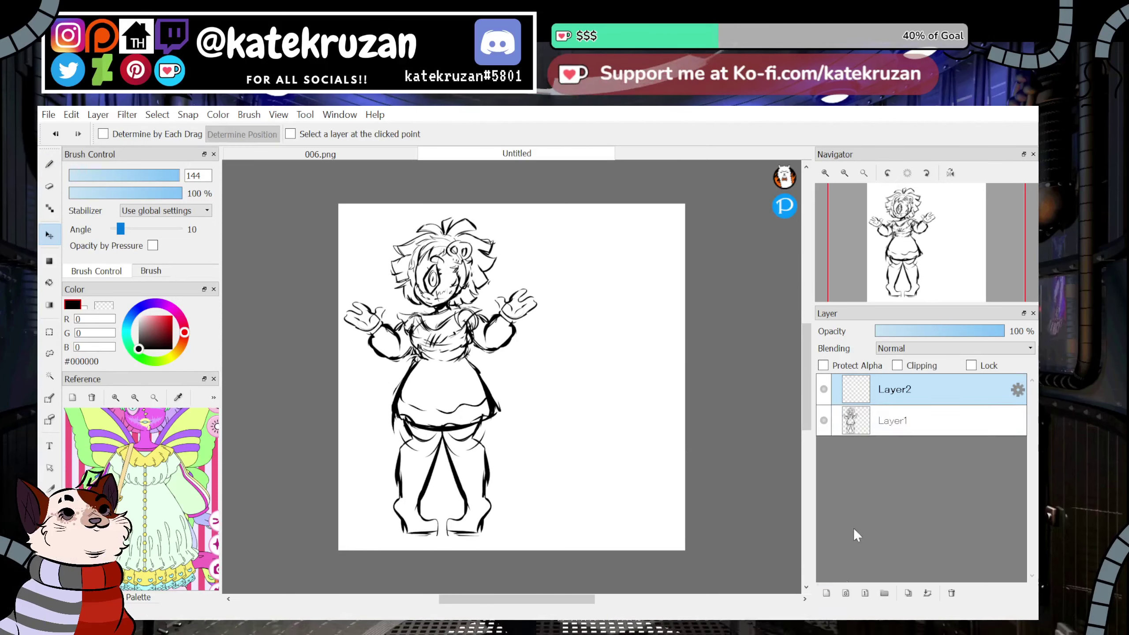
# Fade the sketch by lowering Layer1's opacity to 35%.
pyautogui.click(885, 420)
pyautogui.click(891, 331)
pyautogui.click(920, 389)
pyautogui.click(826, 173)
pyautogui.click(828, 173)
pyautogui.click(828, 173)
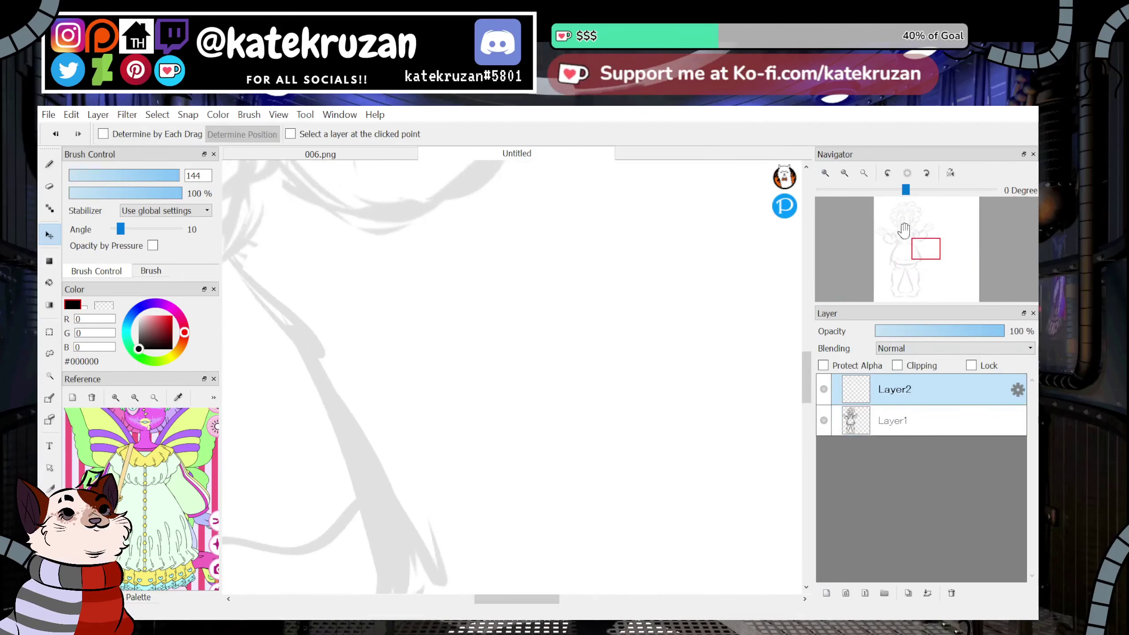
pyautogui.moveTo(925, 249); pyautogui.dragTo(905, 220)
pyautogui.click(862, 173)
pyautogui.click(906, 418)
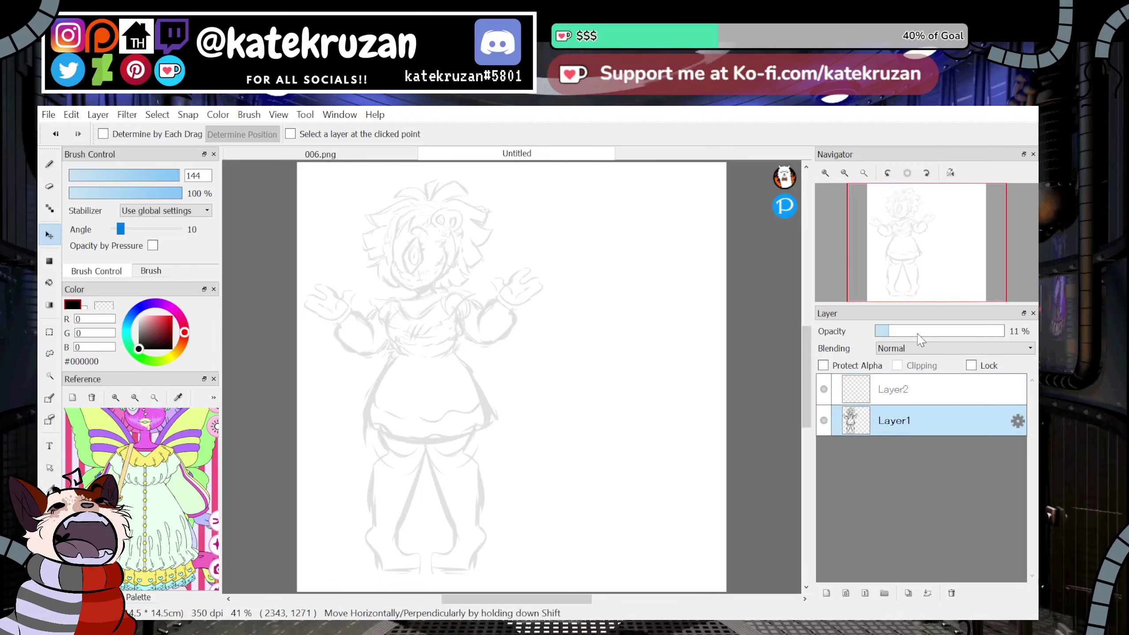
pyautogui.click(920, 331)
# Enlarge the faded sketch slightly with Transform so the figure spans the full canvas height.
pyautogui.press('m')
pyautogui.click(697, 135)
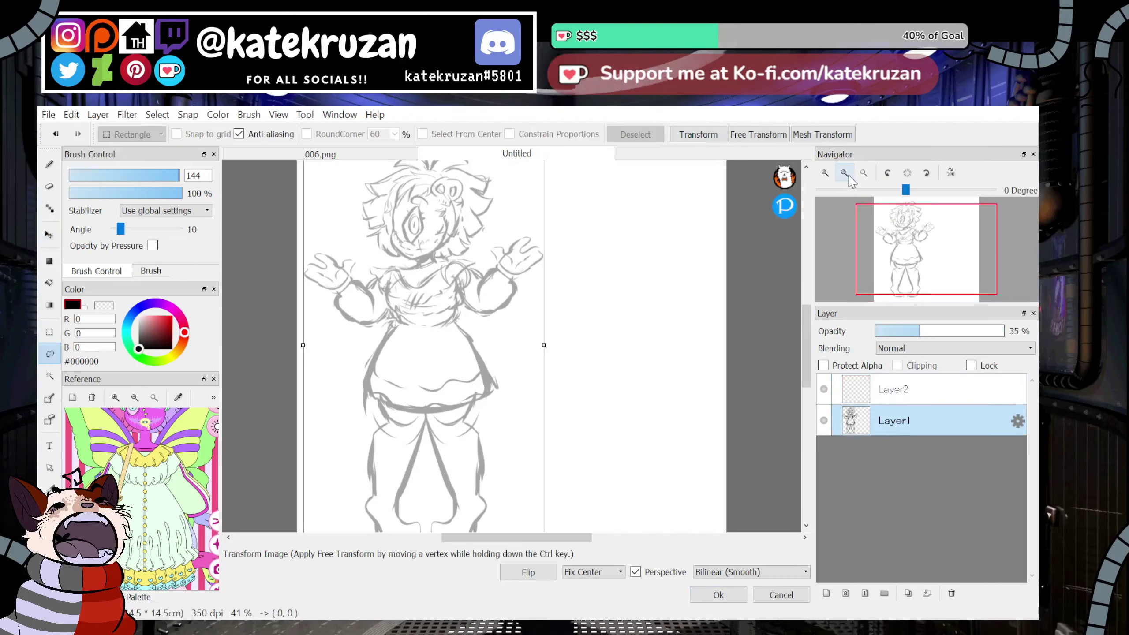
pyautogui.click(844, 172)
pyautogui.moveTo(537, 188); pyautogui.dragTo(544, 174)
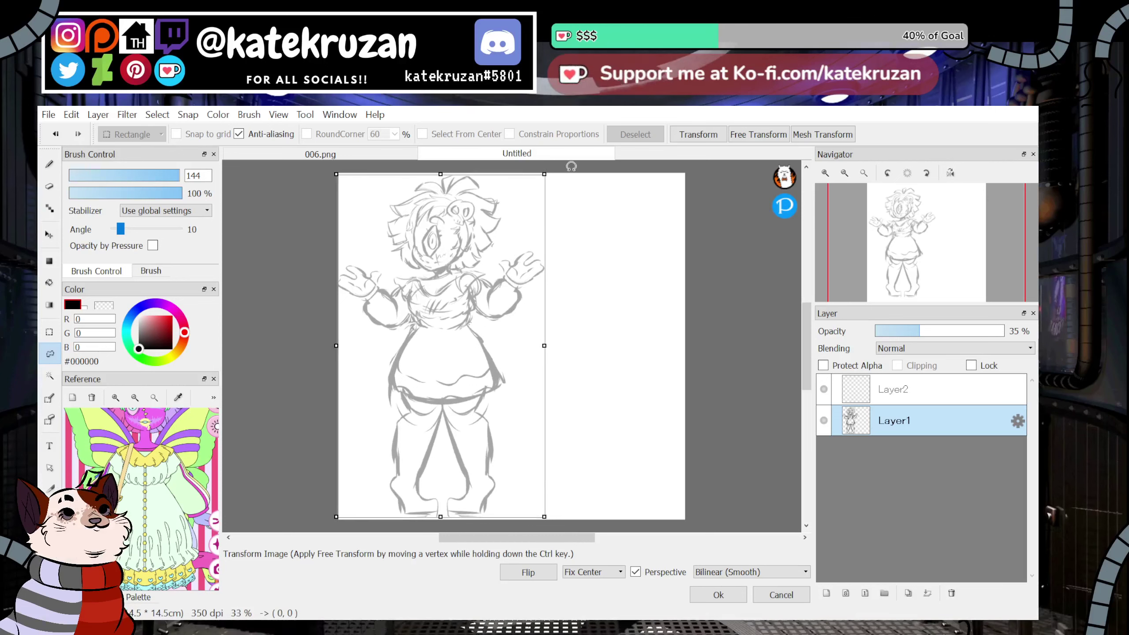
pyautogui.click(707, 595)
# Sample pink #F371F4 from the reference image and recolour Layer1's sketch lines with a rectangle fill covering the canvas.
pyautogui.click(884, 395)
pyautogui.click(52, 165)
pyautogui.click(852, 418)
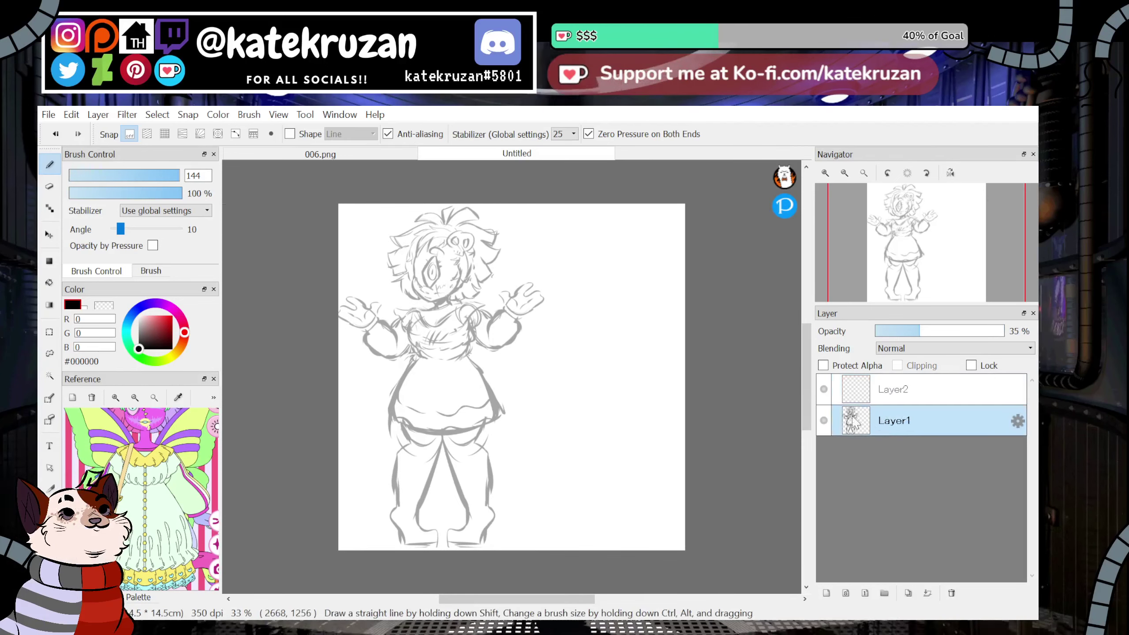
pyautogui.click(178, 412)
pyautogui.press('u')
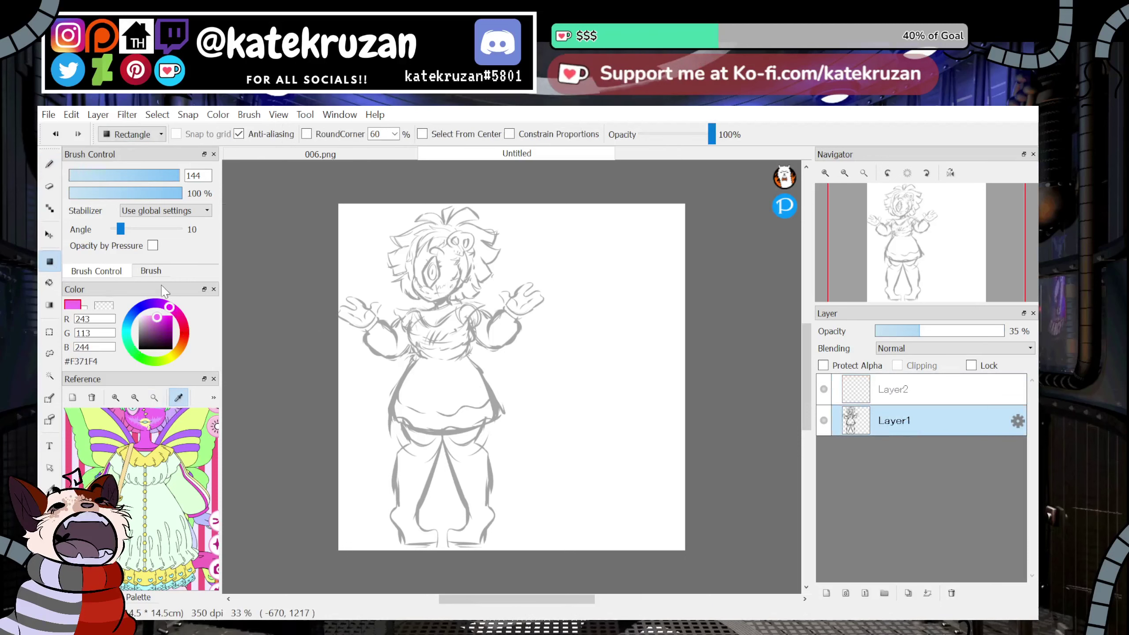
pyautogui.moveTo(681, 178); pyautogui.dragTo(312, 565)
# Make Layer2 active for inking, set a black brush to size 127 and mirror the canvas view at the head.
pyautogui.click(929, 391)
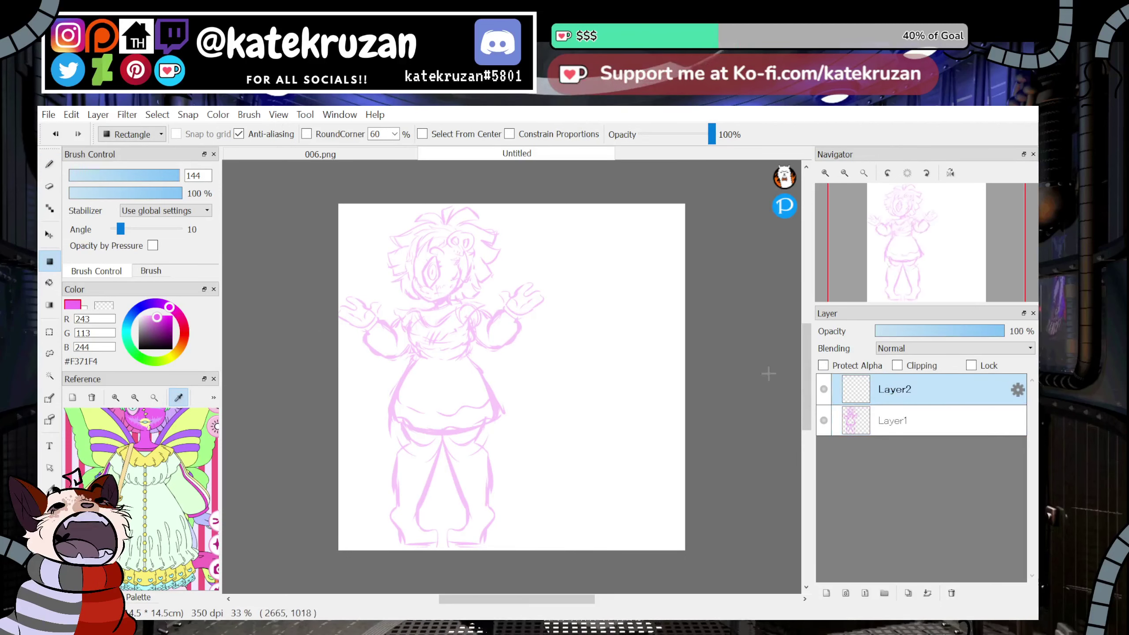
pyautogui.click(50, 164)
pyautogui.click(138, 349)
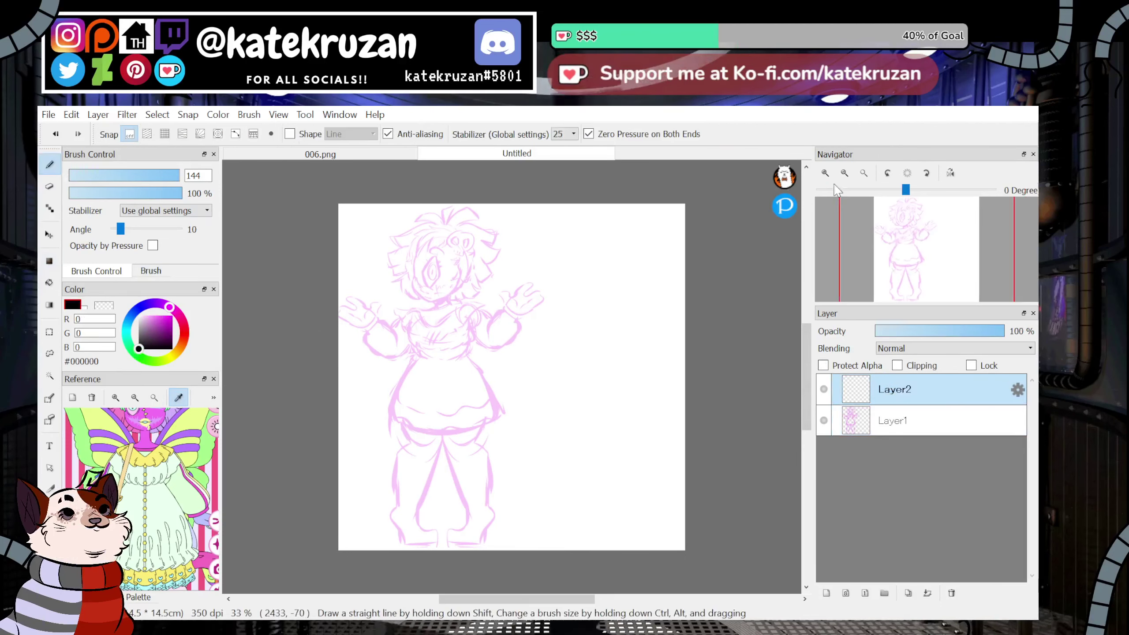
pyautogui.click(825, 173)
pyautogui.click(825, 173)
pyautogui.click(825, 173)
pyautogui.moveTo(906, 242); pyautogui.dragTo(895, 219)
pyautogui.click(951, 174)
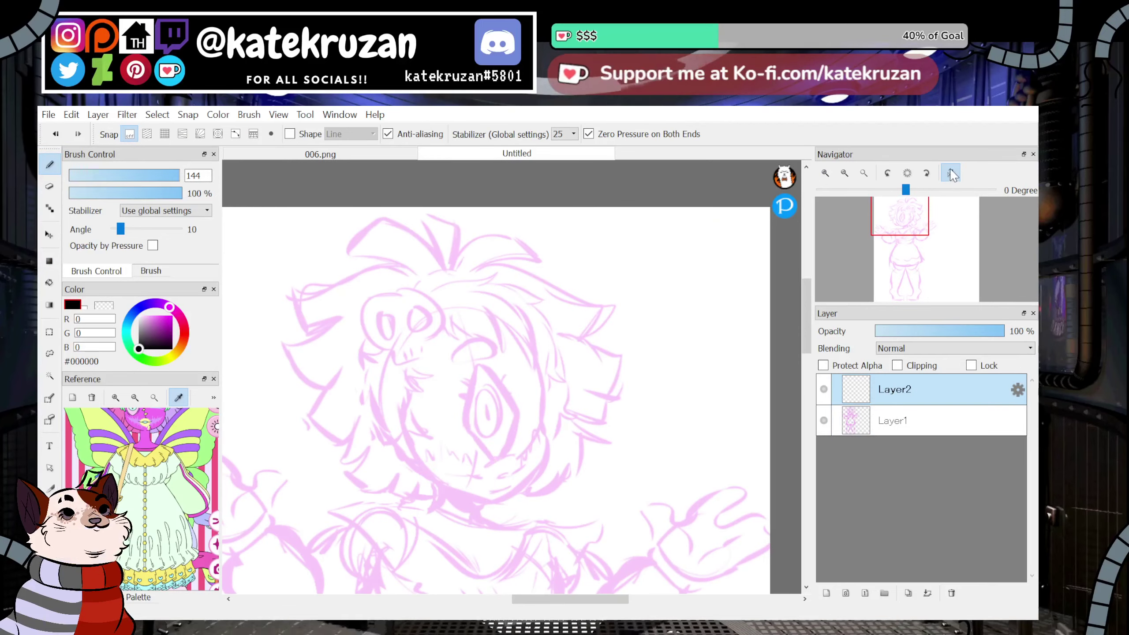
pyautogui.click(819, 173)
pyautogui.moveTo(806, 317)
pyautogui.mouseDown()
pyautogui.moveTo(807, 333)
pyautogui.moveTo(806, 315)
pyautogui.mouseUp()
pyautogui.moveTo(813, 356); pyautogui.dragTo(811, 356)
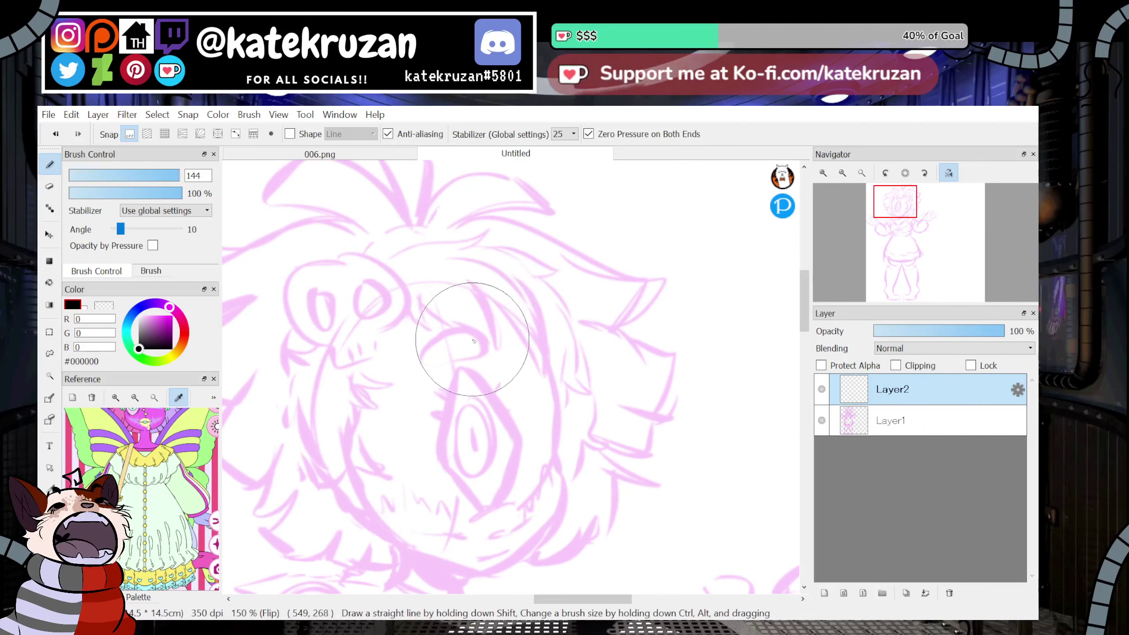
pyautogui.click(174, 176)
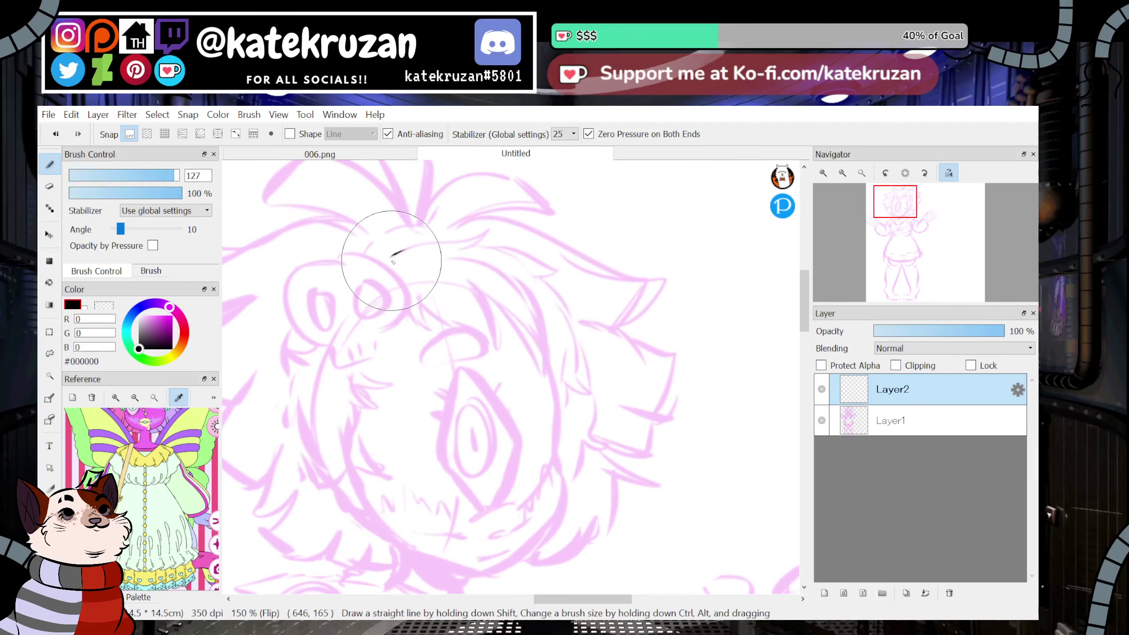
# Ink the top contour of the fringe on Layer2 with two pointed, flicked hair tips.
pyautogui.moveTo(389, 257); pyautogui.dragTo(516, 229)
pyautogui.hotkey('ctrl', 'z')
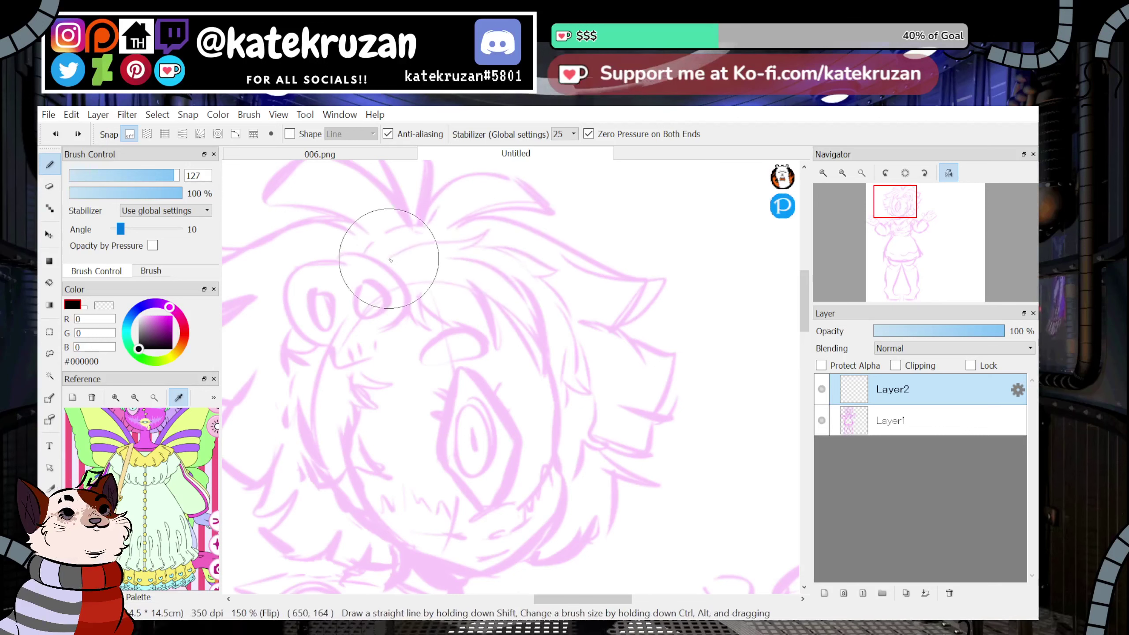
pyautogui.moveTo(390, 257)
pyautogui.mouseDown()
pyautogui.moveTo(492, 226)
pyautogui.moveTo(463, 251)
pyautogui.moveTo(572, 259)
pyautogui.moveTo(527, 277)
pyautogui.mouseUp()
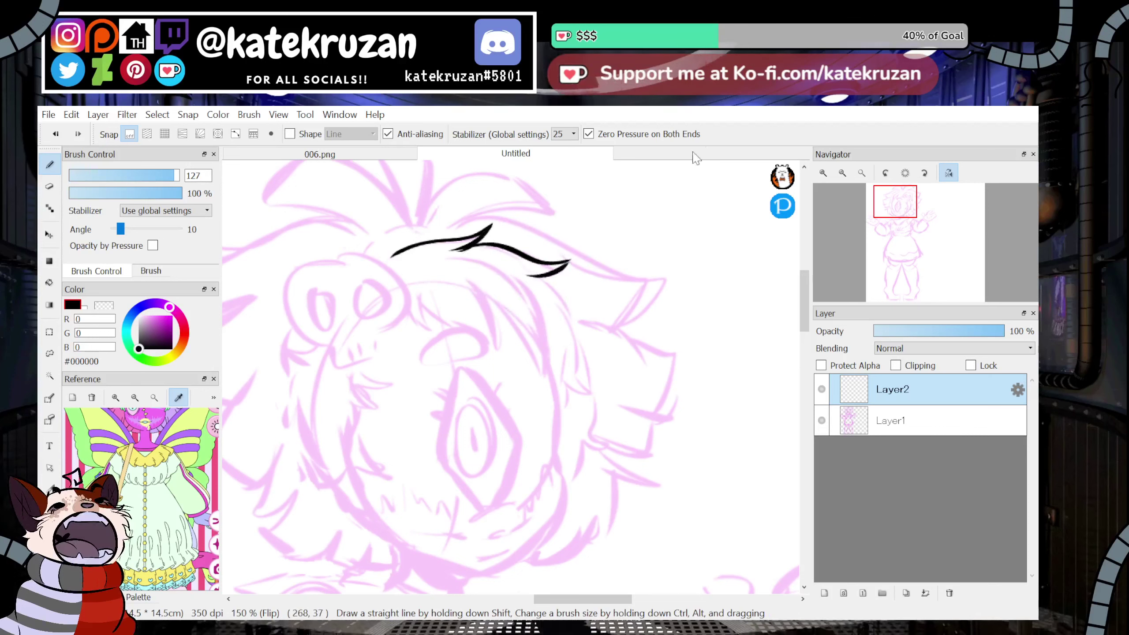
# Ink the blunt-ended hair tuft above the fringe, clean its corner and add thin inner strand lines.
pyautogui.moveTo(419, 218); pyautogui.dragTo(476, 166)
pyautogui.hotkey('ctrl', 'z')
pyautogui.moveTo(419, 219)
pyautogui.mouseDown()
pyautogui.moveTo(516, 169)
pyautogui.moveTo(546, 204)
pyautogui.moveTo(511, 169)
pyautogui.mouseUp()
pyautogui.hotkey('ctrl', 'z')
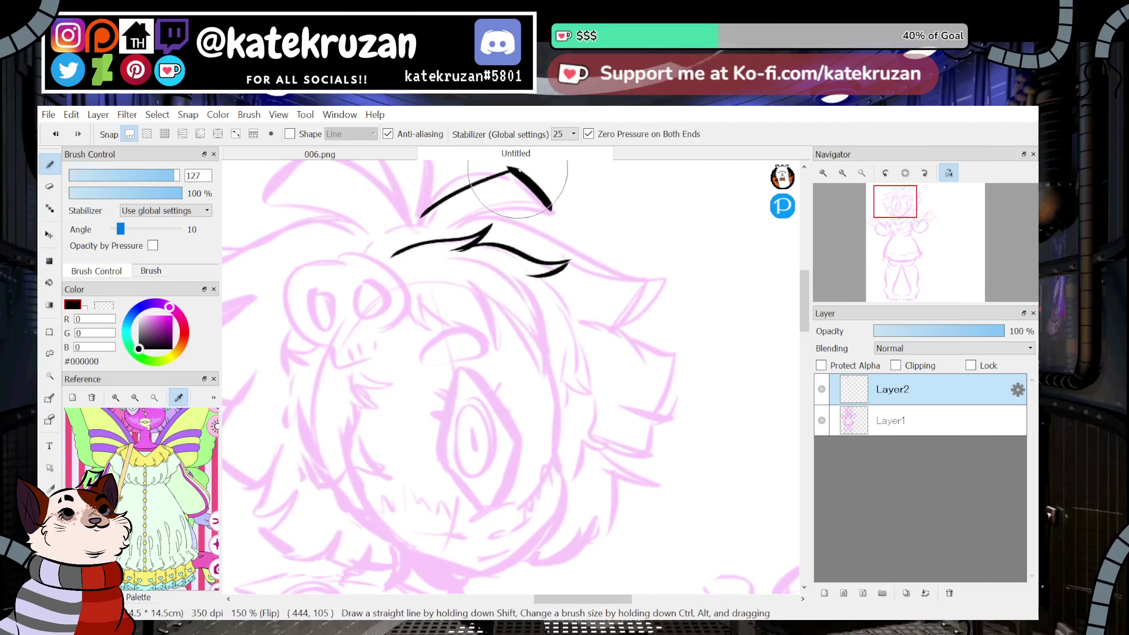
pyautogui.moveTo(451, 223); pyautogui.dragTo(556, 210)
pyautogui.hotkey('ctrl', 'z')
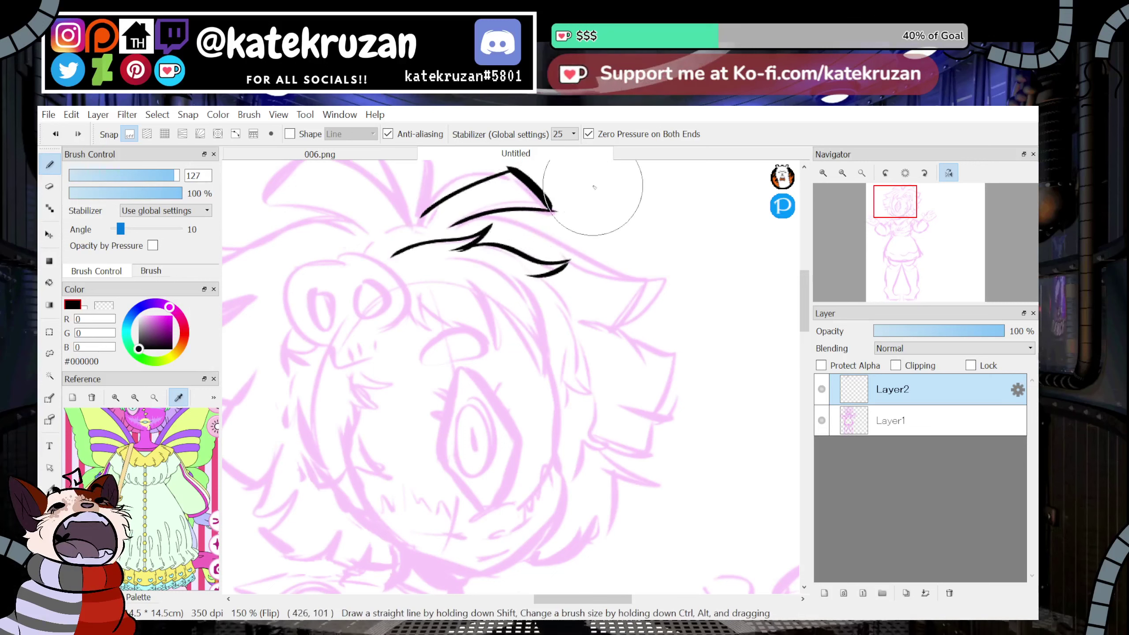
pyautogui.press('z')
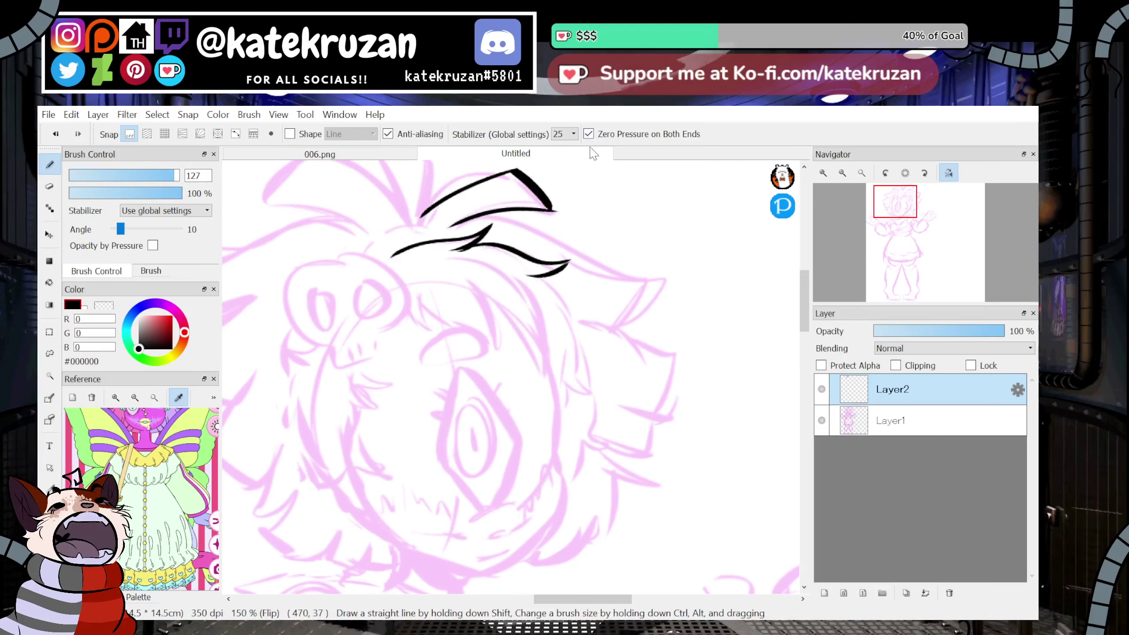
pyautogui.moveTo(529, 190); pyautogui.dragTo(468, 206)
pyautogui.moveTo(514, 199)
pyautogui.mouseDown()
pyautogui.moveTo(460, 214)
pyautogui.moveTo(500, 194)
pyautogui.mouseUp()
pyautogui.hotkey('ctrl', 'z')
pyautogui.hotkey('ctrl', 'z')
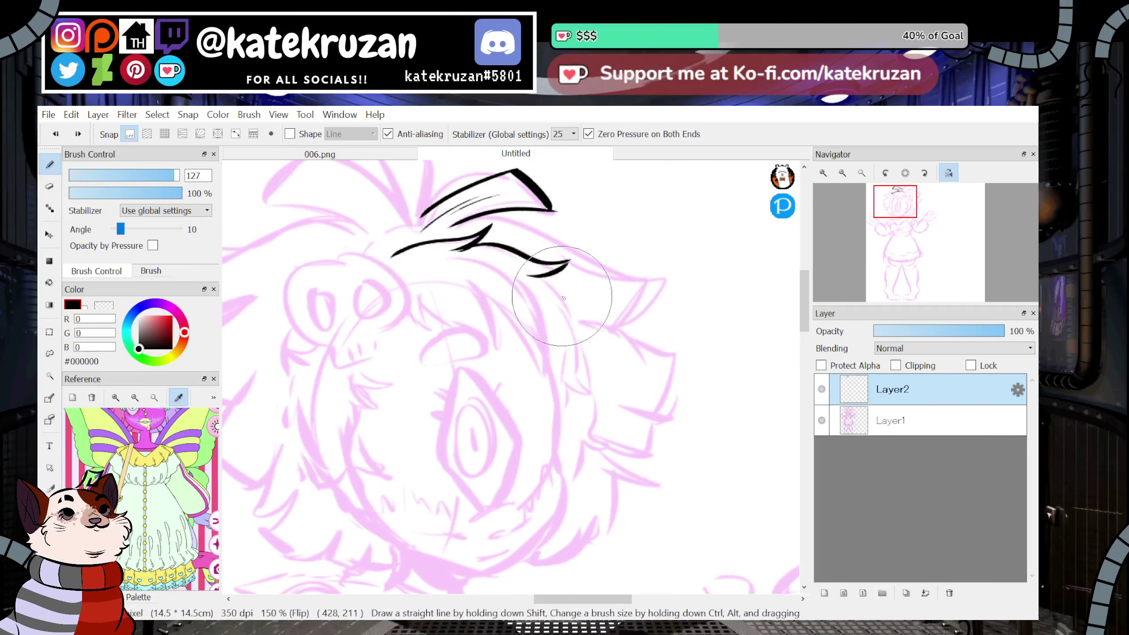
# Ink the curved hair line beside the face and outline the skull hair clip with its squared jaw.
pyautogui.moveTo(534, 278)
pyautogui.mouseDown()
pyautogui.moveTo(565, 304)
pyautogui.moveTo(577, 338)
pyautogui.mouseUp()
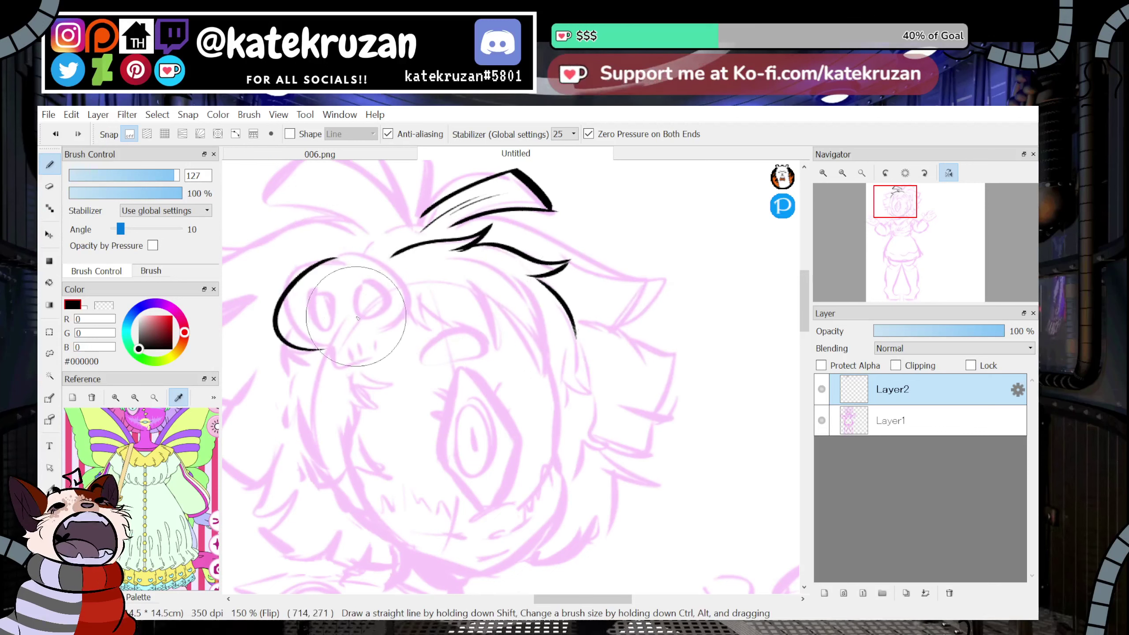
pyautogui.moveTo(373, 336)
pyautogui.mouseDown()
pyautogui.moveTo(327, 262)
pyautogui.moveTo(331, 344)
pyautogui.mouseUp()
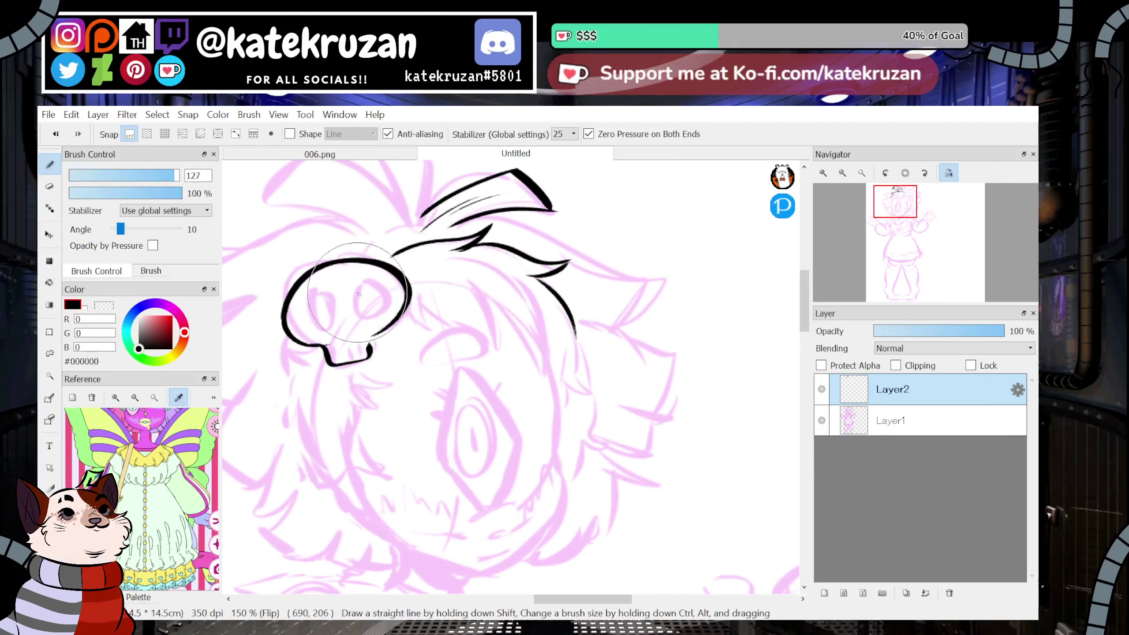
pyautogui.moveTo(306, 345)
pyautogui.mouseDown()
pyautogui.moveTo(337, 343)
pyautogui.moveTo(340, 367)
pyautogui.moveTo(370, 336)
pyautogui.mouseUp()
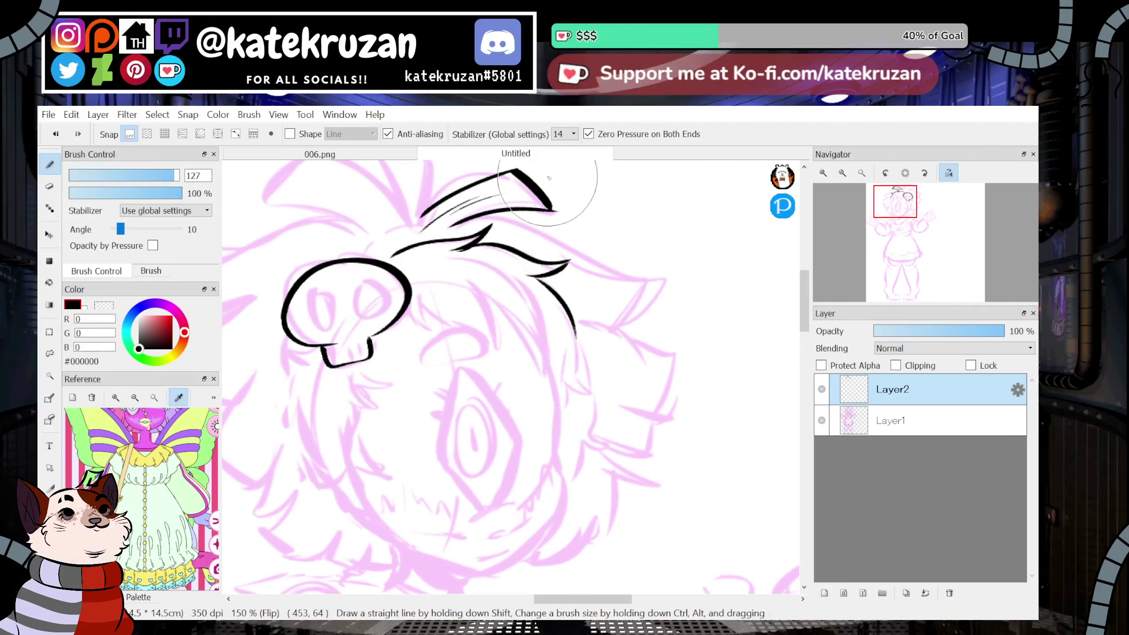
# Lower the global stabilizer to 7 and ink the skull clip's two eye sockets and its teeth lines.
pyautogui.click(558, 264)
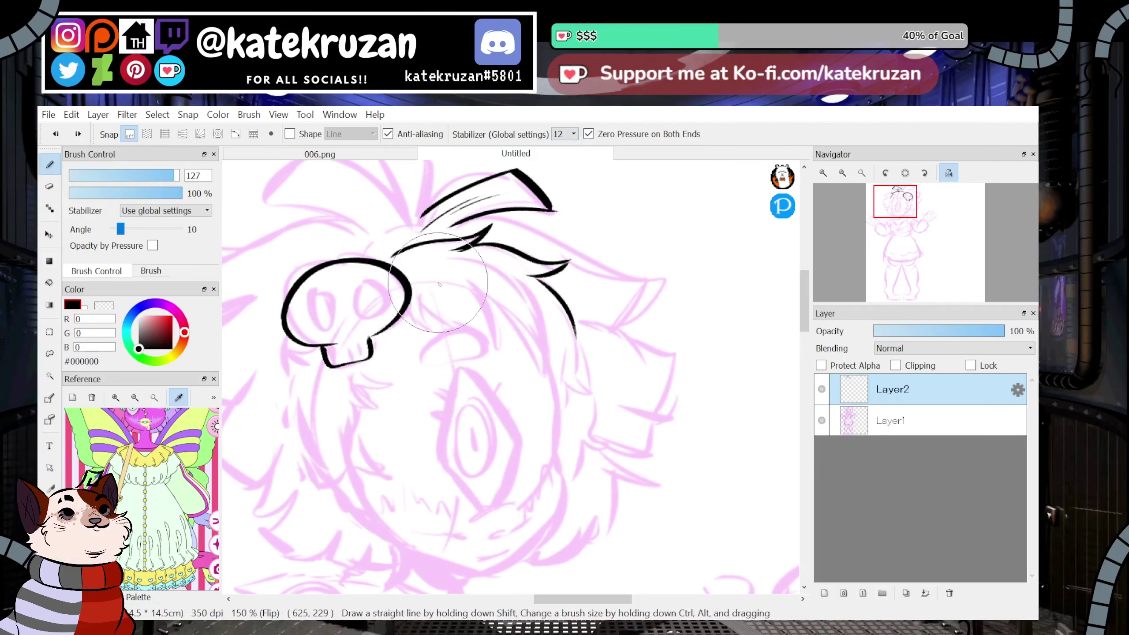
pyautogui.click(559, 215)
pyautogui.moveTo(478, 335); pyautogui.dragTo(433, 412)
pyautogui.hotkey('ctrl', 'z')
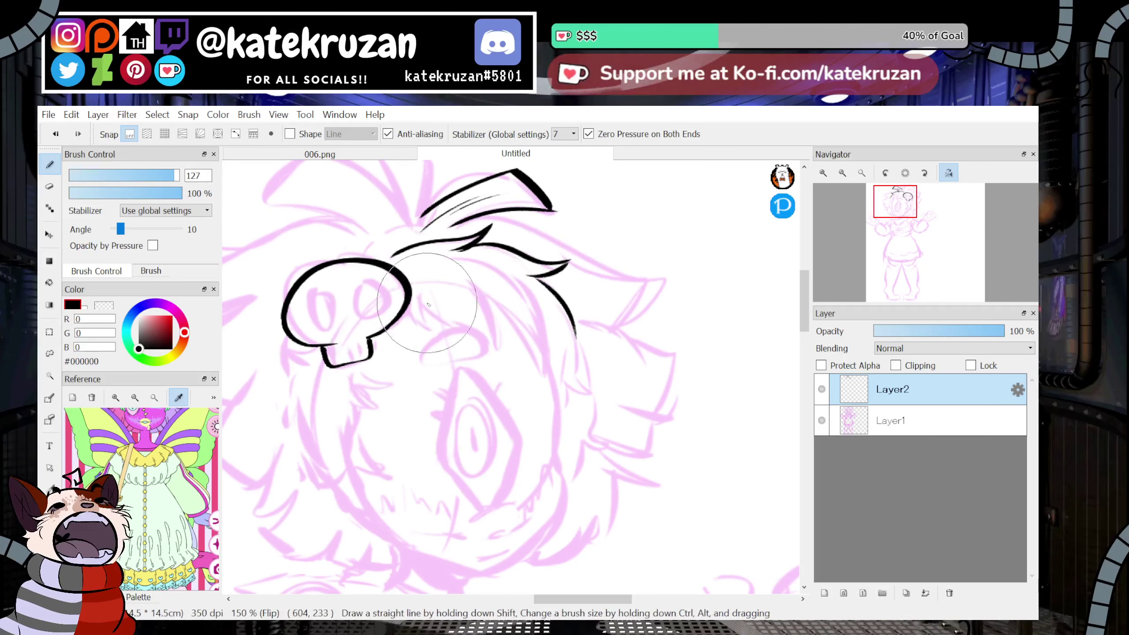
pyautogui.hotkey('ctrl', 'z')
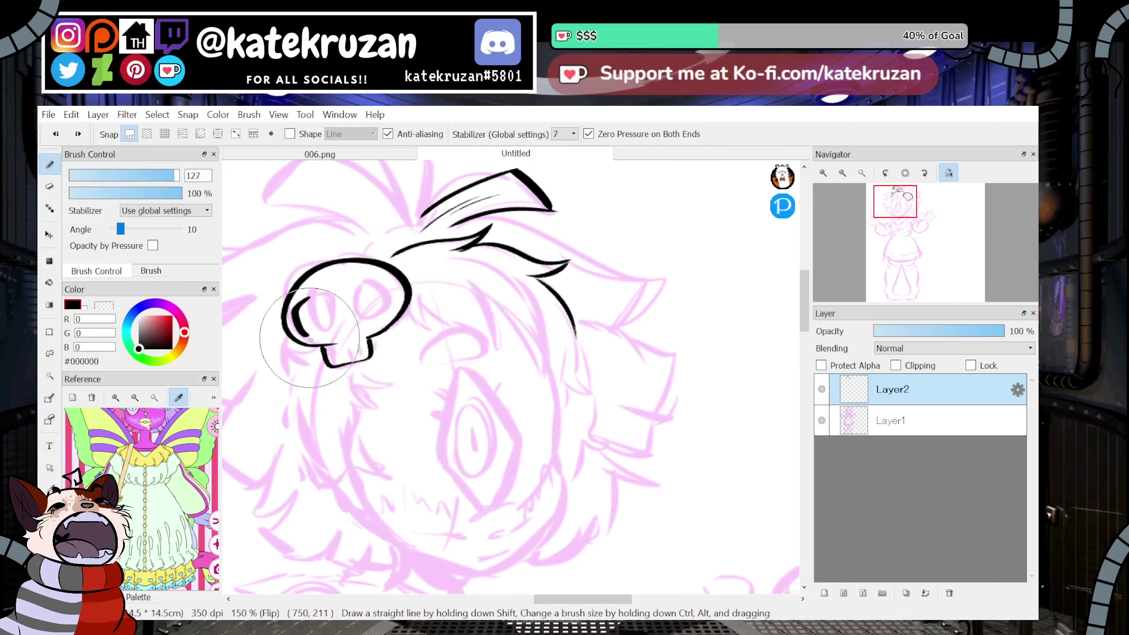
pyautogui.hotkey('ctrl', 'z')
pyautogui.moveTo(312, 298); pyautogui.dragTo(312, 336)
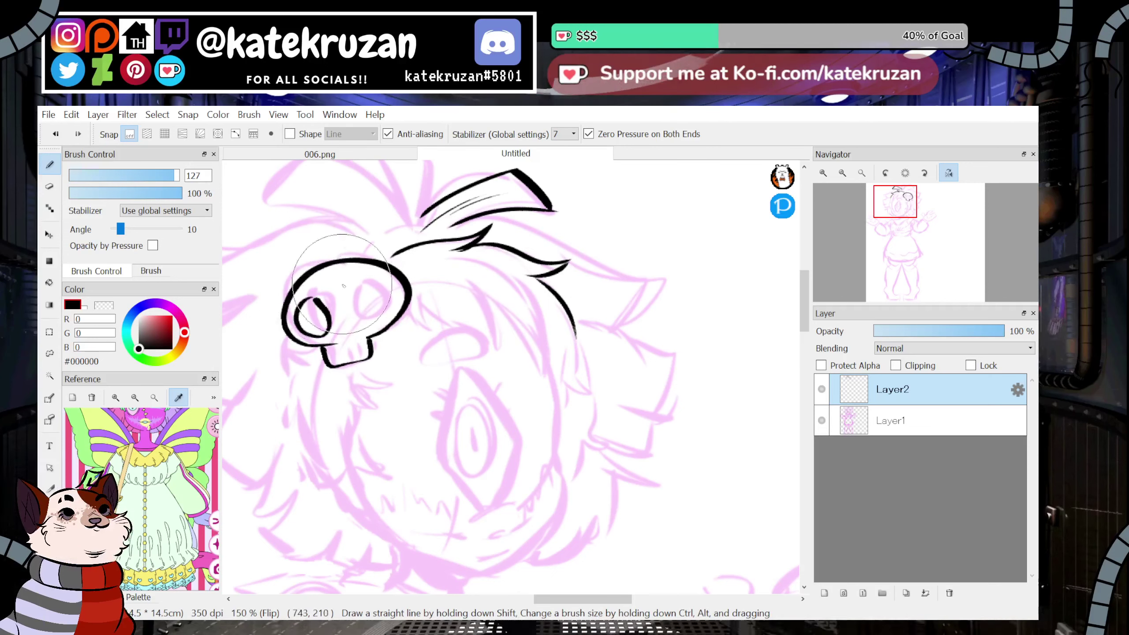
pyautogui.hotkey('ctrl', 'z')
pyautogui.moveTo(315, 295)
pyautogui.mouseDown()
pyautogui.moveTo(295, 324)
pyautogui.moveTo(317, 292)
pyautogui.mouseUp()
pyautogui.moveTo(383, 300)
pyautogui.mouseDown()
pyautogui.moveTo(366, 283)
pyautogui.moveTo(348, 297)
pyautogui.moveTo(386, 295)
pyautogui.mouseUp()
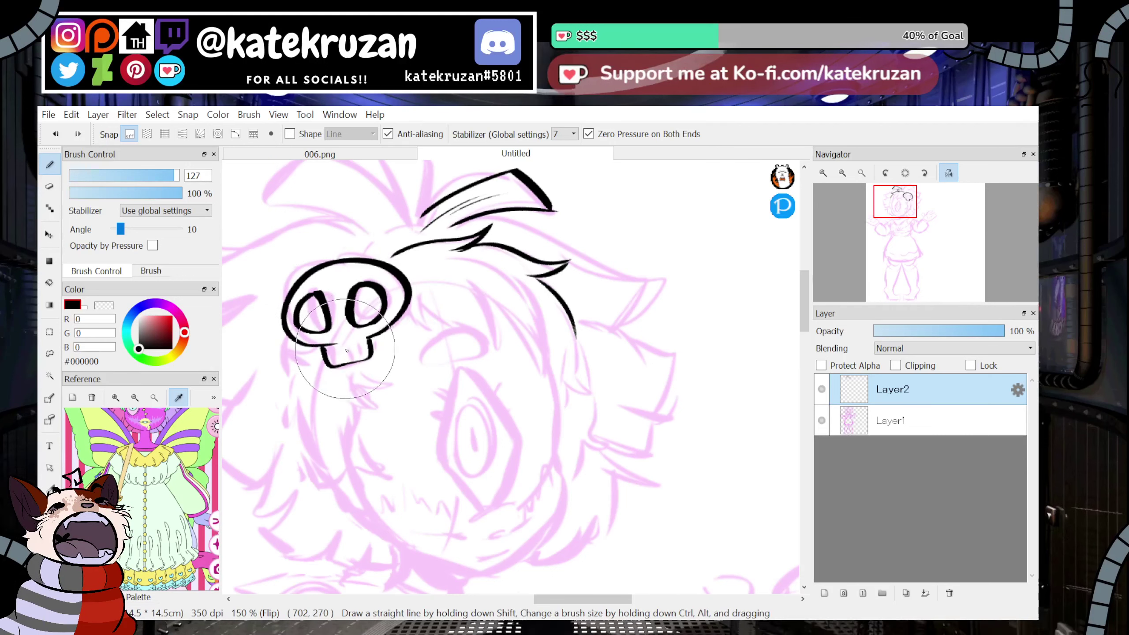
pyautogui.moveTo(337, 348)
pyautogui.mouseDown()
pyautogui.moveTo(337, 363)
pyautogui.moveTo(354, 357)
pyautogui.mouseUp()
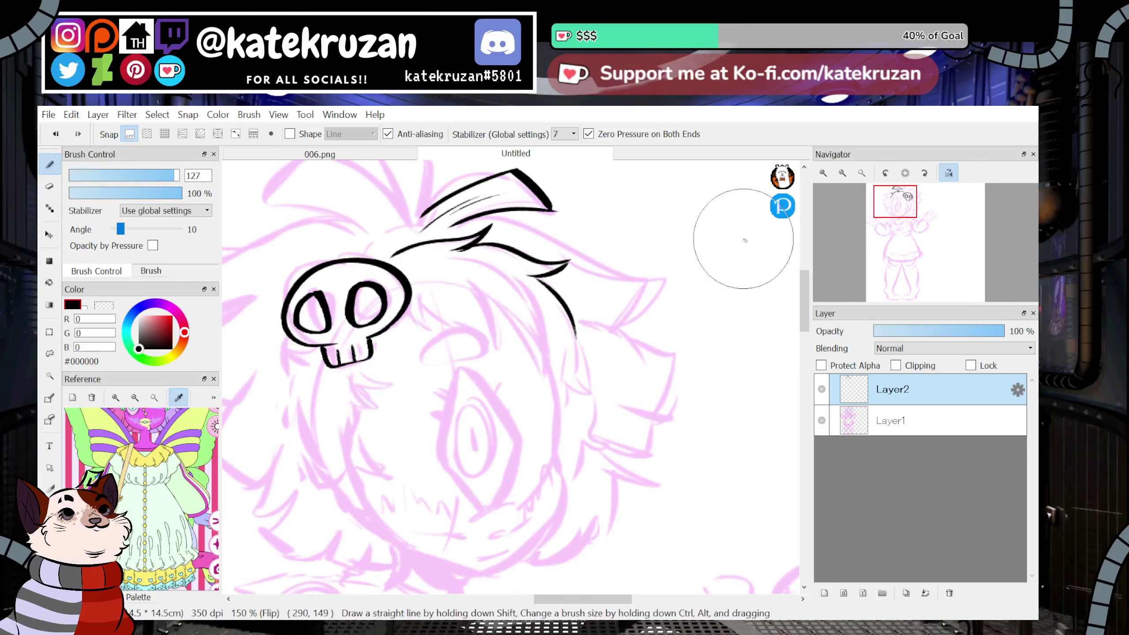
# Ink the pointed bangs next to the skull clip, a short spike and a wider curved lock.
pyautogui.moveTo(405, 309)
pyautogui.mouseDown()
pyautogui.moveTo(420, 341)
pyautogui.moveTo(418, 280)
pyautogui.mouseUp()
pyautogui.hotkey('ctrl', 'z')
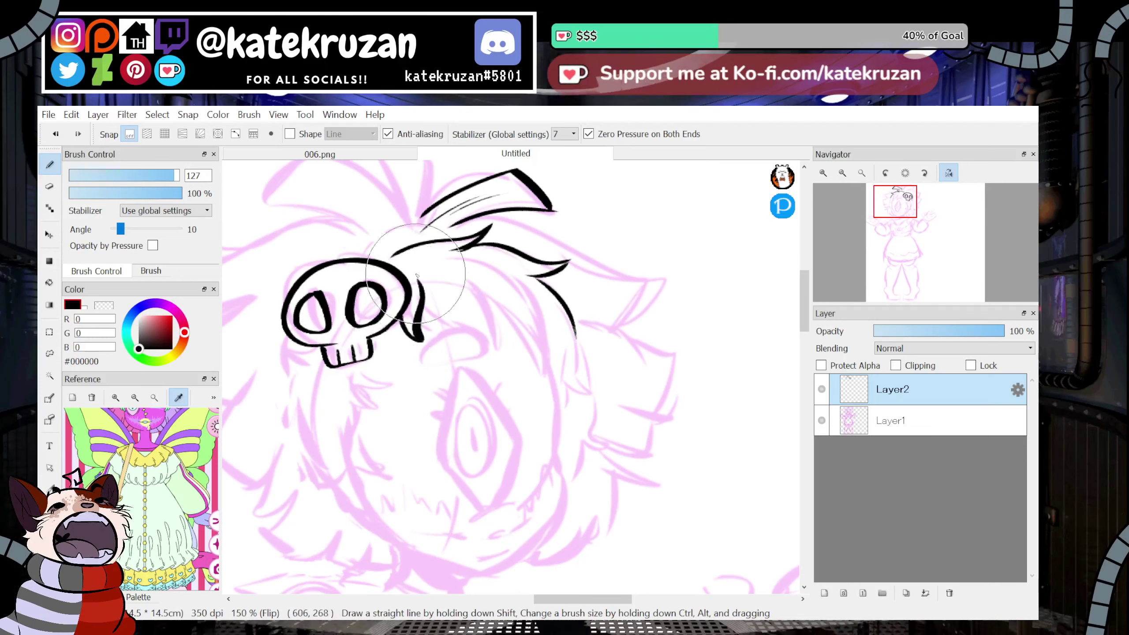
pyautogui.hotkey('ctrl', 'z')
pyautogui.moveTo(427, 346); pyautogui.dragTo(421, 278)
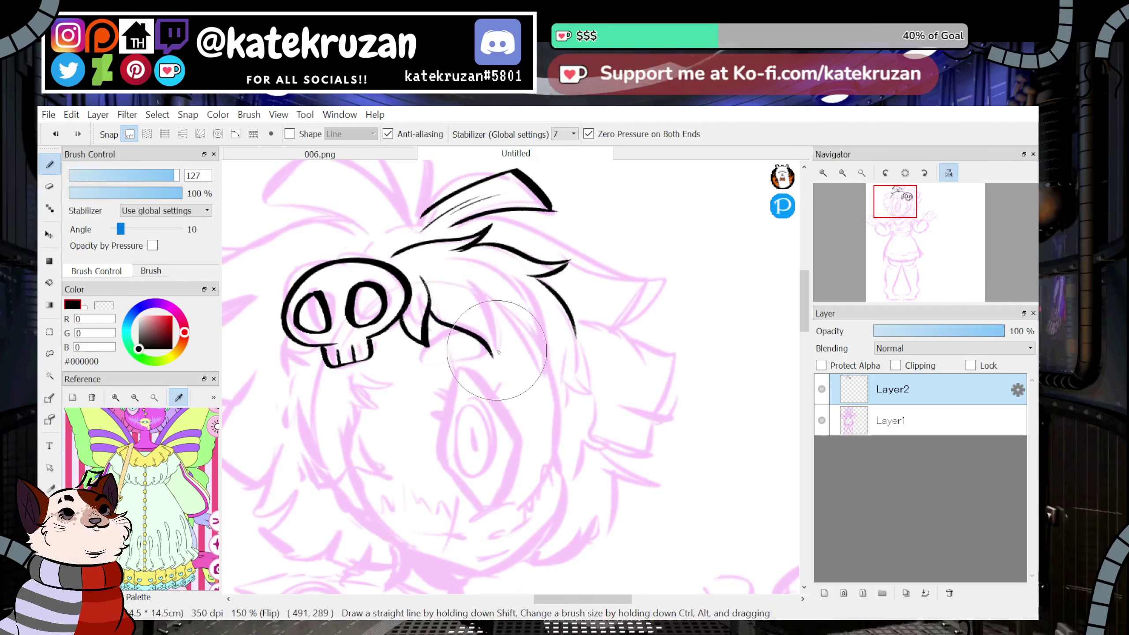
pyautogui.moveTo(489, 348); pyautogui.dragTo(499, 368)
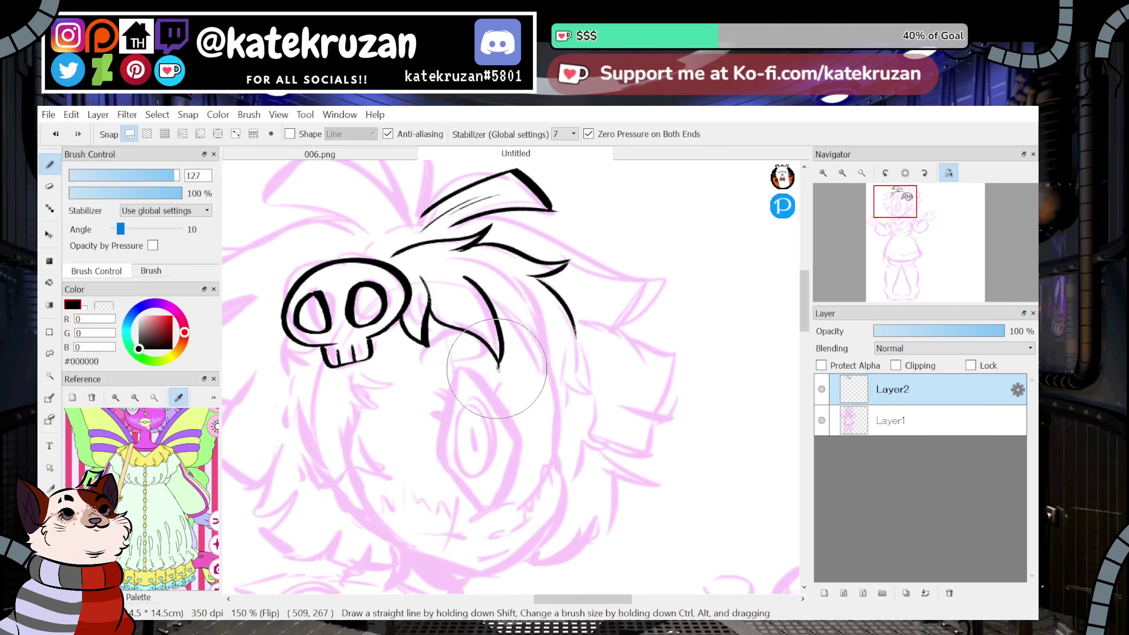
# Unmirror the view, refine the curved bang and ink the long pointed lock plus the small flick at the hair's outer edge.
pyautogui.press('h')
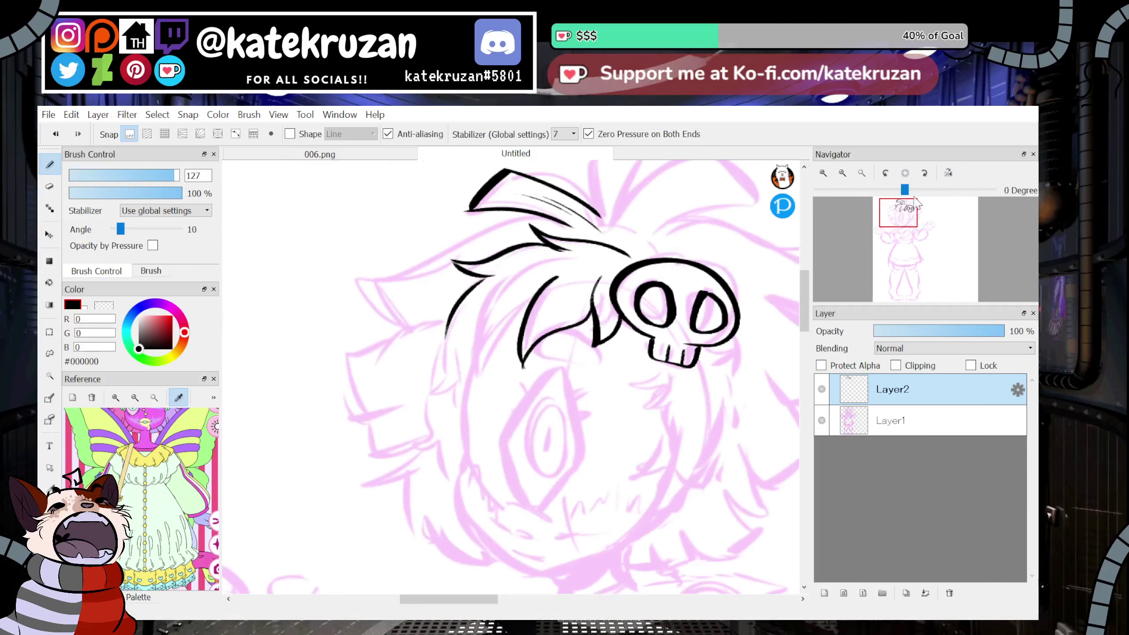
pyautogui.moveTo(576, 268); pyautogui.dragTo(517, 351)
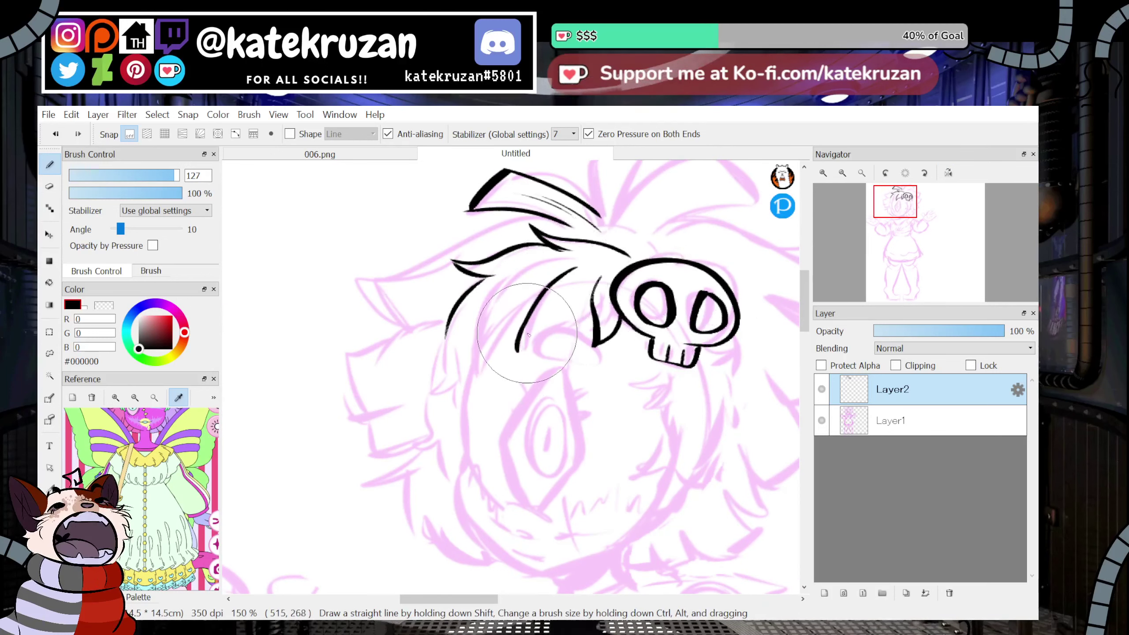
pyautogui.moveTo(585, 263)
pyautogui.mouseDown()
pyautogui.moveTo(531, 345)
pyautogui.moveTo(596, 312)
pyautogui.moveTo(542, 299)
pyautogui.moveTo(603, 268)
pyautogui.moveTo(496, 291)
pyautogui.moveTo(477, 316)
pyautogui.moveTo(476, 373)
pyautogui.moveTo(528, 310)
pyautogui.moveTo(479, 369)
pyautogui.mouseUp()
pyautogui.hotkey('ctrl', 'z')
pyautogui.hotkey('ctrl', 'z')
pyautogui.hotkey('ctrl', 'z')
pyautogui.moveTo(479, 320); pyautogui.dragTo(480, 376)
pyautogui.moveTo(480, 376); pyautogui.dragTo(531, 304)
pyautogui.moveTo(413, 373); pyautogui.dragTo(452, 369)
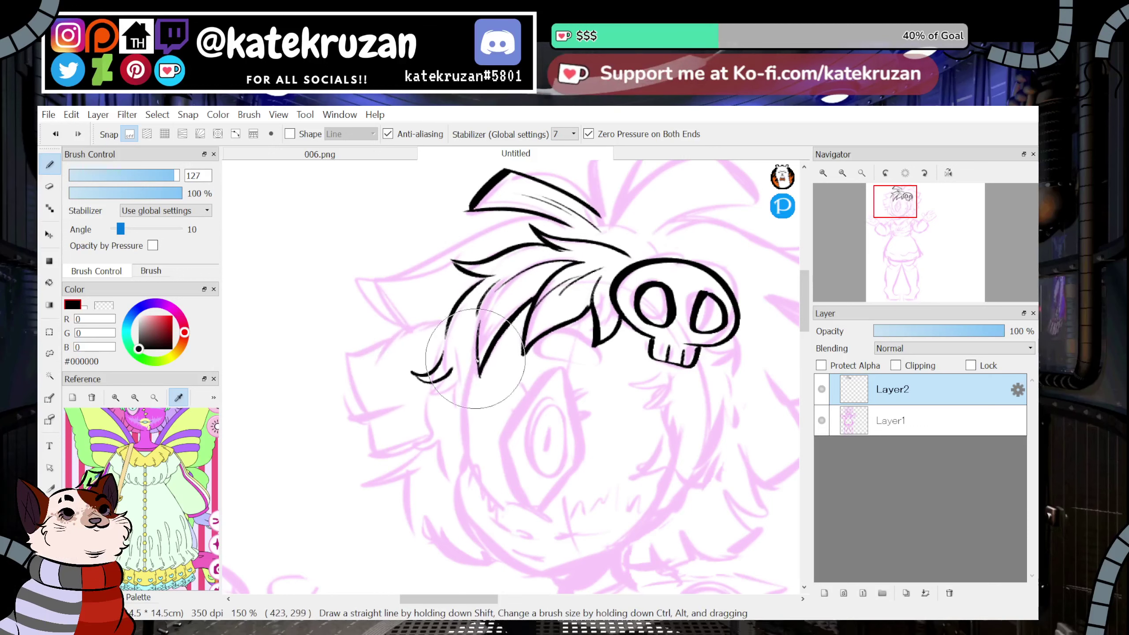
# Ink the side of the face below the bangs and the wavy side lock with its curled tips.
pyautogui.press('x')
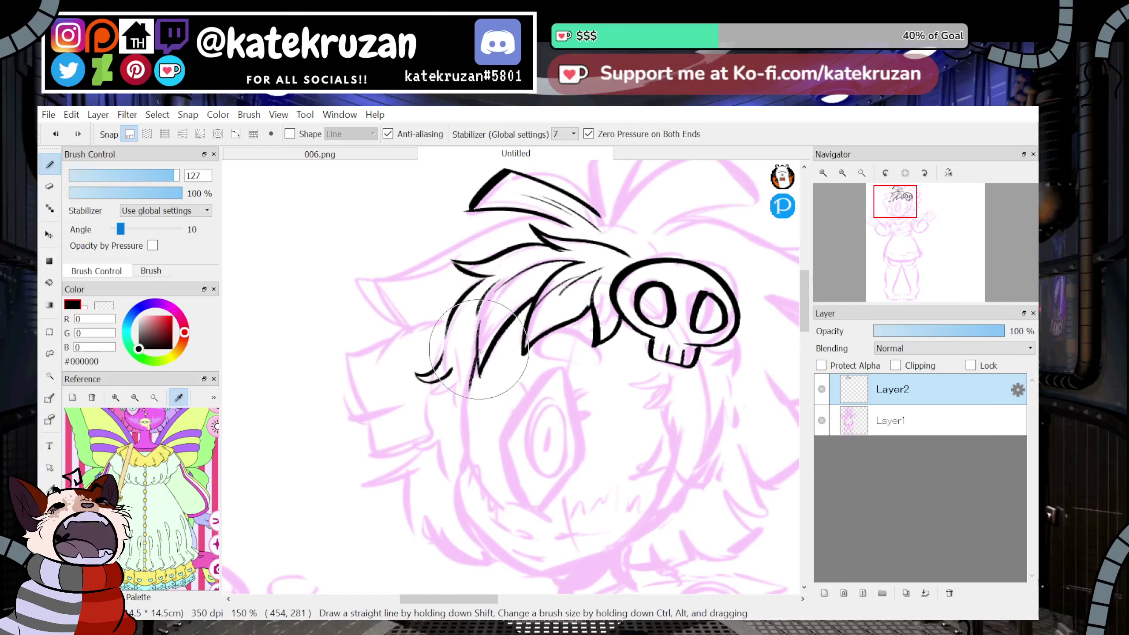
pyautogui.moveTo(479, 352); pyautogui.dragTo(467, 460)
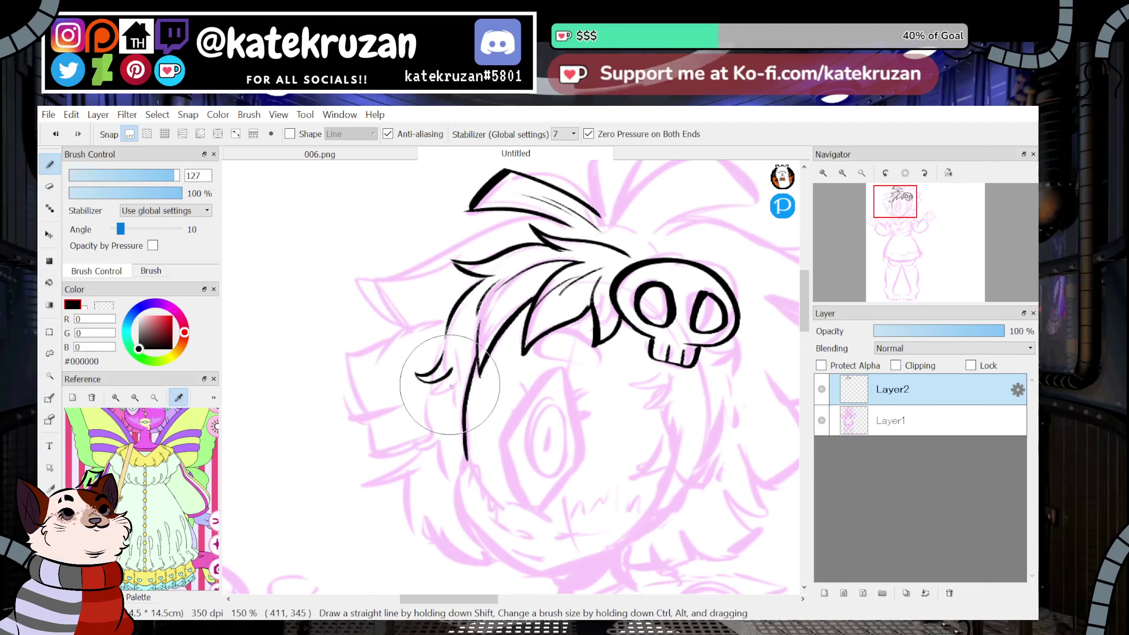
pyautogui.moveTo(448, 374); pyautogui.dragTo(430, 437)
pyautogui.hotkey('ctrl', 'z')
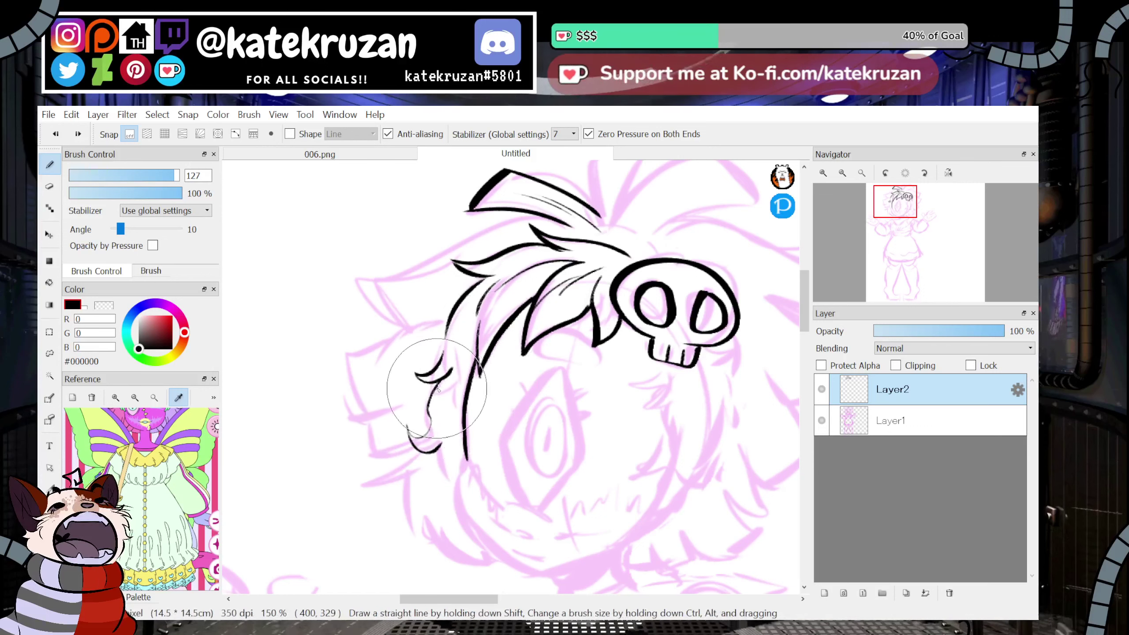
pyautogui.moveTo(441, 381); pyautogui.dragTo(430, 425)
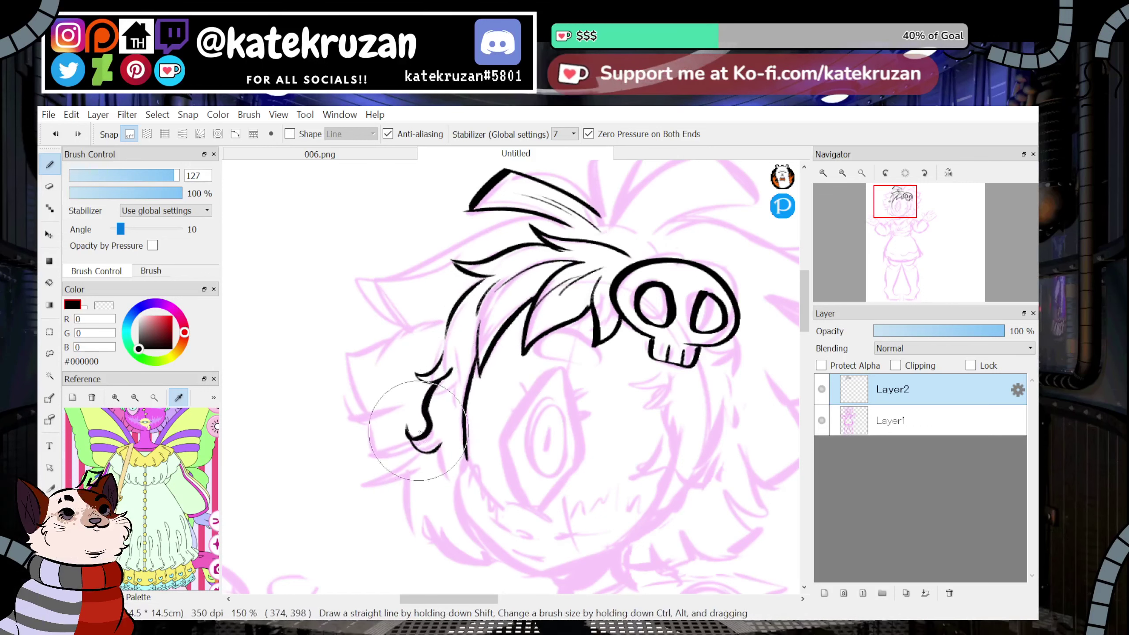
pyautogui.moveTo(435, 441); pyautogui.dragTo(440, 469)
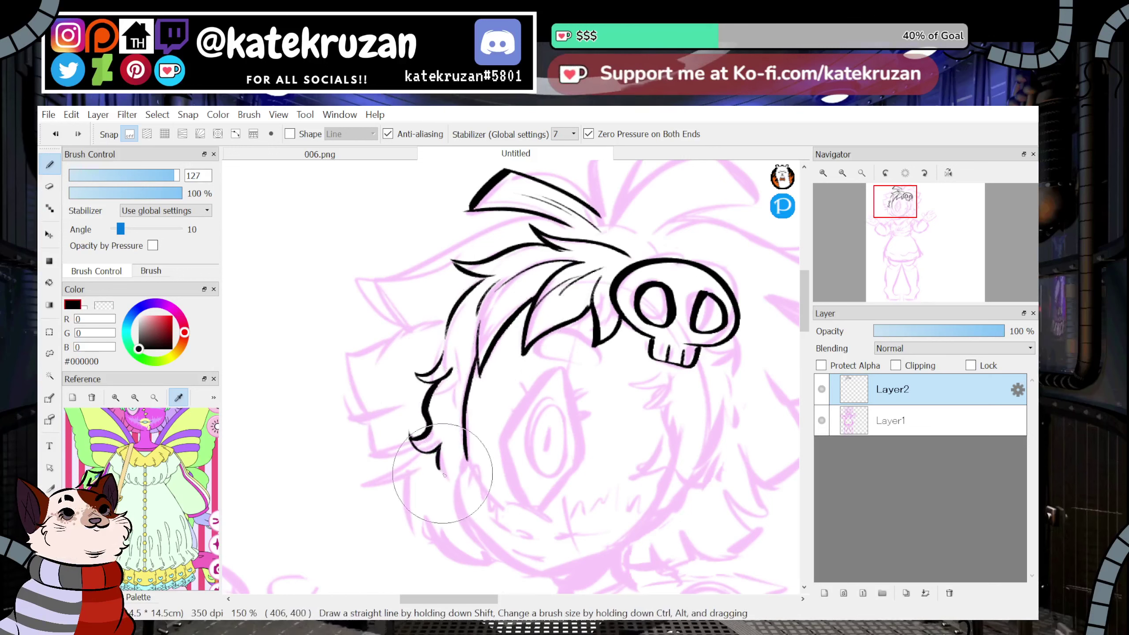
# Mirror the view and ink the cheek and jaw from the side lock down to the chin.
pyautogui.click(949, 173)
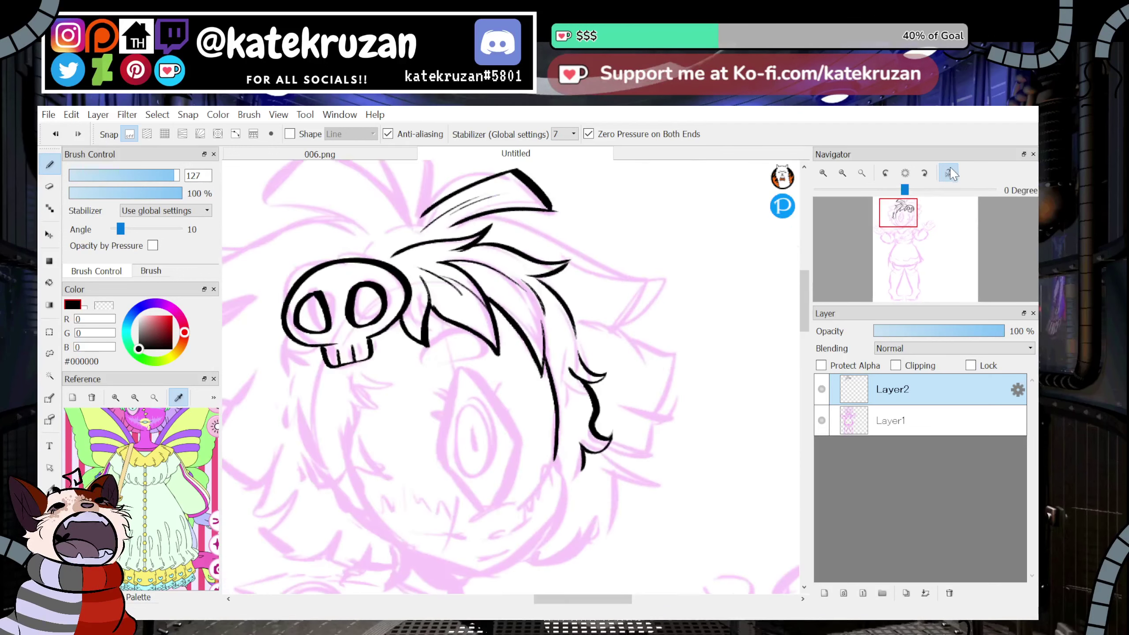
pyautogui.click(950, 171)
pyautogui.moveTo(804, 299); pyautogui.dragTo(804, 310)
pyautogui.click(948, 173)
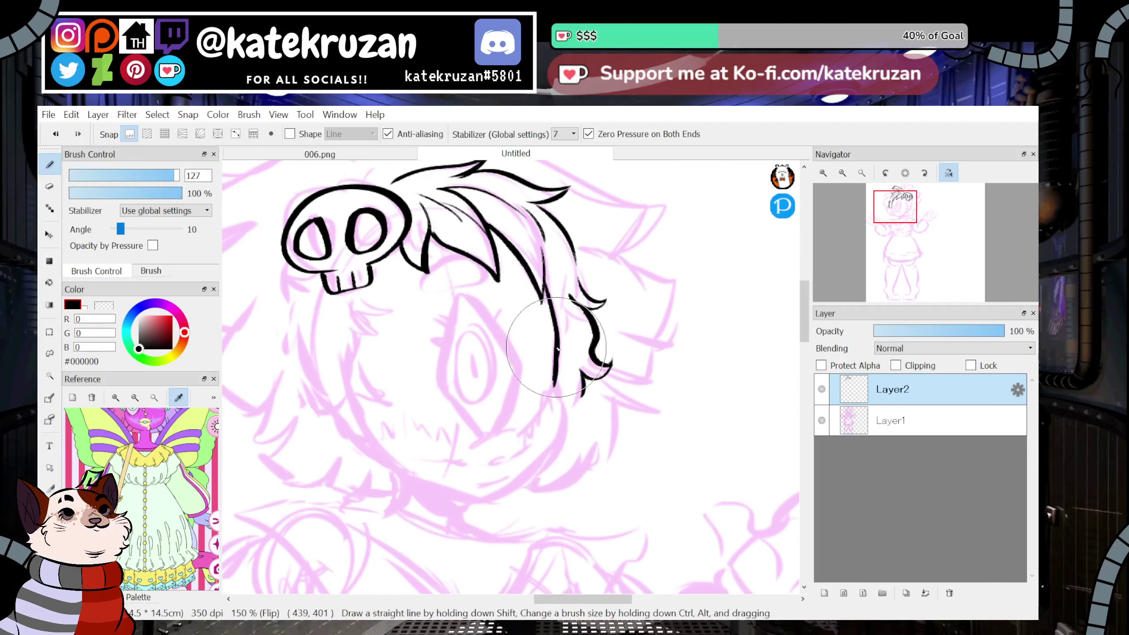
pyautogui.moveTo(552, 382); pyautogui.dragTo(549, 463)
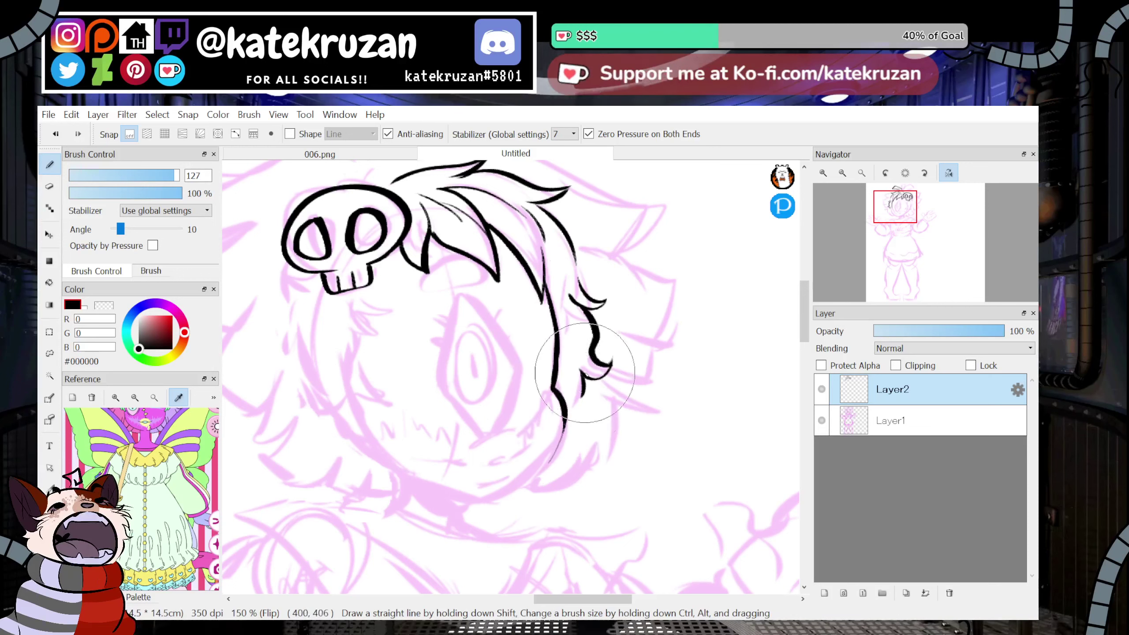
pyautogui.moveTo(555, 388)
pyautogui.mouseDown()
pyautogui.moveTo(566, 427)
pyautogui.moveTo(511, 491)
pyautogui.moveTo(536, 481)
pyautogui.mouseUp()
pyautogui.hotkey('ctrl', 'z')
pyautogui.moveTo(467, 499); pyautogui.dragTo(473, 500)
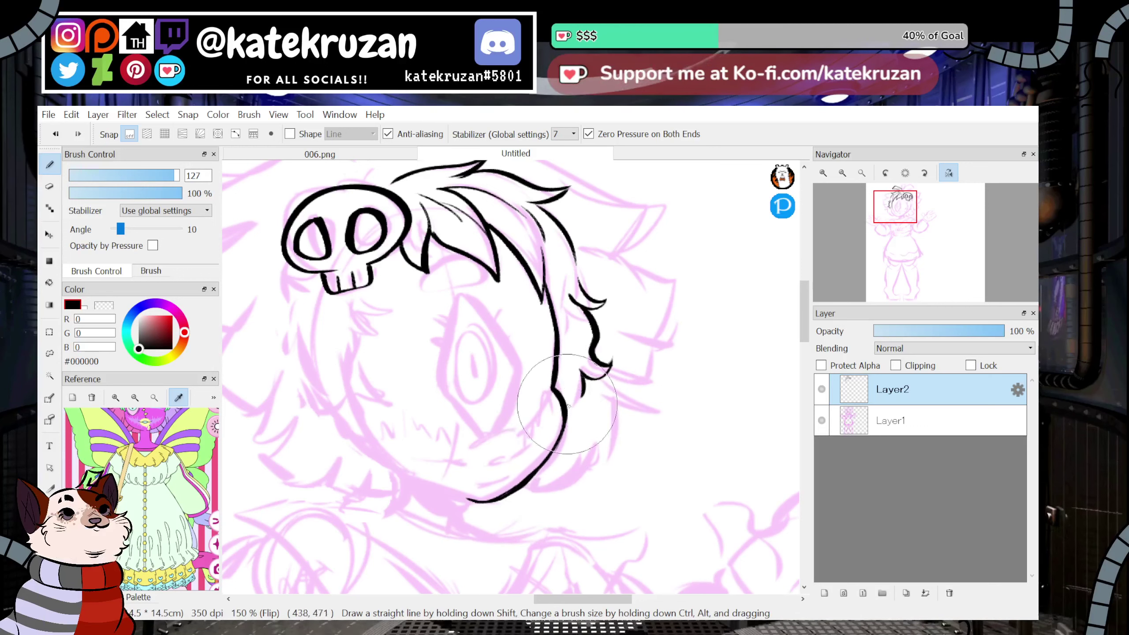
# Unmirror the view, ink the jawline from the chin up the other side and trim its end with the transparent colour.
pyautogui.press('h')
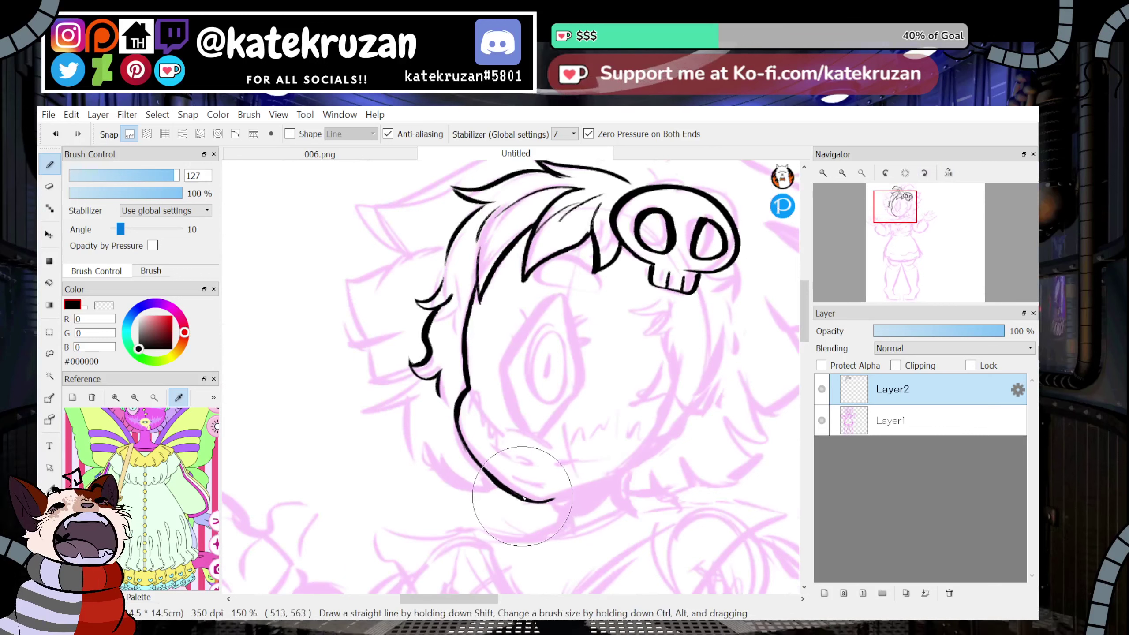
pyautogui.moveTo(523, 497); pyautogui.dragTo(600, 471)
pyautogui.hotkey('ctrl', 'z')
pyautogui.moveTo(516, 494); pyautogui.dragTo(607, 479)
pyautogui.moveTo(524, 501); pyautogui.dragTo(635, 469)
pyautogui.hotkey('ctrl', 'z')
pyautogui.moveTo(520, 500); pyautogui.dragTo(642, 466)
pyautogui.moveTo(569, 493); pyautogui.dragTo(650, 453)
pyautogui.press('z')
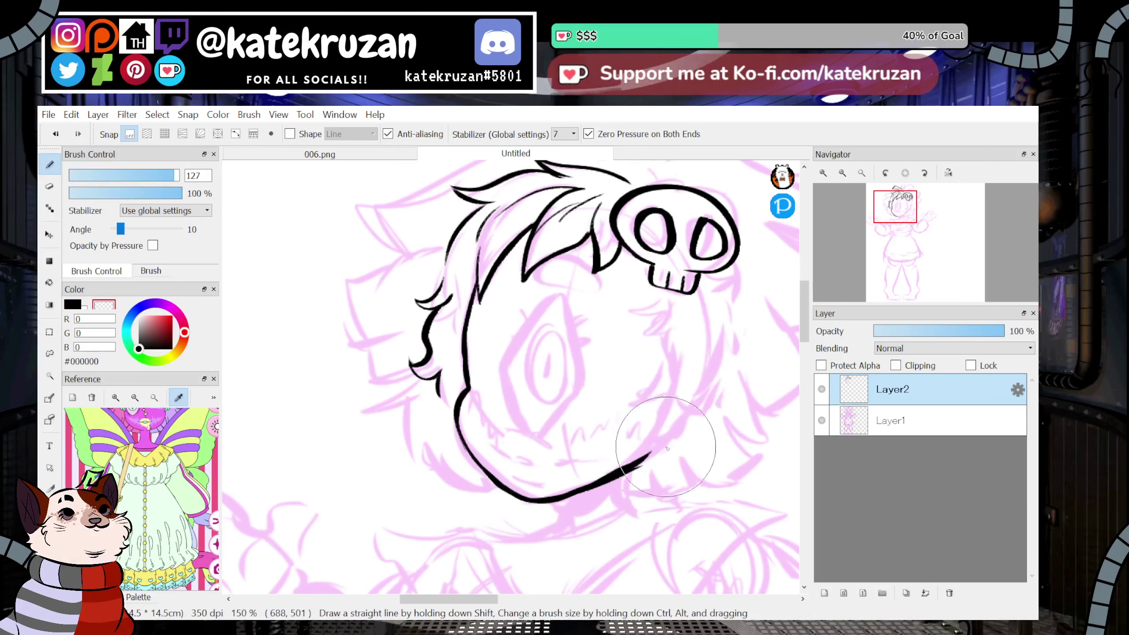
pyautogui.moveTo(593, 490); pyautogui.dragTo(649, 412)
pyautogui.moveTo(583, 496); pyautogui.dragTo(658, 457)
pyautogui.moveTo(587, 476); pyautogui.dragTo(648, 448)
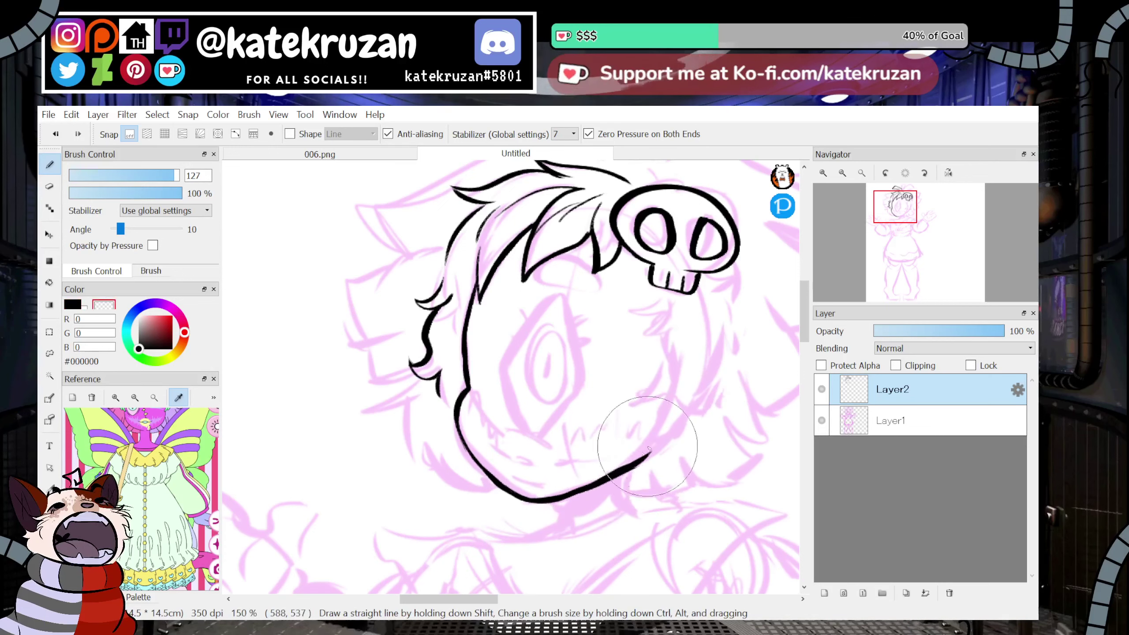
pyautogui.press('z')
pyautogui.moveTo(600, 480)
pyautogui.mouseDown()
pyautogui.moveTo(656, 439)
pyautogui.moveTo(650, 449)
pyautogui.mouseUp()
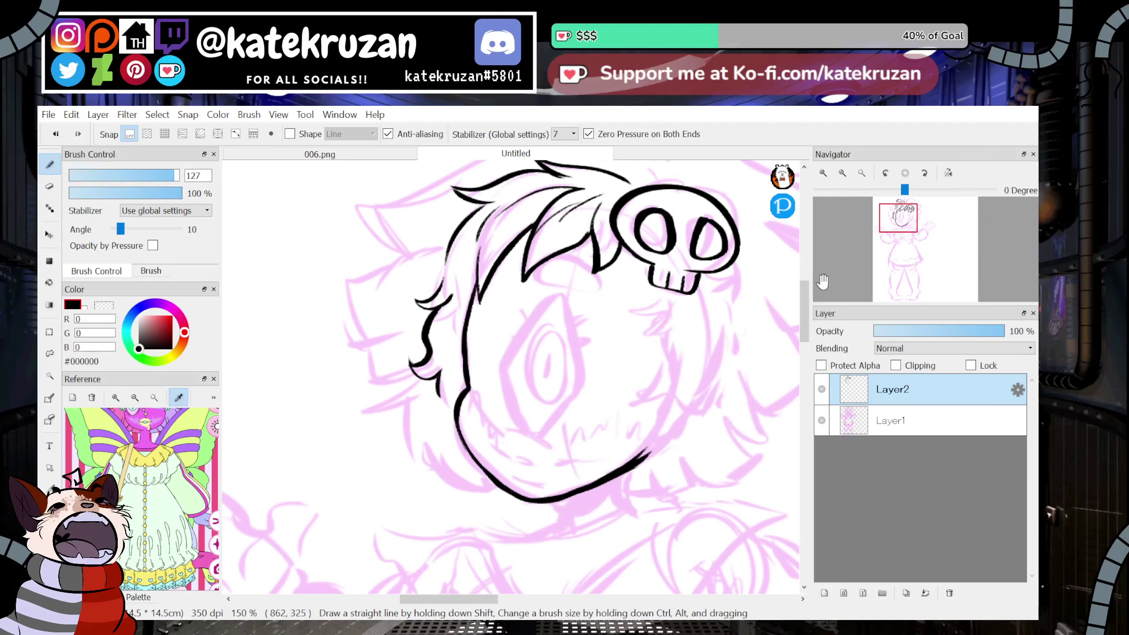
# Ink the jagged side lock hanging below the skull clip down to the jaw, plus its outer strand lines.
pyautogui.moveTo(664, 284); pyautogui.dragTo(631, 311)
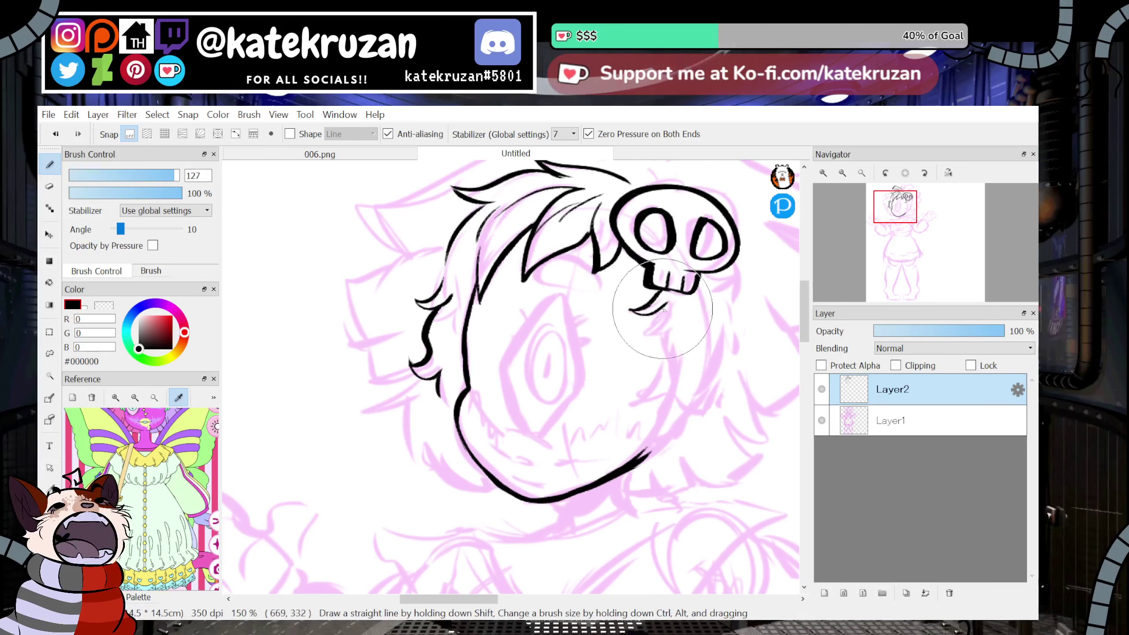
pyautogui.moveTo(665, 304)
pyautogui.mouseDown()
pyautogui.moveTo(634, 352)
pyautogui.moveTo(665, 345)
pyautogui.moveTo(653, 338)
pyautogui.moveTo(640, 353)
pyautogui.moveTo(658, 376)
pyautogui.moveTo(635, 405)
pyautogui.moveTo(672, 382)
pyautogui.moveTo(662, 467)
pyautogui.moveTo(679, 418)
pyautogui.mouseUp()
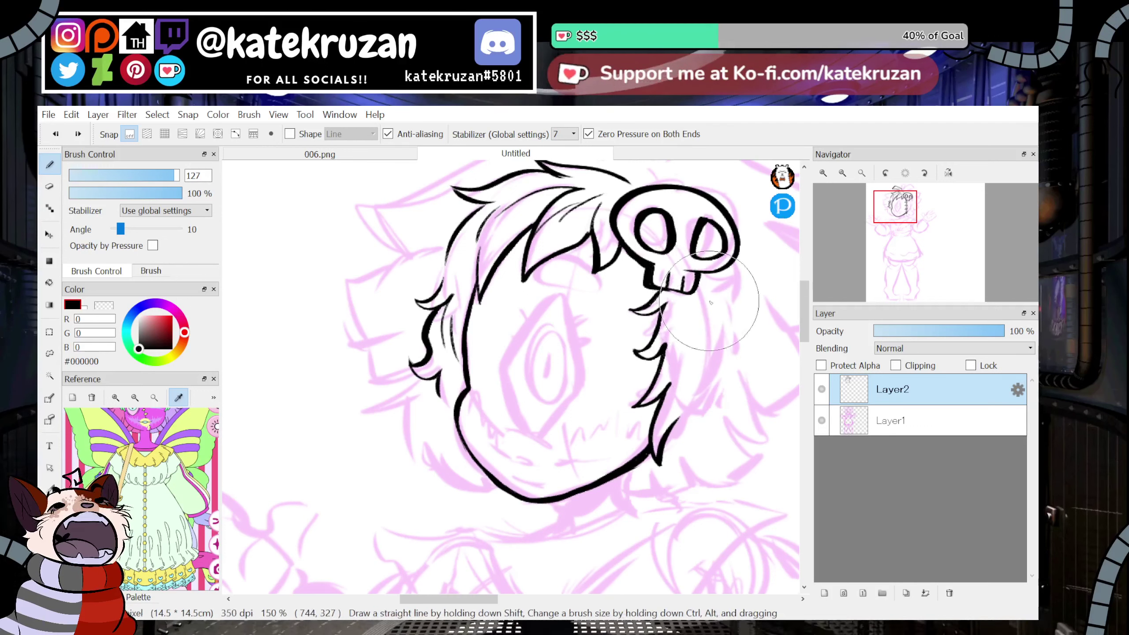
pyautogui.moveTo(699, 277); pyautogui.dragTo(700, 363)
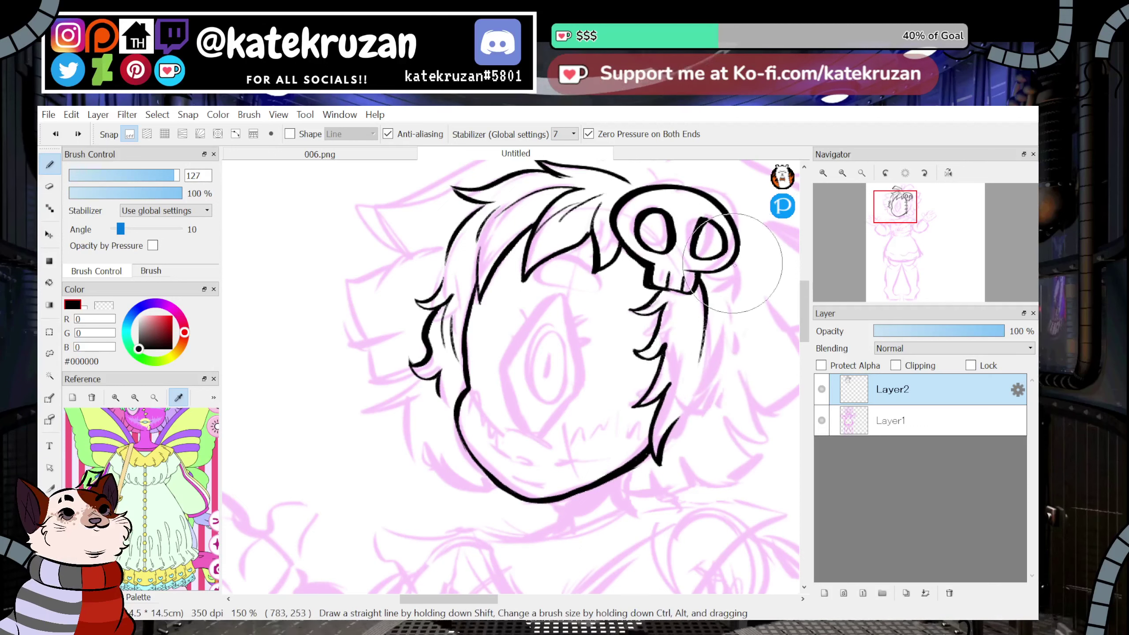
pyautogui.moveTo(693, 332); pyautogui.dragTo(678, 393)
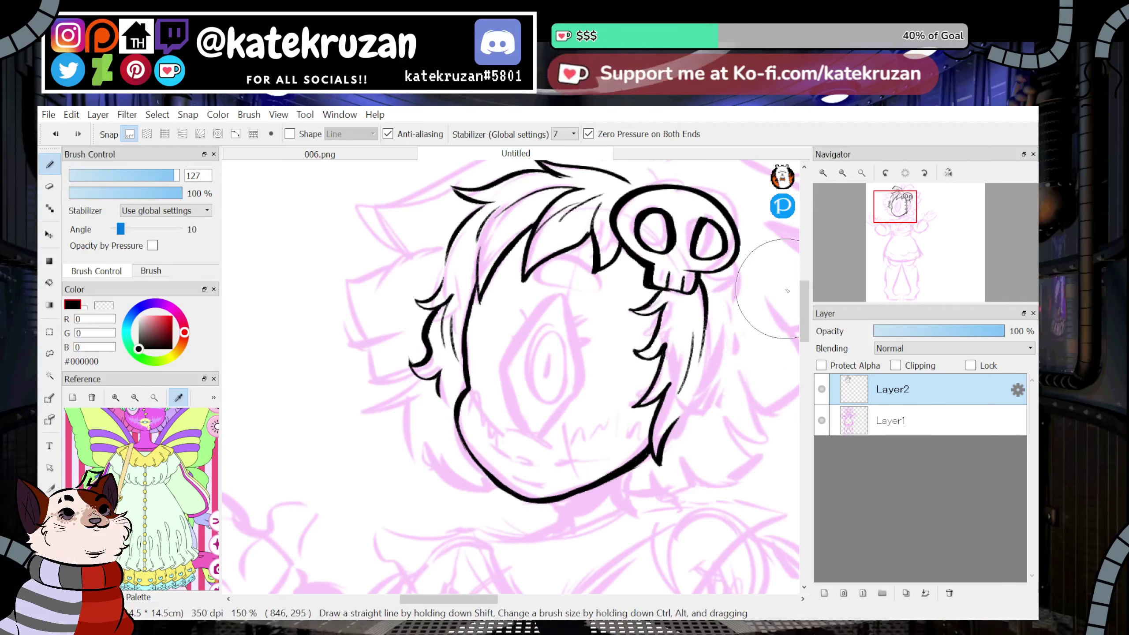
# Try to ink a pointed hair lock beside the cheek, below the wavy side lock.
pyautogui.moveTo(464, 601); pyautogui.dragTo(478, 601)
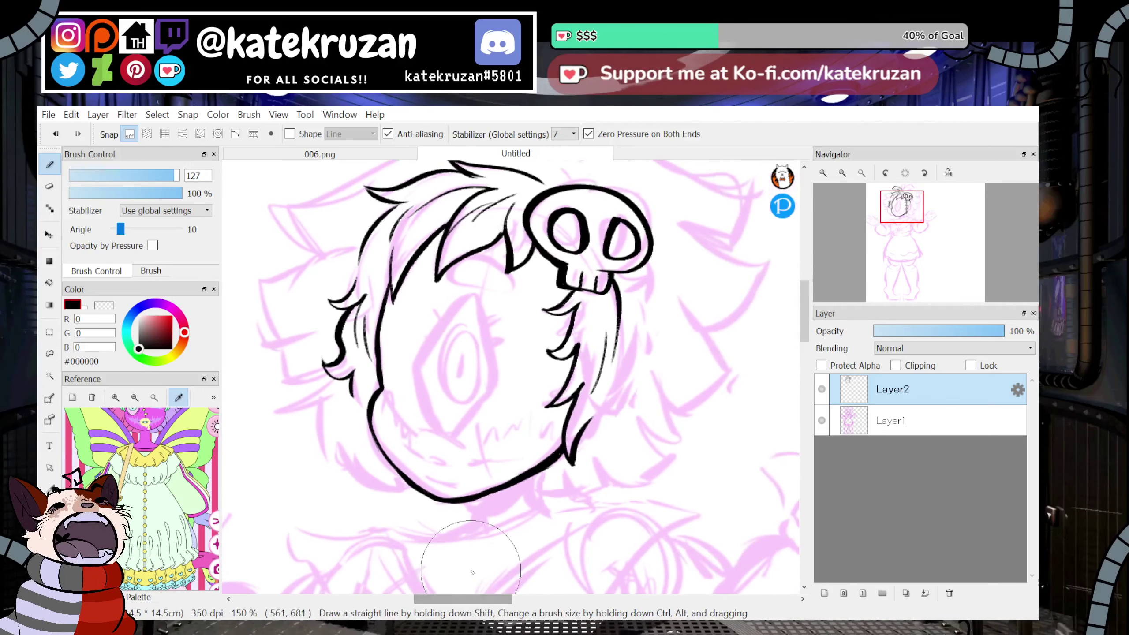
pyautogui.moveTo(370, 402); pyautogui.dragTo(358, 487)
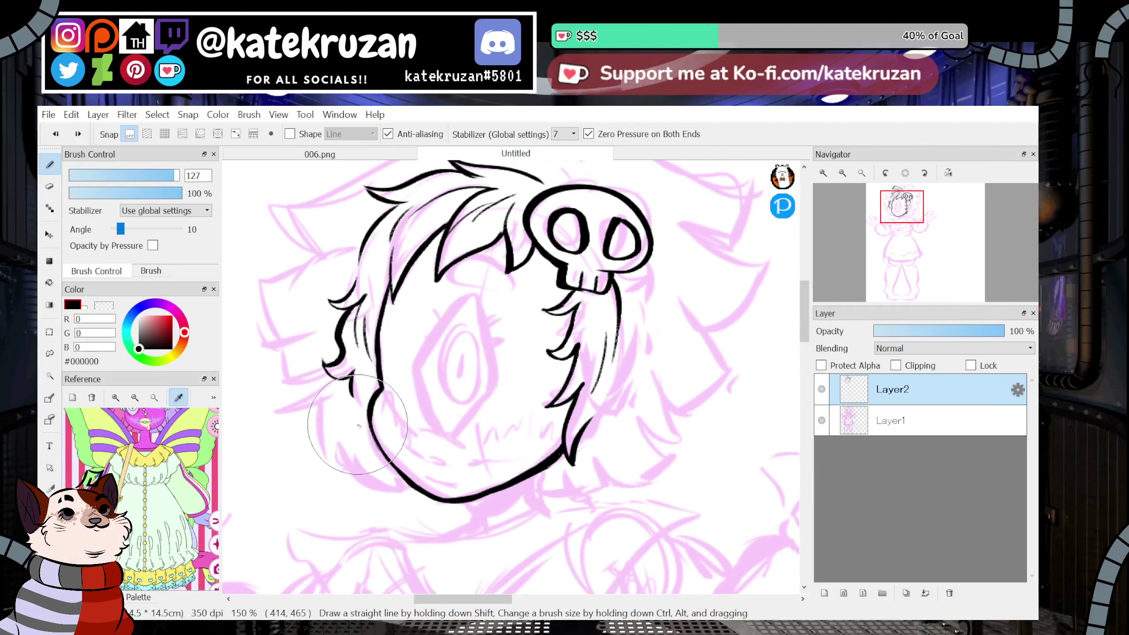
pyautogui.moveTo(359, 434)
pyautogui.mouseDown()
pyautogui.moveTo(354, 486)
pyautogui.moveTo(379, 446)
pyautogui.mouseUp()
pyautogui.hotkey('ctrl', 'z')
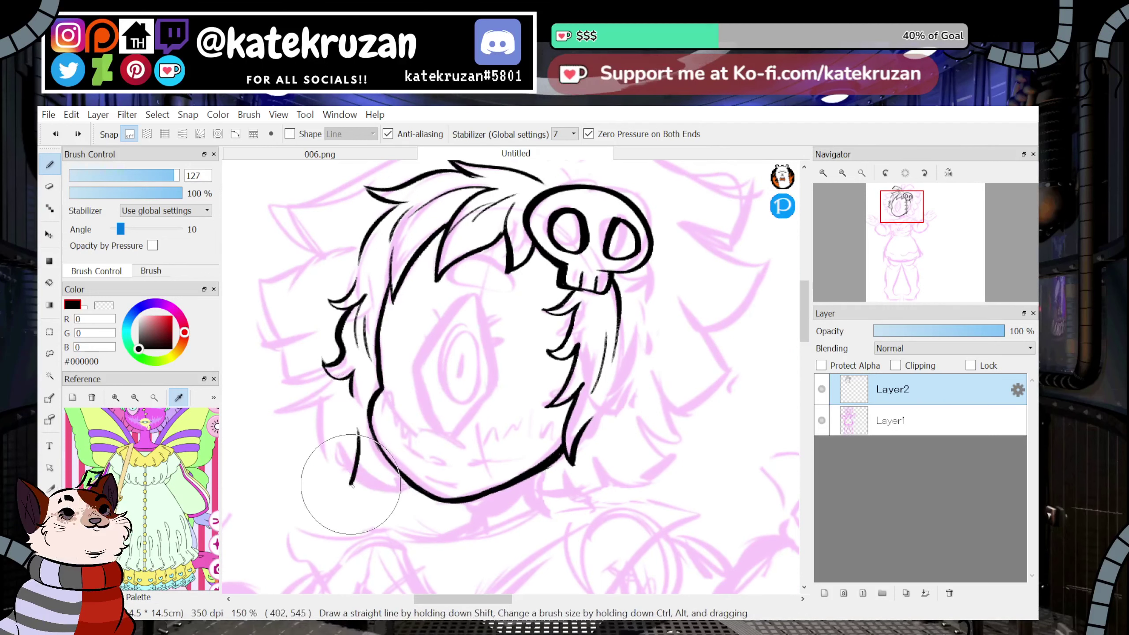
pyautogui.moveTo(351, 484); pyautogui.dragTo(377, 449)
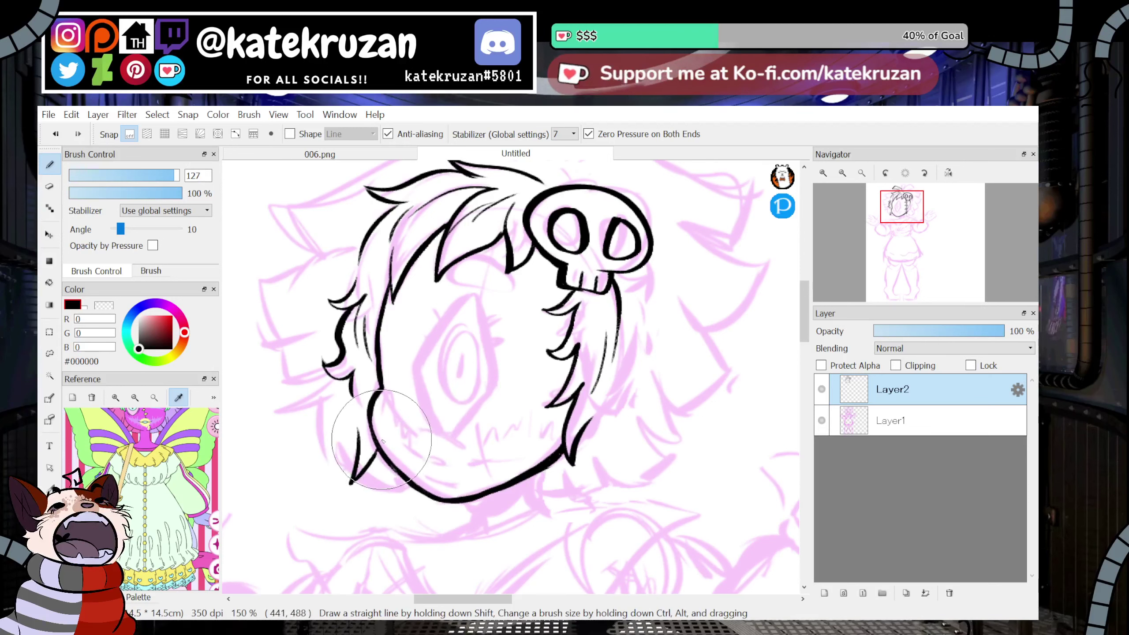
pyautogui.moveTo(902, 207); pyautogui.dragTo(901, 208)
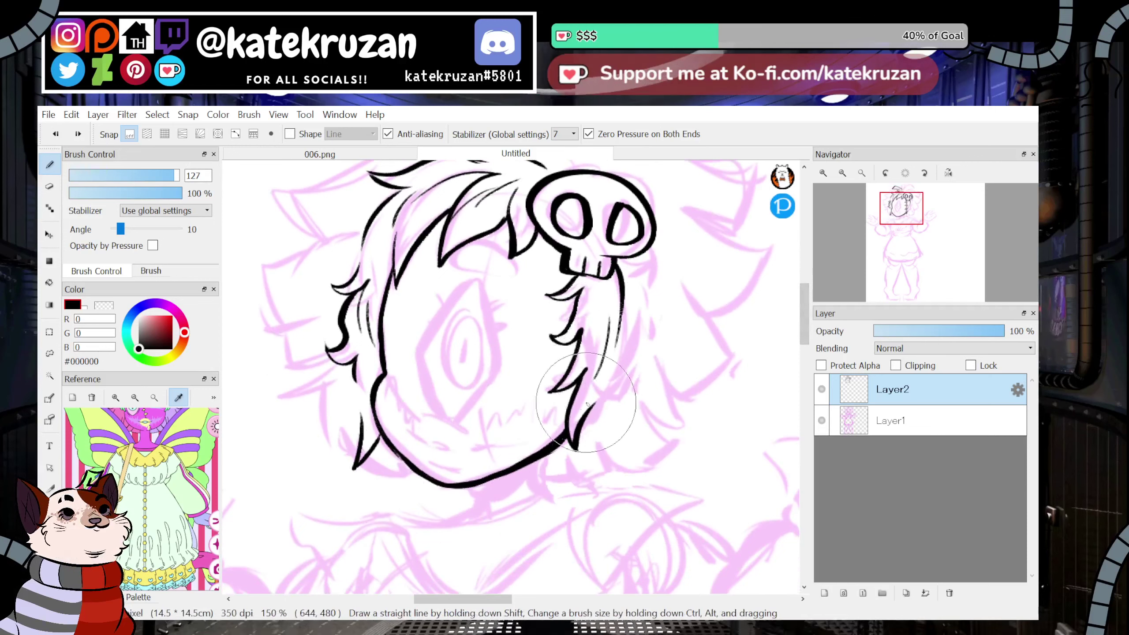
# Mirror the view, ink a slim curved hair lock beside the cheek below the wavy side lock, and unmirror the view.
pyautogui.click(948, 172)
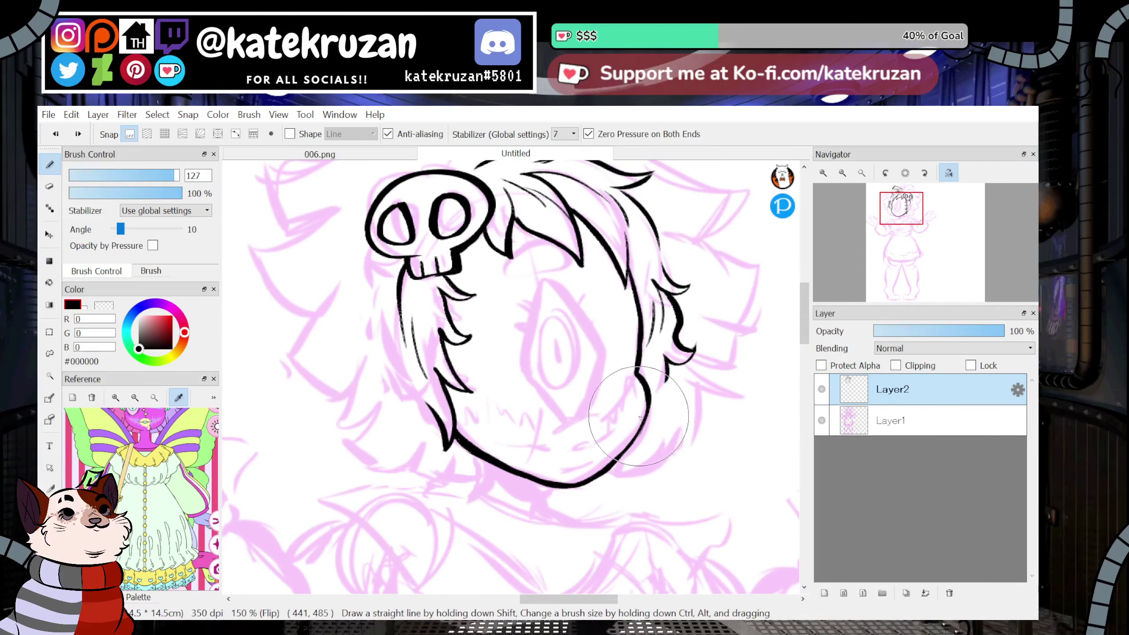
pyautogui.moveTo(652, 437)
pyautogui.mouseDown()
pyautogui.moveTo(681, 432)
pyautogui.moveTo(697, 399)
pyautogui.moveTo(668, 452)
pyautogui.mouseUp()
pyautogui.hotkey('ctrl', 'z')
pyautogui.moveTo(646, 402); pyautogui.dragTo(665, 452)
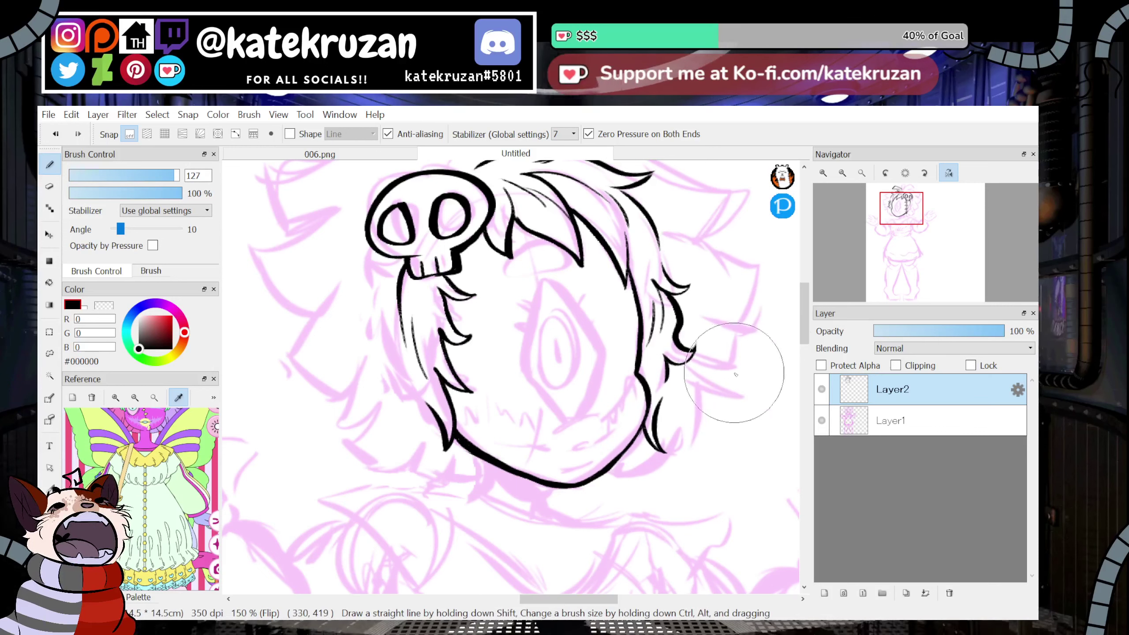
pyautogui.moveTo(932, 194)
pyautogui.click(948, 172)
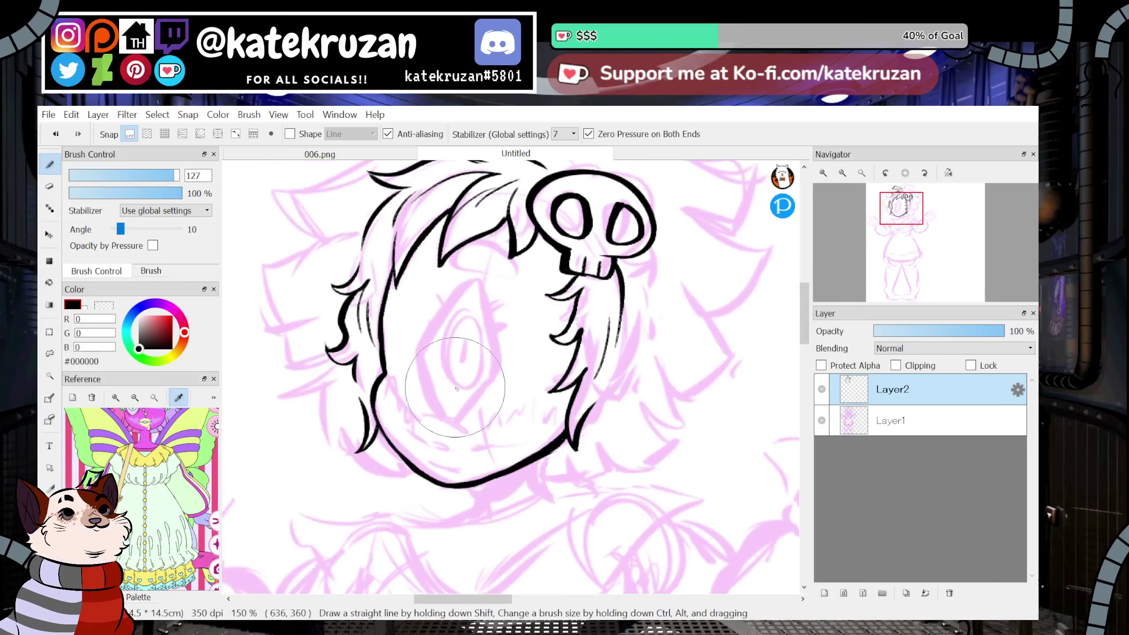
# Ink the muzzle curve and the diamond-shaped outline of the large eye above it, checking them in the mirrored view.
pyautogui.moveTo(415, 425)
pyautogui.mouseDown()
pyautogui.moveTo(494, 436)
pyautogui.moveTo(433, 404)
pyautogui.moveTo(430, 338)
pyautogui.moveTo(478, 275)
pyautogui.moveTo(496, 365)
pyautogui.mouseUp()
pyautogui.hotkey('ctrl', 'z')
pyautogui.moveTo(459, 418); pyautogui.dragTo(497, 363)
pyautogui.moveTo(474, 277)
pyautogui.mouseDown()
pyautogui.moveTo(501, 373)
pyautogui.moveTo(467, 414)
pyautogui.mouseUp()
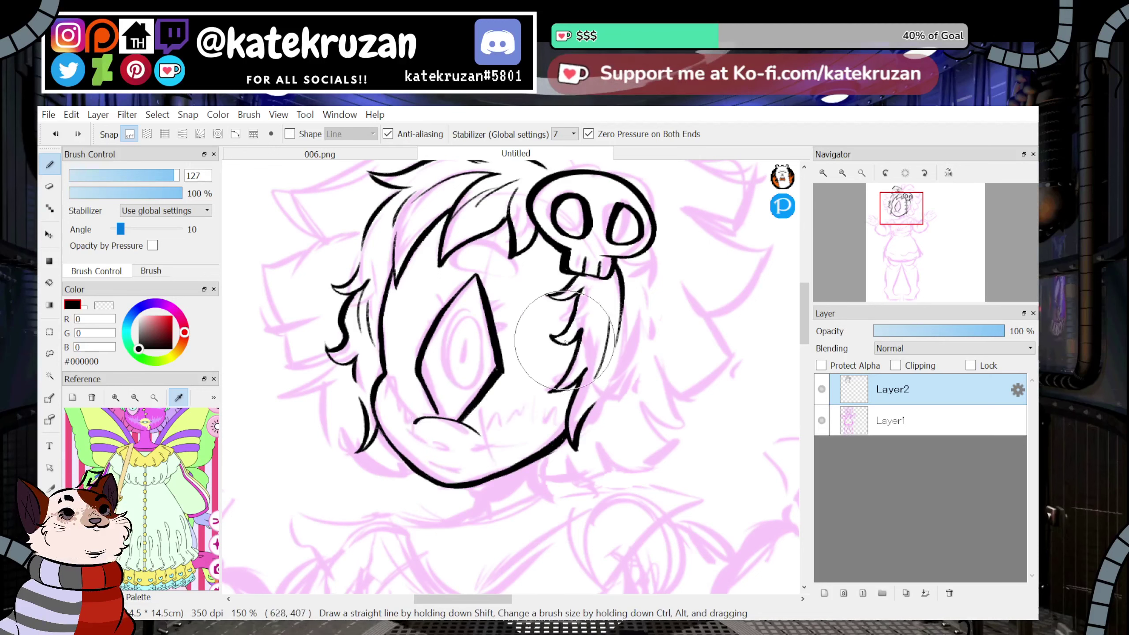
pyautogui.click(947, 174)
pyautogui.click(941, 175)
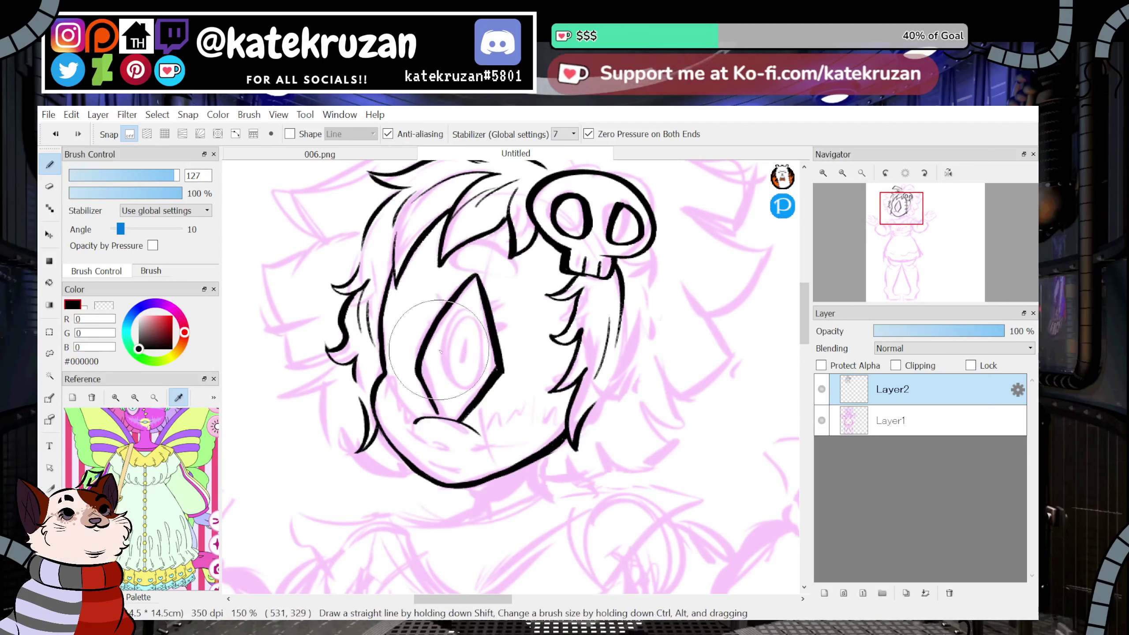
# Mirror the view, ink the oval iris with a slit pupil inside the eye, and unmirror the view.
pyautogui.click(948, 173)
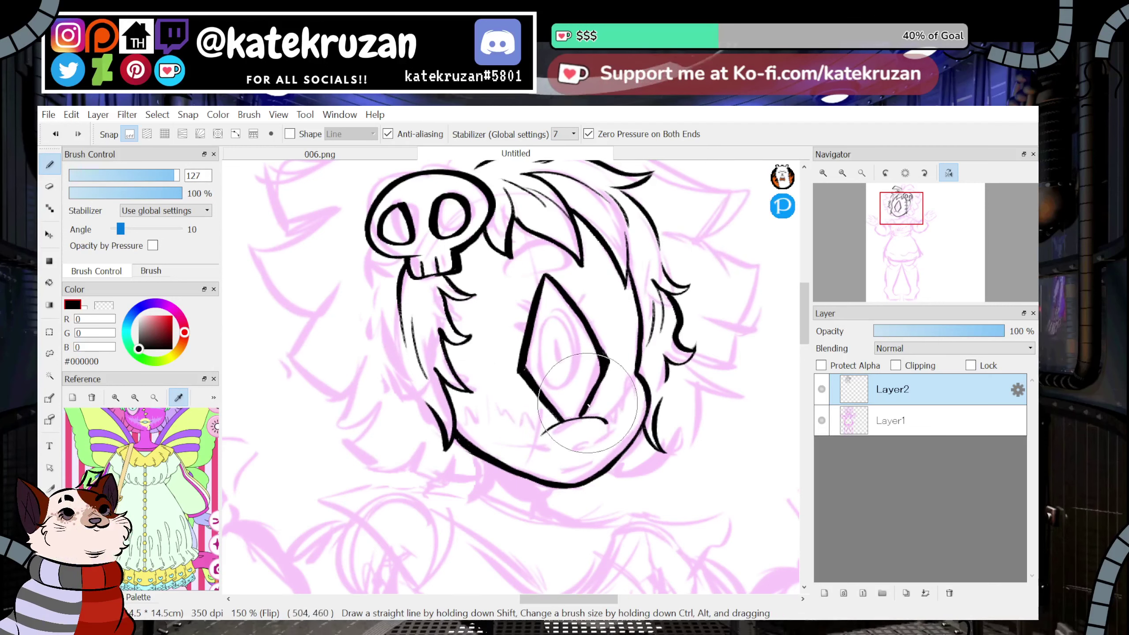
pyautogui.moveTo(557, 320)
pyautogui.mouseDown()
pyautogui.moveTo(570, 386)
pyautogui.moveTo(555, 341)
pyautogui.moveTo(557, 380)
pyautogui.mouseUp()
pyautogui.hotkey('ctrl', 'z')
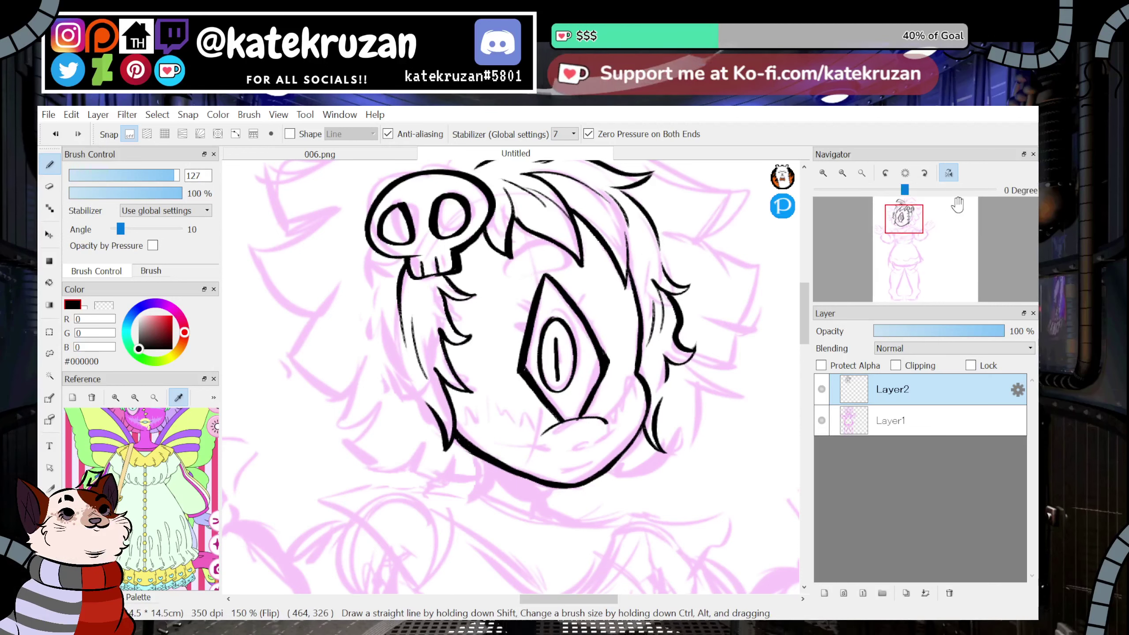
pyautogui.click(948, 173)
# Ink the wide smiling mouth with its thick corner and the curved lip line beneath it.
pyautogui.press('z')
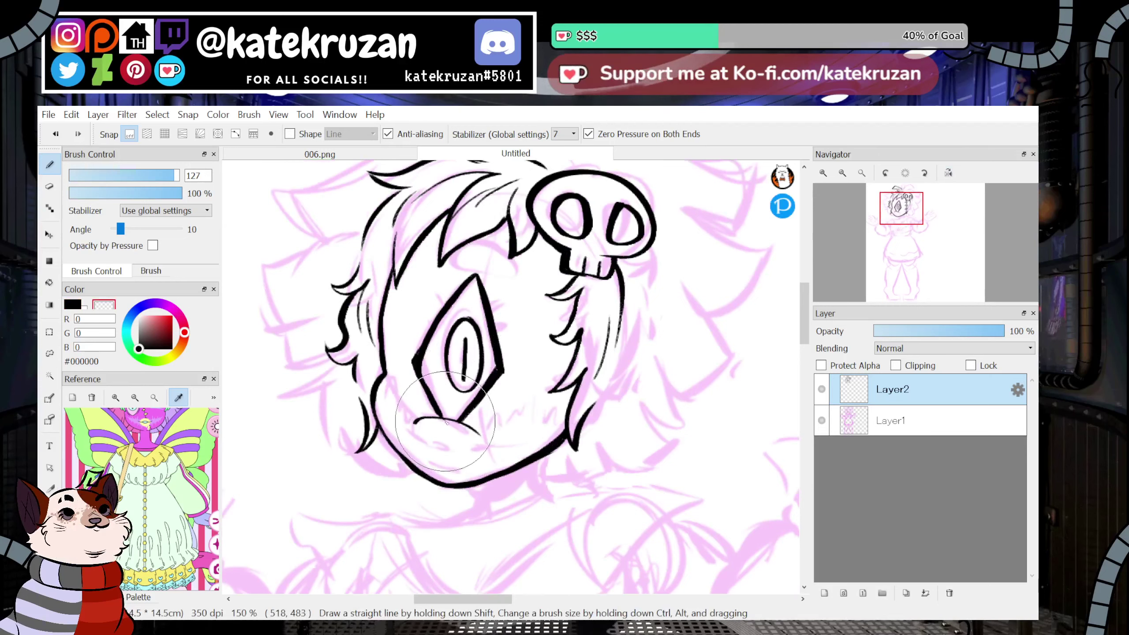
pyautogui.press('x')
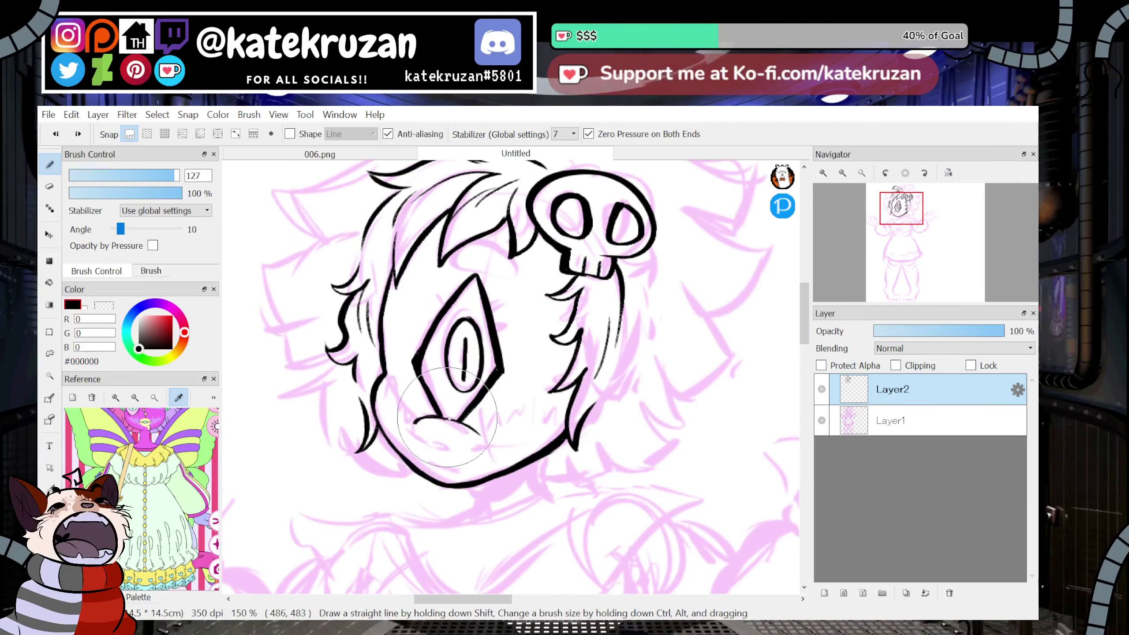
pyautogui.press('x')
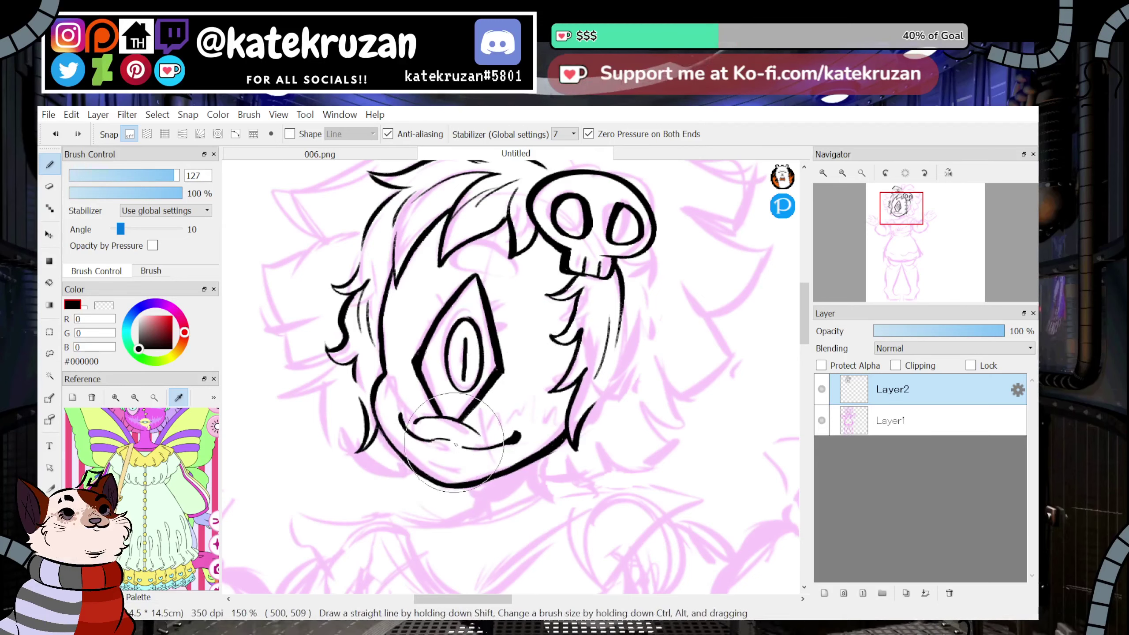
pyautogui.moveTo(432, 440)
pyautogui.mouseDown()
pyautogui.moveTo(448, 440)
pyautogui.moveTo(461, 468)
pyautogui.mouseUp()
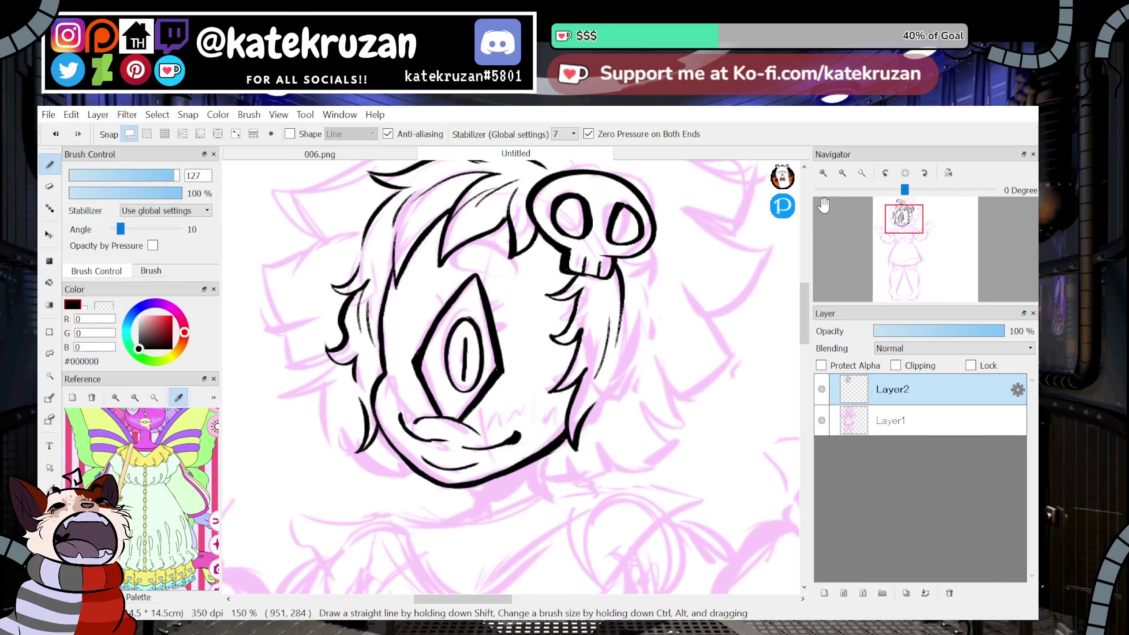
# Ink short straight eyelashes all around the diamond-shaped eye with the Pen brush at size 8.5.
pyautogui.click(837, 173)
pyautogui.click(836, 174)
pyautogui.click(829, 173)
pyautogui.click(830, 173)
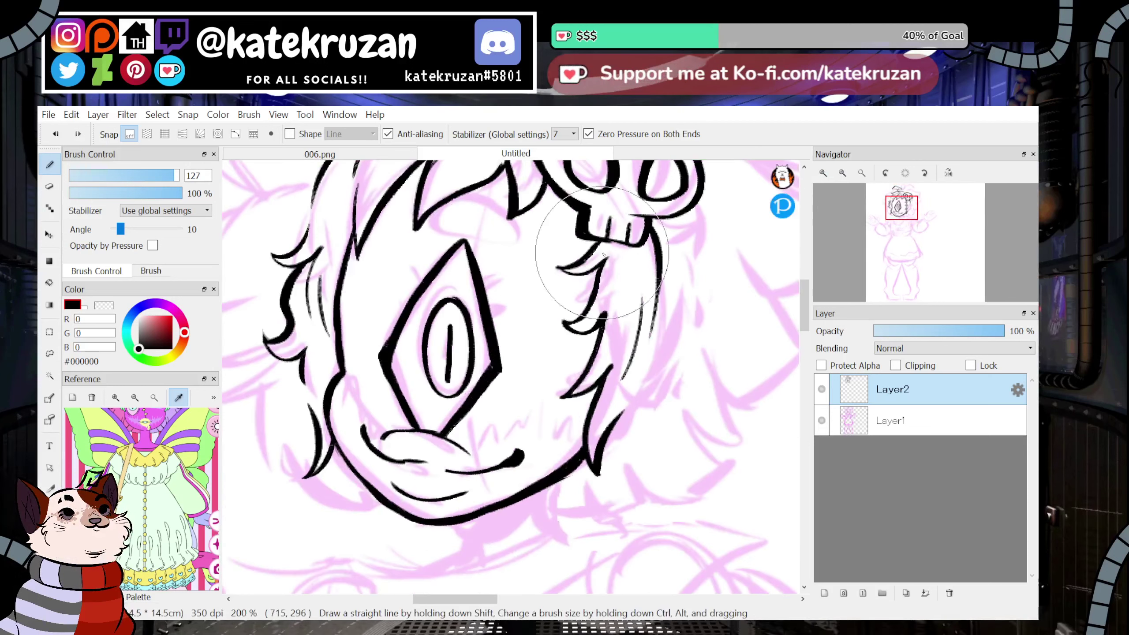
pyautogui.click(151, 270)
pyautogui.click(191, 218)
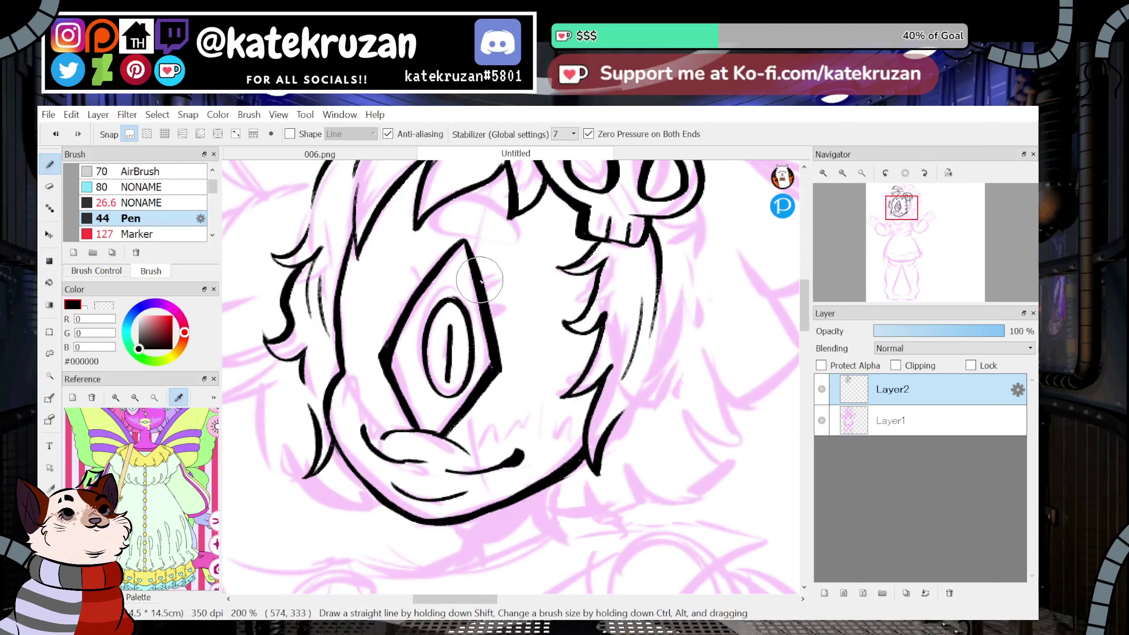
pyautogui.click(114, 271)
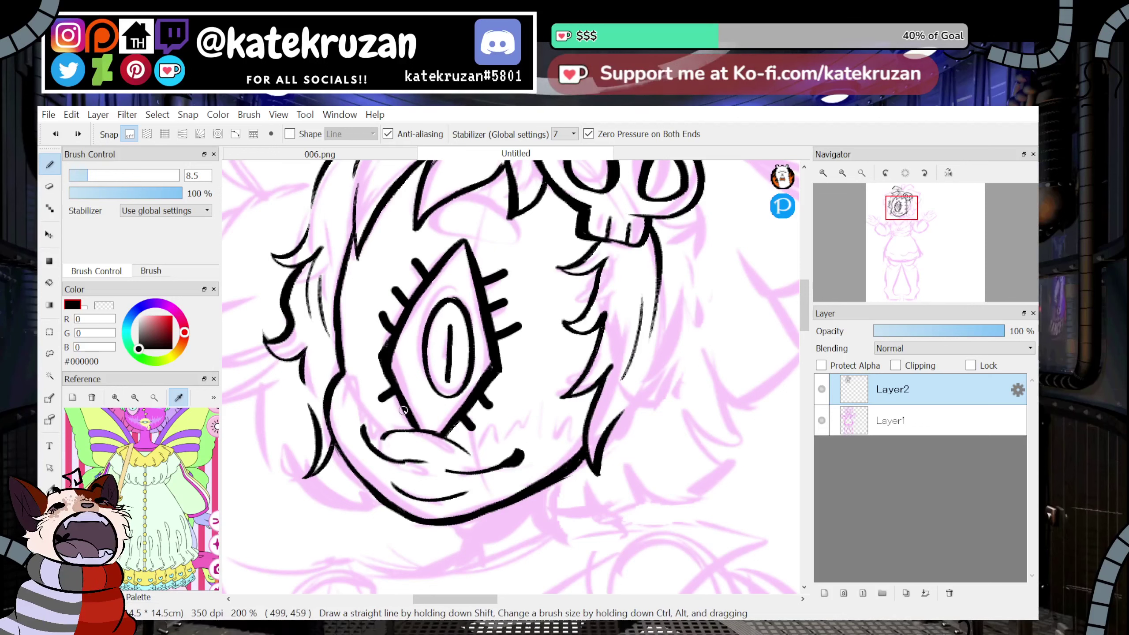
# Switch back to the Marker brush and ink the thick arched eyebrow between the eye and the bangs.
pyautogui.click(151, 270)
pyautogui.click(138, 233)
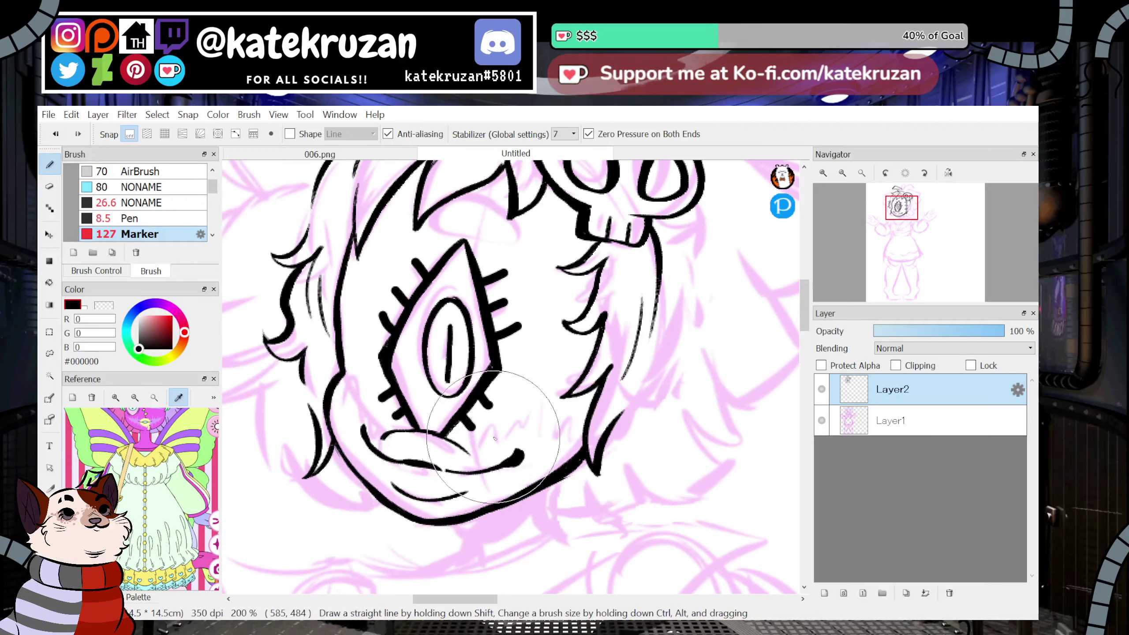
pyautogui.click(844, 174)
pyautogui.click(842, 172)
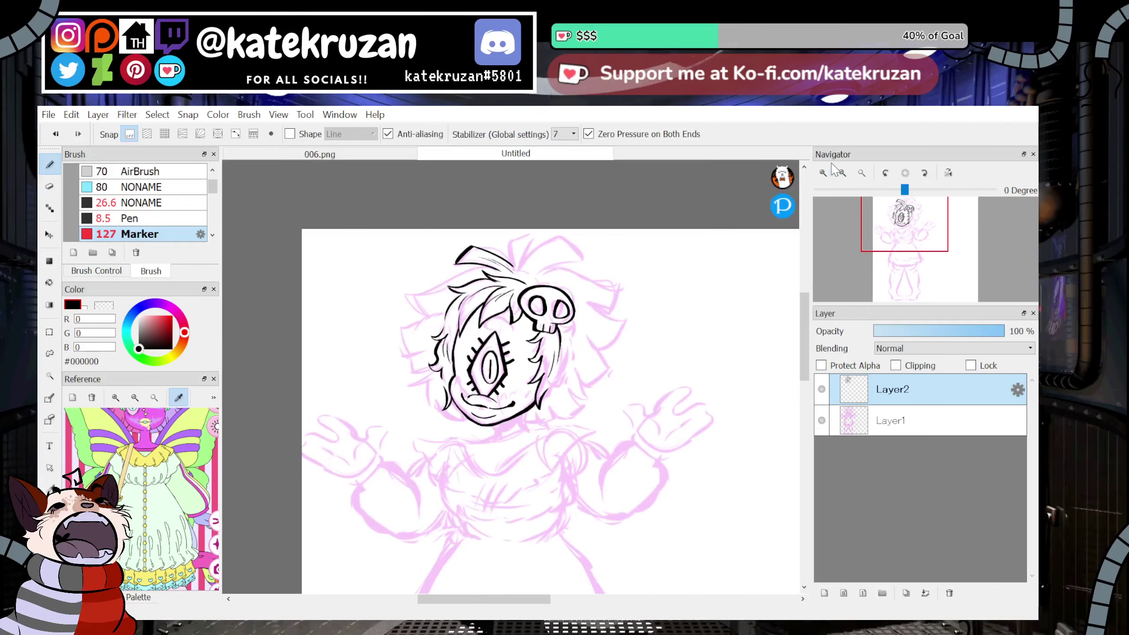
pyautogui.click(823, 173)
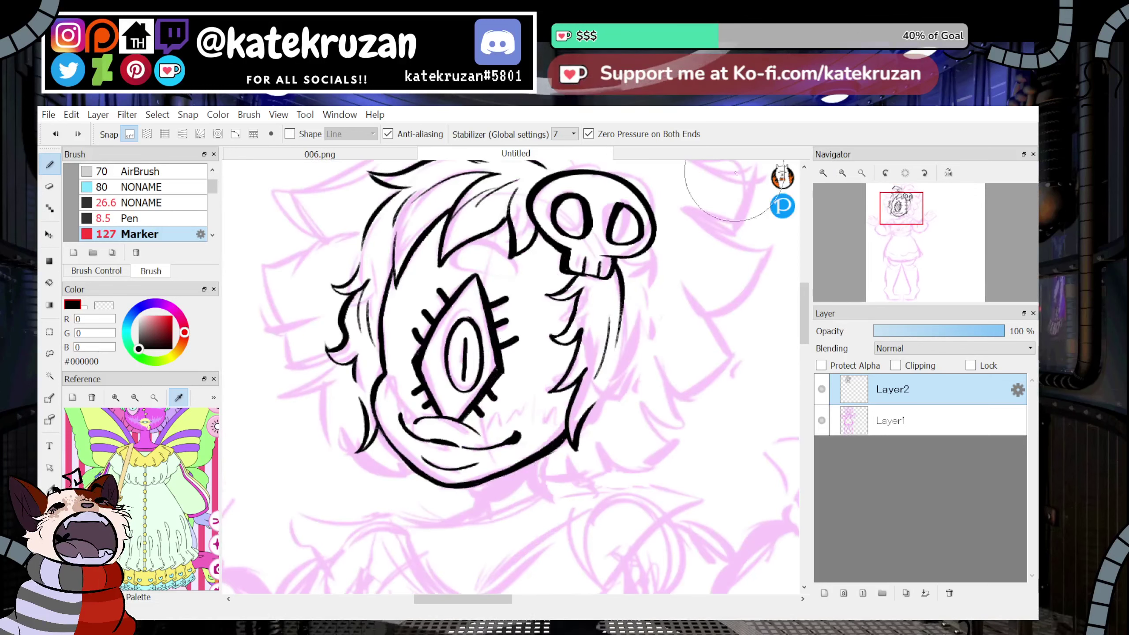
pyautogui.moveTo(502, 254)
pyautogui.mouseDown()
pyautogui.moveTo(452, 268)
pyautogui.moveTo(511, 268)
pyautogui.mouseUp()
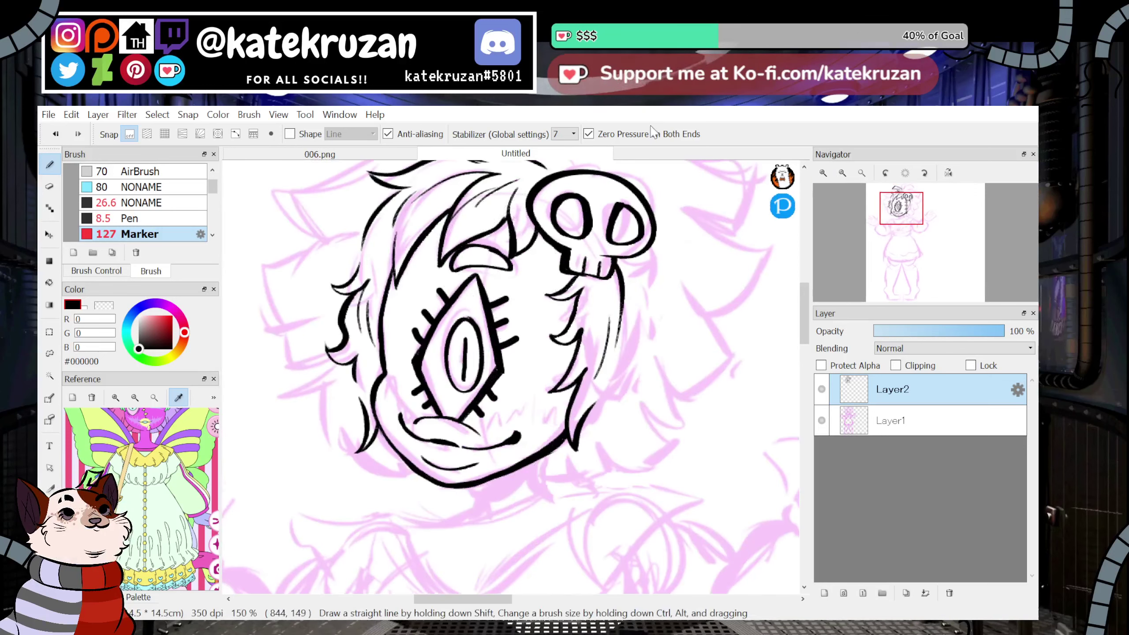
pyautogui.hotkey('ctrl', 'z')
pyautogui.scroll(3, 782, 311)
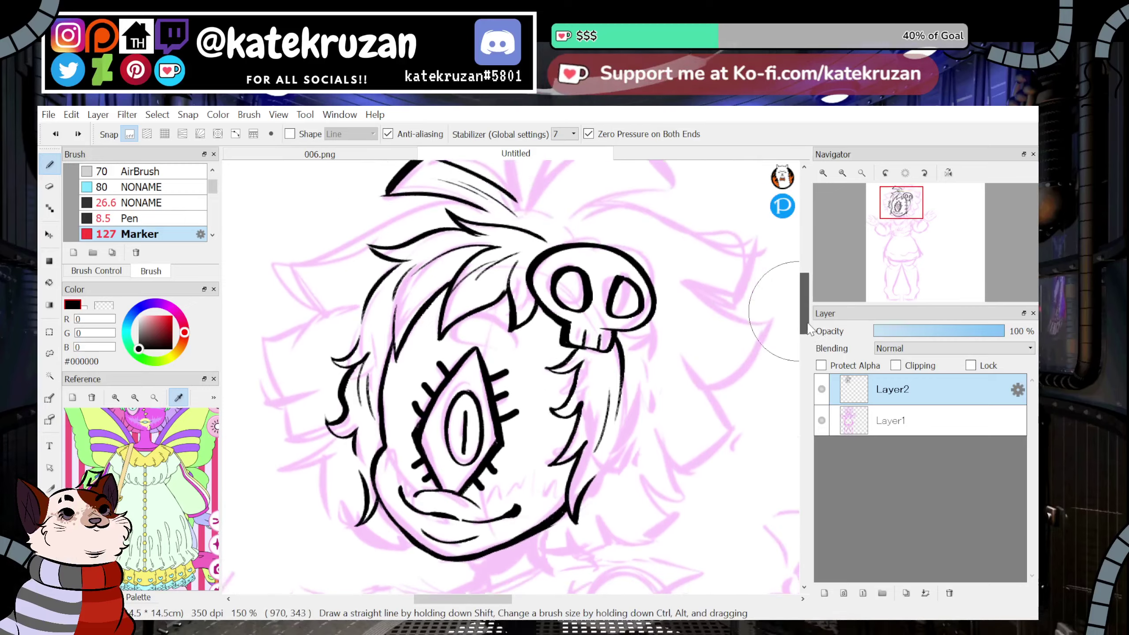
pyautogui.moveTo(461, 341); pyautogui.dragTo(534, 334)
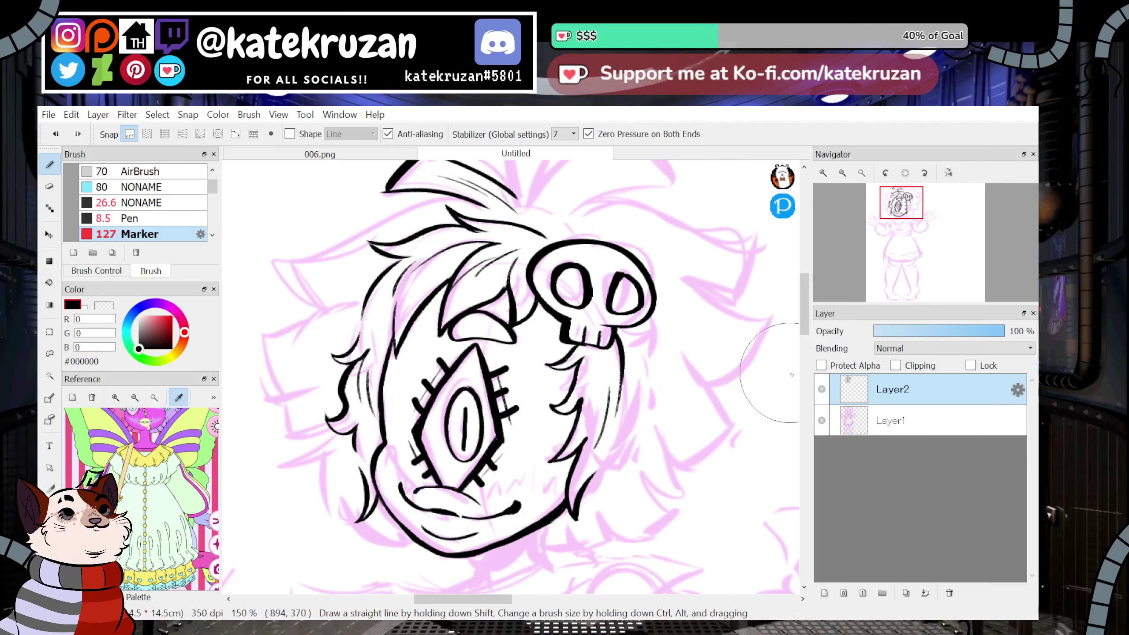
# Ink both sides of the neck below the jaw and fill the shadow under the chin with black.
pyautogui.moveTo(907, 198); pyautogui.dragTo(904, 216)
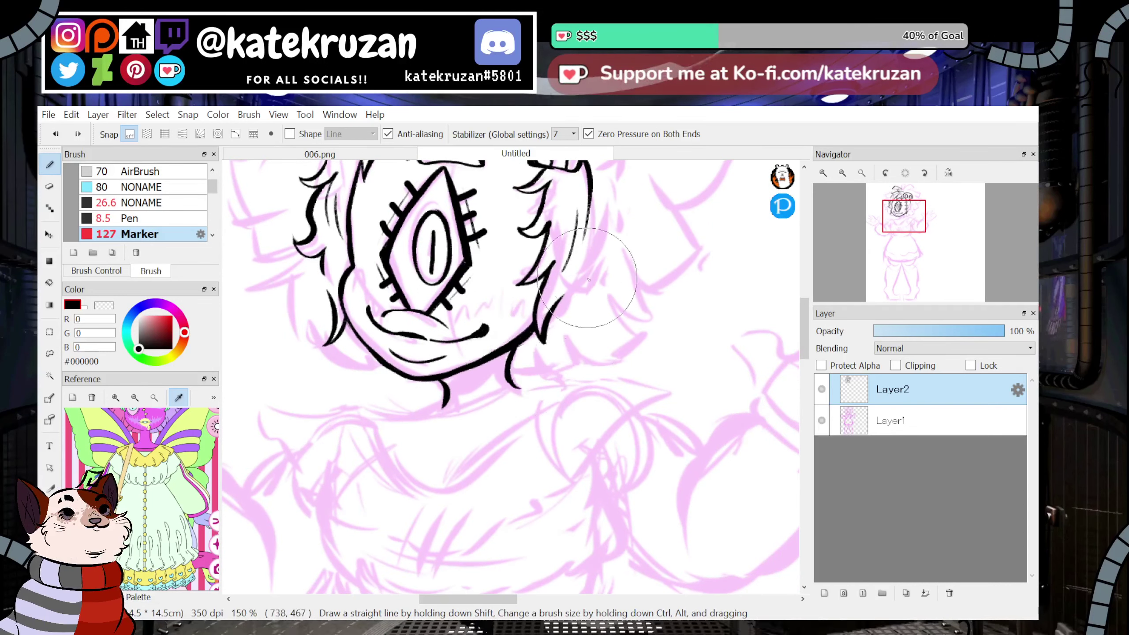
pyautogui.moveTo(445, 385); pyautogui.dragTo(536, 333)
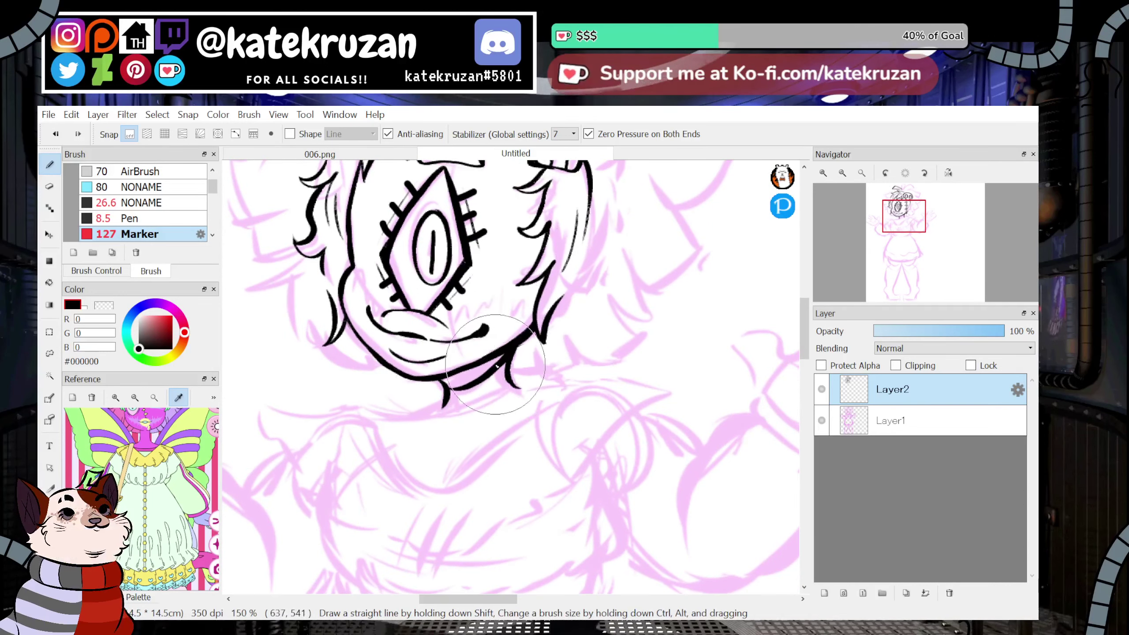
pyautogui.moveTo(452, 382); pyautogui.dragTo(547, 342)
# Ink the rounded side contour of the chest over the torso sketch, redrawing the stroke until the curve fits.
pyautogui.moveTo(905, 227); pyautogui.dragTo(906, 239)
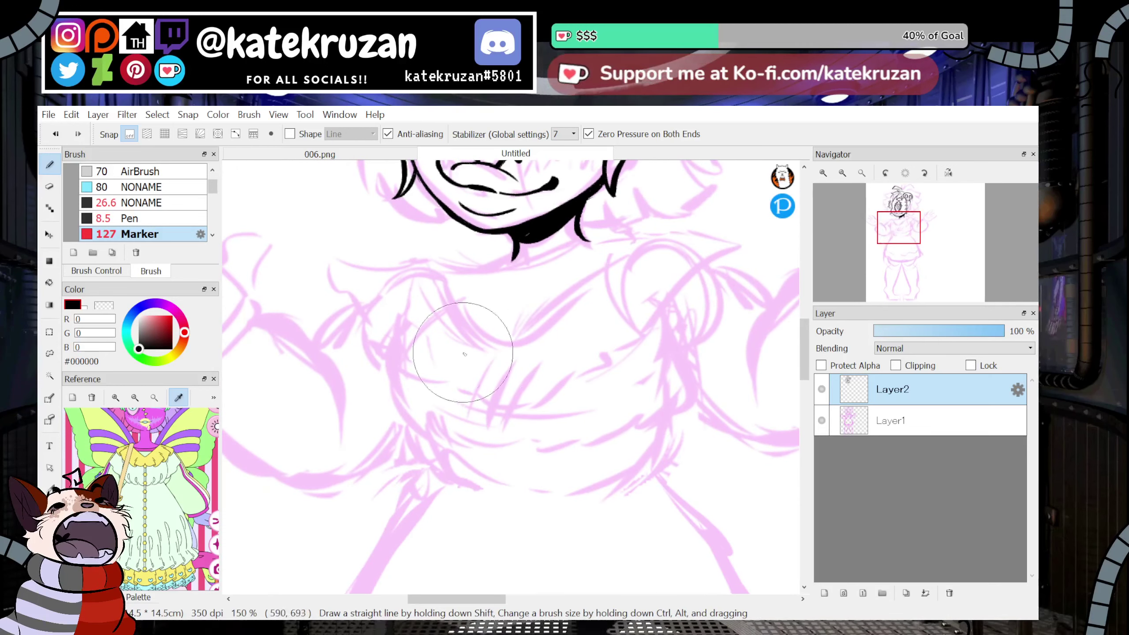
pyautogui.moveTo(432, 313); pyautogui.dragTo(387, 414)
pyautogui.hotkey('ctrl', 'z')
pyautogui.moveTo(436, 315)
pyautogui.mouseDown()
pyautogui.moveTo(395, 391)
pyautogui.moveTo(492, 449)
pyautogui.mouseUp()
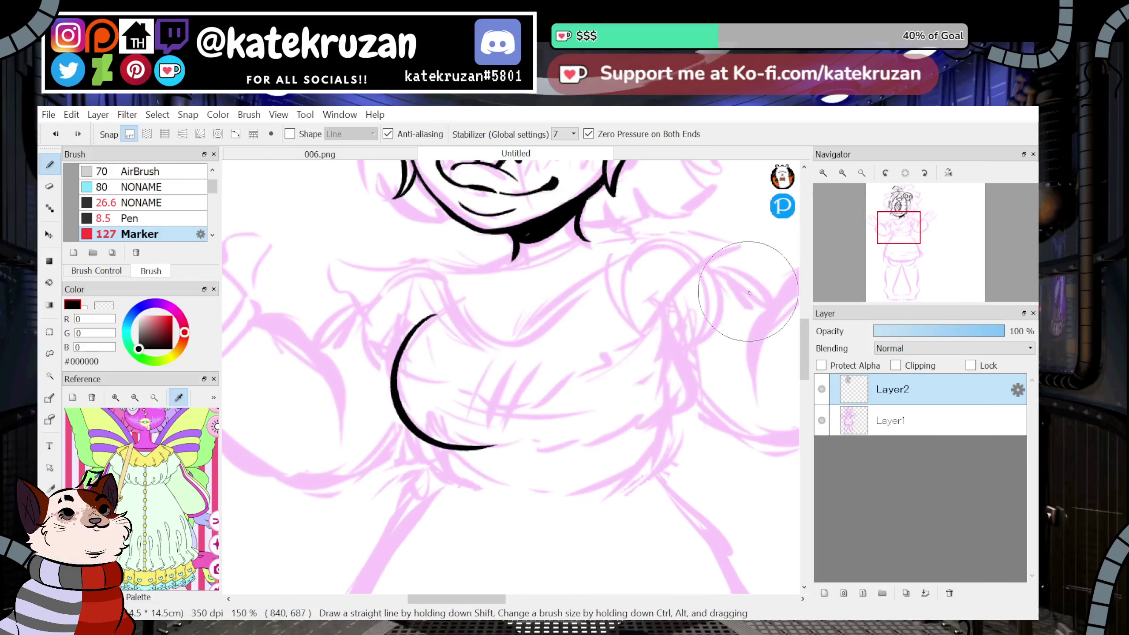
pyautogui.hotkey('ctrl', 'z')
pyautogui.moveTo(436, 315)
pyautogui.mouseDown()
pyautogui.moveTo(409, 436)
pyautogui.moveTo(433, 455)
pyautogui.mouseUp()
pyautogui.moveTo(401, 414); pyautogui.dragTo(484, 462)
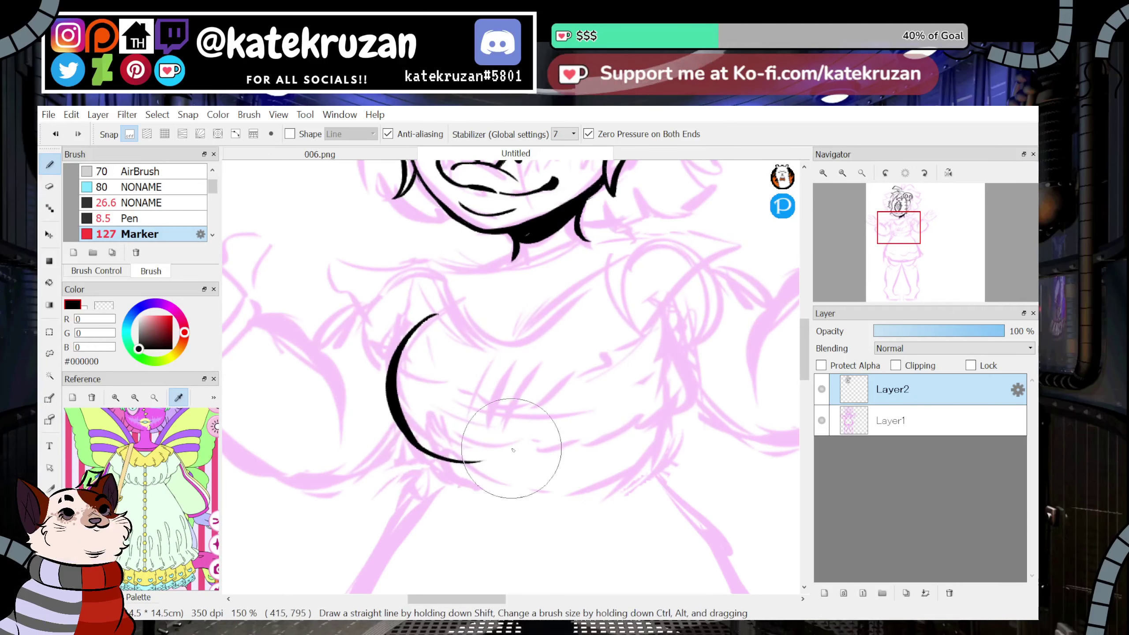
pyautogui.hotkey('ctrl', 'z')
pyautogui.hotkey('ctrl', 'z')
pyautogui.moveTo(450, 307)
pyautogui.mouseDown()
pyautogui.moveTo(462, 449)
pyautogui.moveTo(472, 447)
pyautogui.mouseUp()
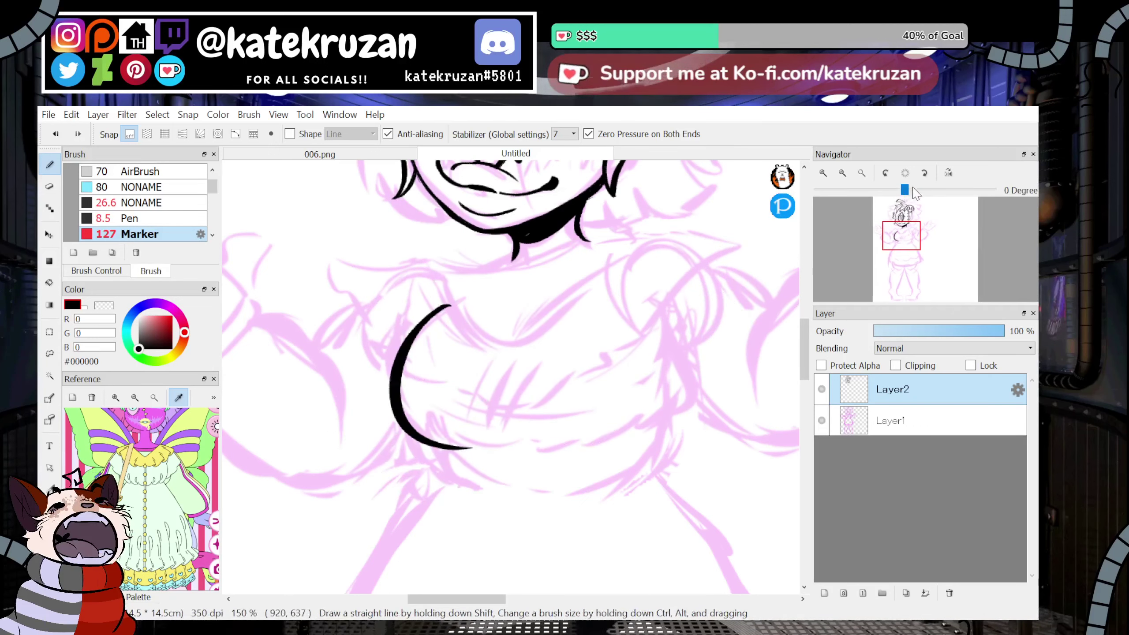
# Ink the opposite rounded side contour of the chest in the mirrored view, redrawing the stroke to match the first side.
pyautogui.click(949, 173)
pyautogui.moveTo(398, 304); pyautogui.dragTo(416, 449)
pyautogui.hotkey('ctrl', 'z')
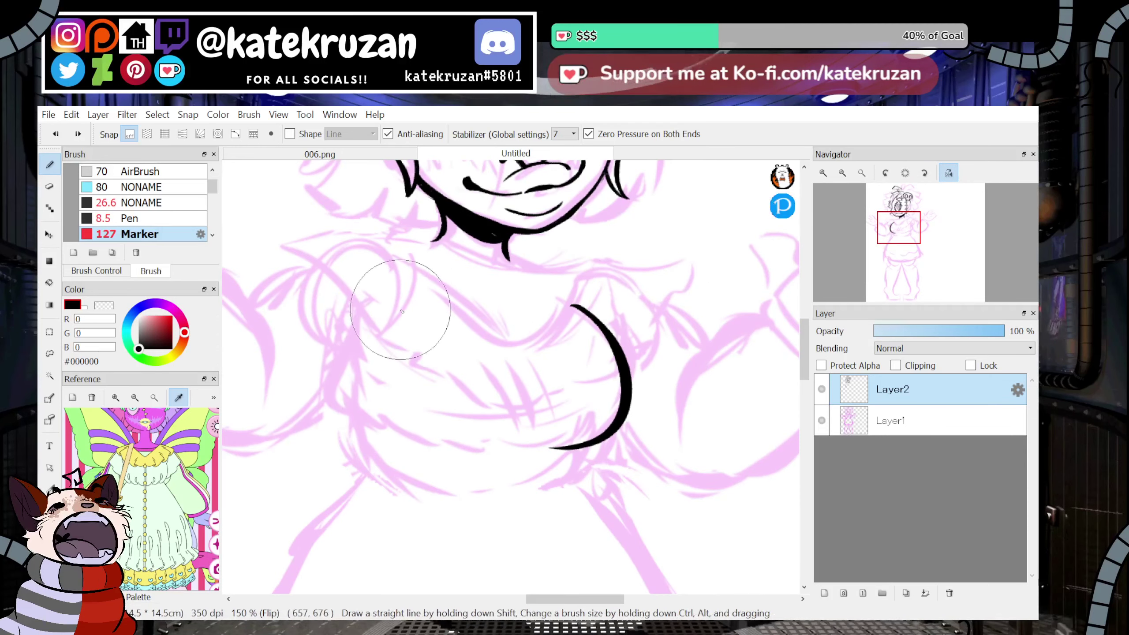
pyautogui.moveTo(402, 292); pyautogui.dragTo(453, 443)
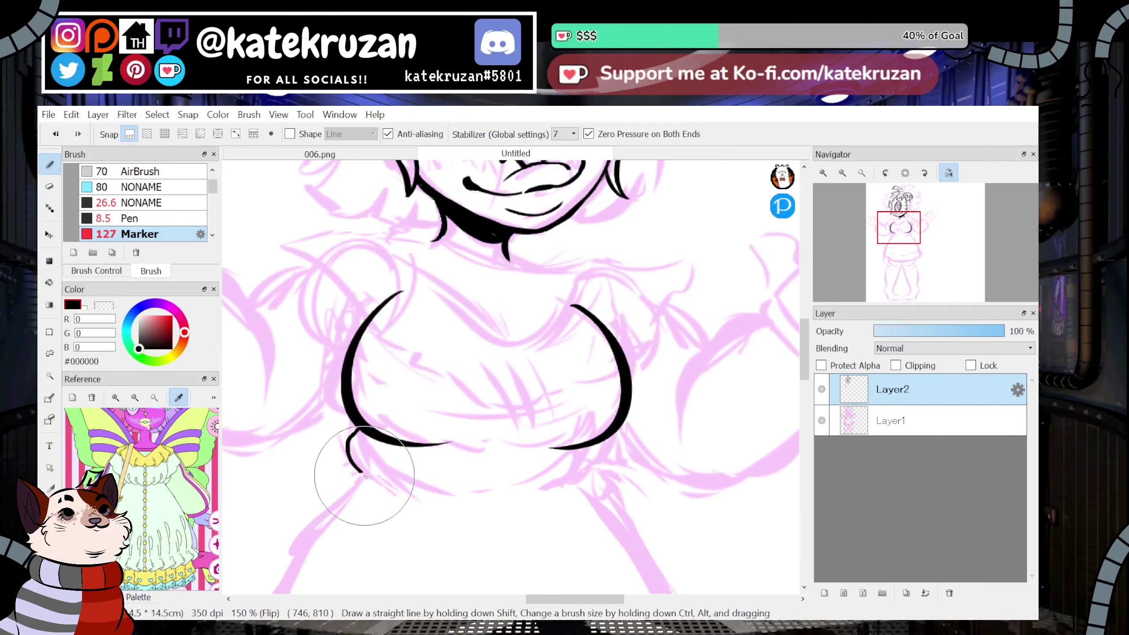
# Ink a ruffled trim below the chest from one side to the other and try inner fold lines on it.
pyautogui.moveTo(358, 430)
pyautogui.mouseDown()
pyautogui.moveTo(347, 454)
pyautogui.moveTo(371, 483)
pyautogui.moveTo(460, 507)
pyautogui.mouseUp()
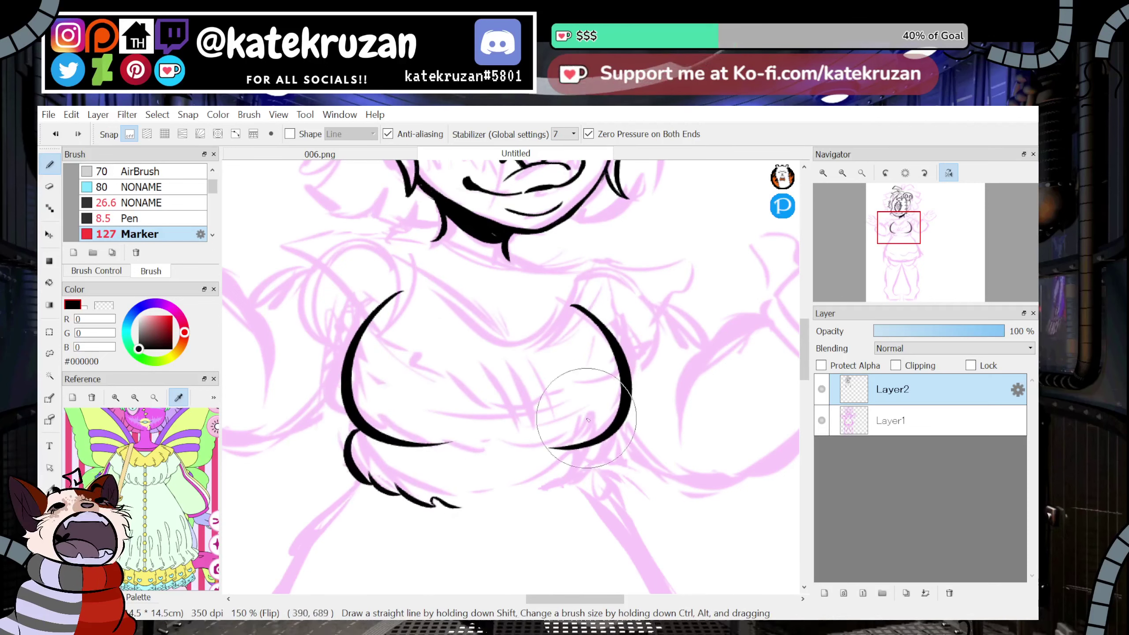
pyautogui.moveTo(598, 443)
pyautogui.mouseDown()
pyautogui.moveTo(576, 486)
pyautogui.moveTo(588, 481)
pyautogui.moveTo(528, 501)
pyautogui.mouseUp()
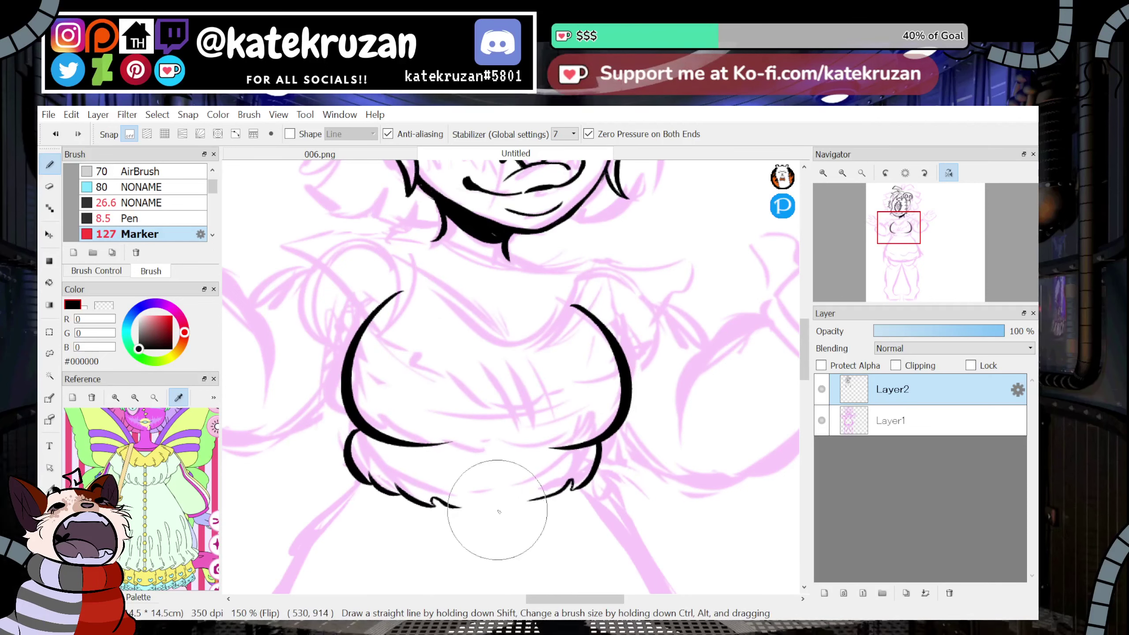
pyautogui.moveTo(458, 489)
pyautogui.mouseDown()
pyautogui.moveTo(484, 511)
pyautogui.moveTo(533, 493)
pyautogui.mouseUp()
pyautogui.click(948, 173)
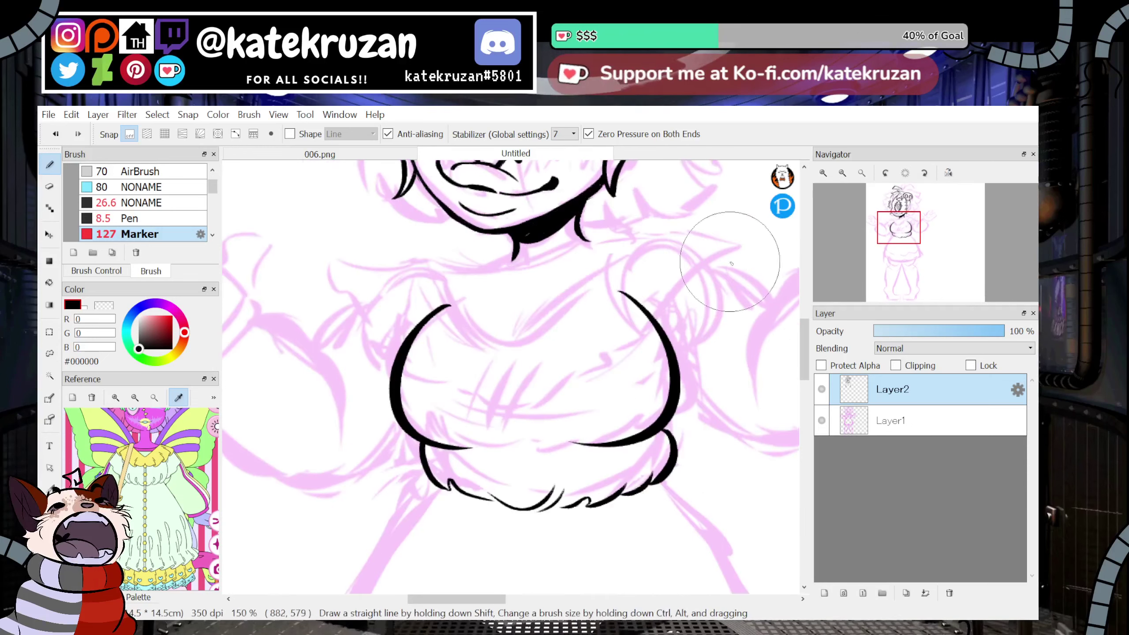
pyautogui.moveTo(491, 486); pyautogui.dragTo(579, 466)
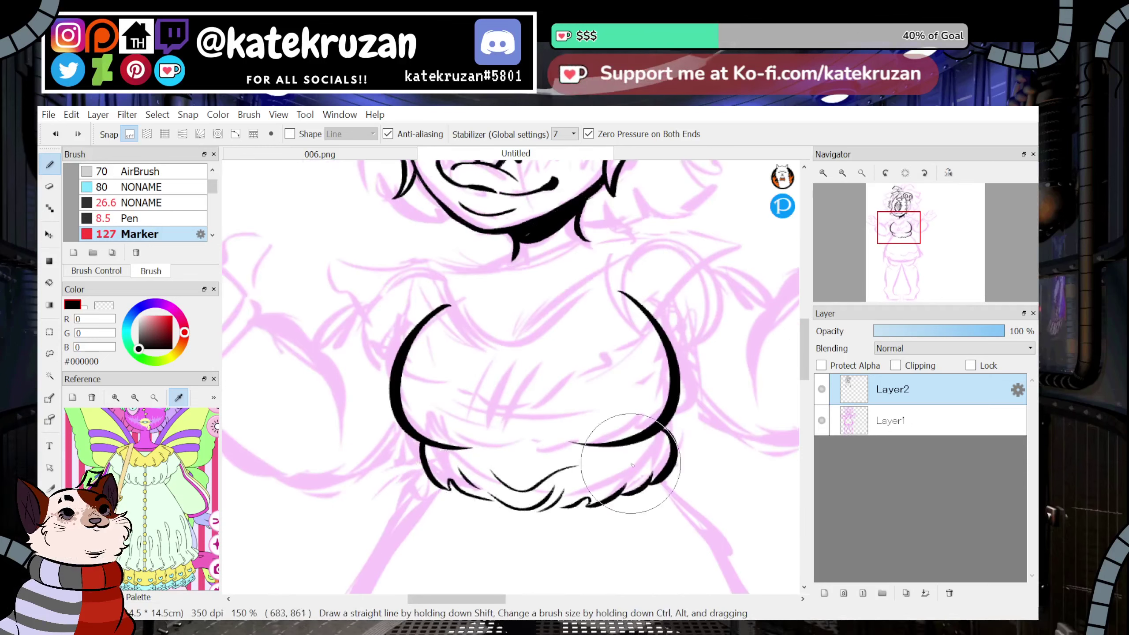
pyautogui.hotkey('ctrl', 'z')
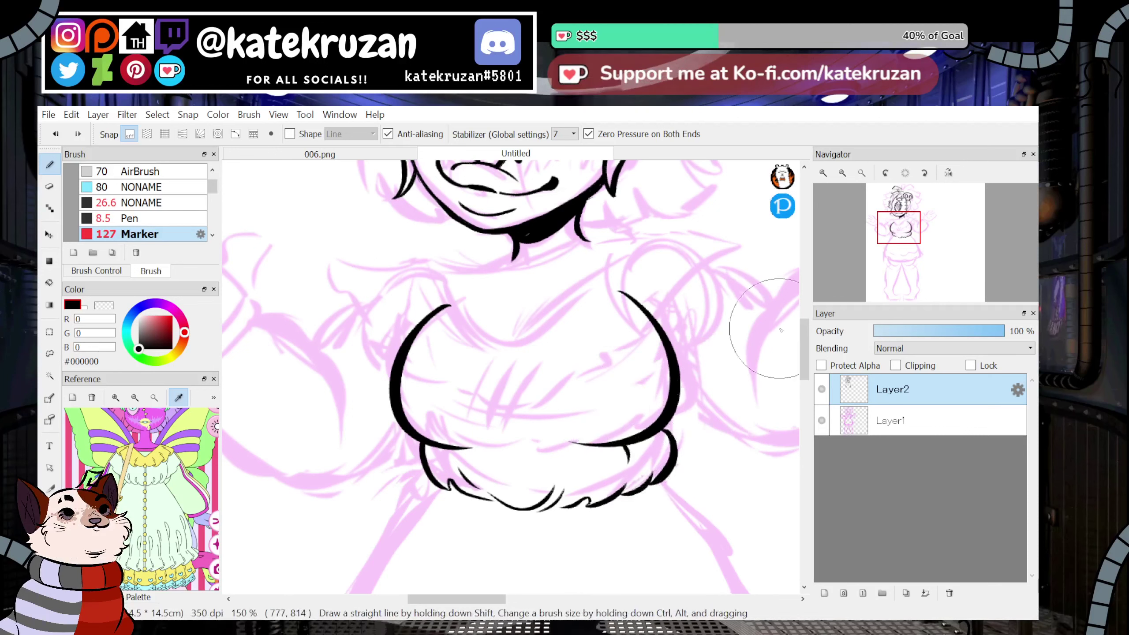
# Check the ruffled trim against the whole figure and undo it, keeping only the two chest contours.
pyautogui.click(842, 173)
pyautogui.click(842, 173)
pyautogui.click(823, 173)
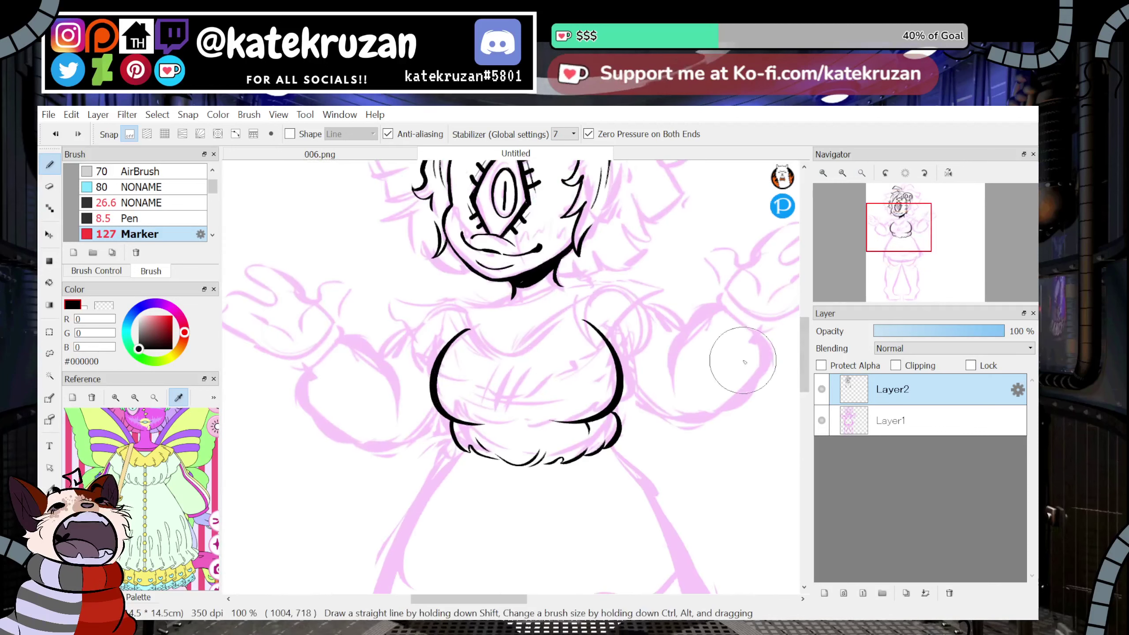
pyautogui.click(842, 172)
pyautogui.click(842, 173)
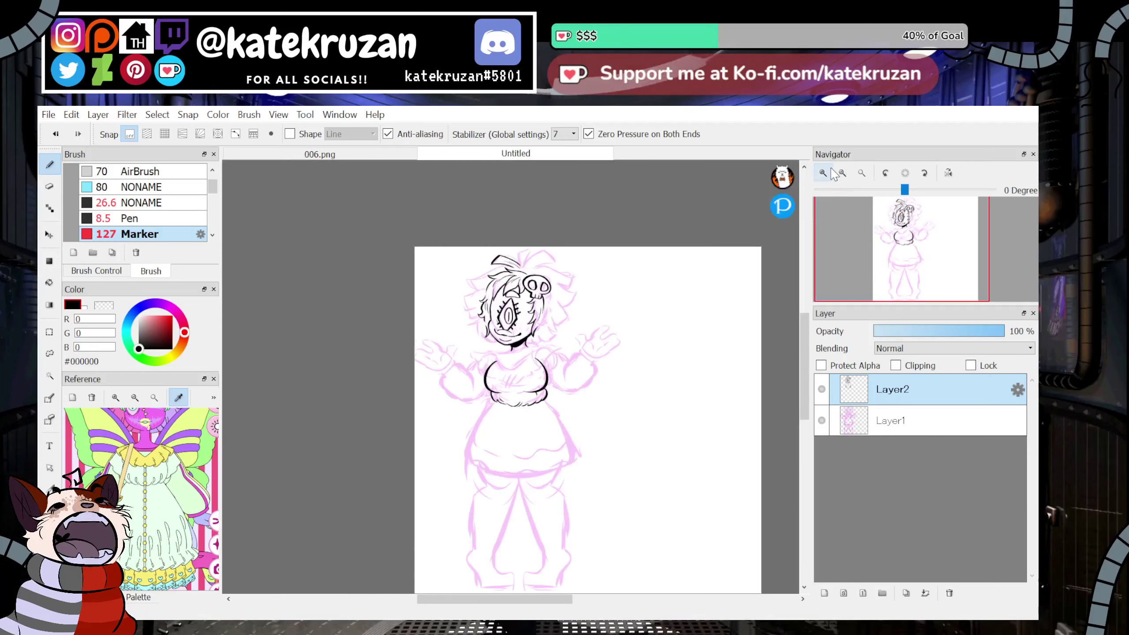
pyautogui.click(829, 172)
pyautogui.click(830, 172)
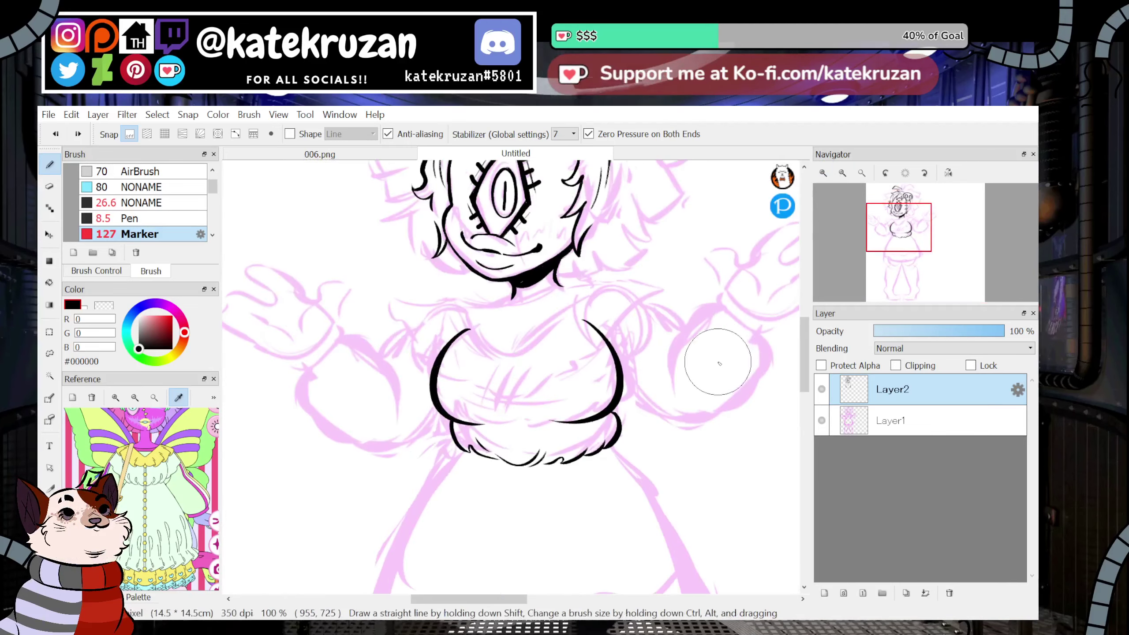
pyautogui.hotkey('ctrl', 'z')
pyautogui.hotkey('ctrl', 'z')
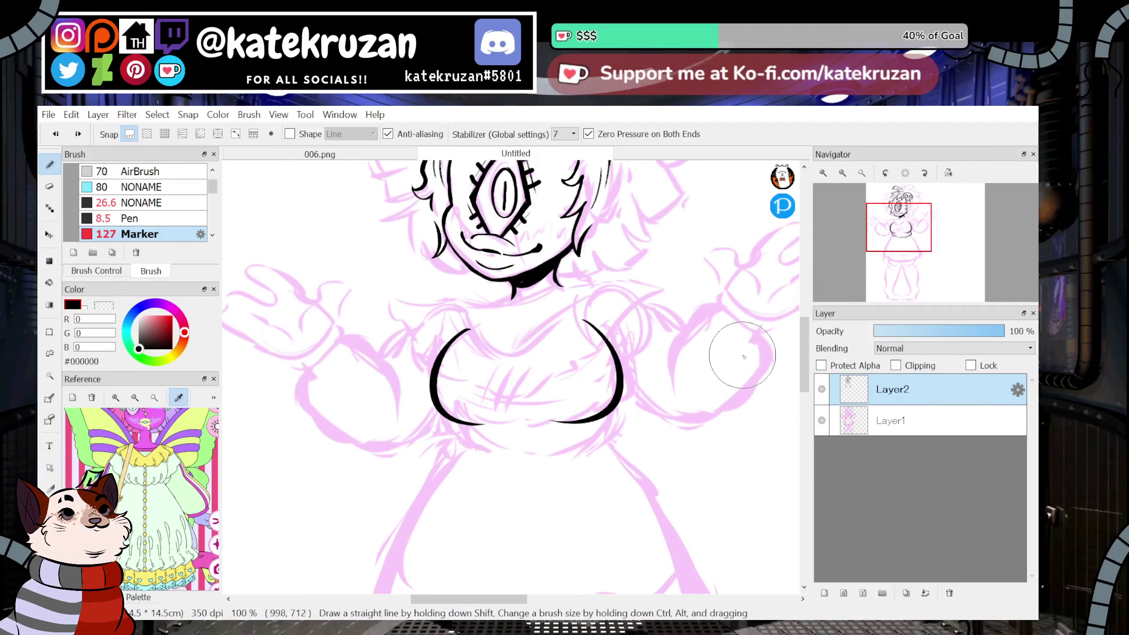
# Try a jagged ruffle running from the upper arm down beside the chest, judge it on the whole figure and undo it.
pyautogui.click(824, 172)
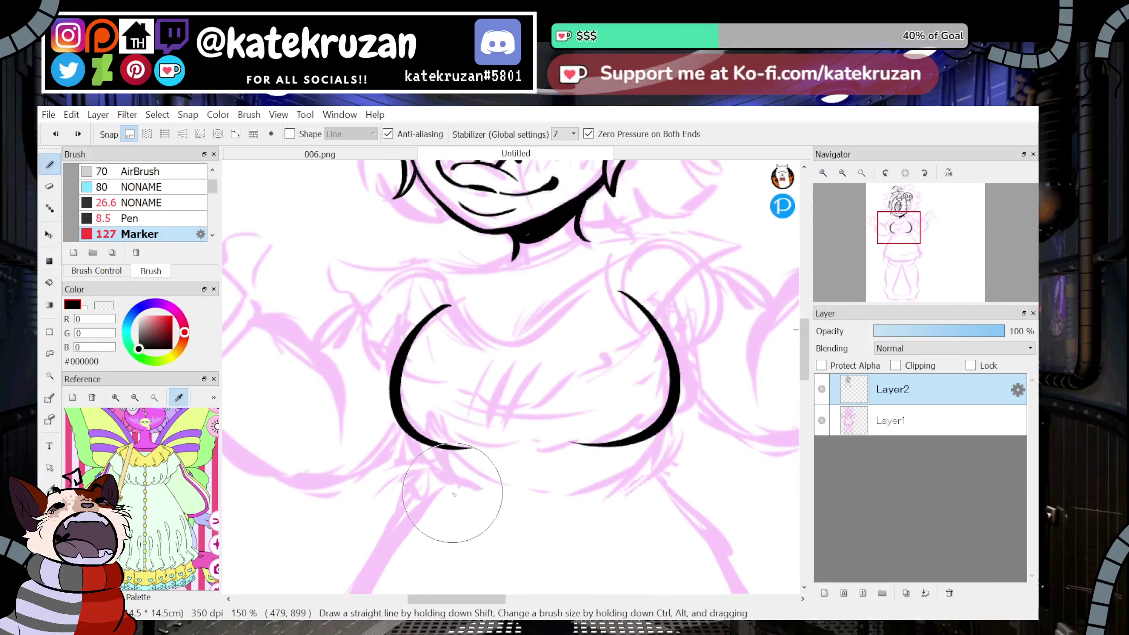
pyautogui.moveTo(353, 313)
pyautogui.mouseDown()
pyautogui.moveTo(342, 391)
pyautogui.moveTo(391, 444)
pyautogui.moveTo(481, 476)
pyautogui.mouseUp()
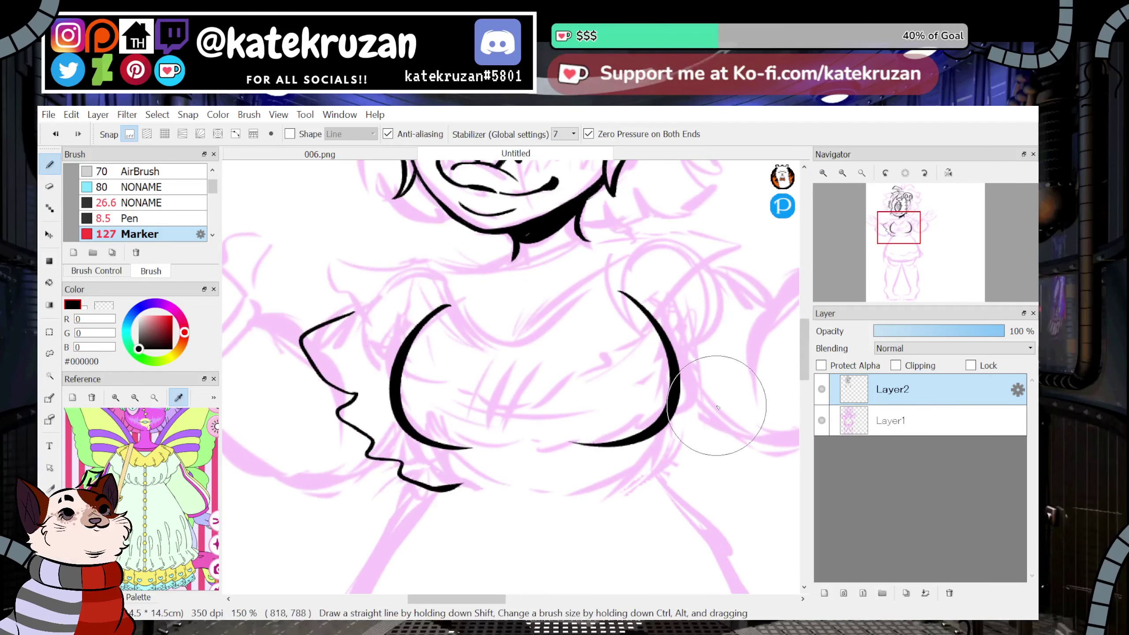
pyautogui.click(842, 172)
pyautogui.click(841, 173)
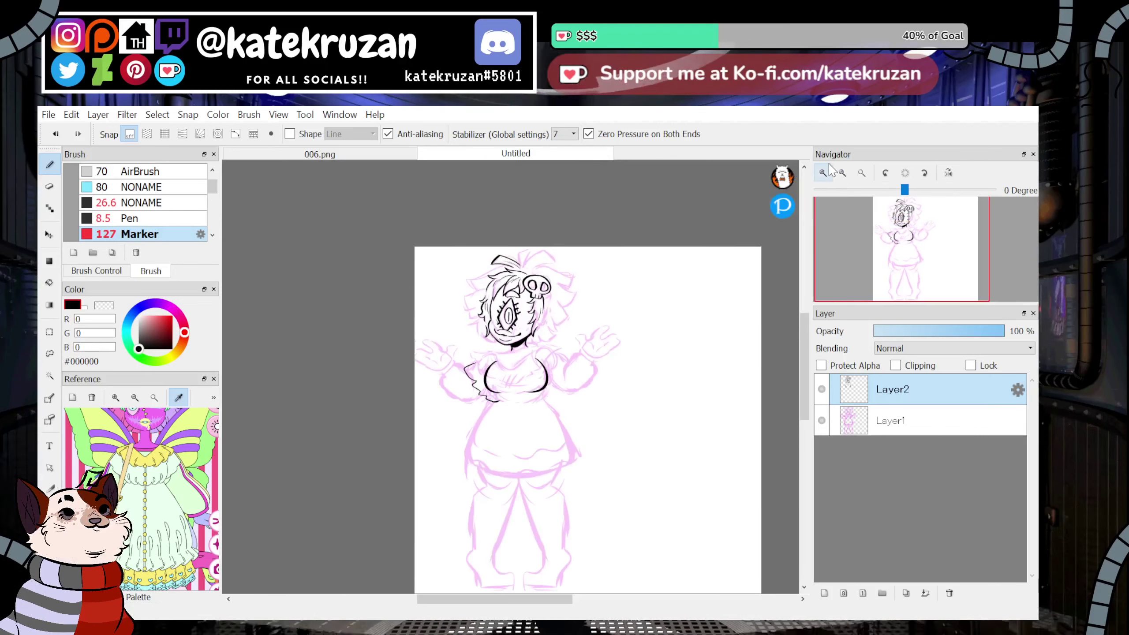
pyautogui.hotkey('ctrl', 'z')
pyautogui.click(822, 173)
pyautogui.click(822, 173)
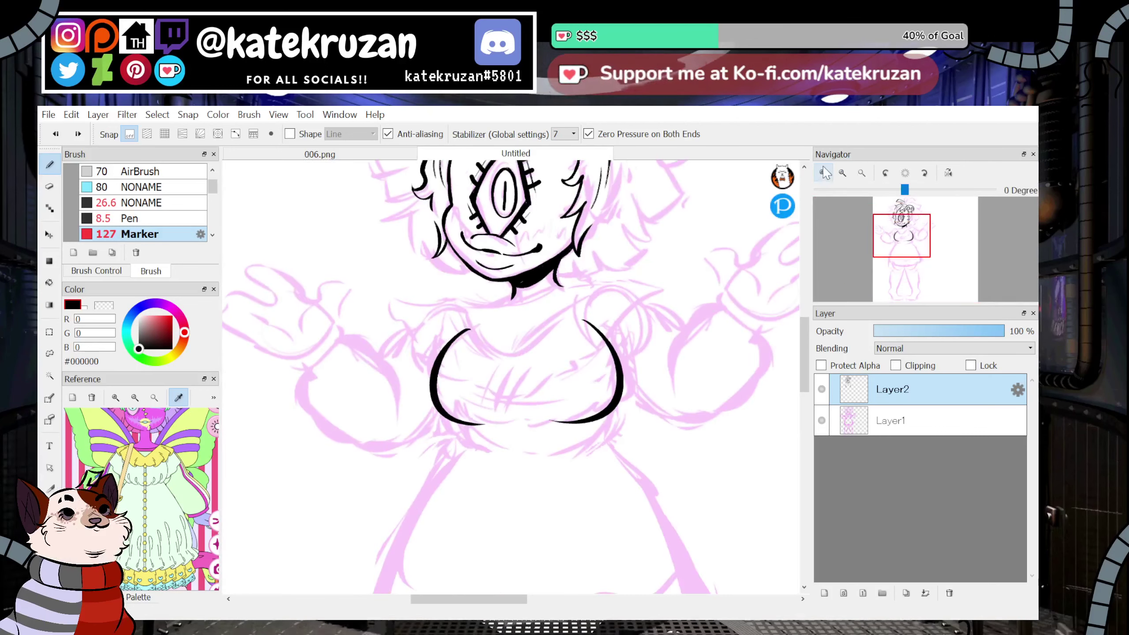
# Ink a smoother wavy ruffle down beside the chest and add scalloped folds along its underside, cleaning up the joins.
pyautogui.click(823, 173)
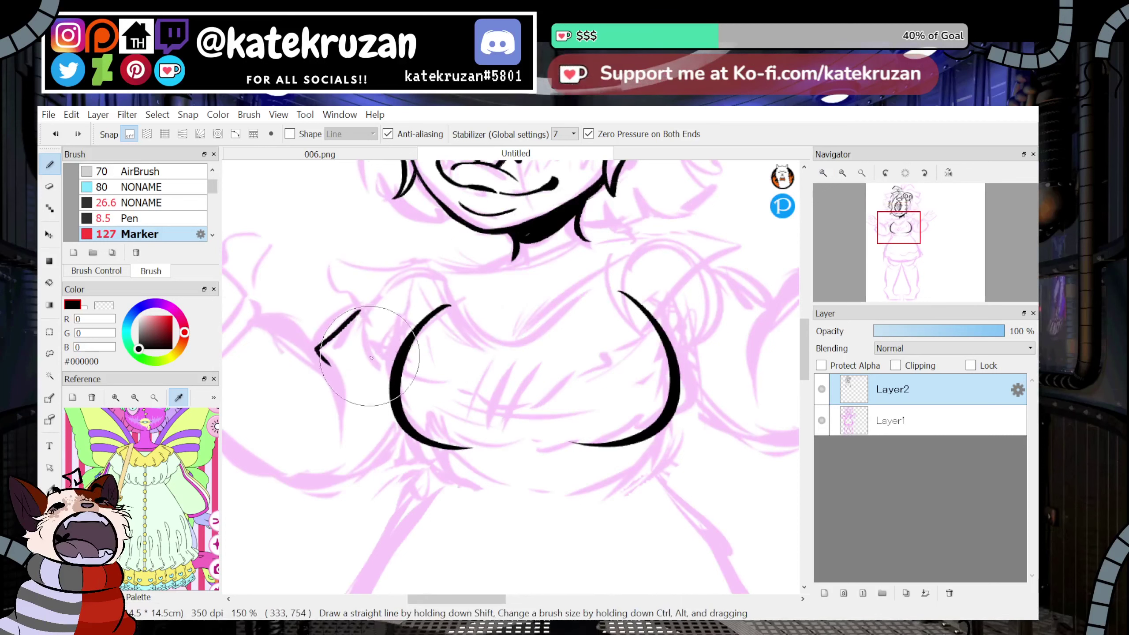
pyautogui.moveTo(359, 314)
pyautogui.mouseDown()
pyautogui.moveTo(328, 357)
pyautogui.moveTo(356, 406)
pyautogui.moveTo(408, 481)
pyautogui.moveTo(480, 499)
pyautogui.mouseUp()
pyautogui.hotkey('ctrl', 'z')
pyautogui.moveTo(441, 466)
pyautogui.mouseDown()
pyautogui.moveTo(447, 459)
pyautogui.moveTo(480, 507)
pyautogui.moveTo(515, 517)
pyautogui.mouseUp()
pyautogui.hotkey('ctrl', 'z')
pyautogui.moveTo(474, 472)
pyautogui.mouseDown()
pyautogui.moveTo(527, 511)
pyautogui.moveTo(518, 513)
pyautogui.mouseUp()
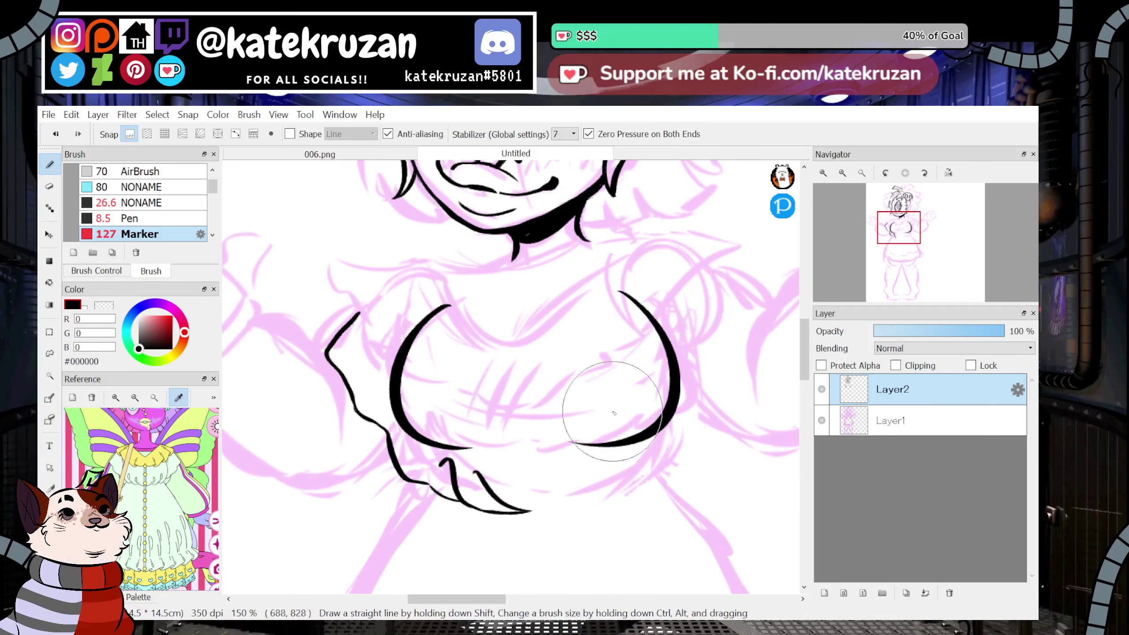
pyautogui.moveTo(643, 453)
pyautogui.mouseDown()
pyautogui.moveTo(589, 495)
pyautogui.moveTo(533, 513)
pyautogui.moveTo(575, 493)
pyautogui.moveTo(556, 515)
pyautogui.mouseUp()
pyautogui.press('z')
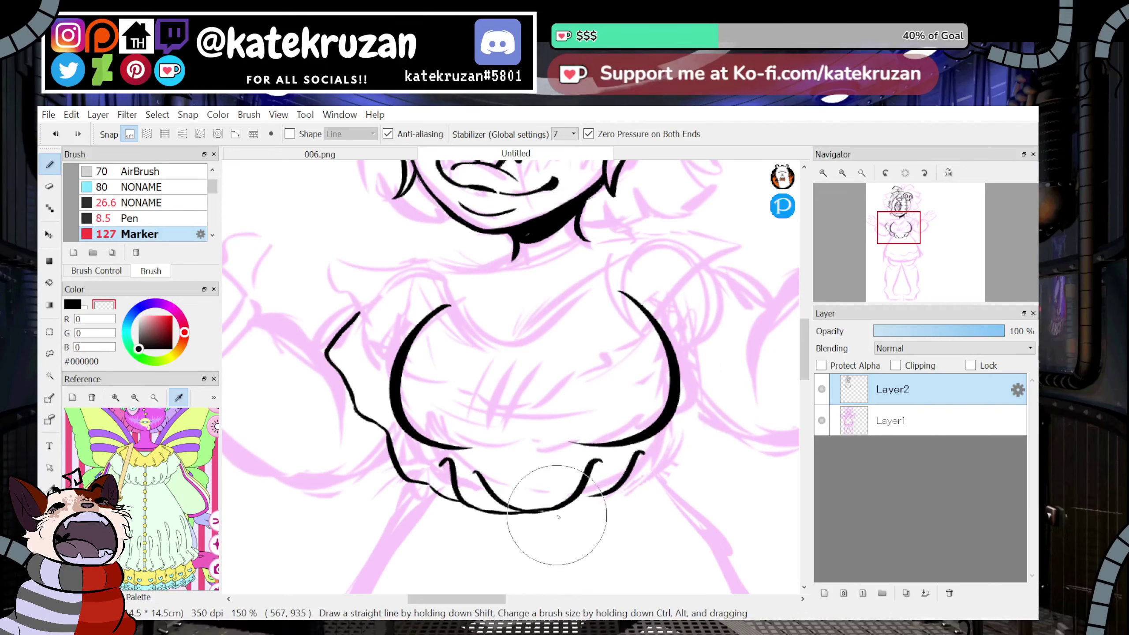
pyautogui.press('z')
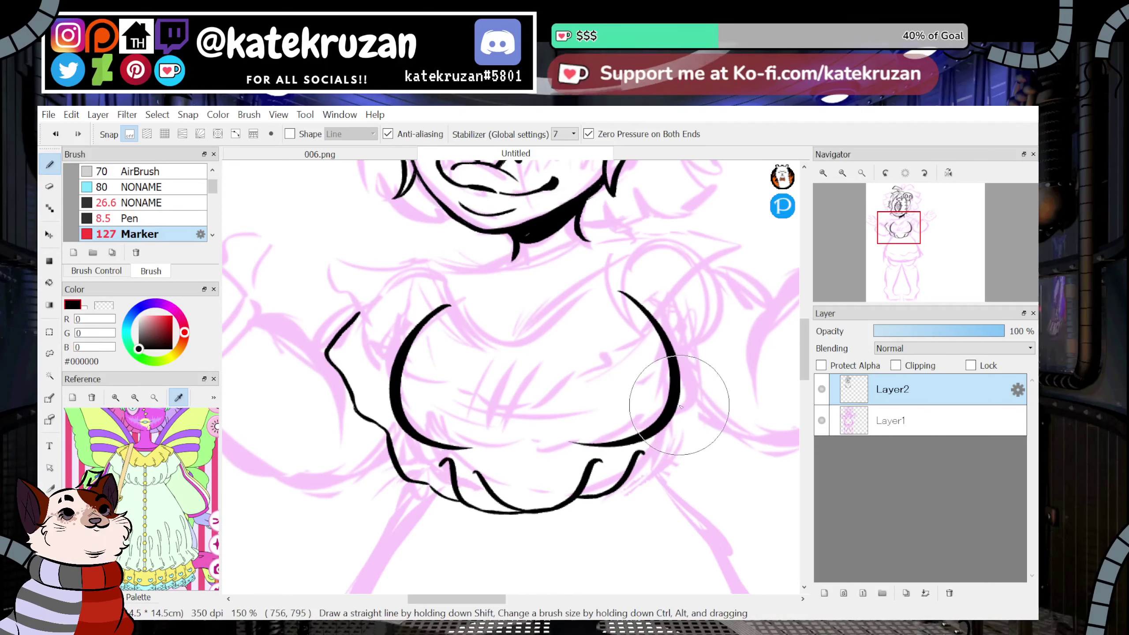
# Review the ruffle on the whole figure, then remove it together with both chest contours from the line art.
pyautogui.click(843, 172)
pyautogui.click(843, 172)
pyautogui.click(842, 172)
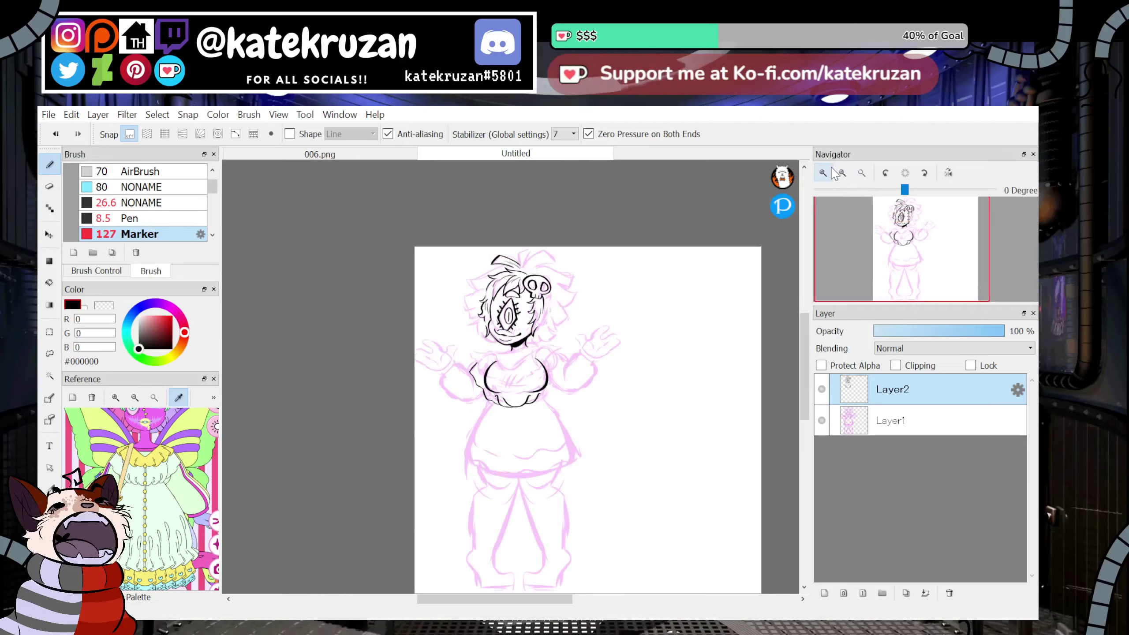
pyautogui.click(828, 171)
pyautogui.click(827, 171)
pyautogui.press('z')
pyautogui.moveTo(454, 351)
pyautogui.mouseDown()
pyautogui.moveTo(518, 438)
pyautogui.moveTo(601, 384)
pyautogui.mouseUp()
pyautogui.click(823, 173)
pyautogui.click(823, 172)
pyautogui.press('z')
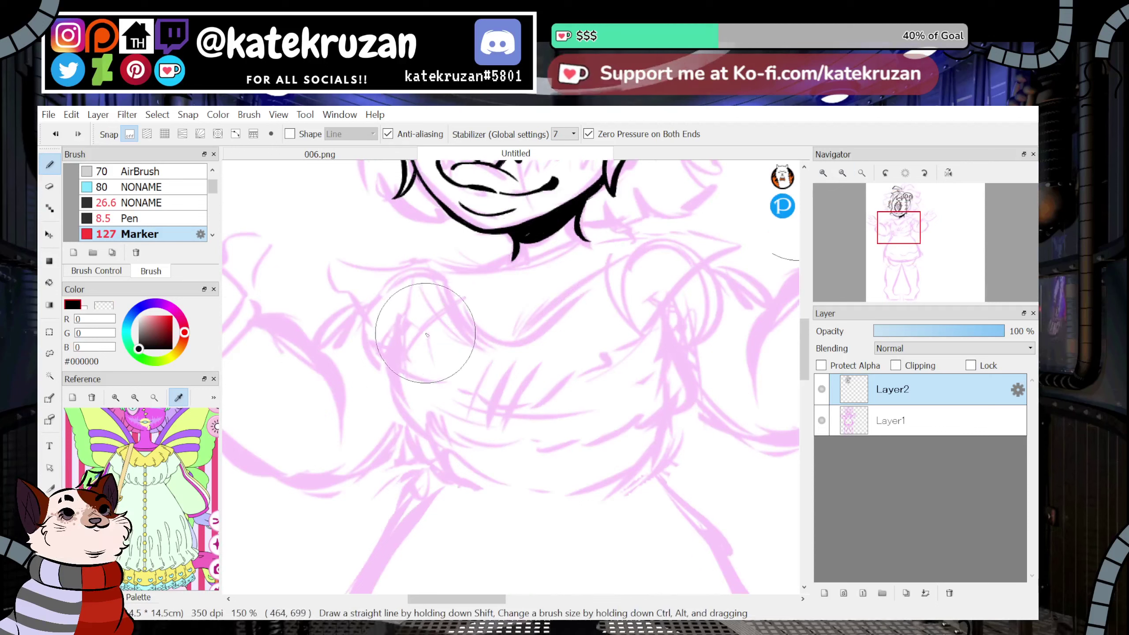
# Re-ink both rounded side contours of the chest, mirroring the canvas for the second side and redrawing strokes until they fit.
pyautogui.moveTo(438, 306); pyautogui.dragTo(466, 439)
pyautogui.hotkey('ctrl', 'z')
pyautogui.moveTo(457, 303)
pyautogui.mouseDown()
pyautogui.moveTo(412, 429)
pyautogui.moveTo(480, 444)
pyautogui.mouseUp()
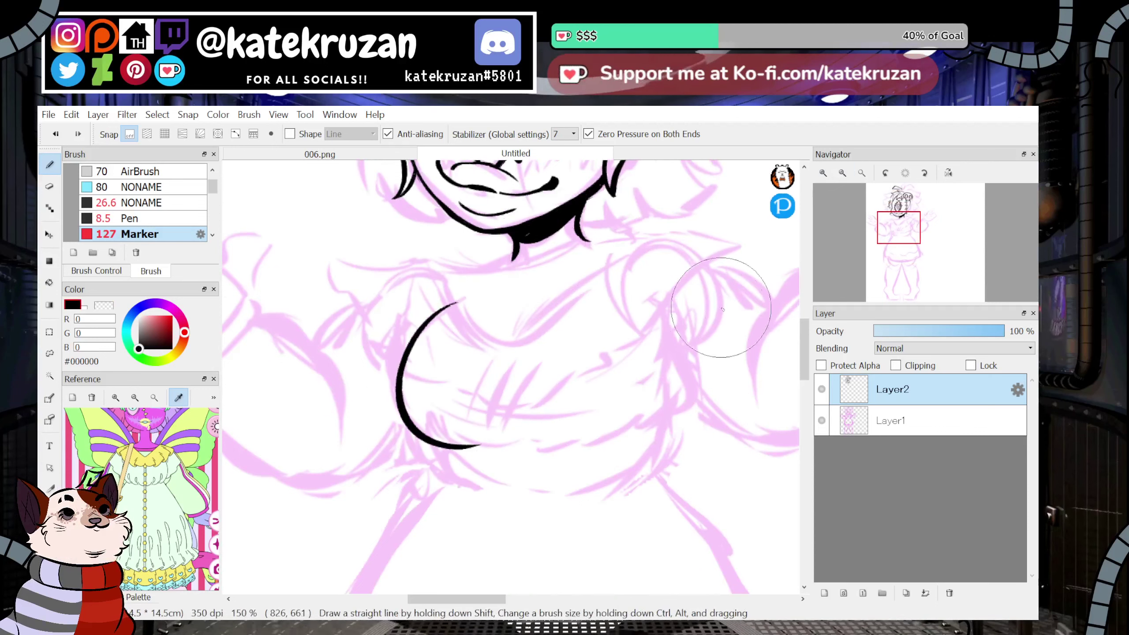
pyautogui.click(948, 172)
pyautogui.moveTo(403, 291); pyautogui.dragTo(402, 431)
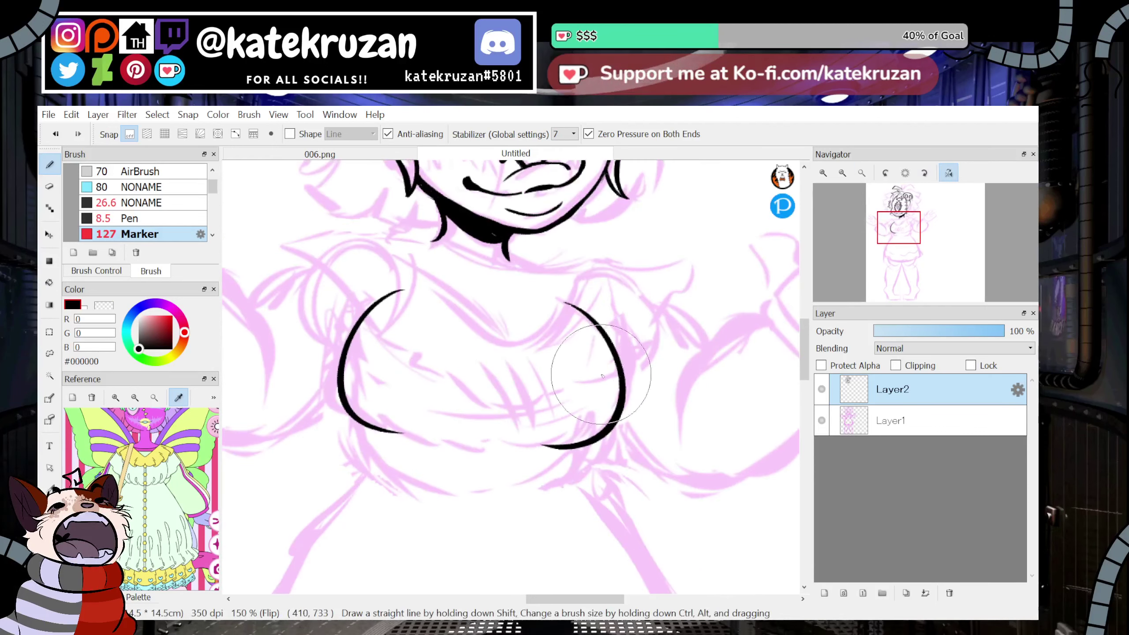
pyautogui.hotkey('ctrl', 'z')
pyautogui.moveTo(408, 289); pyautogui.dragTo(440, 445)
pyautogui.moveTo(939, 194)
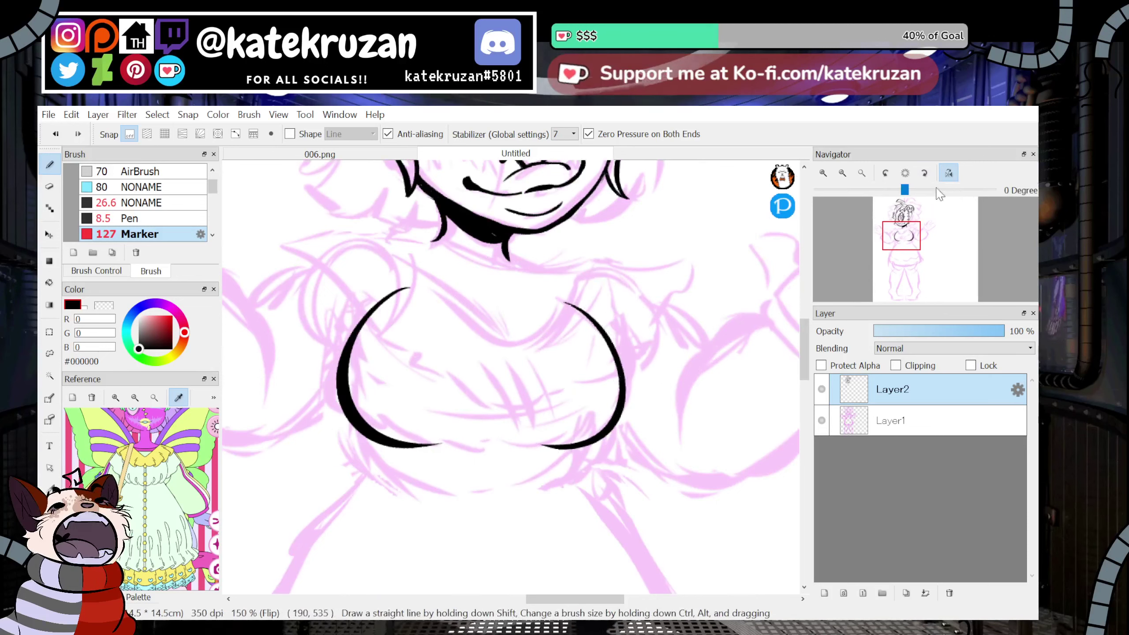
pyautogui.click(948, 172)
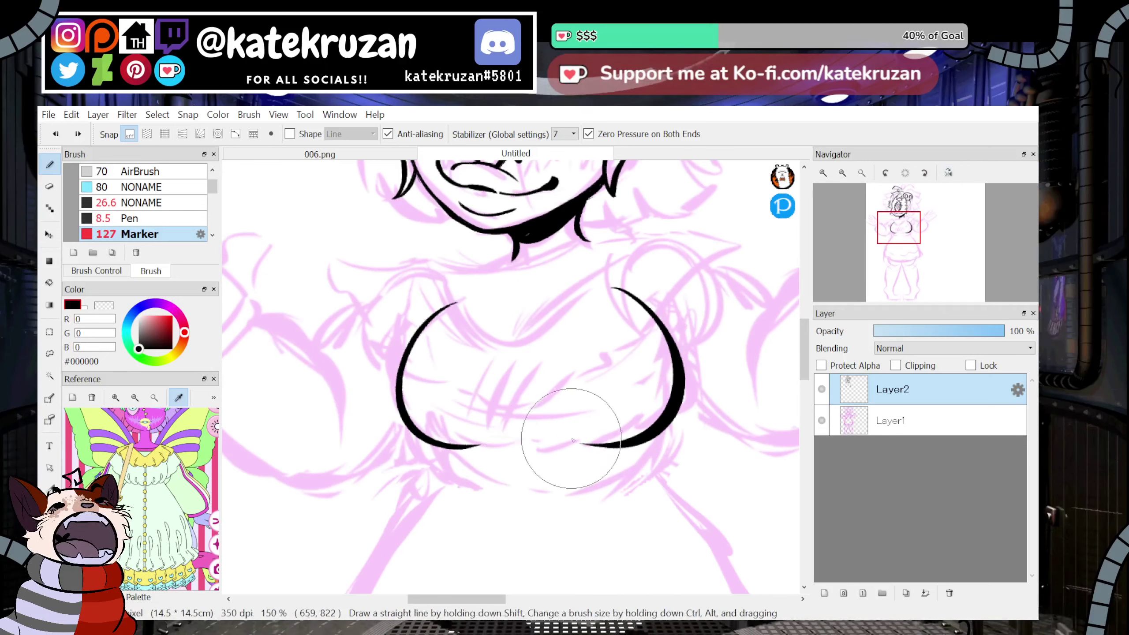
# Ink thin crease lines along the underside of the chest and short diagonal fold strokes at its centre.
pyautogui.moveTo(463, 429); pyautogui.dragTo(574, 444)
pyautogui.moveTo(550, 322); pyautogui.dragTo(506, 378)
pyautogui.hotkey('ctrl', 'z')
pyautogui.hotkey('ctrl', 'z')
pyautogui.moveTo(557, 323); pyautogui.dragTo(504, 383)
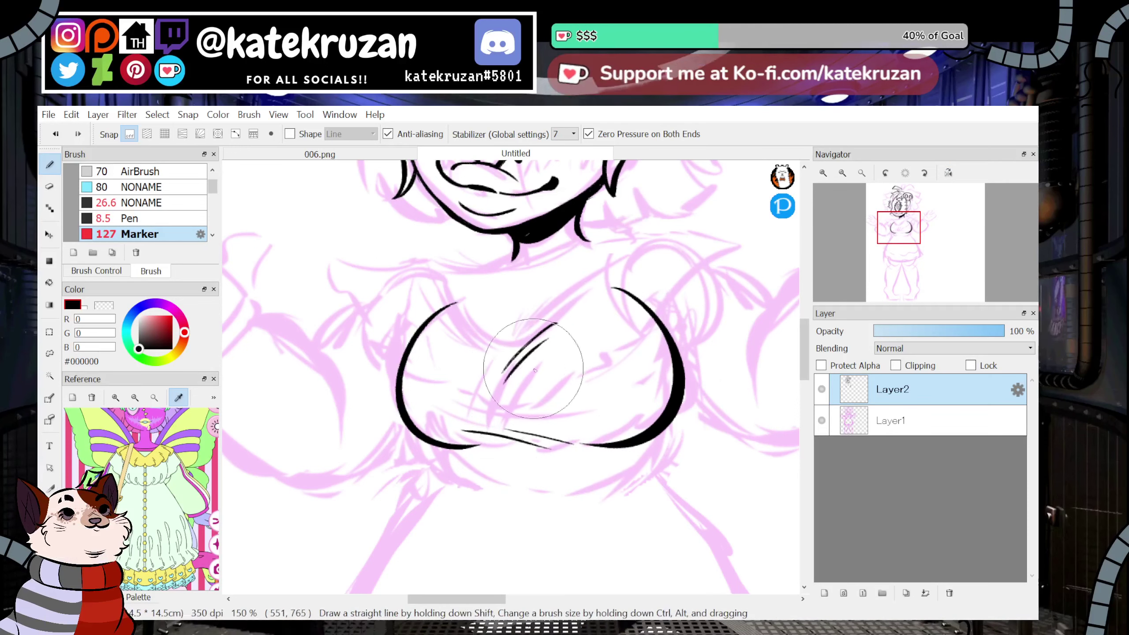
# Ink the shoulder line beside the shaded side of the neck, extend it to a collarbone stroke and check the whole figure.
pyautogui.scroll(4, 641, 300)
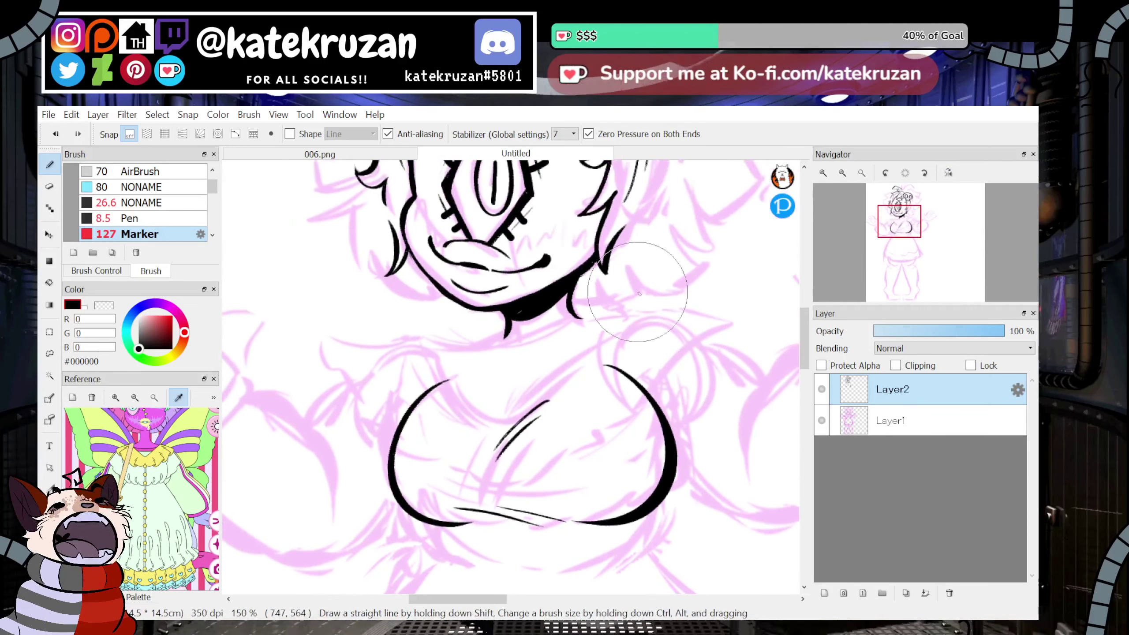
pyautogui.moveTo(580, 317)
pyautogui.mouseDown()
pyautogui.moveTo(664, 306)
pyautogui.moveTo(680, 314)
pyautogui.mouseUp()
pyautogui.hotkey('ctrl', 'z')
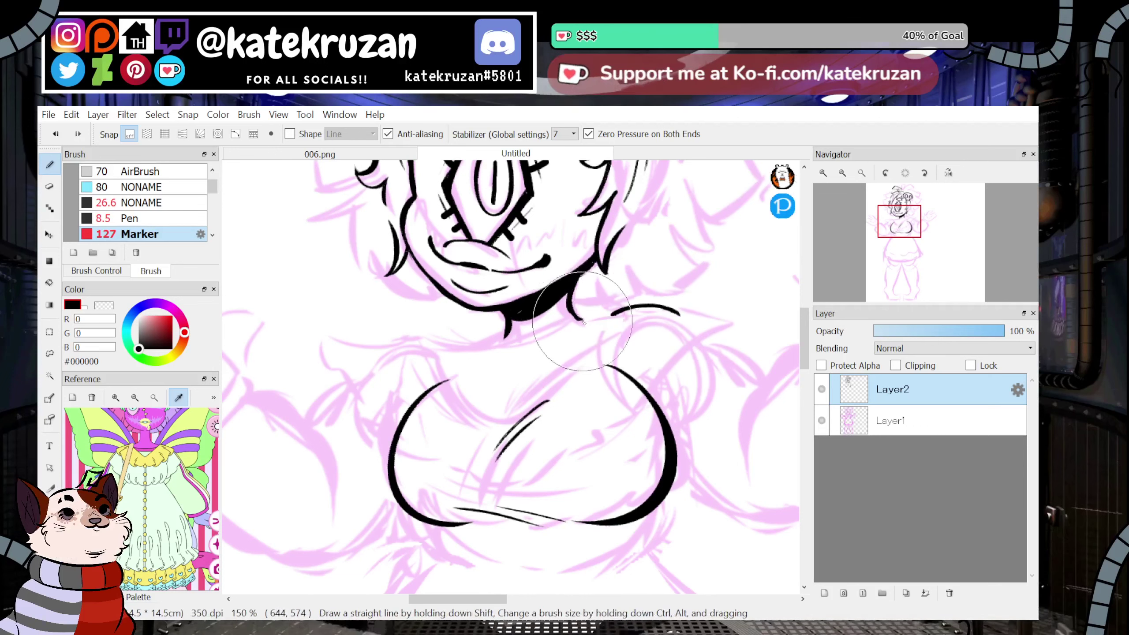
pyautogui.moveTo(574, 334)
pyautogui.mouseDown()
pyautogui.moveTo(625, 309)
pyautogui.moveTo(604, 319)
pyautogui.mouseUp()
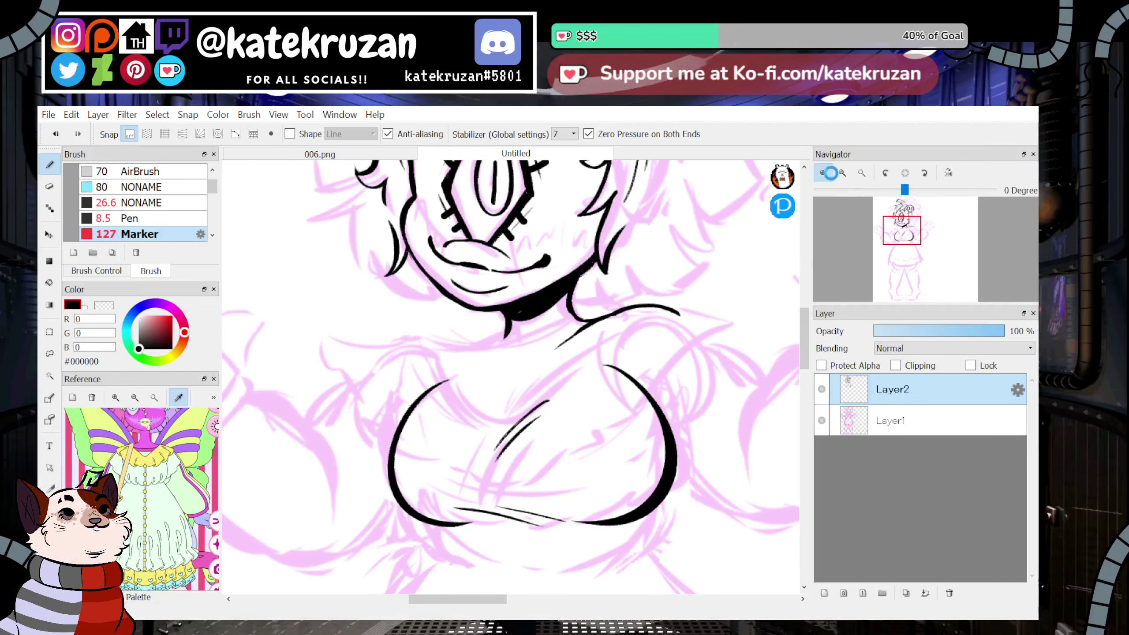
pyautogui.click(822, 174)
pyautogui.click(822, 174)
pyautogui.click(841, 173)
pyautogui.click(841, 174)
pyautogui.click(841, 174)
pyautogui.click(841, 174)
pyautogui.click(820, 174)
pyautogui.click(823, 172)
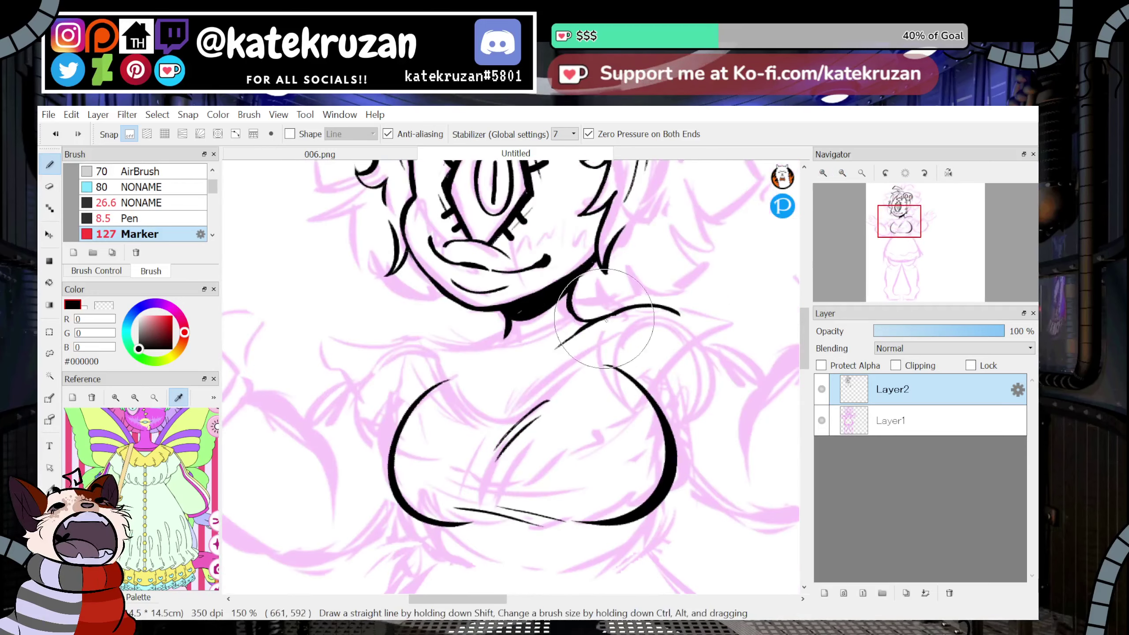
# Ink the other shoulder line and join it to the base of the neck, redrawing the curve once.
pyautogui.moveTo(391, 348); pyautogui.dragTo(477, 350)
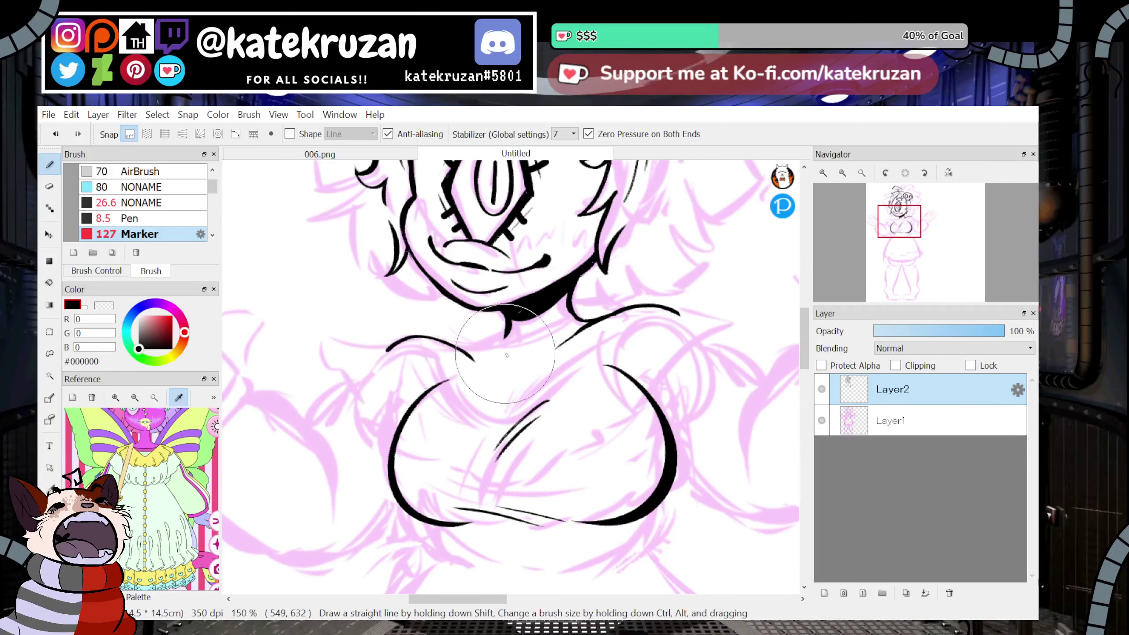
pyautogui.hotkey('ctrl', 'z')
pyautogui.moveTo(377, 358); pyautogui.dragTo(479, 351)
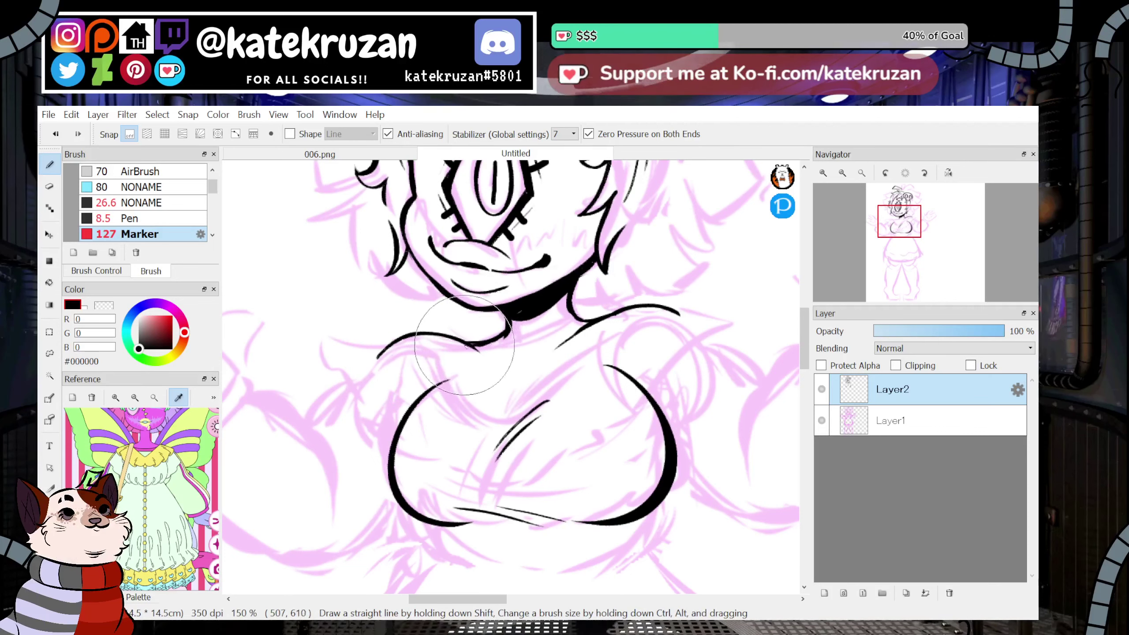
# Try to ink a wide curved neckline across the upper chest from shoulder to shoulder, and undo it with the centre fold strokes.
pyautogui.click(843, 173)
pyautogui.click(823, 172)
pyautogui.moveTo(907, 246)
pyautogui.mouseDown()
pyautogui.moveTo(907, 267)
pyautogui.moveTo(908, 230)
pyautogui.moveTo(899, 234)
pyautogui.mouseUp()
pyautogui.click(823, 173)
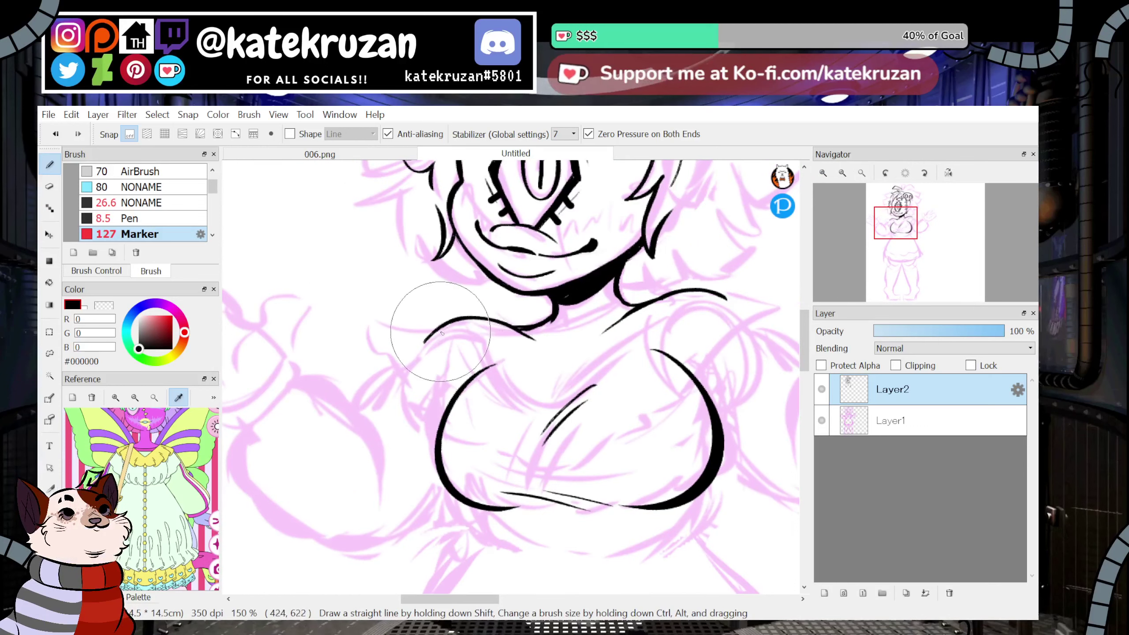
pyautogui.moveTo(436, 336)
pyautogui.mouseDown()
pyautogui.moveTo(641, 363)
pyautogui.moveTo(708, 321)
pyautogui.mouseUp()
pyautogui.moveTo(895, 223); pyautogui.dragTo(903, 221)
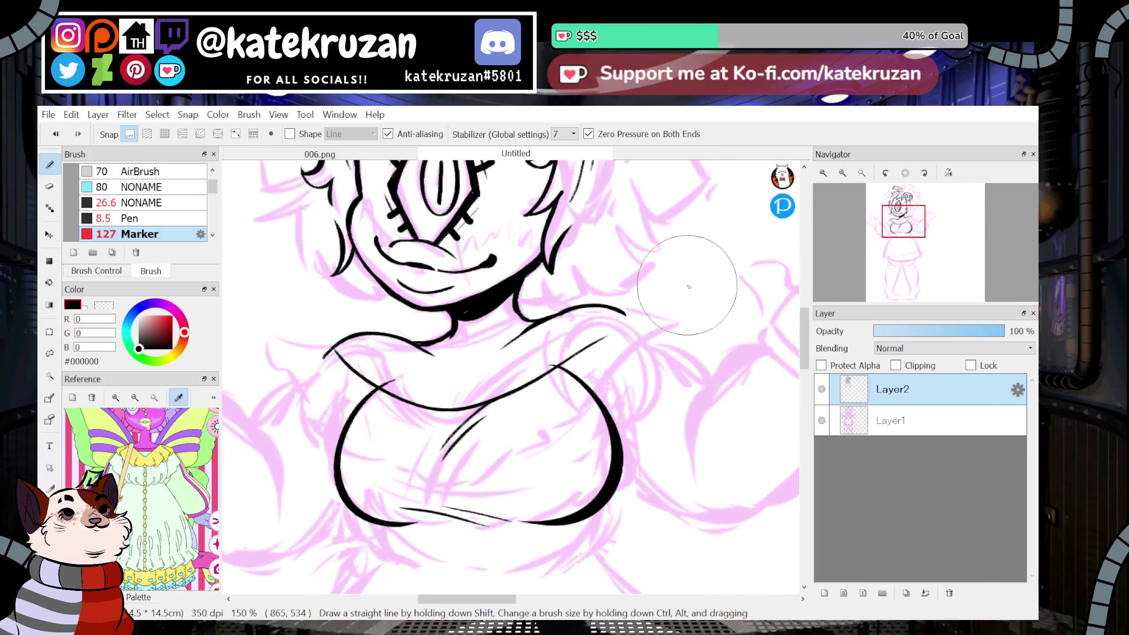
pyautogui.hotkey('ctrl', 'z')
pyautogui.hotkey('ctrl', 'z')
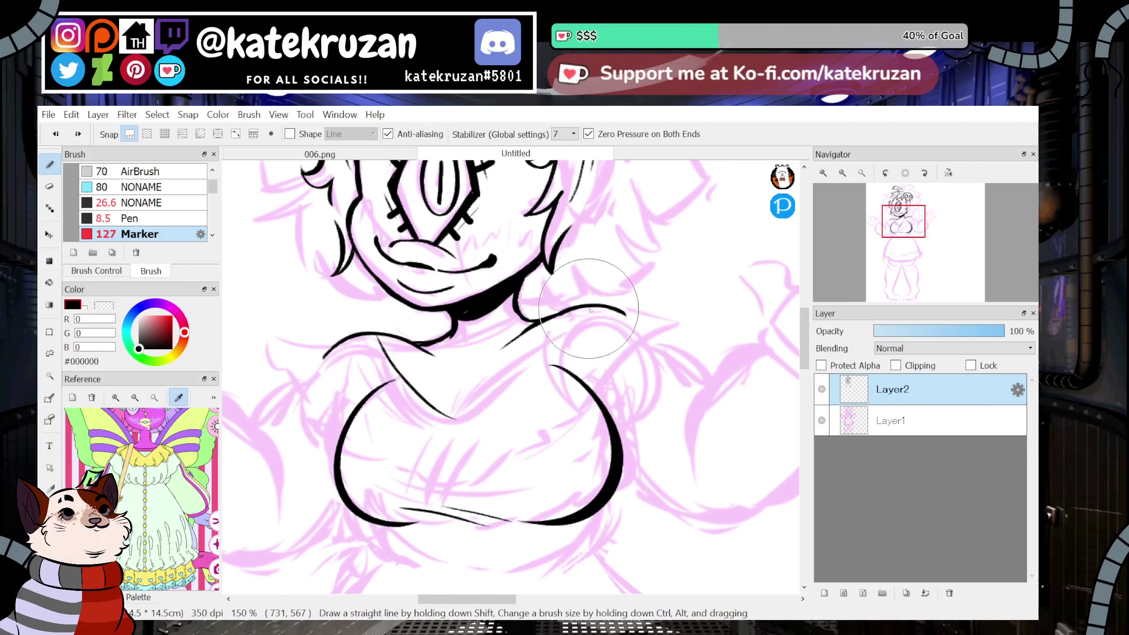
# Try to ink a V-shaped neckline from both shoulders to the centre of the chest, check it mirrored and undo it.
pyautogui.hotkey('ctrl', 'z')
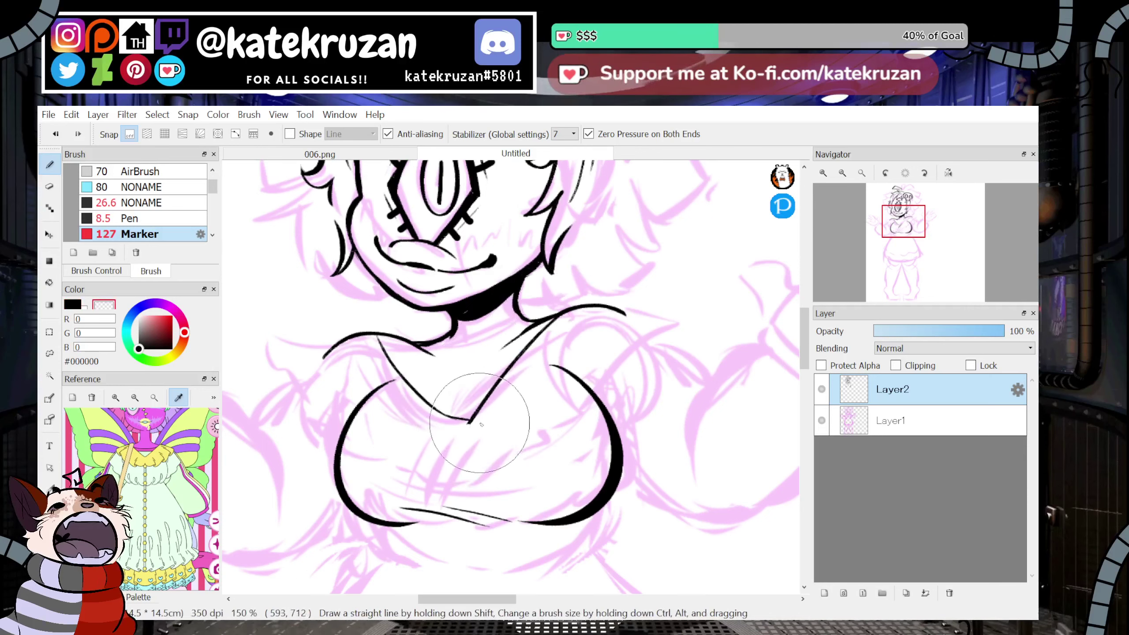
pyautogui.click(948, 172)
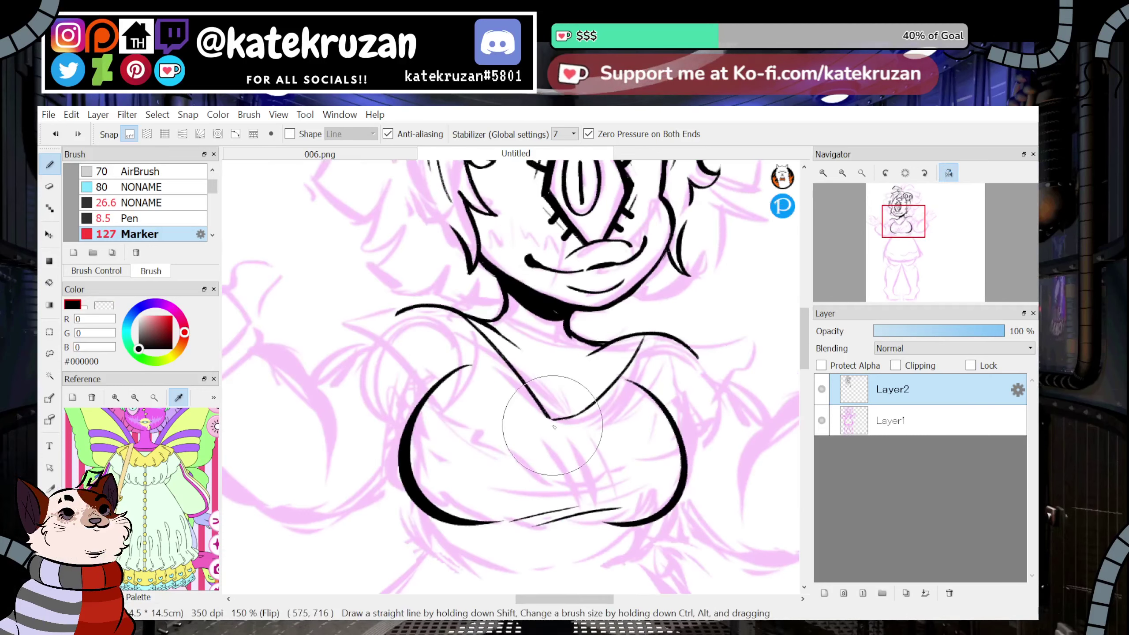
pyautogui.press('z')
pyautogui.moveTo(646, 338); pyautogui.dragTo(567, 426)
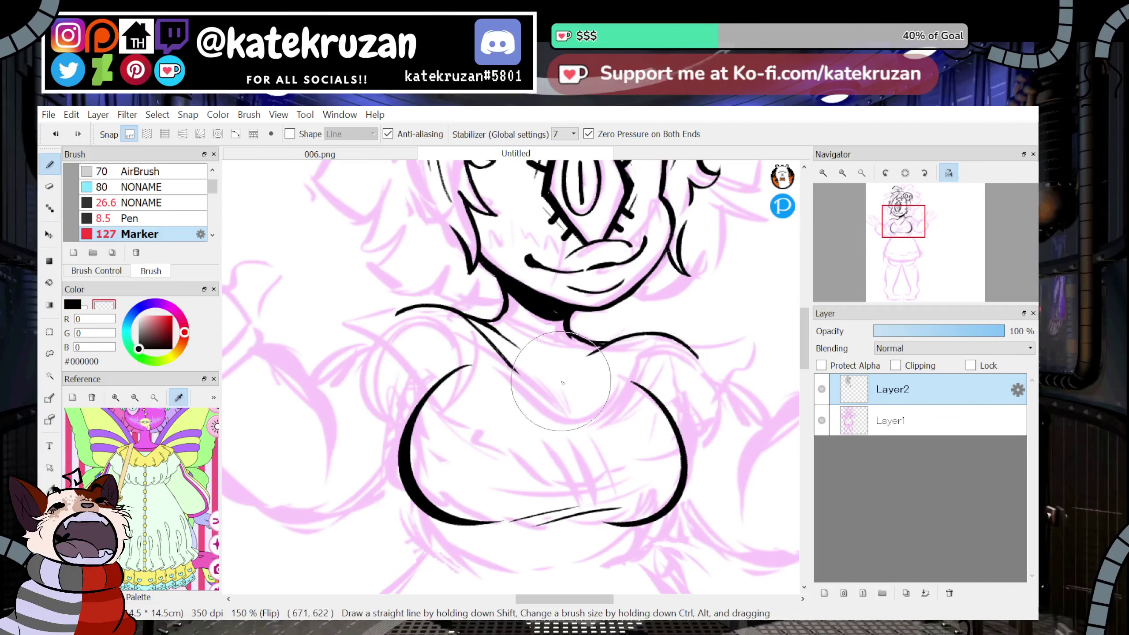
pyautogui.hotkey('ctrl', 'z')
pyautogui.press('z')
pyautogui.hotkey('ctrl', 'z')
pyautogui.hotkey('ctrl', 'z')
pyautogui.hotkey('ctrl', 'z')
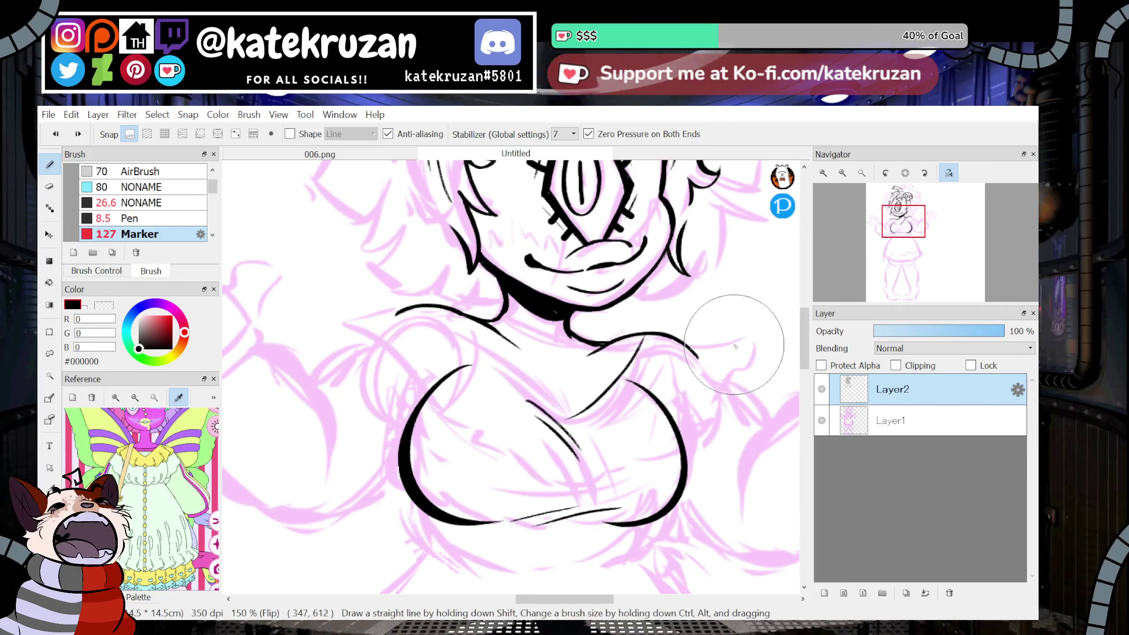
# Erase the leftover neckline stroke, try one side of the V again in the mirrored view, undo it and unflip the canvas.
pyautogui.press('z')
pyautogui.press('x')
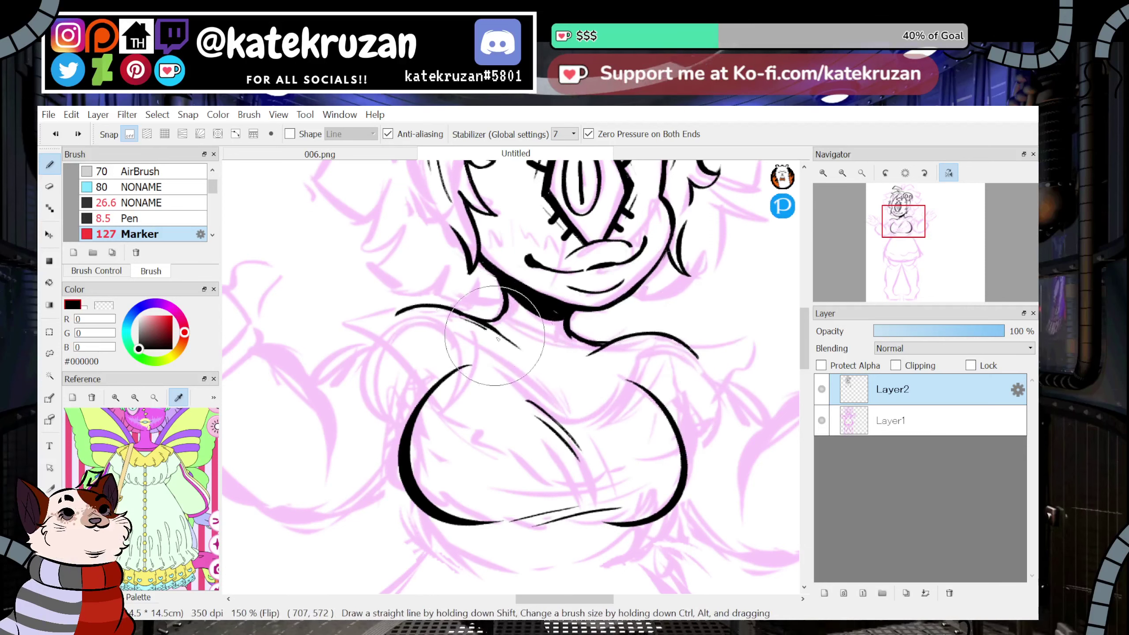
pyautogui.moveTo(497, 329); pyautogui.dragTo(563, 412)
pyautogui.hotkey('ctrl', 'z')
pyautogui.click(949, 173)
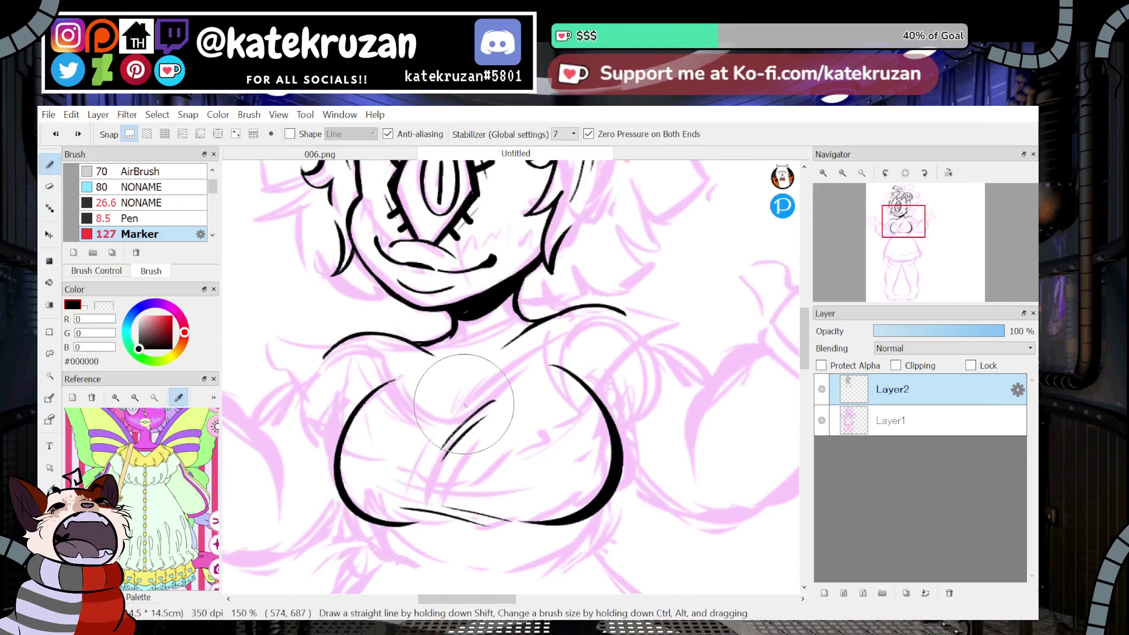
# Try a wide, deep curved neckline across the upper chest, check it on the whole figure and undo it.
pyautogui.moveTo(381, 347)
pyautogui.mouseDown()
pyautogui.moveTo(449, 416)
pyautogui.moveTo(555, 320)
pyautogui.mouseUp()
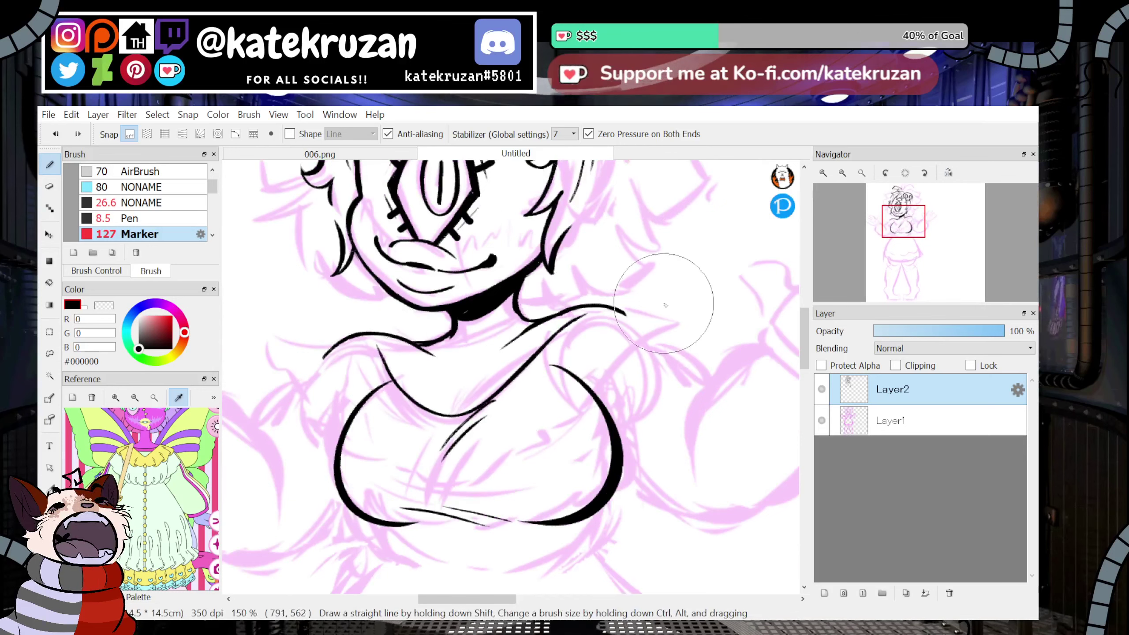
pyautogui.click(842, 173)
pyautogui.click(842, 173)
pyautogui.click(823, 172)
pyautogui.click(823, 173)
pyautogui.hotkey('ctrl', 'z')
# Try several narrower rounded necklines closer to the base of the neck, undoing each one.
pyautogui.moveTo(402, 342)
pyautogui.mouseDown()
pyautogui.moveTo(410, 369)
pyautogui.moveTo(559, 321)
pyautogui.mouseUp()
pyautogui.hotkey('ctrl', 'z')
pyautogui.moveTo(404, 342)
pyautogui.mouseDown()
pyautogui.moveTo(485, 396)
pyautogui.moveTo(559, 317)
pyautogui.mouseUp()
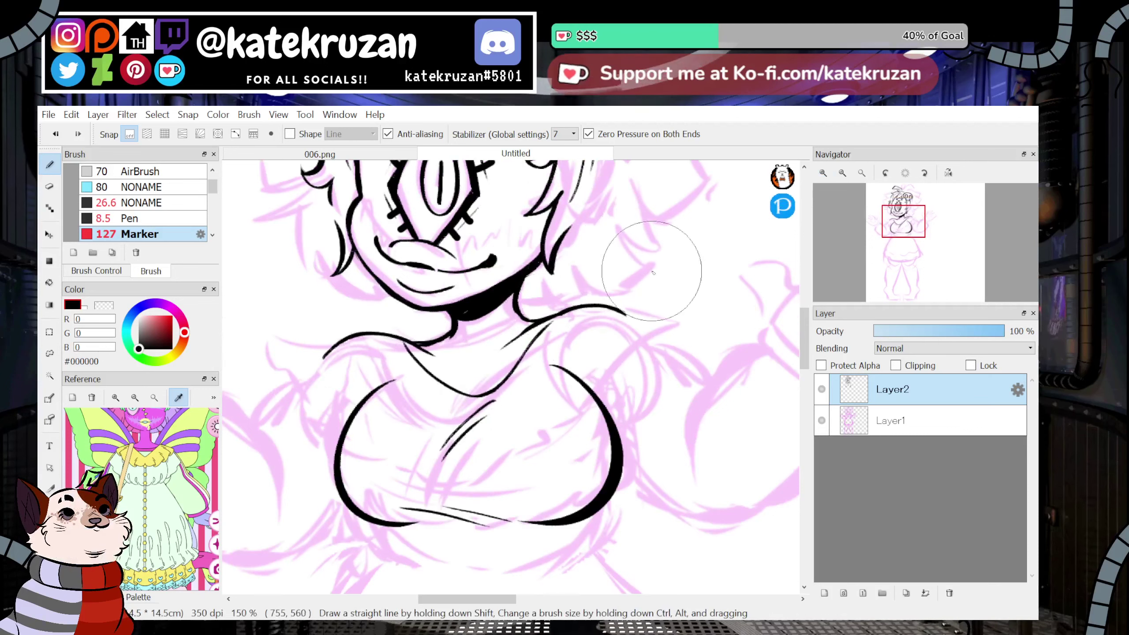
pyautogui.hotkey('ctrl', 'z')
pyautogui.moveTo(437, 345)
pyautogui.mouseDown()
pyautogui.moveTo(499, 347)
pyautogui.moveTo(519, 317)
pyautogui.mouseUp()
pyautogui.hotkey('ctrl', 'z')
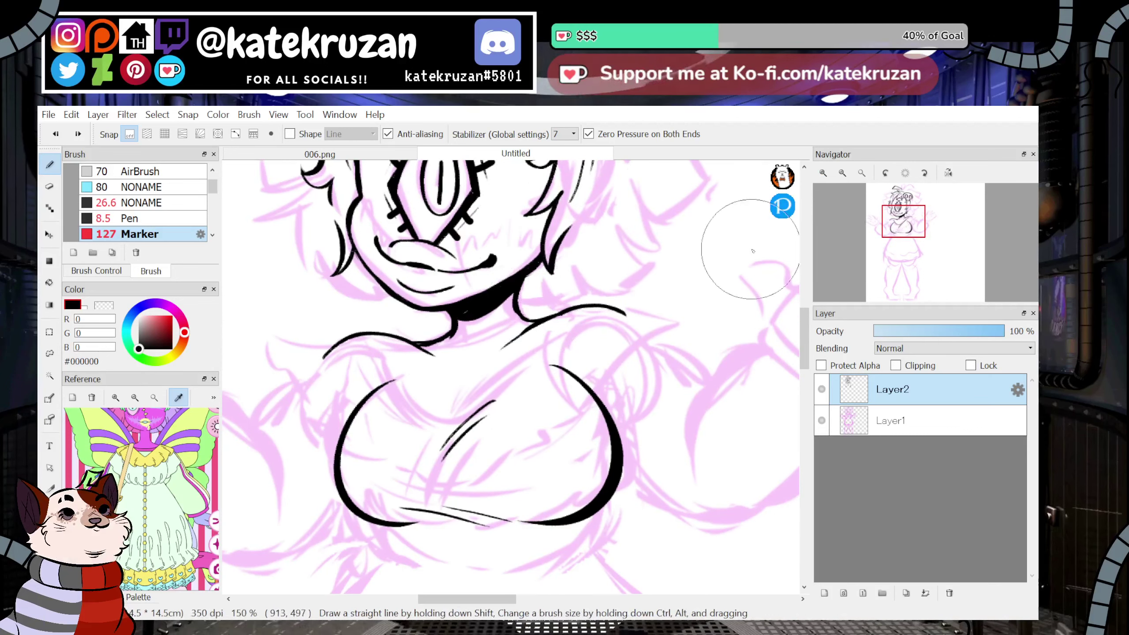
# Ink a shallow neckline curve at the base of the neck with a deeper curve beneath it, checking the whole figure.
pyautogui.click(843, 173)
pyautogui.click(842, 173)
pyautogui.click(822, 173)
pyautogui.click(823, 172)
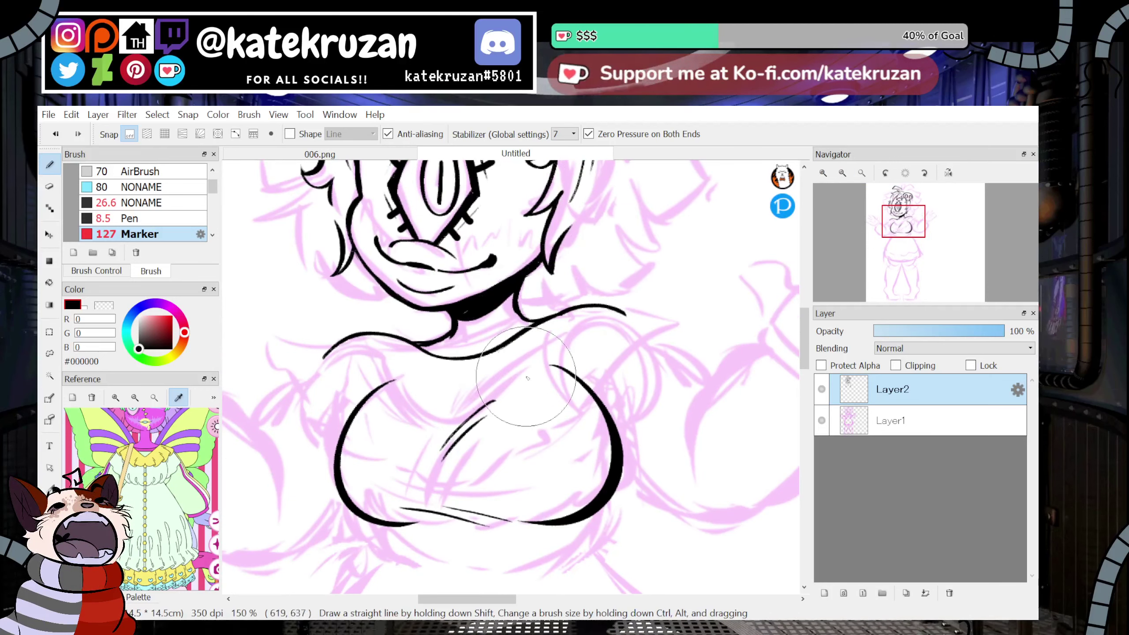
pyautogui.moveTo(419, 351)
pyautogui.mouseDown()
pyautogui.moveTo(452, 378)
pyautogui.moveTo(537, 324)
pyautogui.mouseUp()
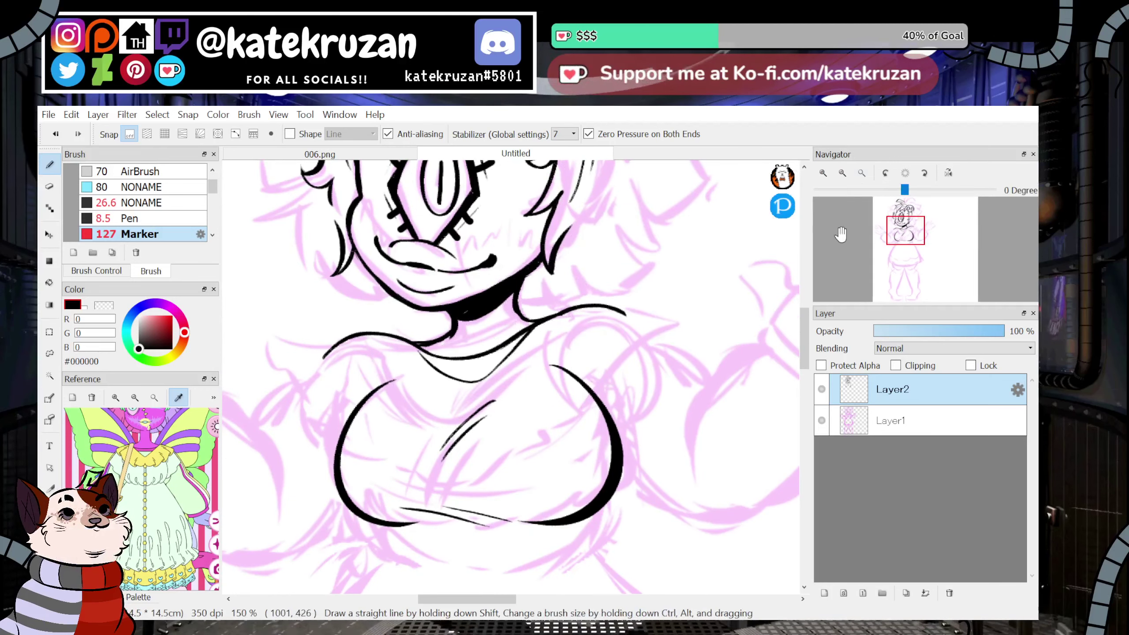
pyautogui.click(842, 173)
pyautogui.click(824, 173)
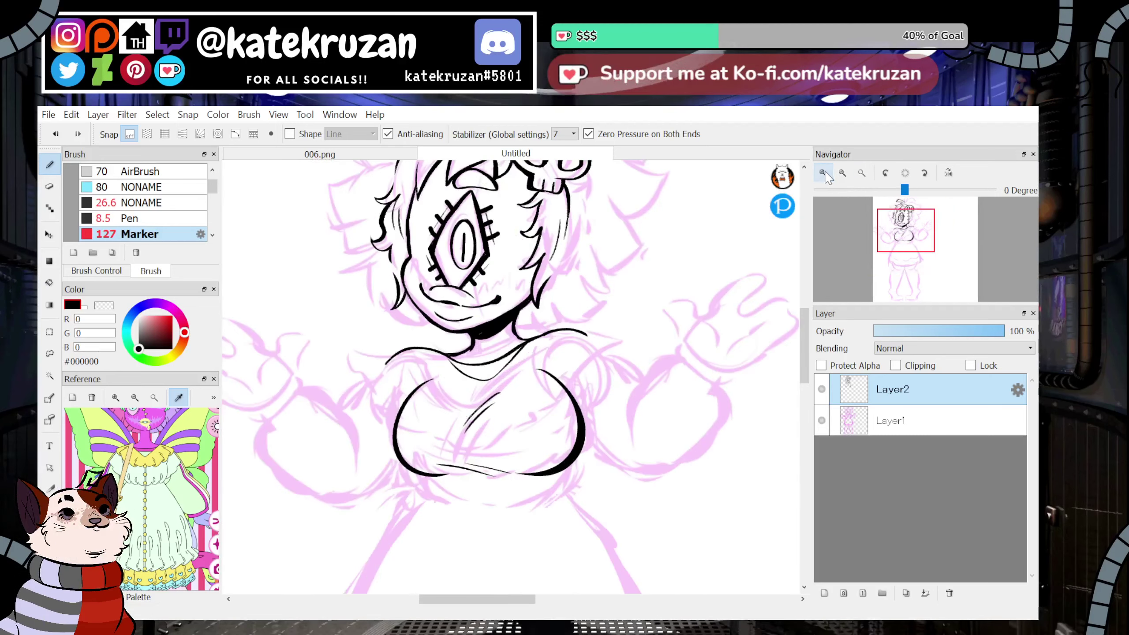
# Erase the inked neckline, shoulders and chest from Layer2, and add a new layer directly above Layer1 for the dress.
pyautogui.press('z')
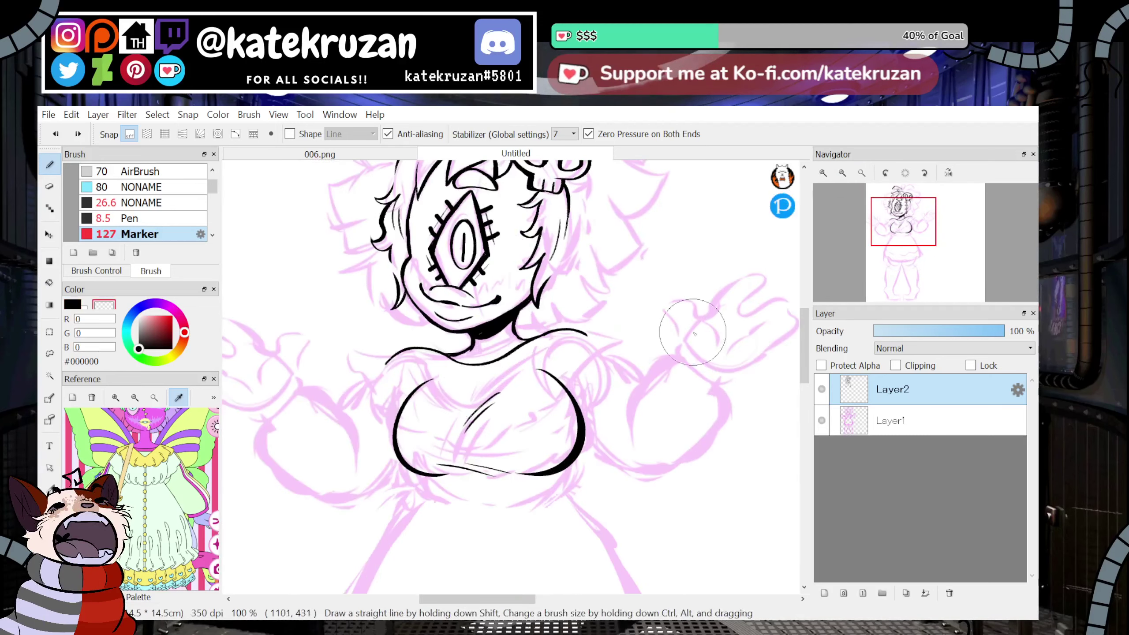
pyautogui.moveTo(571, 350); pyautogui.dragTo(560, 396)
pyautogui.moveTo(574, 356)
pyautogui.mouseDown()
pyautogui.moveTo(533, 345)
pyautogui.moveTo(455, 394)
pyautogui.moveTo(451, 380)
pyautogui.moveTo(498, 471)
pyautogui.moveTo(623, 443)
pyautogui.mouseUp()
pyautogui.click(890, 420)
pyautogui.click(824, 593)
pyautogui.press('x')
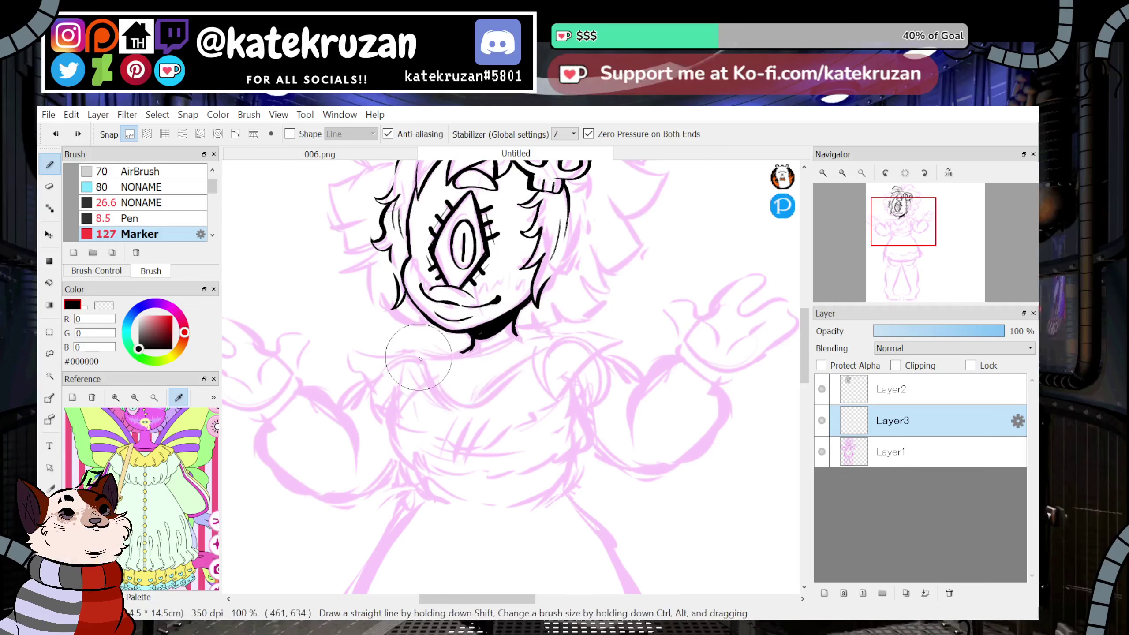
# Ink a V-shaped neckline on Layer3 and one half of a ruffled collar with a wavy edge and fold lines.
pyautogui.moveTo(419, 358)
pyautogui.mouseDown()
pyautogui.moveTo(480, 402)
pyautogui.moveTo(555, 356)
pyautogui.mouseUp()
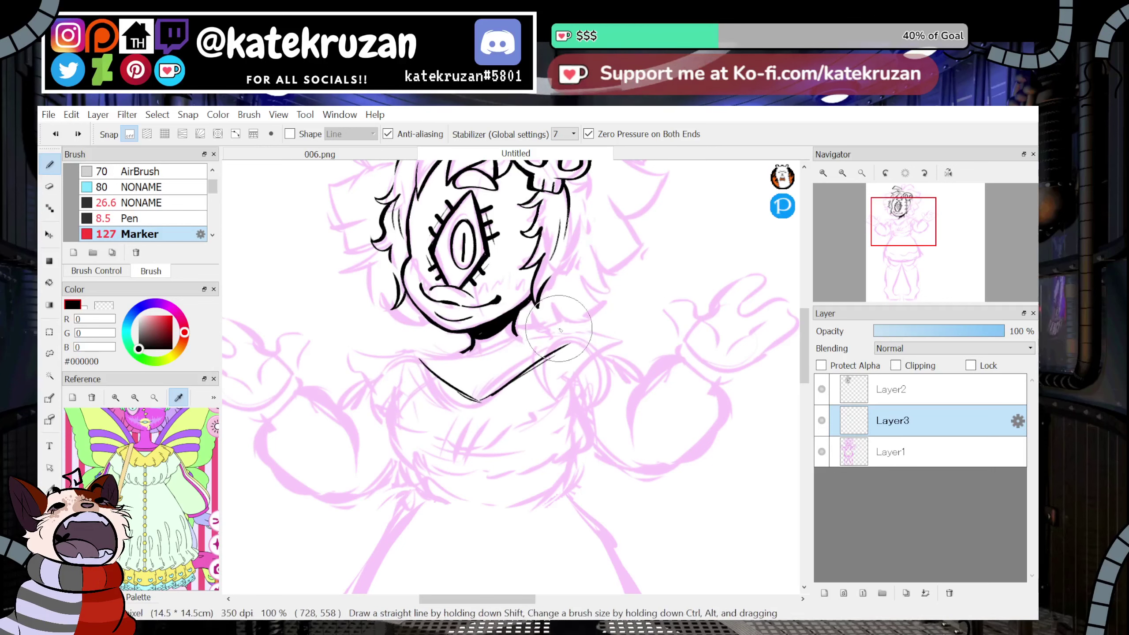
pyautogui.moveTo(495, 400); pyautogui.dragTo(593, 337)
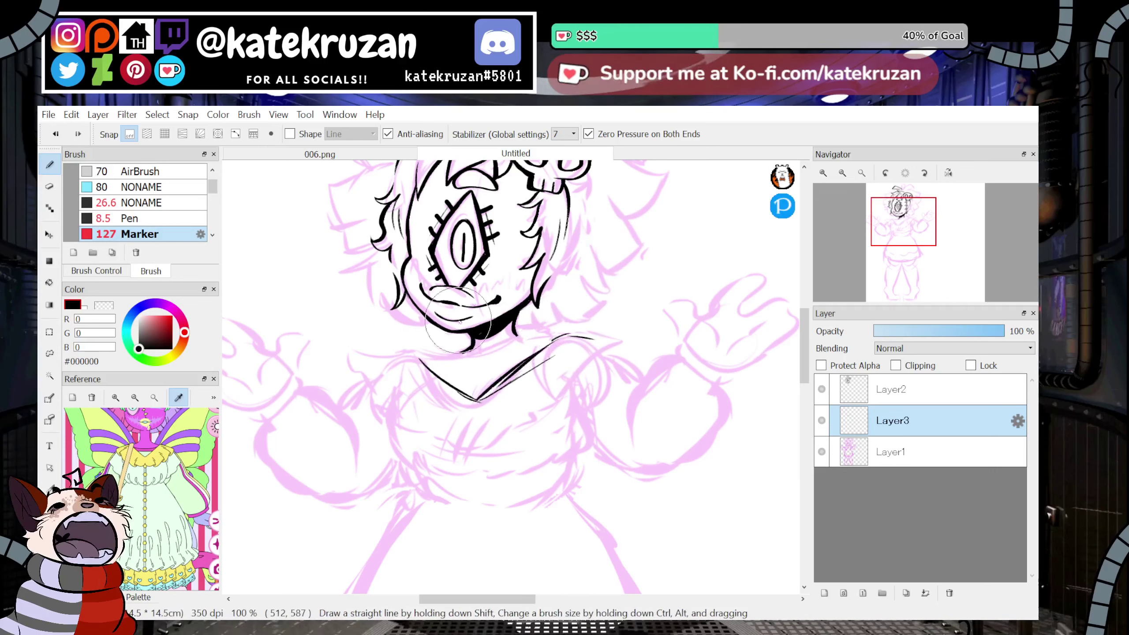
pyautogui.moveTo(417, 353)
pyautogui.mouseDown()
pyautogui.moveTo(349, 355)
pyautogui.moveTo(361, 378)
pyautogui.moveTo(417, 390)
pyautogui.moveTo(409, 431)
pyautogui.mouseUp()
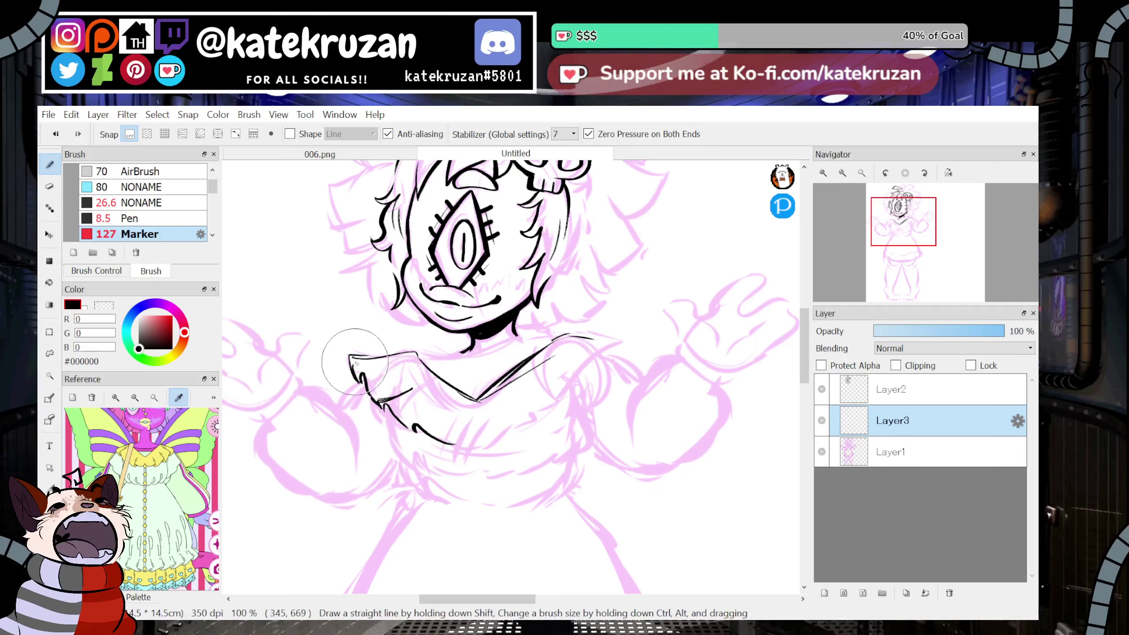
pyautogui.moveTo(442, 404); pyautogui.dragTo(411, 426)
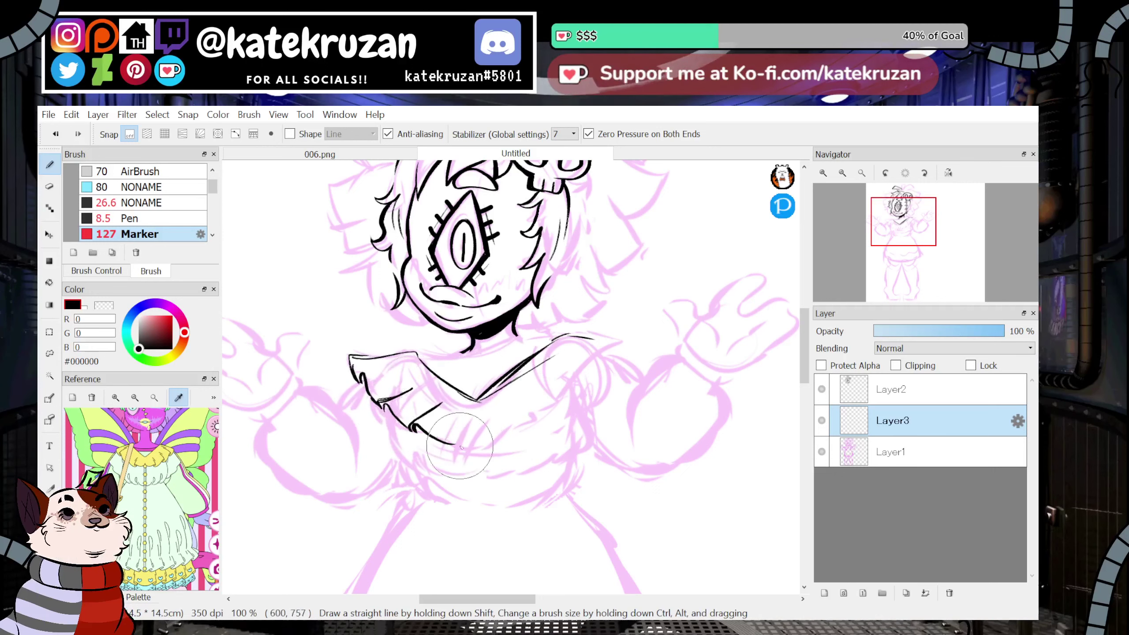
# Mirror the view and ink the other half of the ruffled collar's wavy edge from shoulder to centre.
pyautogui.press('h')
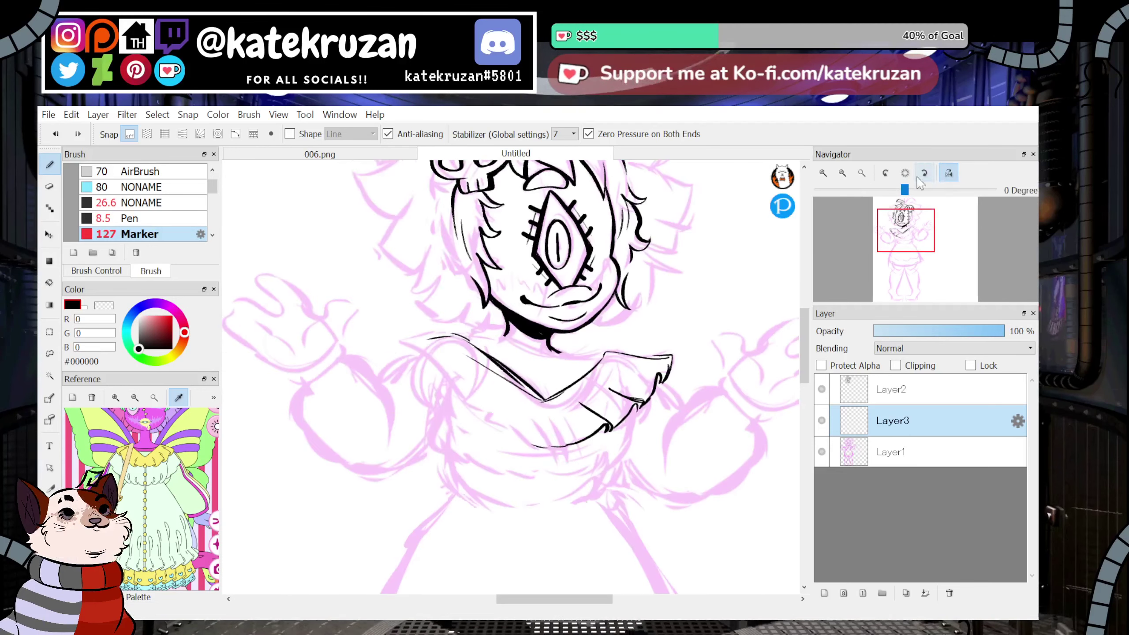
pyautogui.moveTo(440, 337)
pyautogui.mouseDown()
pyautogui.moveTo(417, 346)
pyautogui.moveTo(452, 382)
pyautogui.moveTo(415, 357)
pyautogui.moveTo(422, 349)
pyautogui.moveTo(472, 422)
pyautogui.moveTo(475, 411)
pyautogui.moveTo(506, 439)
pyautogui.moveTo(503, 423)
pyautogui.moveTo(563, 445)
pyautogui.mouseUp()
pyautogui.hotkey('ctrl', 'z')
pyautogui.press('h')
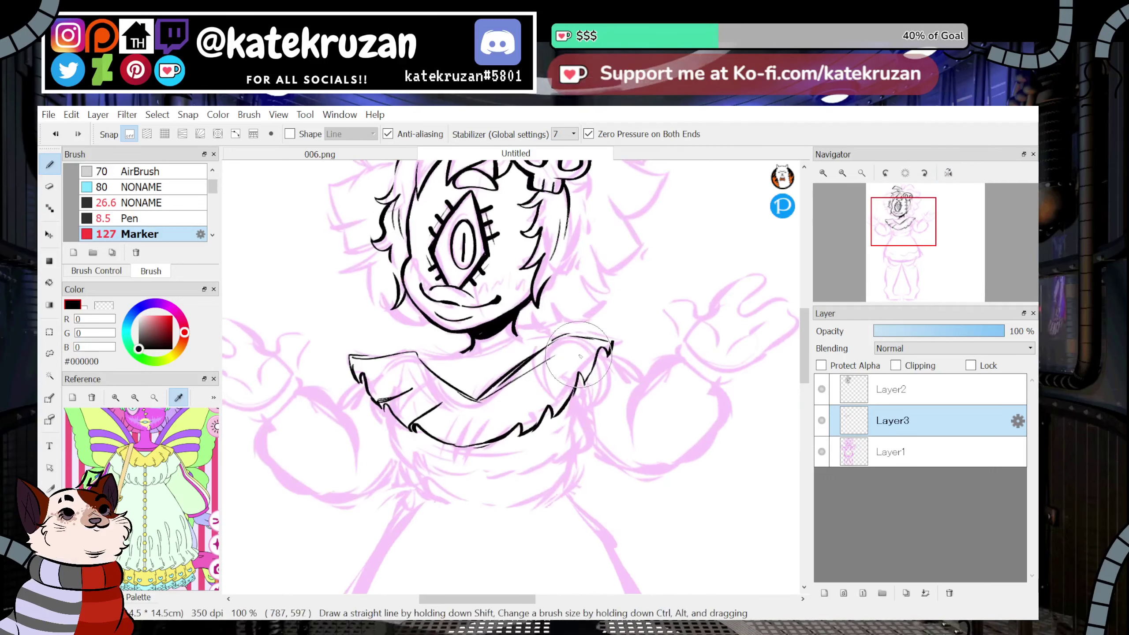
# Add fold lines across the rest of the collar ruffle and ink the shoulder lines joining the collar to the neck.
pyautogui.moveTo(610, 342)
pyautogui.mouseDown()
pyautogui.moveTo(574, 351)
pyautogui.moveTo(578, 375)
pyautogui.moveTo(545, 374)
pyautogui.mouseUp()
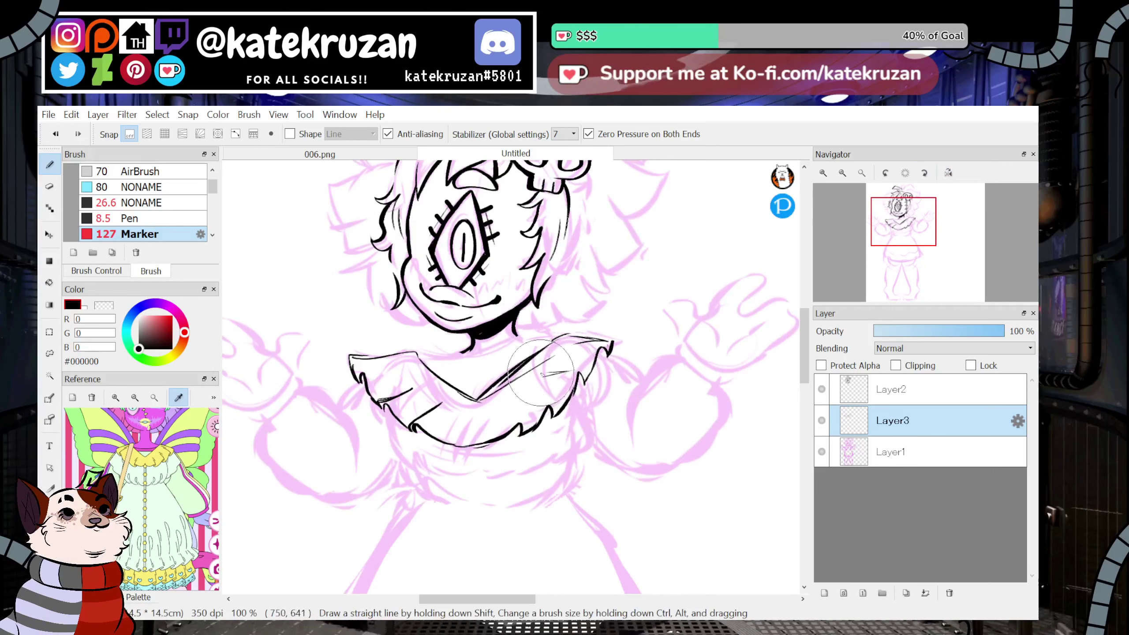
pyautogui.moveTo(522, 424); pyautogui.dragTo(506, 405)
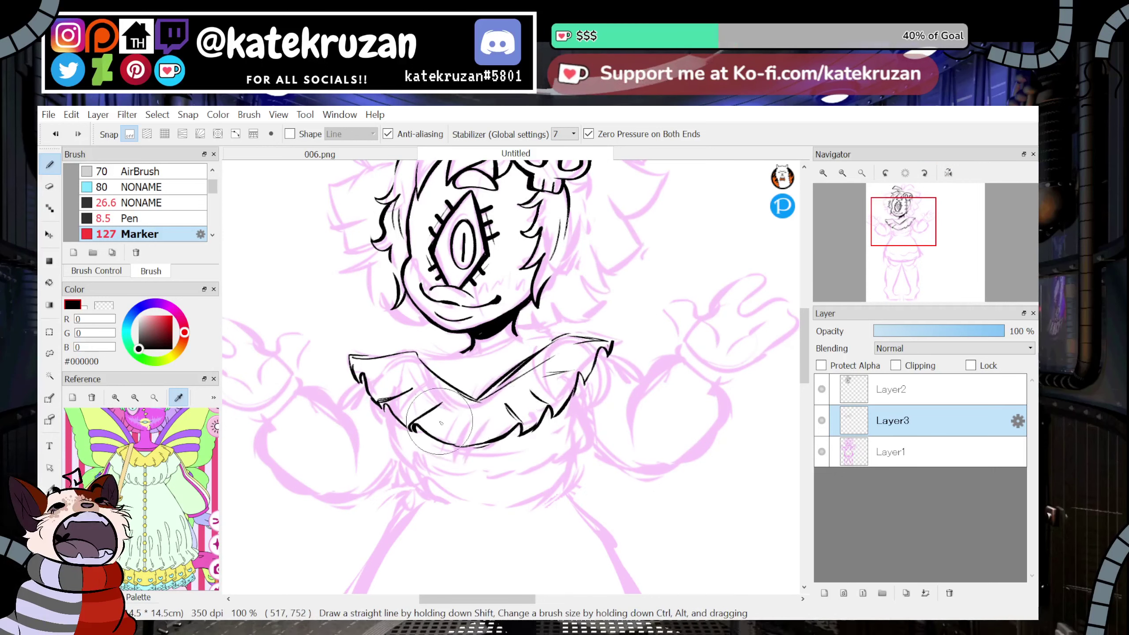
pyautogui.moveTo(441, 428); pyautogui.dragTo(491, 434)
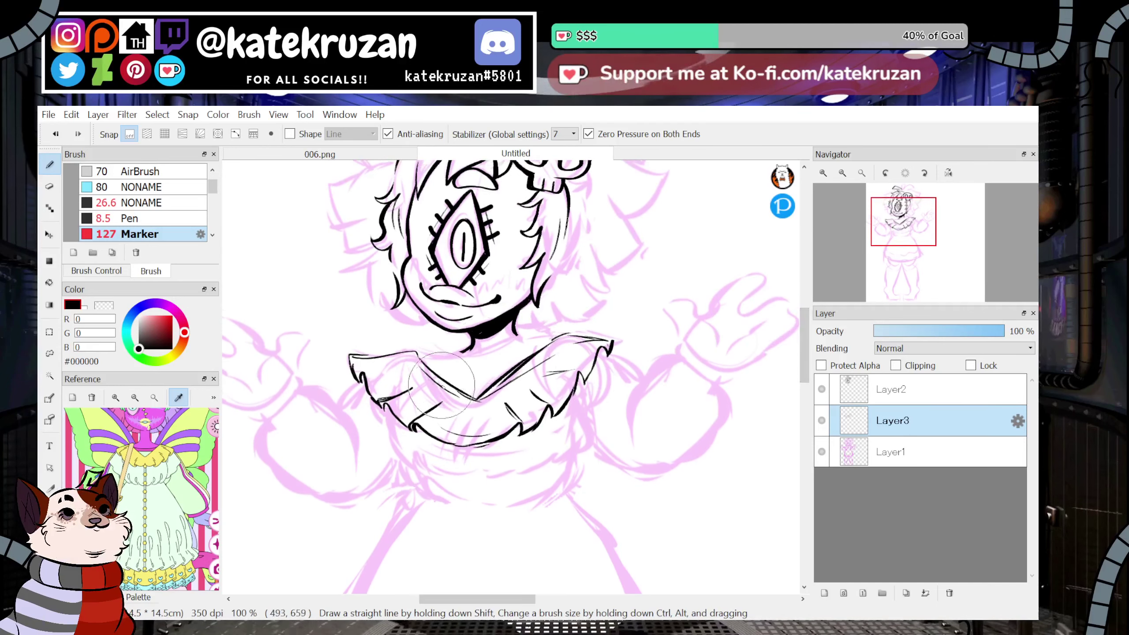
pyautogui.moveTo(560, 339)
pyautogui.mouseDown()
pyautogui.moveTo(503, 358)
pyautogui.moveTo(489, 347)
pyautogui.moveTo(528, 342)
pyautogui.mouseUp()
pyautogui.moveTo(464, 360)
pyautogui.mouseDown()
pyautogui.moveTo(493, 371)
pyautogui.moveTo(463, 364)
pyautogui.moveTo(483, 373)
pyautogui.moveTo(510, 356)
pyautogui.moveTo(485, 367)
pyautogui.moveTo(454, 355)
pyautogui.mouseUp()
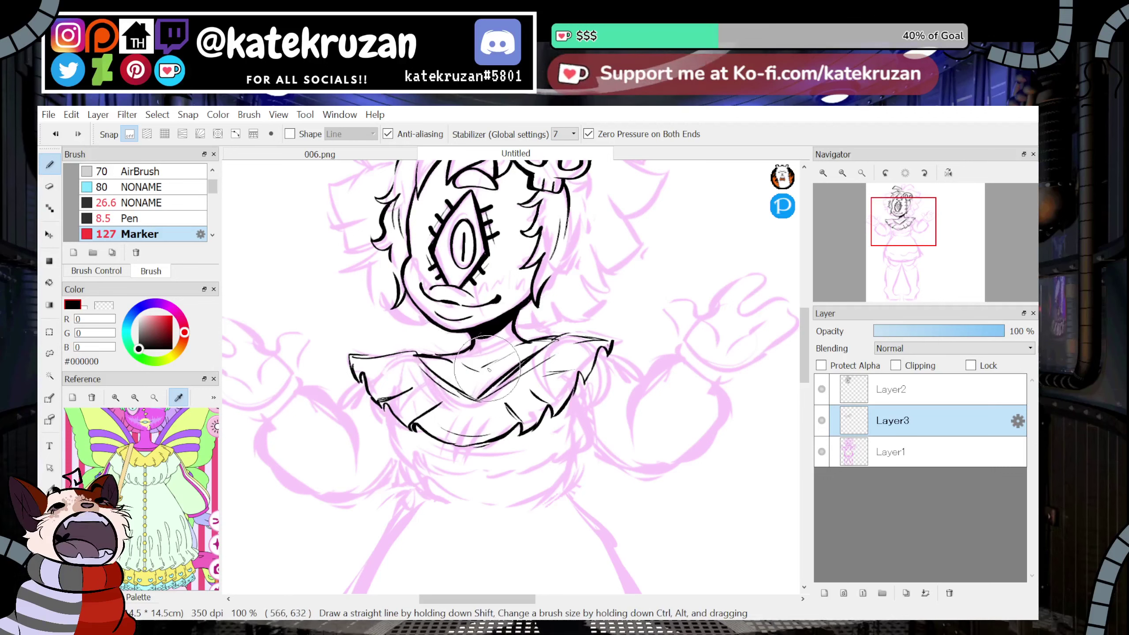
# Ink the rounded bodice outline beneath the collar and a wavy-edged waist ruffle below it.
pyautogui.click(841, 173)
pyautogui.click(823, 172)
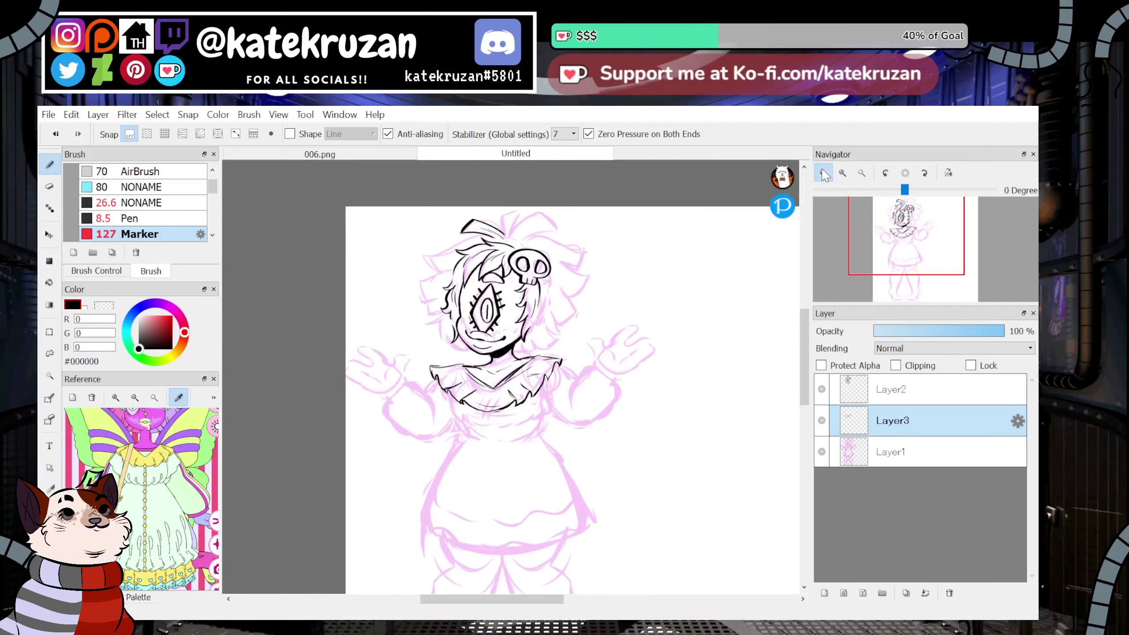
pyautogui.click(823, 173)
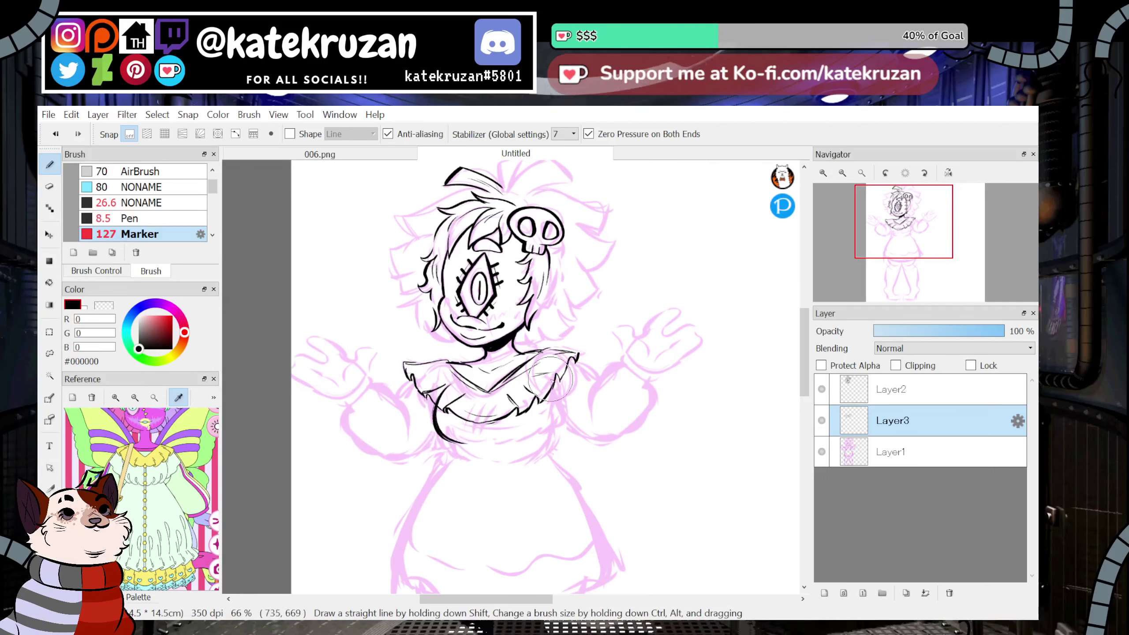
pyautogui.moveTo(488, 441); pyautogui.dragTo(520, 439)
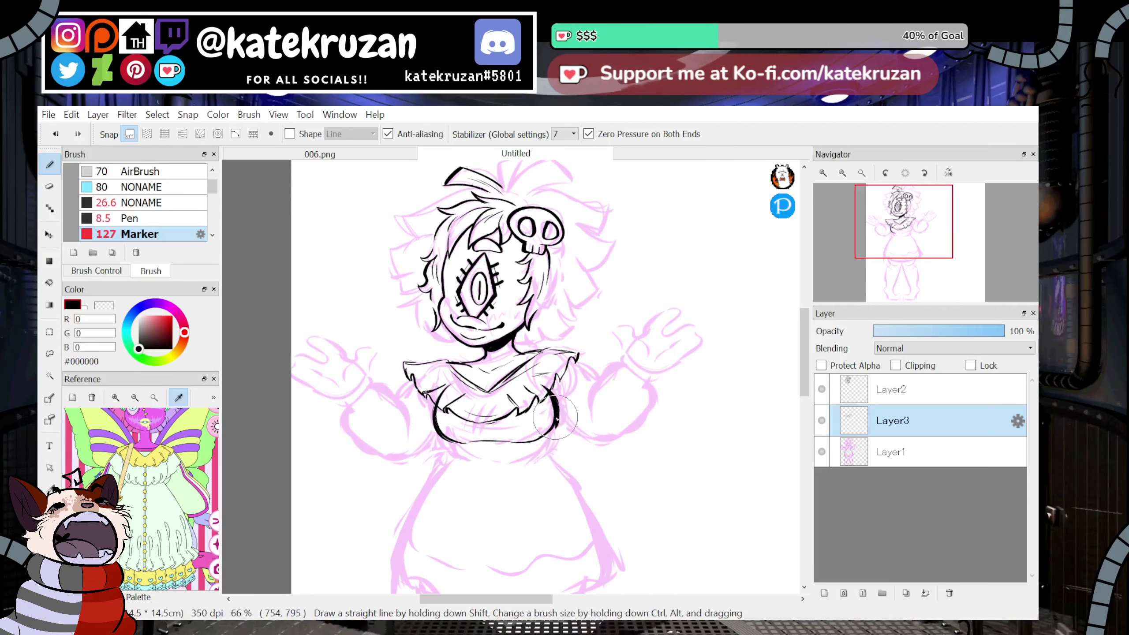
pyautogui.moveTo(904, 223)
pyautogui.mouseDown()
pyautogui.moveTo(905, 266)
pyautogui.moveTo(908, 238)
pyautogui.mouseUp()
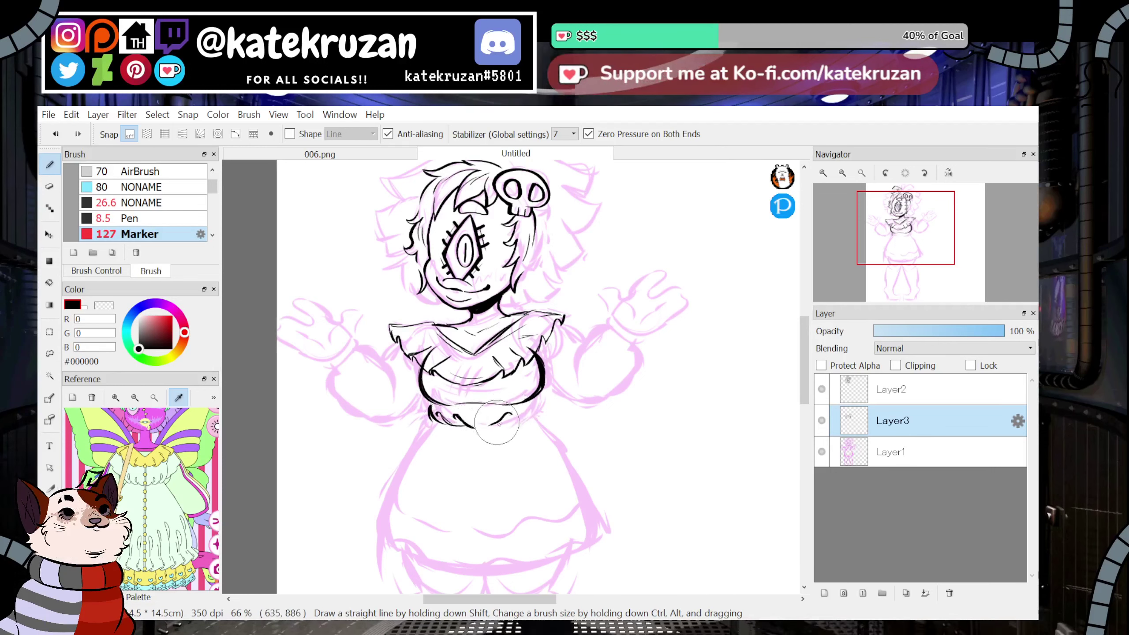
pyautogui.moveTo(495, 423); pyautogui.dragTo(539, 403)
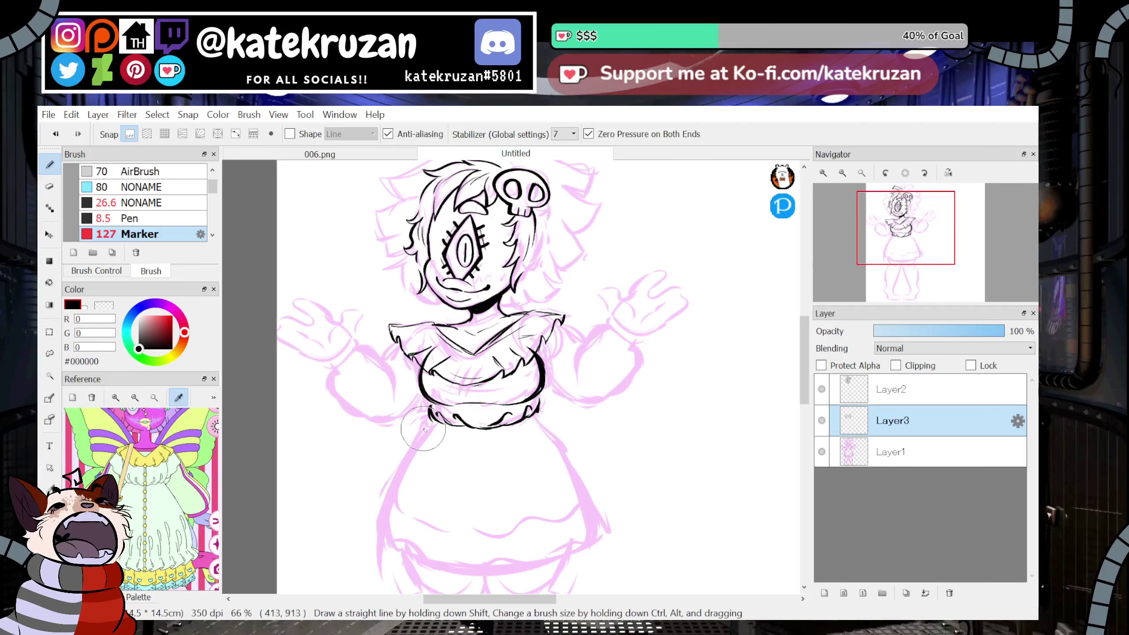
# Try to ink one side of the skirt from the waist to the hem, and undo the lower strokes.
pyautogui.moveTo(388, 492); pyautogui.dragTo(385, 547)
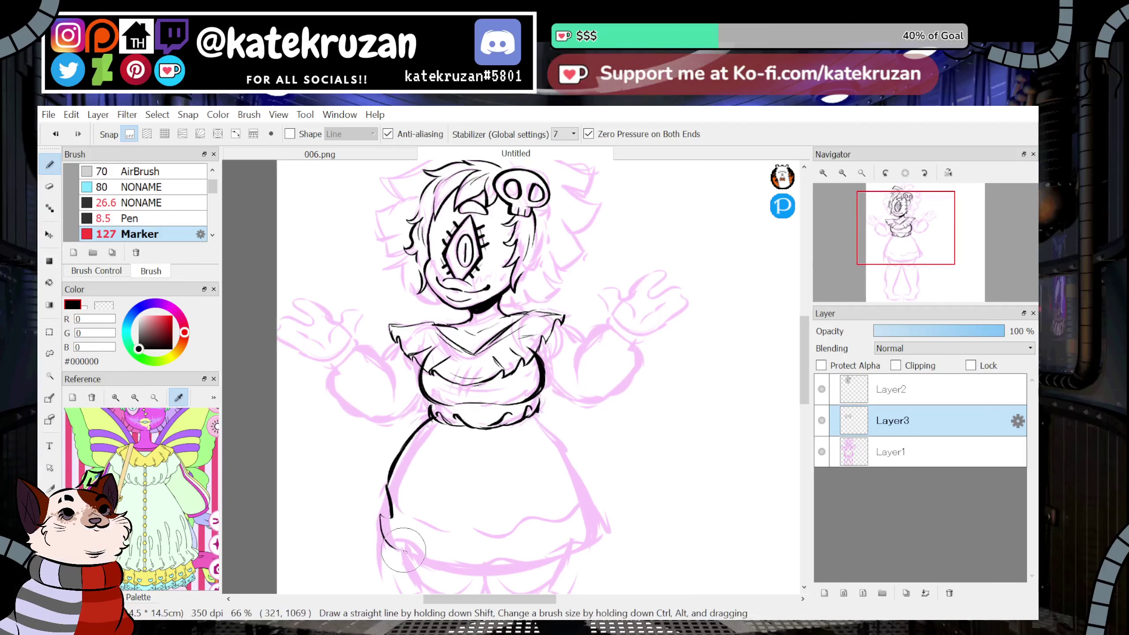
pyautogui.moveTo(803, 340); pyautogui.dragTo(804, 355)
pyautogui.hotkey('ctrl', 'z')
pyautogui.hotkey('ctrl', 'z')
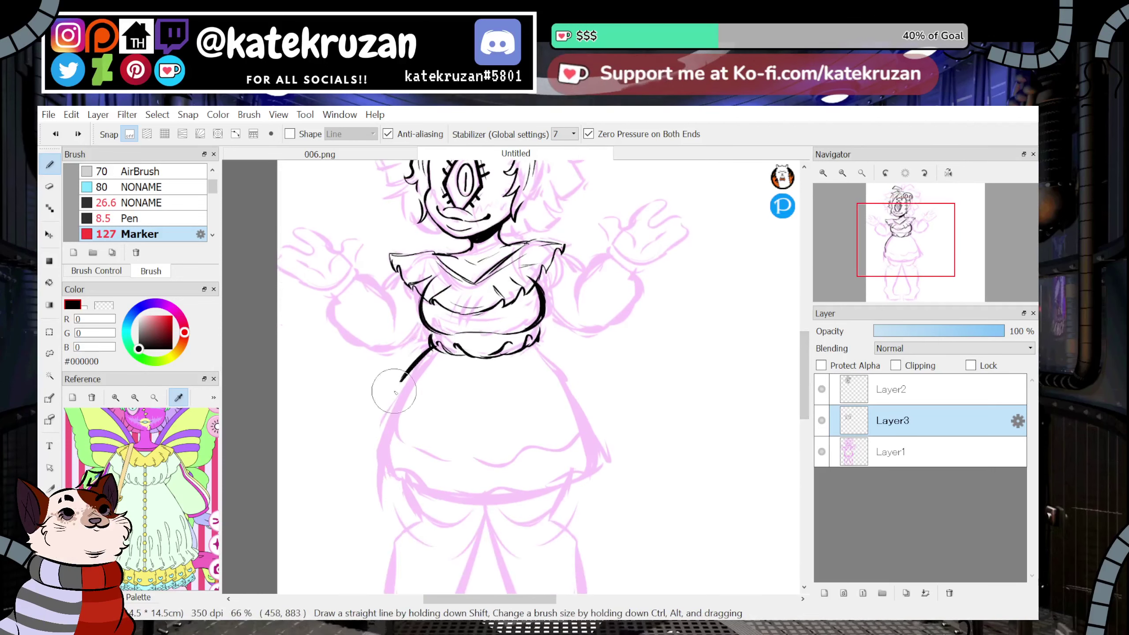
# Ink both curved sides of the skirt and a ruffled hem along its lower edge, using the mirrored view for the second half.
pyautogui.moveTo(379, 428); pyautogui.dragTo(389, 446)
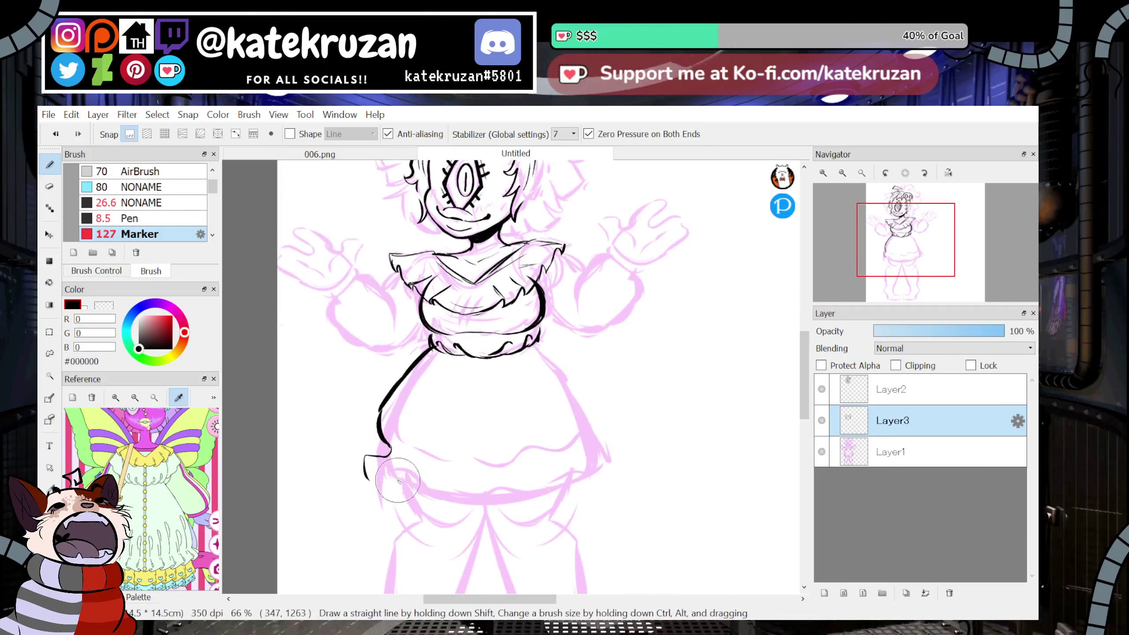
pyautogui.moveTo(409, 497); pyautogui.dragTo(439, 498)
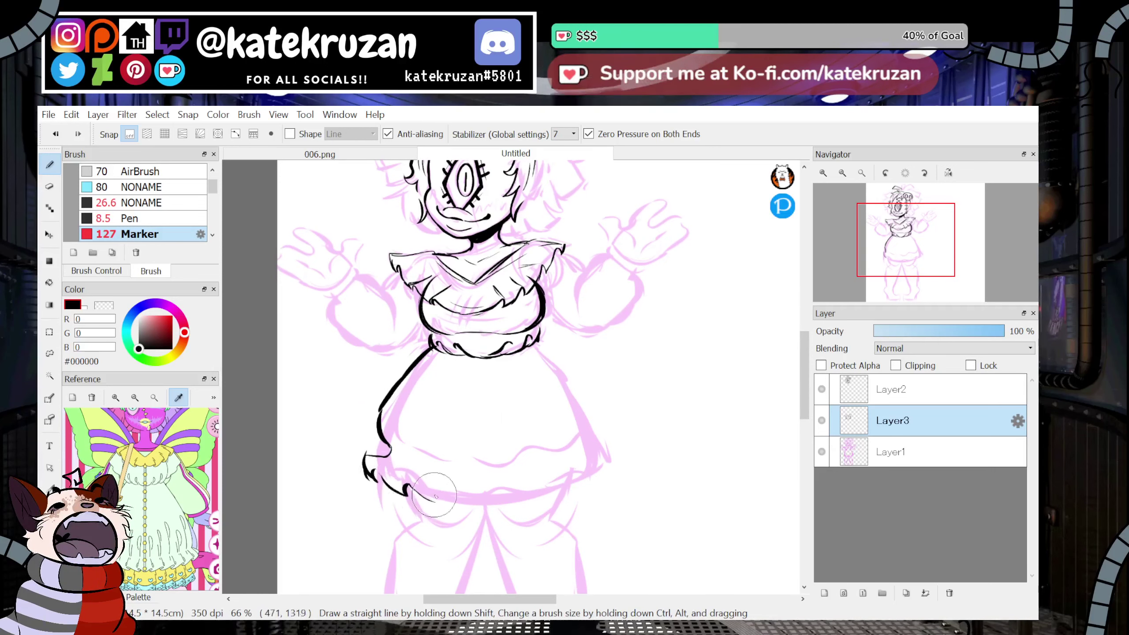
pyautogui.click(948, 172)
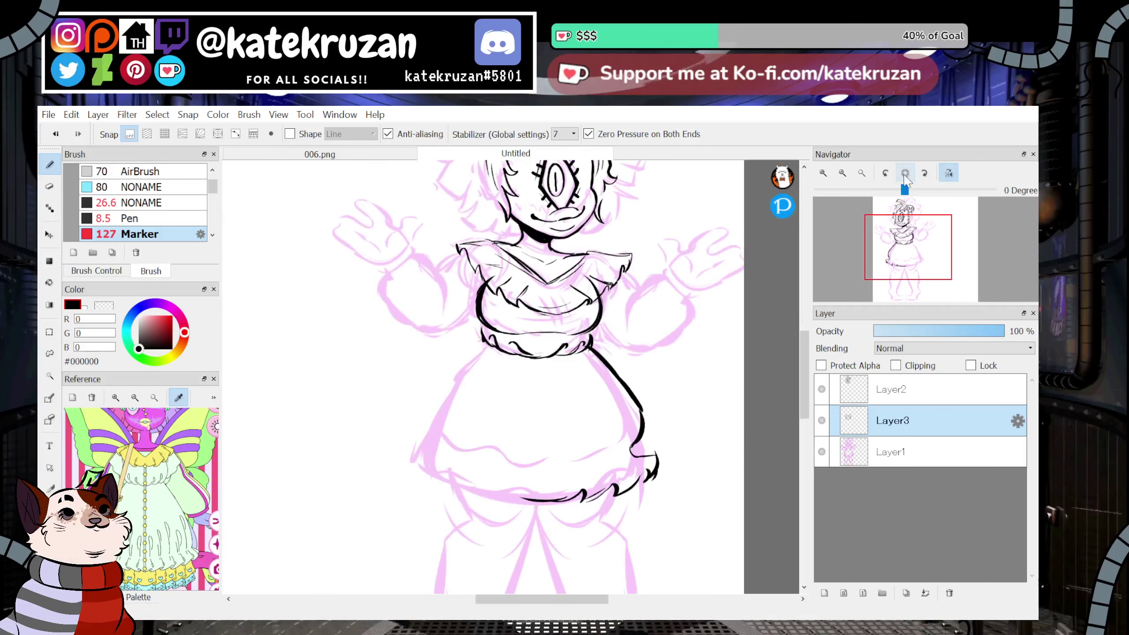
pyautogui.moveTo(489, 345)
pyautogui.mouseDown()
pyautogui.moveTo(436, 402)
pyautogui.moveTo(441, 467)
pyautogui.moveTo(438, 449)
pyautogui.moveTo(430, 486)
pyautogui.moveTo(430, 476)
pyautogui.moveTo(486, 492)
pyautogui.moveTo(454, 467)
pyautogui.moveTo(434, 477)
pyautogui.moveTo(488, 496)
pyautogui.moveTo(494, 484)
pyautogui.moveTo(534, 499)
pyautogui.mouseUp()
pyautogui.click(948, 173)
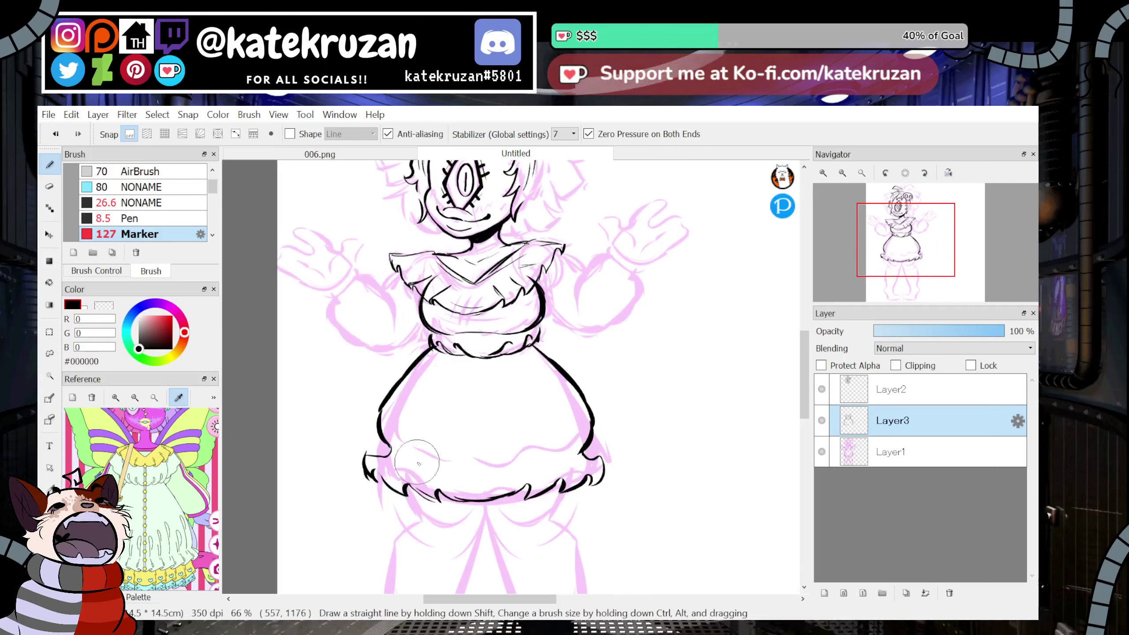
# Add short fold lines and inner edge strokes above the skirt's ruffled hem.
pyautogui.moveTo(403, 462); pyautogui.dragTo(606, 441)
pyautogui.hotkey('ctrl', 'z')
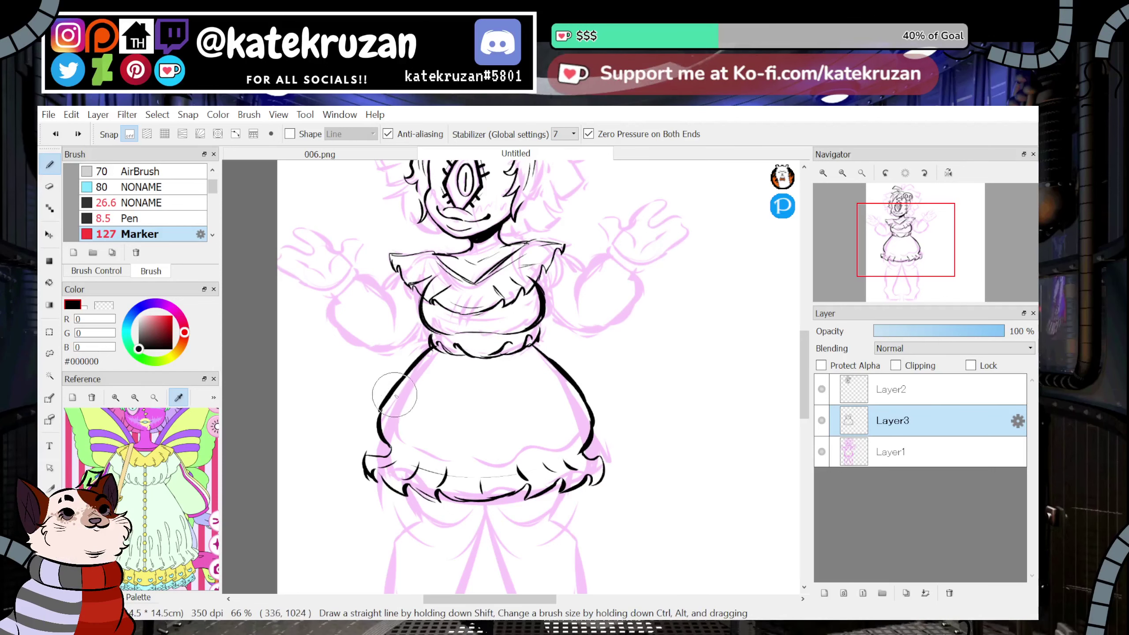
# Try to ink a peaked overskirt edge across the middle of the skirt, and undo the strokes.
pyautogui.moveTo(405, 383); pyautogui.dragTo(486, 425)
pyautogui.hotkey('ctrl', 'z')
pyautogui.hotkey('ctrl', 'z')
pyautogui.moveTo(388, 401); pyautogui.dragTo(418, 427)
pyautogui.moveTo(421, 425)
pyautogui.mouseDown()
pyautogui.moveTo(489, 386)
pyautogui.moveTo(555, 414)
pyautogui.mouseUp()
pyautogui.moveTo(556, 413)
pyautogui.mouseDown()
pyautogui.moveTo(499, 392)
pyautogui.moveTo(574, 399)
pyautogui.mouseUp()
pyautogui.click(842, 173)
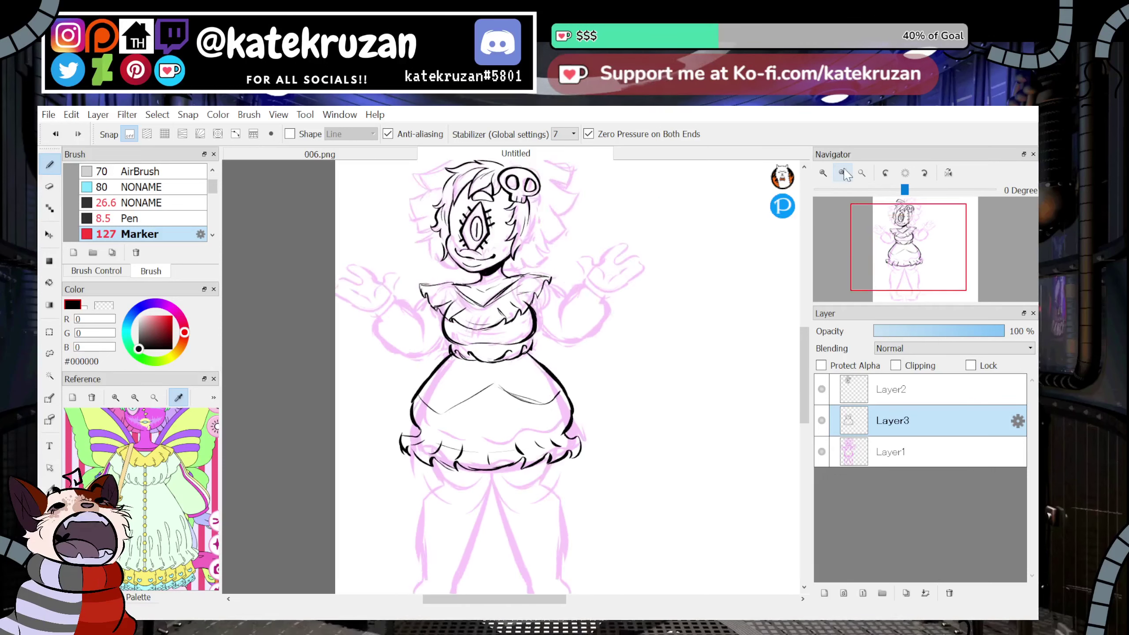
pyautogui.click(842, 173)
pyautogui.click(823, 172)
pyautogui.click(823, 173)
pyautogui.hotkey('ctrl', 'z')
pyautogui.hotkey('ctrl', 'z')
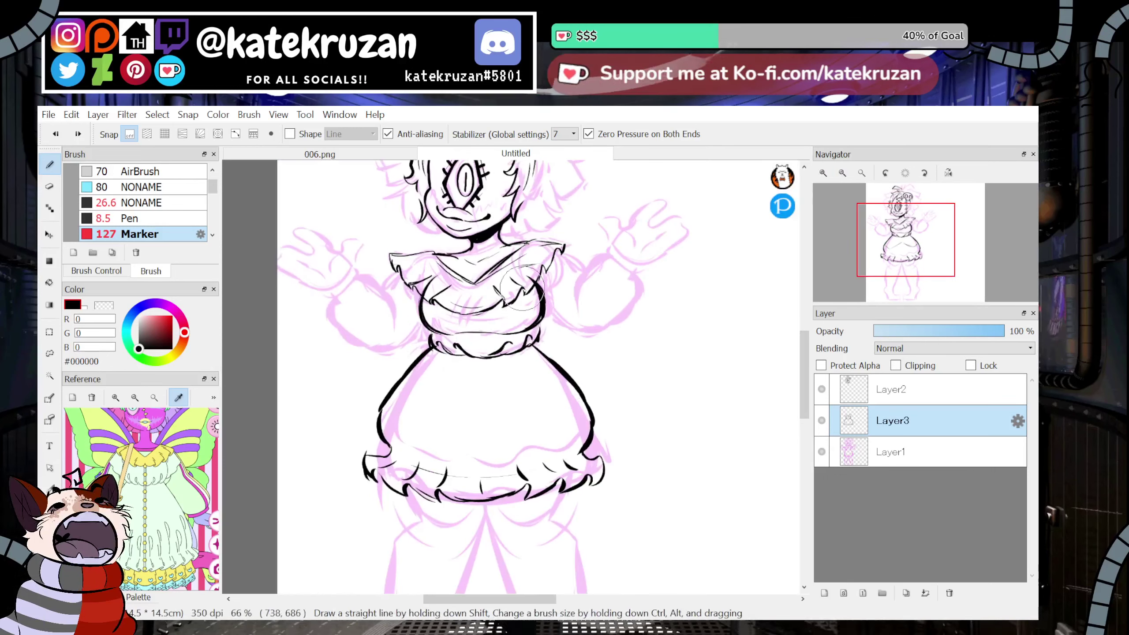
# Ink a pleated peplum with pointed sides below the waist ruffle, and erase the skirt outline crossing its flap.
pyautogui.moveTo(429, 349)
pyautogui.mouseDown()
pyautogui.moveTo(394, 357)
pyautogui.moveTo(407, 389)
pyautogui.moveTo(419, 361)
pyautogui.moveTo(391, 364)
pyautogui.mouseUp()
pyautogui.hotkey('ctrl', 'z')
pyautogui.hotkey('ctrl', 'z')
pyautogui.moveTo(387, 366)
pyautogui.mouseDown()
pyautogui.moveTo(404, 387)
pyautogui.moveTo(434, 365)
pyautogui.moveTo(426, 400)
pyautogui.moveTo(448, 403)
pyautogui.moveTo(464, 377)
pyautogui.mouseUp()
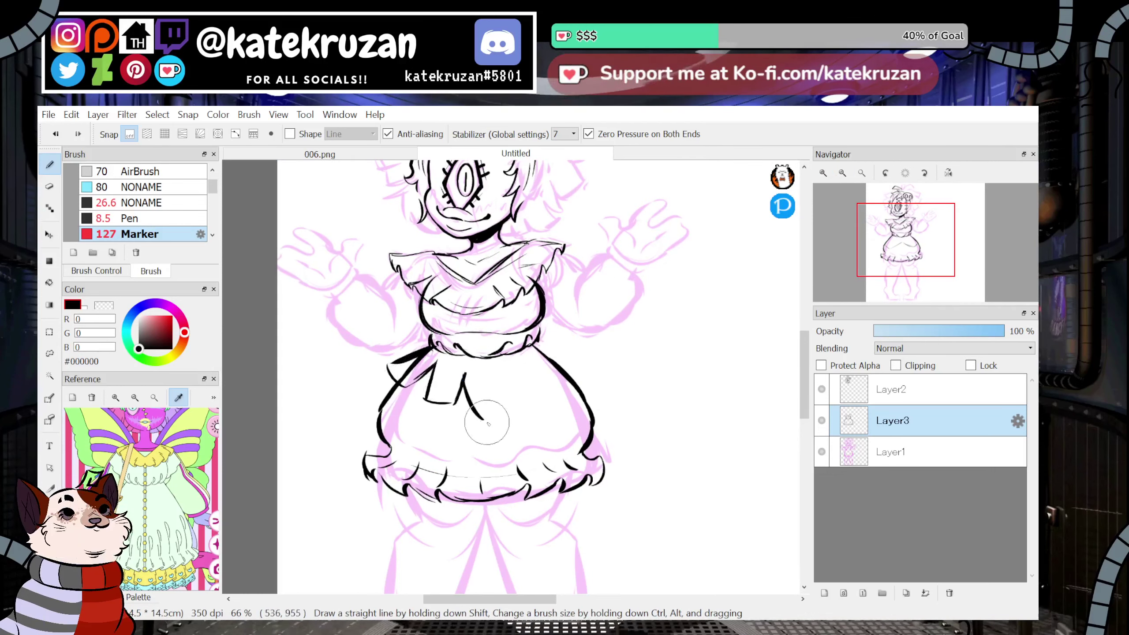
pyautogui.moveTo(507, 410); pyautogui.dragTo(500, 376)
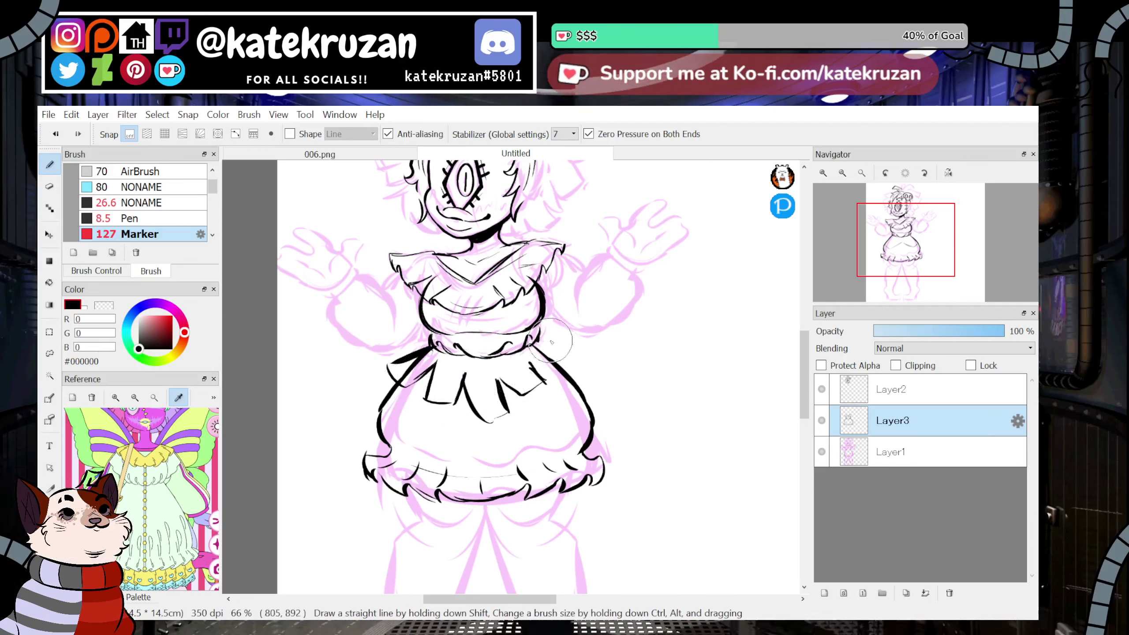
pyautogui.moveTo(540, 339)
pyautogui.mouseDown()
pyautogui.moveTo(575, 365)
pyautogui.moveTo(539, 402)
pyautogui.moveTo(486, 429)
pyautogui.mouseUp()
pyautogui.hotkey('ctrl', 'z')
pyautogui.press('z')
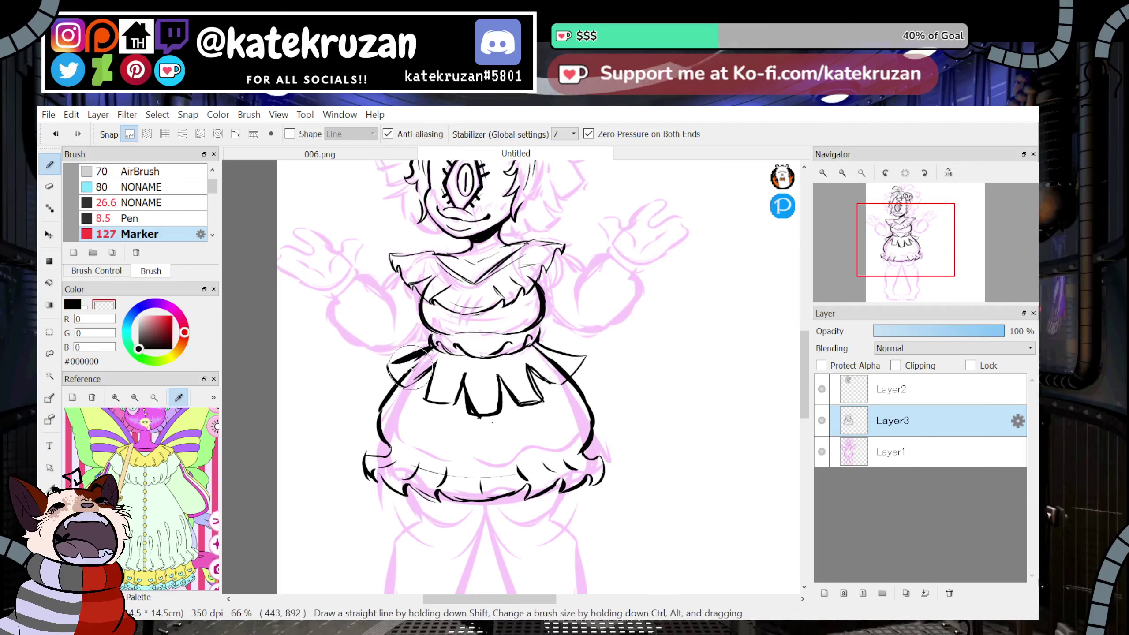
pyautogui.moveTo(404, 371); pyautogui.dragTo(403, 379)
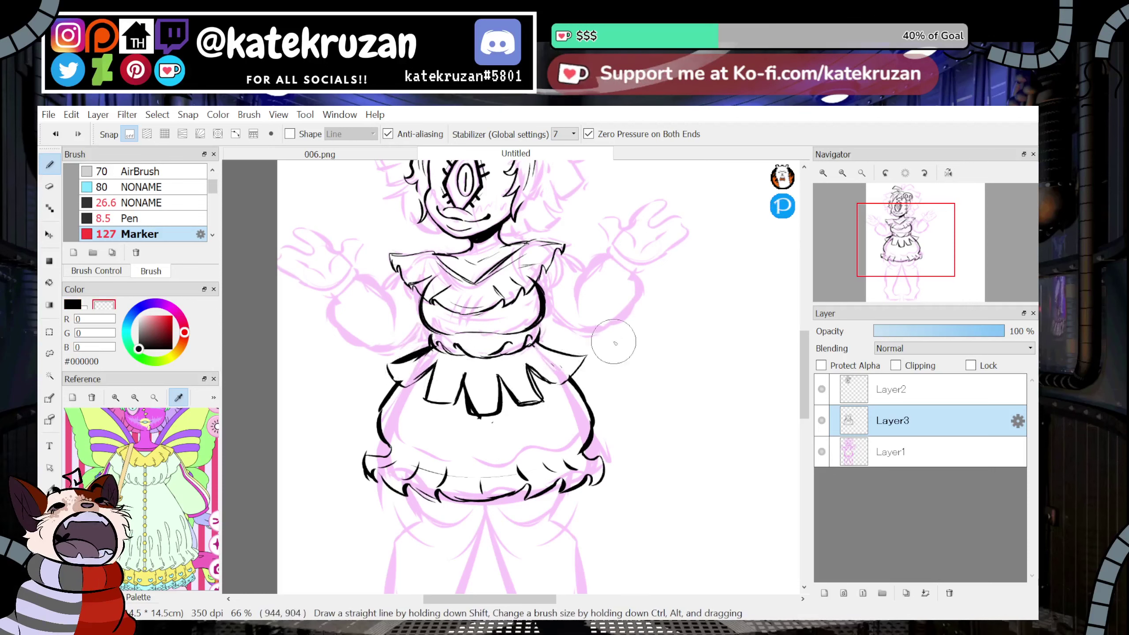
# Lower Layer3's opacity to 17%, fade the pink sketch on Layer1, and make Layer2 the active layer.
pyautogui.click(917, 227)
pyautogui.moveTo(917, 228)
pyautogui.mouseDown()
pyautogui.moveTo(907, 276)
pyautogui.moveTo(906, 227)
pyautogui.mouseUp()
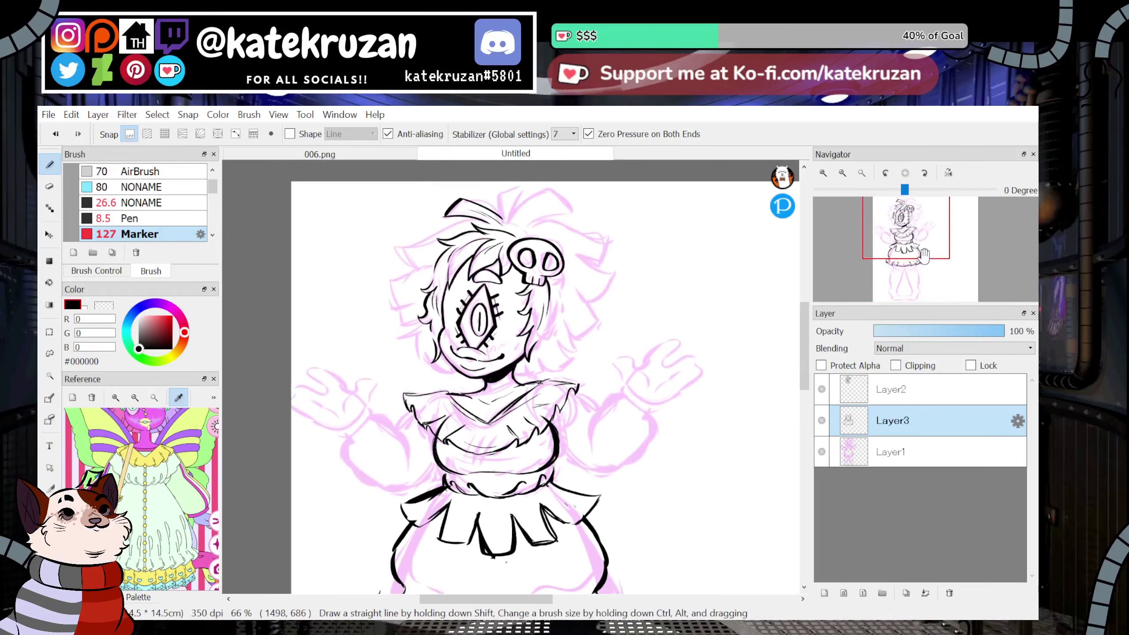
pyautogui.click(896, 331)
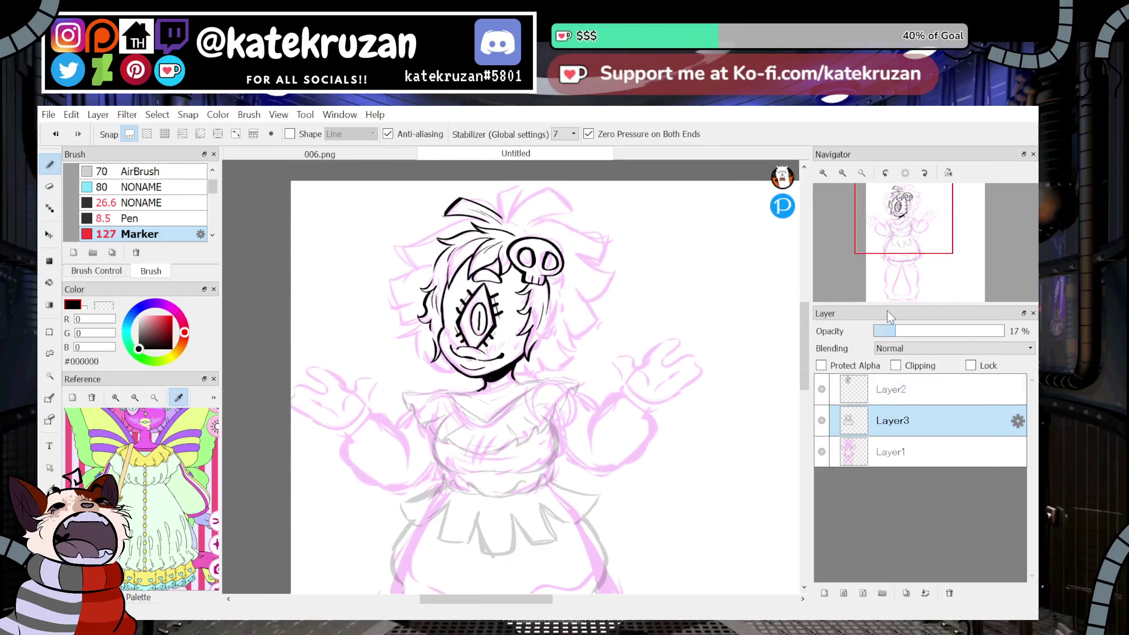
pyautogui.click(879, 444)
pyautogui.click(900, 331)
pyautogui.click(891, 388)
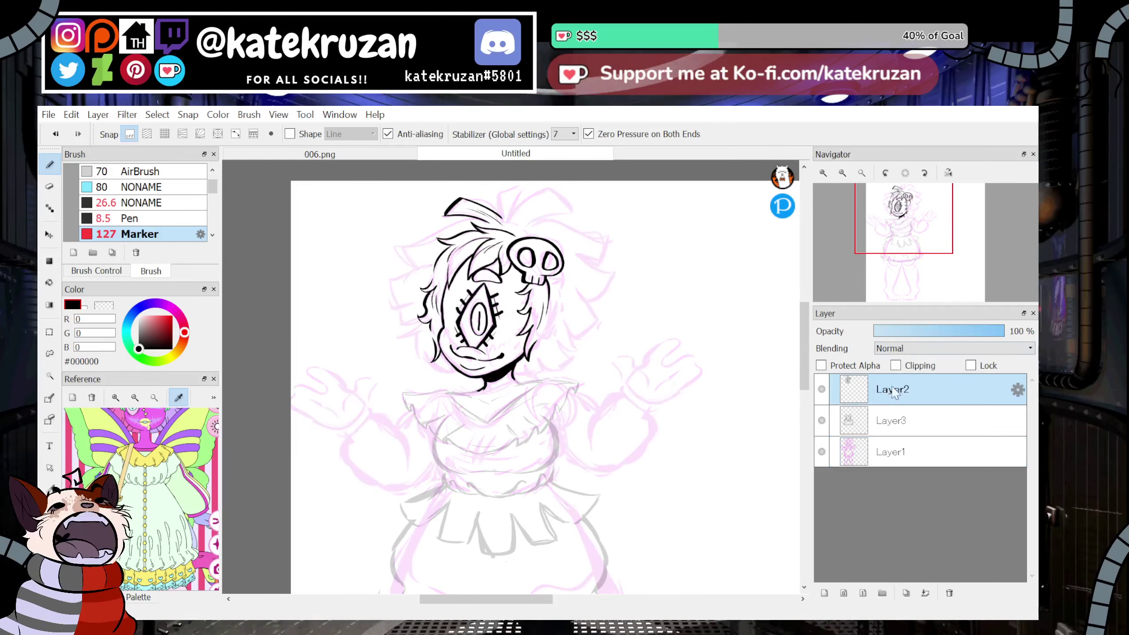
# Ink one half of the ruffled collar on Layer2, with its neckline edge, jagged outer edge and fold lines.
pyautogui.click(841, 174)
pyautogui.click(841, 174)
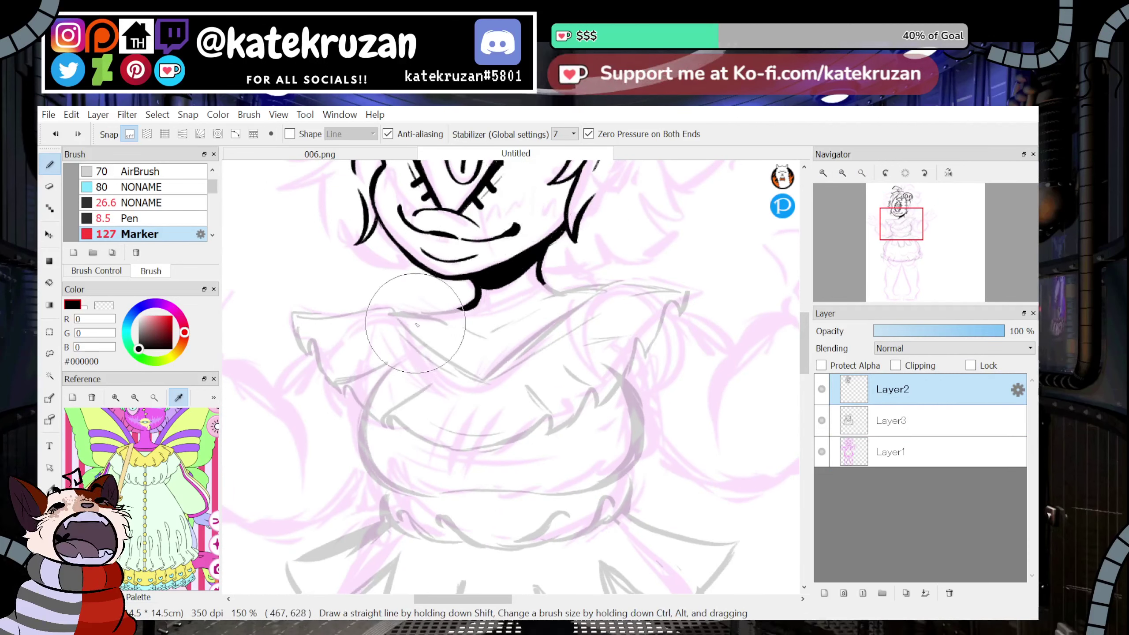
pyautogui.moveTo(486, 381)
pyautogui.mouseDown()
pyautogui.moveTo(613, 284)
pyautogui.moveTo(676, 290)
pyautogui.moveTo(687, 313)
pyautogui.moveTo(547, 436)
pyautogui.moveTo(540, 425)
pyautogui.moveTo(468, 451)
pyautogui.mouseUp()
pyautogui.press('z')
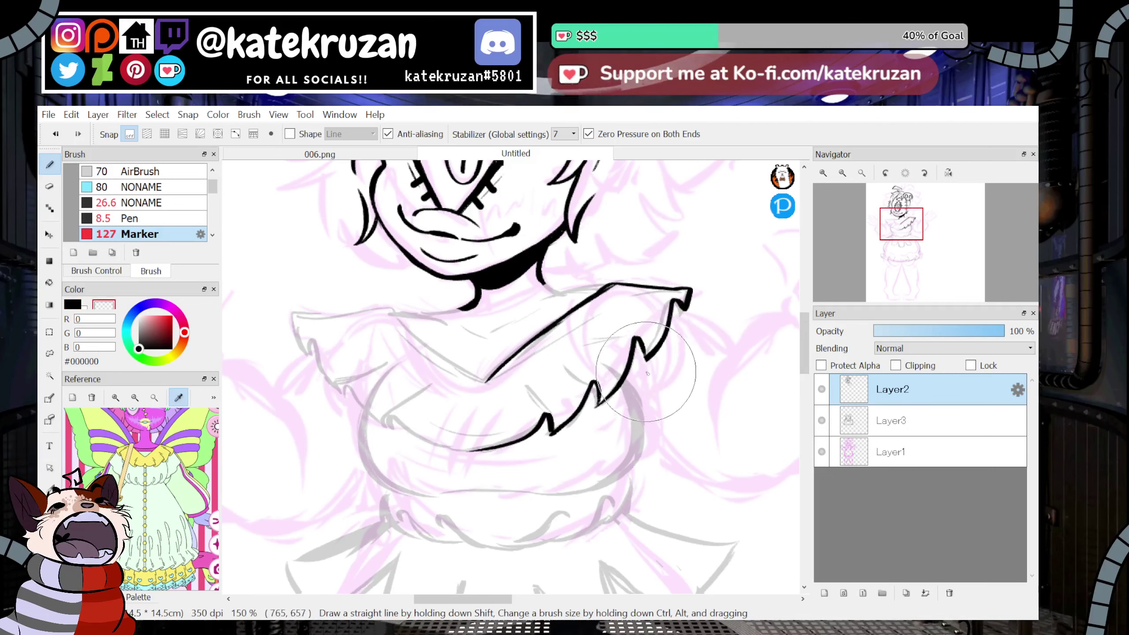
pyautogui.press('z')
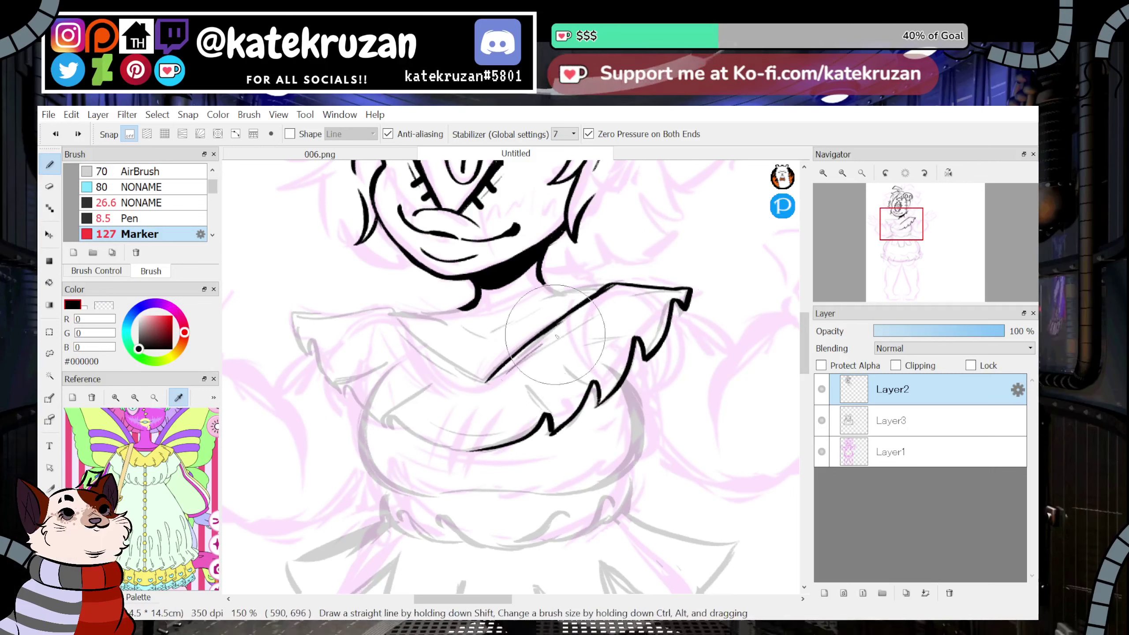
pyautogui.moveTo(507, 375); pyautogui.dragTo(617, 299)
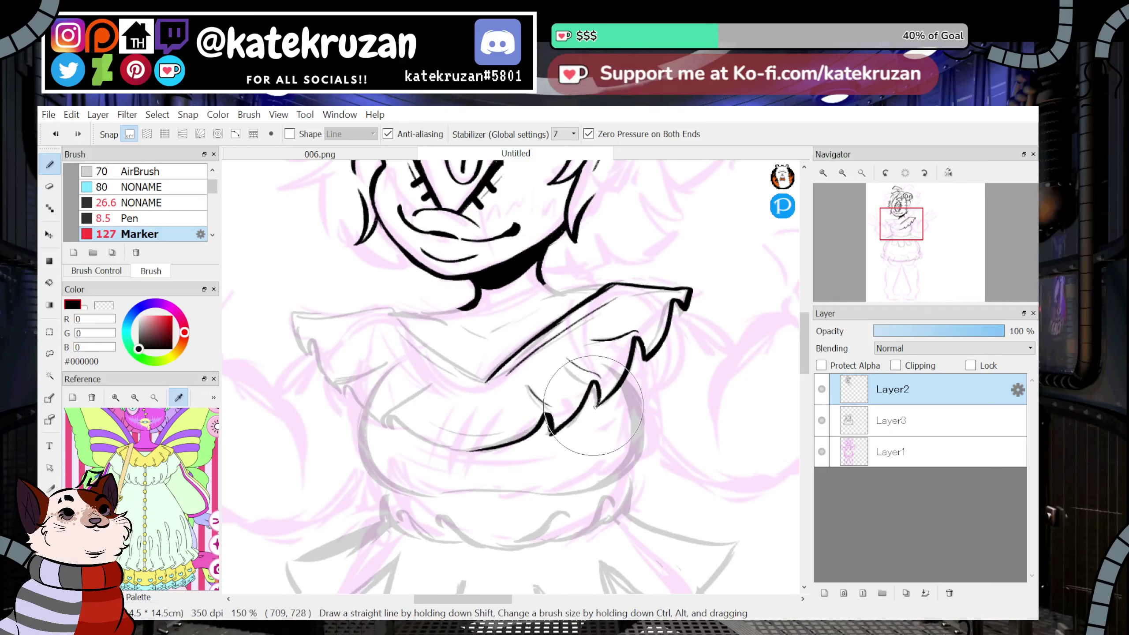
pyautogui.click(950, 173)
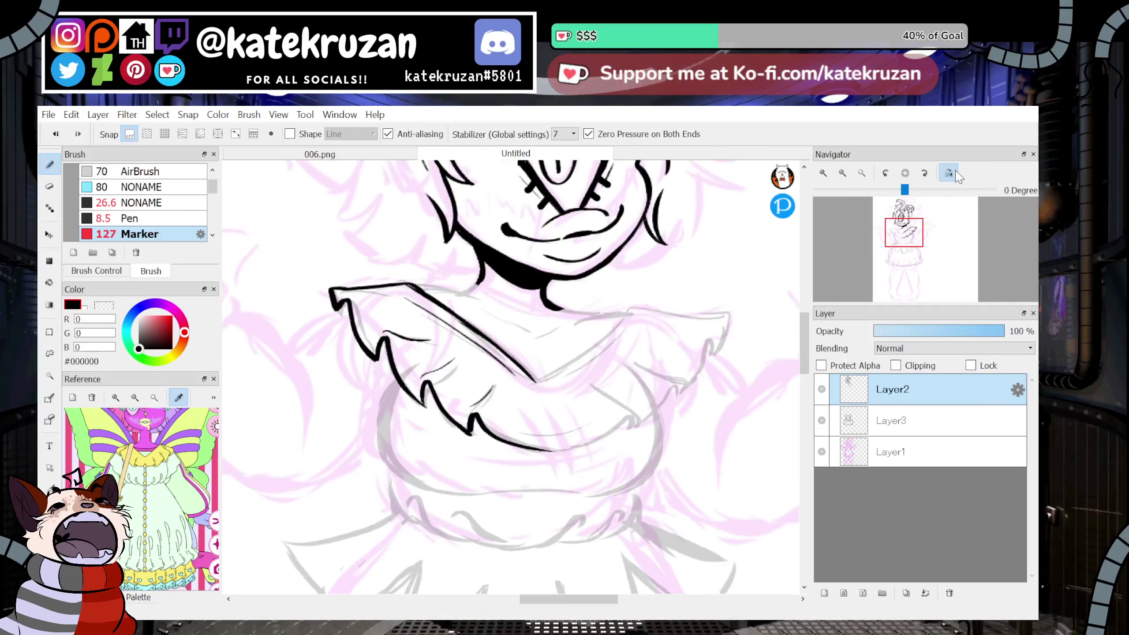
pyautogui.click(956, 173)
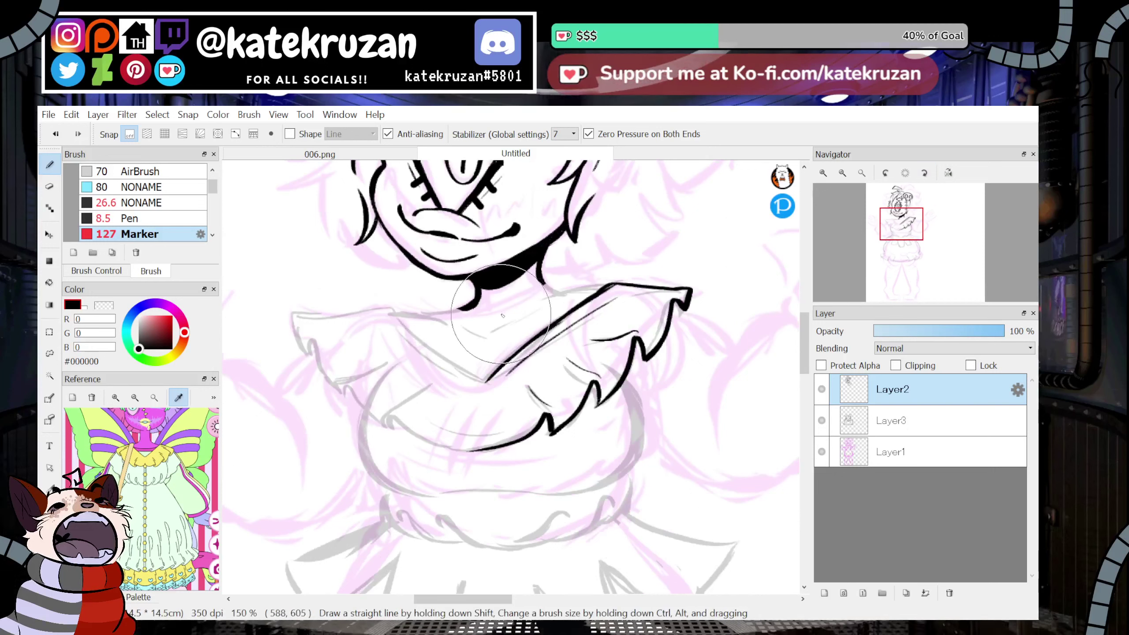
# Ink both shoulder lines, the collarbone marks and the second edge of the V-neckline, checking in the mirrored view.
pyautogui.moveTo(542, 280); pyautogui.dragTo(603, 288)
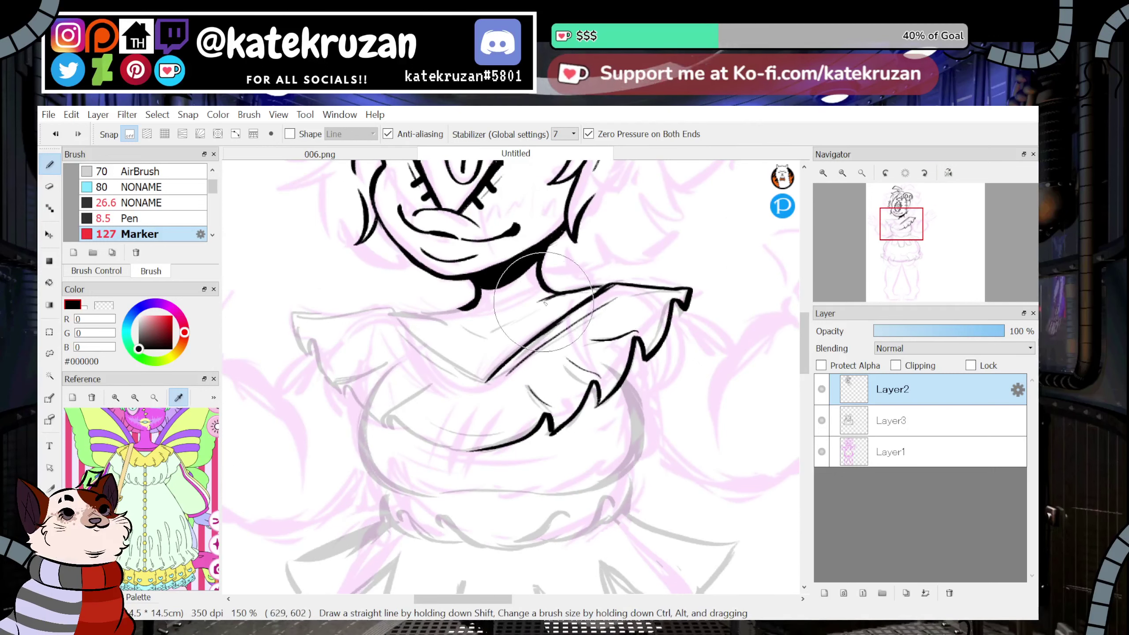
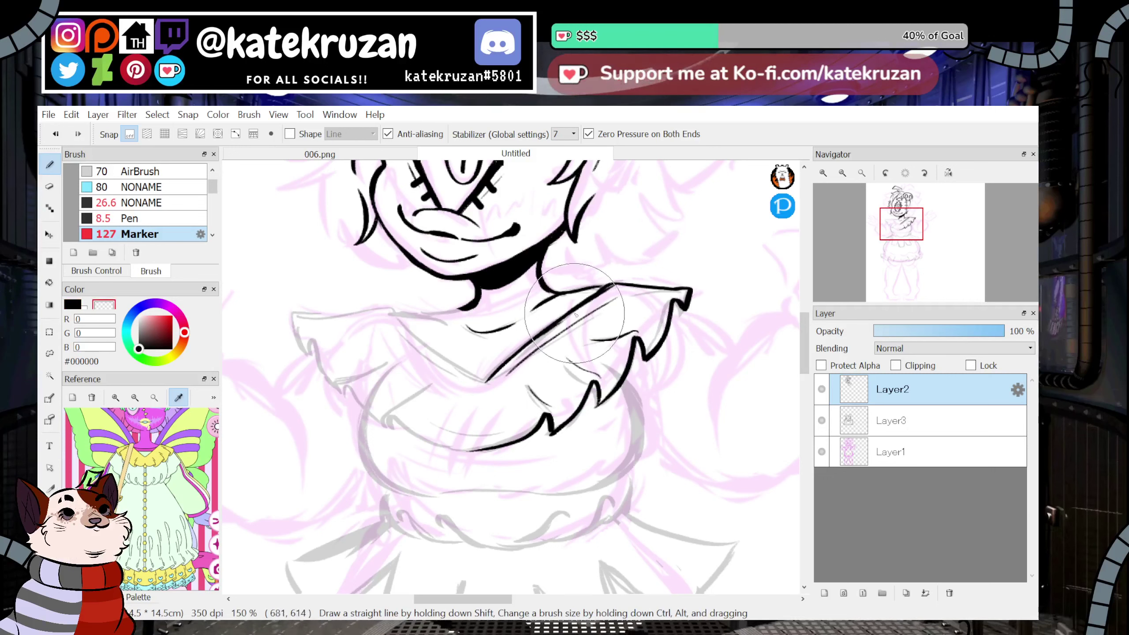
pyautogui.click(949, 173)
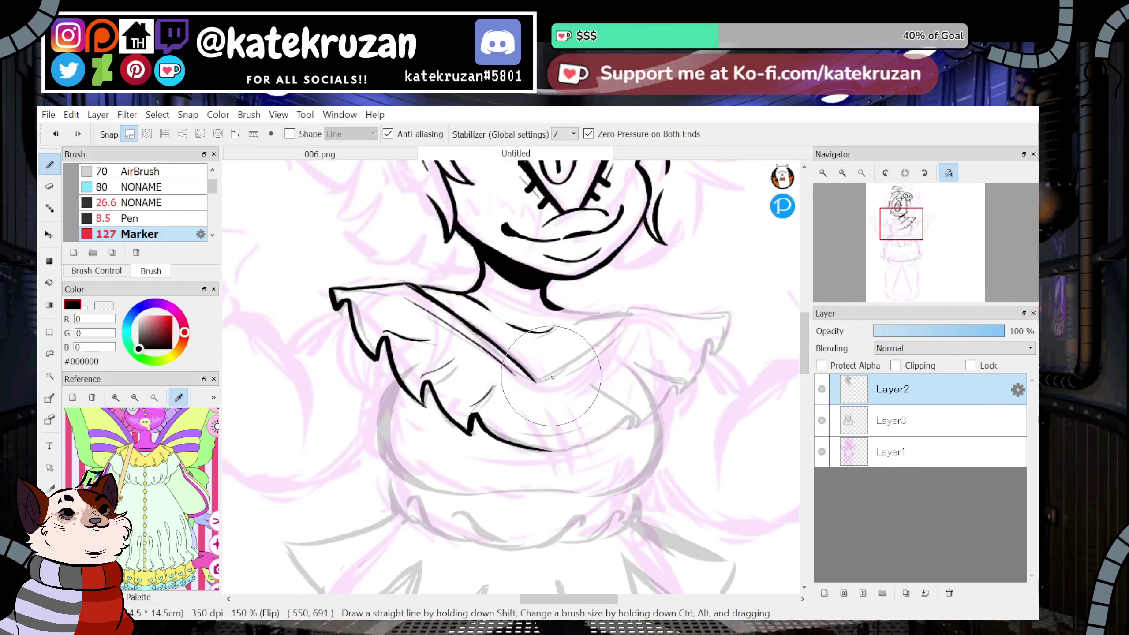
pyautogui.click(948, 173)
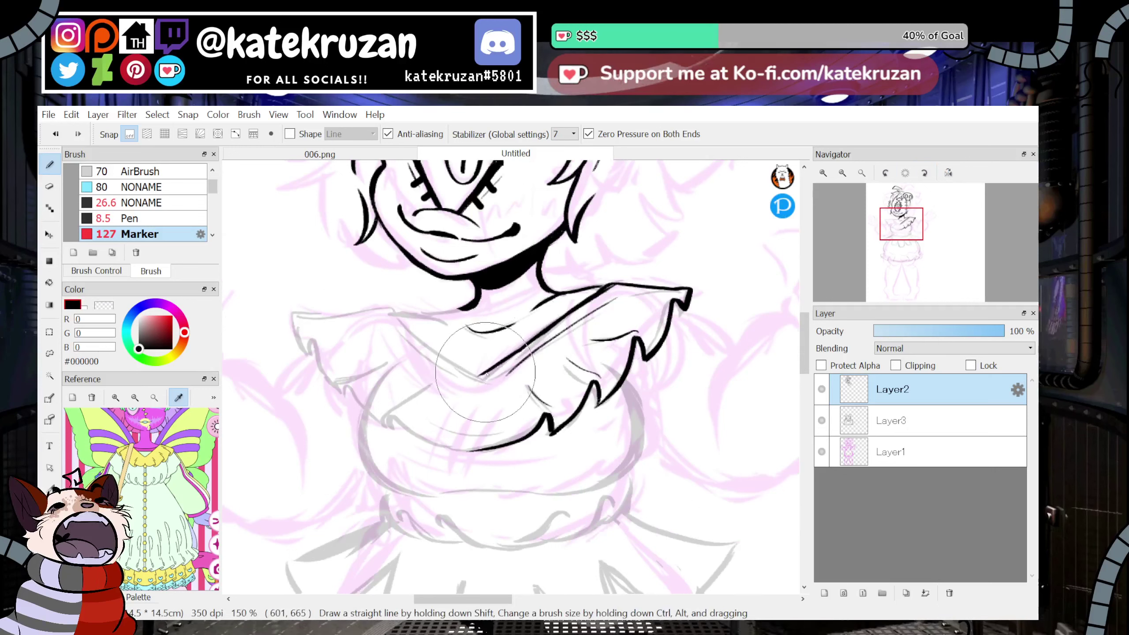
pyautogui.click(948, 173)
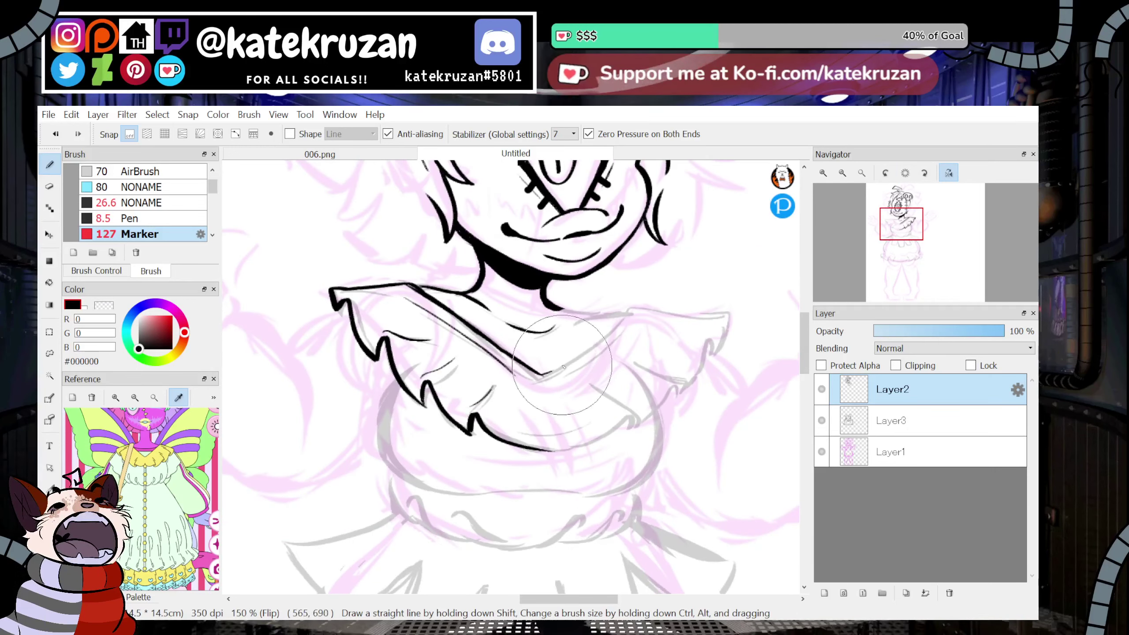
pyautogui.moveTo(540, 374); pyautogui.dragTo(633, 311)
pyautogui.click(945, 174)
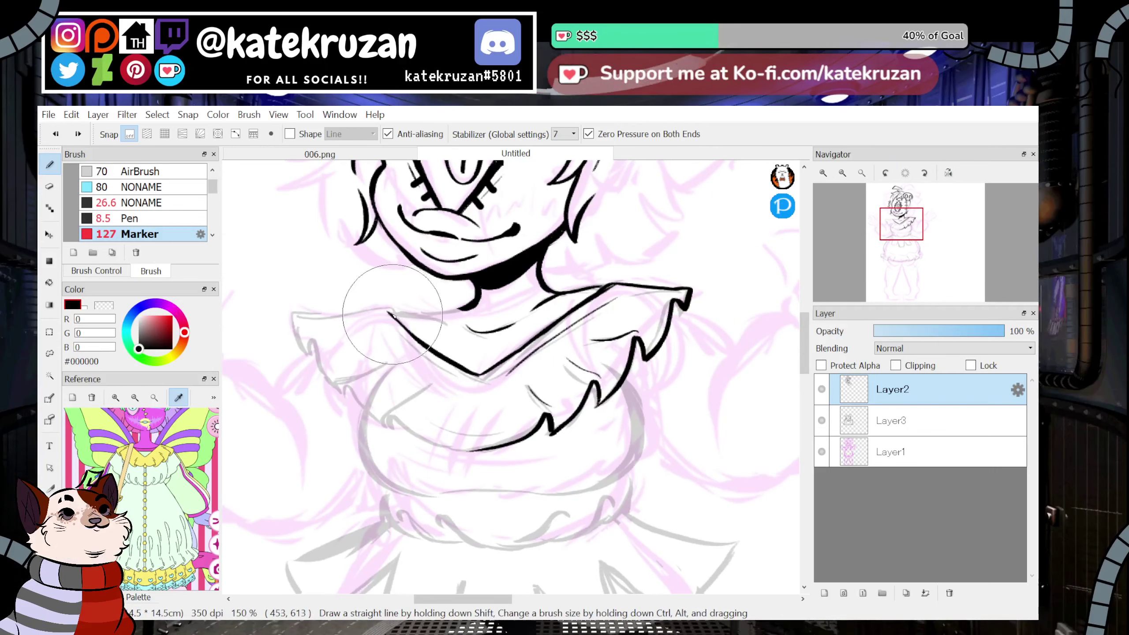
pyautogui.moveTo(410, 312); pyautogui.dragTo(471, 307)
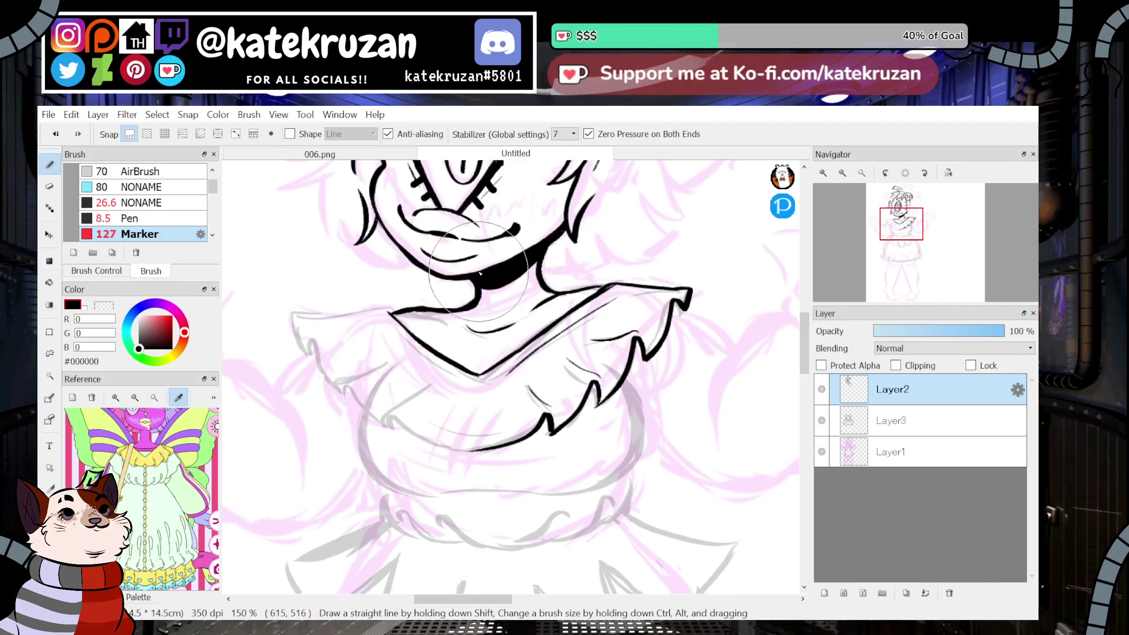
# Ink the jagged outer edge of the collar's other half, joining it to the finished half beneath the neckline.
pyautogui.press('x')
pyautogui.press('x')
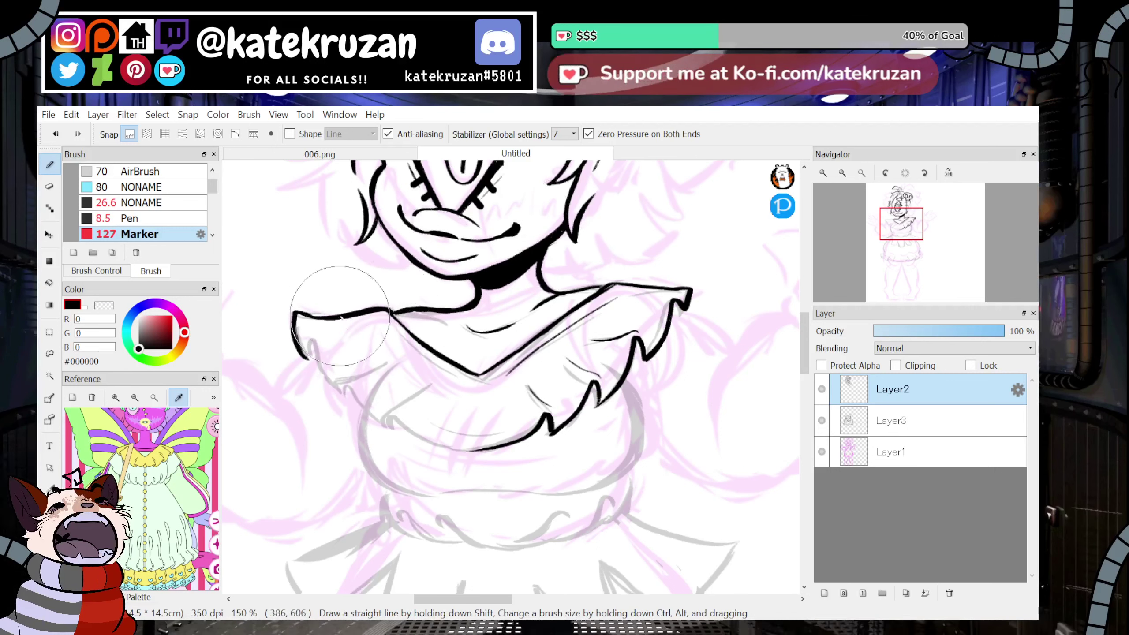
pyautogui.hotkey('ctrl', 'z')
pyautogui.moveTo(294, 313)
pyautogui.mouseDown()
pyautogui.moveTo(305, 352)
pyautogui.moveTo(314, 340)
pyautogui.moveTo(339, 391)
pyautogui.mouseUp()
pyautogui.hotkey('ctrl', 'z')
pyautogui.moveTo(306, 355)
pyautogui.mouseDown()
pyautogui.moveTo(344, 392)
pyautogui.moveTo(304, 355)
pyautogui.moveTo(312, 339)
pyautogui.moveTo(331, 382)
pyautogui.moveTo(480, 453)
pyautogui.mouseUp()
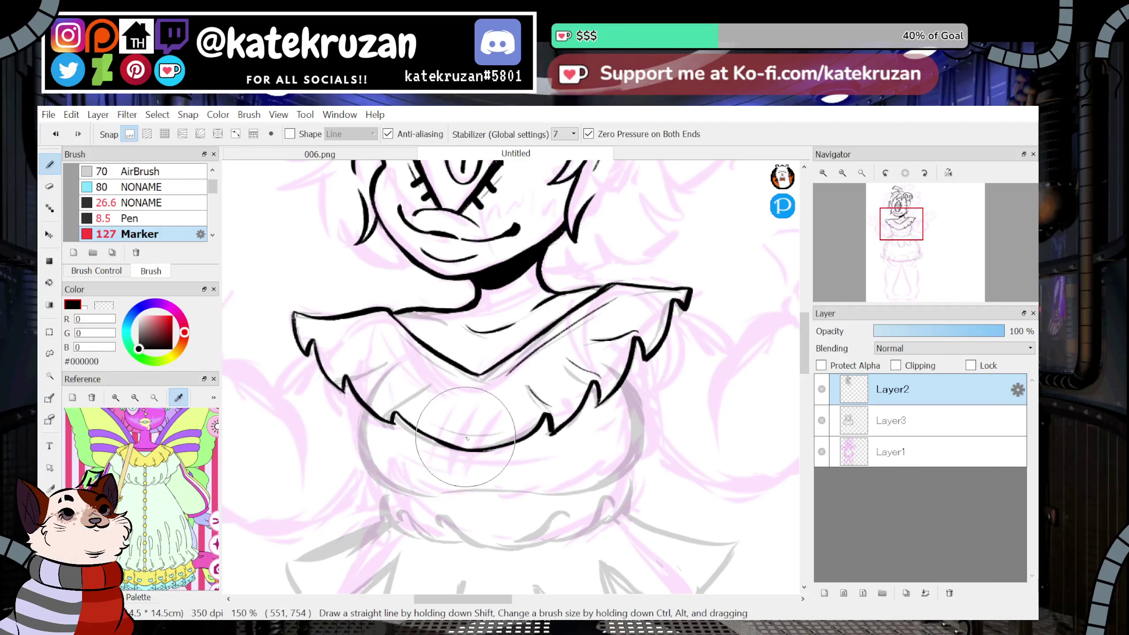
pyautogui.press('z')
# Lower the opacity of Layer1 and Layer3 further, and return to Layer2.
pyautogui.click(948, 172)
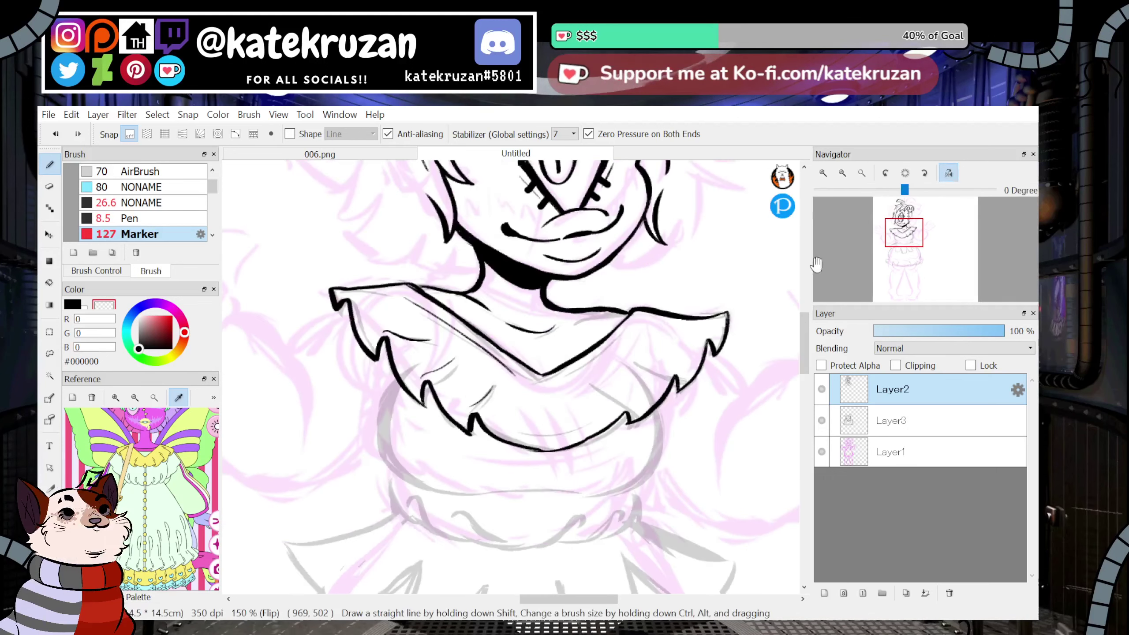
pyautogui.click(890, 453)
pyautogui.click(884, 331)
pyautogui.click(887, 426)
pyautogui.click(888, 330)
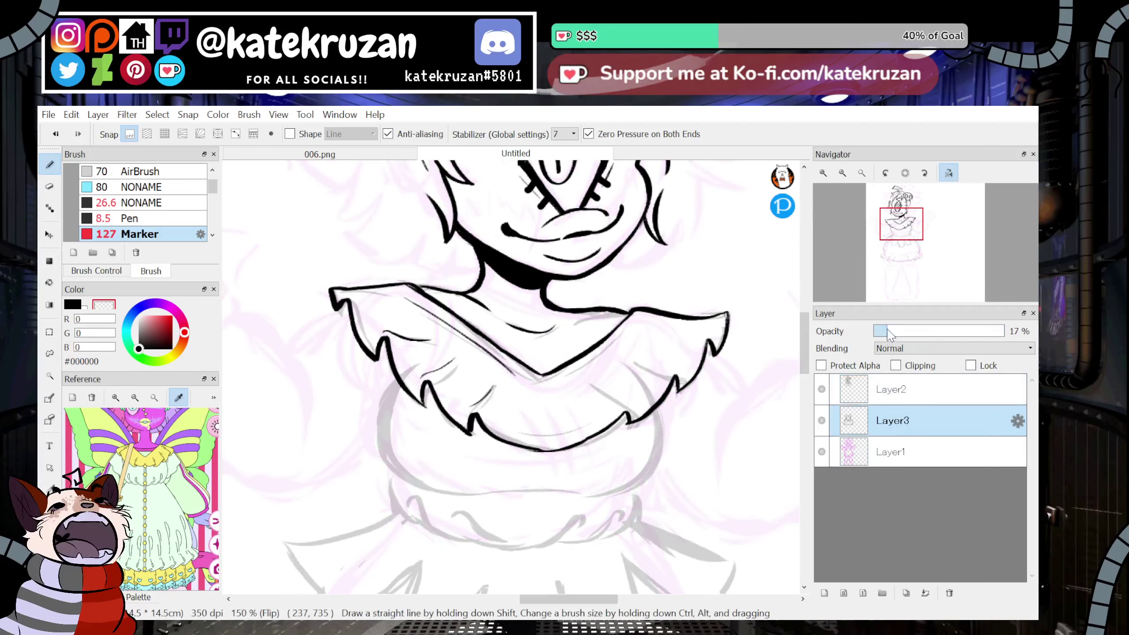
pyautogui.click(832, 398)
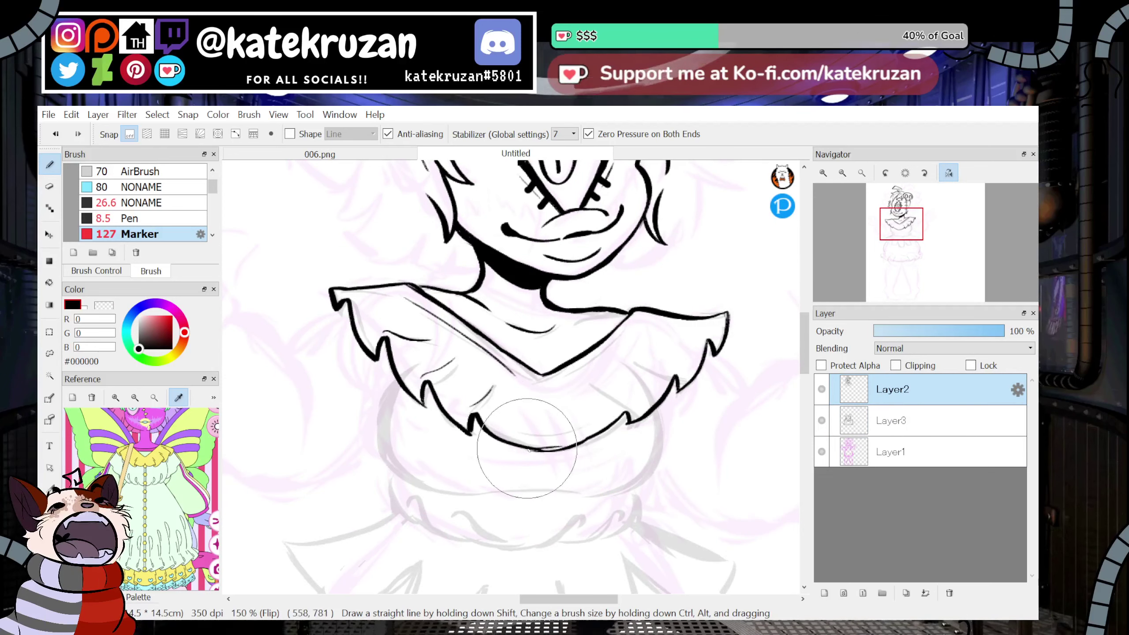
# Clean up the collar's lower edge and add fold lines across the remaining ruffles.
pyautogui.press('x')
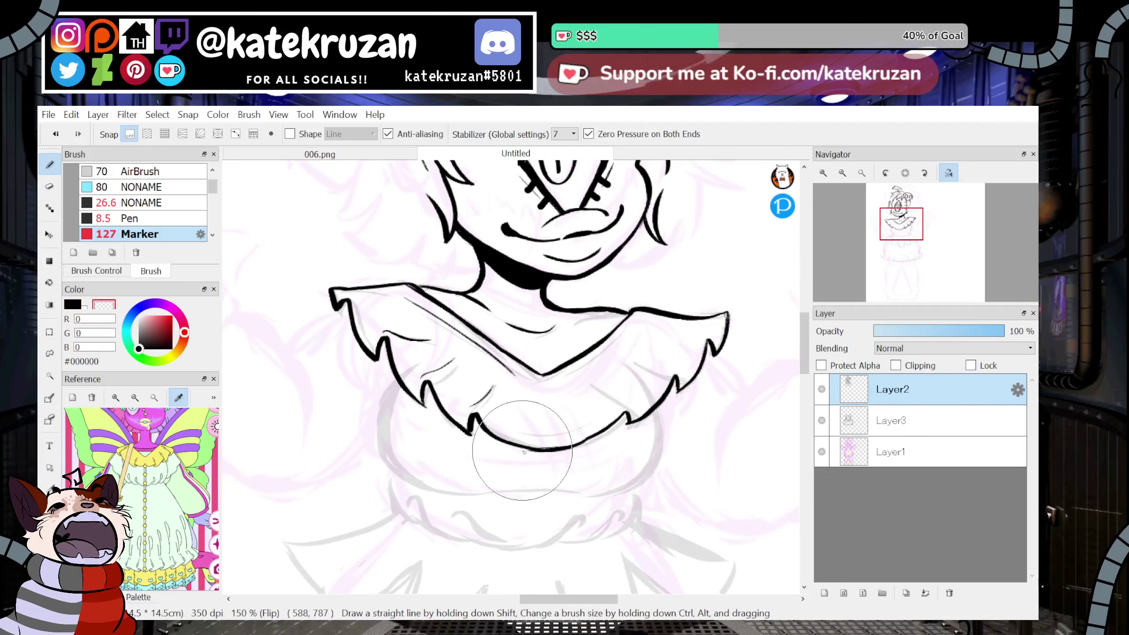
pyautogui.press('x')
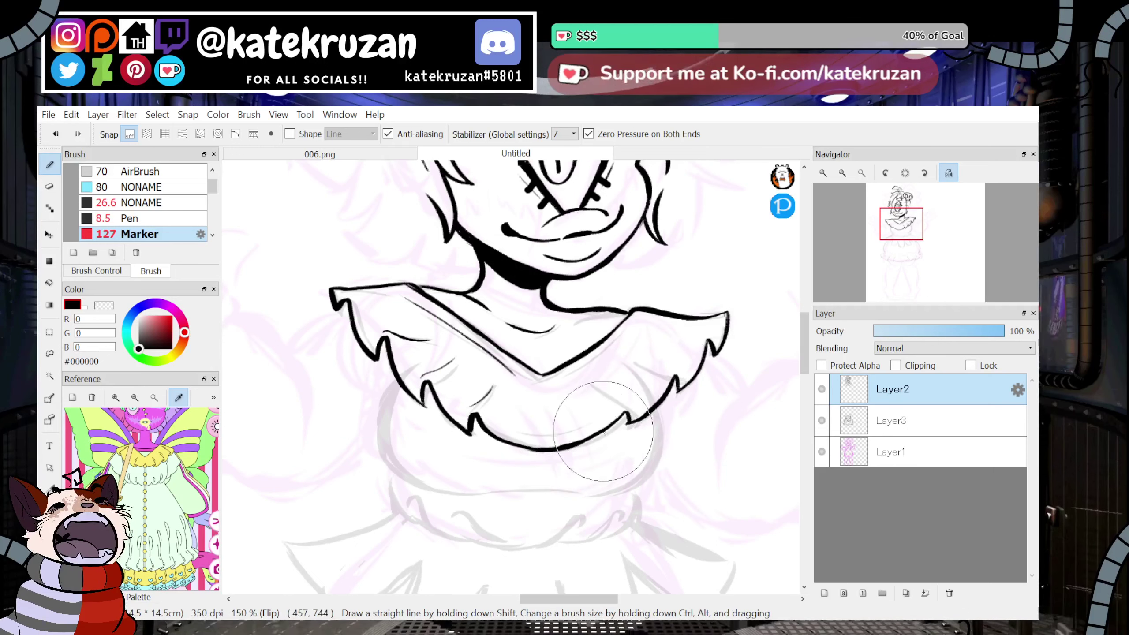
pyautogui.press('x')
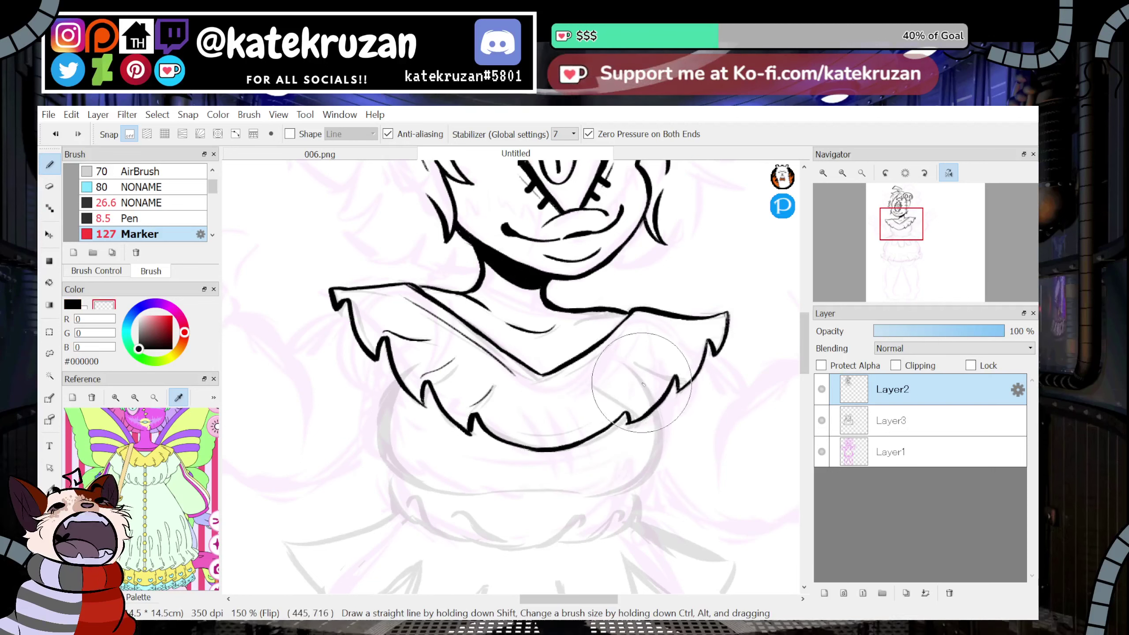
pyautogui.press('x')
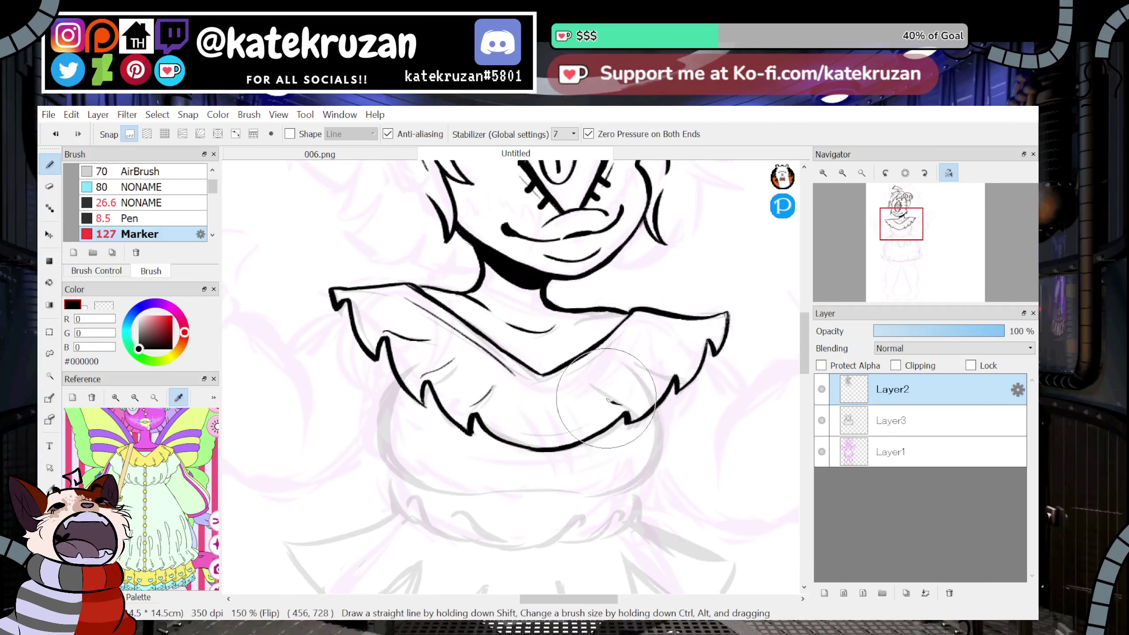
pyautogui.click(949, 173)
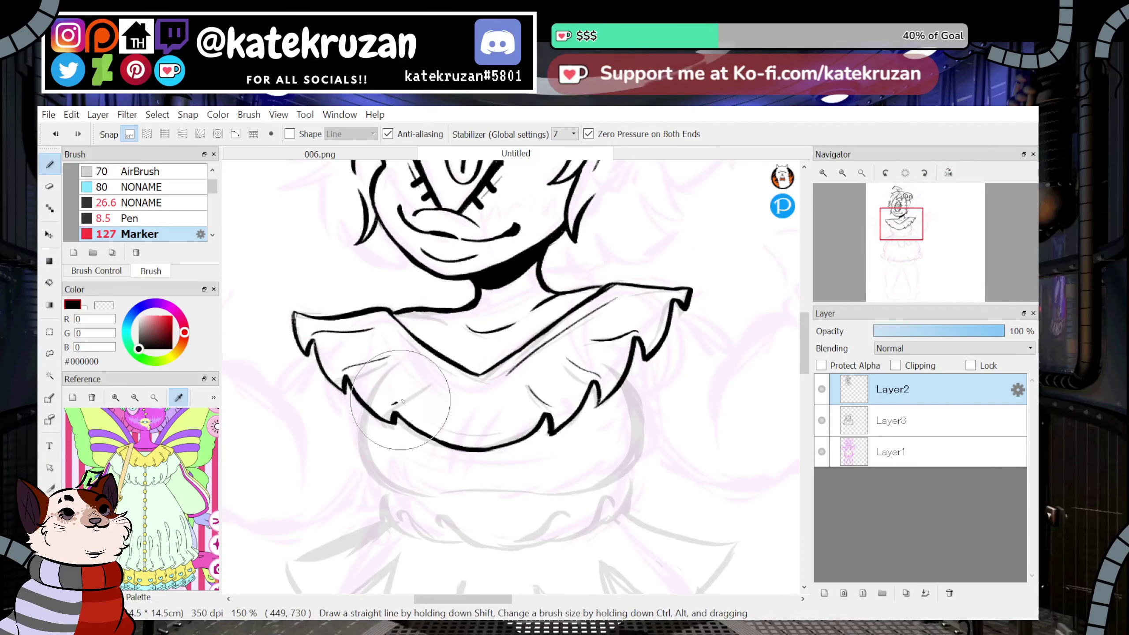
pyautogui.moveTo(400, 399)
pyautogui.mouseDown()
pyautogui.moveTo(462, 429)
pyautogui.moveTo(542, 409)
pyautogui.mouseUp()
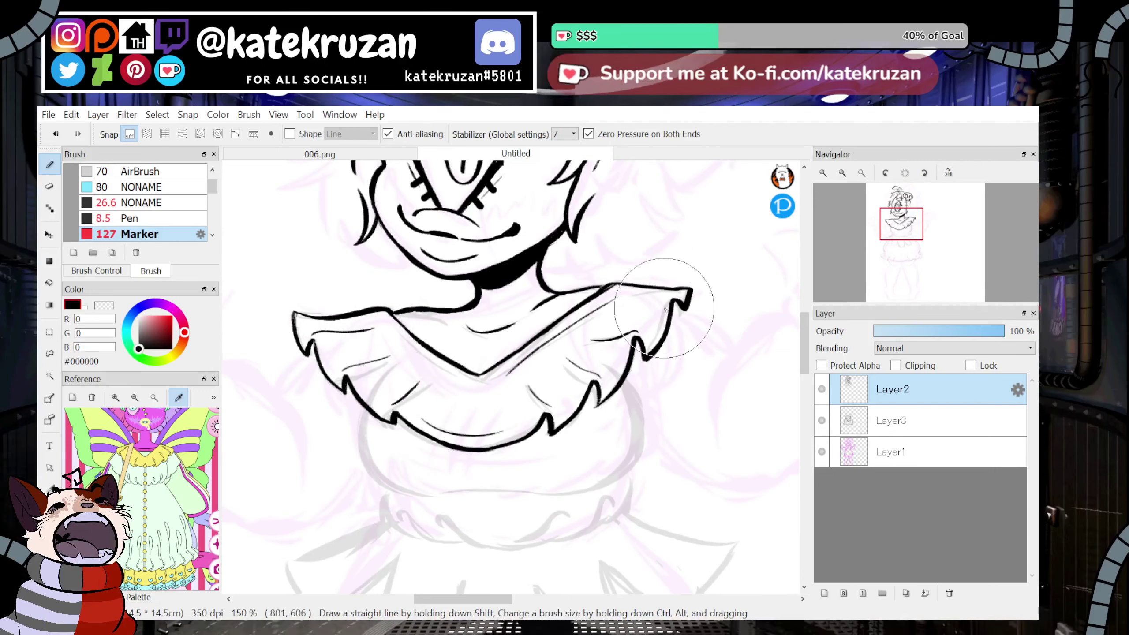
pyautogui.moveTo(659, 319); pyautogui.dragTo(643, 348)
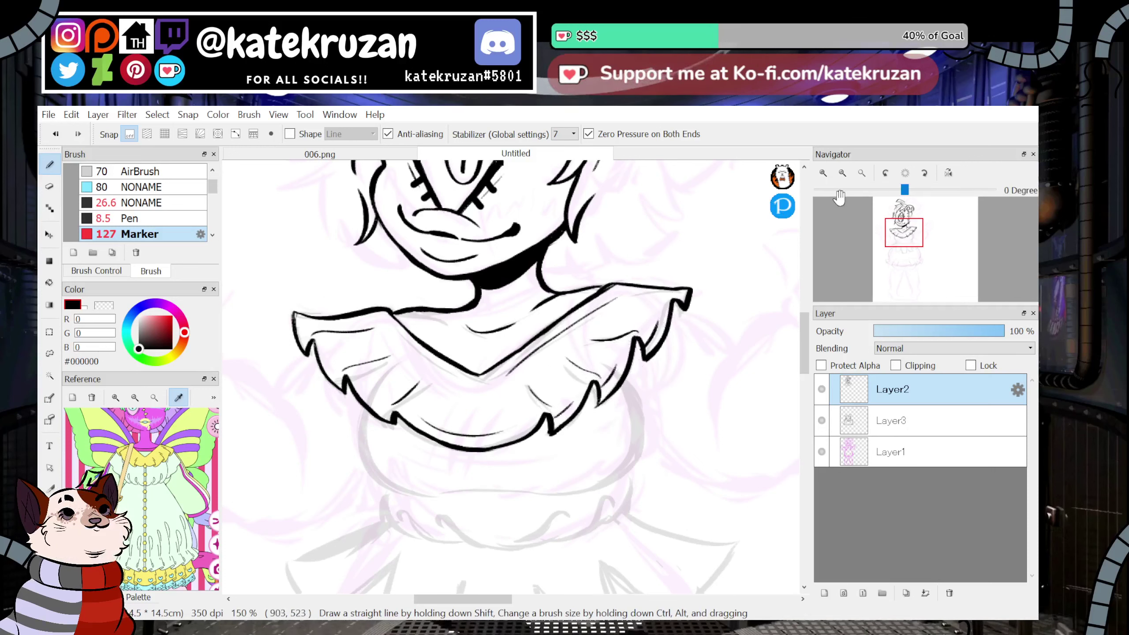
# Check the collar zoomed out and mirrored, and try fold lines beneath the point of the V-neckline.
pyautogui.click(845, 173)
pyautogui.click(845, 172)
pyautogui.click(845, 172)
pyautogui.click(823, 173)
pyautogui.click(823, 172)
pyautogui.click(823, 172)
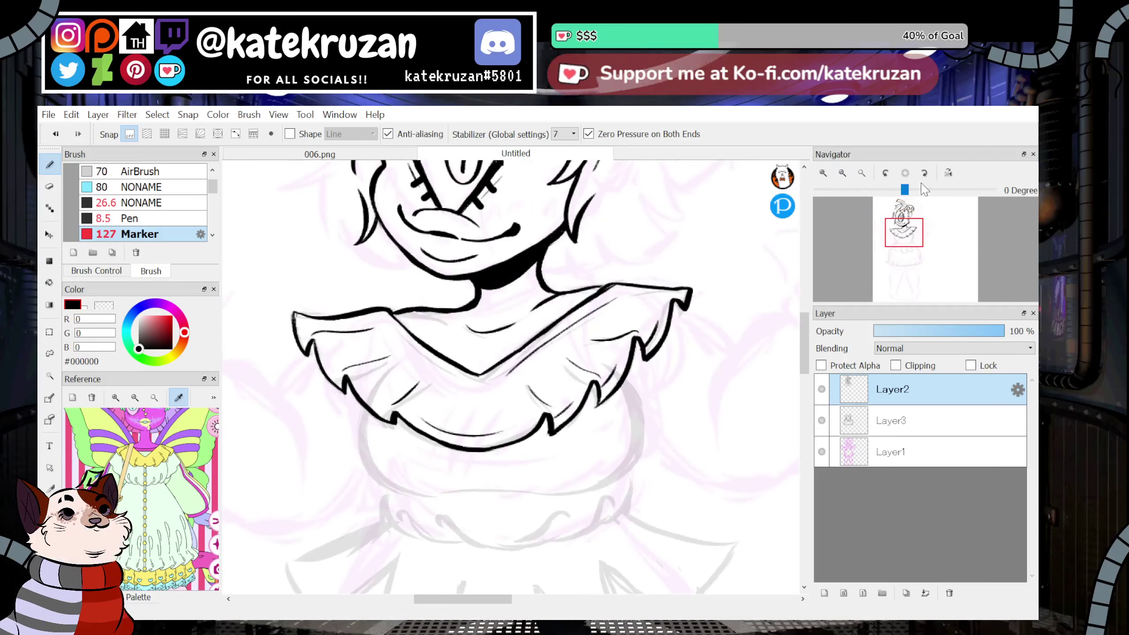
pyautogui.click(948, 174)
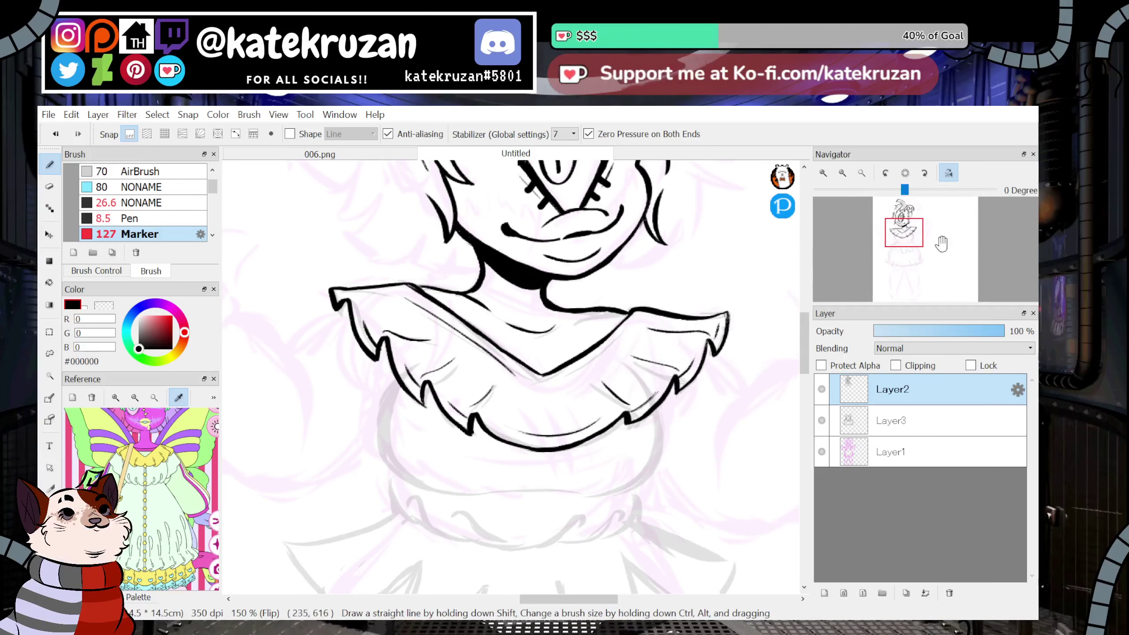
pyautogui.moveTo(555, 381); pyautogui.dragTo(621, 337)
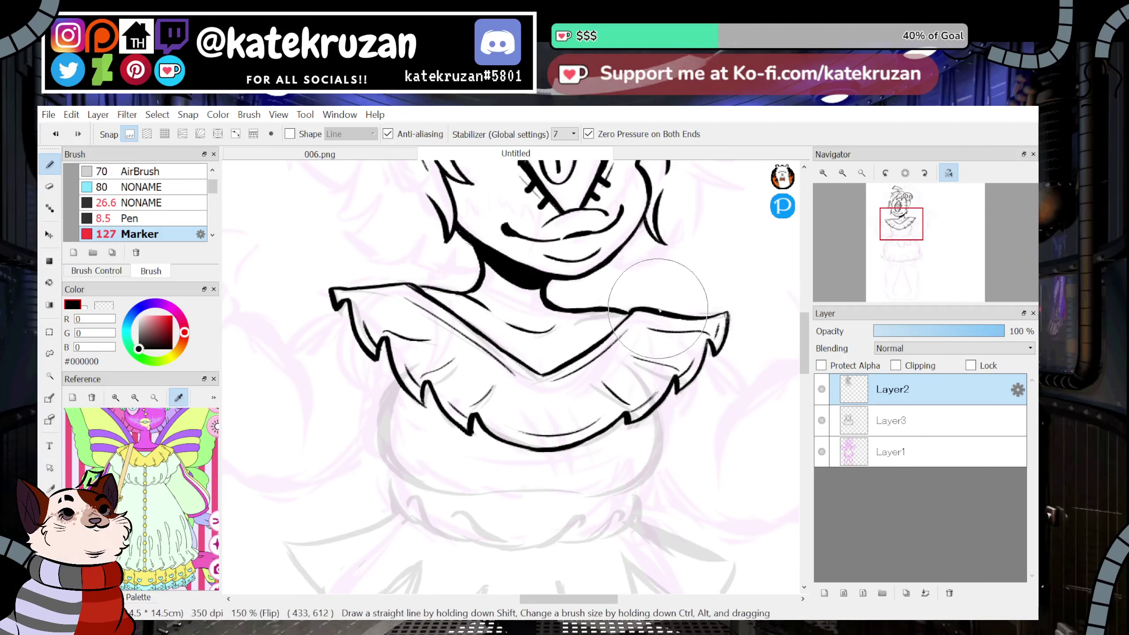
pyautogui.click(948, 173)
pyautogui.moveTo(492, 381); pyautogui.dragTo(476, 394)
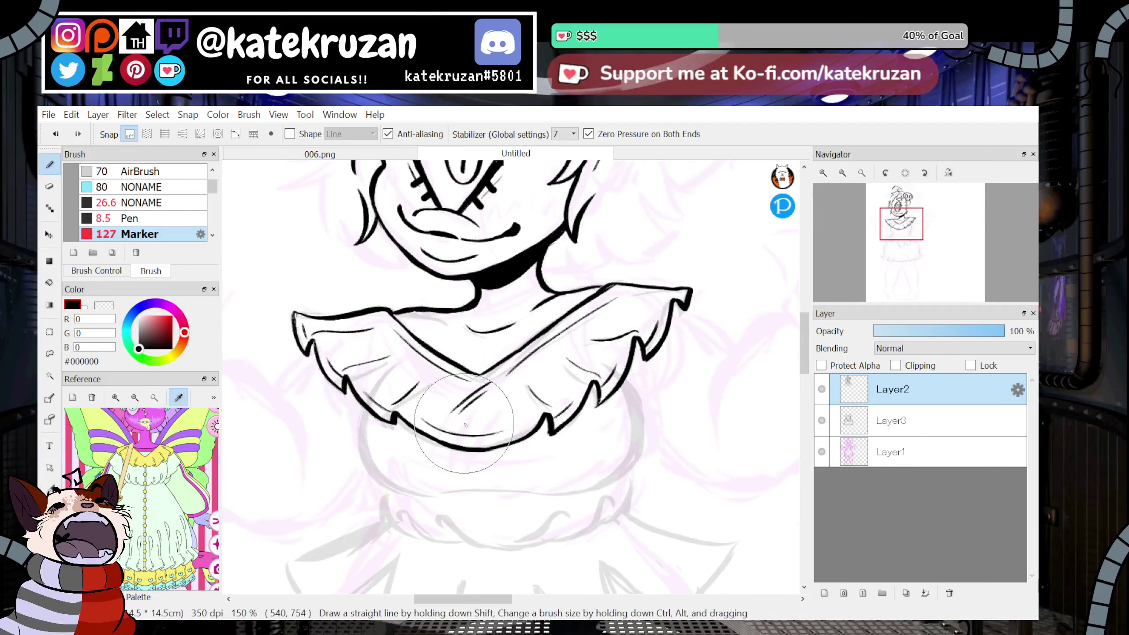
pyautogui.moveTo(451, 443)
pyautogui.mouseDown()
pyautogui.moveTo(493, 382)
pyautogui.moveTo(481, 414)
pyautogui.moveTo(491, 393)
pyautogui.mouseUp()
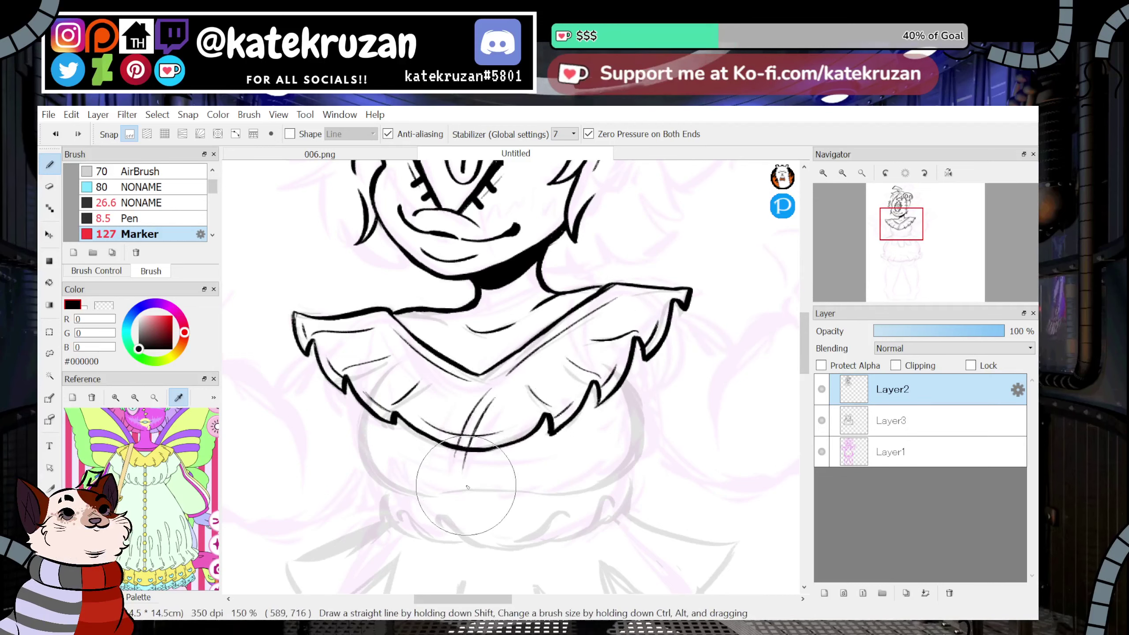
# Ink a thin curve for one half of the bodice's underside and add fold lines across the collar's centre.
pyautogui.moveTo(813, 250)
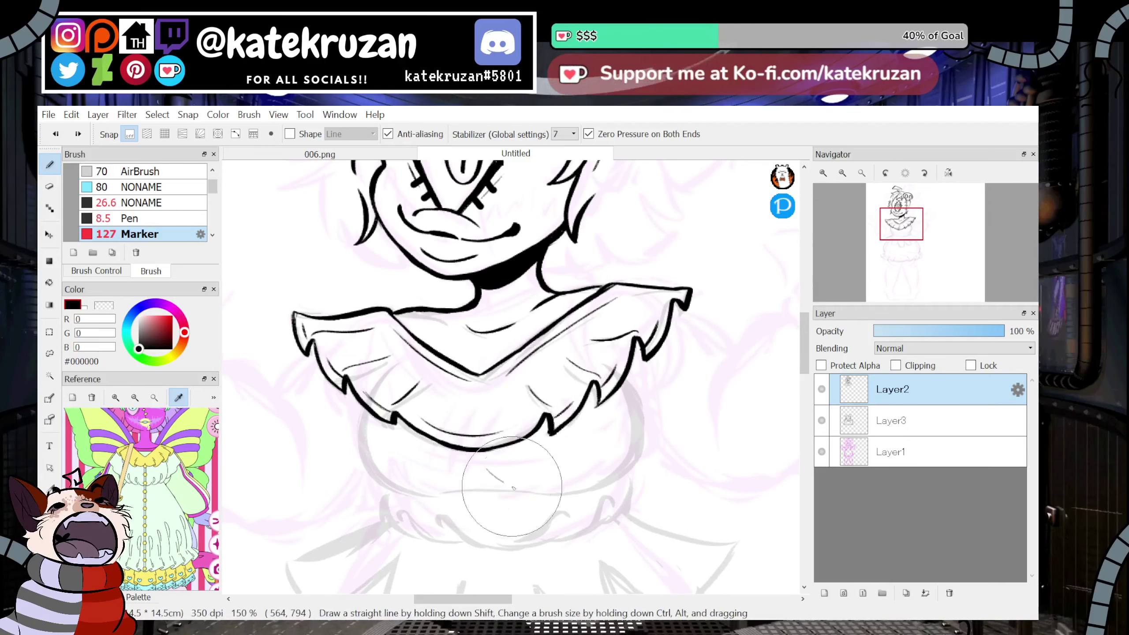
pyautogui.moveTo(514, 489); pyautogui.dragTo(642, 445)
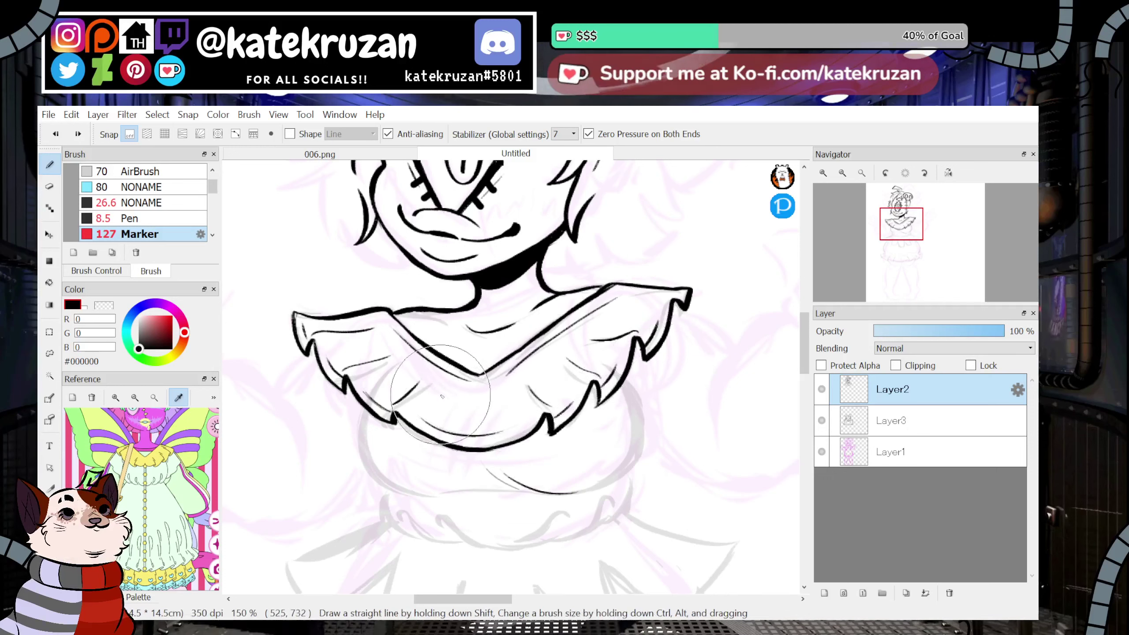
pyautogui.click(842, 173)
pyautogui.click(842, 173)
pyautogui.click(843, 173)
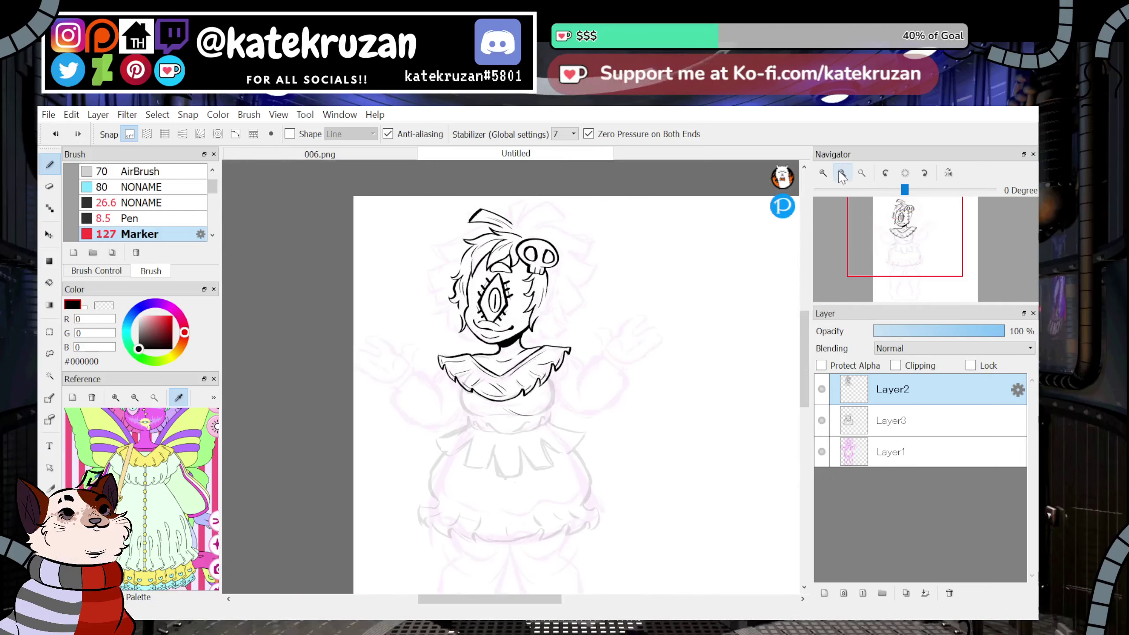
pyautogui.click(823, 173)
pyautogui.click(823, 173)
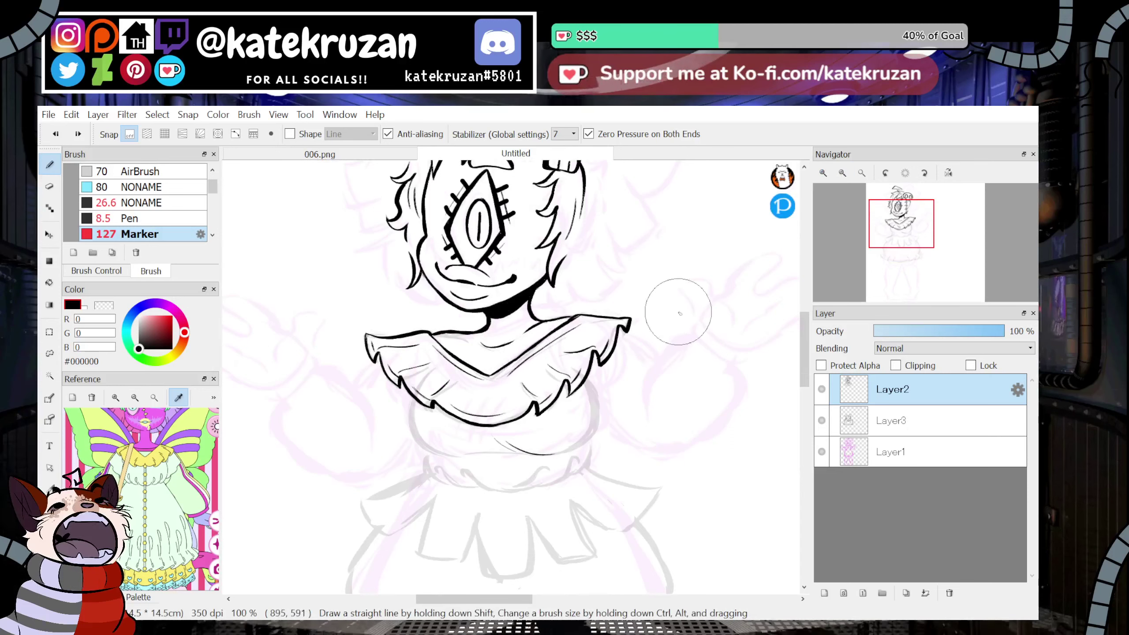
pyautogui.click(823, 172)
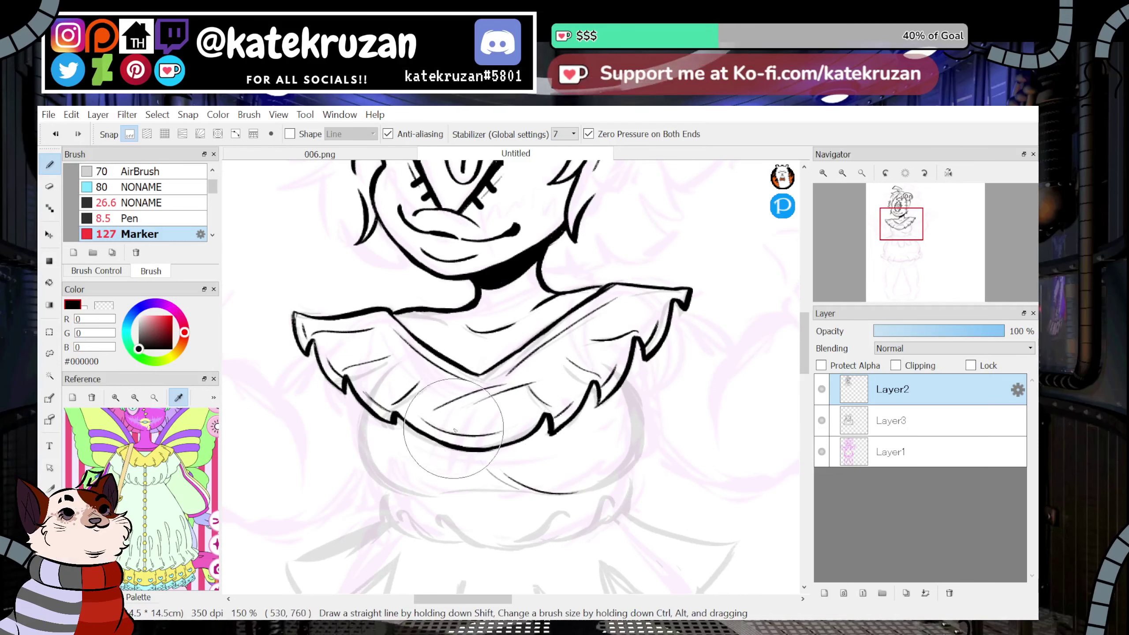
# Ink the rounded sides of the bodice beneath the collar, curving each one inward along the underside.
pyautogui.scroll(-3, 494, 383)
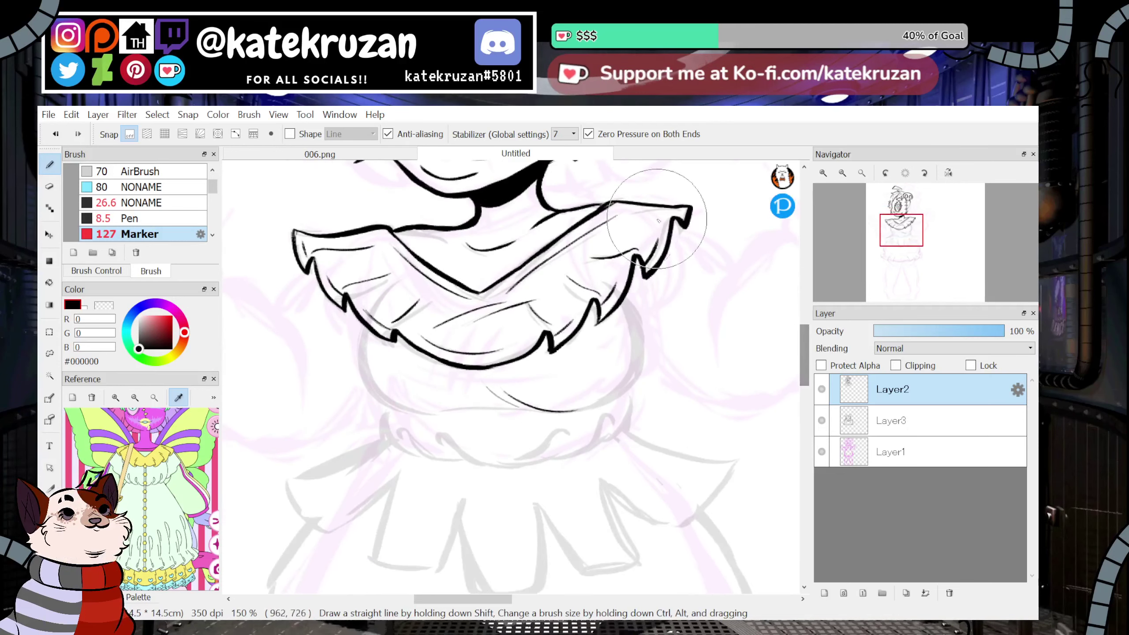
pyautogui.moveTo(387, 291); pyautogui.dragTo(428, 405)
pyautogui.hotkey('ctrl', 'z')
pyautogui.moveTo(393, 288); pyautogui.dragTo(438, 406)
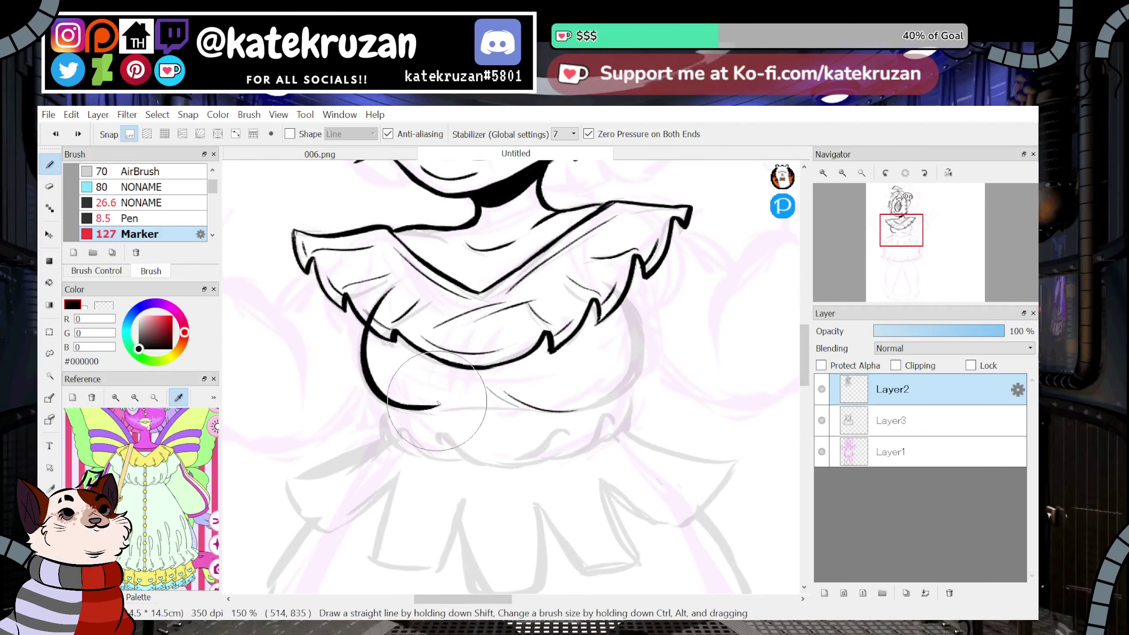
pyautogui.moveTo(413, 410); pyautogui.dragTo(524, 381)
pyautogui.hotkey('ctrl', 'z')
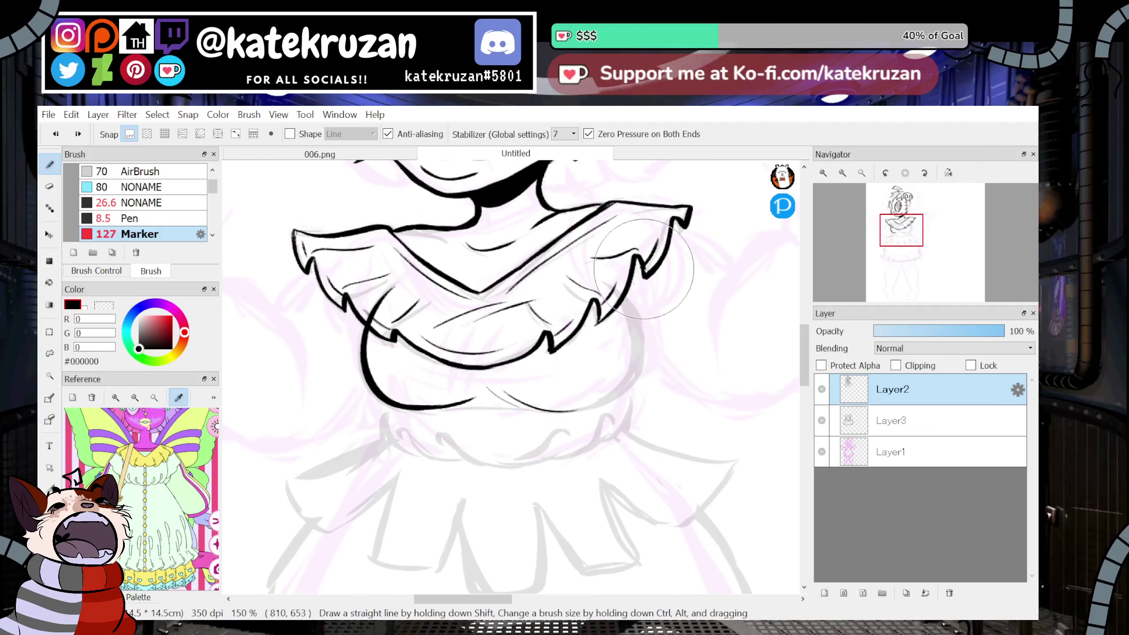
pyautogui.moveTo(620, 299); pyautogui.dragTo(578, 407)
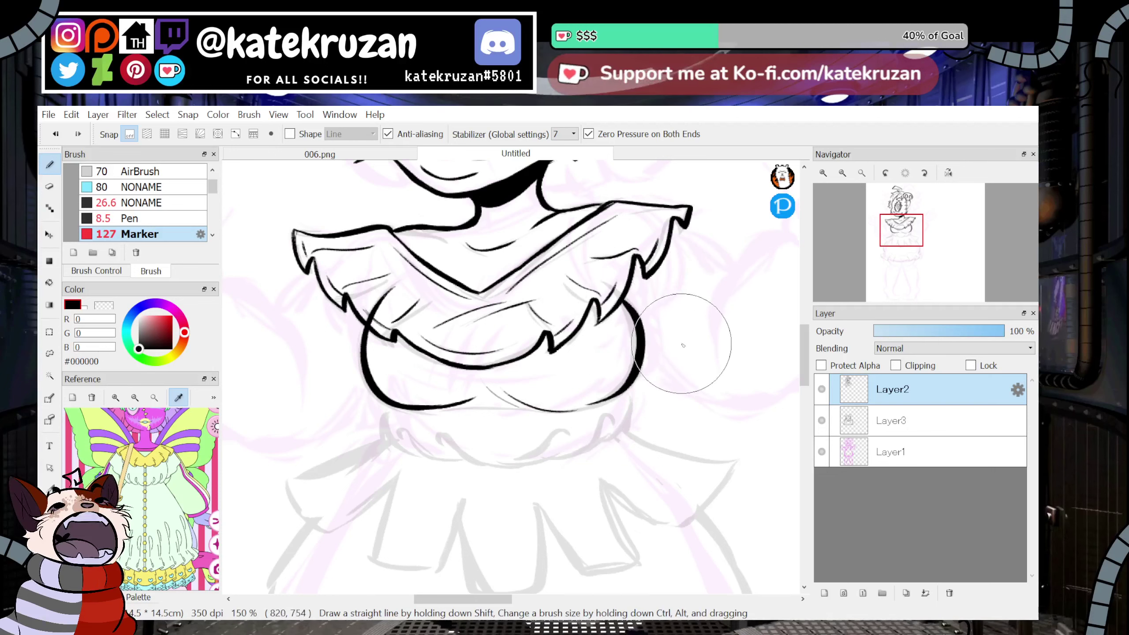
# Extend the top of one bodice side curve over the collar ruffle in mirrored view, and compare both orientations.
pyautogui.click(948, 172)
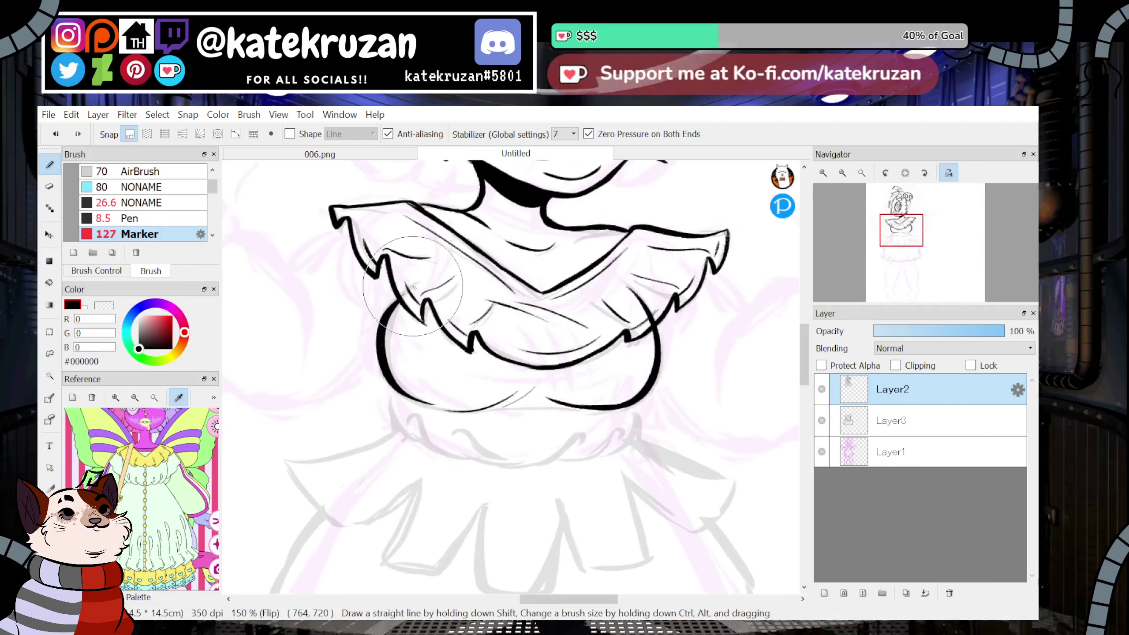
pyautogui.moveTo(381, 323); pyautogui.dragTo(419, 281)
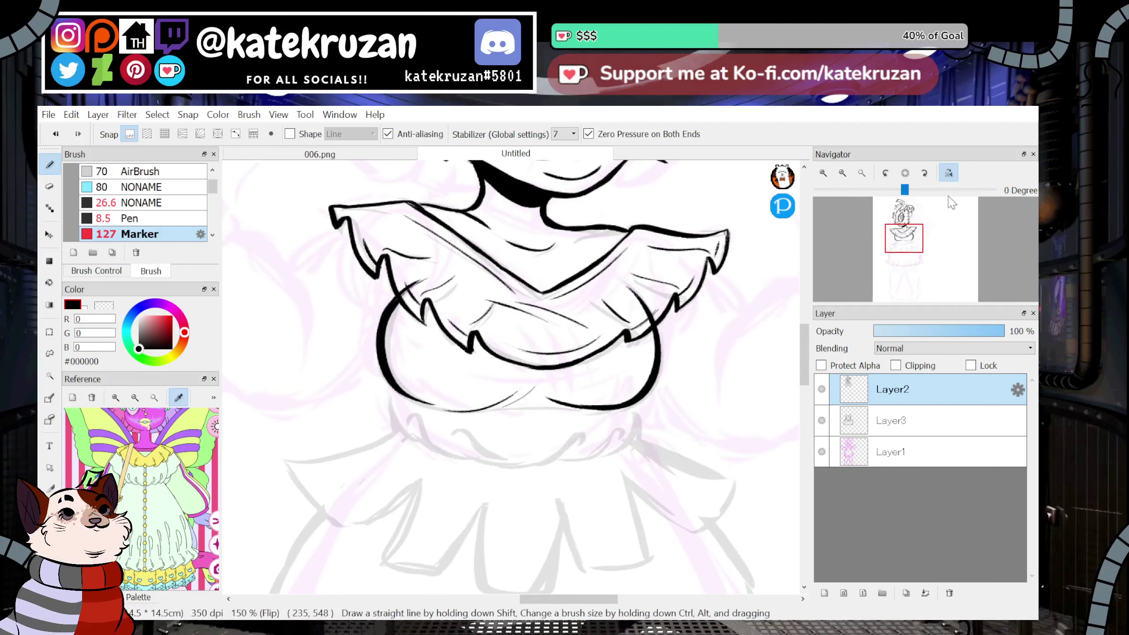
pyautogui.click(946, 174)
pyautogui.moveTo(896, 233); pyautogui.dragTo(889, 220)
pyautogui.click(948, 173)
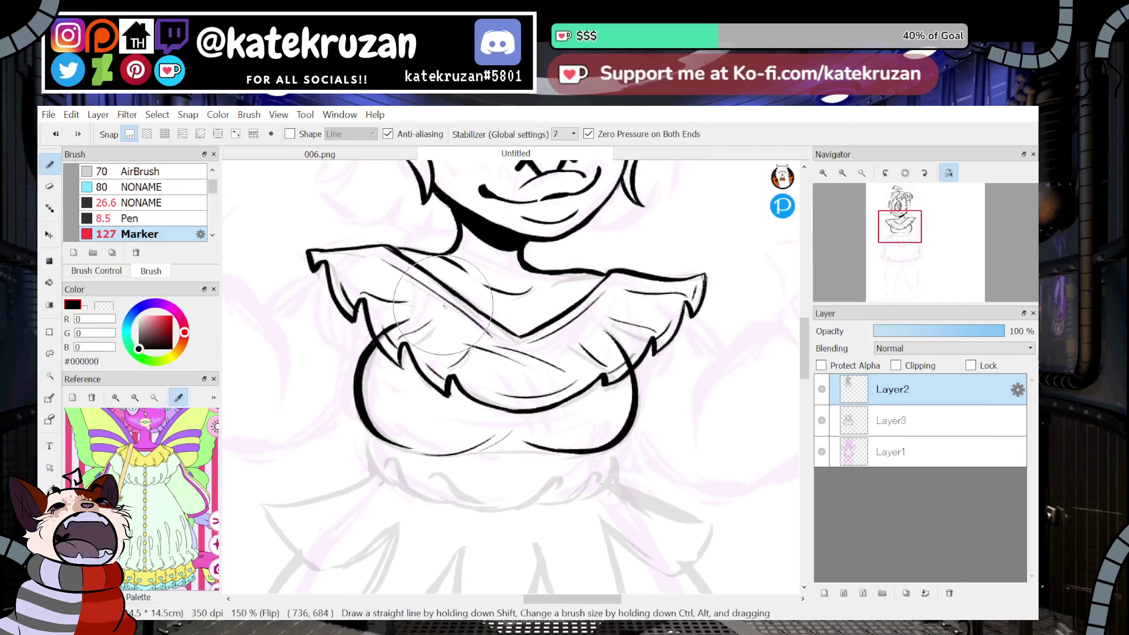
pyautogui.click(948, 173)
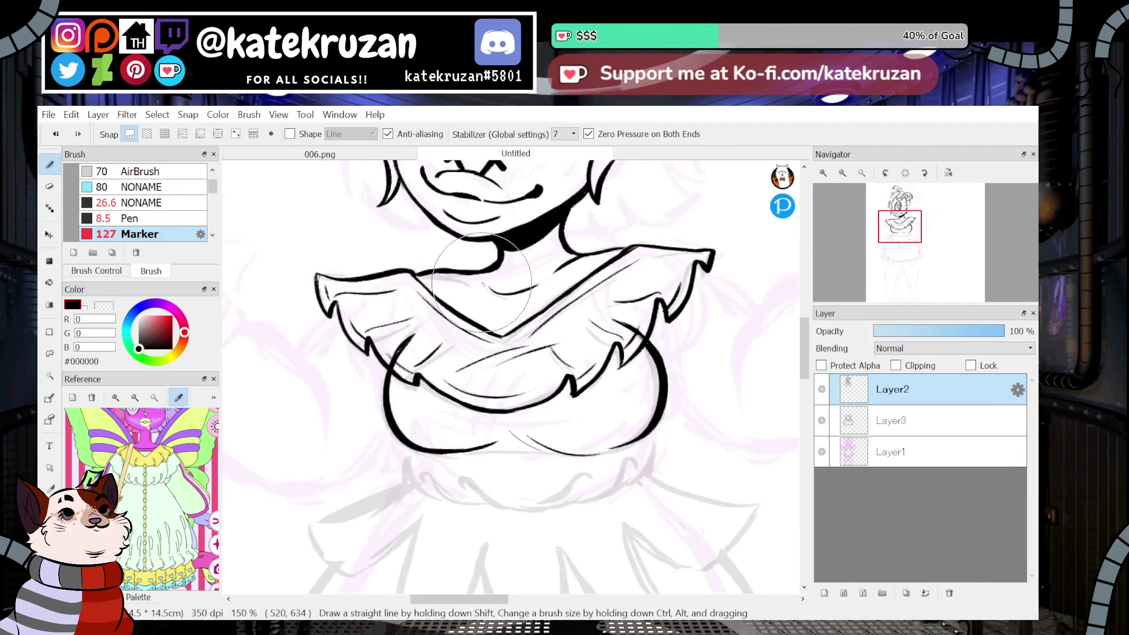
# Ink the central wavy scallop of the waist ruffle with a small curl at each end.
pyautogui.click(900, 235)
pyautogui.moveTo(900, 235); pyautogui.dragTo(896, 241)
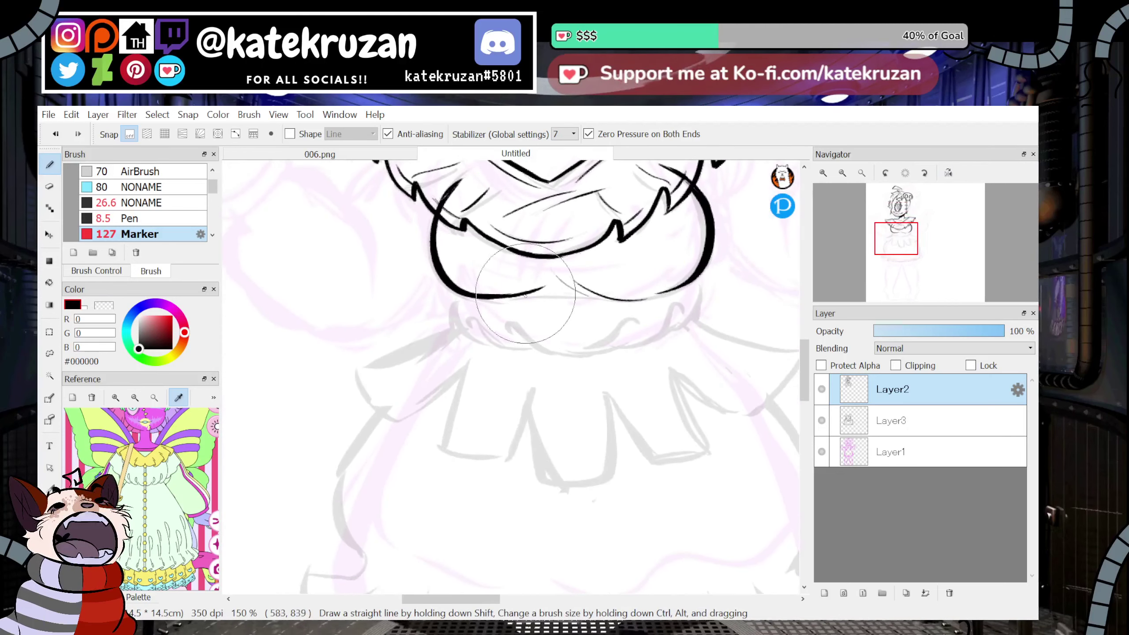
pyautogui.moveTo(505, 329); pyautogui.dragTo(636, 319)
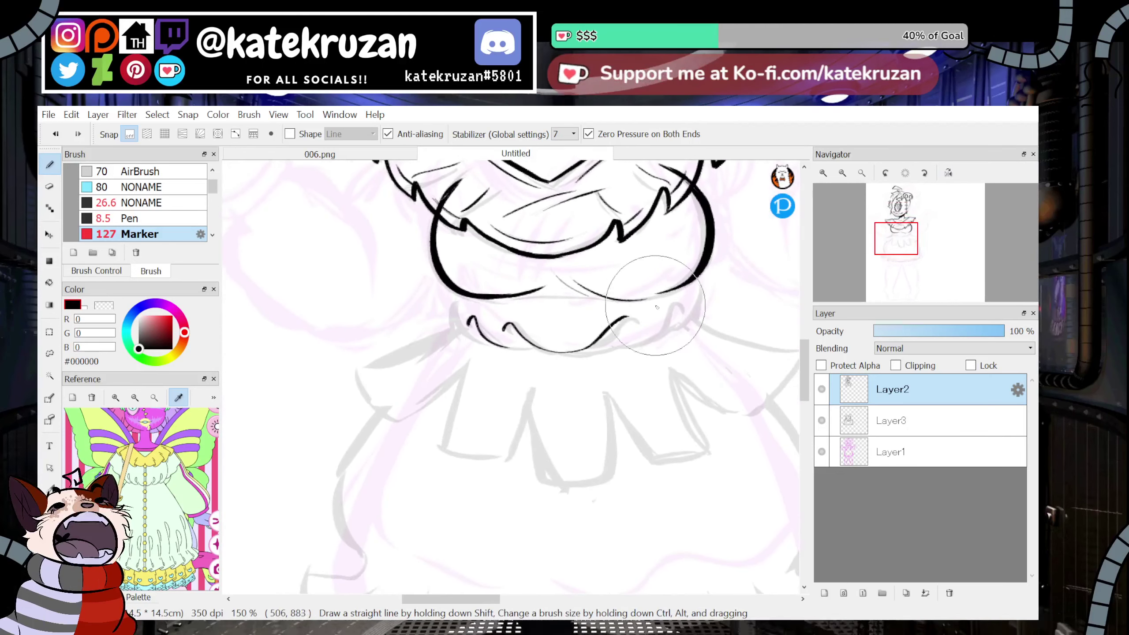
pyautogui.hotkey('ctrl', 'z')
pyautogui.hotkey('ctrl', 'z')
pyautogui.moveTo(511, 322); pyautogui.dragTo(629, 319)
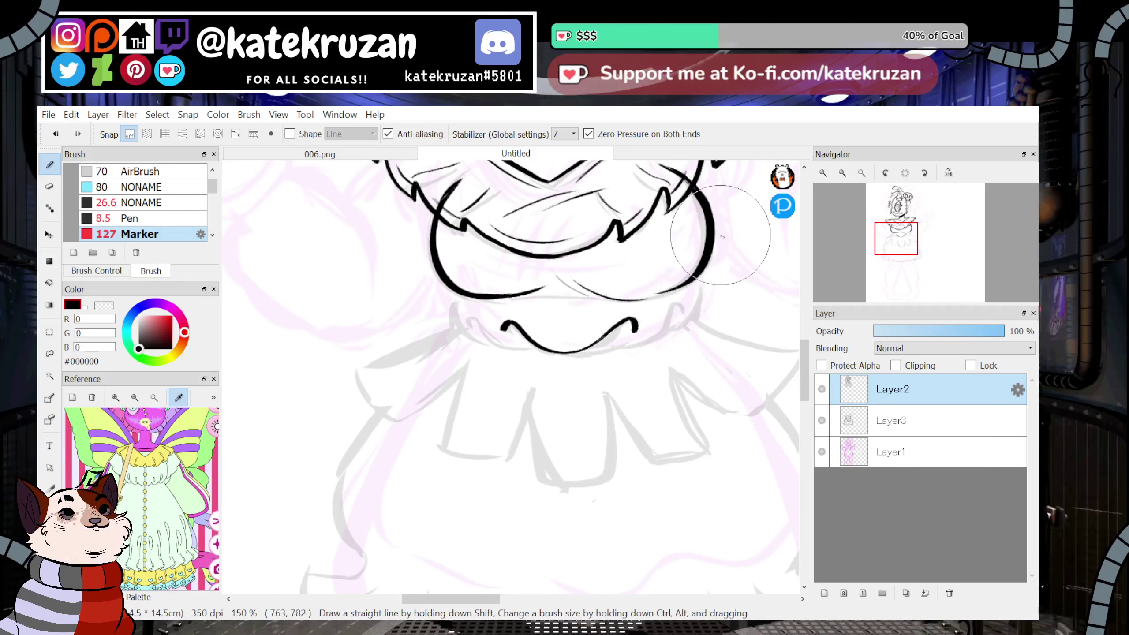
# Ink the smaller scallops on both sides of the waist ruffle and close its rounded outer ends up to the bodice.
pyautogui.moveTo(471, 325); pyautogui.dragTo(485, 330)
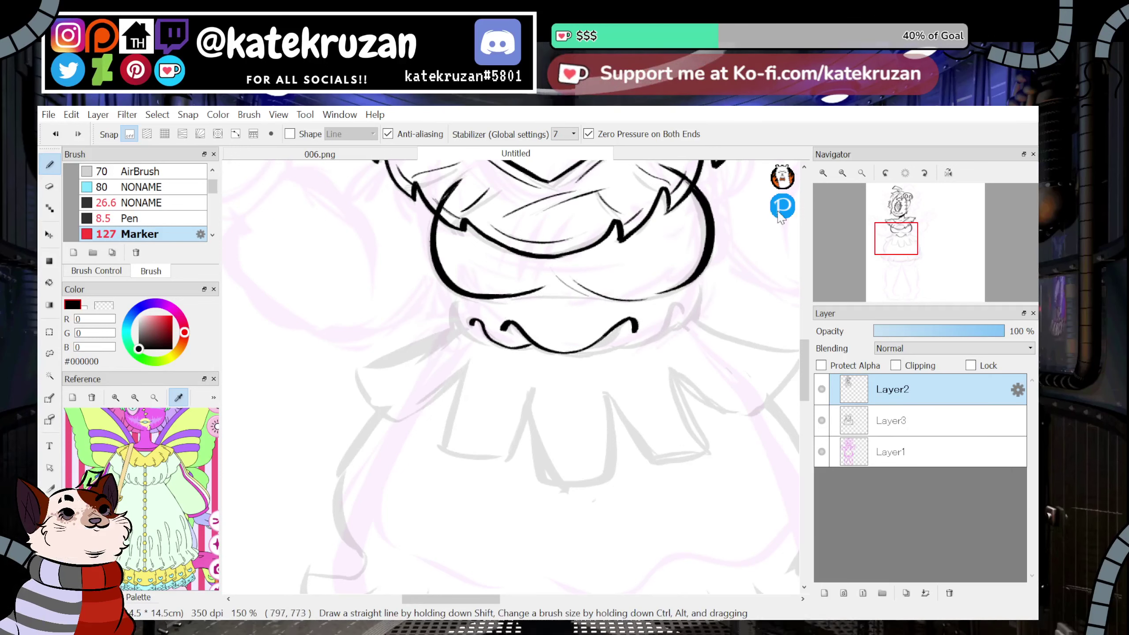
pyautogui.moveTo(671, 314)
pyautogui.mouseDown()
pyautogui.moveTo(603, 341)
pyautogui.moveTo(656, 337)
pyautogui.moveTo(601, 342)
pyautogui.mouseUp()
pyautogui.hotkey('ctrl', 'z')
pyautogui.moveTo(461, 296); pyautogui.dragTo(493, 345)
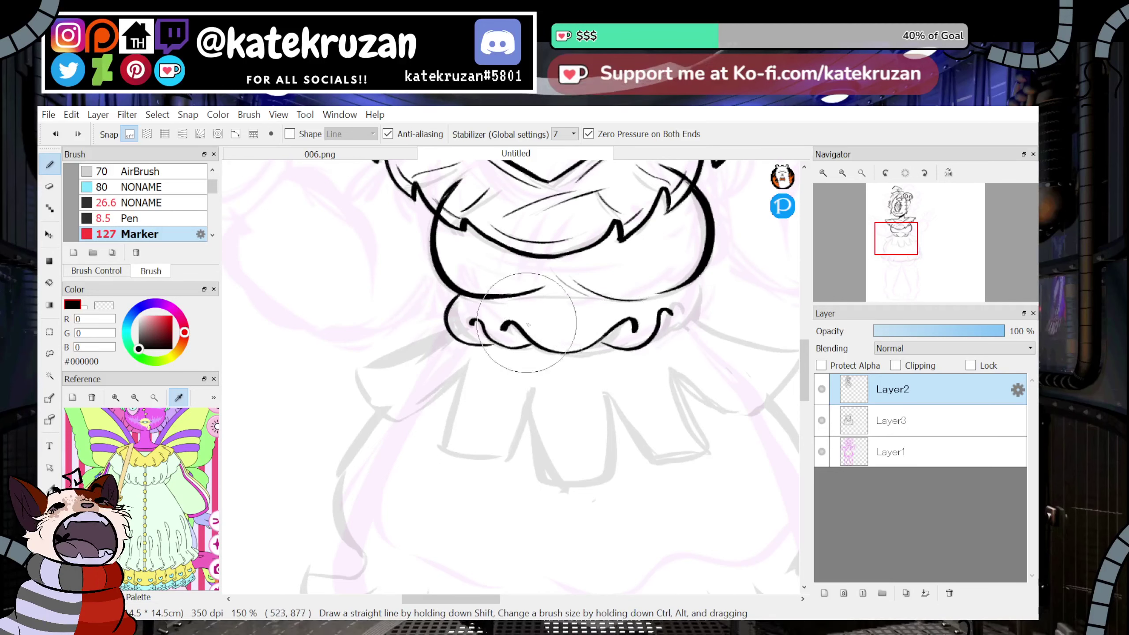
pyautogui.moveTo(804, 369)
pyautogui.mouseDown()
pyautogui.moveTo(805, 342)
pyautogui.moveTo(804, 357)
pyautogui.mouseUp()
pyautogui.hotkey('ctrl', 'z')
pyautogui.moveTo(464, 381); pyautogui.dragTo(470, 428)
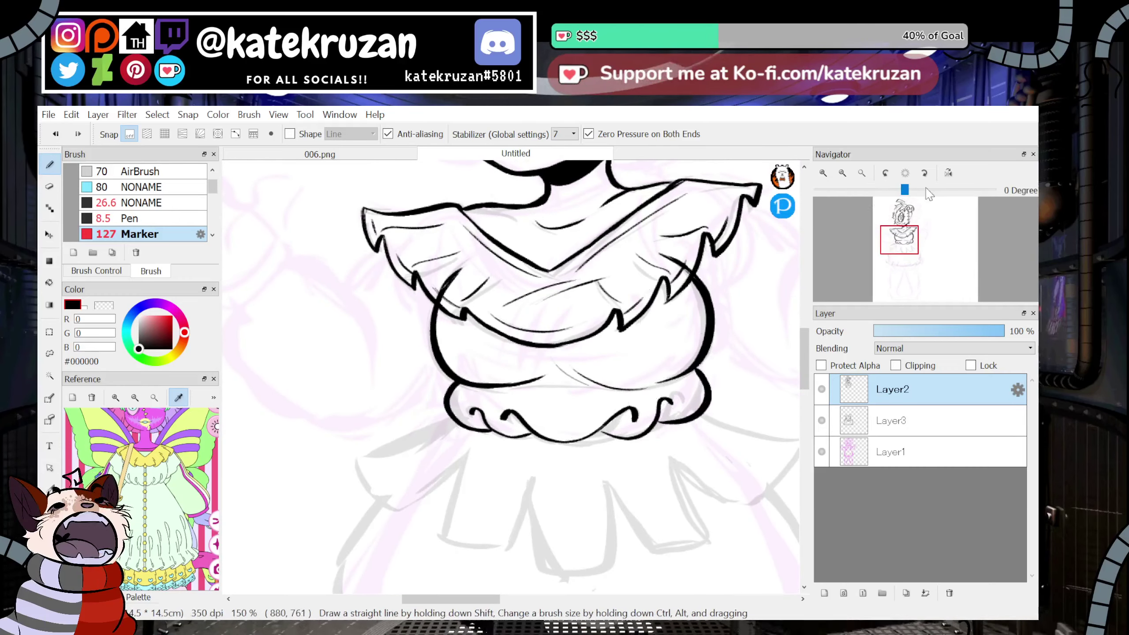
# Check the whole figure, and ink the squared central flap of the overskirt below the waist ruffle.
pyautogui.click(842, 173)
pyautogui.click(842, 173)
pyautogui.click(842, 173)
pyautogui.click(823, 173)
pyautogui.click(823, 172)
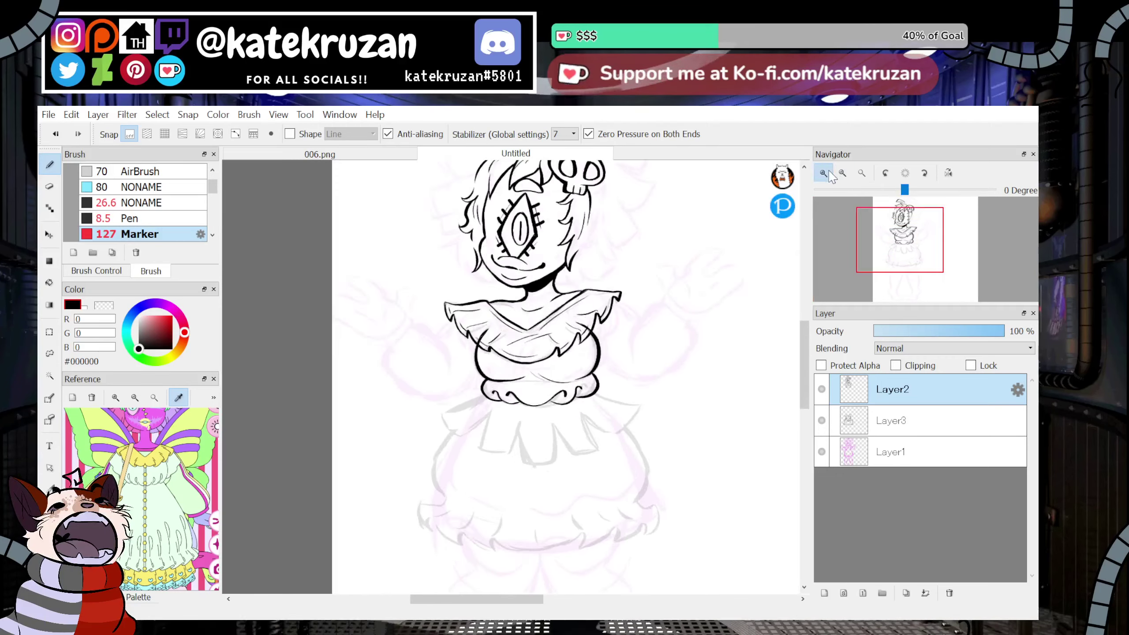
pyautogui.click(824, 172)
pyautogui.click(824, 173)
pyautogui.moveTo(924, 255)
pyautogui.mouseDown()
pyautogui.moveTo(912, 244)
pyautogui.moveTo(896, 252)
pyautogui.mouseUp()
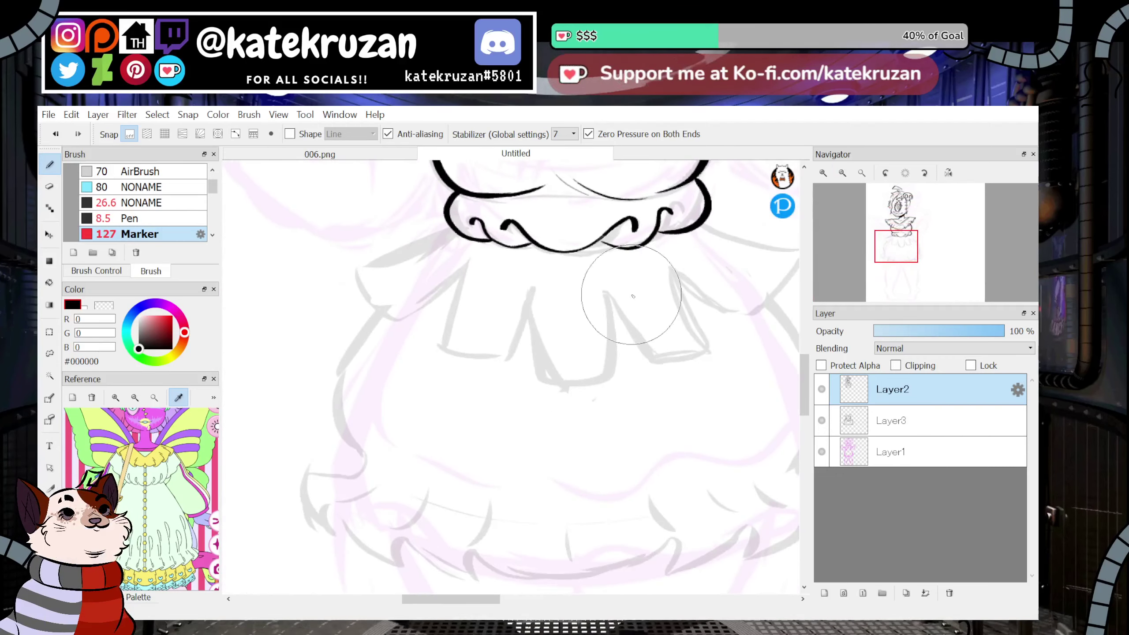
pyautogui.moveTo(452, 224)
pyautogui.mouseDown()
pyautogui.moveTo(374, 303)
pyautogui.moveTo(473, 267)
pyautogui.mouseUp()
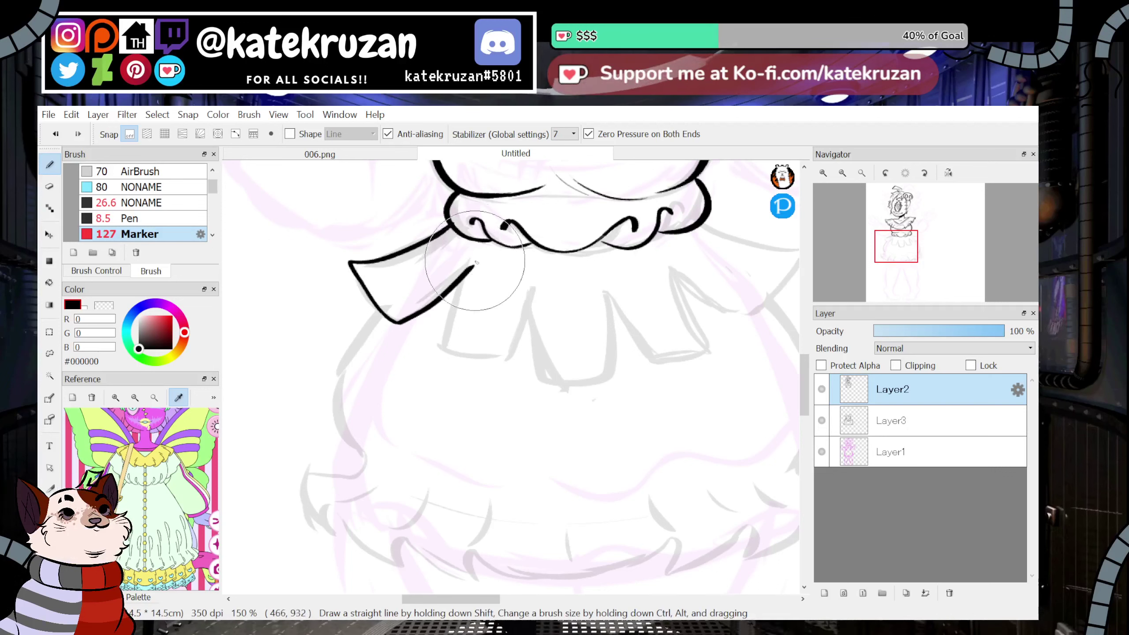
pyautogui.hotkey('ctrl', 'z')
pyautogui.moveTo(530, 290)
pyautogui.mouseDown()
pyautogui.moveTo(537, 379)
pyautogui.moveTo(601, 372)
pyautogui.moveTo(600, 288)
pyautogui.mouseUp()
pyautogui.hotkey('ctrl', 'z')
pyautogui.moveTo(531, 291)
pyautogui.mouseDown()
pyautogui.moveTo(585, 380)
pyautogui.moveTo(609, 292)
pyautogui.mouseUp()
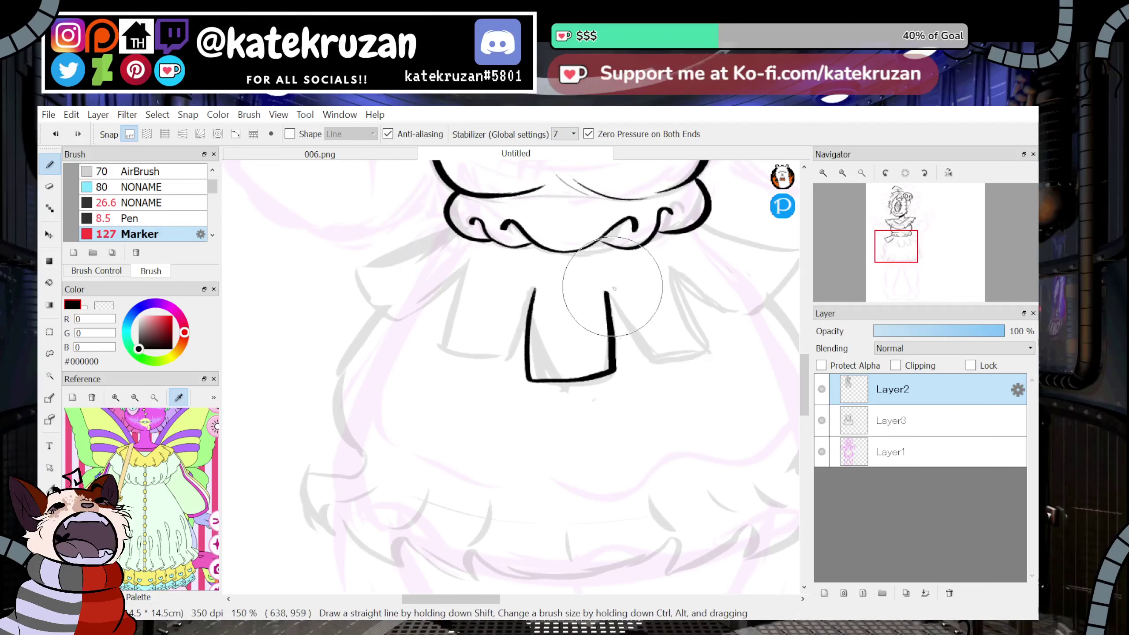
# Ink the two flaps on one side of the central flap, joining the outermost to the end of the waist ruffle.
pyautogui.moveTo(533, 290)
pyautogui.mouseDown()
pyautogui.moveTo(522, 318)
pyautogui.moveTo(478, 354)
pyautogui.moveTo(446, 327)
pyautogui.moveTo(467, 267)
pyautogui.mouseUp()
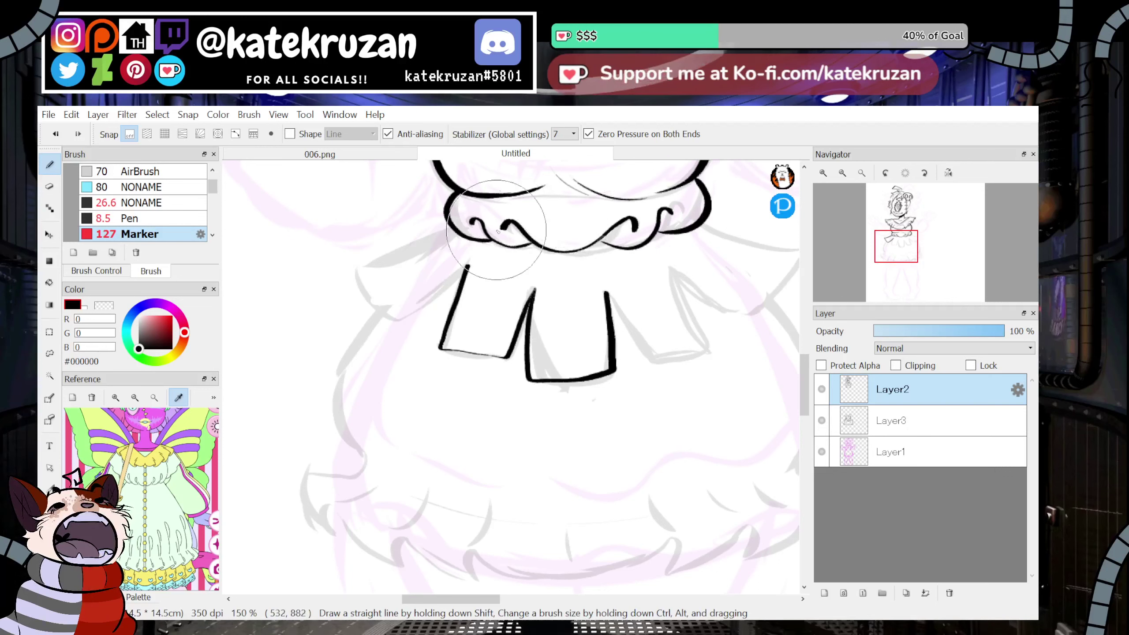
pyautogui.moveTo(451, 226)
pyautogui.mouseDown()
pyautogui.moveTo(392, 317)
pyautogui.moveTo(467, 272)
pyautogui.mouseUp()
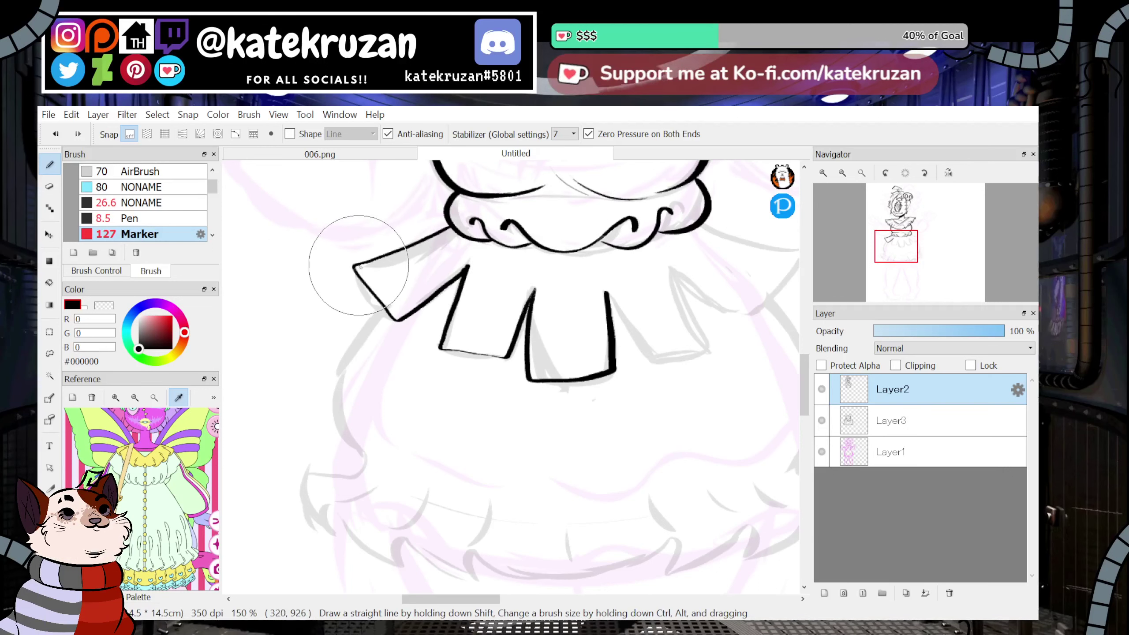
pyautogui.moveTo(356, 267); pyautogui.dragTo(436, 230)
pyautogui.hotkey('ctrl', 'z')
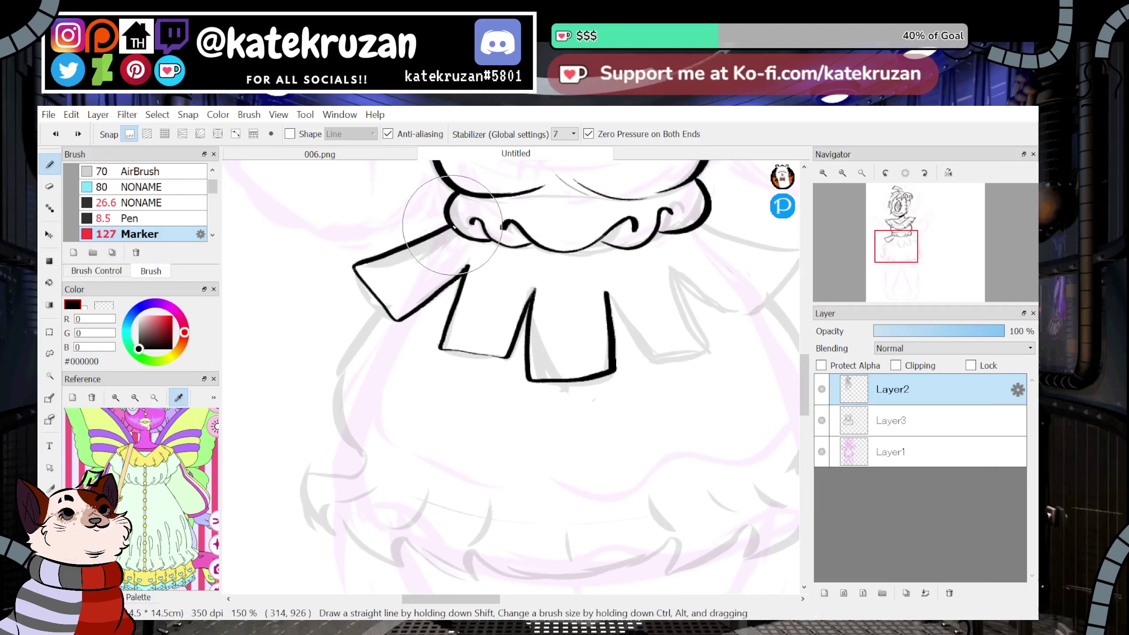
# Thicken the hem edges of the two side flaps and switch to transparent colour for cleaning up the corner.
pyautogui.moveTo(354, 267); pyautogui.dragTo(395, 320)
pyautogui.moveTo(442, 350); pyautogui.dragTo(507, 359)
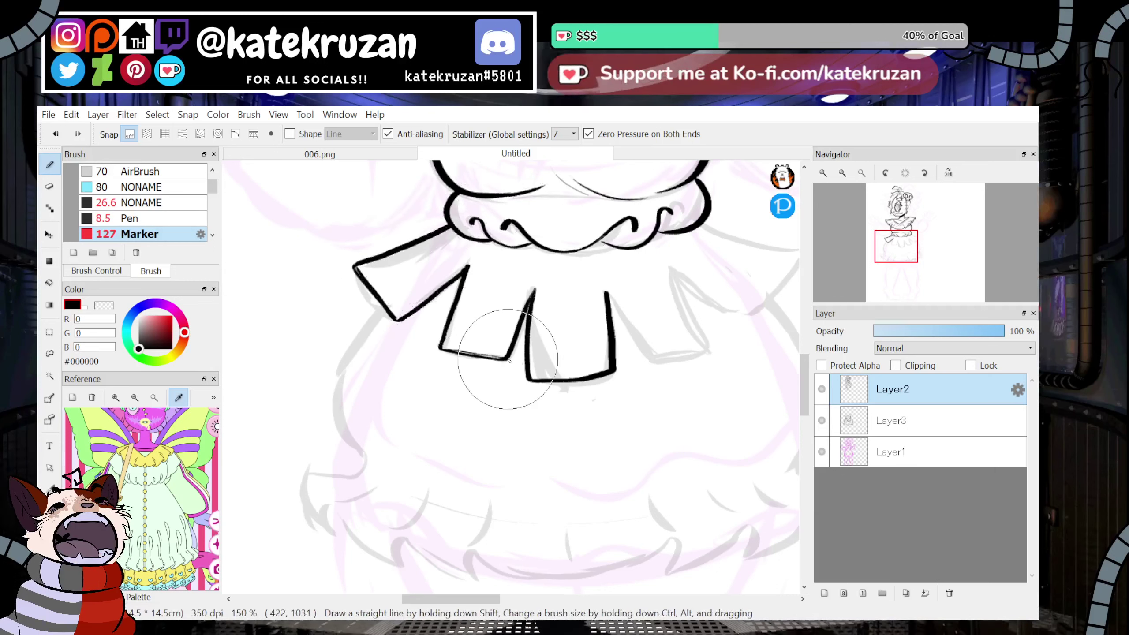
pyautogui.hotkey('ctrl', 'z')
pyautogui.moveTo(440, 349); pyautogui.dragTo(515, 356)
pyautogui.press('z')
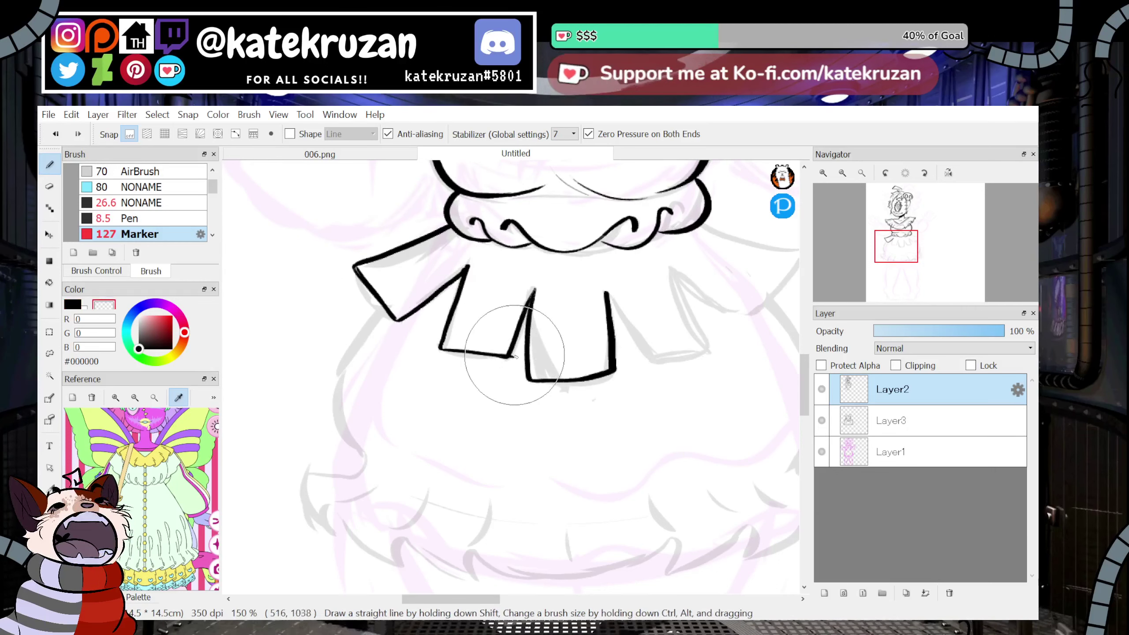
# Mirror the canvas and ink the two remaining rectangular flaps of the waist trim over the grey sketch.
pyautogui.press('z')
pyautogui.moveTo(913, 214); pyautogui.dragTo(910, 209)
pyautogui.click(948, 172)
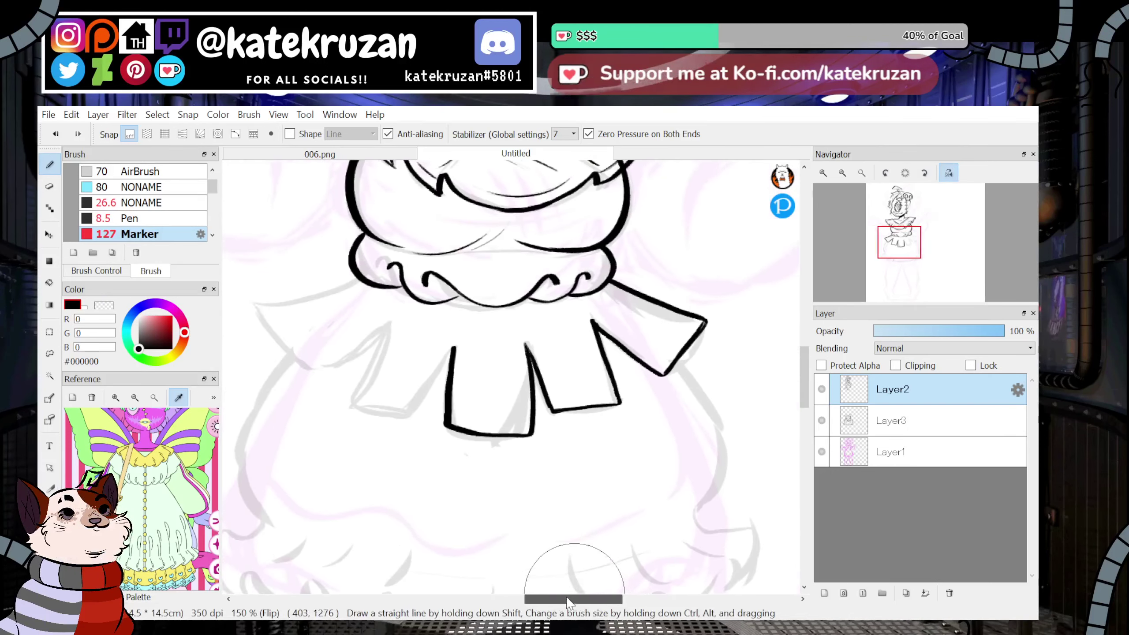
pyautogui.moveTo(394, 276)
pyautogui.mouseDown()
pyautogui.moveTo(313, 315)
pyautogui.moveTo(422, 328)
pyautogui.mouseUp()
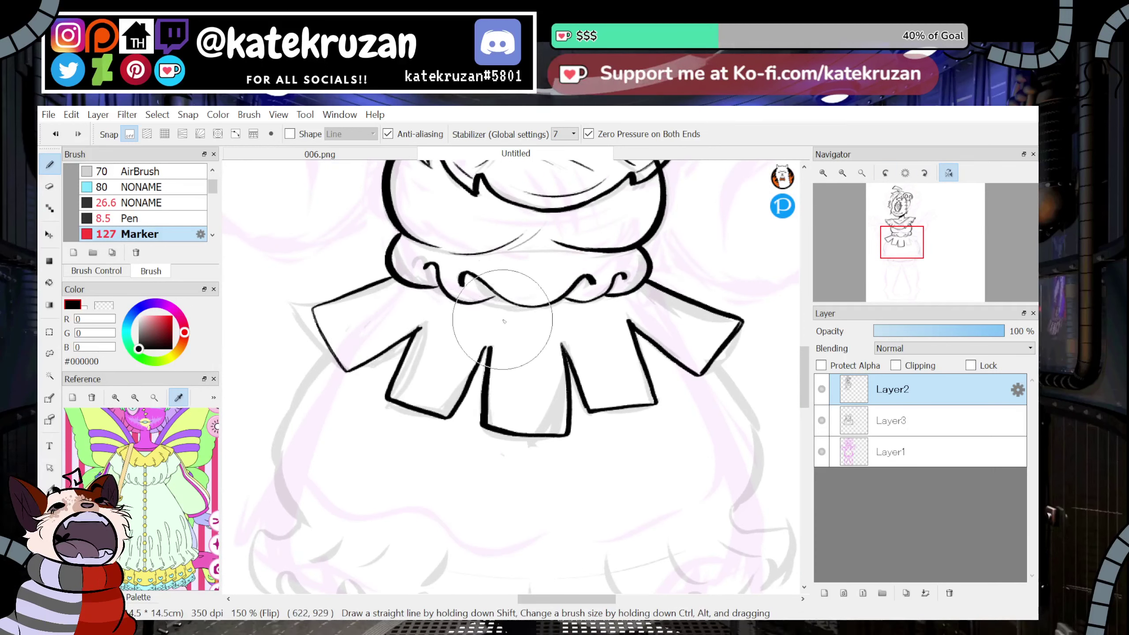
# Clean up overshooting lines at the flap notches with the transparent colour and thicken the outermost flap's outline.
pyautogui.press('x')
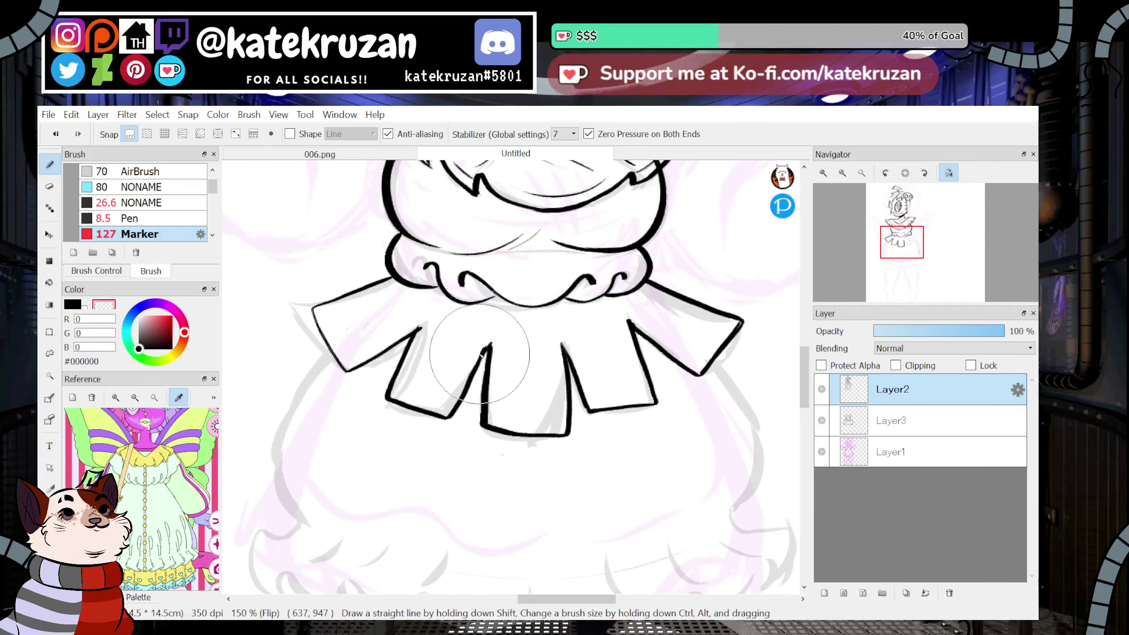
pyautogui.press('x')
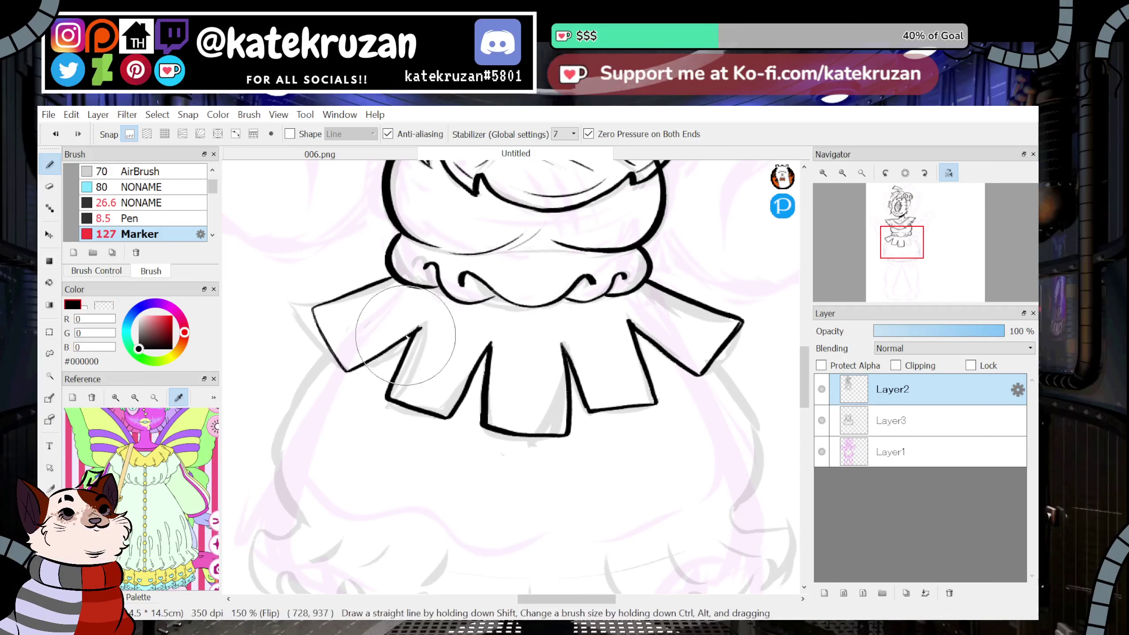
pyautogui.press('x')
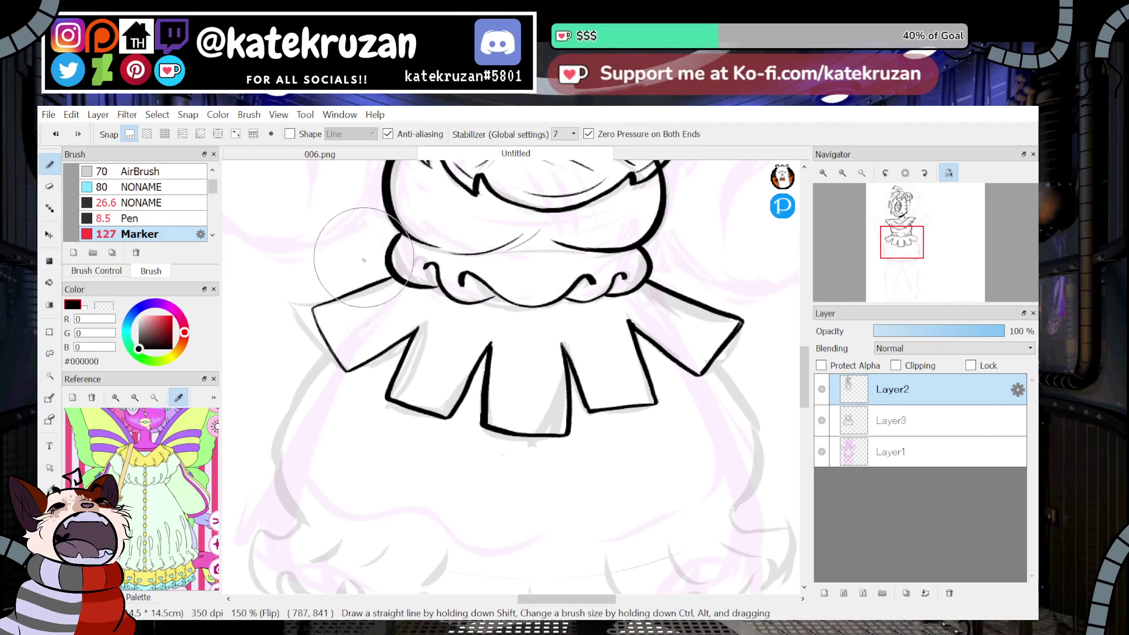
pyautogui.press('h')
pyautogui.moveTo(676, 370); pyautogui.dragTo(710, 314)
pyautogui.press('h')
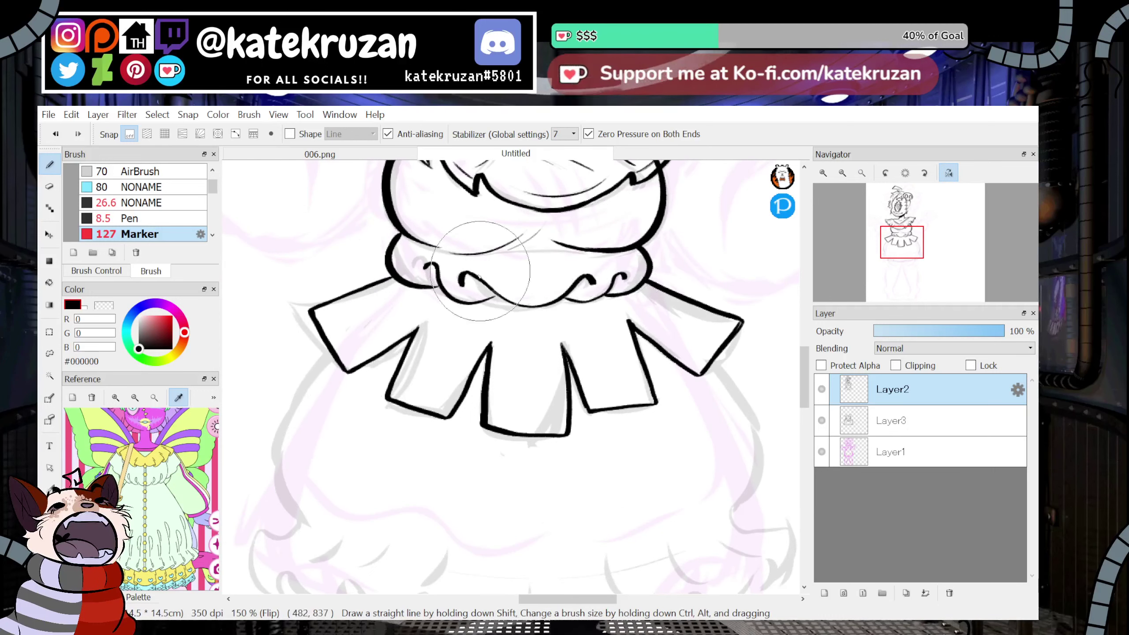
# Draw a thin curved seam line across the flaps just below the ruffled waistband and return the canvas to unmirrored.
pyautogui.moveTo(430, 306); pyautogui.dragTo(645, 294)
pyautogui.moveTo(885, 209)
pyautogui.click(948, 173)
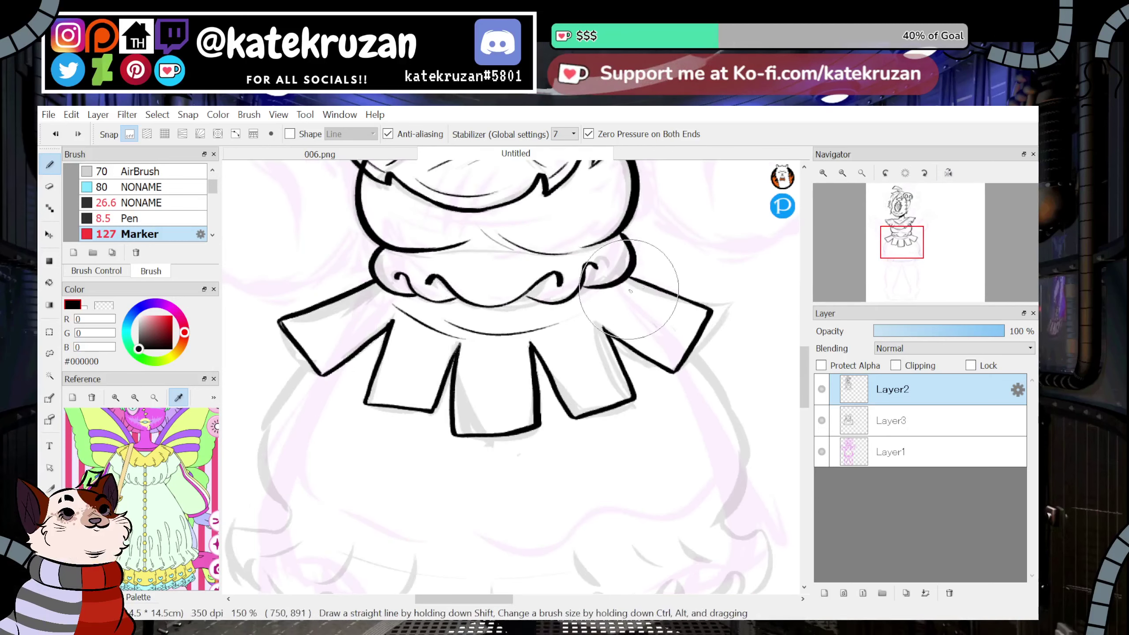
pyautogui.moveTo(444, 321); pyautogui.dragTo(583, 316)
pyautogui.hotkey('ctrl', 'z')
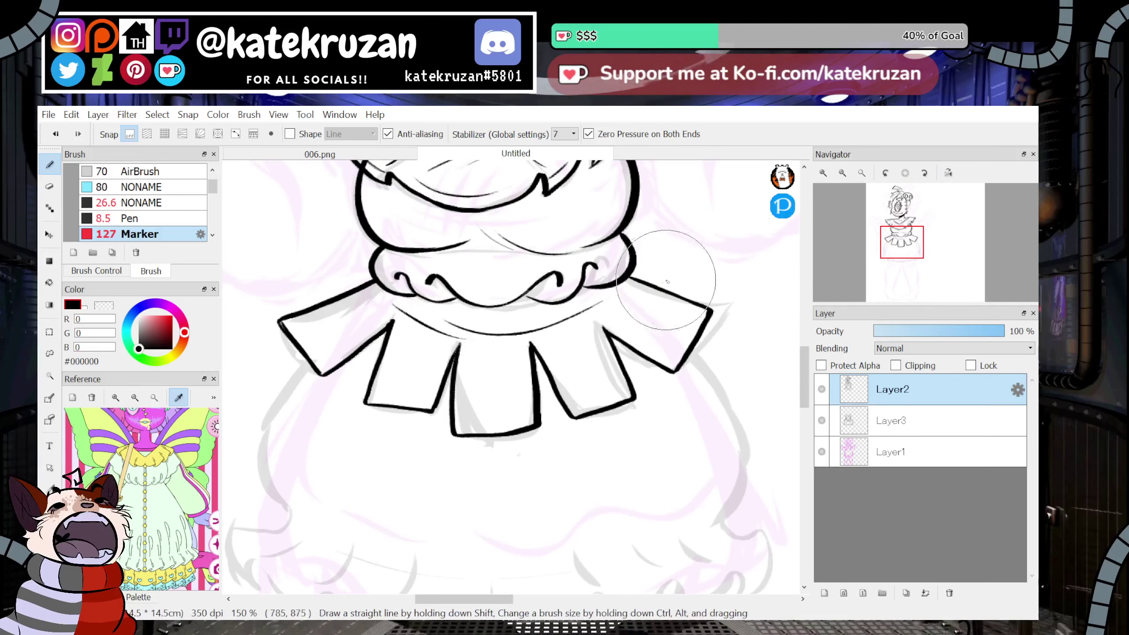
# Add thin hem lines inside the lower edges of the waist flaps.
pyautogui.click(843, 173)
pyautogui.click(843, 172)
pyautogui.click(843, 172)
pyautogui.click(844, 173)
pyautogui.click(825, 173)
pyautogui.click(825, 173)
pyautogui.click(824, 172)
pyautogui.click(825, 173)
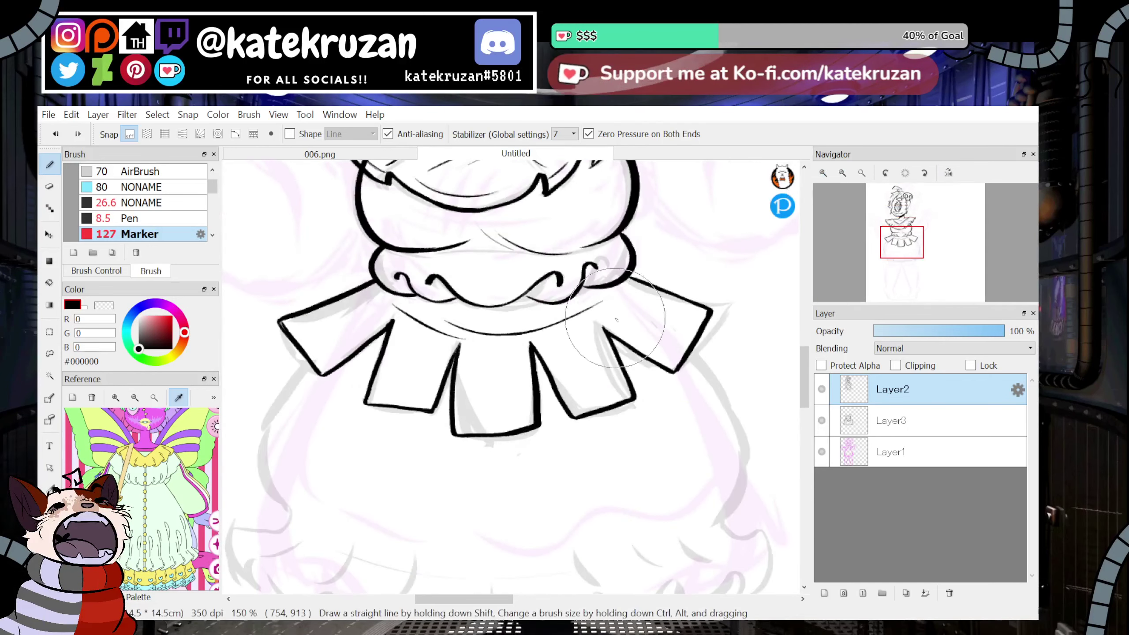
pyautogui.moveTo(481, 424); pyautogui.dragTo(627, 390)
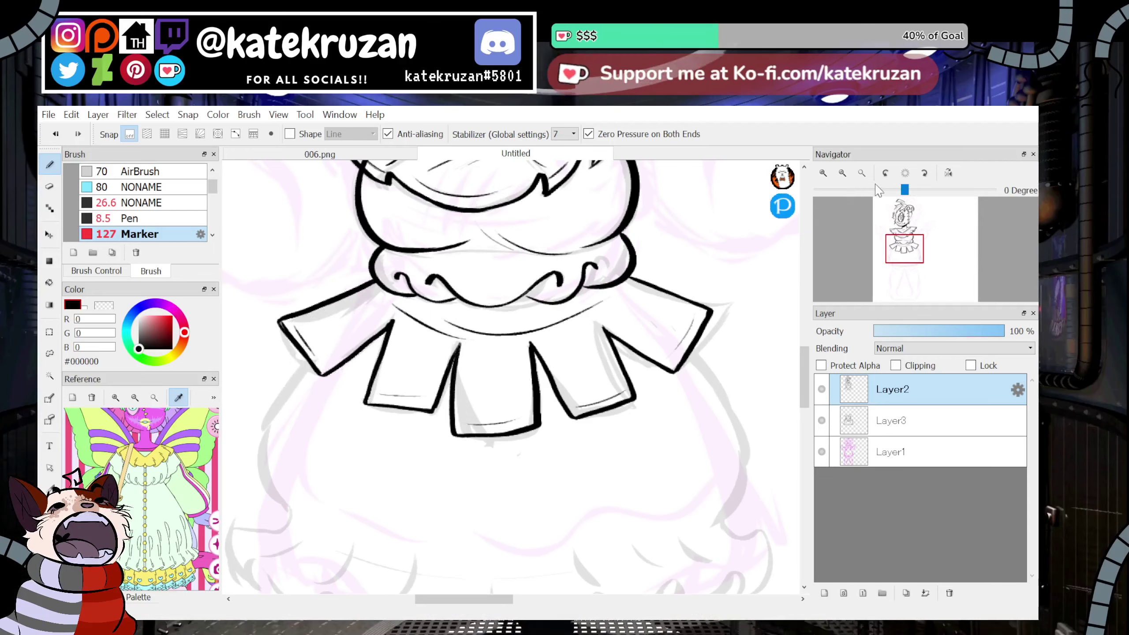
# Ink the skirt's left contour and the first pointed ruffles of its hem.
pyautogui.click(843, 173)
pyautogui.click(843, 173)
pyautogui.click(823, 173)
pyautogui.click(823, 173)
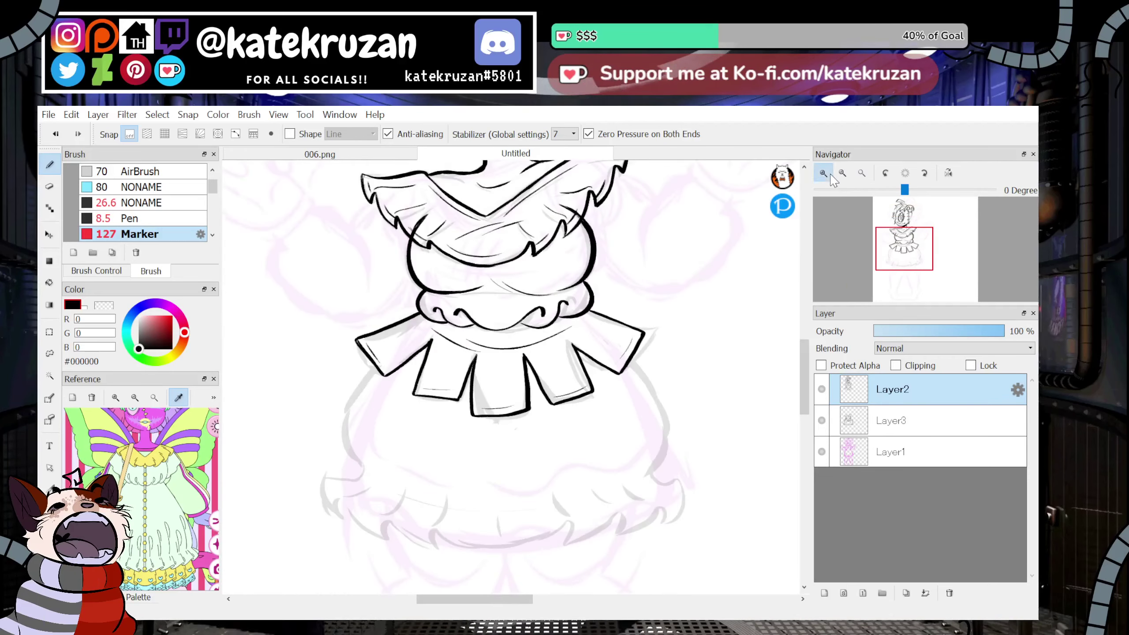
pyautogui.click(823, 173)
pyautogui.moveTo(904, 249)
pyautogui.mouseDown()
pyautogui.moveTo(911, 260)
pyautogui.moveTo(904, 216)
pyautogui.moveTo(900, 269)
pyautogui.moveTo(894, 252)
pyautogui.mouseUp()
pyautogui.moveTo(424, 250)
pyautogui.mouseDown()
pyautogui.moveTo(387, 291)
pyautogui.moveTo(401, 399)
pyautogui.moveTo(350, 424)
pyautogui.moveTo(447, 505)
pyautogui.mouseUp()
pyautogui.moveTo(445, 504); pyautogui.dragTo(518, 518)
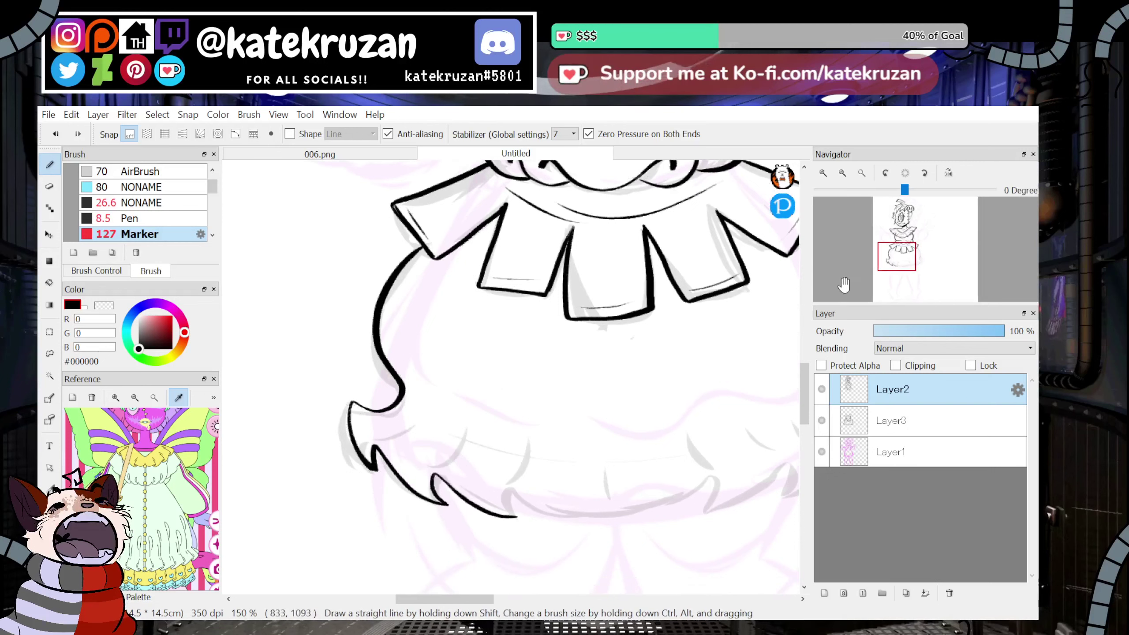
# Continue the ruffled hem to the skirt's other side, then mirror the canvas and ink that side's contour.
pyautogui.moveTo(897, 258); pyautogui.dragTo(904, 258)
pyautogui.moveTo(364, 420)
pyautogui.mouseDown()
pyautogui.moveTo(436, 445)
pyautogui.moveTo(570, 413)
pyautogui.moveTo(569, 440)
pyautogui.moveTo(659, 403)
pyautogui.moveTo(662, 425)
pyautogui.moveTo(736, 397)
pyautogui.moveTo(738, 316)
pyautogui.mouseUp()
pyautogui.moveTo(905, 263)
pyautogui.mouseDown()
pyautogui.moveTo(893, 260)
pyautogui.moveTo(910, 256)
pyautogui.mouseUp()
pyautogui.click(948, 173)
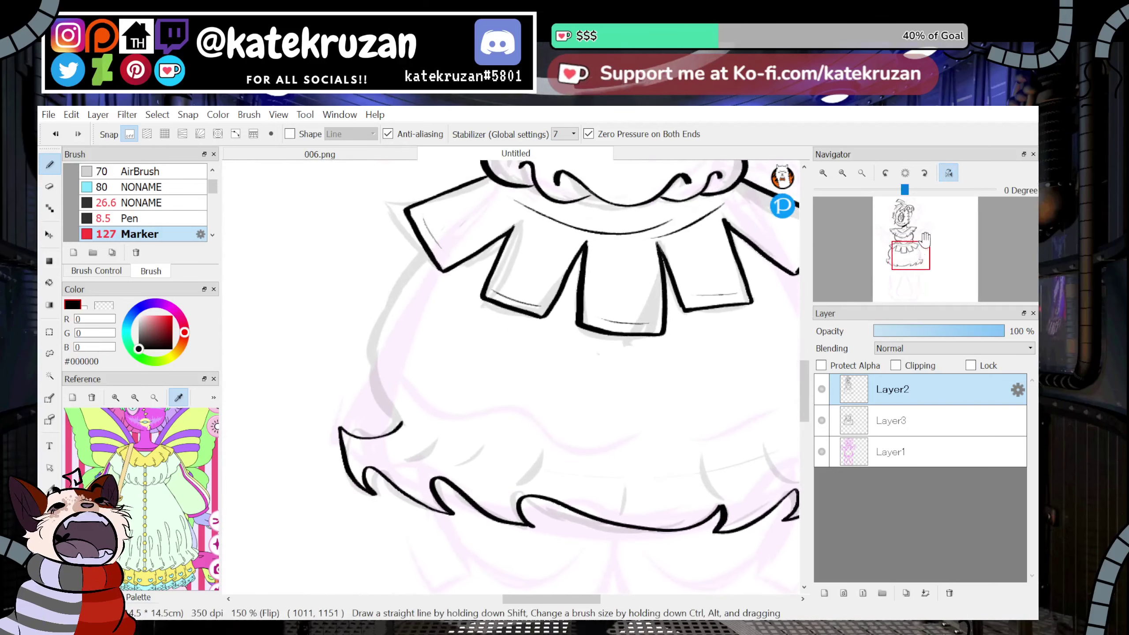
pyautogui.moveTo(421, 257)
pyautogui.mouseDown()
pyautogui.moveTo(373, 353)
pyautogui.moveTo(395, 421)
pyautogui.moveTo(414, 266)
pyautogui.moveTo(399, 282)
pyautogui.mouseUp()
pyautogui.hotkey('ctrl', 'z')
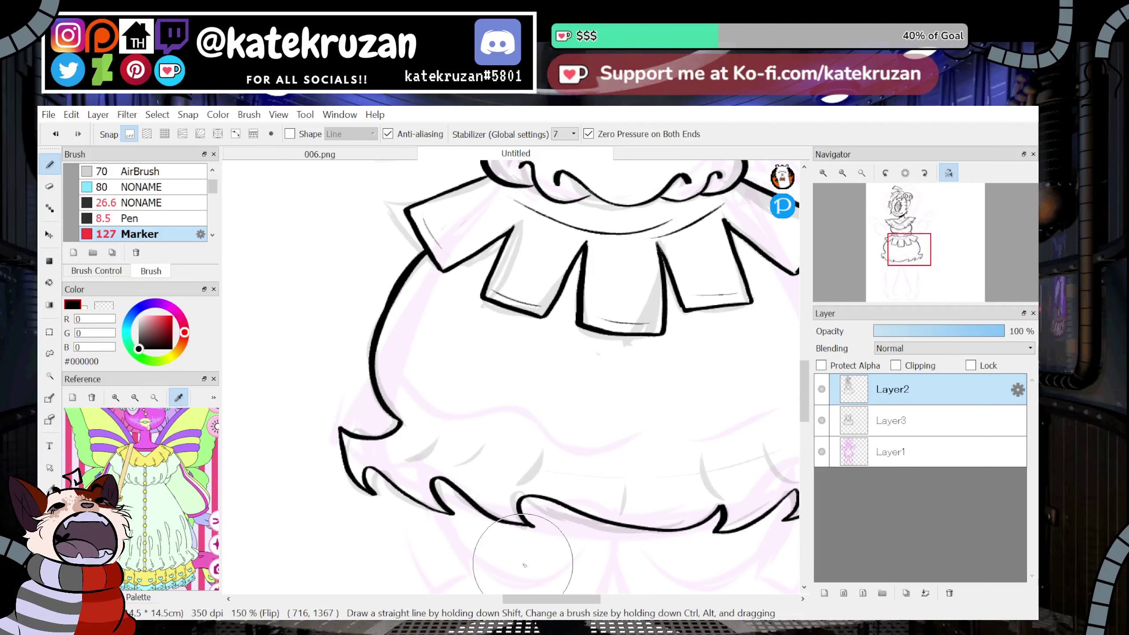
# Ink short curved fold lines rising from the ruffles on both sides of the skirt hem.
pyautogui.moveTo(370, 464); pyautogui.dragTo(425, 432)
pyautogui.moveTo(439, 477); pyautogui.dragTo(475, 451)
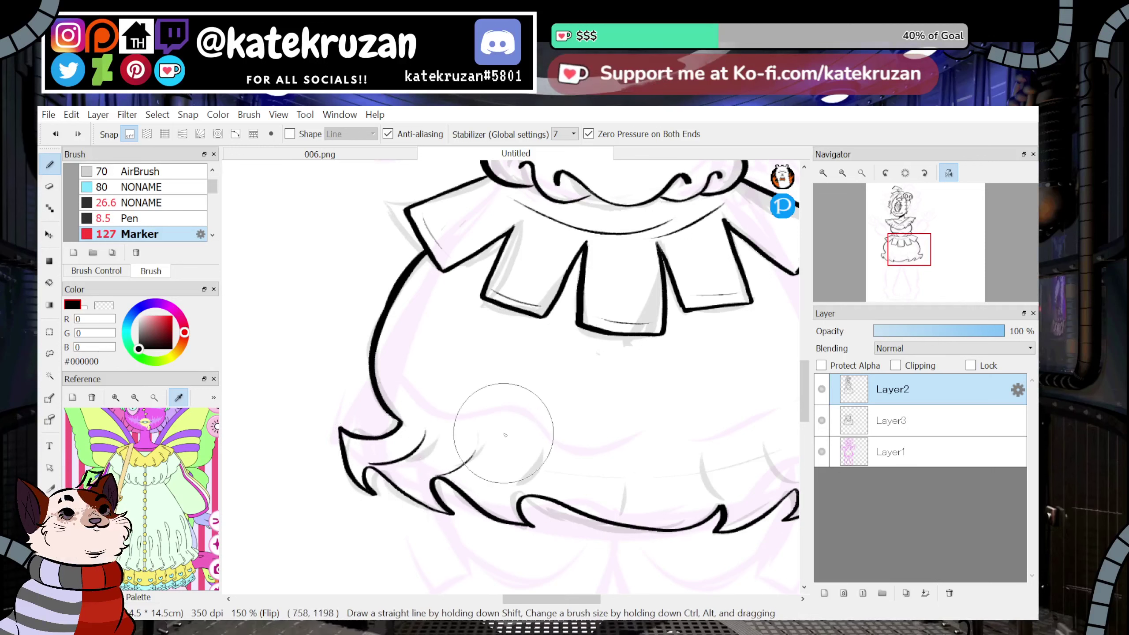
pyautogui.click(946, 173)
pyautogui.moveTo(909, 250); pyautogui.dragTo(891, 255)
pyautogui.moveTo(395, 385); pyautogui.dragTo(447, 365)
pyautogui.hotkey('ctrl', 'z')
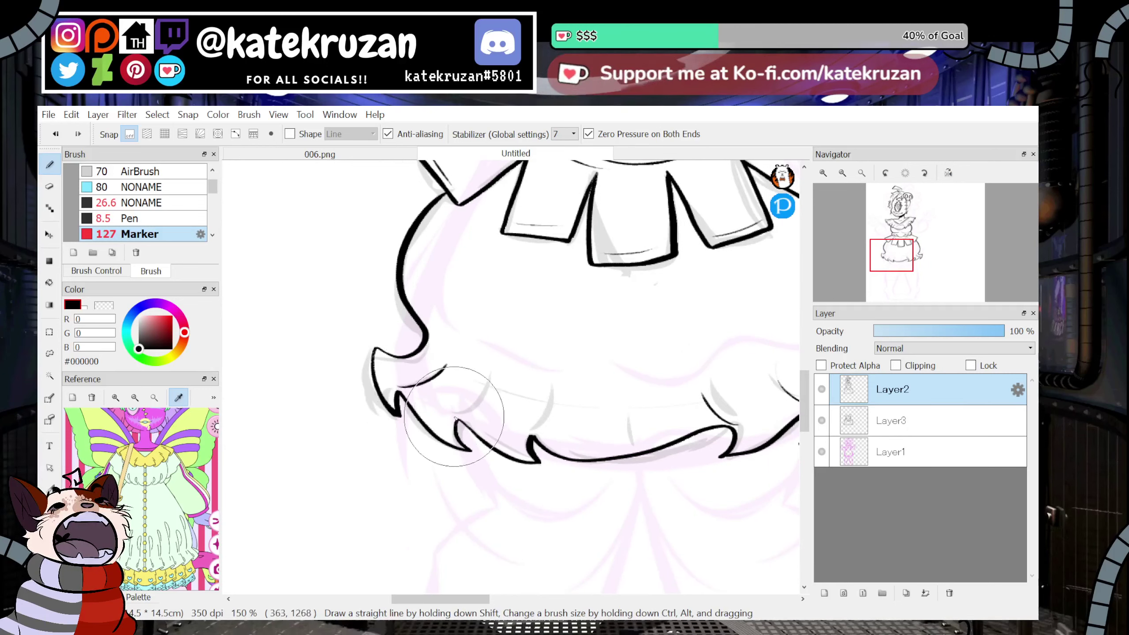
pyautogui.moveTo(456, 415); pyautogui.dragTo(493, 379)
pyautogui.moveTo(526, 431); pyautogui.dragTo(552, 391)
pyautogui.hotkey('ctrl', 'z')
pyautogui.moveTo(524, 430); pyautogui.dragTo(556, 389)
# Draw a thin inner curve along the middle section of the skirt's ruffled hem.
pyautogui.moveTo(547, 441); pyautogui.dragTo(707, 413)
pyautogui.hotkey('ctrl', 'z')
pyautogui.hotkey('ctrl', 'z')
pyautogui.moveTo(550, 431)
pyautogui.mouseDown()
pyautogui.moveTo(631, 440)
pyautogui.moveTo(690, 414)
pyautogui.mouseUp()
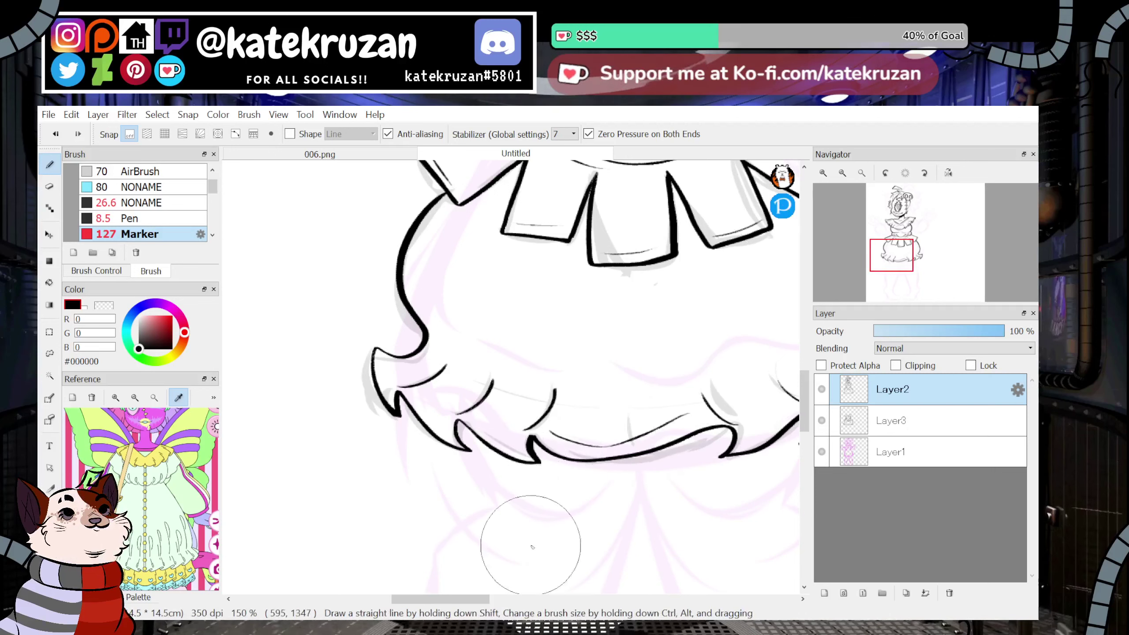
pyautogui.hotkey('ctrl', 'z')
# Draw a thin curved seam line across the skirt above the ruffled hem.
pyautogui.moveTo(458, 599); pyautogui.dragTo(484, 599)
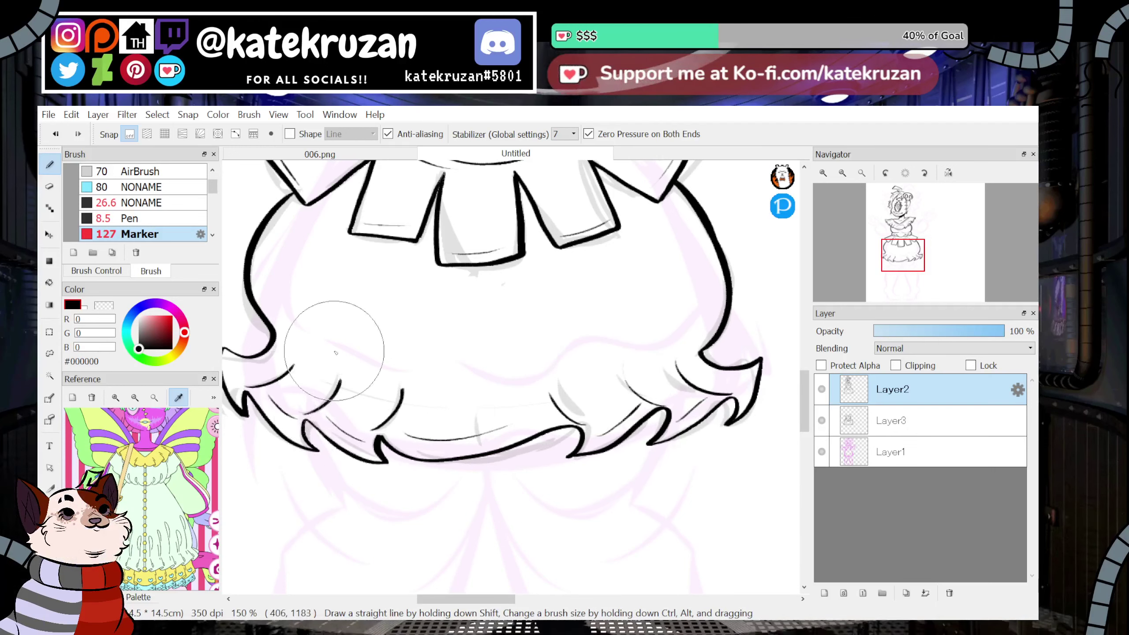
pyautogui.moveTo(294, 348)
pyautogui.mouseDown()
pyautogui.moveTo(570, 369)
pyautogui.moveTo(665, 336)
pyautogui.mouseUp()
pyautogui.hotkey('ctrl', 'z')
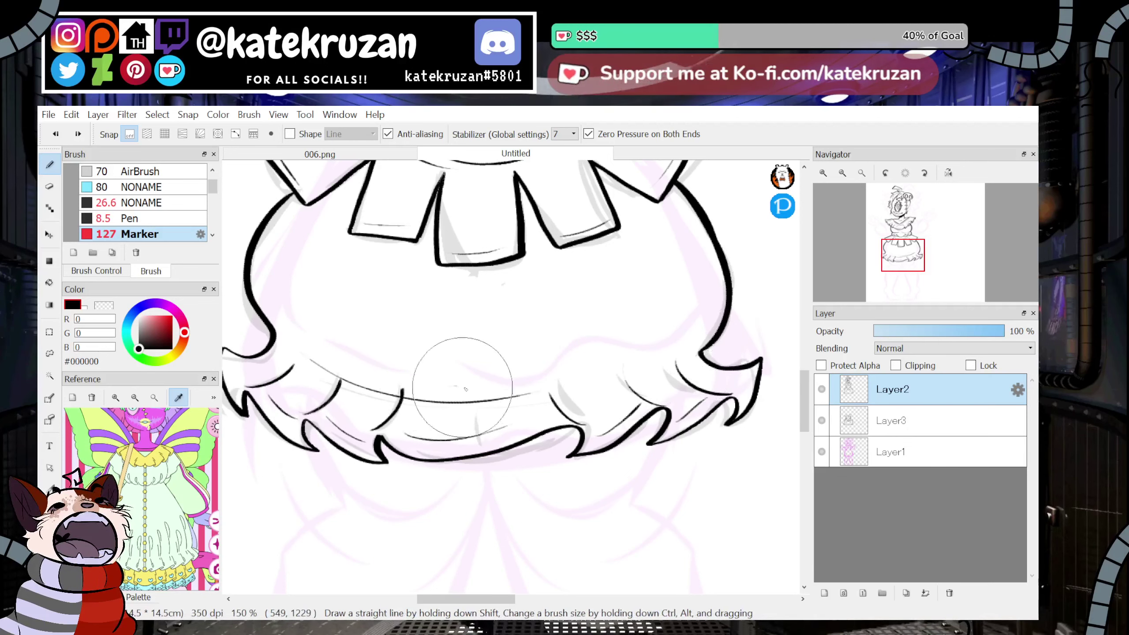
pyautogui.moveTo(467, 390); pyautogui.dragTo(648, 351)
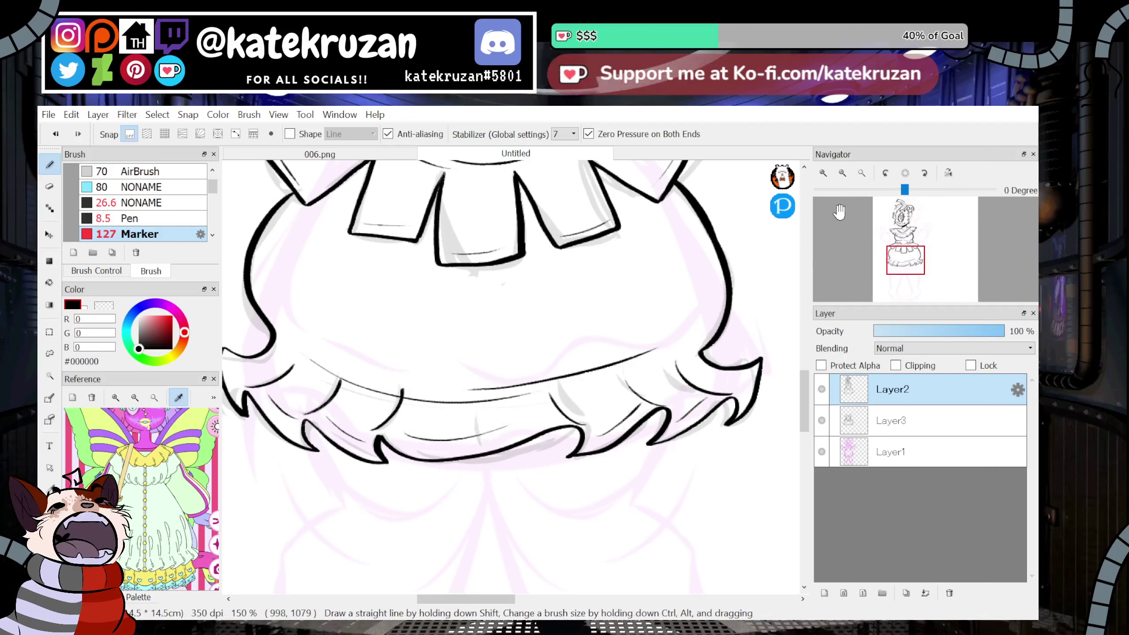
# Hide Layer3 and raise the opacity of the pink sketch on Layer1, returning to Layer2 for inking.
pyautogui.click(842, 172)
pyautogui.click(842, 172)
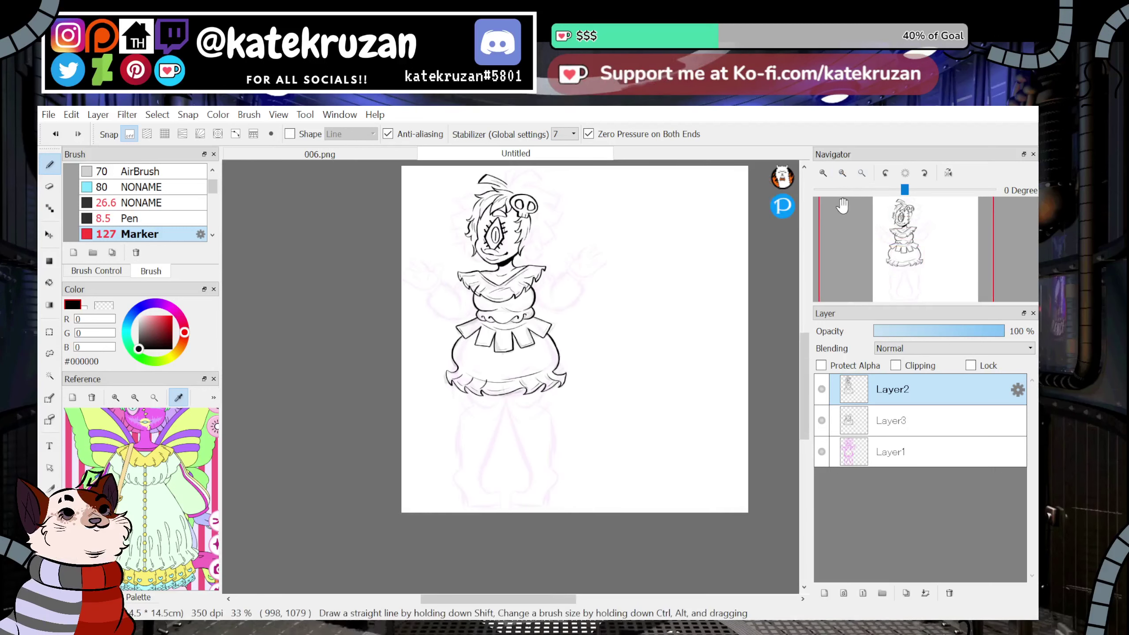
pyautogui.click(824, 174)
pyautogui.click(824, 174)
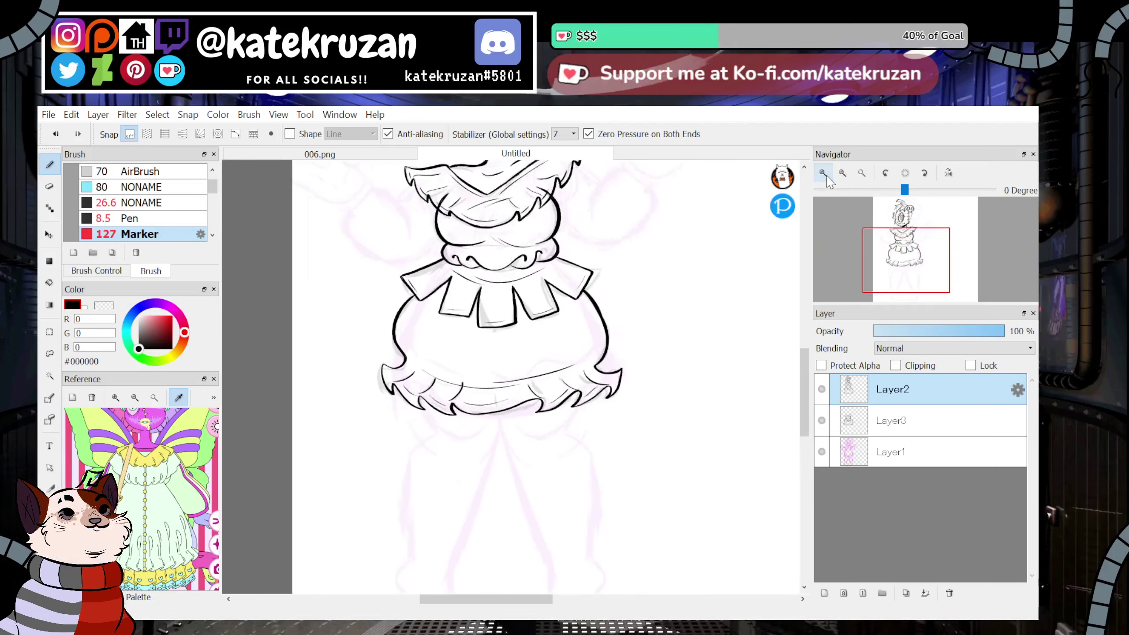
pyautogui.click(824, 173)
pyautogui.moveTo(895, 253); pyautogui.dragTo(902, 215)
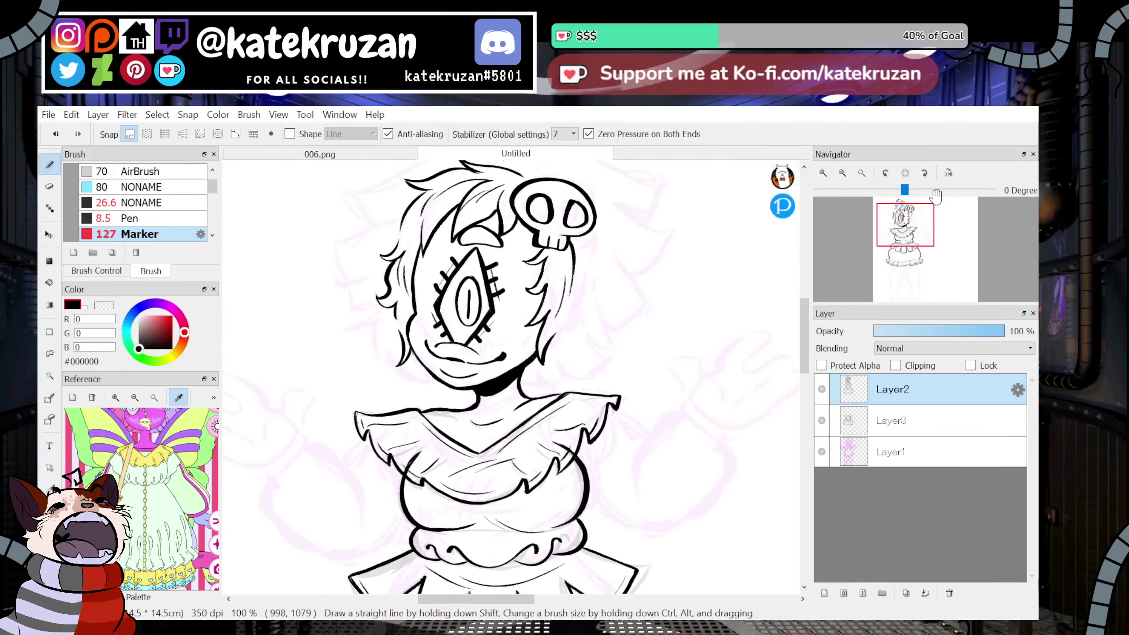
pyautogui.click(821, 420)
pyautogui.click(889, 452)
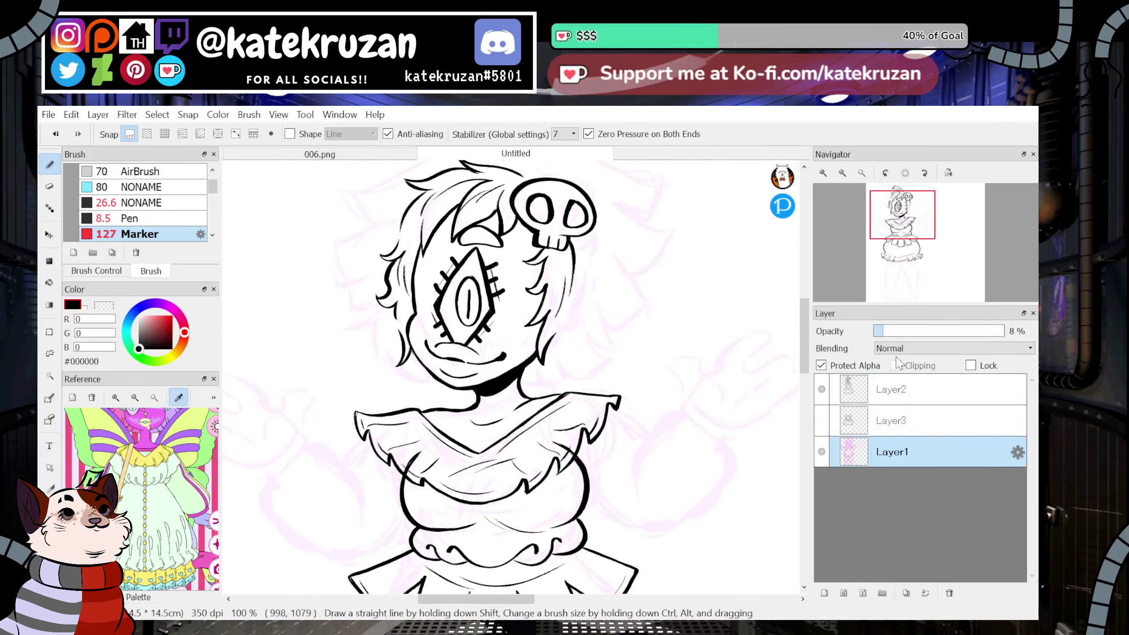
pyautogui.click(892, 389)
# Ink the upright middle tuft on top of the head with a thin inner strand line, following the pink sketch.
pyautogui.click(825, 172)
pyautogui.moveTo(905, 224); pyautogui.dragTo(902, 200)
pyautogui.click(824, 172)
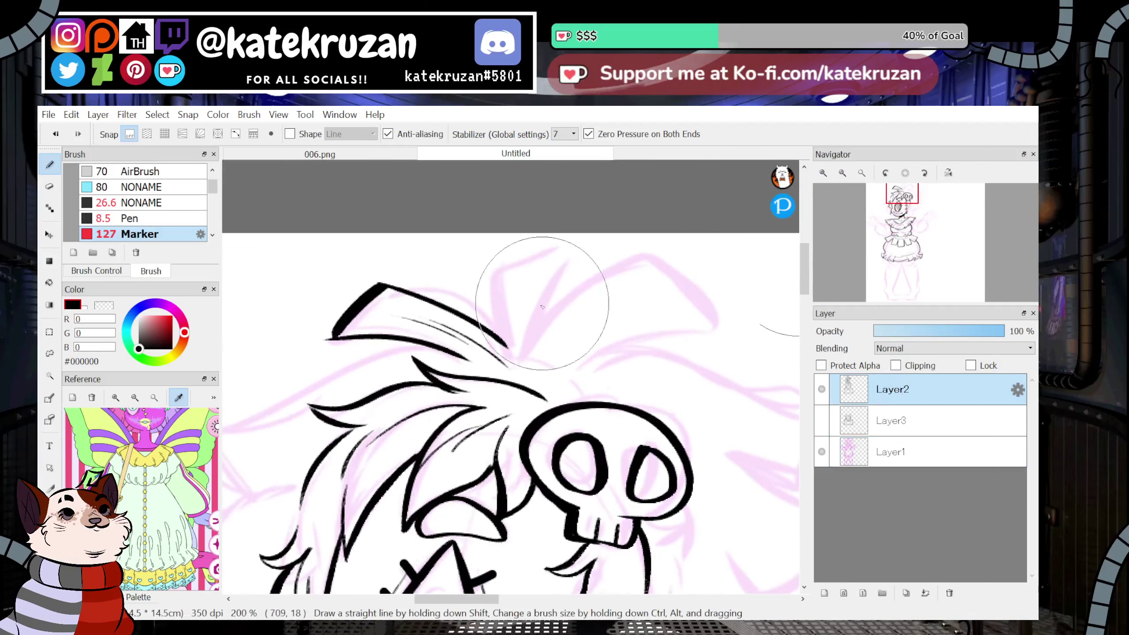
pyautogui.moveTo(507, 350)
pyautogui.mouseDown()
pyautogui.moveTo(574, 246)
pyautogui.moveTo(536, 365)
pyautogui.mouseUp()
pyautogui.moveTo(488, 283); pyautogui.dragTo(572, 244)
pyautogui.moveTo(572, 244); pyautogui.dragTo(532, 355)
pyautogui.moveTo(524, 290); pyautogui.dragTo(535, 376)
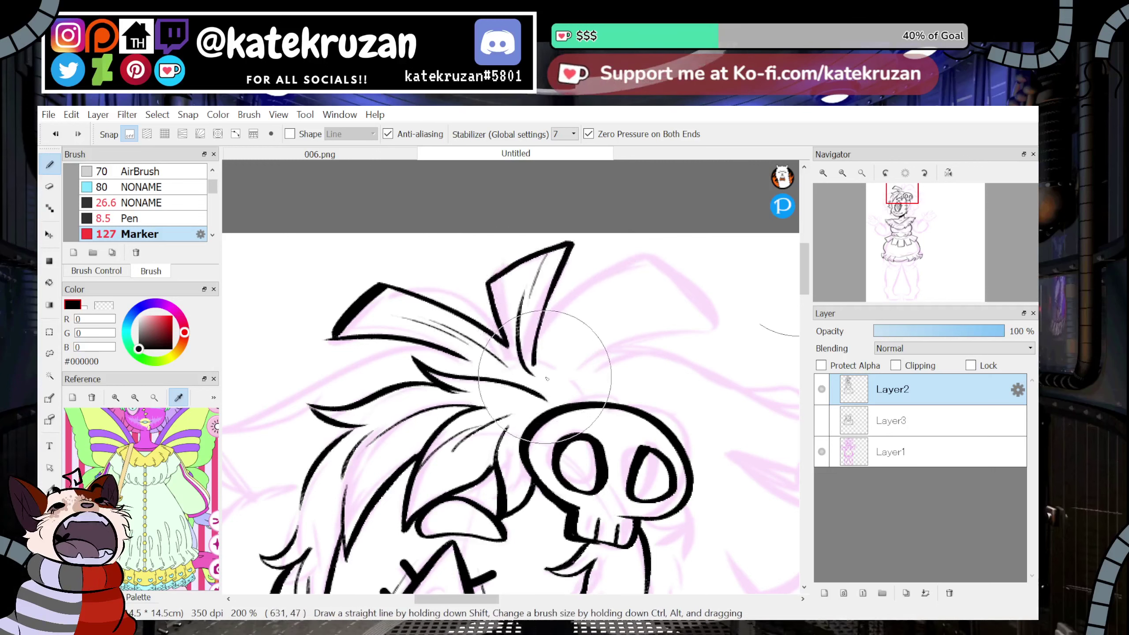
pyautogui.hotkey('ctrl', 'z')
pyautogui.hotkey('ctrl', 'z')
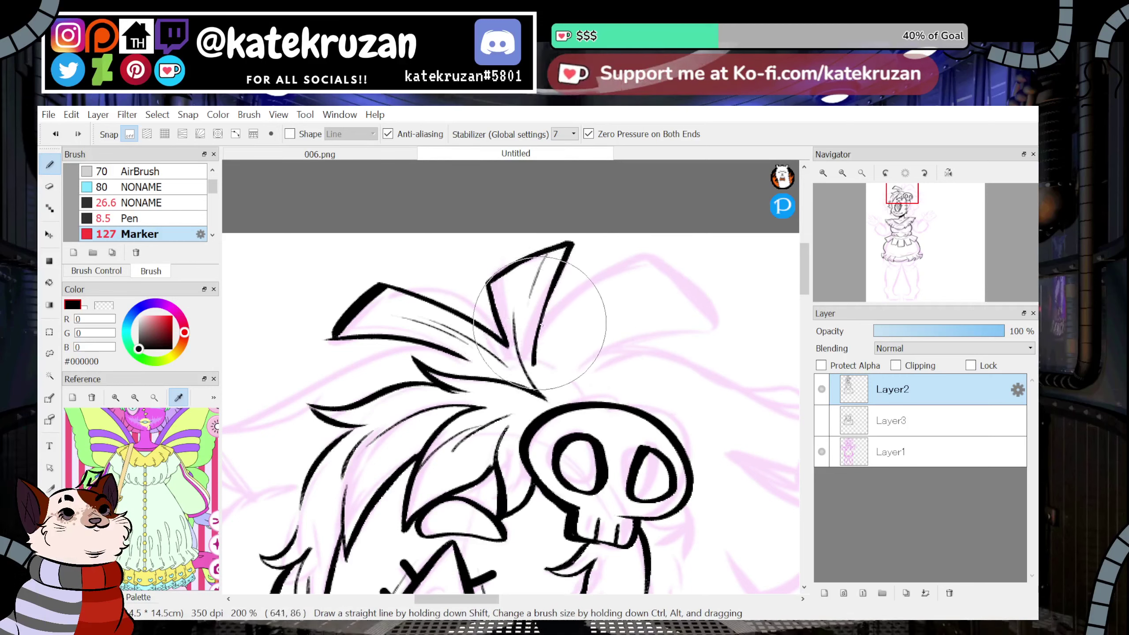
# Ink the right-hand tuft above the skull clip with thin inner strand lines and tidy the lines at its base.
pyautogui.moveTo(648, 266); pyautogui.dragTo(720, 288)
pyautogui.hotkey('ctrl', 'z')
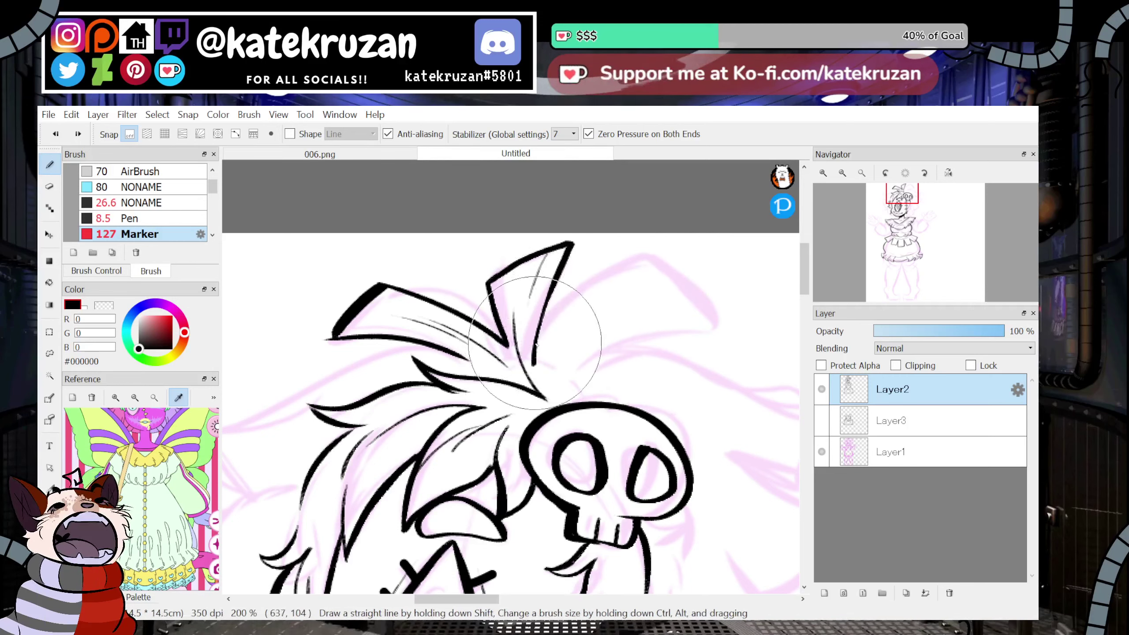
pyautogui.moveTo(656, 261)
pyautogui.mouseDown()
pyautogui.moveTo(729, 333)
pyautogui.moveTo(640, 344)
pyautogui.mouseUp()
pyautogui.moveTo(710, 315); pyautogui.dragTo(684, 318)
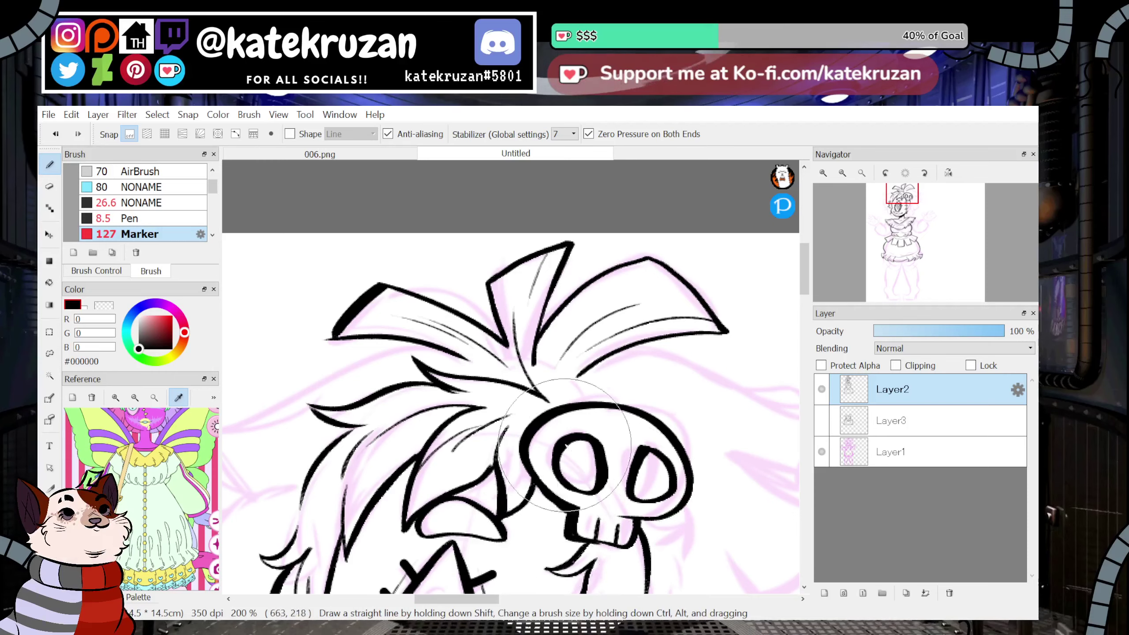
pyautogui.hotkey('ctrl', 'z')
pyautogui.press('z')
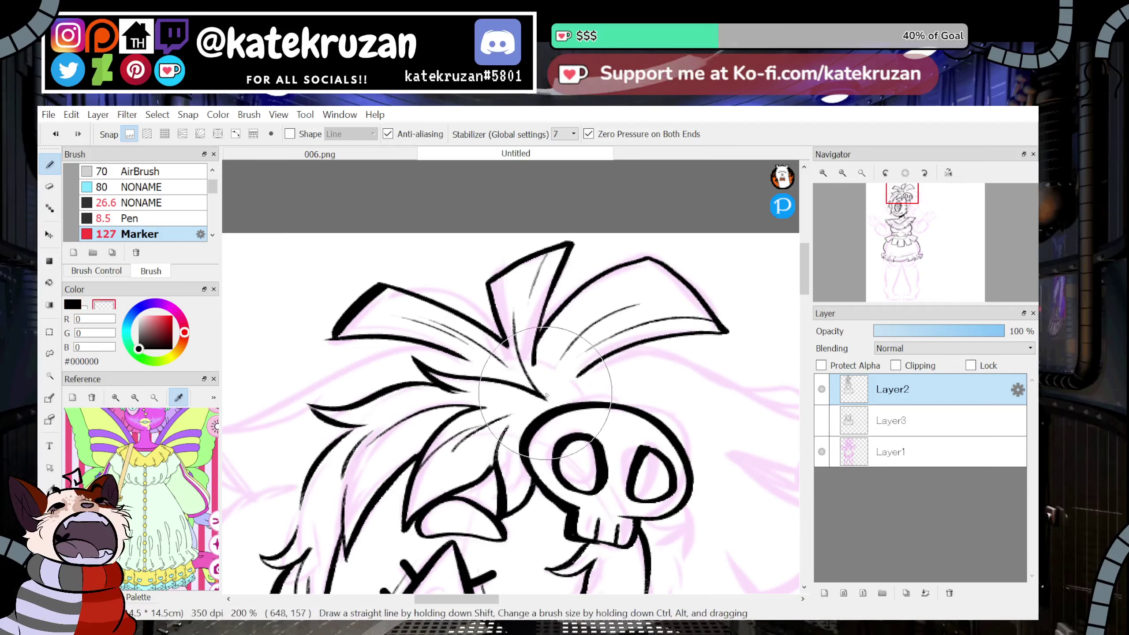
pyautogui.press('c')
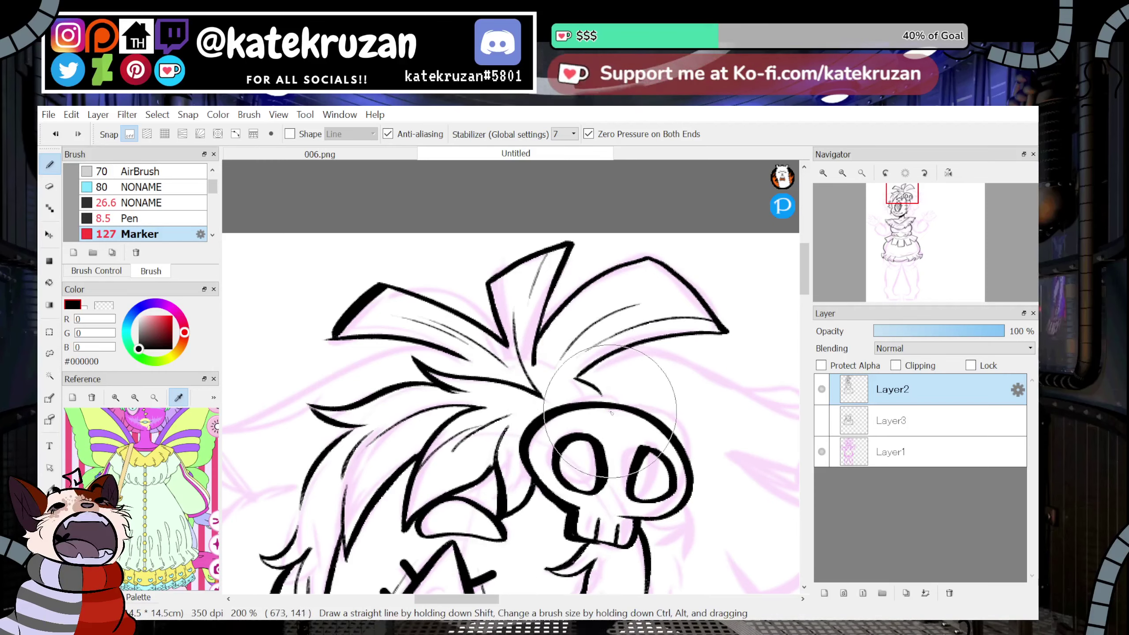
# Ink the long upper edge and outer tip of the highest side tuft beside the skull clip, following the pink sketch.
pyautogui.moveTo(905, 205); pyautogui.dragTo(910, 196)
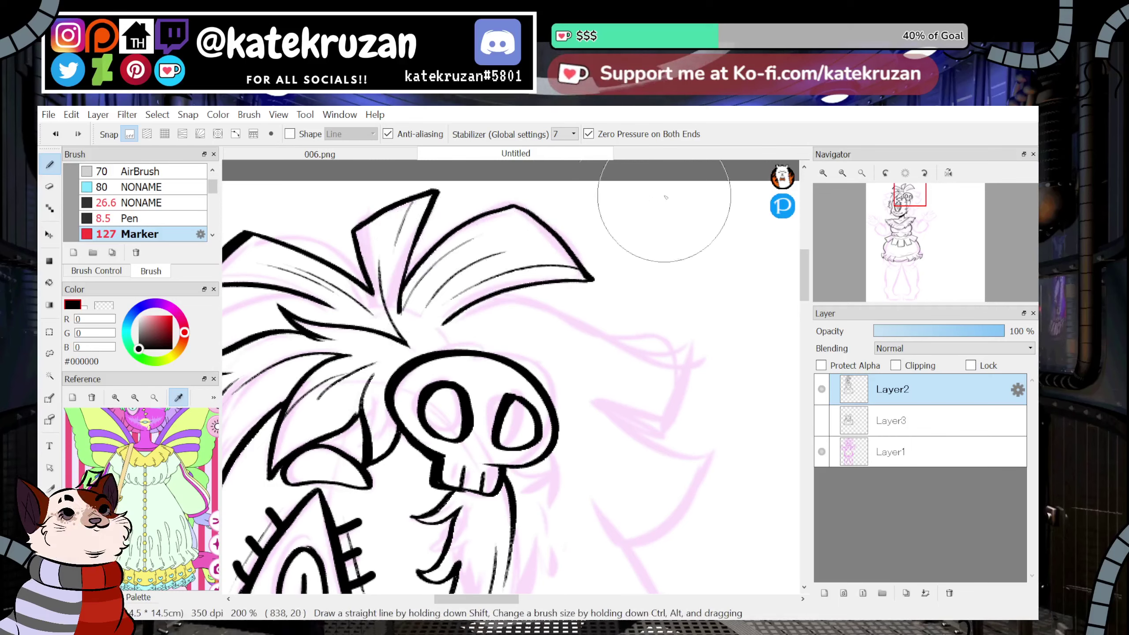
pyautogui.click(948, 172)
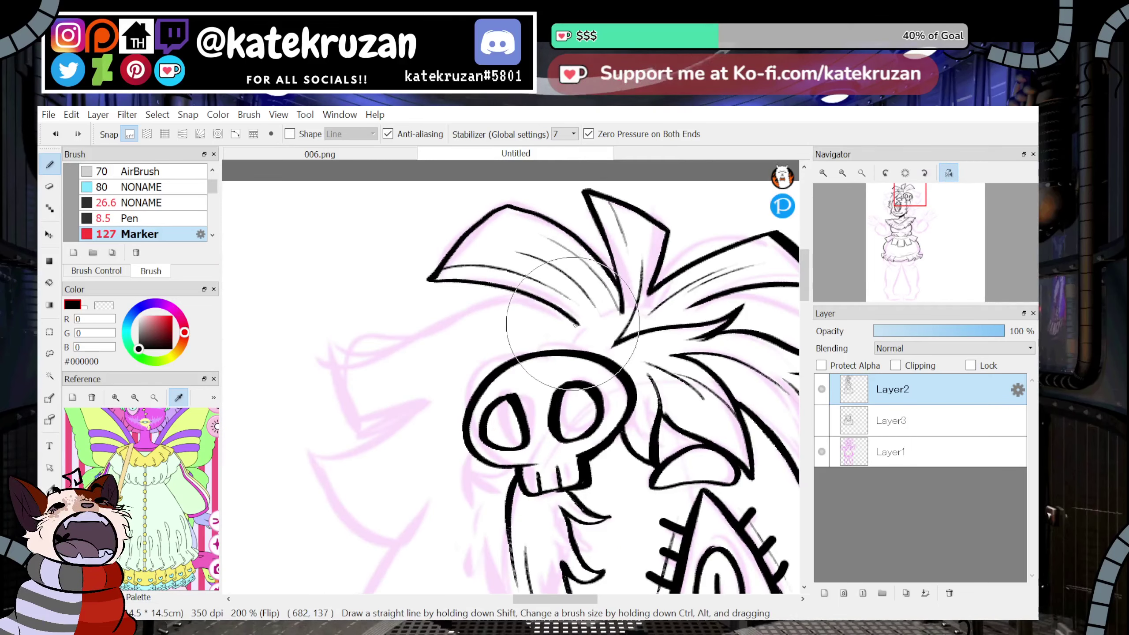
pyautogui.moveTo(578, 322)
pyautogui.mouseDown()
pyautogui.moveTo(478, 304)
pyautogui.moveTo(311, 342)
pyautogui.moveTo(382, 429)
pyautogui.mouseUp()
pyautogui.hotkey('ctrl', 'z')
pyautogui.hotkey('ctrl', 'z')
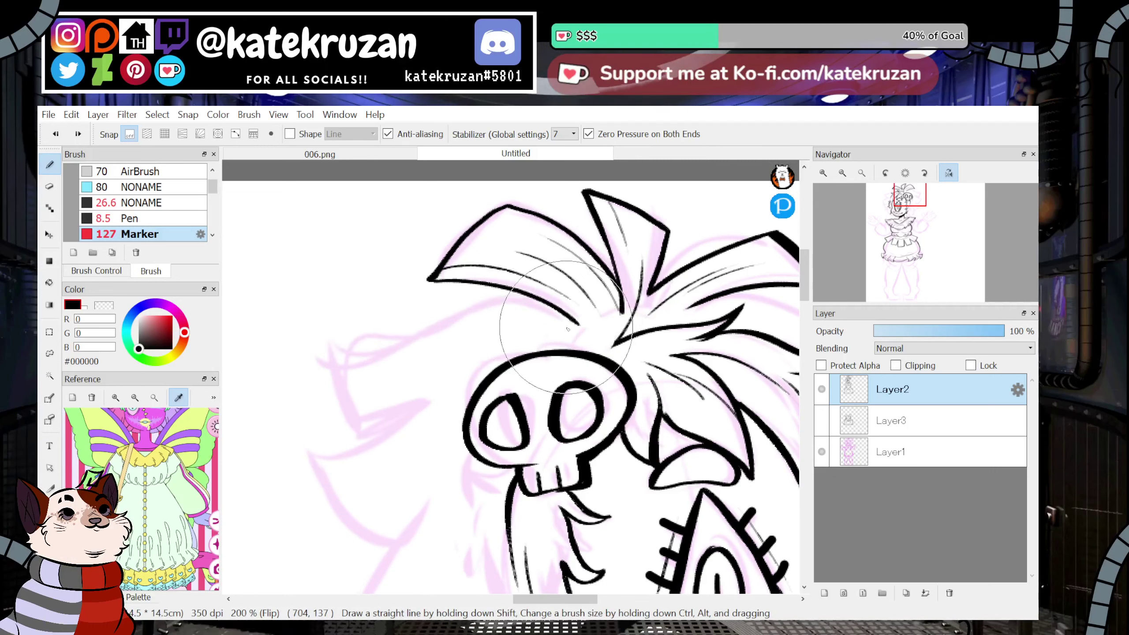
pyautogui.moveTo(576, 326)
pyautogui.mouseDown()
pyautogui.moveTo(324, 334)
pyautogui.moveTo(422, 405)
pyautogui.mouseUp()
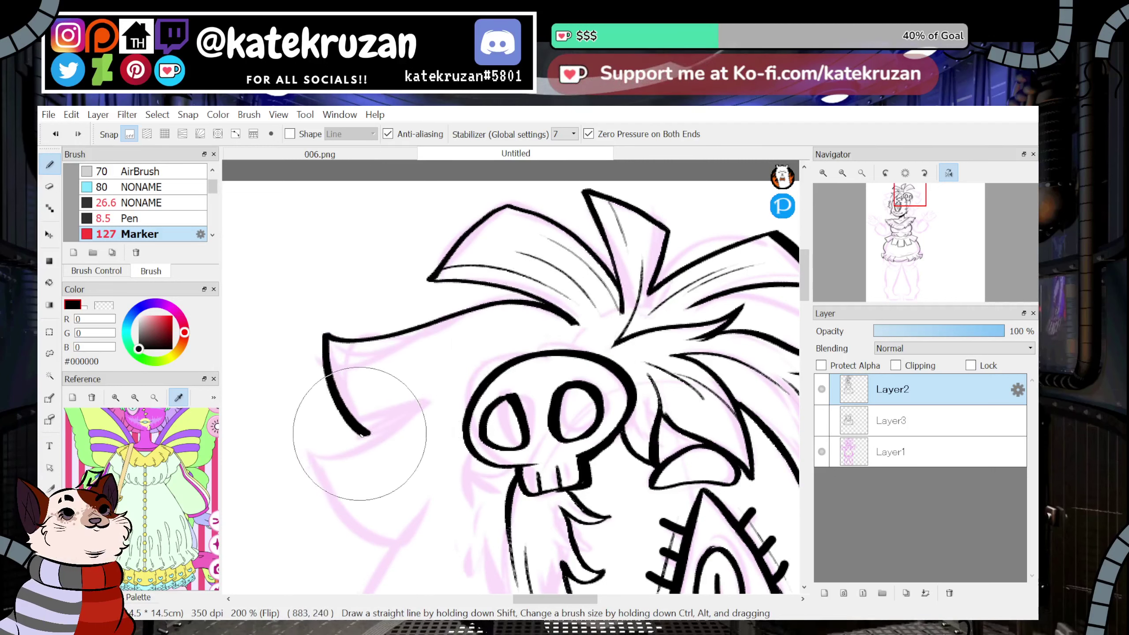
# Finish that side tuft's lower edge, ink the upper edge of the tuft beneath it, and add thin inner strand lines.
pyautogui.hotkey('ctrl', 'z')
pyautogui.moveTo(364, 435); pyautogui.dragTo(453, 399)
pyautogui.hotkey('ctrl', 'z')
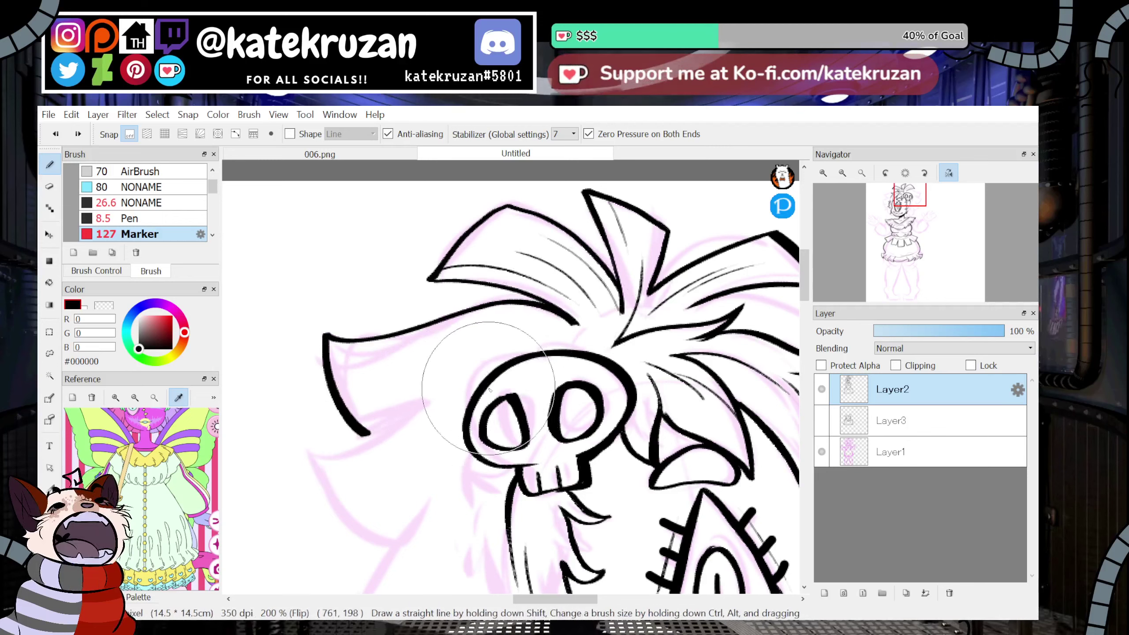
pyautogui.press('z')
pyautogui.moveTo(373, 433)
pyautogui.mouseDown()
pyautogui.moveTo(350, 427)
pyautogui.moveTo(425, 406)
pyautogui.mouseUp()
pyautogui.press('z')
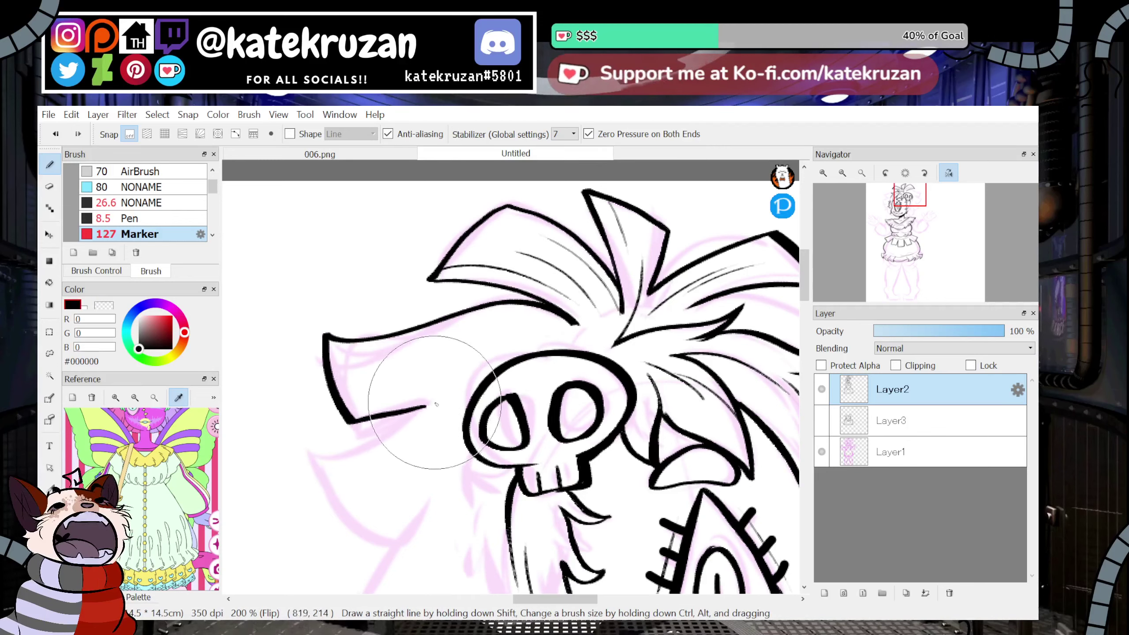
pyautogui.hotkey('ctrl', 'z')
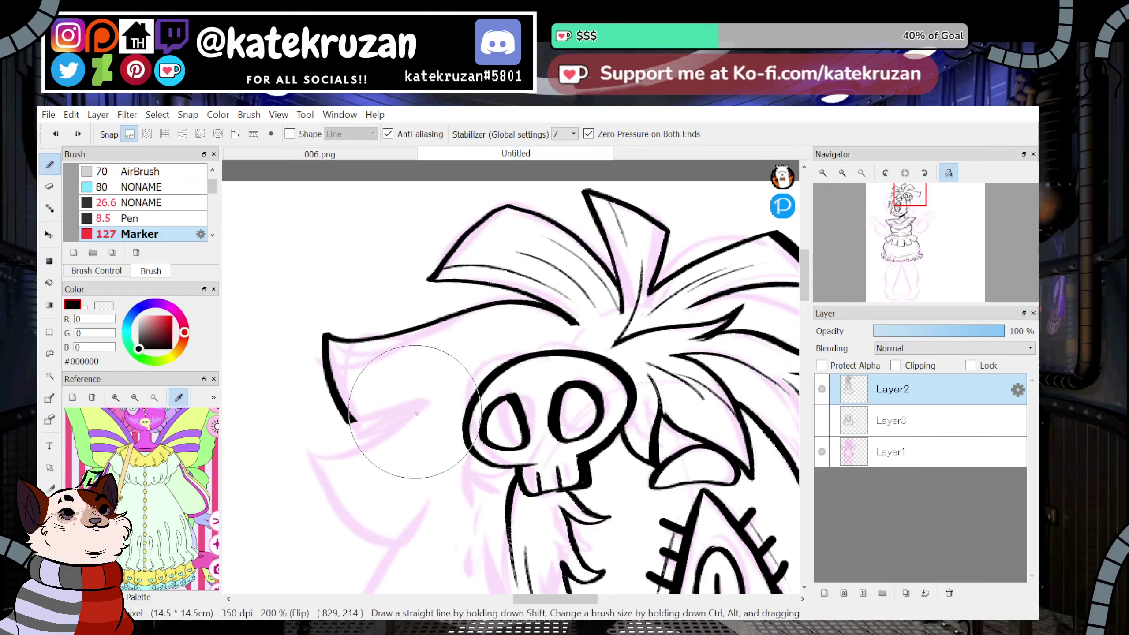
pyautogui.moveTo(374, 416)
pyautogui.mouseDown()
pyautogui.moveTo(444, 398)
pyautogui.moveTo(365, 449)
pyautogui.moveTo(304, 463)
pyautogui.mouseUp()
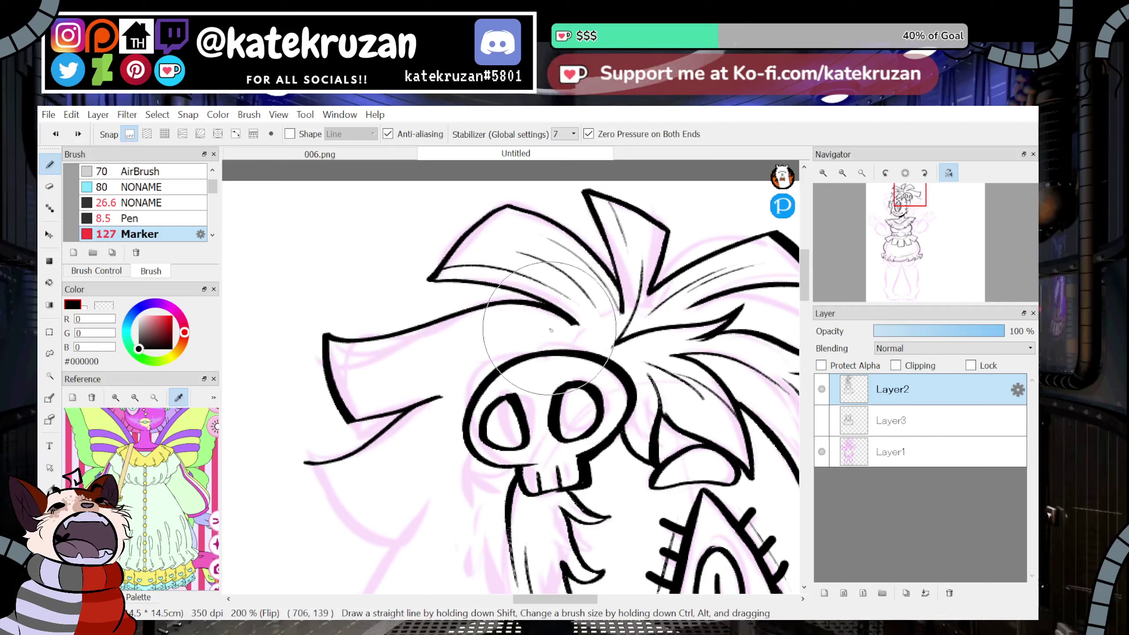
pyautogui.moveTo(548, 330)
pyautogui.mouseDown()
pyautogui.moveTo(512, 321)
pyautogui.moveTo(332, 359)
pyautogui.mouseUp()
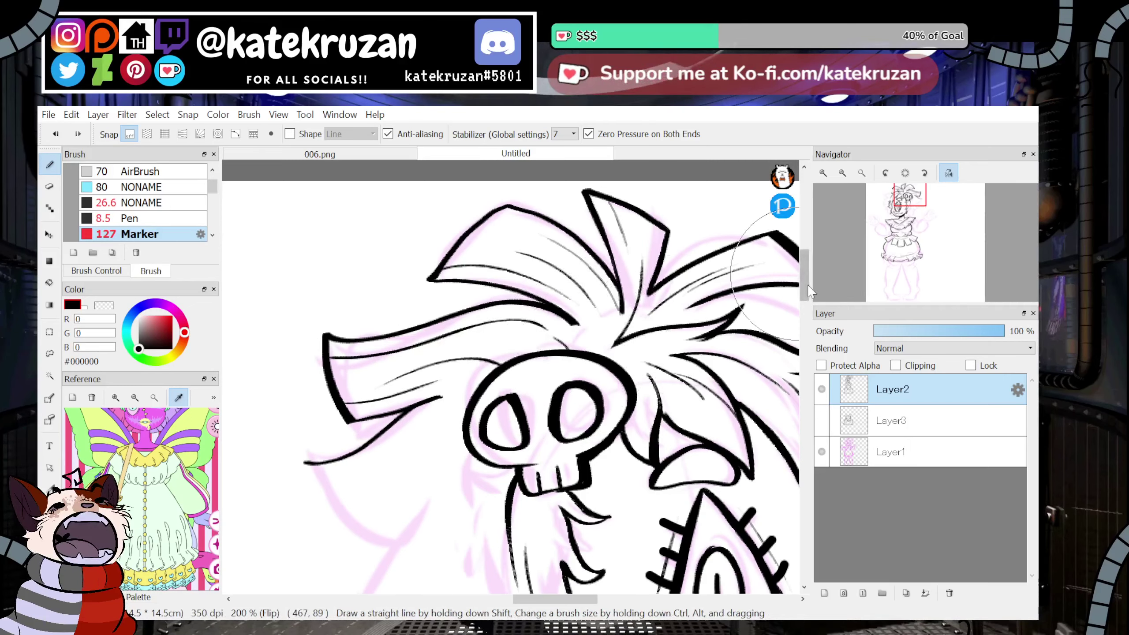
# Ink the jagged side tufts running down below the skull clip, with thin strand lines inside them.
pyautogui.moveTo(807, 284); pyautogui.dragTo(806, 303)
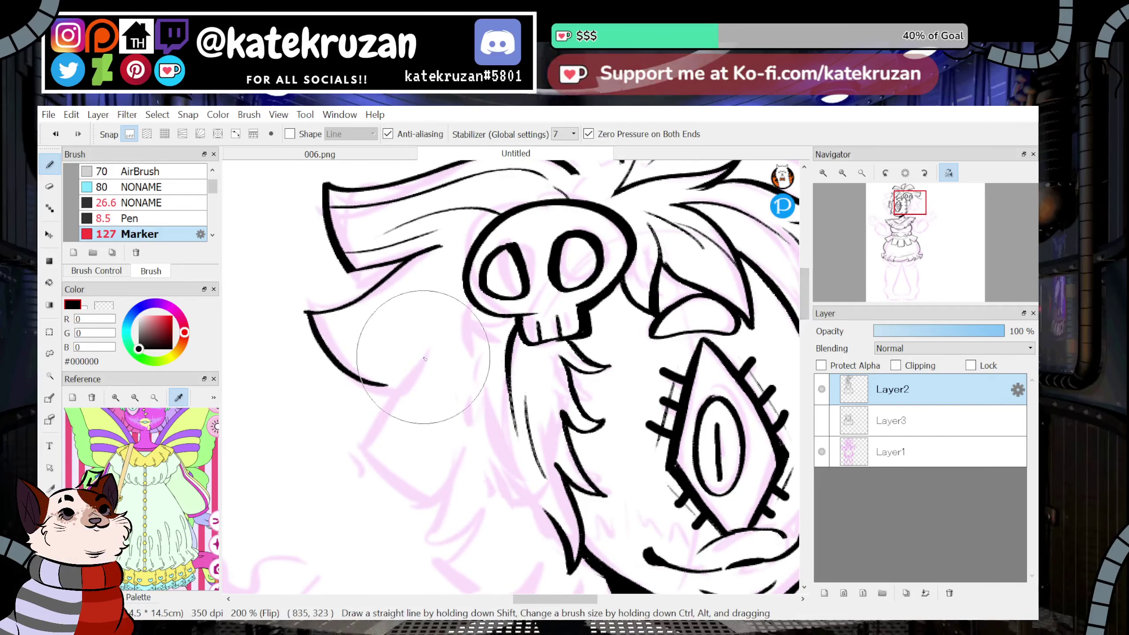
pyautogui.moveTo(387, 385); pyautogui.dragTo(434, 348)
pyautogui.moveTo(430, 352); pyautogui.dragTo(353, 451)
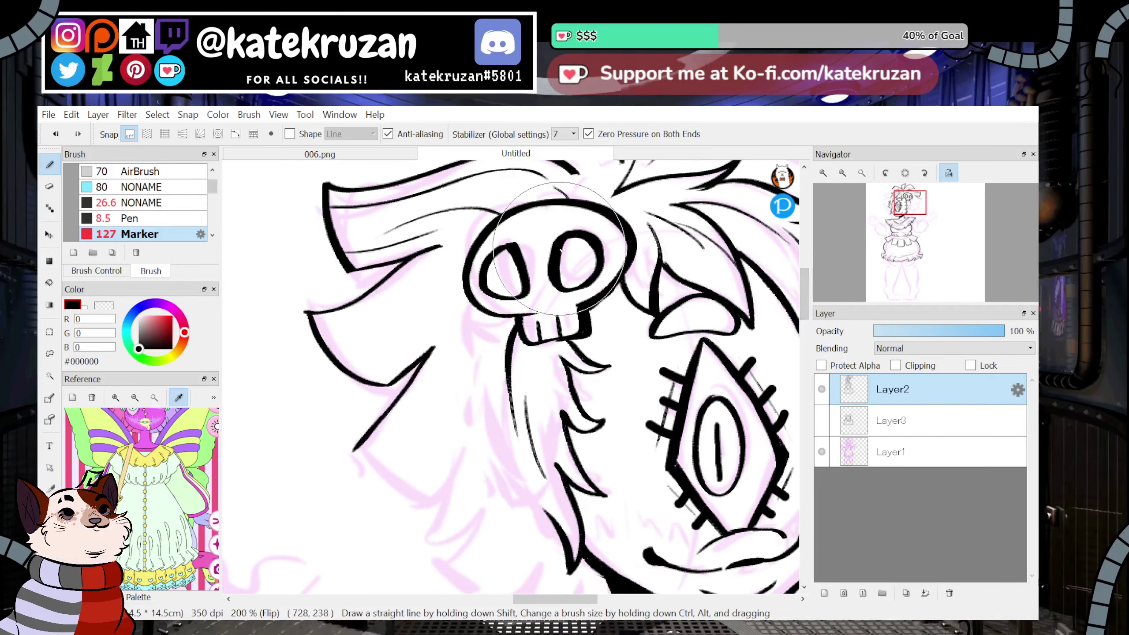
pyautogui.hotkey('ctrl', 'z')
pyautogui.hotkey('ctrl', 'z')
pyautogui.moveTo(431, 350); pyautogui.dragTo(341, 459)
pyautogui.hotkey('ctrl', 'z')
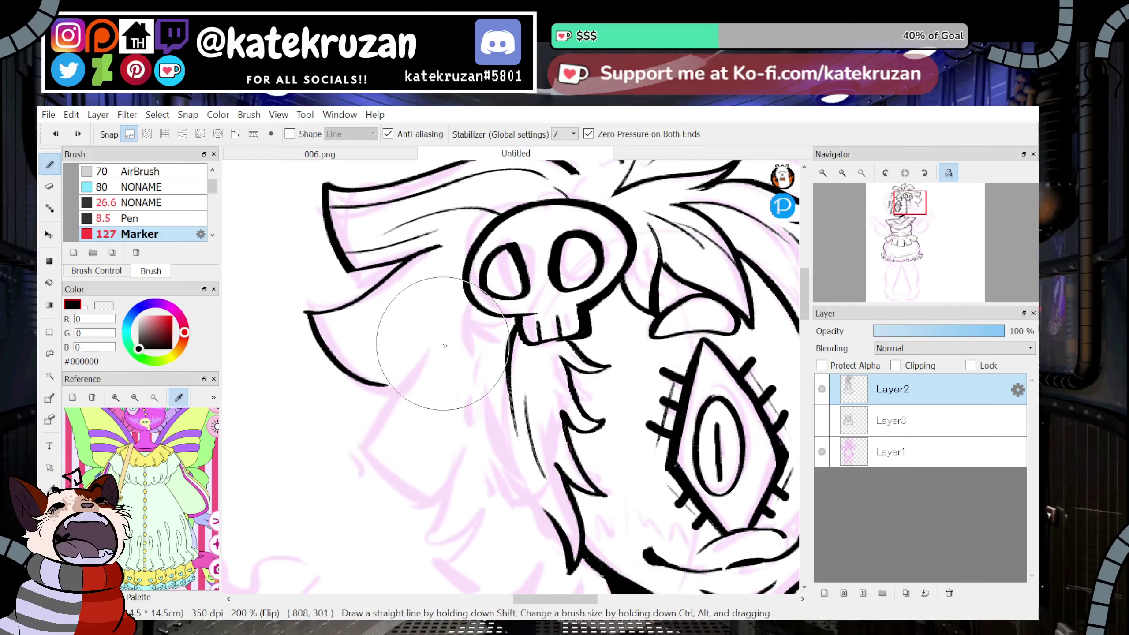
pyautogui.moveTo(440, 345)
pyautogui.mouseDown()
pyautogui.moveTo(346, 440)
pyautogui.moveTo(422, 501)
pyautogui.mouseUp()
pyautogui.hotkey('ctrl', 'z')
pyautogui.moveTo(346, 440)
pyautogui.mouseDown()
pyautogui.moveTo(420, 501)
pyautogui.moveTo(473, 429)
pyautogui.moveTo(401, 544)
pyautogui.mouseUp()
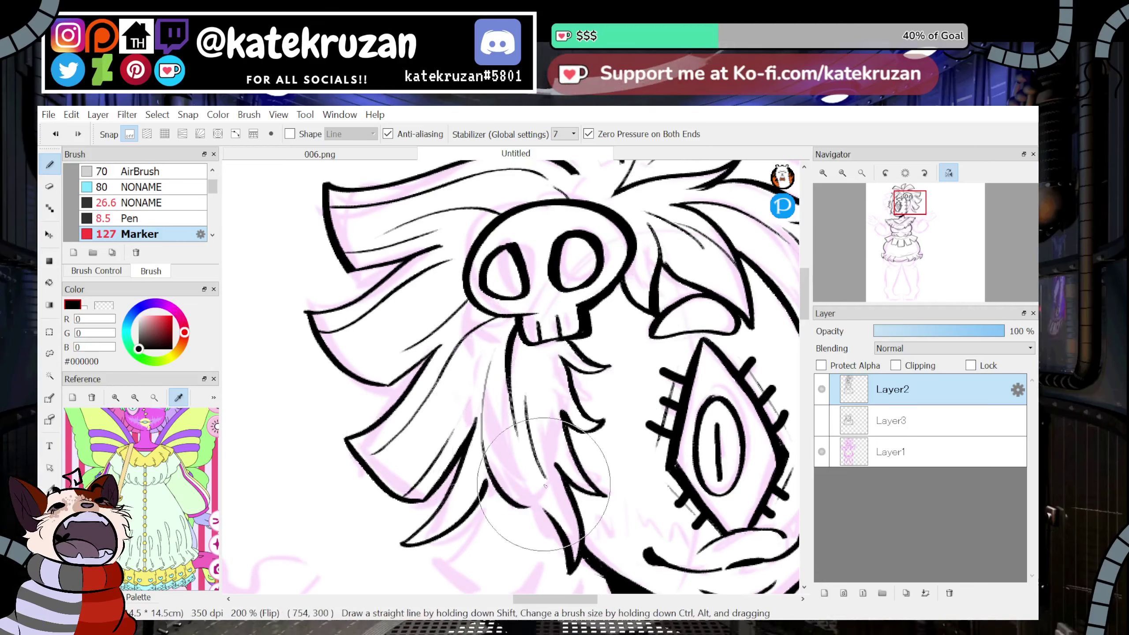
# Ink the lowest hair tufts between the cheek and the ruffled collar on the skull-clip side.
pyautogui.click(948, 172)
pyautogui.moveTo(913, 220)
pyautogui.mouseDown()
pyautogui.moveTo(894, 217)
pyautogui.moveTo(904, 211)
pyautogui.mouseUp()
pyautogui.click(842, 172)
pyautogui.click(828, 175)
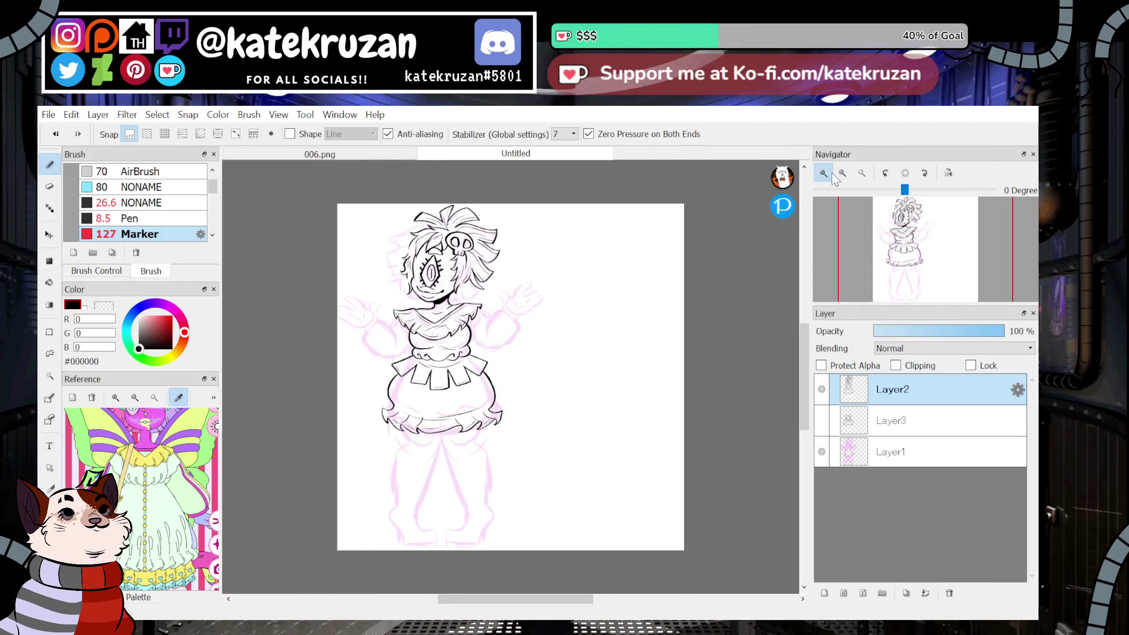
pyautogui.click(827, 175)
pyautogui.moveTo(907, 244); pyautogui.dragTo(909, 212)
pyautogui.click(826, 176)
pyautogui.click(826, 176)
pyautogui.click(902, 225)
pyautogui.click(824, 173)
pyautogui.click(823, 173)
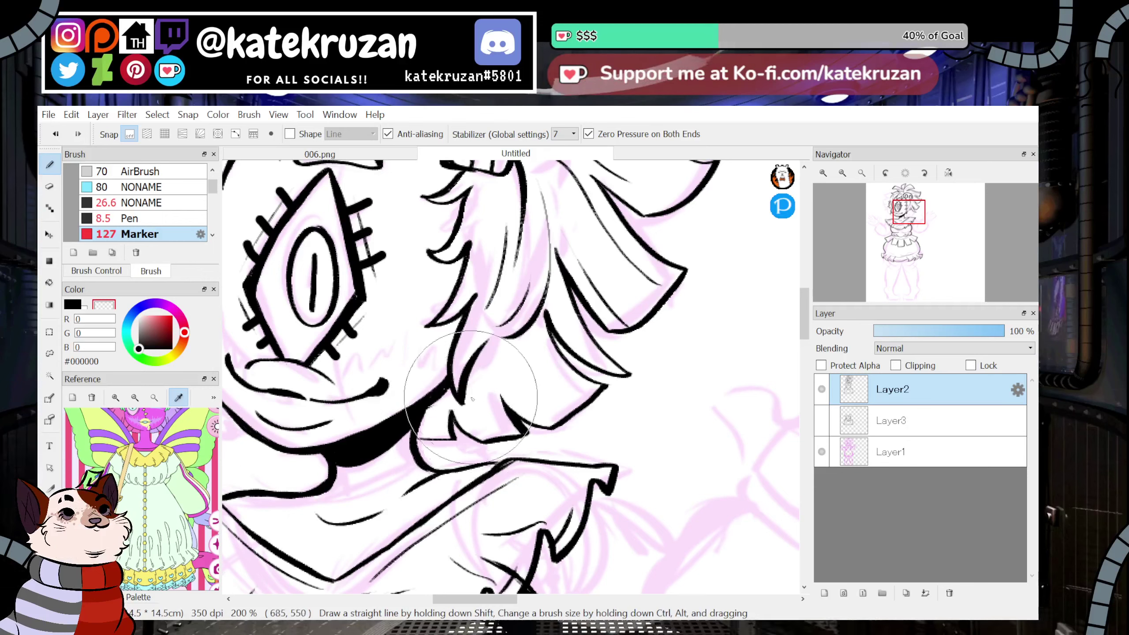
# Switch back to black and add thin curved strand lines inside the lowest tuft above the collar.
pyautogui.press('x')
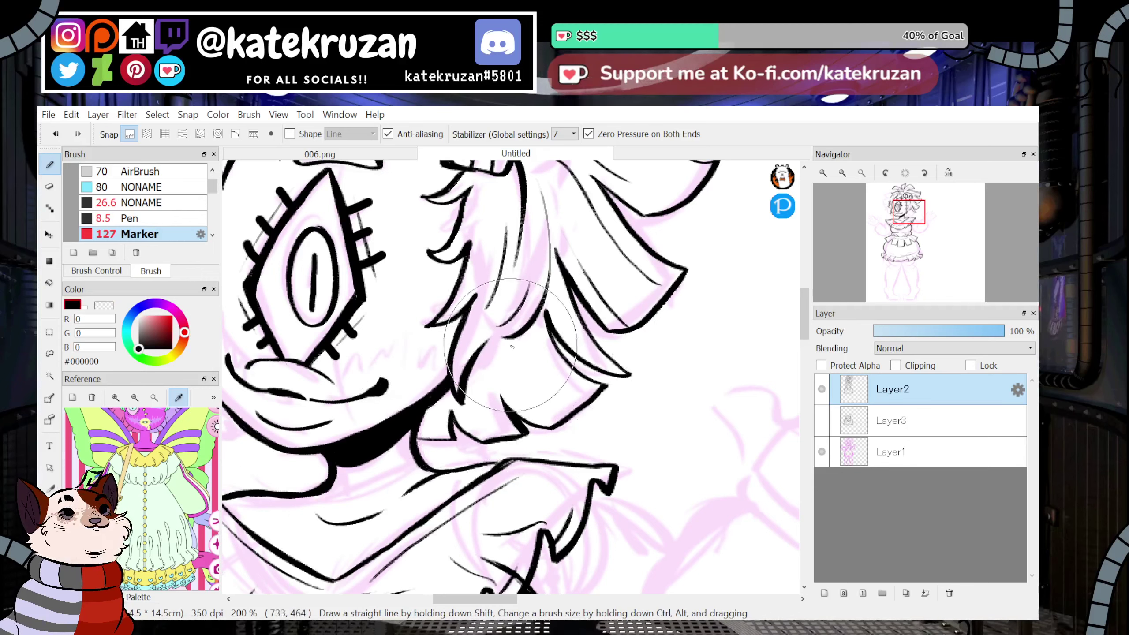
pyautogui.moveTo(524, 336)
pyautogui.mouseDown()
pyautogui.moveTo(551, 392)
pyautogui.moveTo(524, 364)
pyautogui.moveTo(567, 408)
pyautogui.mouseUp()
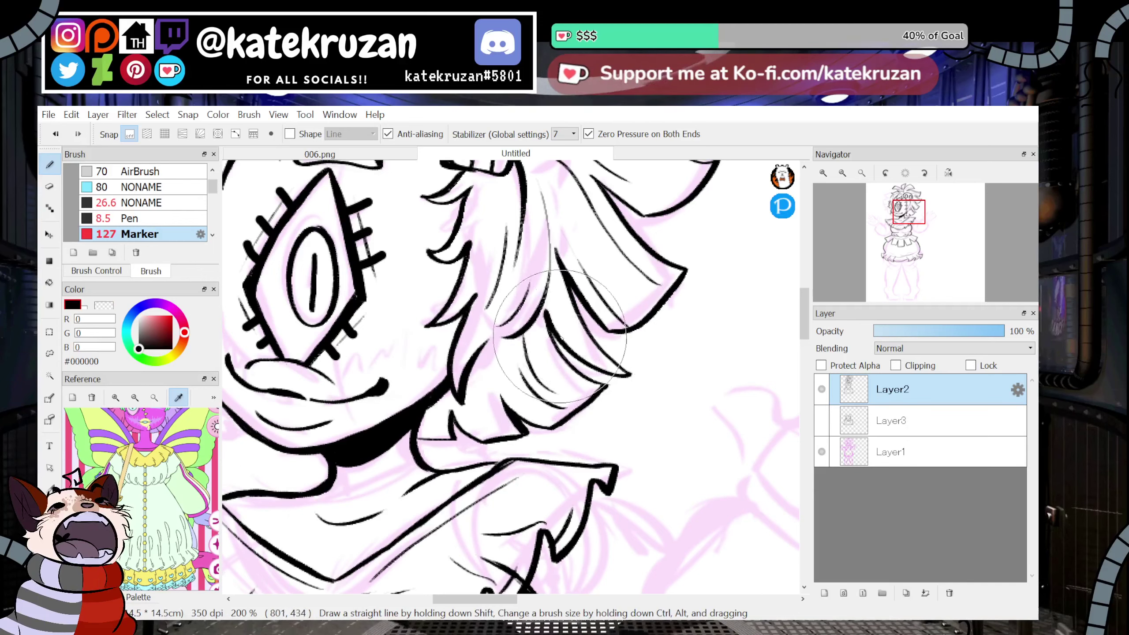
pyautogui.moveTo(487, 362)
pyautogui.mouseDown()
pyautogui.moveTo(478, 389)
pyautogui.moveTo(520, 413)
pyautogui.moveTo(504, 434)
pyautogui.mouseUp()
pyautogui.hotkey('ctrl', 'z')
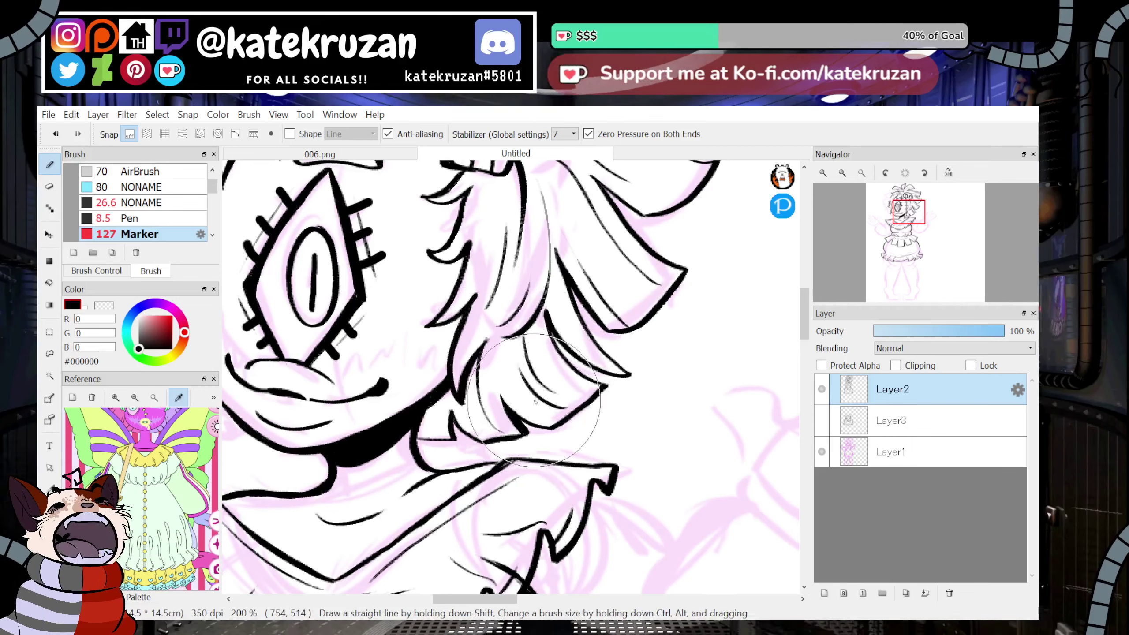
pyautogui.moveTo(486, 361); pyautogui.dragTo(487, 396)
pyautogui.moveTo(491, 370); pyautogui.dragTo(499, 422)
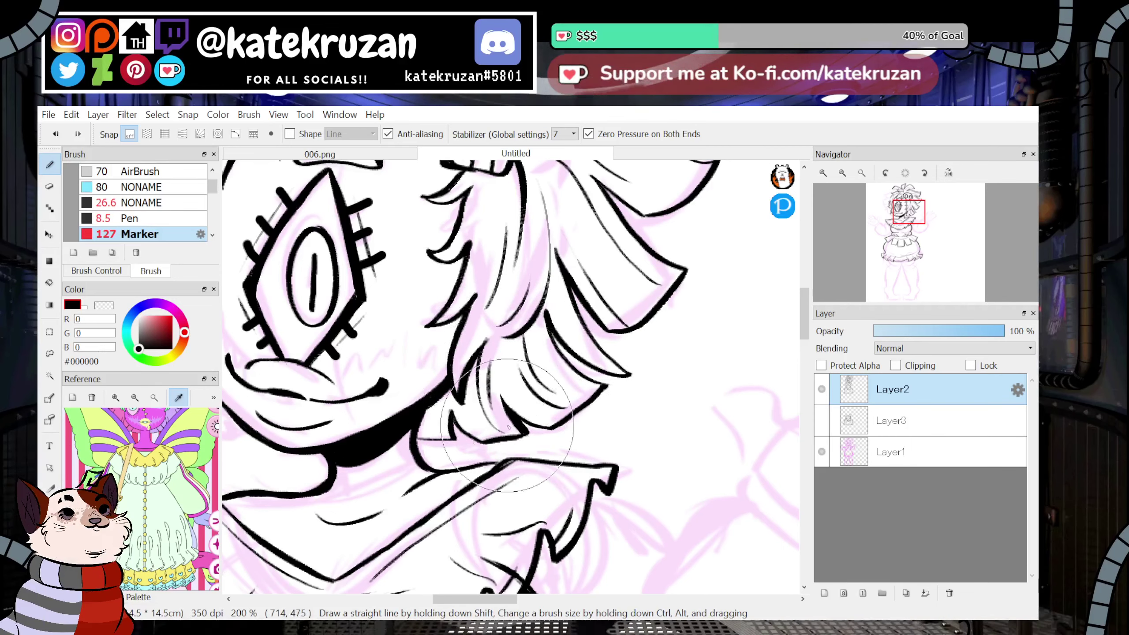
# Examine the balance of the inked head and hair in both normal and mirrored views.
pyautogui.click(825, 173)
pyautogui.click(843, 173)
pyautogui.click(842, 173)
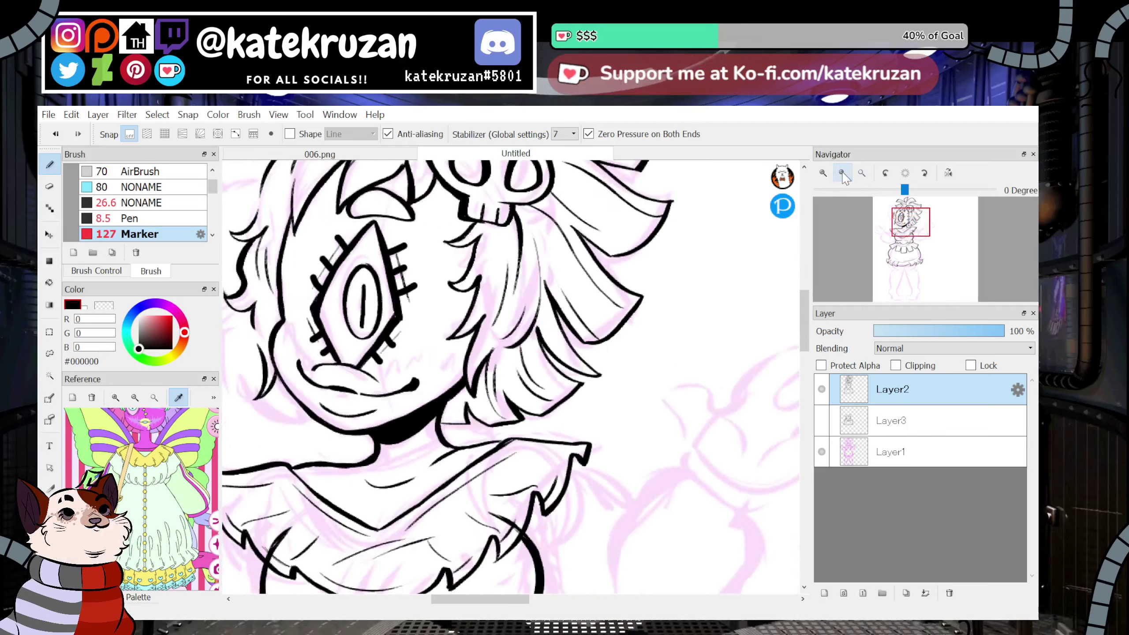
pyautogui.click(842, 173)
pyautogui.moveTo(893, 225); pyautogui.dragTo(909, 216)
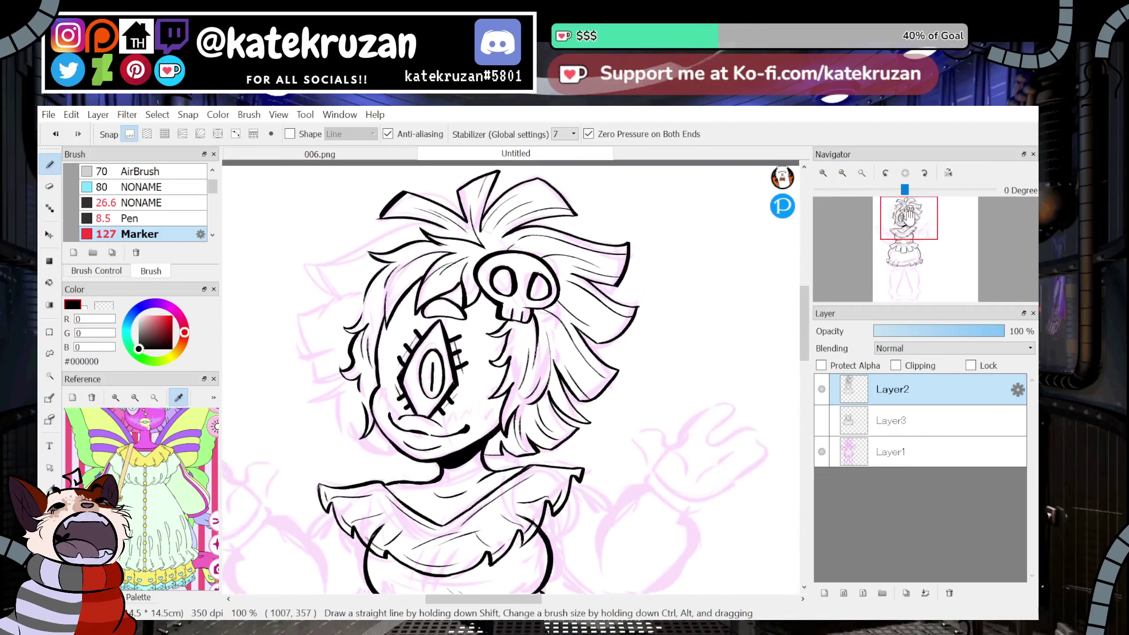
pyautogui.click(949, 174)
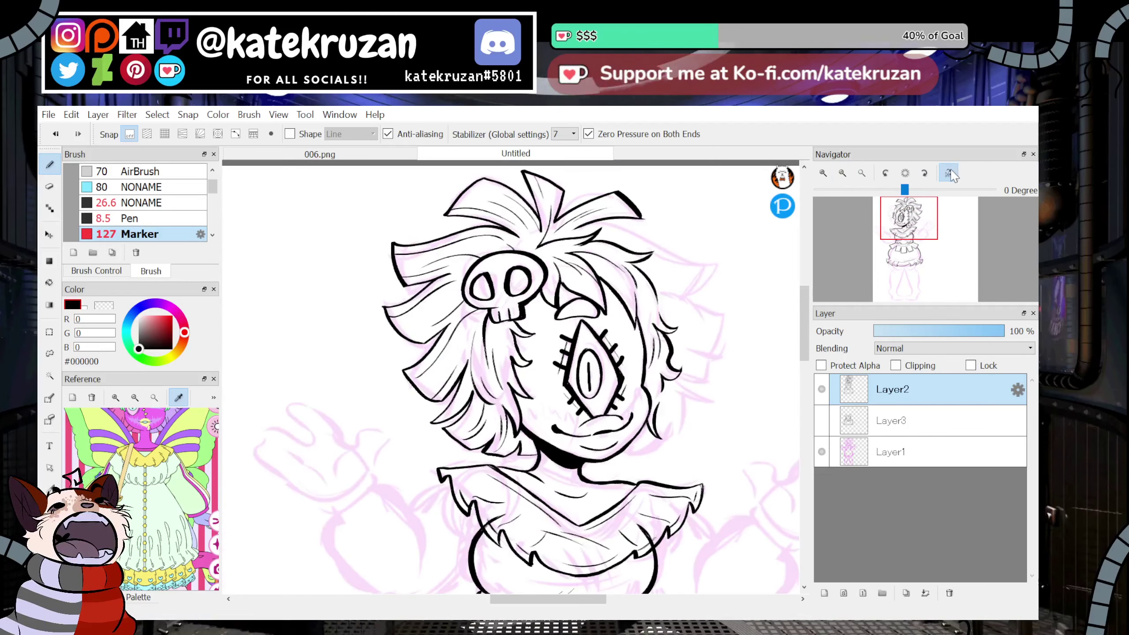
pyautogui.click(948, 173)
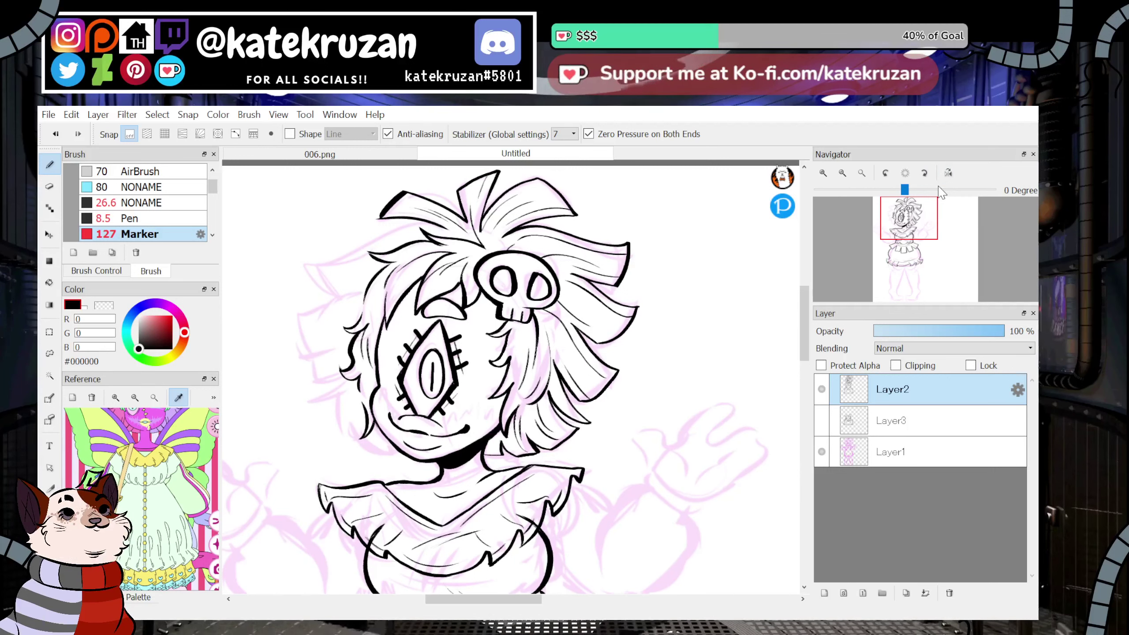
# Ink the outline of the upper side tuft on the side of the head opposite the skull clip.
pyautogui.moveTo(930, 242); pyautogui.dragTo(900, 199)
pyautogui.click(819, 171)
pyautogui.moveTo(616, 175)
pyautogui.mouseDown()
pyautogui.moveTo(416, 232)
pyautogui.moveTo(355, 227)
pyautogui.moveTo(395, 300)
pyautogui.moveTo(466, 296)
pyautogui.mouseUp()
pyautogui.scroll(2, 733, 249)
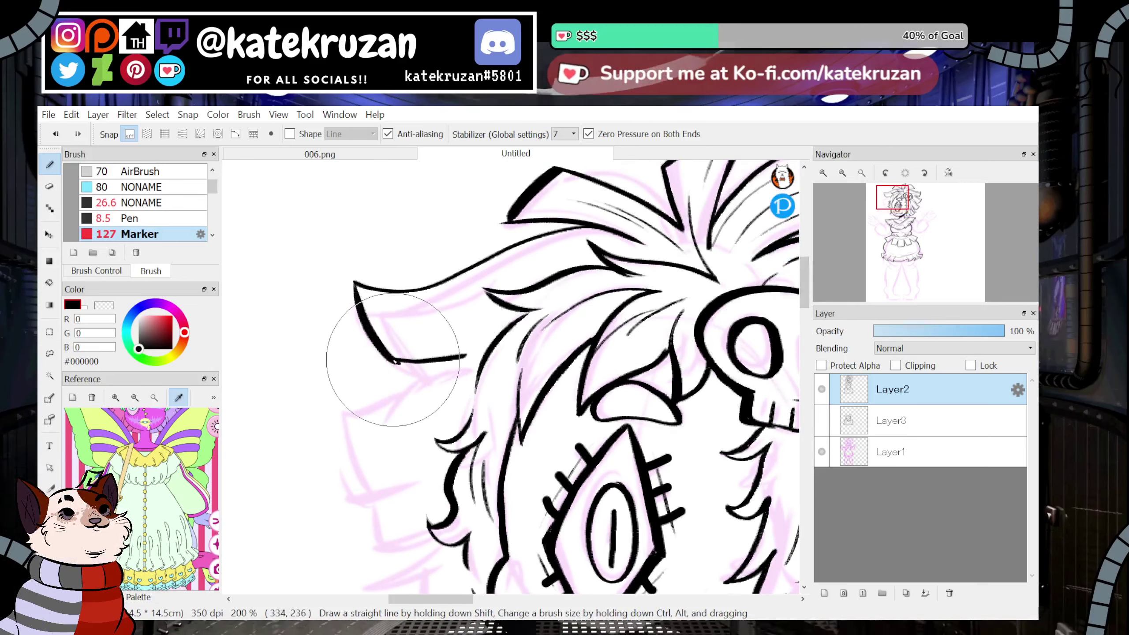
# Ink the second left-hand side tuft with a thickened outer edge and thin inner strand lines.
pyautogui.moveTo(466, 358)
pyautogui.mouseDown()
pyautogui.moveTo(302, 407)
pyautogui.moveTo(331, 480)
pyautogui.moveTo(429, 469)
pyautogui.mouseUp()
pyautogui.scroll(-5, 806, 304)
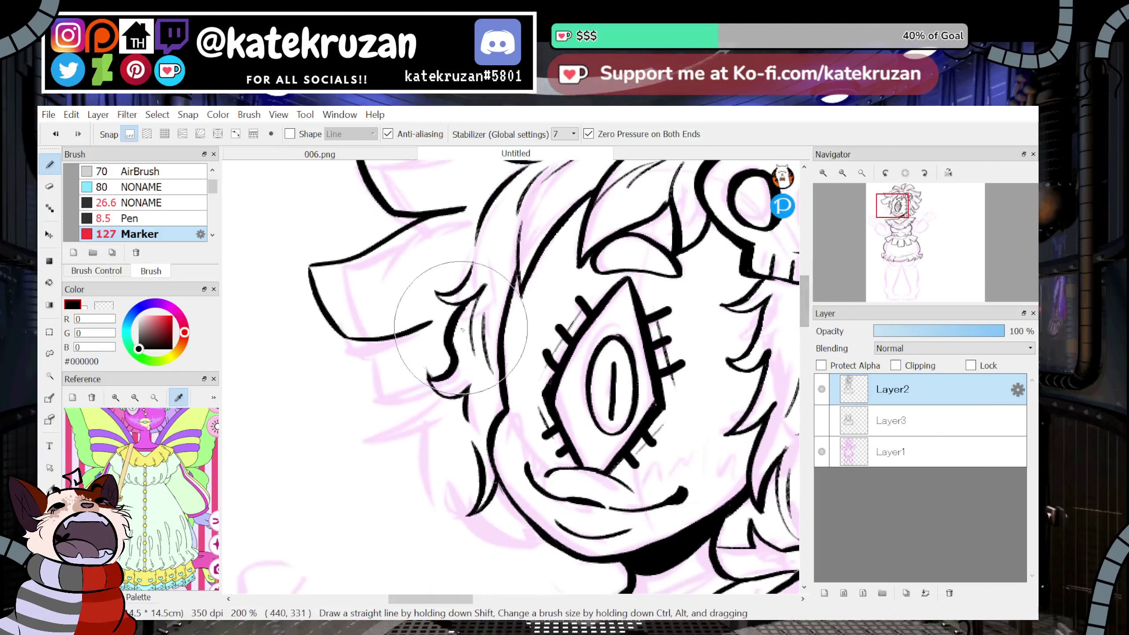
pyautogui.moveTo(312, 266)
pyautogui.mouseDown()
pyautogui.moveTo(318, 295)
pyautogui.moveTo(373, 347)
pyautogui.moveTo(353, 345)
pyautogui.moveTo(412, 329)
pyautogui.mouseUp()
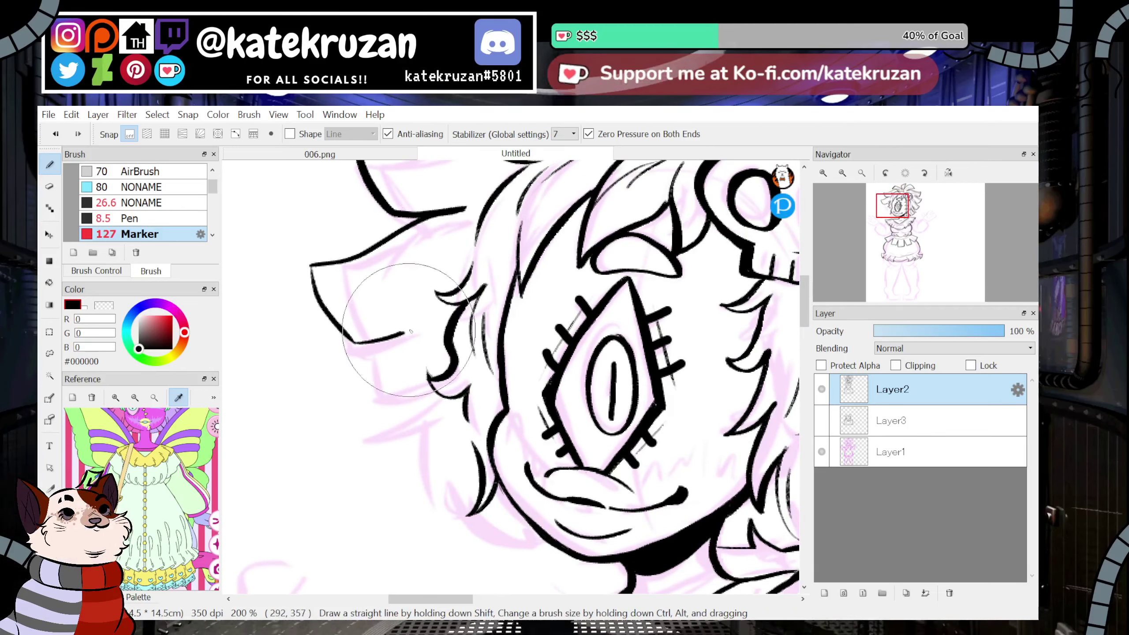
pyautogui.moveTo(311, 265); pyautogui.dragTo(372, 344)
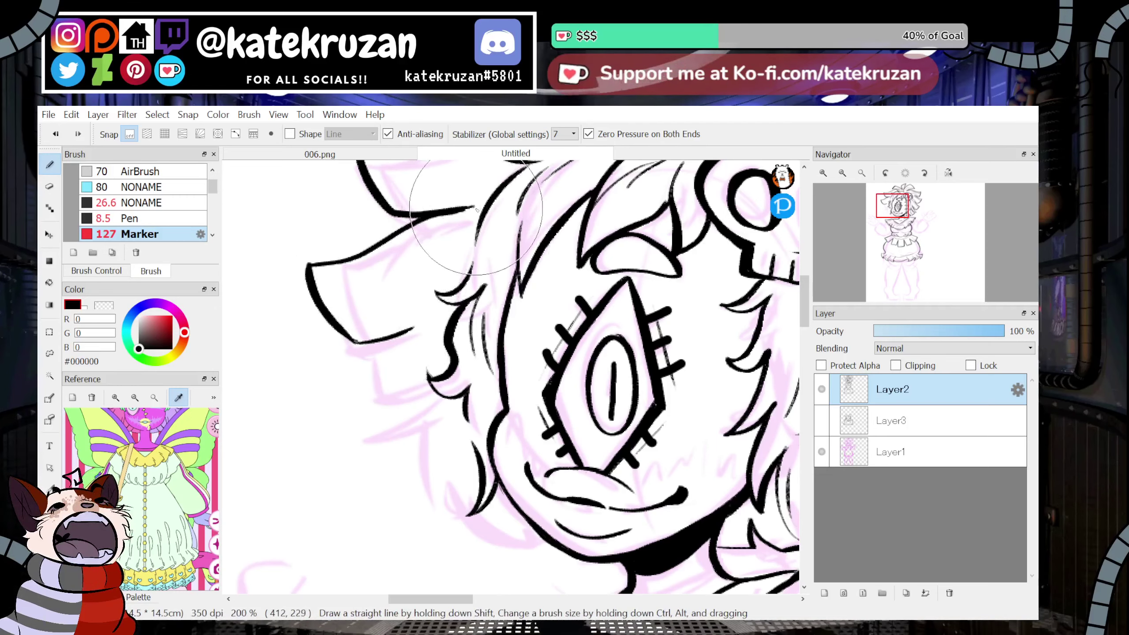
pyautogui.moveTo(472, 209); pyautogui.dragTo(326, 282)
pyautogui.moveTo(337, 321); pyautogui.dragTo(411, 308)
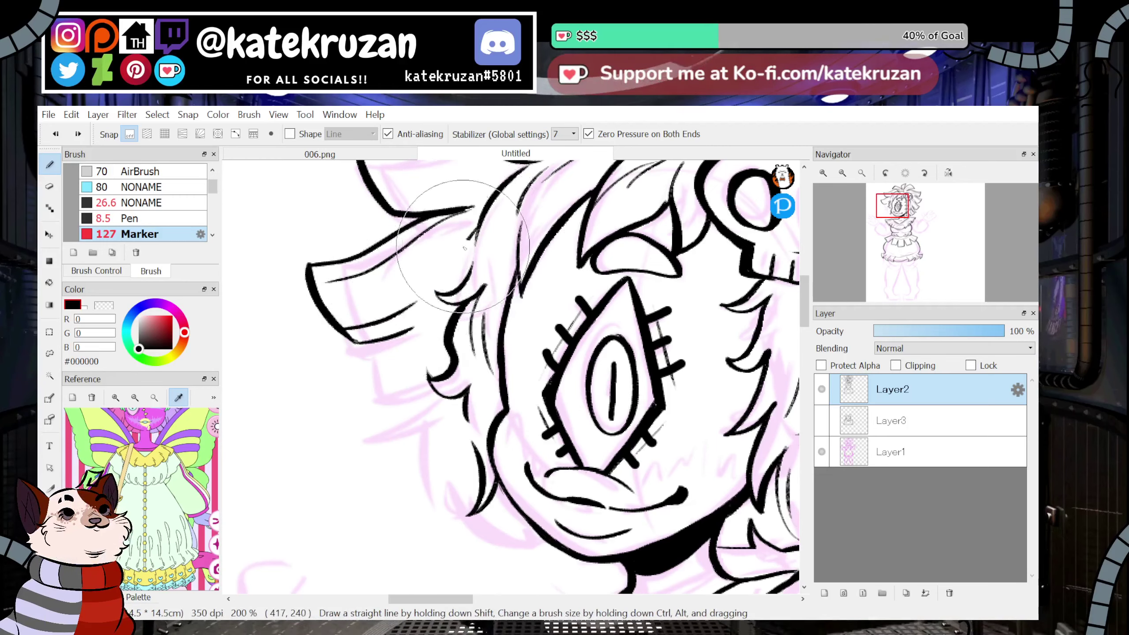
pyautogui.moveTo(478, 228); pyautogui.dragTo(406, 283)
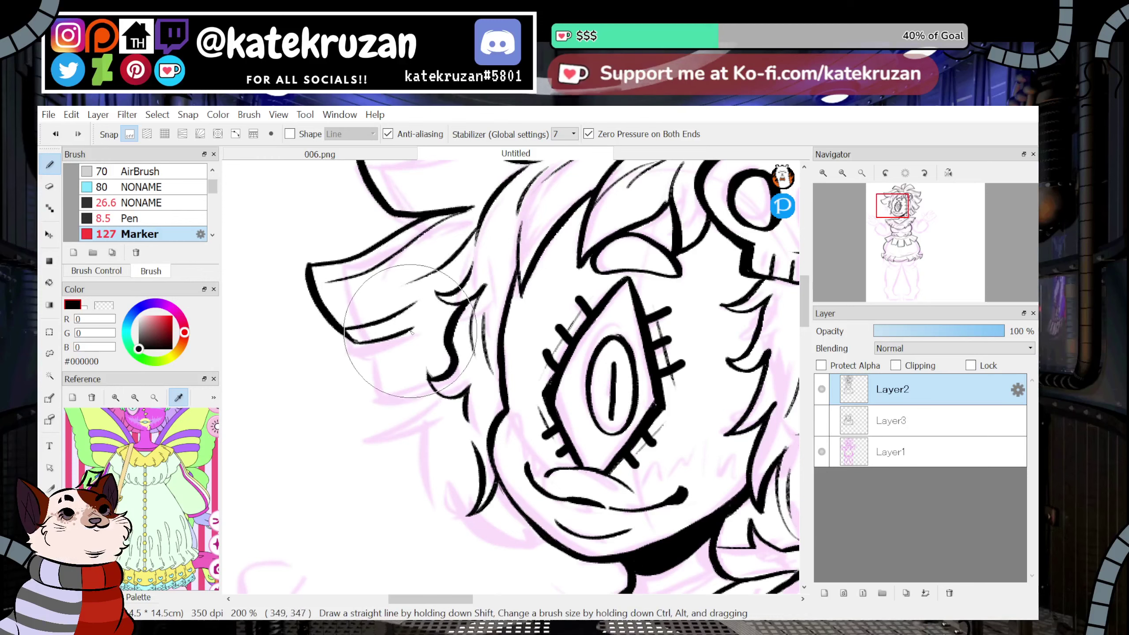
# Ink the smaller left-hand tufts beneath it, continuing down beside the cheek and jaw.
pyautogui.moveTo(423, 322)
pyautogui.mouseDown()
pyautogui.moveTo(356, 363)
pyautogui.moveTo(380, 409)
pyautogui.moveTo(430, 394)
pyautogui.moveTo(360, 452)
pyautogui.mouseUp()
pyautogui.moveTo(360, 452); pyautogui.dragTo(450, 416)
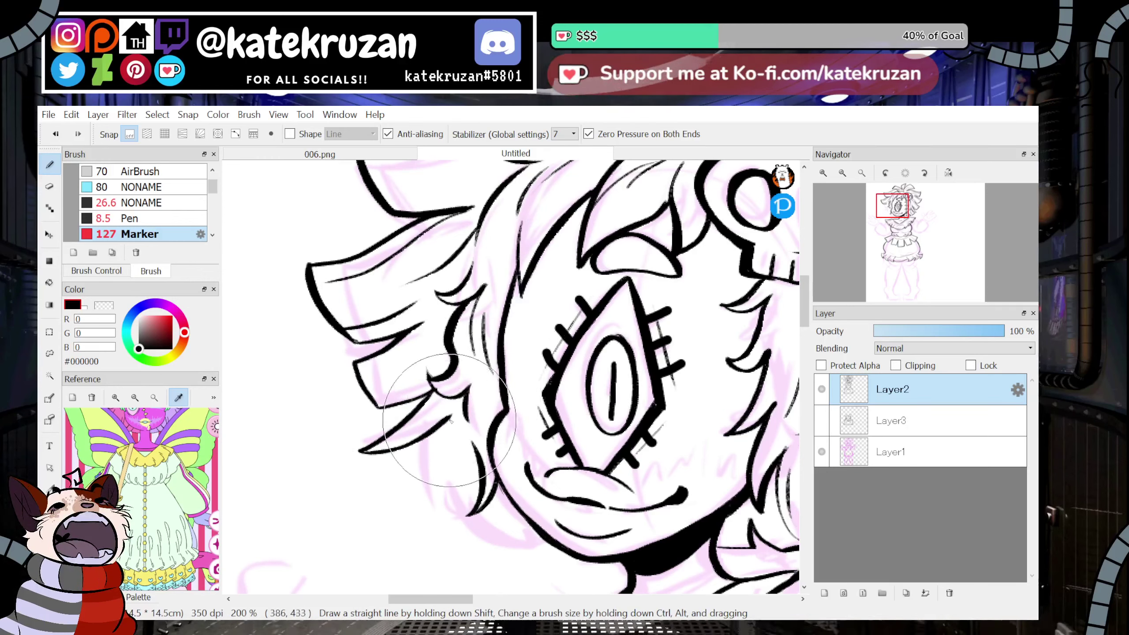
pyautogui.moveTo(897, 222); pyautogui.dragTo(896, 211)
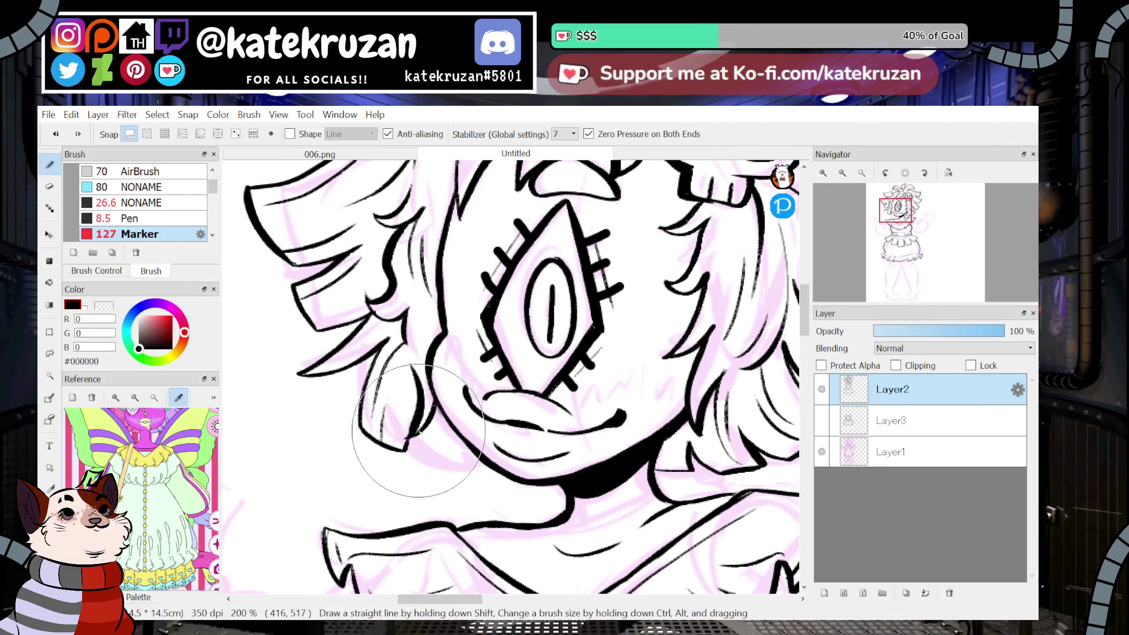
# Add thin strand lines inside the upper left-hand side tuft and review the whole figure.
pyautogui.moveTo(918, 245)
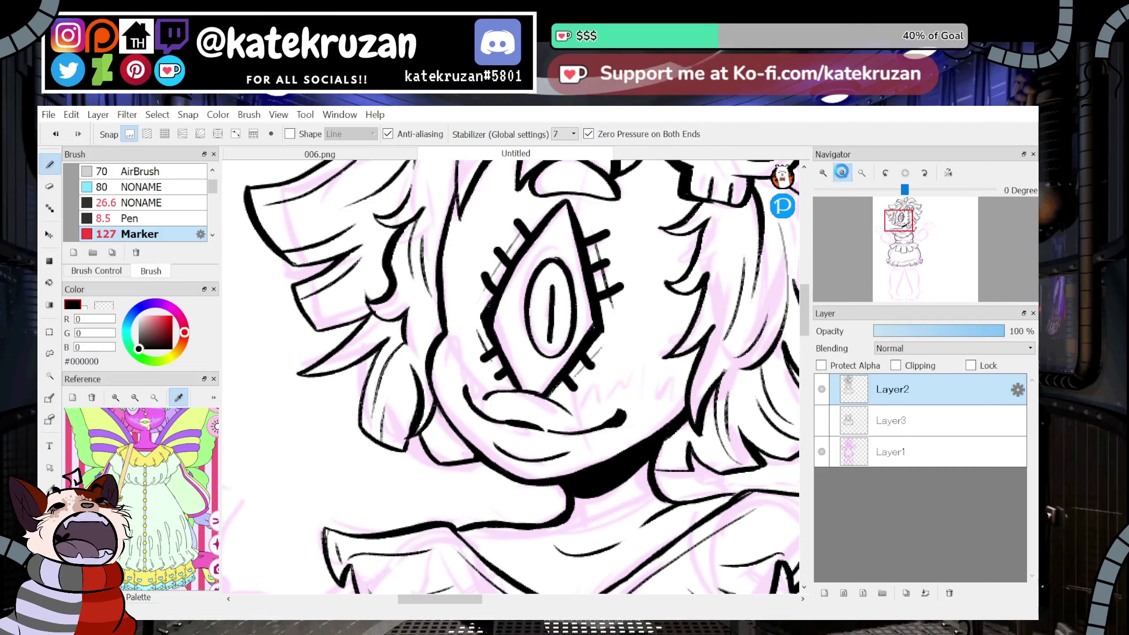
pyautogui.click(842, 173)
pyautogui.click(842, 173)
pyautogui.click(842, 173)
pyautogui.click(823, 173)
pyautogui.click(823, 173)
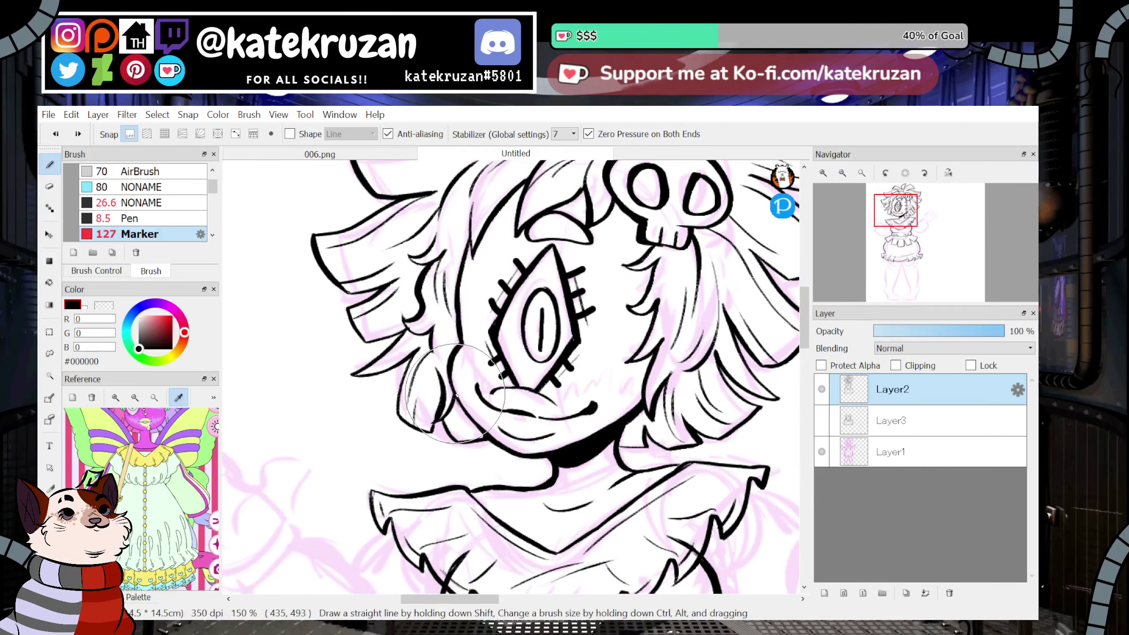
pyautogui.moveTo(885, 220); pyautogui.dragTo(891, 198)
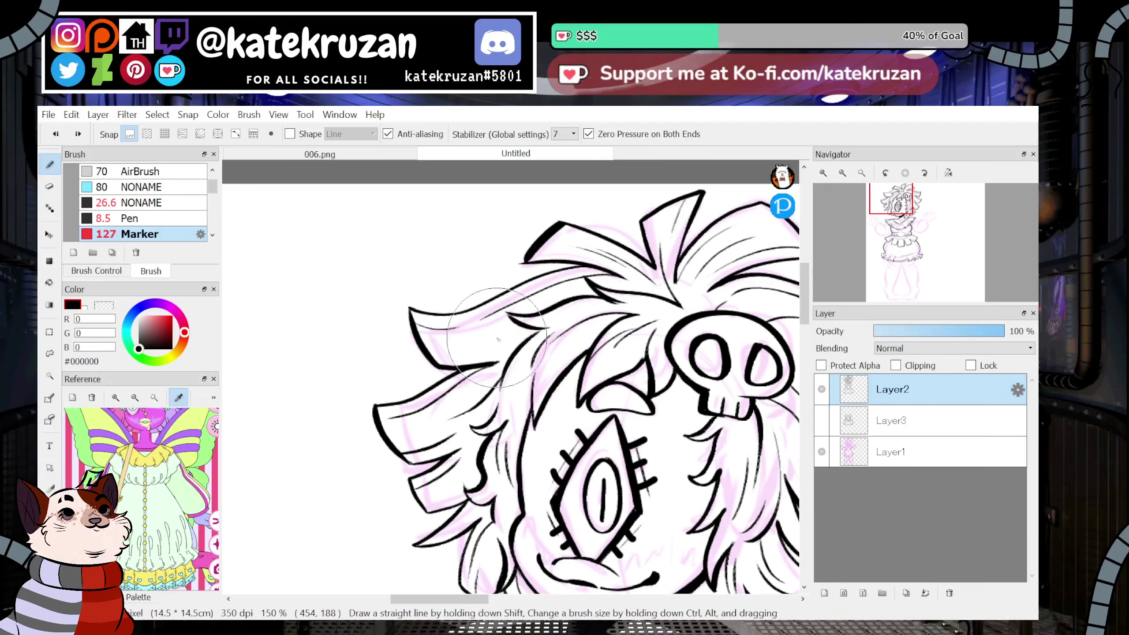
pyautogui.click(842, 173)
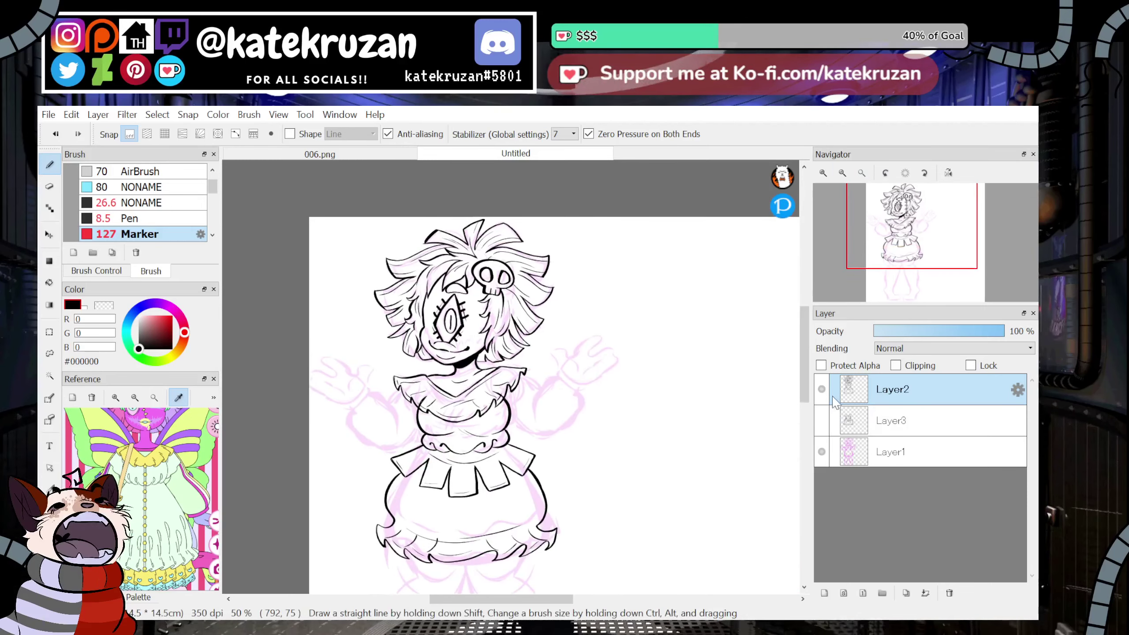
# Add a new layer and ink the upper fingers of the raised left-hand hand over the pink sketch, undoing the last strokes.
pyautogui.click(824, 593)
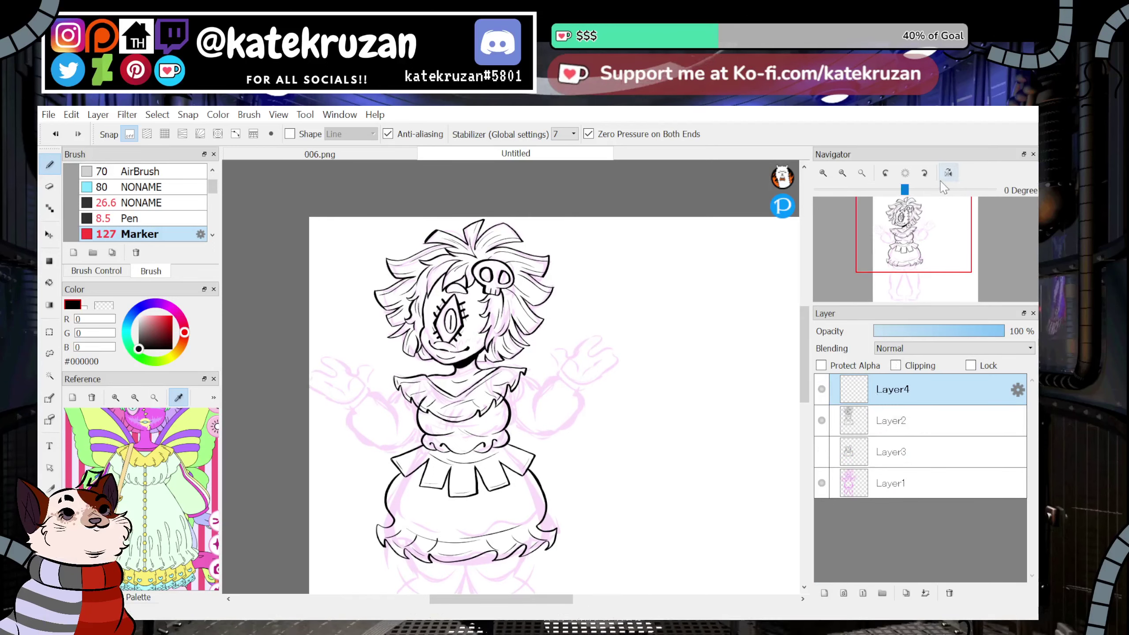
pyautogui.click(841, 174)
pyautogui.click(841, 173)
pyautogui.click(841, 174)
pyautogui.moveTo(920, 230)
pyautogui.mouseDown()
pyautogui.moveTo(899, 220)
pyautogui.moveTo(890, 236)
pyautogui.mouseUp()
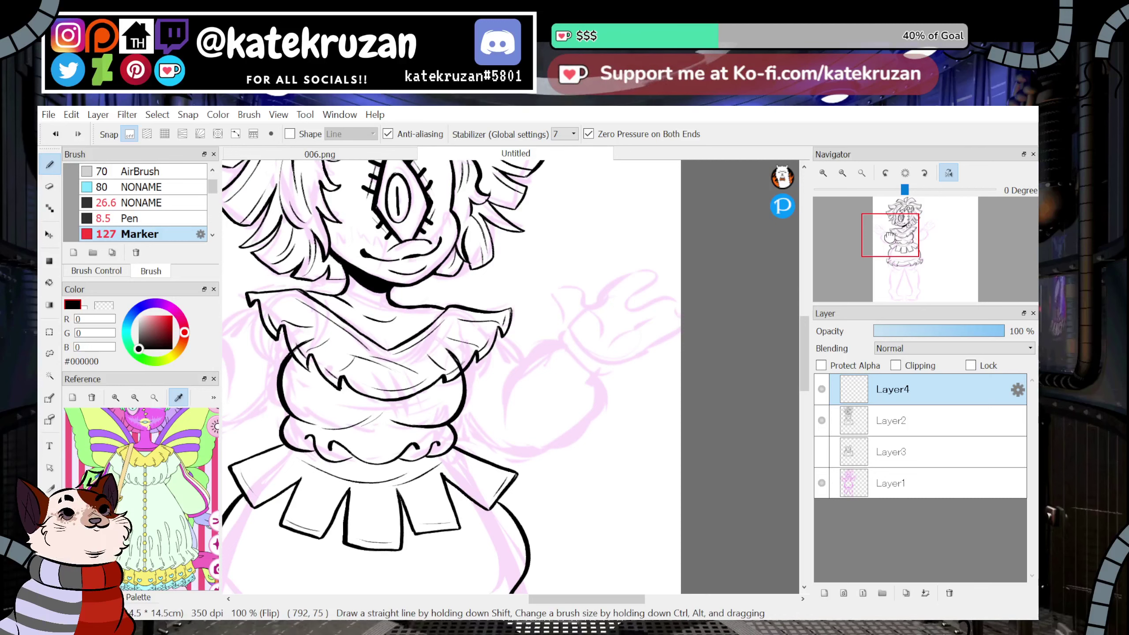
pyautogui.moveTo(890, 236); pyautogui.dragTo(886, 234)
pyautogui.click(841, 173)
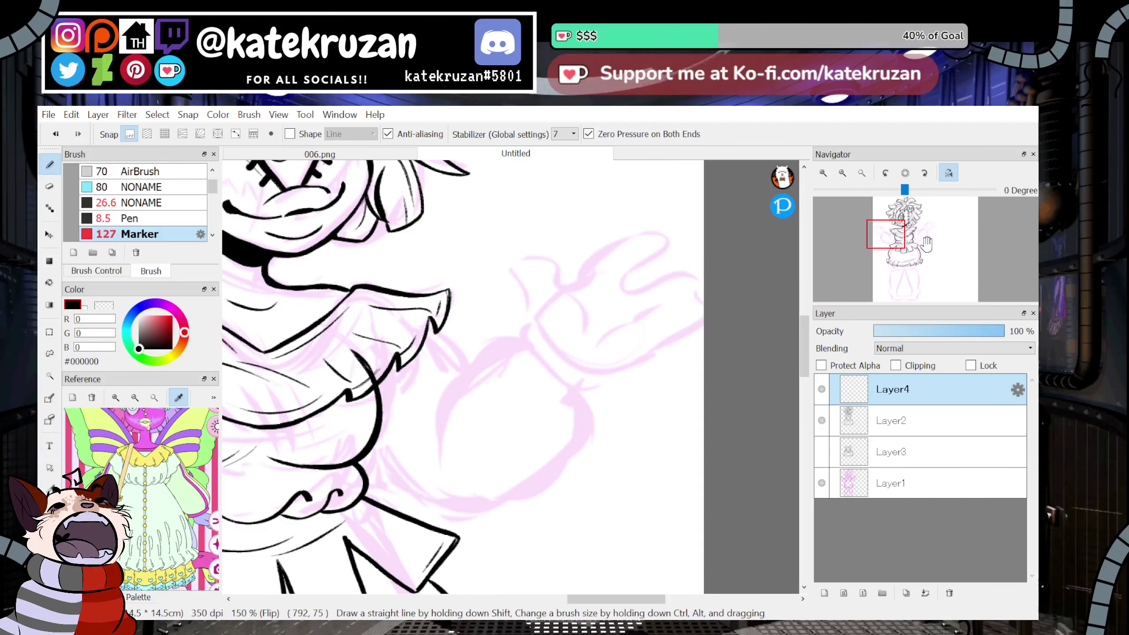
pyautogui.moveTo(566, 290)
pyautogui.mouseDown()
pyautogui.moveTo(667, 235)
pyautogui.moveTo(626, 282)
pyautogui.moveTo(698, 282)
pyautogui.moveTo(683, 337)
pyautogui.moveTo(703, 296)
pyautogui.moveTo(641, 360)
pyautogui.mouseUp()
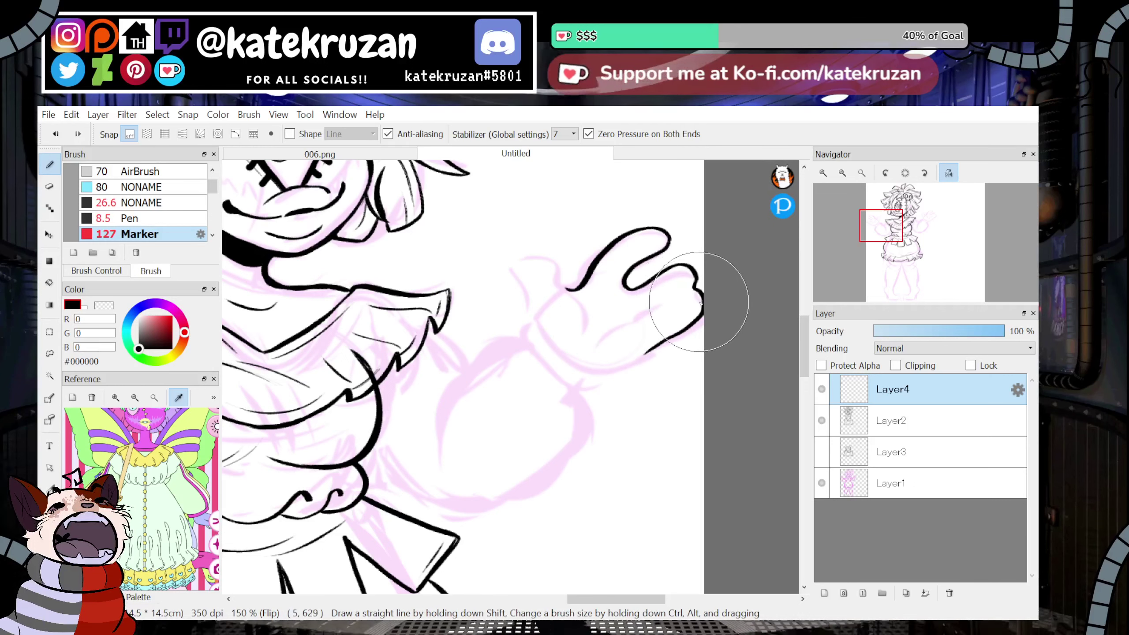
pyautogui.hotkey('ctrl', 'z')
# Group all the layers into one folder, shift the whole drawing inward from the canvas edge, and reselect the hand layer inside it.
pyautogui.click(892, 420)
pyautogui.click(882, 593)
pyautogui.moveTo(912, 507); pyautogui.dragTo(888, 427)
pyautogui.moveTo(905, 386); pyautogui.dragTo(892, 416)
pyautogui.click(911, 392)
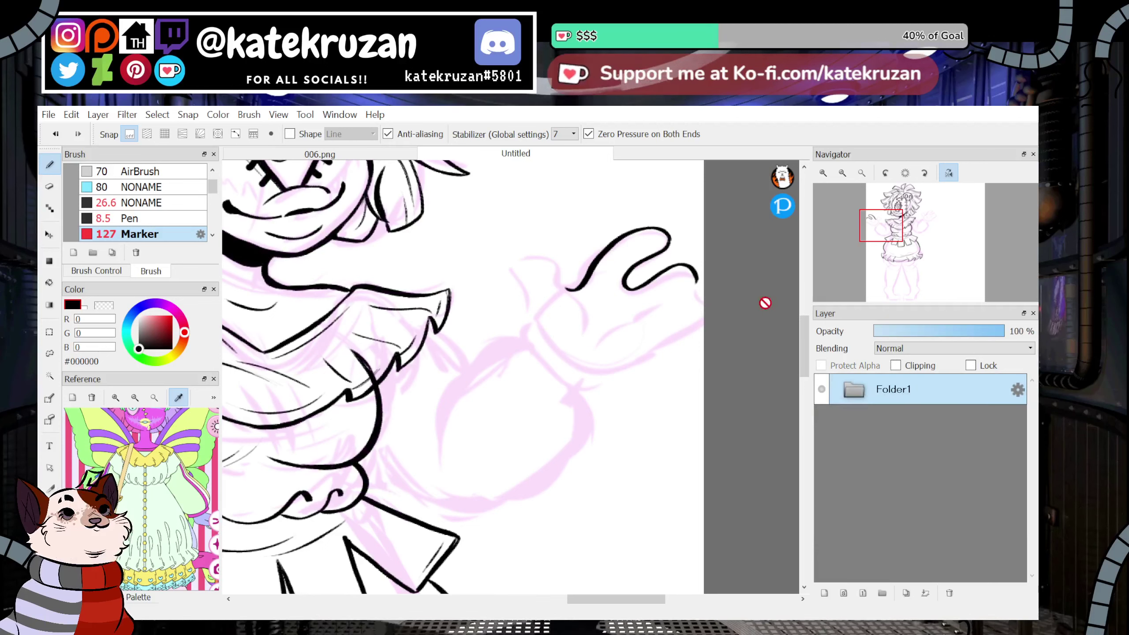
pyautogui.click(49, 236)
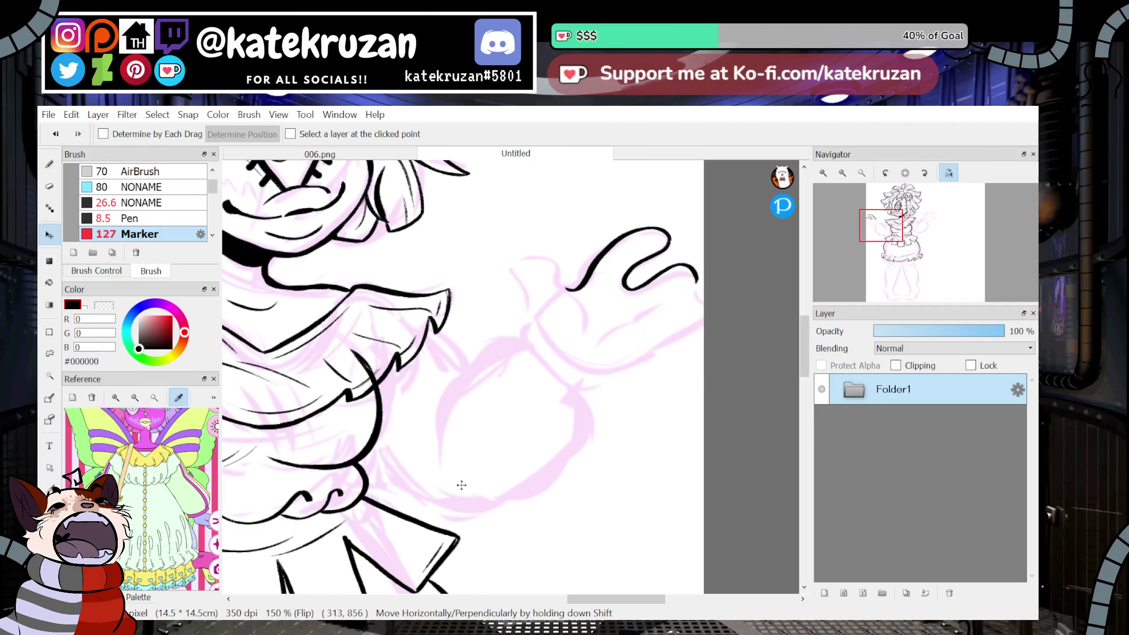
pyautogui.moveTo(461, 484); pyautogui.dragTo(431, 500)
pyautogui.click(50, 165)
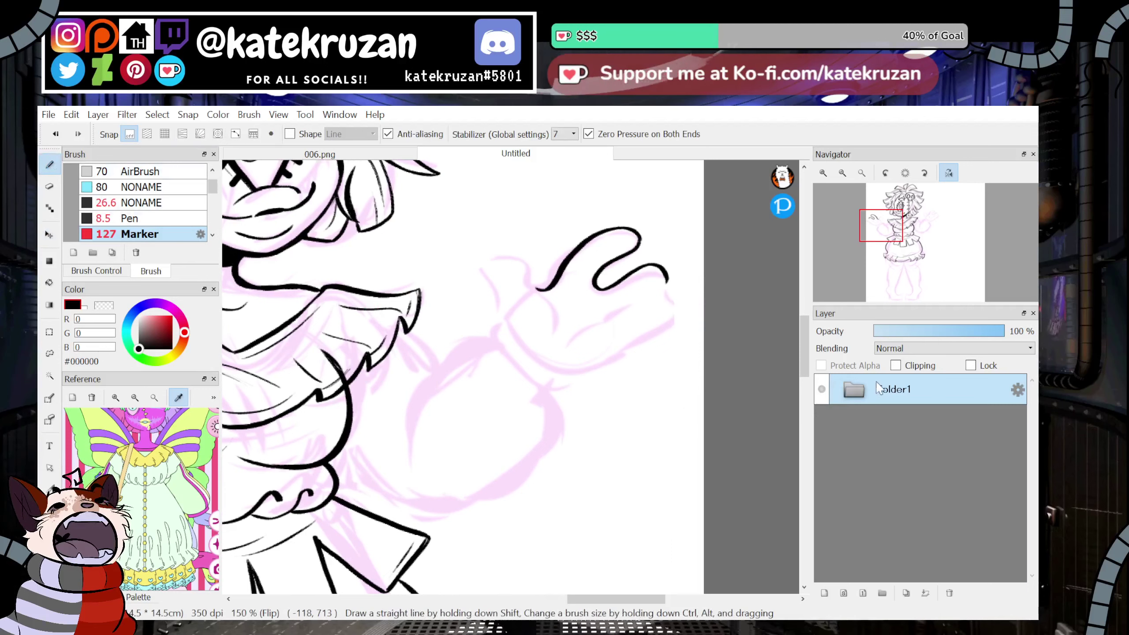
pyautogui.click(853, 389)
pyautogui.click(911, 429)
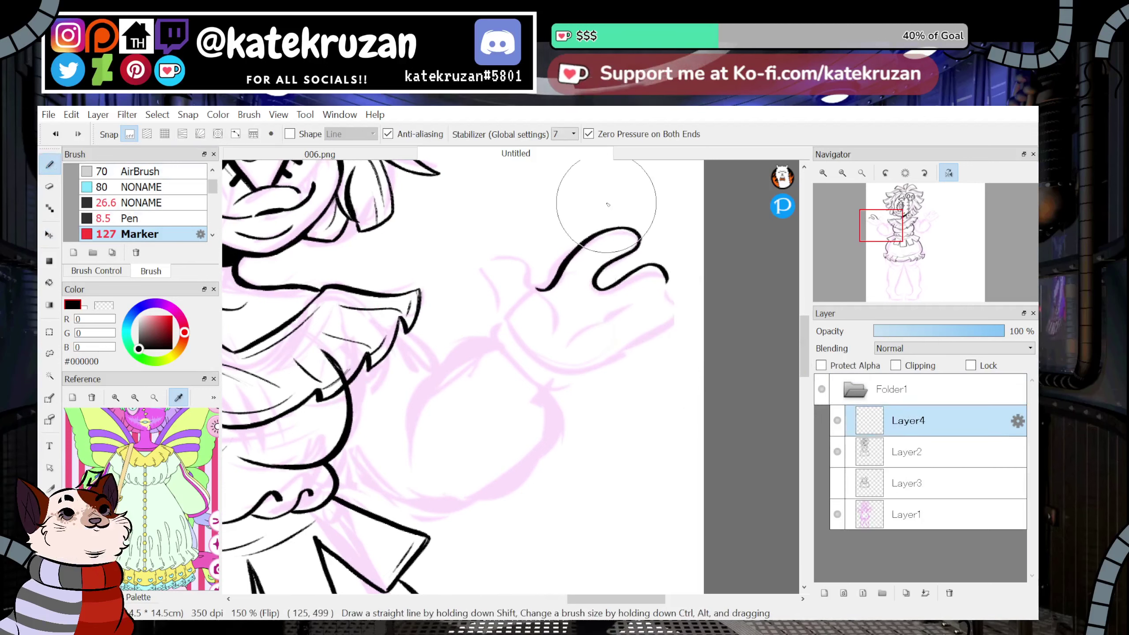
# Ink the raised hand's remaining fingers and the outer edge of its palm, redrawing unsatisfactory strokes.
pyautogui.moveTo(670, 284)
pyautogui.mouseDown()
pyautogui.moveTo(682, 309)
pyautogui.moveTo(605, 360)
pyautogui.mouseUp()
pyautogui.hotkey('ctrl', 'z')
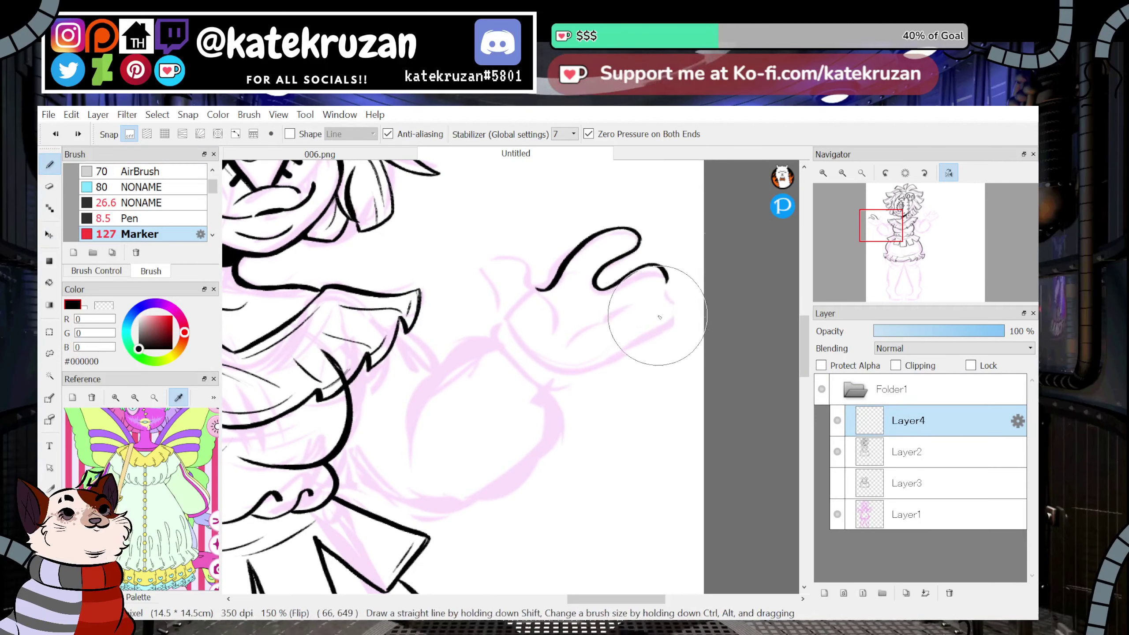
pyautogui.moveTo(670, 285)
pyautogui.mouseDown()
pyautogui.moveTo(674, 320)
pyautogui.moveTo(599, 369)
pyautogui.mouseUp()
pyautogui.moveTo(653, 289)
pyautogui.mouseDown()
pyautogui.moveTo(585, 323)
pyautogui.moveTo(578, 338)
pyautogui.moveTo(612, 358)
pyautogui.mouseUp()
pyautogui.hotkey('ctrl', 'z')
pyautogui.moveTo(533, 355)
pyautogui.mouseDown()
pyautogui.moveTo(565, 380)
pyautogui.moveTo(637, 338)
pyautogui.mouseUp()
pyautogui.hotkey('ctrl', 'z')
pyautogui.moveTo(531, 353)
pyautogui.mouseDown()
pyautogui.moveTo(580, 376)
pyautogui.moveTo(676, 321)
pyautogui.mouseUp()
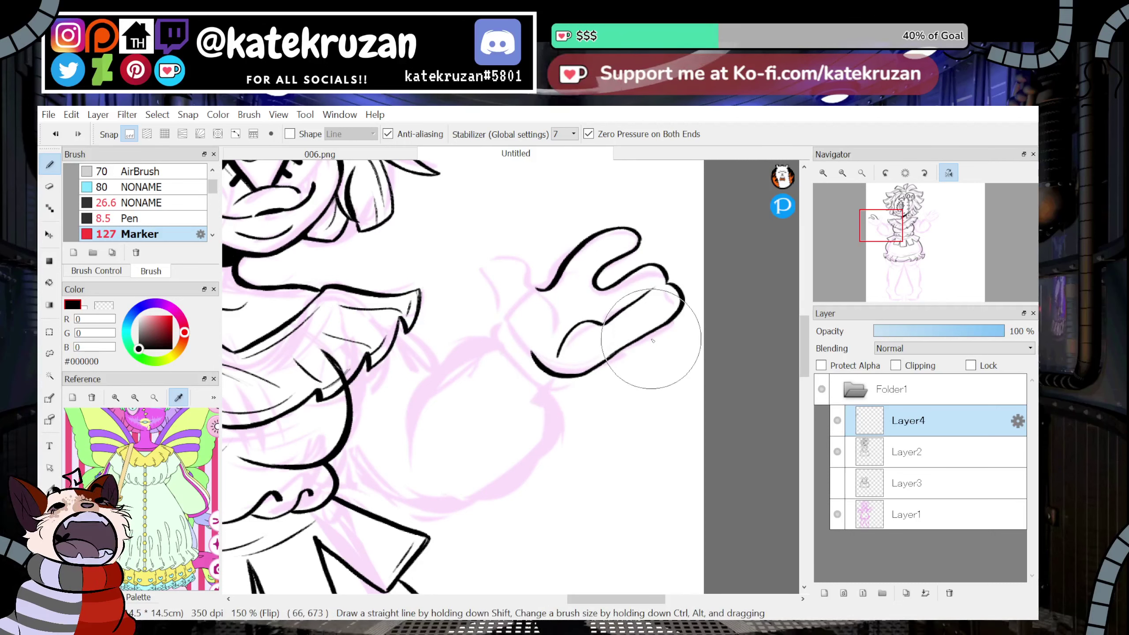
# Ink the raised hand's thumb and wrist-side palm edge, and add the thin crease lines inside the palm.
pyautogui.click(948, 173)
pyautogui.moveTo(482, 289); pyautogui.dragTo(542, 269)
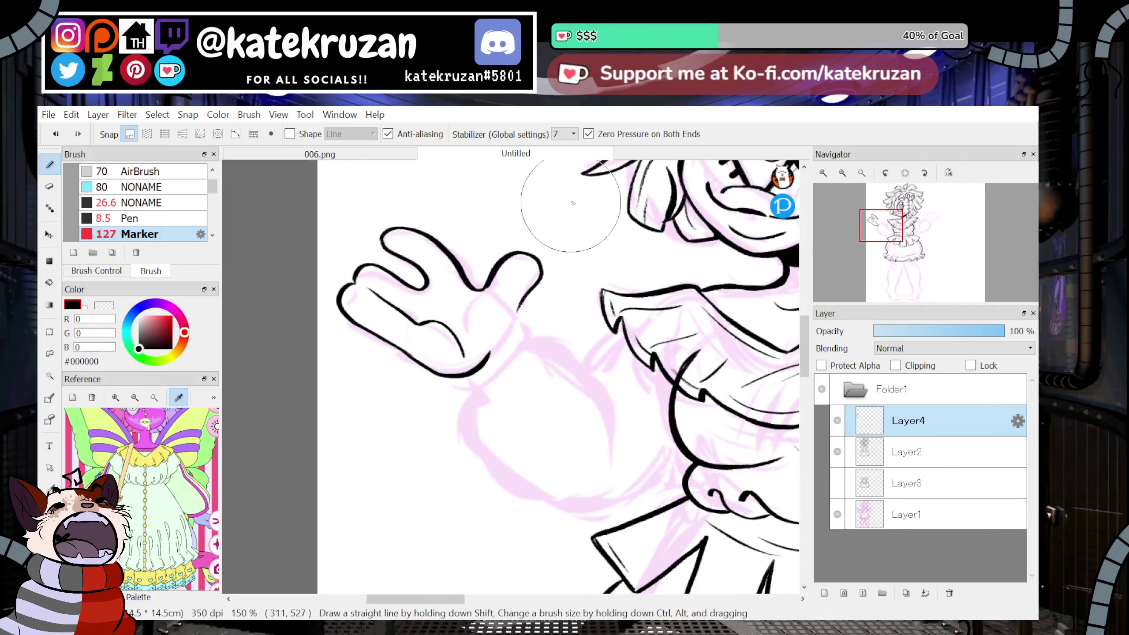
pyautogui.hotkey('ctrl', 'z')
pyautogui.moveTo(483, 288)
pyautogui.mouseDown()
pyautogui.moveTo(514, 258)
pyautogui.moveTo(521, 306)
pyautogui.mouseUp()
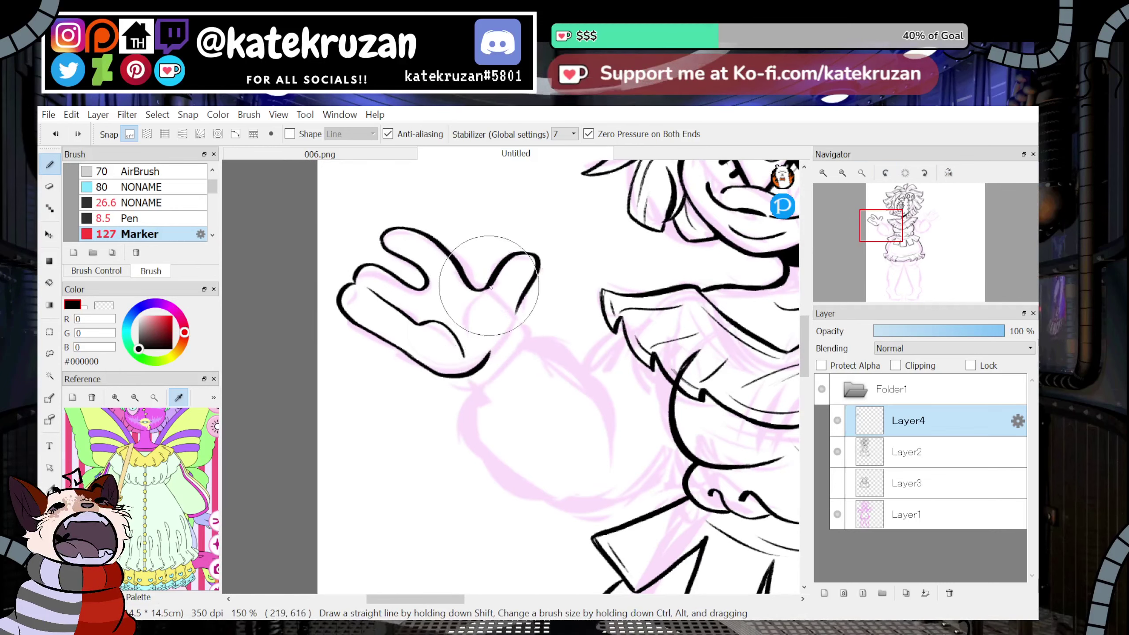
pyautogui.moveTo(487, 288)
pyautogui.mouseDown()
pyautogui.moveTo(466, 315)
pyautogui.moveTo(528, 285)
pyautogui.moveTo(518, 318)
pyautogui.moveTo(530, 282)
pyautogui.moveTo(493, 348)
pyautogui.mouseUp()
pyautogui.press('z')
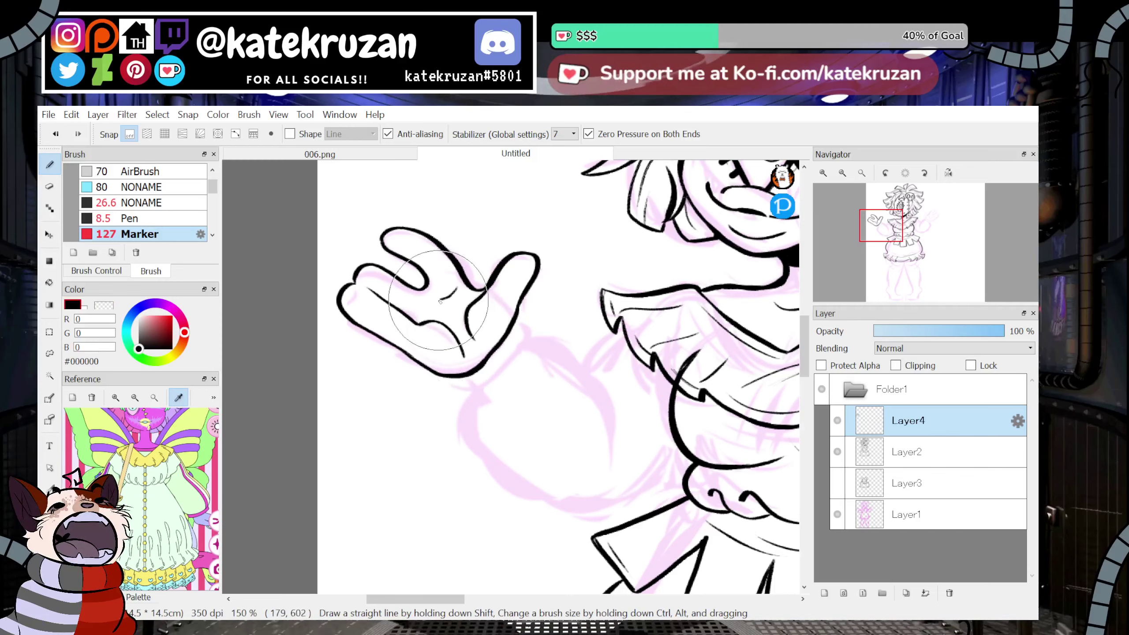
pyautogui.moveTo(431, 309)
pyautogui.mouseDown()
pyautogui.moveTo(406, 342)
pyautogui.moveTo(418, 323)
pyautogui.mouseUp()
pyautogui.moveTo(419, 323); pyautogui.dragTo(457, 284)
# Ink the flared, segmented ruffle cuff around the wrist beneath the raised hand.
pyautogui.click(888, 237)
pyautogui.moveTo(888, 237); pyautogui.dragTo(894, 241)
pyautogui.click(948, 173)
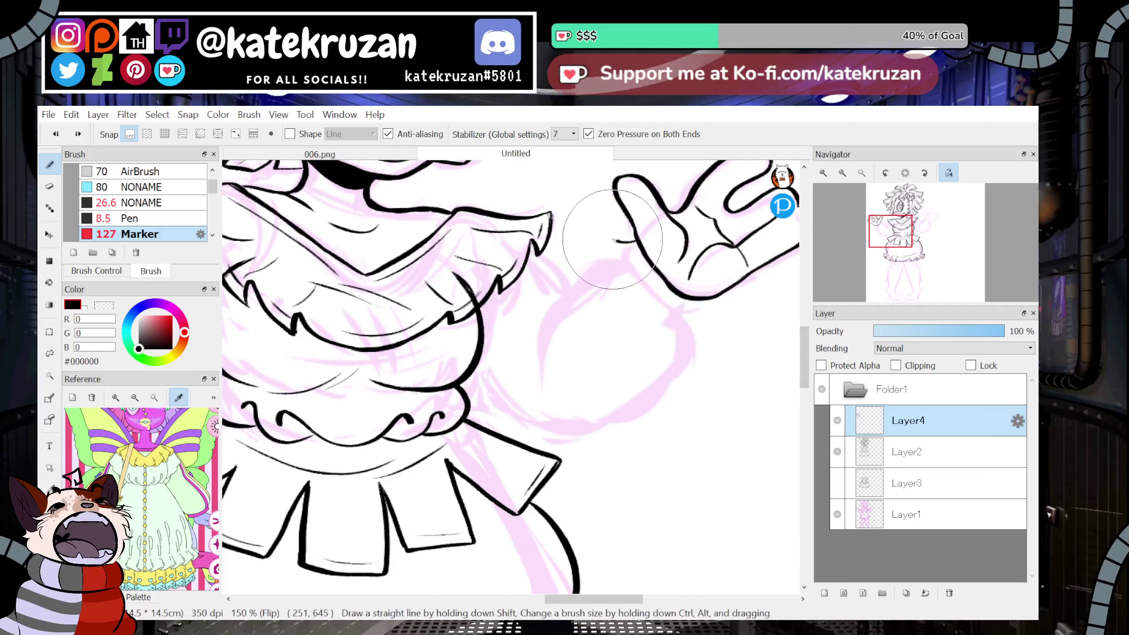
pyautogui.moveTo(609, 237)
pyautogui.mouseDown()
pyautogui.moveTo(624, 276)
pyautogui.moveTo(595, 241)
pyautogui.moveTo(638, 322)
pyautogui.moveTo(665, 297)
pyautogui.moveTo(622, 292)
pyautogui.moveTo(633, 324)
pyautogui.moveTo(661, 303)
pyautogui.moveTo(657, 333)
pyautogui.moveTo(688, 321)
pyautogui.mouseUp()
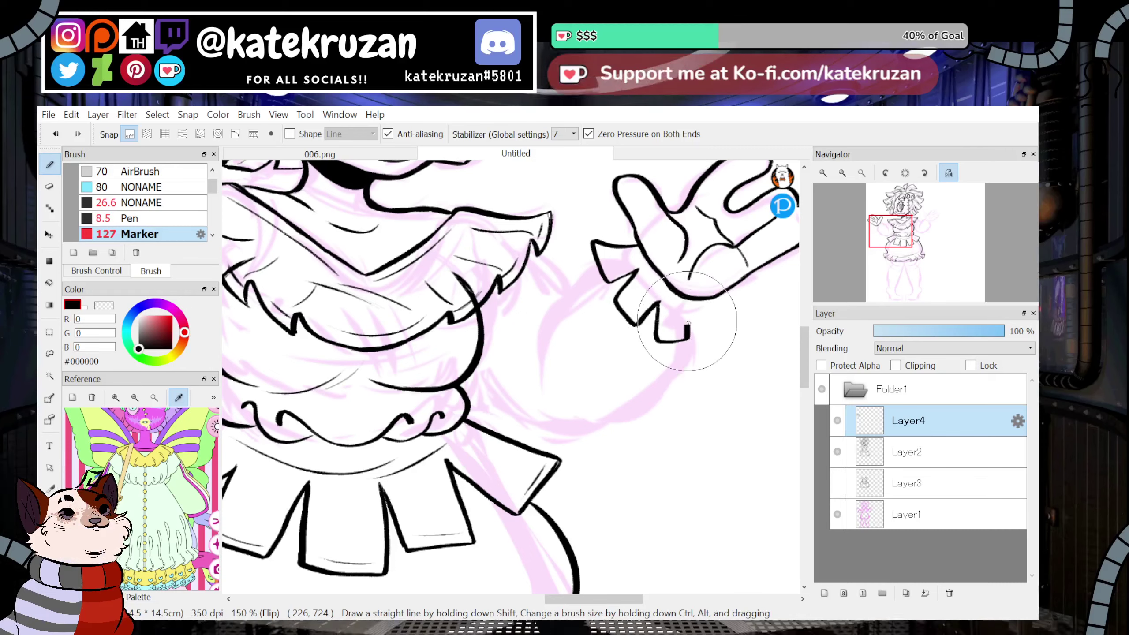
# Ink the bent sleeve's outline from the cuff around the elbow, connecting it to the collar ruffle and torso.
pyautogui.click(948, 172)
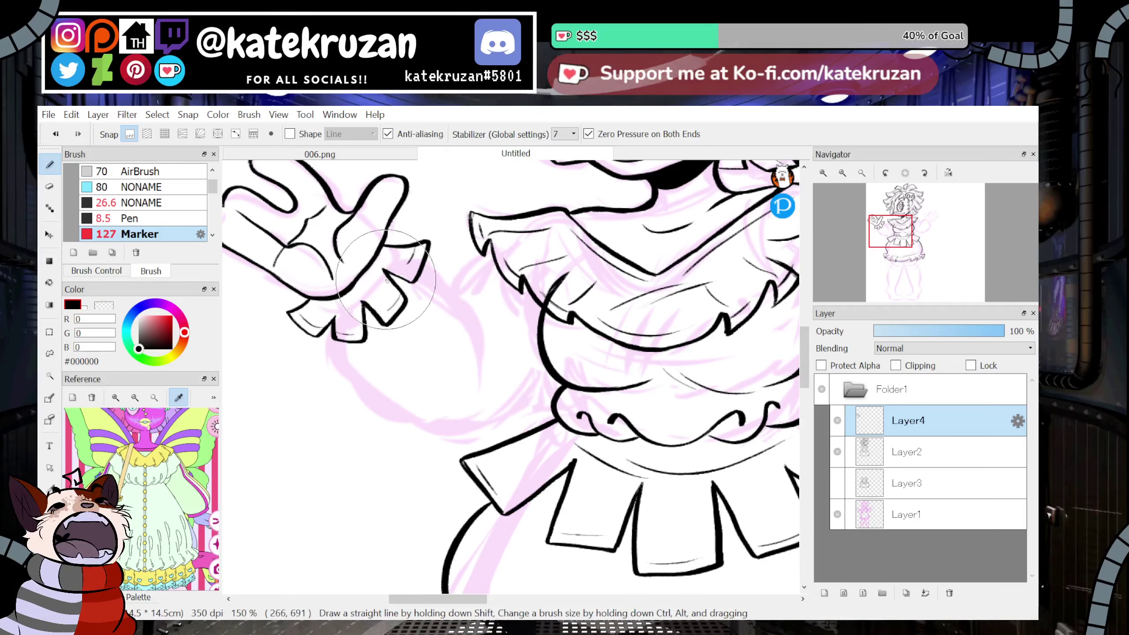
pyautogui.moveTo(420, 274)
pyautogui.mouseDown()
pyautogui.moveTo(465, 316)
pyautogui.moveTo(443, 287)
pyautogui.moveTo(477, 367)
pyautogui.mouseUp()
pyautogui.hotkey('ctrl', 'z')
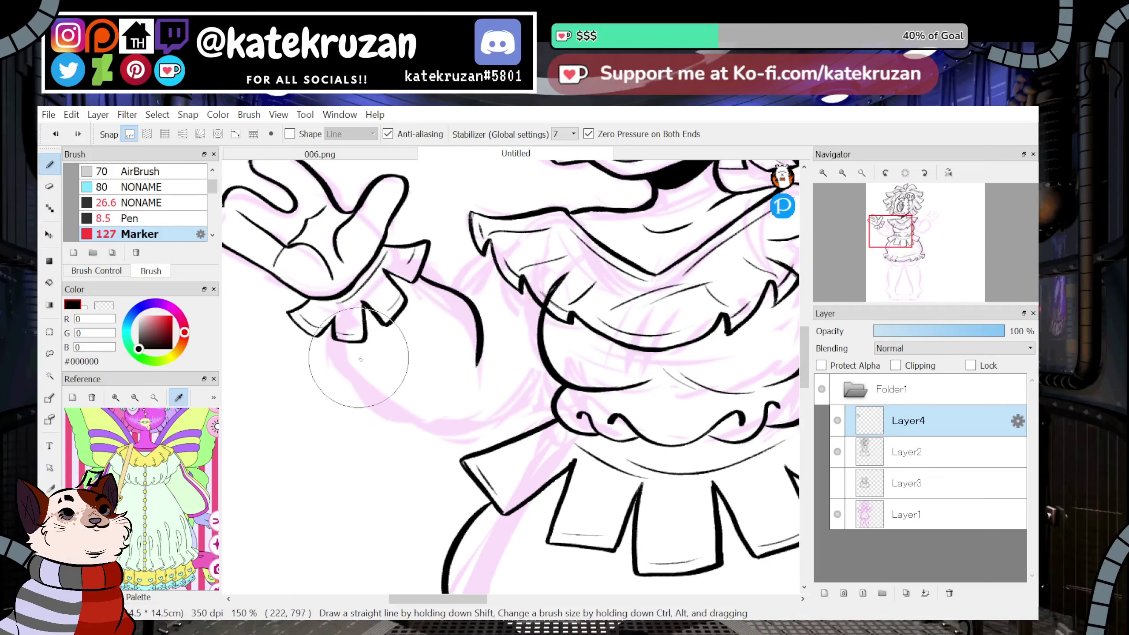
pyautogui.moveTo(344, 345); pyautogui.dragTo(474, 430)
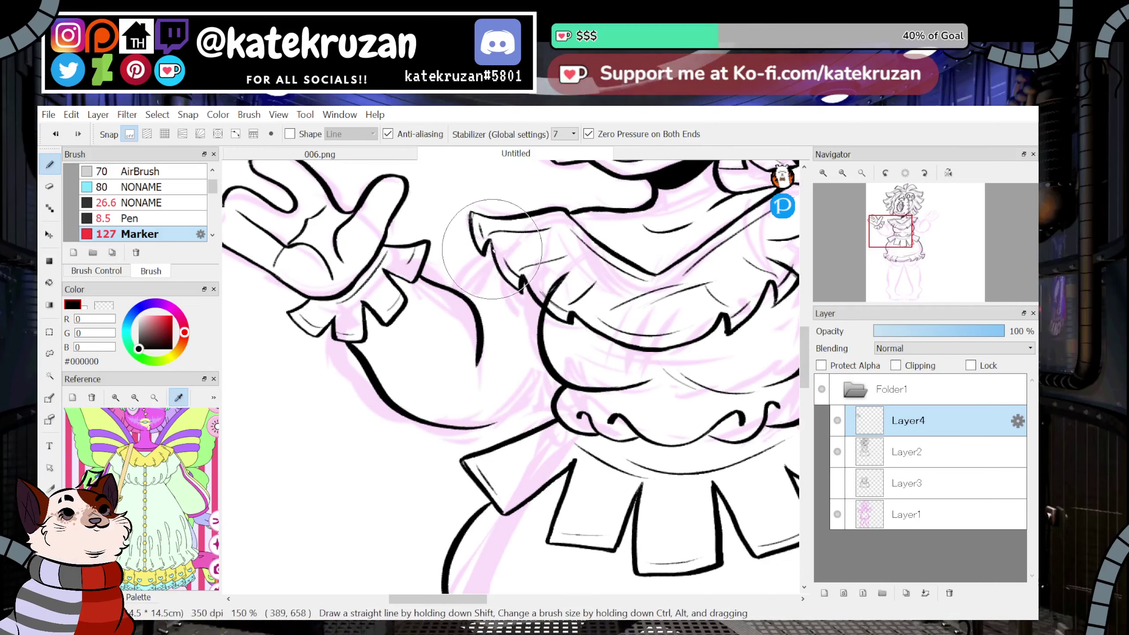
pyautogui.click(844, 172)
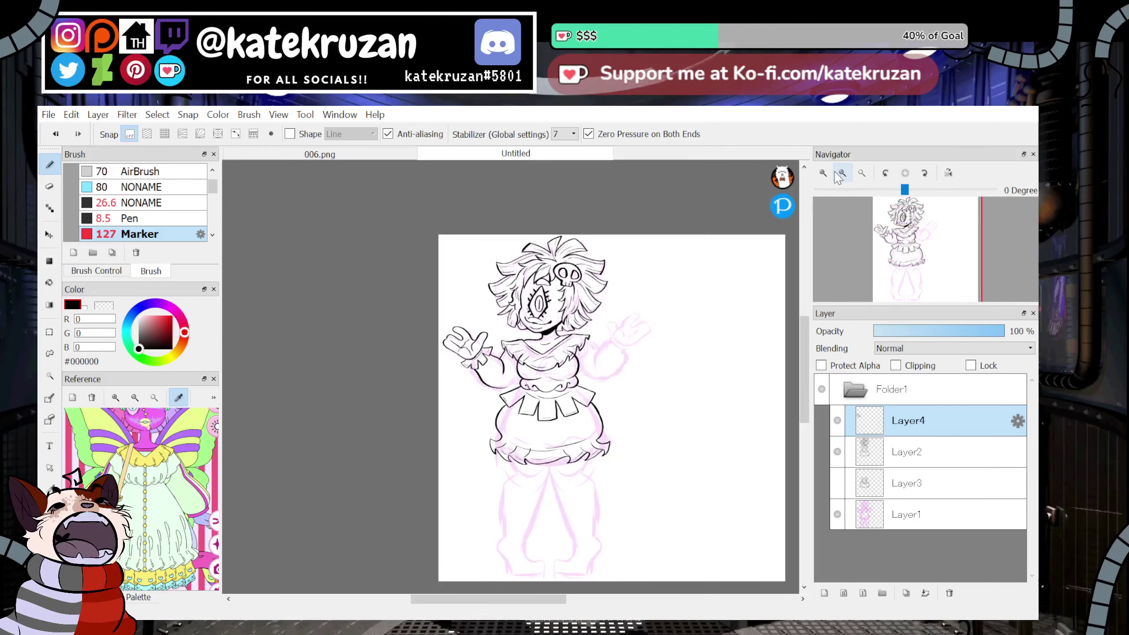
pyautogui.click(823, 172)
pyautogui.click(823, 173)
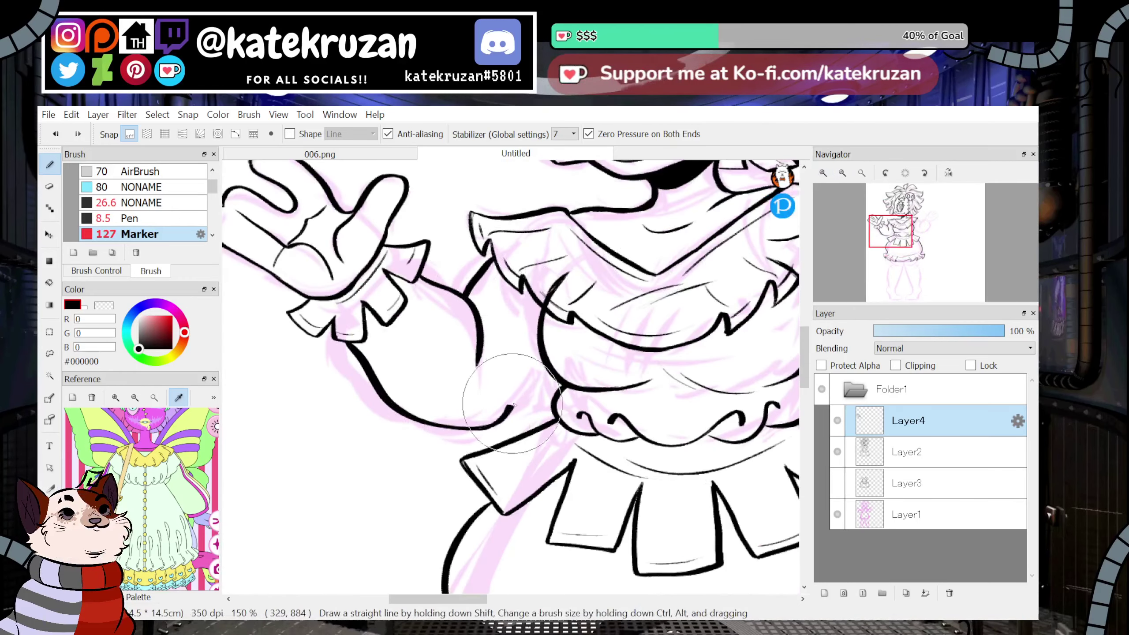
pyautogui.hotkey('ctrl', 'z')
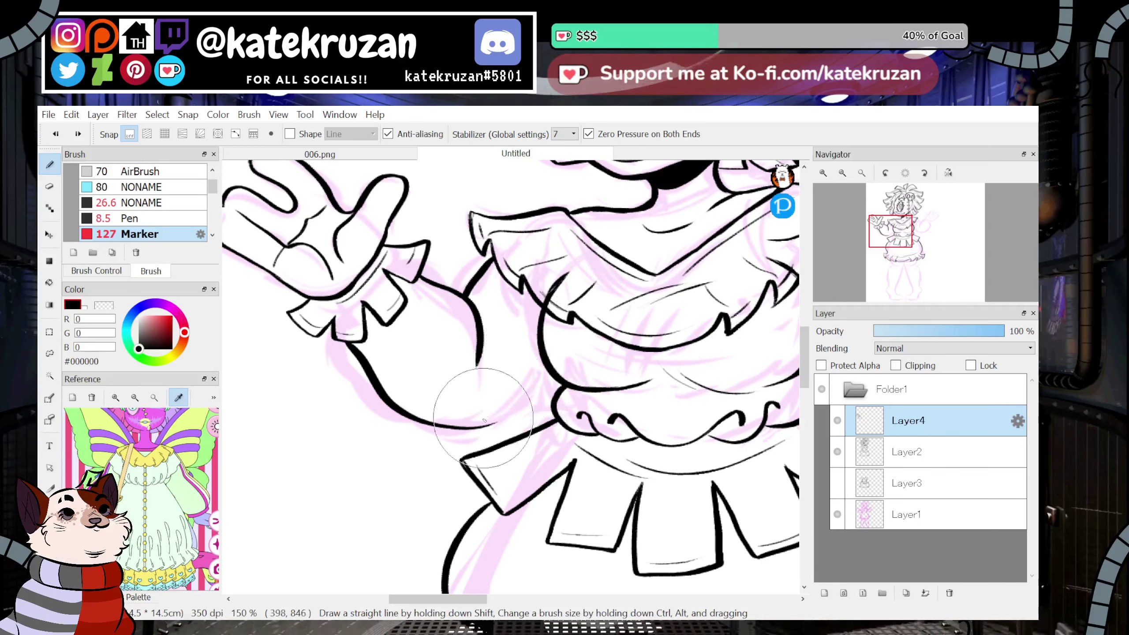
pyautogui.moveTo(493, 425); pyautogui.dragTo(549, 370)
# Extend the sleeve's inner bend line and add thin curved fold lines inside the sleeve.
pyautogui.moveTo(490, 313); pyautogui.dragTo(478, 398)
pyautogui.hotkey('ctrl', 'z')
pyautogui.press('z')
pyautogui.moveTo(466, 309); pyautogui.dragTo(479, 387)
pyautogui.press('z')
pyautogui.moveTo(475, 314); pyautogui.dragTo(477, 388)
pyautogui.moveTo(494, 349); pyautogui.dragTo(478, 405)
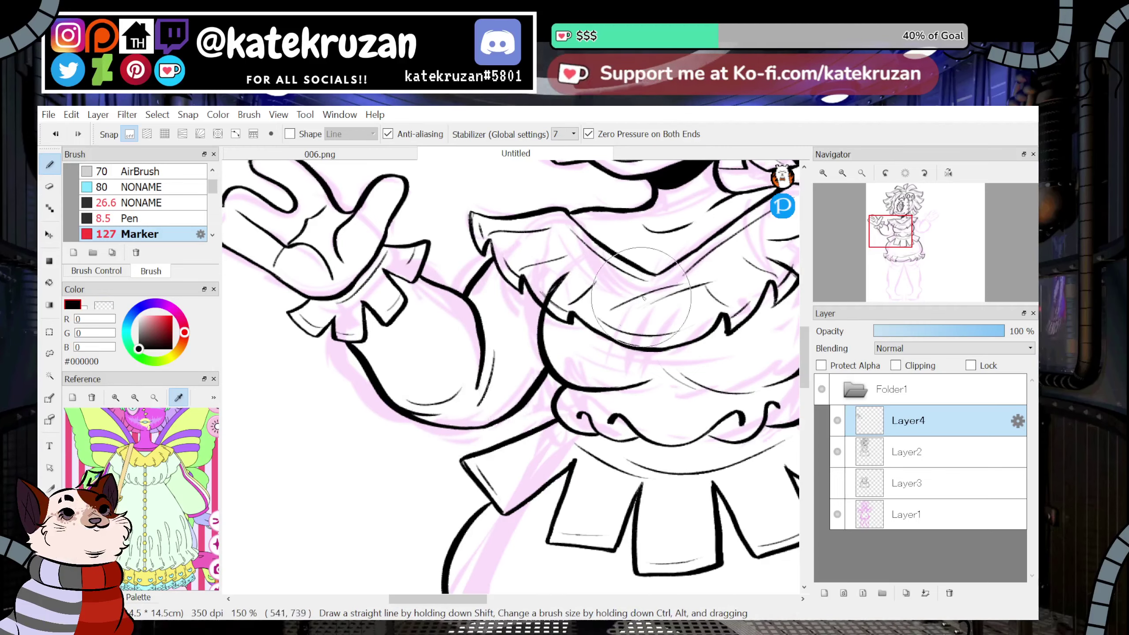
# Duplicate the finished arm's layer, flip the copy horizontally and place it on the opposite side of the torso.
pyautogui.click(841, 173)
pyautogui.click(840, 173)
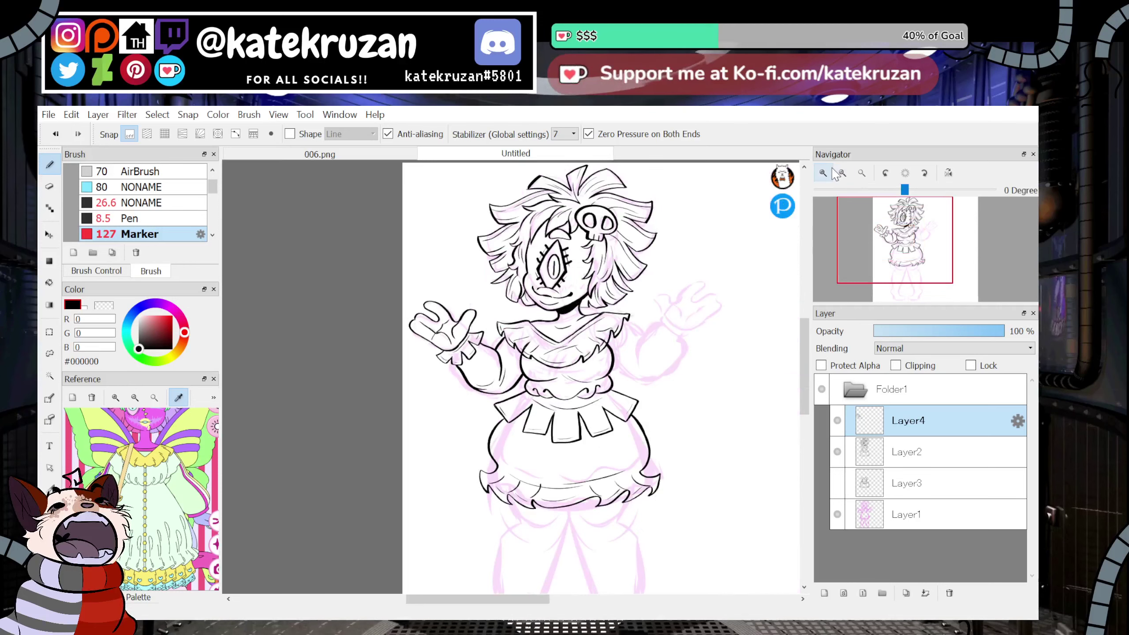
pyautogui.click(828, 174)
pyautogui.moveTo(893, 232); pyautogui.dragTo(908, 237)
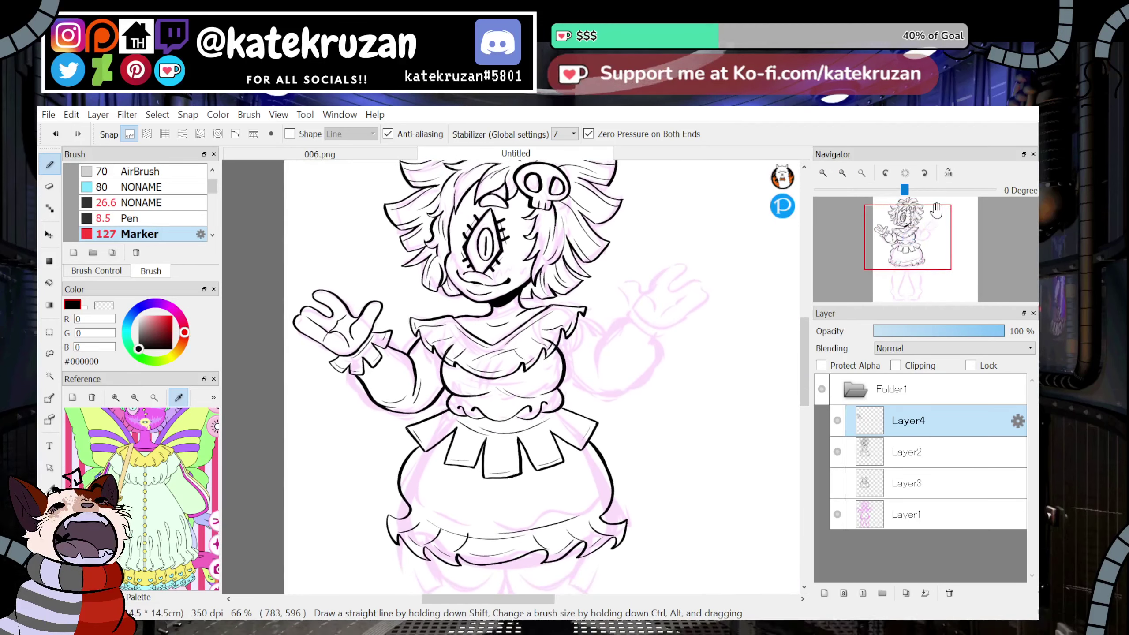
pyautogui.click(905, 591)
pyautogui.click(51, 354)
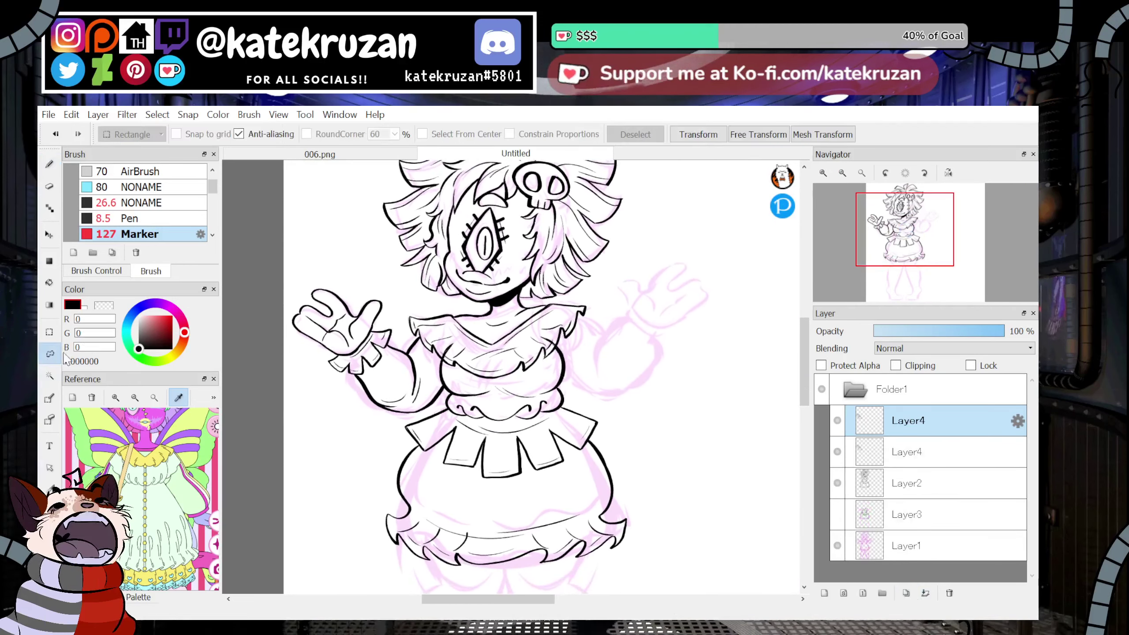
pyautogui.click(676, 135)
pyautogui.click(526, 572)
pyautogui.moveTo(364, 366); pyautogui.dragTo(650, 342)
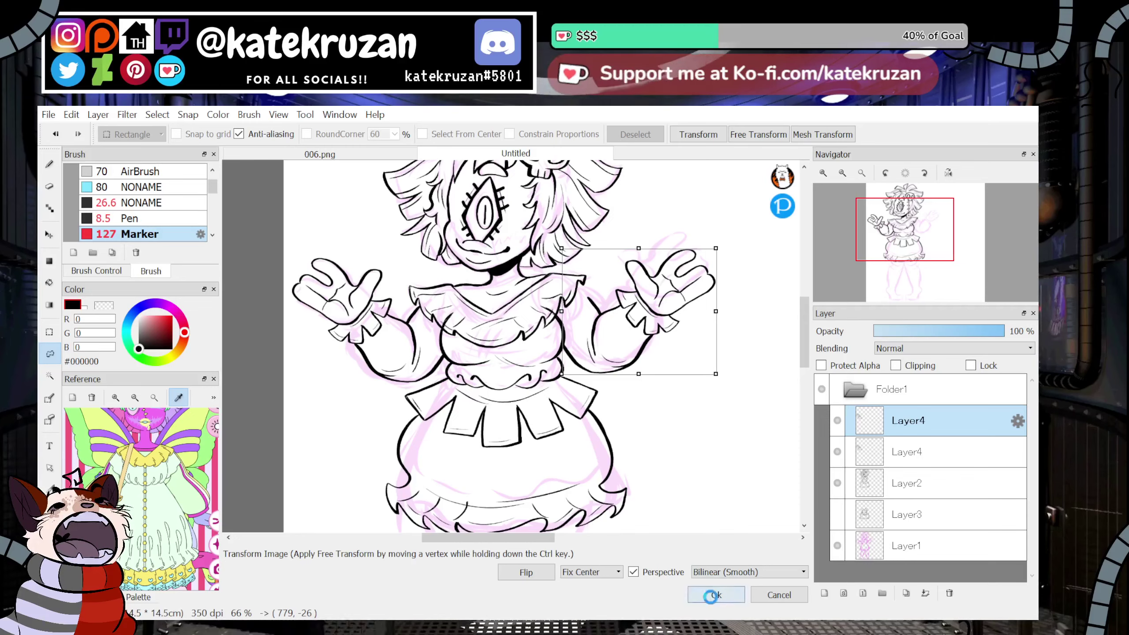
# Extend the mirrored arm's upper sleeve line so it meets the collar ruffle.
pyautogui.click(50, 164)
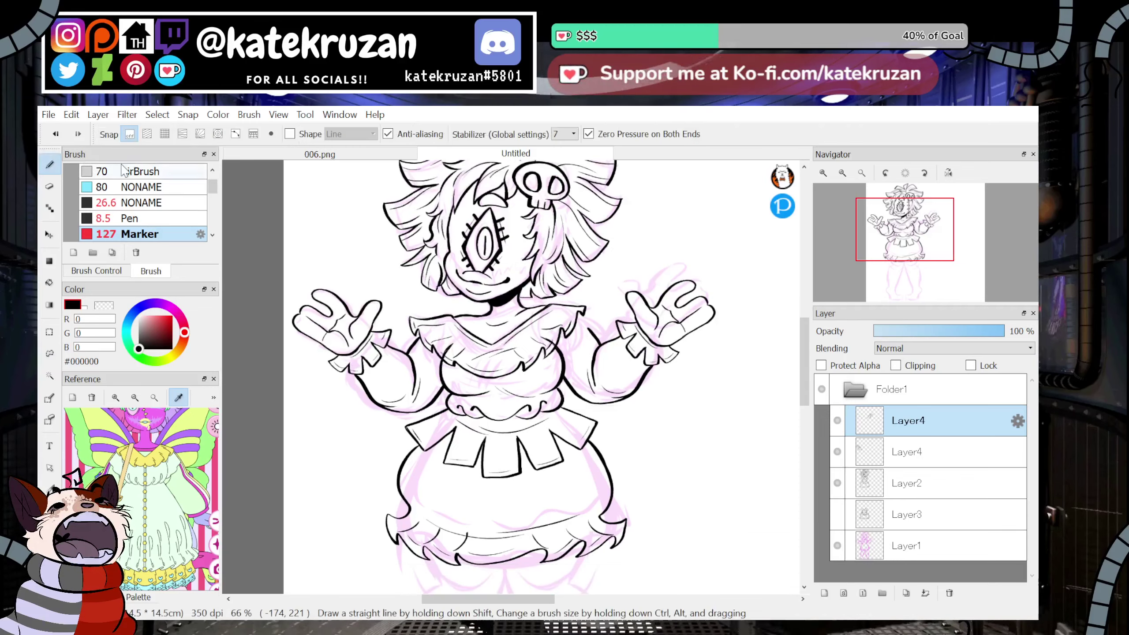
pyautogui.click(949, 173)
pyautogui.click(823, 173)
pyautogui.click(823, 172)
pyautogui.moveTo(908, 236); pyautogui.dragTo(905, 227)
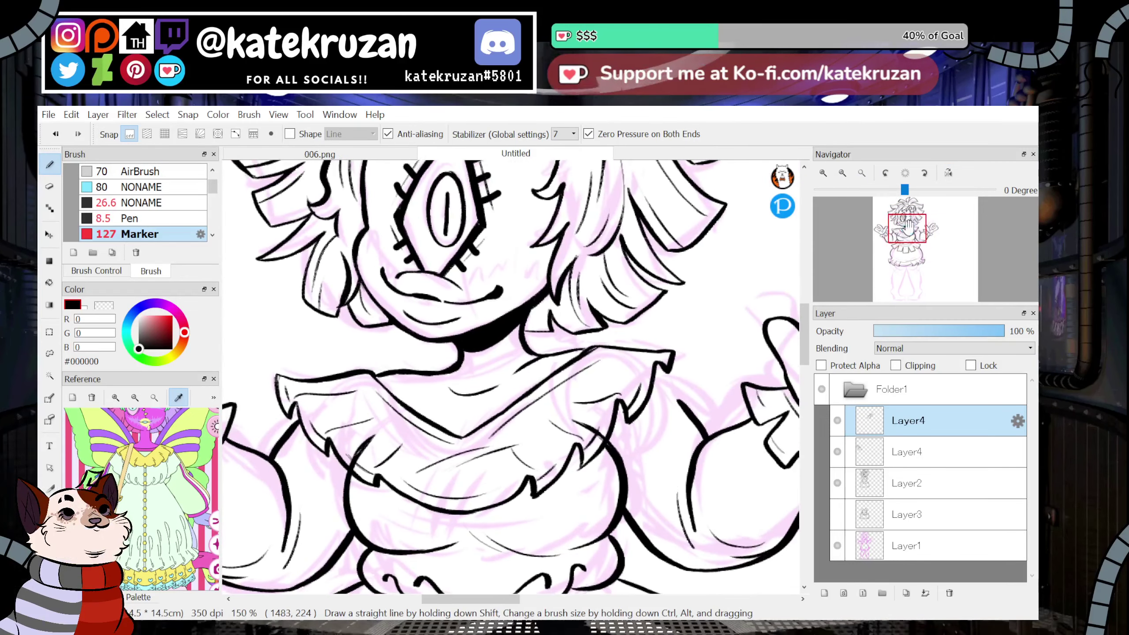
pyautogui.click(948, 173)
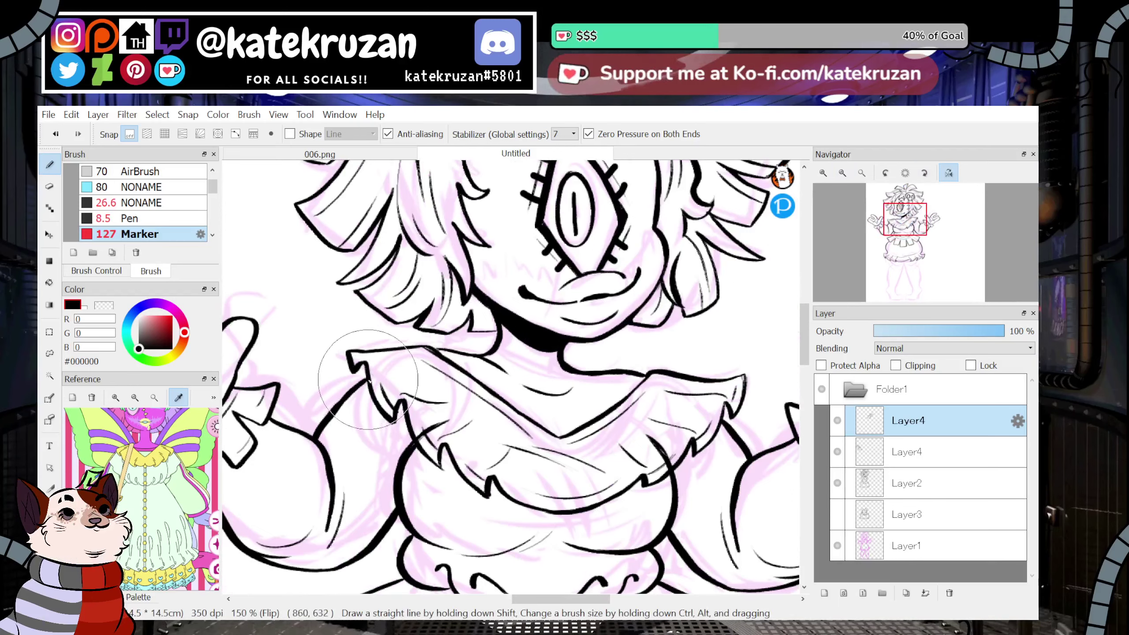
pyautogui.click(948, 173)
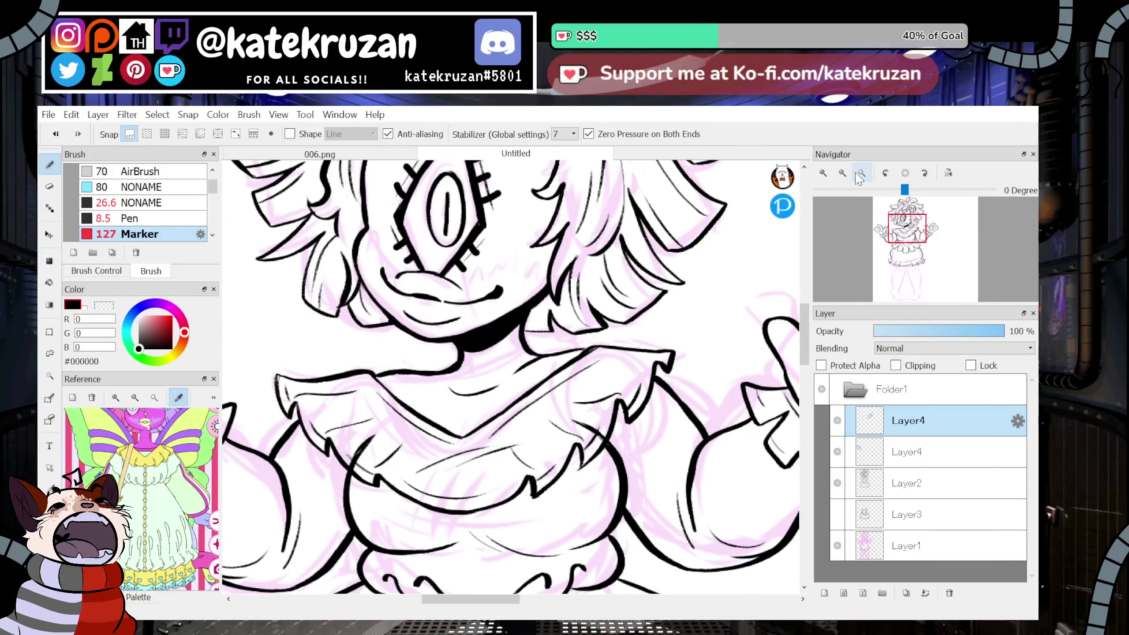
# Merge both arm layers down into the main line art layer, Layer2.
pyautogui.click(843, 173)
pyautogui.click(843, 173)
pyautogui.moveTo(907, 230)
pyautogui.mouseDown()
pyautogui.moveTo(911, 251)
pyautogui.moveTo(922, 218)
pyautogui.mouseUp()
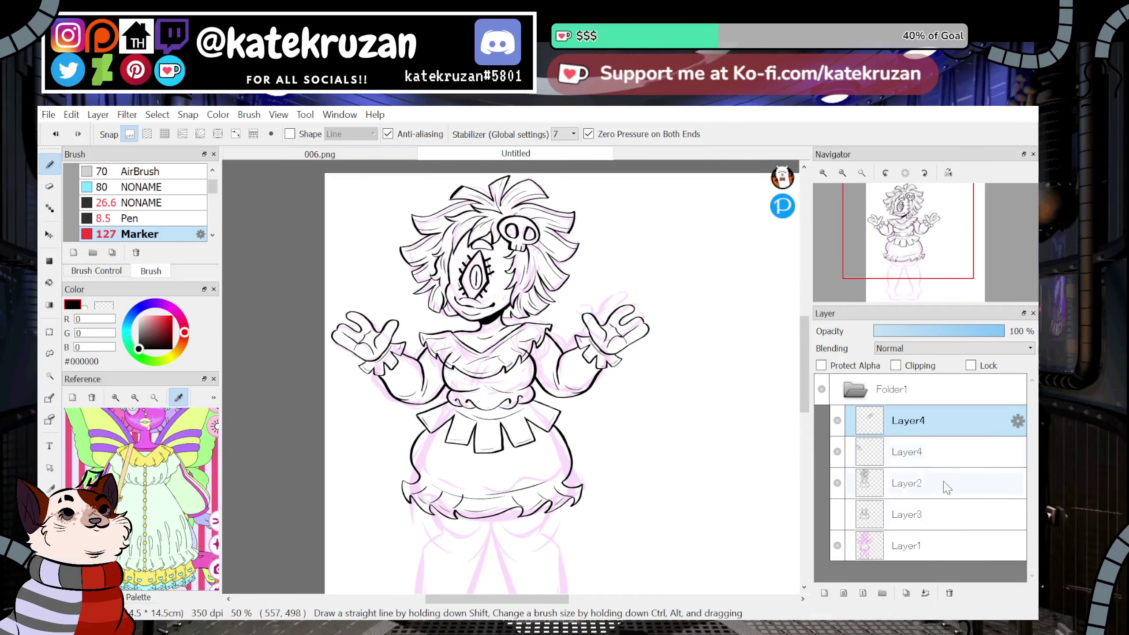
pyautogui.click(930, 599)
pyautogui.click(930, 600)
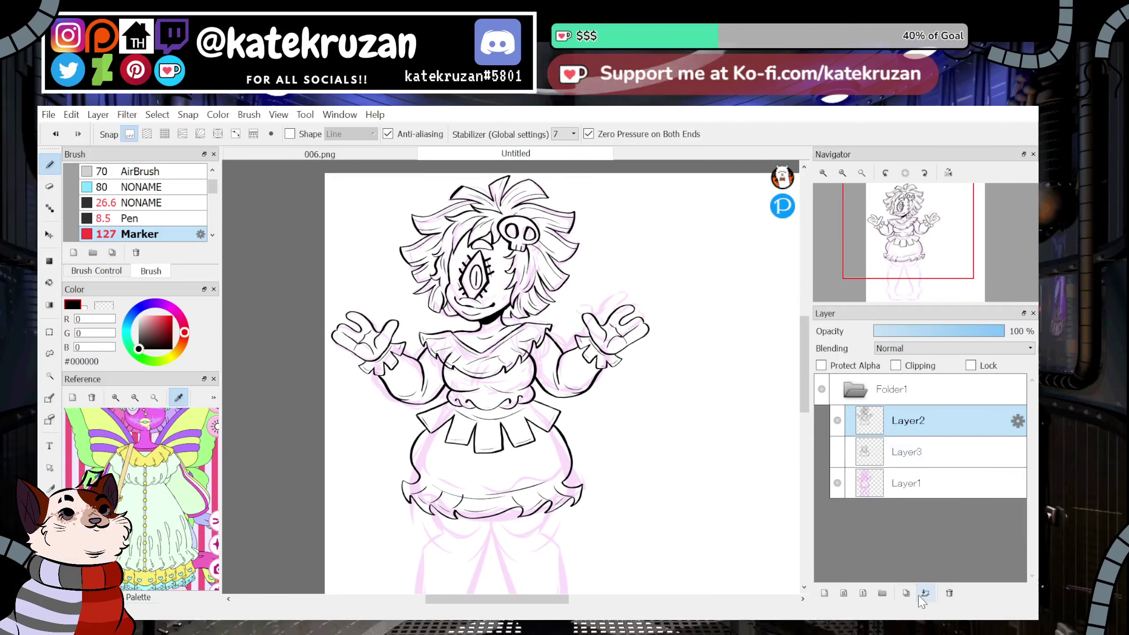
# Add a new layer, ink a second tier of ruffles beneath the skirt's hem, and review it on the whole figure.
pyautogui.click(824, 594)
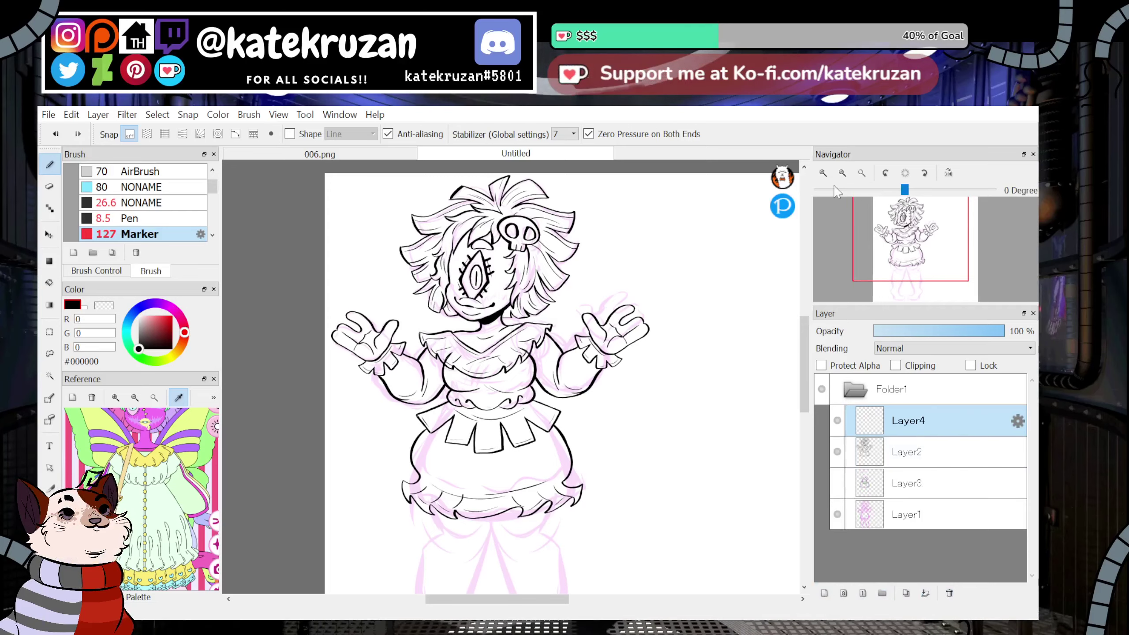
pyautogui.click(823, 173)
pyautogui.moveTo(910, 238)
pyautogui.mouseDown()
pyautogui.moveTo(910, 266)
pyautogui.moveTo(914, 224)
pyautogui.moveTo(909, 277)
pyautogui.moveTo(918, 254)
pyautogui.mouseUp()
pyautogui.click(823, 173)
pyautogui.click(822, 173)
pyautogui.moveTo(253, 324)
pyautogui.mouseDown()
pyautogui.moveTo(297, 384)
pyautogui.moveTo(380, 406)
pyautogui.moveTo(415, 384)
pyautogui.moveTo(469, 410)
pyautogui.moveTo(550, 384)
pyautogui.moveTo(583, 406)
pyautogui.moveTo(625, 368)
pyautogui.moveTo(687, 367)
pyautogui.moveTo(719, 343)
pyautogui.moveTo(763, 351)
pyautogui.mouseUp()
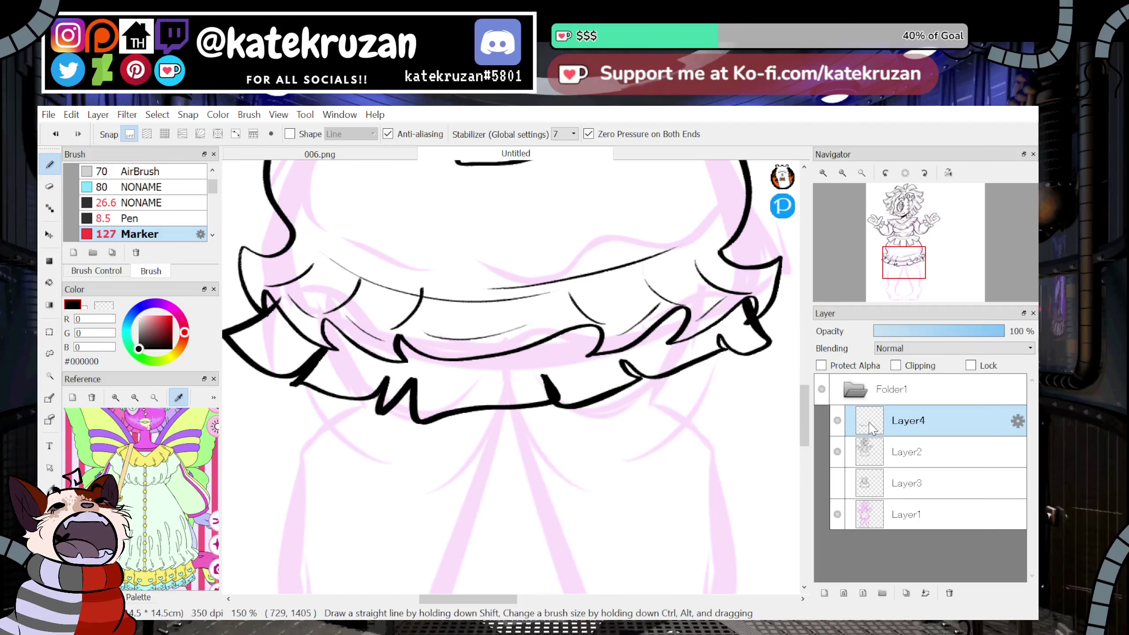
pyautogui.click(837, 421)
pyautogui.hotkey('ctrl', '0')
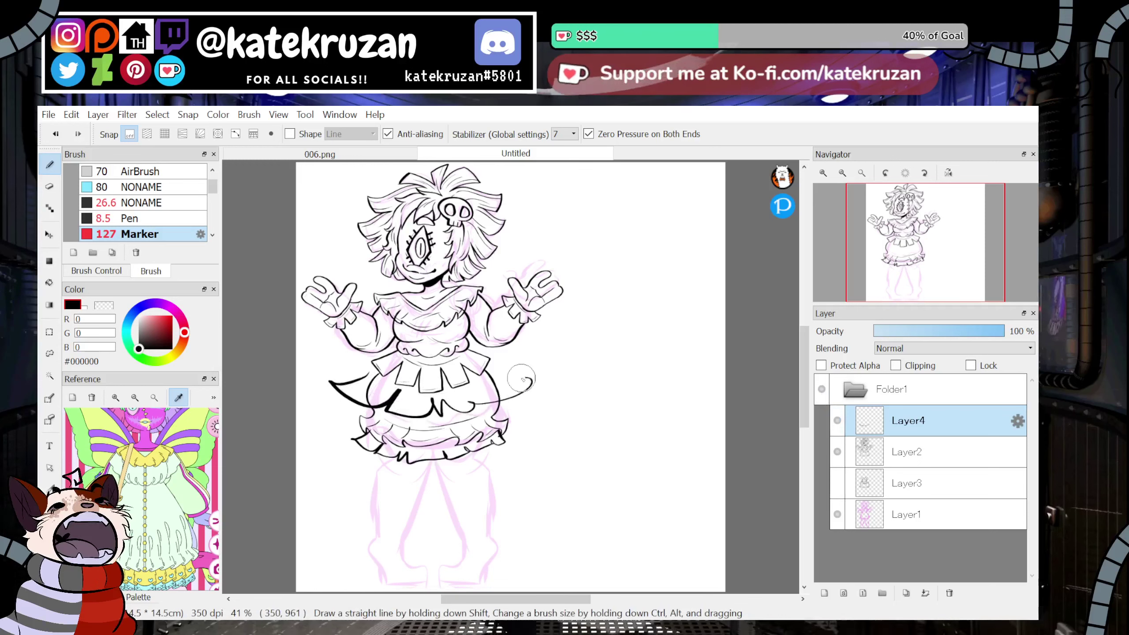
# Compare the skirt with Layer4 shown and hidden, and undo the wide trial ruffle strokes across the middle of the skirt.
pyautogui.click(836, 424)
pyautogui.click(836, 424)
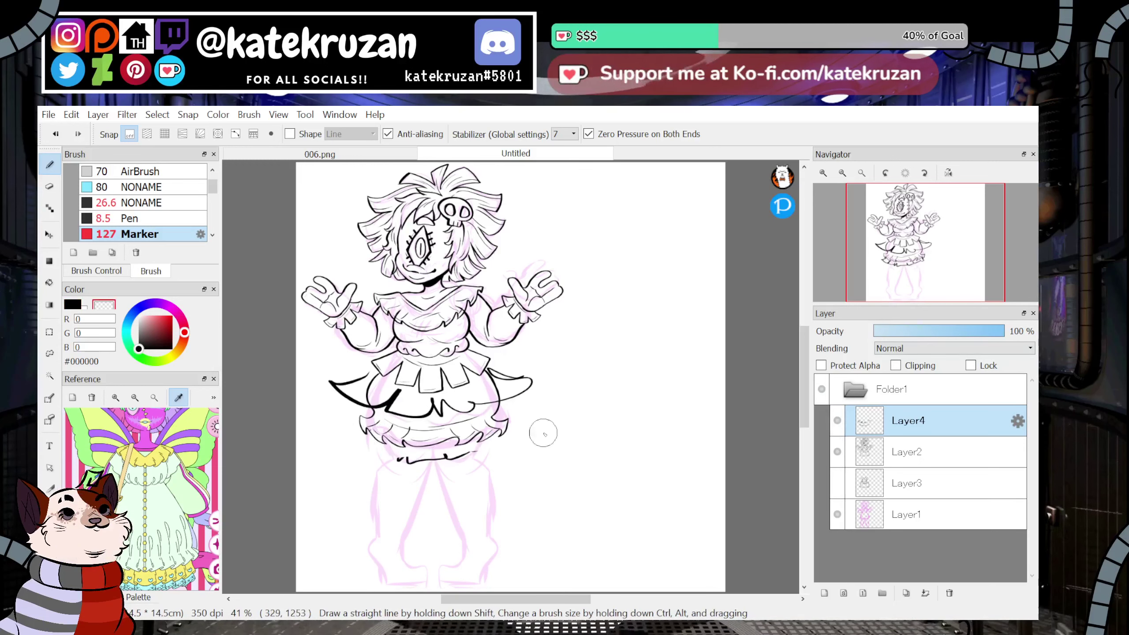
pyautogui.click(835, 424)
pyautogui.click(834, 423)
pyautogui.hotkey('ctrl', 'z')
pyautogui.hotkey('ctrl', 'z')
pyautogui.hotkey('ctrl', 'z')
pyautogui.hotkey('ctrl', 'z')
pyautogui.hotkey('ctrl', 'z')
pyautogui.hotkey('ctrl', 'z')
pyautogui.hotkey('ctrl', 'z')
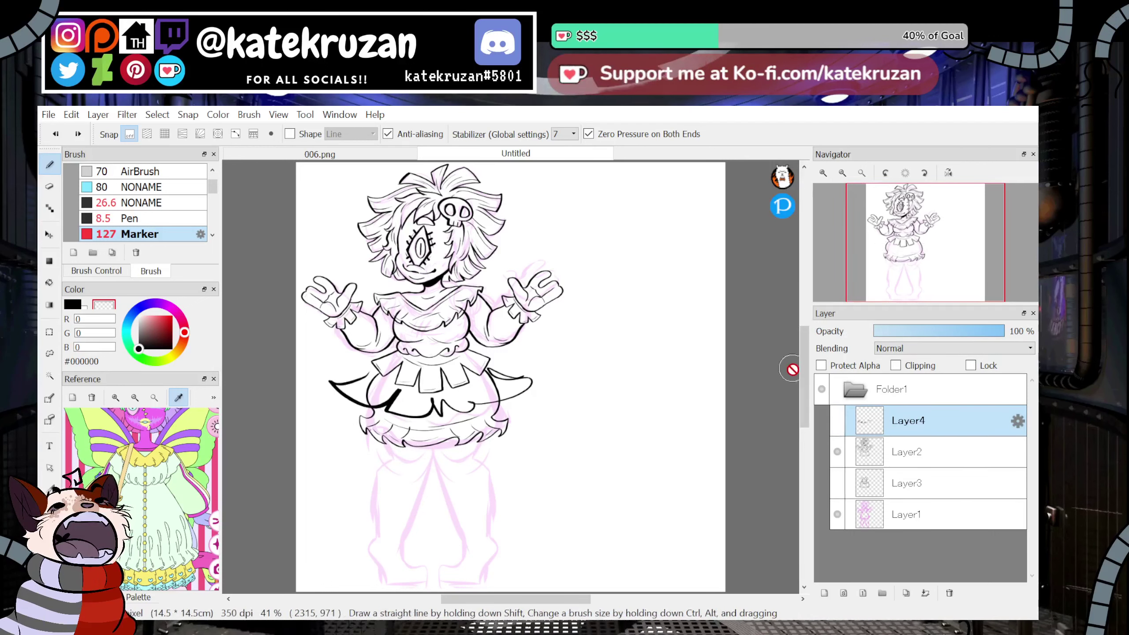
pyautogui.hotkey('ctrl', 'z')
pyautogui.hotkey('ctrl', 'z')
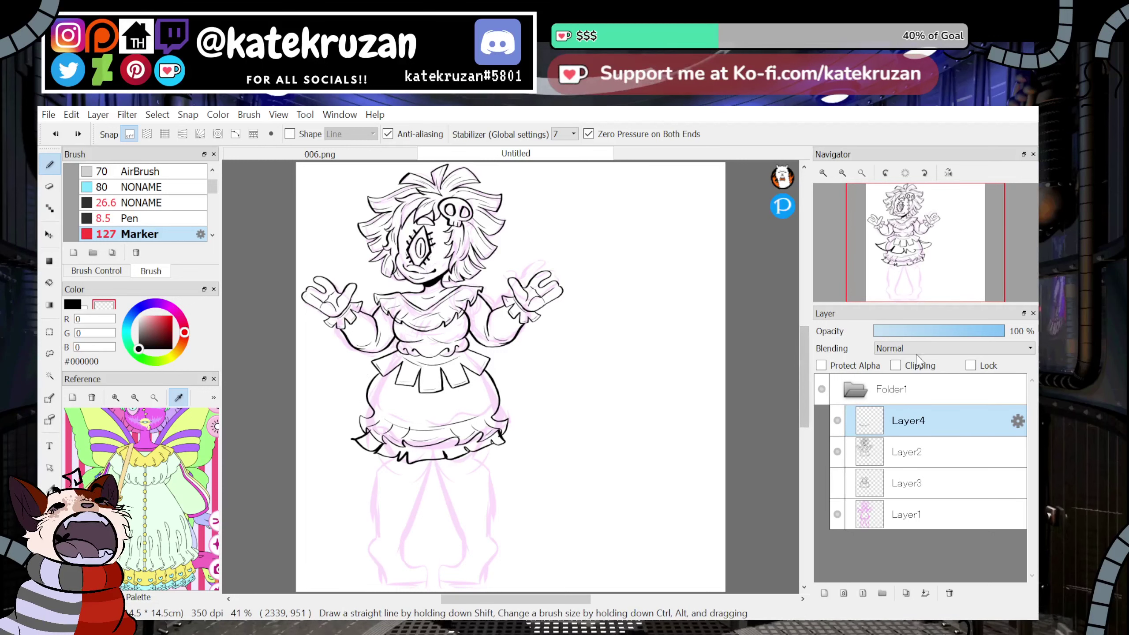
# Lower the opacity of Layer4, move it below Layer3 as a faded ruffle guide, and make Layer2 active.
pyautogui.click(898, 330)
pyautogui.moveTo(910, 432); pyautogui.dragTo(902, 496)
pyautogui.click(897, 423)
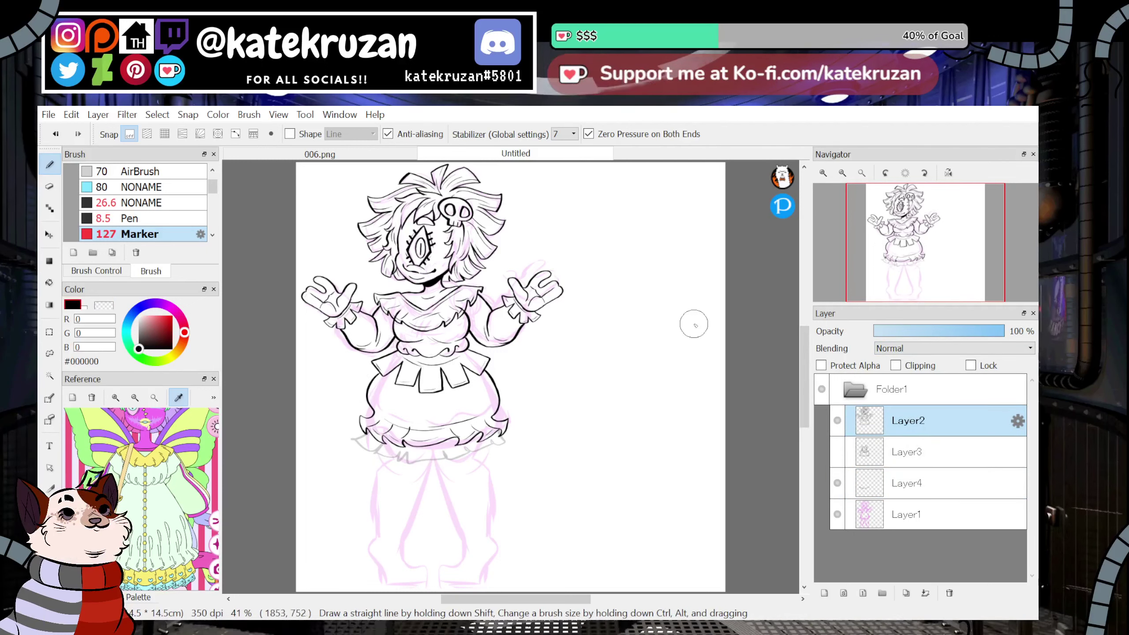
# Ink the second ruffle tier on Layer2 over the faded guide, from the skirt's left edge past the centre.
pyautogui.scroll(5, 897, 266)
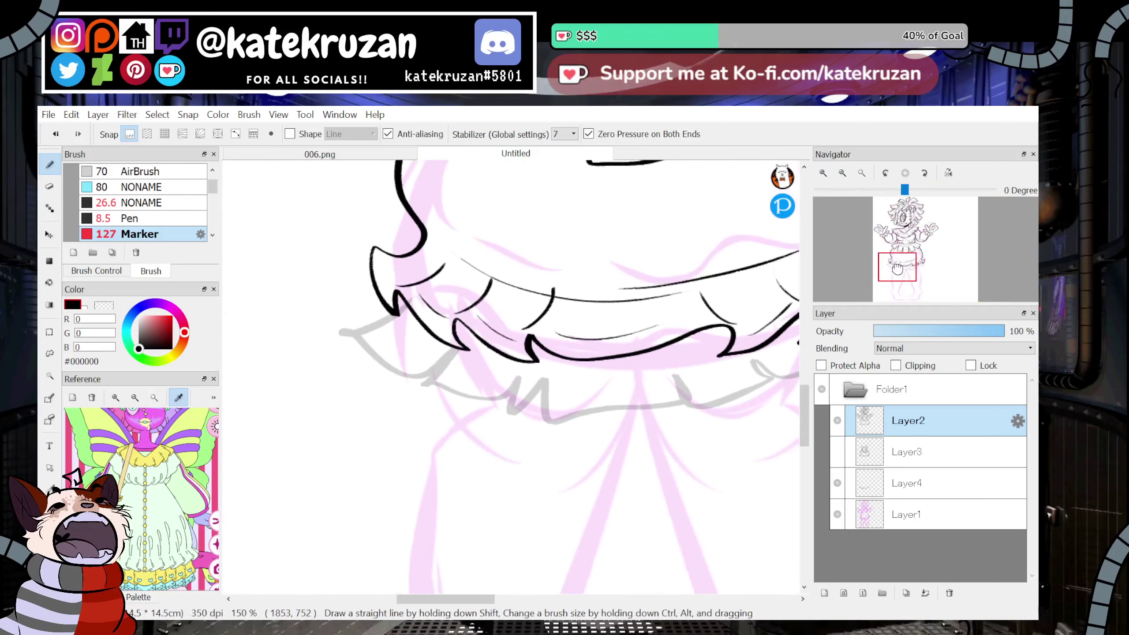
pyautogui.moveTo(898, 268); pyautogui.dragTo(897, 268)
pyautogui.click(823, 173)
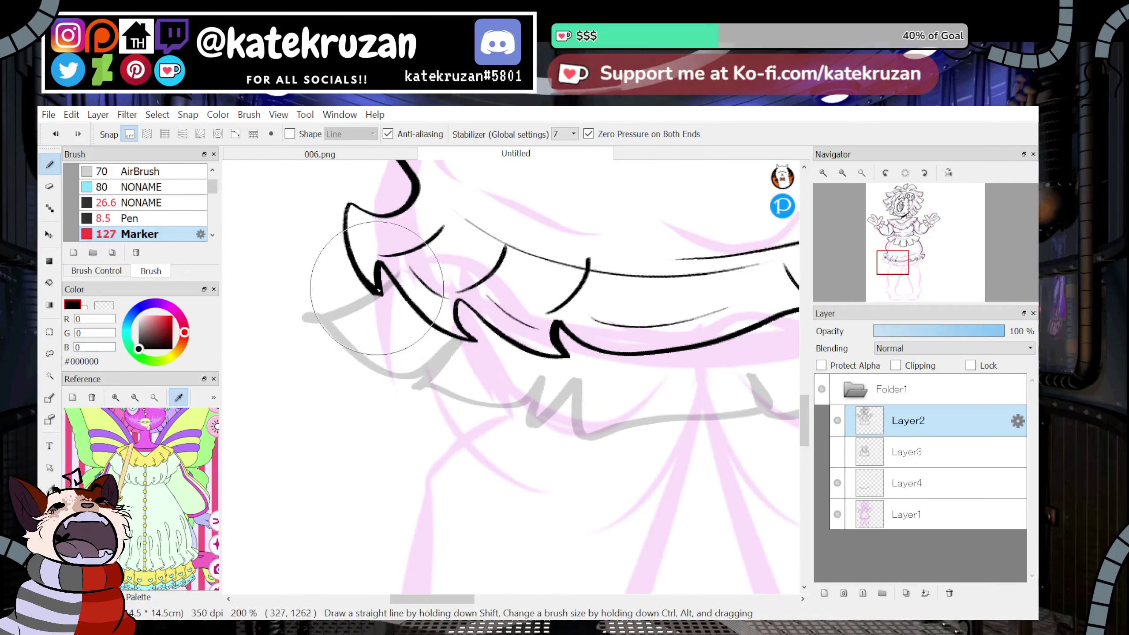
pyautogui.moveTo(377, 289)
pyautogui.mouseDown()
pyautogui.moveTo(307, 304)
pyautogui.moveTo(326, 347)
pyautogui.mouseUp()
pyautogui.hotkey('ctrl', 'z')
pyautogui.moveTo(373, 291)
pyautogui.mouseDown()
pyautogui.moveTo(308, 310)
pyautogui.moveTo(389, 389)
pyautogui.moveTo(435, 352)
pyautogui.moveTo(416, 398)
pyautogui.moveTo(504, 423)
pyautogui.moveTo(549, 377)
pyautogui.moveTo(539, 377)
pyautogui.moveTo(541, 434)
pyautogui.moveTo(644, 429)
pyautogui.moveTo(656, 378)
pyautogui.mouseUp()
pyautogui.moveTo(890, 262); pyautogui.dragTo(903, 267)
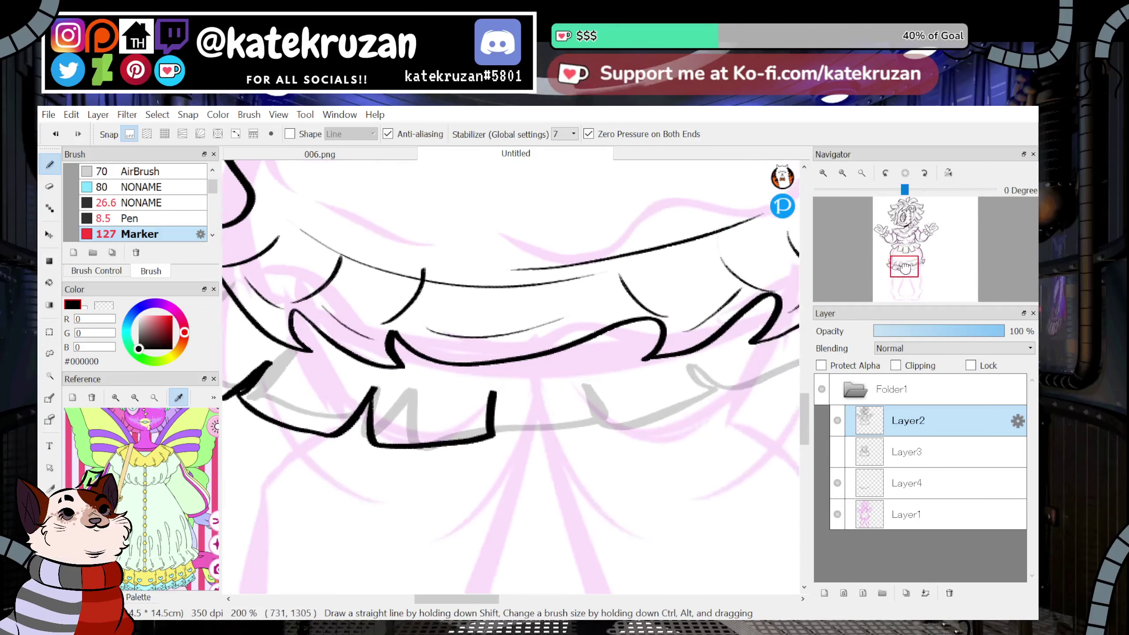
pyautogui.moveTo(429, 393)
pyautogui.mouseDown()
pyautogui.moveTo(473, 433)
pyautogui.moveTo(567, 423)
pyautogui.moveTo(553, 383)
pyautogui.moveTo(585, 422)
pyautogui.moveTo(685, 394)
pyautogui.moveTo(692, 356)
pyautogui.mouseUp()
# Ink the last scallop of the second ruffle tier so it closes at the skirt's right edge.
pyautogui.moveTo(906, 262); pyautogui.dragTo(923, 261)
pyautogui.moveTo(382, 377)
pyautogui.mouseDown()
pyautogui.moveTo(410, 387)
pyautogui.moveTo(507, 358)
pyautogui.moveTo(506, 335)
pyautogui.mouseUp()
pyautogui.hotkey('ctrl', 'z')
pyautogui.moveTo(382, 376)
pyautogui.mouseDown()
pyautogui.moveTo(450, 391)
pyautogui.moveTo(518, 354)
pyautogui.moveTo(518, 328)
pyautogui.mouseUp()
pyautogui.hotkey('ctrl', 'z')
pyautogui.moveTo(383, 377)
pyautogui.mouseDown()
pyautogui.moveTo(416, 395)
pyautogui.moveTo(526, 334)
pyautogui.moveTo(505, 322)
pyautogui.mouseUp()
# Add thin seam lines just inside the lower edge of the second tier's scallops, across the whole hem.
pyautogui.moveTo(281, 427); pyautogui.dragTo(495, 346)
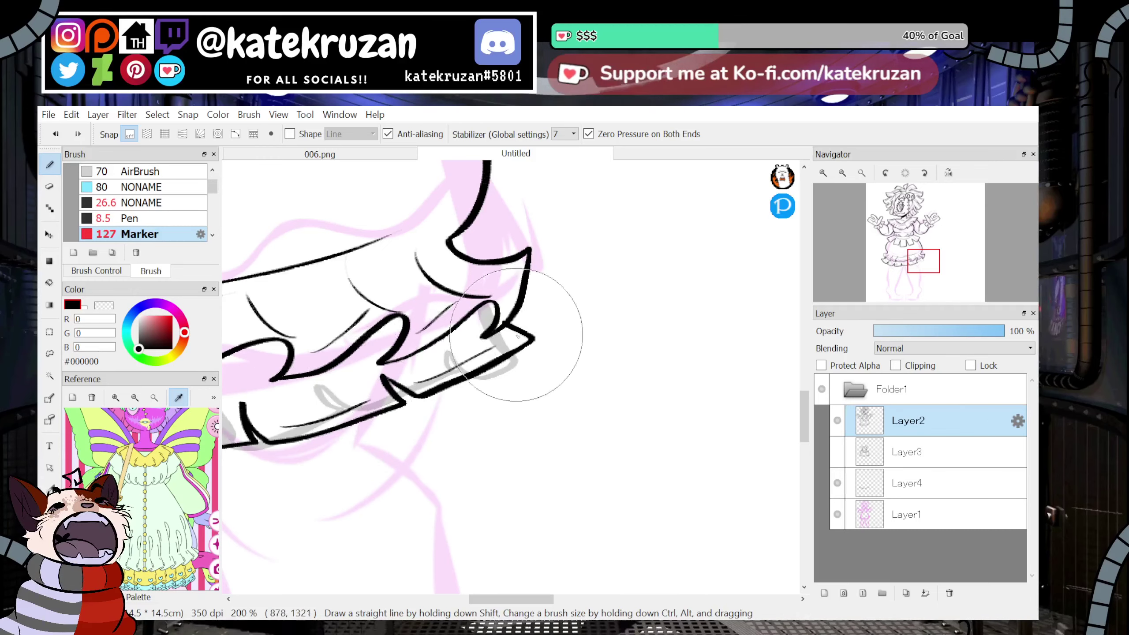
pyautogui.moveTo(917, 262); pyautogui.dragTo(890, 263)
pyautogui.moveTo(374, 314)
pyautogui.mouseDown()
pyautogui.moveTo(493, 387)
pyautogui.moveTo(658, 402)
pyautogui.mouseUp()
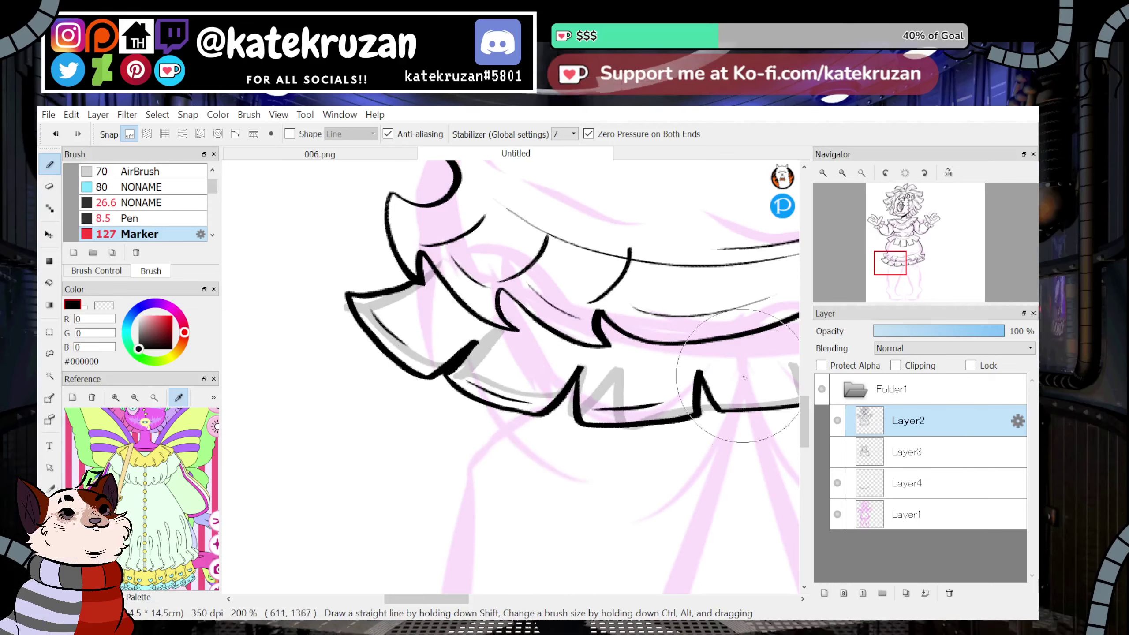
pyautogui.moveTo(894, 267); pyautogui.dragTo(909, 266)
pyautogui.moveTo(438, 437); pyautogui.dragTo(511, 434)
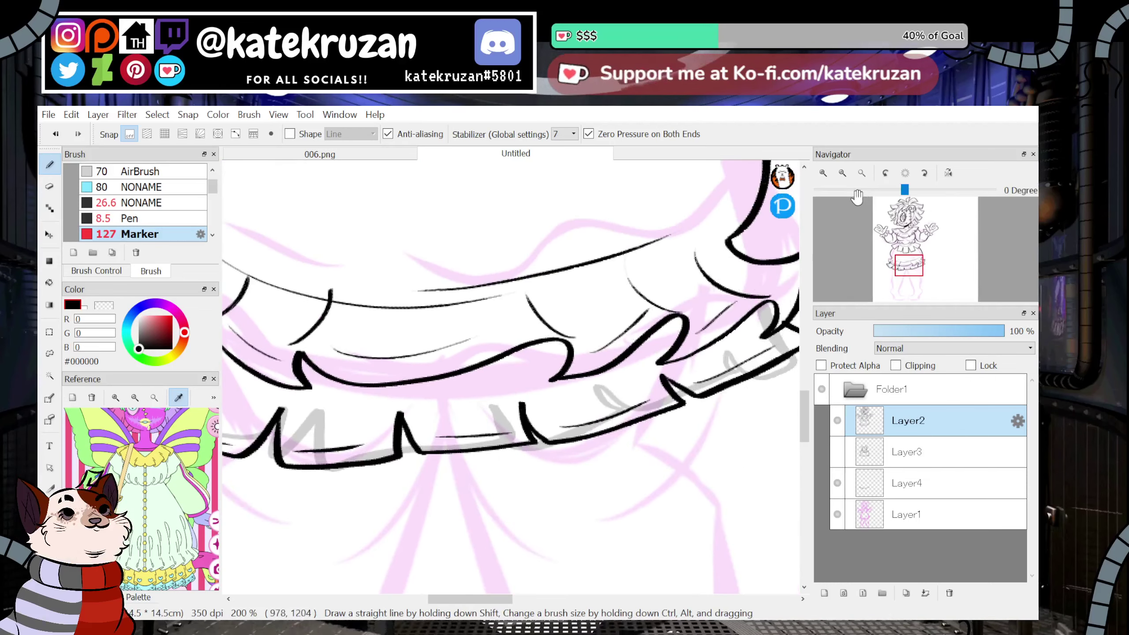
# Hide guide Layer4 and check the dress line art with the pink sketch layer temporarily hidden.
pyautogui.click(843, 173)
pyautogui.click(842, 173)
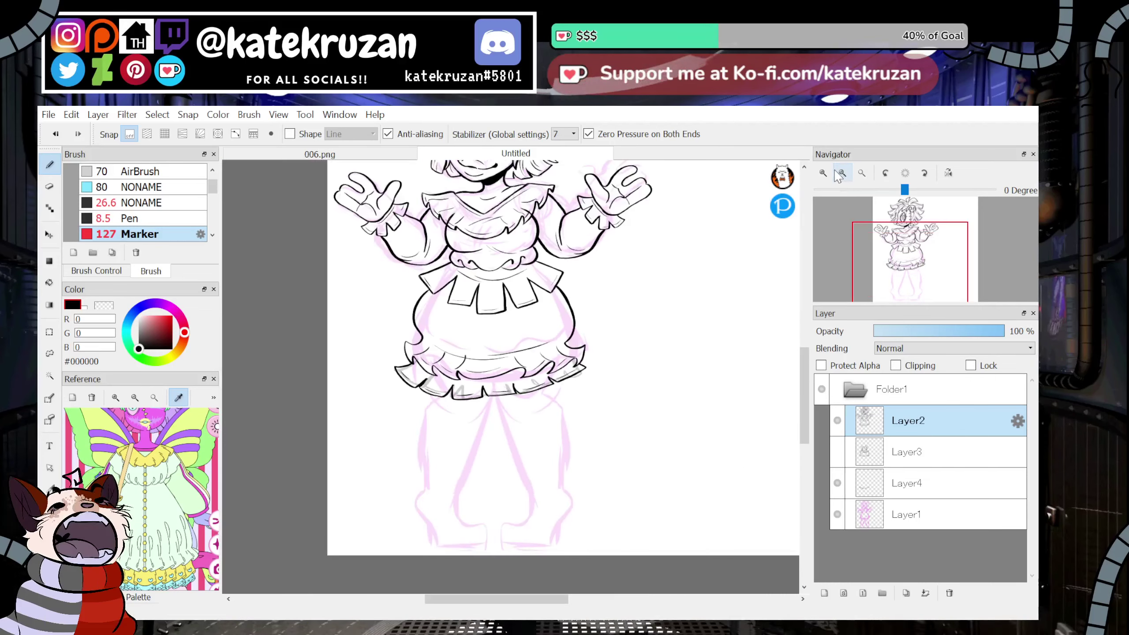
pyautogui.click(837, 514)
pyautogui.click(838, 487)
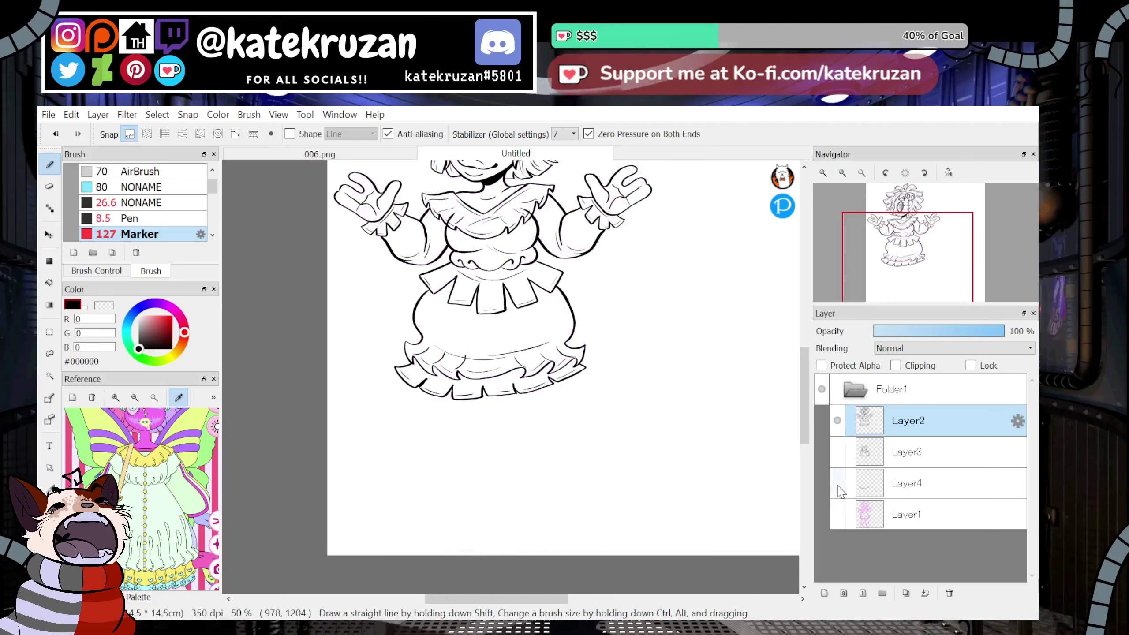
pyautogui.click(837, 514)
pyautogui.click(837, 514)
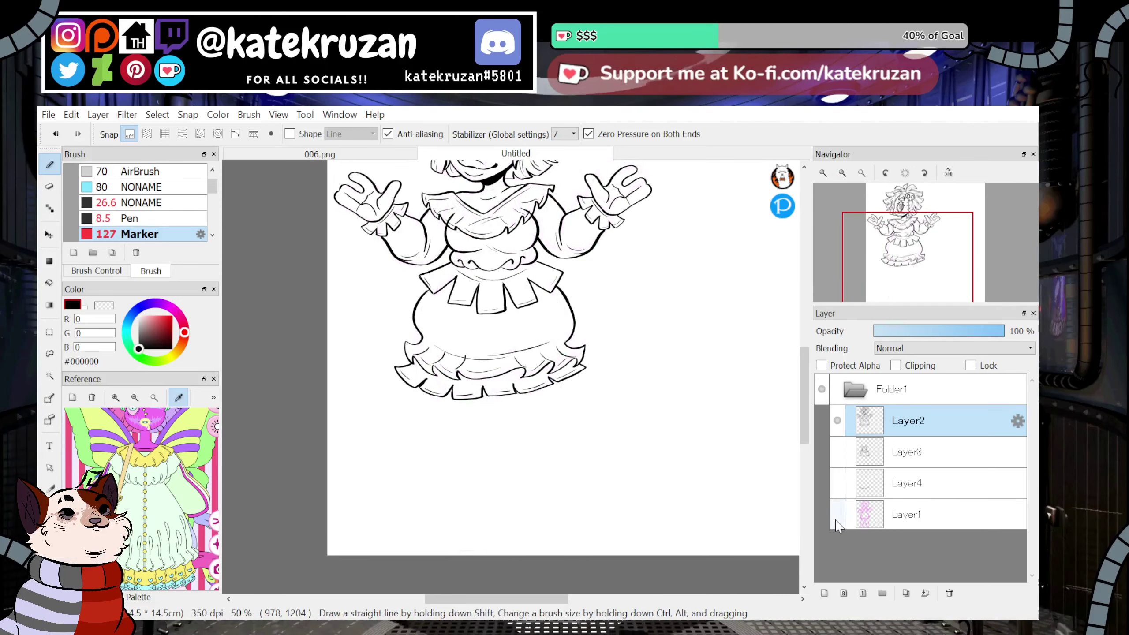
pyautogui.click(838, 515)
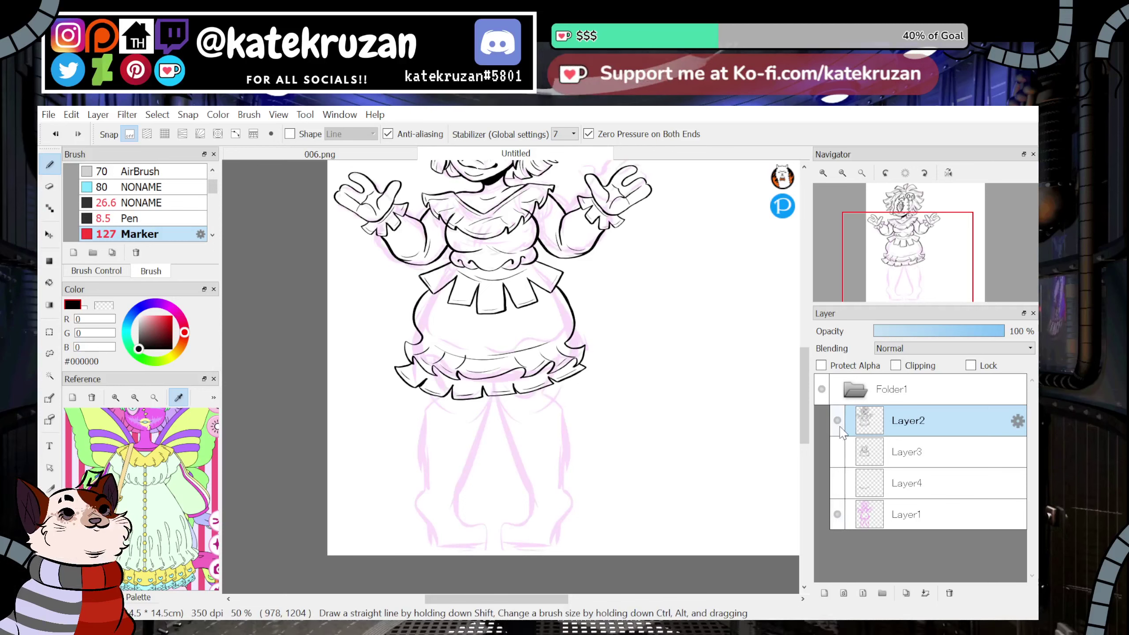
# Add a new layer above Layer2 and ink the right-hand leg's inner contour downward from the ruffled hem.
pyautogui.click(824, 594)
pyautogui.scroll(5, 915, 257)
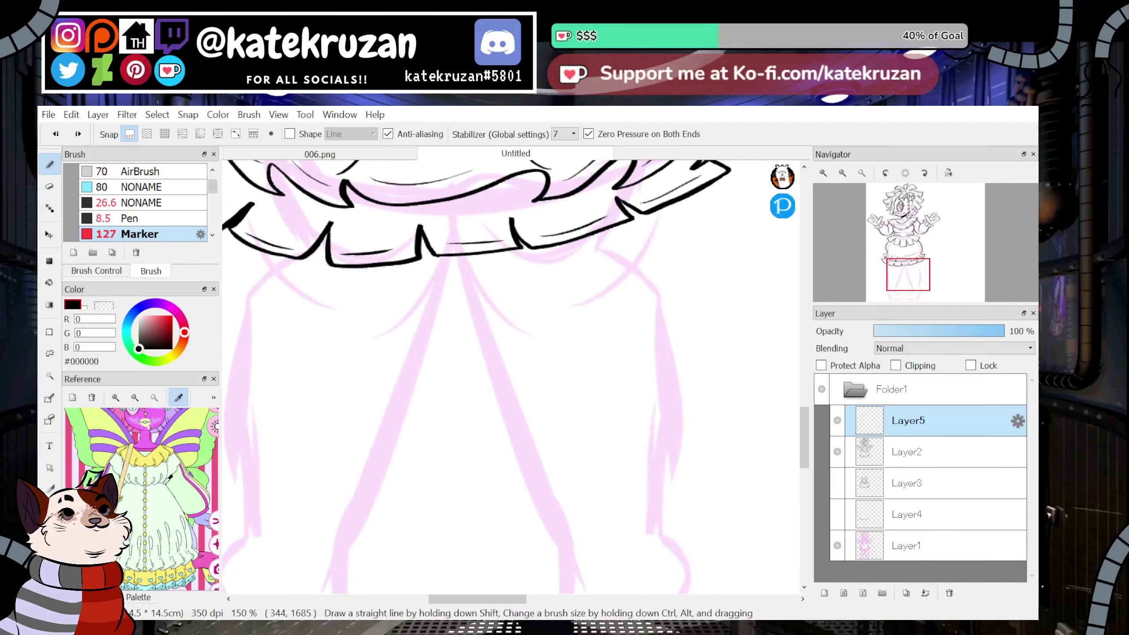
pyautogui.click(169, 479)
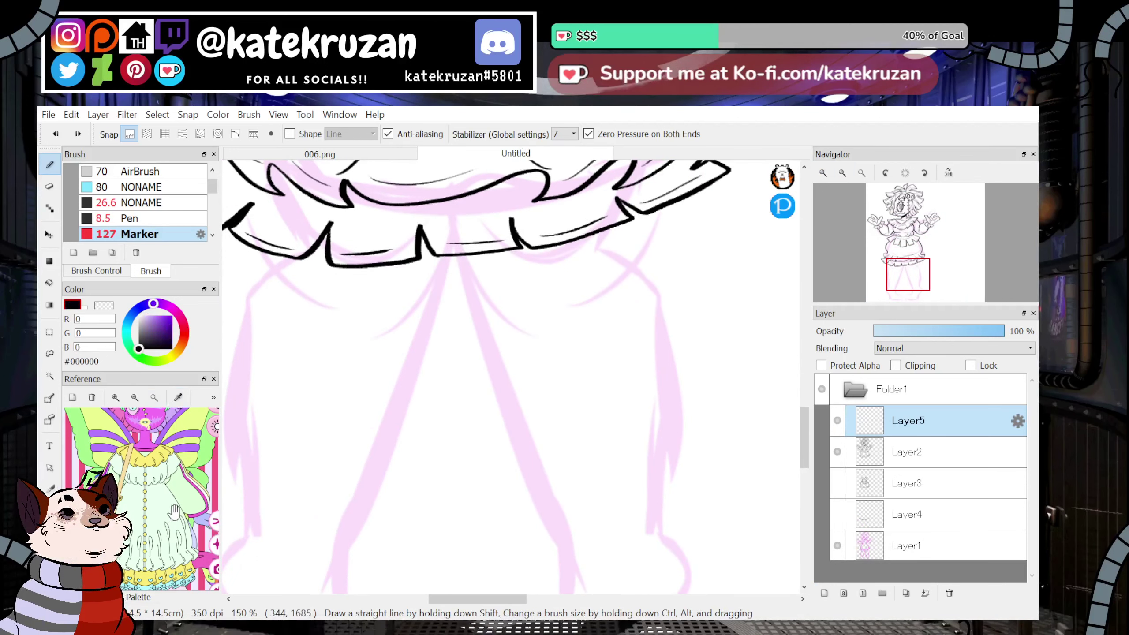
pyautogui.moveTo(175, 512); pyautogui.dragTo(188, 488)
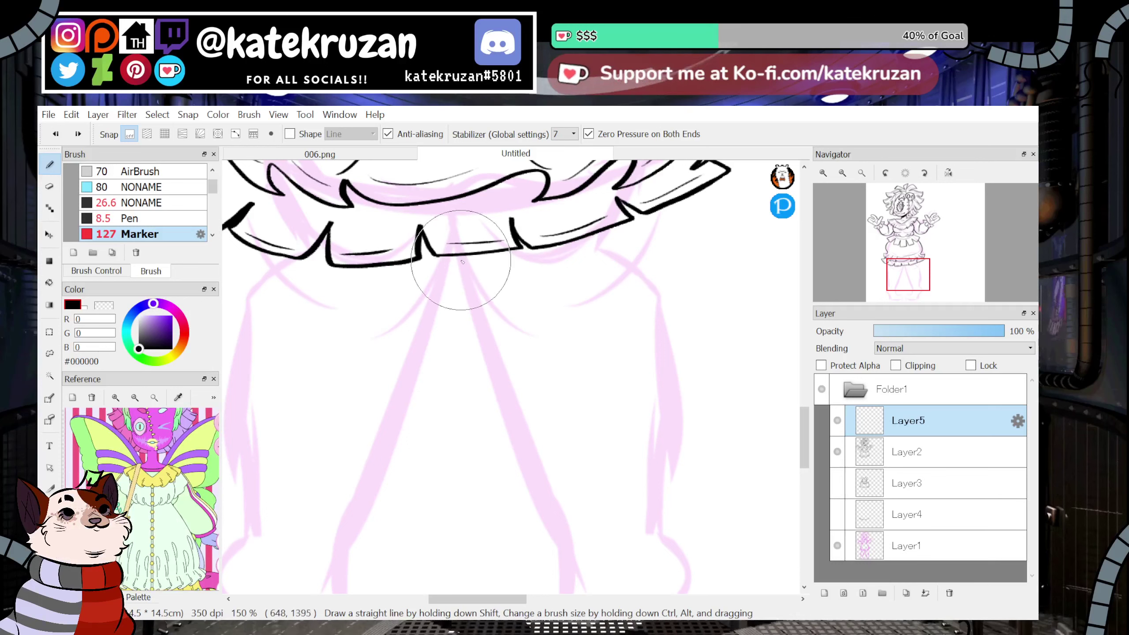
pyautogui.moveTo(462, 262); pyautogui.dragTo(497, 376)
pyautogui.moveTo(483, 326); pyautogui.dragTo(551, 505)
pyautogui.moveTo(507, 404); pyautogui.dragTo(548, 497)
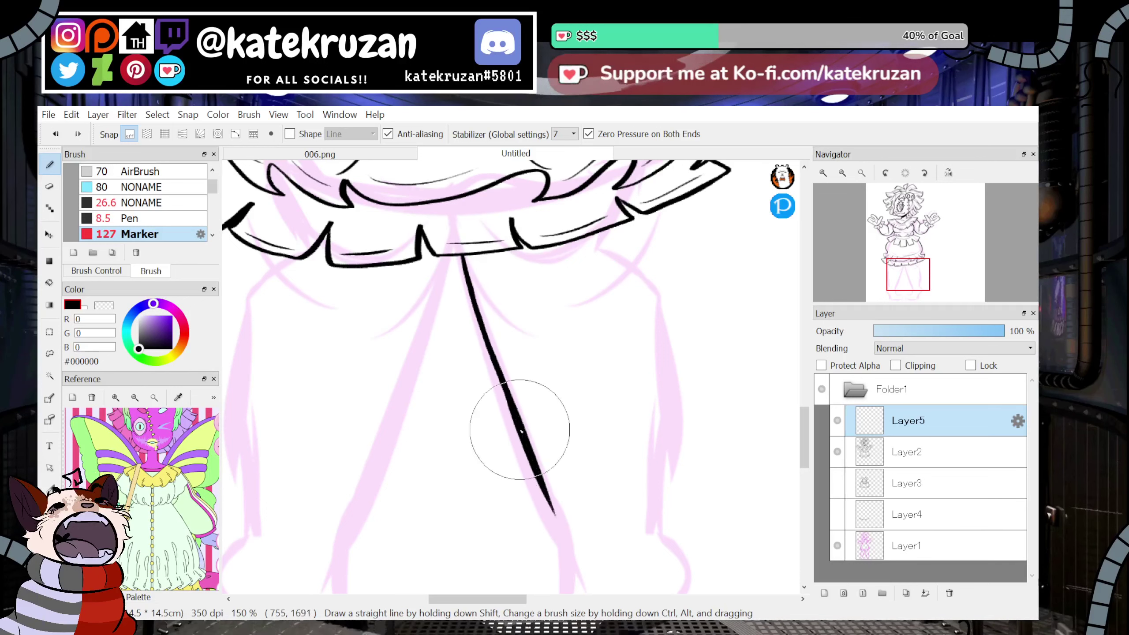
# Continue the inner leg contour into the boot's ankle and rounded toe, and ink the bottom of the sole.
pyautogui.moveTo(907, 278)
pyautogui.mouseDown()
pyautogui.moveTo(925, 289)
pyautogui.moveTo(911, 293)
pyautogui.mouseUp()
pyautogui.moveTo(528, 306)
pyautogui.mouseDown()
pyautogui.moveTo(531, 401)
pyautogui.moveTo(448, 463)
pyautogui.moveTo(464, 504)
pyautogui.mouseUp()
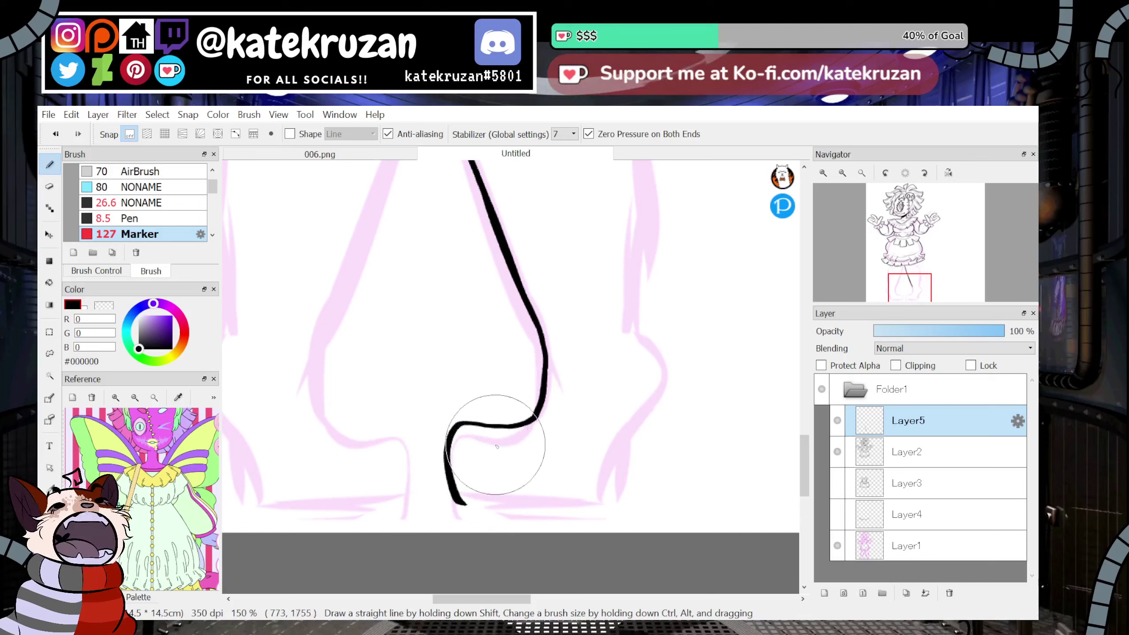
pyautogui.moveTo(187, 511); pyautogui.dragTo(175, 437)
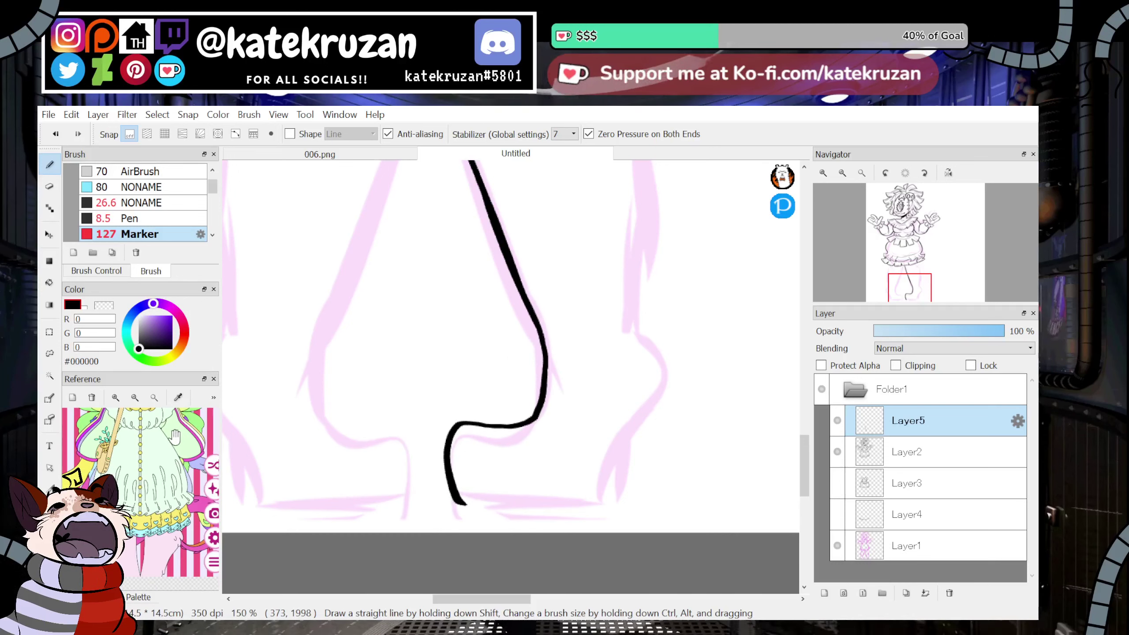
pyautogui.moveTo(460, 501); pyautogui.dragTo(613, 497)
# Ink a scalloped ruffle cuff around the top of the boot, with a thin seam line below its upper edge.
pyautogui.moveTo(941, 277); pyautogui.dragTo(890, 260)
pyautogui.moveTo(373, 315); pyautogui.dragTo(533, 270)
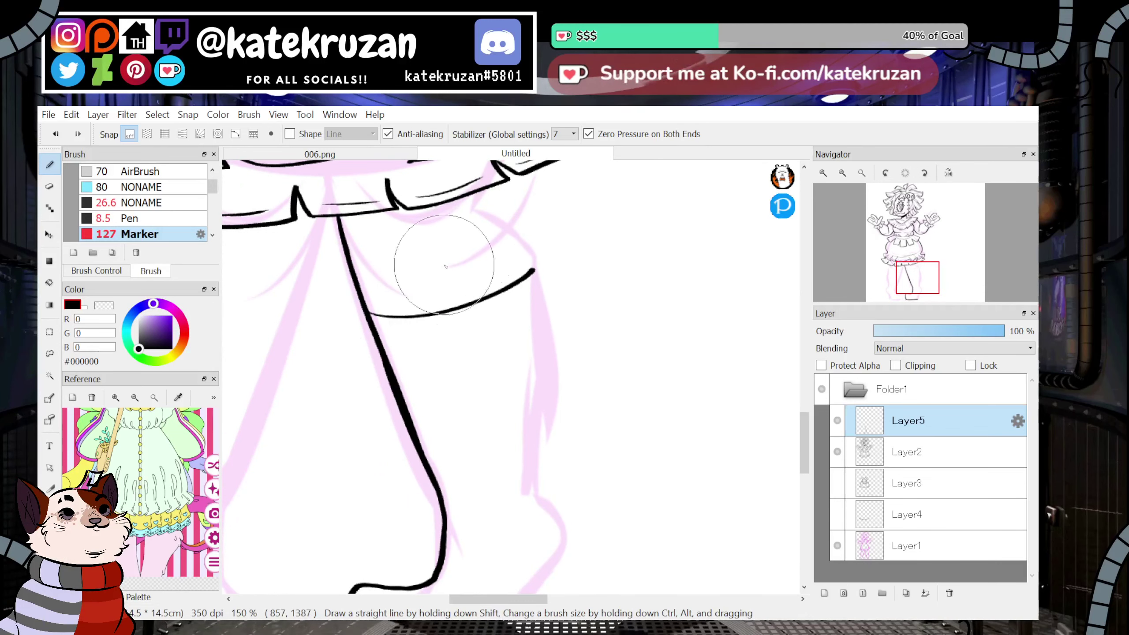
pyautogui.moveTo(366, 315)
pyautogui.mouseDown()
pyautogui.moveTo(363, 389)
pyautogui.moveTo(429, 401)
pyautogui.moveTo(464, 389)
pyautogui.moveTo(462, 355)
pyautogui.moveTo(493, 386)
pyautogui.moveTo(527, 366)
pyautogui.moveTo(516, 333)
pyautogui.moveTo(550, 353)
pyautogui.moveTo(582, 325)
pyautogui.moveTo(533, 269)
pyautogui.mouseUp()
pyautogui.moveTo(390, 346)
pyautogui.mouseDown()
pyautogui.moveTo(373, 297)
pyautogui.moveTo(353, 297)
pyautogui.moveTo(360, 354)
pyautogui.moveTo(399, 360)
pyautogui.moveTo(396, 393)
pyautogui.mouseUp()
pyautogui.press('z')
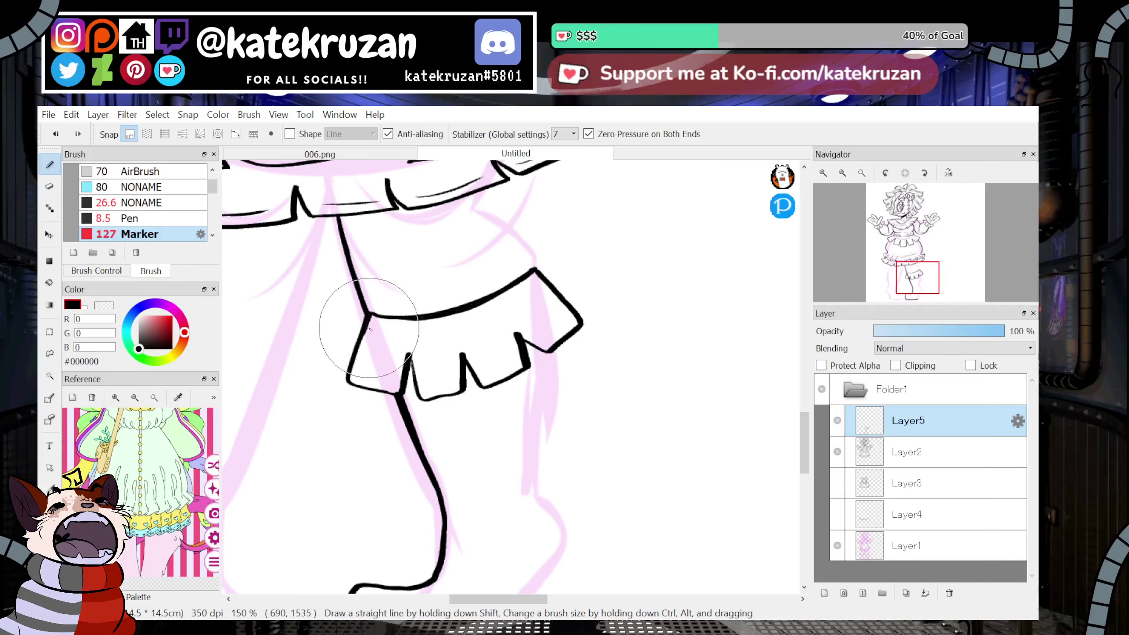
pyautogui.moveTo(373, 325); pyautogui.dragTo(535, 288)
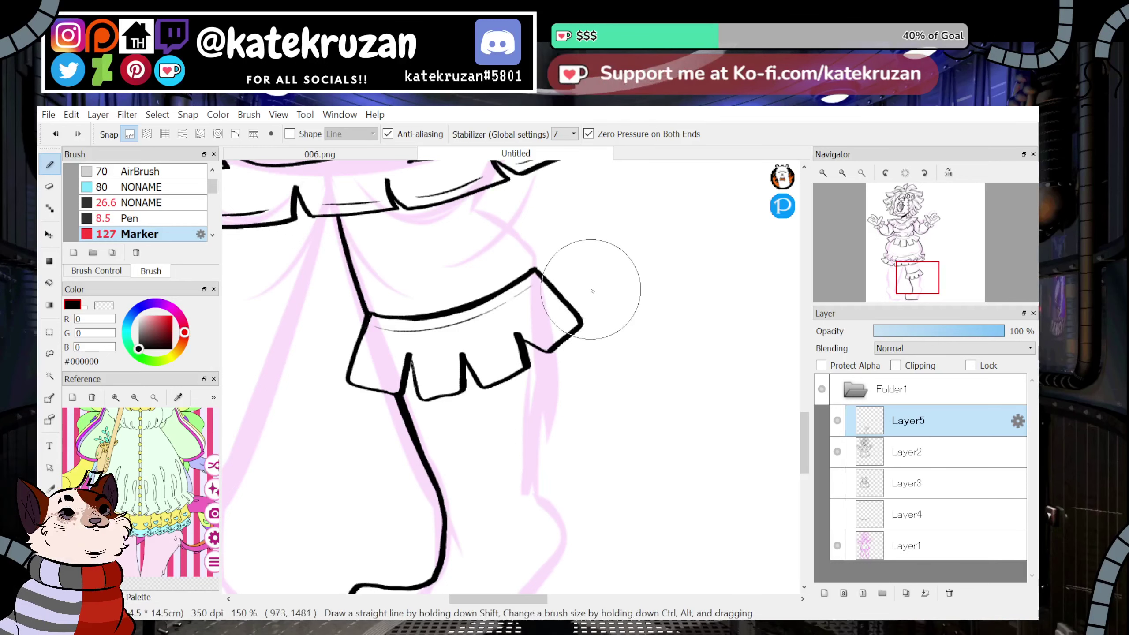
# Ink the boot's outer contour from beneath the ruffle cuff around the bulging ankle to the sole.
pyautogui.moveTo(918, 281); pyautogui.dragTo(914, 287)
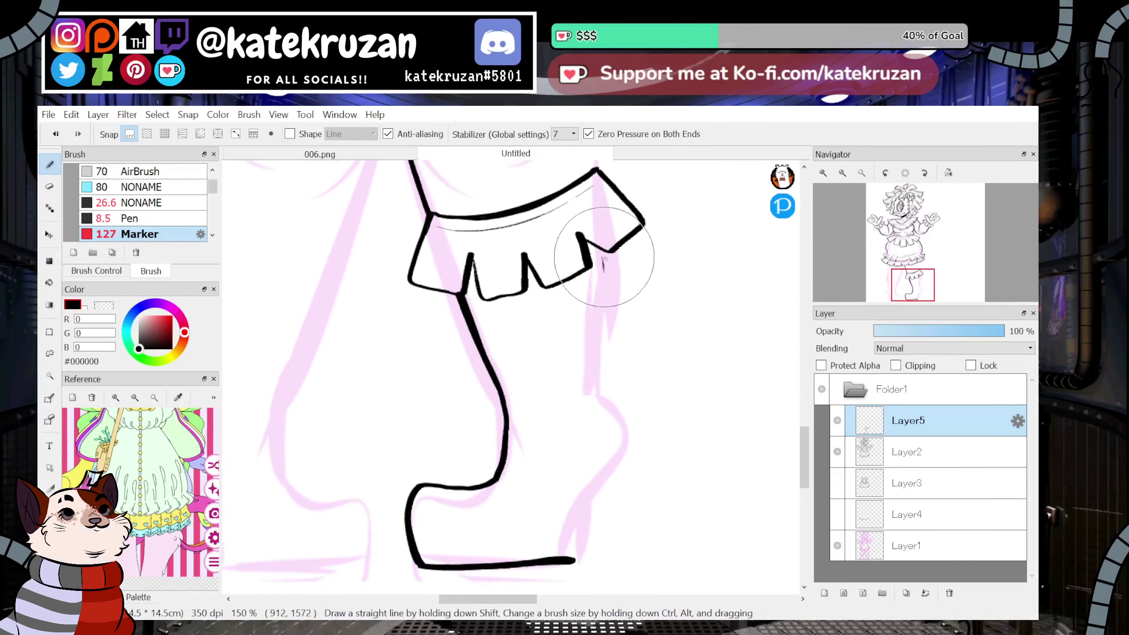
pyautogui.moveTo(604, 258)
pyautogui.mouseDown()
pyautogui.moveTo(597, 398)
pyautogui.moveTo(596, 386)
pyautogui.moveTo(642, 454)
pyautogui.moveTo(621, 421)
pyautogui.moveTo(621, 461)
pyautogui.moveTo(591, 504)
pyautogui.moveTo(578, 559)
pyautogui.mouseUp()
pyautogui.hotkey('ctrl', 'z')
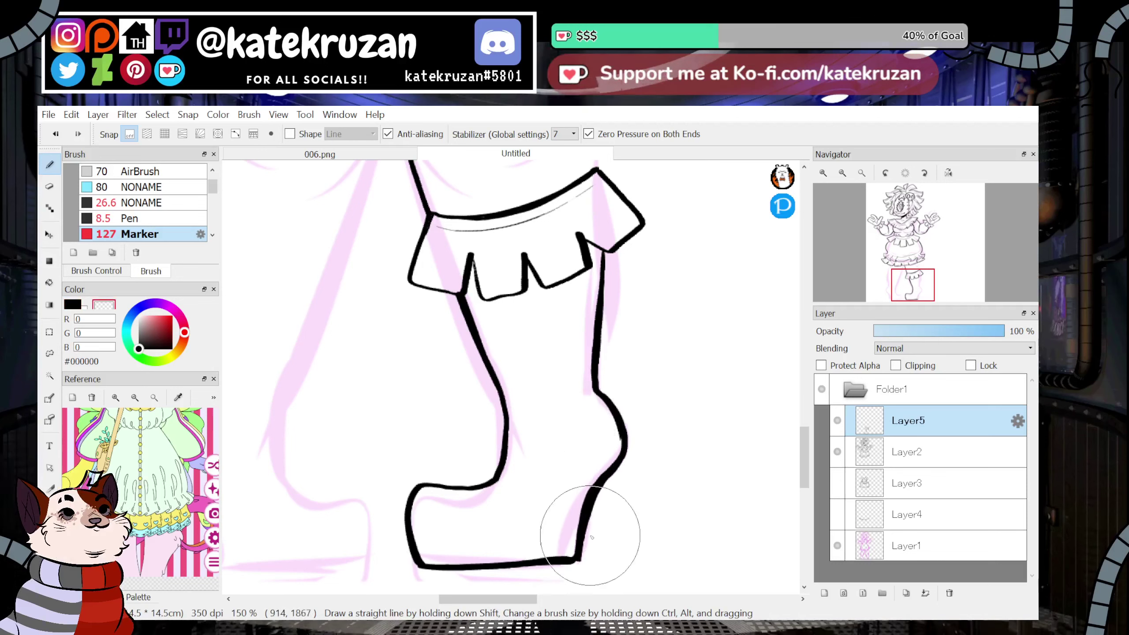
# Ink a skull ornament on the boot's ankle, with crossed laces and a side edge line between it and the cuff.
pyautogui.press('x')
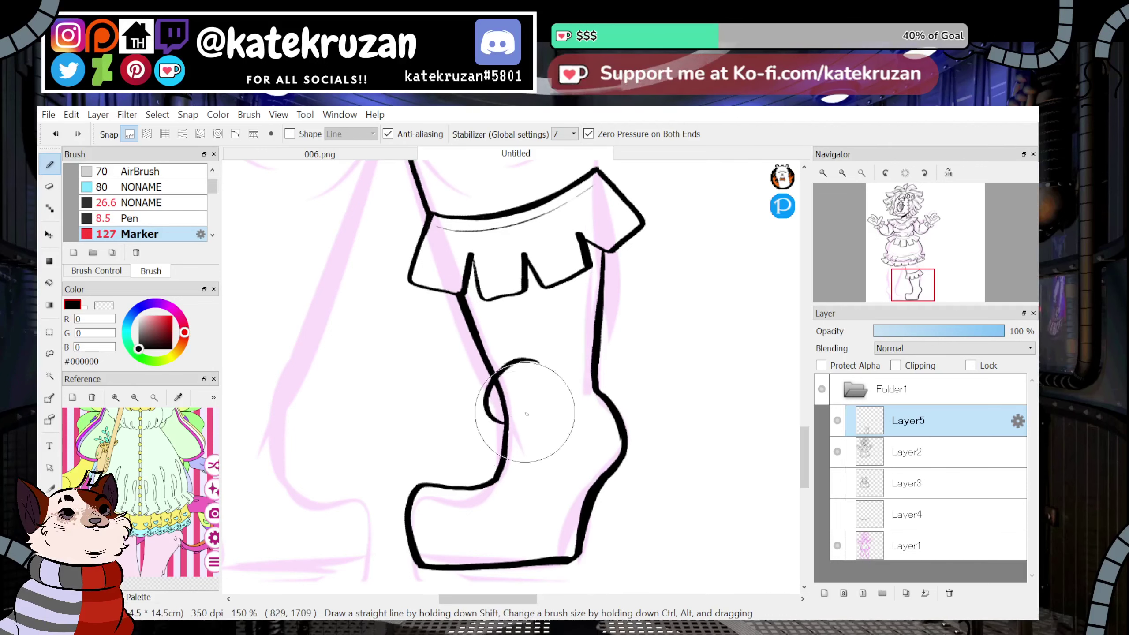
pyautogui.moveTo(535, 361); pyautogui.dragTo(540, 423)
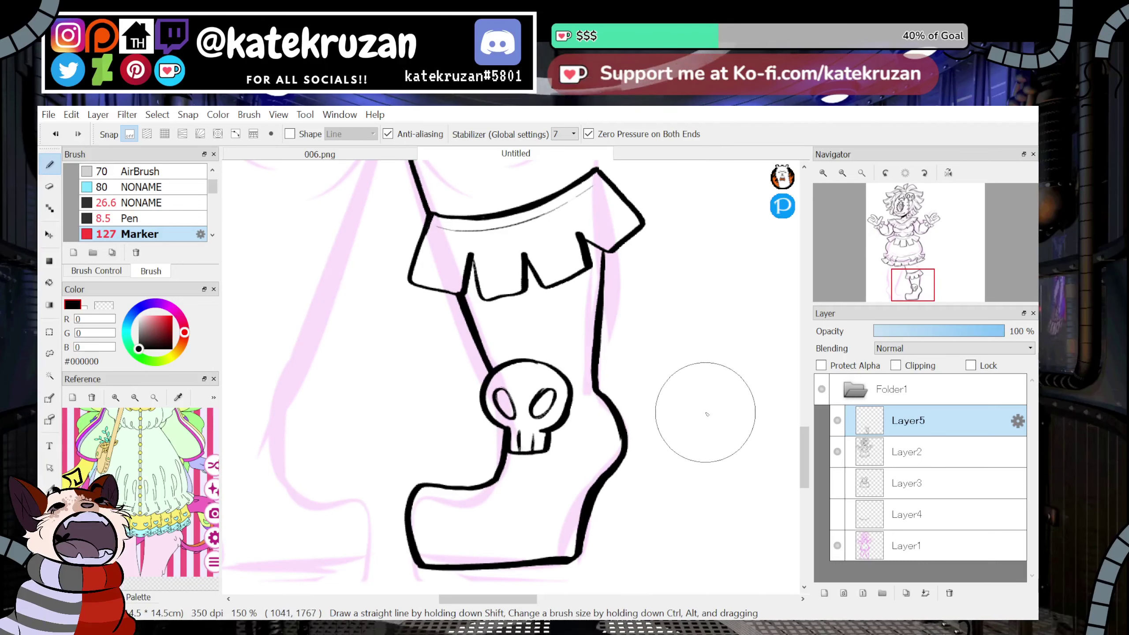
pyautogui.moveTo(461, 295)
pyautogui.mouseDown()
pyautogui.moveTo(550, 368)
pyautogui.moveTo(574, 280)
pyautogui.mouseUp()
pyautogui.hotkey('ctrl', 'z')
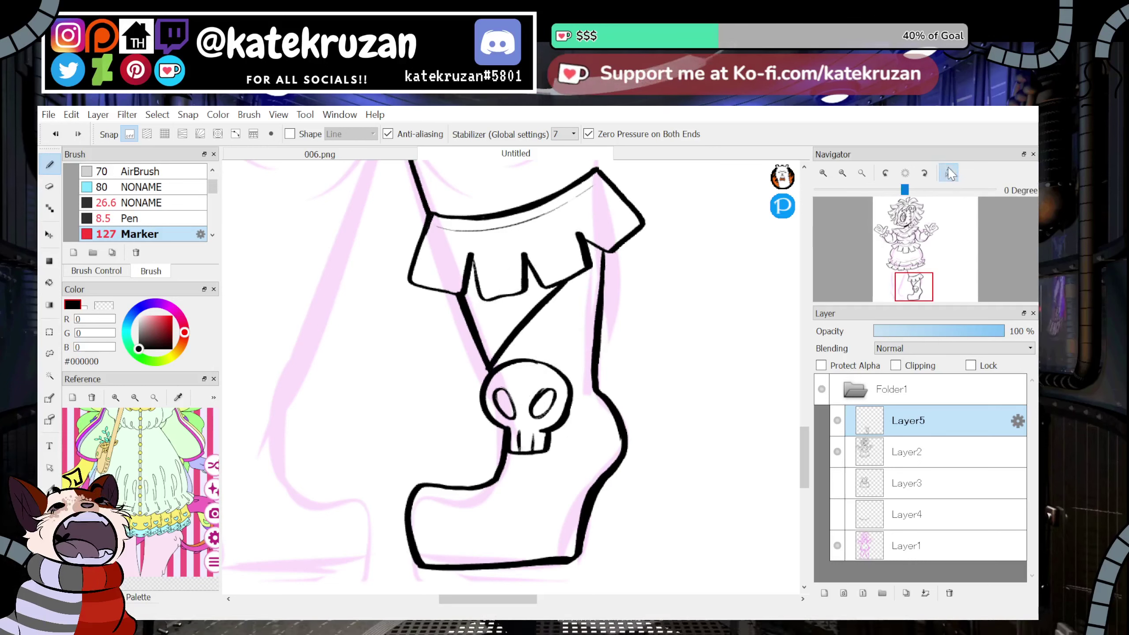
pyautogui.click(948, 172)
pyautogui.moveTo(473, 366); pyautogui.dragTo(557, 293)
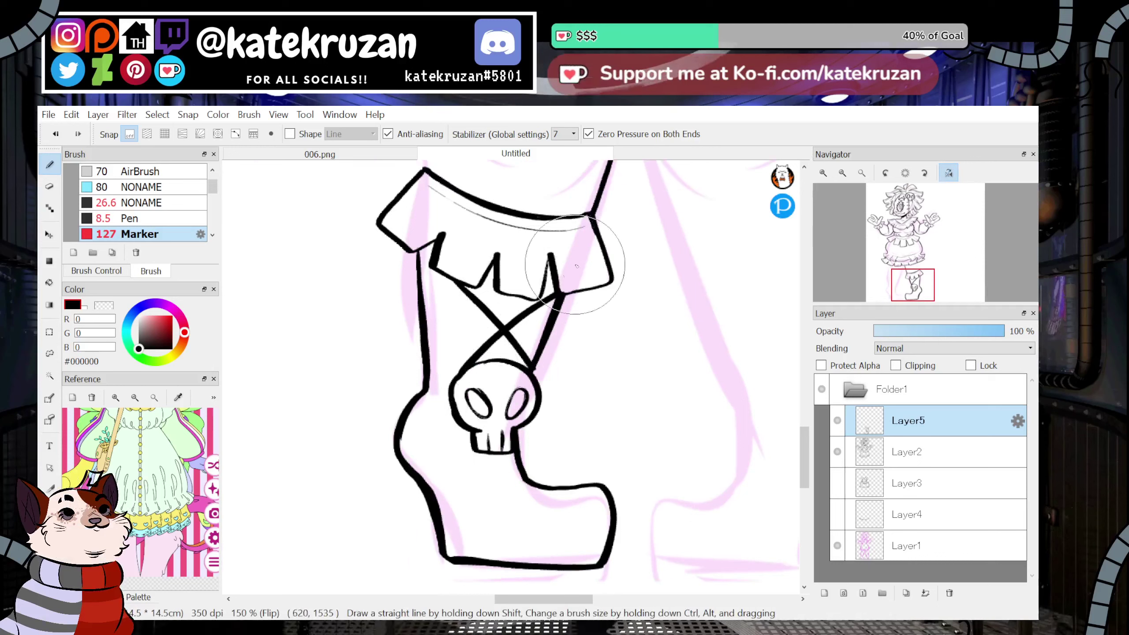
pyautogui.moveTo(456, 285); pyautogui.dragTo(460, 368)
pyautogui.moveTo(894, 224)
pyautogui.click(949, 172)
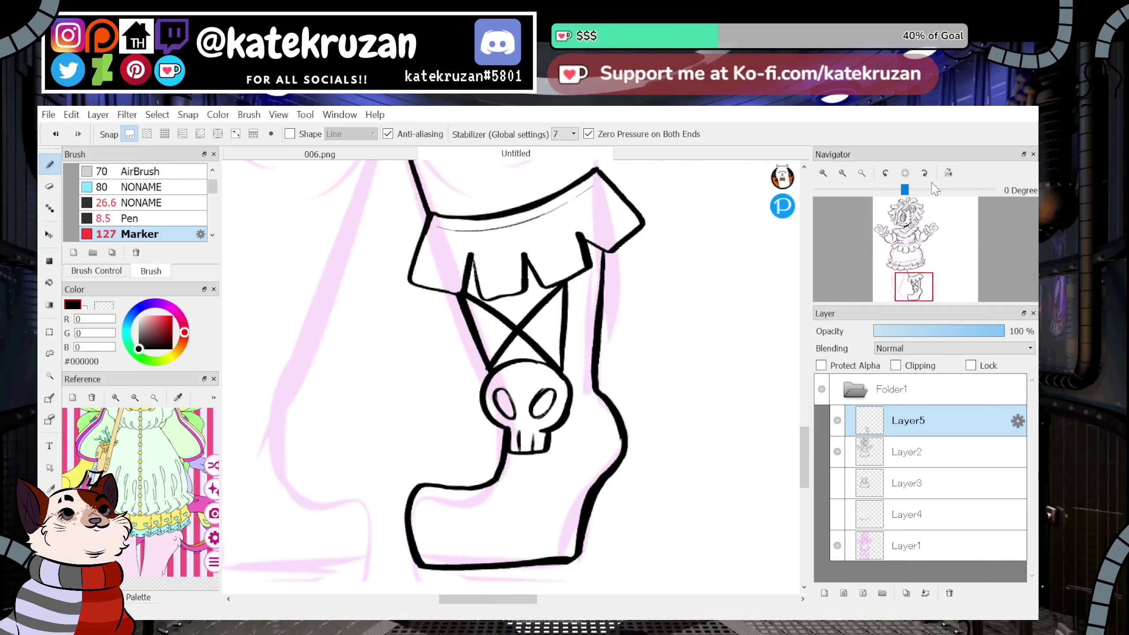
# Ink a crease across the boot's instep, a line marking off the thin sole, and a block heel behind it.
pyautogui.moveTo(470, 488); pyautogui.dragTo(556, 488)
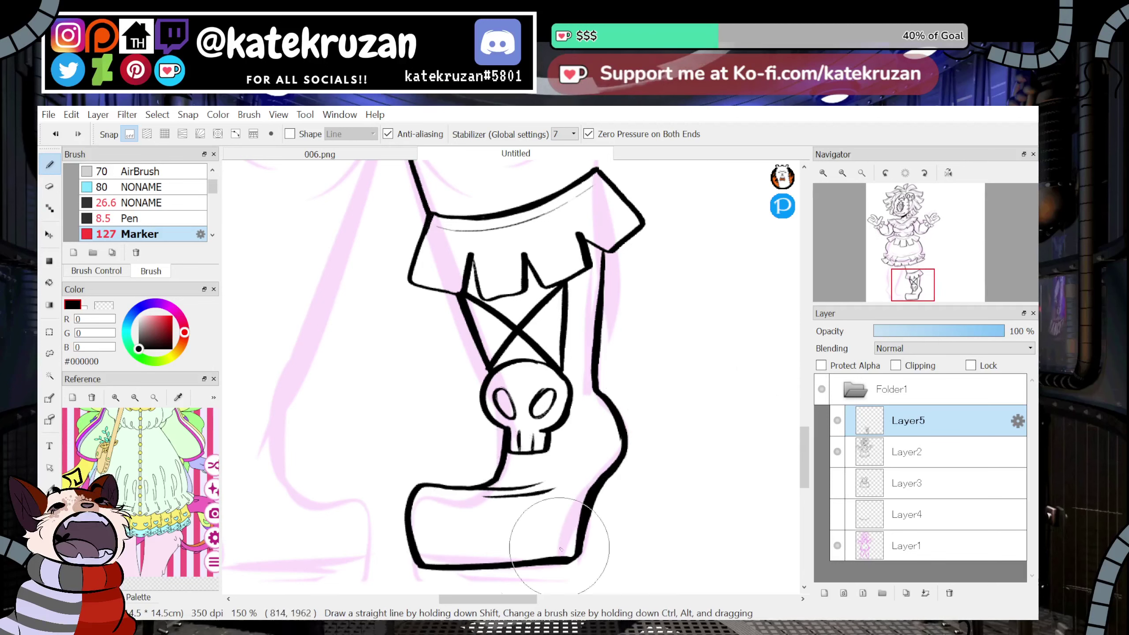
pyautogui.moveTo(421, 546); pyautogui.dragTo(551, 543)
pyautogui.hotkey('ctrl', 'z')
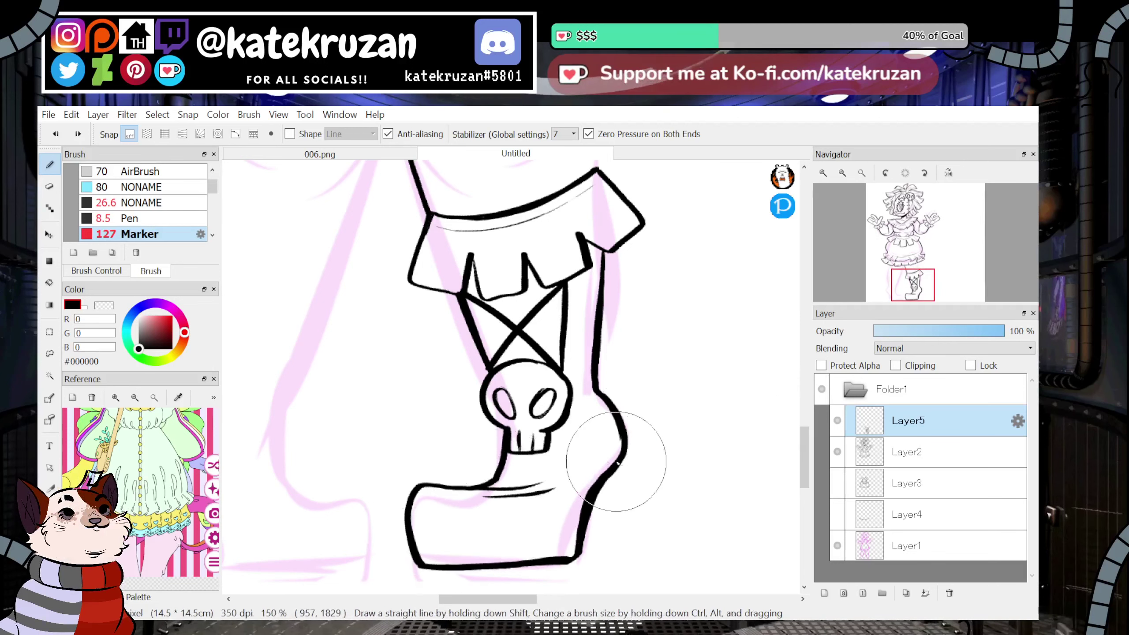
pyautogui.moveTo(421, 551)
pyautogui.mouseDown()
pyautogui.moveTo(615, 540)
pyautogui.moveTo(618, 462)
pyautogui.moveTo(610, 545)
pyautogui.moveTo(583, 548)
pyautogui.mouseUp()
pyautogui.hotkey('ctrl', 'z')
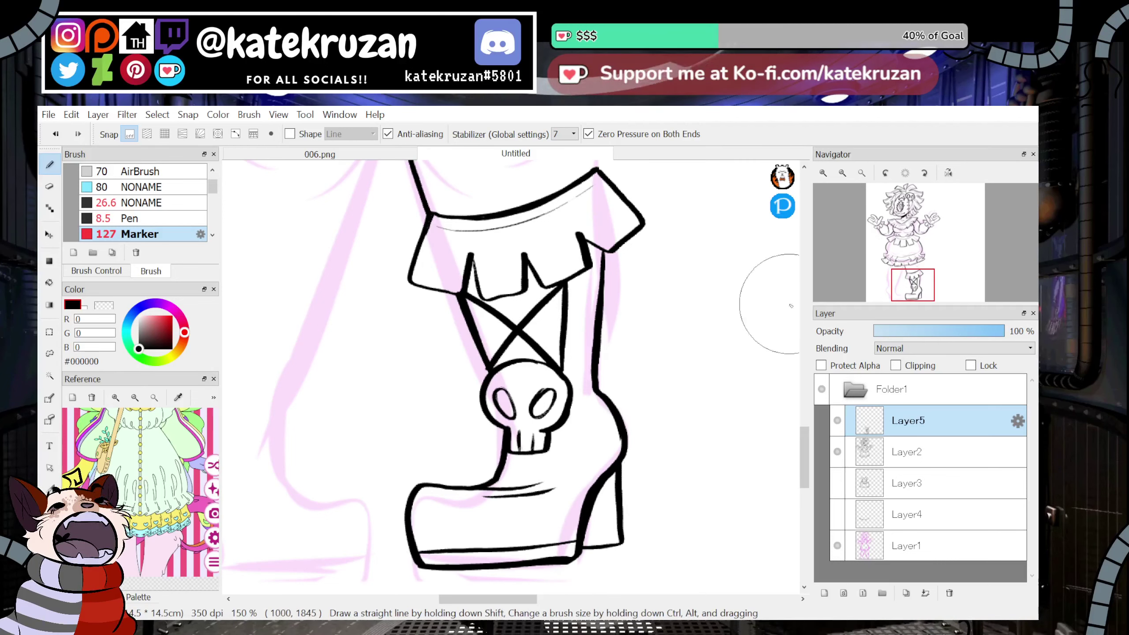
# Ink thin fold lines under the skirt hem and the leg's curved outer edge down to the boot's ruffle cuff.
pyautogui.click(842, 173)
pyautogui.click(842, 173)
pyautogui.click(843, 173)
pyautogui.click(823, 173)
pyautogui.moveTo(891, 279); pyautogui.dragTo(891, 261)
pyautogui.click(823, 173)
pyautogui.click(823, 173)
pyautogui.click(823, 173)
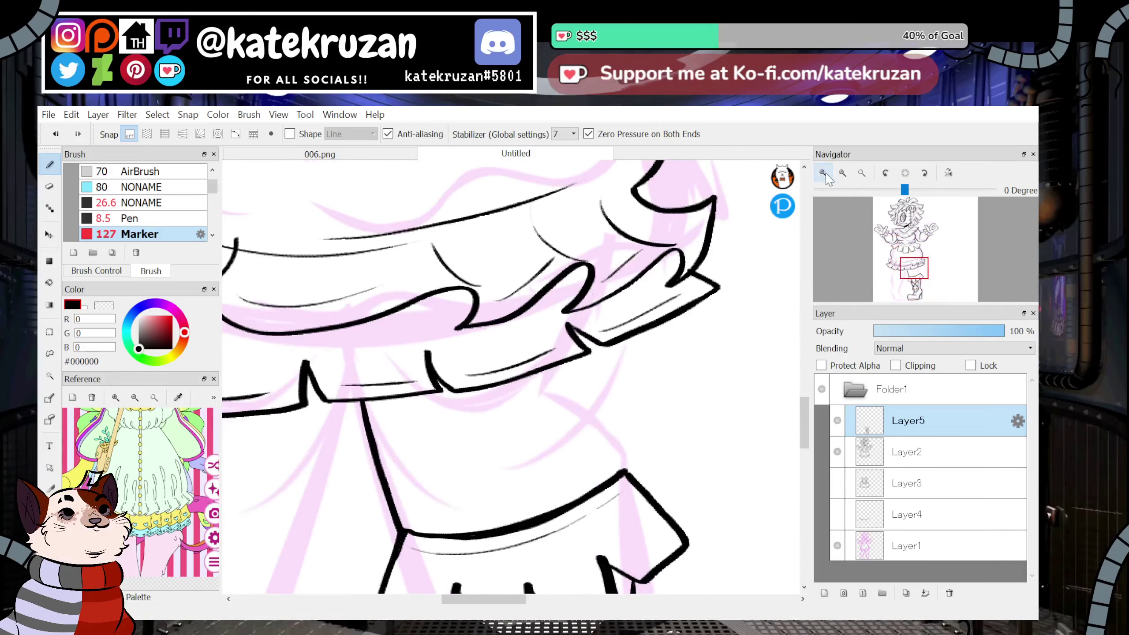
pyautogui.moveTo(382, 411); pyautogui.dragTo(432, 418)
pyautogui.hotkey('ctrl', 'z')
pyautogui.moveTo(405, 403)
pyautogui.mouseDown()
pyautogui.moveTo(543, 389)
pyautogui.moveTo(583, 404)
pyautogui.moveTo(624, 484)
pyautogui.mouseUp()
pyautogui.hotkey('ctrl', 'z')
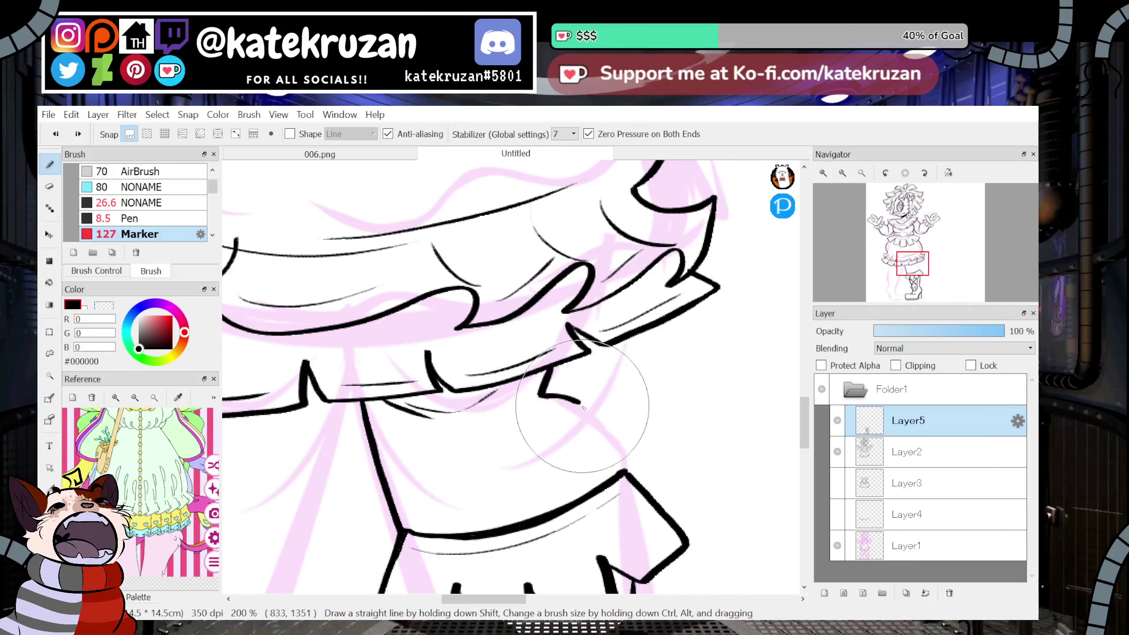
pyautogui.moveTo(547, 380)
pyautogui.mouseDown()
pyautogui.moveTo(584, 407)
pyautogui.moveTo(618, 473)
pyautogui.mouseUp()
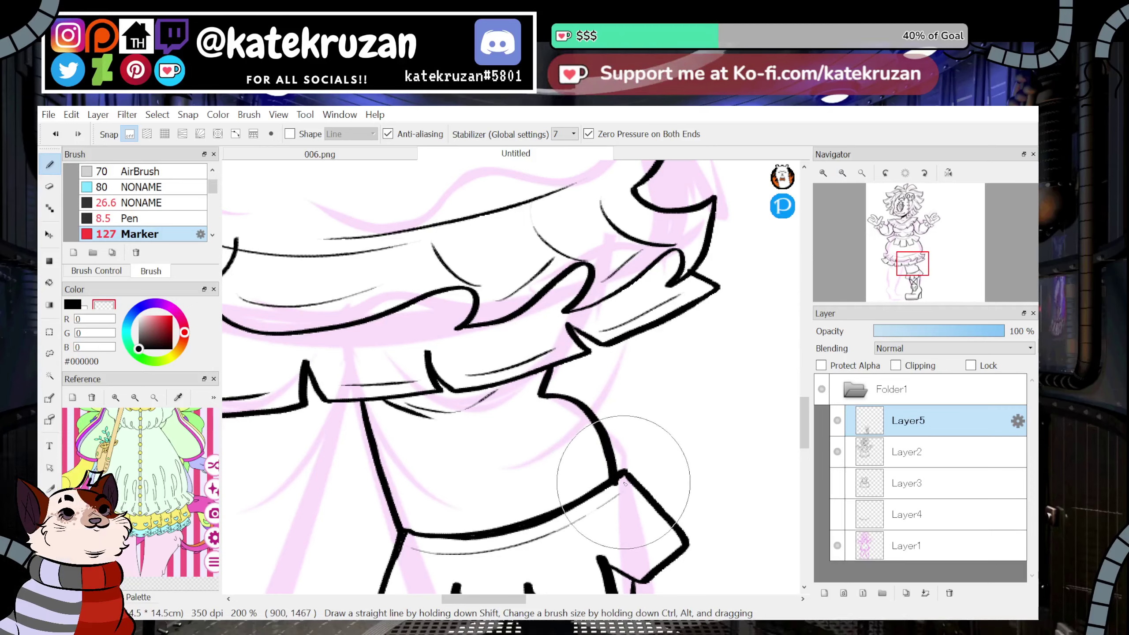
# Duplicate the leg layer, flip the copy horizontally and place it as the character's other leg.
pyautogui.press('z')
pyautogui.click(846, 173)
pyautogui.click(846, 172)
pyautogui.click(845, 172)
pyautogui.moveTo(926, 256)
pyautogui.mouseDown()
pyautogui.moveTo(944, 231)
pyautogui.moveTo(916, 239)
pyautogui.moveTo(914, 255)
pyautogui.mouseUp()
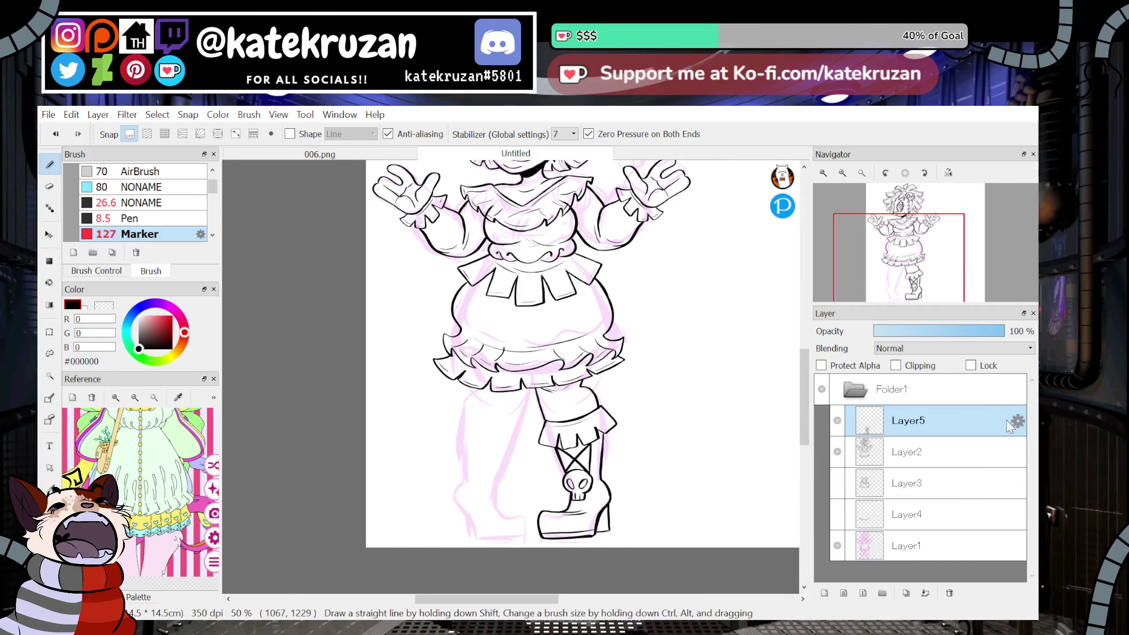
pyautogui.click(921, 598)
pyautogui.click(53, 355)
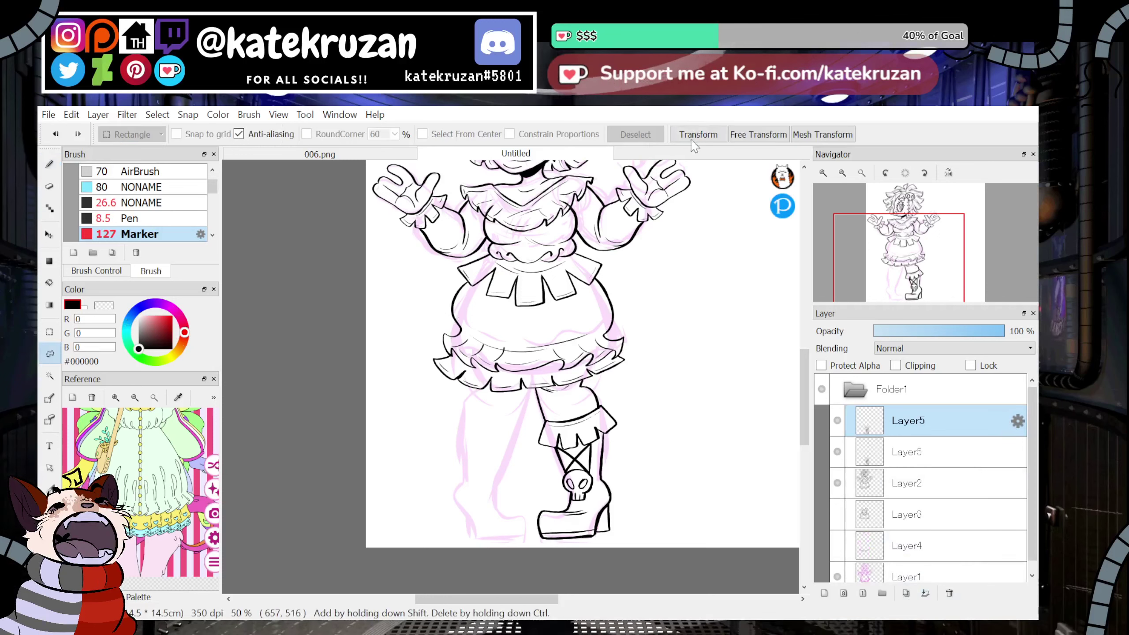
pyautogui.hotkey('ctrl', 't')
pyautogui.moveTo(575, 478)
pyautogui.mouseDown()
pyautogui.moveTo(505, 454)
pyautogui.moveTo(486, 473)
pyautogui.mouseUp()
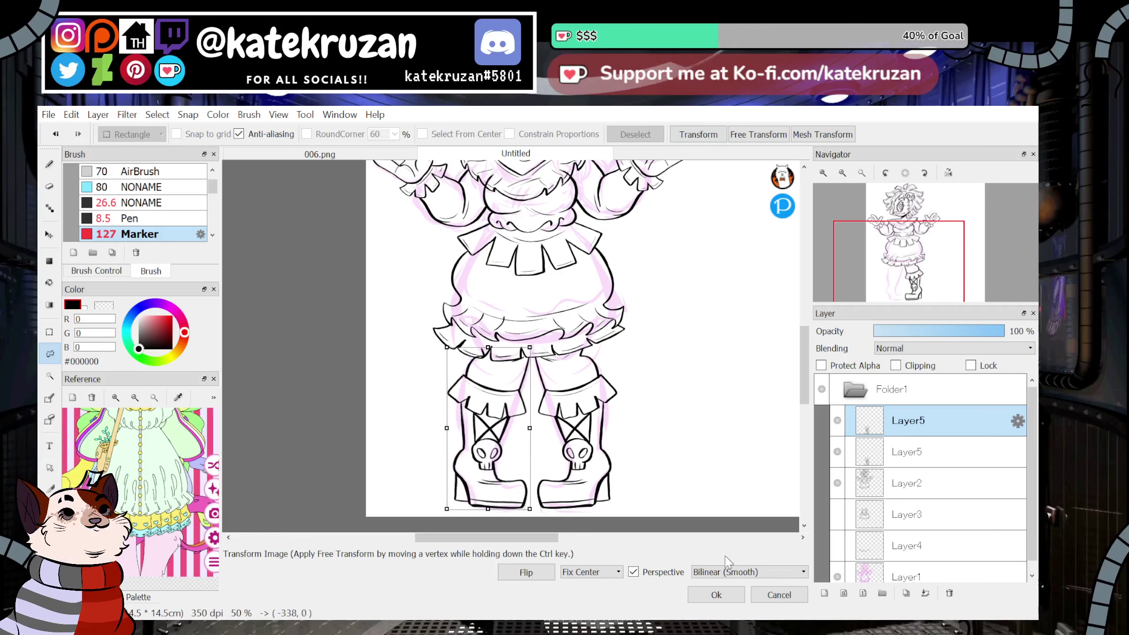
pyautogui.click(725, 595)
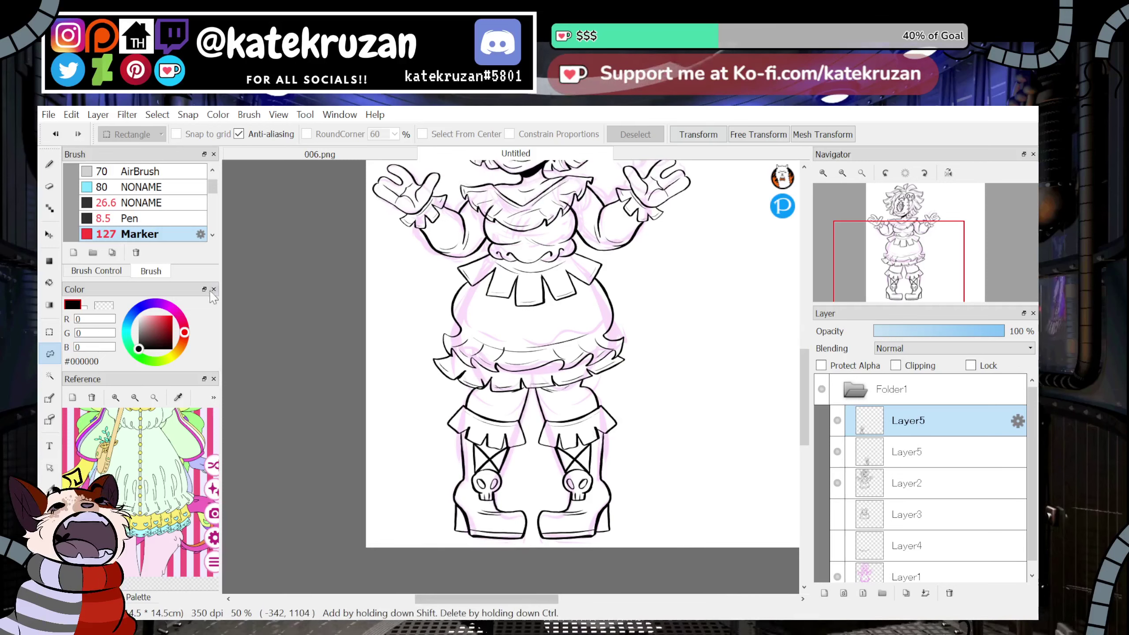
# Hide the pink sketch layer and clean up the copied leg's stray fold lines that overlap the skirt ruffle.
pyautogui.click(50, 234)
pyautogui.click(837, 576)
pyautogui.click(825, 173)
pyautogui.click(824, 174)
pyautogui.click(825, 173)
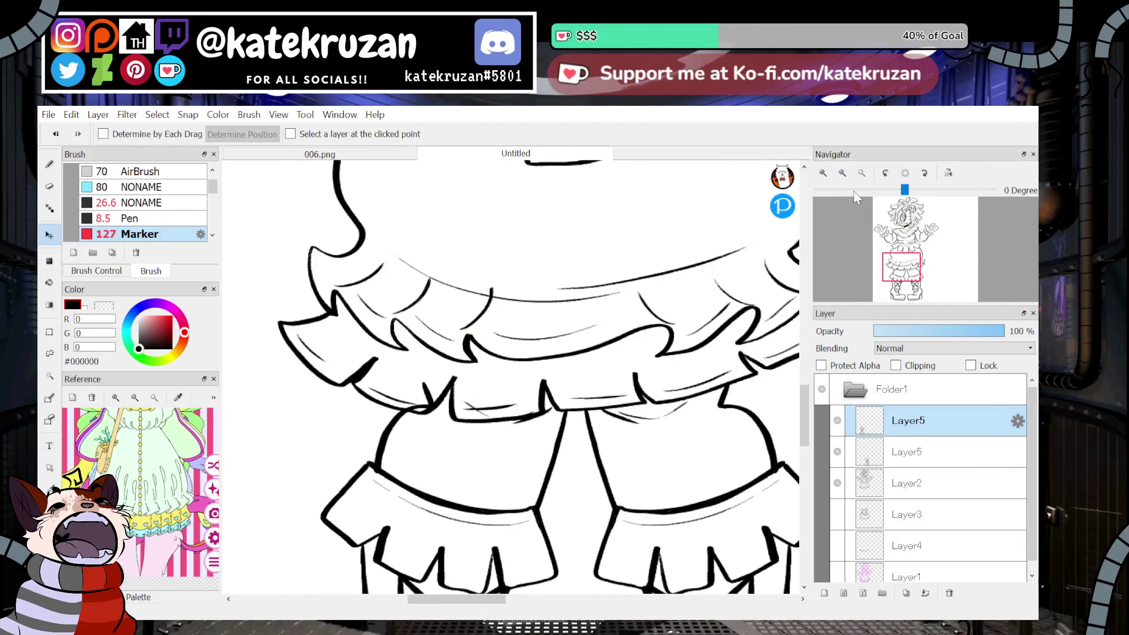
pyautogui.moveTo(903, 267)
pyautogui.mouseDown()
pyautogui.moveTo(912, 292)
pyautogui.moveTo(896, 269)
pyautogui.mouseUp()
pyautogui.press('b')
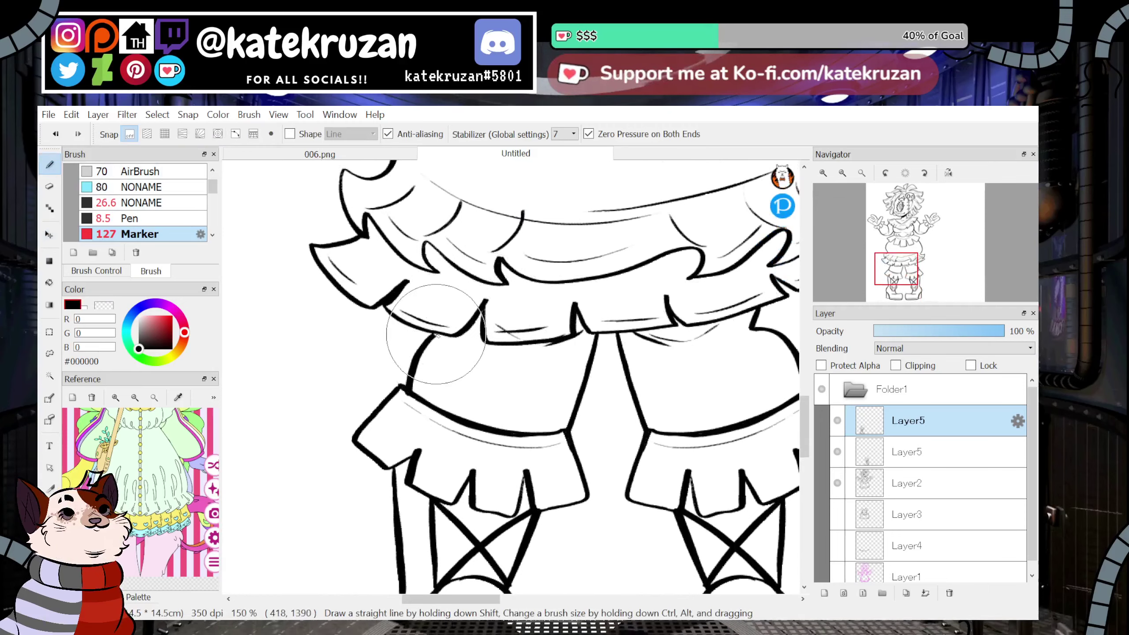
pyautogui.moveTo(575, 321)
pyautogui.mouseDown()
pyautogui.moveTo(544, 332)
pyautogui.moveTo(575, 344)
pyautogui.mouseUp()
pyautogui.press('z')
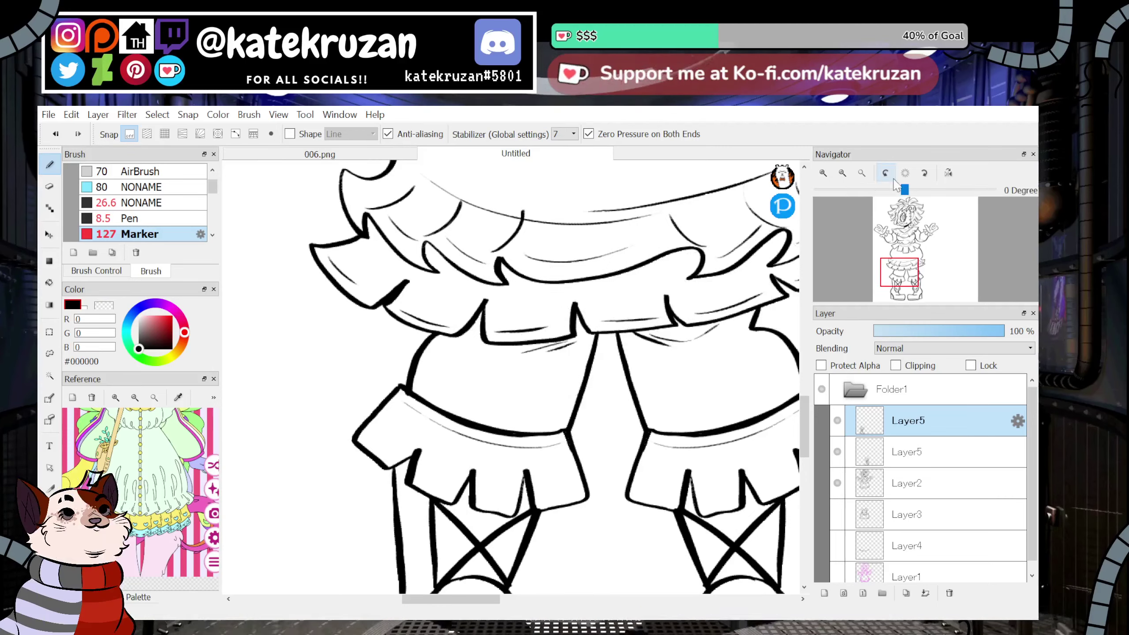
# Merge both leg layers down into the main line art layer, Layer2.
pyautogui.click(843, 173)
pyautogui.click(842, 173)
pyautogui.click(843, 173)
pyautogui.moveTo(917, 272); pyautogui.dragTo(911, 238)
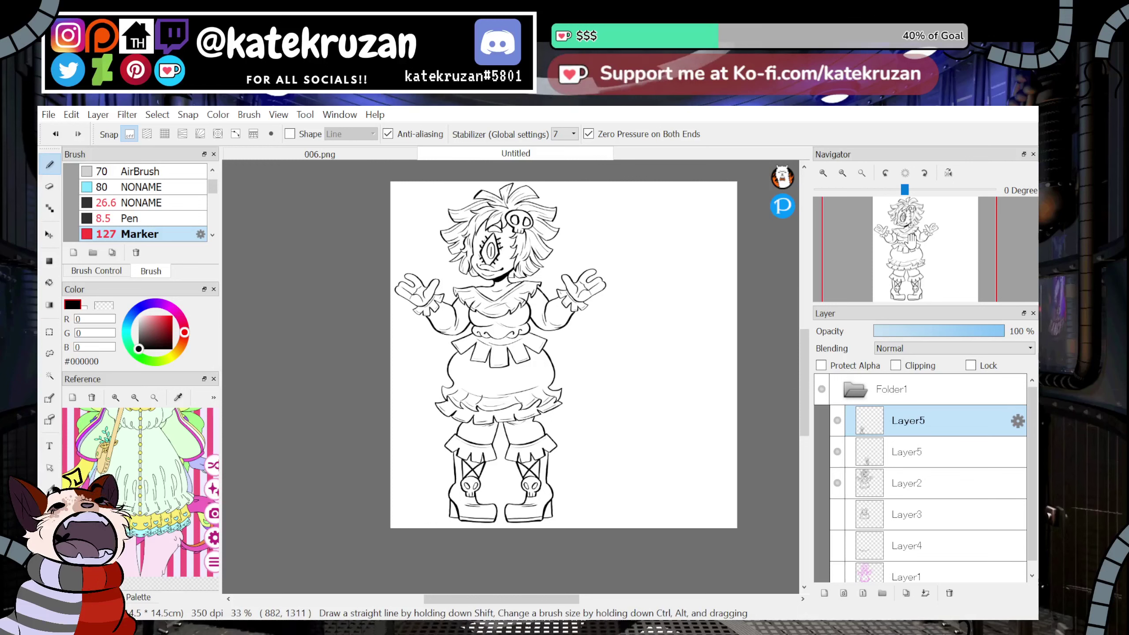
pyautogui.click(926, 593)
pyautogui.click(925, 593)
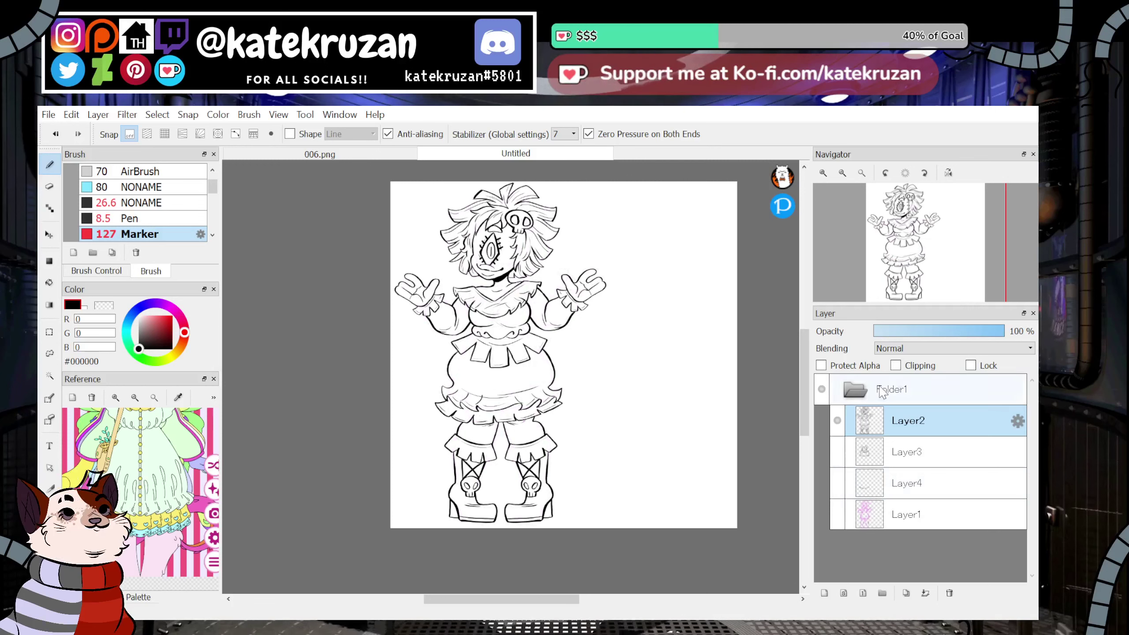
# Create a new folder with an empty colour layer inside it, directly beneath the line art layer.
pyautogui.click(909, 452)
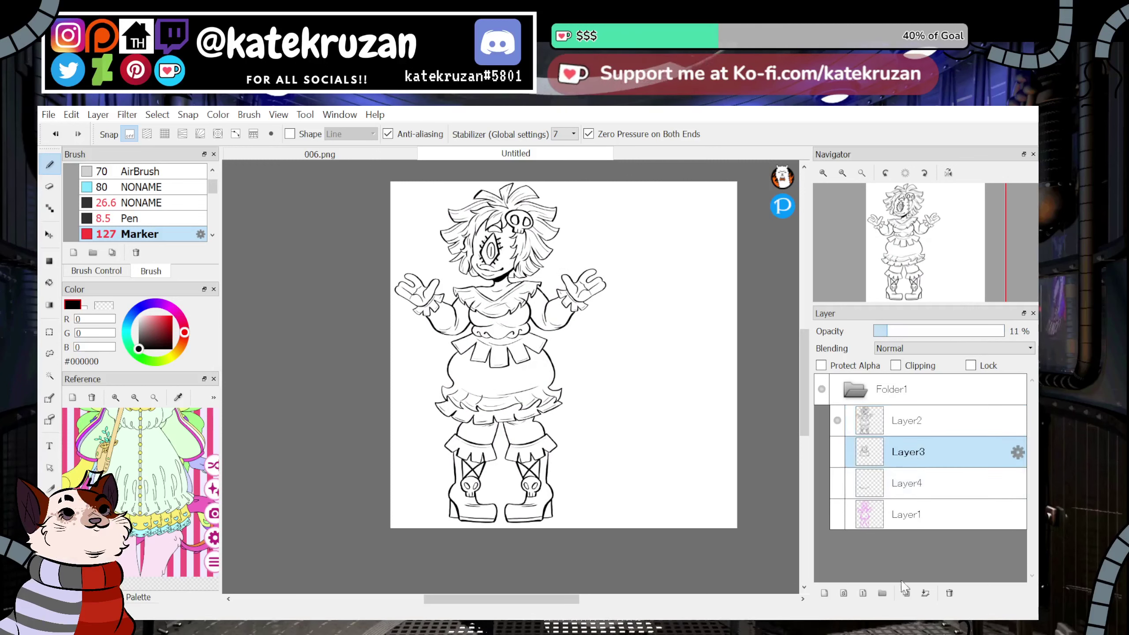
pyautogui.click(882, 592)
pyautogui.click(825, 593)
# Fill the whole character silhouette with pink #F371F4 sampled from the reference, using an inverted selection of the background.
pyautogui.moveTo(123, 491); pyautogui.dragTo(134, 589)
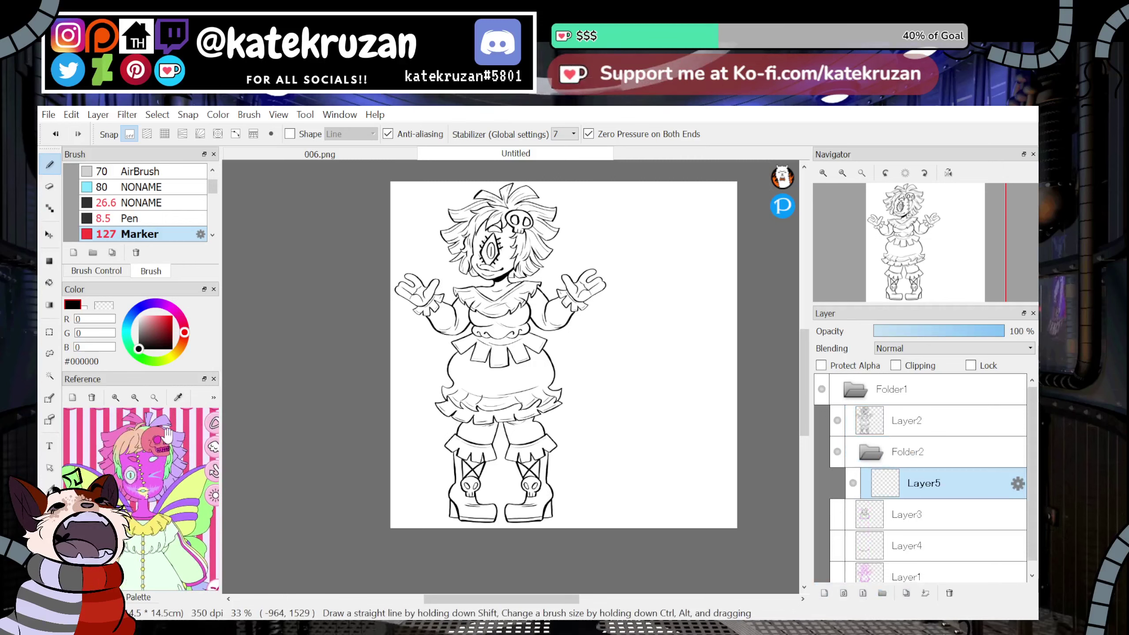
pyautogui.click(155, 463)
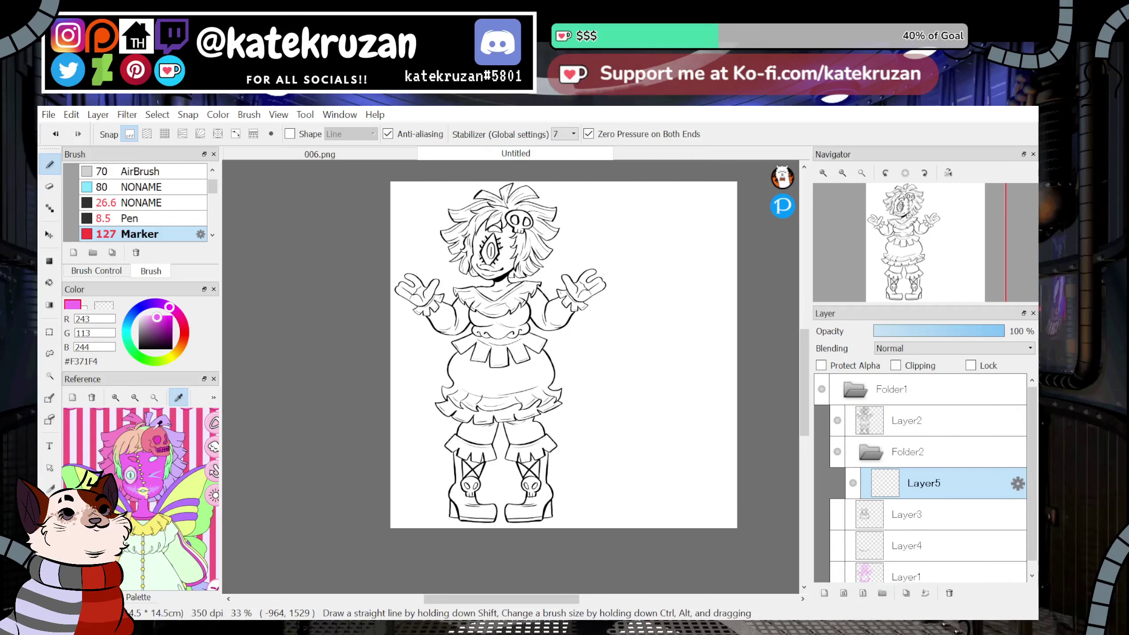
pyautogui.click(50, 376)
pyautogui.click(588, 465)
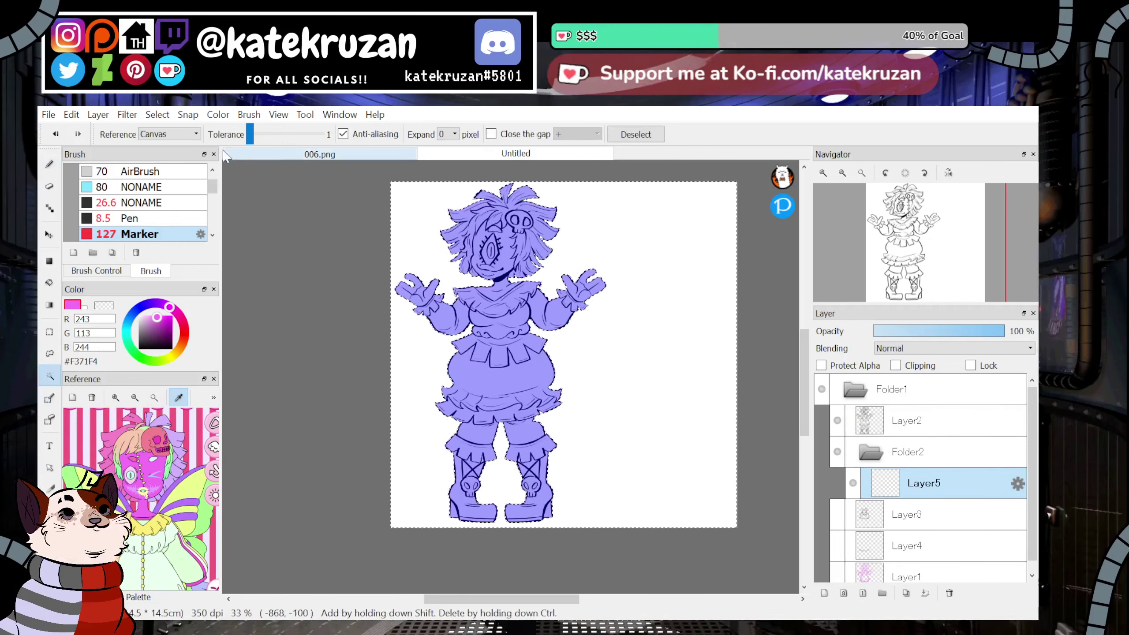
pyautogui.click(158, 115)
pyautogui.click(169, 158)
pyautogui.click(50, 262)
pyautogui.moveTo(293, 189); pyautogui.dragTo(756, 582)
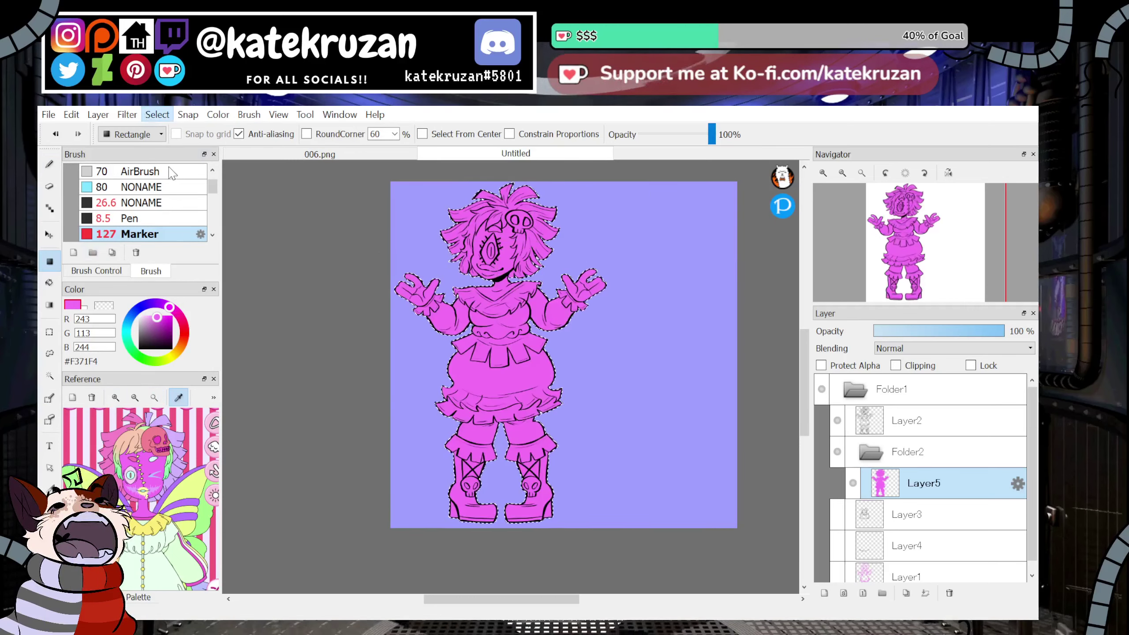
pyautogui.hotkey('ctrl', 'd')
# Set the Bucket fill to expand by 1 pixel and check the pink silhouette with the line art hidden, then shown.
pyautogui.press('g')
pyautogui.click(113, 306)
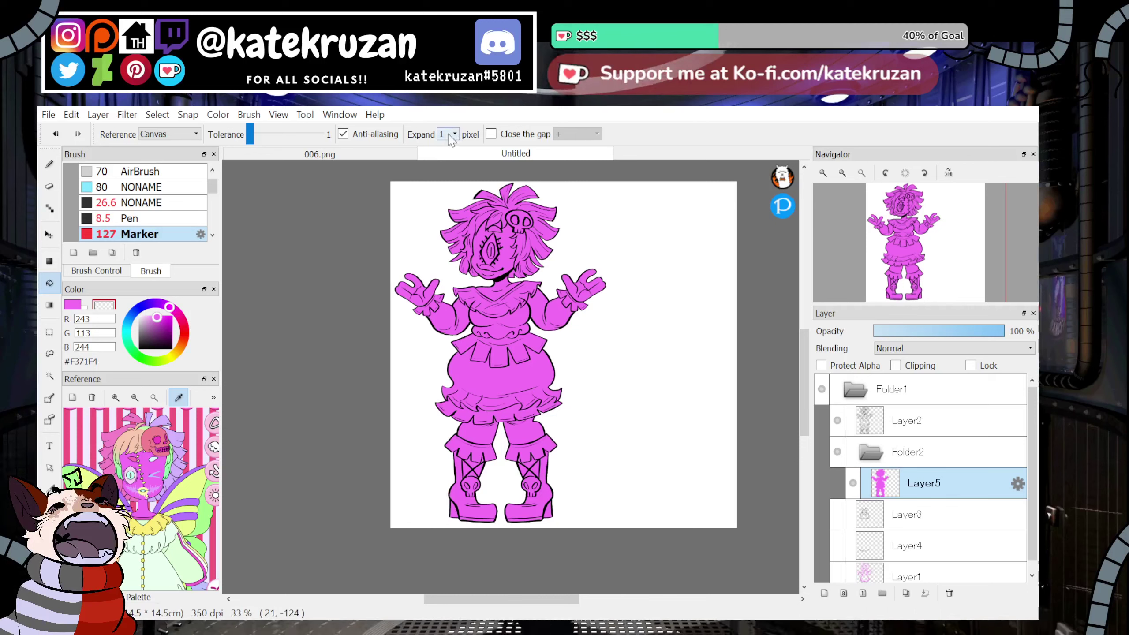
pyautogui.click(837, 421)
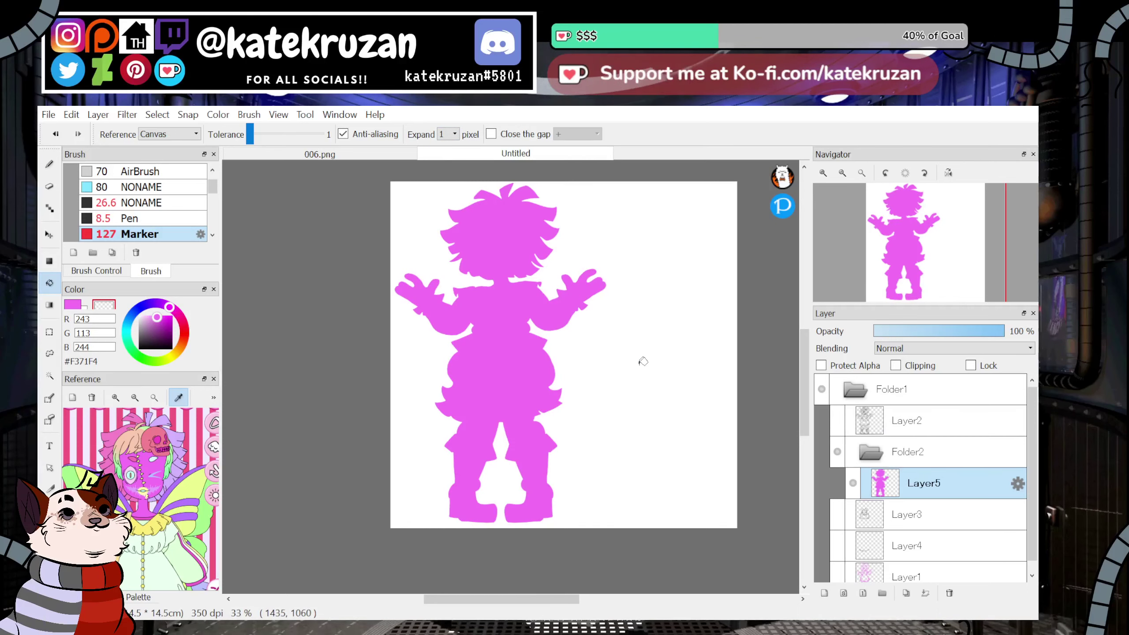
pyautogui.click(837, 421)
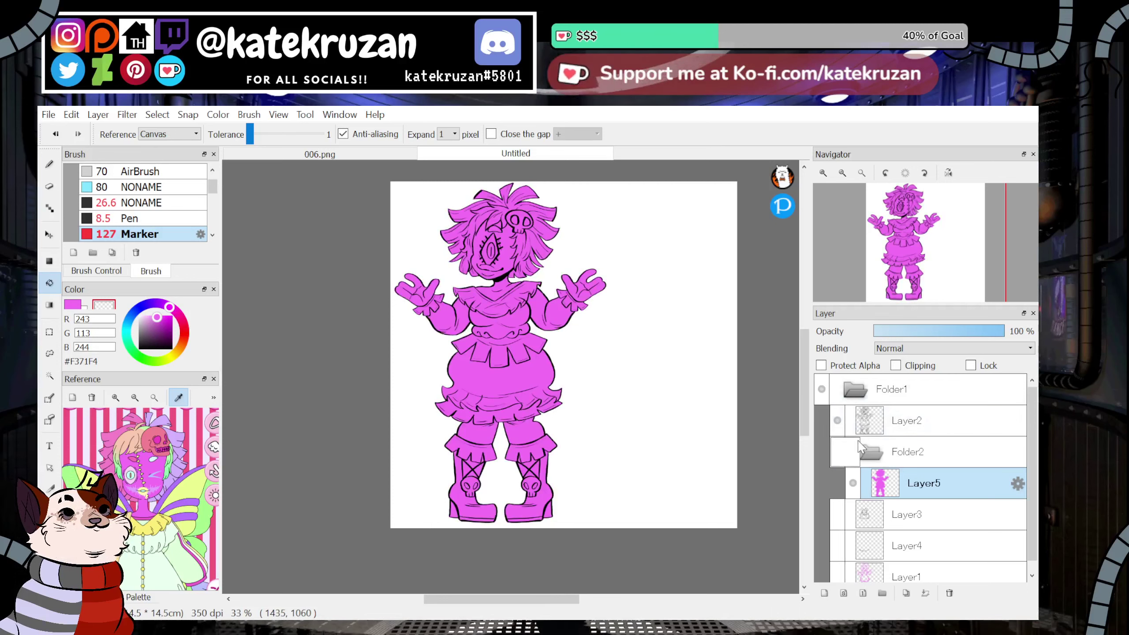
pyautogui.click(837, 421)
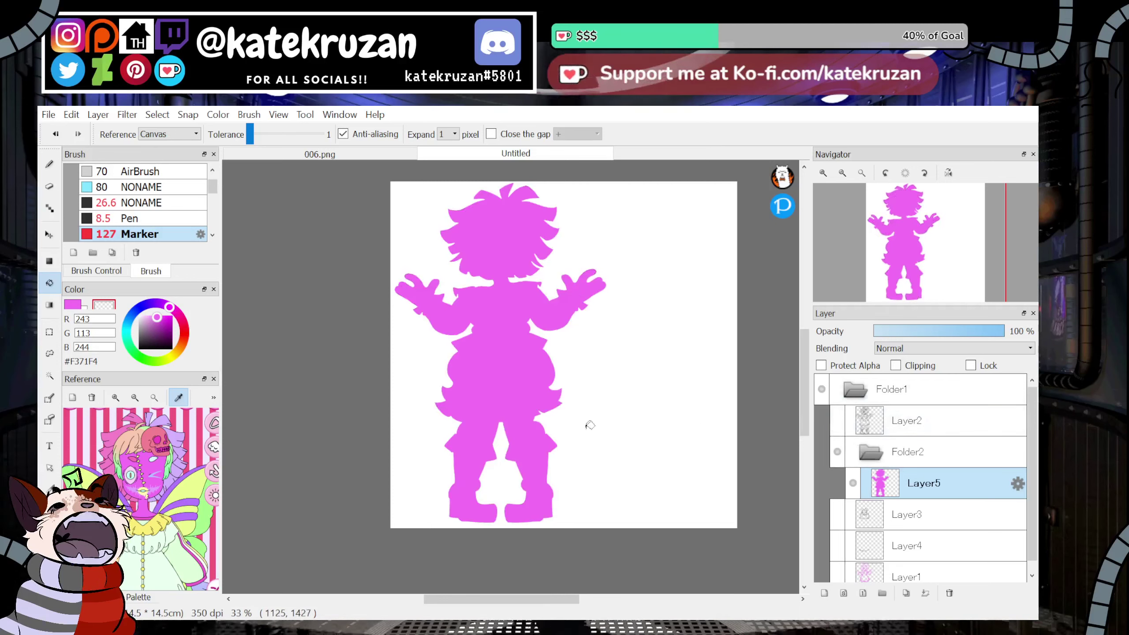
pyautogui.click(823, 173)
pyautogui.click(823, 173)
pyautogui.click(837, 421)
# Add a new layer above the pink silhouette and clip it to that base.
pyautogui.click(824, 172)
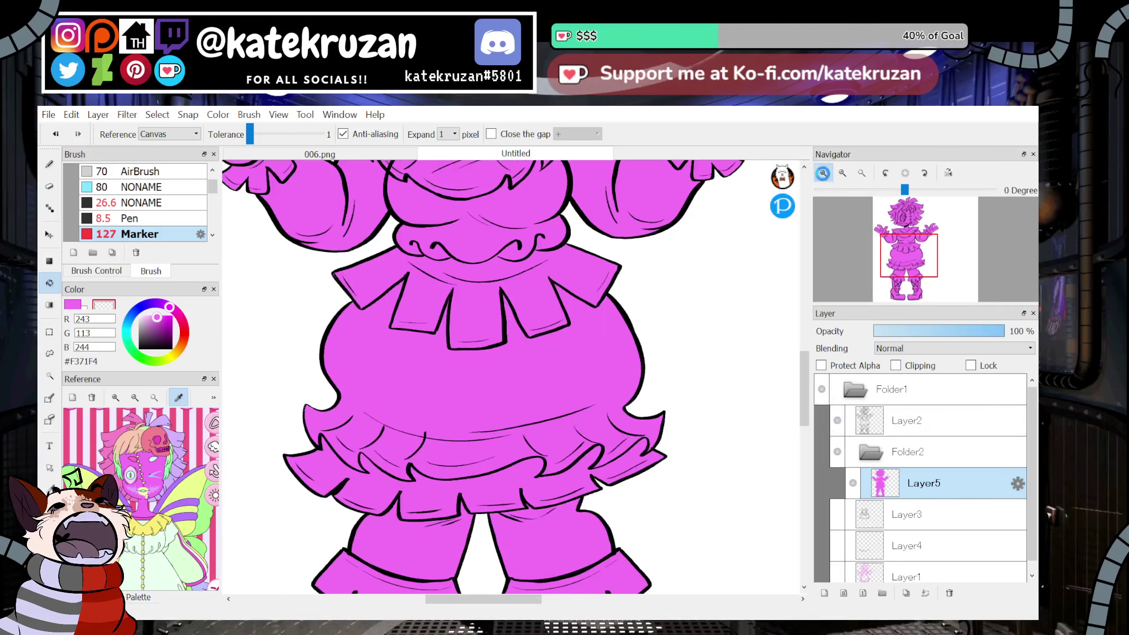
pyautogui.click(823, 173)
pyautogui.moveTo(914, 260); pyautogui.dragTo(902, 288)
pyautogui.click(843, 592)
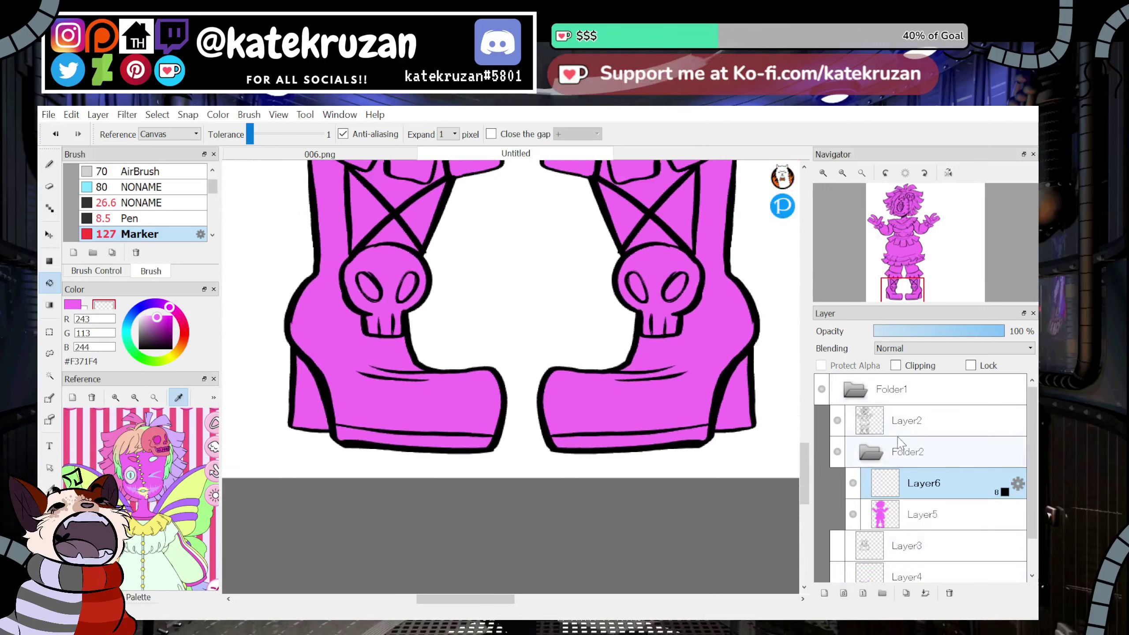
pyautogui.click(895, 365)
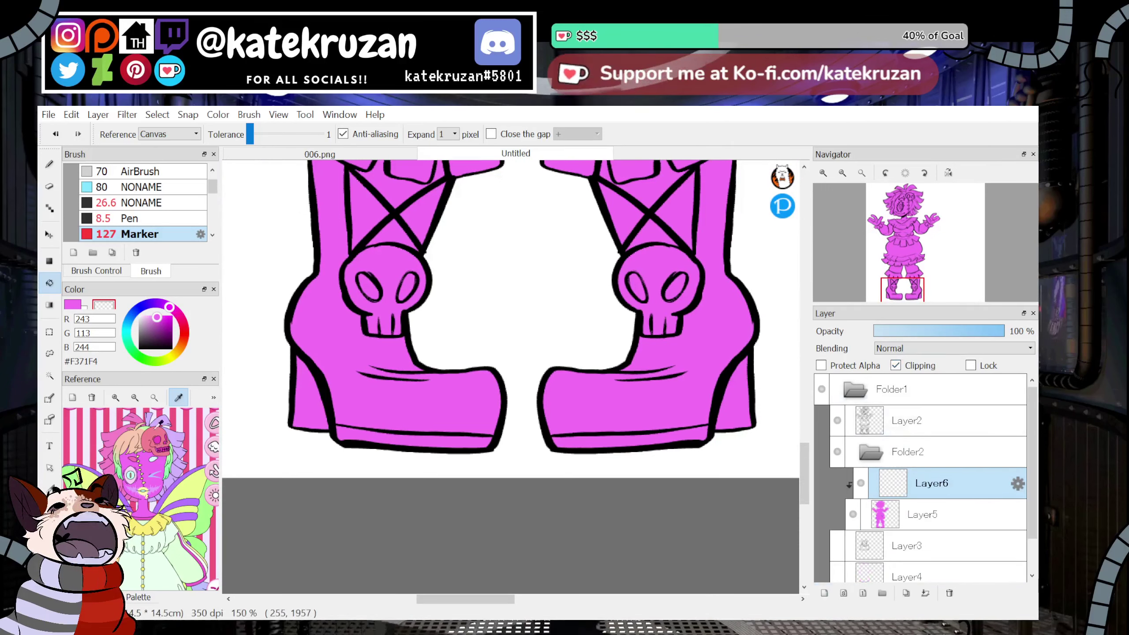
# Close the open edges of the fringe and side hair with the 26.6 brush in peach #F8C8AE sampled from the reference.
pyautogui.click(124, 397)
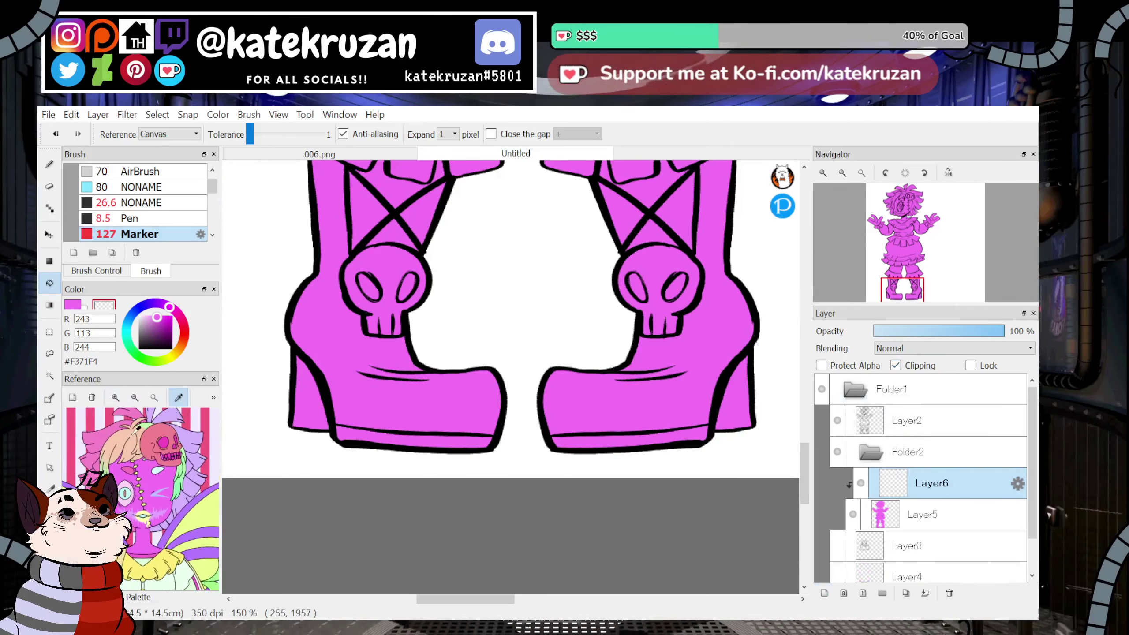
pyautogui.click(135, 433)
pyautogui.moveTo(902, 289); pyautogui.dragTo(902, 201)
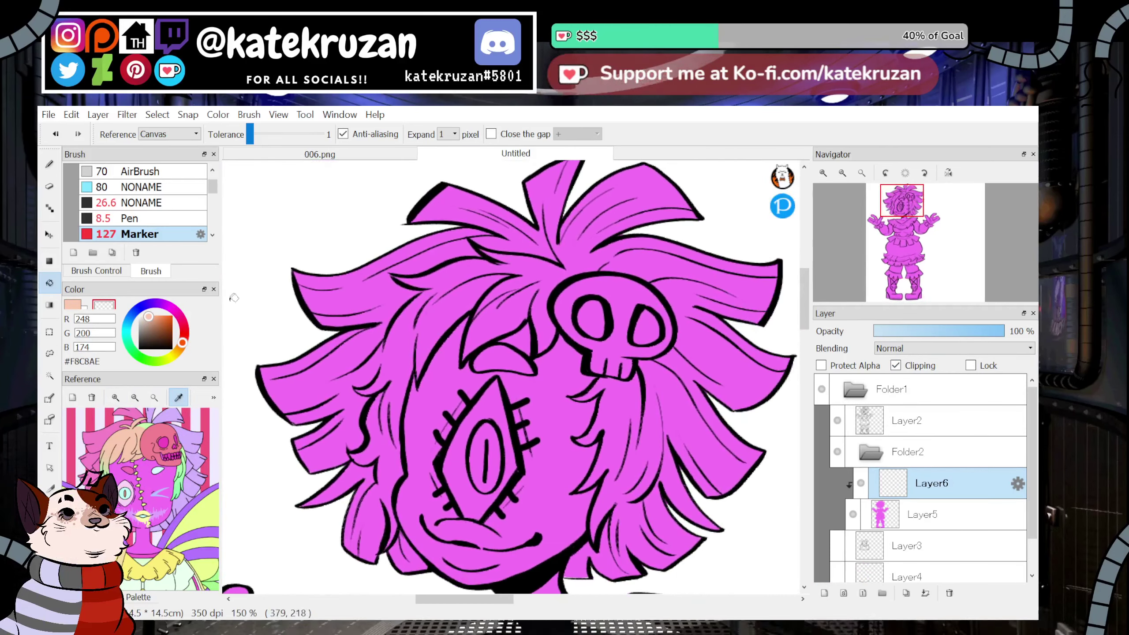
pyautogui.click(149, 187)
pyautogui.click(213, 170)
pyautogui.click(213, 170)
pyautogui.click(212, 236)
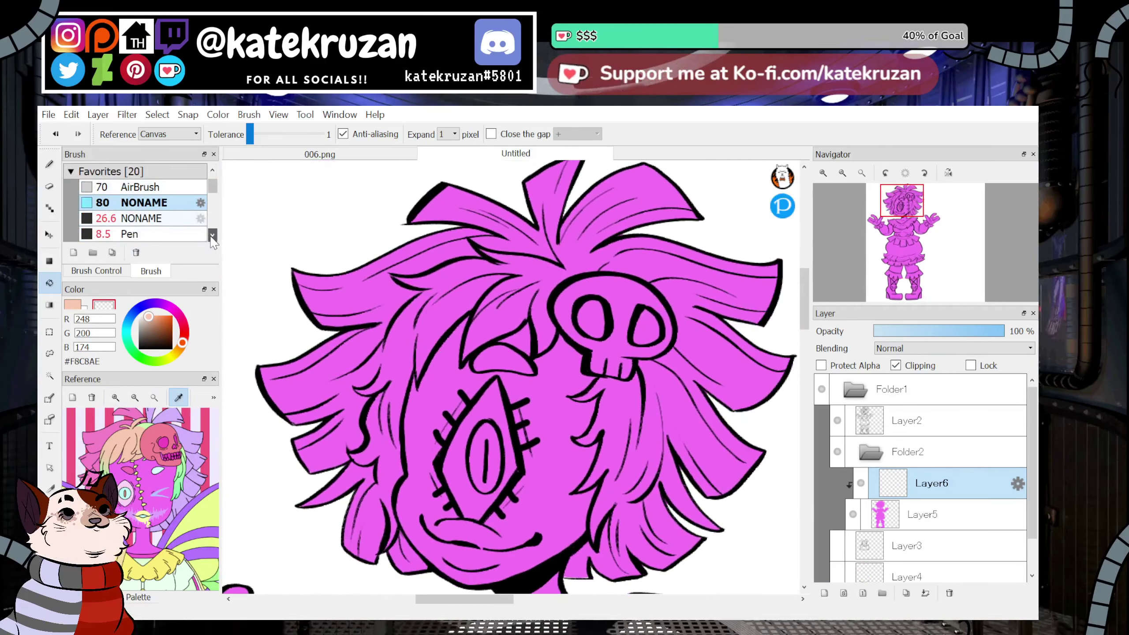
pyautogui.click(184, 219)
pyautogui.click(49, 164)
pyautogui.click(178, 203)
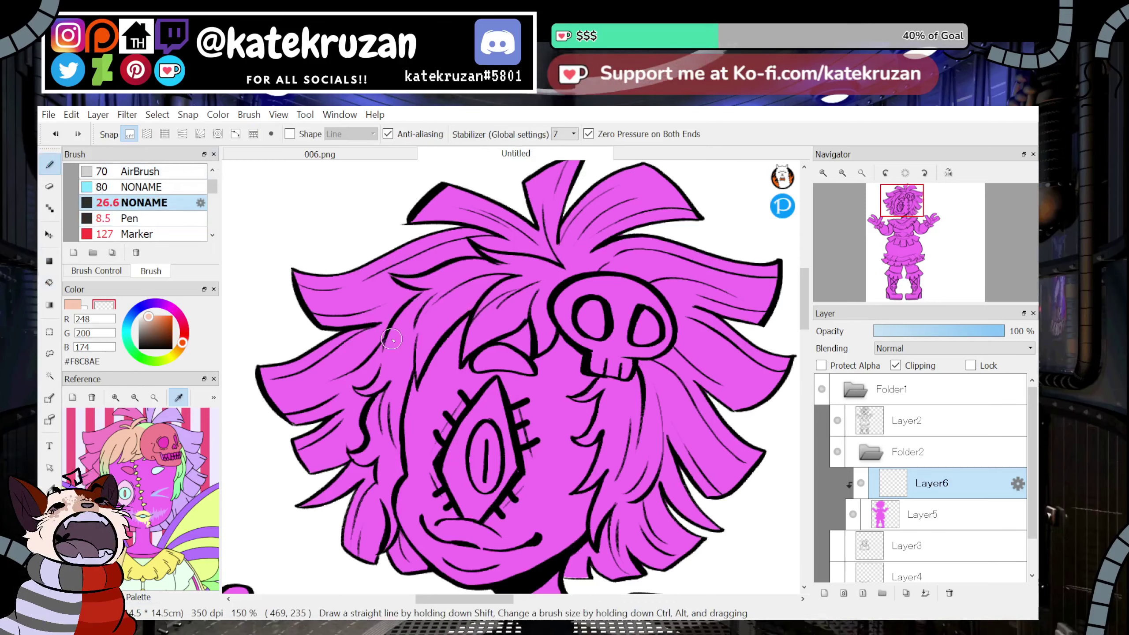
pyautogui.moveTo(389, 368); pyautogui.dragTo(391, 356)
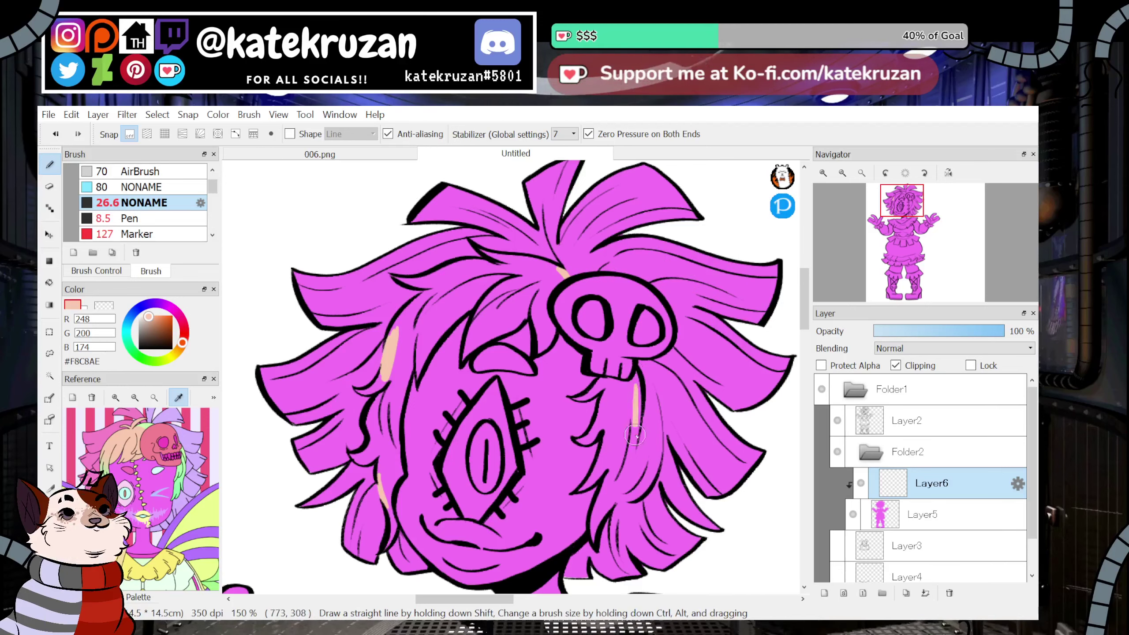
pyautogui.moveTo(635, 435); pyautogui.dragTo(633, 450)
pyautogui.hotkey('ctrl', 'z')
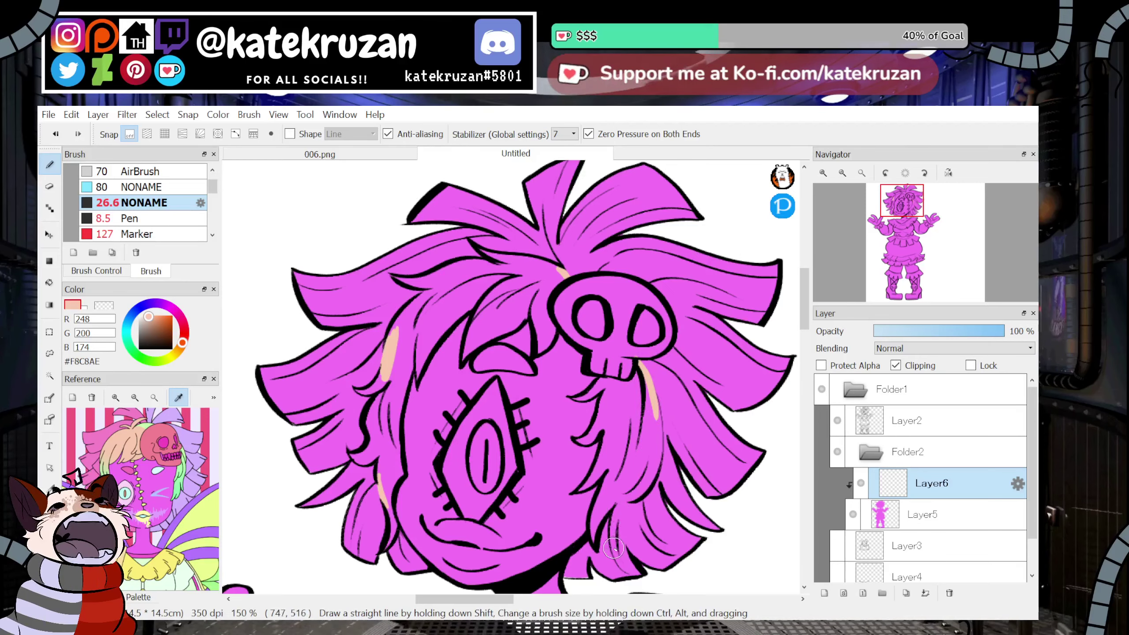
pyautogui.moveTo(616, 555); pyautogui.dragTo(621, 512)
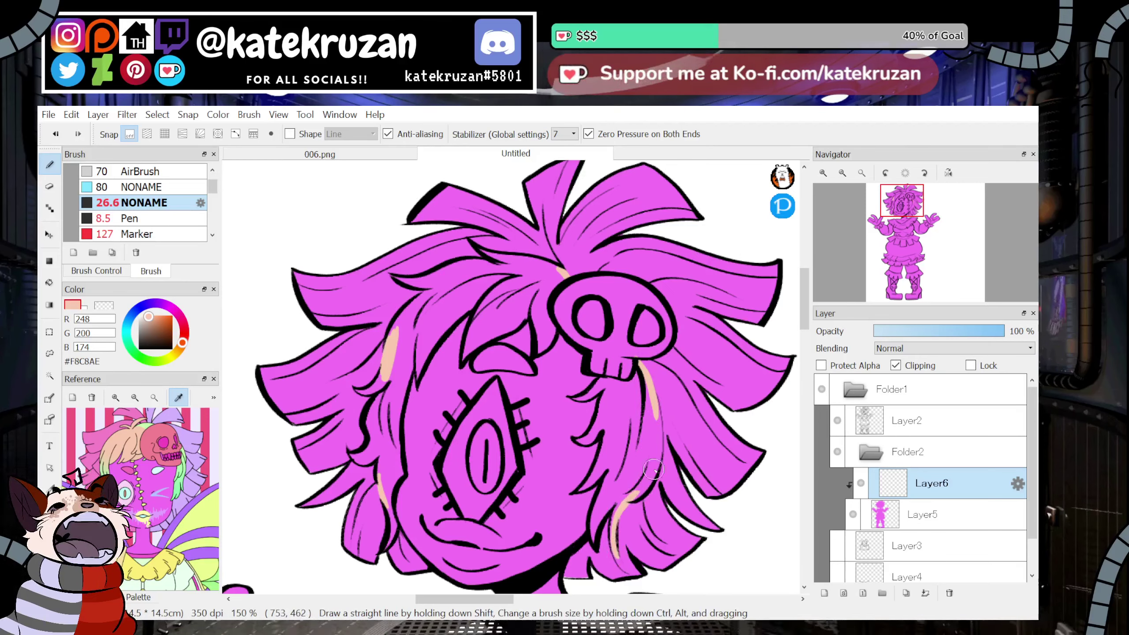
# Bucket-fill the fringe and the side lock below the skull clip with the peach colour.
pyautogui.click(49, 282)
pyautogui.click(391, 338)
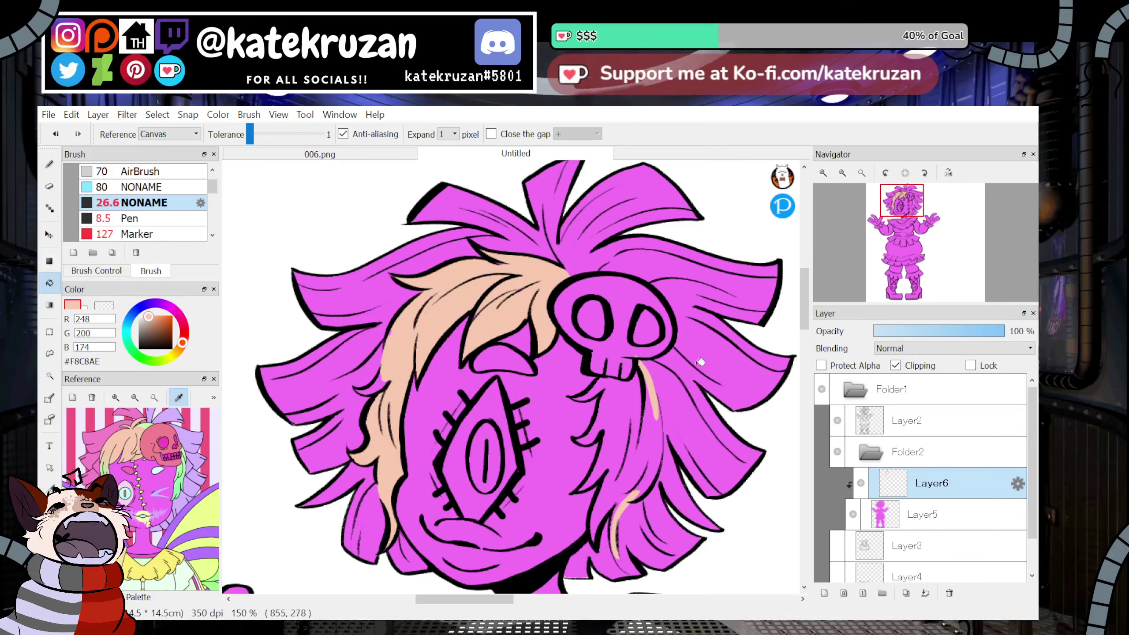
pyautogui.click(659, 438)
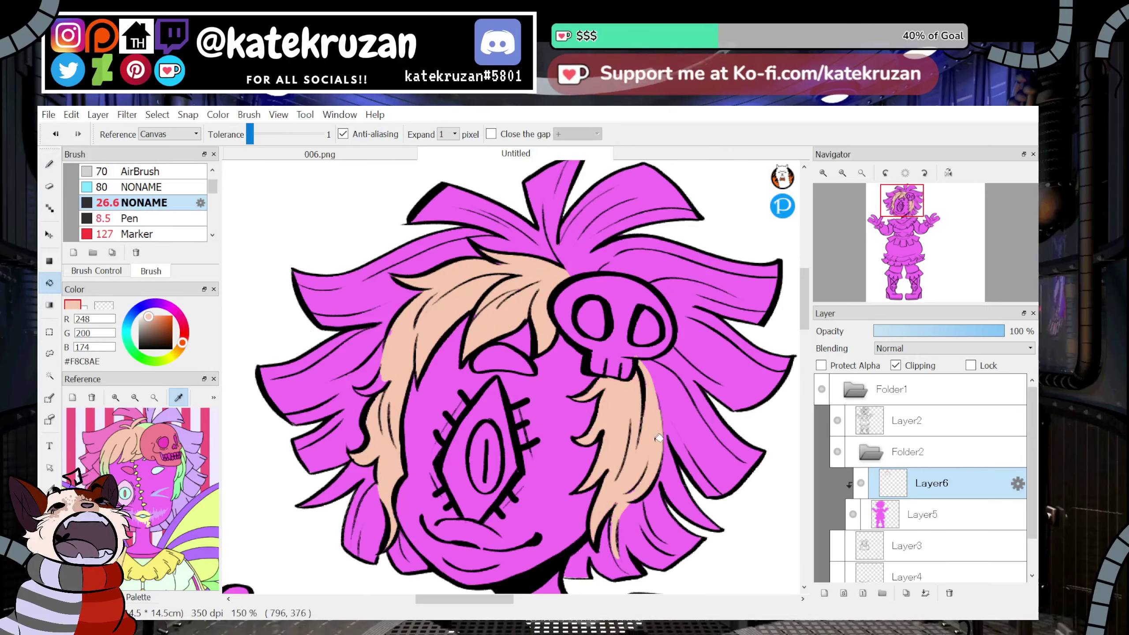
pyautogui.click(50, 164)
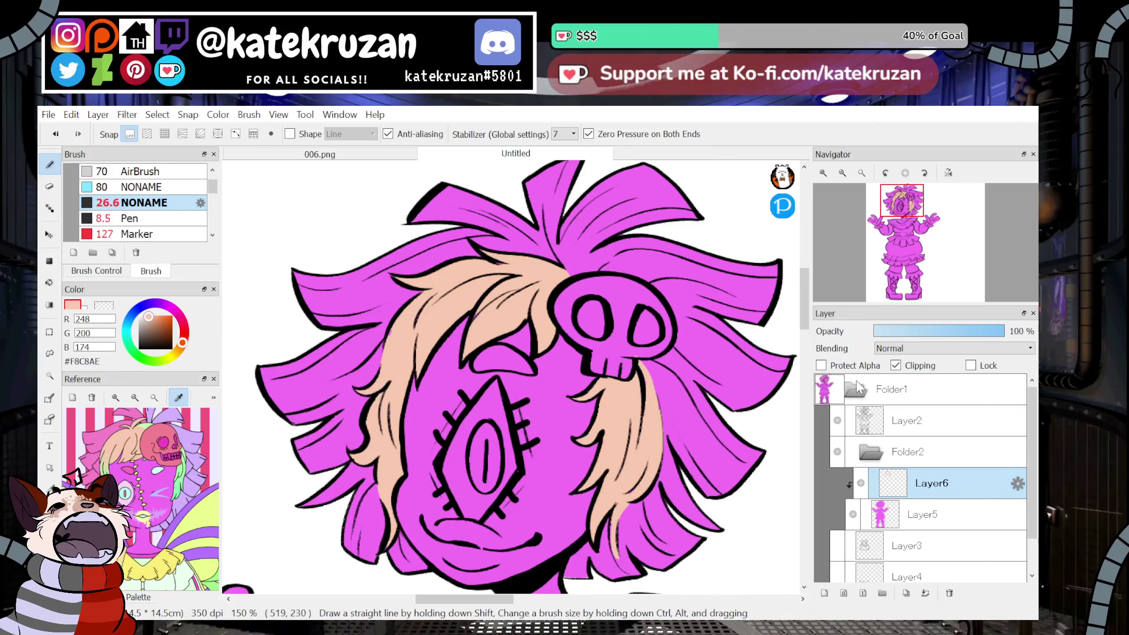
pyautogui.click(821, 366)
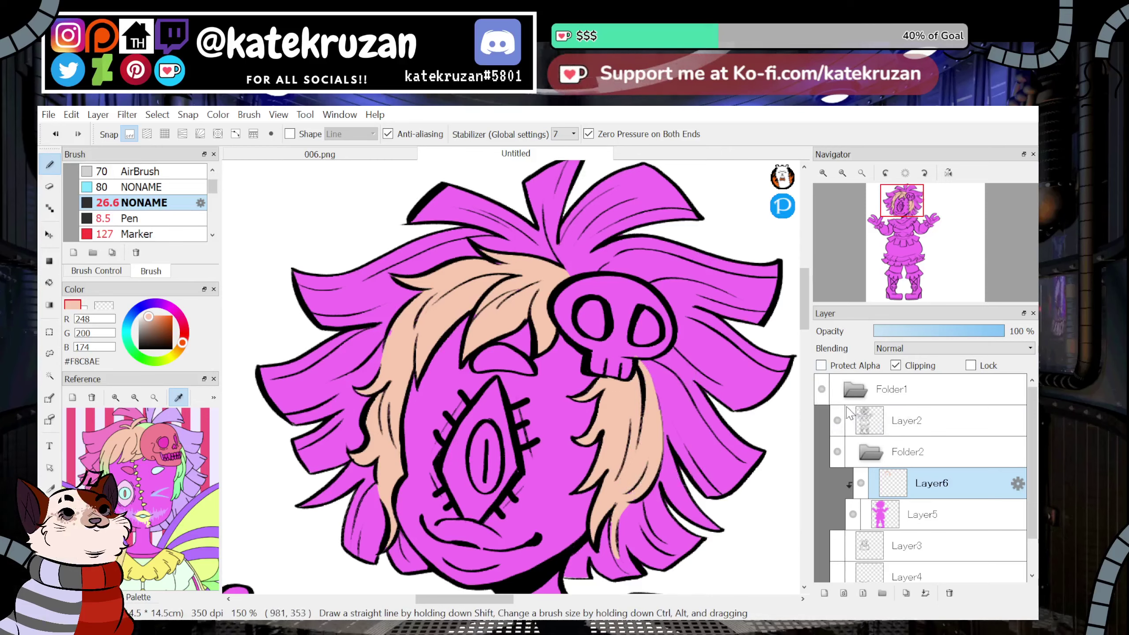
# Protect the peach hair layer's alpha and shade the lower ends of both side locks with the 80 brush in sampled green #8AFEB0.
pyautogui.click(181, 487)
pyautogui.click(142, 187)
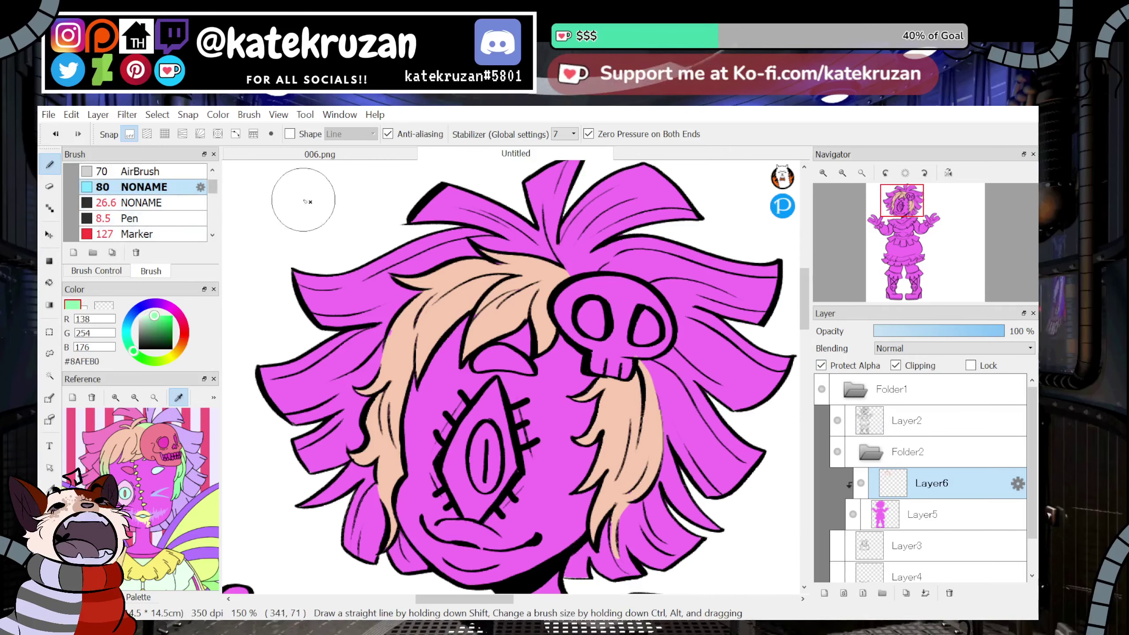
pyautogui.moveTo(615, 549)
pyautogui.mouseDown()
pyautogui.moveTo(611, 501)
pyautogui.moveTo(641, 510)
pyautogui.moveTo(641, 475)
pyautogui.moveTo(615, 467)
pyautogui.moveTo(596, 481)
pyautogui.moveTo(627, 430)
pyautogui.moveTo(632, 460)
pyautogui.moveTo(671, 423)
pyautogui.mouseUp()
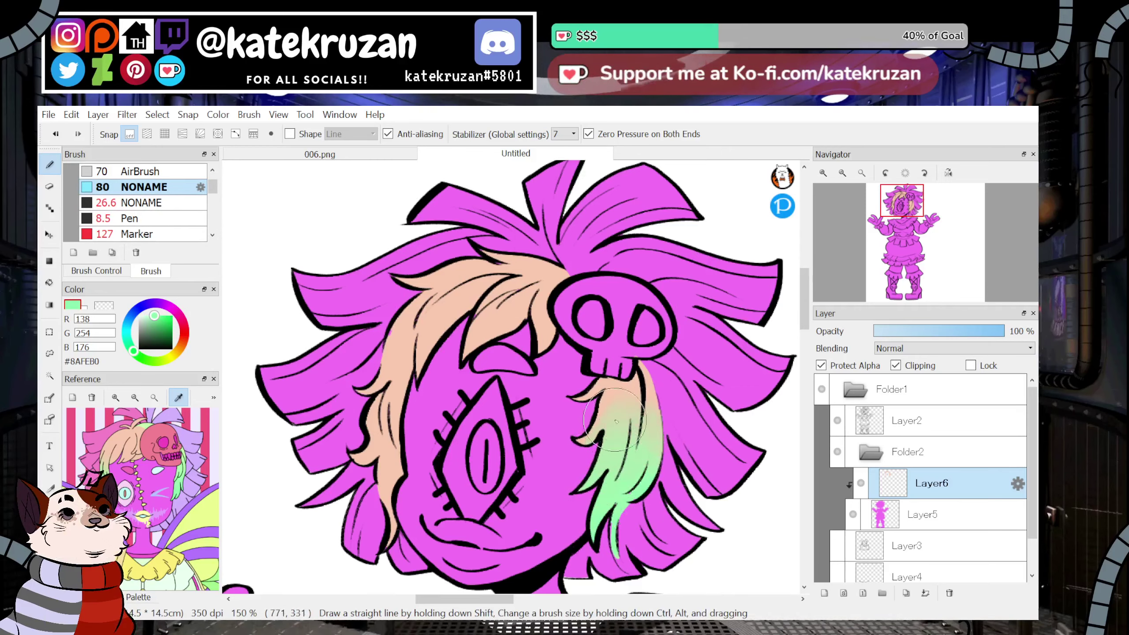
pyautogui.moveTo(413, 494); pyautogui.dragTo(392, 538)
pyautogui.moveTo(407, 447)
pyautogui.mouseDown()
pyautogui.moveTo(352, 442)
pyautogui.moveTo(402, 387)
pyautogui.mouseUp()
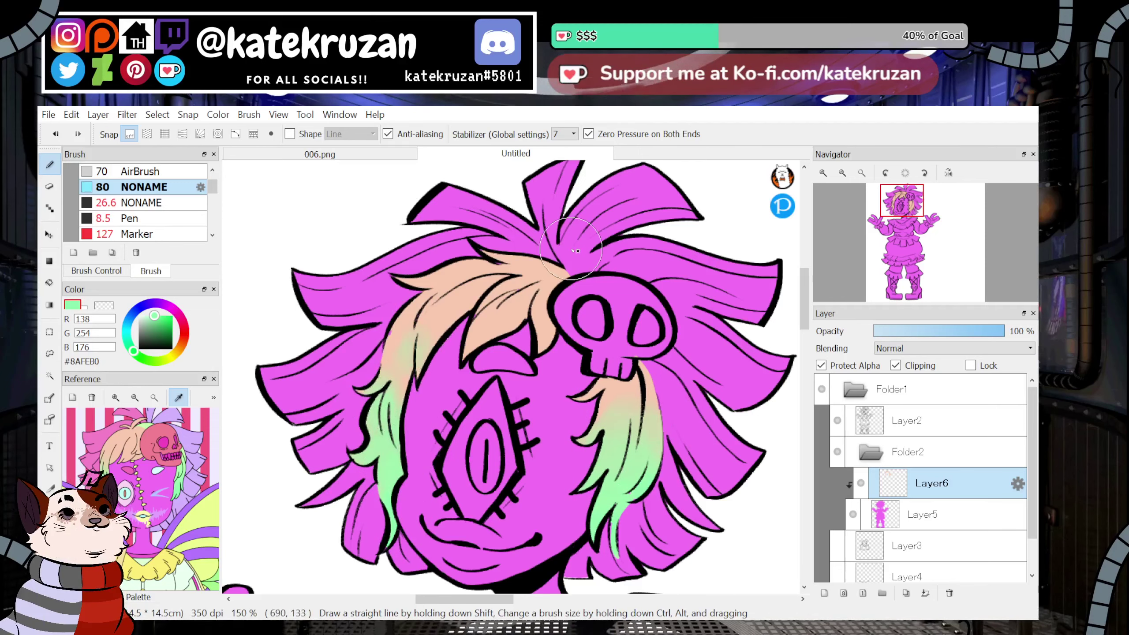
# Refine the peach-to-green transition on both side locks with sampled peach #F8C8AE and green #8CFEB0.
pyautogui.click(127, 434)
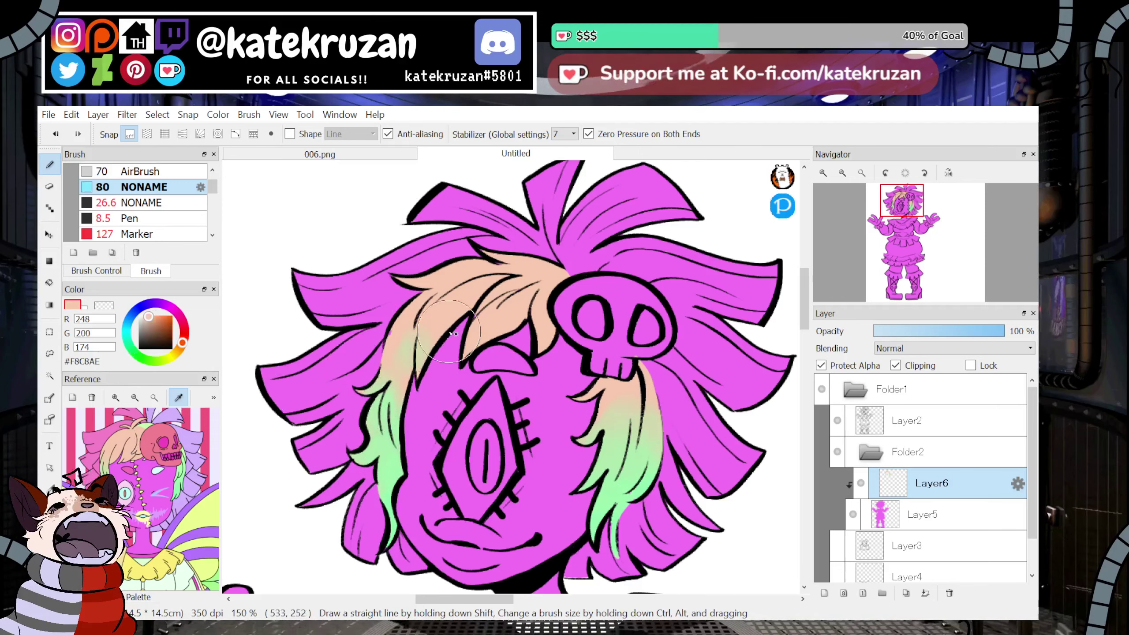
pyautogui.moveTo(421, 339); pyautogui.dragTo(414, 349)
pyautogui.moveTo(615, 420)
pyautogui.mouseDown()
pyautogui.moveTo(637, 394)
pyautogui.moveTo(597, 377)
pyautogui.mouseUp()
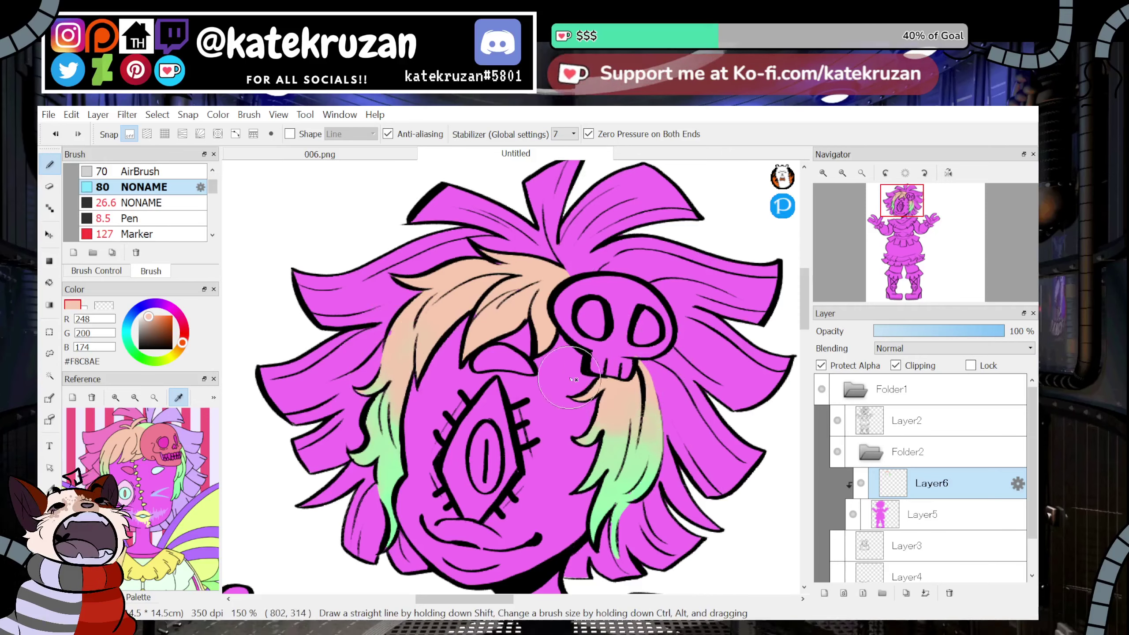
pyautogui.click(188, 483)
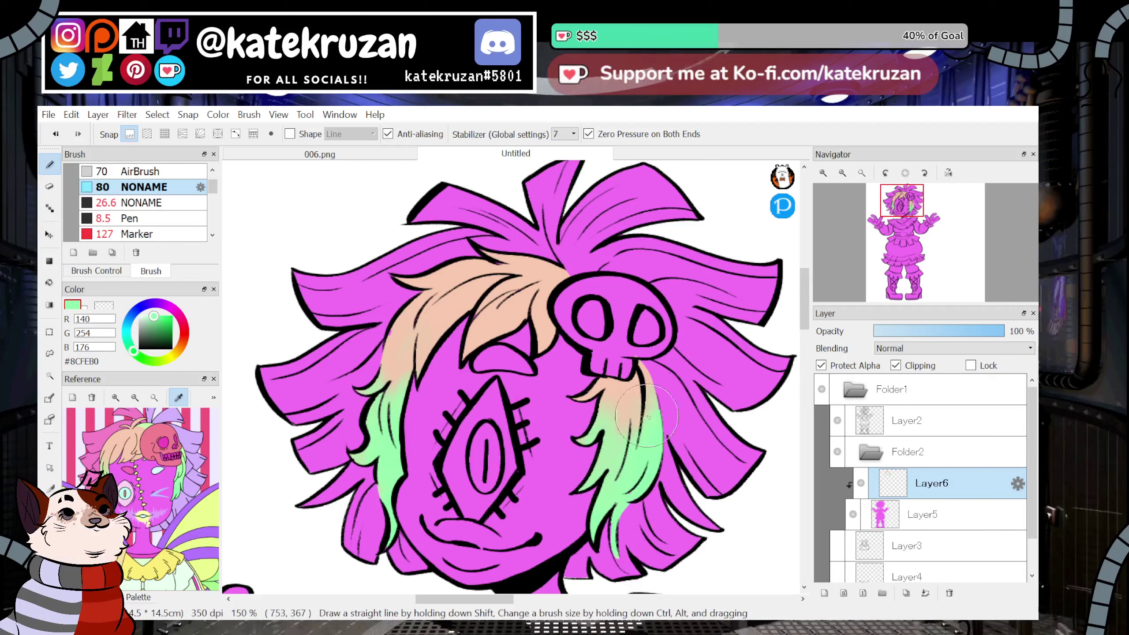
pyautogui.moveTo(648, 417); pyautogui.dragTo(632, 440)
# Sample lavender #D3B2FF from the reference and add a clipped layer directly above the pink silhouette.
pyautogui.click(191, 429)
pyautogui.click(49, 282)
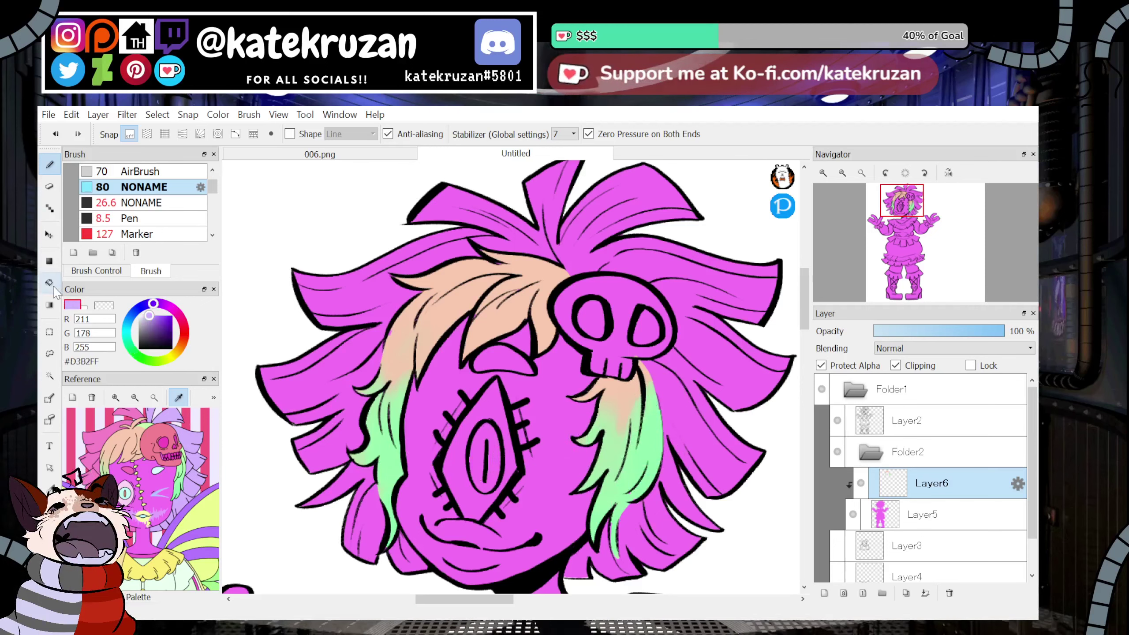
pyautogui.click(954, 525)
pyautogui.click(824, 593)
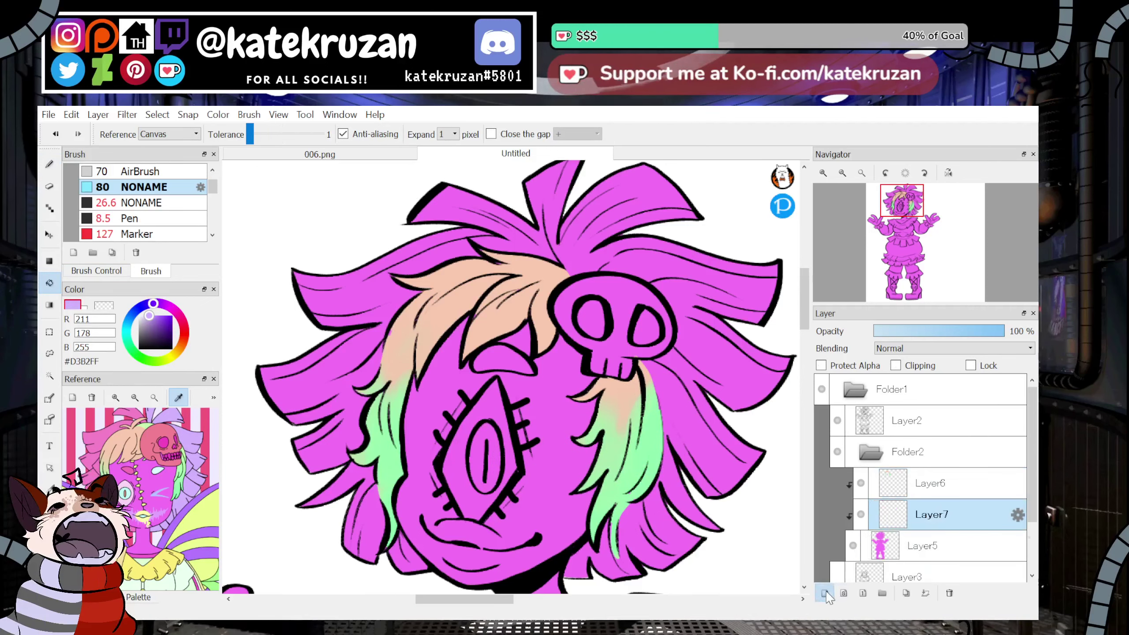
# Divide the top tuft with a 26.6 brush stroke and bucket-fill the hair on the skull clip's side with lavender #D3B2FF.
pyautogui.click(180, 202)
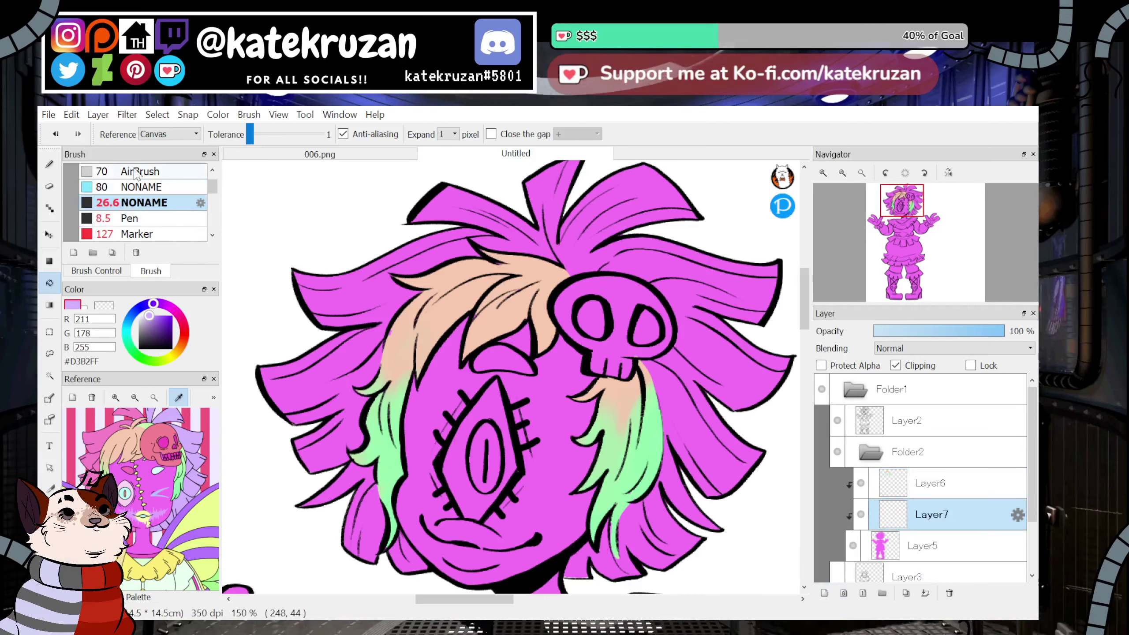
pyautogui.press('b')
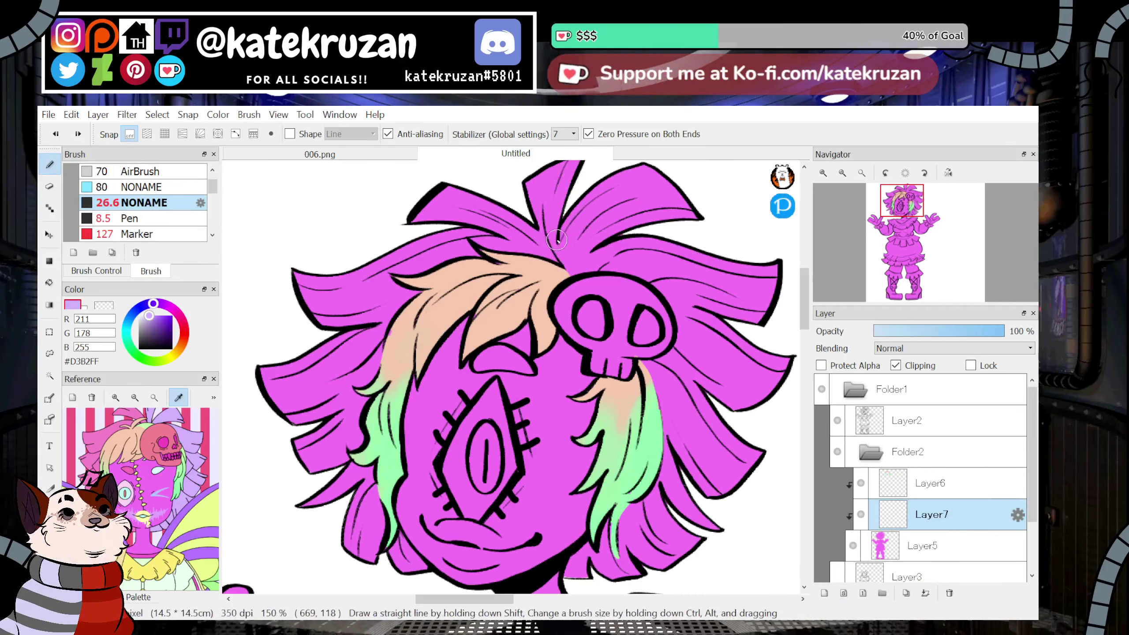
pyautogui.moveTo(557, 209); pyautogui.dragTo(580, 153)
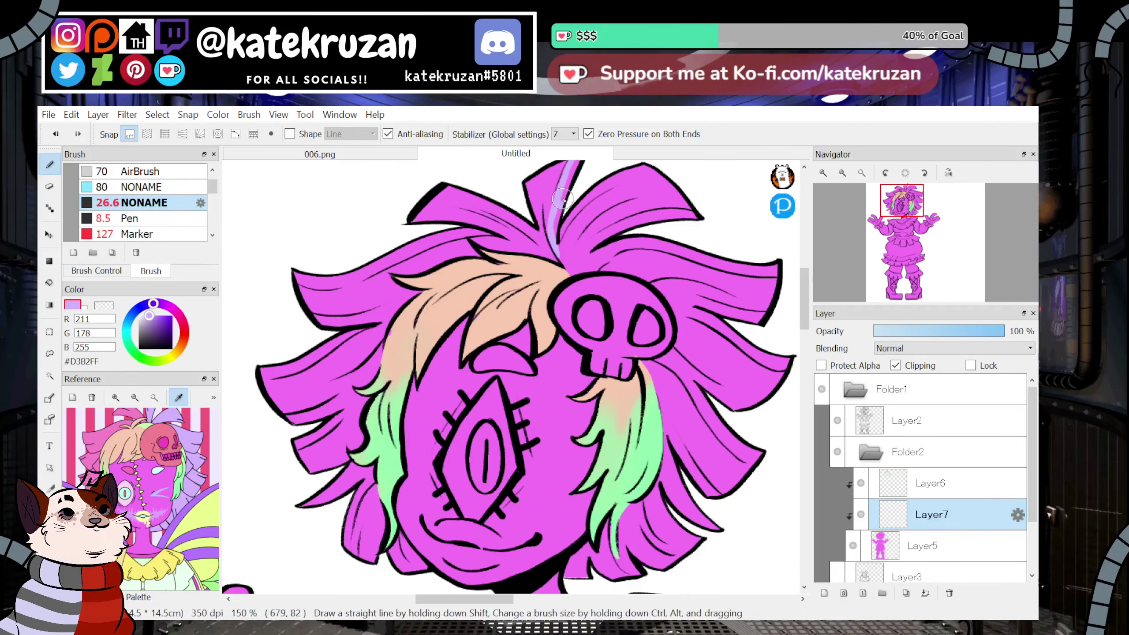
pyautogui.click(50, 282)
pyautogui.click(570, 252)
pyautogui.moveTo(900, 220); pyautogui.dragTo(905, 207)
# Brush lavender over the unfilled spots at the lower tips of the hair behind the skull clip's side lock.
pyautogui.click(50, 166)
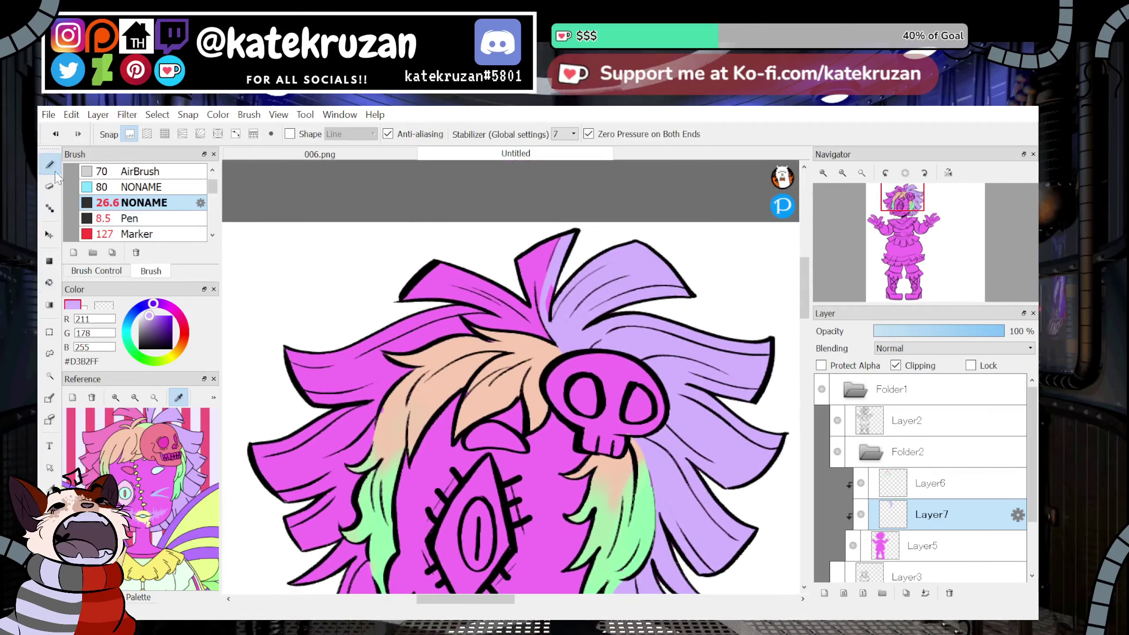
pyautogui.moveTo(890, 254)
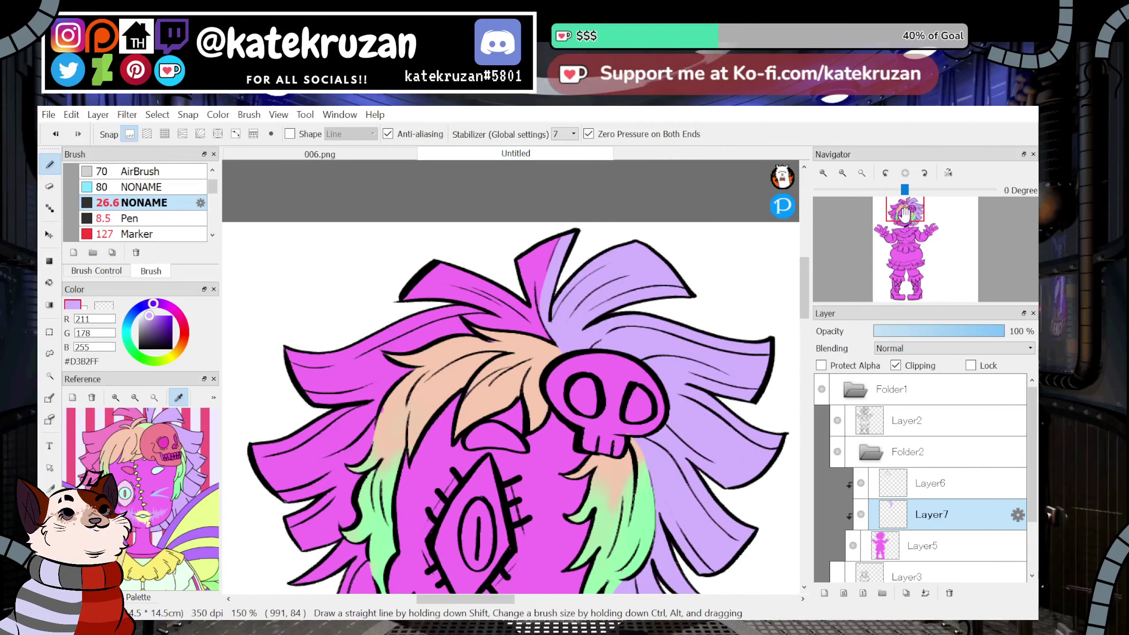
pyautogui.moveTo(905, 214); pyautogui.dragTo(905, 225)
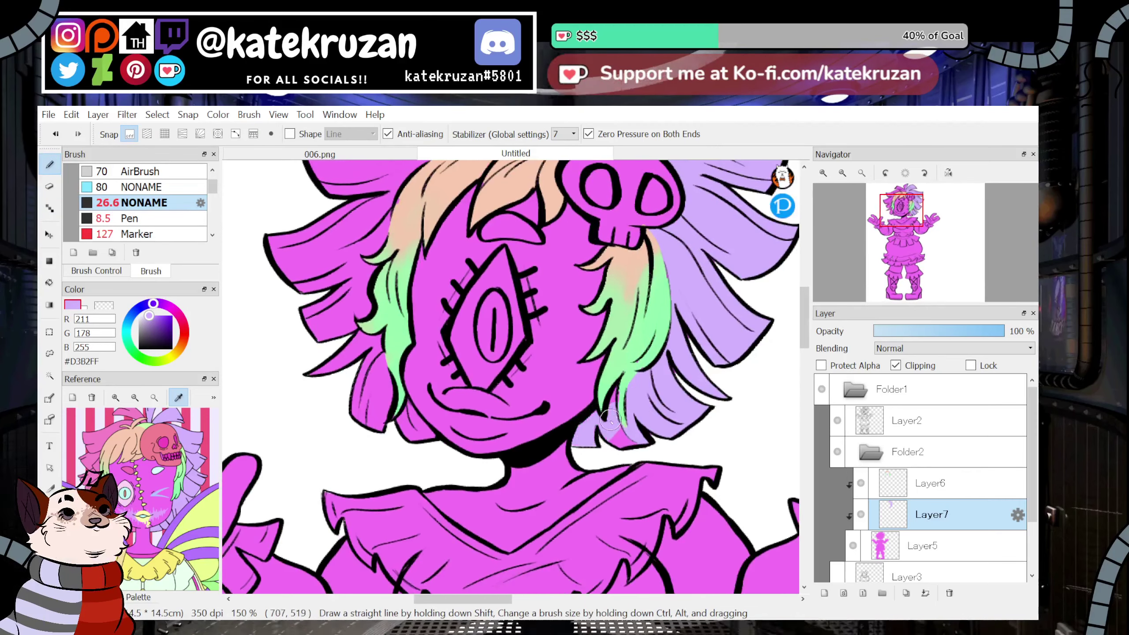
pyautogui.moveTo(863, 285)
pyautogui.moveTo(905, 218); pyautogui.dragTo(940, 208)
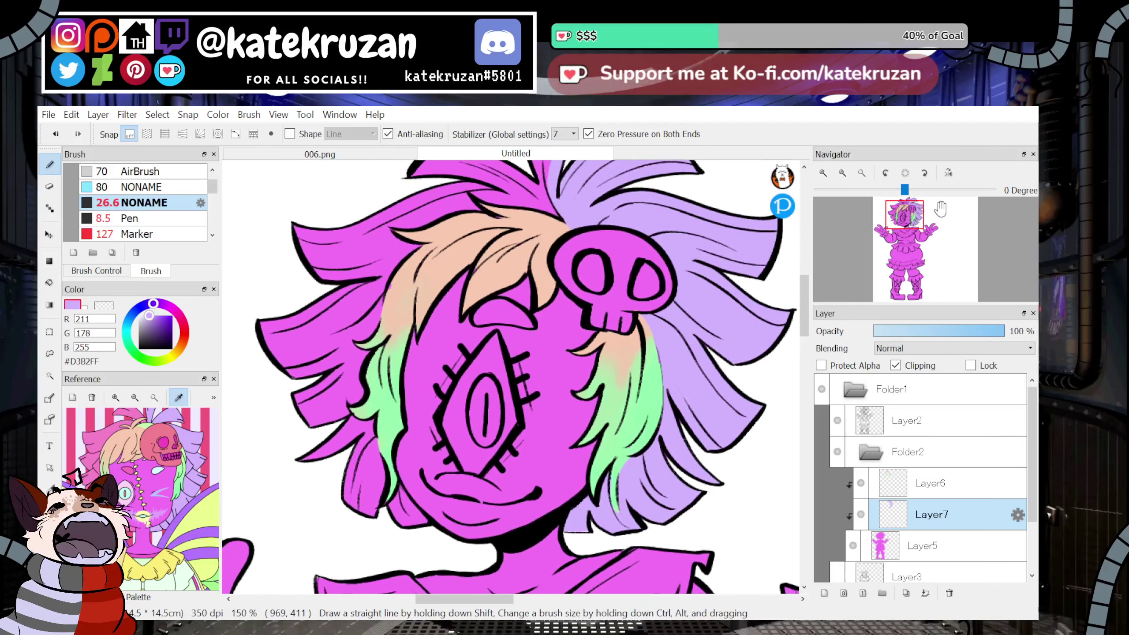
# Try bucket-filling the hair opposite the skull clip with pink #F480C8 sampled from the reference, and undo the fill.
pyautogui.click(95, 440)
pyautogui.click(49, 283)
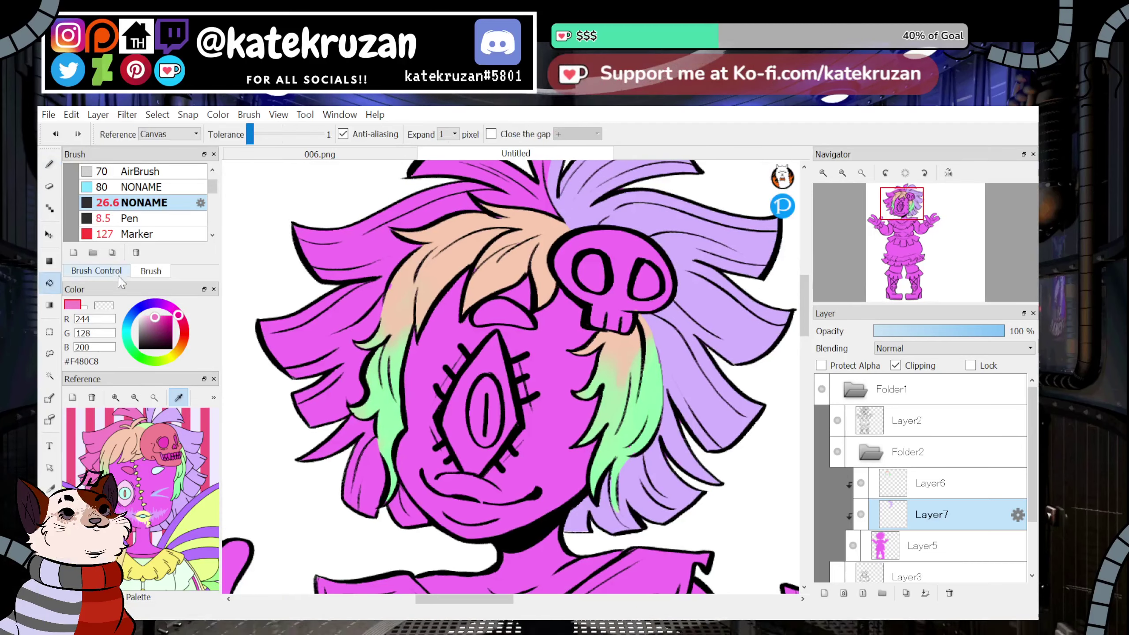
pyautogui.click(342, 238)
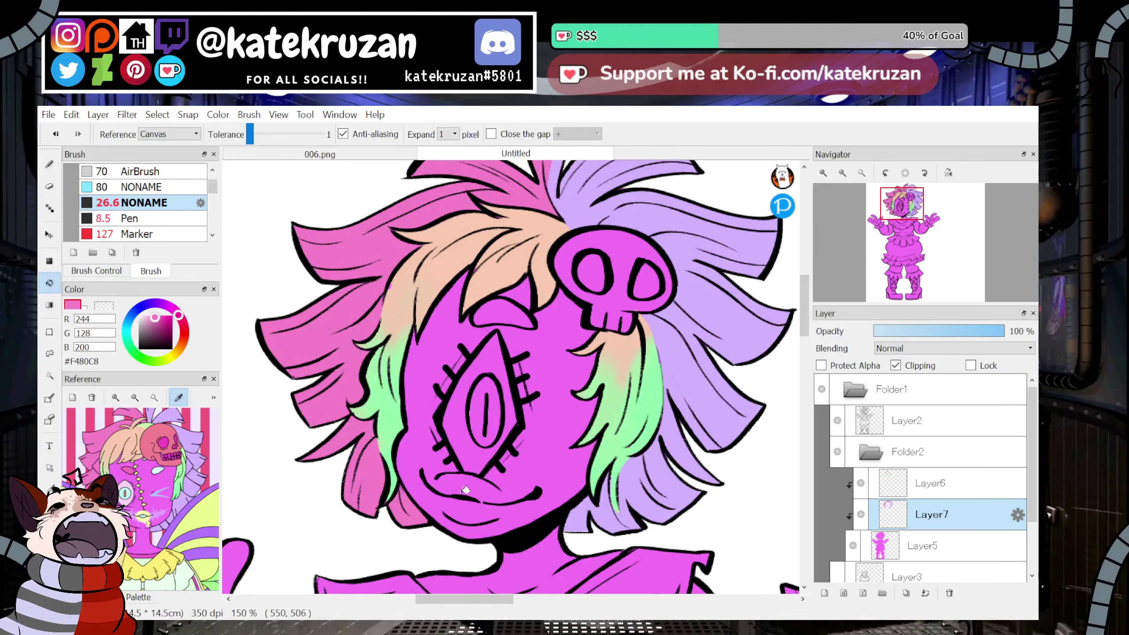
pyautogui.moveTo(903, 215); pyautogui.dragTo(902, 213)
pyautogui.hotkey('ctrl', 'z')
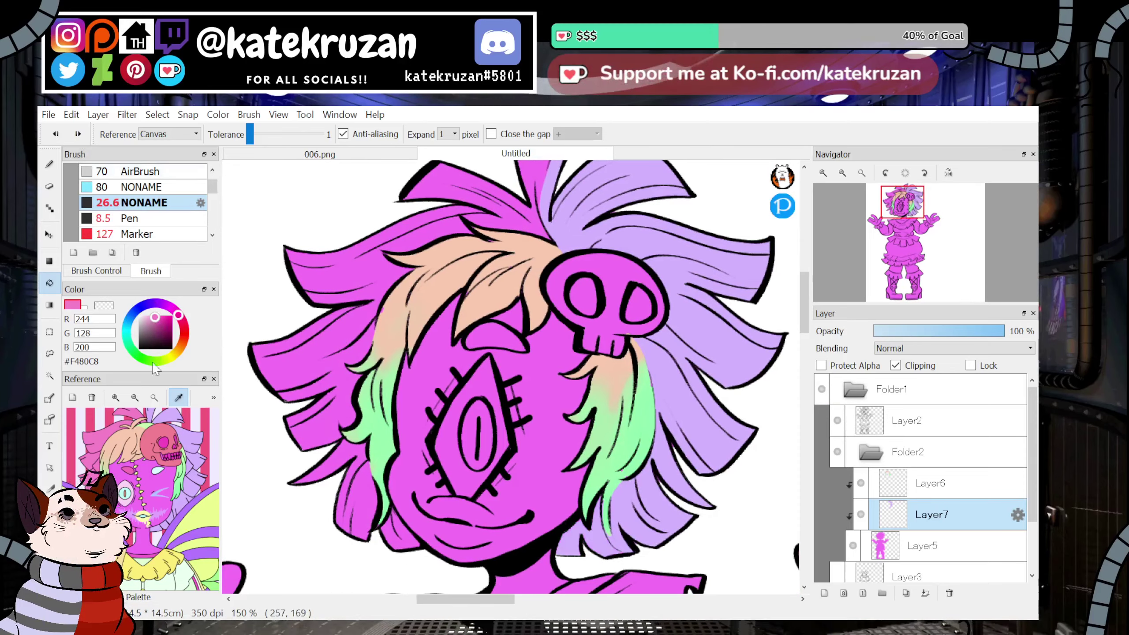
# Bucket-fill the tufts of hair opposite the skull clip with light pink #F8B0DC.
pyautogui.click(148, 317)
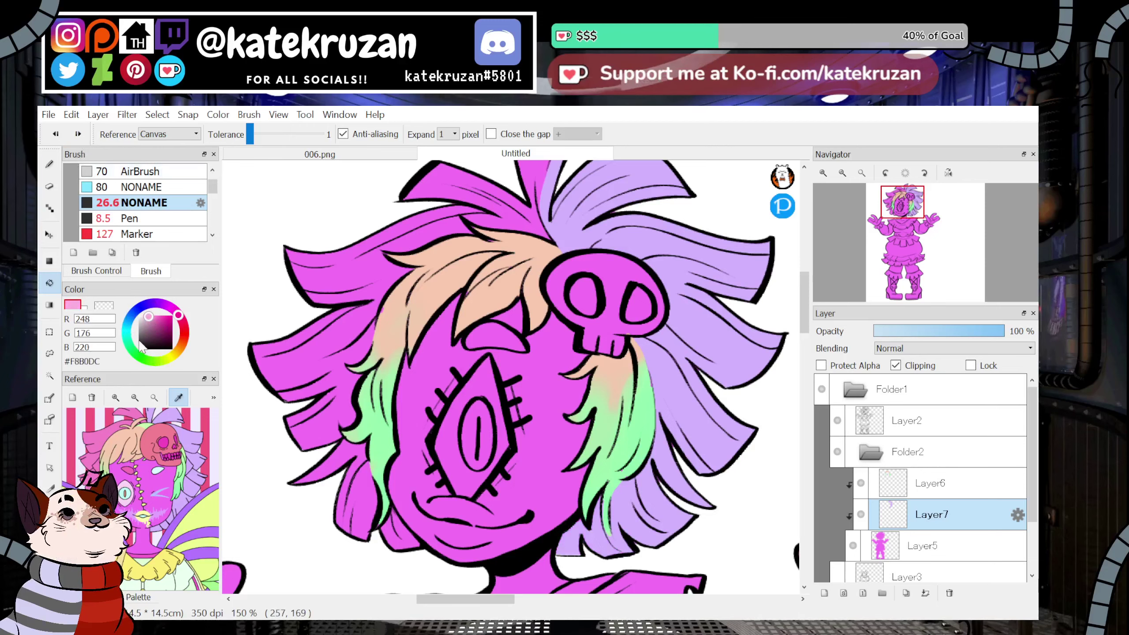
pyautogui.moveTo(351, 464); pyautogui.dragTo(376, 531)
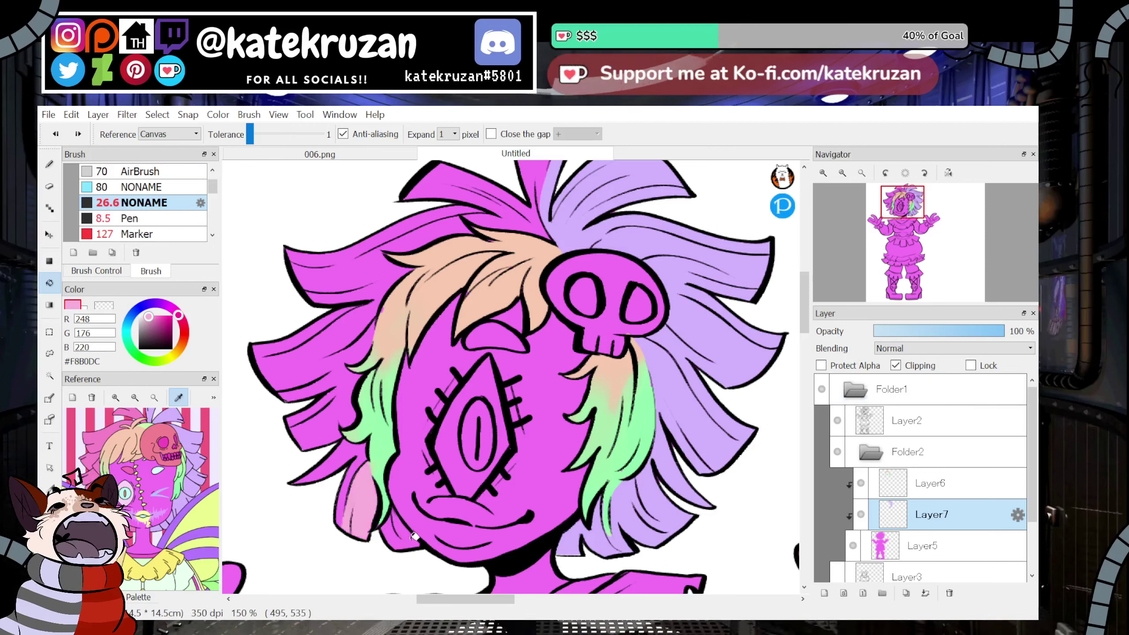
pyautogui.click(406, 535)
pyautogui.click(357, 344)
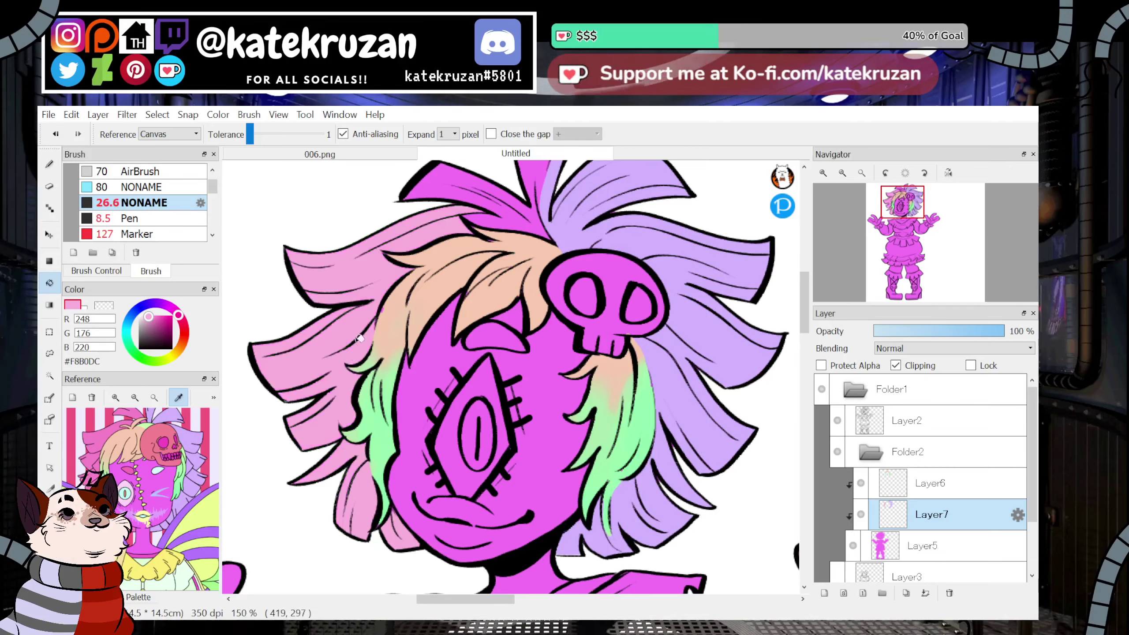
pyautogui.click(543, 193)
pyautogui.press('b')
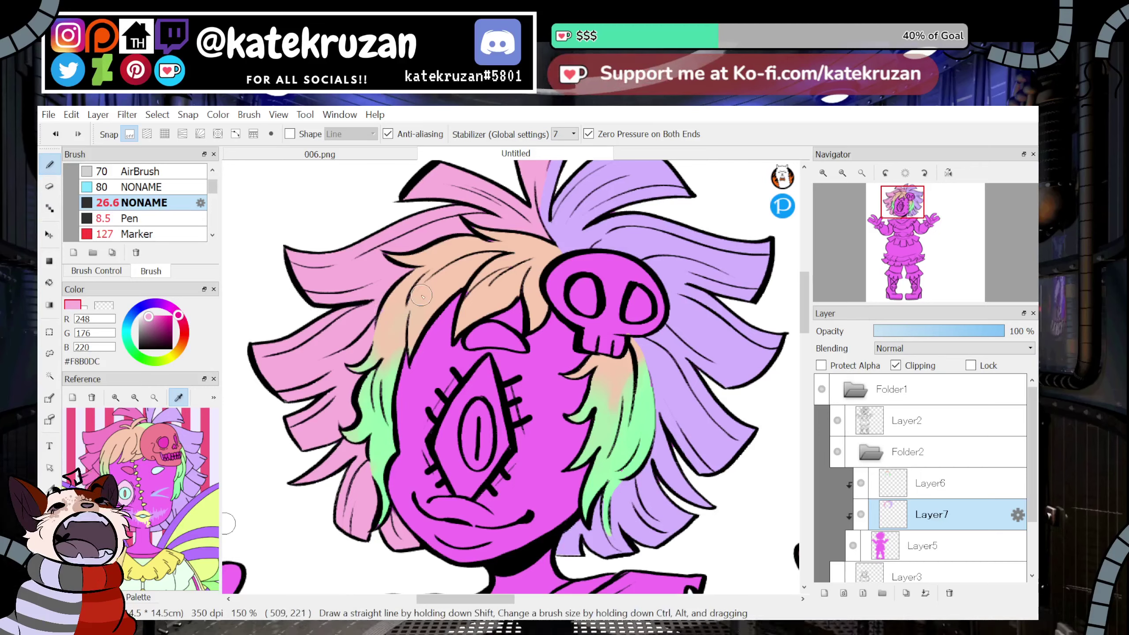
# Try brushing brighter pink #FF96D7 over the outer tufts of the light pink hair, and undo the strokes.
pyautogui.moveTo(907, 217); pyautogui.dragTo(906, 216)
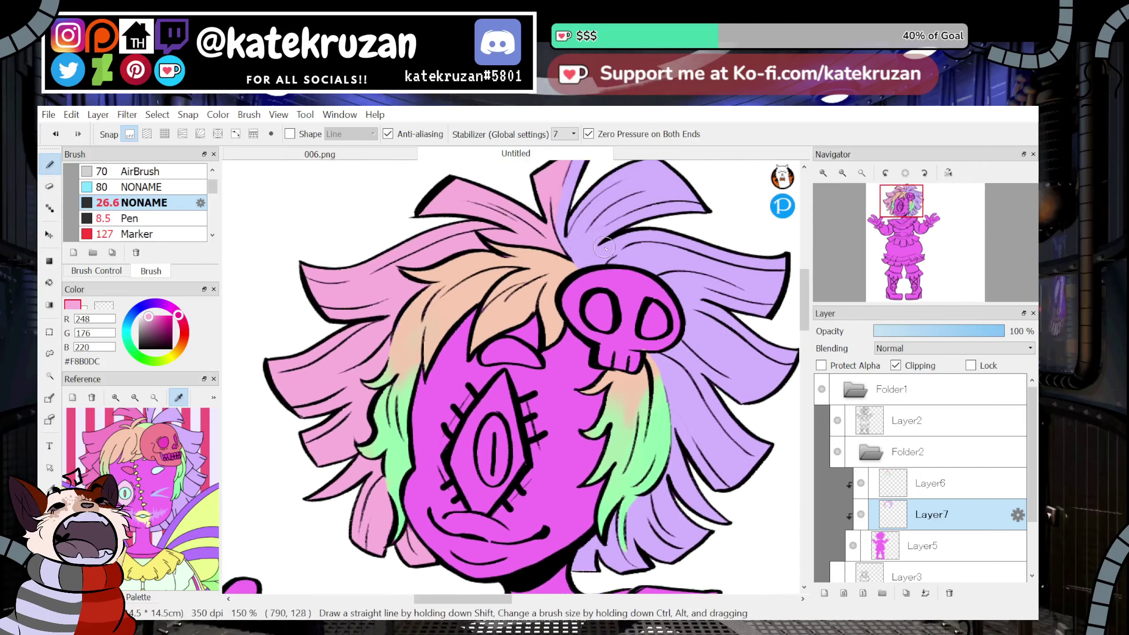
pyautogui.click(151, 319)
pyautogui.moveTo(402, 255); pyautogui.dragTo(280, 339)
pyautogui.moveTo(374, 277); pyautogui.dragTo(294, 316)
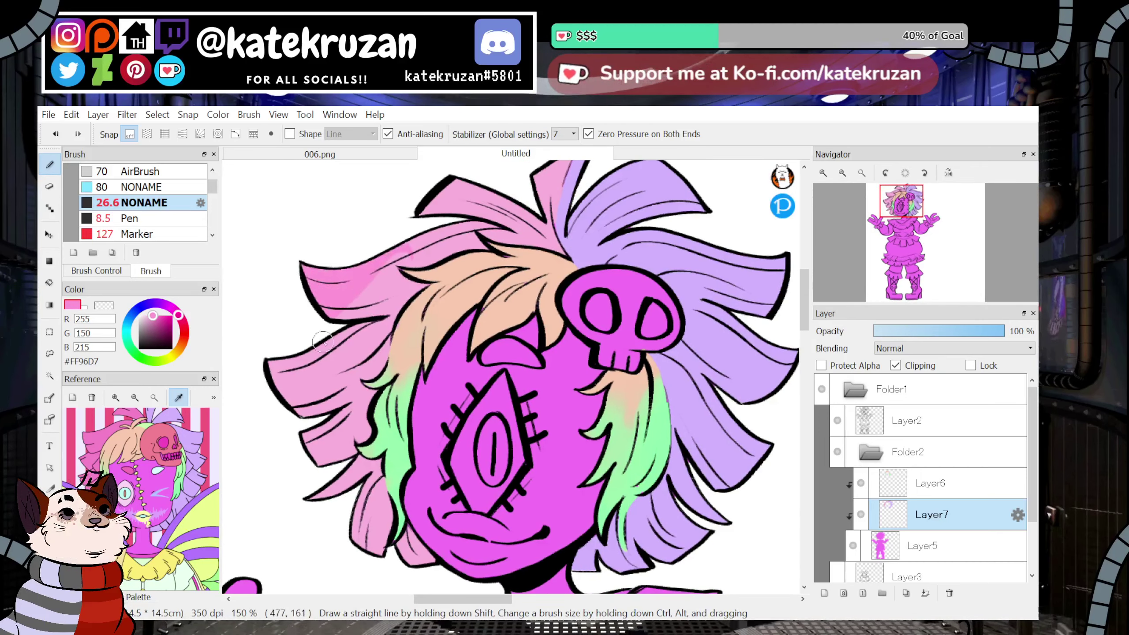
pyautogui.moveTo(373, 353); pyautogui.dragTo(351, 418)
pyautogui.hotkey('ctrl', 'z')
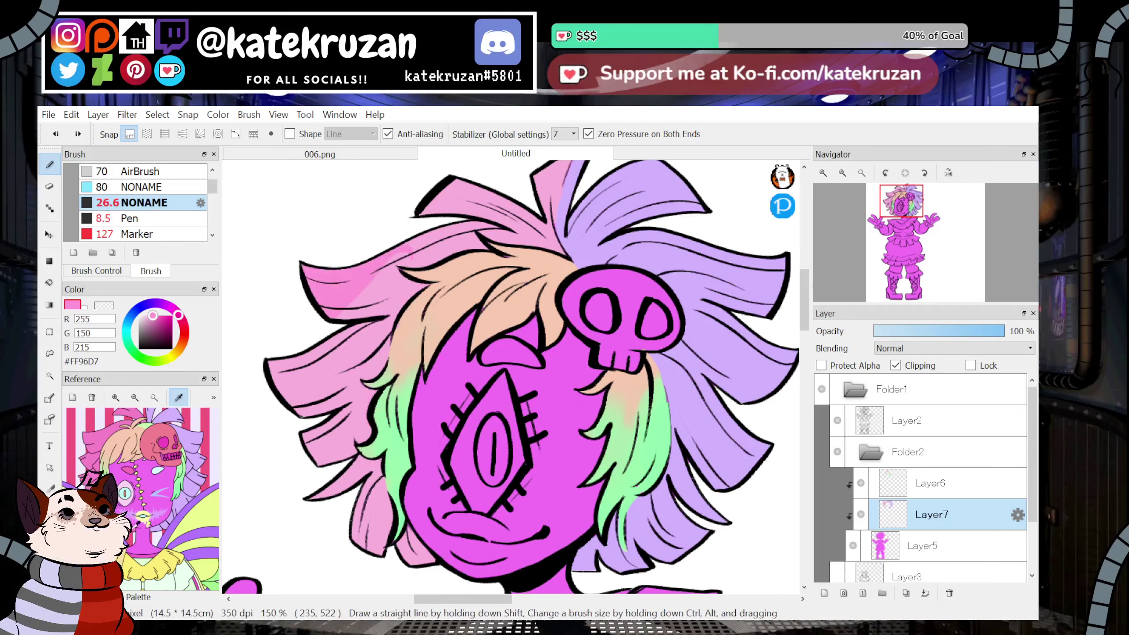
pyautogui.hotkey('ctrl', 'z')
pyautogui.hotkey('ctrl', 'z')
# Bucket-fill the light pink half of the hair, including its lower tufts, with brighter pink #FF96D7.
pyautogui.click(51, 284)
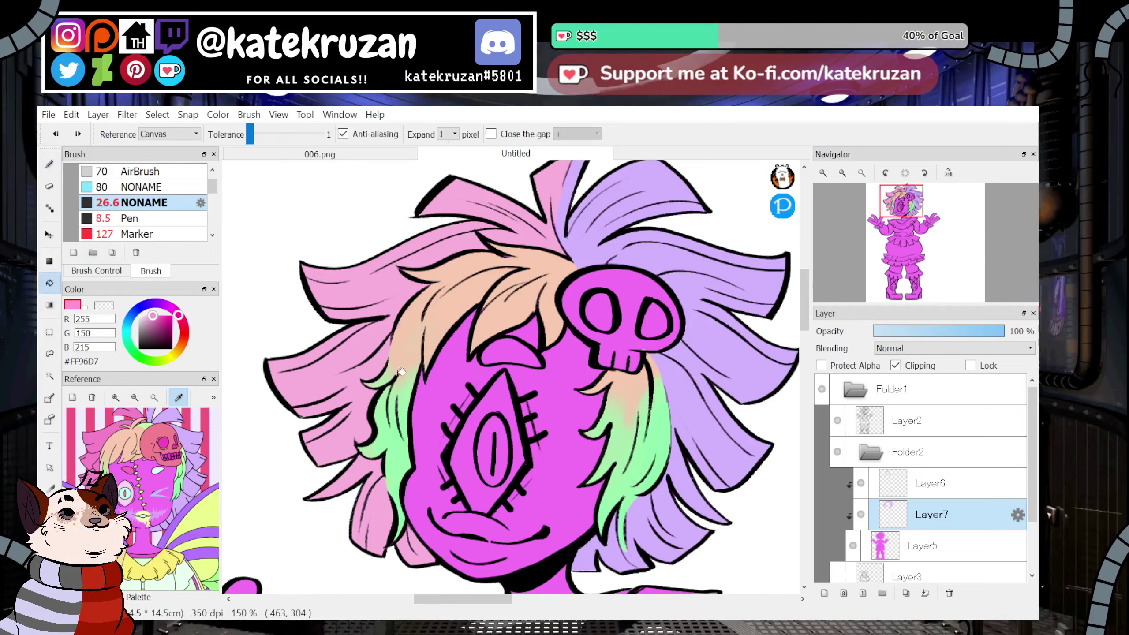
pyautogui.click(359, 380)
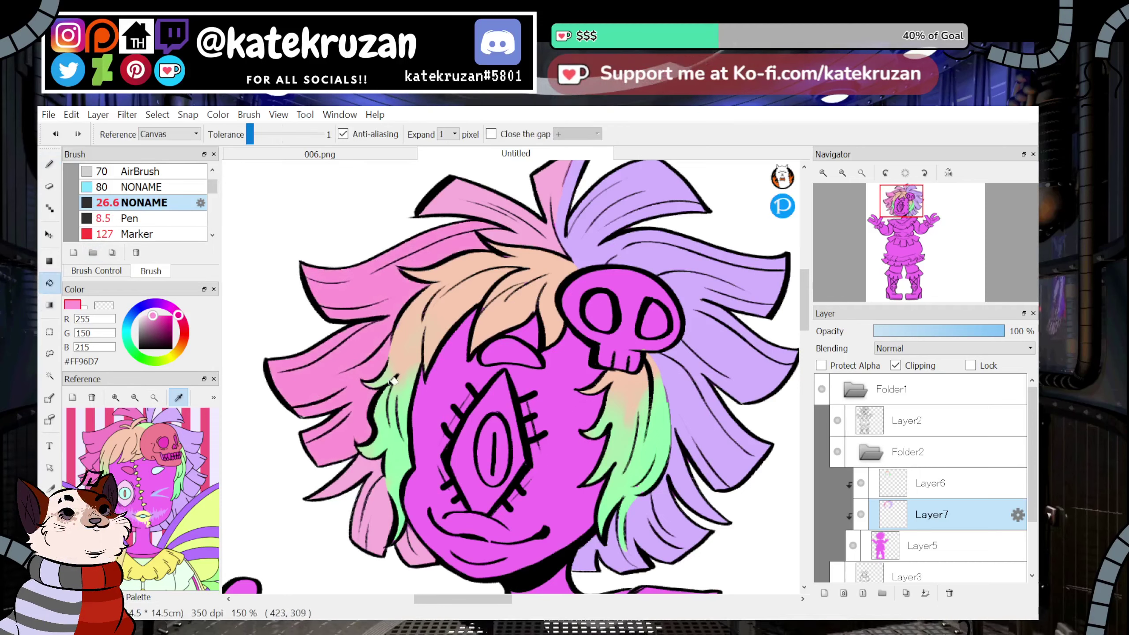
pyautogui.click(384, 475)
pyautogui.click(376, 466)
pyautogui.click(413, 546)
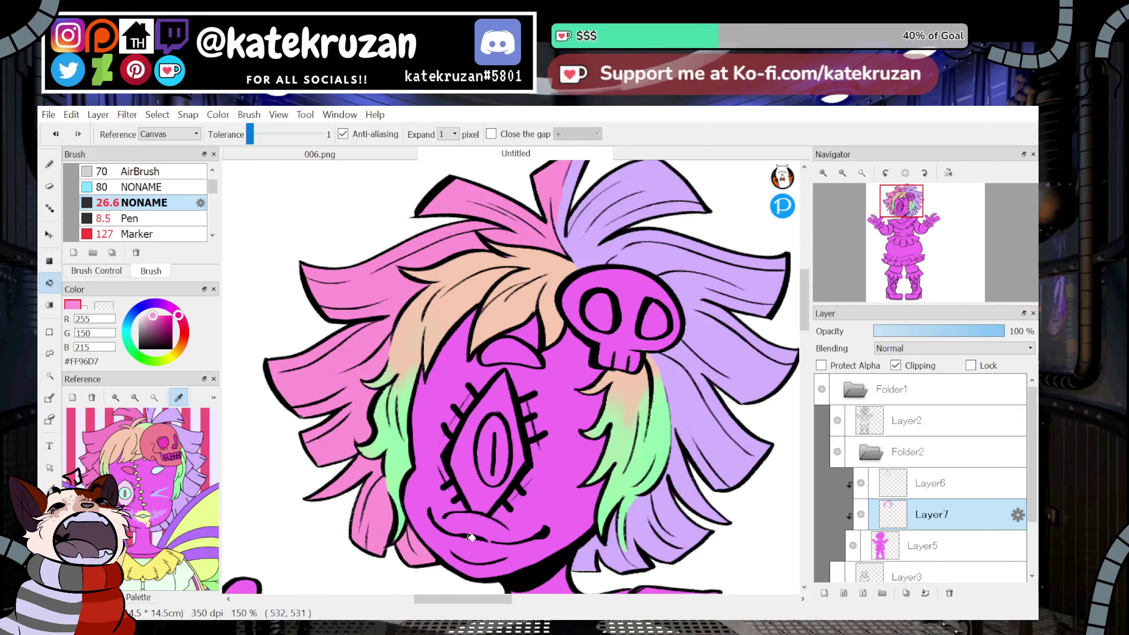
# Add a clipped layer directly above the pink silhouette and bucket-fill the diamond-shaped eye with pink #FF96D7.
pyautogui.click(901, 554)
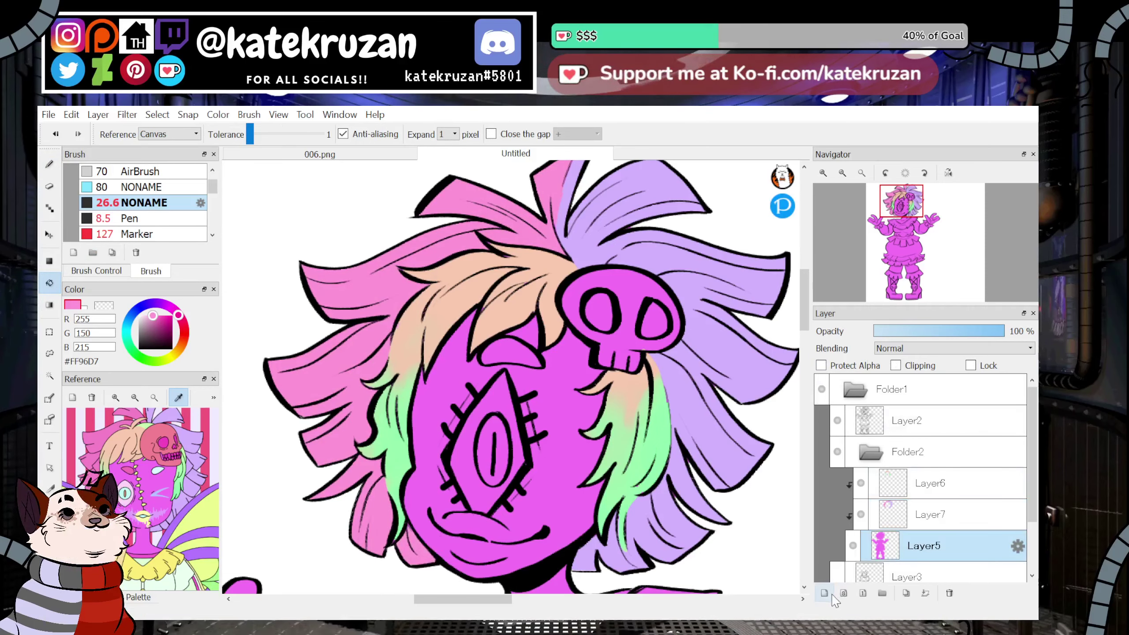
pyautogui.click(825, 592)
pyautogui.click(515, 475)
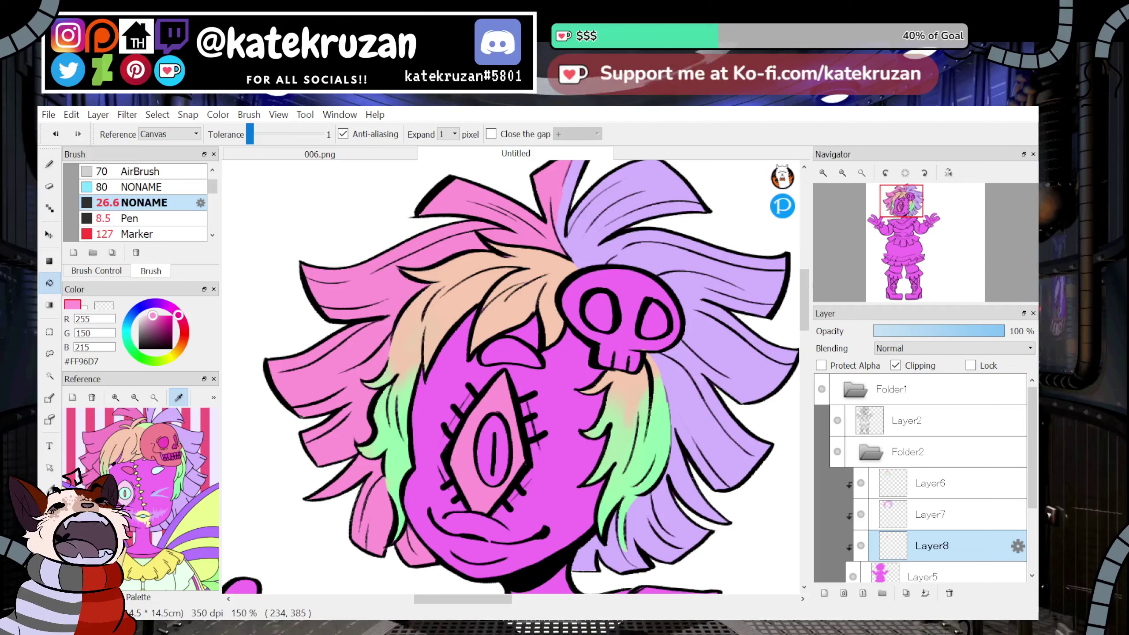
# Bucket-fill the brow shape above the eye and the iris with green #81FBAD sampled from the reference.
pyautogui.click(180, 472)
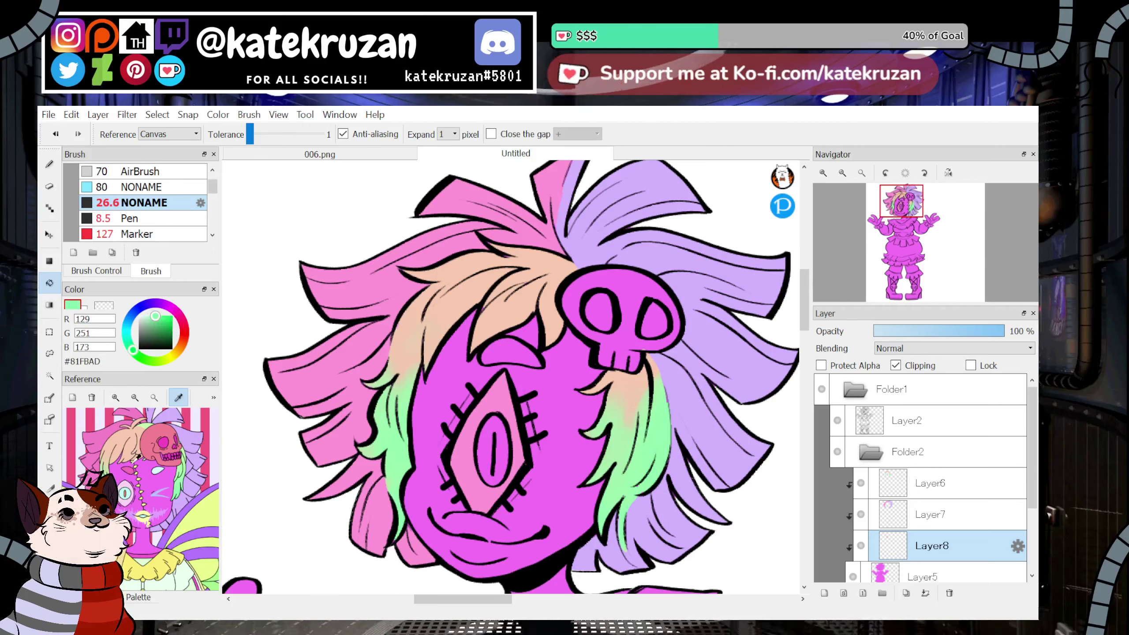
pyautogui.click(511, 351)
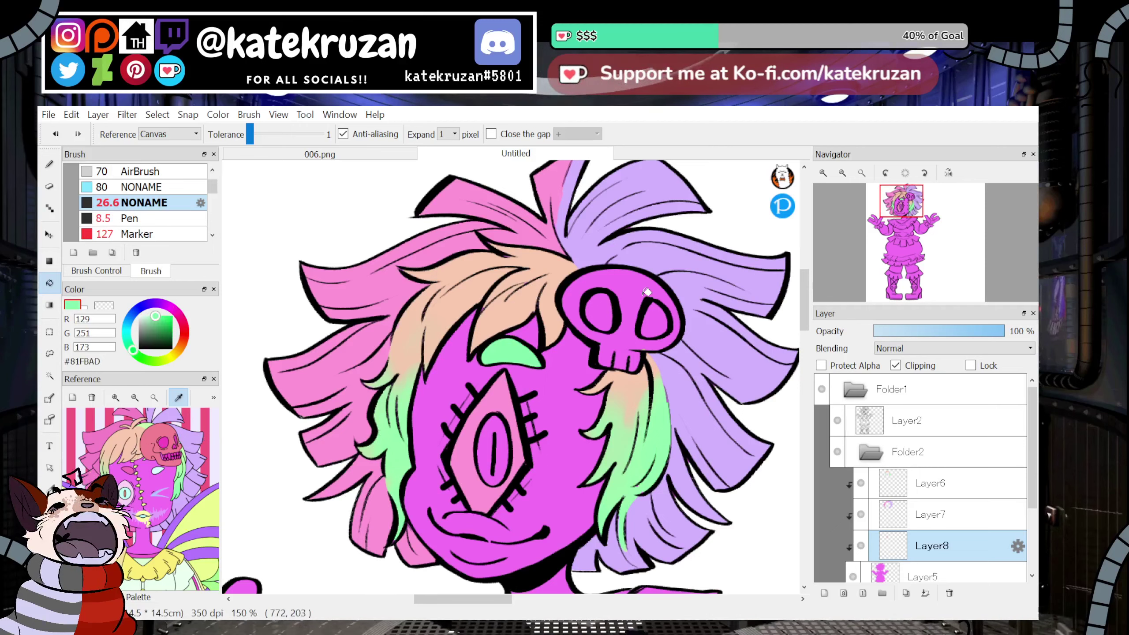
pyautogui.click(511, 454)
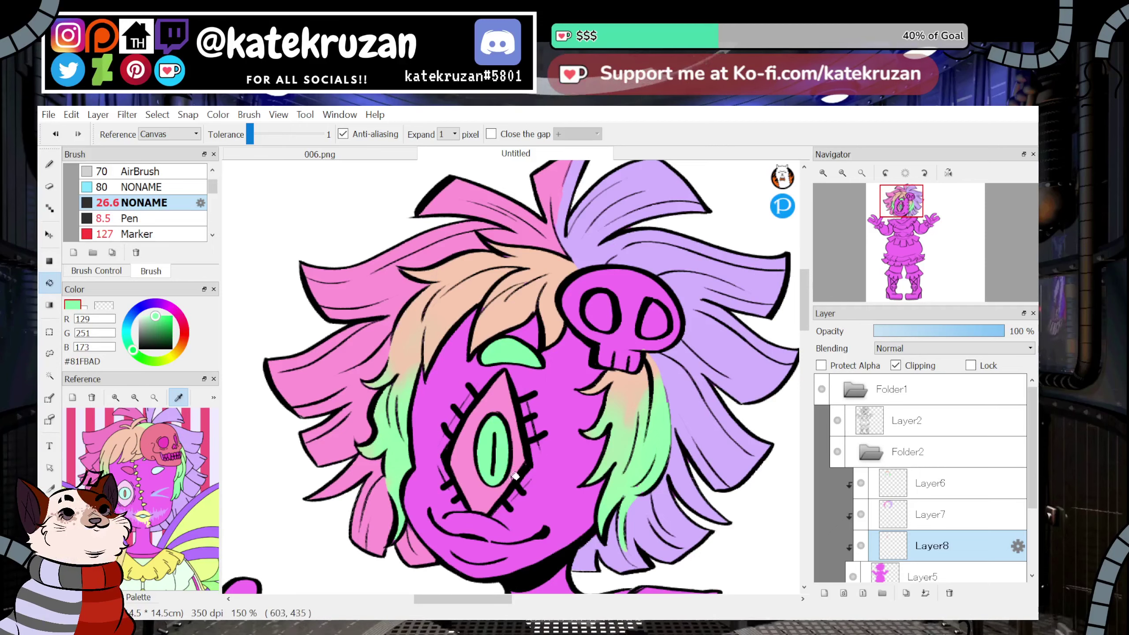
# Add a clipped layer directly above the pink silhouette and brush the lips with pale yellow #FDFBAD sampled from the reference.
pyautogui.click(203, 518)
pyautogui.click(50, 164)
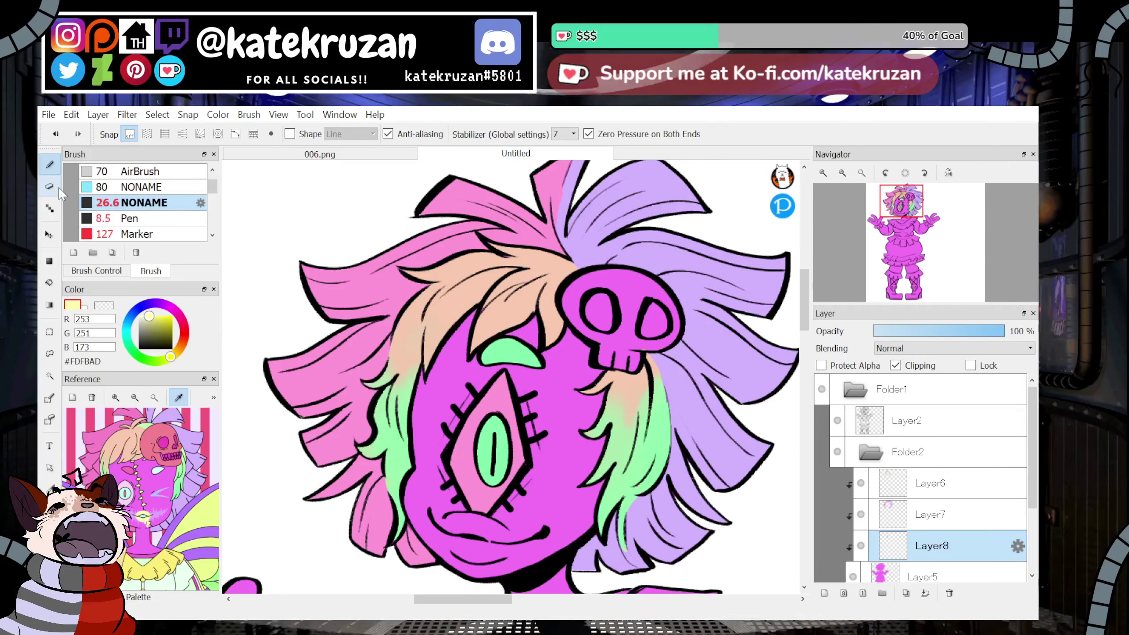
pyautogui.scroll(-3, 908, 556)
pyautogui.click(908, 565)
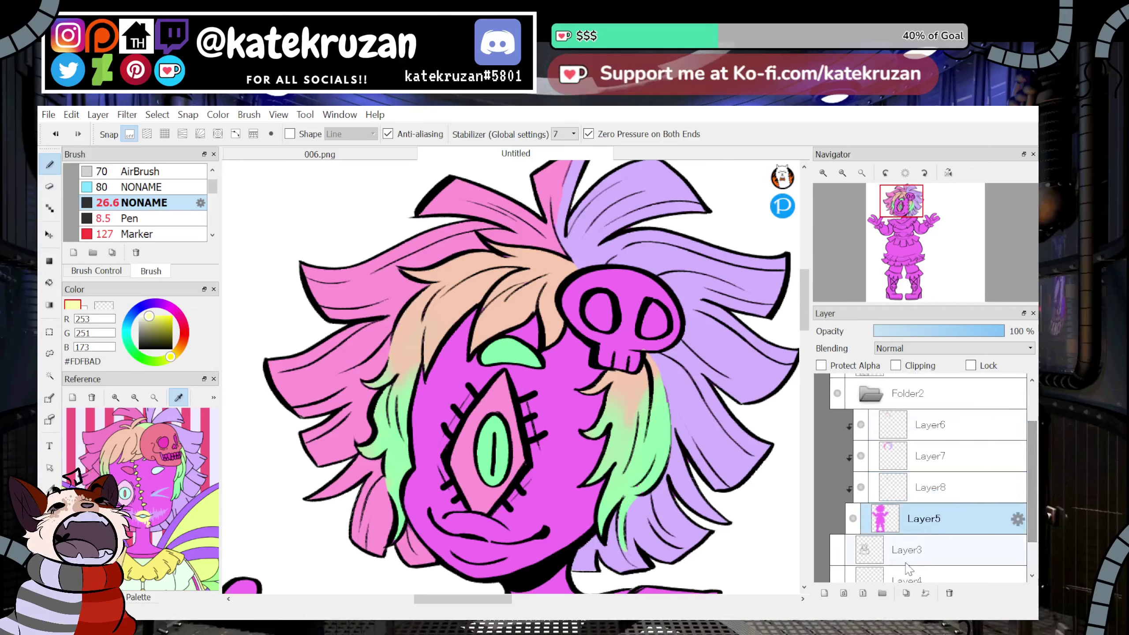
pyautogui.click(825, 592)
pyautogui.moveTo(907, 208); pyautogui.dragTo(897, 208)
pyautogui.moveTo(540, 430)
pyautogui.mouseDown()
pyautogui.moveTo(526, 448)
pyautogui.moveTo(532, 435)
pyautogui.moveTo(560, 441)
pyautogui.moveTo(546, 457)
pyautogui.moveTo(561, 426)
pyautogui.mouseUp()
pyautogui.press('z')
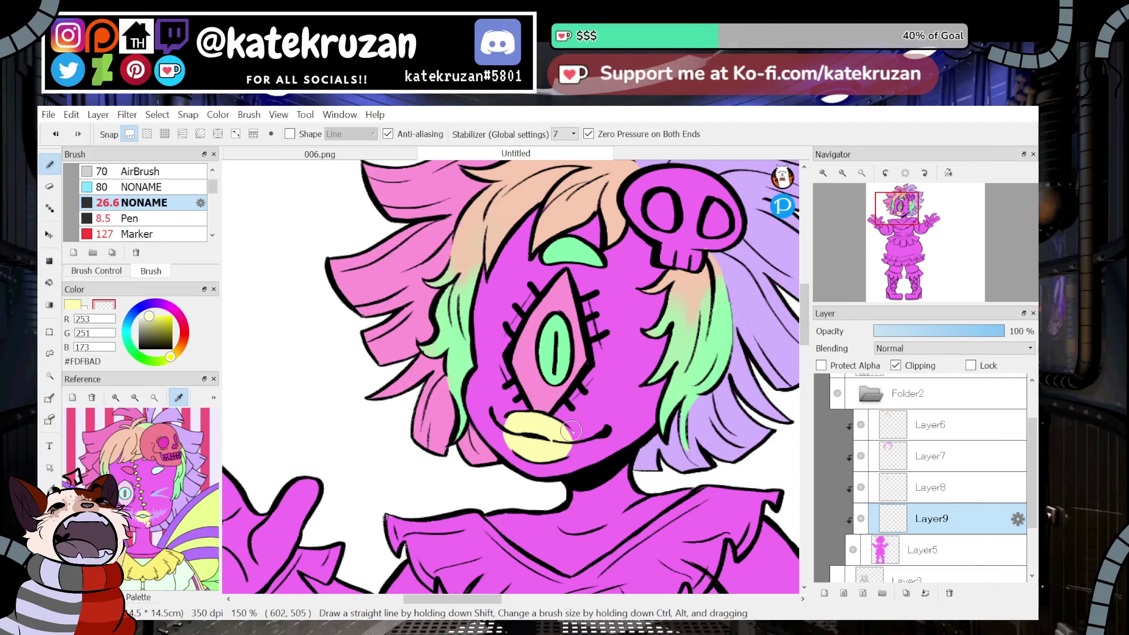
pyautogui.press('x')
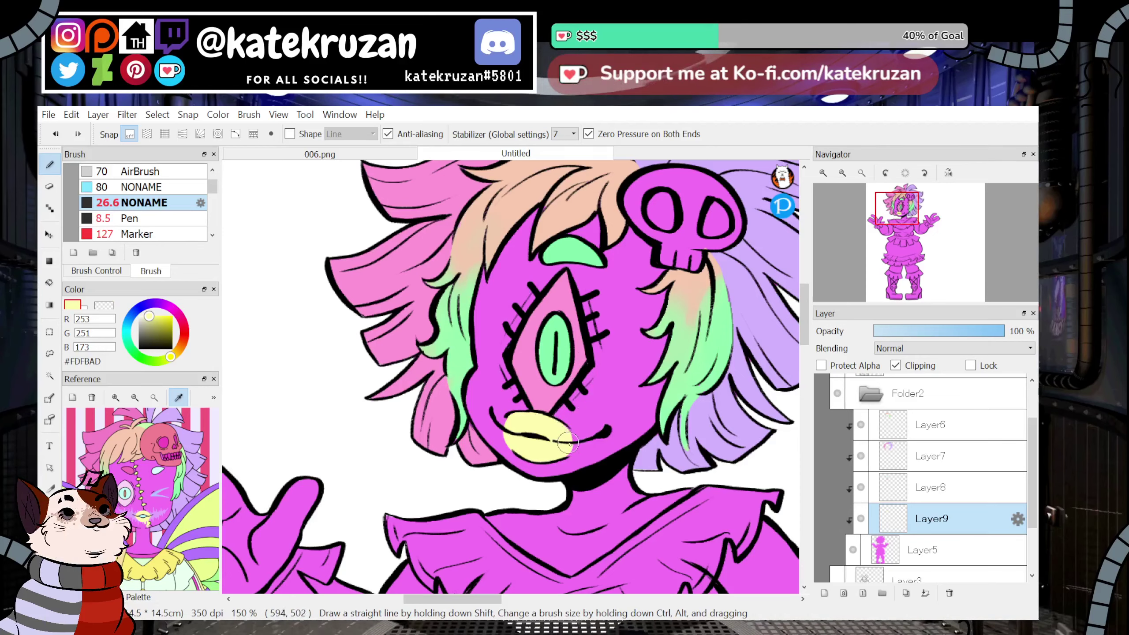
# Sample lavender #D3B2FF from the reference and add another clipped layer directly above the pink silhouette.
pyautogui.click(190, 481)
pyautogui.moveTo(1031, 458); pyautogui.dragTo(1031, 473)
pyautogui.click(969, 522)
pyautogui.click(824, 593)
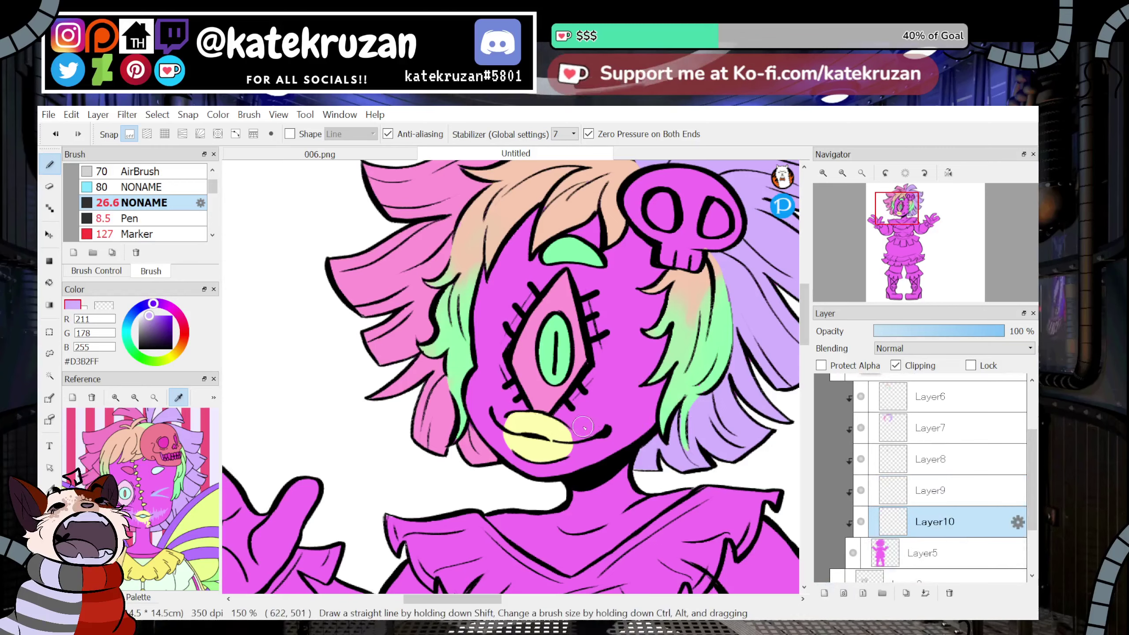
# Try hatching lavender blush strokes beside the lips, and undo them.
pyautogui.moveTo(582, 408)
pyautogui.mouseDown()
pyautogui.moveTo(573, 469)
pyautogui.moveTo(593, 458)
pyautogui.mouseUp()
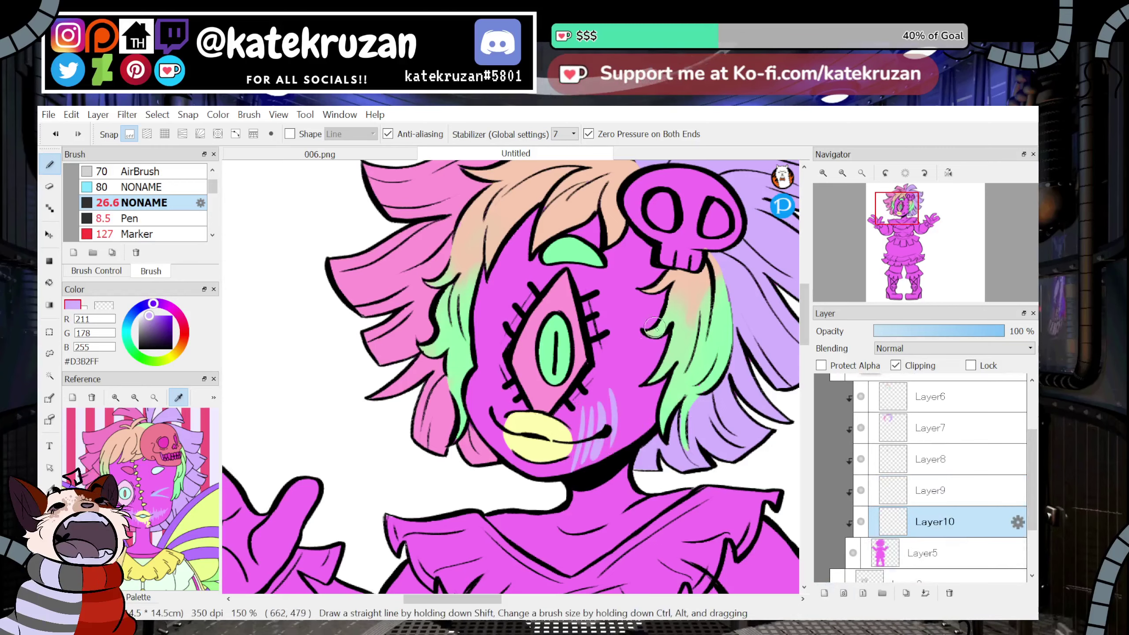
pyautogui.hotkey('ctrl', 'z')
pyautogui.hotkey('ctrl', 'z')
pyautogui.hotkey('ctrl', 'z')
pyautogui.hotkey('ctrl', 'z')
pyautogui.hotkey('ctrl', 'z')
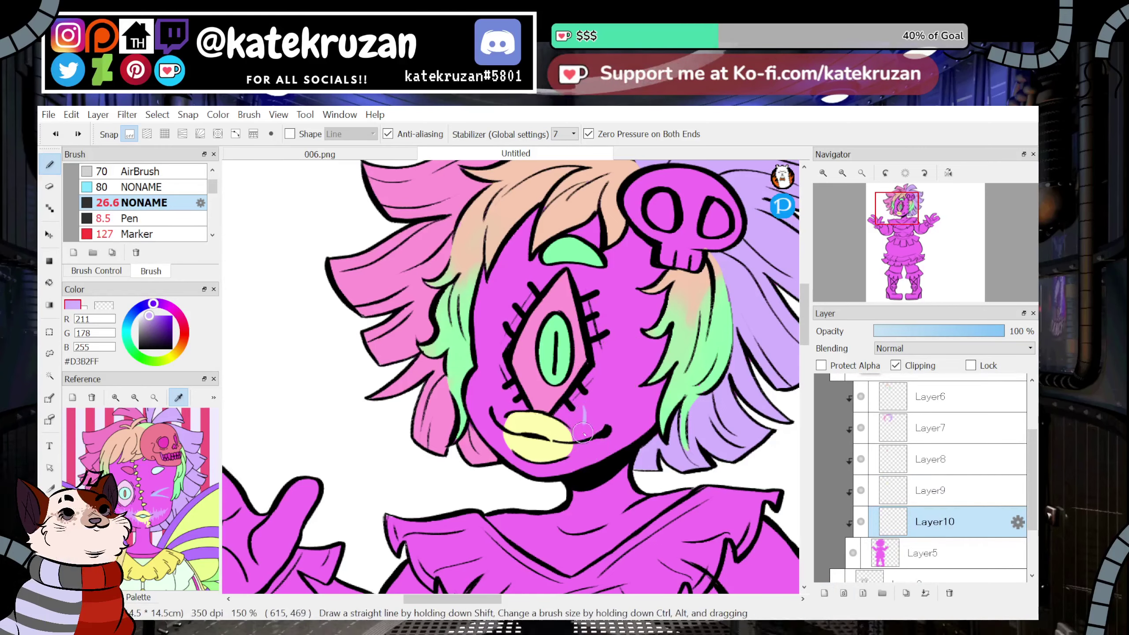
# Hatch lavender #D3B2FF blush strokes across both cheeks.
pyautogui.moveTo(598, 398)
pyautogui.mouseDown()
pyautogui.moveTo(580, 438)
pyautogui.moveTo(591, 447)
pyautogui.mouseUp()
pyautogui.moveTo(615, 371)
pyautogui.mouseDown()
pyautogui.moveTo(595, 451)
pyautogui.moveTo(624, 437)
pyautogui.mouseUp()
pyautogui.moveTo(650, 393)
pyautogui.mouseDown()
pyautogui.moveTo(629, 421)
pyautogui.moveTo(639, 415)
pyautogui.mouseUp()
pyautogui.moveTo(484, 363)
pyautogui.mouseDown()
pyautogui.moveTo(489, 430)
pyautogui.moveTo(488, 363)
pyautogui.moveTo(486, 413)
pyautogui.moveTo(499, 394)
pyautogui.moveTo(487, 448)
pyautogui.mouseUp()
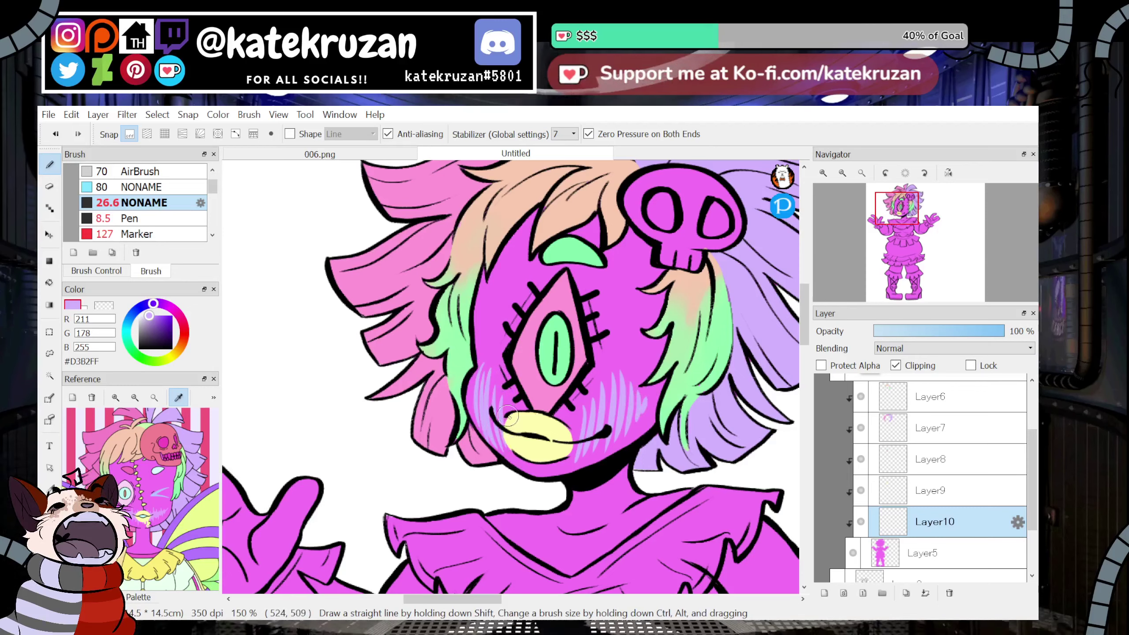
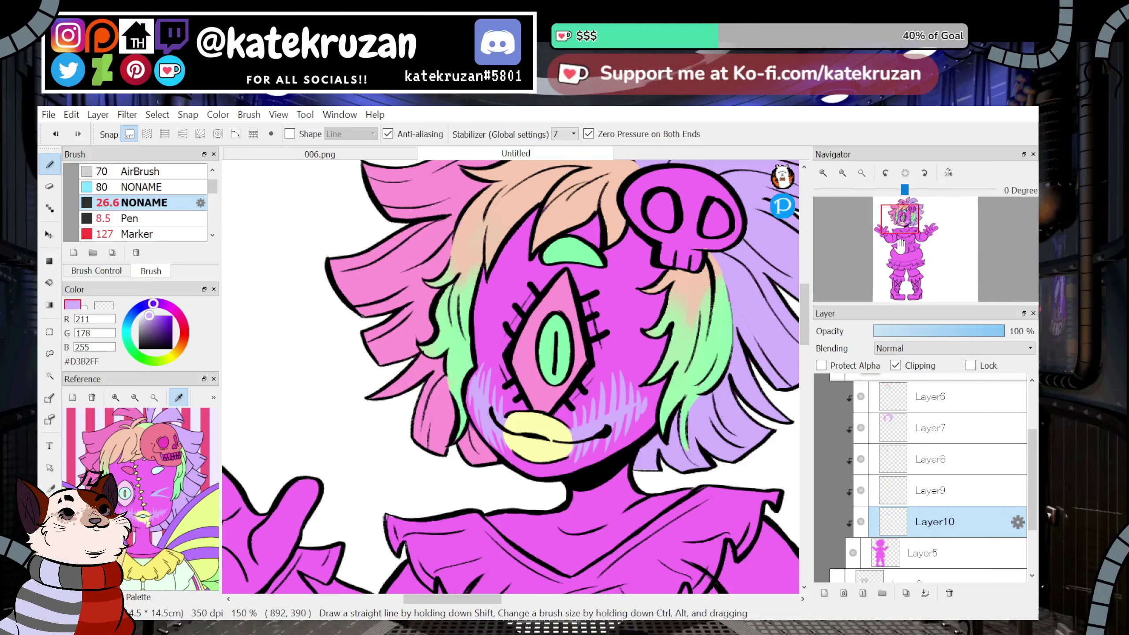
# Brush peach #F8C8AE eyeshadow sampled from the reference around the upper edges of the diamond-shaped eye, behind the lashes.
pyautogui.moveTo(898, 219)
pyautogui.mouseDown()
pyautogui.moveTo(920, 215)
pyautogui.moveTo(901, 211)
pyautogui.mouseUp()
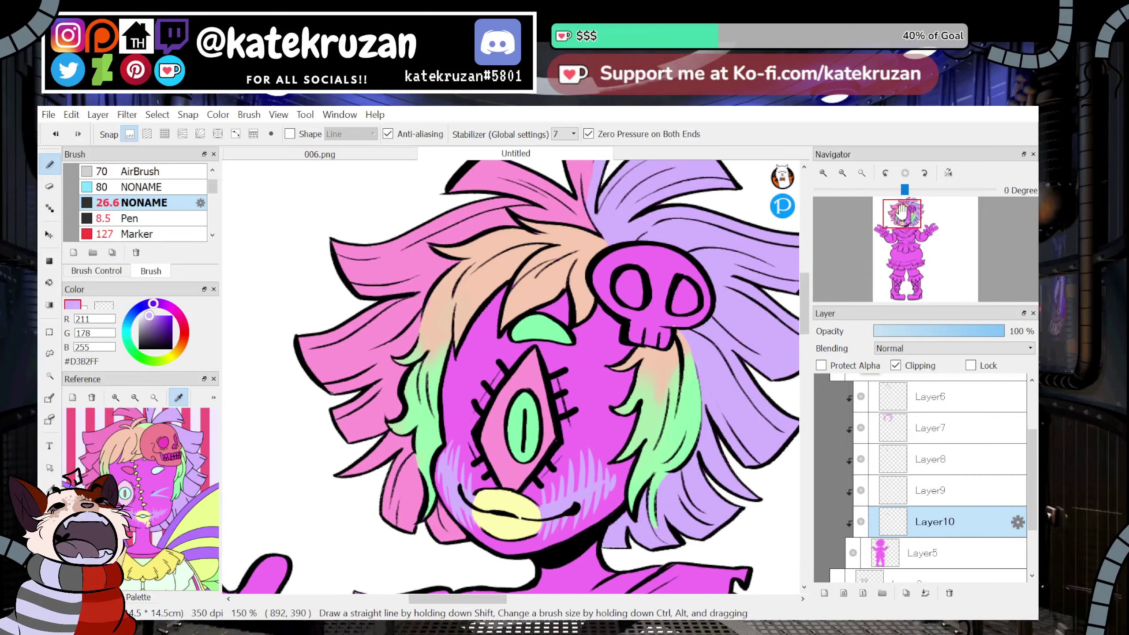
pyautogui.click(124, 438)
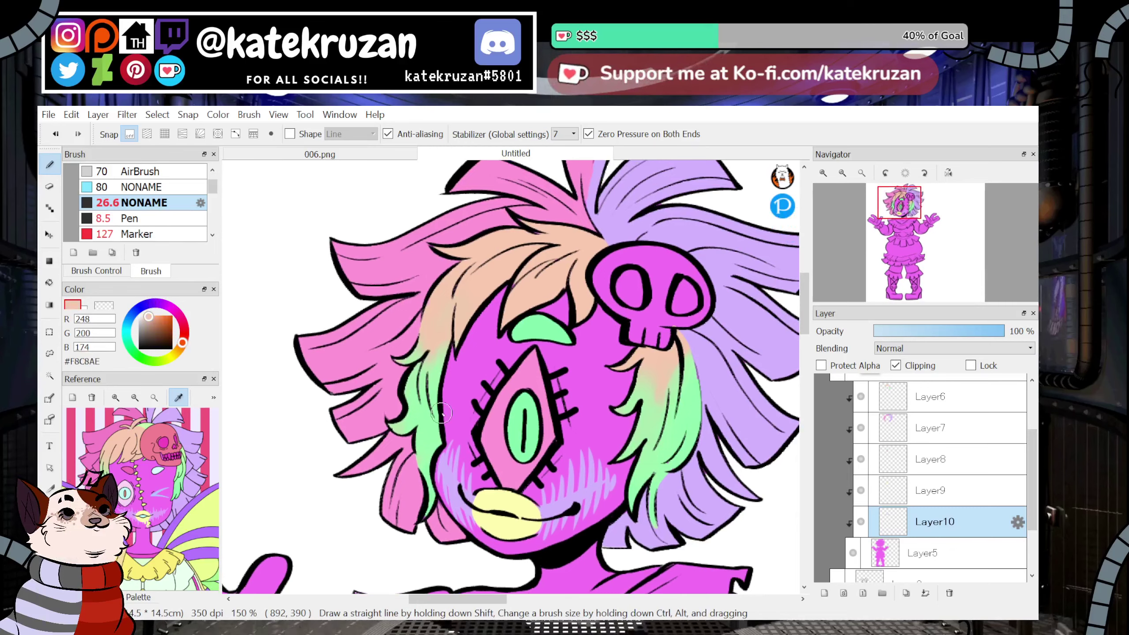
pyautogui.moveTo(547, 357); pyautogui.dragTo(565, 433)
pyautogui.hotkey('ctrl', 'z')
pyautogui.moveTo(481, 412)
pyautogui.mouseDown()
pyautogui.moveTo(538, 346)
pyautogui.moveTo(566, 444)
pyautogui.mouseUp()
pyautogui.hotkey('ctrl', 'z')
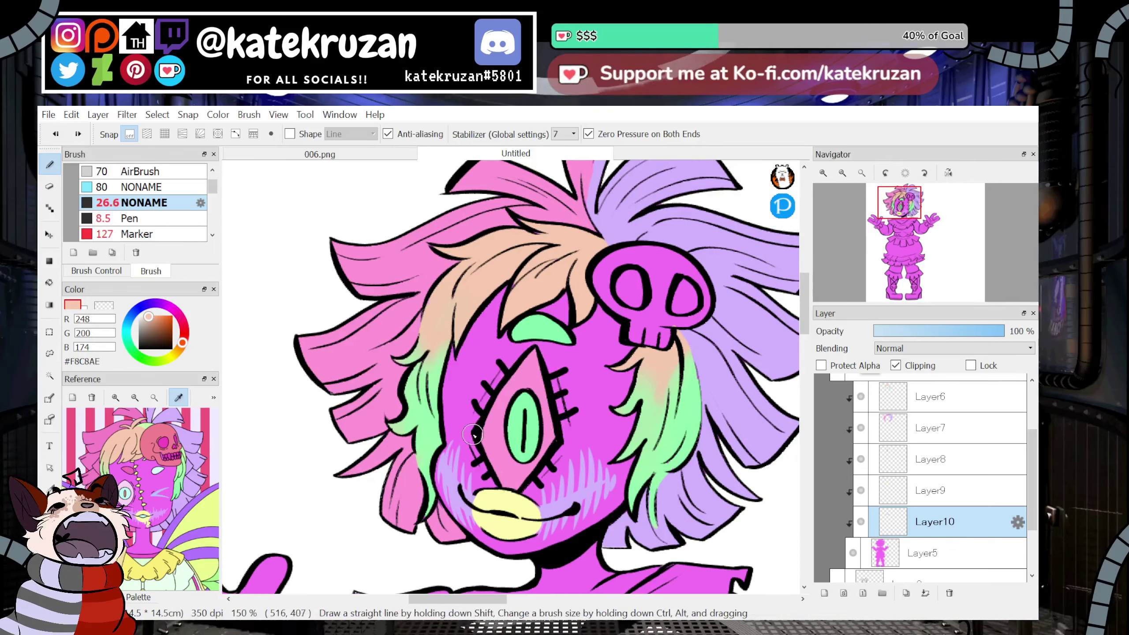
pyautogui.moveTo(490, 397)
pyautogui.mouseDown()
pyautogui.moveTo(536, 335)
pyautogui.moveTo(562, 426)
pyautogui.moveTo(558, 386)
pyautogui.mouseUp()
pyautogui.moveTo(476, 429)
pyautogui.mouseDown()
pyautogui.moveTo(512, 341)
pyautogui.moveTo(564, 350)
pyautogui.moveTo(562, 366)
pyautogui.moveTo(555, 334)
pyautogui.moveTo(566, 424)
pyautogui.mouseUp()
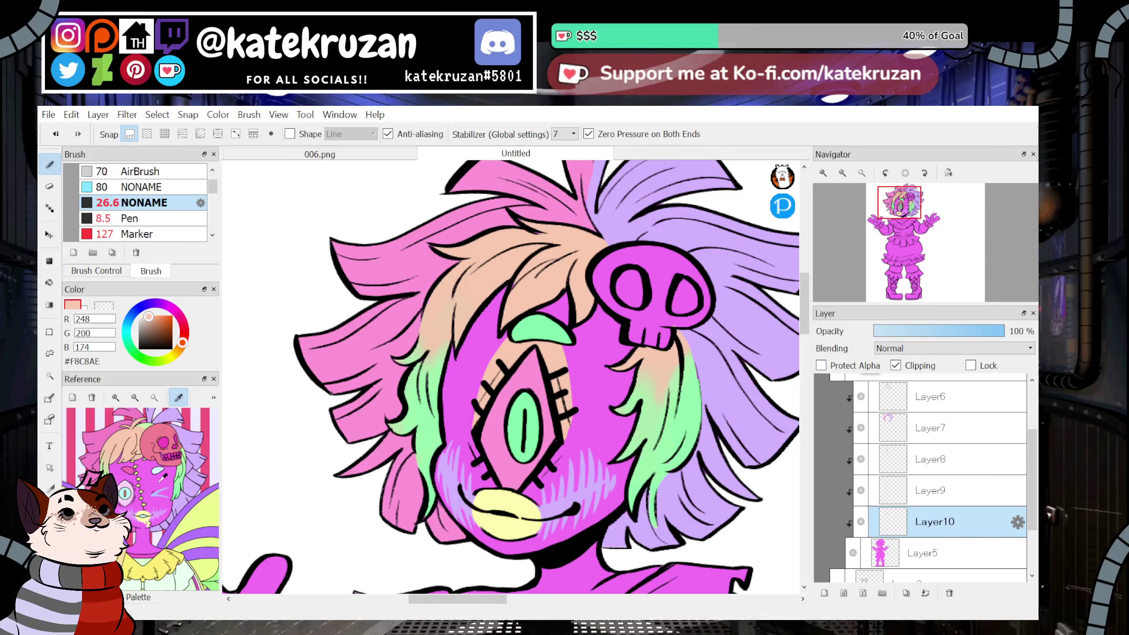
# On the eye's colour layer, bucket-fill the brow shape and the diamond around the iris with pale blue #D7F9FF sampled from the reference.
pyautogui.click(157, 470)
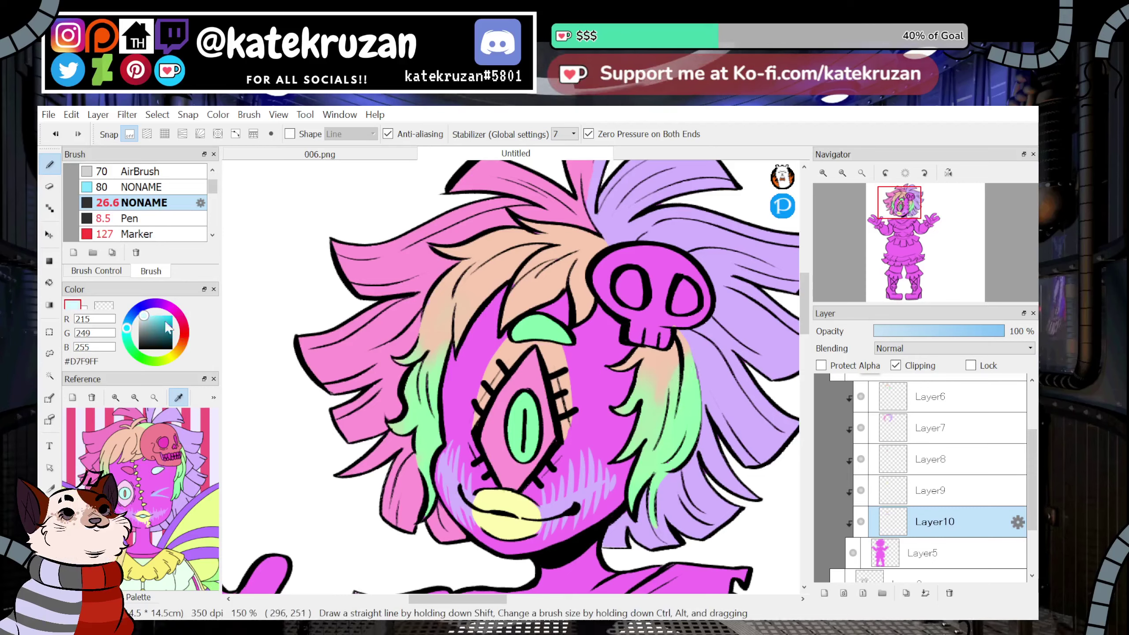
pyautogui.click(52, 281)
pyautogui.click(862, 496)
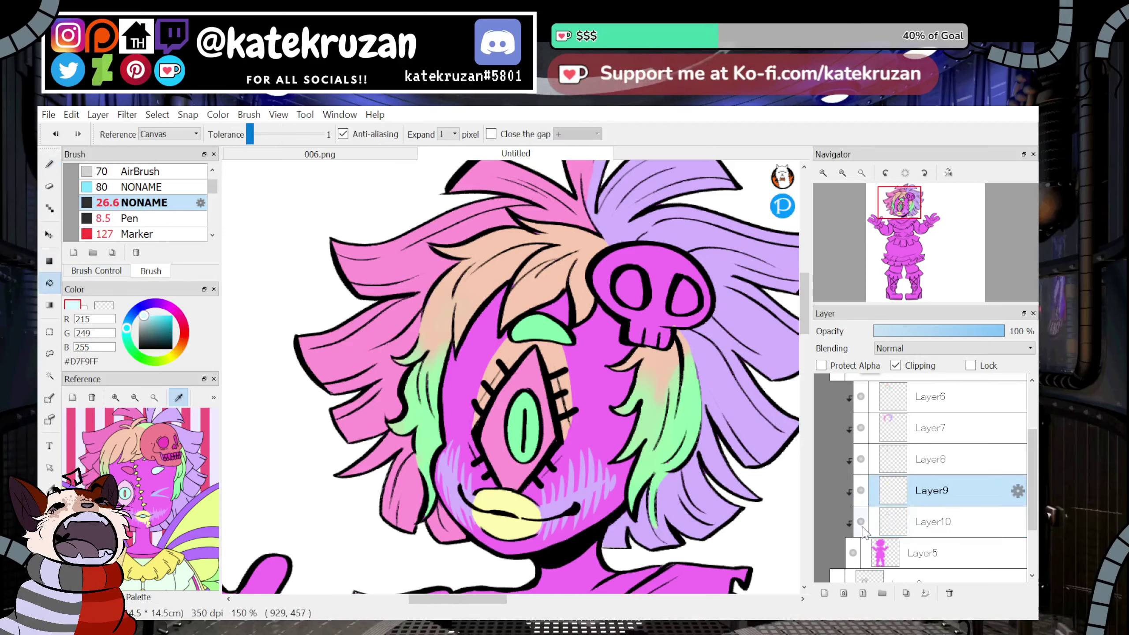
pyautogui.click(865, 463)
pyautogui.click(558, 330)
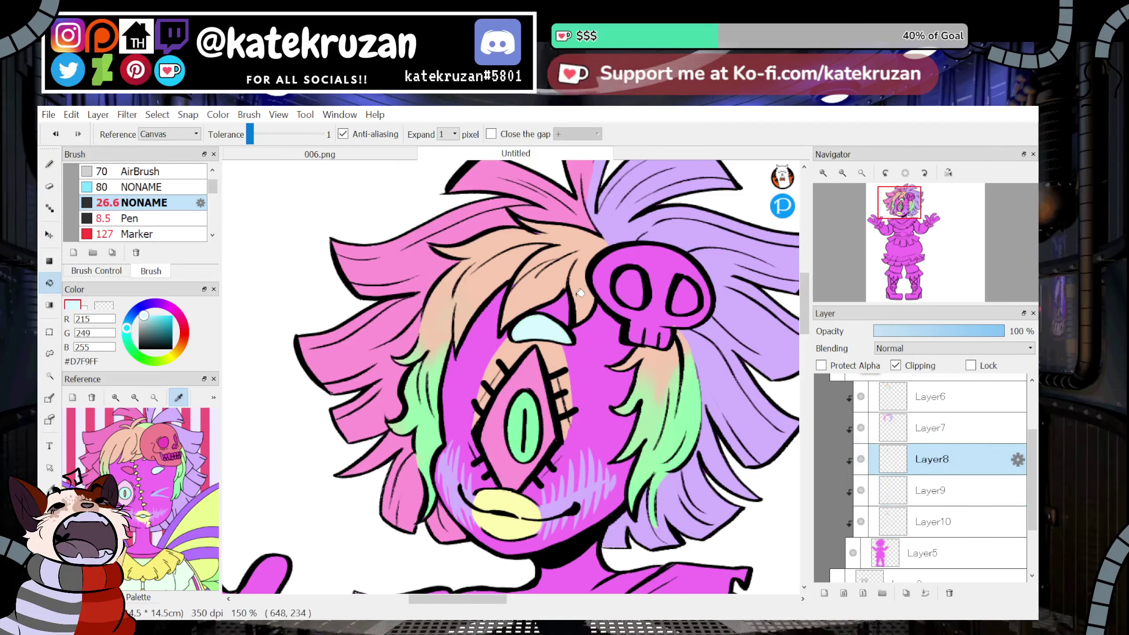
pyautogui.click(540, 382)
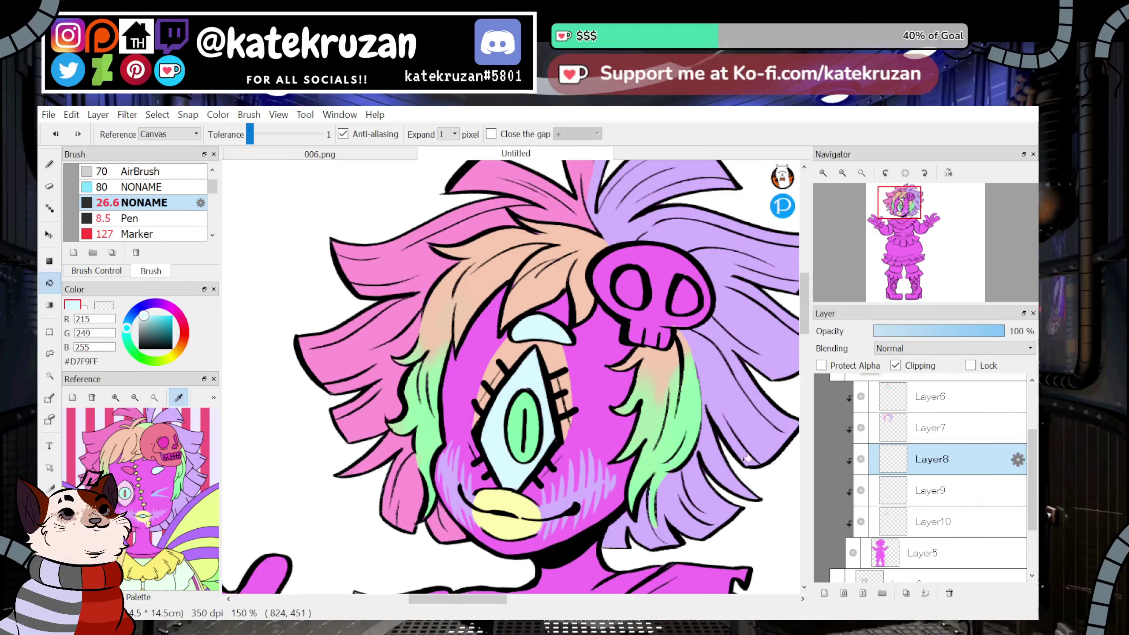
# Bucket-fill the skull hair ornament and the small details on the boots with pale blue #D7F9FF.
pyautogui.click(656, 311)
pyautogui.moveTo(899, 203)
pyautogui.mouseDown()
pyautogui.moveTo(899, 287)
pyautogui.moveTo(903, 208)
pyautogui.mouseUp()
pyautogui.click(711, 391)
pyautogui.click(441, 380)
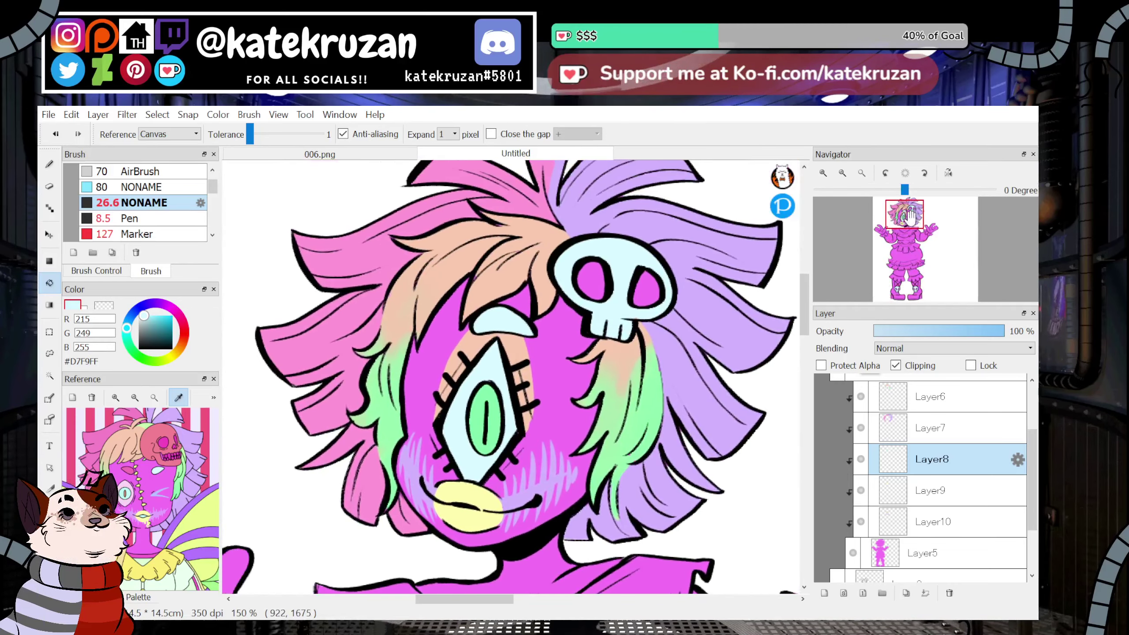
# Try recolouring the peach eyeshadow with pink #FF96D7 using Protect Alpha, then undo the strokes and turn the protection off.
pyautogui.click(50, 165)
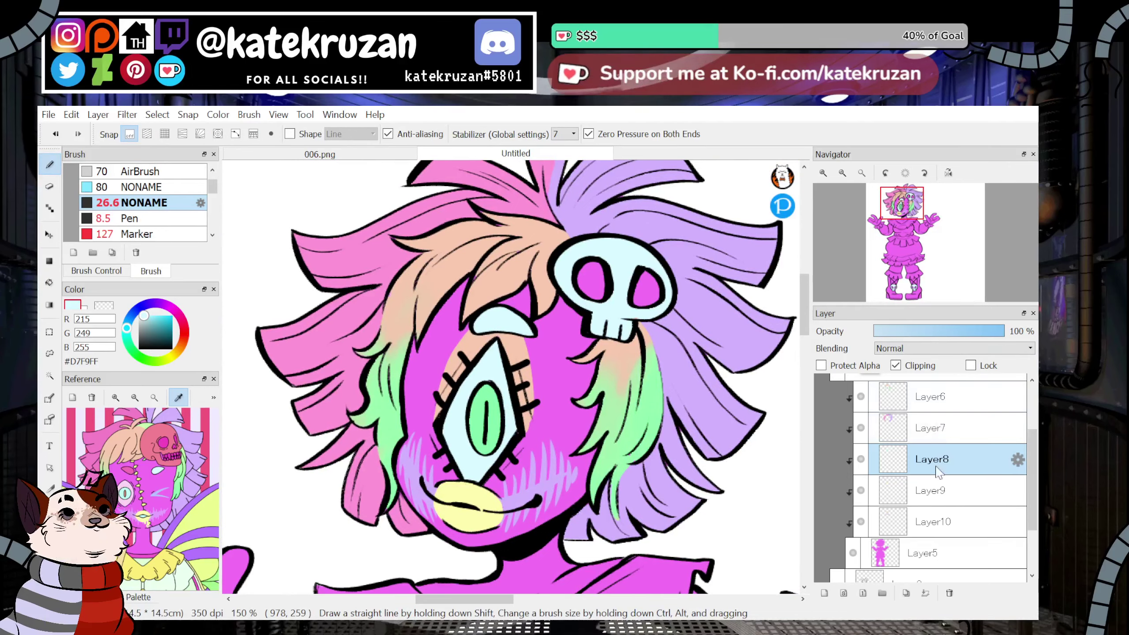
pyautogui.click(919, 532)
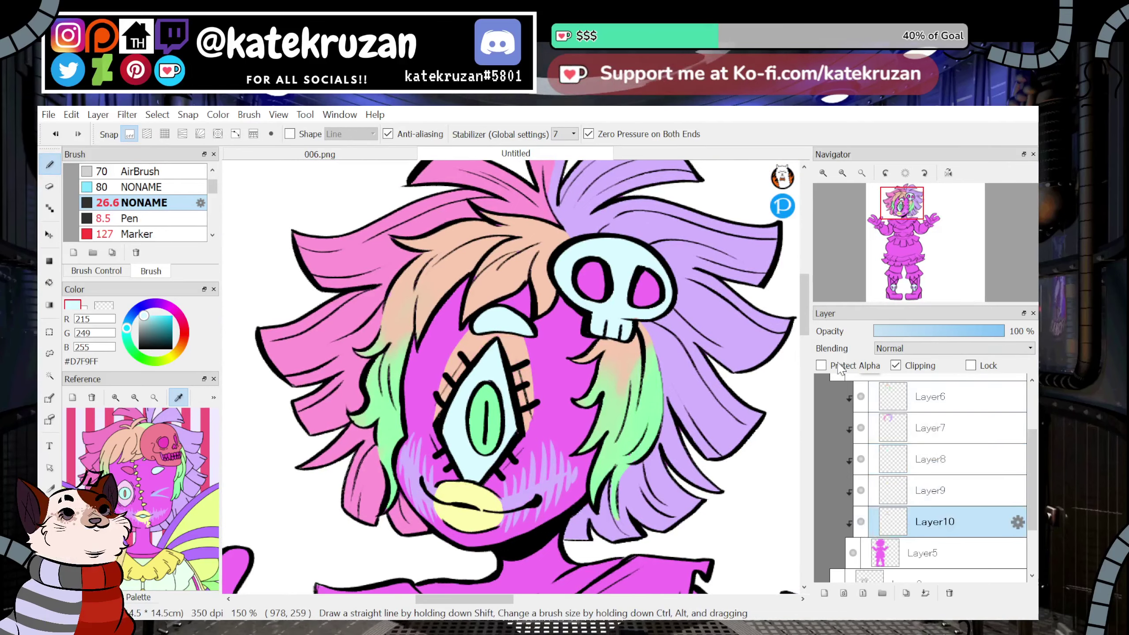
pyautogui.click(839, 369)
pyautogui.click(50, 489)
pyautogui.click(311, 356)
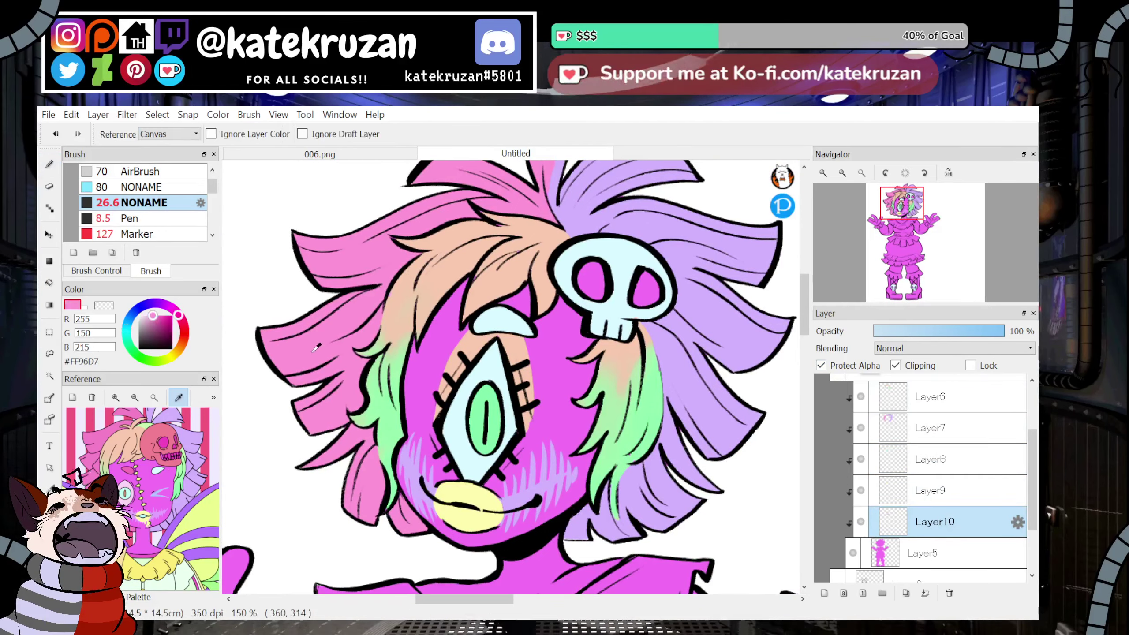
pyautogui.click(50, 165)
pyautogui.moveTo(481, 342)
pyautogui.mouseDown()
pyautogui.moveTo(463, 360)
pyautogui.moveTo(475, 375)
pyautogui.mouseUp()
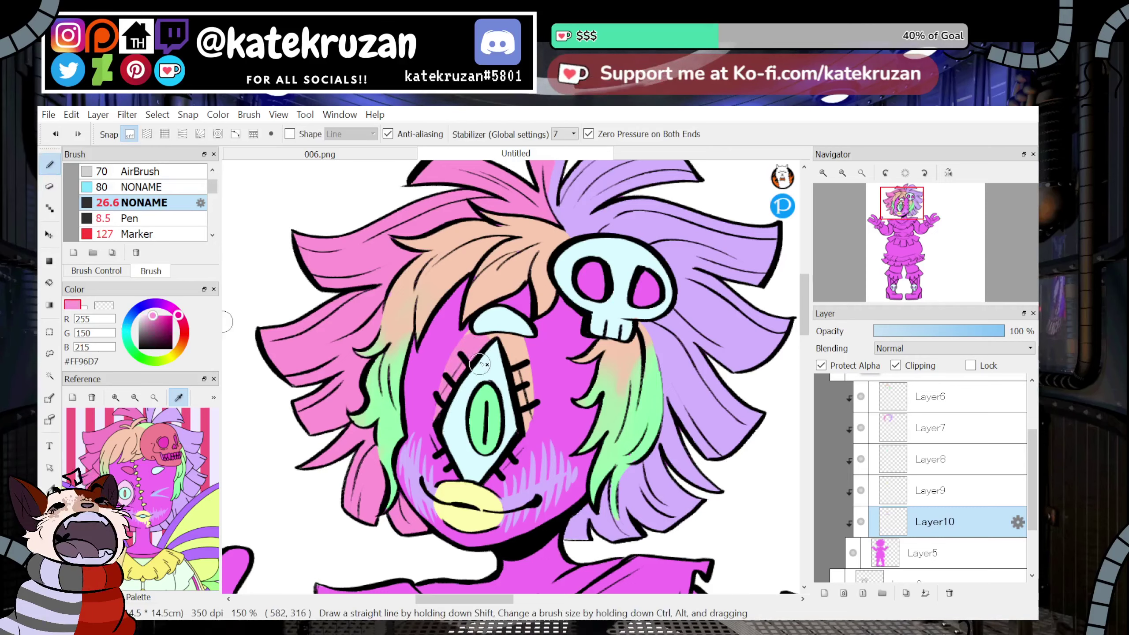
pyautogui.moveTo(507, 337); pyautogui.dragTo(528, 388)
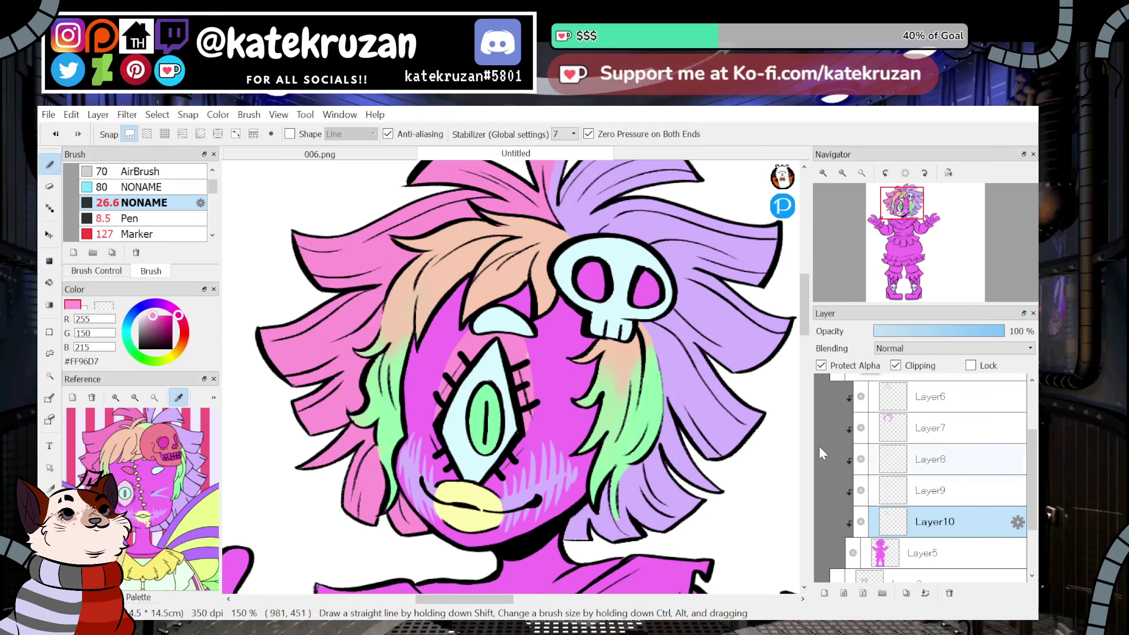
pyautogui.hotkey('ctrl', 'z')
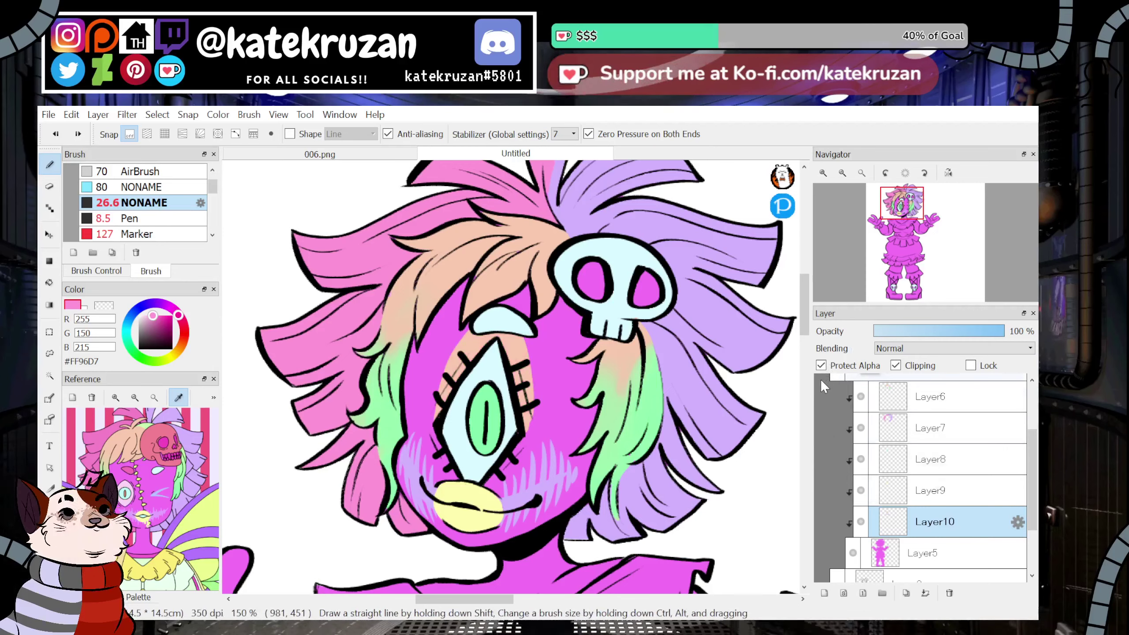
pyautogui.click(822, 366)
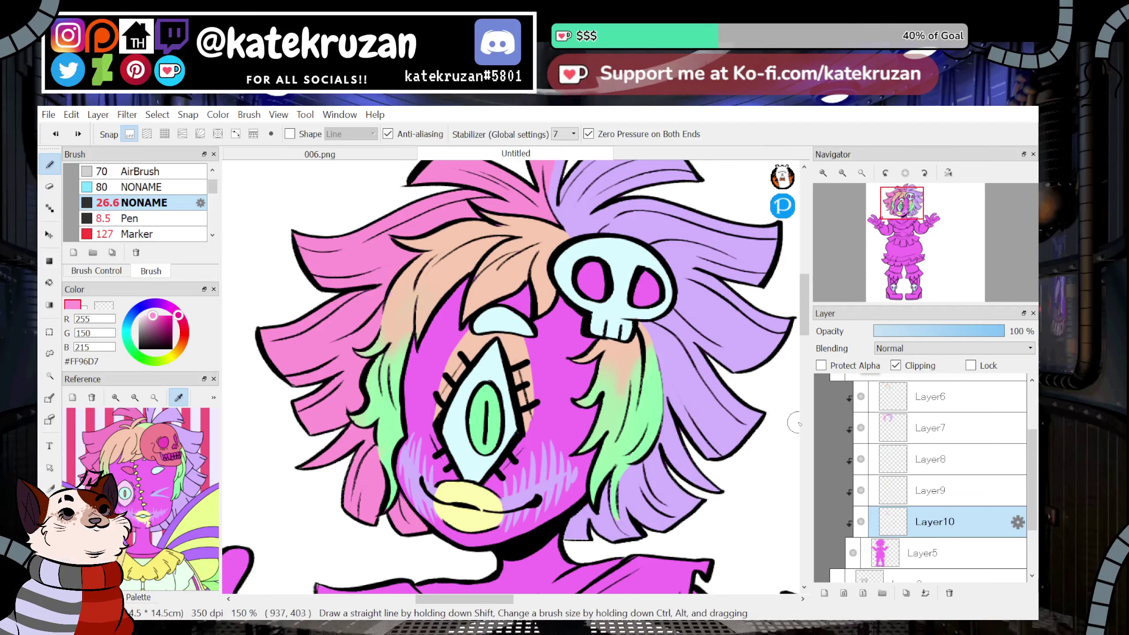
# Try hatching pink #FF96D7 over the blush beside the lips on a new clipped layer, and undo the strokes.
pyautogui.click(825, 591)
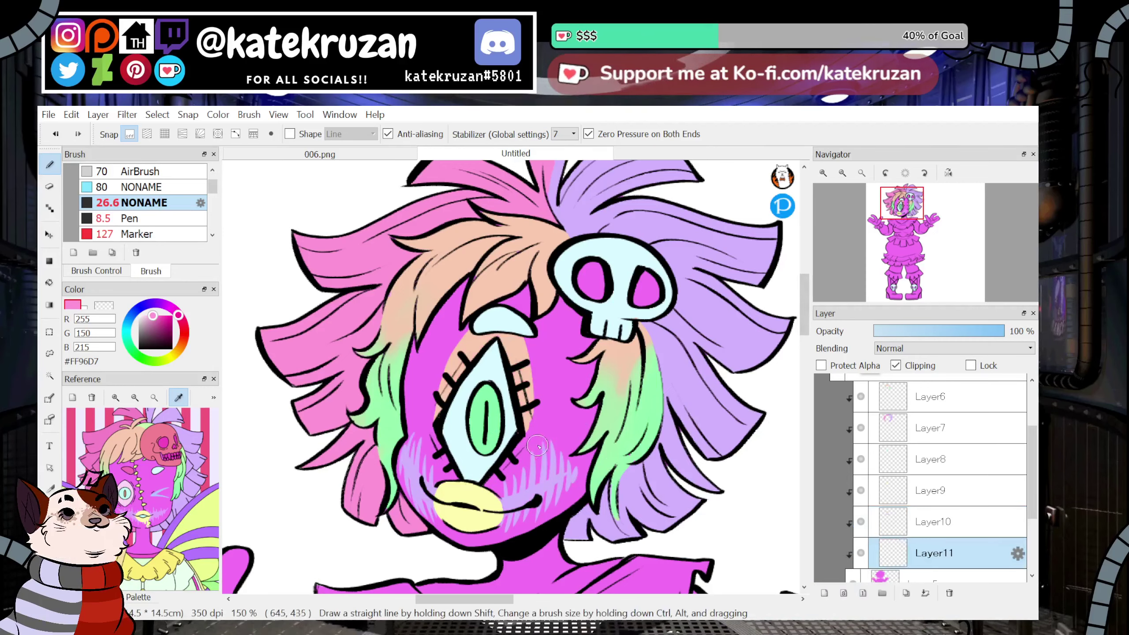
pyautogui.moveTo(538, 445)
pyautogui.mouseDown()
pyautogui.moveTo(530, 528)
pyautogui.moveTo(541, 435)
pyautogui.moveTo(546, 519)
pyautogui.mouseUp()
pyautogui.moveTo(558, 431); pyautogui.dragTo(569, 505)
pyautogui.moveTo(579, 461); pyautogui.dragTo(580, 493)
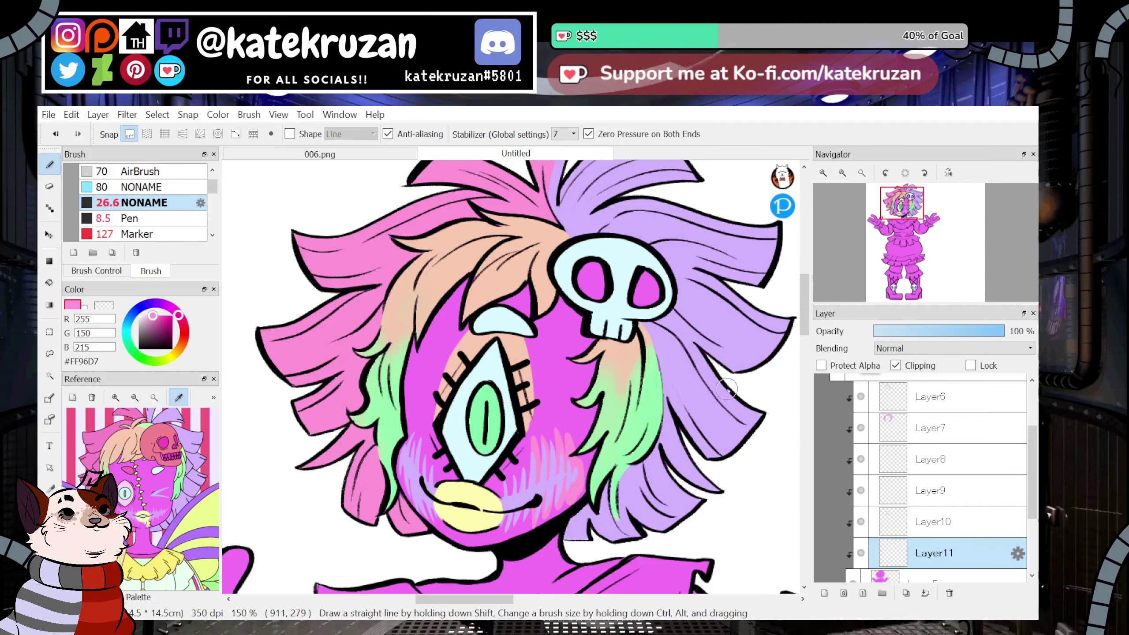
pyautogui.hotkey('ctrl', 'z')
pyautogui.hotkey('ctrl', 'z')
pyautogui.hotkey('ctrl', 'z')
pyautogui.hotkey('ctrl', 'z')
pyautogui.hotkey('ctrl', 'z')
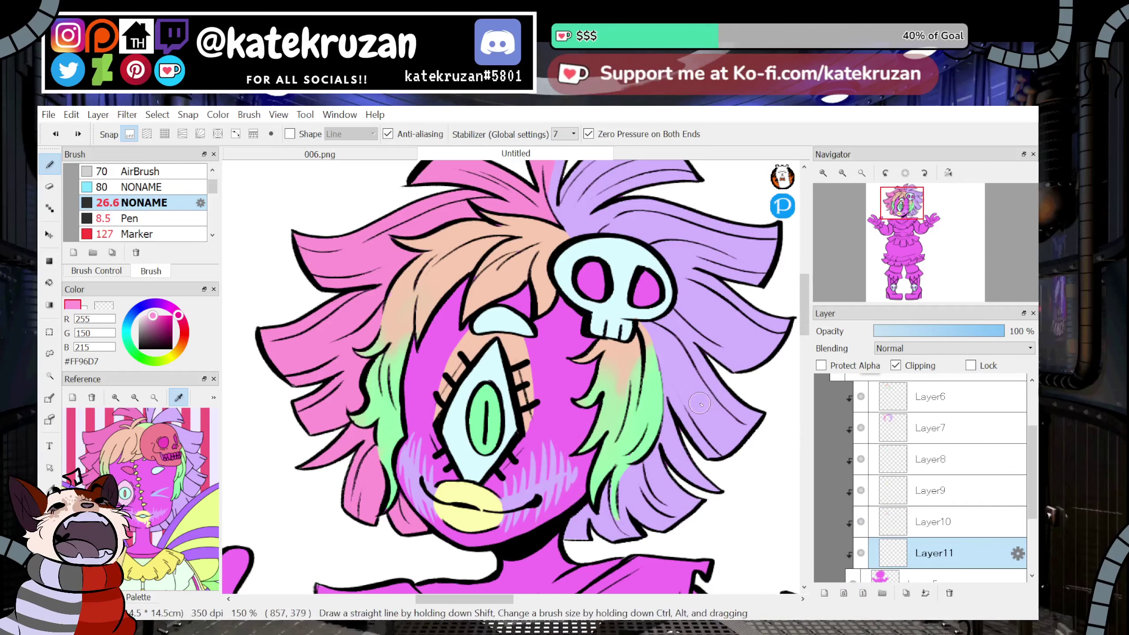
# Try bucket-filling the lips with deeper yellow #FCED78 sampled from the reference, and undo the fill.
pyautogui.moveTo(902, 205); pyautogui.dragTo(906, 221)
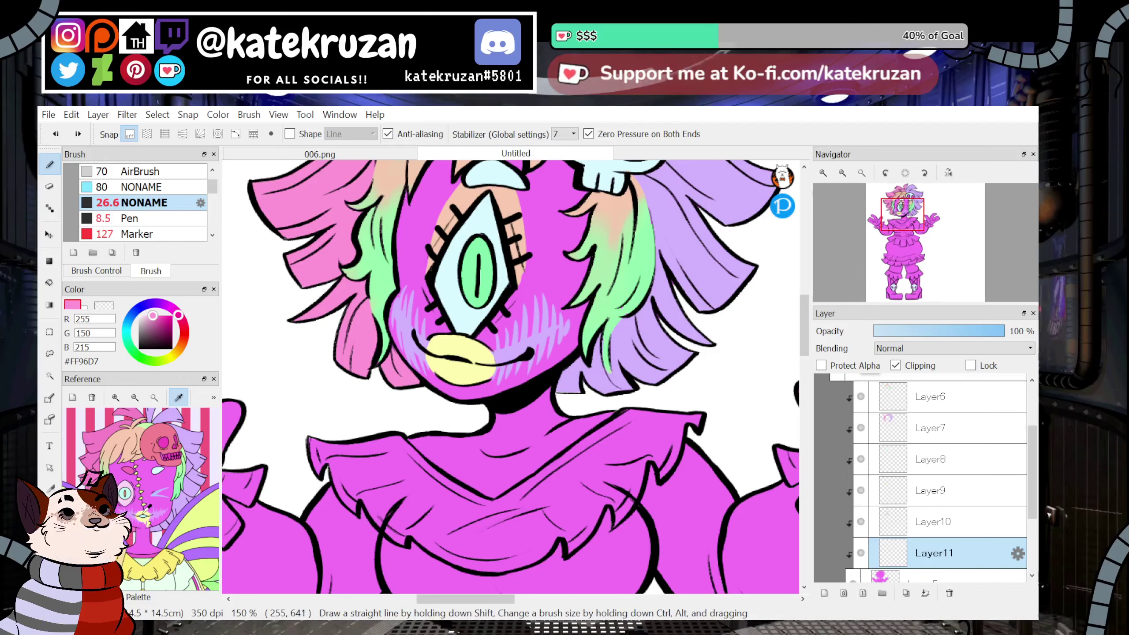
pyautogui.click(143, 516)
pyautogui.click(155, 563)
pyautogui.click(52, 282)
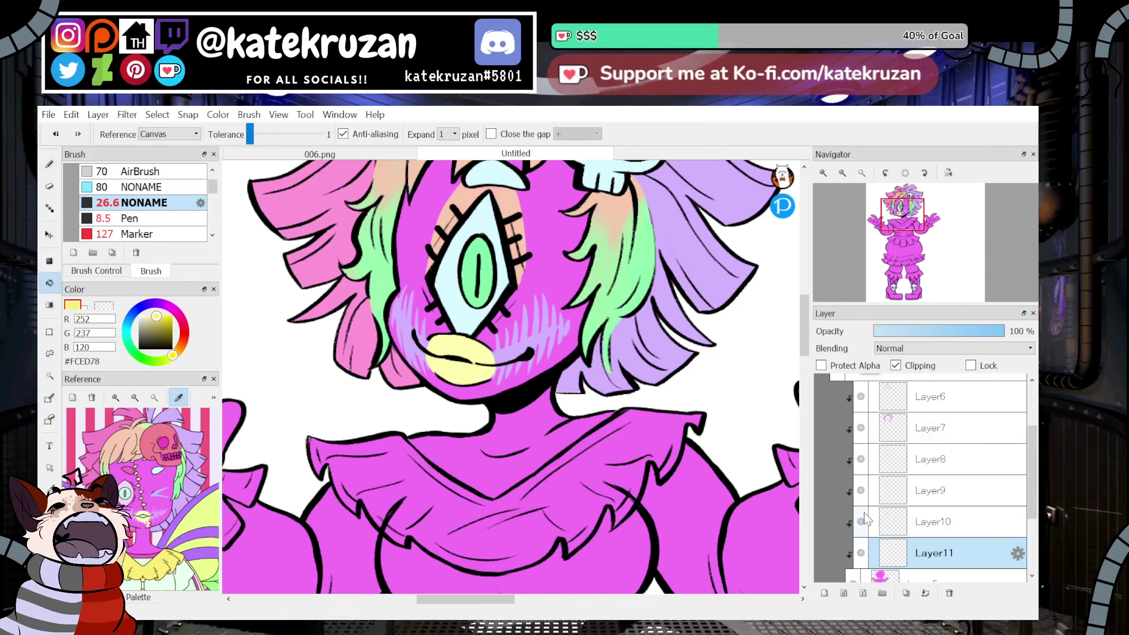
pyautogui.click(911, 491)
pyautogui.click(479, 370)
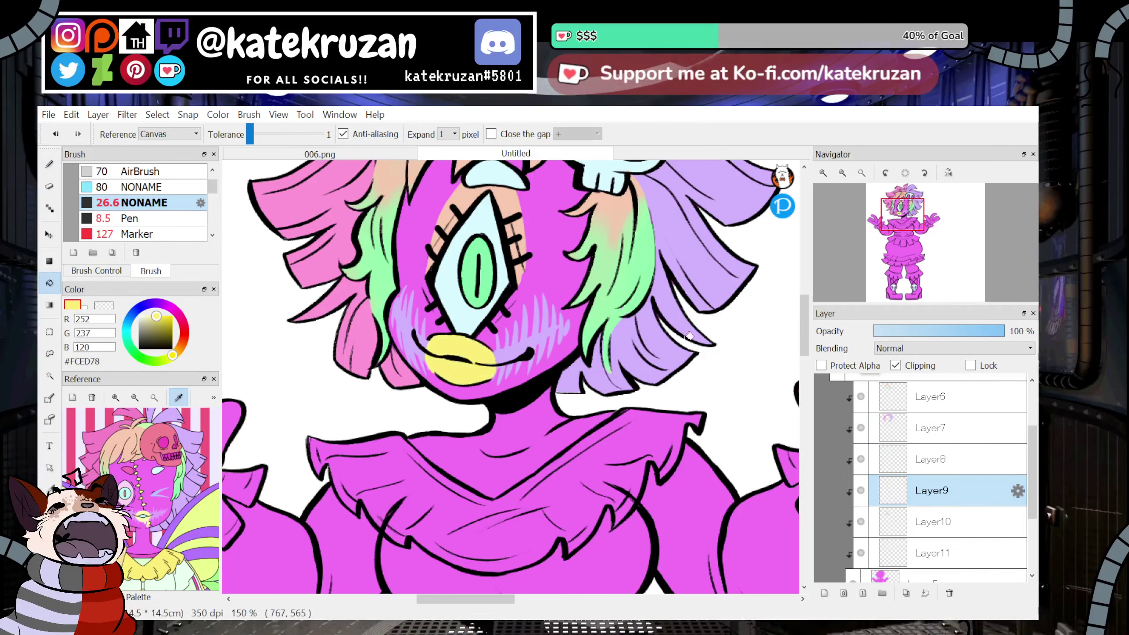
pyautogui.click(437, 379)
# Add a clipped layer directly above the pink silhouette and bucket-fill the ruffled collar with the lips' pale yellow #FDFBAD.
pyautogui.press('i')
pyautogui.click(427, 377)
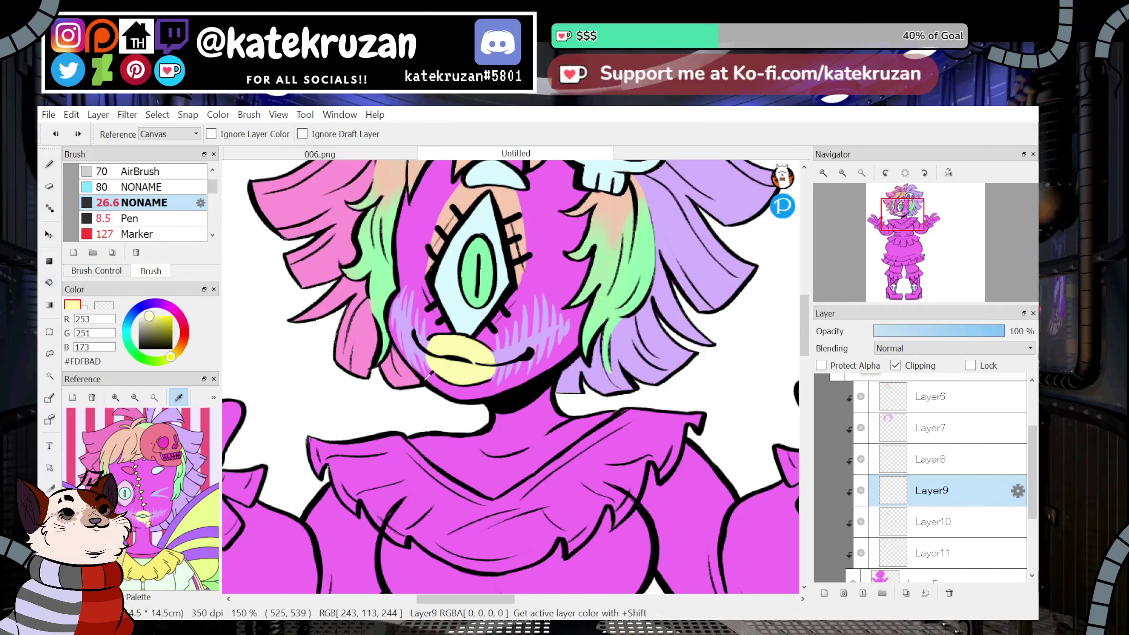
pyautogui.click(49, 283)
pyautogui.click(883, 577)
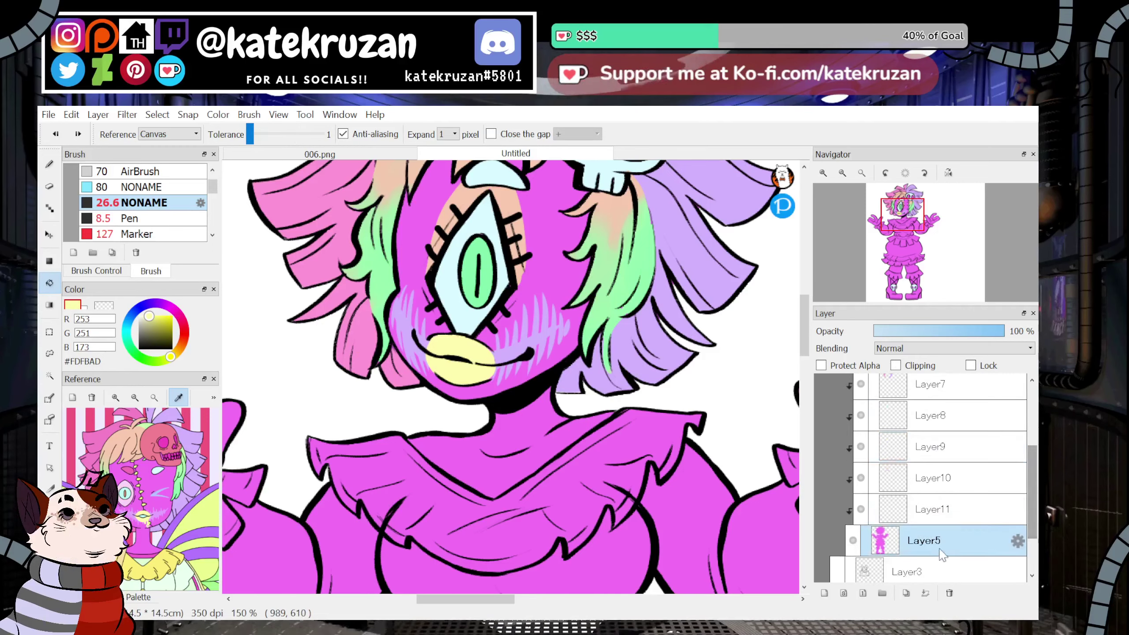
pyautogui.click(825, 593)
pyautogui.click(667, 440)
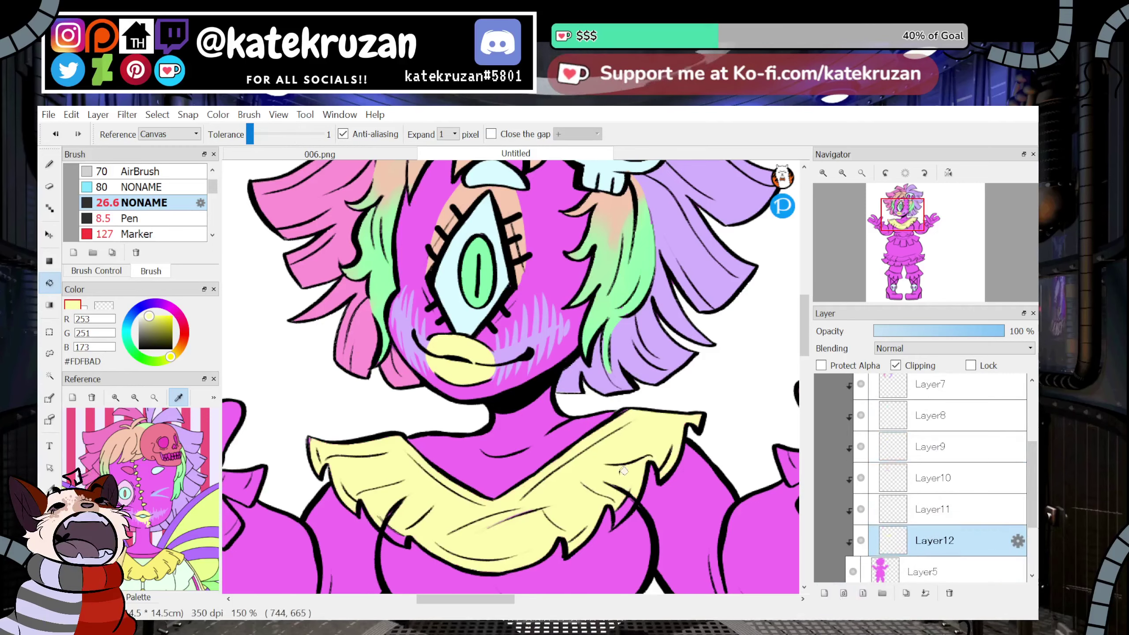
pyautogui.click(634, 506)
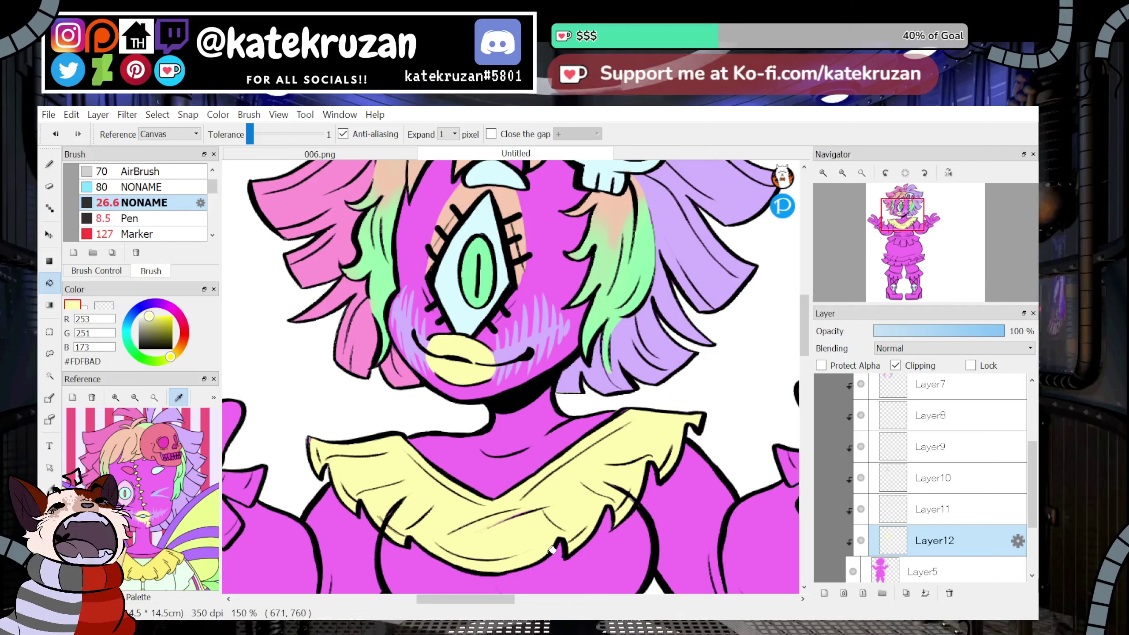
# Bucket-fill the skirt's ruffled hem with the collar's pale yellow #FDFBAD.
pyautogui.moveTo(906, 223); pyautogui.dragTo(928, 229)
pyautogui.click(472, 427)
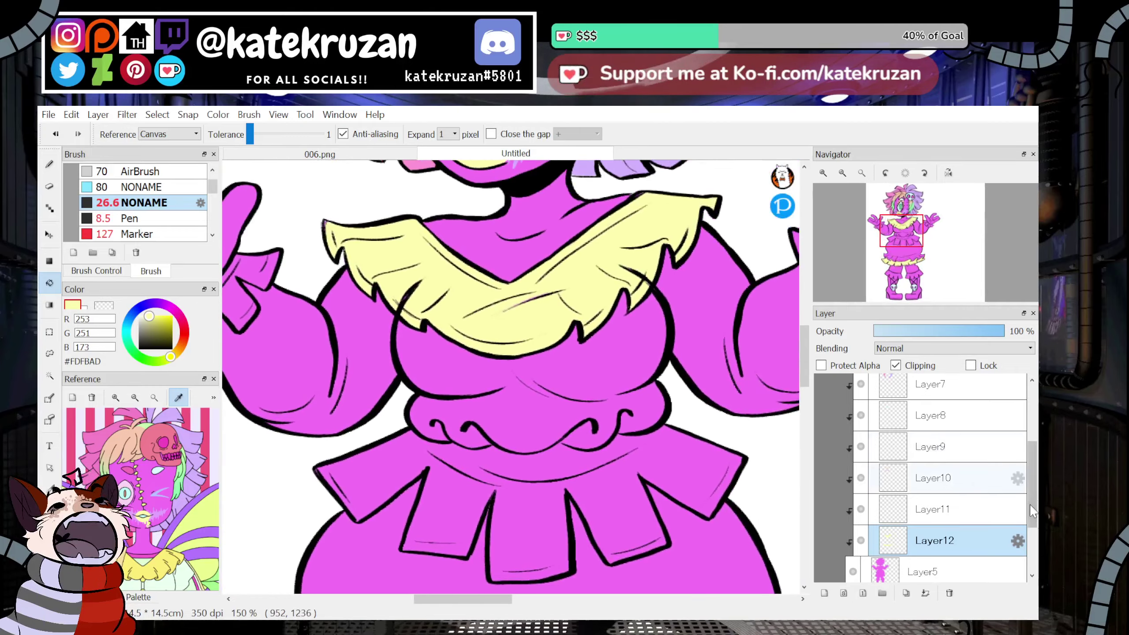
pyautogui.click(843, 173)
pyautogui.click(843, 172)
pyautogui.click(843, 172)
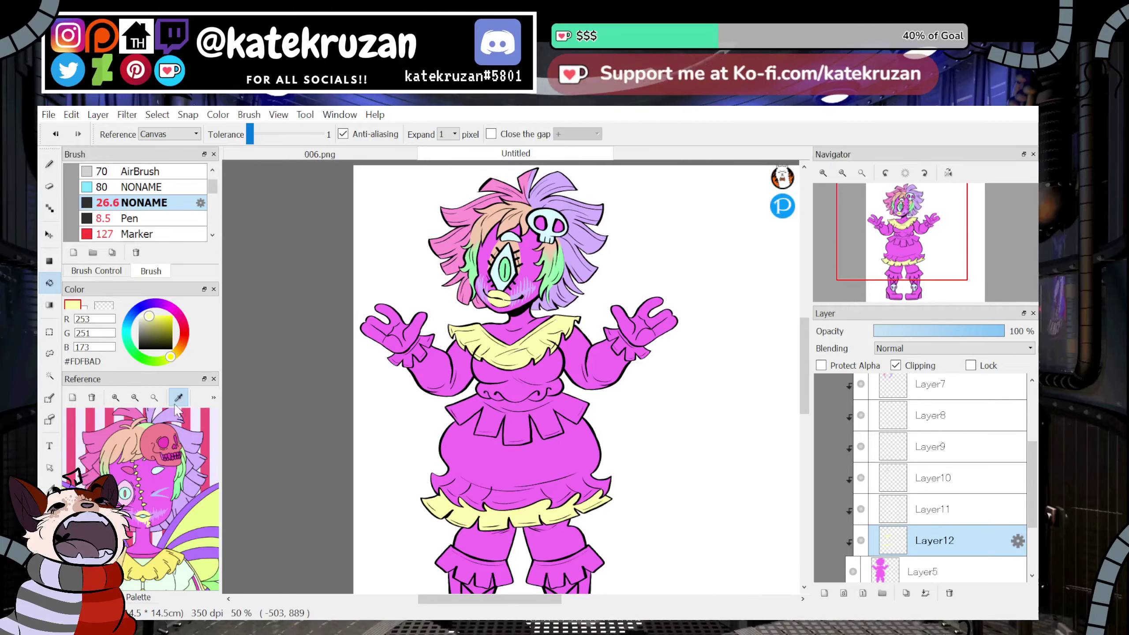
# Sample pale mint #EAFFEF from the reference's dress and turn on Protect Alpha for Layer8.
pyautogui.scroll(-5, 174, 407)
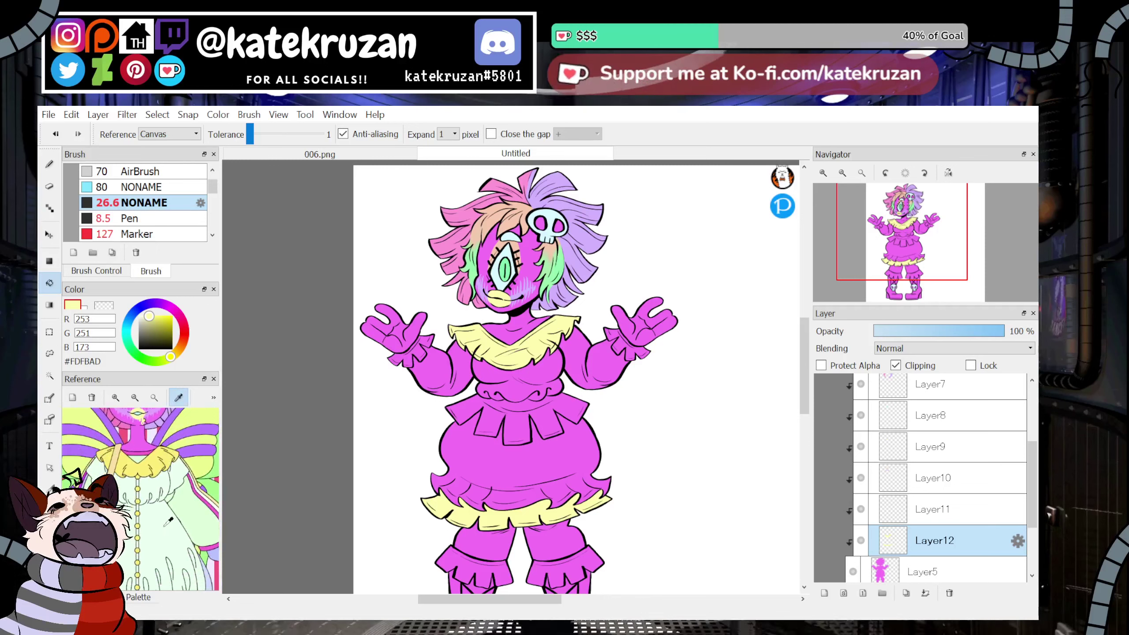
pyautogui.press('i')
pyautogui.click(164, 526)
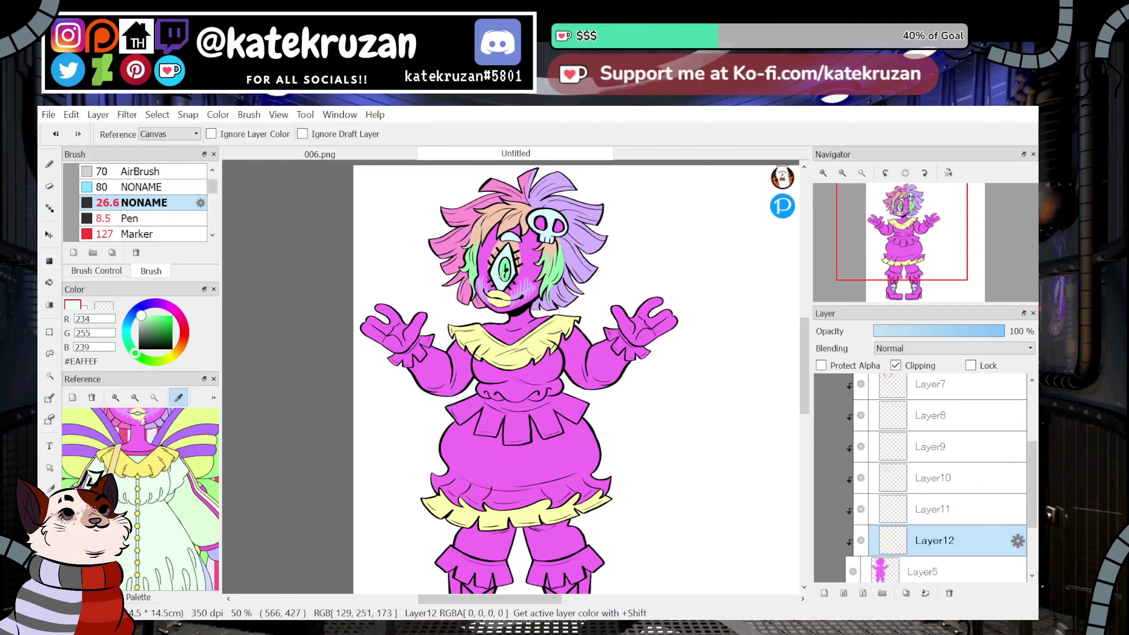
pyautogui.press('g')
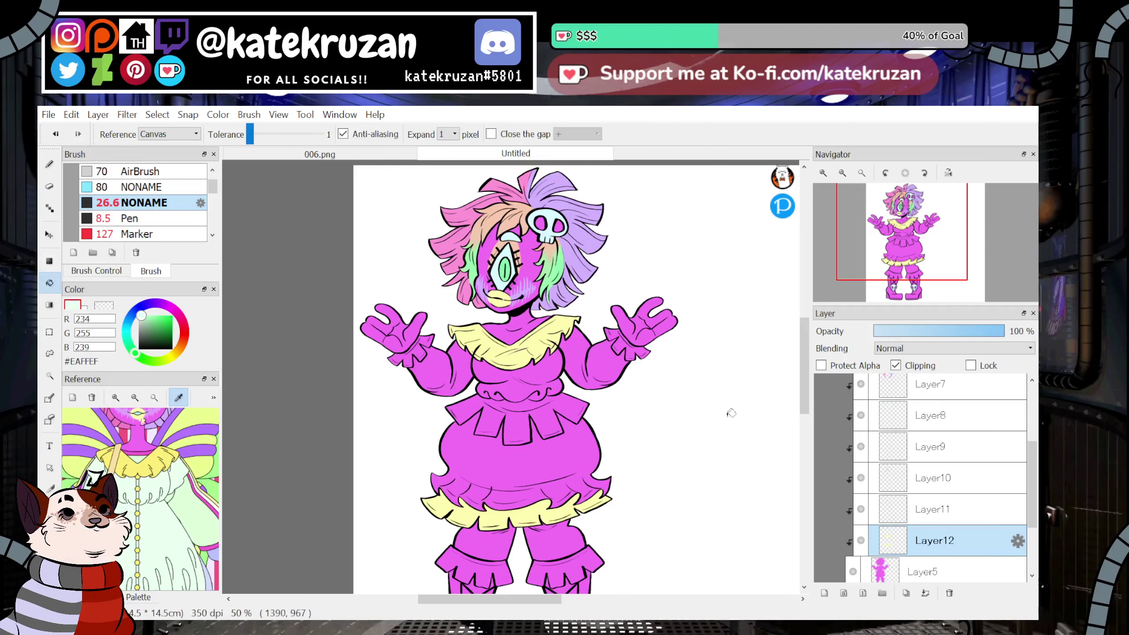
pyautogui.click(871, 421)
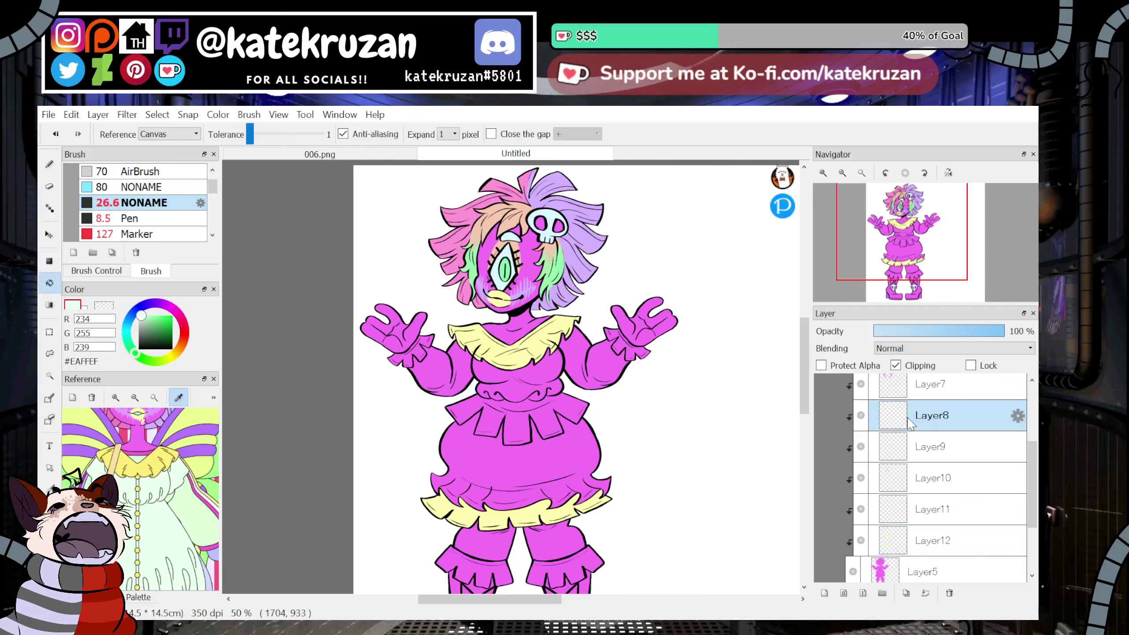
pyautogui.click(838, 371)
# Try recolouring the whole eye, iris included, with pale mint #EAFFEF on Layer8, and undo it.
pyautogui.press('u')
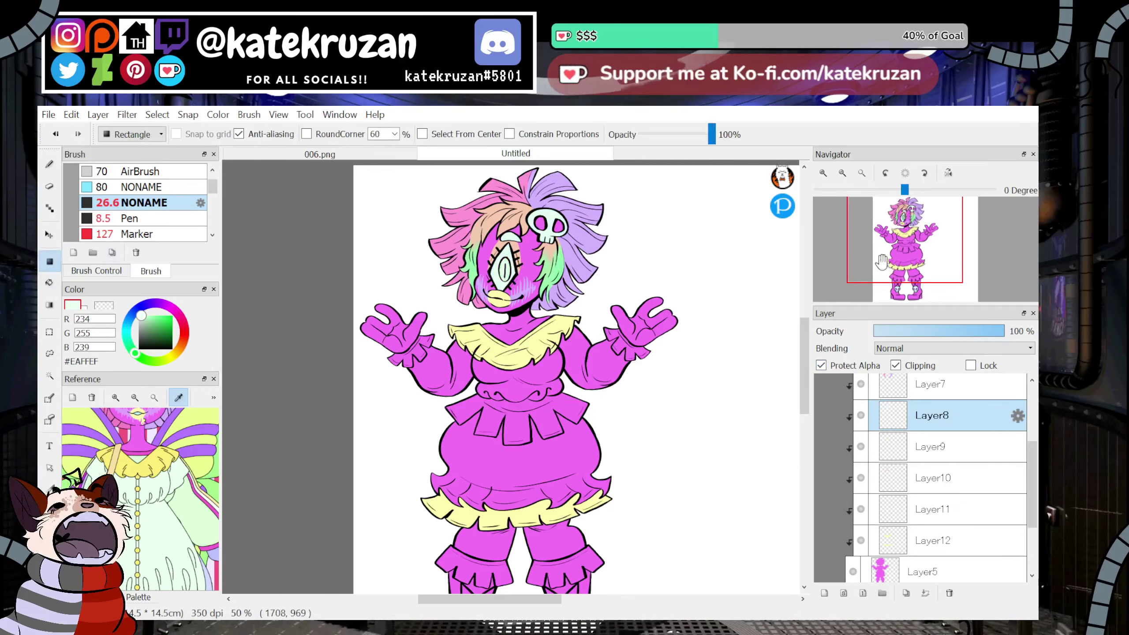
pyautogui.click(842, 173)
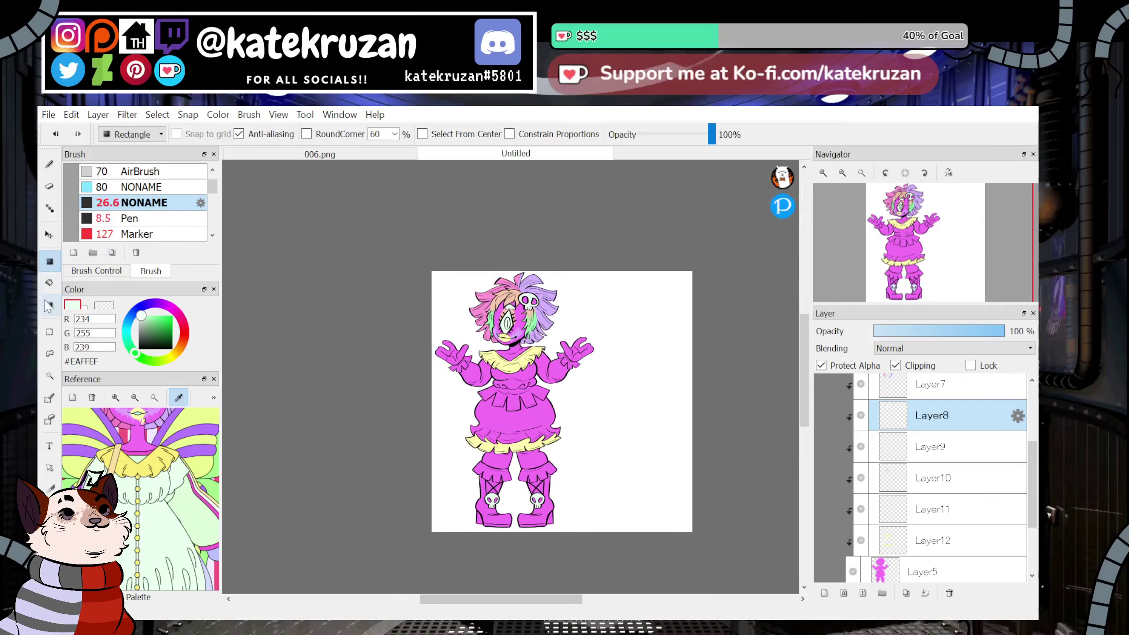
pyautogui.click(48, 282)
pyautogui.scroll(2, 908, 228)
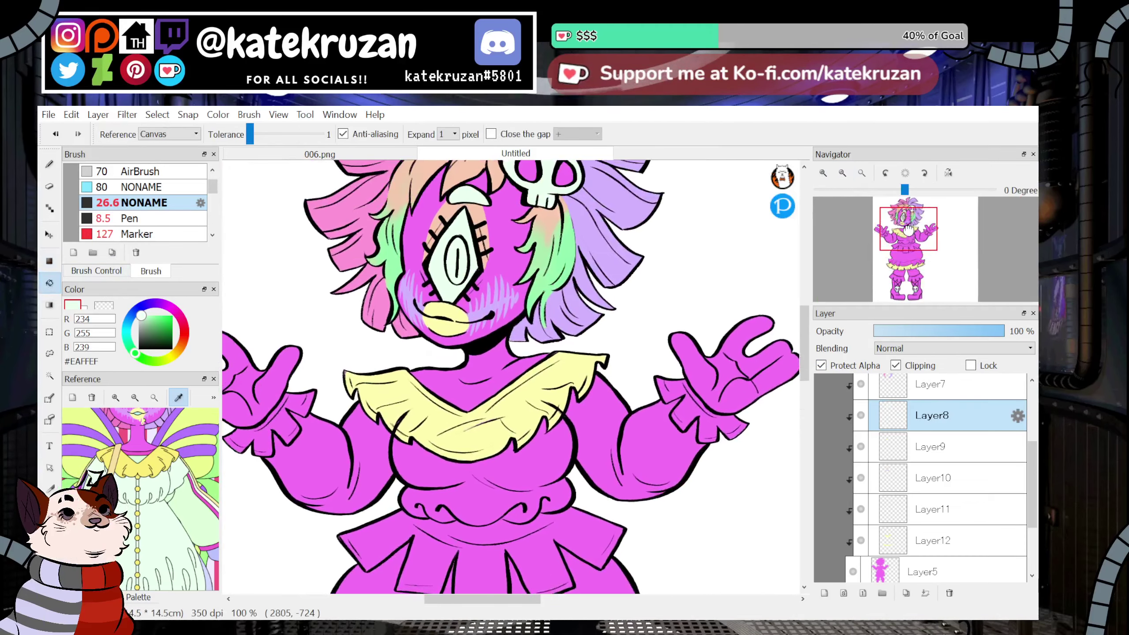
pyautogui.moveTo(908, 229); pyautogui.dragTo(908, 227)
pyautogui.moveTo(532, 297); pyautogui.dragTo(579, 369)
pyautogui.hotkey('ctrl', 'z')
# Try painting pale mint #EAFFEF over the eye with the 26.6 px brush, and undo the stroke.
pyautogui.moveTo(89, 154); pyautogui.dragTo(191, 209)
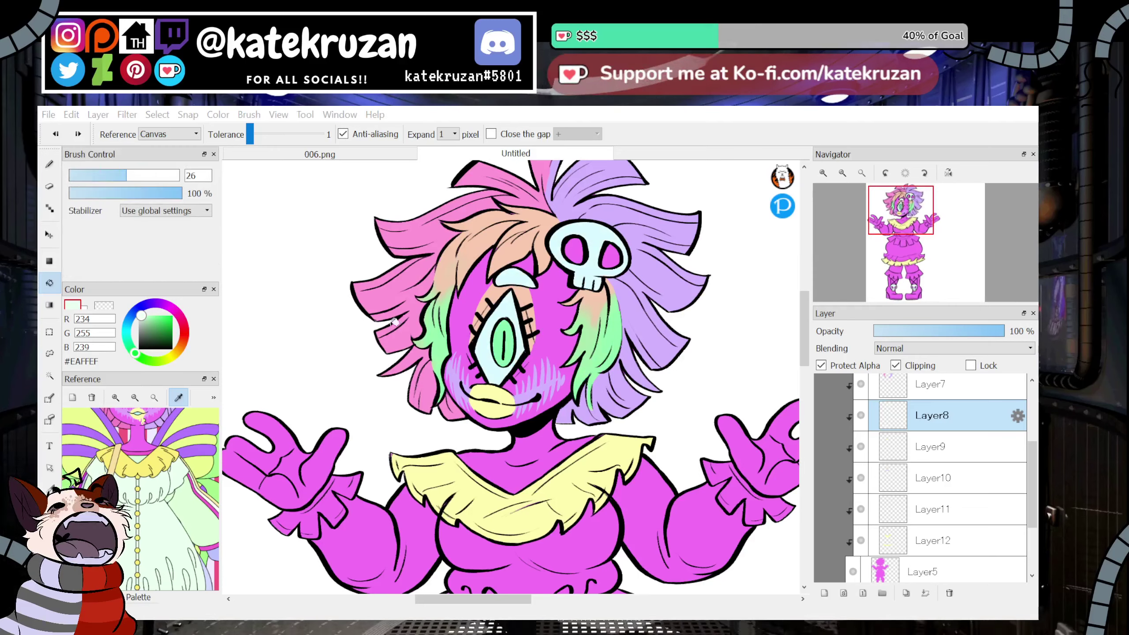
pyautogui.press('b')
pyautogui.moveTo(101, 196); pyautogui.dragTo(122, 166)
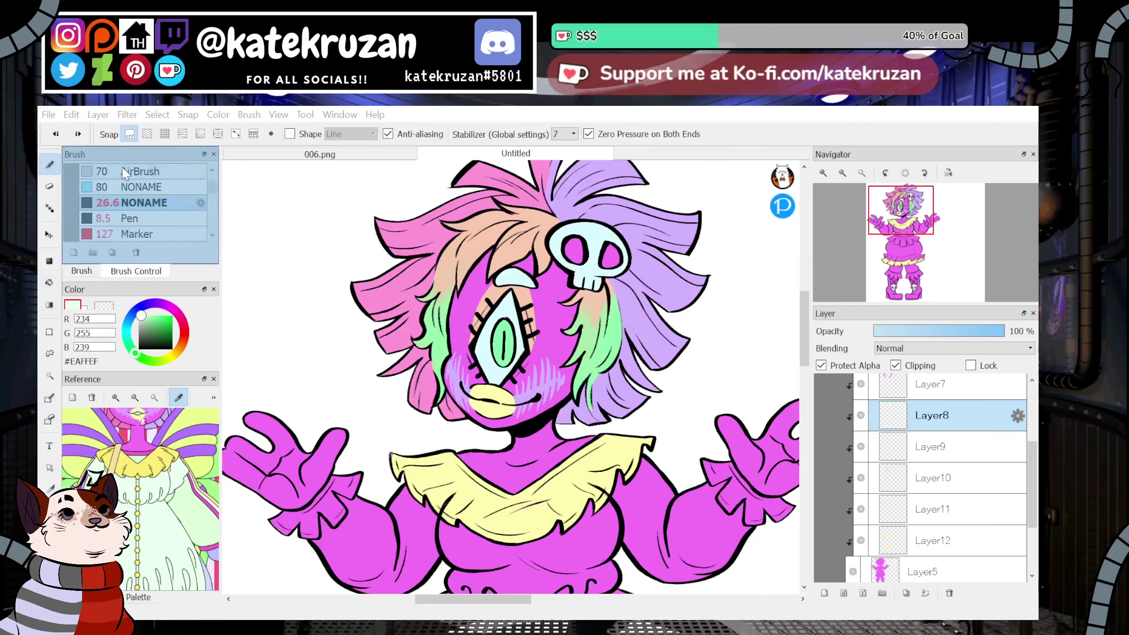
pyautogui.moveTo(471, 354)
pyautogui.mouseDown()
pyautogui.moveTo(535, 352)
pyautogui.moveTo(487, 391)
pyautogui.mouseUp()
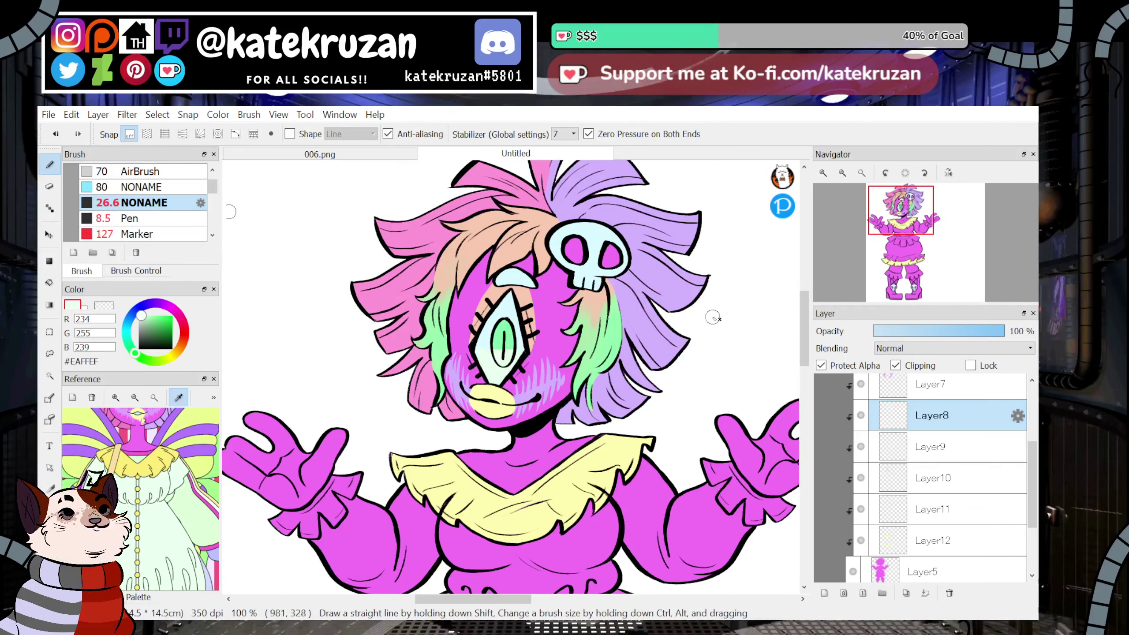
pyautogui.click(832, 367)
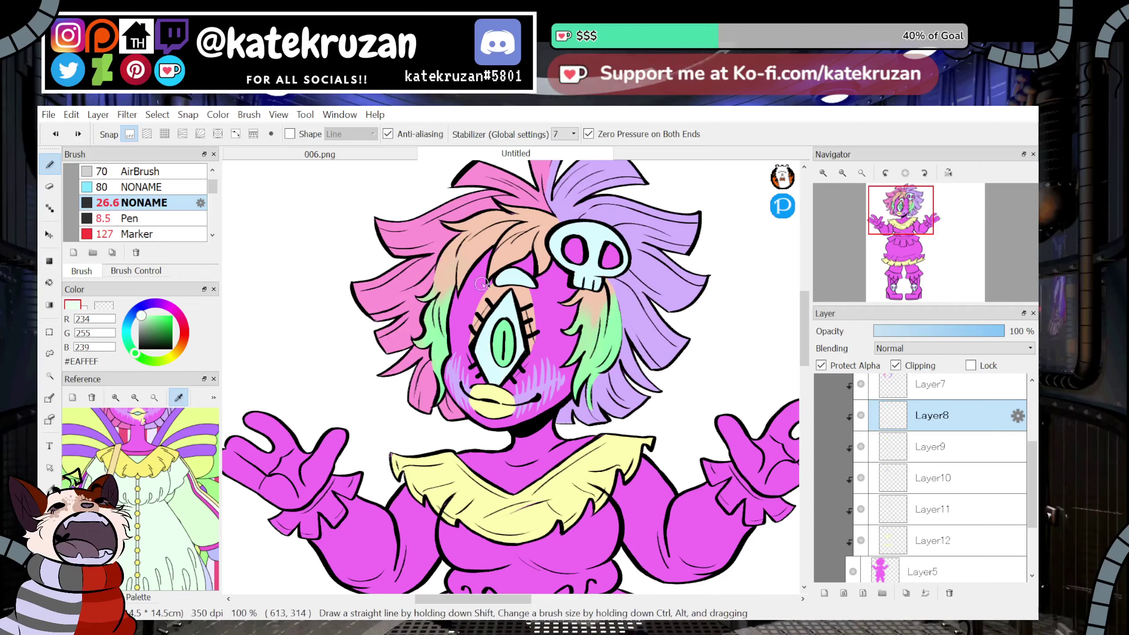
# Bucket-fill the area around the iris with pale mint #EAFFEF on Layer8.
pyautogui.press('g')
pyautogui.click(497, 352)
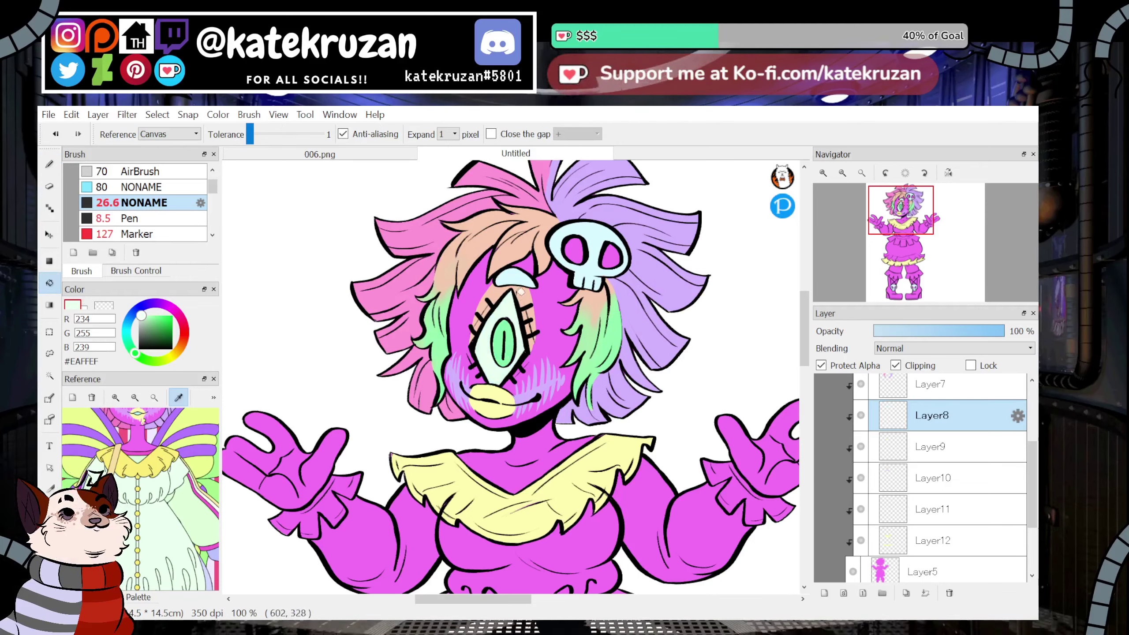
pyautogui.scroll(-10, 611, 236)
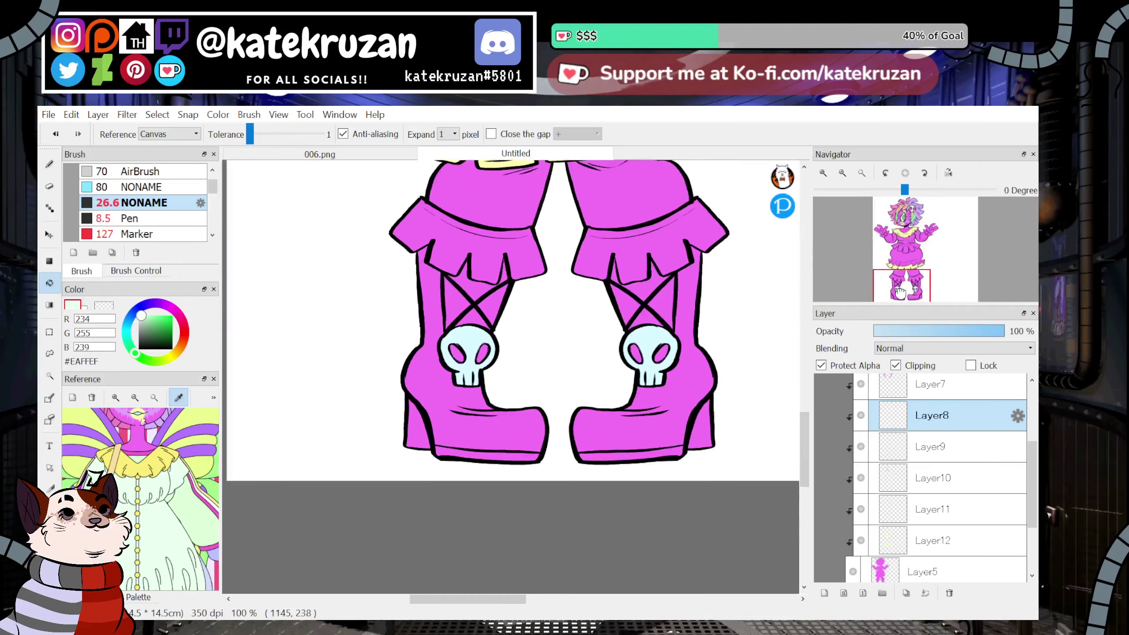
# Bucket-fill the bodice, both sleeves and the skirt with pale mint #EAFFEF on Layer12.
pyautogui.moveTo(905, 235)
pyautogui.mouseDown()
pyautogui.moveTo(901, 218)
pyautogui.moveTo(895, 249)
pyautogui.mouseUp()
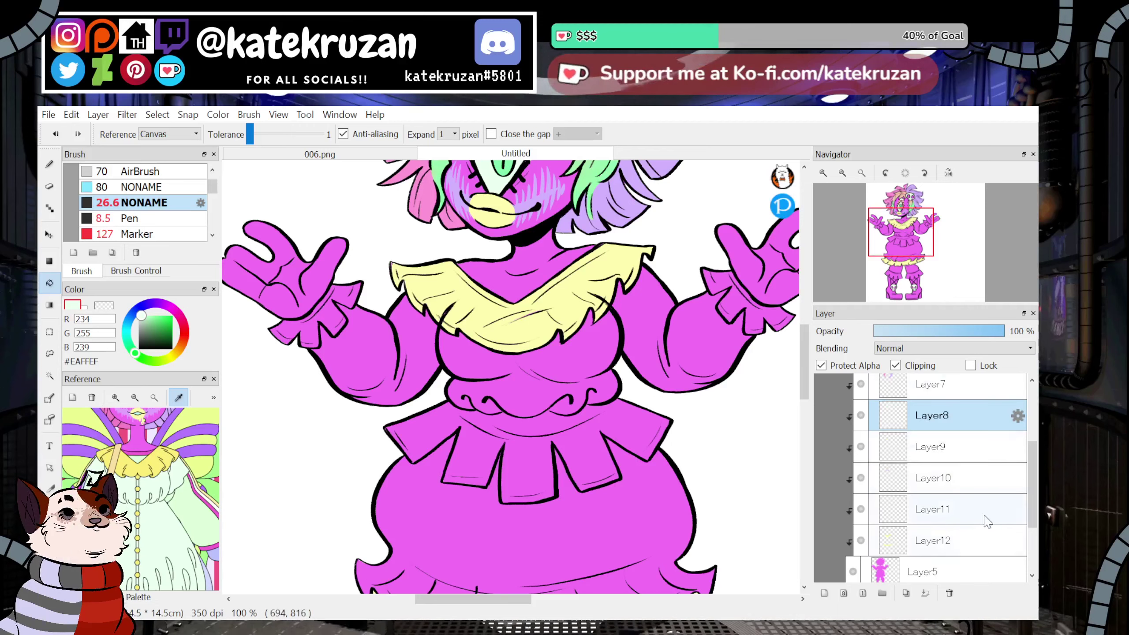
pyautogui.click(994, 541)
pyautogui.click(573, 347)
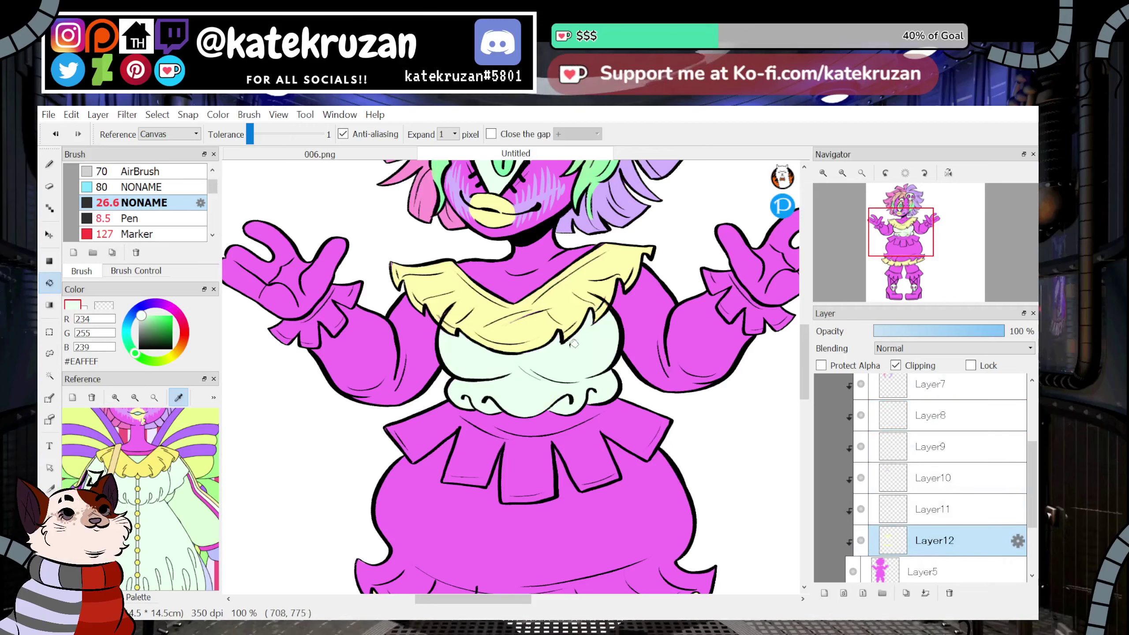
pyautogui.click(648, 329)
pyautogui.click(369, 356)
pyautogui.click(534, 533)
# Sample pink #FF96D7 from the character's hair and bucket-fill the wrist ruffle on the pink-haired side.
pyautogui.moveTo(936, 270)
pyautogui.moveTo(936, 270); pyautogui.dragTo(809, 231)
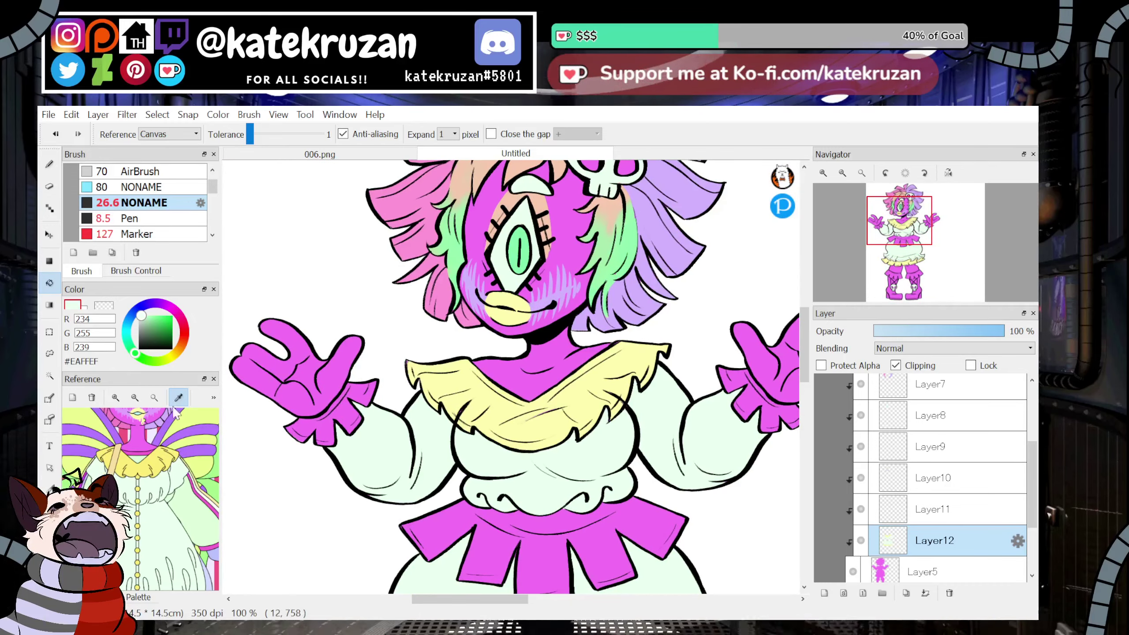
pyautogui.moveTo(171, 440); pyautogui.dragTo(170, 546)
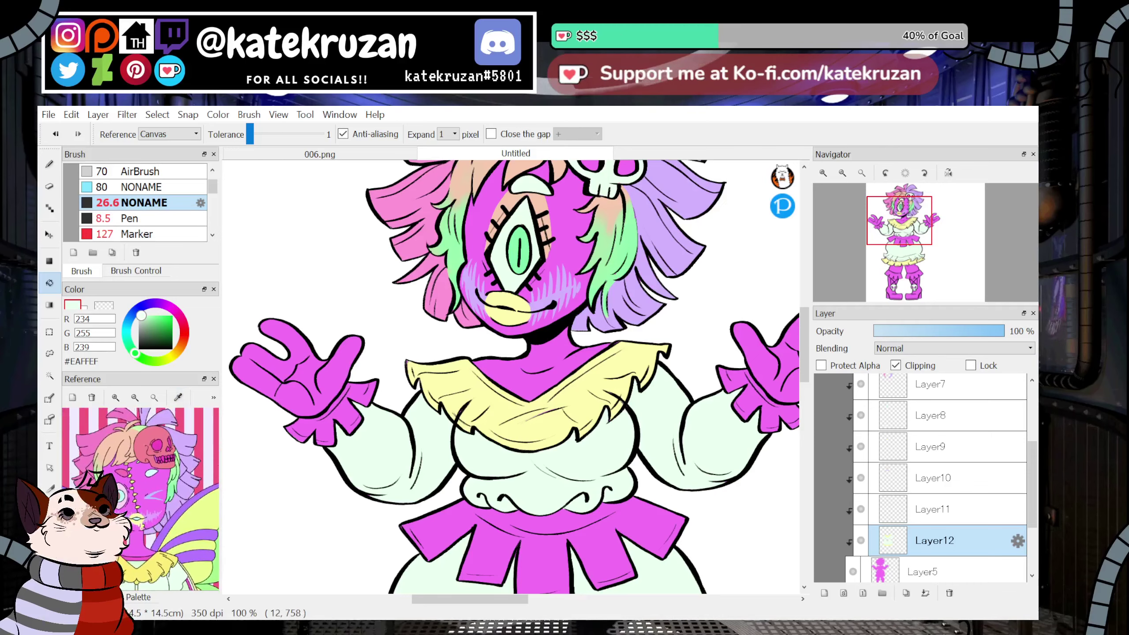
pyautogui.moveTo(904, 278); pyautogui.dragTo(904, 228)
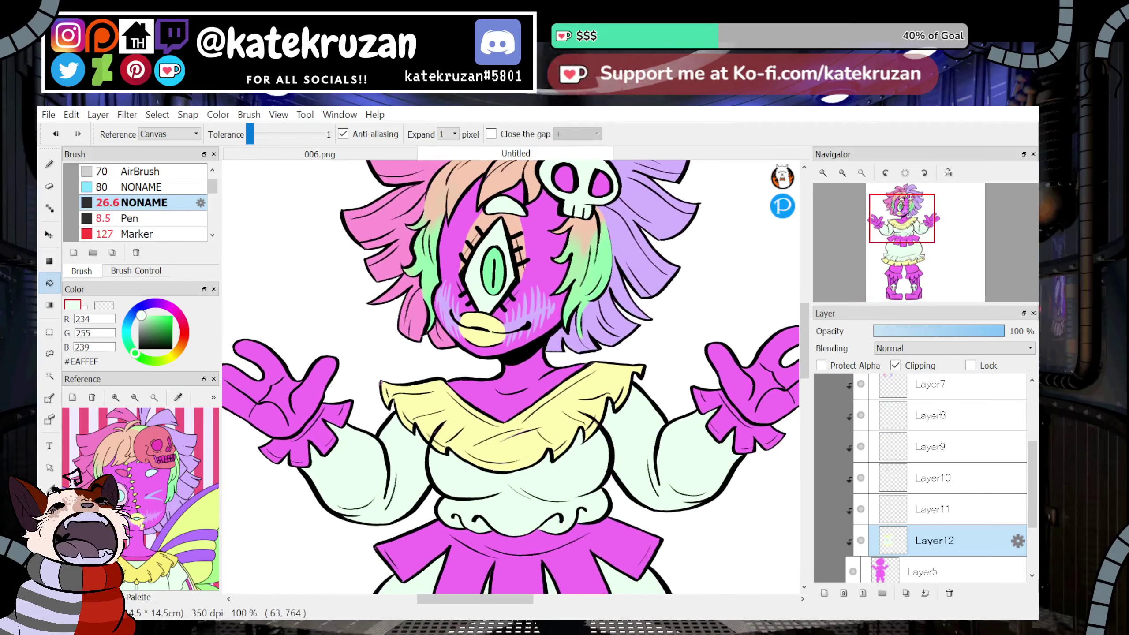
pyautogui.keyDown('alt'); pyautogui.click(395, 263); pyautogui.keyUp('alt')
pyautogui.click(49, 282)
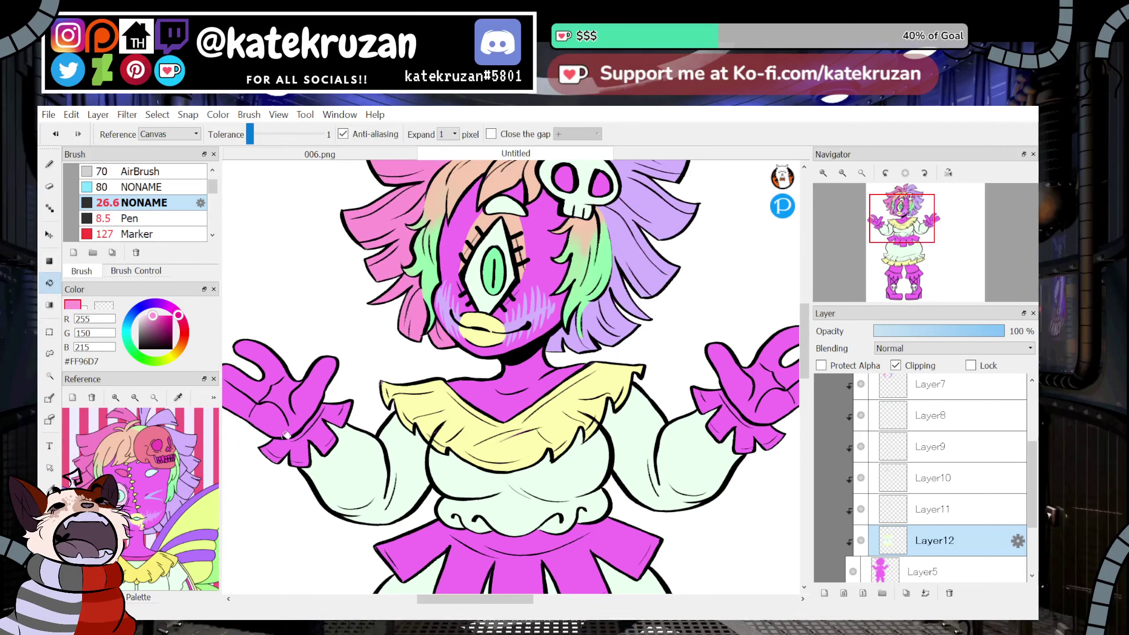
pyautogui.click(283, 454)
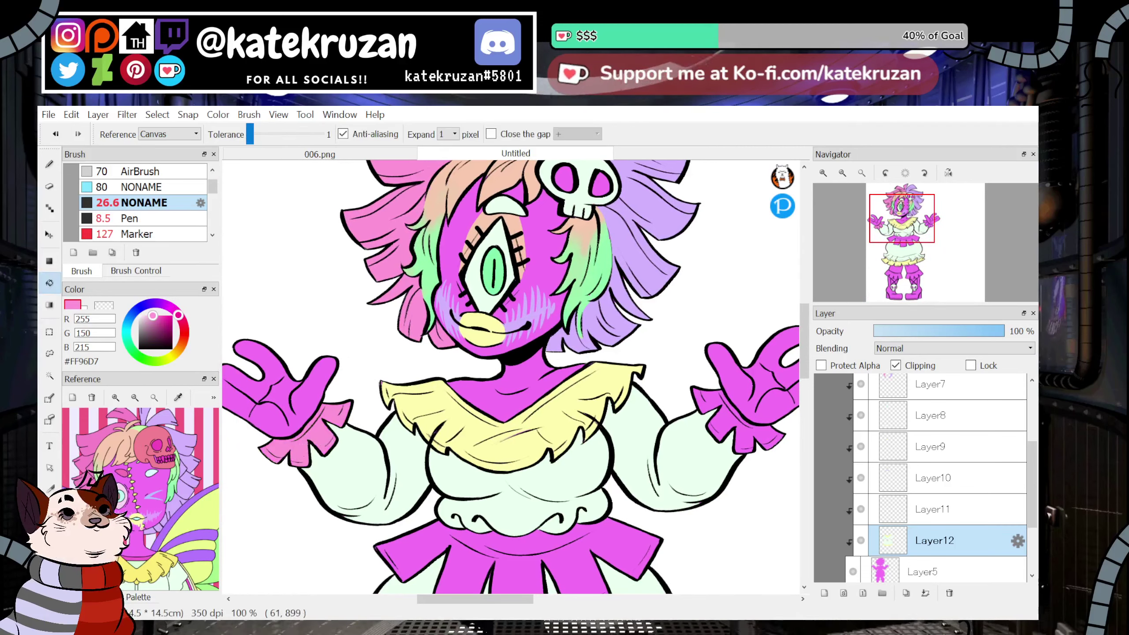
# Sample lavender #D3B2FF from the hair and bucket-fill the wrist ruffle on the purple-haired side.
pyautogui.click(49, 512)
pyautogui.keyDown('alt'); pyautogui.click(623, 244); pyautogui.keyUp('alt')
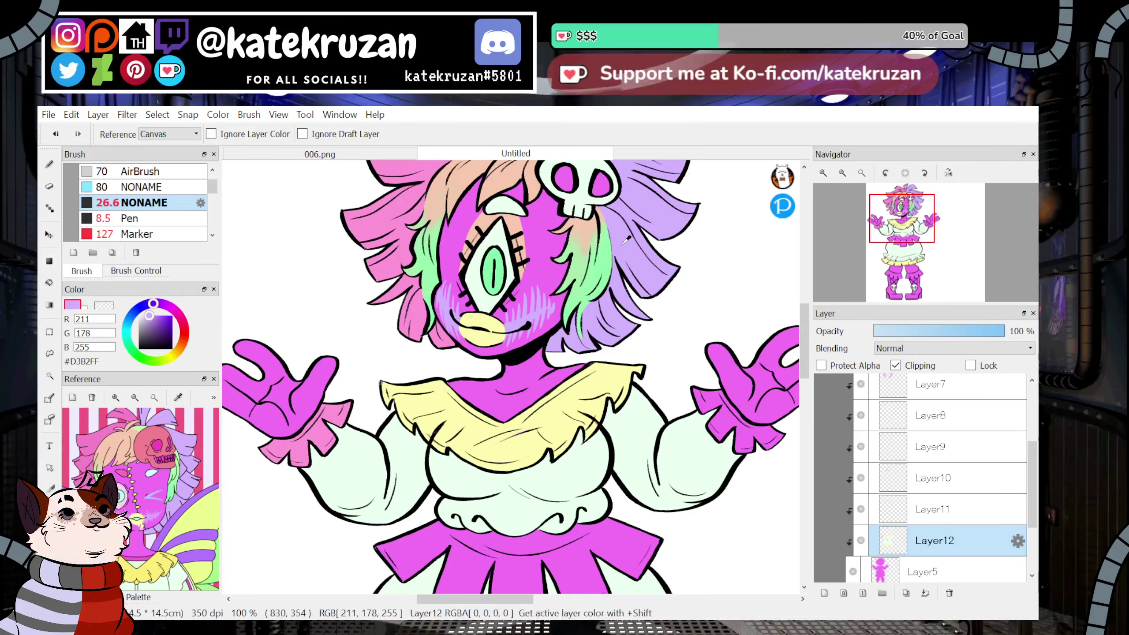
pyautogui.click(49, 282)
pyautogui.click(773, 438)
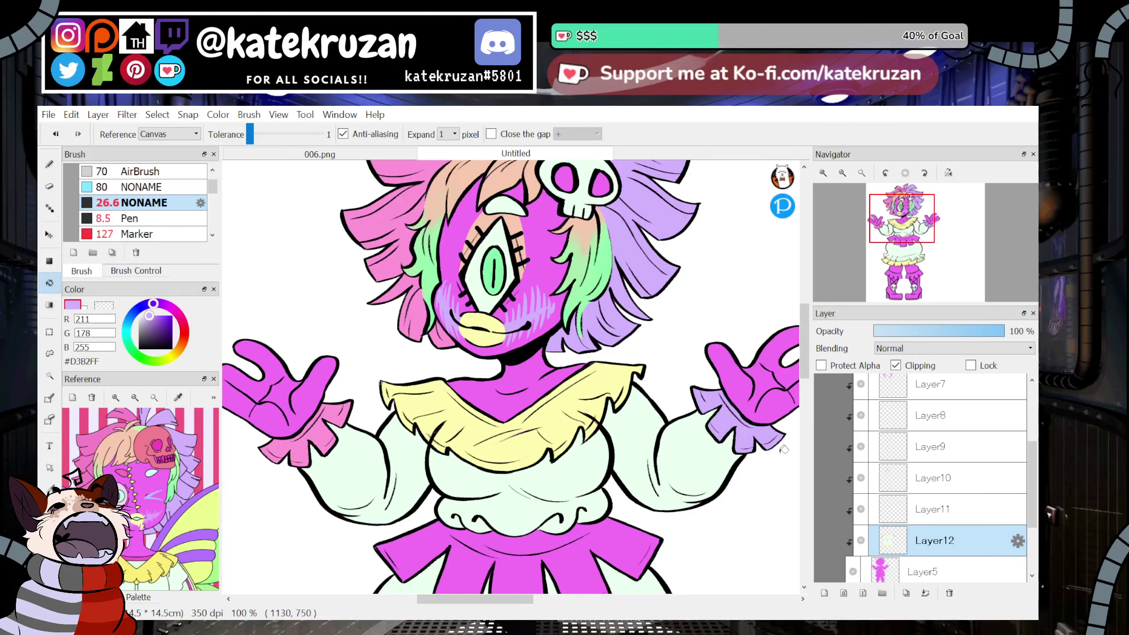
pyautogui.click(49, 166)
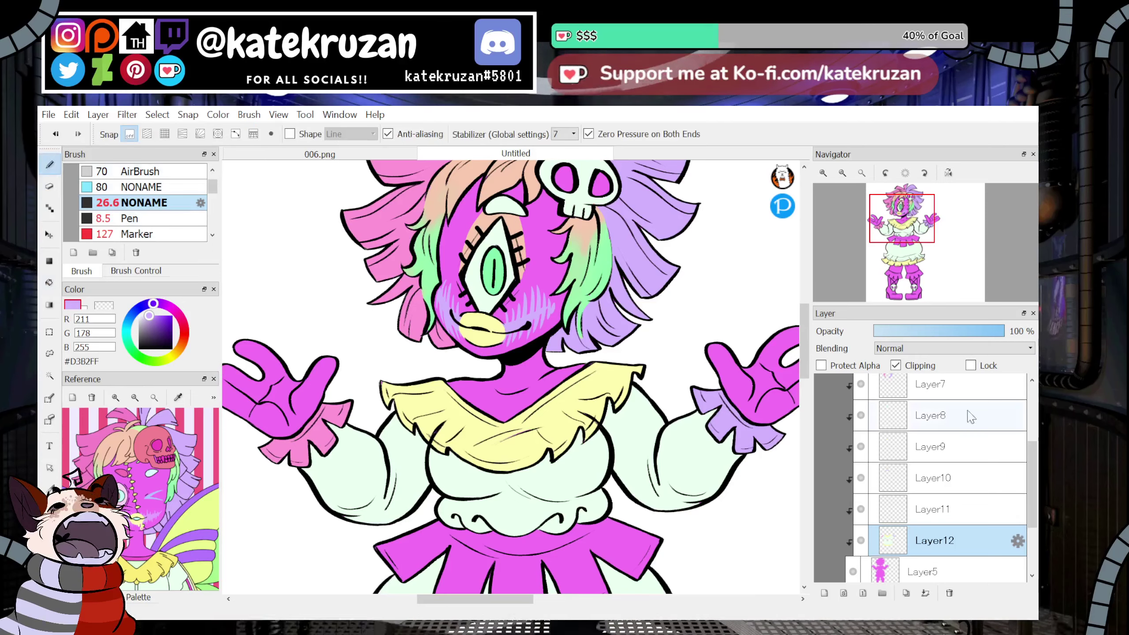
pyautogui.click(920, 508)
pyautogui.click(860, 541)
pyautogui.click(861, 541)
pyautogui.click(898, 543)
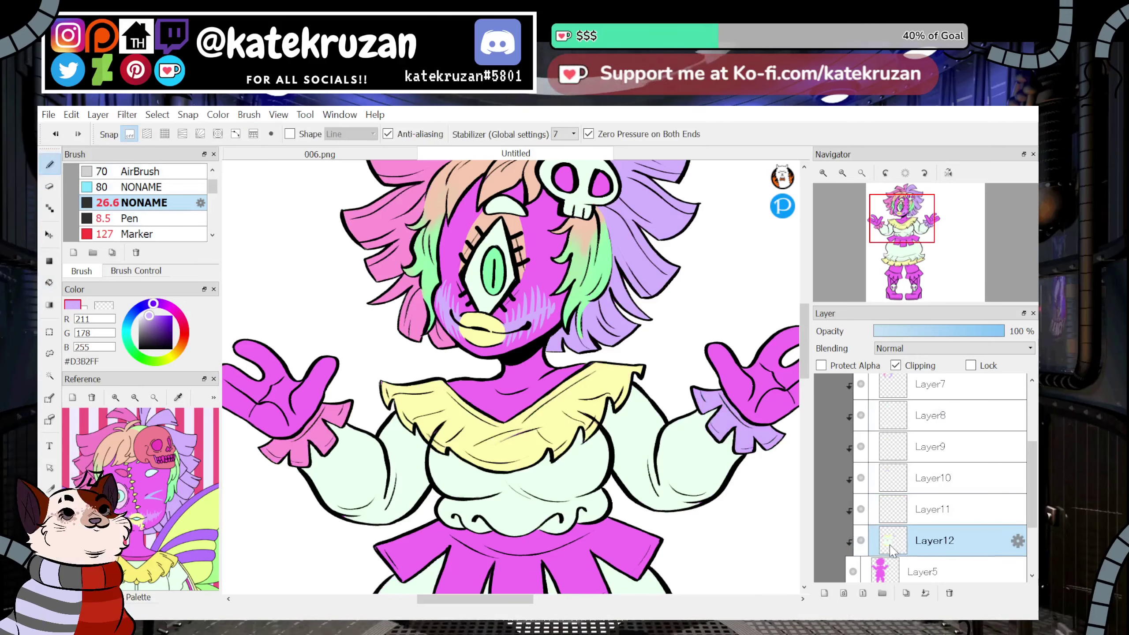
# Sample peach #F8C8AE from the fringe and bucket-fill the flapped waist frill on Layer12.
pyautogui.press('g')
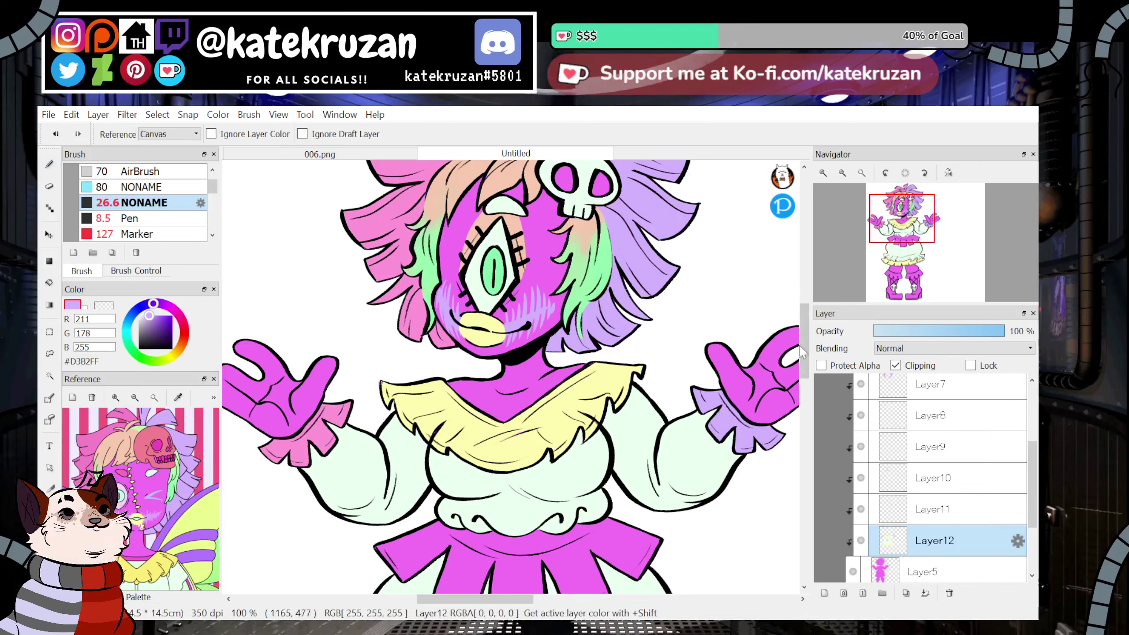
pyautogui.click(450, 202)
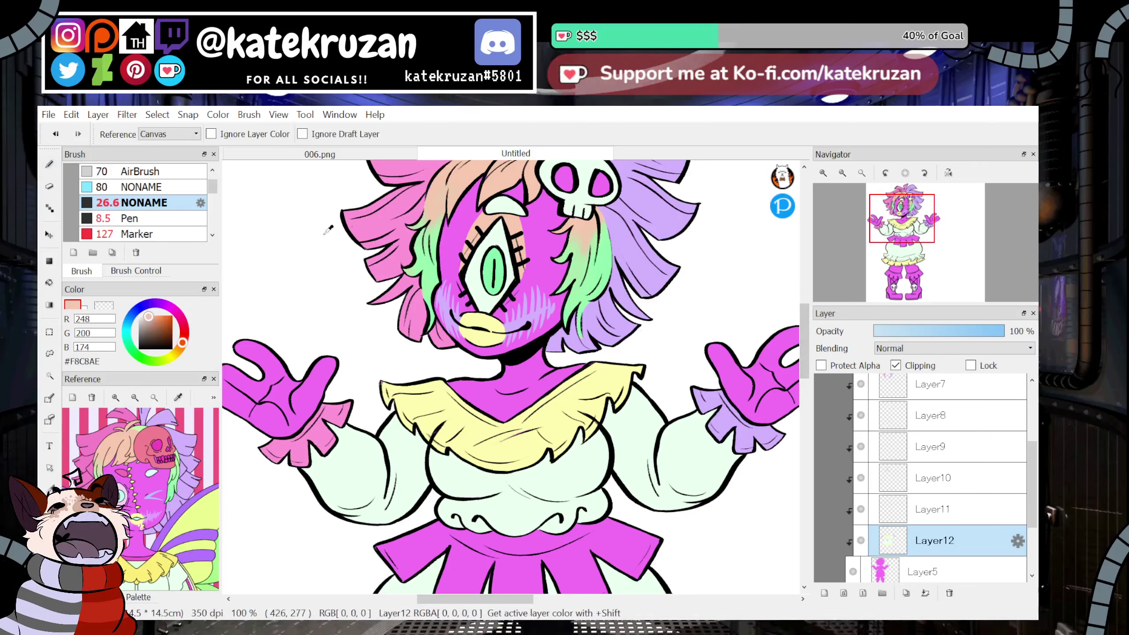
pyautogui.click(50, 283)
pyautogui.click(526, 543)
# Sample green #98F4AF from the hair and, with Protect Alpha on for Layer12, brush dividing lines between the waistband and flaps.
pyautogui.moveTo(902, 226)
pyautogui.mouseDown()
pyautogui.moveTo(909, 269)
pyautogui.moveTo(905, 209)
pyautogui.moveTo(907, 262)
pyautogui.moveTo(902, 230)
pyautogui.mouseUp()
pyautogui.press('i')
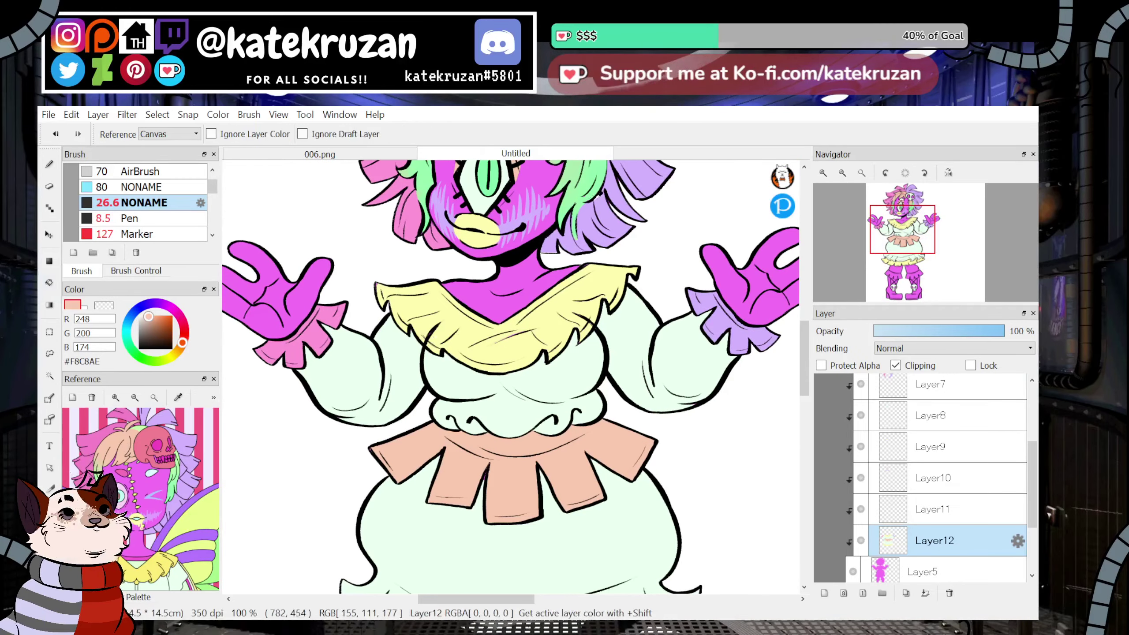
pyautogui.click(585, 198)
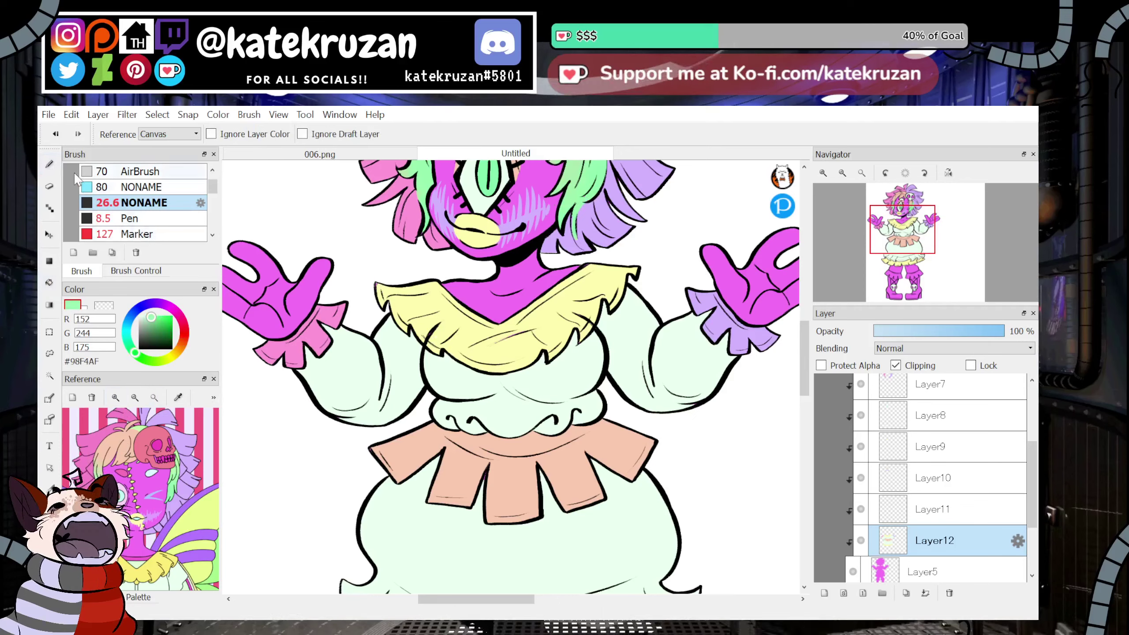
pyautogui.click(49, 164)
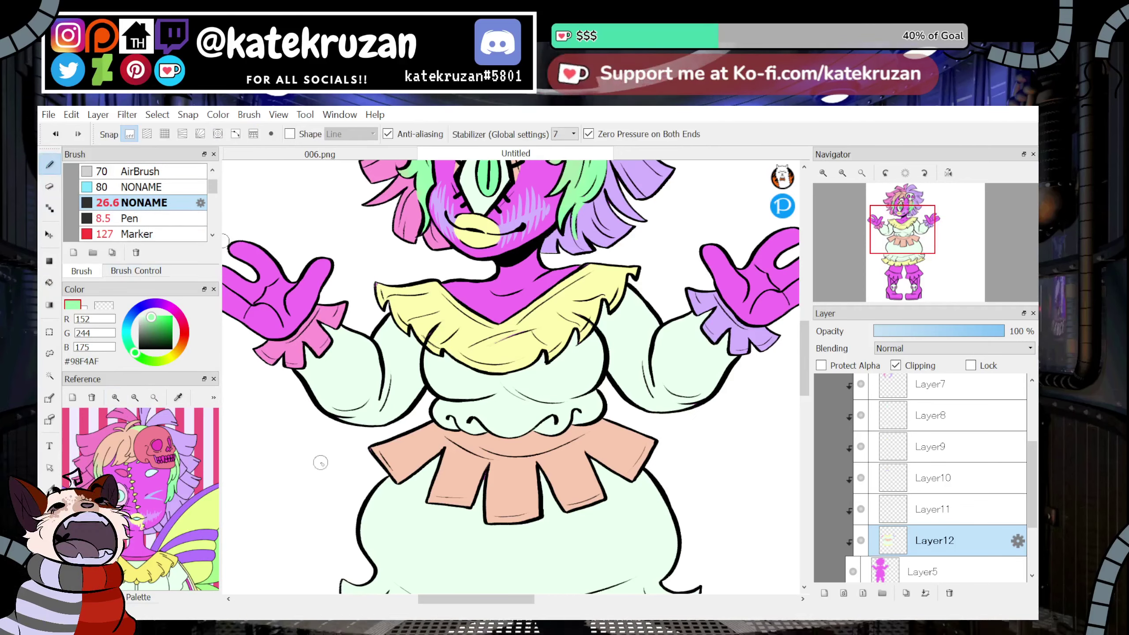
pyautogui.moveTo(458, 439)
pyautogui.mouseDown()
pyautogui.moveTo(451, 475)
pyautogui.moveTo(480, 445)
pyautogui.mouseUp()
pyautogui.hotkey('ctrl', 'z')
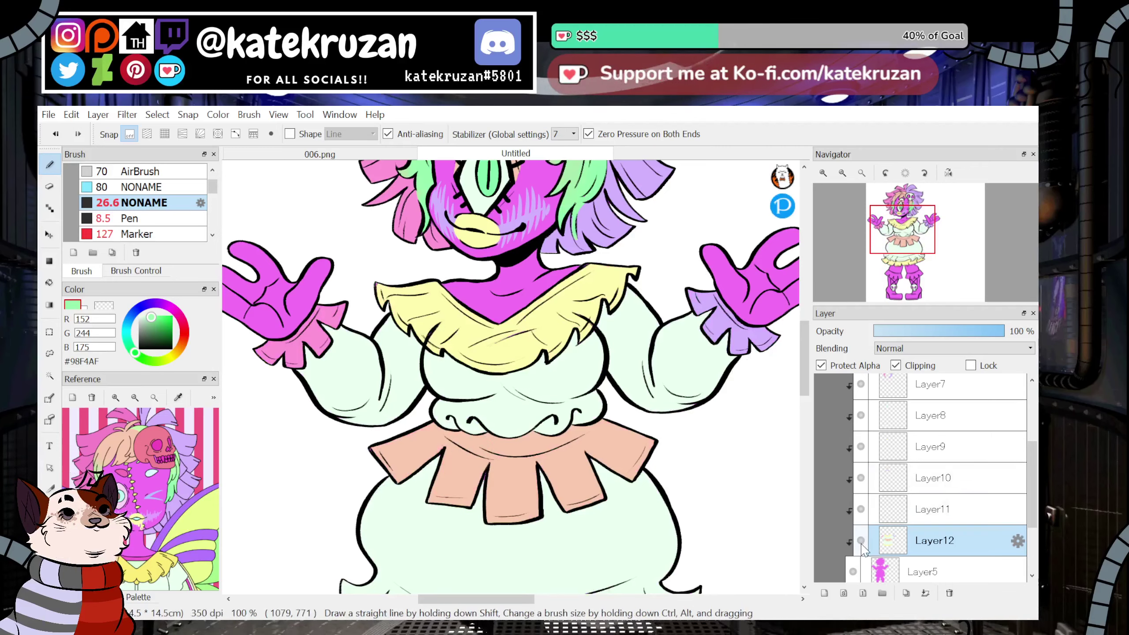
pyautogui.moveTo(491, 438); pyautogui.dragTo(488, 465)
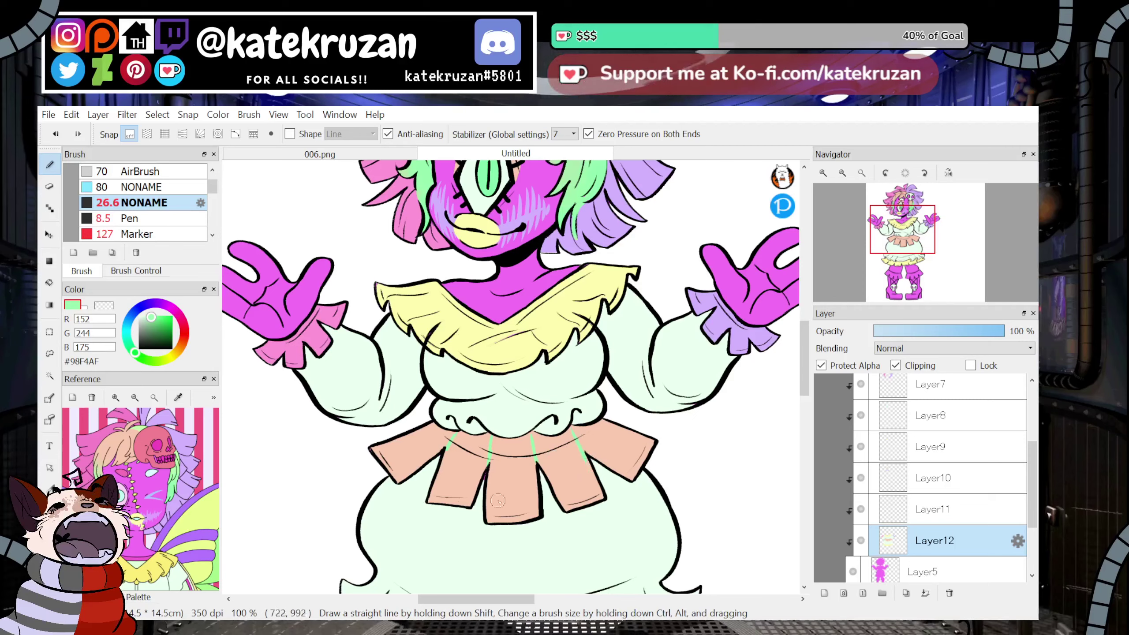
# Bucket-fill the waistband and the two flaps beside the central one with green #98F4AF.
pyautogui.press('f')
pyautogui.click(460, 474)
pyautogui.click(573, 478)
pyautogui.click(497, 444)
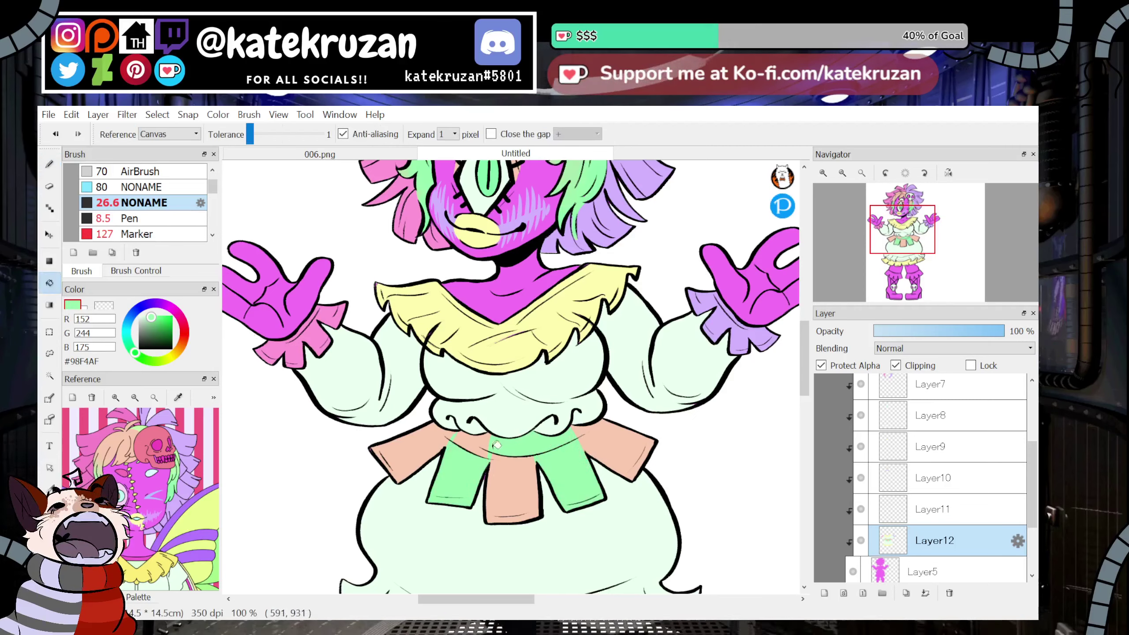
pyautogui.click(482, 446)
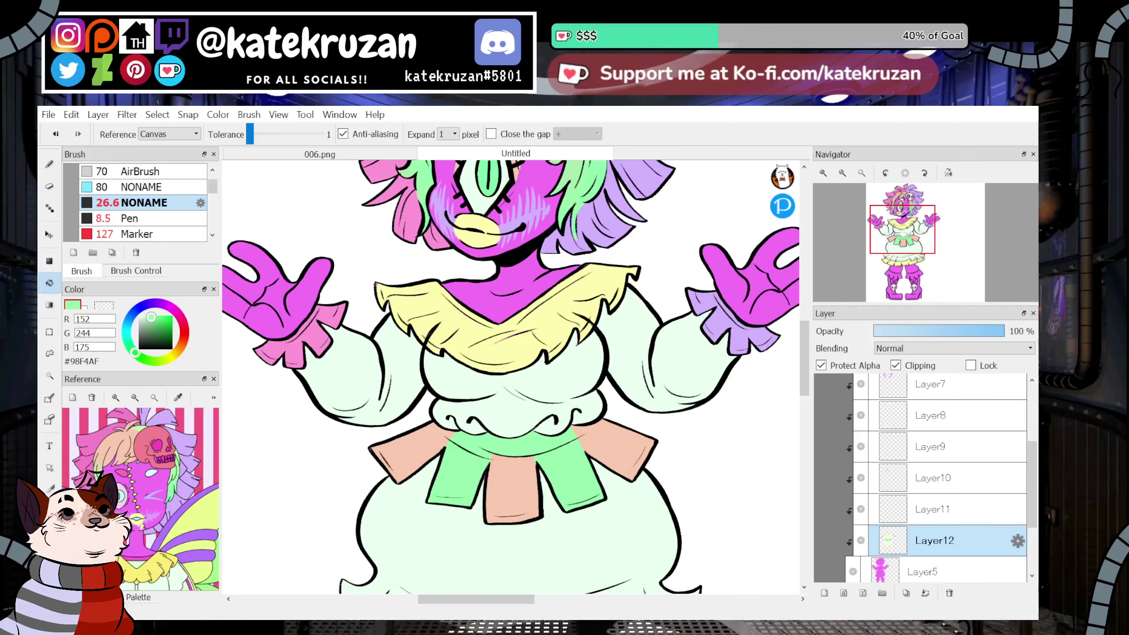
# Sample peach #F8C8AE from an outer waist flap and brush it over the waistband section above the central flap.
pyautogui.press('i')
pyautogui.keyDown('alt'); pyautogui.click(623, 446); pyautogui.keyUp('alt')
pyautogui.press('b')
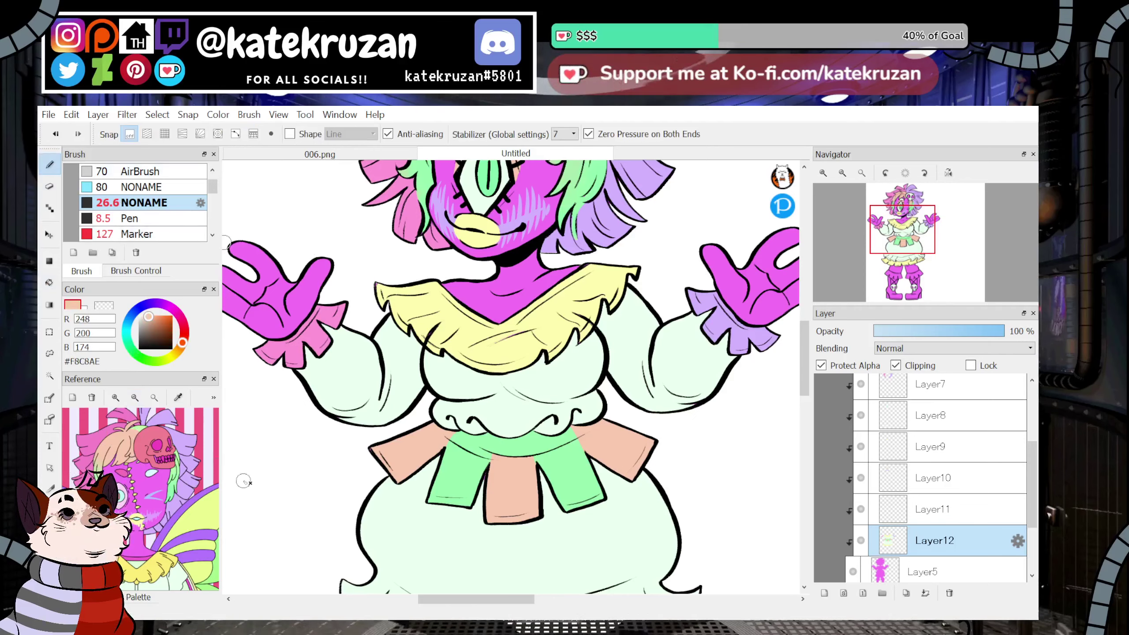
pyautogui.moveTo(499, 439)
pyautogui.mouseDown()
pyautogui.moveTo(492, 461)
pyautogui.moveTo(523, 438)
pyautogui.mouseUp()
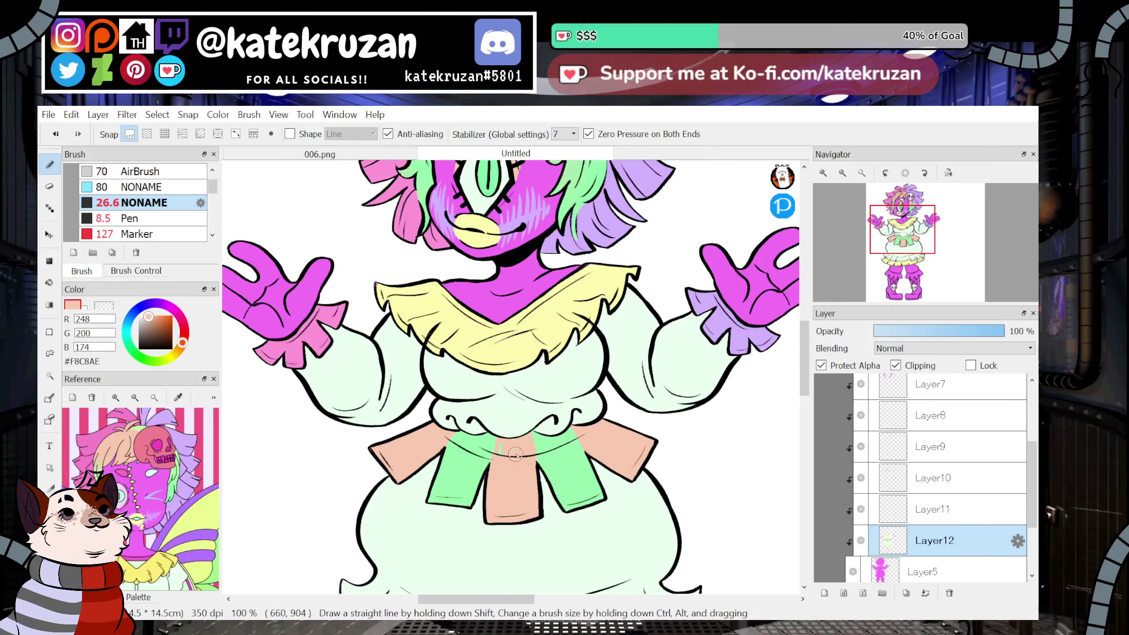
# Sample purple #B477FE from the reference and add a new clipped layer directly above Layer5.
pyautogui.moveTo(907, 231)
pyautogui.mouseDown()
pyautogui.moveTo(938, 243)
pyautogui.moveTo(913, 282)
pyautogui.moveTo(905, 217)
pyautogui.moveTo(907, 289)
pyautogui.moveTo(905, 218)
pyautogui.mouseUp()
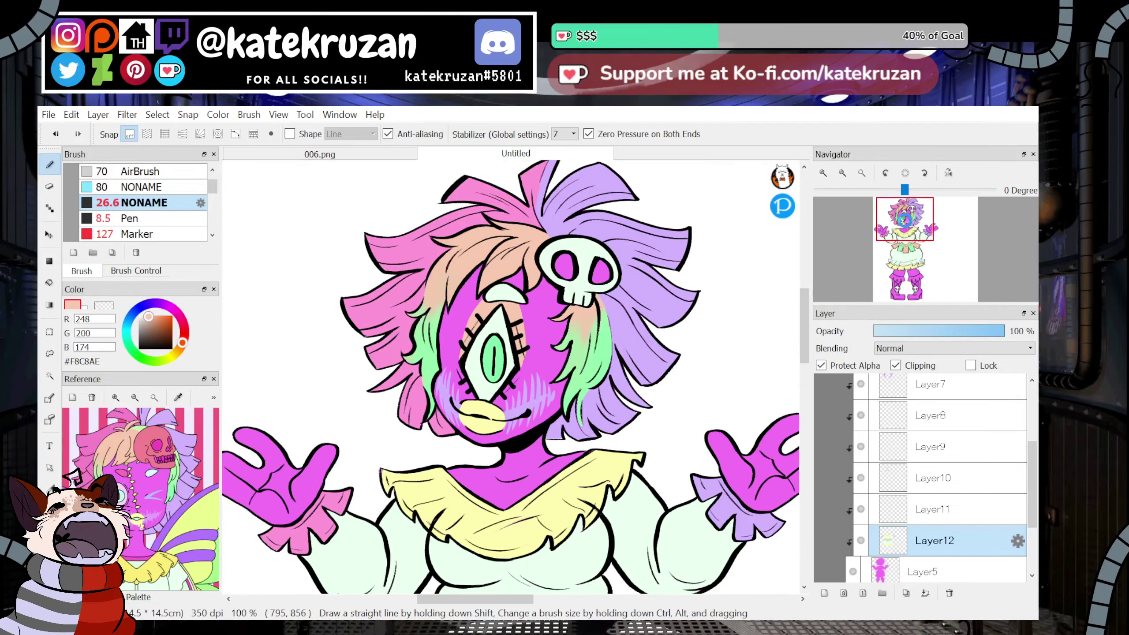
pyautogui.press('alt')
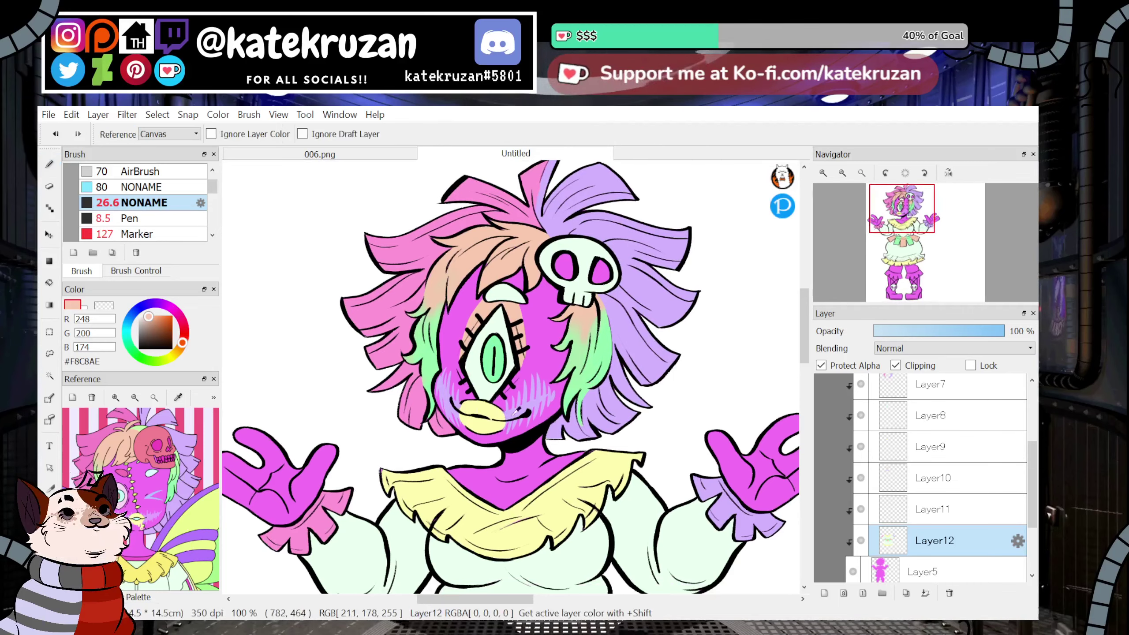
pyautogui.click(178, 397)
pyautogui.click(185, 509)
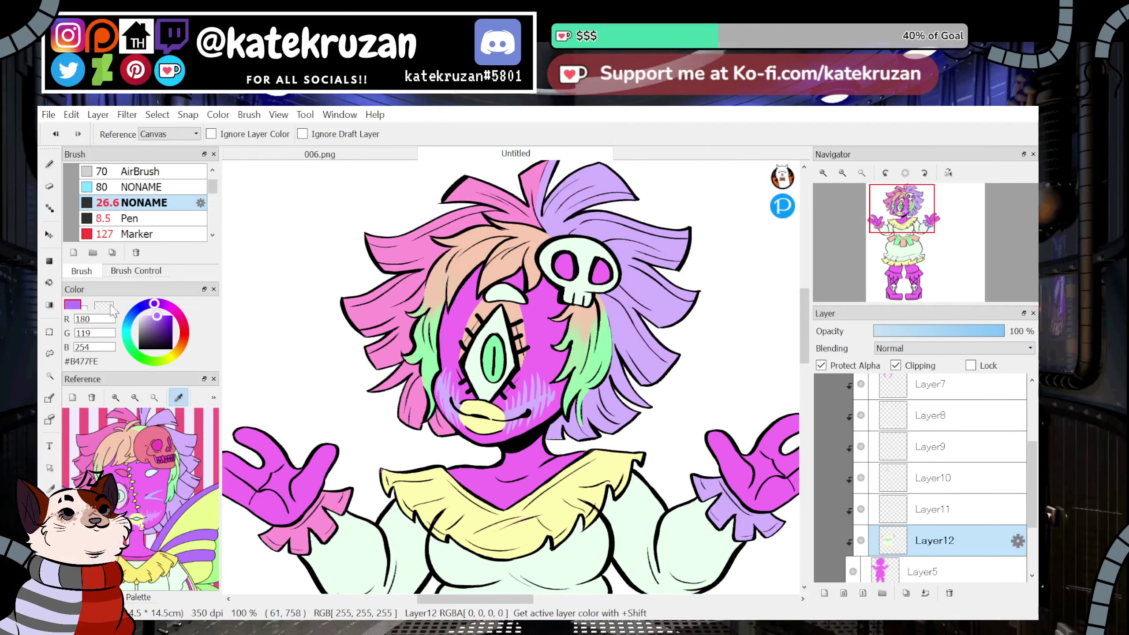
pyautogui.click(50, 283)
pyautogui.click(901, 273)
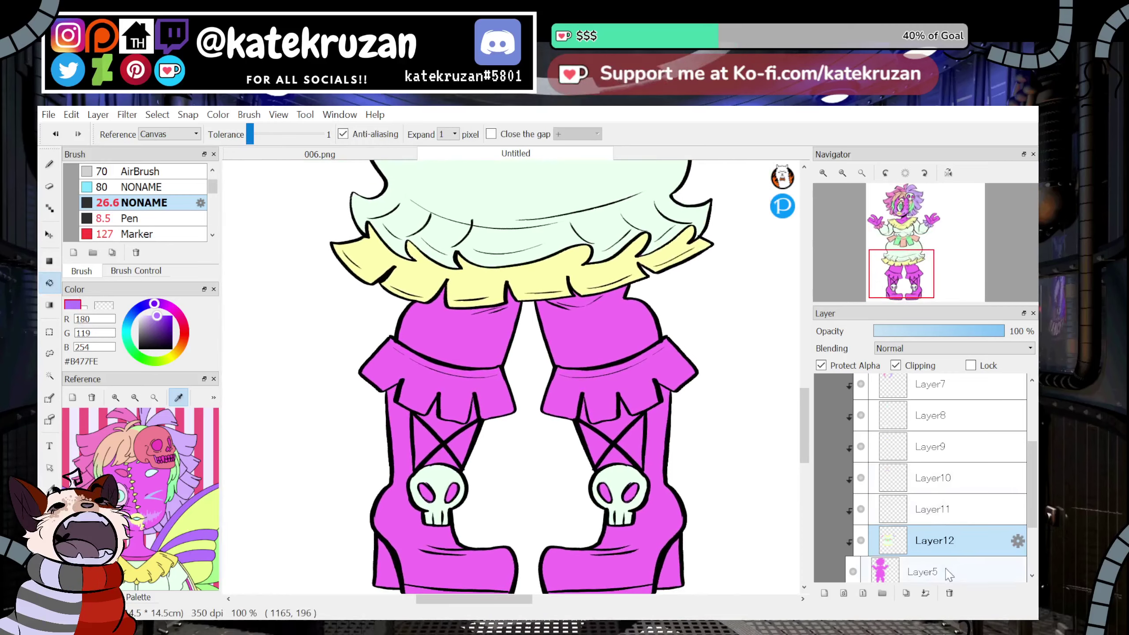
pyautogui.click(925, 571)
pyautogui.click(824, 593)
pyautogui.click(896, 365)
pyautogui.click(660, 478)
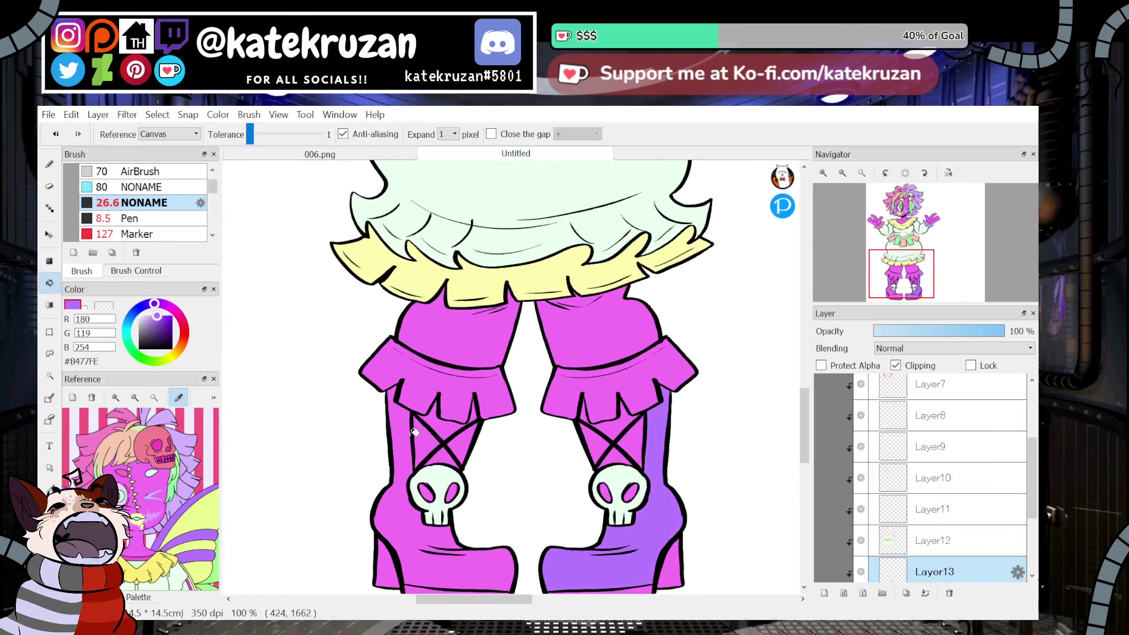
pyautogui.click(861, 172)
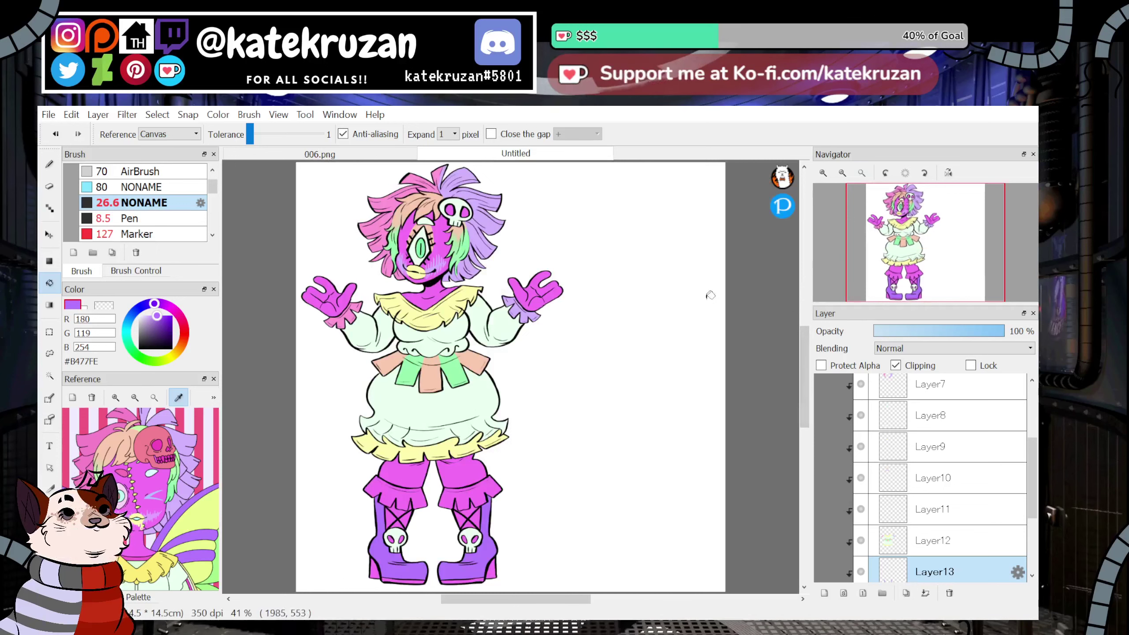
pyautogui.hotkey('ctrl', 'z')
pyautogui.hotkey('ctrl', 'z')
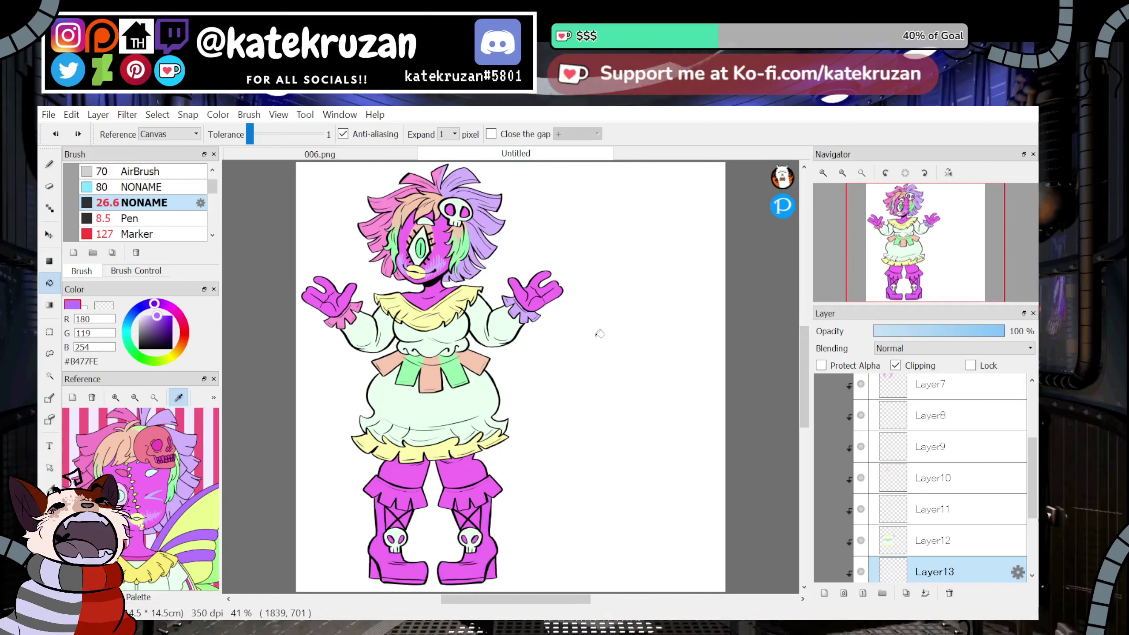
# Bucket-fill the gaps around the crossed laces on both boots with green #98F4AF and peach #F8C8AE sampled from the waist frill.
pyautogui.press('alt')
pyautogui.keyDown('alt'); pyautogui.click(410, 369); pyautogui.keyUp('alt')
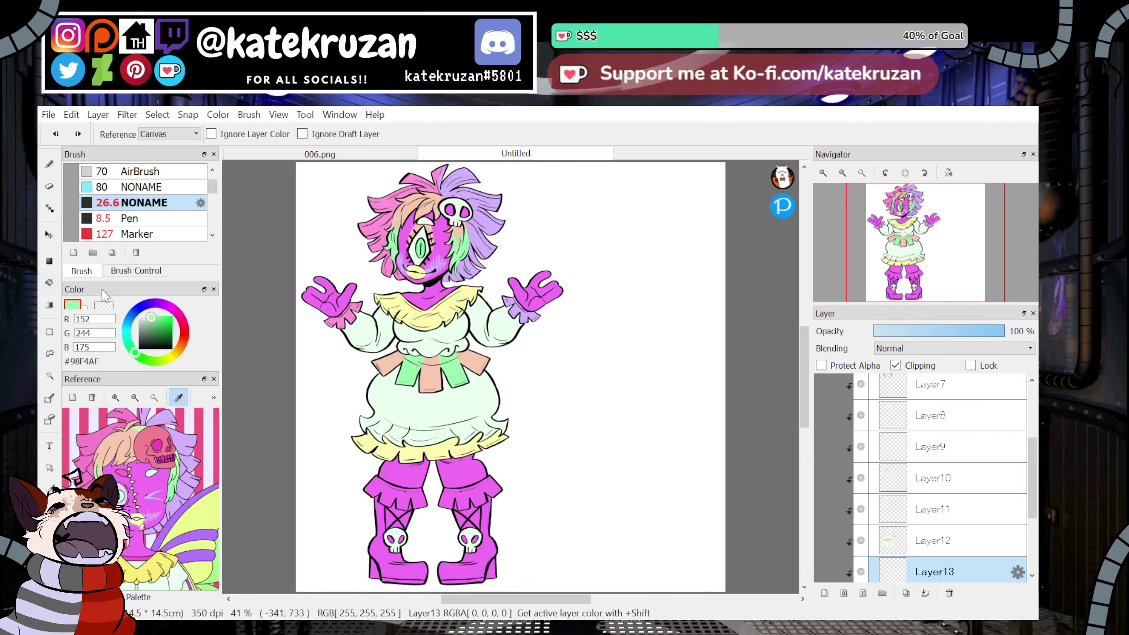
pyautogui.click(476, 494)
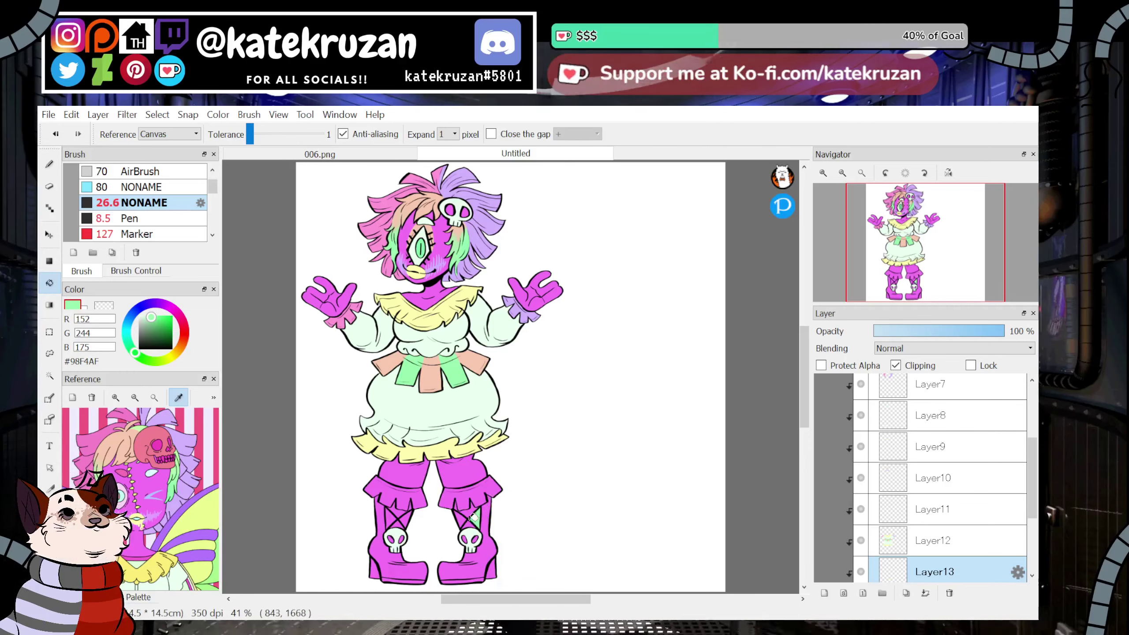
pyautogui.click(467, 516)
pyautogui.click(396, 516)
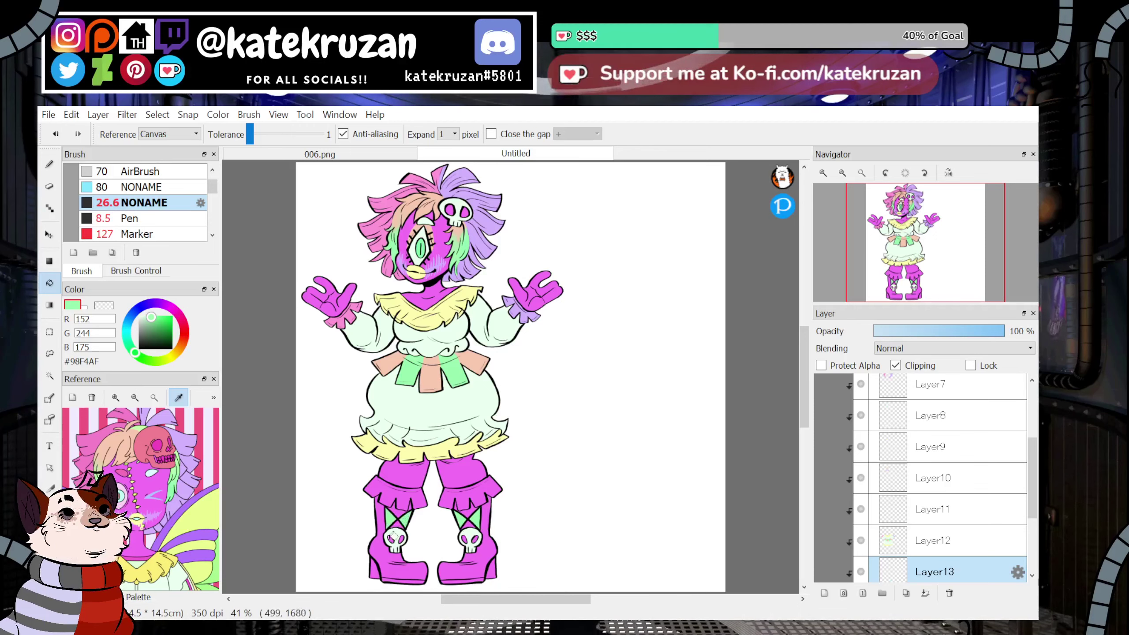
pyautogui.keyDown('alt'); pyautogui.click(421, 370); pyautogui.keyUp('alt')
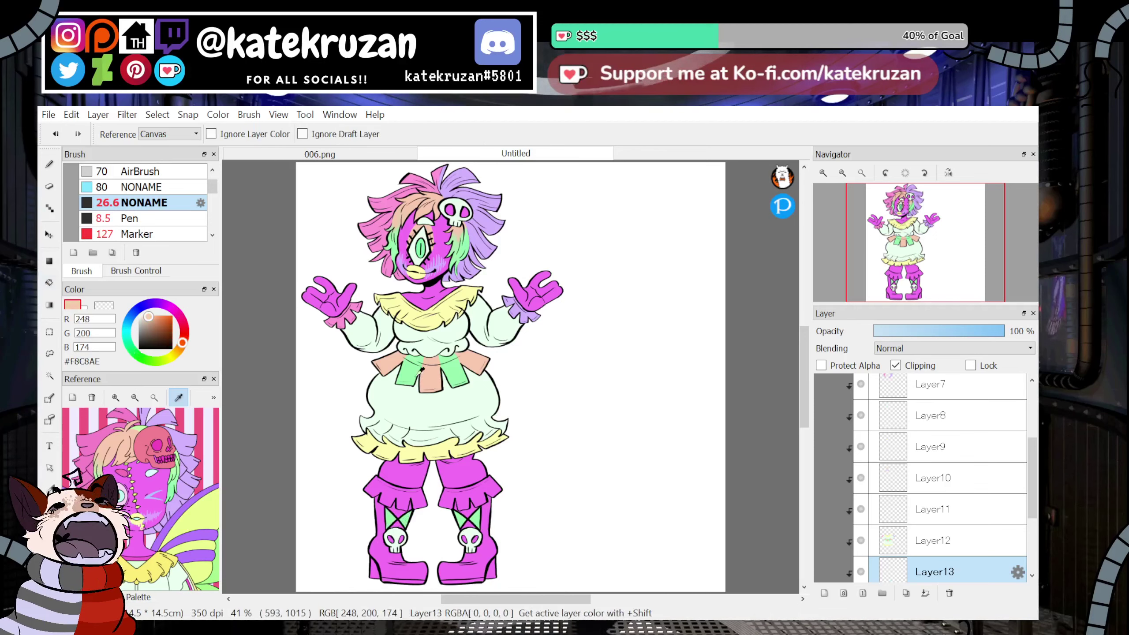
pyautogui.click(59, 283)
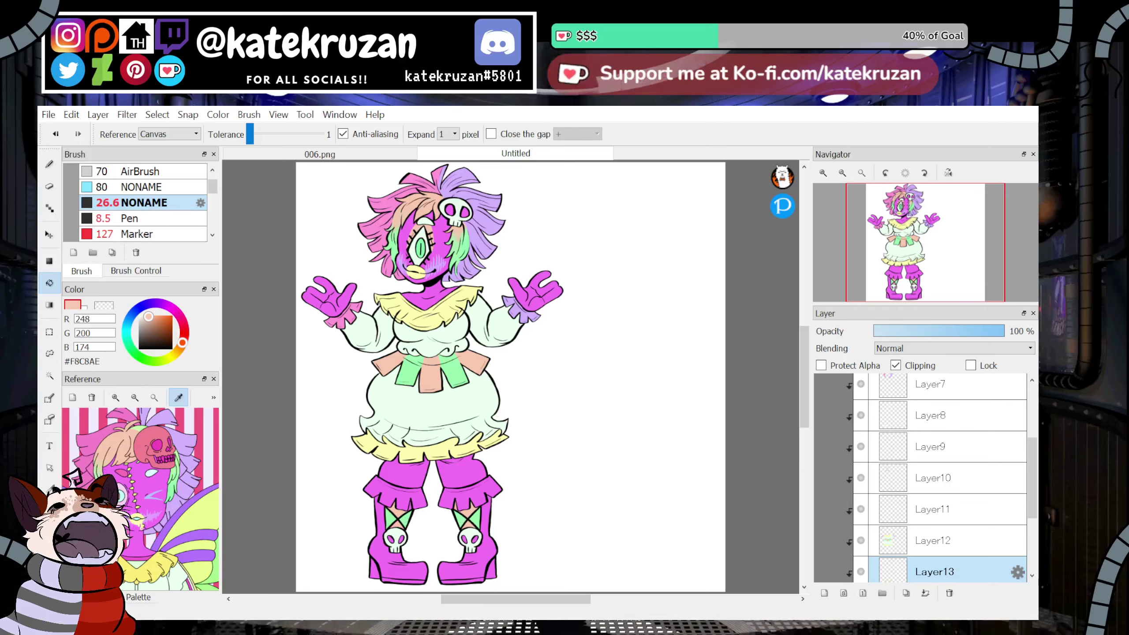
# Bucket-fill the leg ruffles with sampled colours, lavender #D3B2FF on the purple-haired side and pink #FF96D7 on the pink-haired side.
pyautogui.press('i')
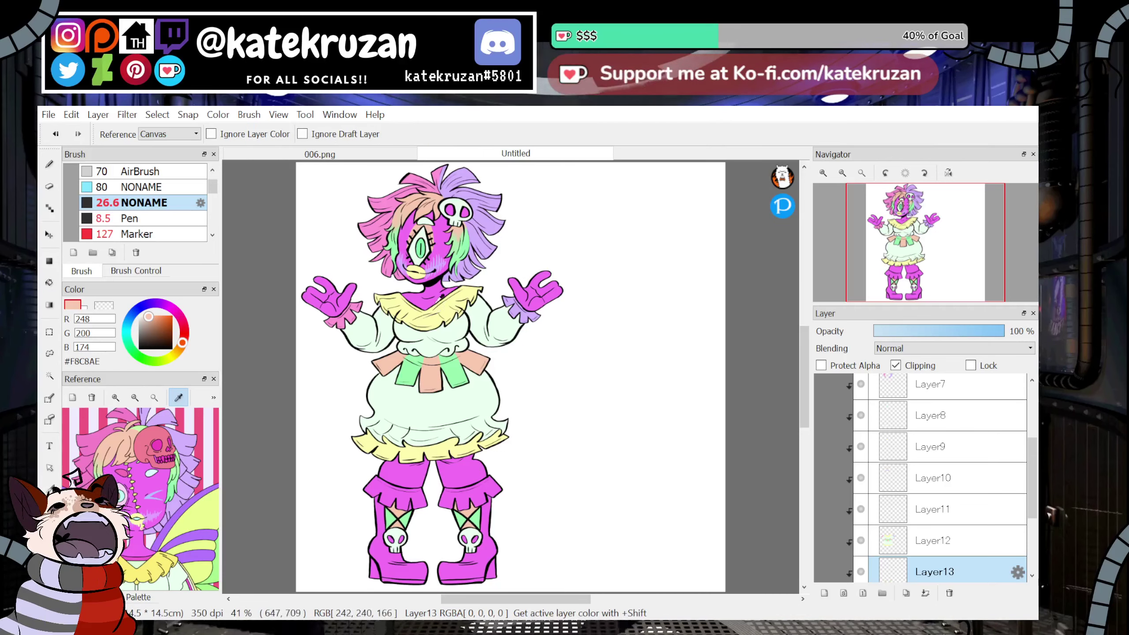
pyautogui.click(467, 262)
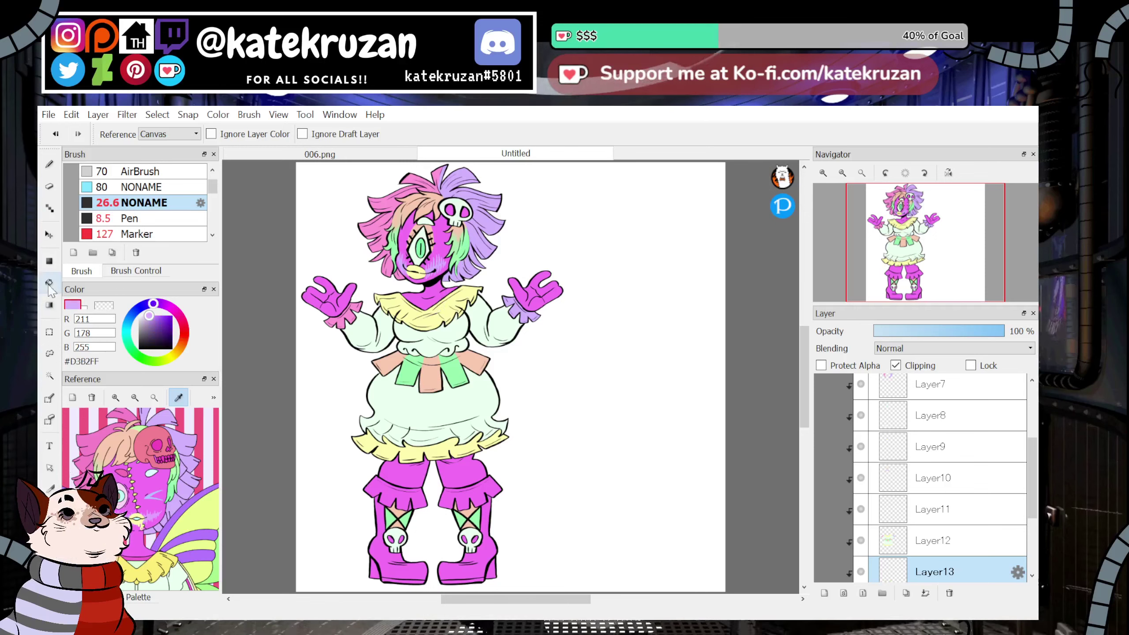
pyautogui.click(483, 504)
pyautogui.press('alt')
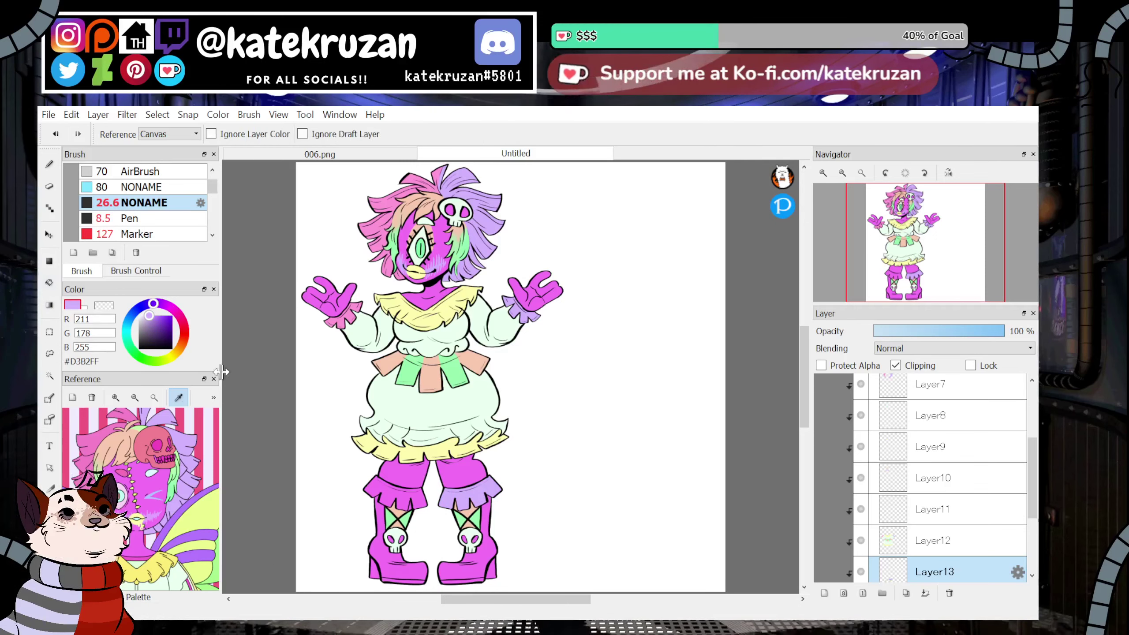
pyautogui.keyDown('alt'); pyautogui.click(343, 317); pyautogui.keyUp('alt')
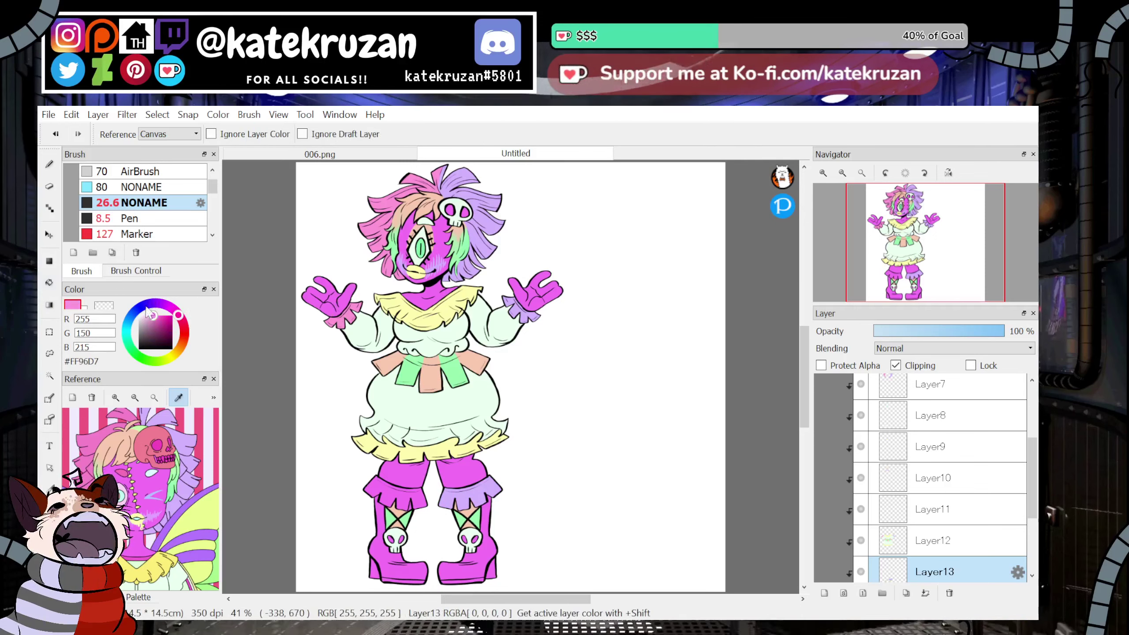
pyautogui.click(408, 496)
pyautogui.press('alt')
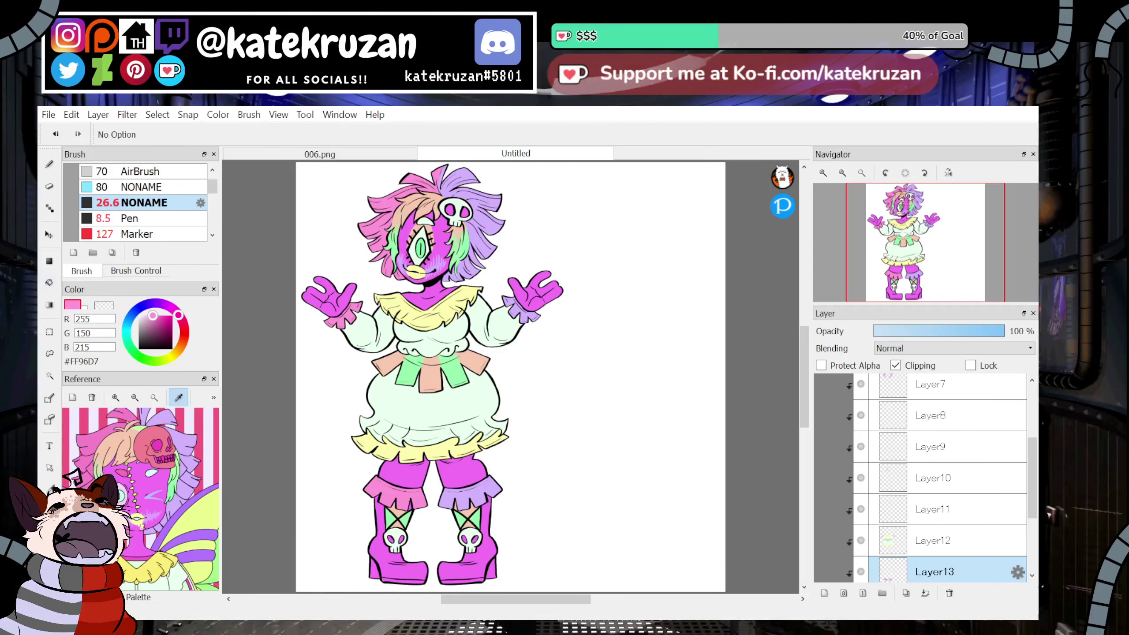
pyautogui.keyDown('alt'); pyautogui.click(401, 508); pyautogui.keyUp('alt')
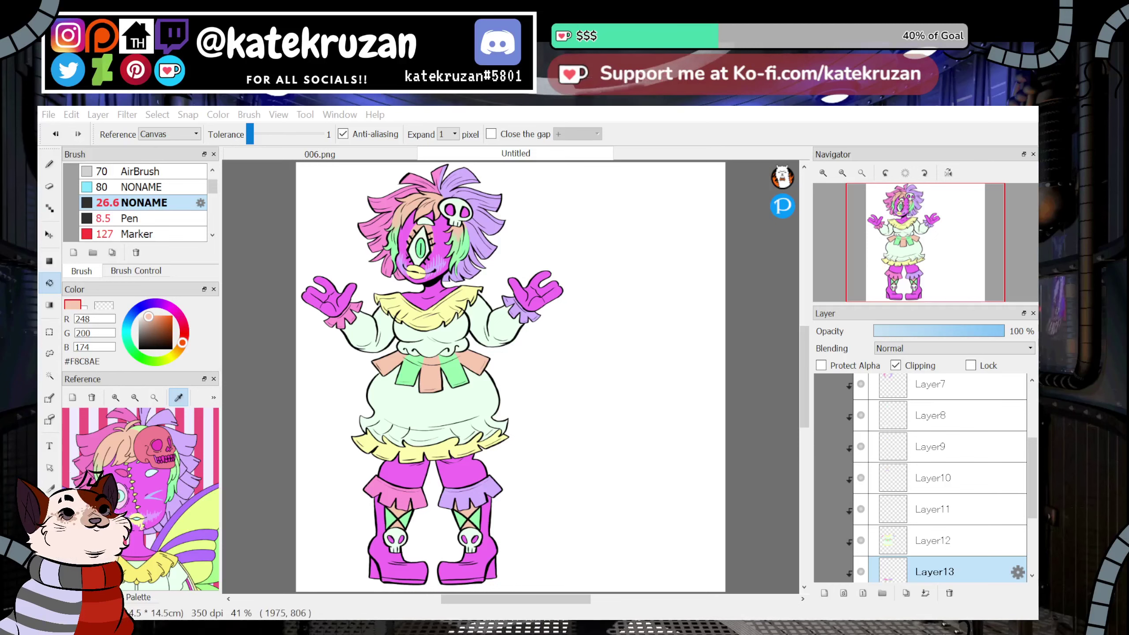
pyautogui.hotkey('alt', 'Tab')
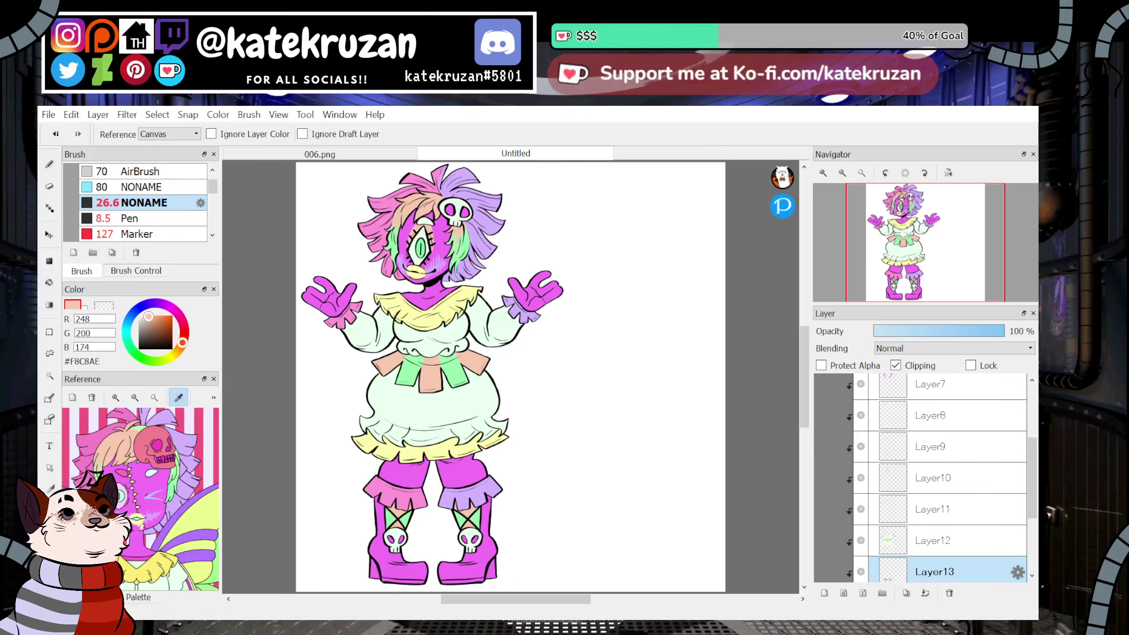
pyautogui.click(473, 405)
pyautogui.press('g')
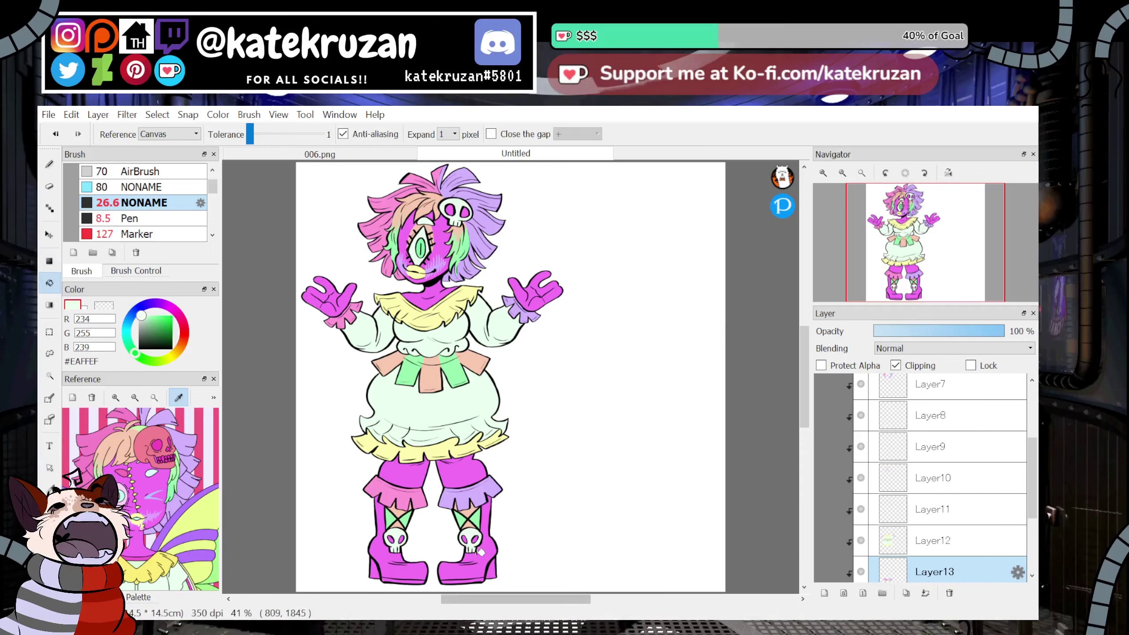
pyautogui.click(486, 533)
pyautogui.click(378, 534)
pyautogui.hotkey('ctrl', 'z')
pyautogui.hotkey('ctrl', 'z')
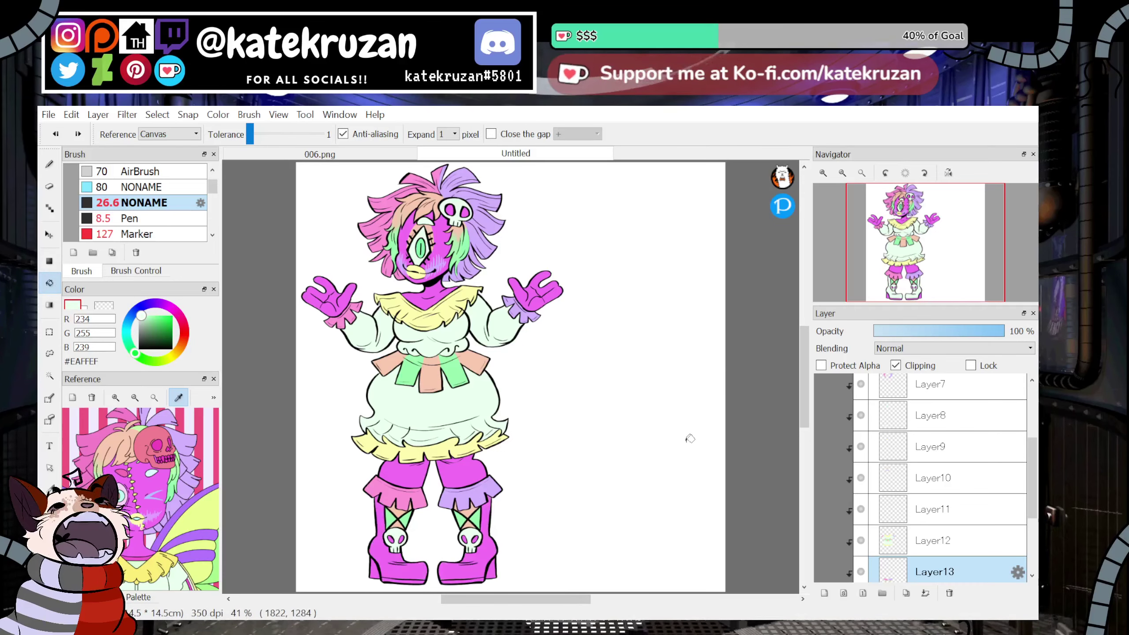
# Delete Layer13 with the leg colours and Layer12 with the dress colours.
pyautogui.press('i')
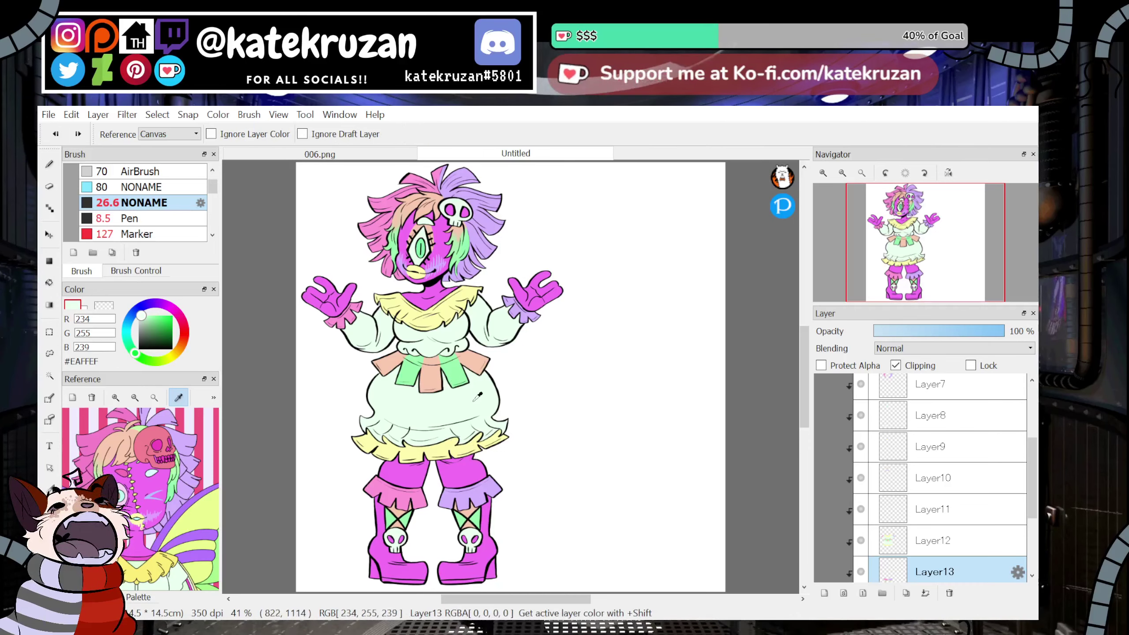
pyautogui.click(949, 593)
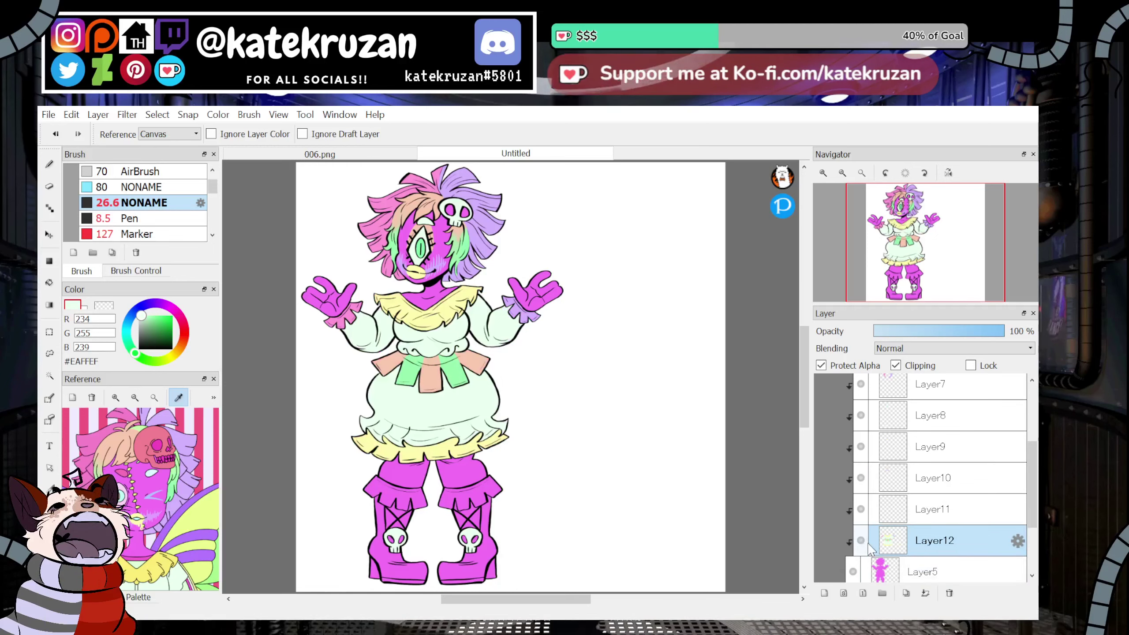
pyautogui.click(949, 592)
# Add a clipped folder directly above Layer5 and create a new layer inside it.
pyautogui.scroll(-3, 1028, 545)
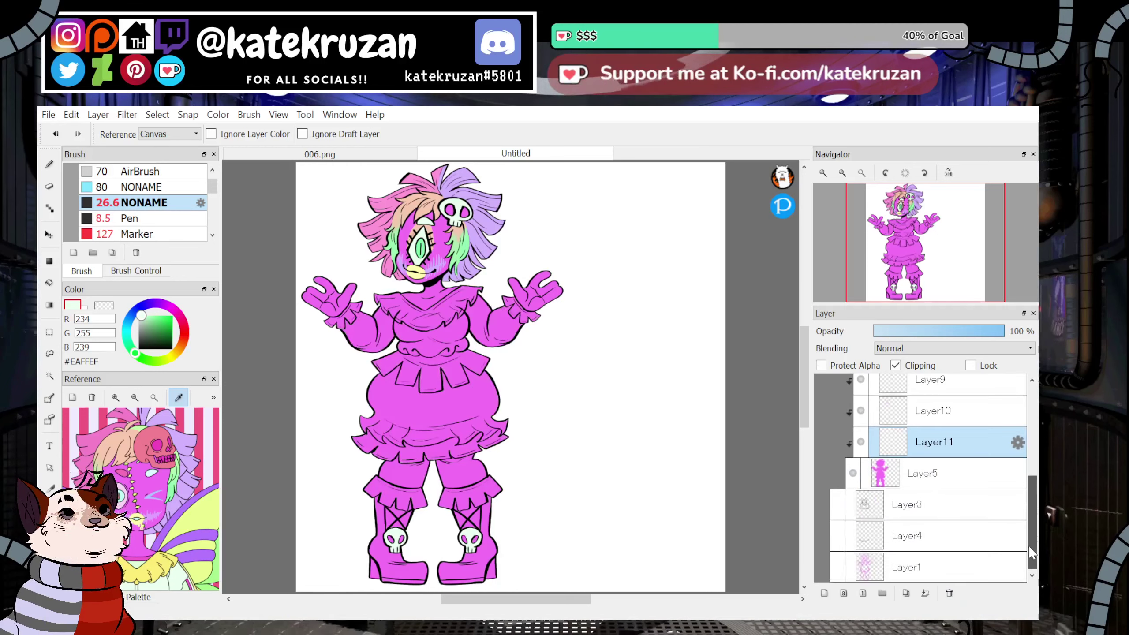
pyautogui.click(933, 473)
pyautogui.click(882, 592)
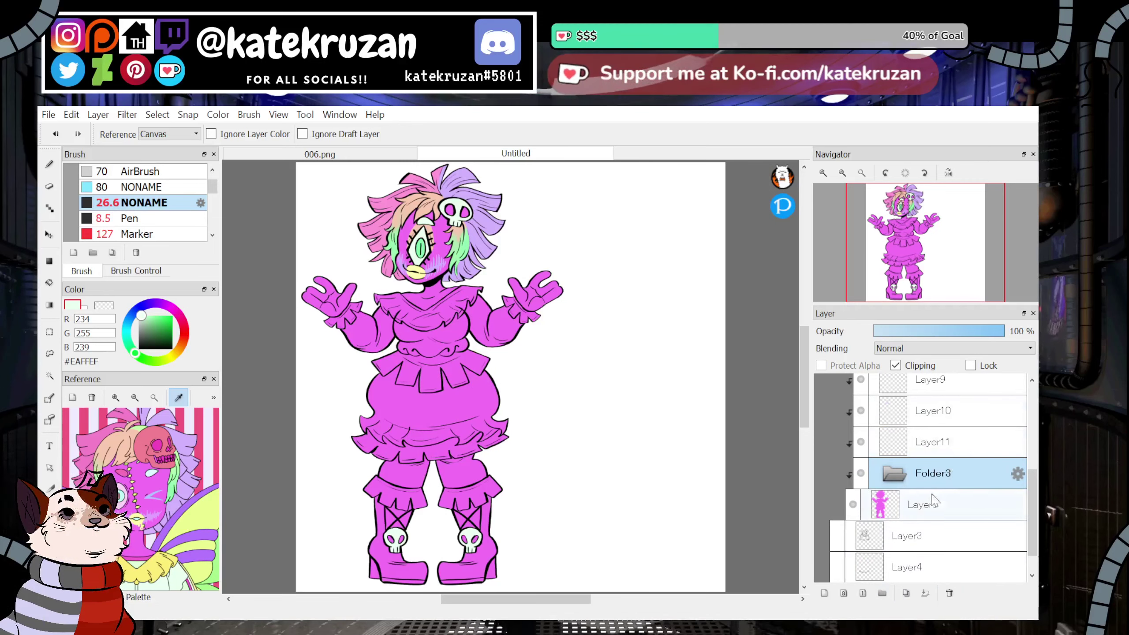
pyautogui.click(824, 592)
# Set the brush colour to dark purple #8956C8, based on the reference's purple, and add a clipped layer above Folder3.
pyautogui.click(50, 488)
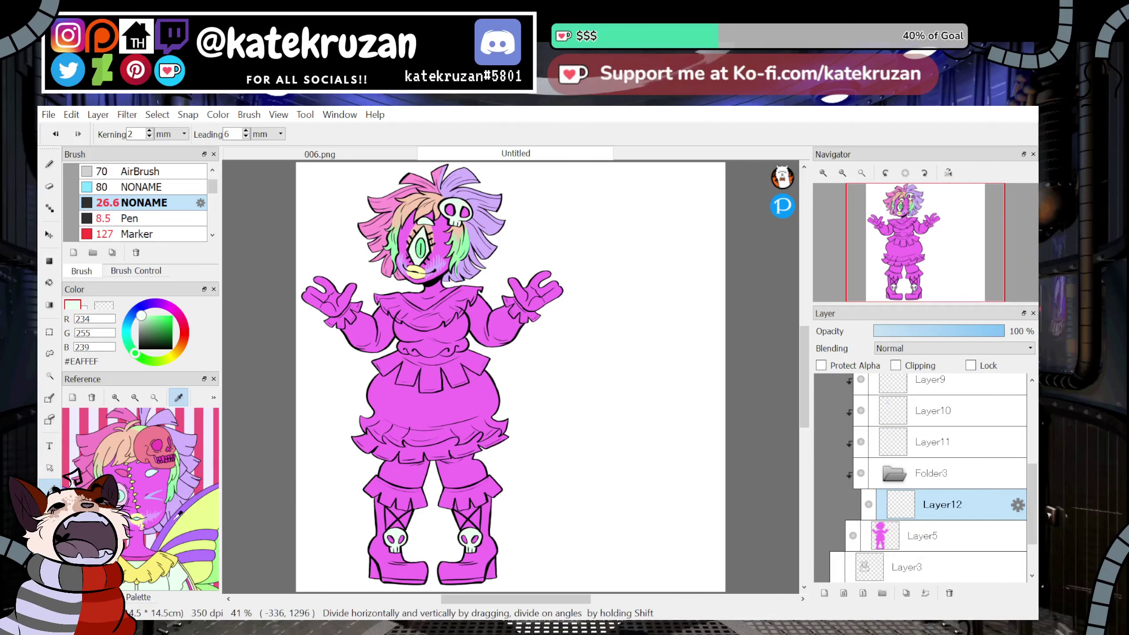
pyautogui.click(186, 533)
pyautogui.click(158, 323)
pyautogui.press('b')
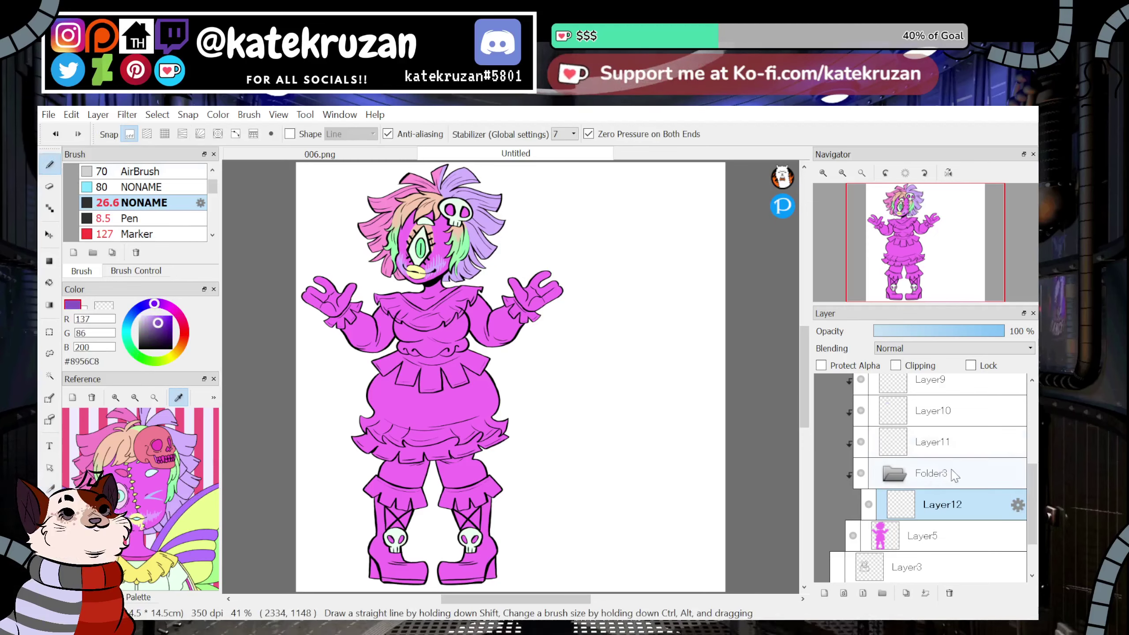
pyautogui.click(933, 472)
pyautogui.click(824, 593)
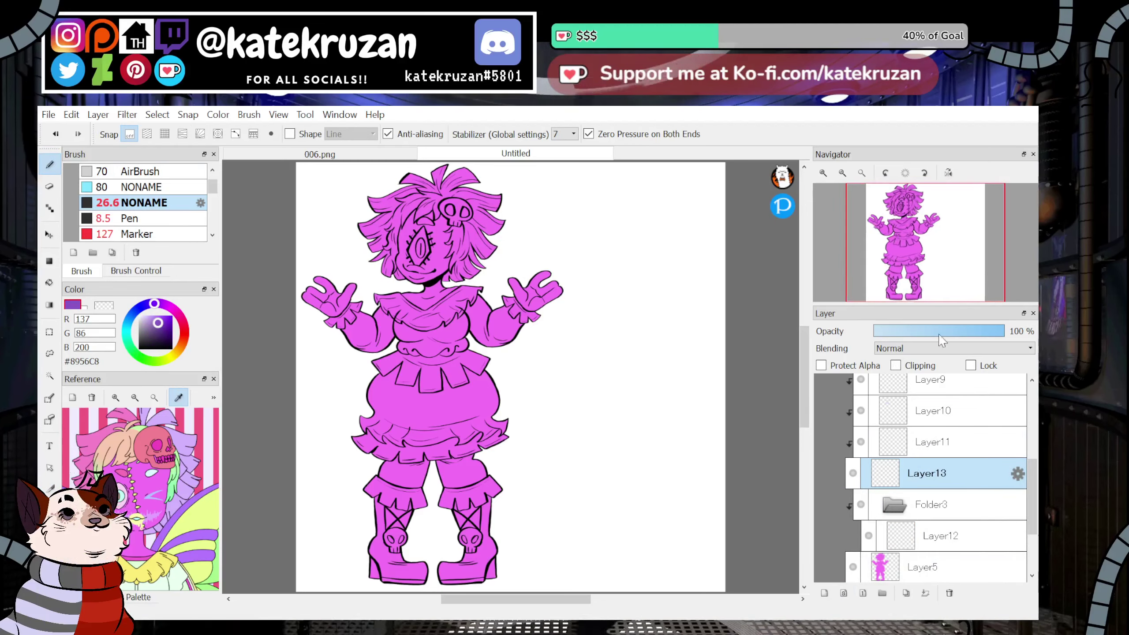
# Brush dark purple #8956C8 into both eye sockets of the skull in the hair on Layer13.
pyautogui.click(822, 173)
pyautogui.click(823, 173)
pyautogui.moveTo(905, 249); pyautogui.dragTo(902, 209)
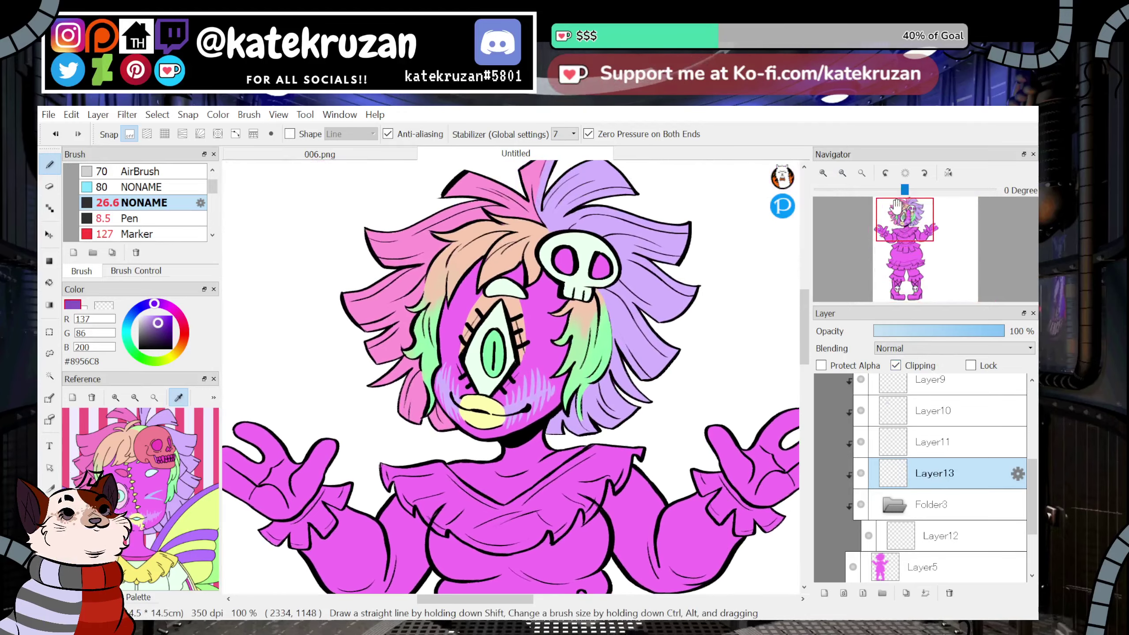
pyautogui.moveTo(518, 376)
pyautogui.mouseDown()
pyautogui.moveTo(547, 383)
pyautogui.moveTo(558, 290)
pyautogui.moveTo(471, 302)
pyautogui.moveTo(466, 276)
pyautogui.moveTo(449, 338)
pyautogui.moveTo(483, 371)
pyautogui.mouseUp()
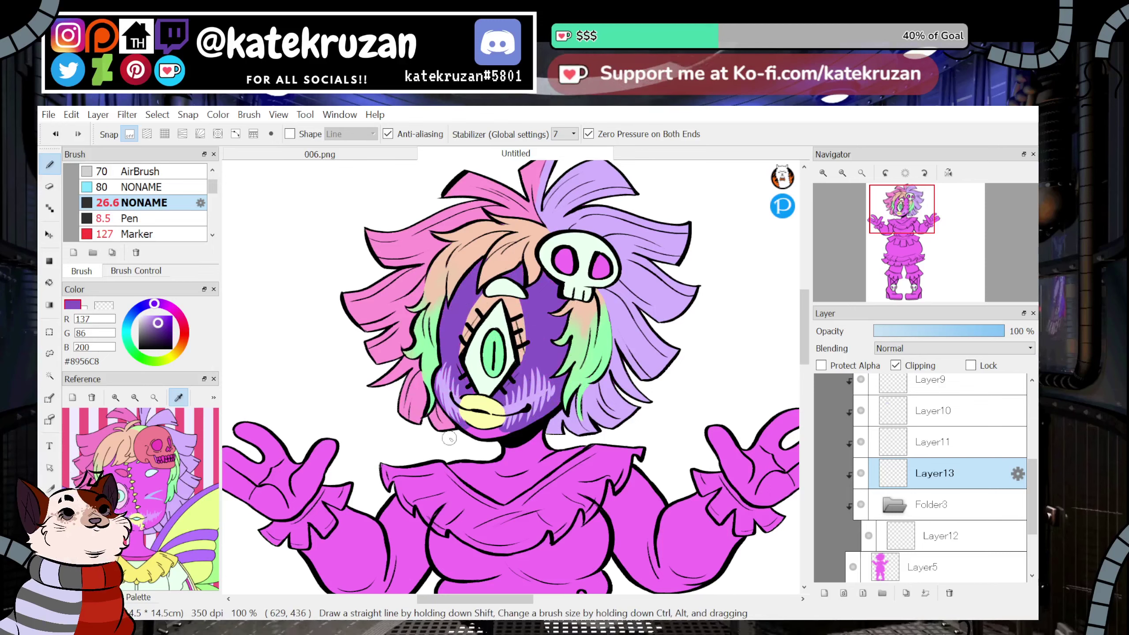
pyautogui.hotkey('ctrl', 'z')
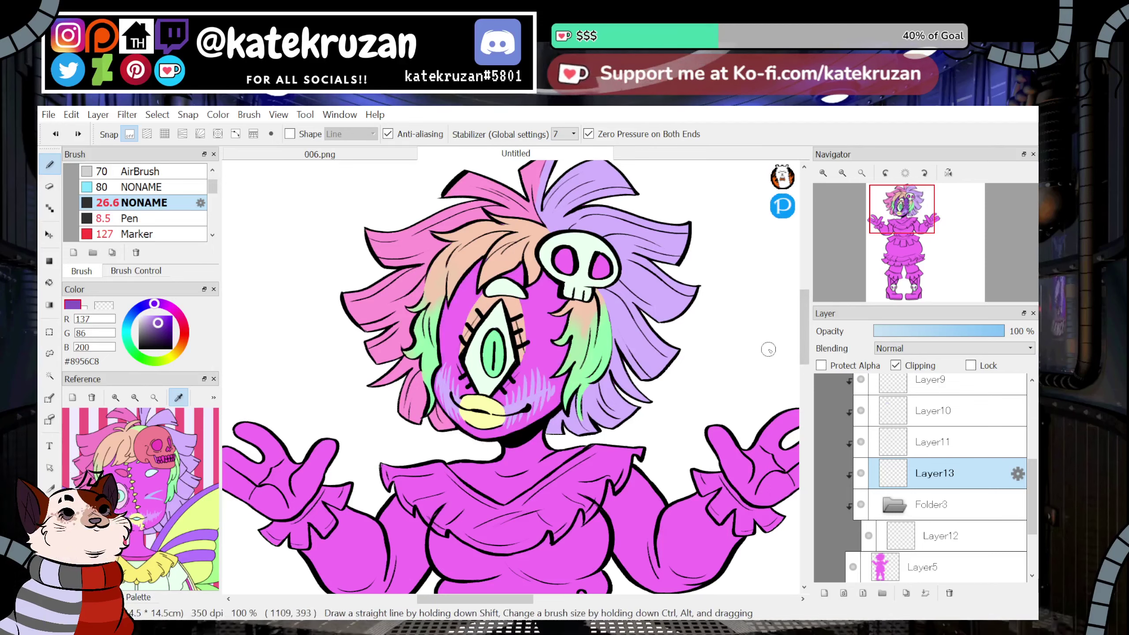
pyautogui.moveTo(567, 262); pyautogui.dragTo(573, 257)
pyautogui.moveTo(596, 261); pyautogui.dragTo(608, 272)
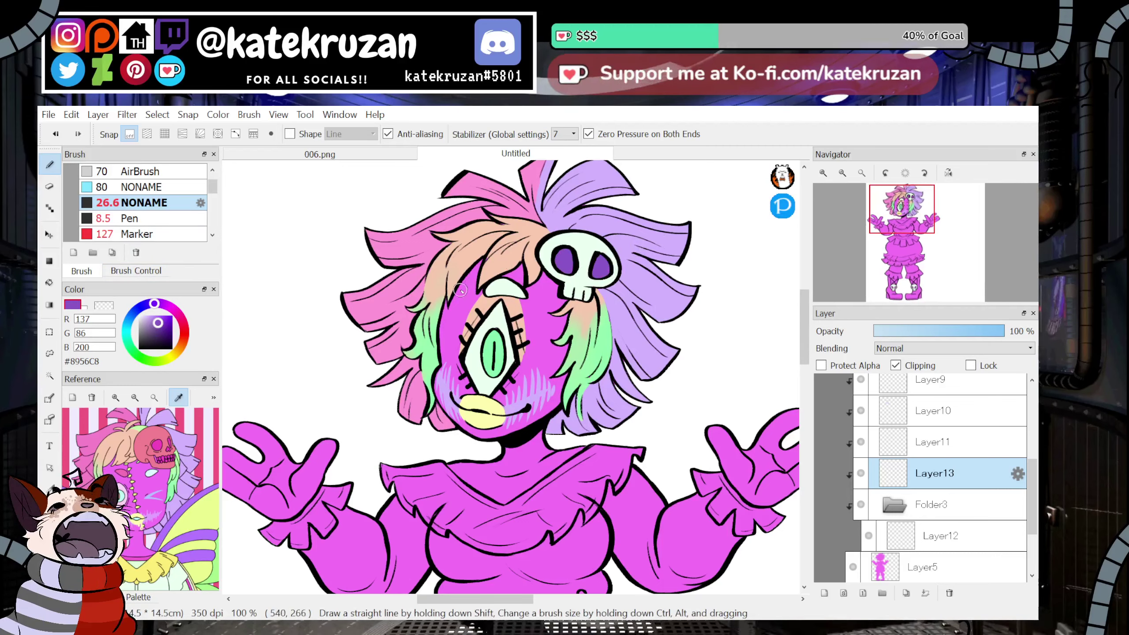
pyautogui.moveTo(453, 351)
pyautogui.mouseDown()
pyautogui.moveTo(477, 302)
pyautogui.moveTo(469, 306)
pyautogui.moveTo(510, 293)
pyautogui.moveTo(468, 349)
pyautogui.mouseUp()
pyautogui.hotkey('ctrl', 'z')
pyautogui.hotkey('ctrl', 'z')
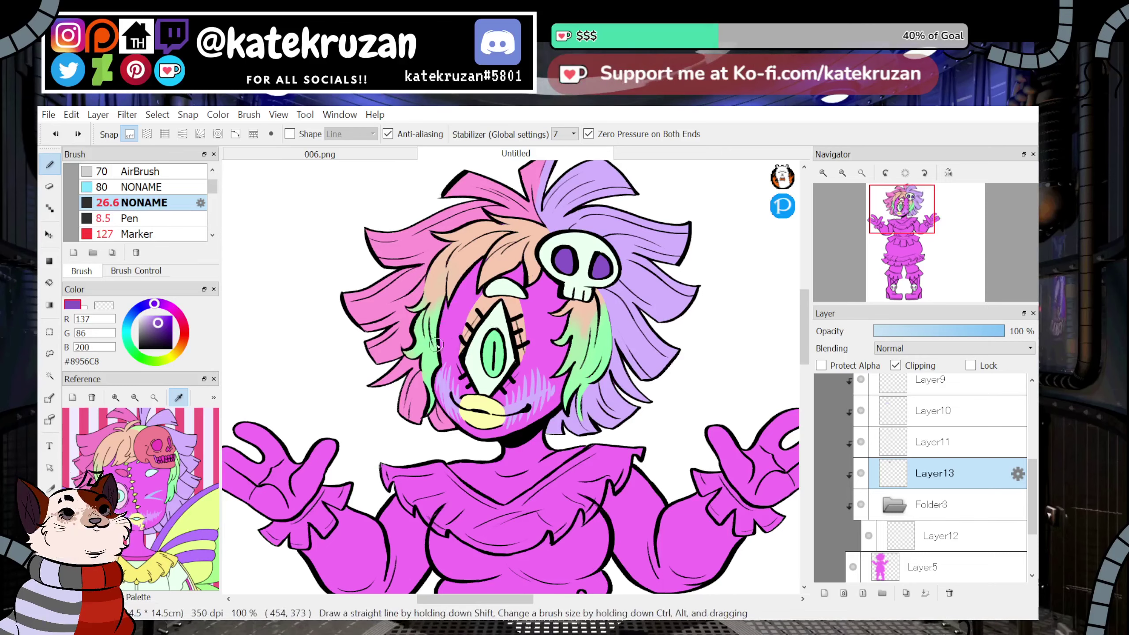
pyautogui.moveTo(443, 349)
pyautogui.mouseDown()
pyautogui.moveTo(459, 323)
pyautogui.moveTo(569, 334)
pyautogui.moveTo(529, 359)
pyautogui.moveTo(559, 360)
pyautogui.mouseUp()
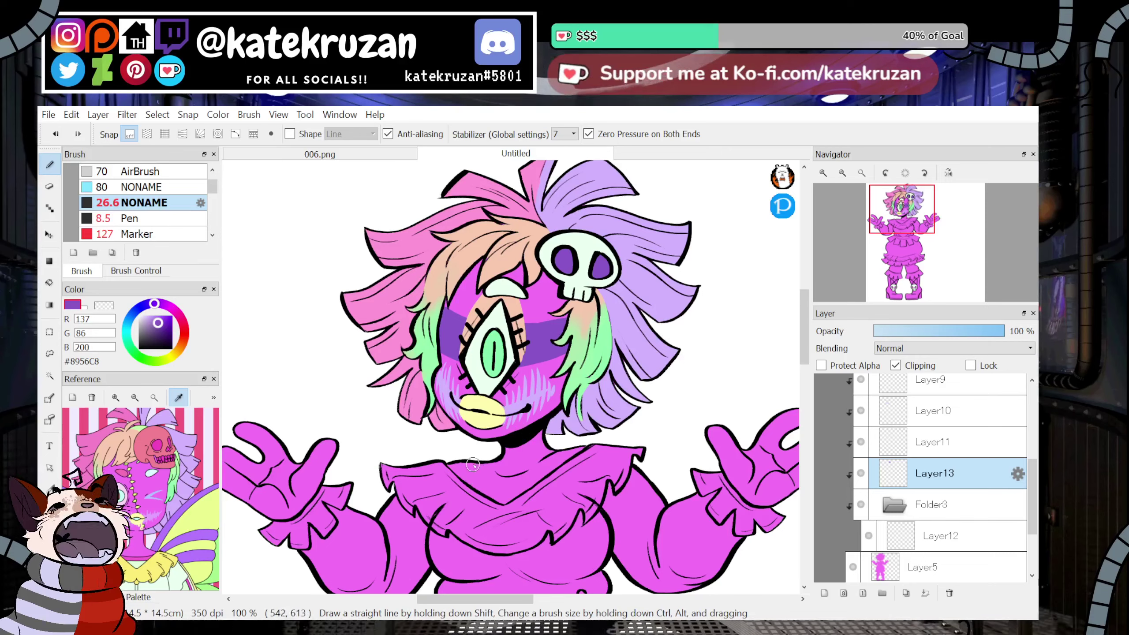
pyautogui.hotkey('ctrl', 'z')
pyautogui.hotkey('ctrl', 'z')
# Protect the alpha of Layer10 and recolour the blush strokes on both cheeks dark purple #8956C8.
pyautogui.click(862, 444)
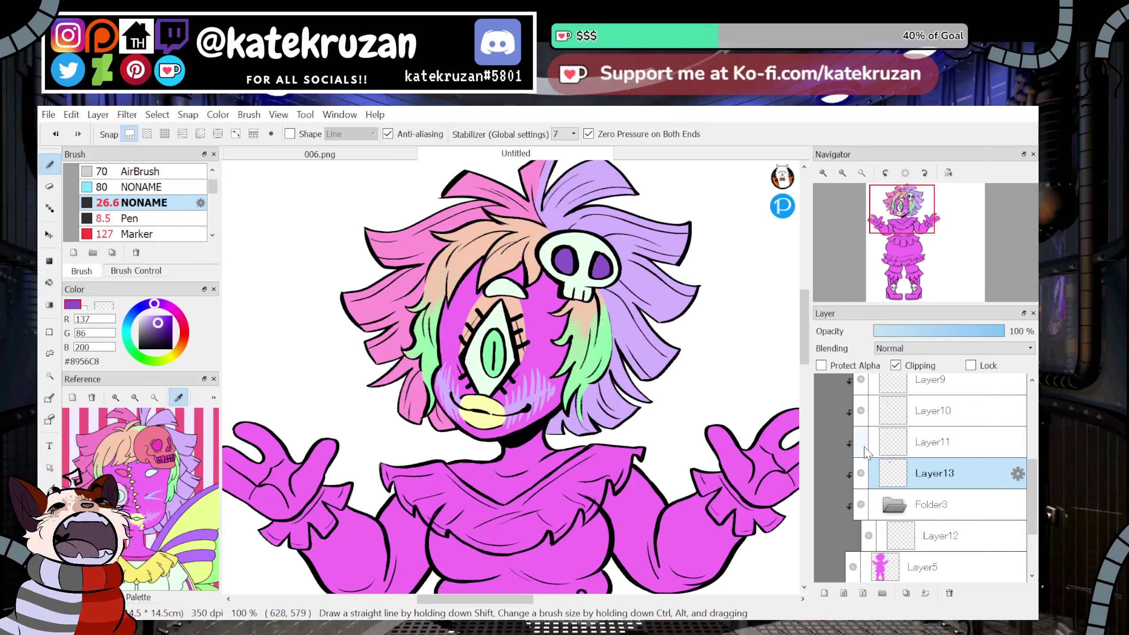
pyautogui.click(933, 411)
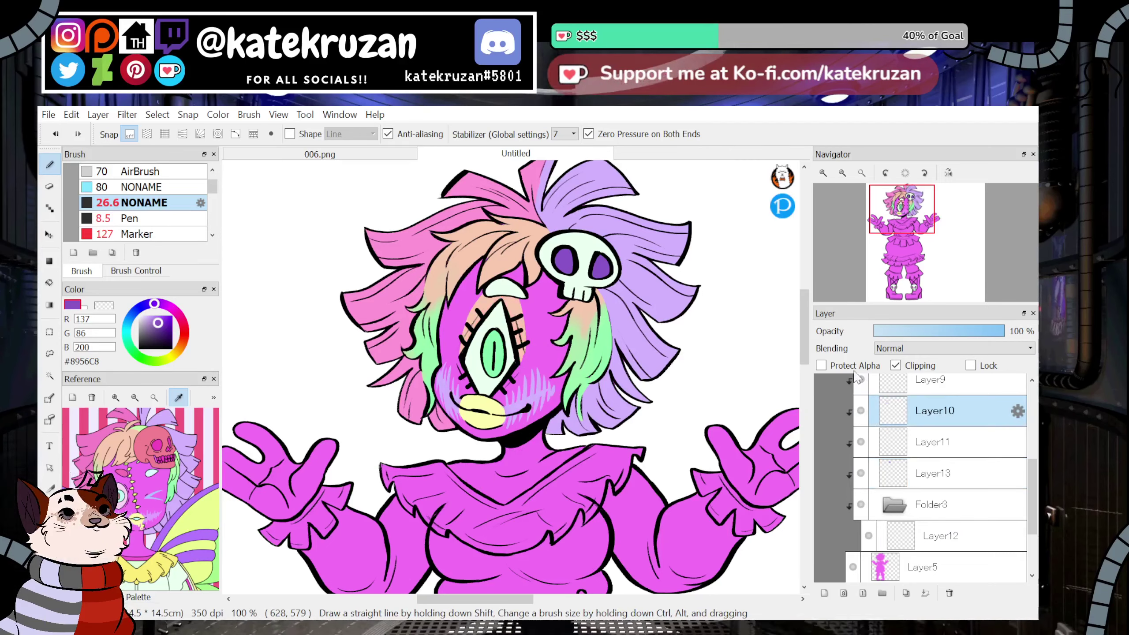
pyautogui.click(830, 366)
pyautogui.moveTo(509, 428); pyautogui.dragTo(554, 411)
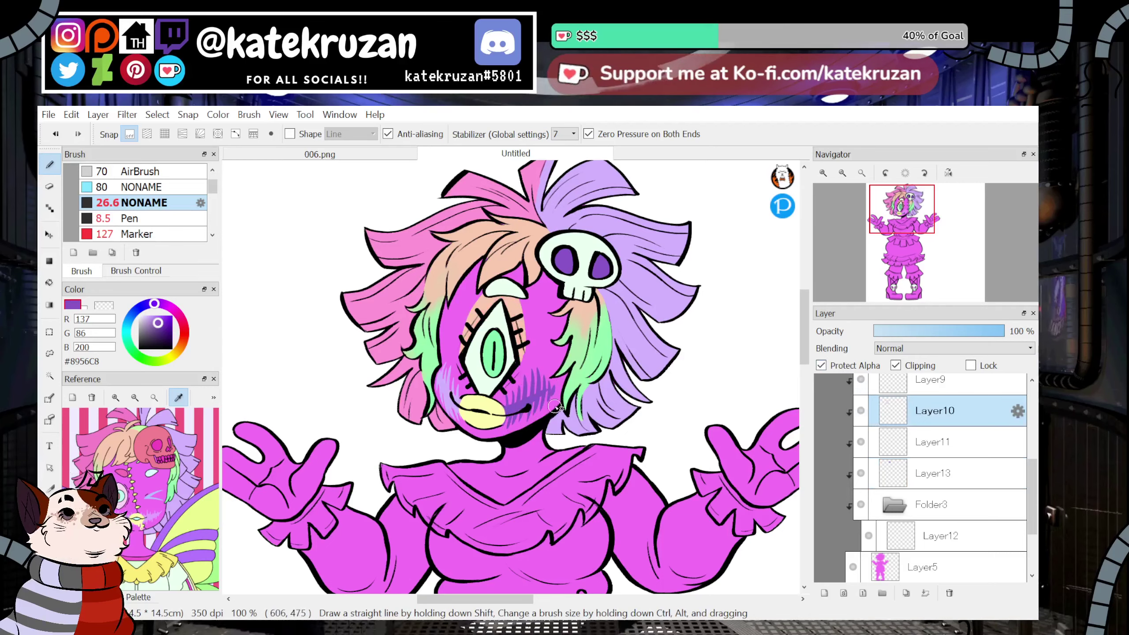
pyautogui.moveTo(440, 364); pyautogui.dragTo(450, 379)
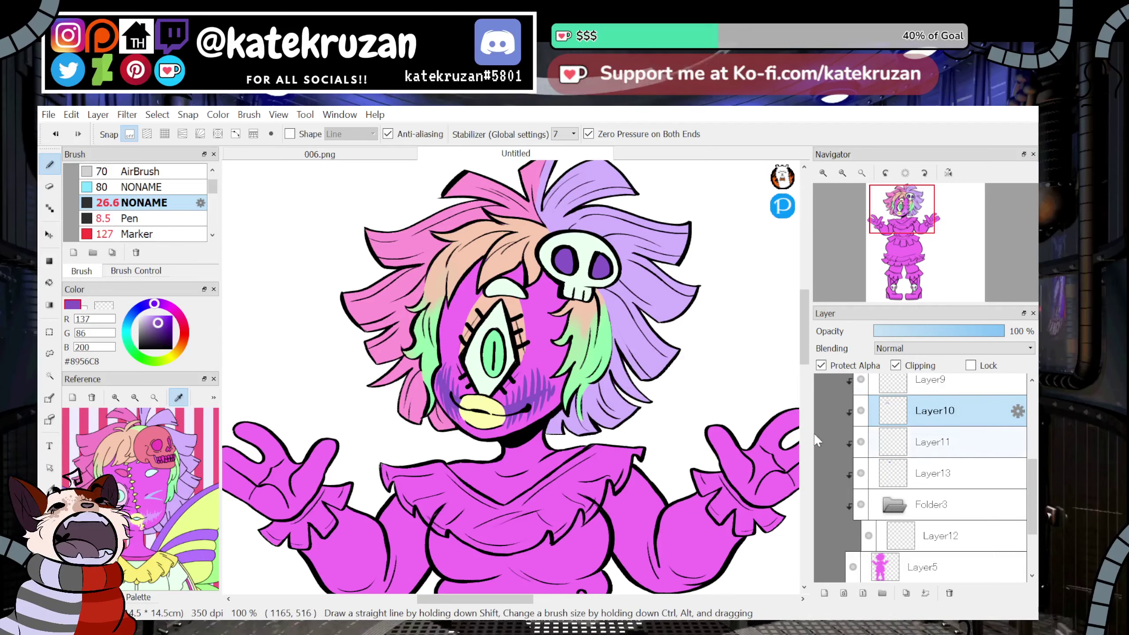
pyautogui.hotkey('ctrl', 'z')
pyautogui.hotkey('ctrl', 'z')
pyautogui.moveTo(517, 376)
pyautogui.mouseDown()
pyautogui.moveTo(534, 414)
pyautogui.moveTo(560, 393)
pyautogui.mouseUp()
pyautogui.moveTo(438, 357); pyautogui.dragTo(452, 424)
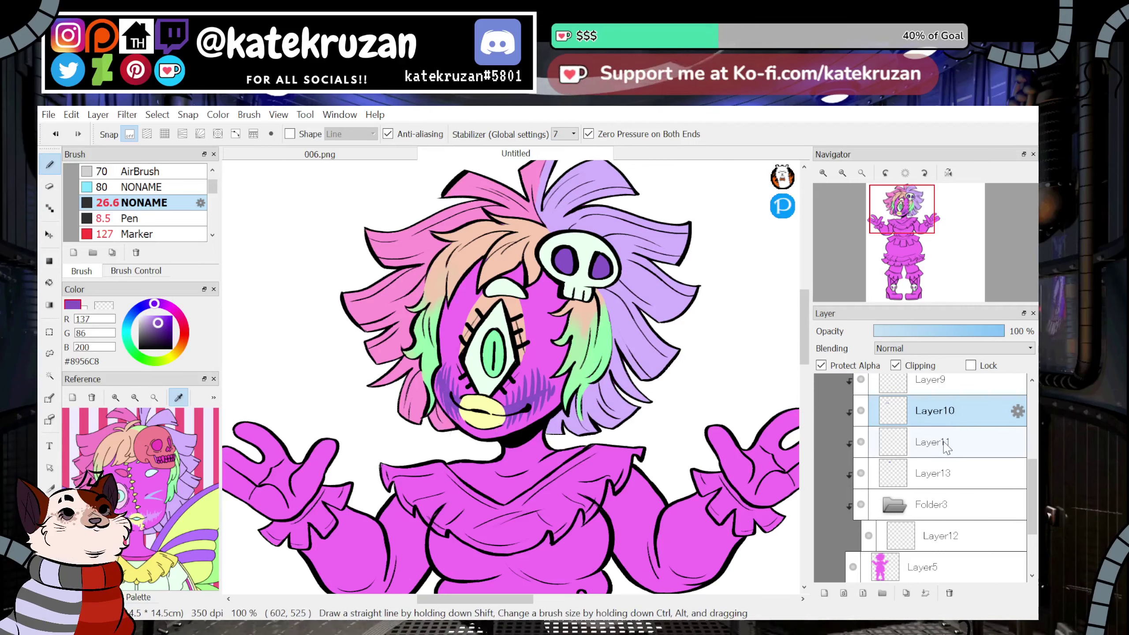
# Recolour the eyeshadow around the large eye dark purple #8956C8 on alpha-protected Layer10.
pyautogui.click(940, 536)
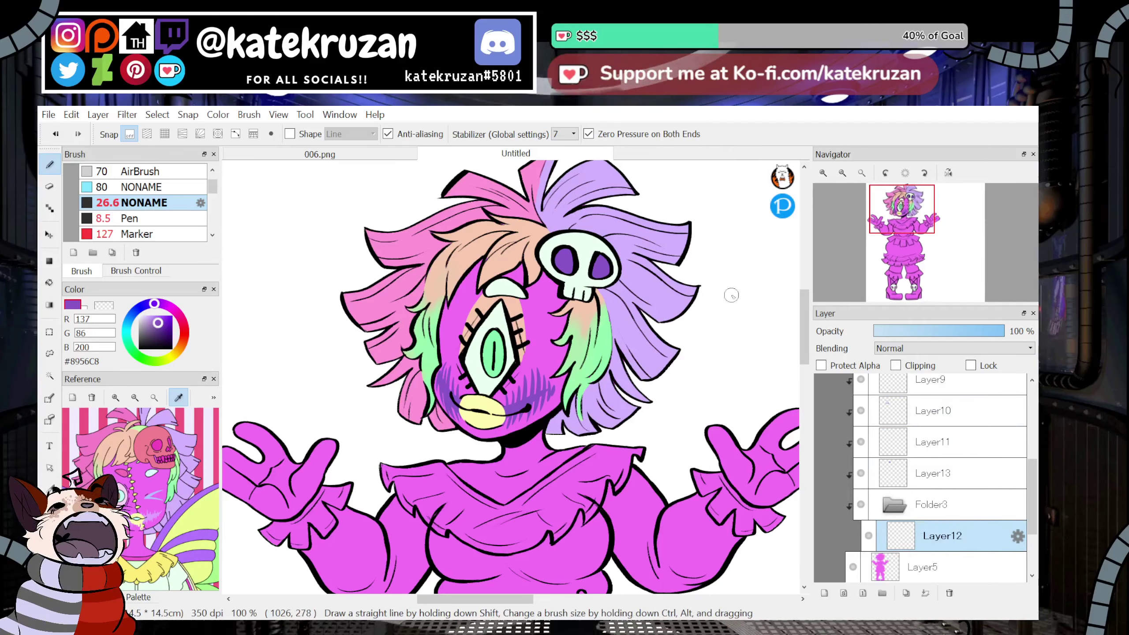
pyautogui.click(860, 479)
pyautogui.click(860, 479)
pyautogui.click(861, 444)
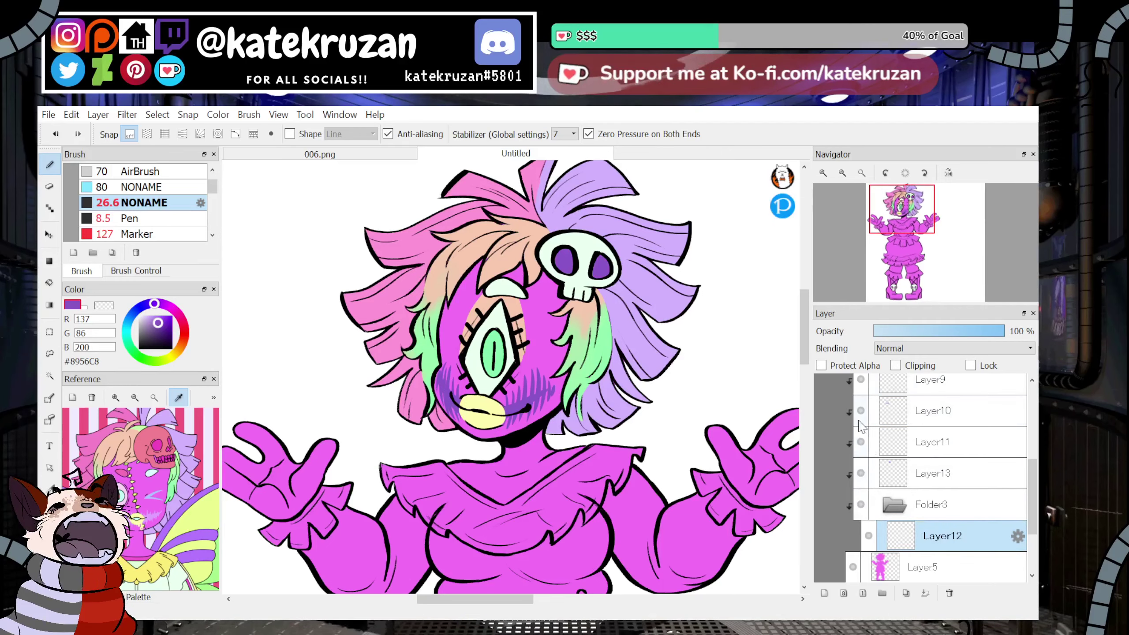
pyautogui.click(898, 420)
pyautogui.moveTo(487, 298); pyautogui.dragTo(467, 330)
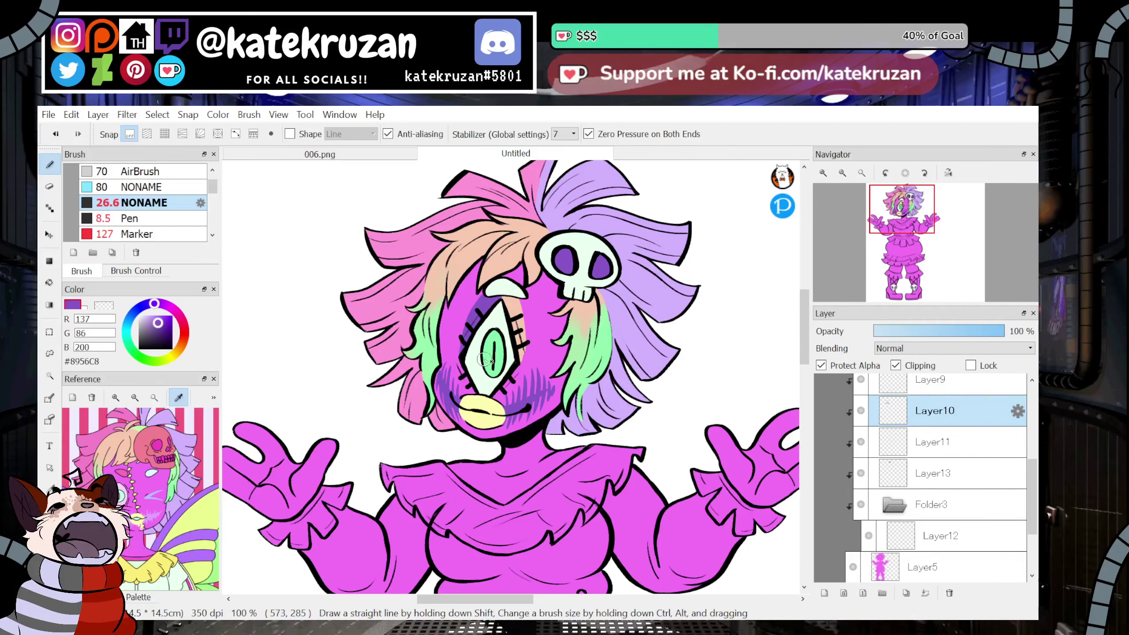
pyautogui.moveTo(504, 297); pyautogui.dragTo(523, 364)
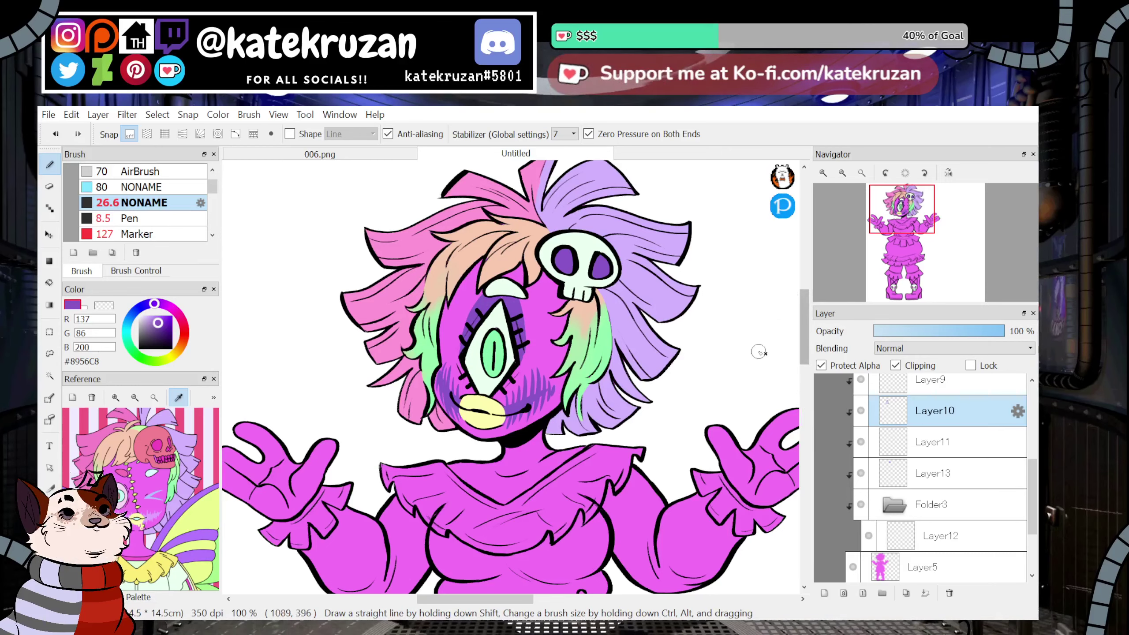
pyautogui.hotkey('ctrl', 'z')
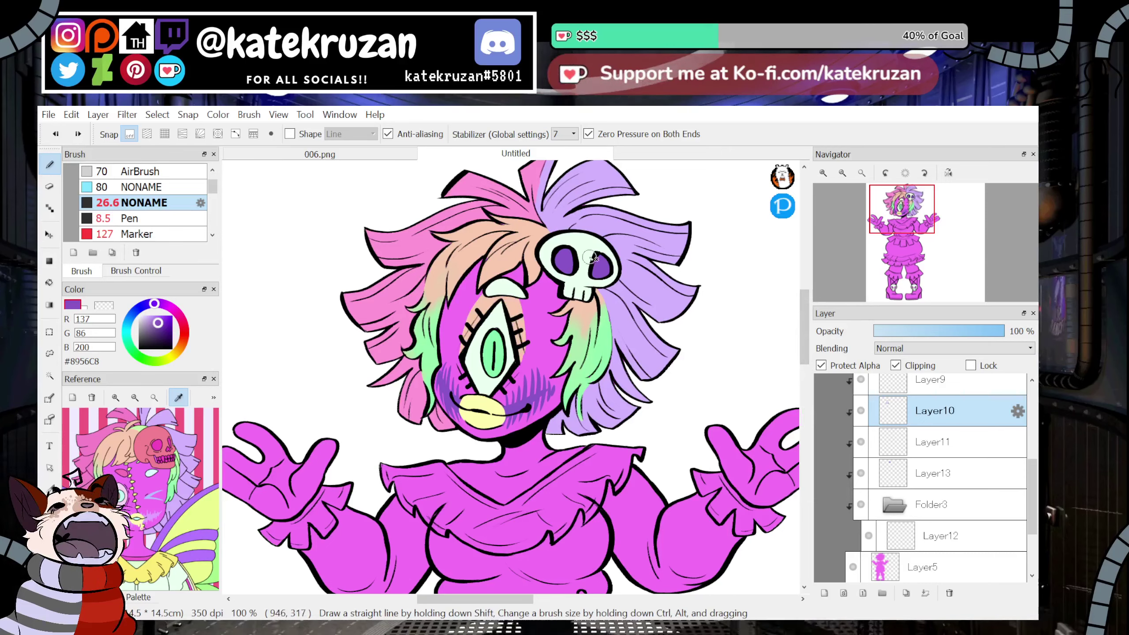
pyautogui.click(77, 134)
pyautogui.click(1014, 440)
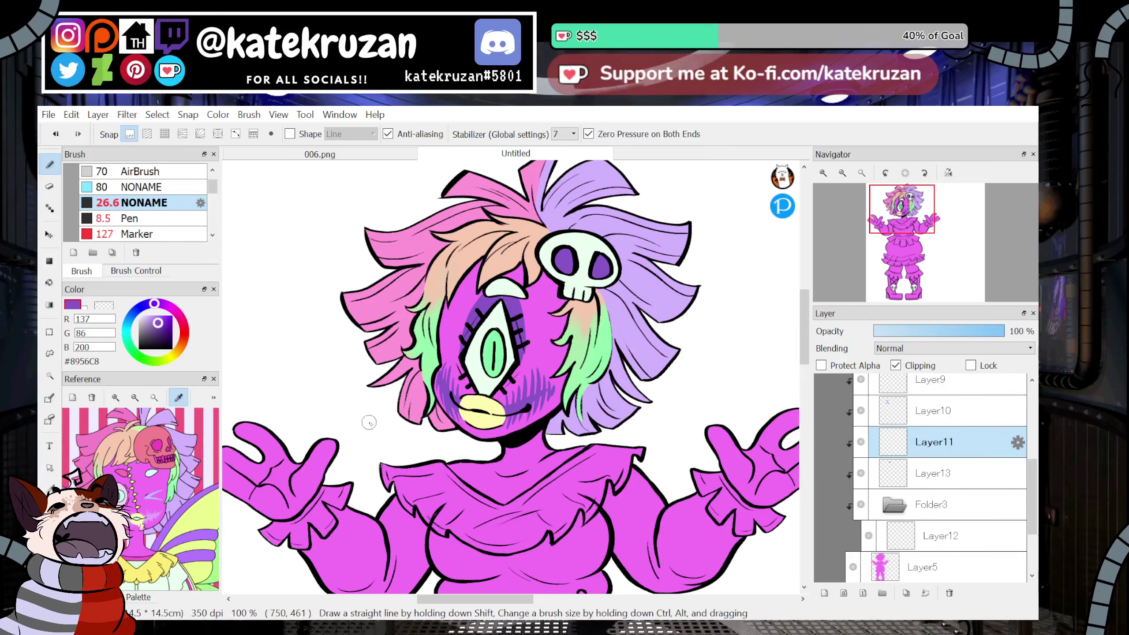
pyautogui.click(120, 449)
pyautogui.moveTo(477, 300)
pyautogui.mouseDown()
pyautogui.moveTo(459, 345)
pyautogui.moveTo(493, 294)
pyautogui.moveTo(547, 260)
pyautogui.moveTo(461, 384)
pyautogui.moveTo(523, 423)
pyautogui.mouseUp()
pyautogui.hotkey('ctrl', 'z')
pyautogui.hotkey('ctrl', 'z')
pyautogui.hotkey('ctrl', 'z')
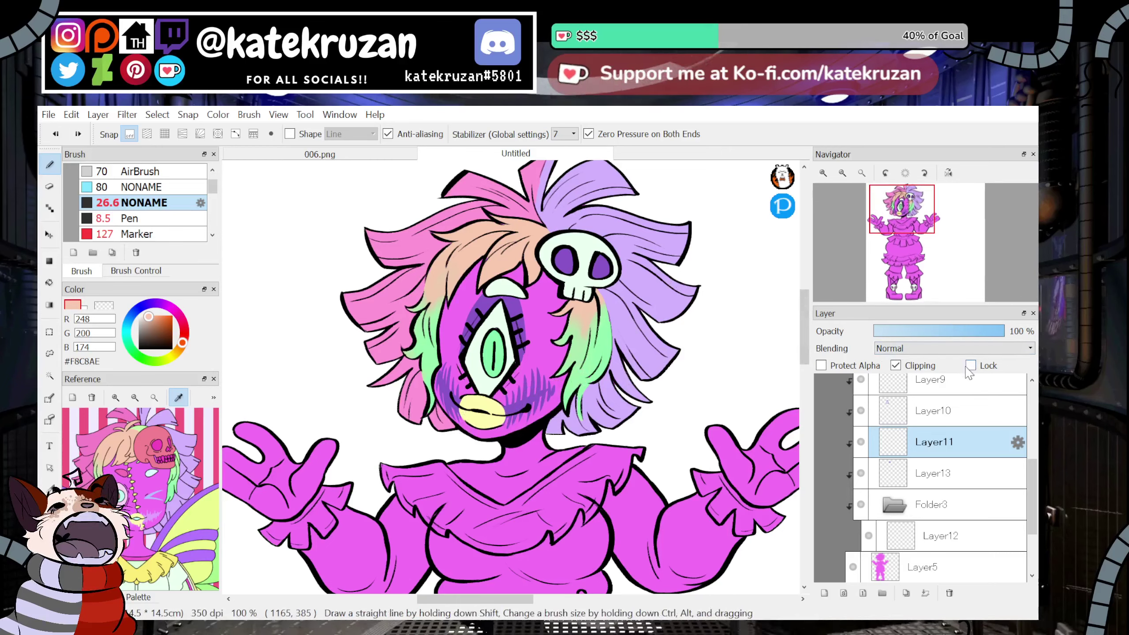
pyautogui.click(867, 403)
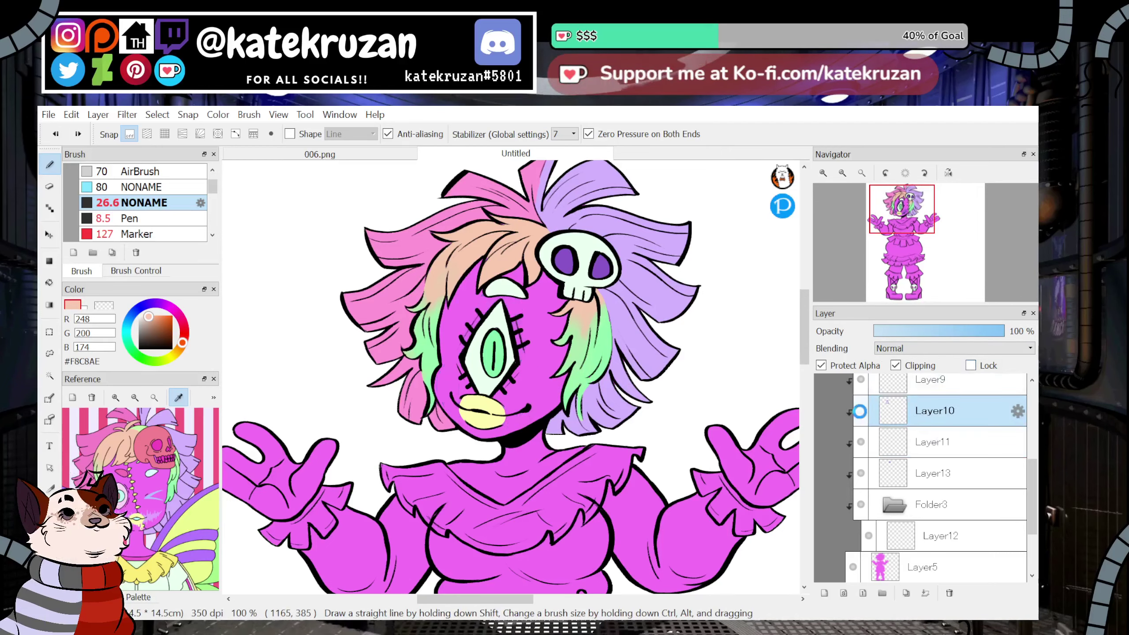
# Try pink #F480C8 on the lips on Layer9, then protect its alpha and recolour the lips peach #F8C8AE.
pyautogui.click(907, 389)
pyautogui.click(92, 440)
pyautogui.moveTo(481, 391)
pyautogui.mouseDown()
pyautogui.moveTo(451, 416)
pyautogui.moveTo(507, 424)
pyautogui.mouseUp()
pyautogui.hotkey('ctrl', 'z')
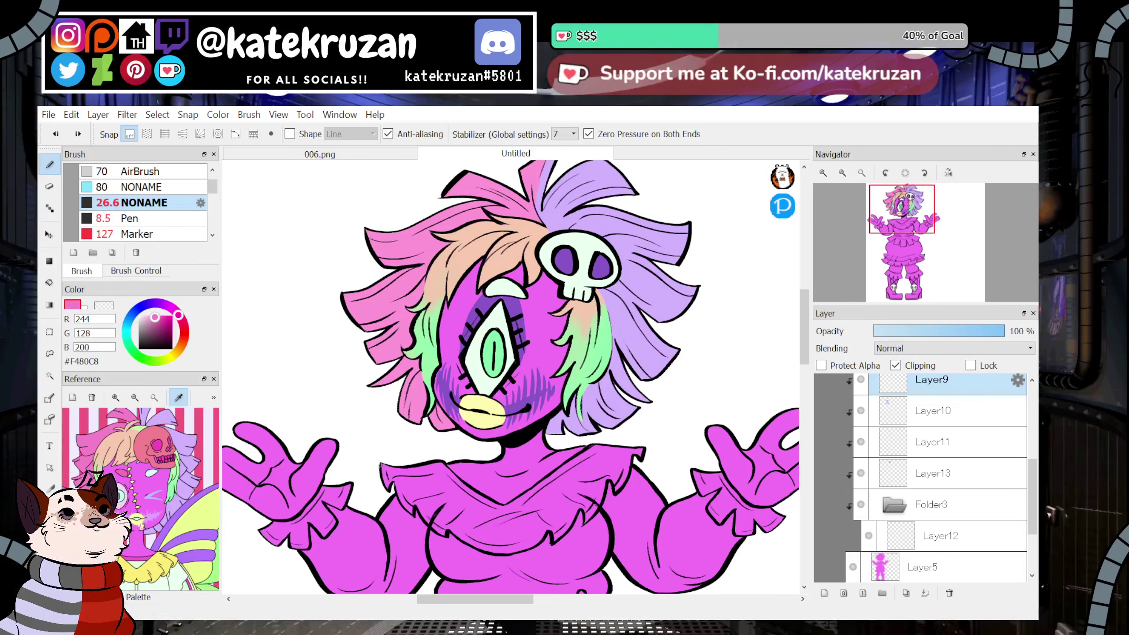
pyautogui.press('alt')
pyautogui.click(475, 232)
pyautogui.click(50, 166)
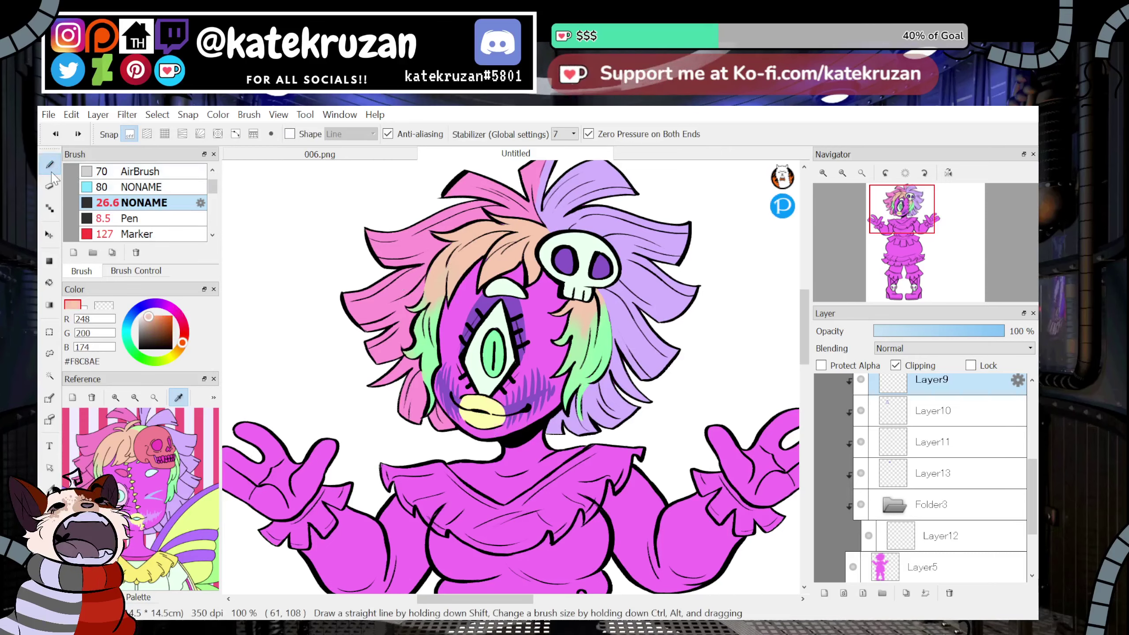
pyautogui.click(821, 365)
pyautogui.moveTo(458, 401)
pyautogui.mouseDown()
pyautogui.moveTo(497, 402)
pyautogui.moveTo(479, 432)
pyautogui.mouseUp()
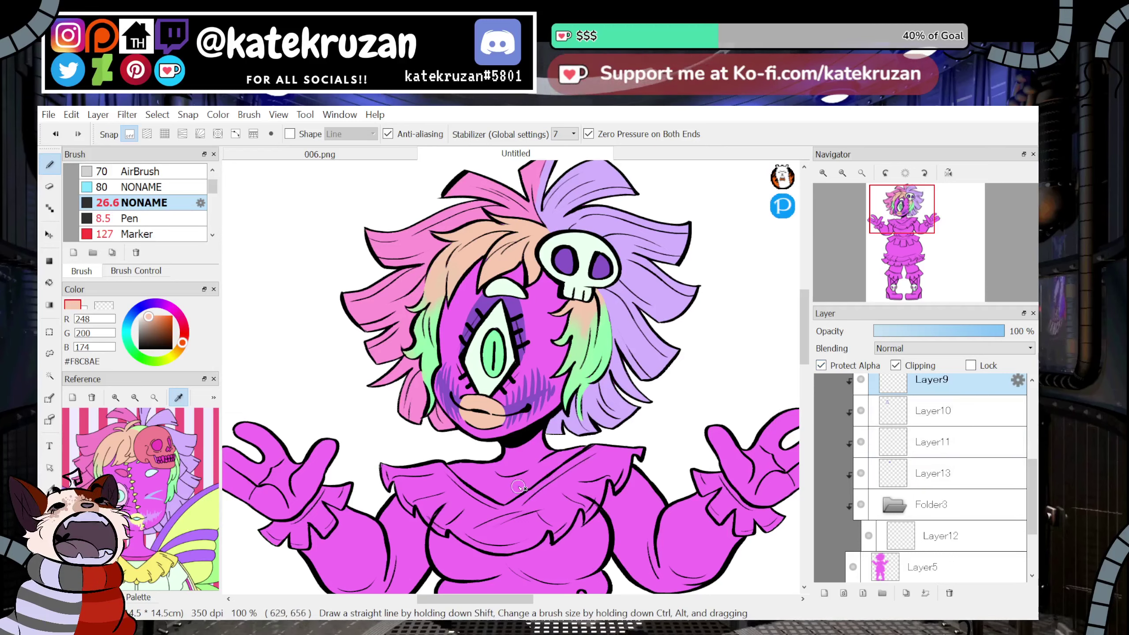
pyautogui.hotkey('ctrl', 'z')
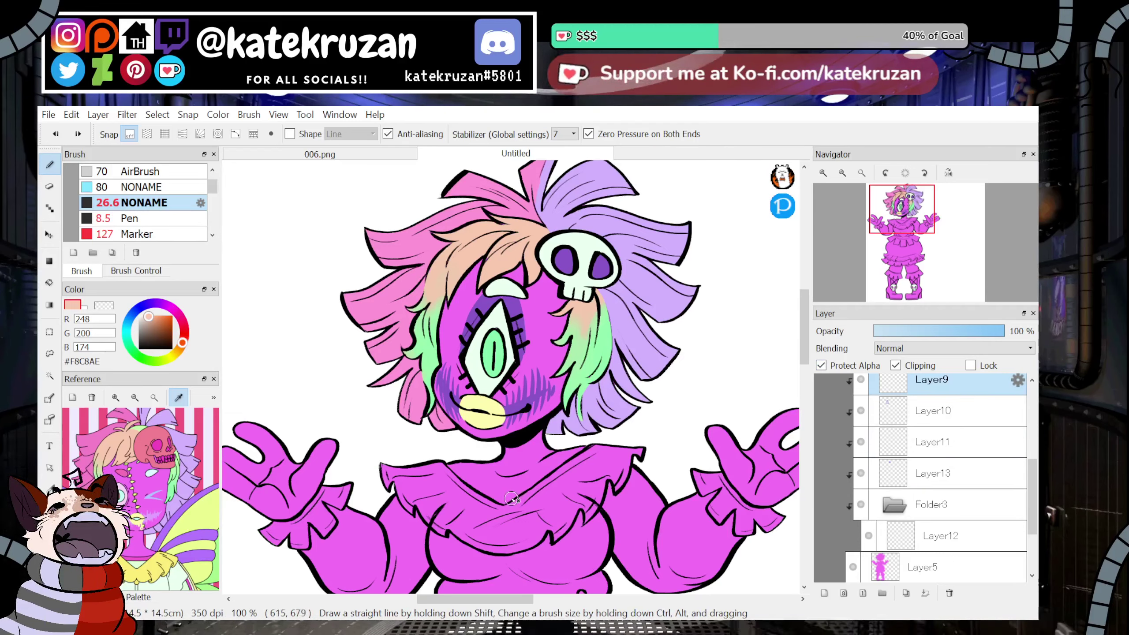
pyautogui.hotkey('ctrl', 'y')
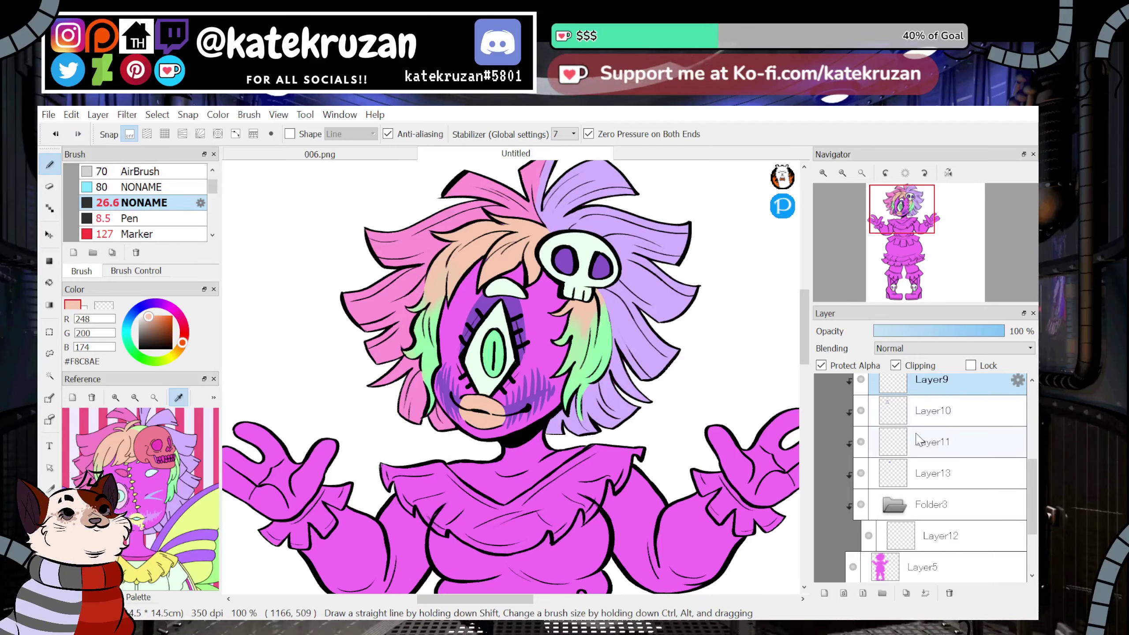
# Sample light purple #D3B2FF from the reference's hair and recolour the lips with it.
pyautogui.click(178, 433)
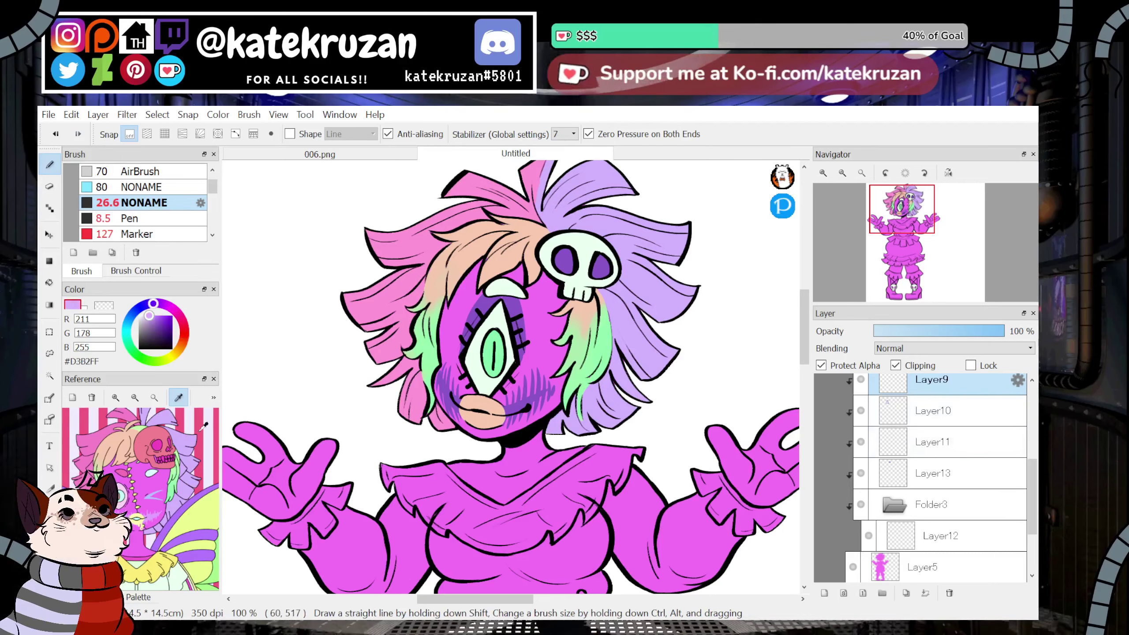
pyautogui.moveTo(467, 401); pyautogui.dragTo(532, 424)
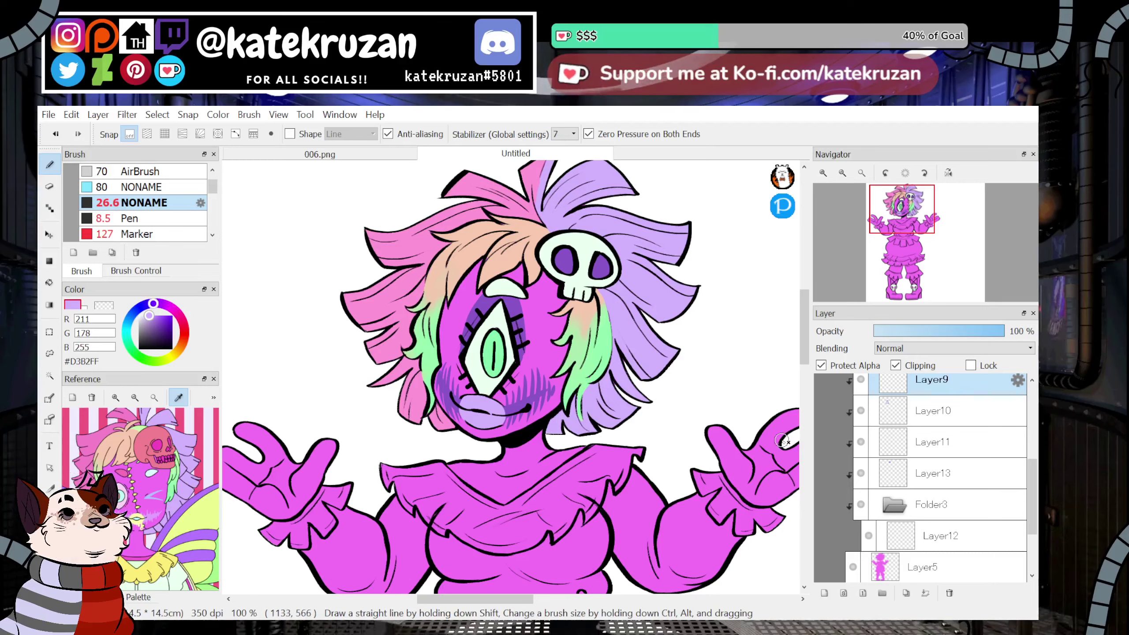
# Make Layer12 inside Folder3 the active layer and sample dark purple #8956C8 from the cheek blush for the brush.
pyautogui.moveTo(1029, 479); pyautogui.dragTo(1029, 489)
pyautogui.click(977, 511)
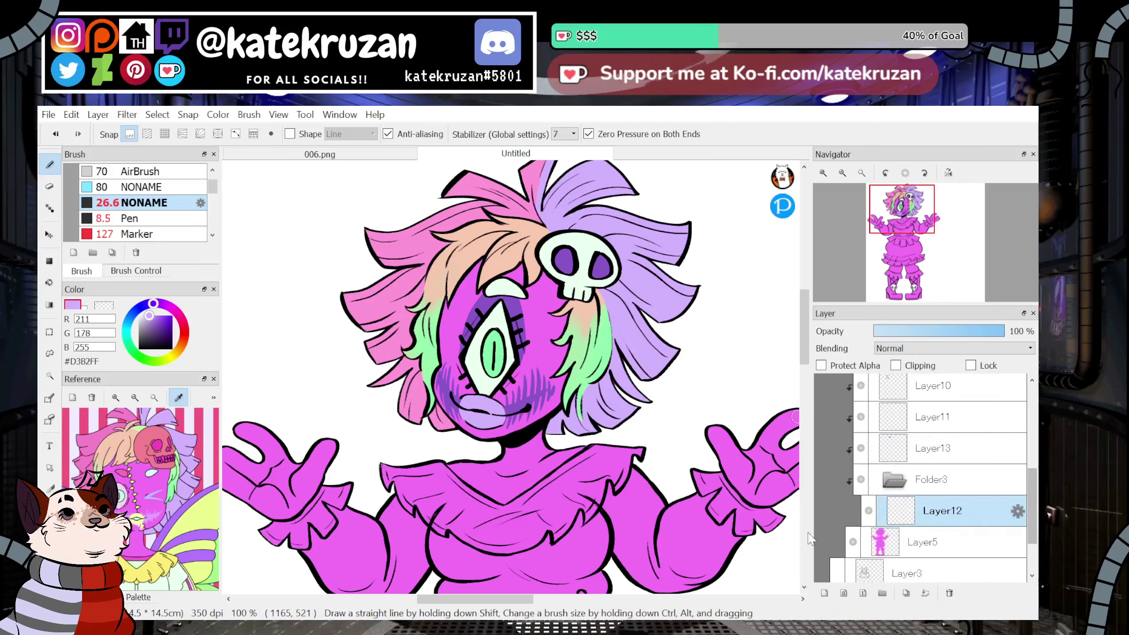
pyautogui.press('i')
pyautogui.click(530, 406)
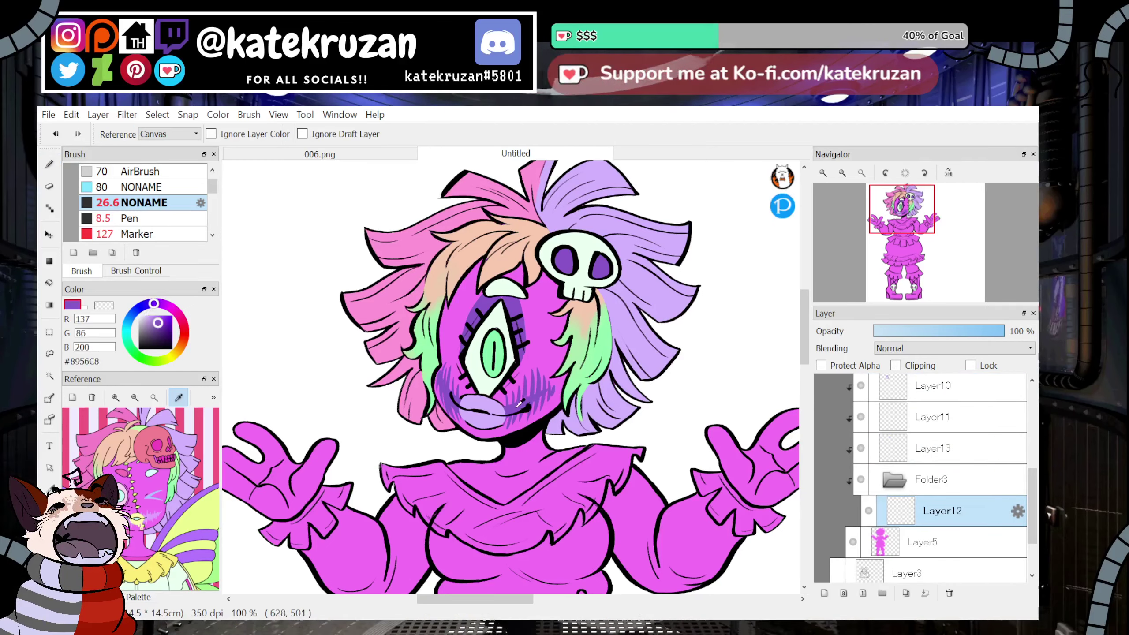
pyautogui.press('b')
pyautogui.moveTo(911, 236)
pyautogui.moveTo(911, 235); pyautogui.dragTo(925, 248)
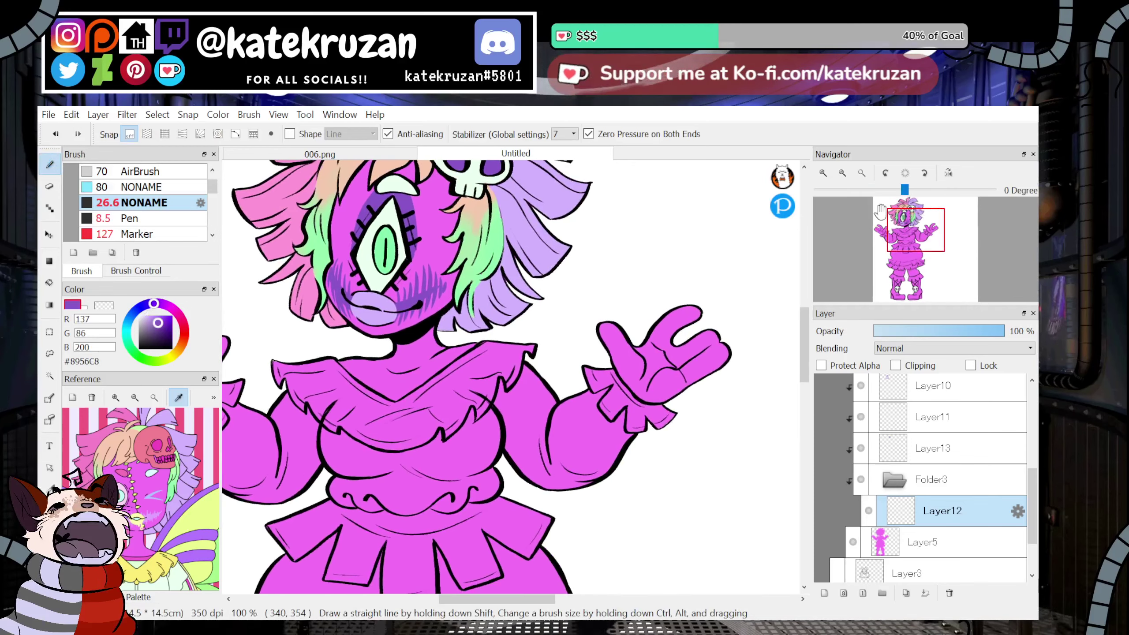
pyautogui.moveTo(668, 340)
pyautogui.mouseDown()
pyautogui.moveTo(683, 310)
pyautogui.moveTo(707, 321)
pyautogui.mouseUp()
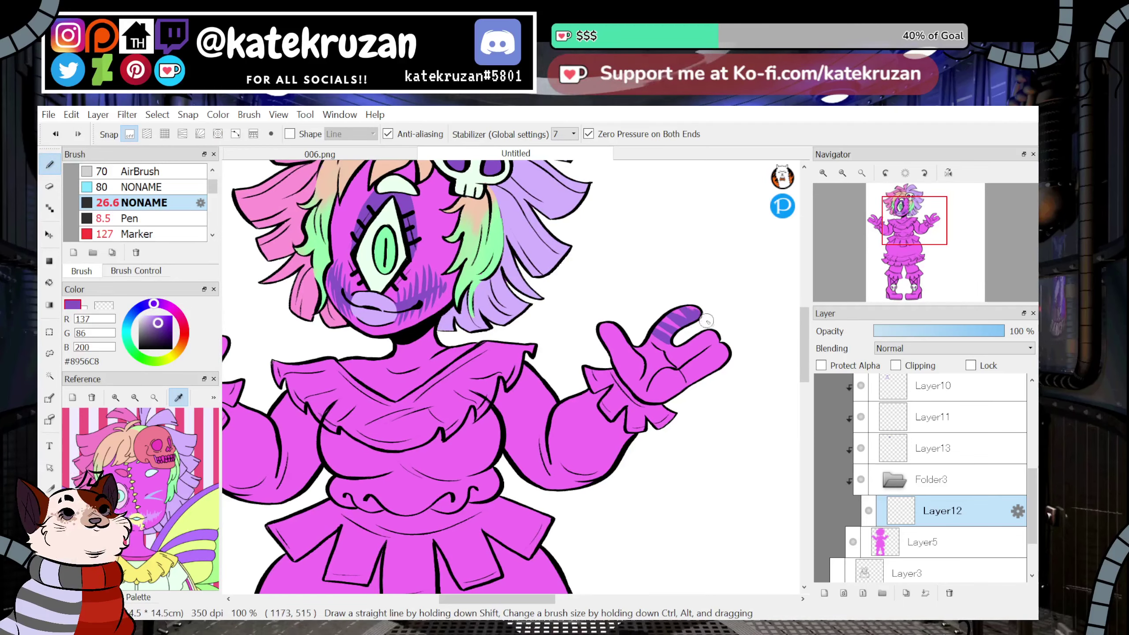
pyautogui.moveTo(614, 319)
pyautogui.mouseDown()
pyautogui.moveTo(601, 333)
pyautogui.moveTo(612, 348)
pyautogui.mouseUp()
pyautogui.hotkey('ctrl', 'z')
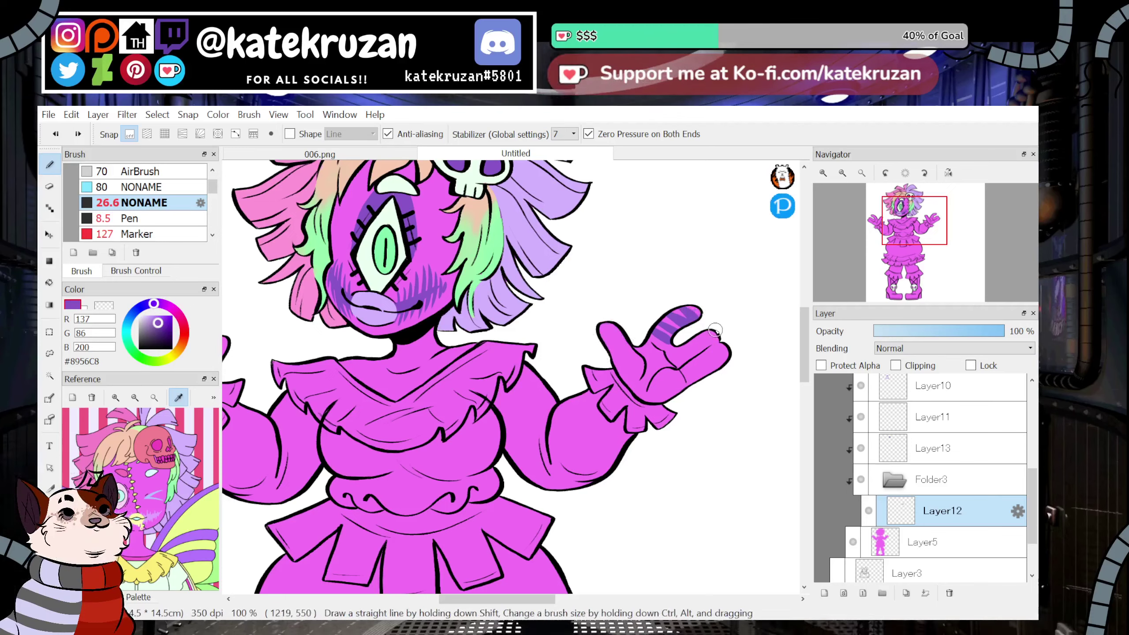
pyautogui.hotkey('ctrl', 'z')
pyautogui.hotkey('ctrl', 'z')
pyautogui.click(50, 374)
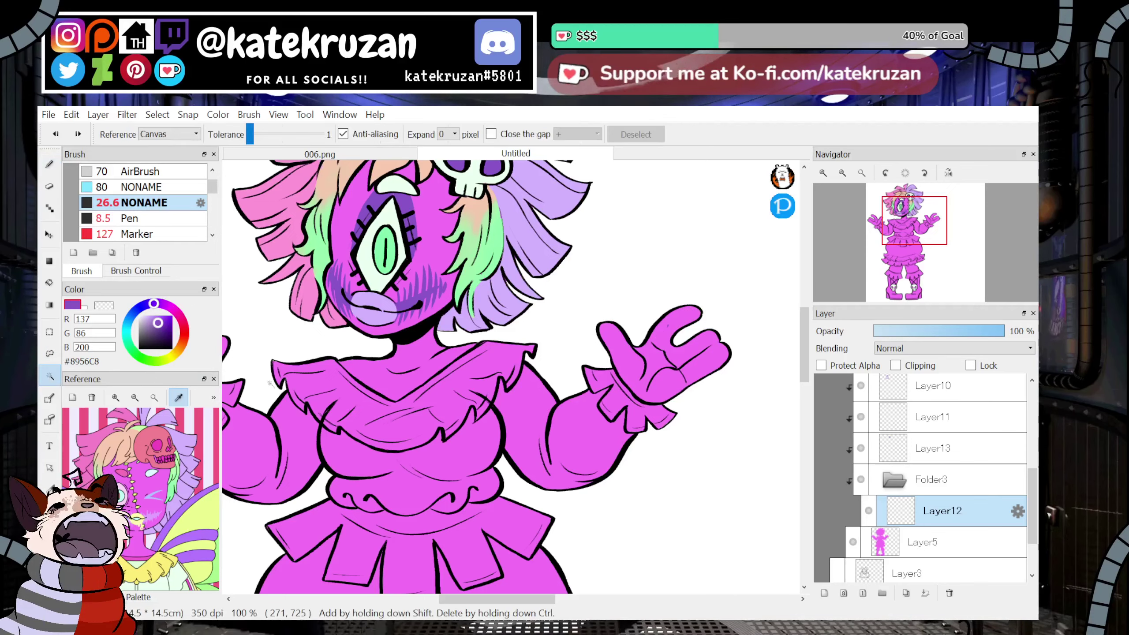
pyautogui.click(657, 364)
pyautogui.hotkey('ctrl', 'd')
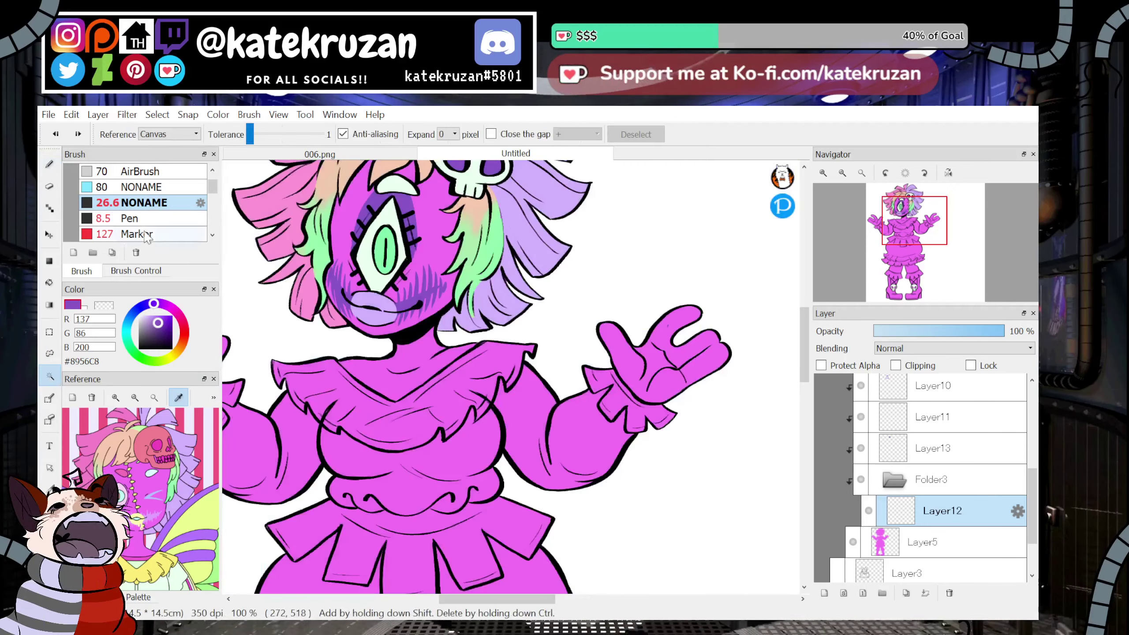
pyautogui.click(49, 164)
pyautogui.press('x')
pyautogui.press('z')
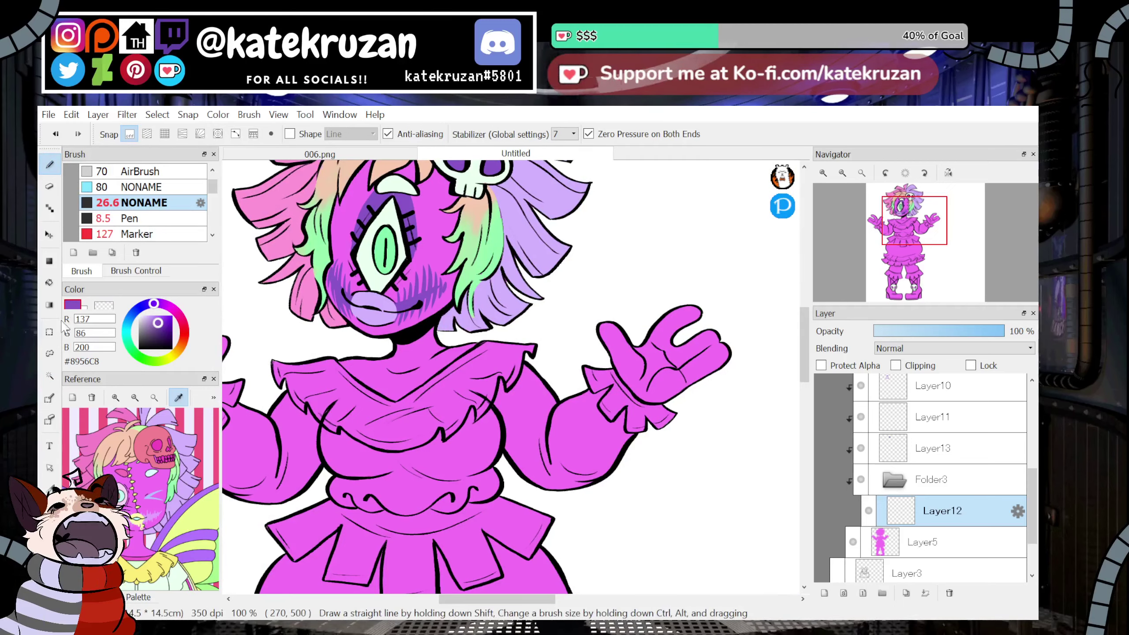
# Magic Wand-select the hand on the purple-haired side, brush dark purple #8956C8 strokes over it on Layer12, and deselect.
pyautogui.click(50, 376)
pyautogui.click(663, 361)
pyautogui.click(50, 164)
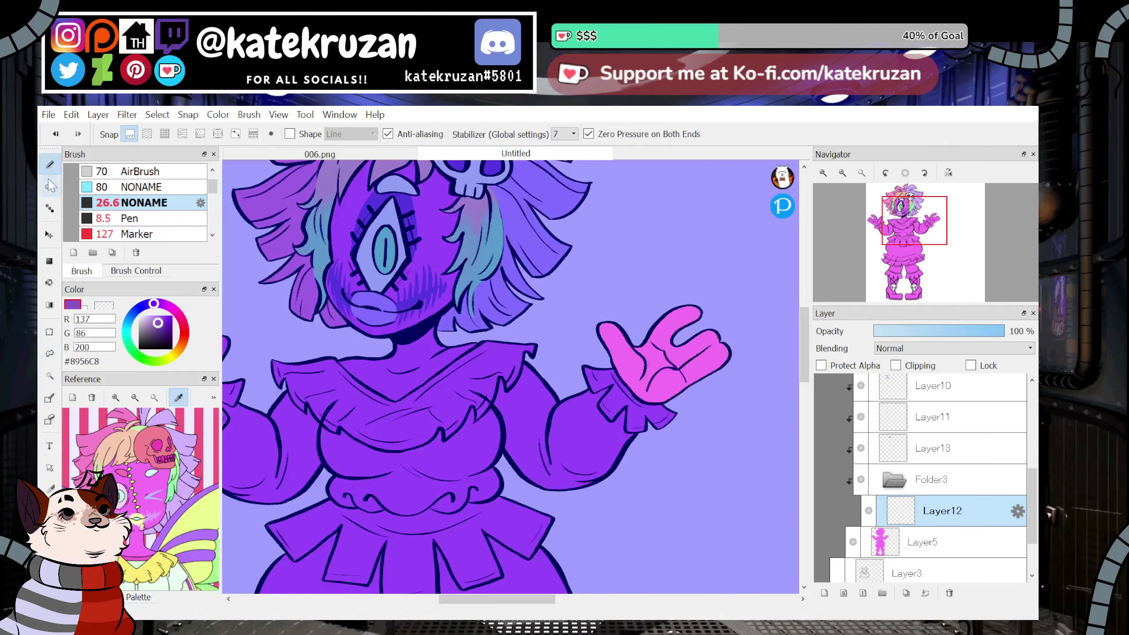
pyautogui.moveTo(650, 340)
pyautogui.mouseDown()
pyautogui.moveTo(683, 390)
pyautogui.moveTo(664, 304)
pyautogui.moveTo(676, 367)
pyautogui.mouseUp()
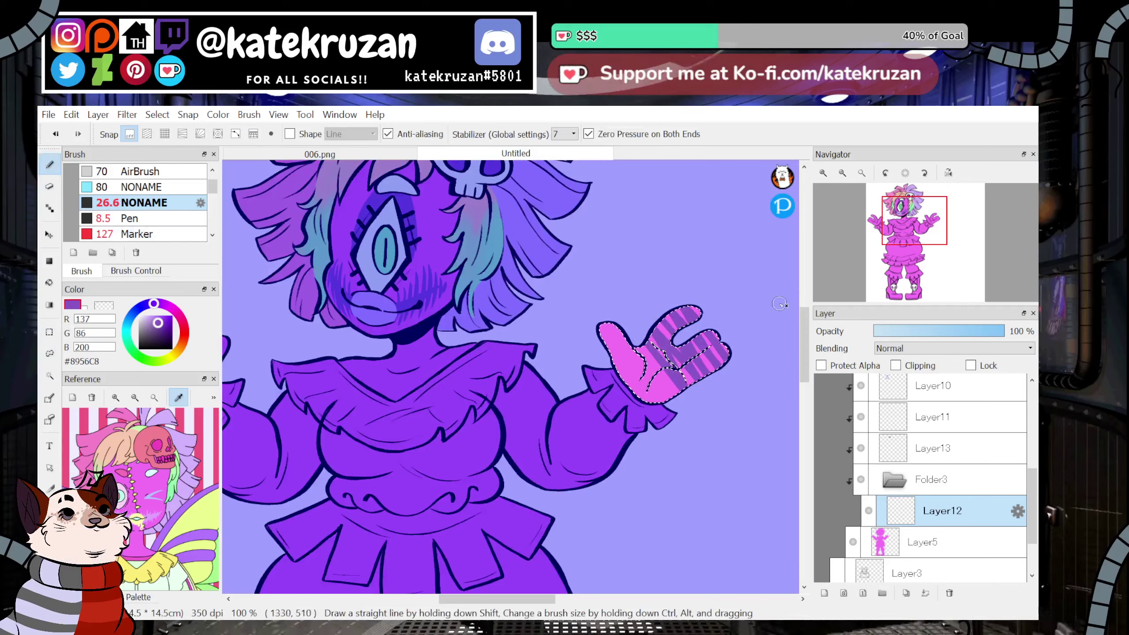
pyautogui.hotkey('ctrl', 'z')
pyautogui.moveTo(620, 326)
pyautogui.mouseDown()
pyautogui.moveTo(600, 342)
pyautogui.moveTo(637, 330)
pyautogui.moveTo(610, 358)
pyautogui.moveTo(626, 360)
pyautogui.moveTo(678, 292)
pyautogui.moveTo(649, 340)
pyautogui.moveTo(665, 317)
pyautogui.moveTo(705, 333)
pyautogui.moveTo(709, 401)
pyautogui.moveTo(711, 336)
pyautogui.moveTo(693, 356)
pyautogui.moveTo(693, 396)
pyautogui.moveTo(630, 380)
pyautogui.moveTo(680, 376)
pyautogui.mouseUp()
pyautogui.moveTo(907, 258)
pyautogui.moveTo(907, 258)
pyautogui.mouseDown()
pyautogui.moveTo(920, 271)
pyautogui.moveTo(908, 238)
pyautogui.mouseUp()
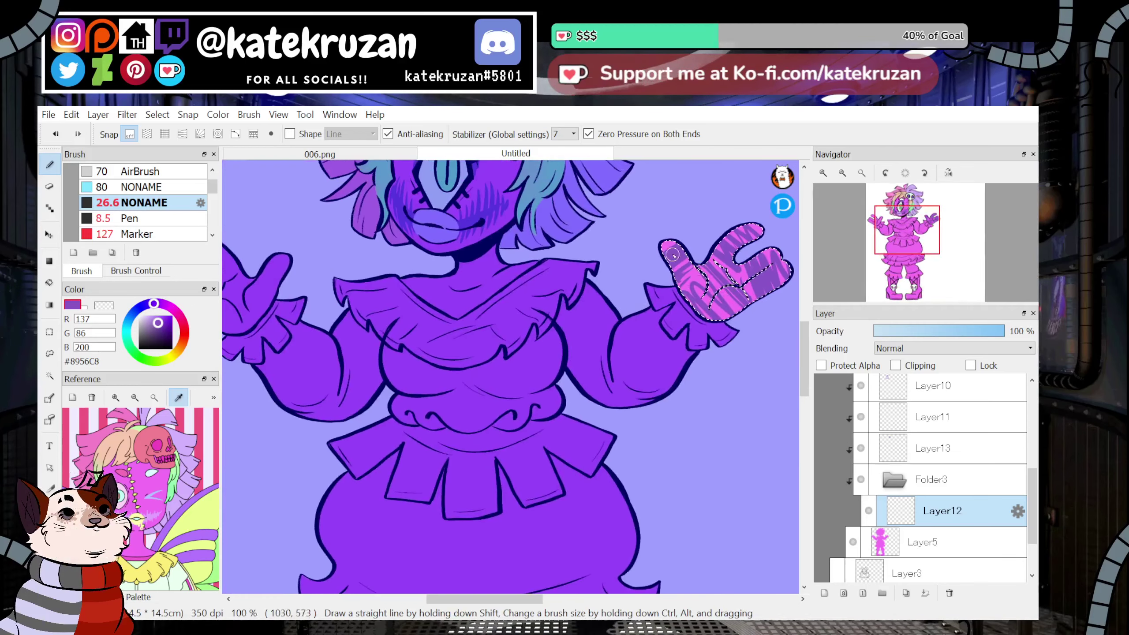
pyautogui.hotkey('ctrl', 'z')
pyautogui.moveTo(721, 291)
pyautogui.mouseDown()
pyautogui.moveTo(747, 275)
pyautogui.moveTo(698, 284)
pyautogui.moveTo(704, 256)
pyautogui.moveTo(744, 292)
pyautogui.mouseUp()
pyautogui.click(157, 115)
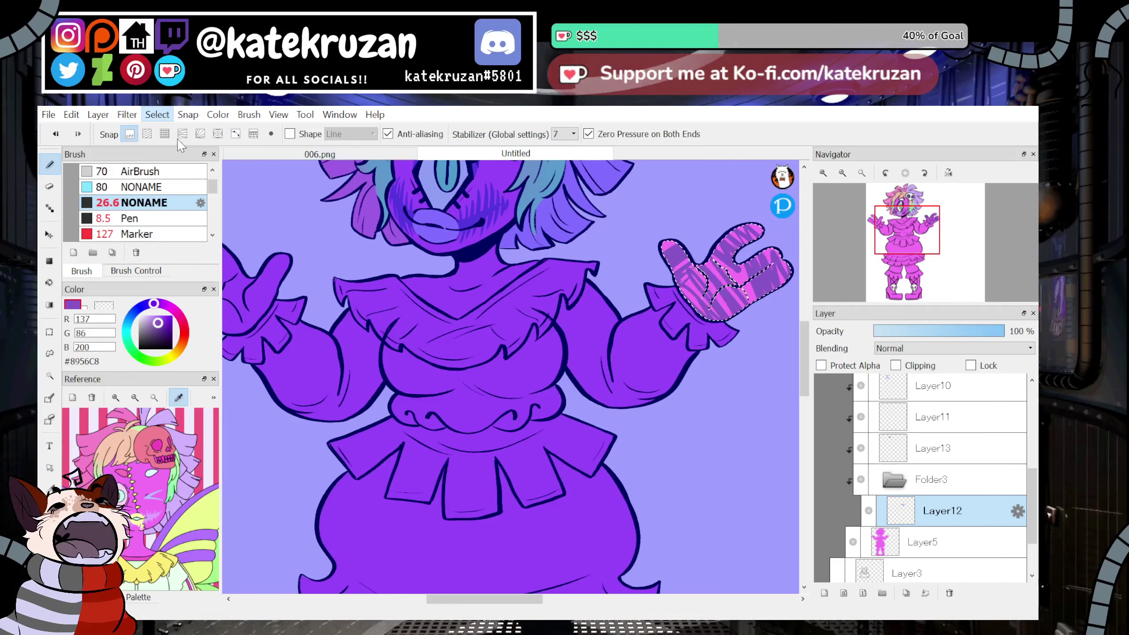
pyautogui.click(176, 153)
# Magic Wand-select the hand on the pink-haired side and brush dark purple #8956C8 stripes across its fingers and palm on Layer12.
pyautogui.click(50, 375)
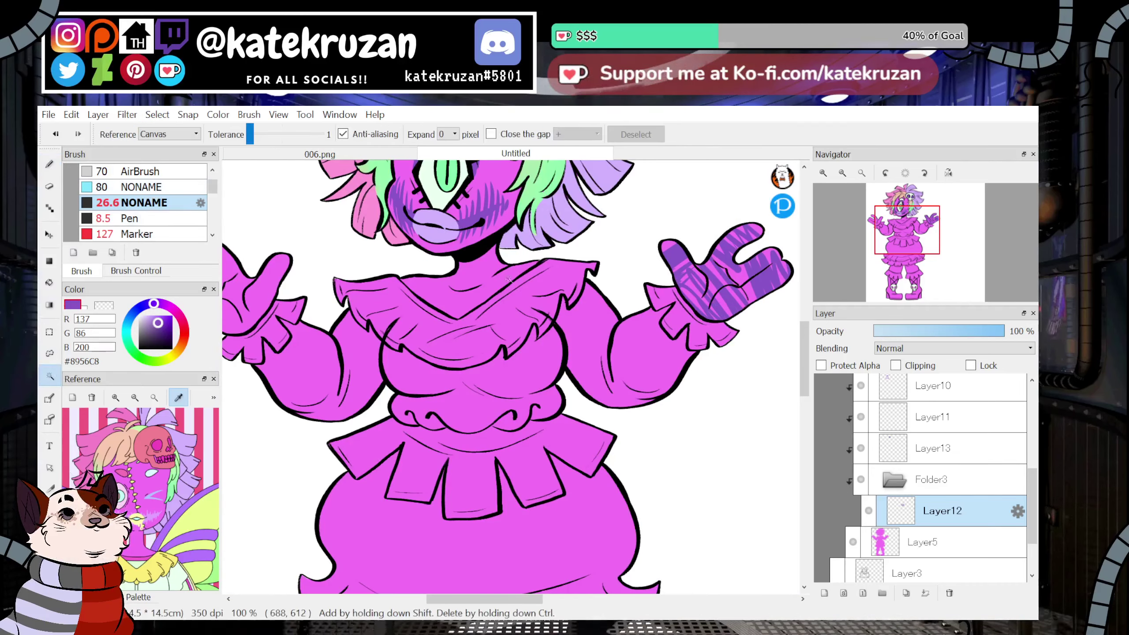
pyautogui.click(942, 231)
pyautogui.moveTo(942, 232); pyautogui.dragTo(898, 220)
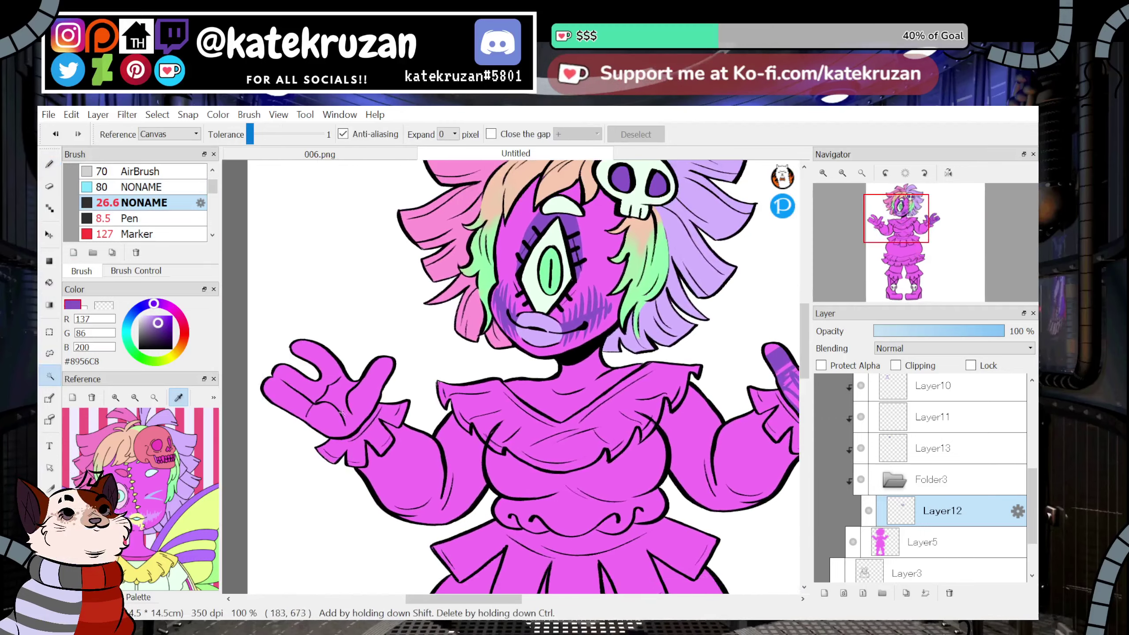
pyautogui.click(301, 376)
pyautogui.press('b')
pyautogui.moveTo(301, 343); pyautogui.dragTo(268, 384)
pyautogui.moveTo(311, 348); pyautogui.dragTo(273, 396)
pyautogui.moveTo(320, 354)
pyautogui.mouseDown()
pyautogui.moveTo(282, 403)
pyautogui.moveTo(291, 409)
pyautogui.mouseUp()
pyautogui.moveTo(339, 372)
pyautogui.mouseDown()
pyautogui.moveTo(324, 404)
pyautogui.moveTo(343, 403)
pyautogui.moveTo(317, 438)
pyautogui.moveTo(342, 447)
pyautogui.moveTo(383, 357)
pyautogui.moveTo(395, 394)
pyautogui.mouseUp()
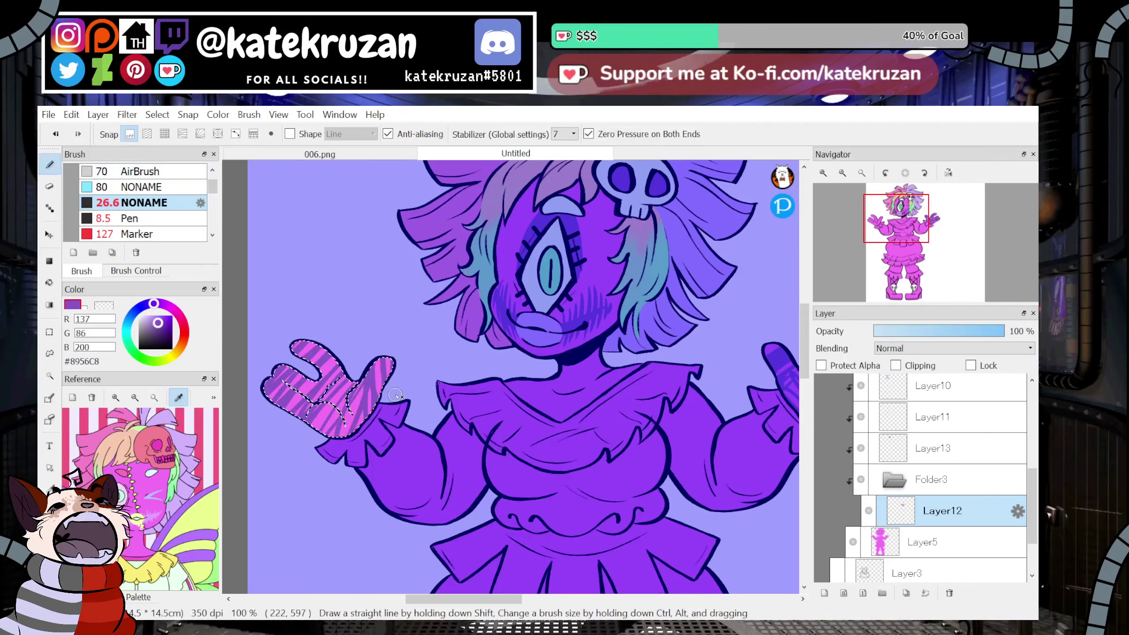
pyautogui.click(157, 115)
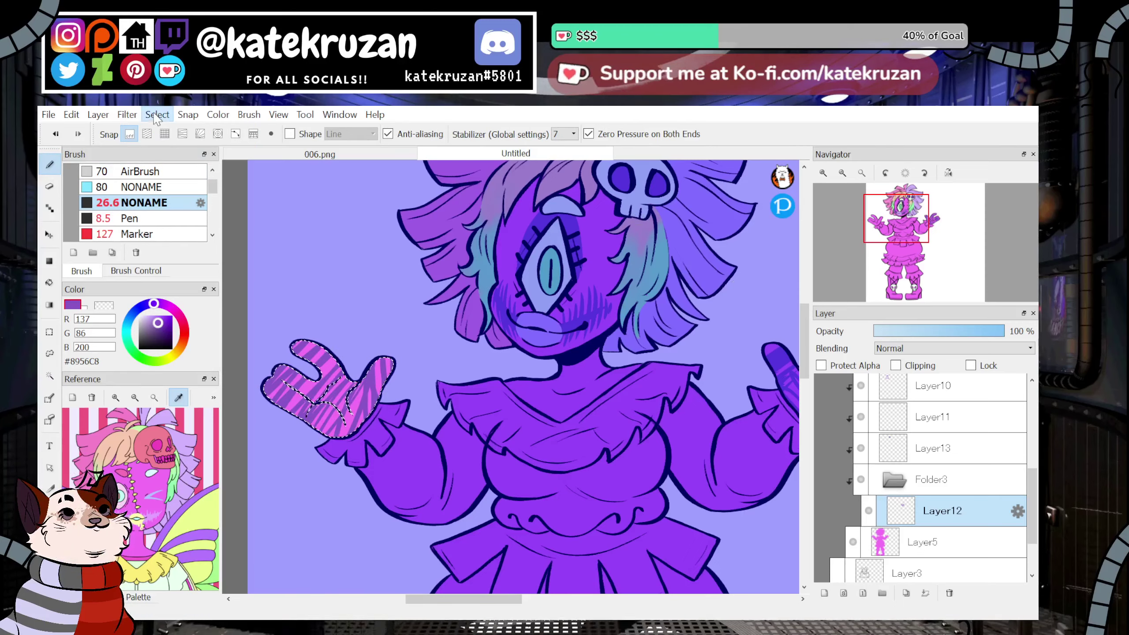
# Clear the hand selection, and draw purple stripes inside a selection of the neck and chest area above the ruffled collar.
pyautogui.click(163, 149)
pyautogui.moveTo(927, 242); pyautogui.dragTo(910, 220)
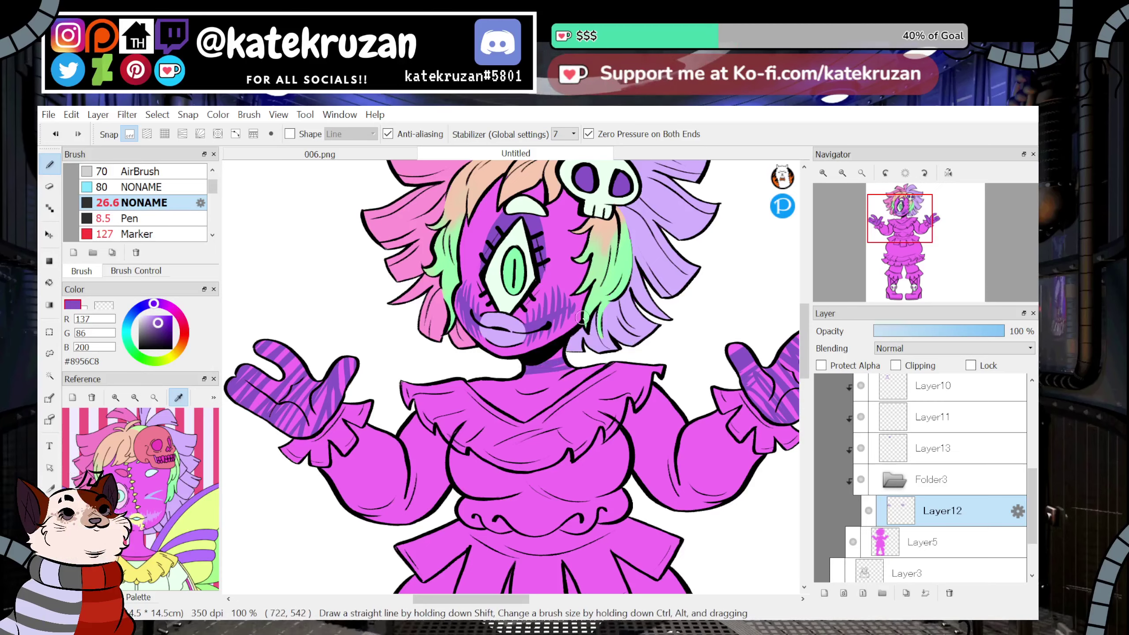
pyautogui.click(52, 355)
pyautogui.click(50, 376)
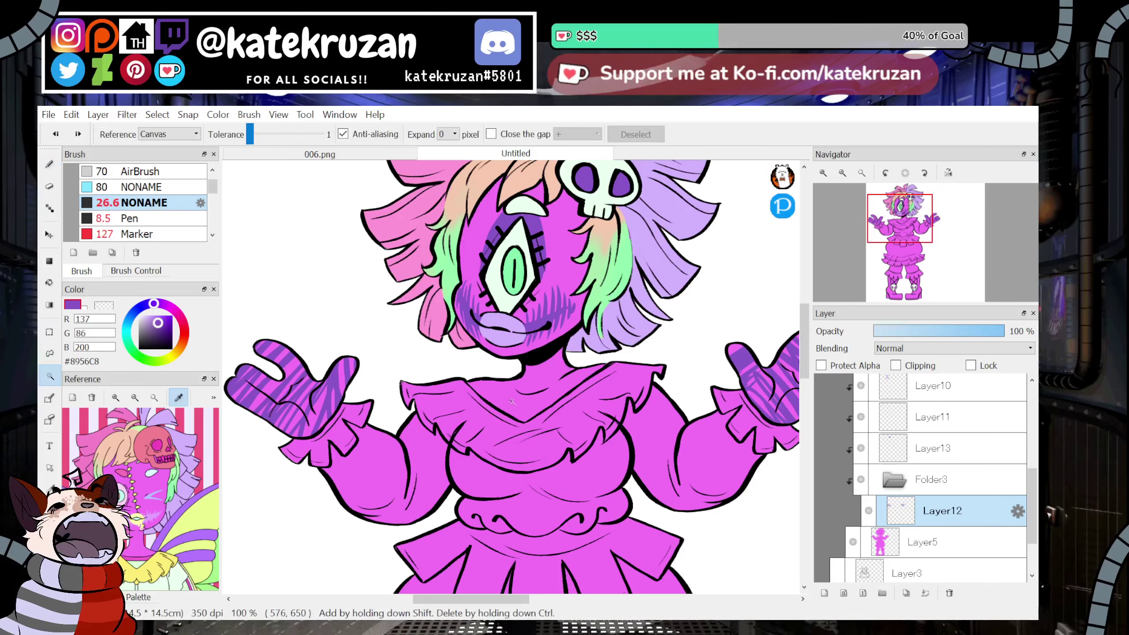
pyautogui.click(528, 386)
pyautogui.press('b')
pyautogui.moveTo(532, 358)
pyautogui.mouseDown()
pyautogui.moveTo(500, 373)
pyautogui.moveTo(593, 364)
pyautogui.moveTo(472, 378)
pyautogui.moveTo(590, 382)
pyautogui.moveTo(506, 411)
pyautogui.moveTo(545, 427)
pyautogui.mouseUp()
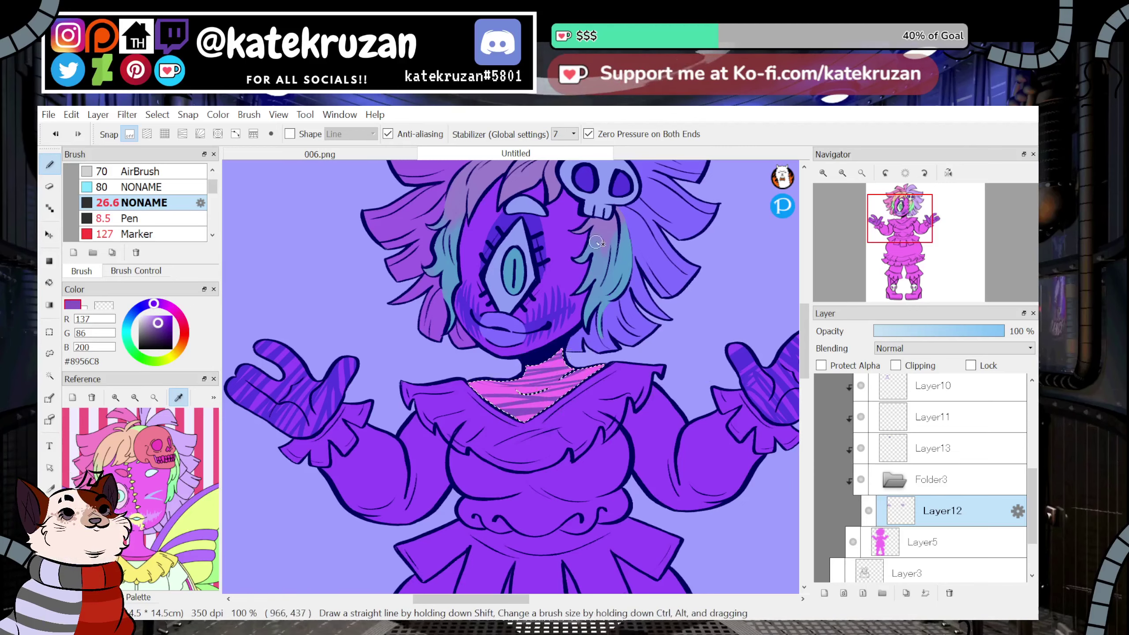
pyautogui.click(157, 114)
pyautogui.click(156, 145)
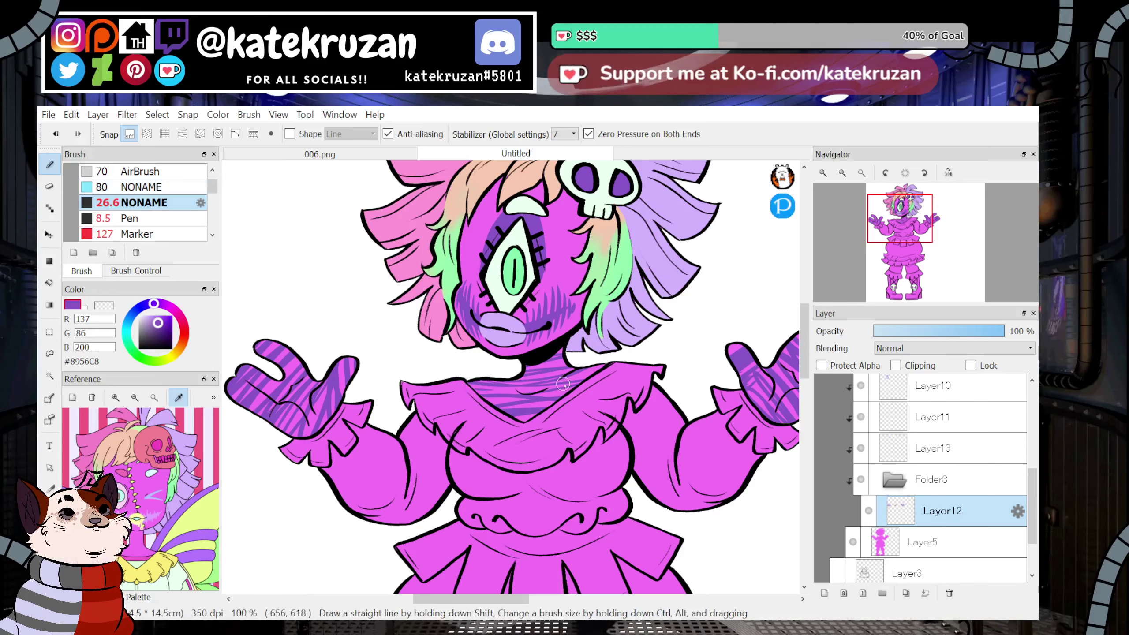
# Paint the neck just below the chin solid purple, undoing the first strokes and redrawing them.
pyautogui.moveTo(901, 220); pyautogui.dragTo(903, 227)
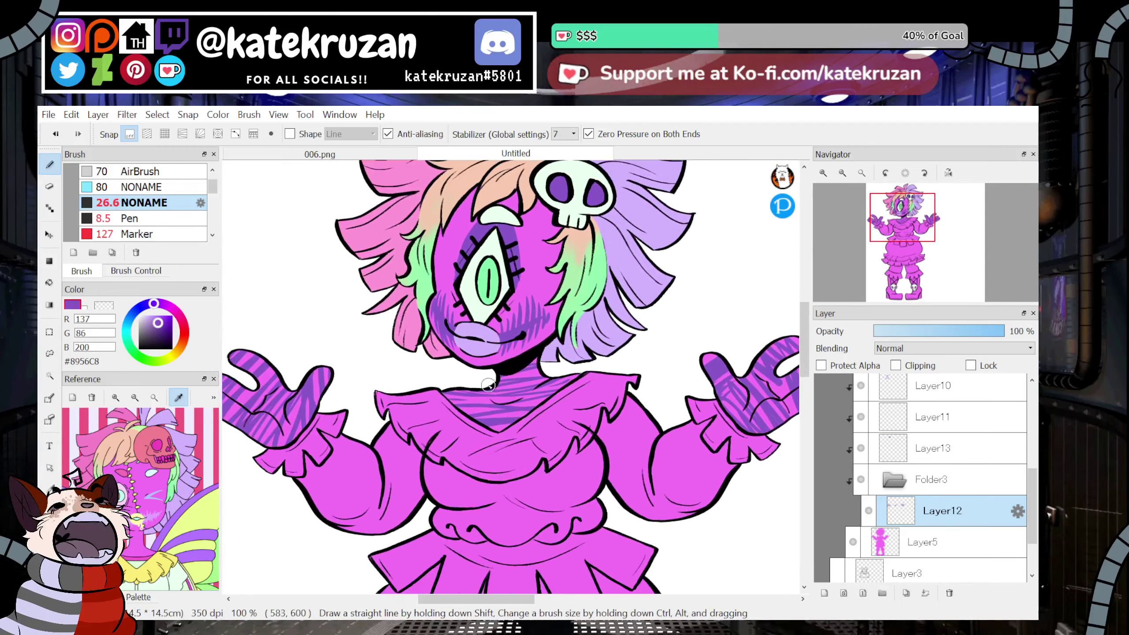
pyautogui.moveTo(488, 385); pyautogui.dragTo(531, 366)
pyautogui.hotkey('ctrl', 'z')
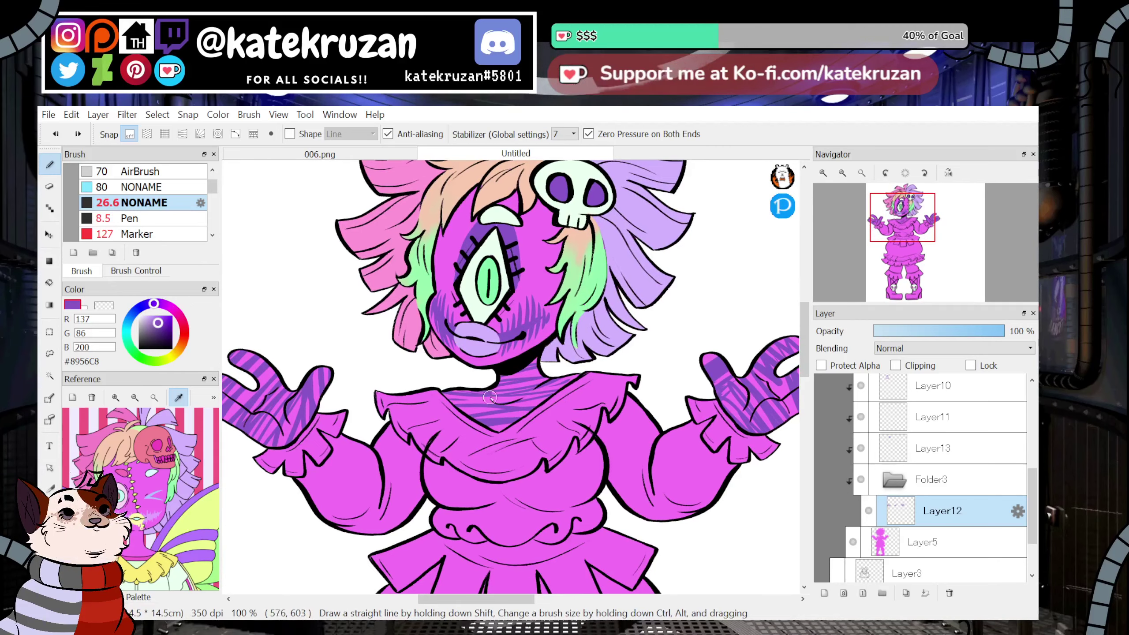
pyautogui.hotkey('ctrl', 'z')
pyautogui.moveTo(489, 386); pyautogui.dragTo(497, 400)
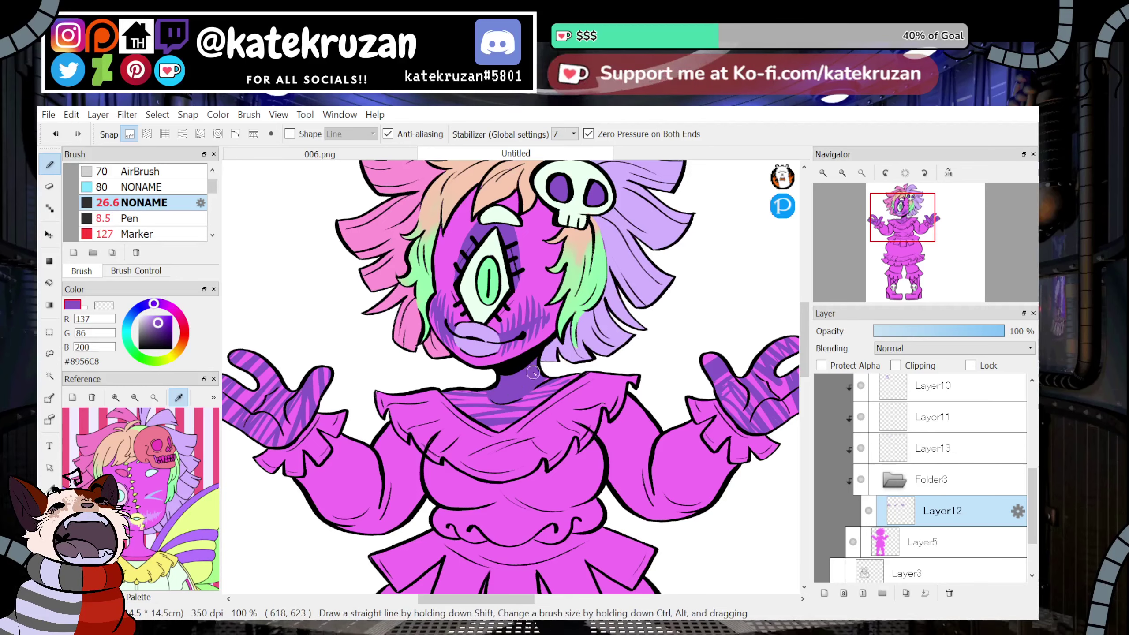
# Select the right-hand thigh between the skirt and the leg ruffle and draw horizontal purple stripes across it.
pyautogui.click(825, 173)
pyautogui.click(825, 172)
pyautogui.click(827, 173)
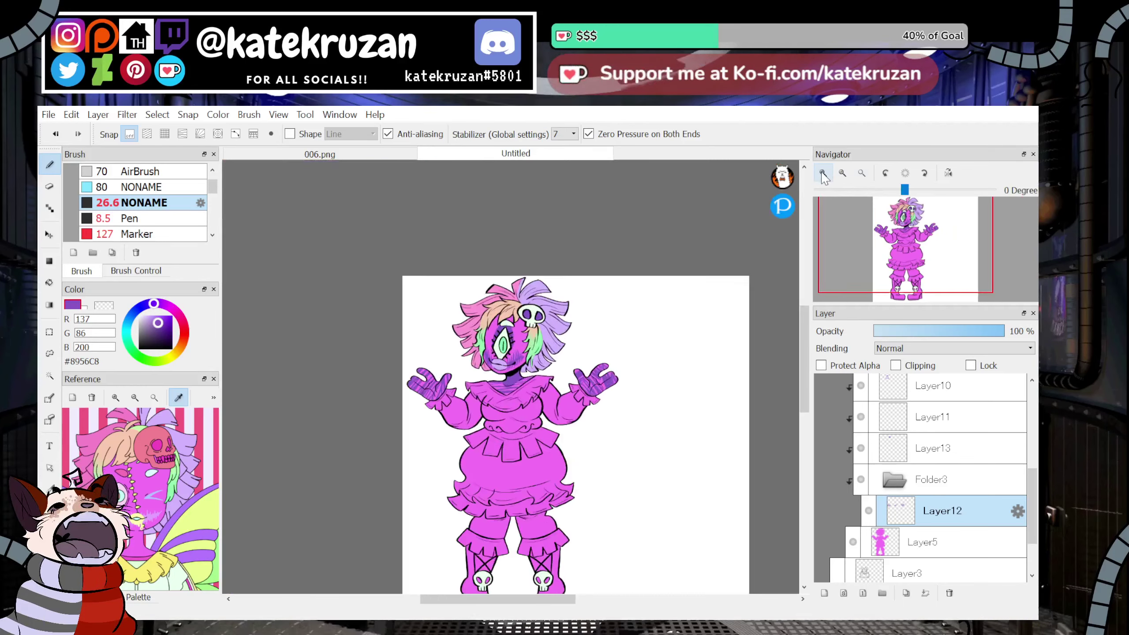
pyautogui.click(827, 173)
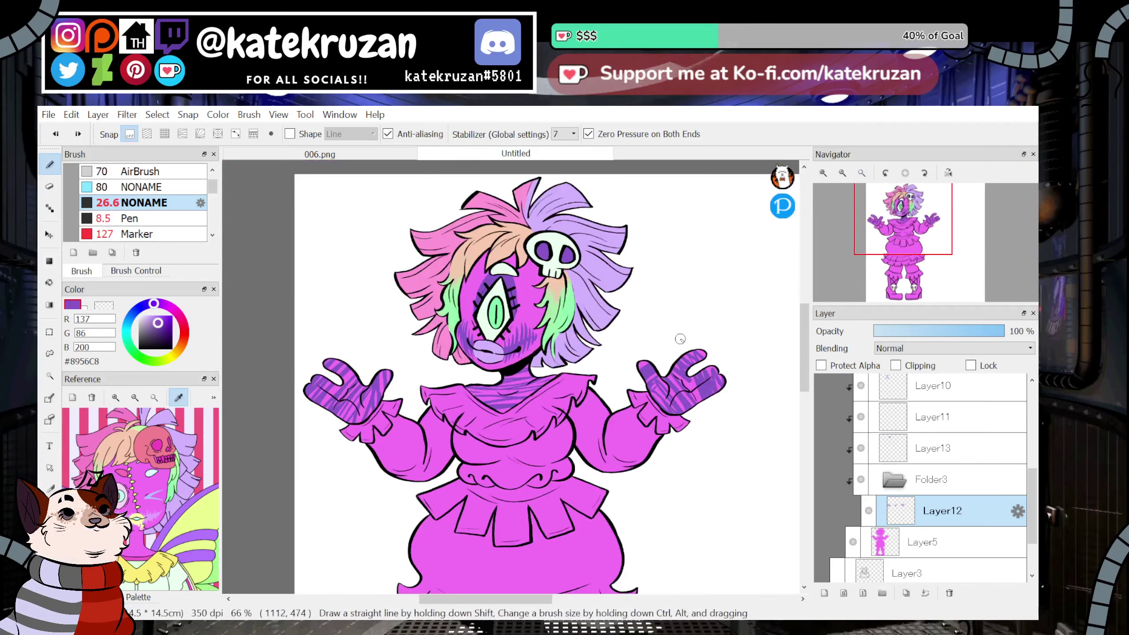
pyautogui.moveTo(889, 245); pyautogui.dragTo(898, 221)
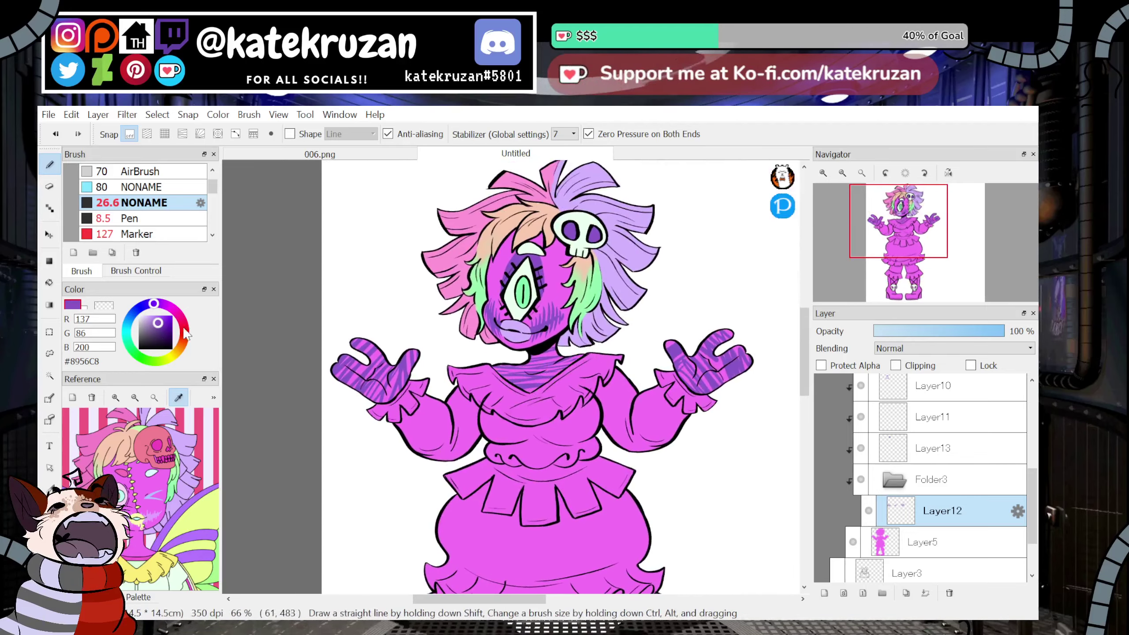
pyautogui.click(50, 375)
pyautogui.moveTo(917, 262); pyautogui.dragTo(900, 266)
pyautogui.click(587, 391)
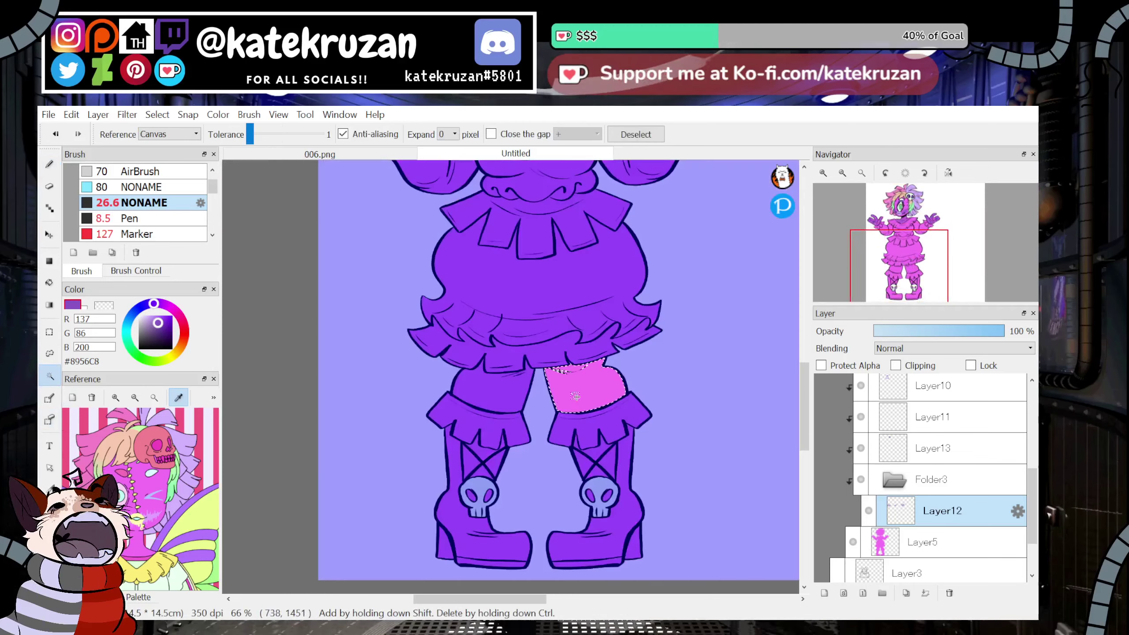
pyautogui.click(50, 164)
pyautogui.moveTo(605, 369)
pyautogui.mouseDown()
pyautogui.moveTo(551, 410)
pyautogui.moveTo(618, 367)
pyautogui.mouseUp()
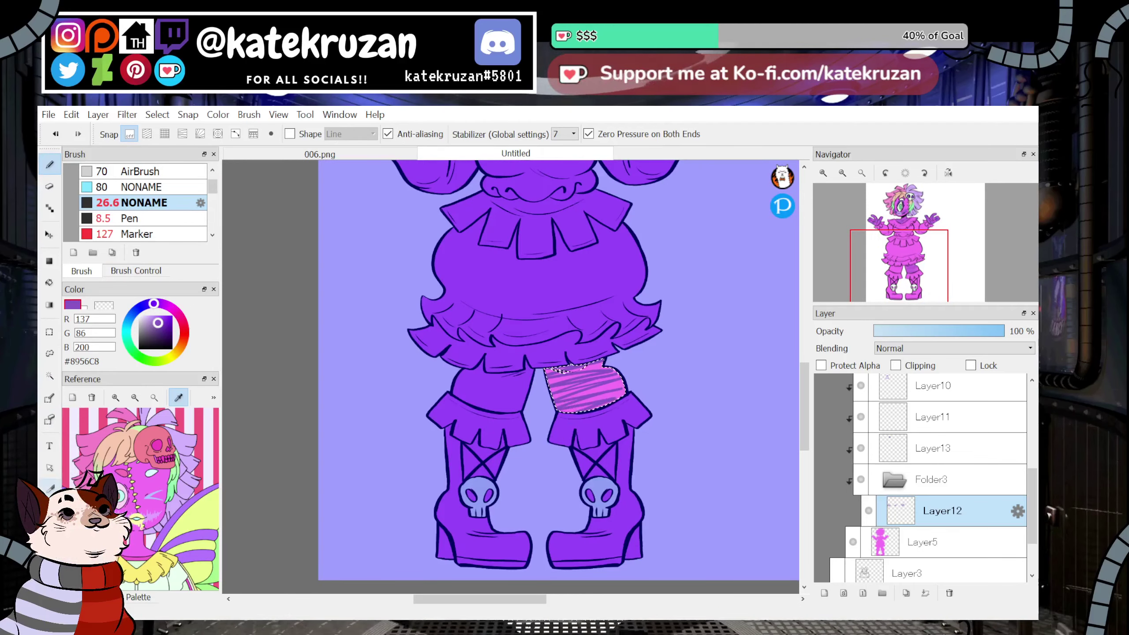
# Select the left-hand thigh, draw matching horizontal purple stripes across it, and clear the selection.
pyautogui.click(49, 376)
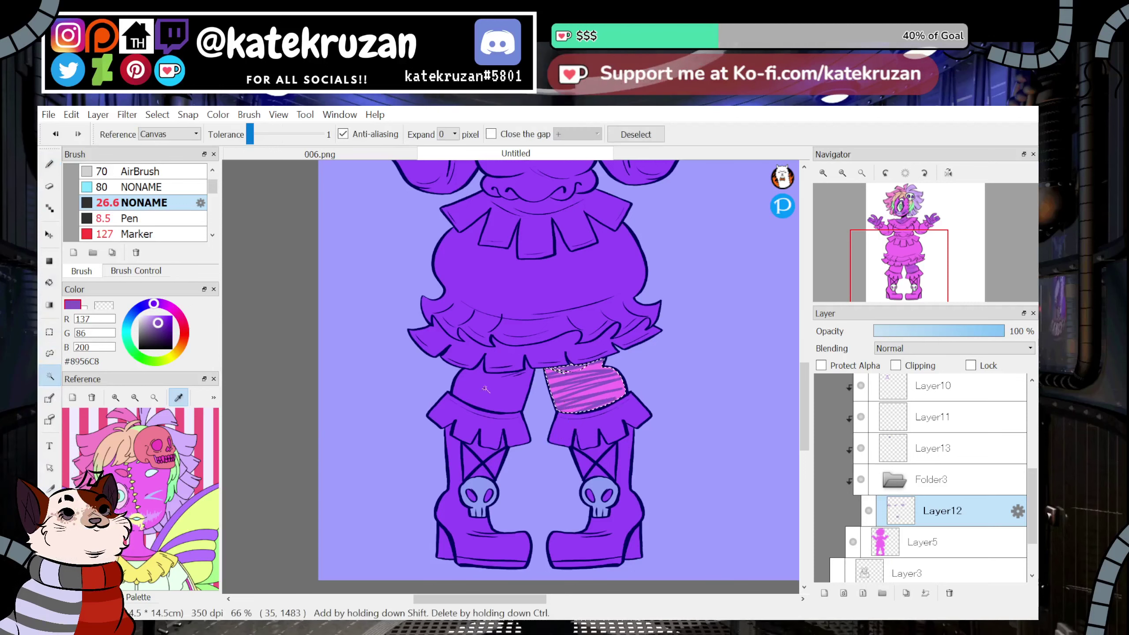
pyautogui.click(485, 389)
pyautogui.click(49, 164)
pyautogui.moveTo(462, 374); pyautogui.dragTo(516, 399)
pyautogui.click(158, 115)
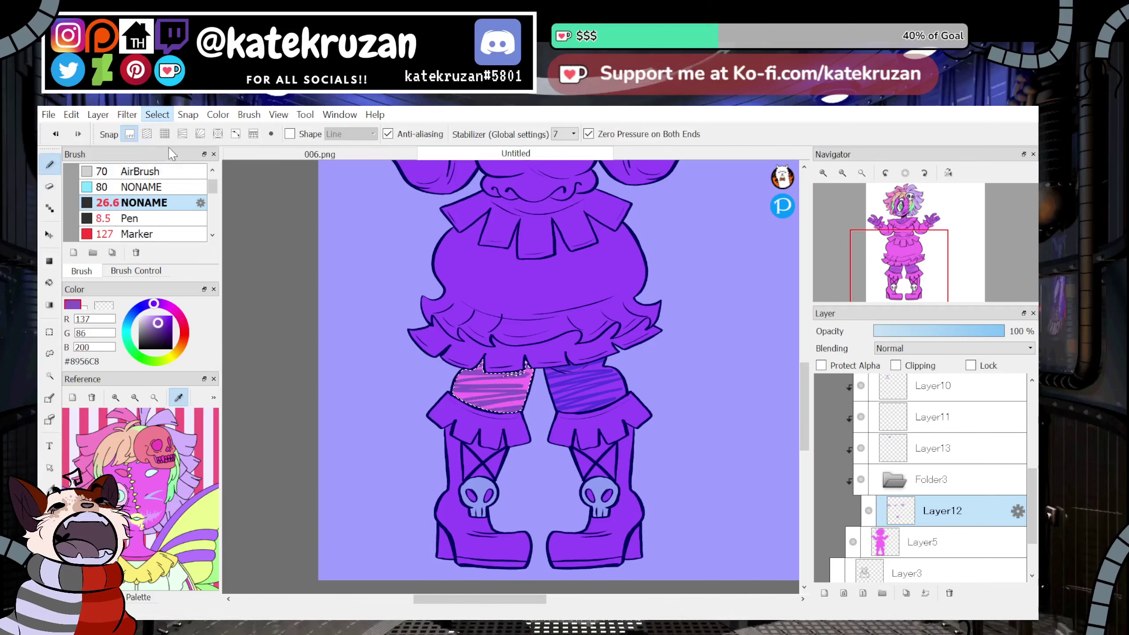
pyautogui.click(169, 144)
# Paint the fingers of the character's hands solid purple over the stripes.
pyautogui.moveTo(917, 263); pyautogui.dragTo(906, 223)
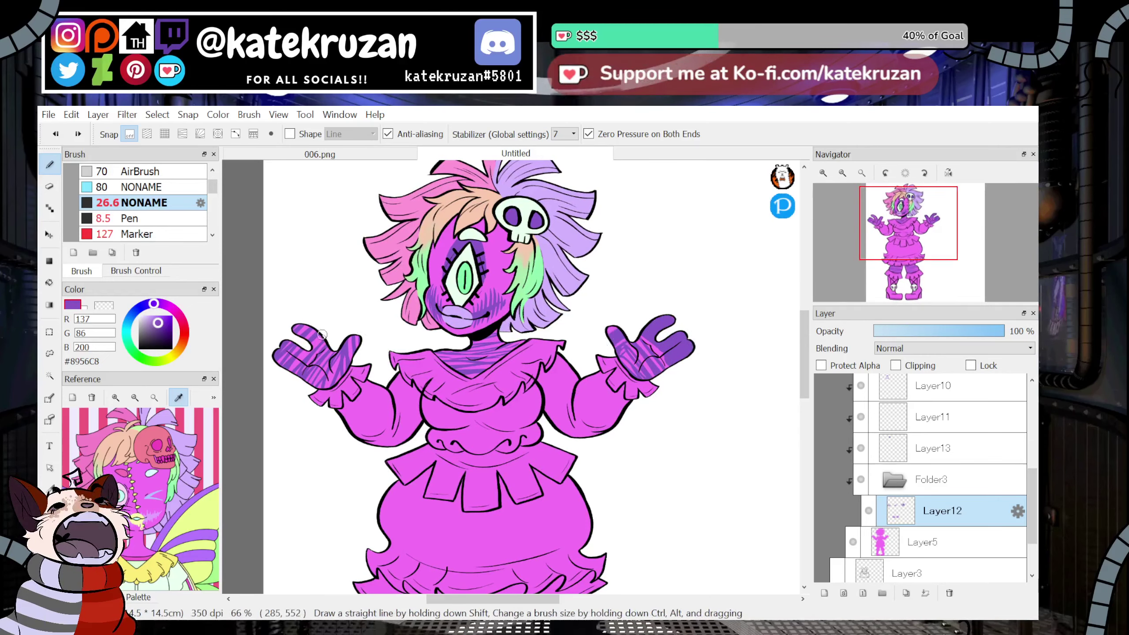
pyautogui.moveTo(292, 354); pyautogui.dragTo(327, 333)
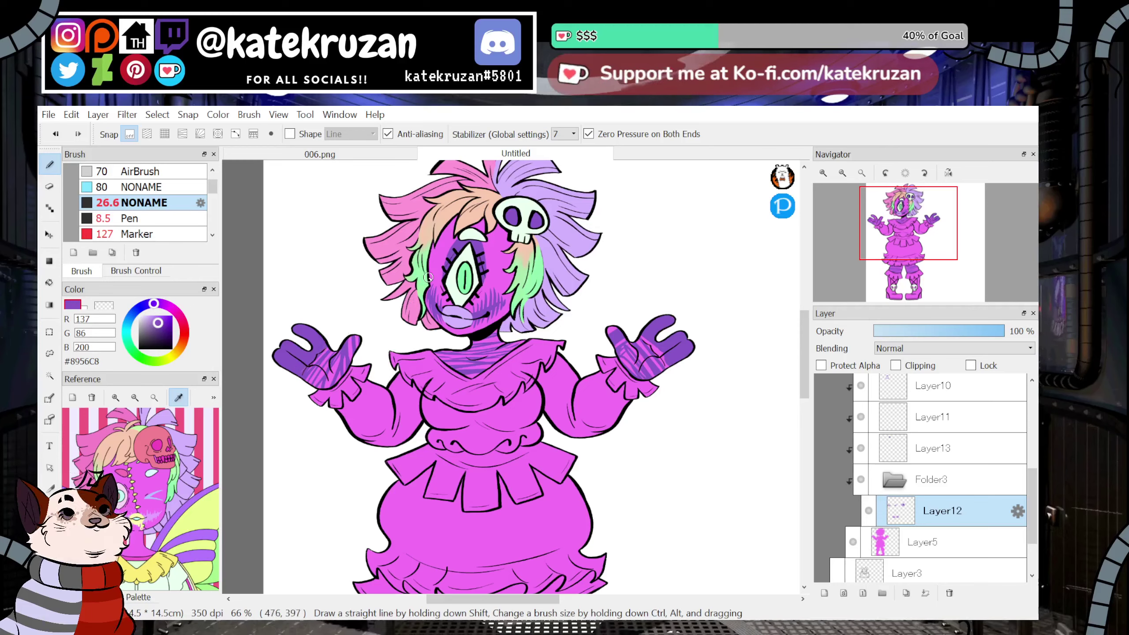
# Fill both boots with the current purple, #8956C8.
pyautogui.scroll(-5, 427, 277)
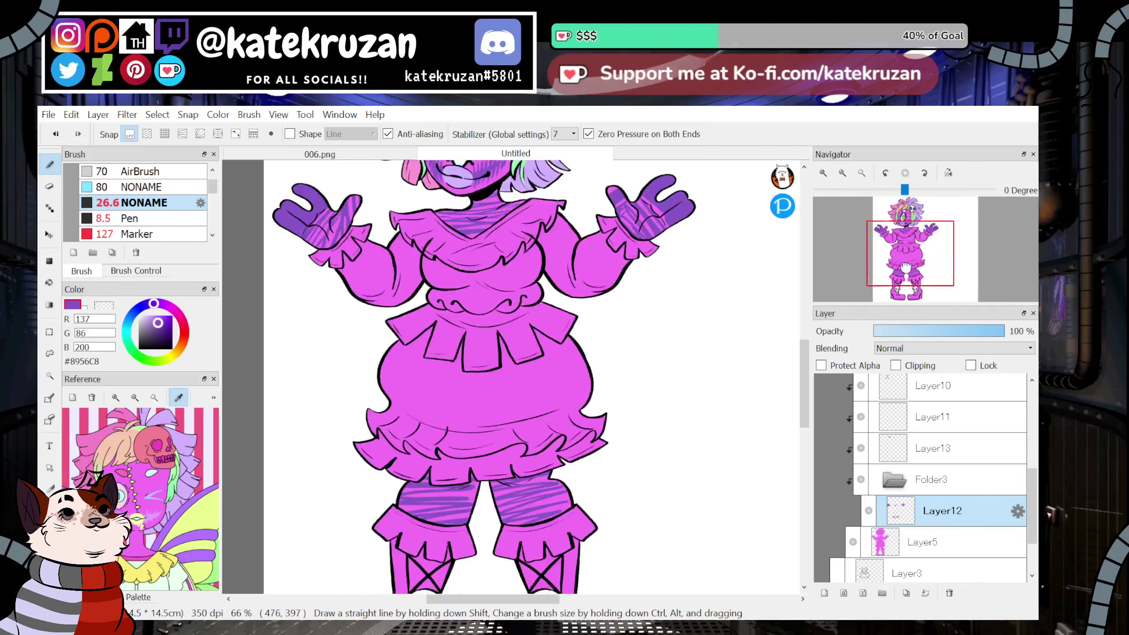
pyautogui.click(50, 283)
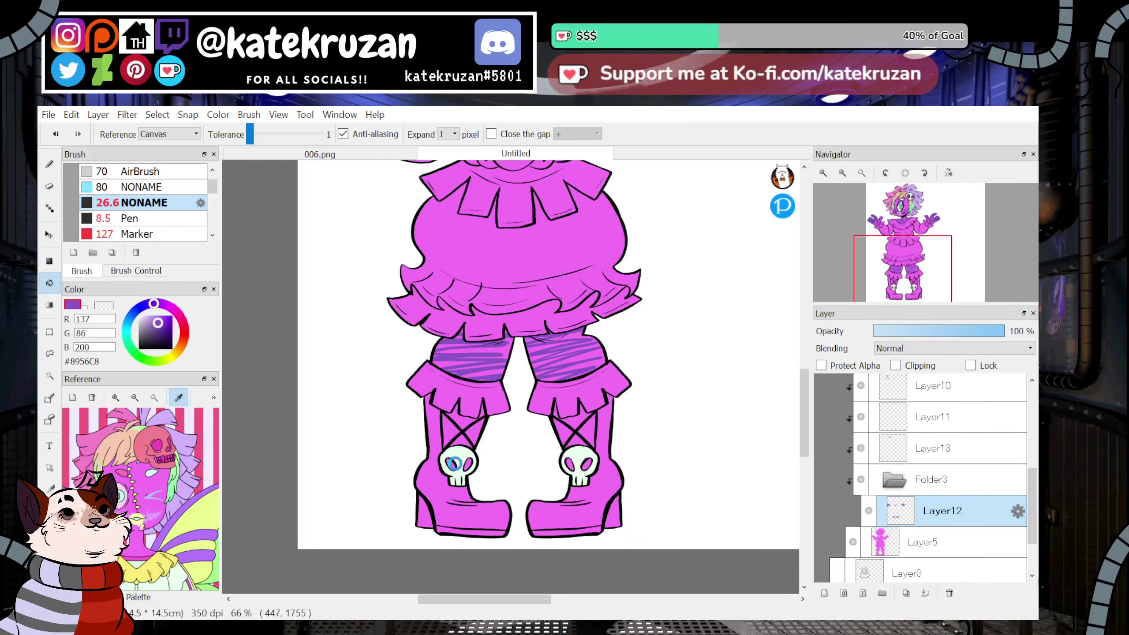
pyautogui.click(607, 476)
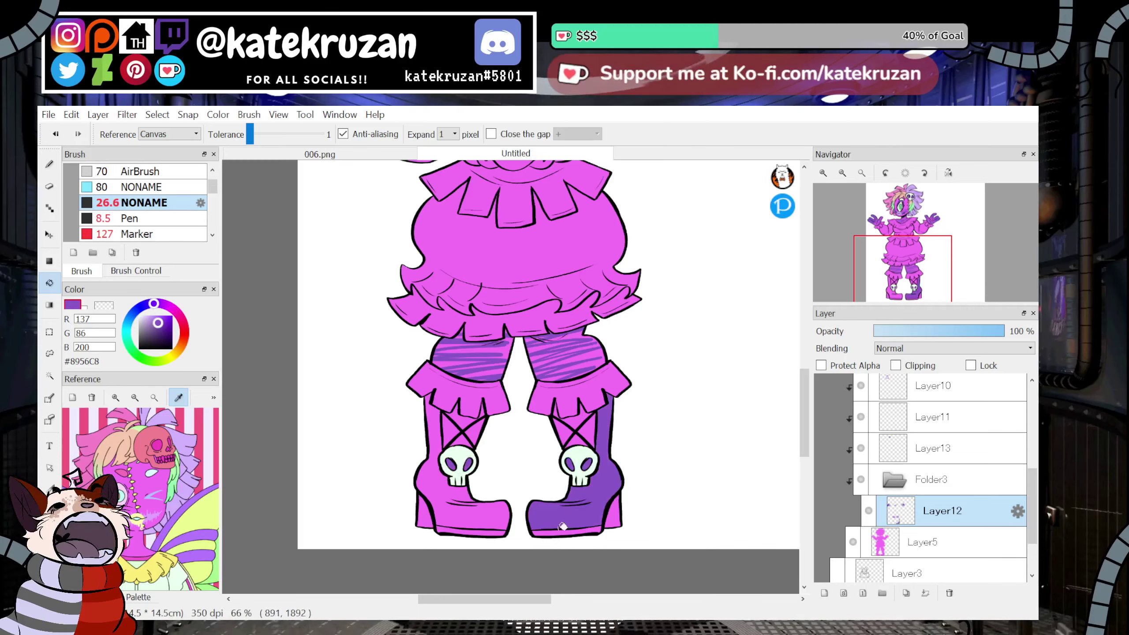
pyautogui.click(489, 493)
# Add a new layer directly above the flat magenta body layer and move it into Folder3.
pyautogui.moveTo(911, 233)
pyautogui.mouseDown()
pyautogui.moveTo(901, 276)
pyautogui.moveTo(901, 220)
pyautogui.mouseUp()
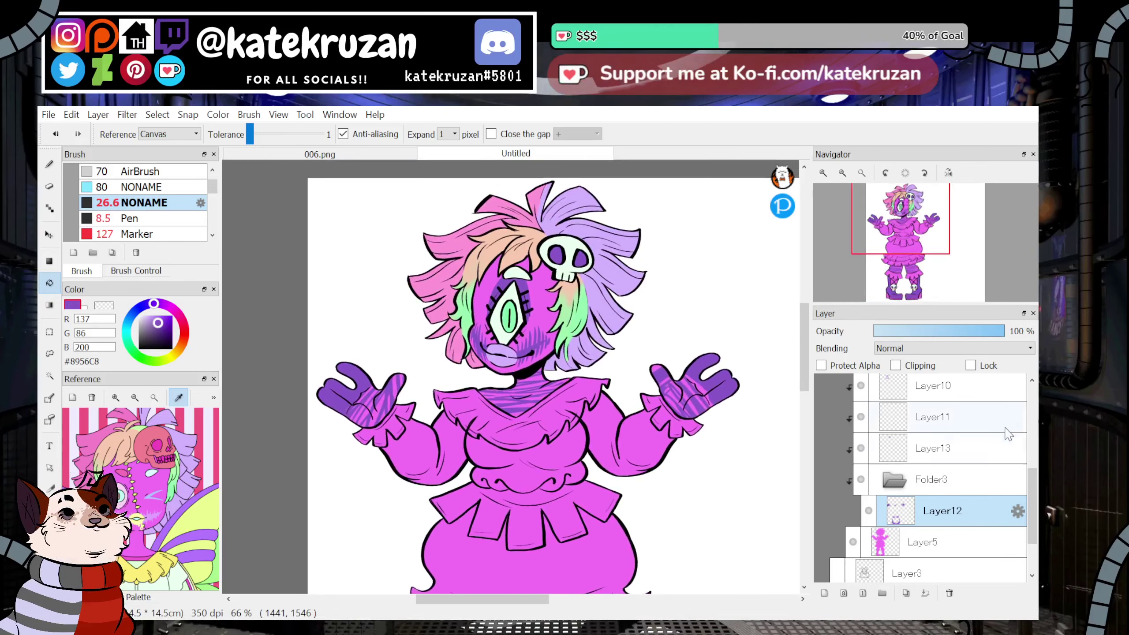
pyautogui.moveTo(1032, 500); pyautogui.dragTo(1037, 524)
pyautogui.click(944, 474)
pyautogui.click(824, 592)
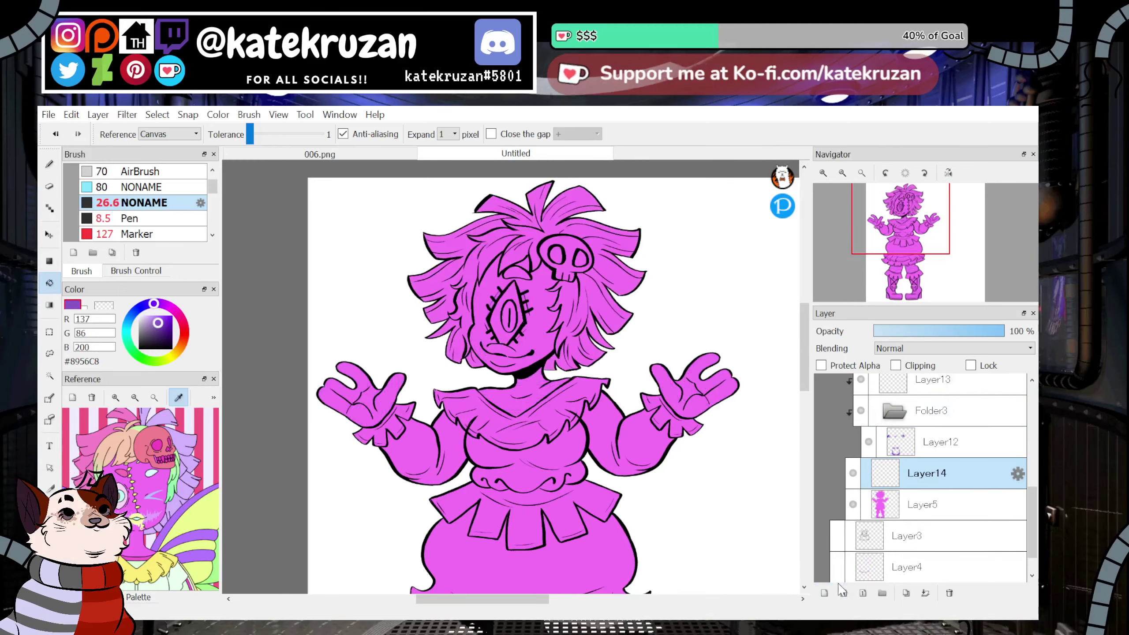
pyautogui.moveTo(912, 474); pyautogui.dragTo(952, 474)
# Turn on alpha protection, clipping and locking for the new layer, and add another layer above it.
pyautogui.click(821, 365)
pyautogui.click(896, 365)
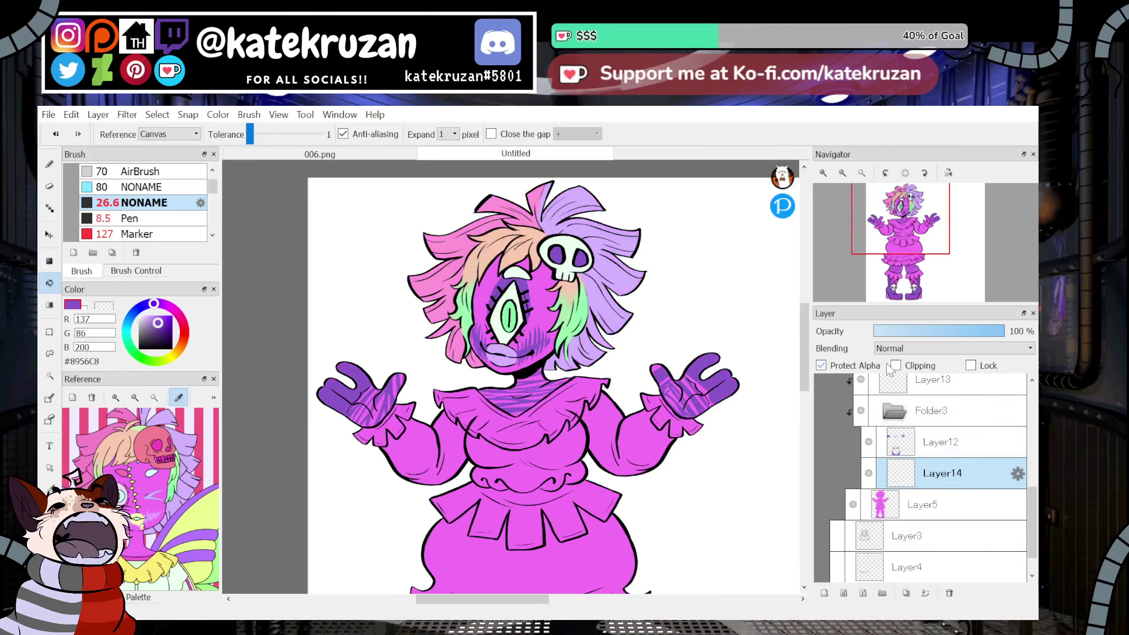
pyautogui.click(971, 365)
pyautogui.click(842, 594)
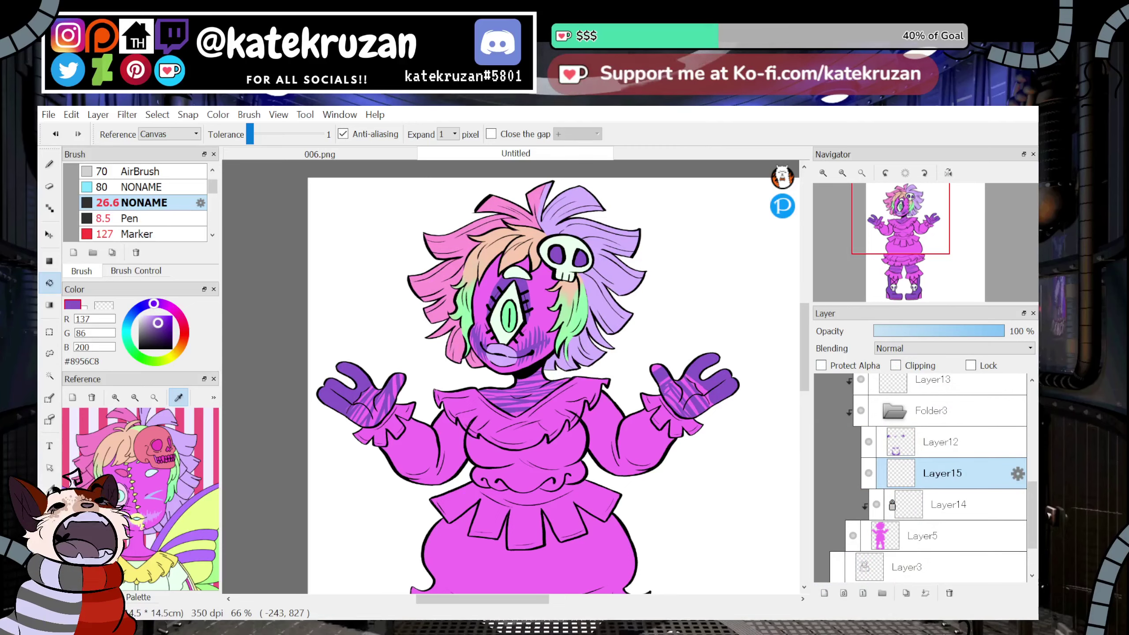
# Sample the light pink #FF96D7 from the hair and fill the bodice, both sleeves and the puffed skirt with it.
pyautogui.click(49, 511)
pyautogui.click(462, 246)
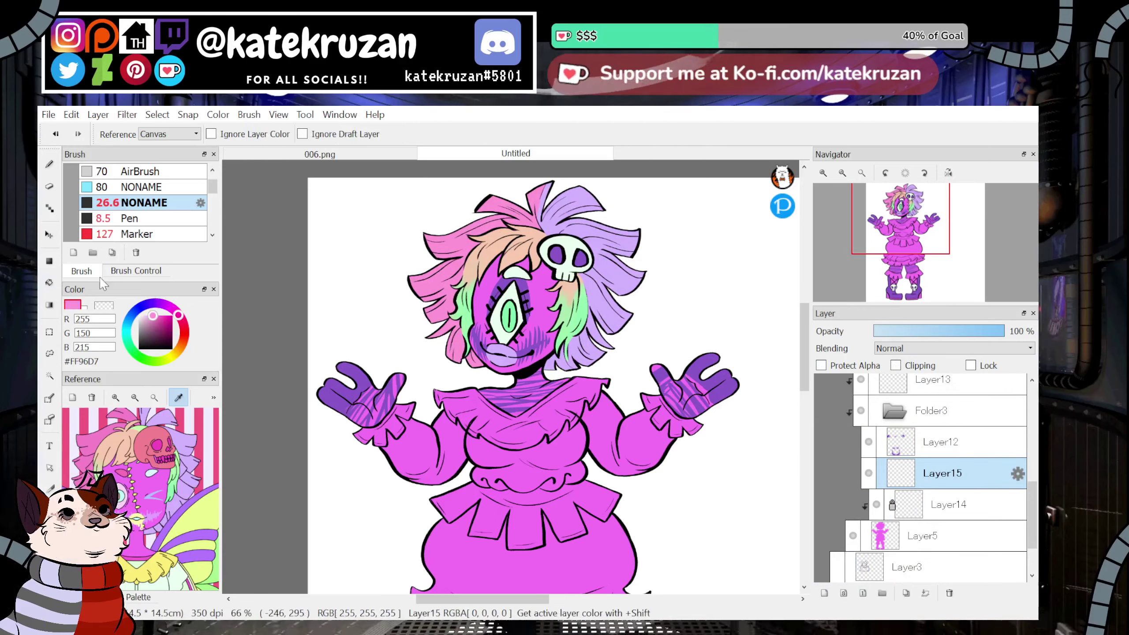
pyautogui.click(50, 283)
pyautogui.click(554, 477)
pyautogui.click(612, 454)
pyautogui.click(461, 438)
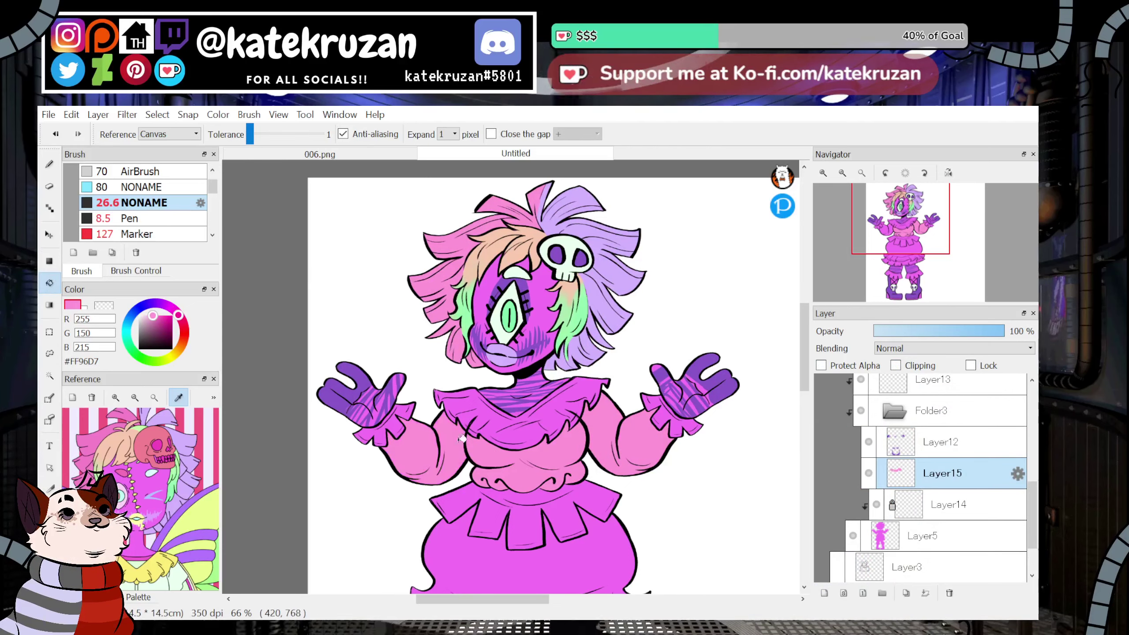
pyautogui.moveTo(907, 232)
pyautogui.mouseDown()
pyautogui.moveTo(916, 260)
pyautogui.moveTo(895, 250)
pyautogui.mouseUp()
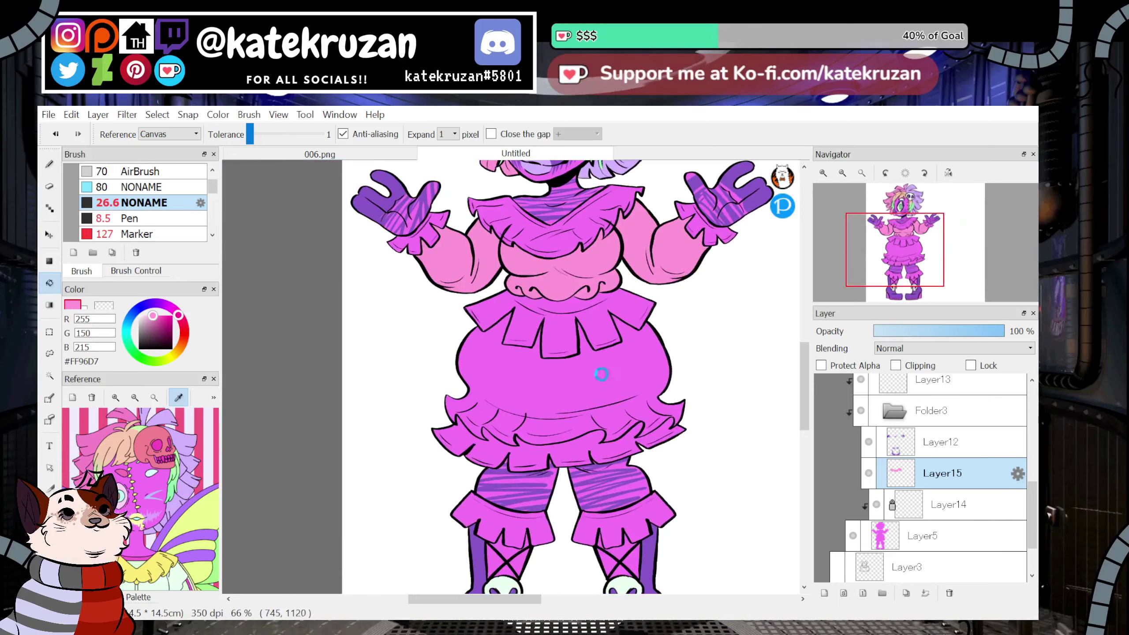
pyautogui.click(600, 373)
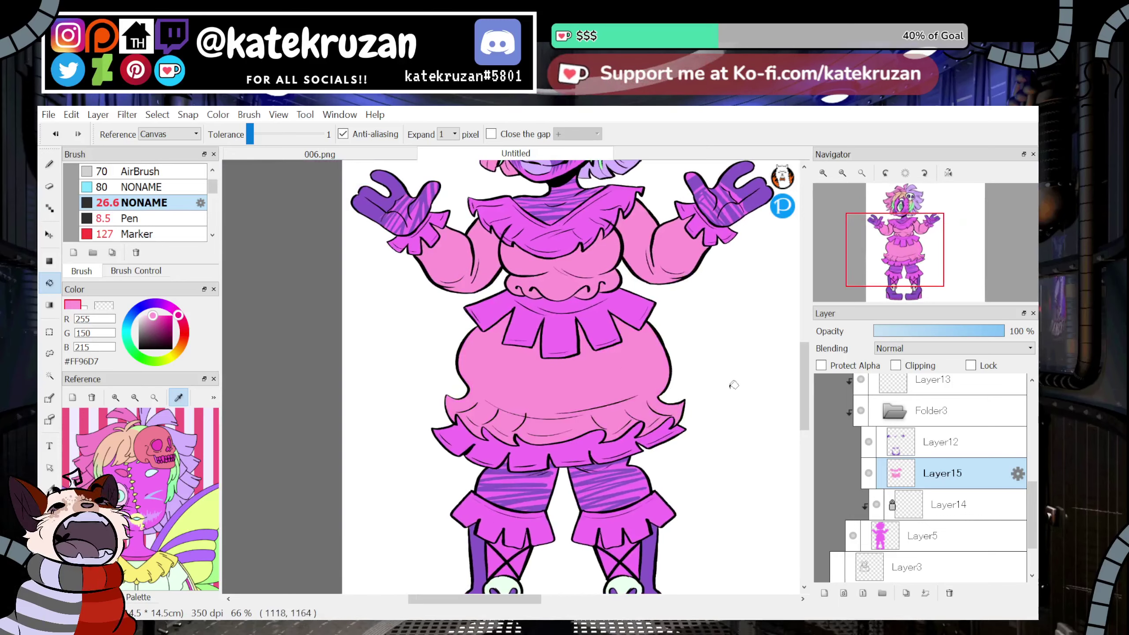
# Add another new layer between the pink dress layer and the locked, clipped layer.
pyautogui.moveTo(900, 250); pyautogui.dragTo(907, 235)
pyautogui.click(948, 504)
pyautogui.click(943, 474)
pyautogui.click(871, 592)
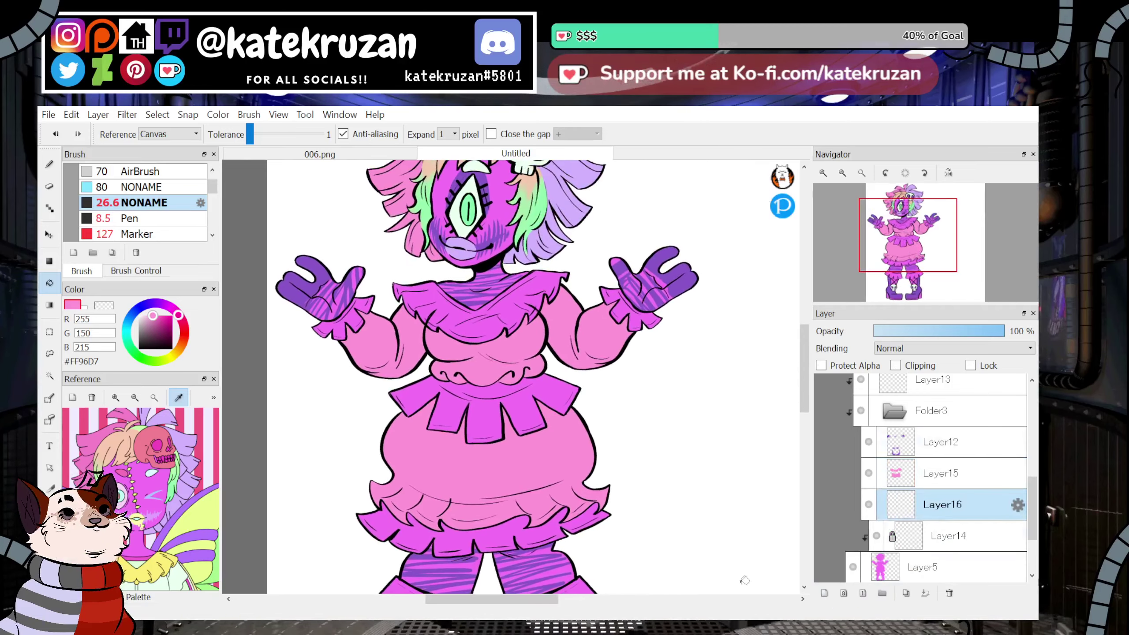
# Switch to the Edge Pen brush and set the drawing colour to black (#000000).
pyautogui.press('i')
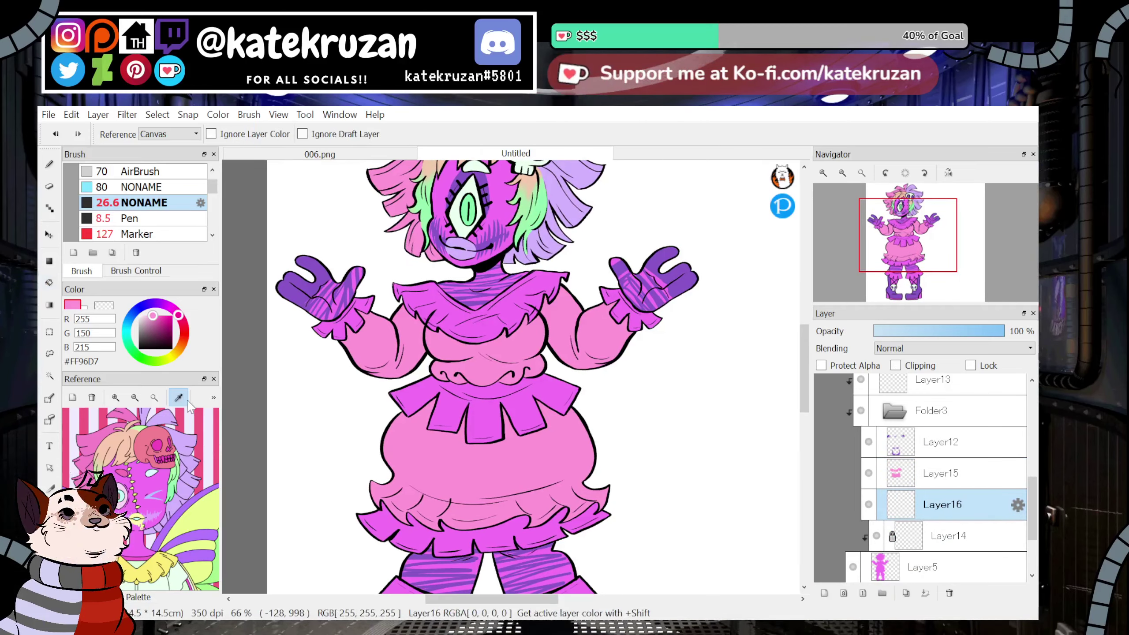
pyautogui.click(460, 221)
pyautogui.click(50, 164)
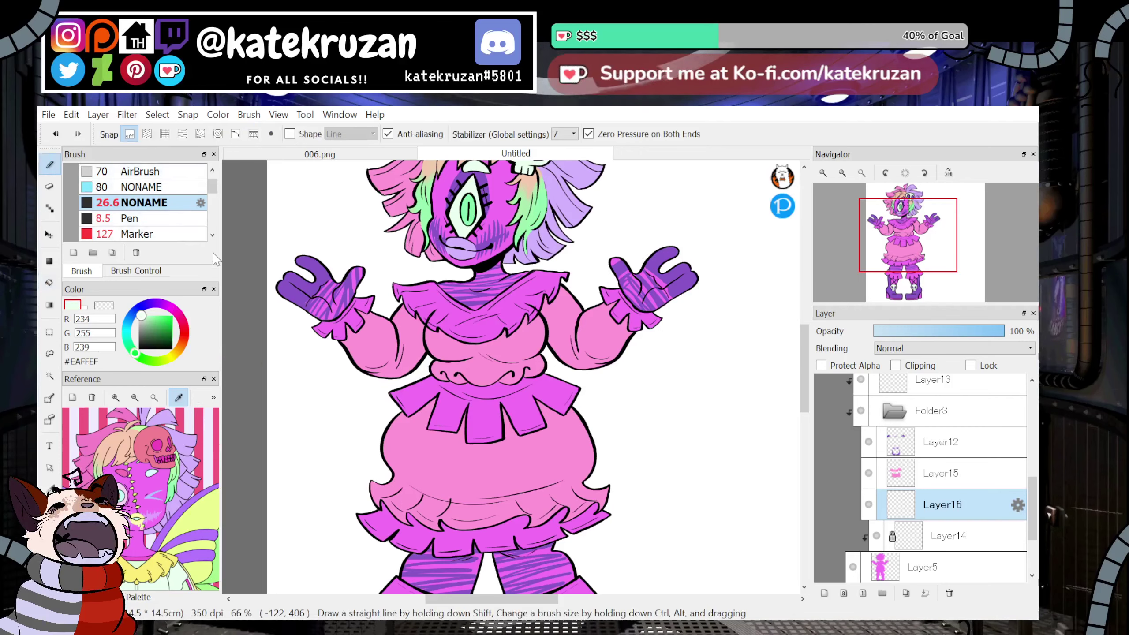
pyautogui.scroll(-2, 151, 213)
pyautogui.click(161, 218)
pyautogui.click(139, 348)
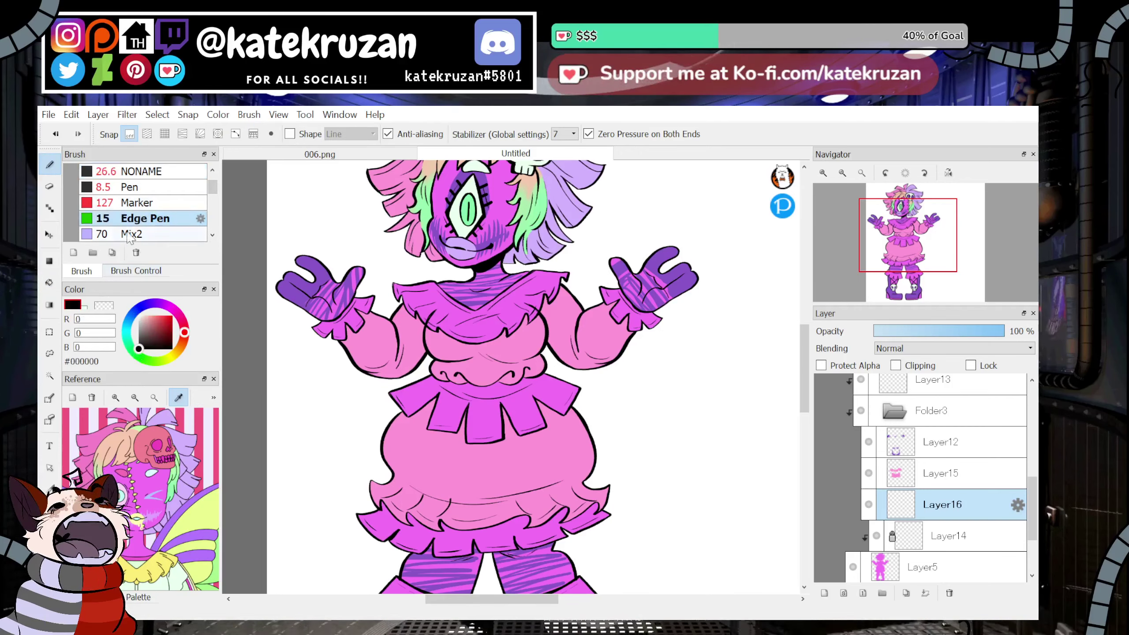
# Set the Edge Pen's size to 28 and its edge width to 22%, and move the empty layer above the pink dress layer.
pyautogui.doubleClick(826, 174)
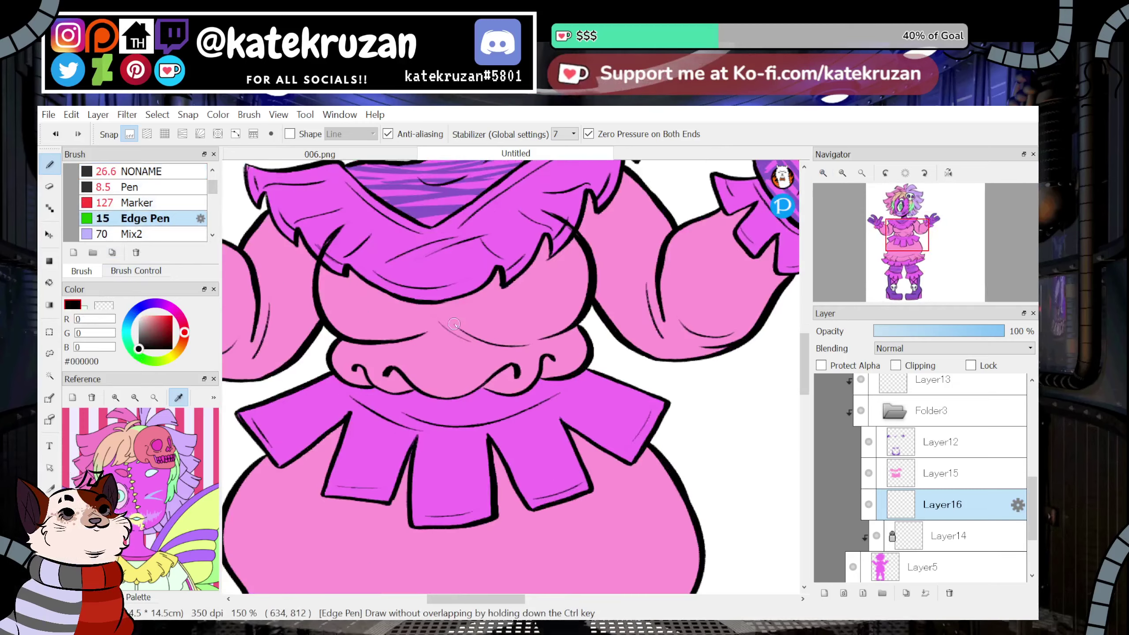
pyautogui.click(138, 271)
pyautogui.moveTo(101, 176); pyautogui.dragTo(129, 177)
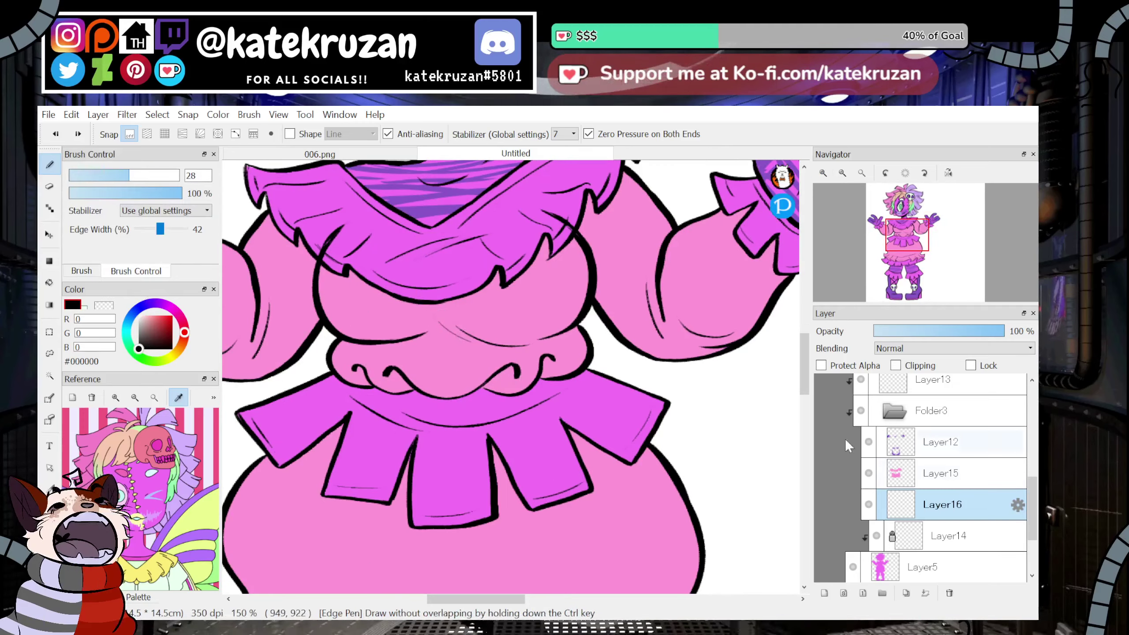
pyautogui.moveTo(846, 445); pyautogui.dragTo(849, 454)
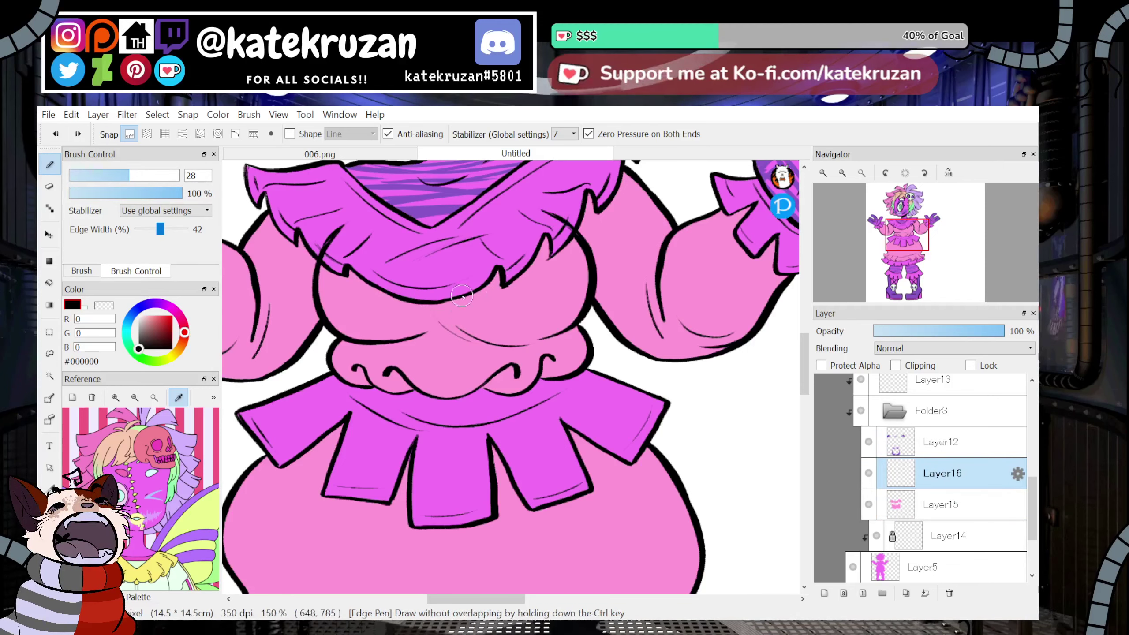
pyautogui.moveTo(160, 228); pyautogui.dragTo(149, 229)
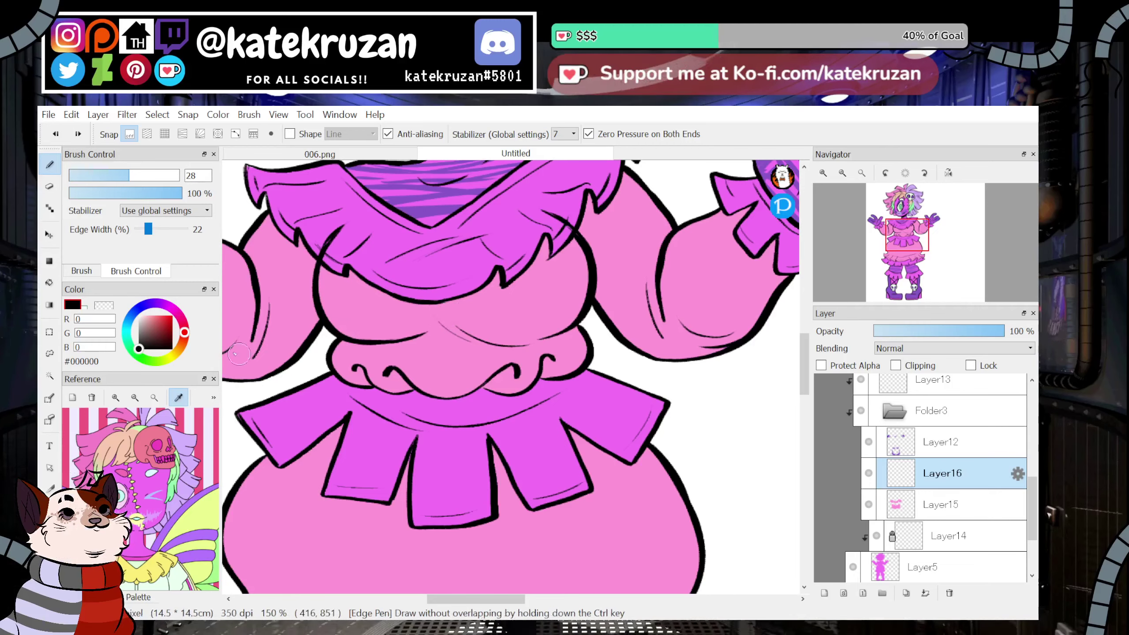
# Set the Edge Pen's edge width to 32%.
pyautogui.moveTo(149, 229); pyautogui.dragTo(160, 230)
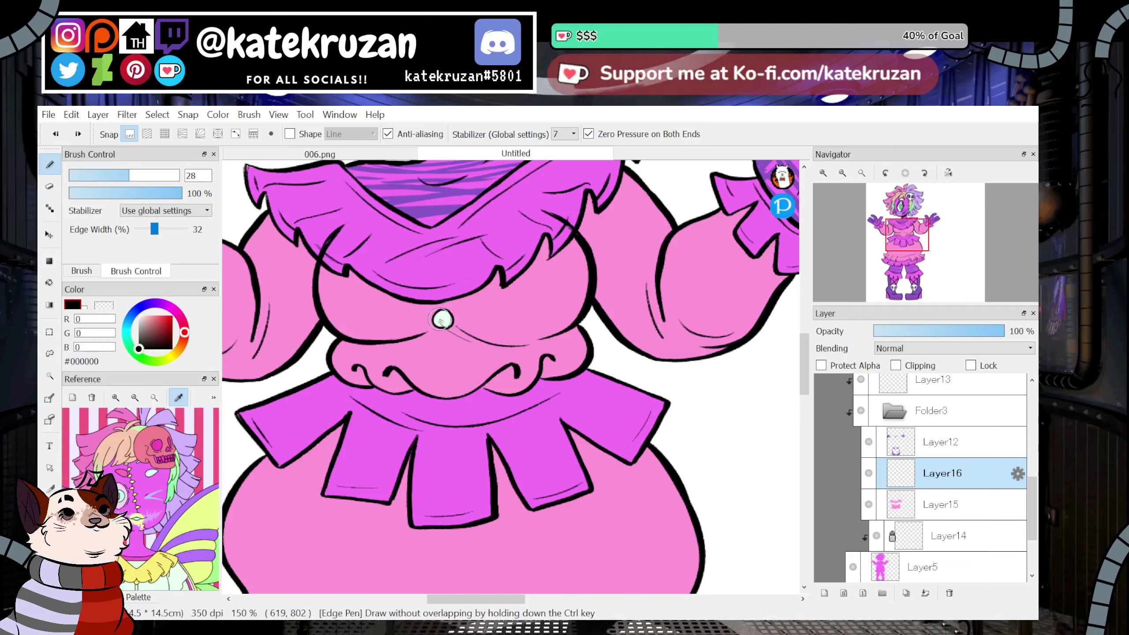
# Try dotting a vertical row of round, black-edged buttons down the front of the bodice and puffed skirt.
pyautogui.click(447, 357)
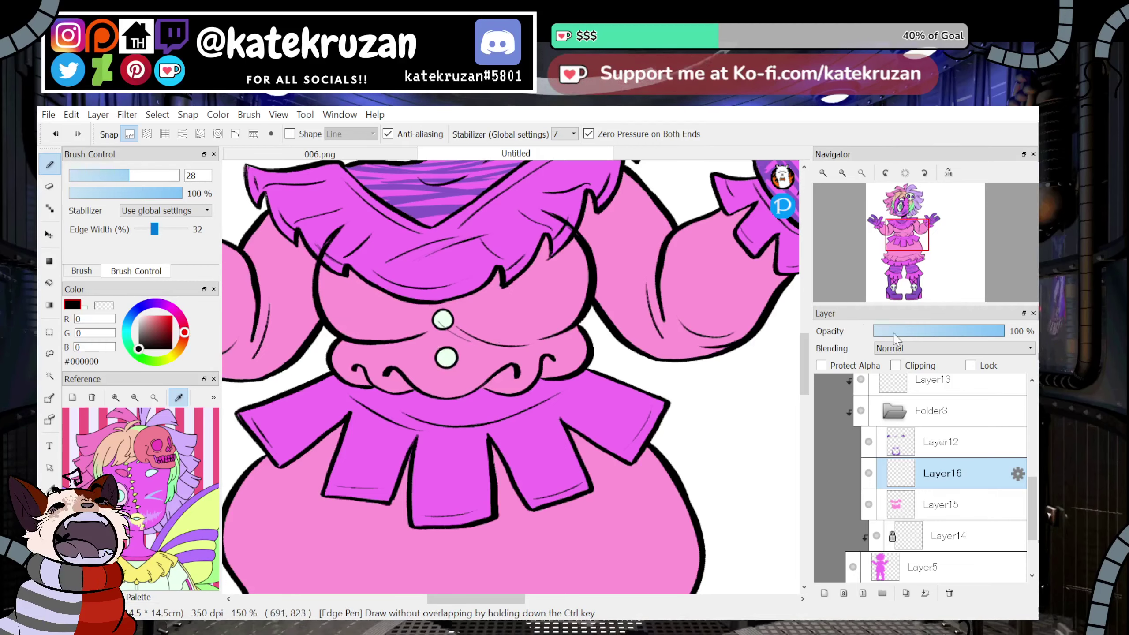
pyautogui.moveTo(904, 276)
pyautogui.mouseDown()
pyautogui.moveTo(894, 267)
pyautogui.moveTo(894, 286)
pyautogui.mouseUp()
pyautogui.click(584, 376)
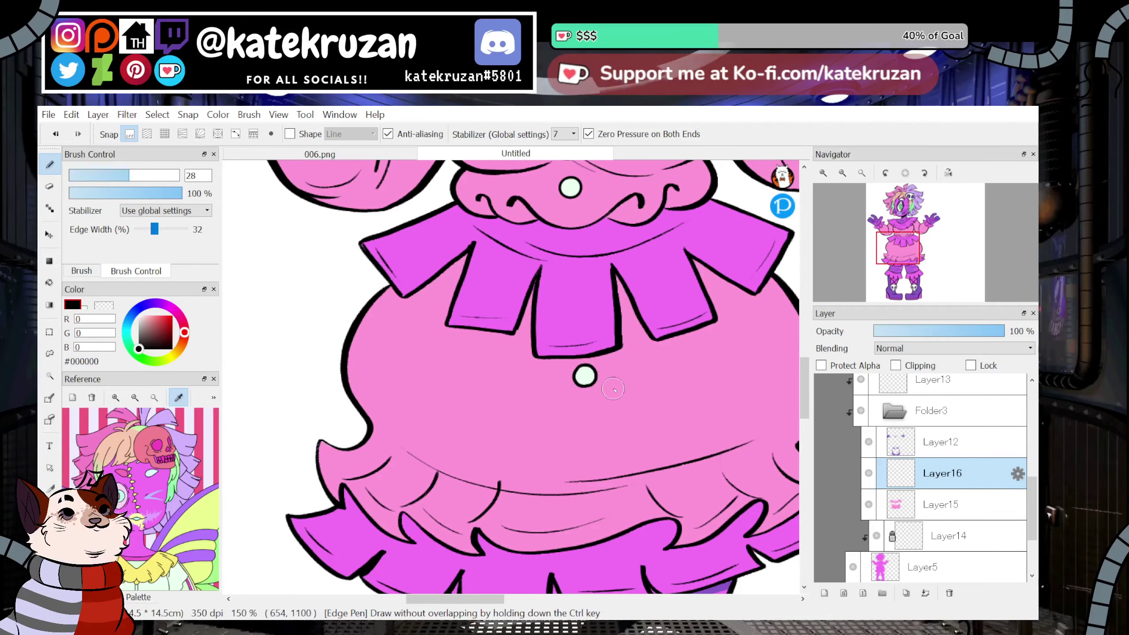
pyautogui.click(589, 412)
pyautogui.click(586, 452)
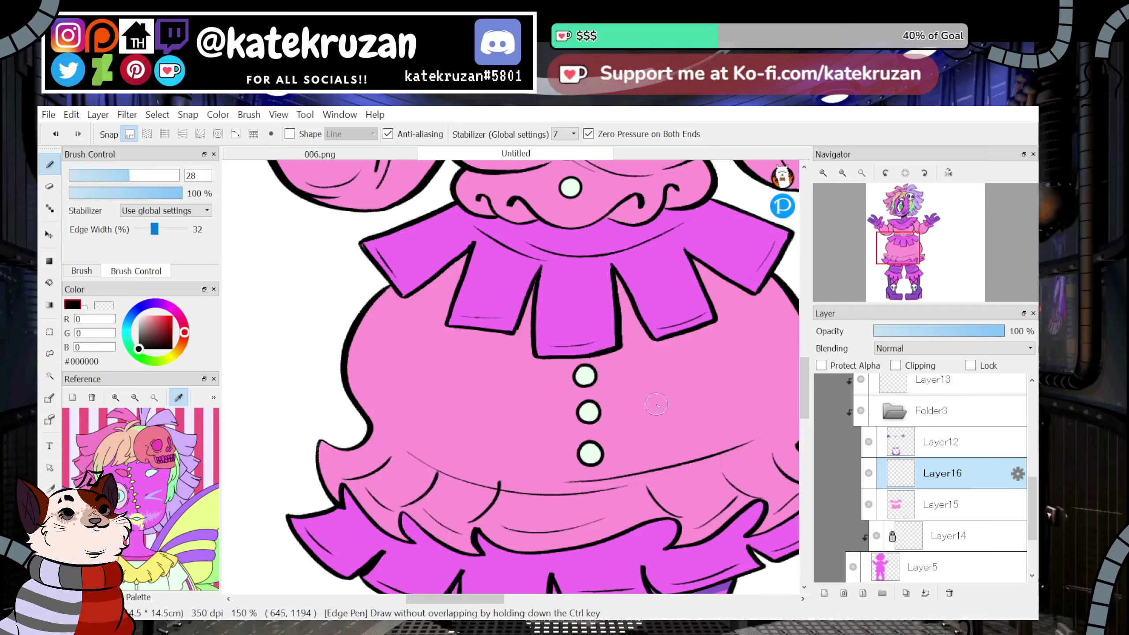
pyautogui.click(842, 173)
pyautogui.click(842, 174)
pyautogui.click(842, 173)
pyautogui.click(842, 174)
pyautogui.click(830, 174)
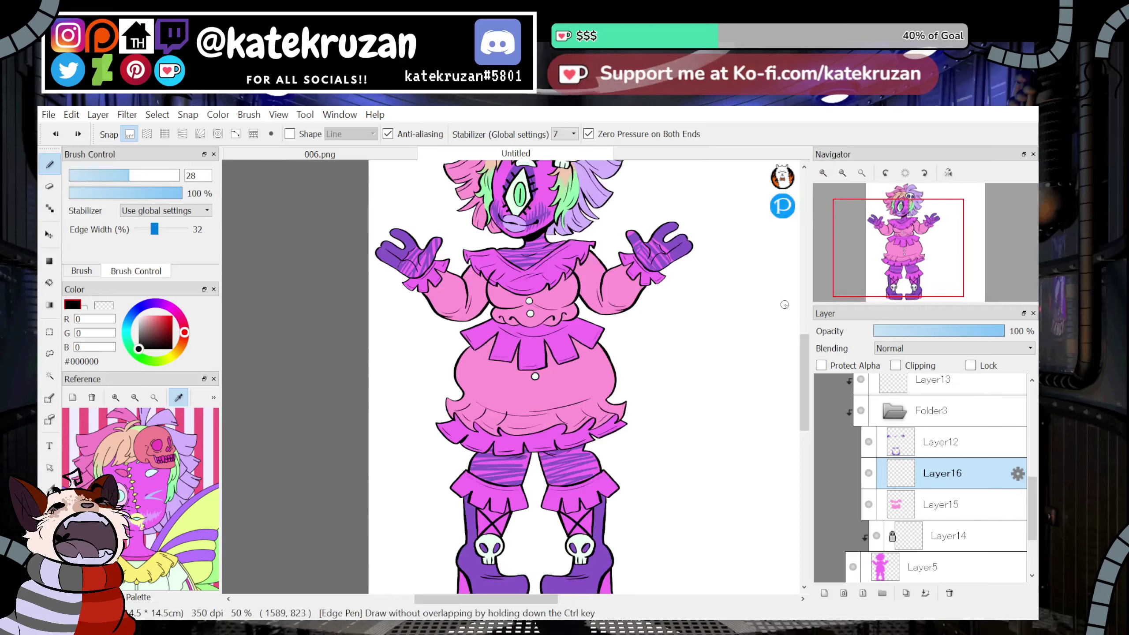
# Try painting a skull shape at the left edge of the puffed skirt and undo the stroke.
pyautogui.click(823, 173)
pyautogui.click(824, 173)
pyautogui.moveTo(902, 247)
pyautogui.mouseDown()
pyautogui.moveTo(906, 220)
pyautogui.moveTo(898, 248)
pyautogui.mouseUp()
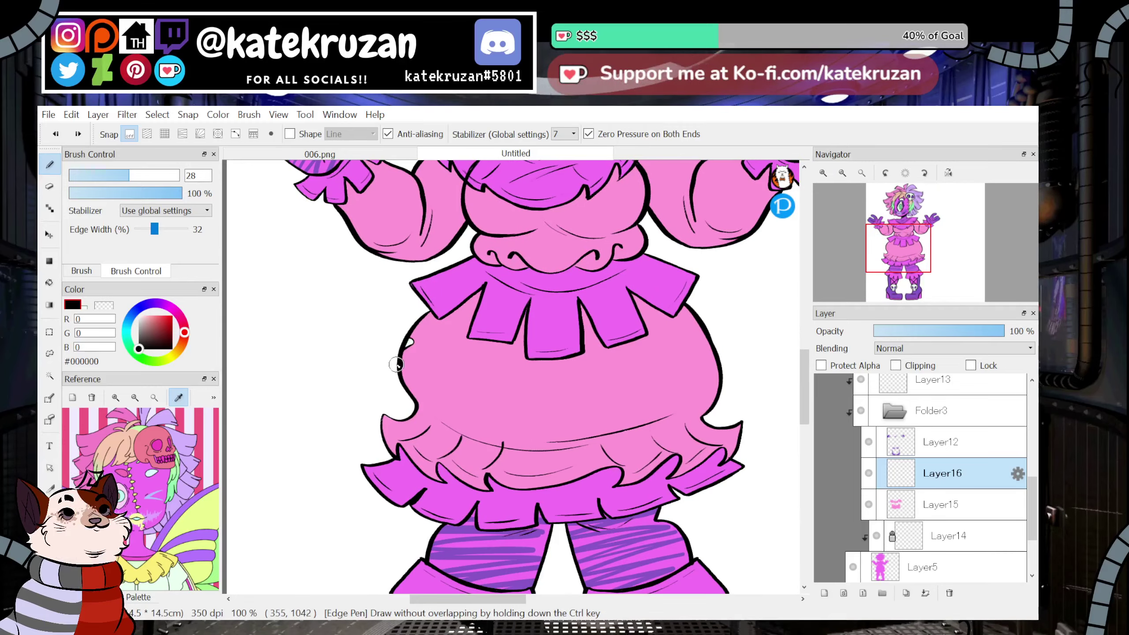
pyautogui.moveTo(396, 364); pyautogui.dragTo(402, 376)
pyautogui.hotkey('ctrl', 'z')
# Move the empty layer above the line art layer and paint a black-edged mint skull silhouette over the puffed skirt's left edge.
pyautogui.scroll(5, 988, 486)
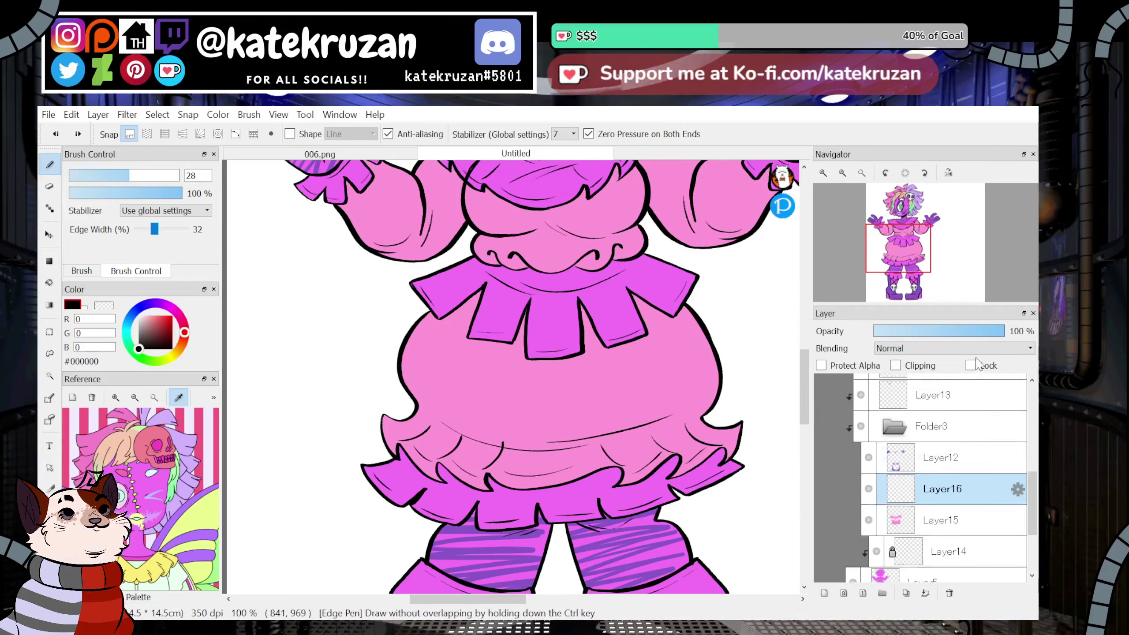
pyautogui.moveTo(980, 346); pyautogui.dragTo(964, 412)
pyautogui.click(823, 173)
pyautogui.moveTo(907, 263); pyautogui.dragTo(891, 260)
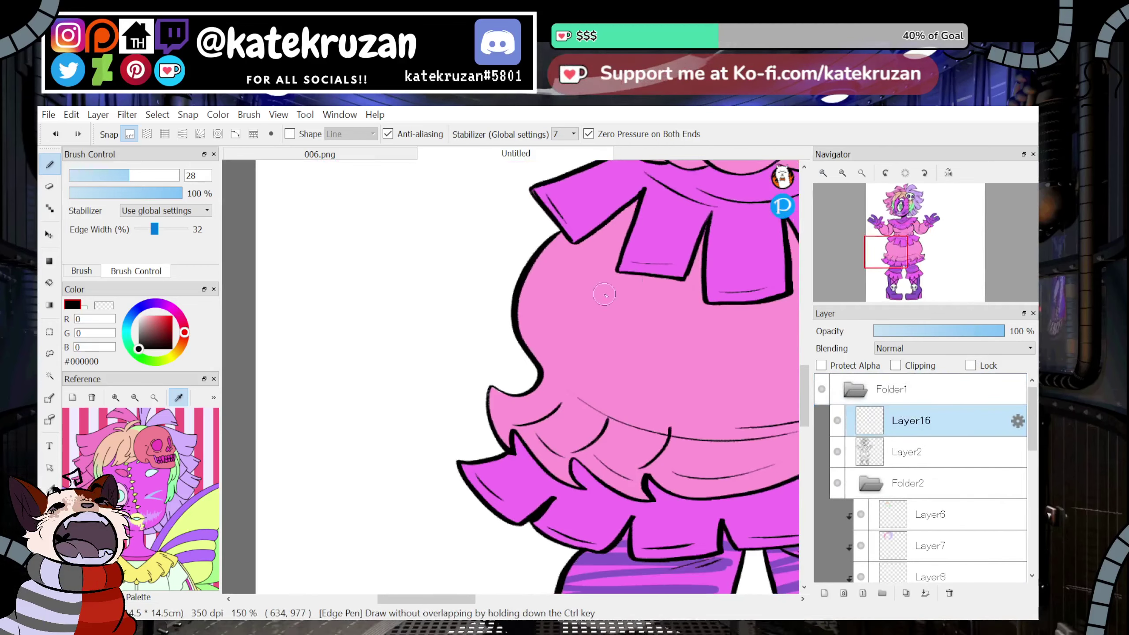
pyautogui.moveTo(511, 313)
pyautogui.mouseDown()
pyautogui.moveTo(513, 353)
pyautogui.moveTo(529, 353)
pyautogui.moveTo(546, 310)
pyautogui.moveTo(537, 324)
pyautogui.moveTo(520, 306)
pyautogui.moveTo(521, 306)
pyautogui.mouseUp()
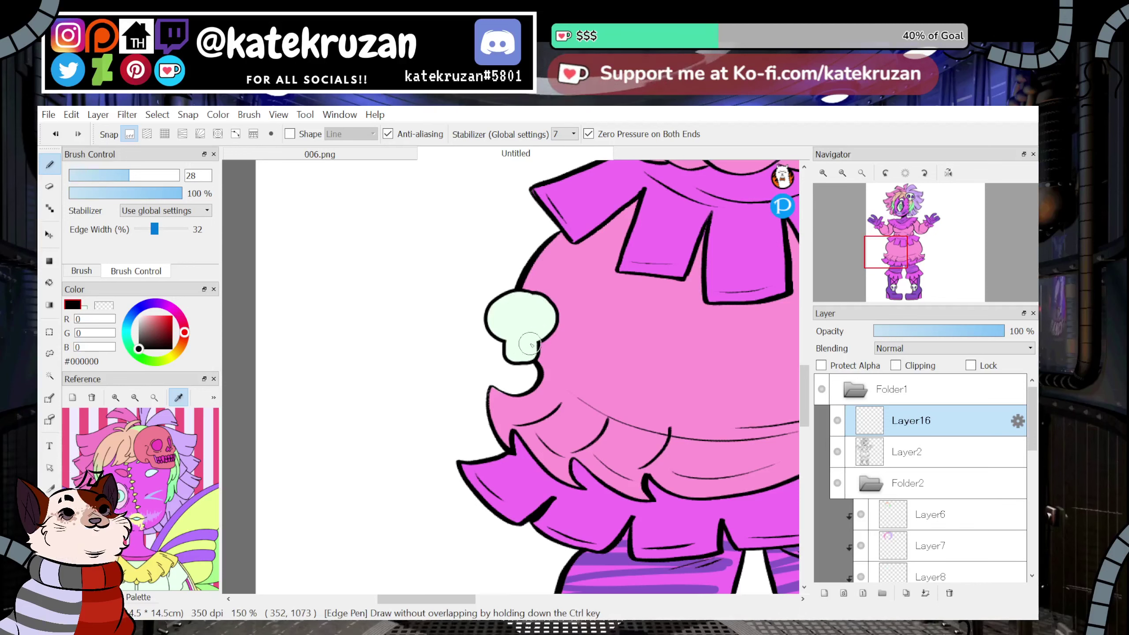
pyautogui.moveTo(903, 253)
pyautogui.mouseDown()
pyautogui.moveTo(906, 241)
pyautogui.moveTo(896, 253)
pyautogui.mouseUp()
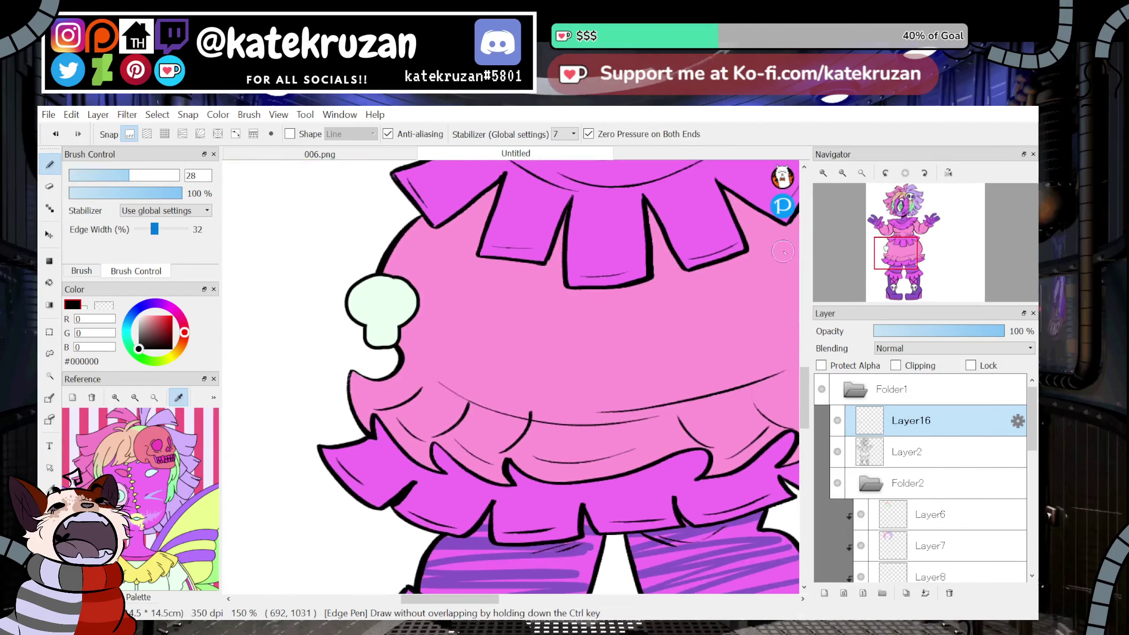
# Duplicate the skull layer, place the copy lower on the skirt beside the first skull, and raise the first skull slightly.
pyautogui.click(49, 235)
pyautogui.click(862, 172)
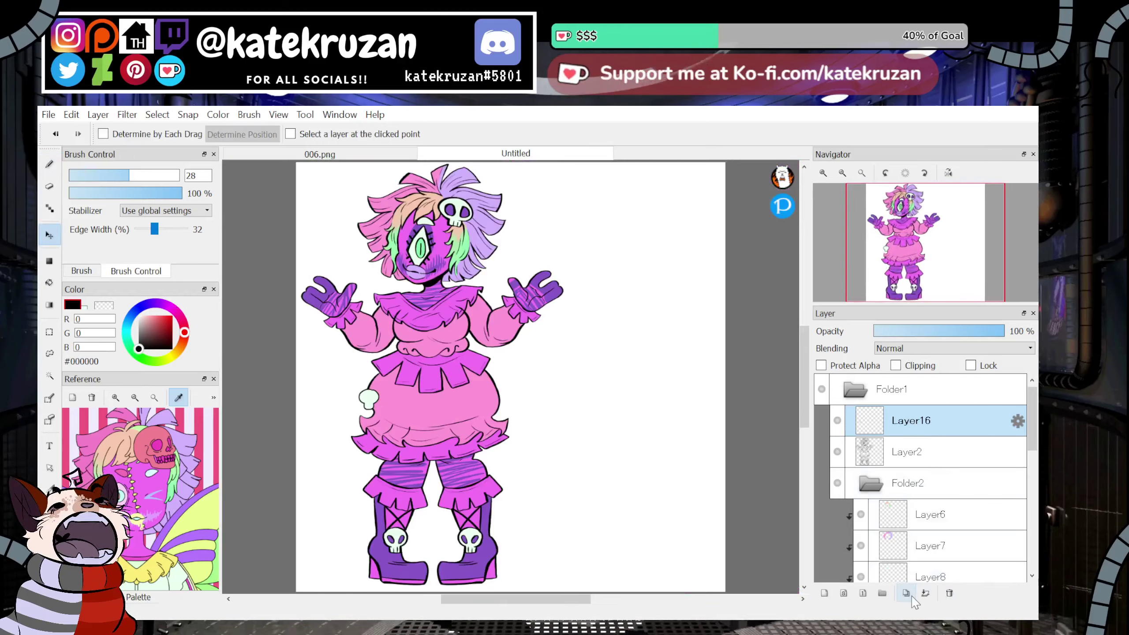
pyautogui.click(823, 173)
pyautogui.click(823, 173)
pyautogui.click(883, 225)
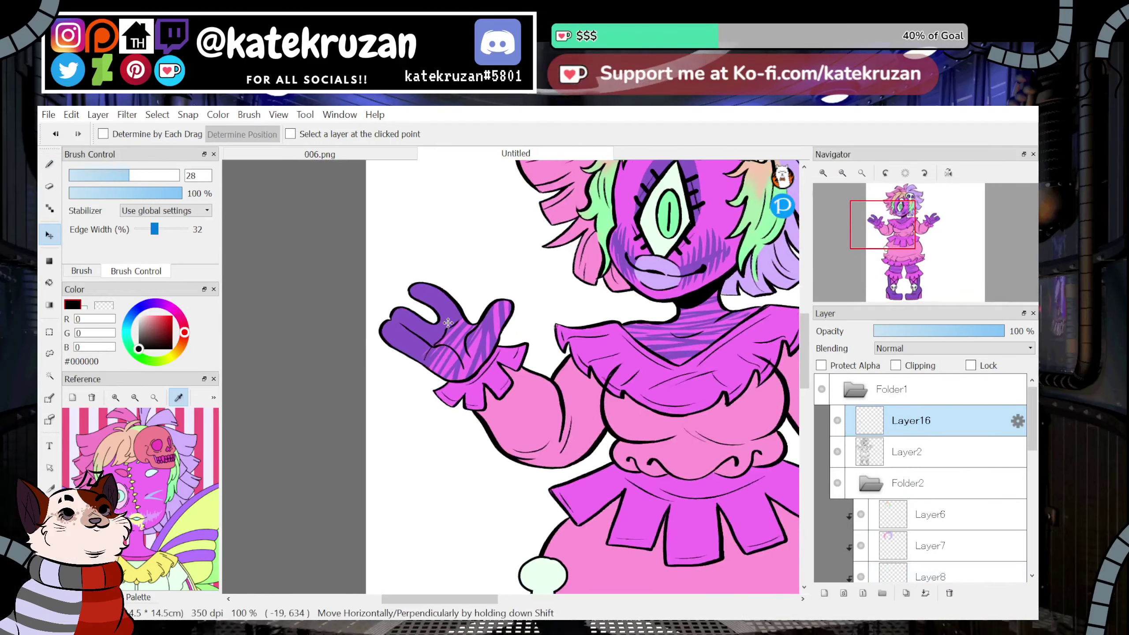
pyautogui.moveTo(922, 260); pyautogui.dragTo(901, 249)
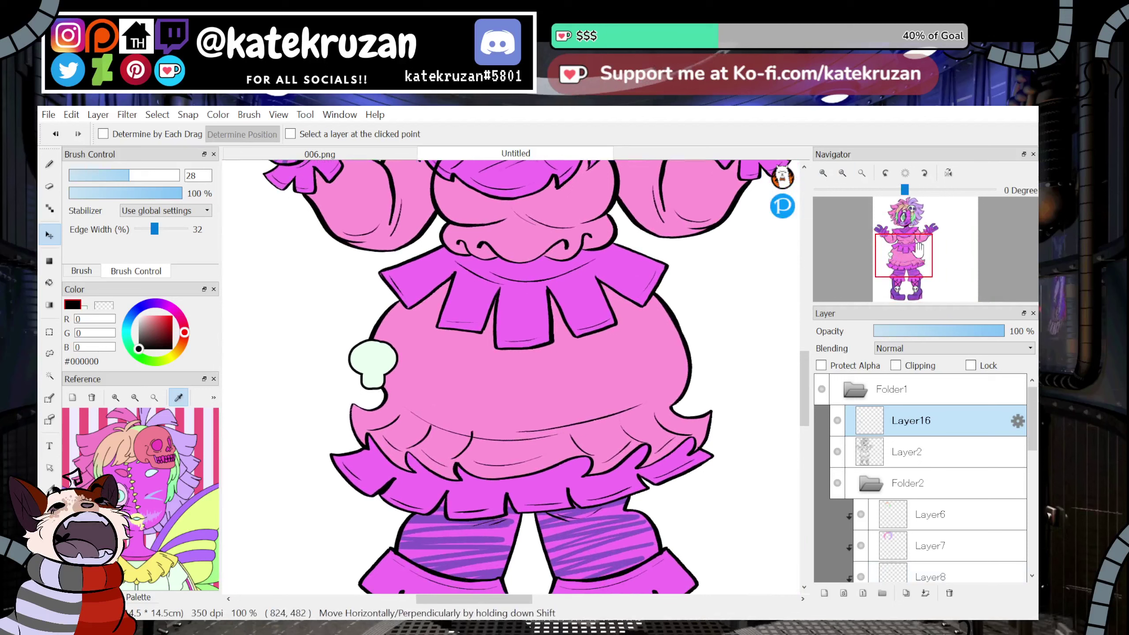
pyautogui.click(907, 594)
pyautogui.moveTo(648, 445); pyautogui.dragTo(666, 489)
pyautogui.click(925, 452)
pyautogui.click(925, 421)
# Duplicate the skull layer twice and place the third and fourth skulls along a curved row across the lower skirt.
pyautogui.click(906, 593)
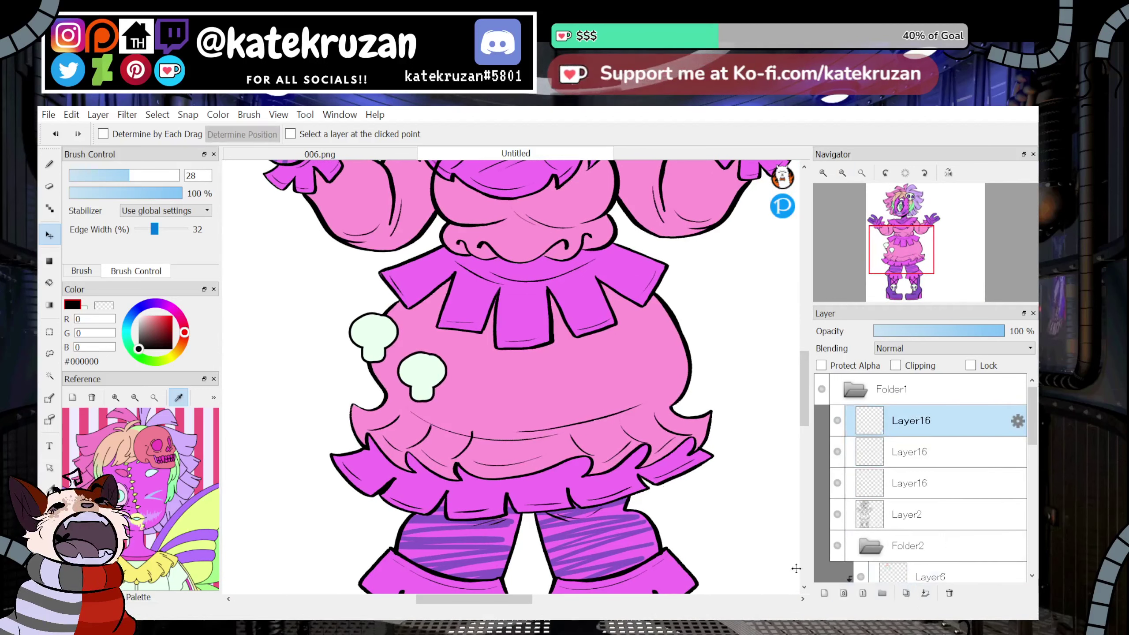
pyautogui.moveTo(796, 569); pyautogui.dragTo(854, 595)
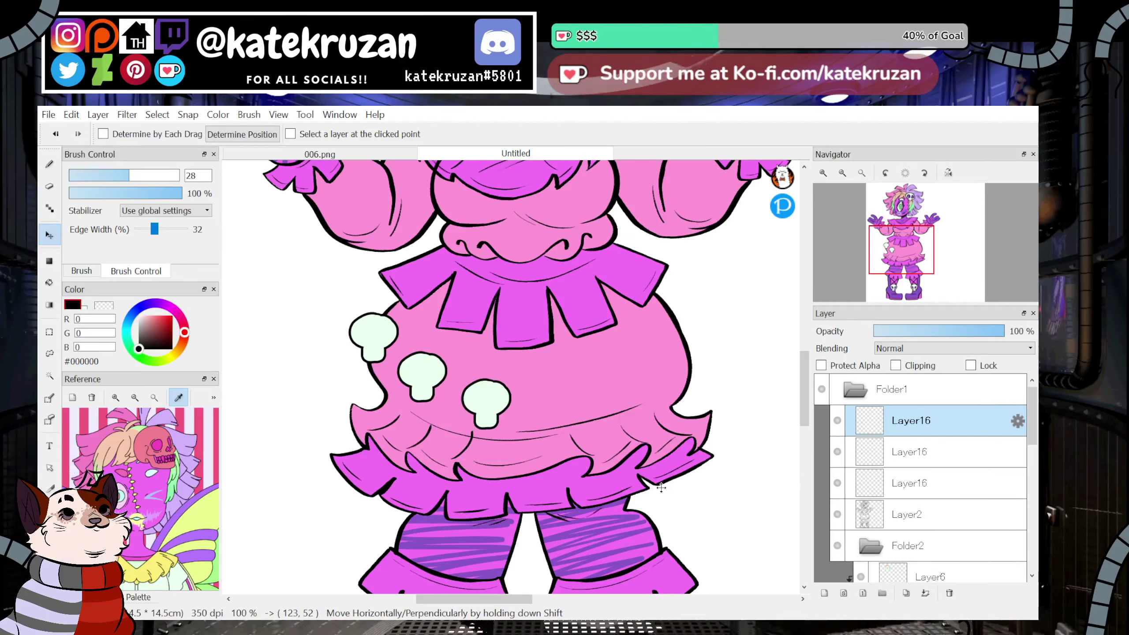
pyautogui.click(906, 593)
pyautogui.moveTo(528, 406); pyautogui.dragTo(610, 407)
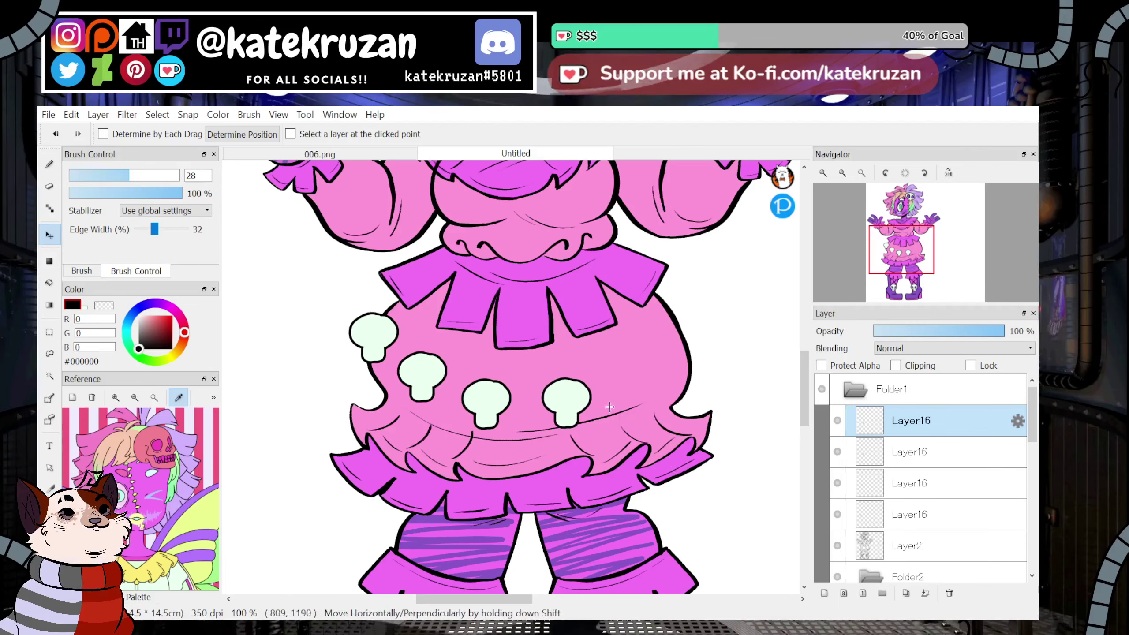
pyautogui.click(50, 355)
pyautogui.hotkey('ctrl', 't')
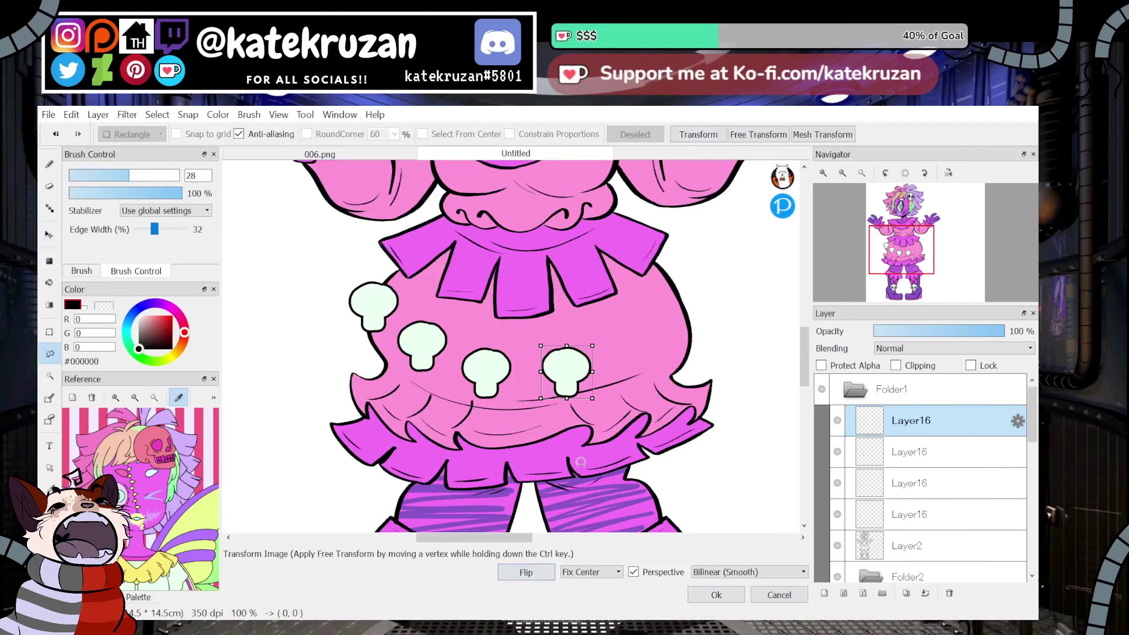
pyautogui.click(717, 595)
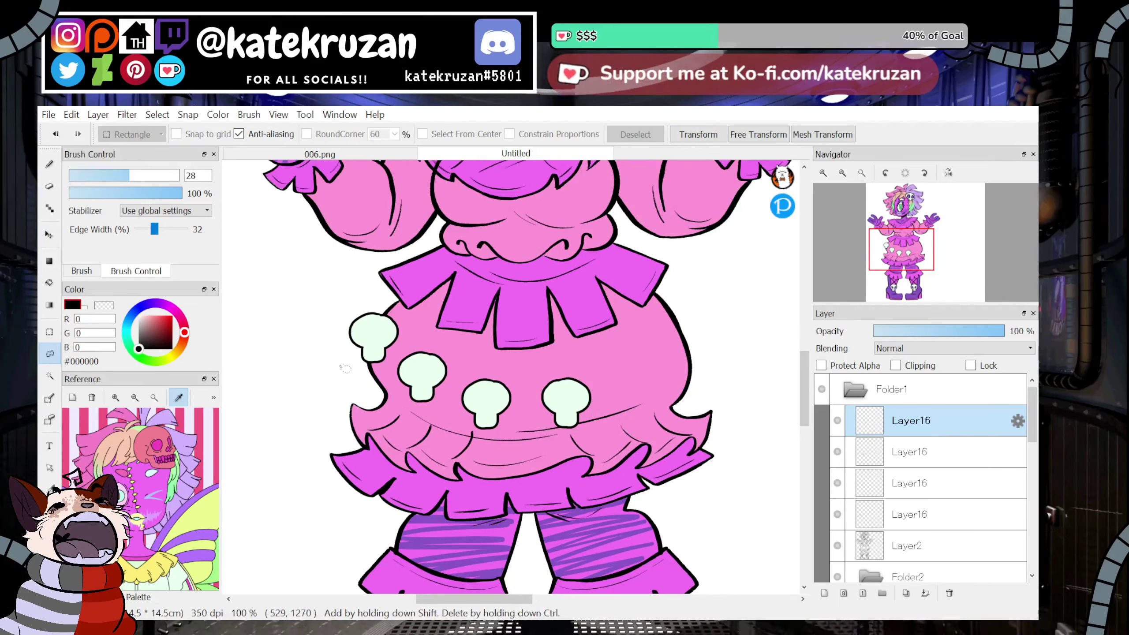
# Duplicate the skull layer twice more and place the copies up the skirt's right side, completing a symmetrical row of six skulls.
pyautogui.click(49, 234)
pyautogui.click(906, 593)
pyautogui.moveTo(698, 532); pyautogui.dragTo(771, 505)
pyautogui.click(905, 593)
pyautogui.moveTo(635, 374); pyautogui.dragTo(686, 333)
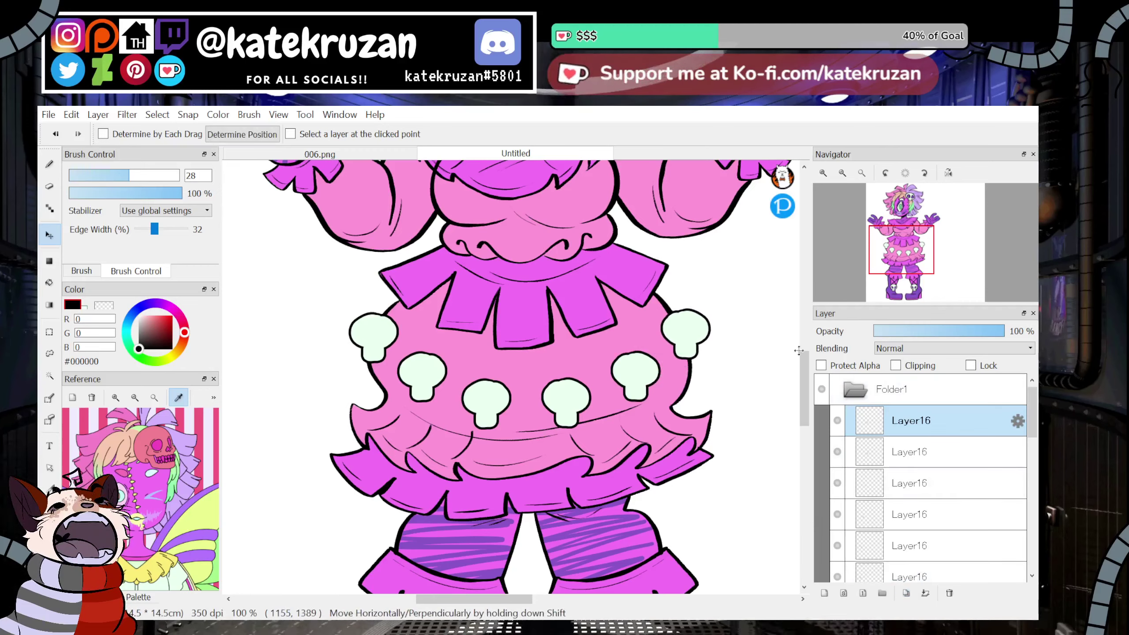
# Slant the two rightmost skulls slightly with a transform so their bases lean outward along the skirt's flare.
pyautogui.click(49, 353)
pyautogui.click(783, 135)
pyautogui.moveTo(686, 330); pyautogui.dragTo(688, 330)
pyautogui.moveTo(687, 278); pyautogui.dragTo(686, 279)
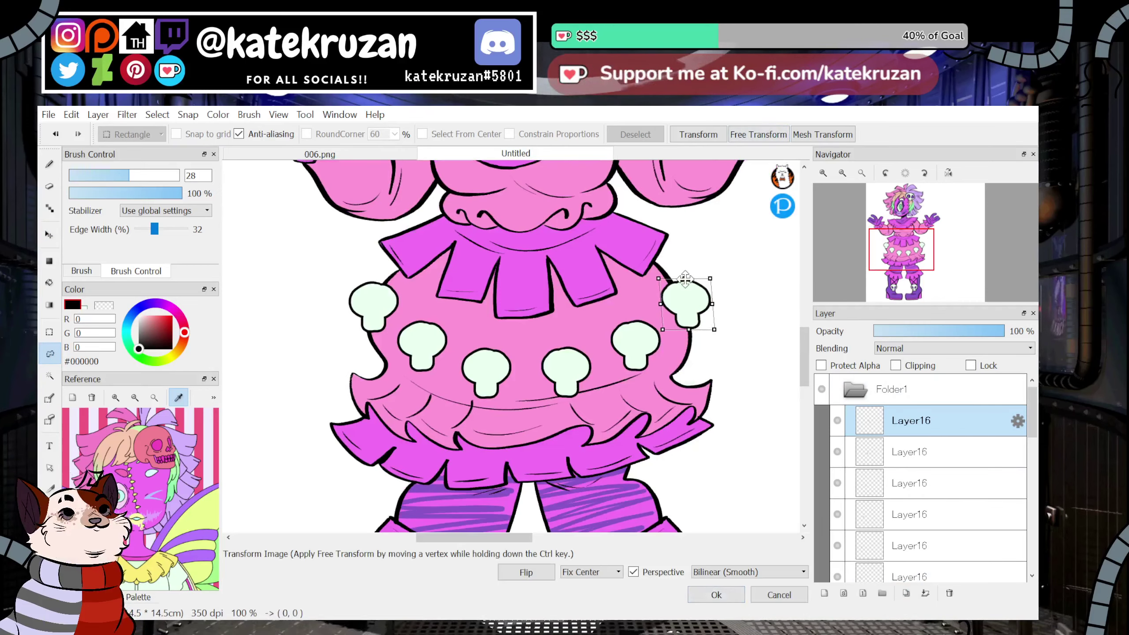
pyautogui.click(716, 595)
pyautogui.click(911, 451)
pyautogui.click(758, 134)
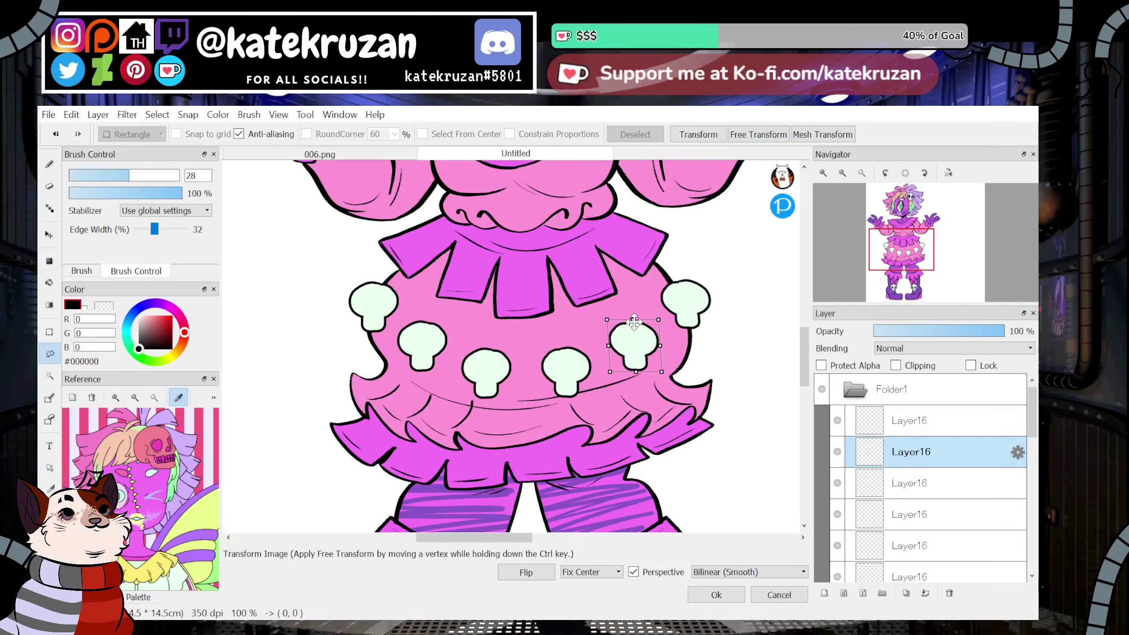
pyautogui.moveTo(635, 370); pyautogui.dragTo(637, 371)
pyautogui.click(717, 595)
# Transform the two middle skulls on their own layers, slanting each slightly to follow the skirt's curve.
pyautogui.click(901, 483)
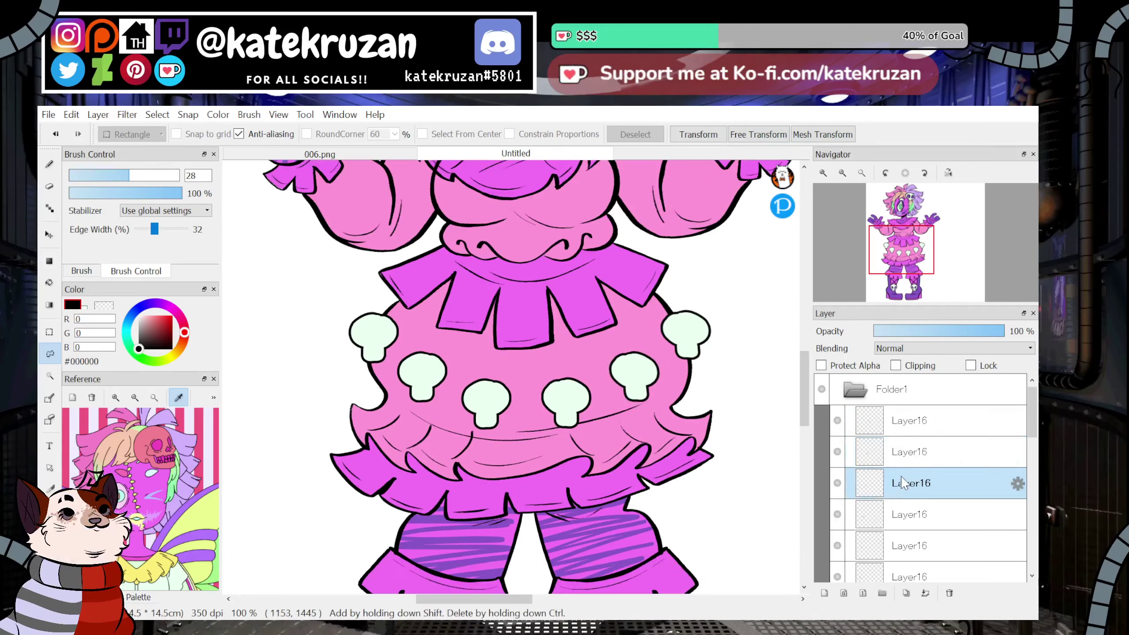
pyautogui.hotkey('ctrl', 't')
pyautogui.moveTo(566, 346); pyautogui.dragTo(565, 346)
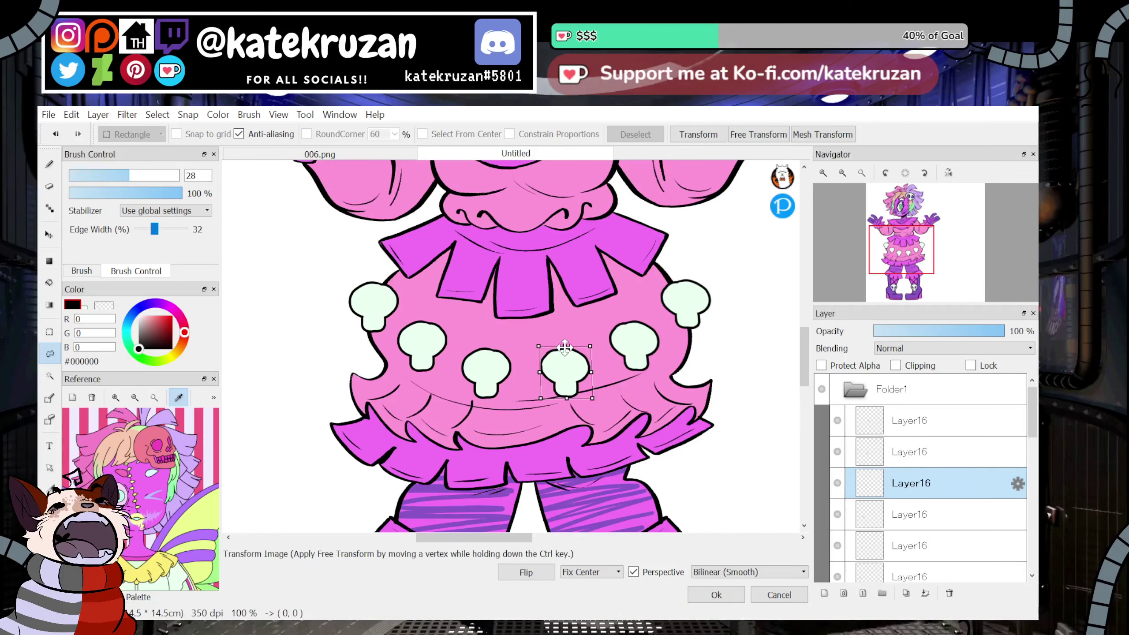
pyautogui.click(716, 594)
pyautogui.click(899, 519)
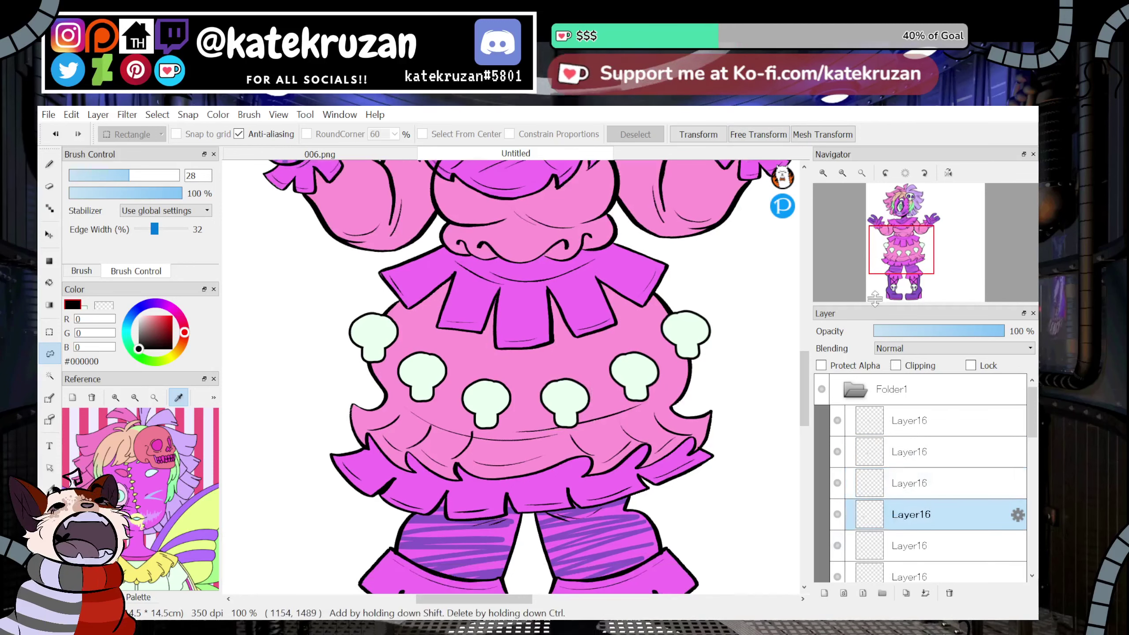
pyautogui.hotkey('ctrl', 't')
pyautogui.moveTo(487, 401); pyautogui.dragTo(485, 400)
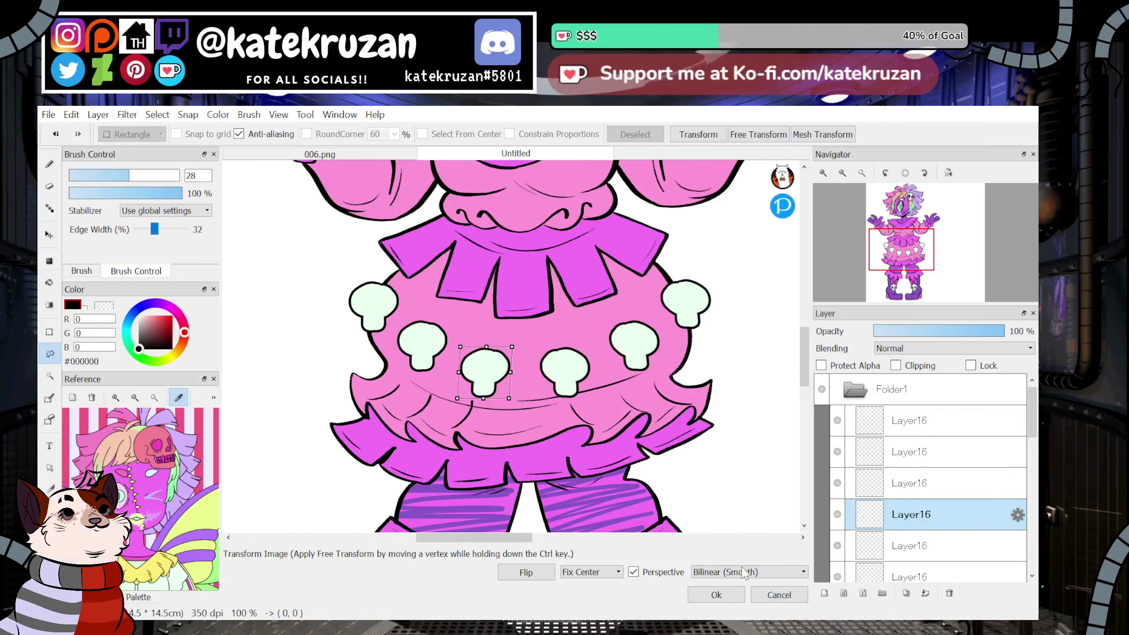
pyautogui.click(715, 594)
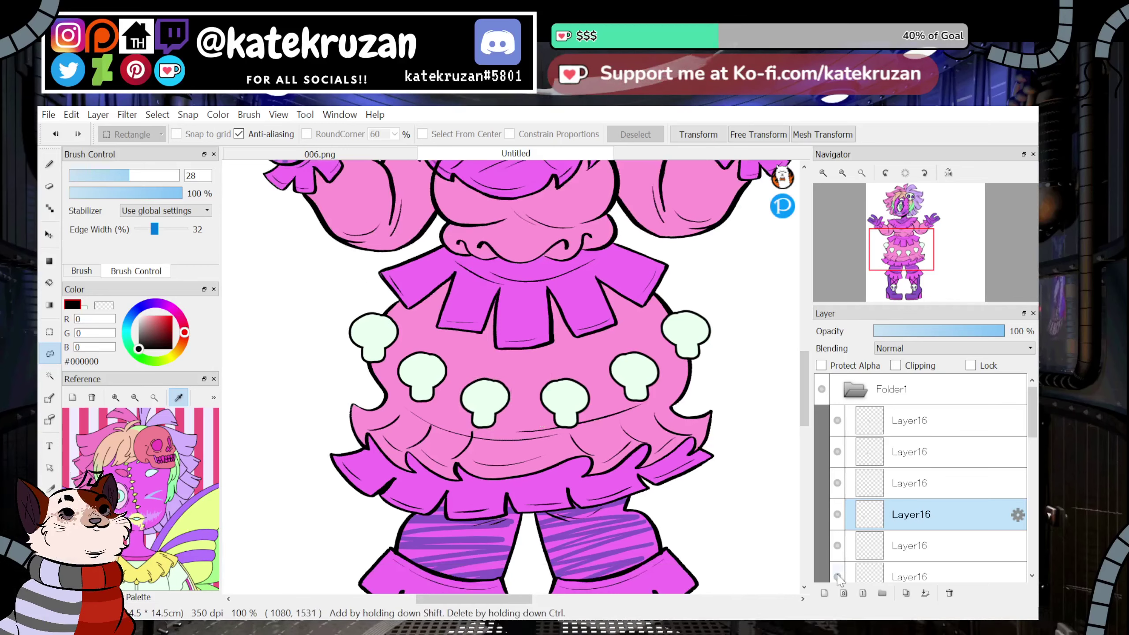
# Slant the two leftmost skulls slightly with a transform so their tops lean inward, mirroring the skulls on the right.
pyautogui.click(911, 545)
pyautogui.hotkey('ctrl', 't')
pyautogui.moveTo(419, 321); pyautogui.dragTo(426, 322)
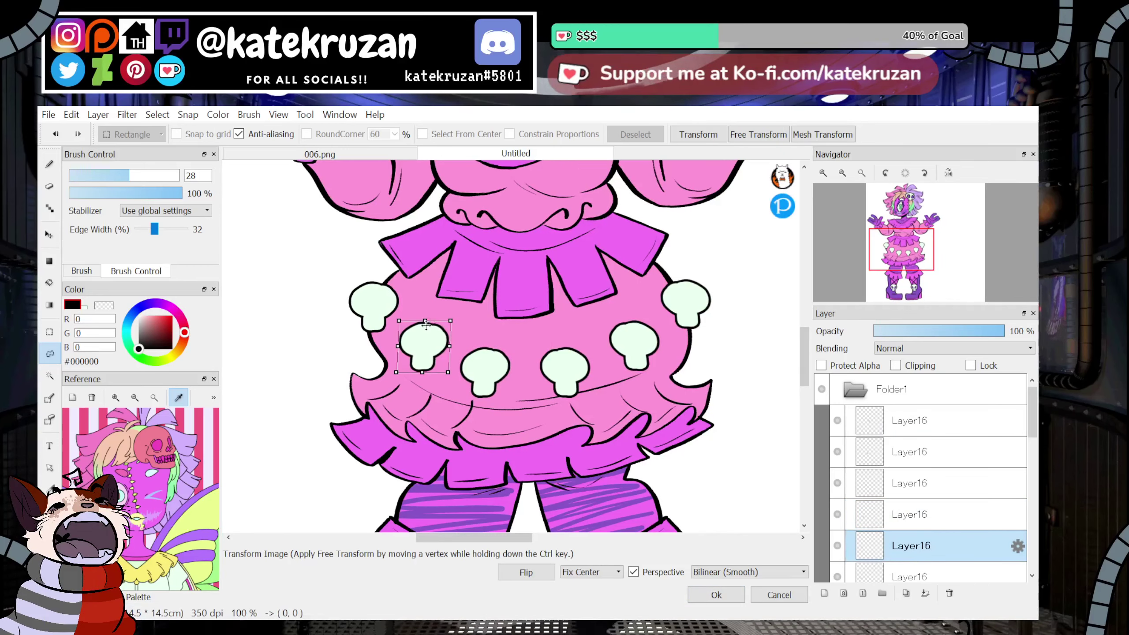
pyautogui.moveTo(422, 372); pyautogui.dragTo(419, 370)
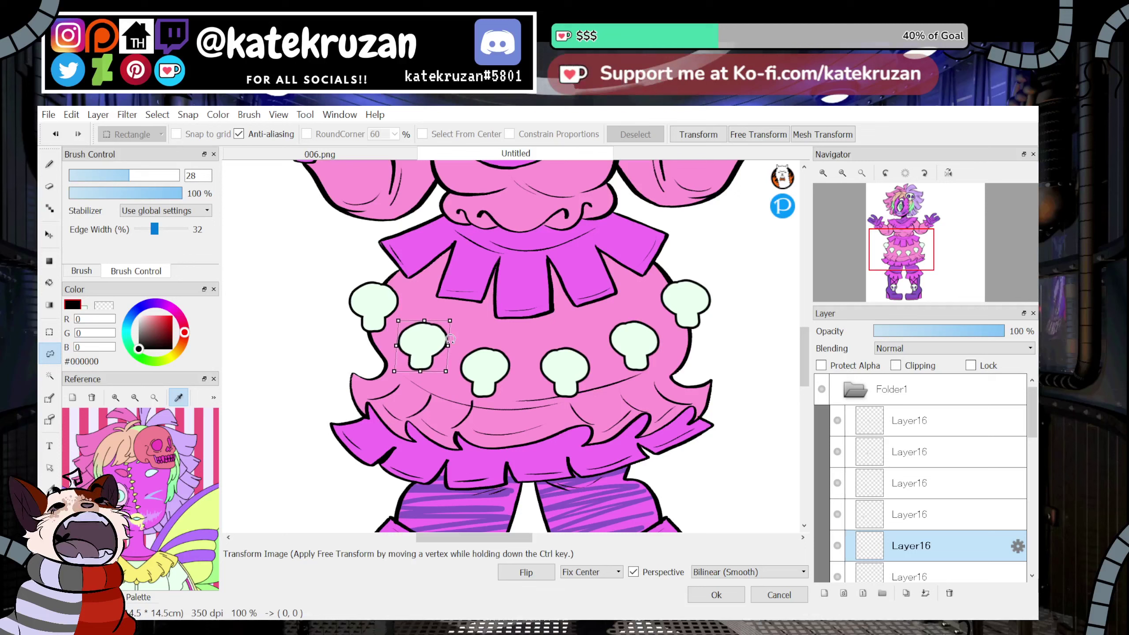
pyautogui.click(716, 594)
pyautogui.scroll(-2, 924, 505)
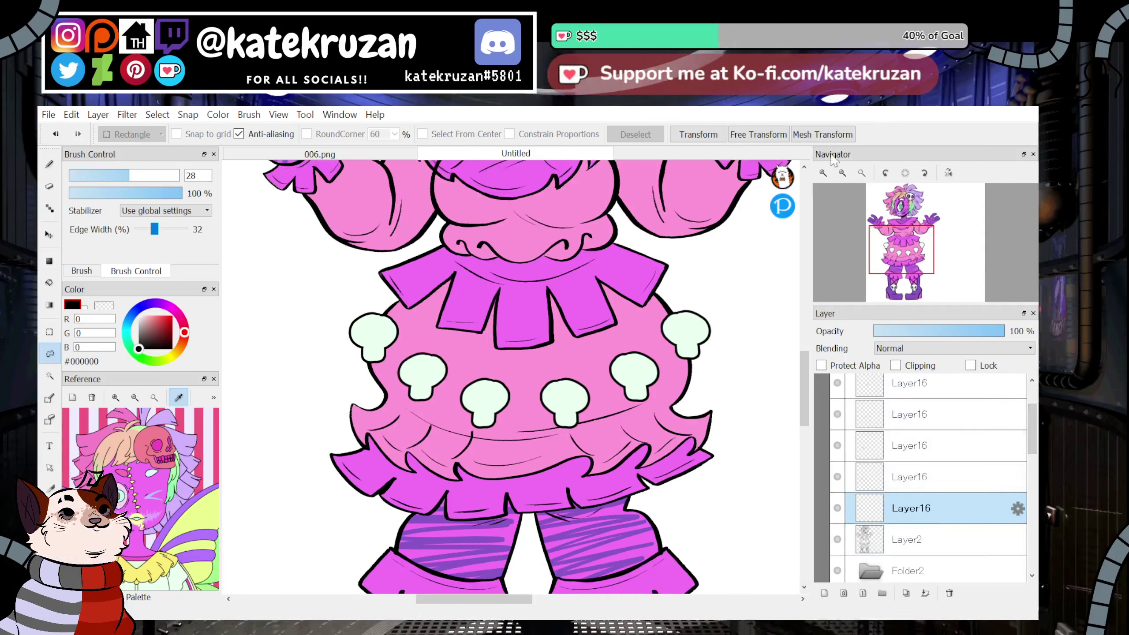
pyautogui.hotkey('ctrl', 't')
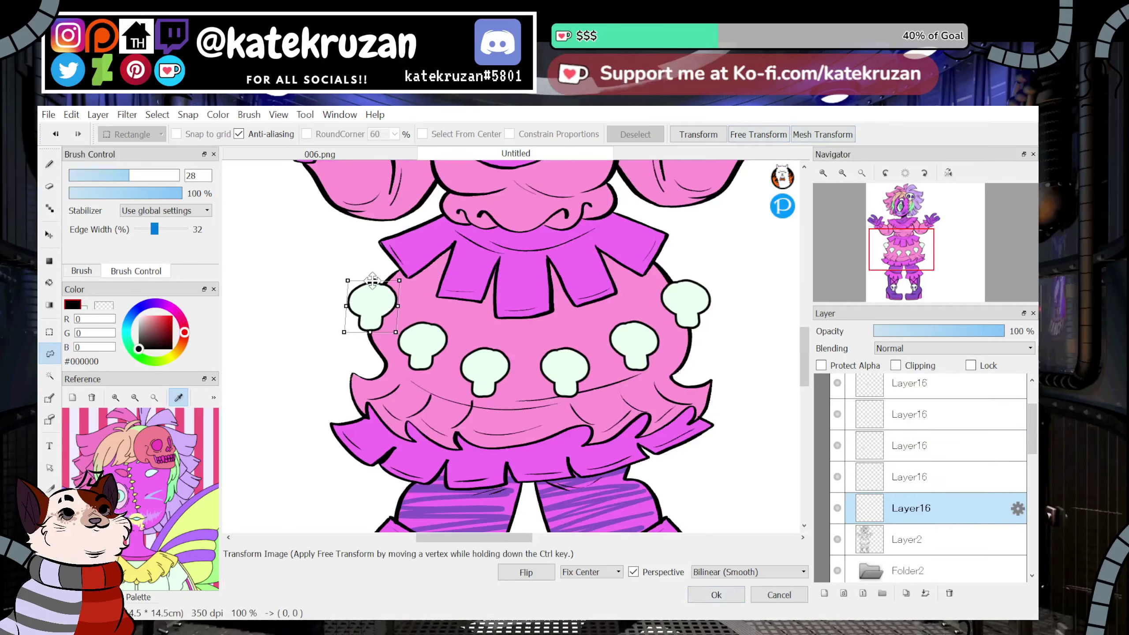
pyautogui.moveTo(372, 280); pyautogui.dragTo(374, 281)
pyautogui.click(716, 594)
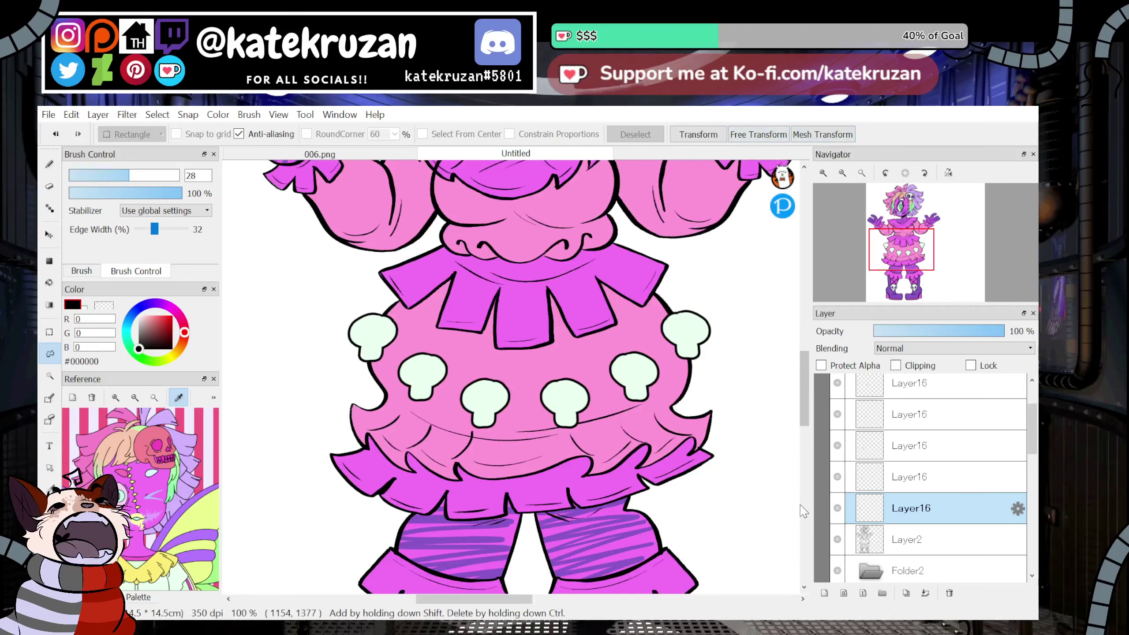
# Create a new layer folder among the skull layers and move the lower three skull layers into it.
pyautogui.click(905, 388)
pyautogui.scroll(2, 934, 490)
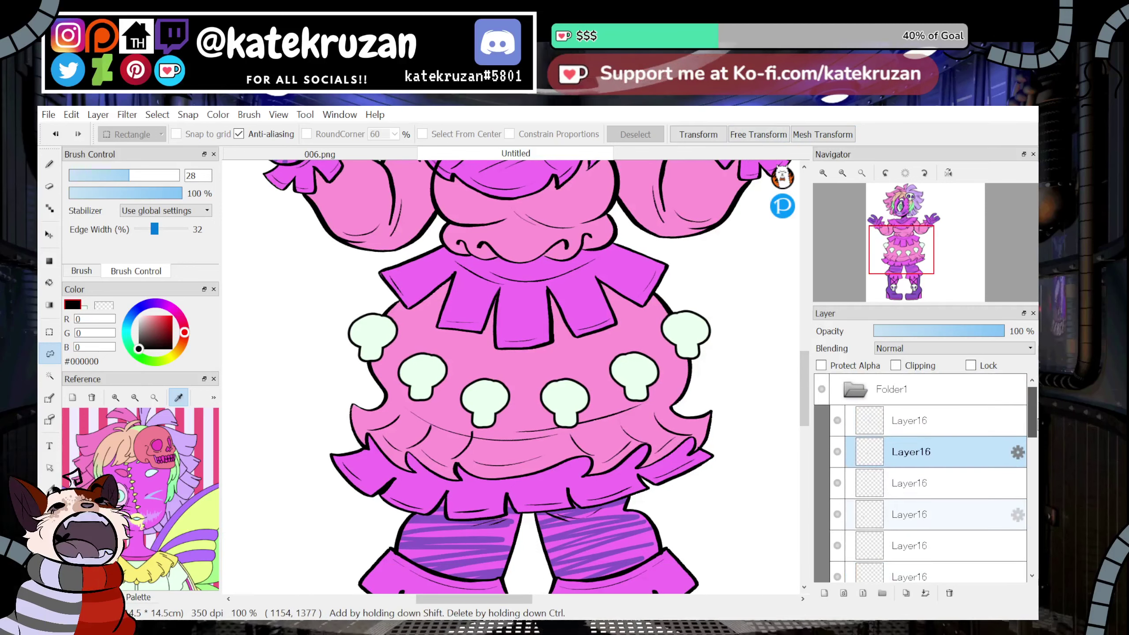
pyautogui.click(1022, 420)
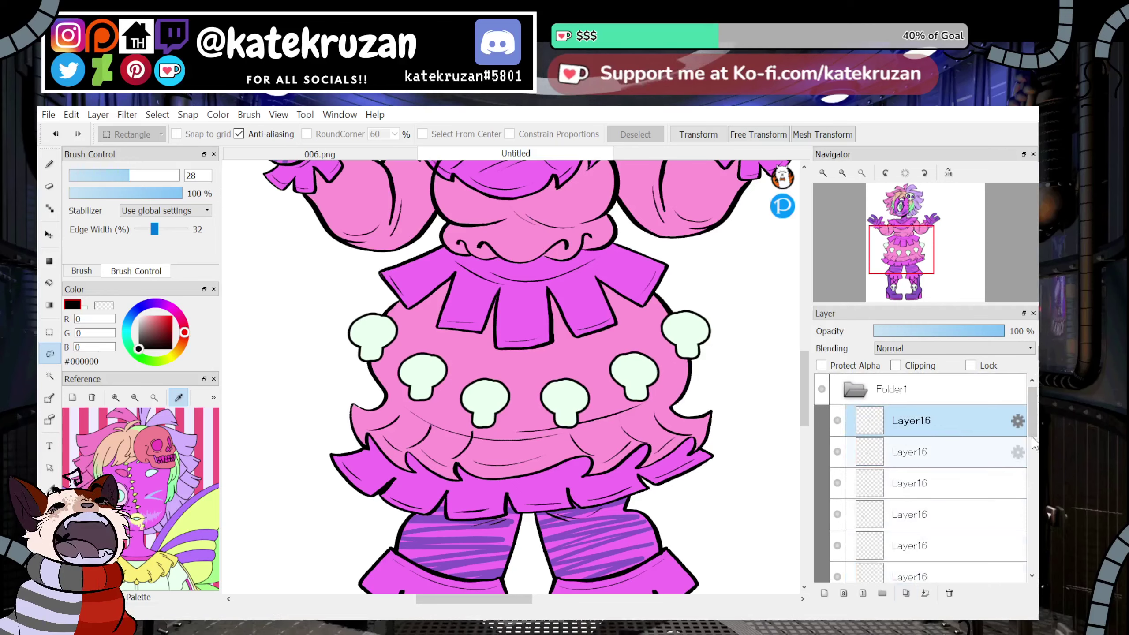
pyautogui.moveTo(1032, 434); pyautogui.dragTo(1032, 457)
pyautogui.click(965, 476)
pyautogui.click(882, 593)
pyautogui.moveTo(901, 505); pyautogui.dragTo(911, 474)
pyautogui.click(916, 444)
pyautogui.moveTo(918, 415); pyautogui.dragTo(912, 443)
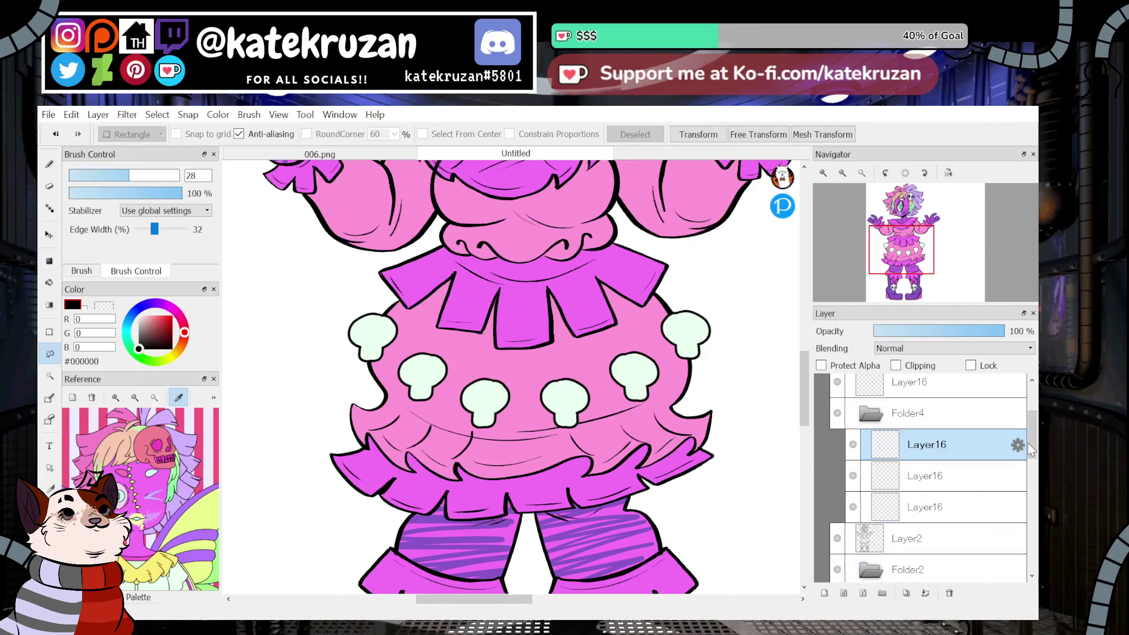
# Move the remaining three skull layers into the new folder with the others.
pyautogui.moveTo(1029, 444); pyautogui.dragTo(1029, 420)
pyautogui.moveTo(942, 479); pyautogui.dragTo(936, 511)
pyautogui.moveTo(933, 452); pyautogui.dragTo(930, 481)
pyautogui.moveTo(929, 421); pyautogui.dragTo(929, 452)
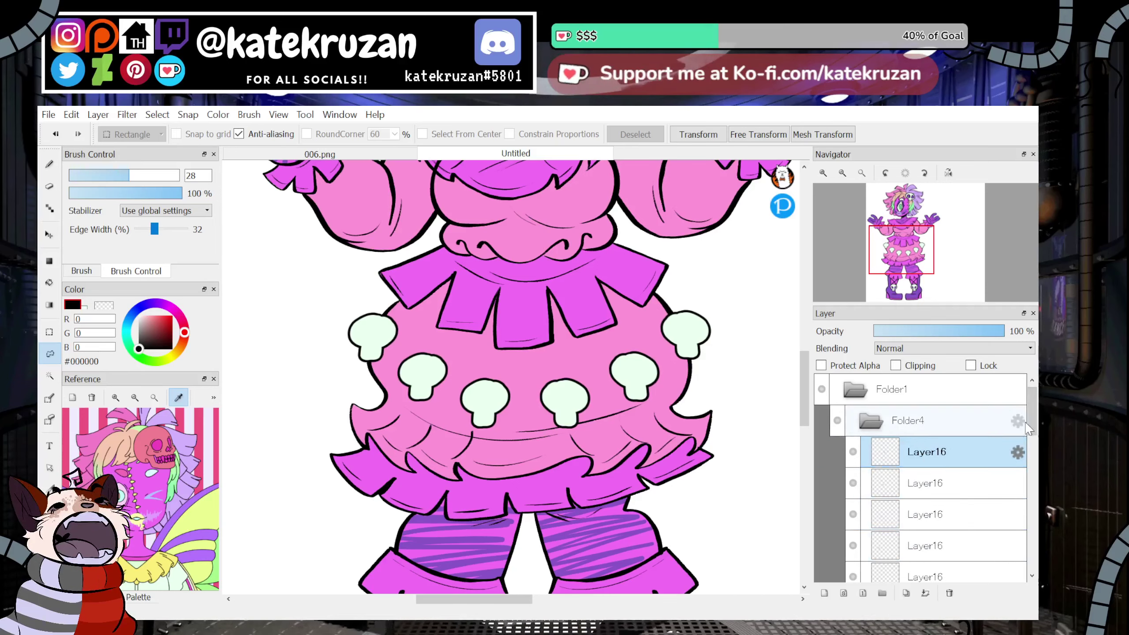
# Add a new layer inside the skull folder and place it beneath all the skull layers.
pyautogui.moveTo(1030, 425); pyautogui.dragTo(1029, 457)
pyautogui.click(929, 438)
pyautogui.click(825, 593)
pyautogui.moveTo(917, 463); pyautogui.dragTo(917, 422)
pyautogui.click(927, 464)
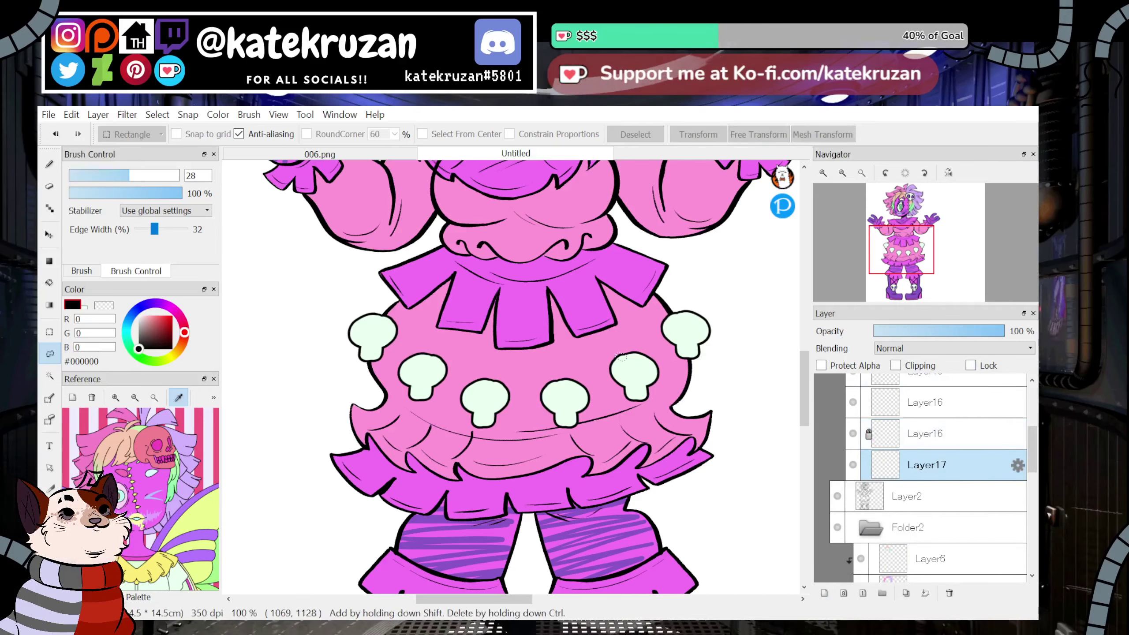
# Try drawing a black-outlined mint cord through the six skulls with the Edge Pen.
pyautogui.click(49, 164)
pyautogui.moveTo(386, 348)
pyautogui.mouseDown()
pyautogui.moveTo(524, 399)
pyautogui.moveTo(663, 350)
pyautogui.mouseUp()
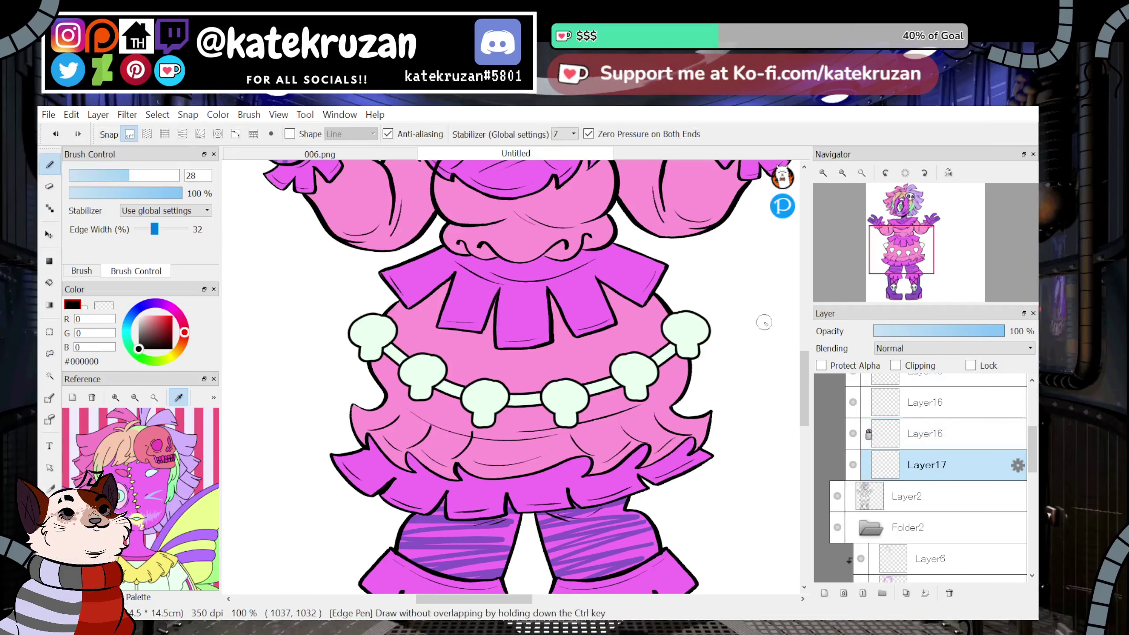
pyautogui.moveTo(899, 244)
pyautogui.mouseDown()
pyautogui.moveTo(905, 236)
pyautogui.moveTo(905, 246)
pyautogui.mouseUp()
pyautogui.hotkey('ctrl', 'z')
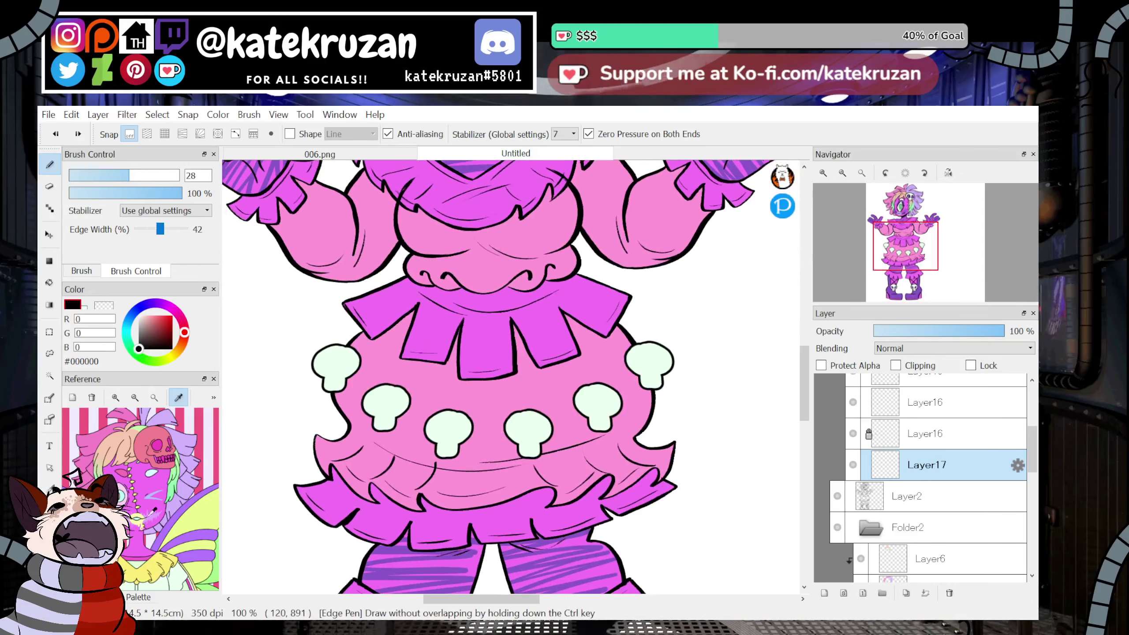
# Draw a curved purple cord with a black outline behind the six skulls, using the Edge Pen.
pyautogui.click(195, 506)
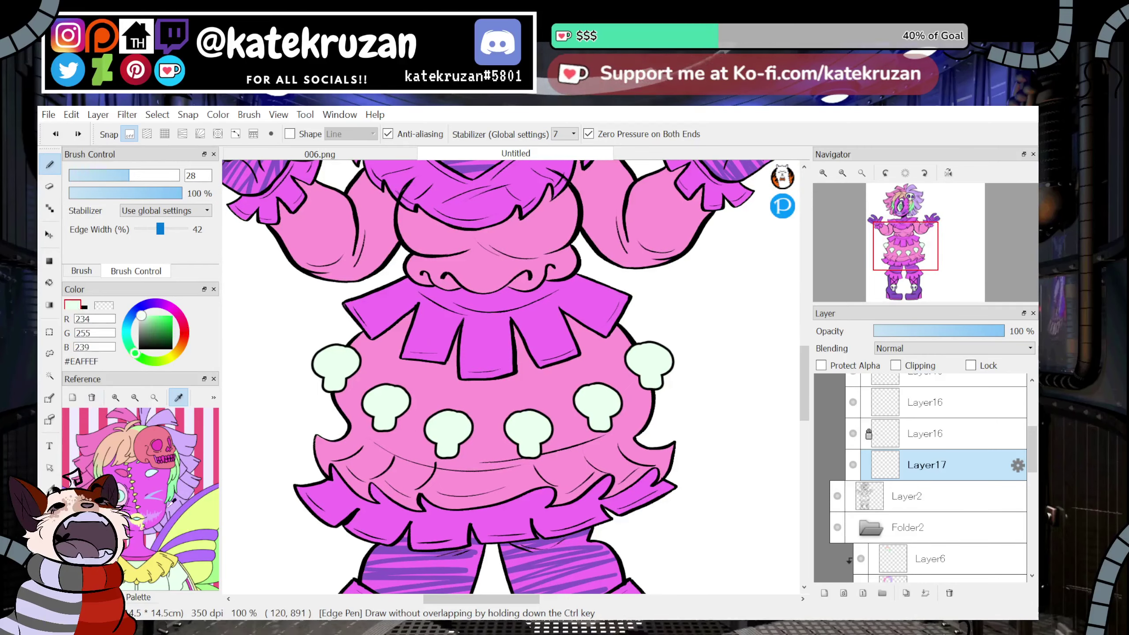
pyautogui.click(84, 307)
pyautogui.moveTo(337, 374)
pyautogui.mouseDown()
pyautogui.moveTo(448, 429)
pyautogui.moveTo(647, 369)
pyautogui.mouseUp()
pyautogui.click(924, 264)
pyautogui.moveTo(924, 264); pyautogui.dragTo(903, 249)
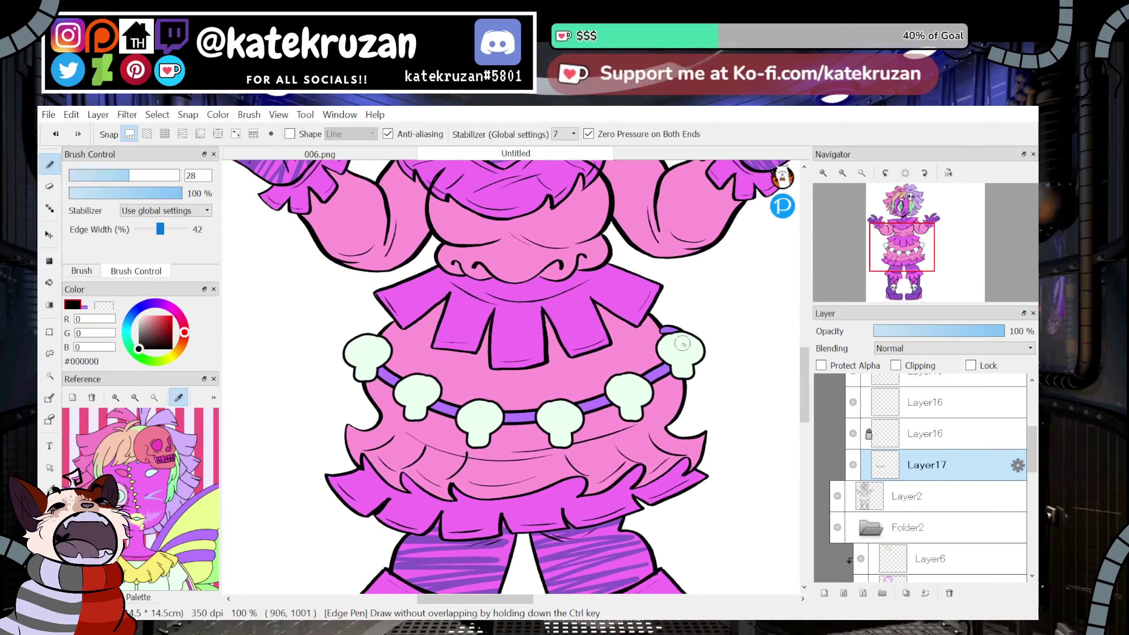
pyautogui.hotkey('ctrl', 'z')
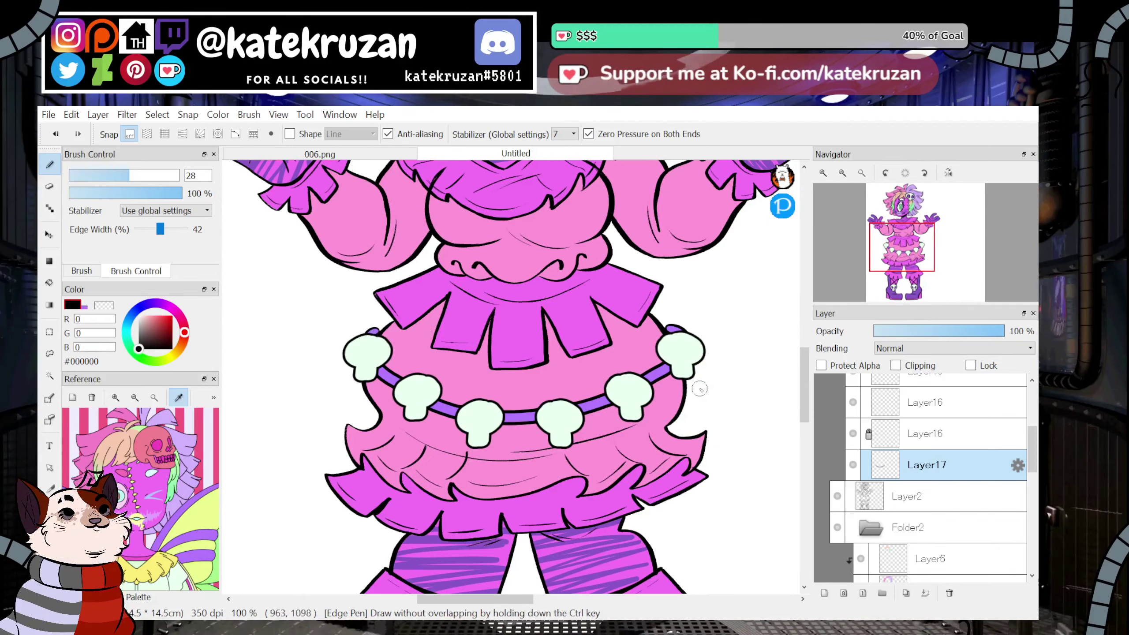
# Add a new layer above the skull layers inside their folder.
pyautogui.click(824, 172)
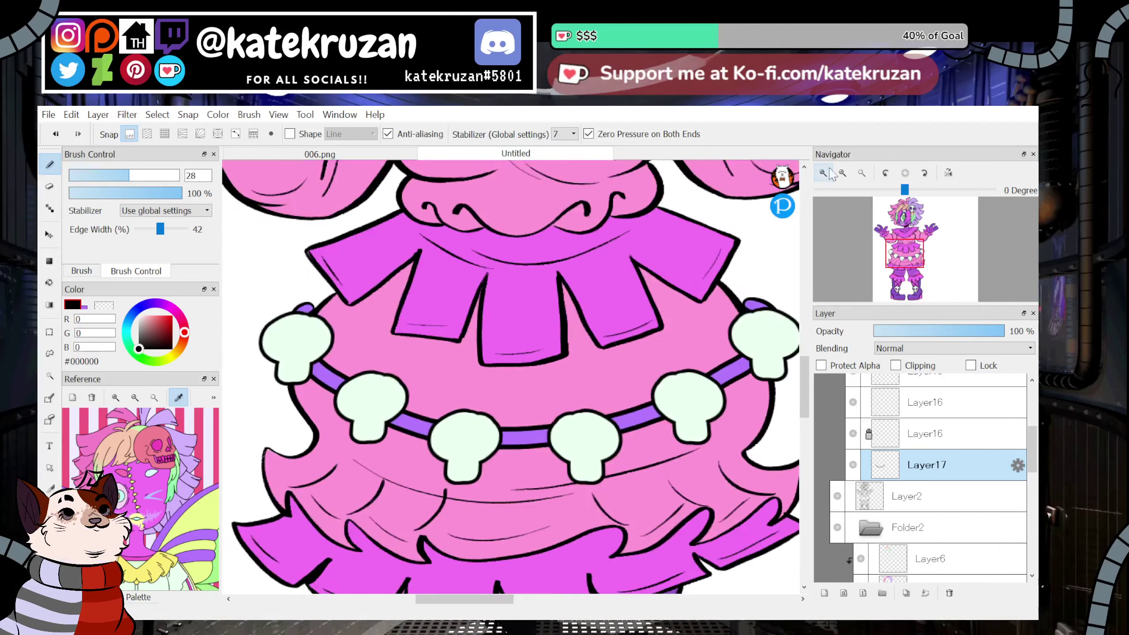
pyautogui.scroll(3, 973, 428)
pyautogui.scroll(3, 973, 428)
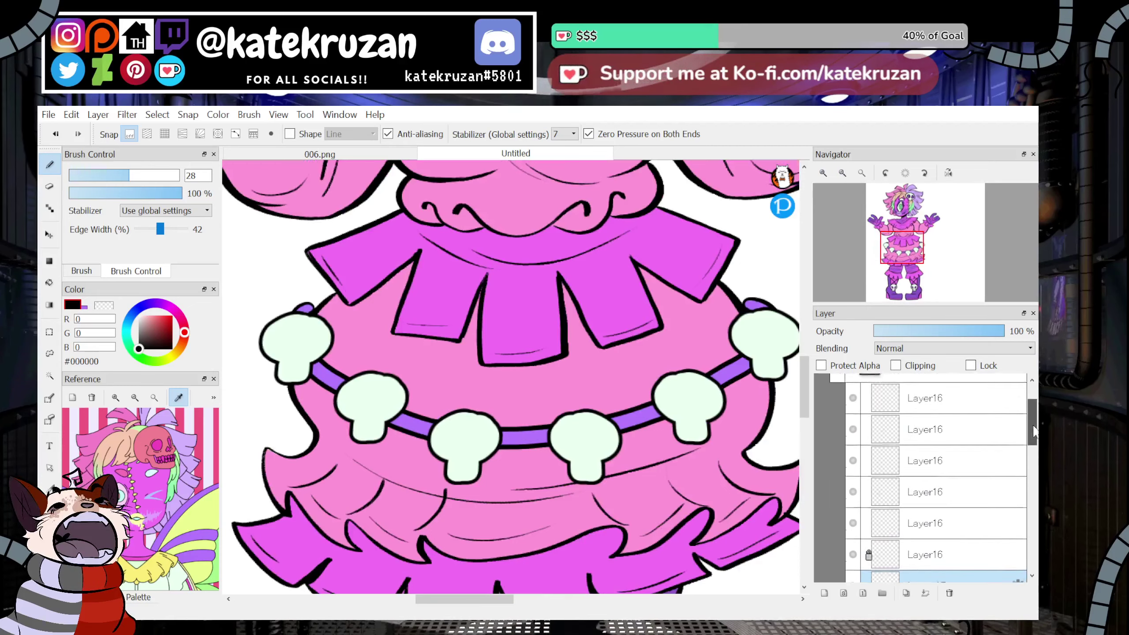
pyautogui.click(964, 425)
pyautogui.click(824, 593)
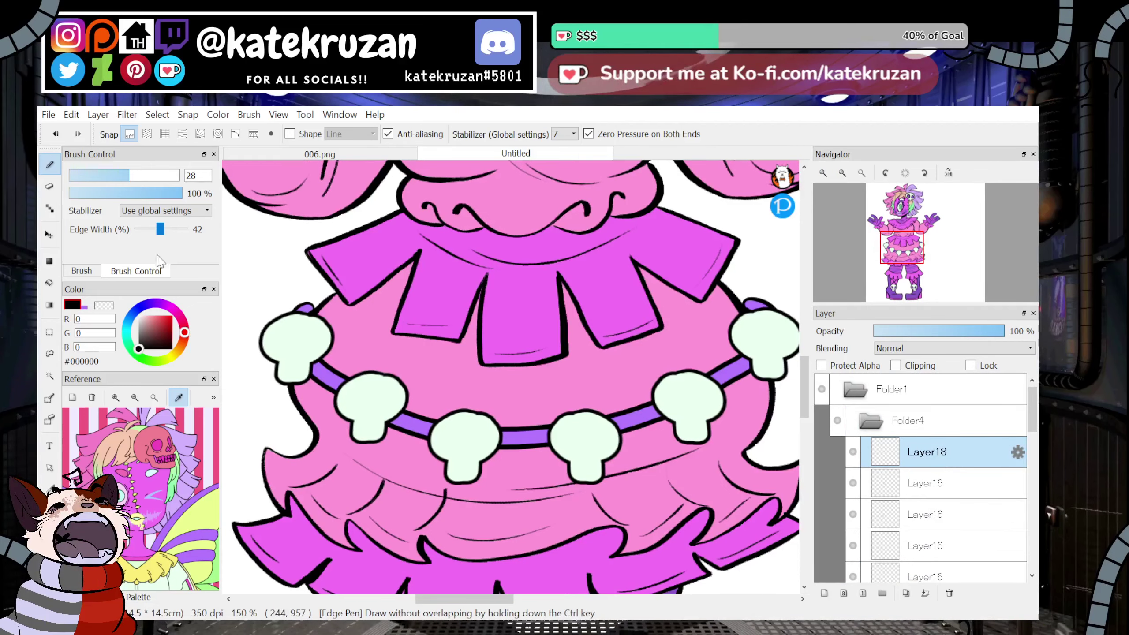
pyautogui.click(82, 270)
pyautogui.scroll(1, 208, 174)
pyautogui.click(138, 202)
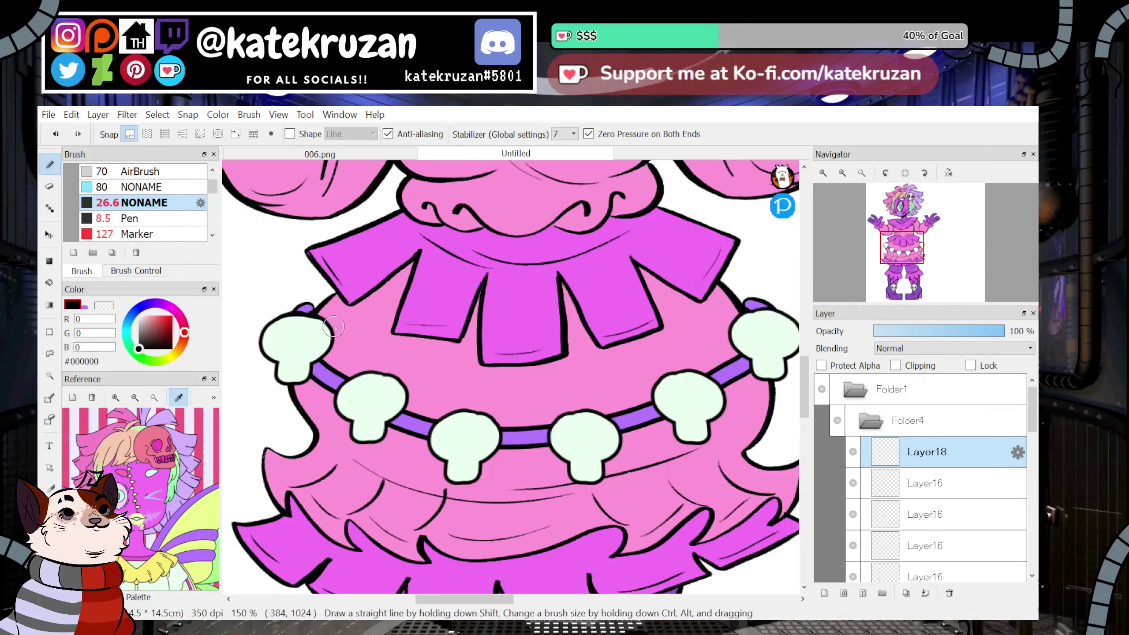
pyautogui.moveTo(278, 332); pyautogui.dragTo(281, 333)
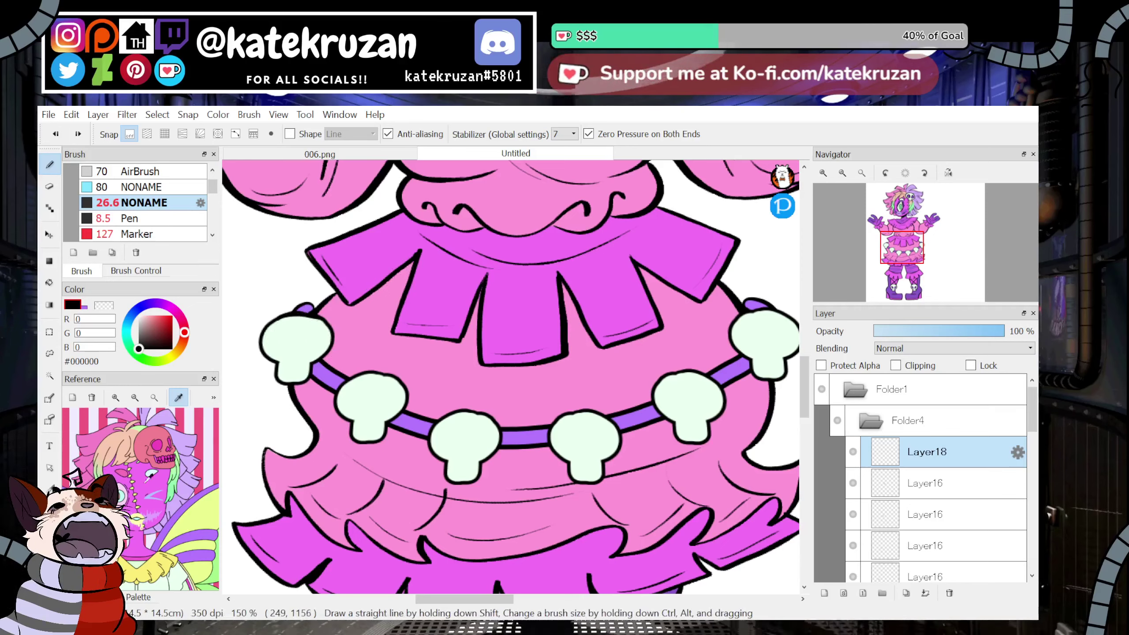
pyautogui.press('x')
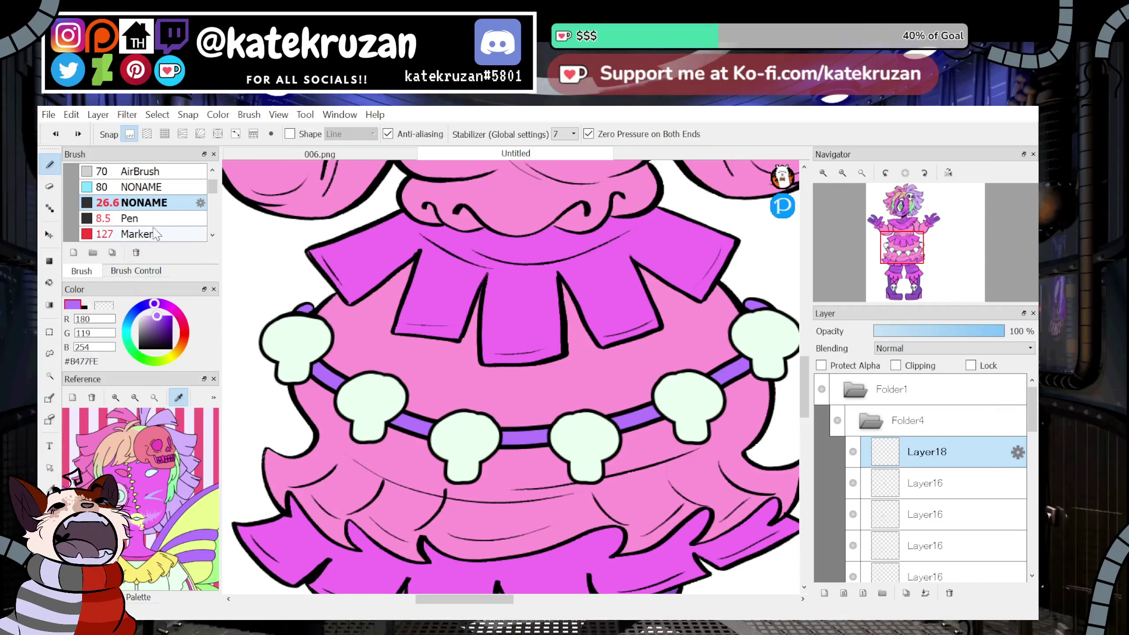
pyautogui.press('x')
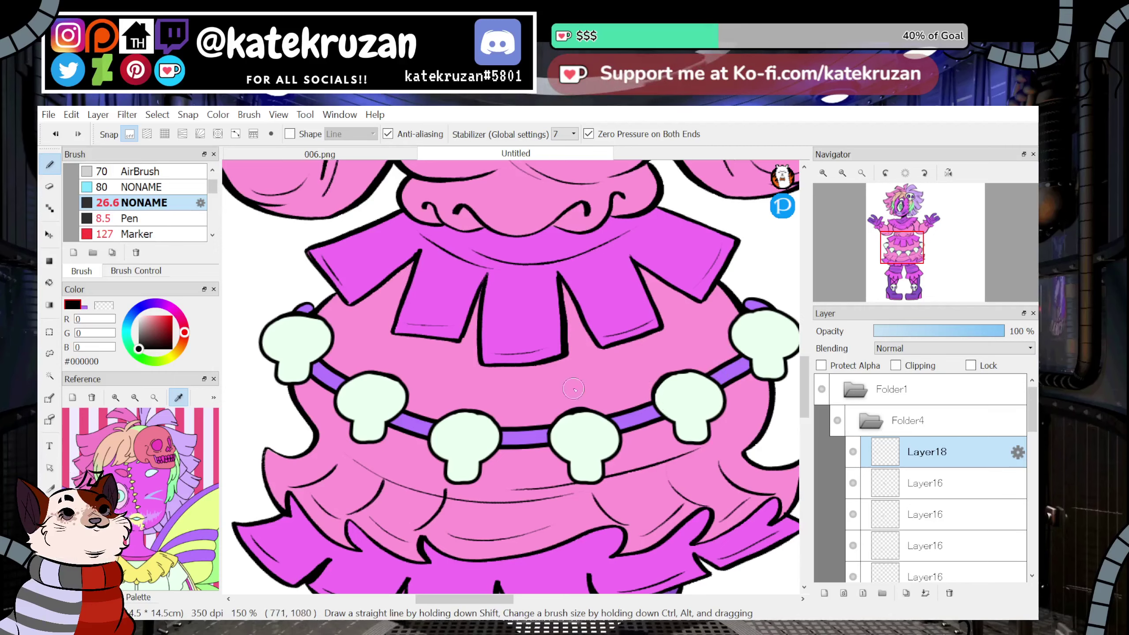
pyautogui.press('x')
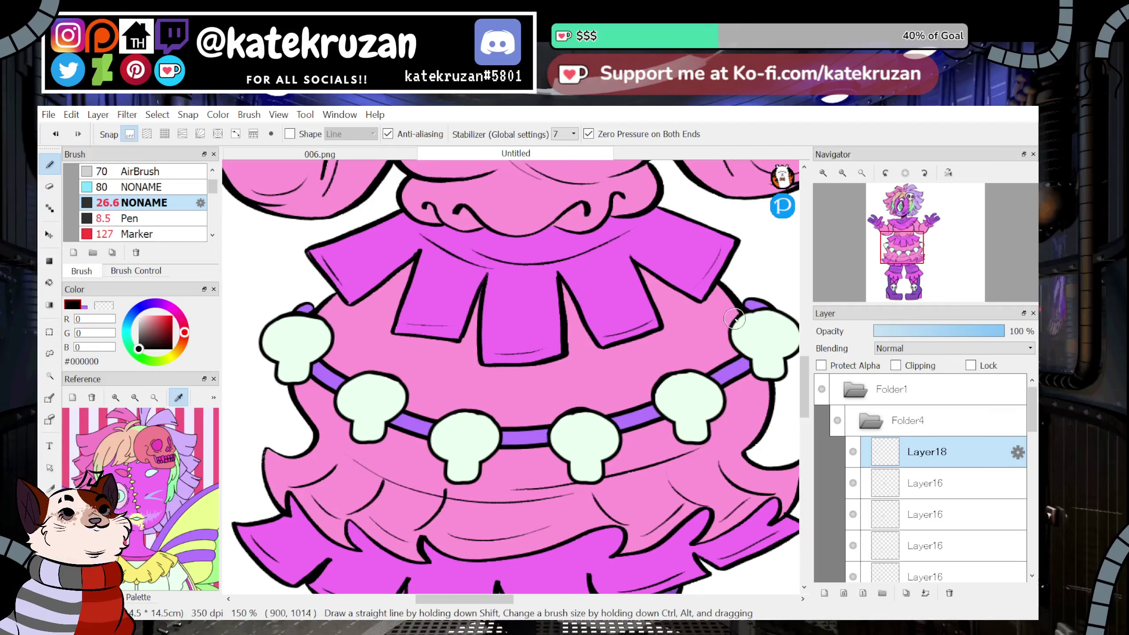
pyautogui.click(50, 488)
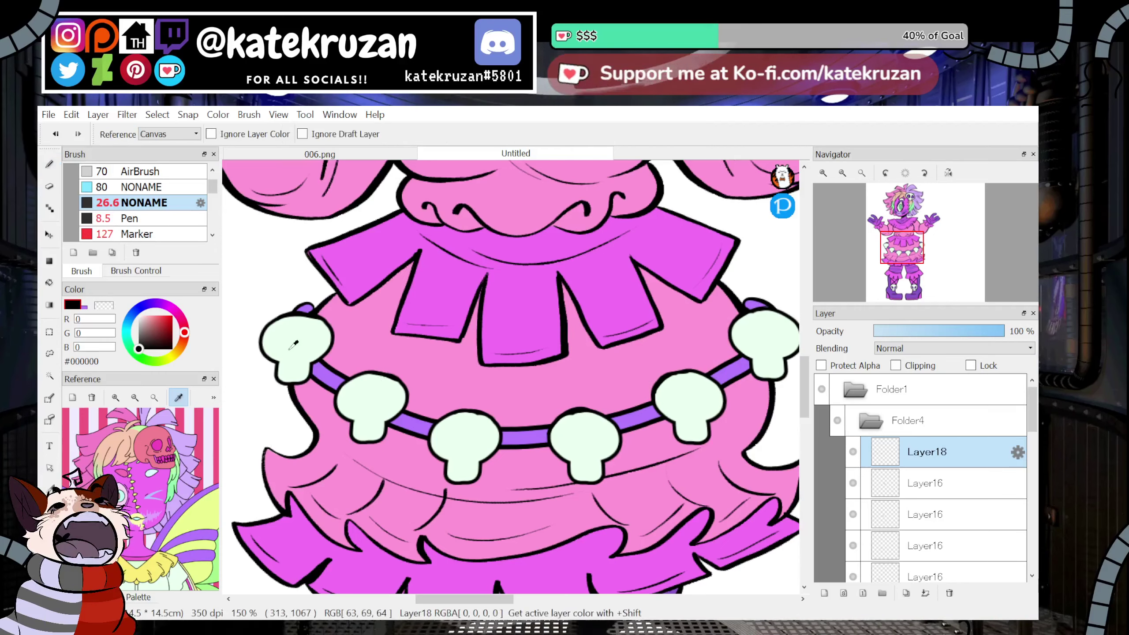
pyautogui.click(297, 340)
pyautogui.click(50, 167)
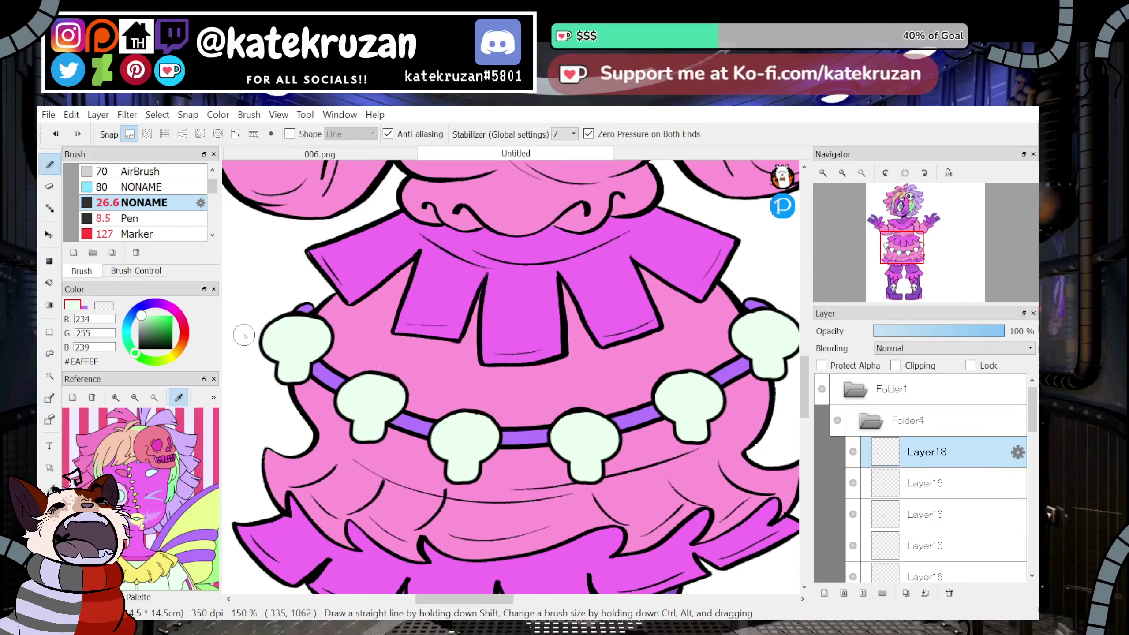
pyautogui.moveTo(149, 339); pyautogui.dragTo(130, 361)
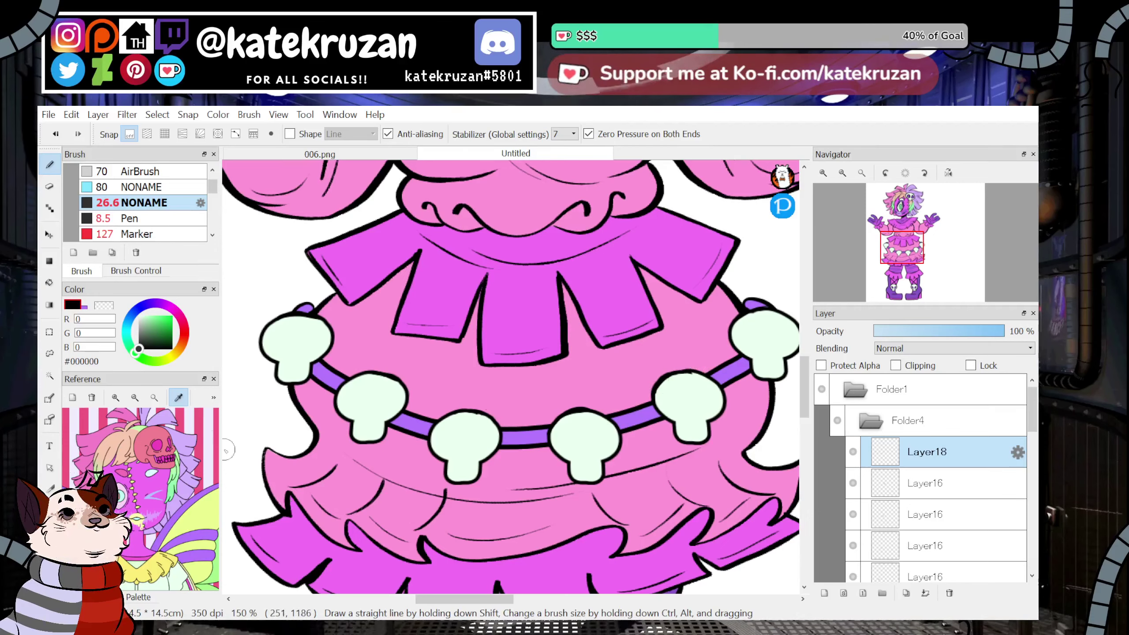
pyautogui.keyDown('alt'); pyautogui.click(678, 380); pyautogui.keyUp('alt')
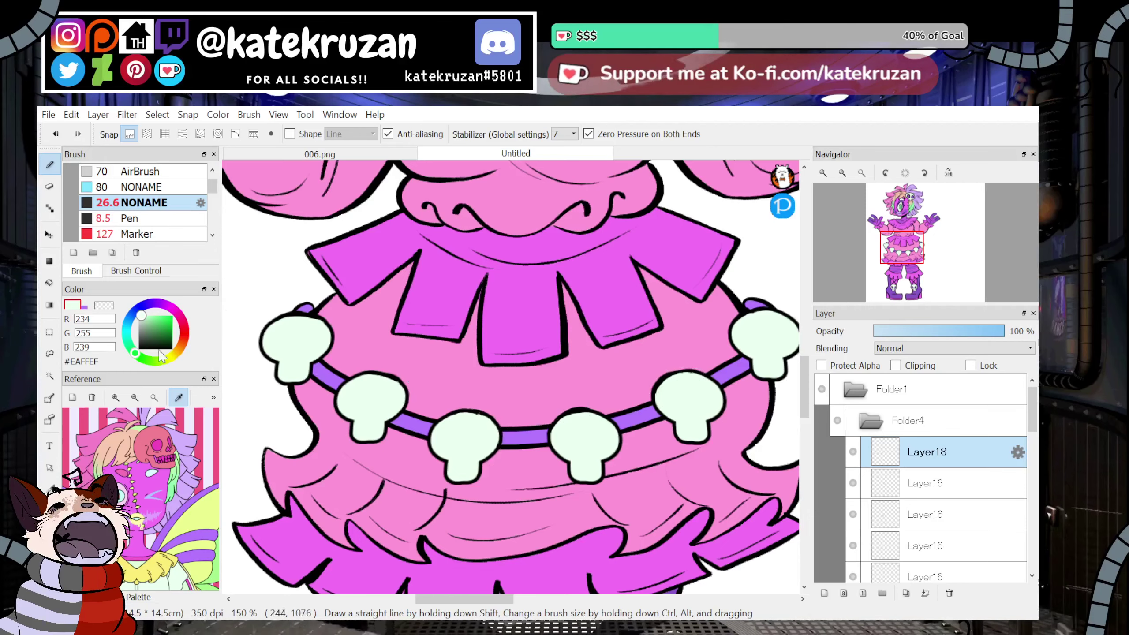
pyautogui.click(139, 350)
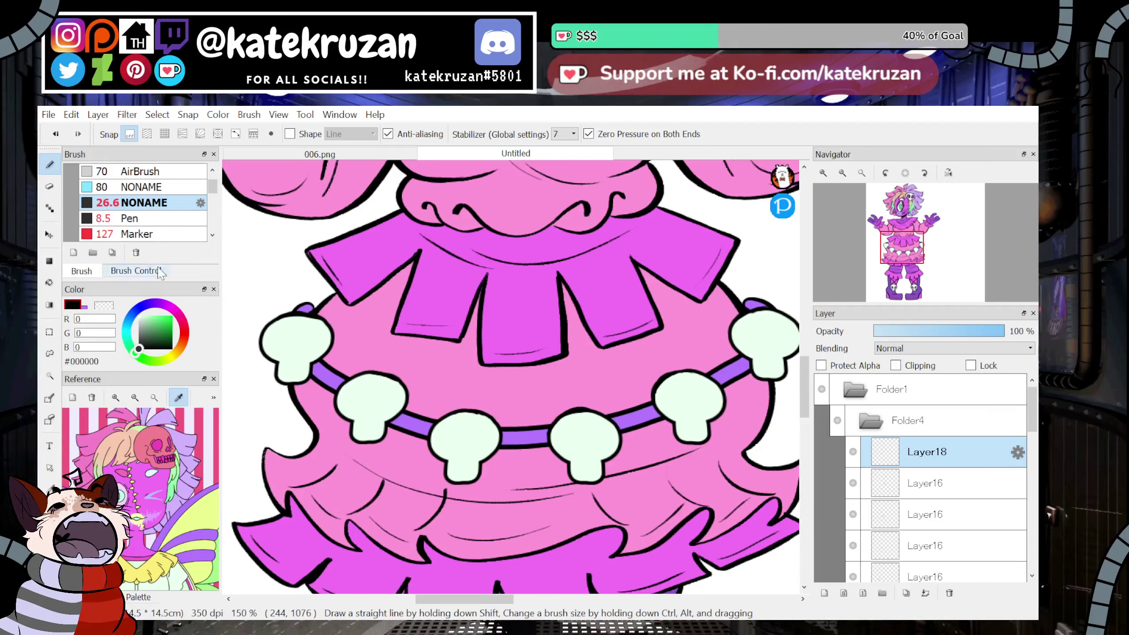
# Draw purple eye sockets with black outlines on the two leftmost skulls, using the Edge Pen.
pyautogui.click(213, 235)
pyautogui.click(213, 235)
pyautogui.click(212, 235)
pyautogui.click(188, 218)
pyautogui.moveTo(366, 397); pyautogui.dragTo(357, 403)
pyautogui.hotkey('ctrl', 'z')
pyautogui.click(187, 203)
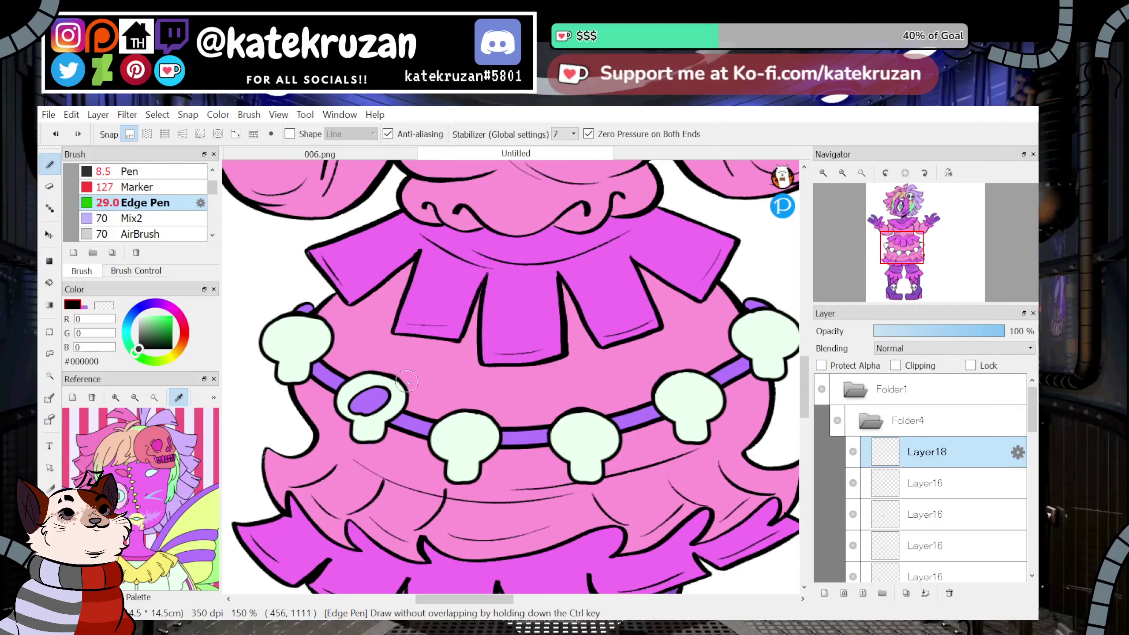
pyautogui.hotkey('ctrl', 'z')
pyautogui.moveTo(284, 336)
pyautogui.mouseDown()
pyautogui.moveTo(274, 352)
pyautogui.moveTo(315, 334)
pyautogui.mouseUp()
pyautogui.moveTo(351, 400)
pyautogui.mouseDown()
pyautogui.moveTo(352, 412)
pyautogui.moveTo(385, 407)
pyautogui.mouseUp()
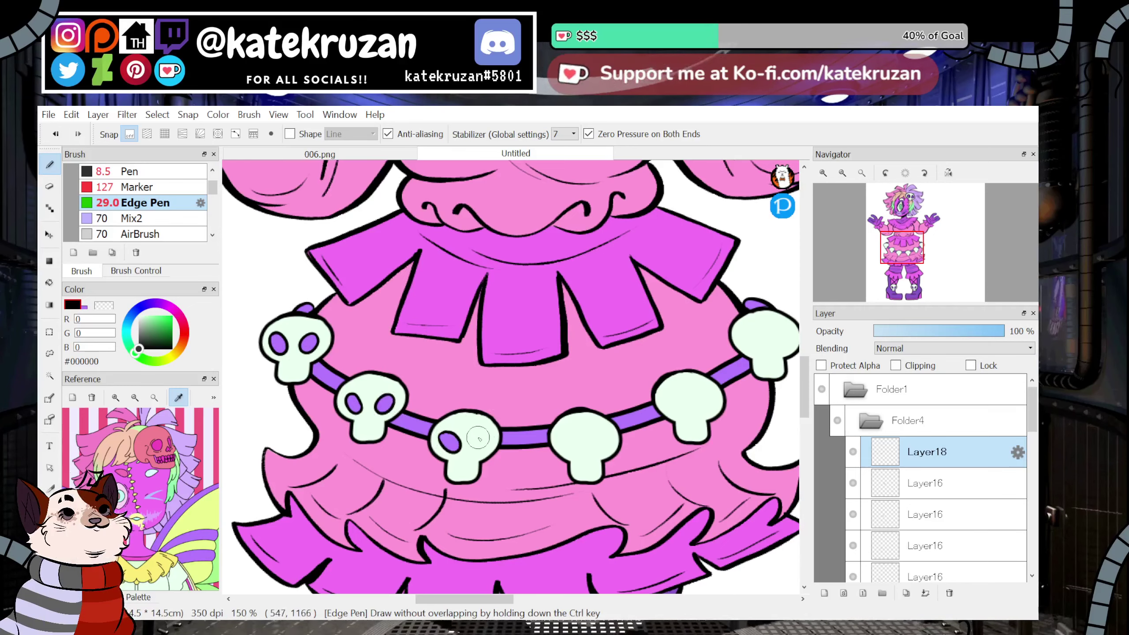
# Draw matching purple outlined eye sockets on the remaining four skulls.
pyautogui.moveTo(487, 429); pyautogui.dragTo(479, 440)
pyautogui.moveTo(570, 431)
pyautogui.mouseDown()
pyautogui.moveTo(568, 450)
pyautogui.moveTo(600, 443)
pyautogui.mouseUp()
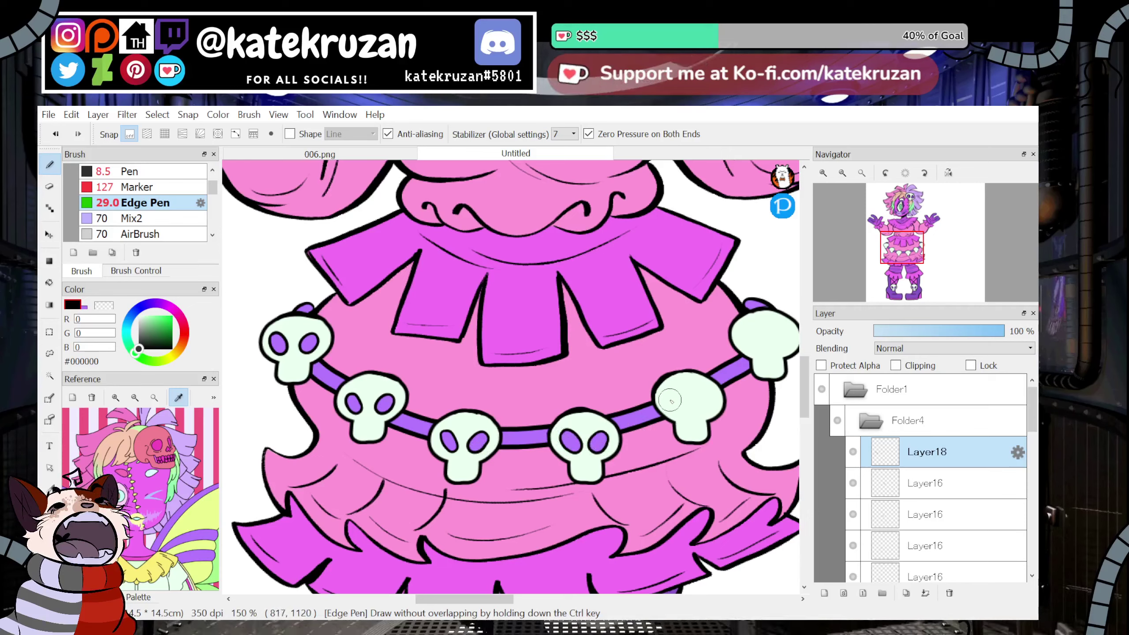
pyautogui.moveTo(672, 401); pyautogui.dragTo(707, 403)
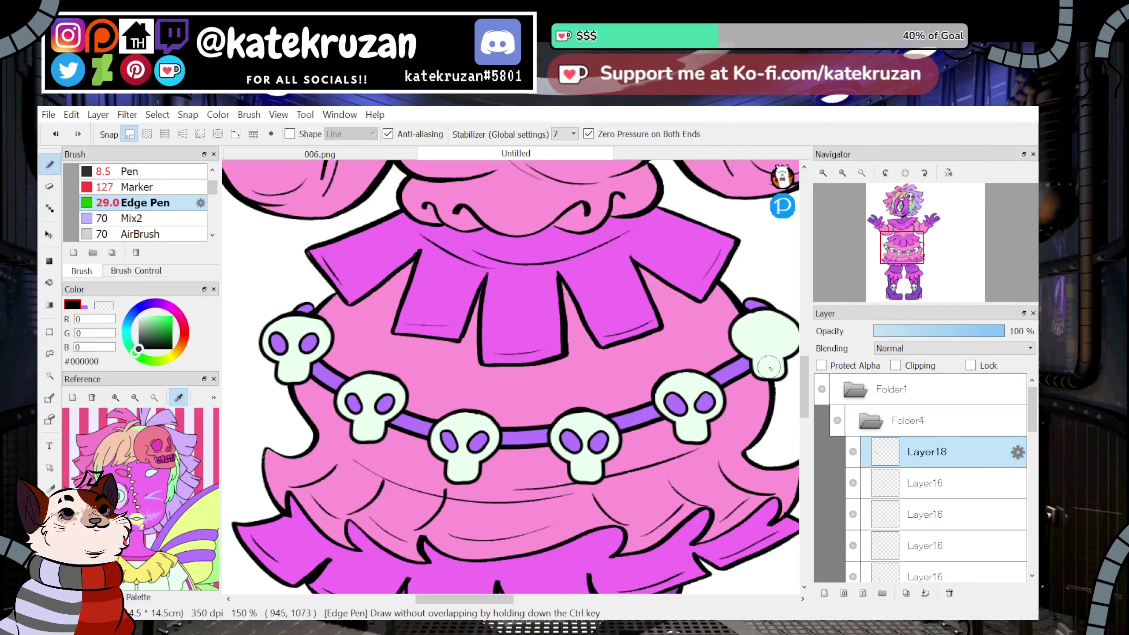
pyautogui.moveTo(745, 339); pyautogui.dragTo(755, 345)
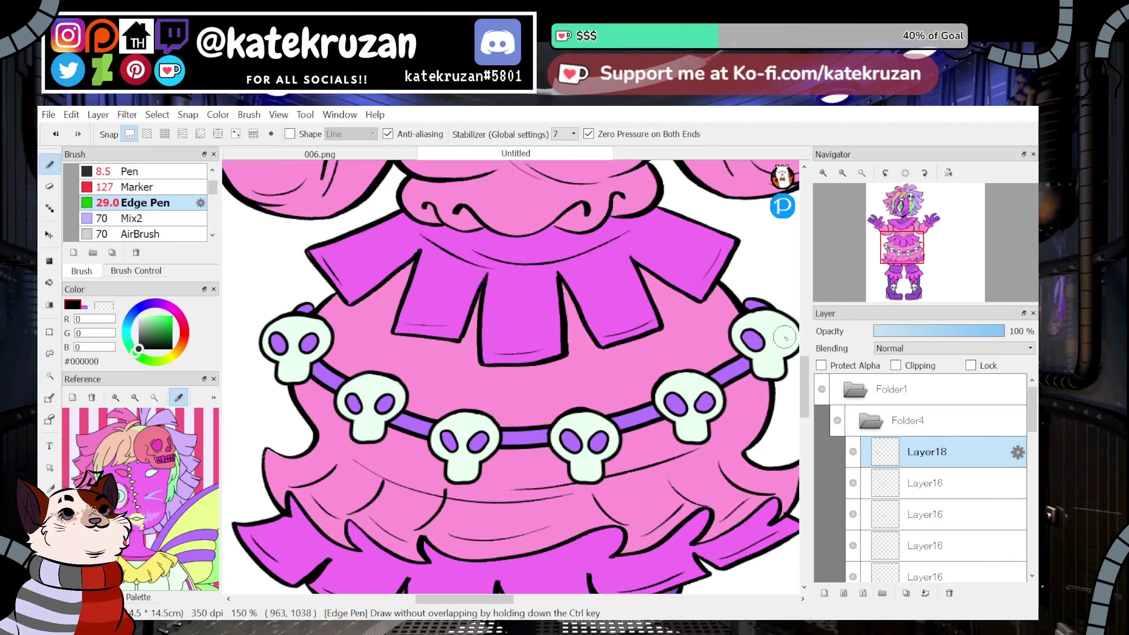
pyautogui.moveTo(776, 333); pyautogui.dragTo(780, 337)
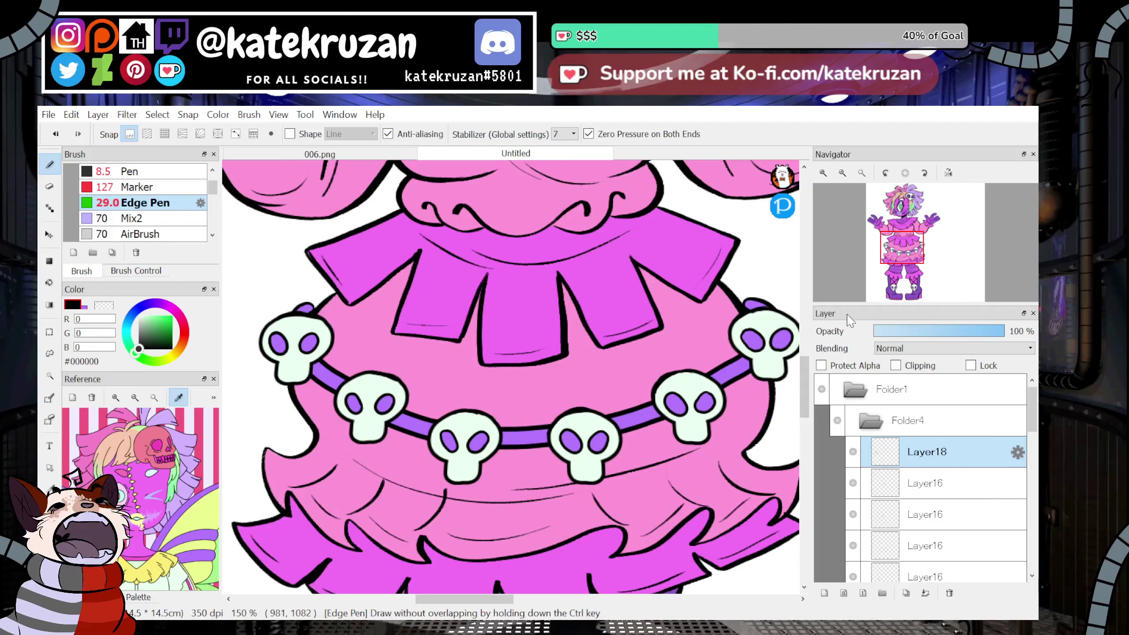
# Try drawing black tooth lines on the leftmost skull with the 26.6 NONAME brush.
pyautogui.moveTo(902, 245); pyautogui.dragTo(904, 248)
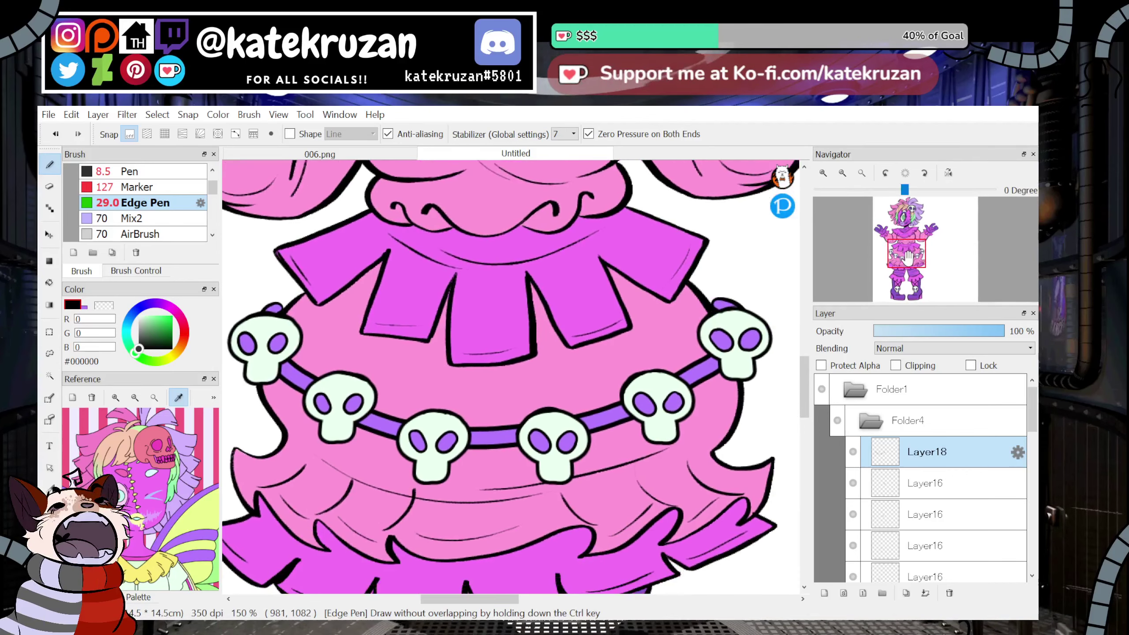
pyautogui.hotkey('ctrl', 'z')
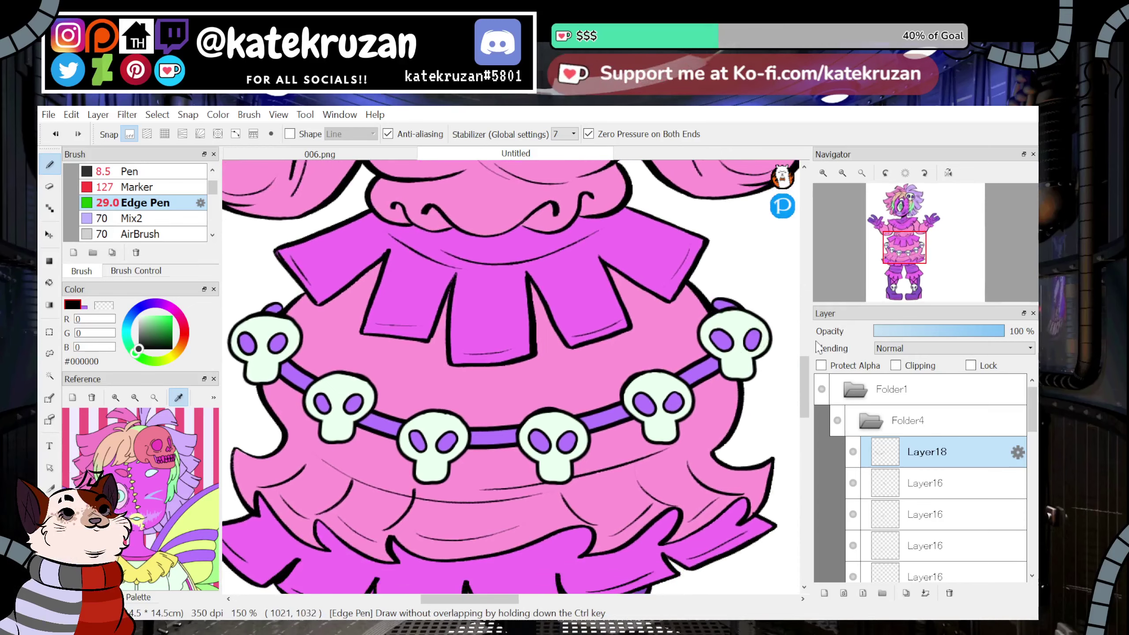
pyautogui.scroll(1, 165, 196)
pyautogui.click(147, 187)
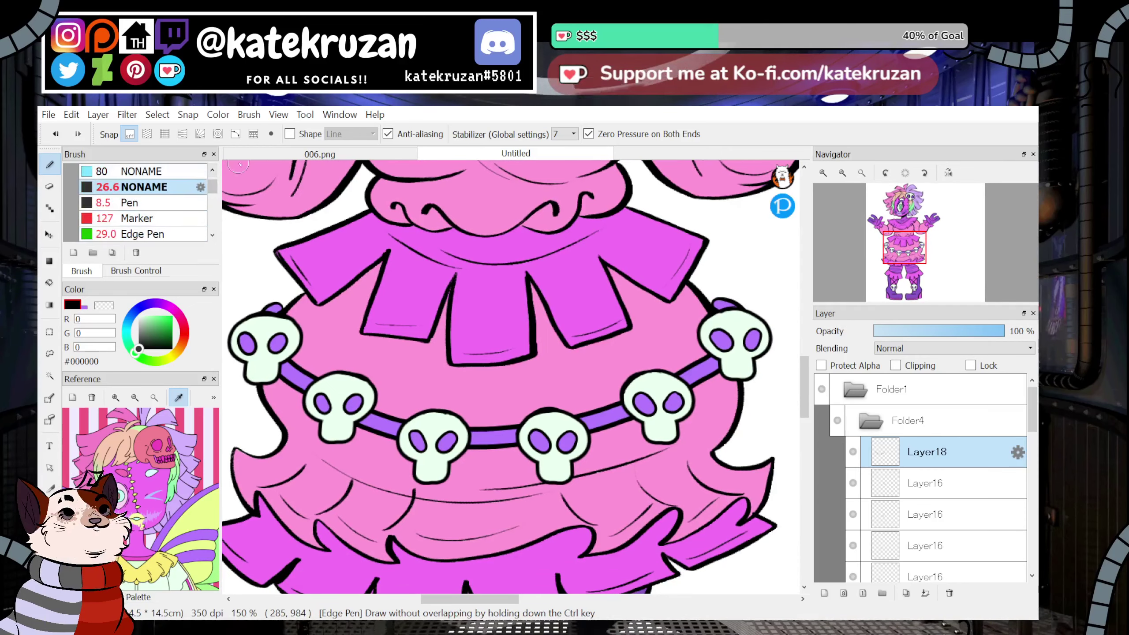
pyautogui.moveTo(260, 366); pyautogui.dragTo(258, 384)
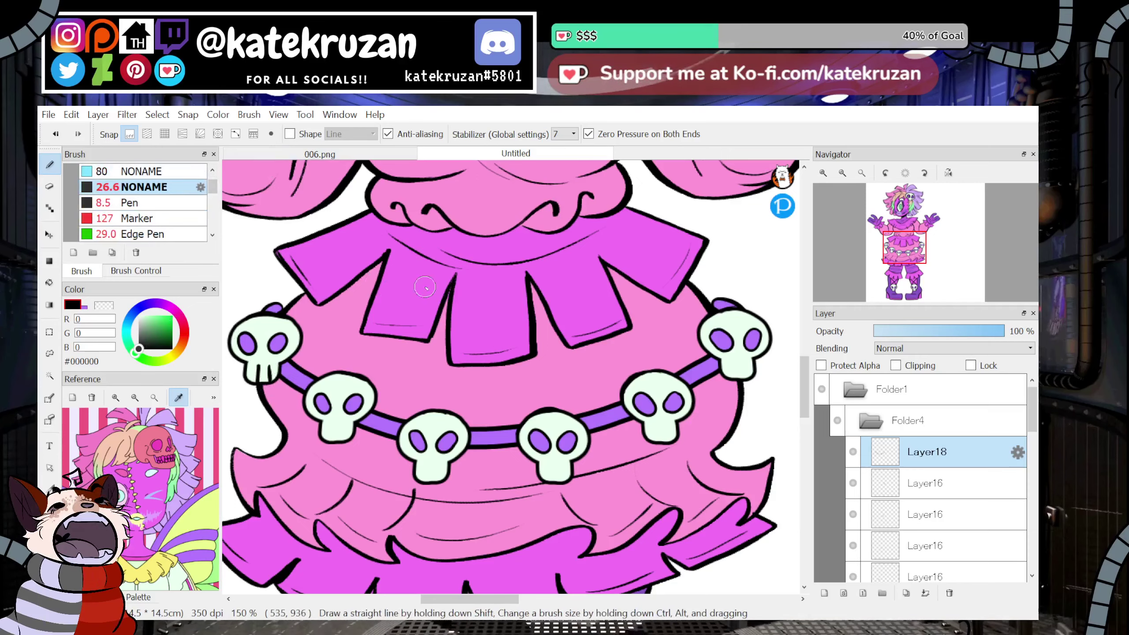
pyautogui.hotkey('ctrl', 'z')
# Draw short black tooth lines on the skulls' jaws with the Pen brush at size 3.1.
pyautogui.click(147, 202)
pyautogui.click(136, 270)
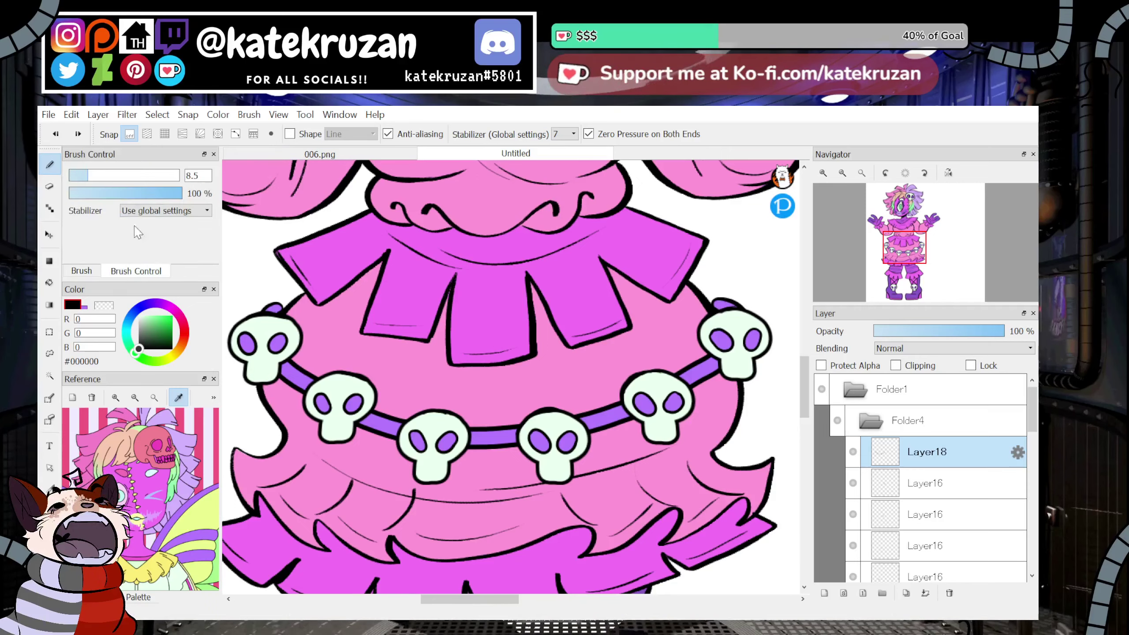
pyautogui.click(74, 177)
pyautogui.moveTo(263, 371); pyautogui.dragTo(263, 383)
pyautogui.moveTo(270, 370); pyautogui.dragTo(271, 382)
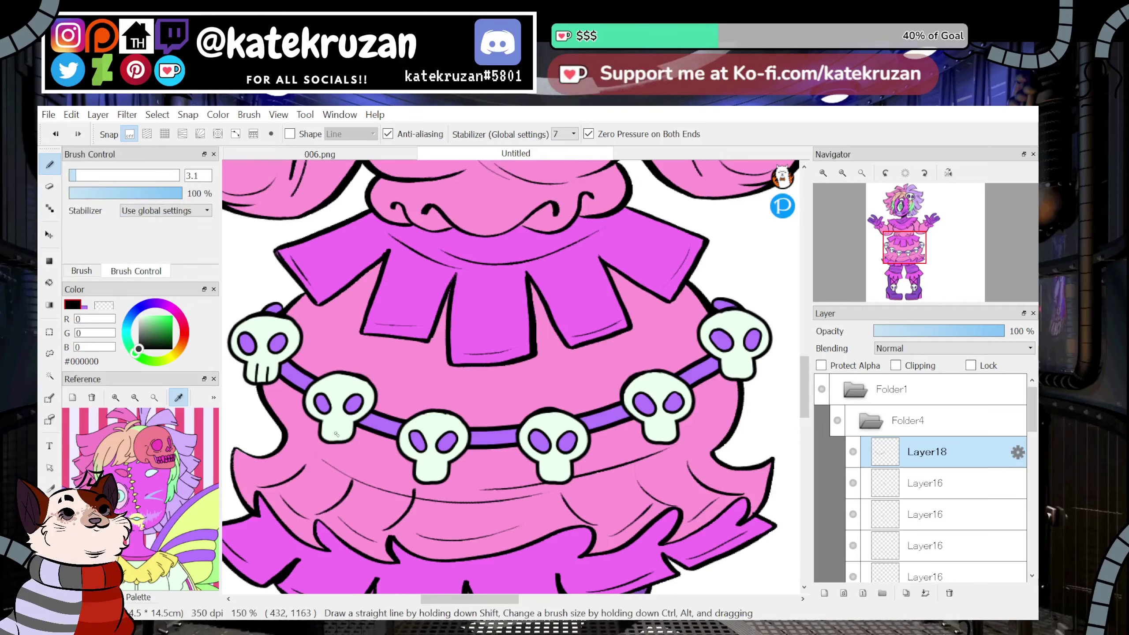
pyautogui.moveTo(341, 428); pyautogui.dragTo(341, 439)
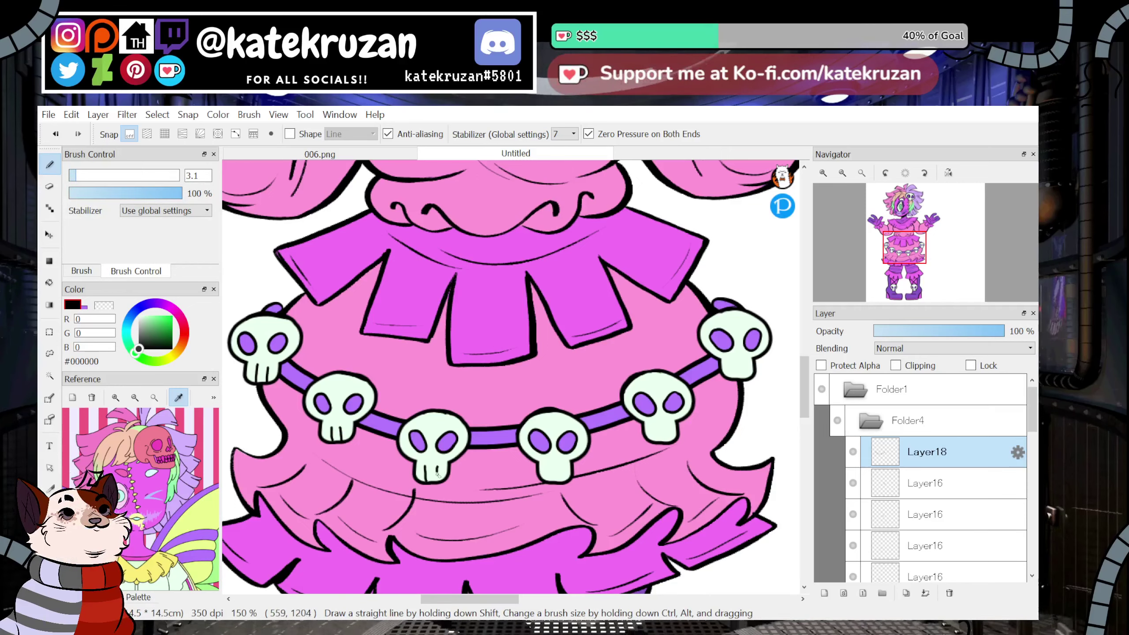
pyautogui.moveTo(551, 467); pyautogui.dragTo(551, 479)
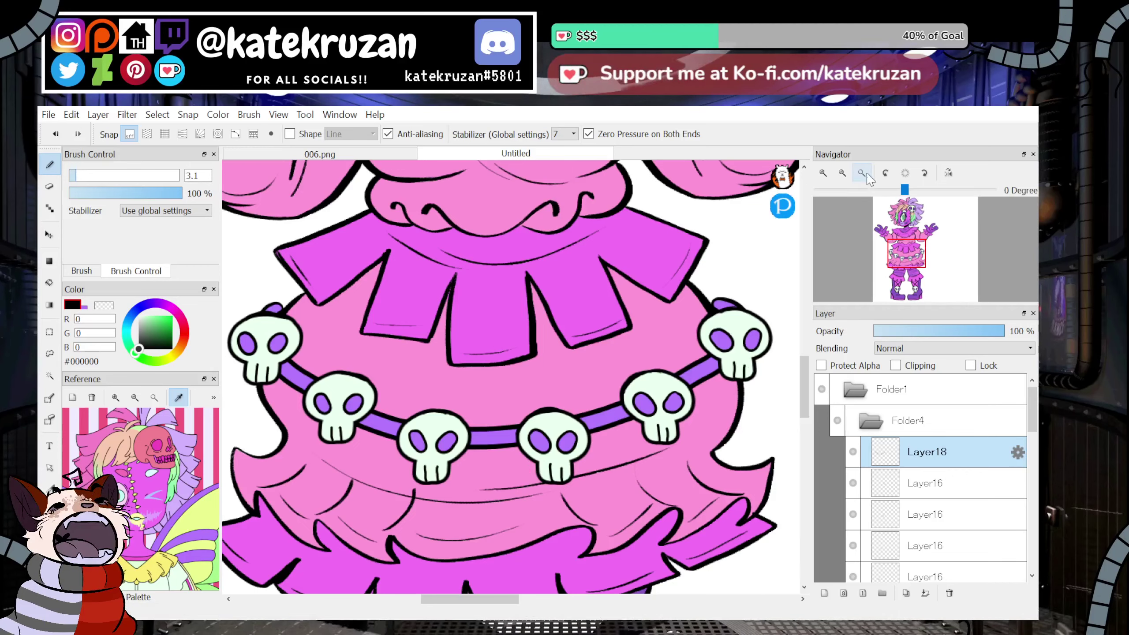
# Paste the copied arm line art as a new layer above the skull details.
pyautogui.click(825, 173)
pyautogui.click(825, 174)
pyautogui.click(824, 174)
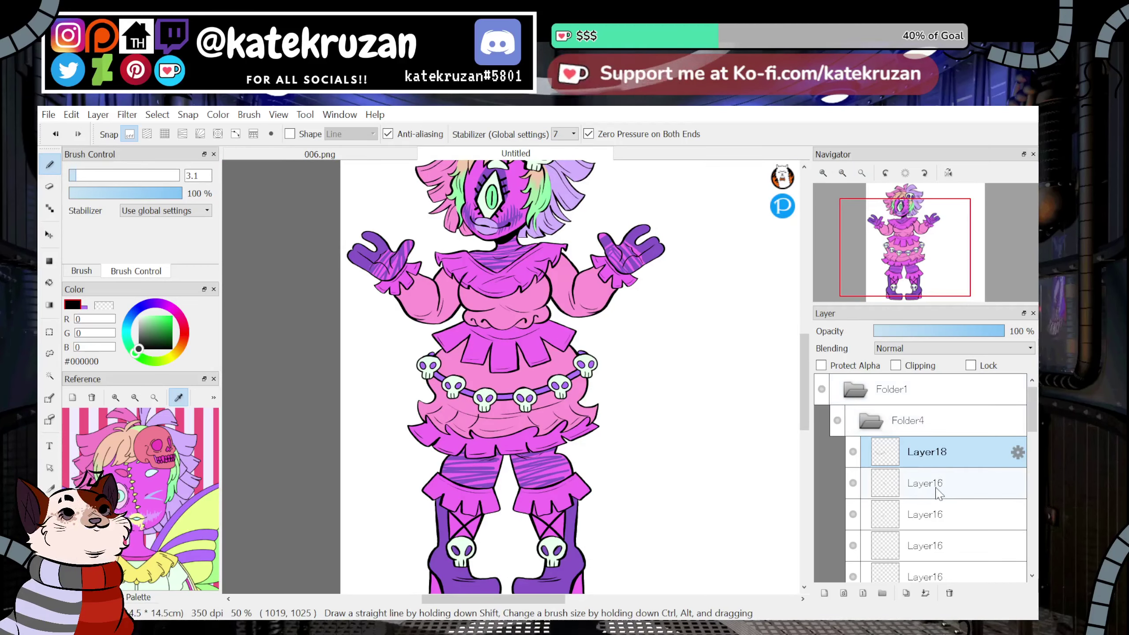
pyautogui.hotkey('ctrl', 'v')
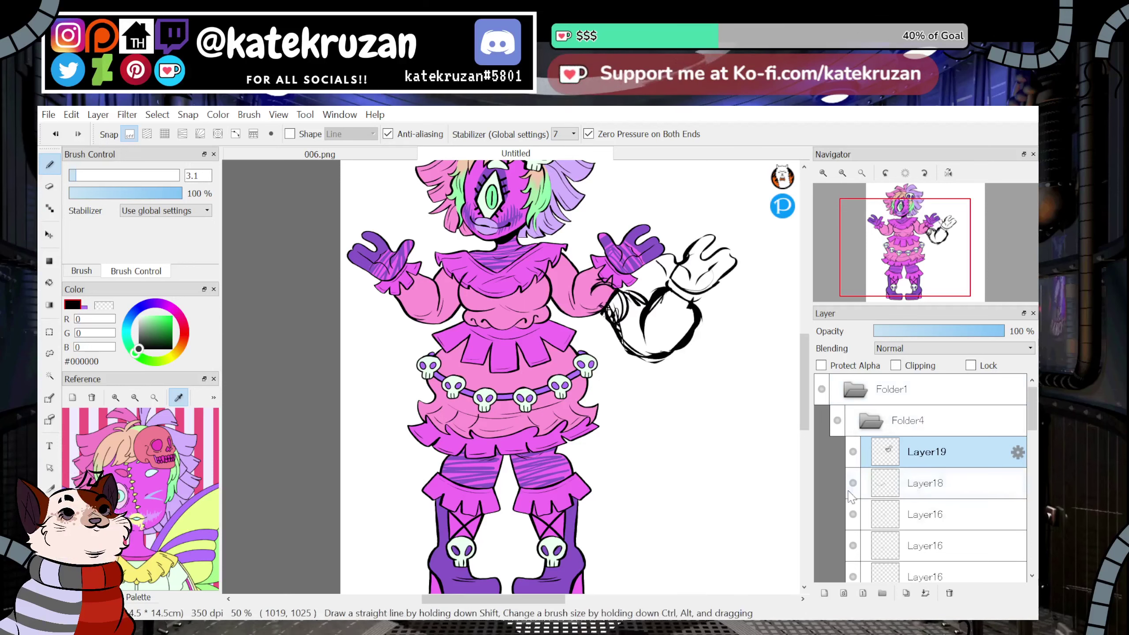
# Undo the arm line art paste and paste a copy of a blank skull onto the left side of the dress collar.
pyautogui.hotkey('ctrl', 'z')
pyautogui.scroll(-3, 978, 445)
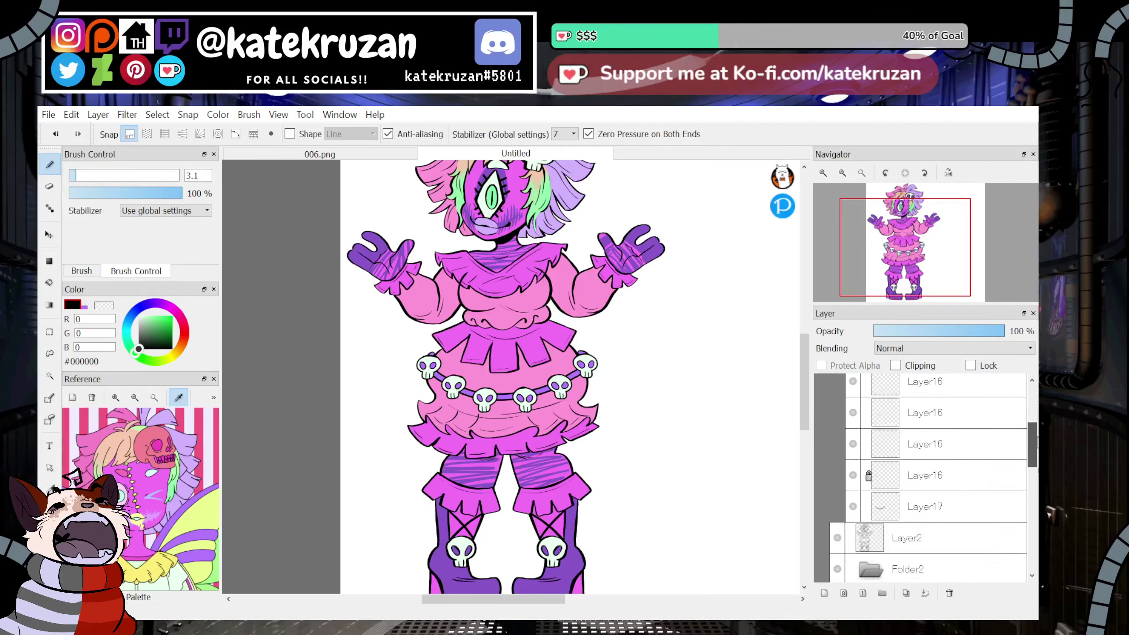
pyautogui.click(962, 421)
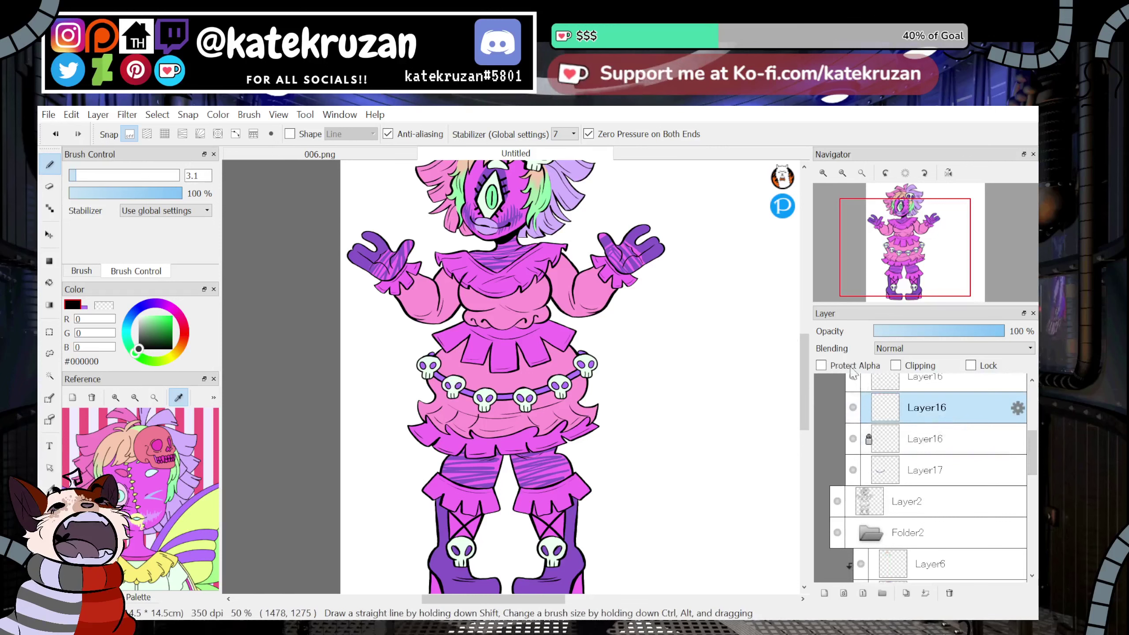
pyautogui.click(49, 234)
pyautogui.scroll(3, 975, 435)
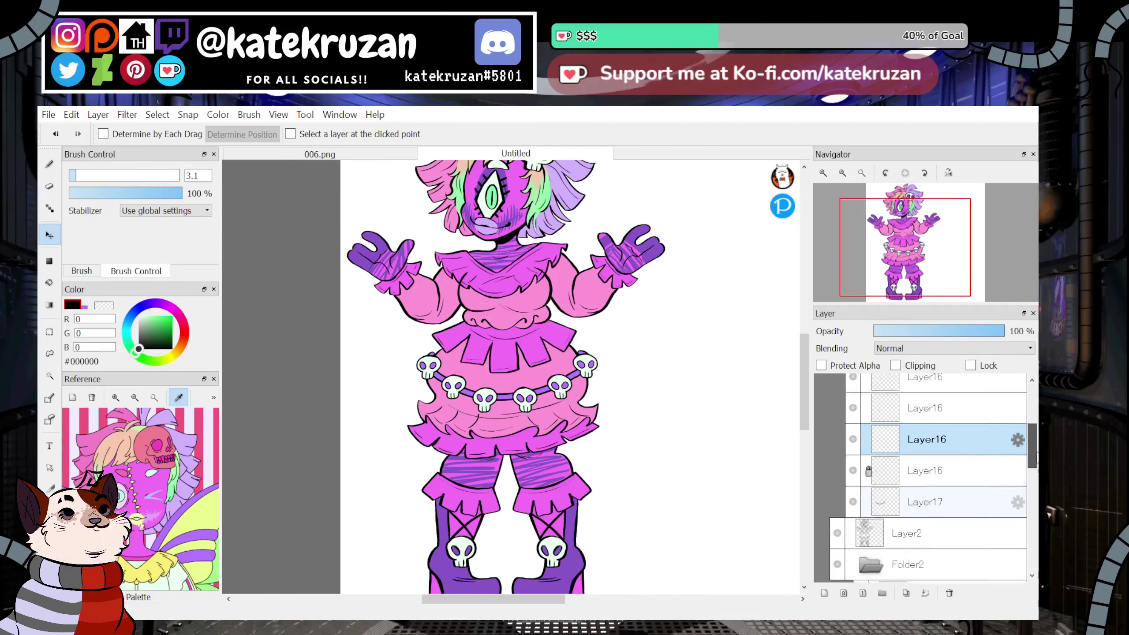
pyautogui.click(972, 431)
pyautogui.hotkey('ctrl', 'v')
pyautogui.moveTo(747, 587)
pyautogui.mouseDown()
pyautogui.moveTo(734, 494)
pyautogui.moveTo(720, 538)
pyautogui.moveTo(718, 523)
pyautogui.moveTo(731, 490)
pyautogui.moveTo(753, 483)
pyautogui.mouseUp()
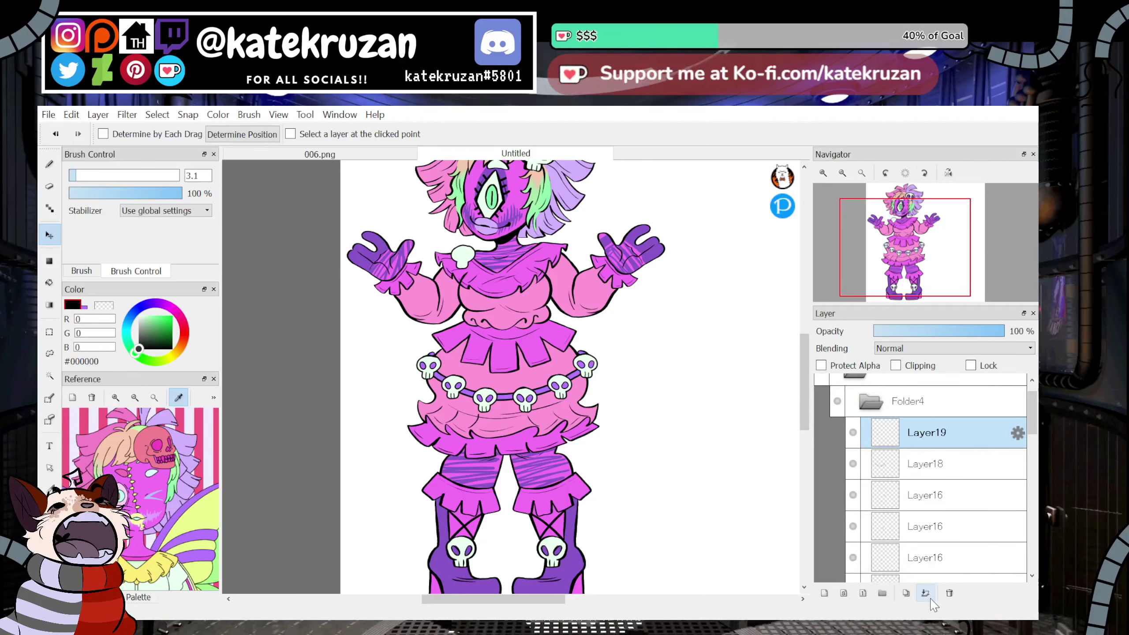
# Add another blank skull copy on the right side of the collar and merge it into the first collar skull's layer.
pyautogui.click(906, 593)
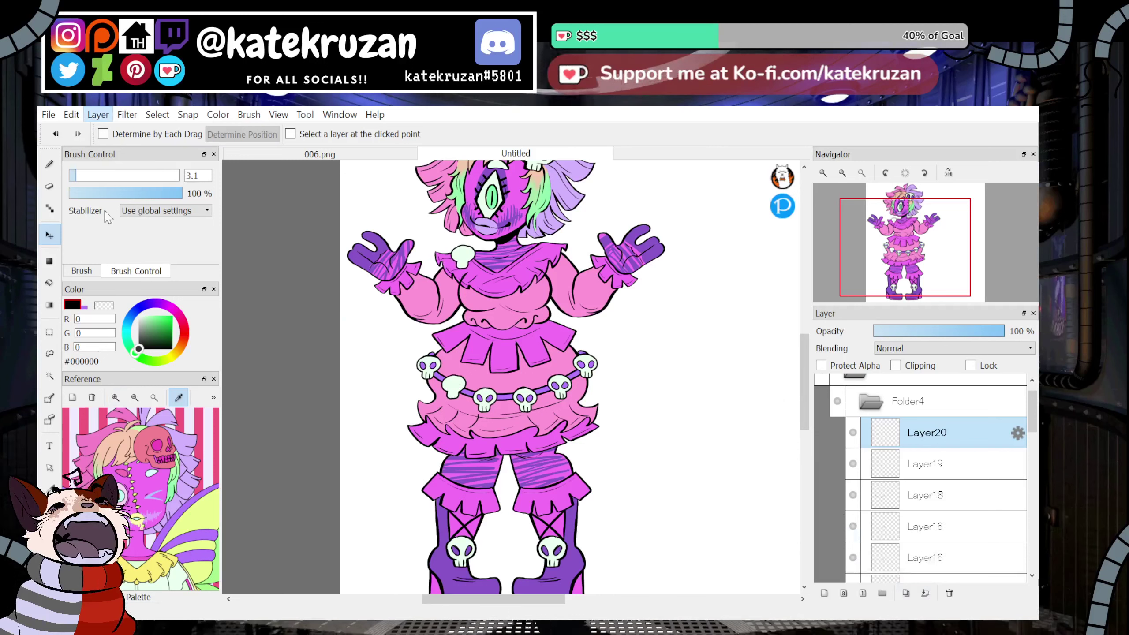
pyautogui.moveTo(404, 461); pyautogui.dragTo(489, 326)
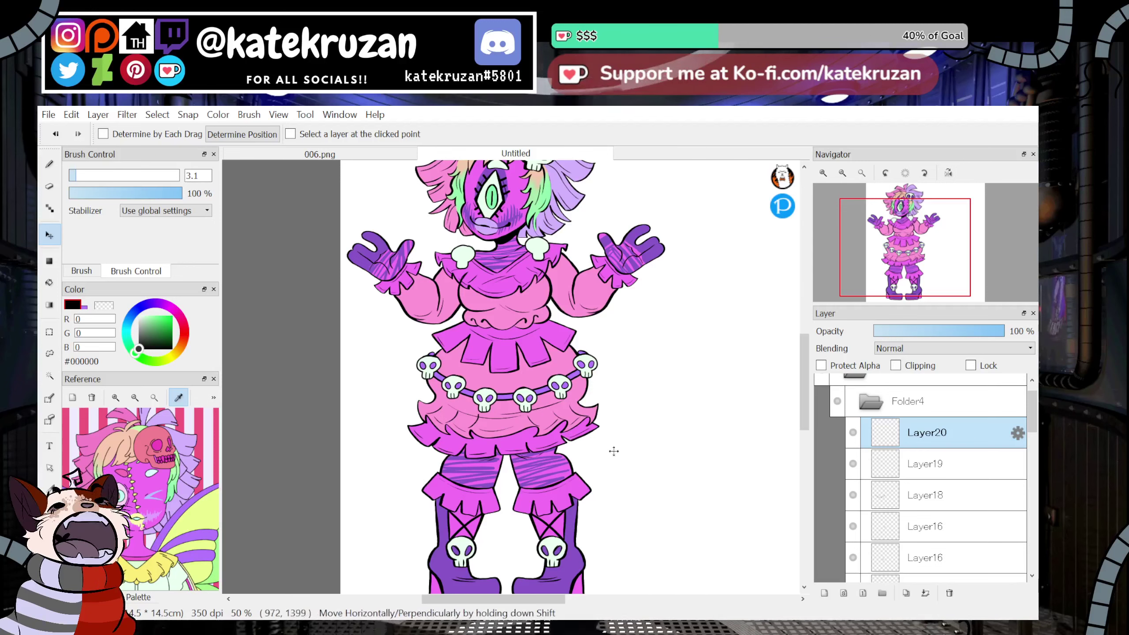
pyautogui.click(824, 173)
pyautogui.click(823, 173)
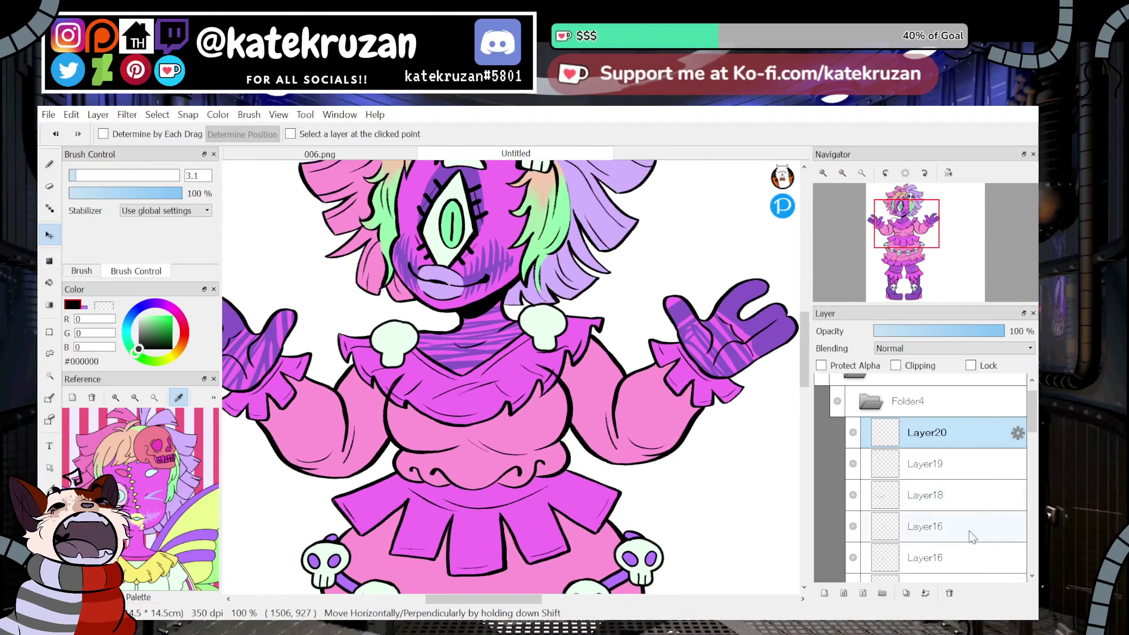
pyautogui.click(929, 598)
# Lock Layer18 and add a new layer directly above it, beneath the collar skulls.
pyautogui.click(917, 495)
pyautogui.click(925, 464)
pyautogui.click(978, 366)
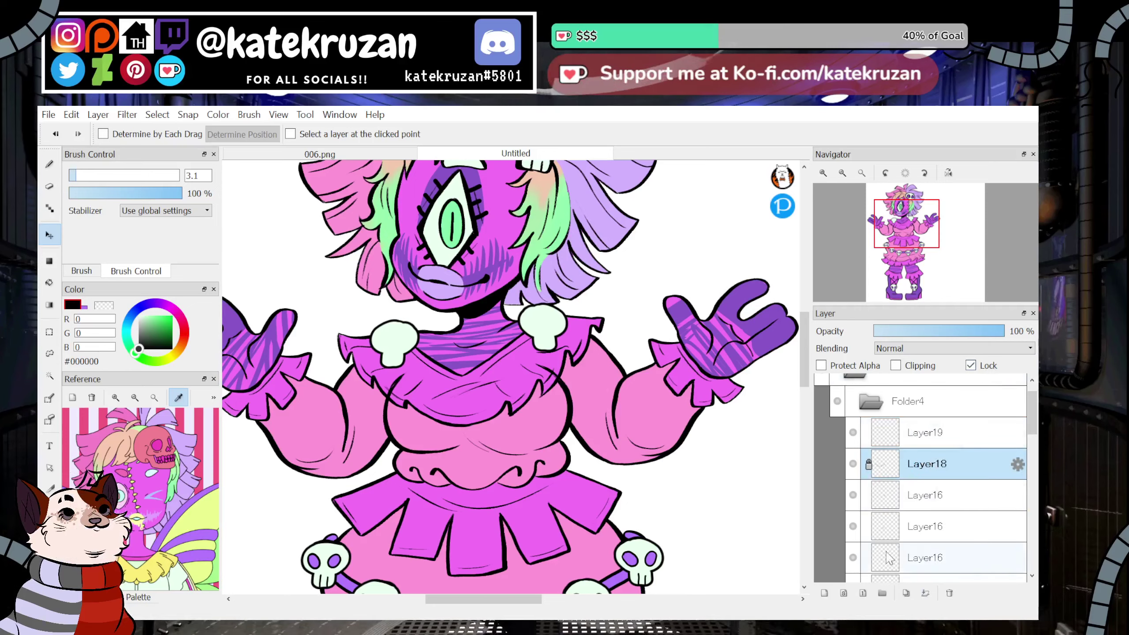
pyautogui.click(824, 593)
# Set up the 29.0 Edge Pen with black and purple #B477FE and try drawing a cord between the two collar skulls.
pyautogui.press('b')
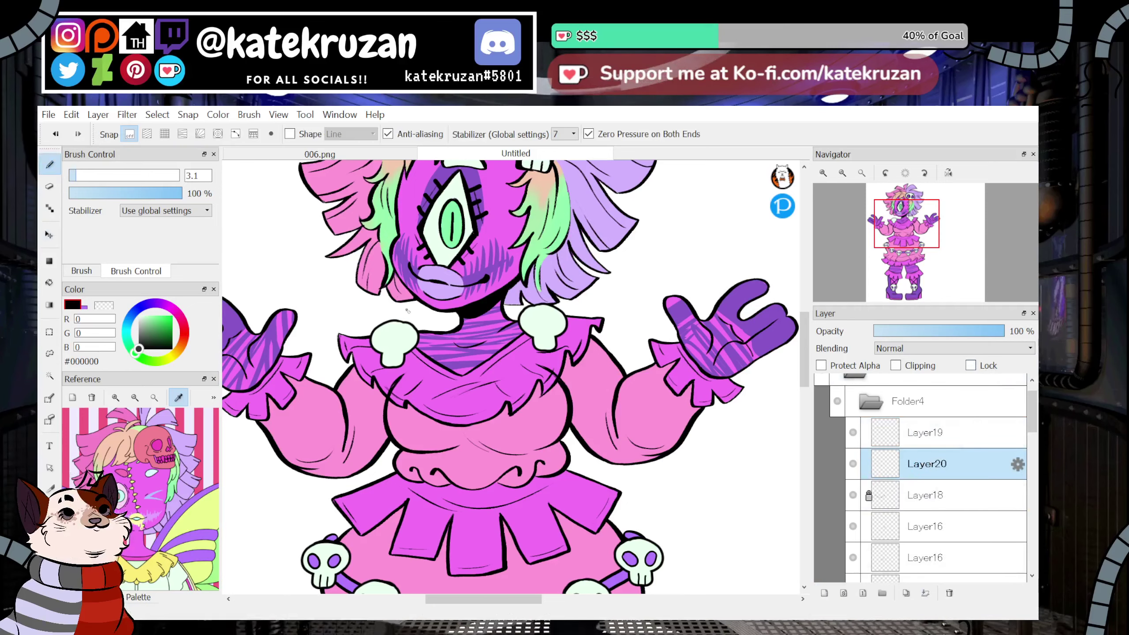
pyautogui.click(144, 175)
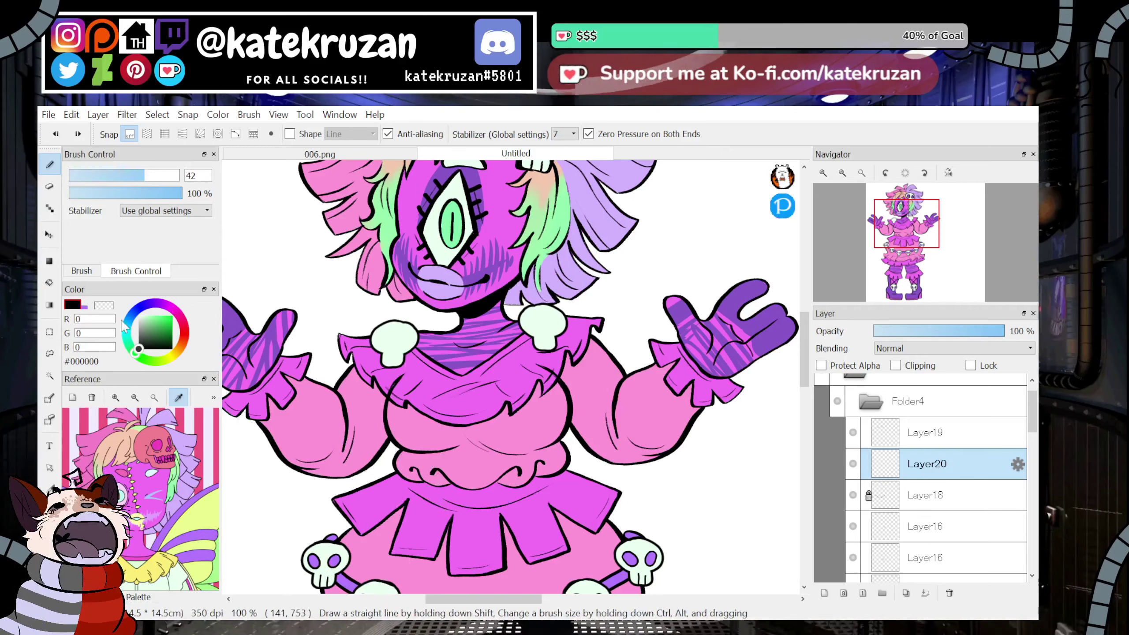
pyautogui.click(83, 308)
pyautogui.moveTo(351, 354)
pyautogui.mouseDown()
pyautogui.moveTo(518, 370)
pyautogui.moveTo(513, 457)
pyautogui.mouseUp()
pyautogui.hotkey('ctrl', 'z')
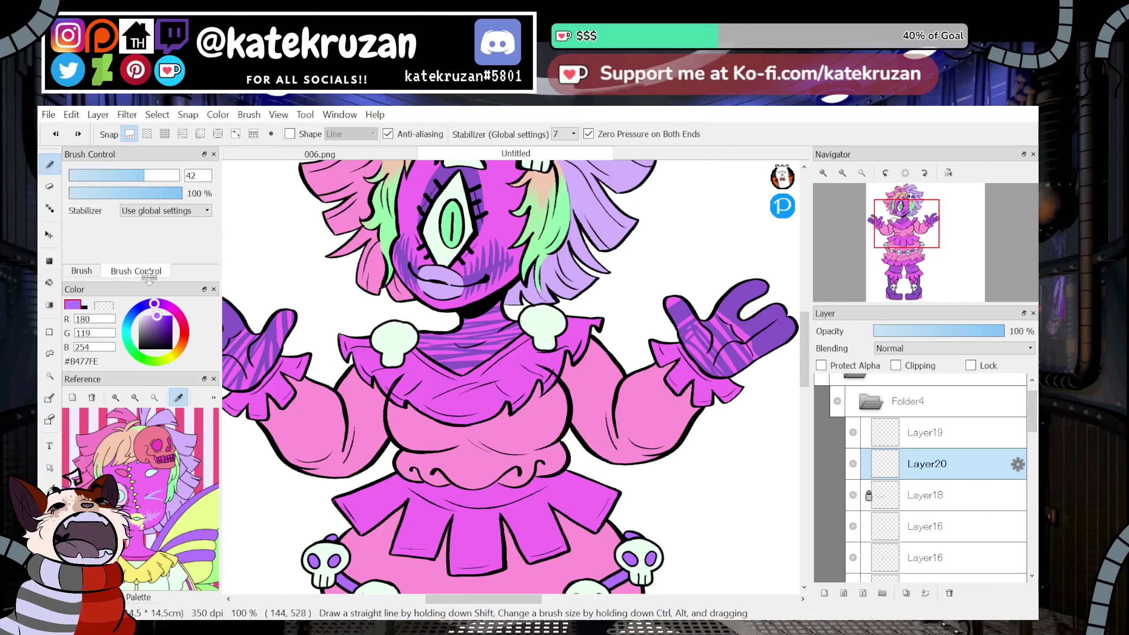
pyautogui.click(82, 270)
pyautogui.click(142, 234)
pyautogui.moveTo(358, 356); pyautogui.dragTo(489, 403)
pyautogui.hotkey('ctrl', 'z')
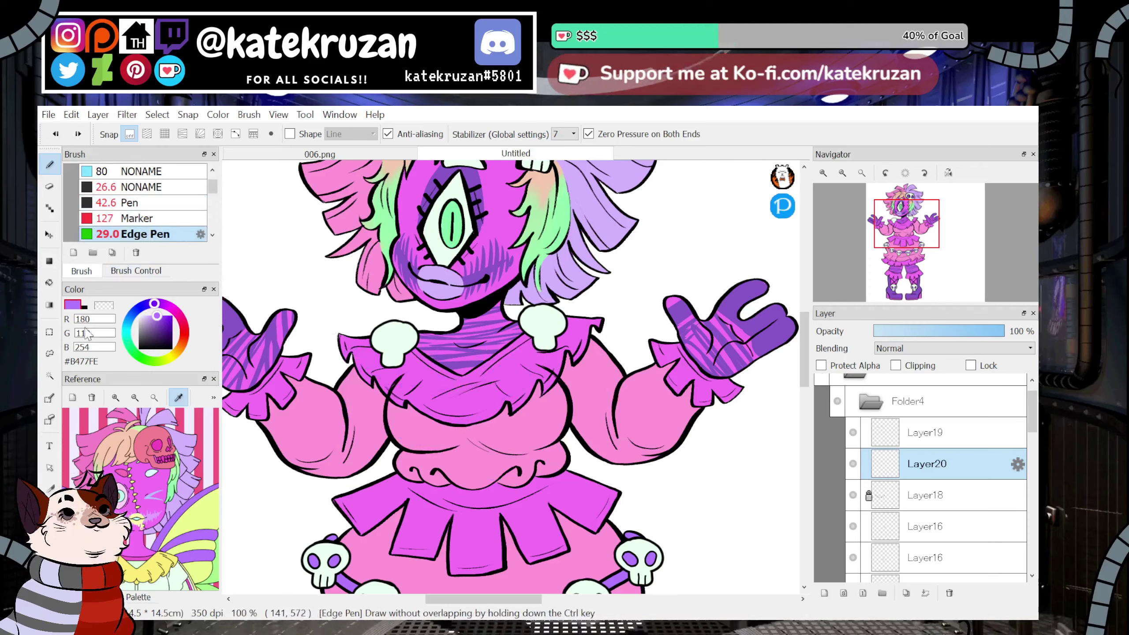
pyautogui.press('x')
pyautogui.moveTo(371, 329)
pyautogui.mouseDown()
pyautogui.moveTo(385, 347)
pyautogui.moveTo(496, 385)
pyautogui.moveTo(531, 345)
pyautogui.mouseUp()
pyautogui.hotkey('ctrl', 'z')
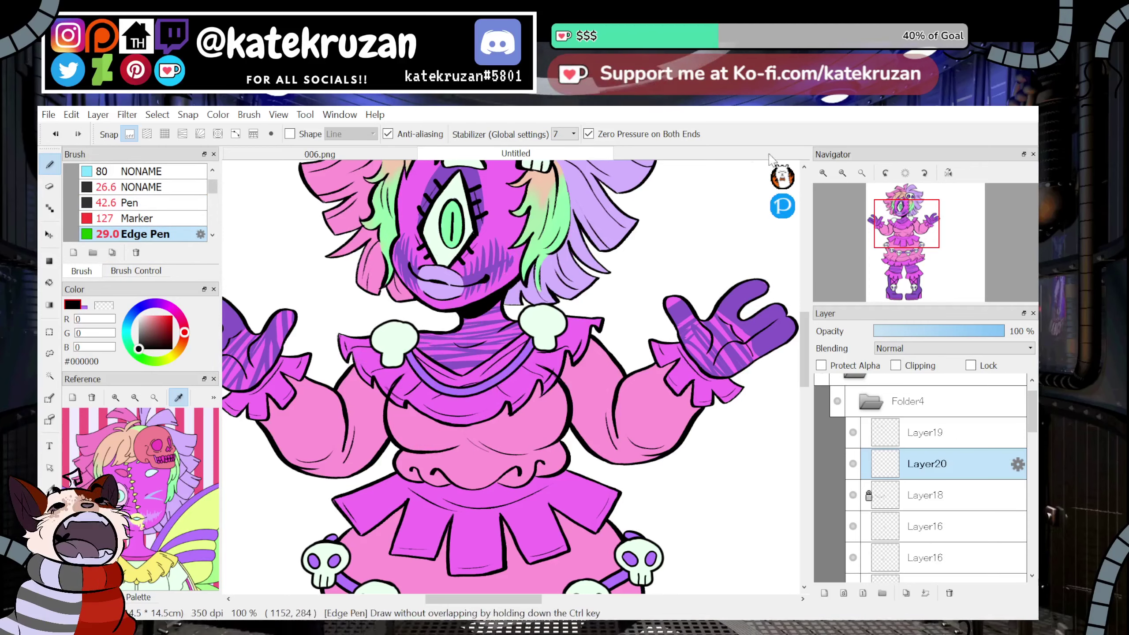
# Try redrawing the black-edged purple cord as a deeper curve between the two collar skulls.
pyautogui.moveTo(903, 234); pyautogui.dragTo(904, 241)
pyautogui.hotkey('ctrl', 'z')
pyautogui.moveTo(453, 281)
pyautogui.mouseDown()
pyautogui.moveTo(531, 353)
pyautogui.moveTo(580, 265)
pyautogui.mouseUp()
pyautogui.hotkey('ctrl', 'z')
pyautogui.moveTo(454, 285)
pyautogui.mouseDown()
pyautogui.moveTo(509, 349)
pyautogui.moveTo(578, 281)
pyautogui.mouseUp()
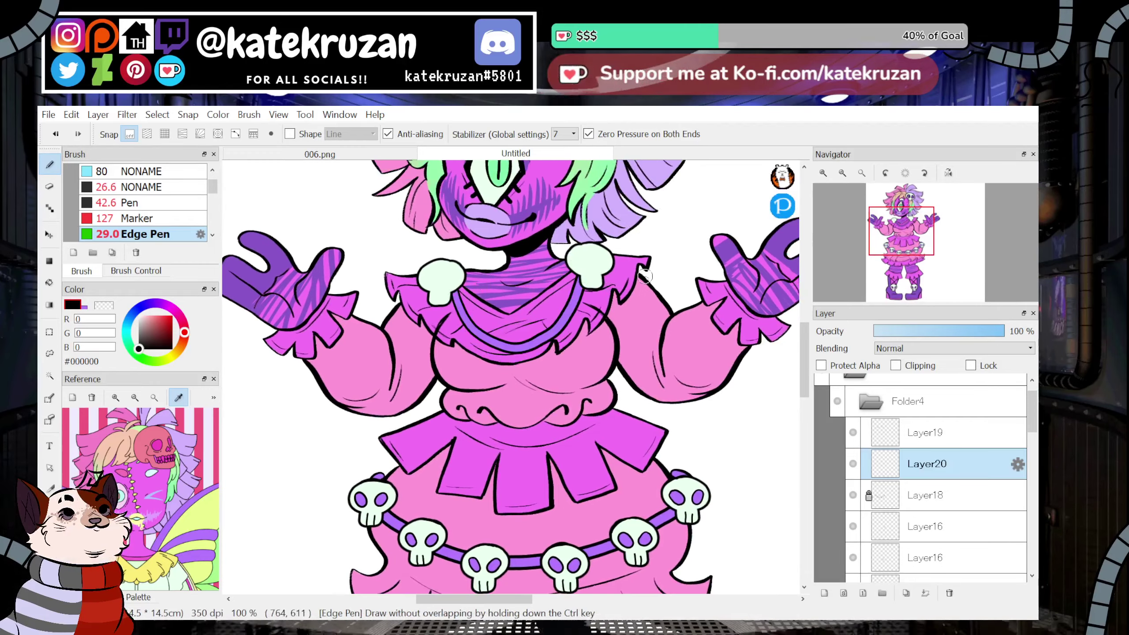
pyautogui.click(841, 173)
pyautogui.click(842, 173)
pyautogui.click(842, 172)
pyautogui.click(823, 173)
pyautogui.click(823, 173)
pyautogui.click(823, 173)
pyautogui.click(823, 173)
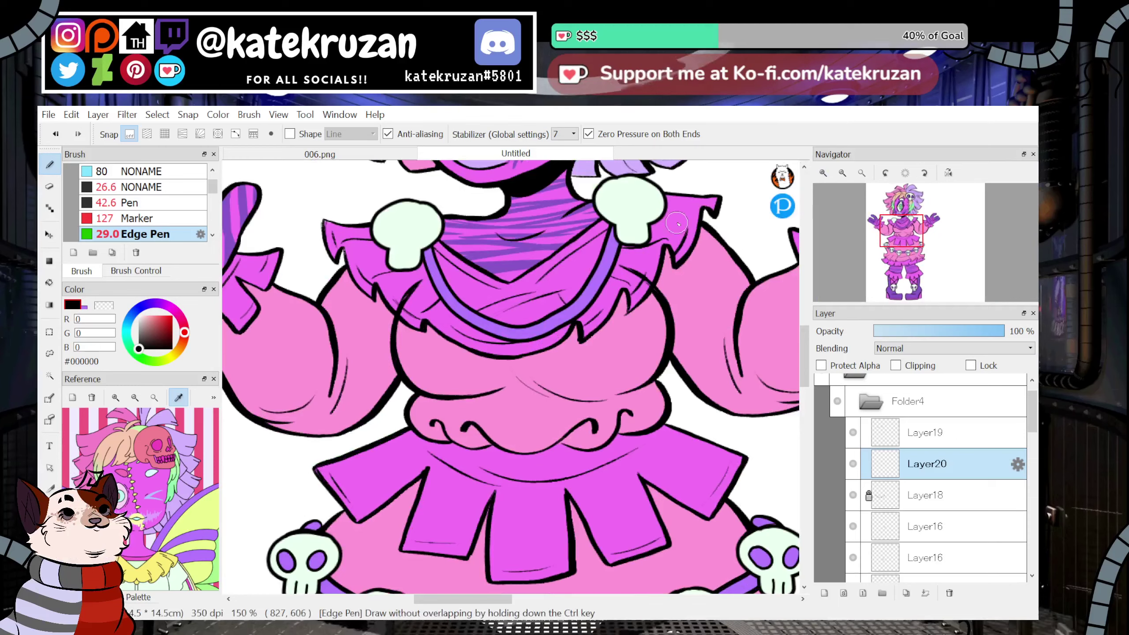
pyautogui.hotkey('ctrl', 'z')
# Try drawing a small purple cord loop beside the left collar skull.
pyautogui.moveTo(370, 236)
pyautogui.mouseDown()
pyautogui.moveTo(369, 296)
pyautogui.moveTo(422, 249)
pyautogui.mouseUp()
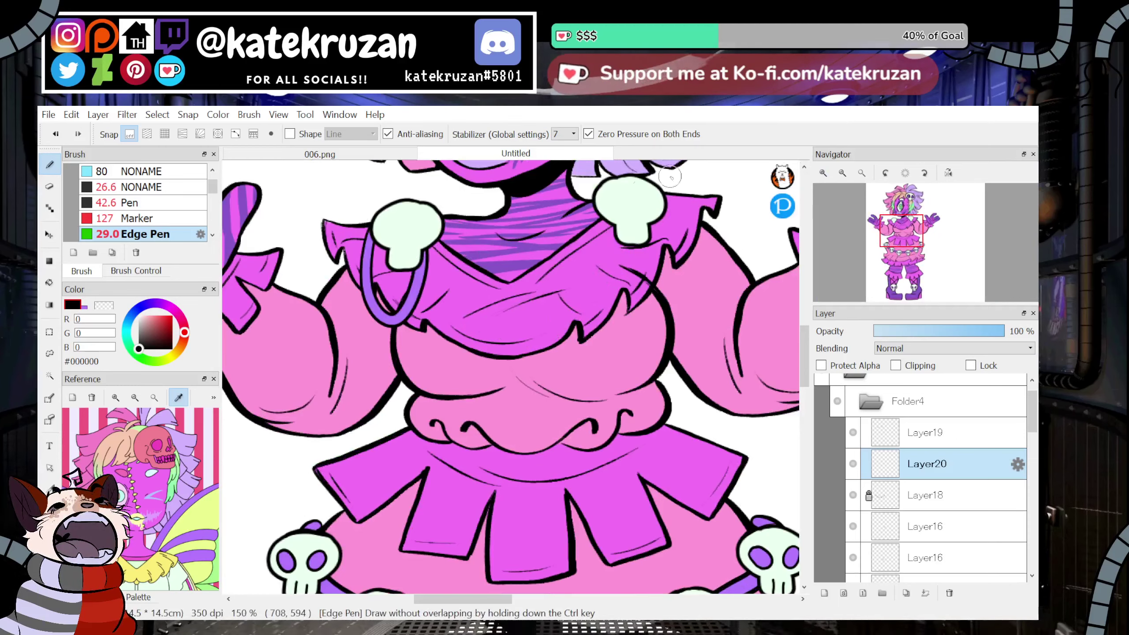
pyautogui.moveTo(901, 232); pyautogui.dragTo(898, 223)
pyautogui.hotkey('ctrl', 'z')
pyautogui.moveTo(438, 293)
pyautogui.mouseDown()
pyautogui.moveTo(413, 341)
pyautogui.moveTo(414, 285)
pyautogui.moveTo(440, 350)
pyautogui.mouseUp()
pyautogui.hotkey('ctrl', 'z')
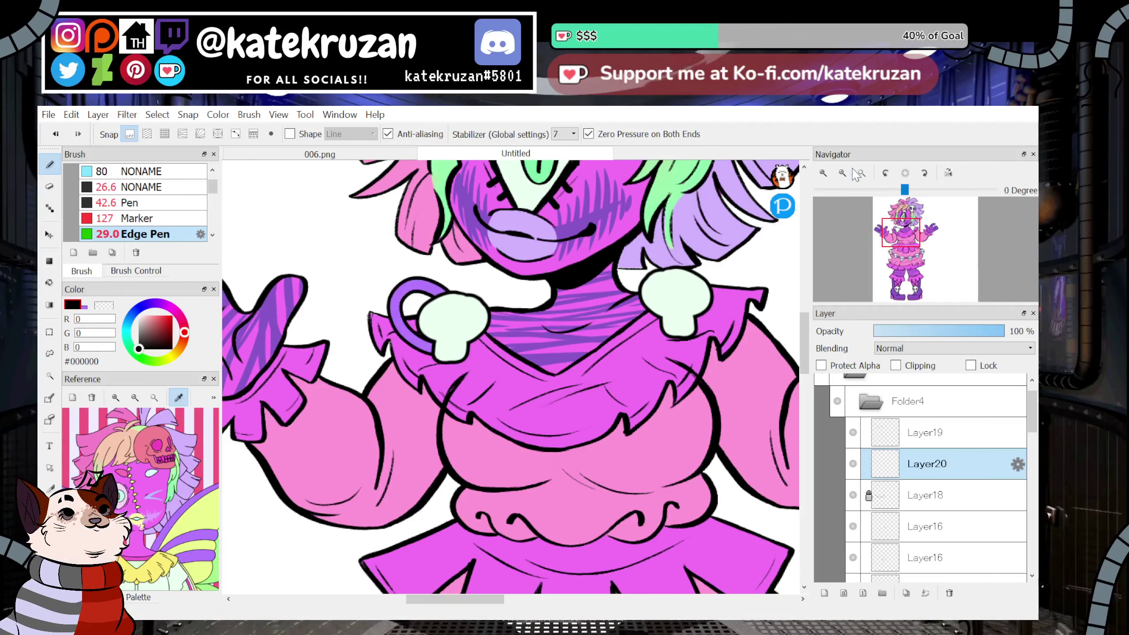
pyautogui.click(843, 173)
pyautogui.click(842, 173)
pyautogui.click(842, 173)
pyautogui.click(823, 173)
pyautogui.click(824, 173)
pyautogui.click(823, 173)
pyautogui.hotkey('ctrl', 'z')
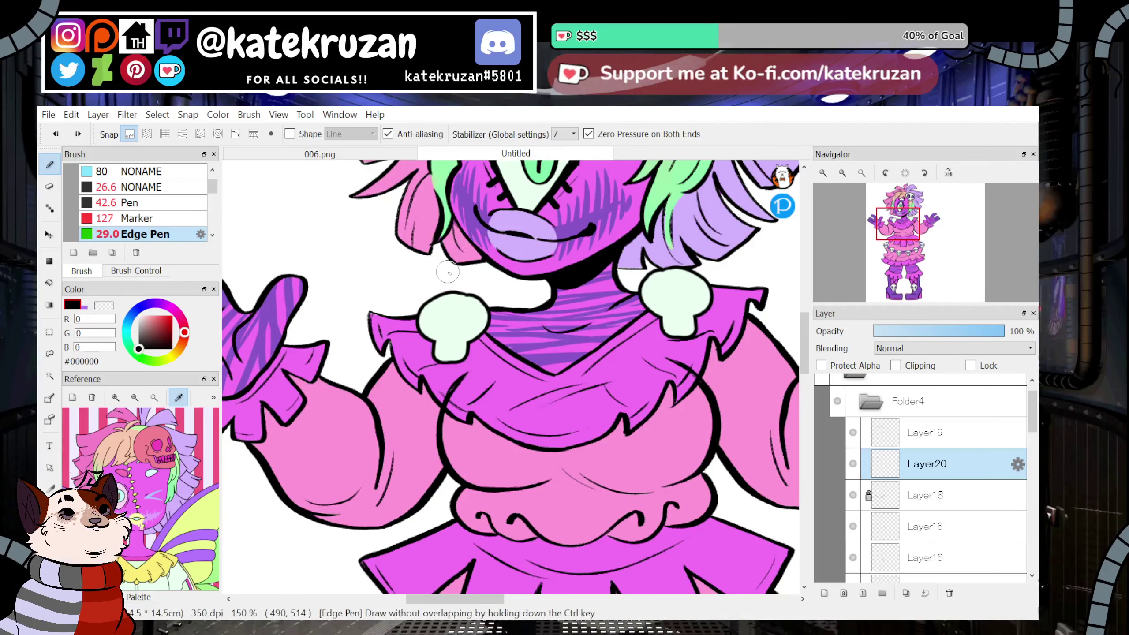
# Draw a black-edged purple cord hanging across the chest from the left collar skull to the right one.
pyautogui.moveTo(471, 351)
pyautogui.mouseDown()
pyautogui.moveTo(616, 364)
pyautogui.moveTo(678, 318)
pyautogui.mouseUp()
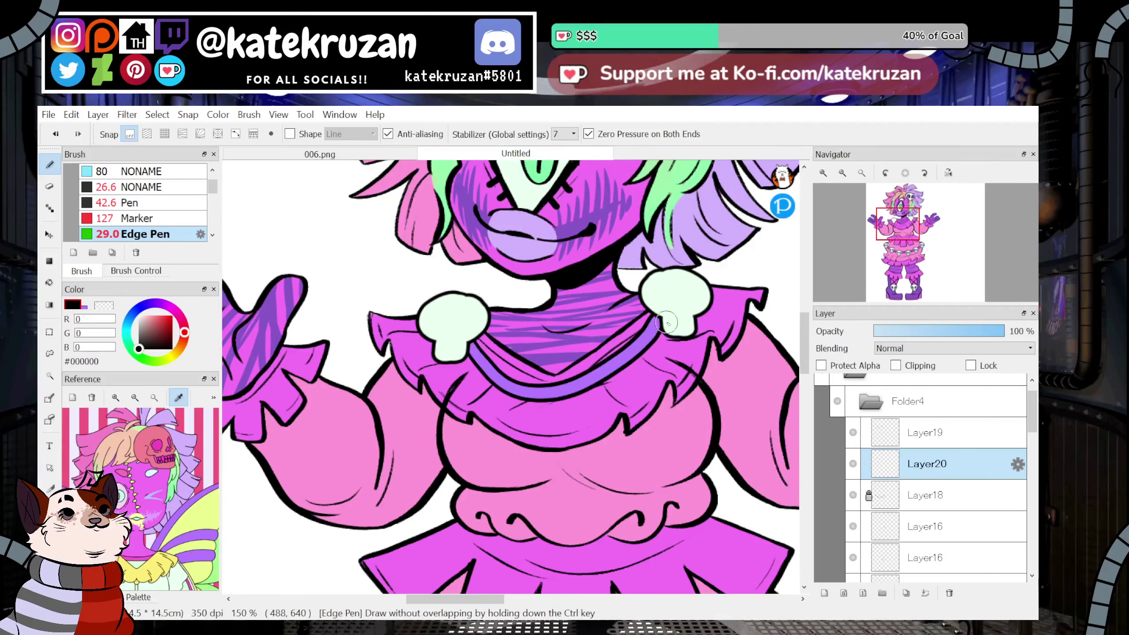
pyautogui.hotkey('ctrl', 'z')
pyautogui.moveTo(466, 347)
pyautogui.mouseDown()
pyautogui.moveTo(507, 397)
pyautogui.moveTo(631, 382)
pyautogui.moveTo(689, 314)
pyautogui.mouseUp()
pyautogui.hotkey('ctrl', 'z')
pyautogui.moveTo(443, 337)
pyautogui.mouseDown()
pyautogui.moveTo(479, 381)
pyautogui.moveTo(613, 388)
pyautogui.moveTo(674, 307)
pyautogui.mouseUp()
pyautogui.click(842, 173)
pyautogui.click(842, 172)
pyautogui.click(842, 173)
pyautogui.click(842, 173)
pyautogui.click(824, 173)
pyautogui.click(862, 173)
pyautogui.click(894, 244)
pyautogui.moveTo(894, 245); pyautogui.dragTo(904, 241)
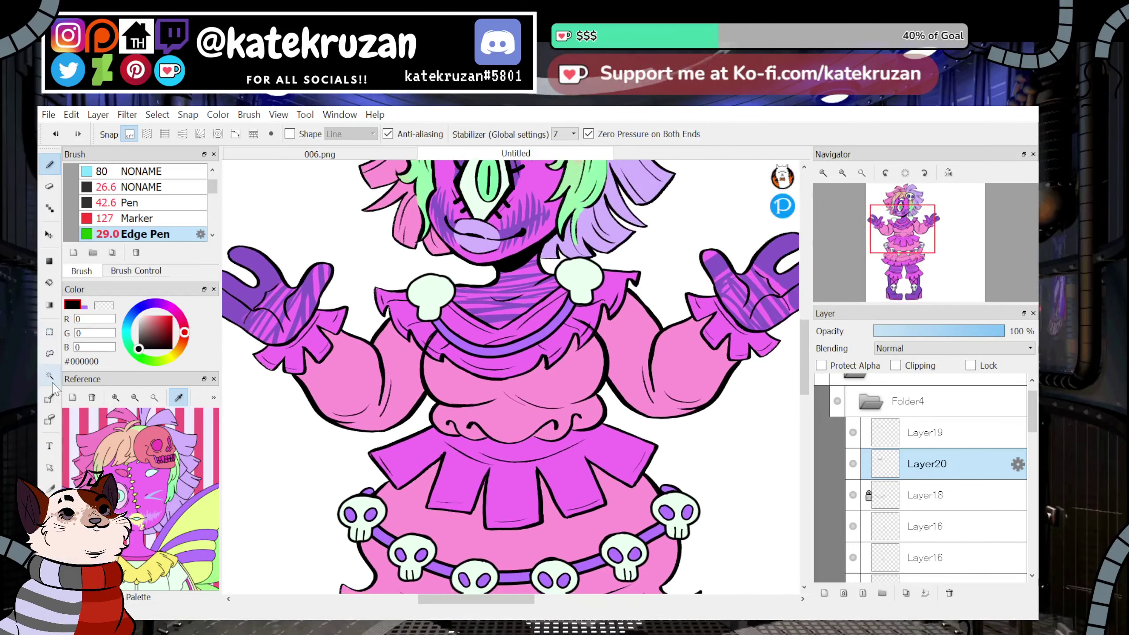
# Paste a third blank skull at the middle of the necklace cord and adjust it with Free Transform.
pyautogui.hotkey('ctrl', 'v')
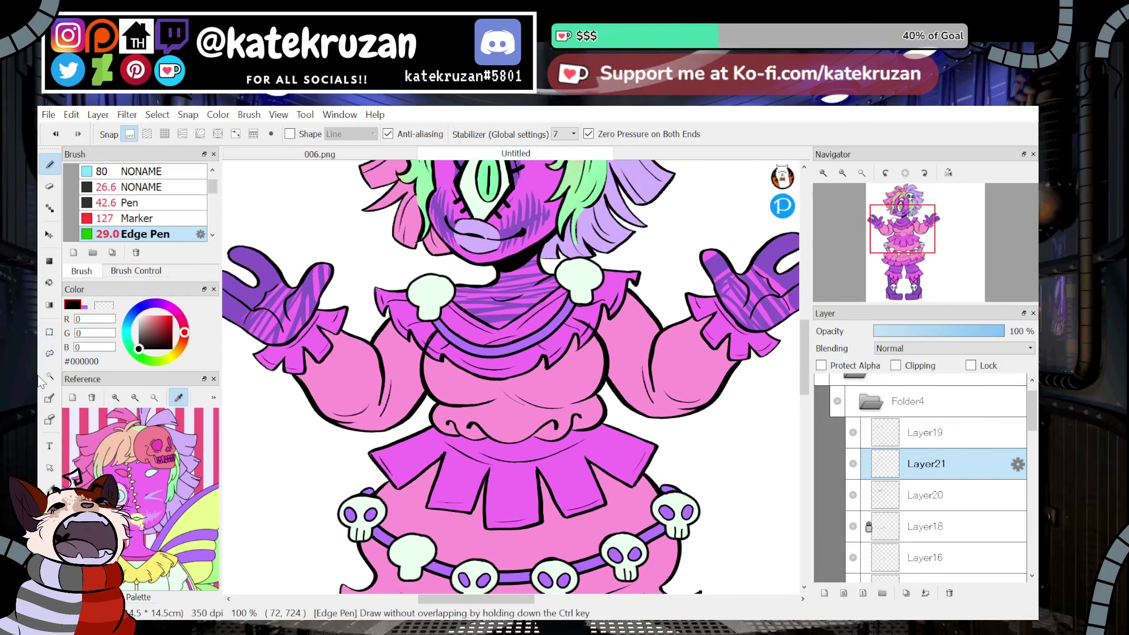
pyautogui.click(50, 235)
pyautogui.moveTo(370, 348); pyautogui.dragTo(439, 405)
pyautogui.click(49, 353)
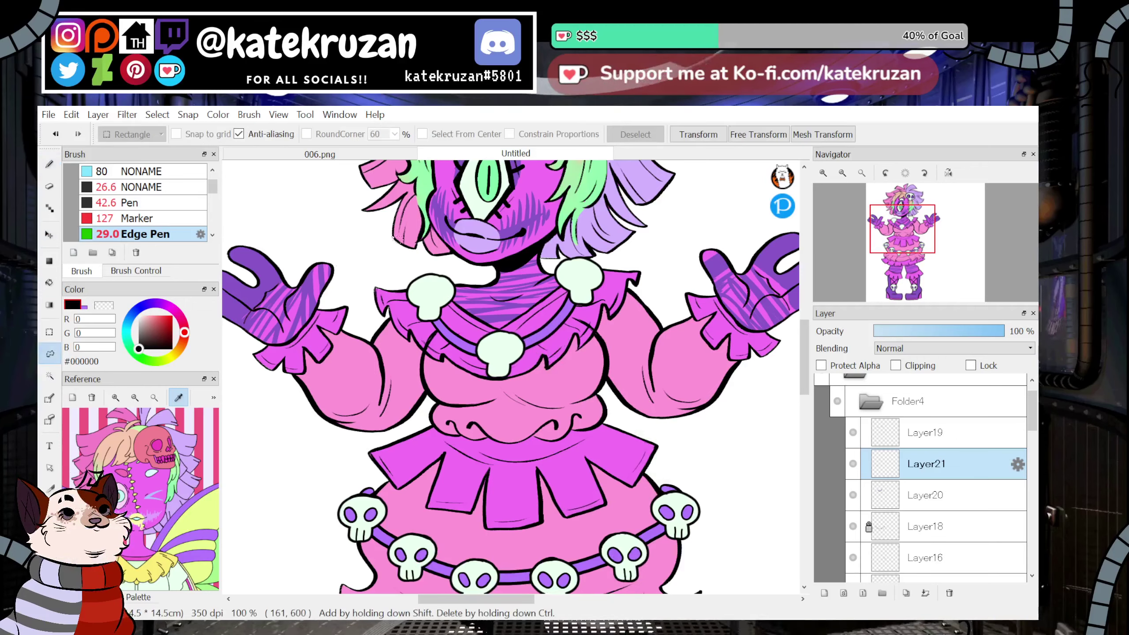
pyautogui.click(758, 134)
pyautogui.moveTo(501, 298); pyautogui.dragTo(498, 296)
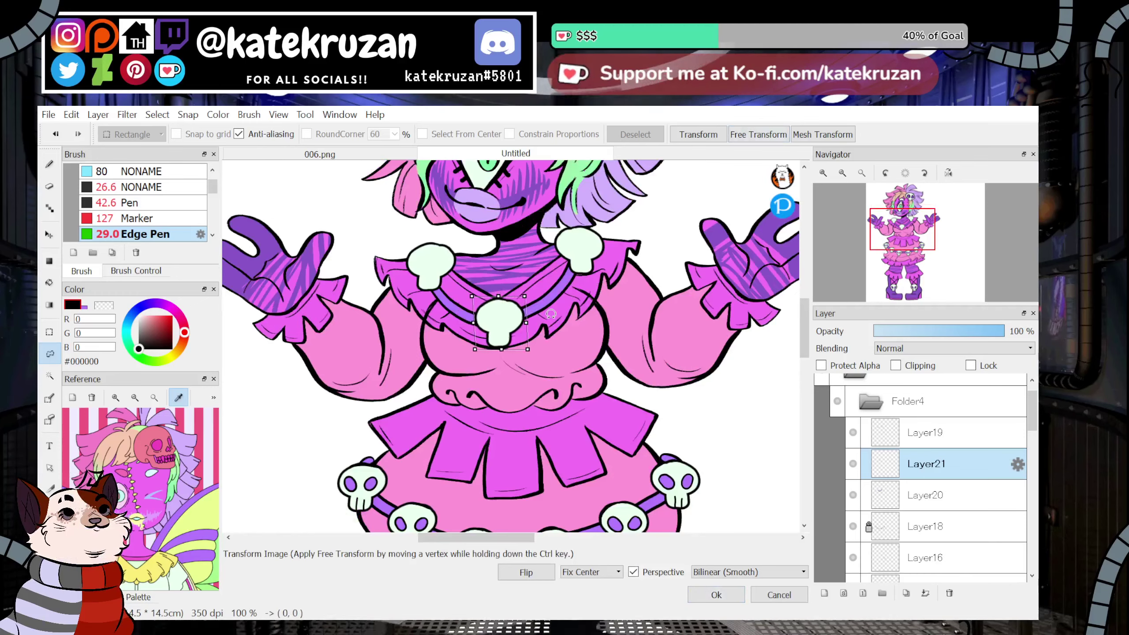
pyautogui.click(721, 598)
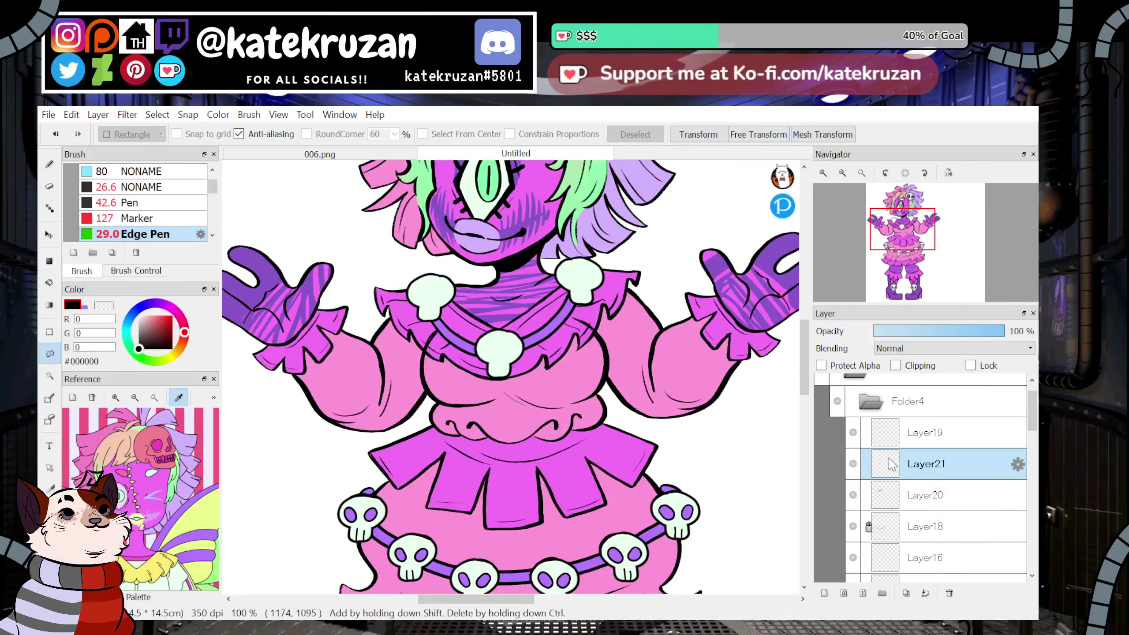
# Merge the two collar skulls' layer down into the middle skull's layer.
pyautogui.click(926, 432)
pyautogui.click(926, 593)
pyautogui.click(823, 173)
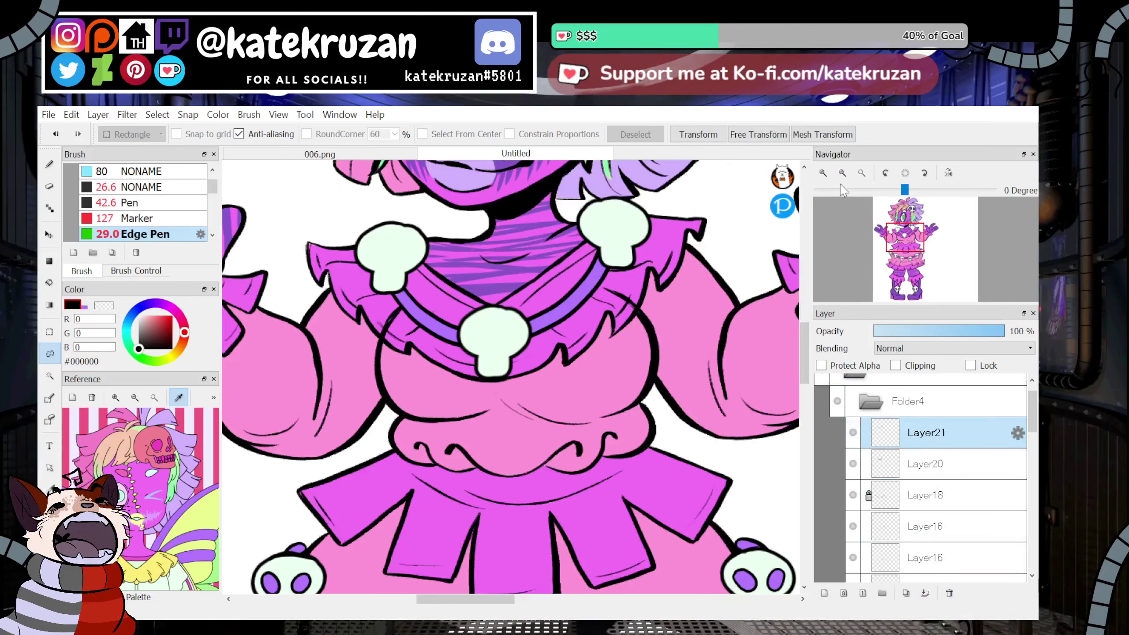
pyautogui.moveTo(905, 224); pyautogui.dragTo(905, 231)
# Try drawing over the right collar skull with the 26.6 NONAME brush.
pyautogui.click(165, 172)
pyautogui.click(165, 187)
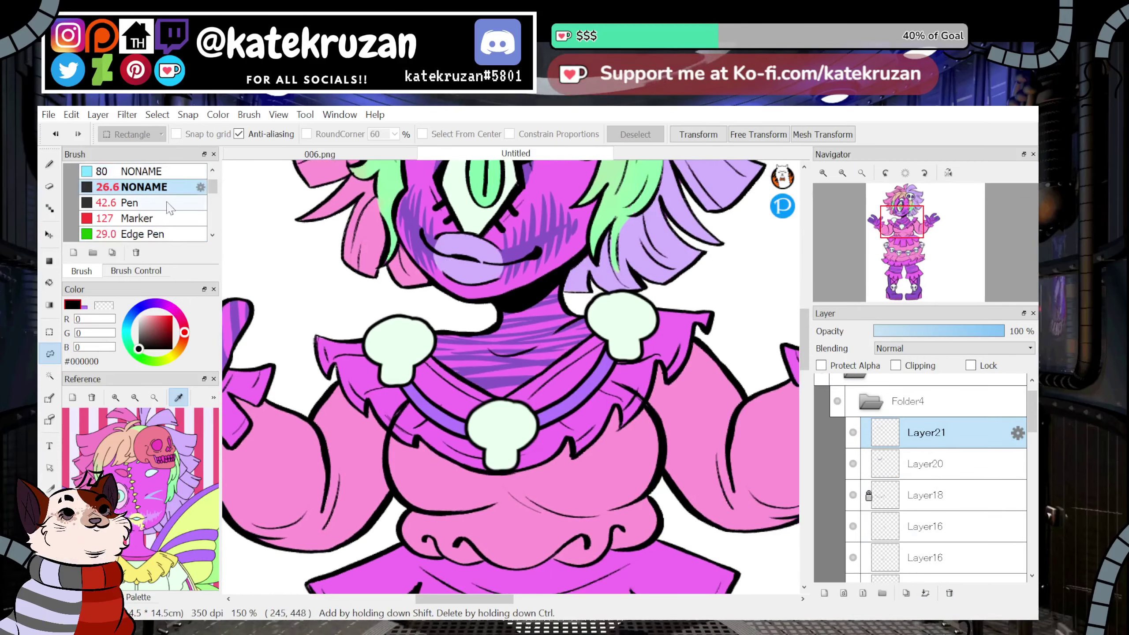
pyautogui.click(53, 171)
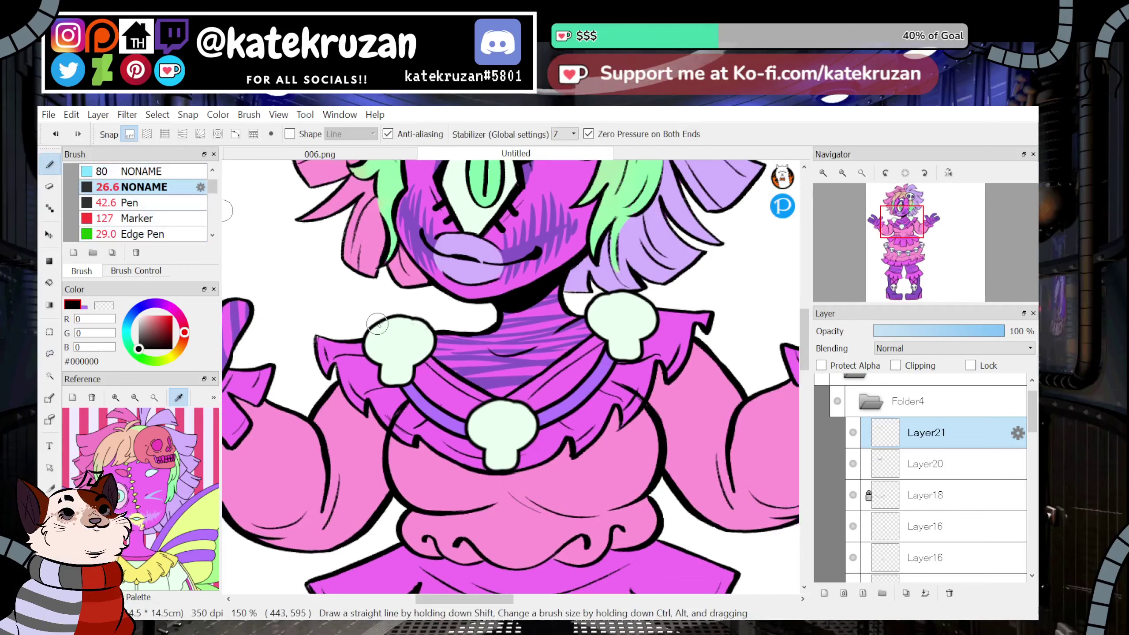
pyautogui.moveTo(595, 302); pyautogui.dragTo(640, 294)
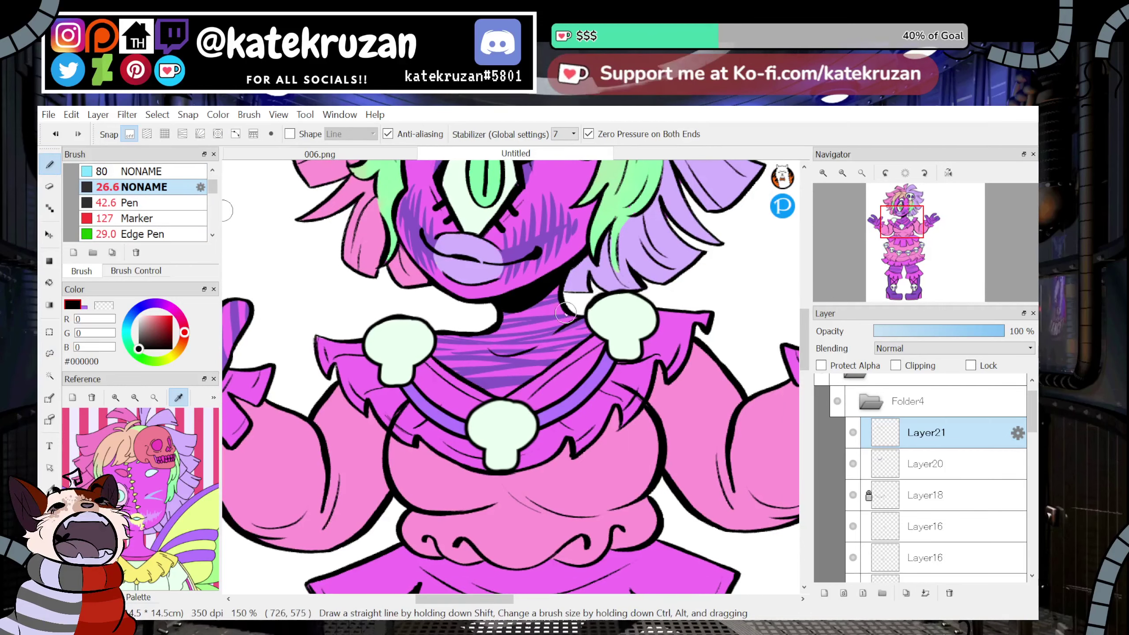
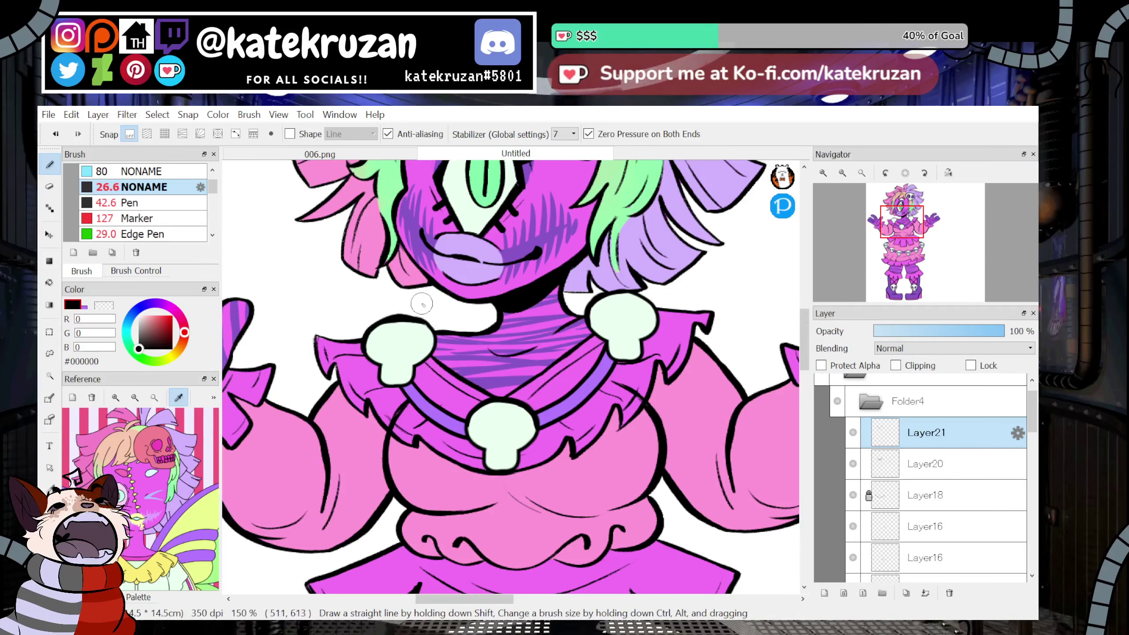
pyautogui.press('x')
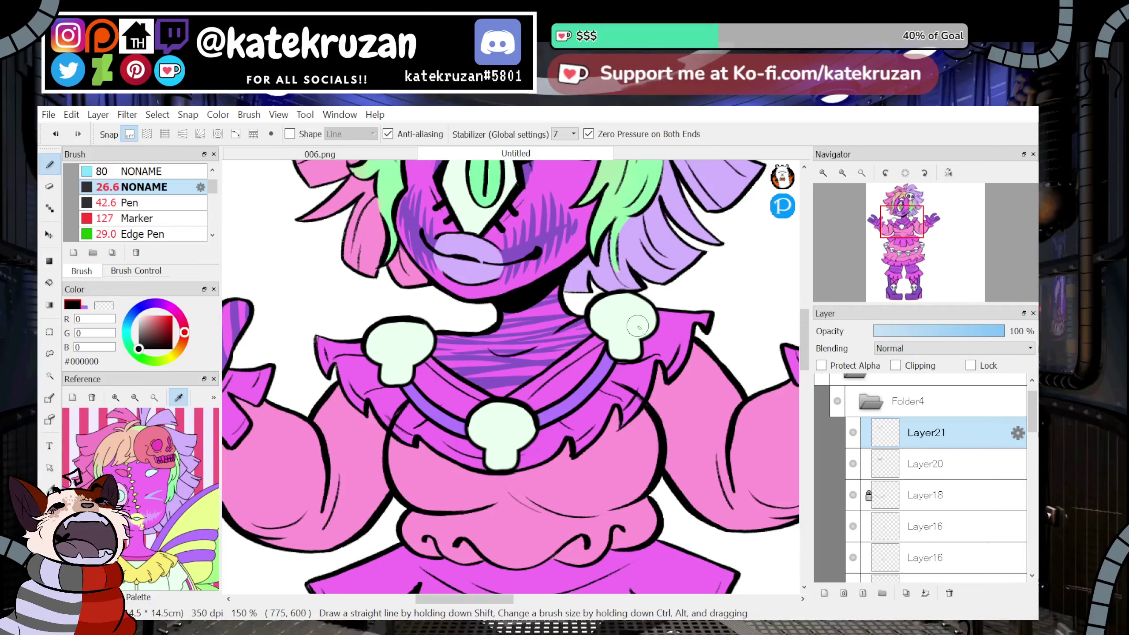
pyautogui.moveTo(594, 301); pyautogui.dragTo(663, 317)
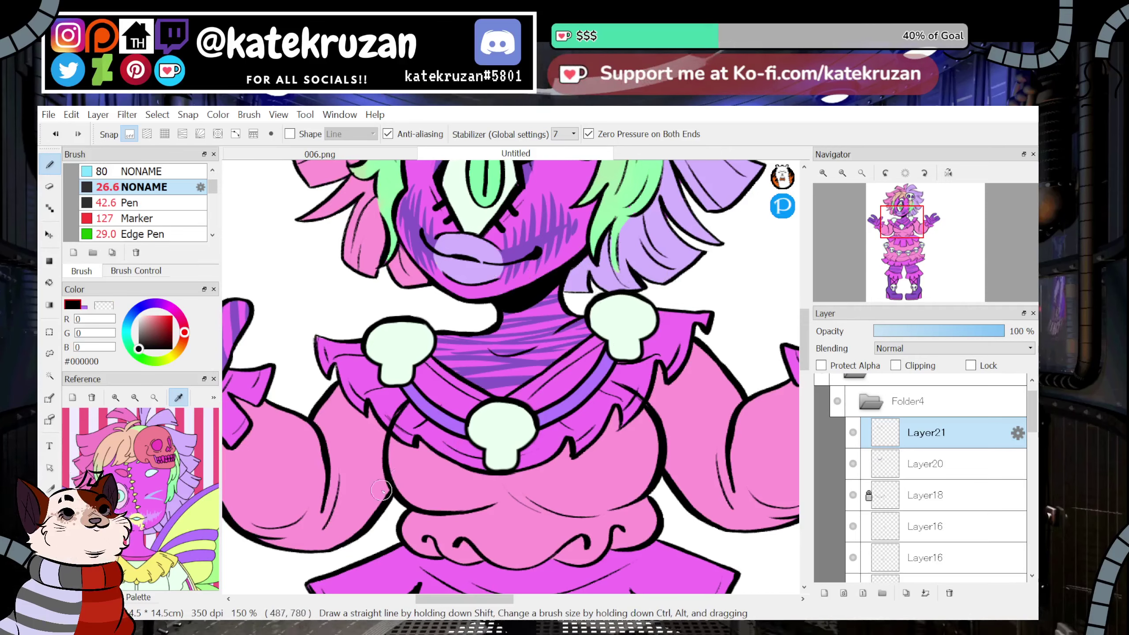
# Draw black-edged purple eye sockets on all three necklace skulls with the 29.0 Edge Pen.
pyautogui.click(82, 307)
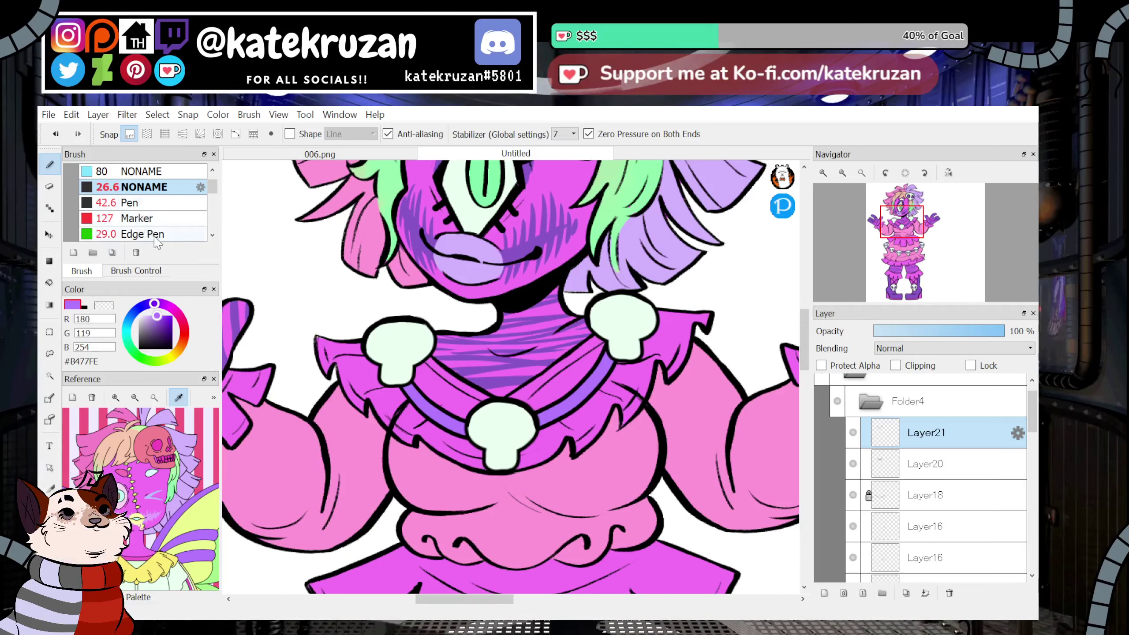
pyautogui.click(172, 232)
pyautogui.hotkey('ctrl', 'z')
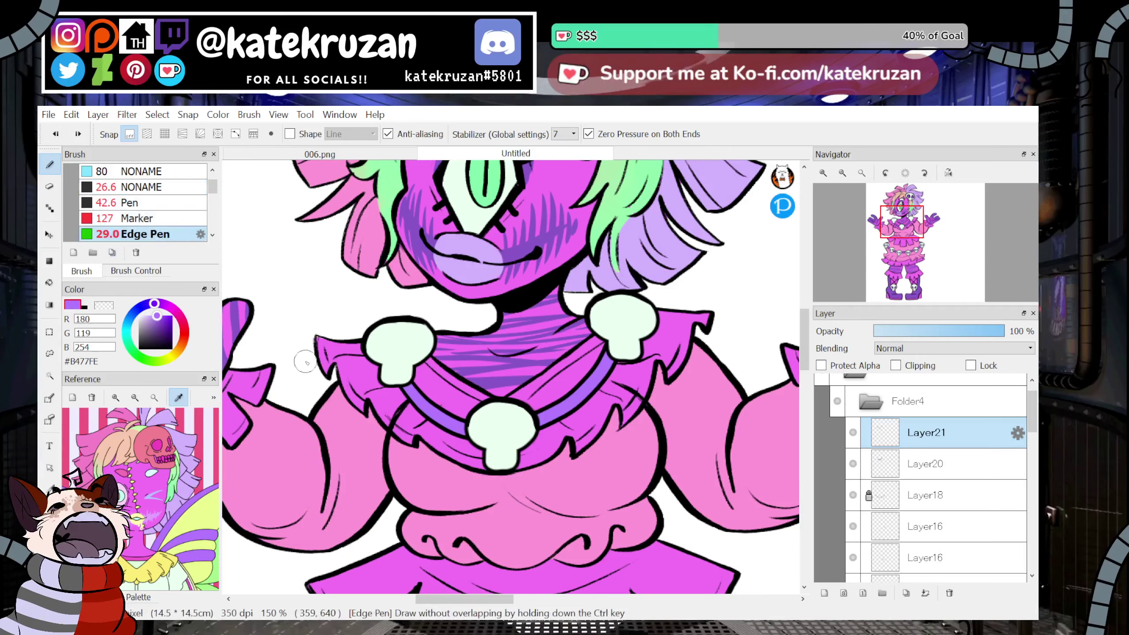
pyautogui.press('x')
pyautogui.moveTo(378, 337)
pyautogui.mouseDown()
pyautogui.moveTo(388, 354)
pyautogui.moveTo(419, 347)
pyautogui.mouseUp()
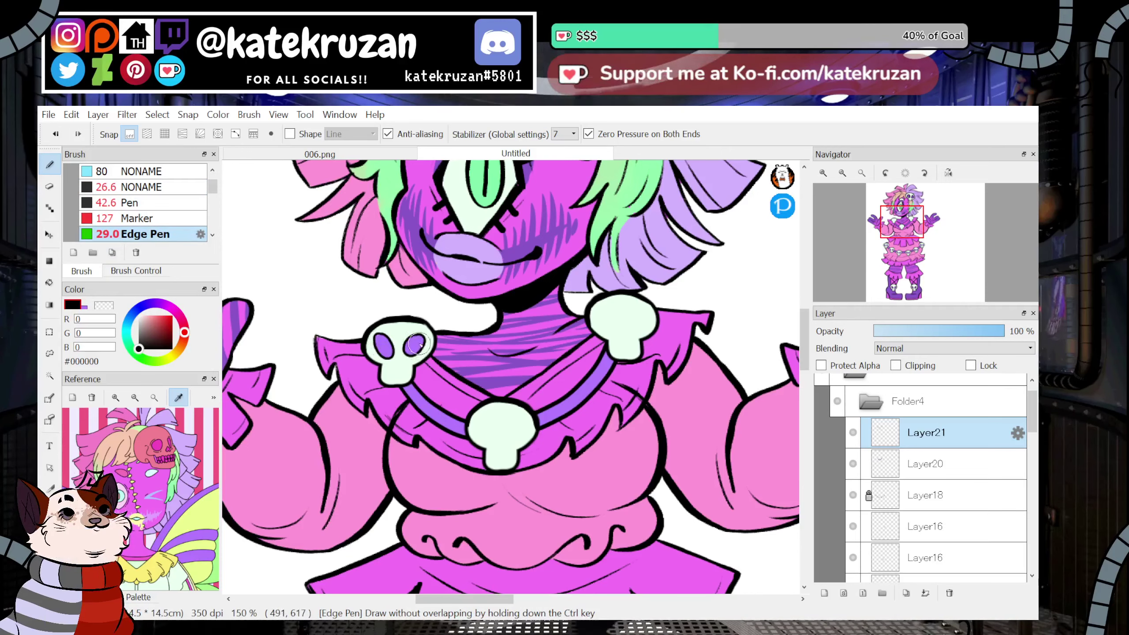
pyautogui.moveTo(480, 427); pyautogui.dragTo(517, 432)
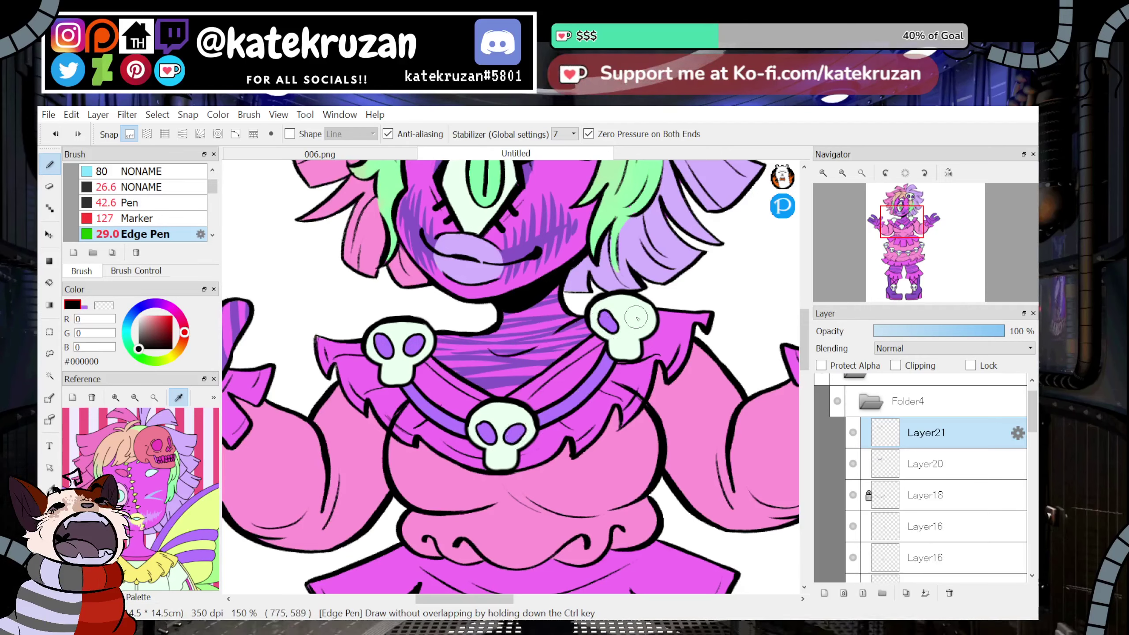
pyautogui.hotkey('ctrl', 'z')
pyautogui.moveTo(605, 316)
pyautogui.mouseDown()
pyautogui.moveTo(614, 326)
pyautogui.moveTo(643, 317)
pyautogui.mouseUp()
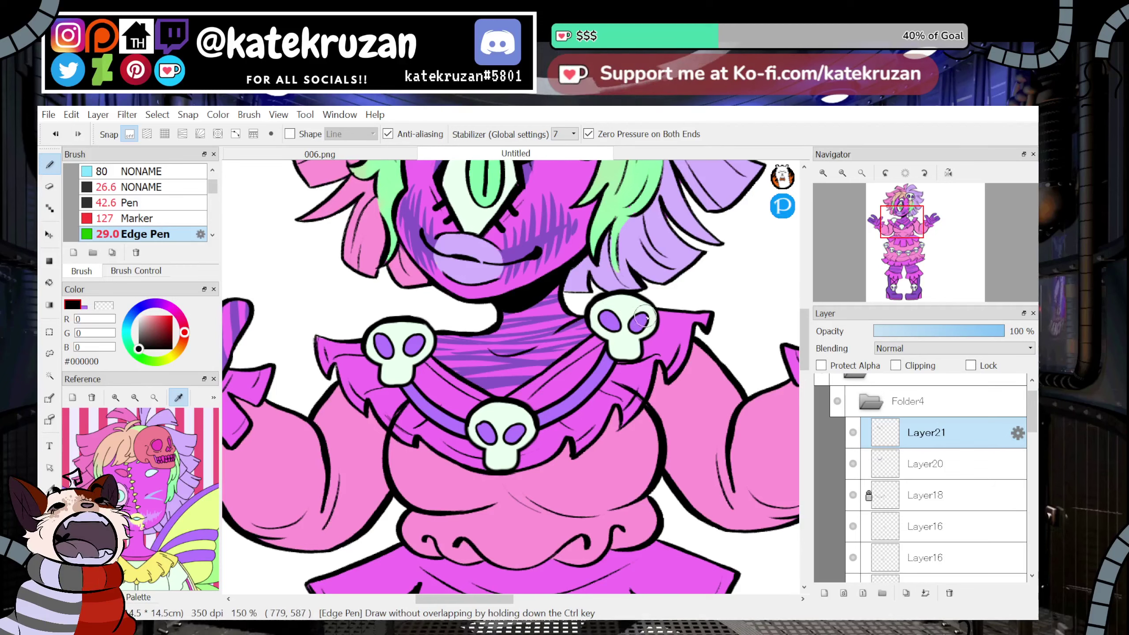
# Draw thin black tooth lines on the three necklace skulls using the Pen brush at size 2.4.
pyautogui.click(165, 203)
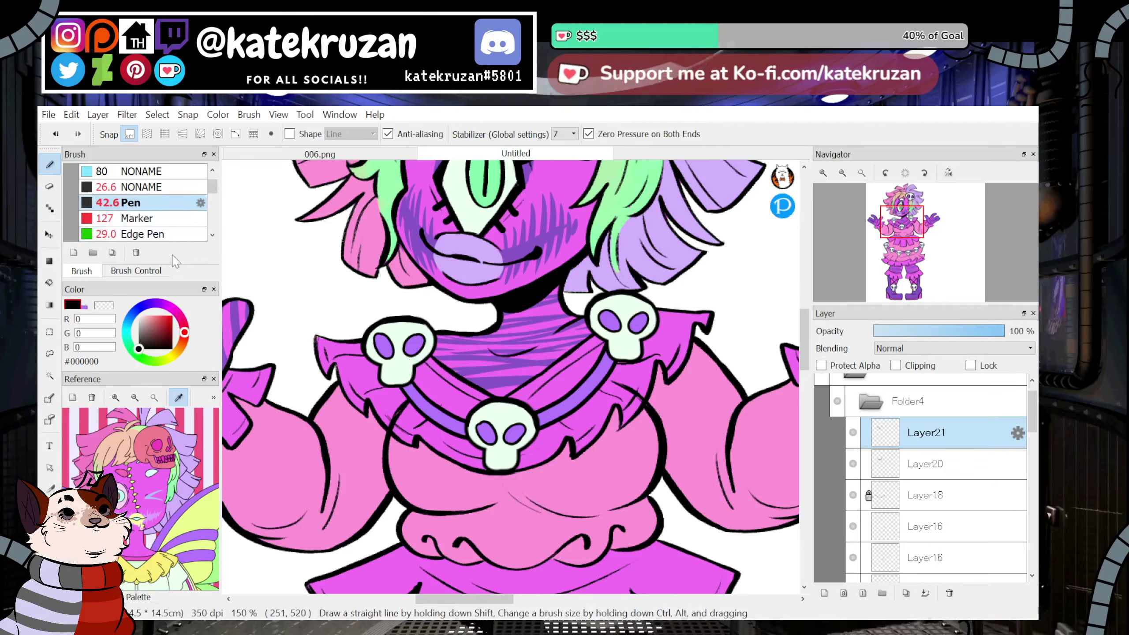
pyautogui.click(138, 271)
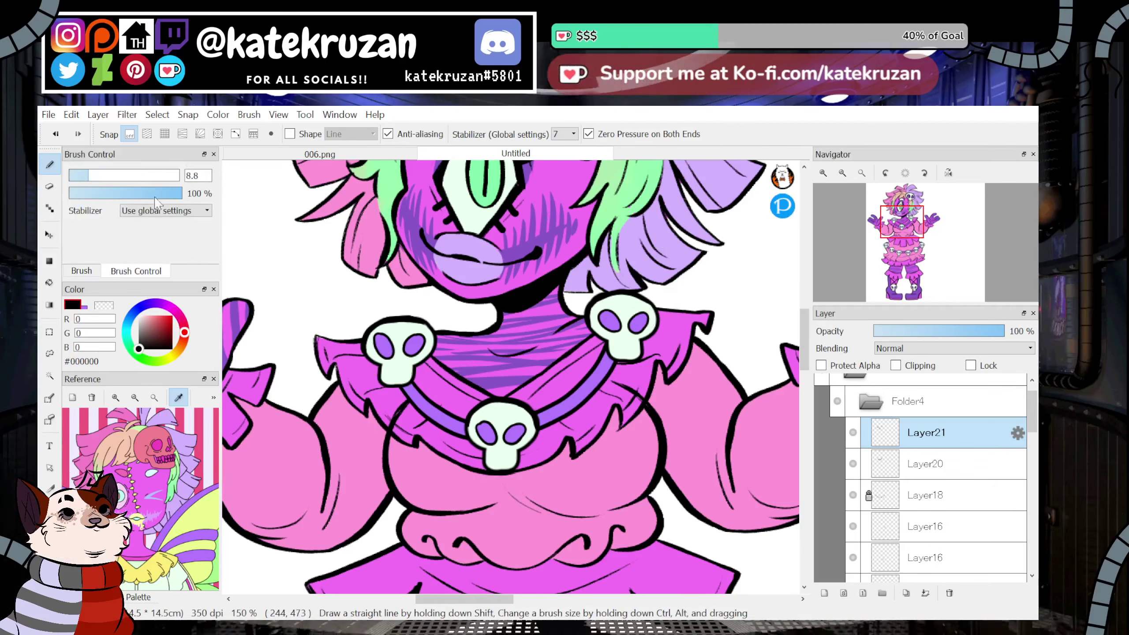
pyautogui.moveTo(390, 370); pyautogui.dragTo(392, 384)
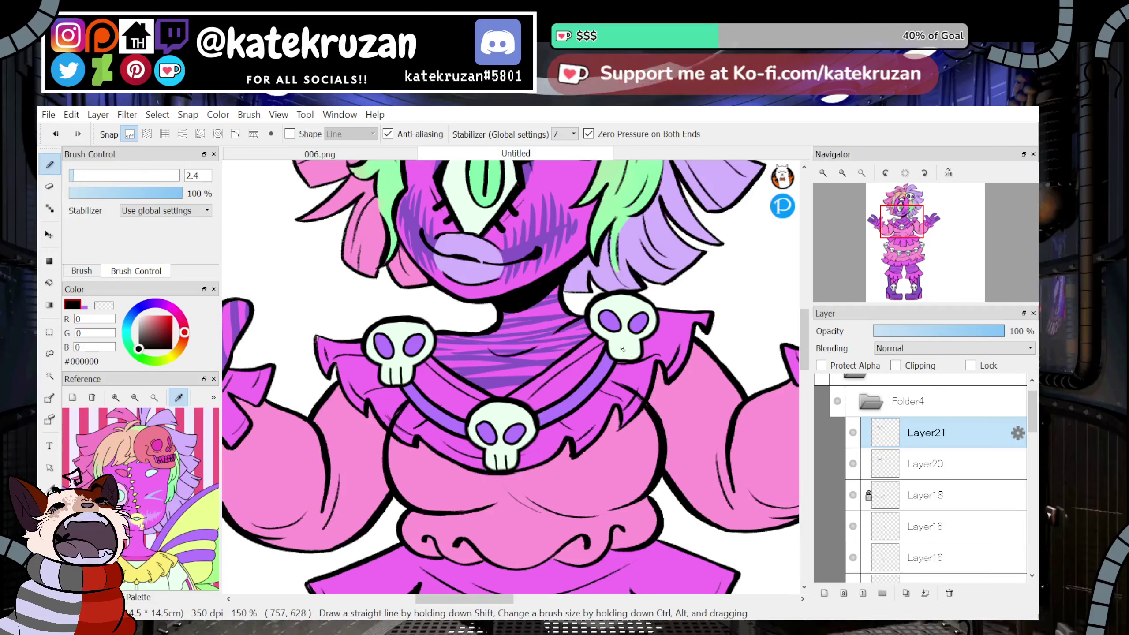
pyautogui.moveTo(621, 343); pyautogui.dragTo(623, 357)
# Collapse Folder4 and hide it so the skull garland and necklace are off the dress.
pyautogui.click(842, 173)
pyautogui.click(842, 173)
pyautogui.click(842, 173)
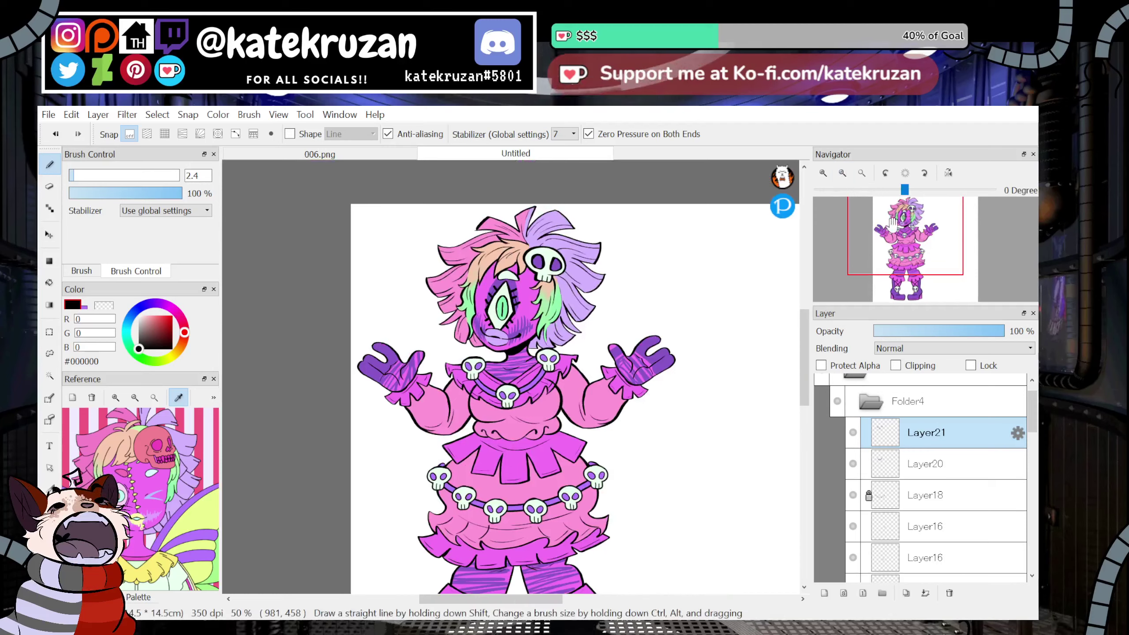
pyautogui.moveTo(902, 232)
pyautogui.mouseDown()
pyautogui.moveTo(912, 246)
pyautogui.moveTo(905, 266)
pyautogui.moveTo(907, 244)
pyautogui.mouseUp()
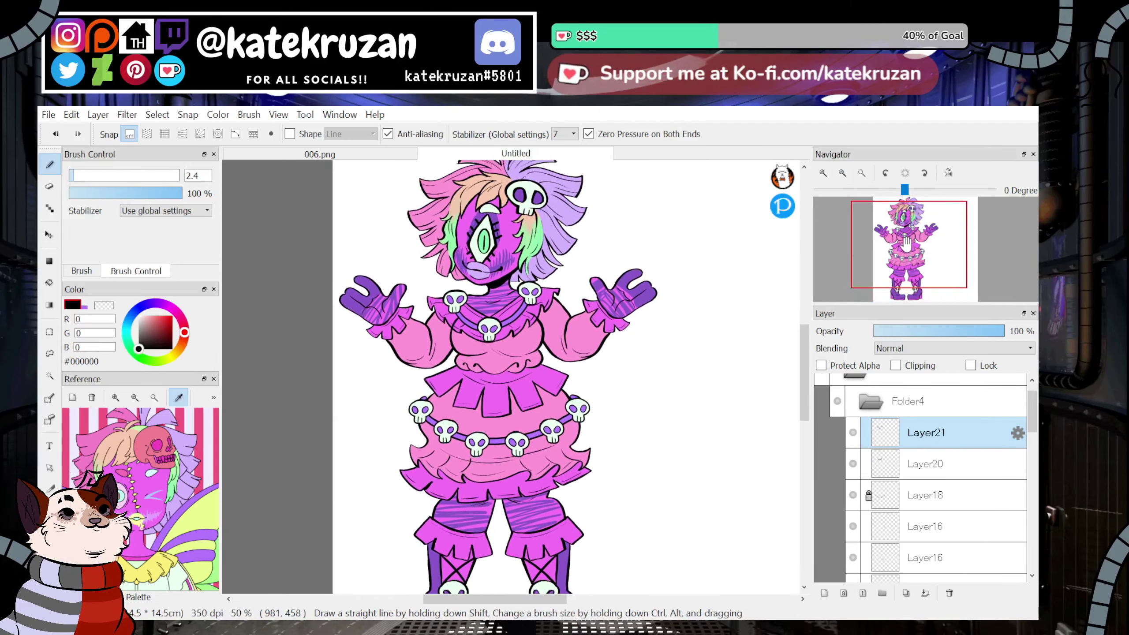
pyautogui.click(871, 401)
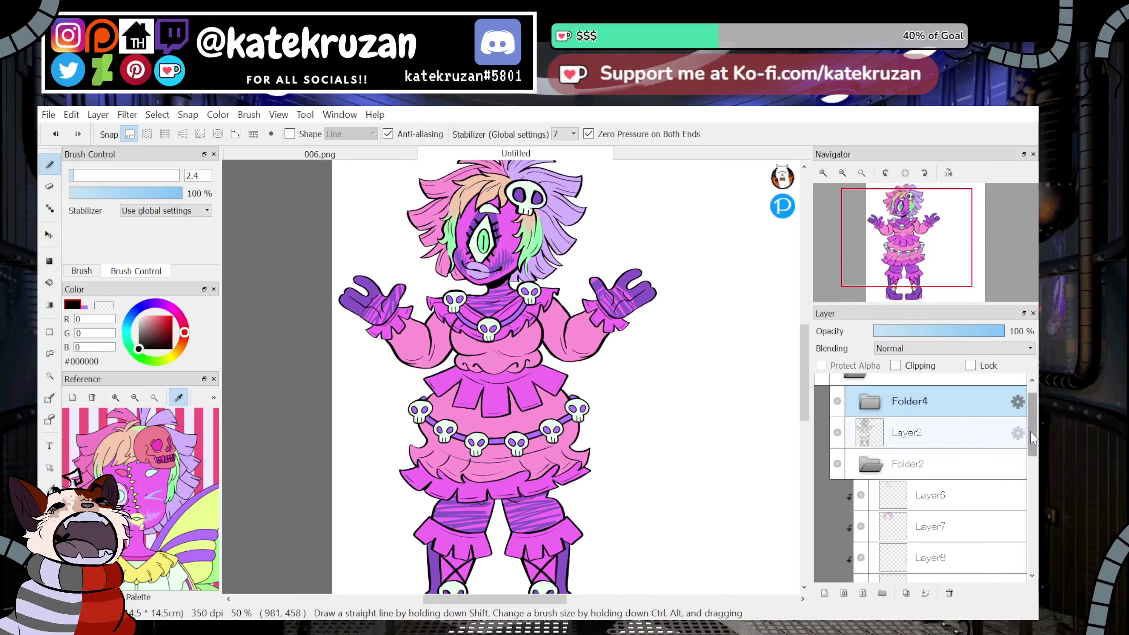
pyautogui.click(838, 402)
pyautogui.click(839, 404)
pyautogui.click(838, 404)
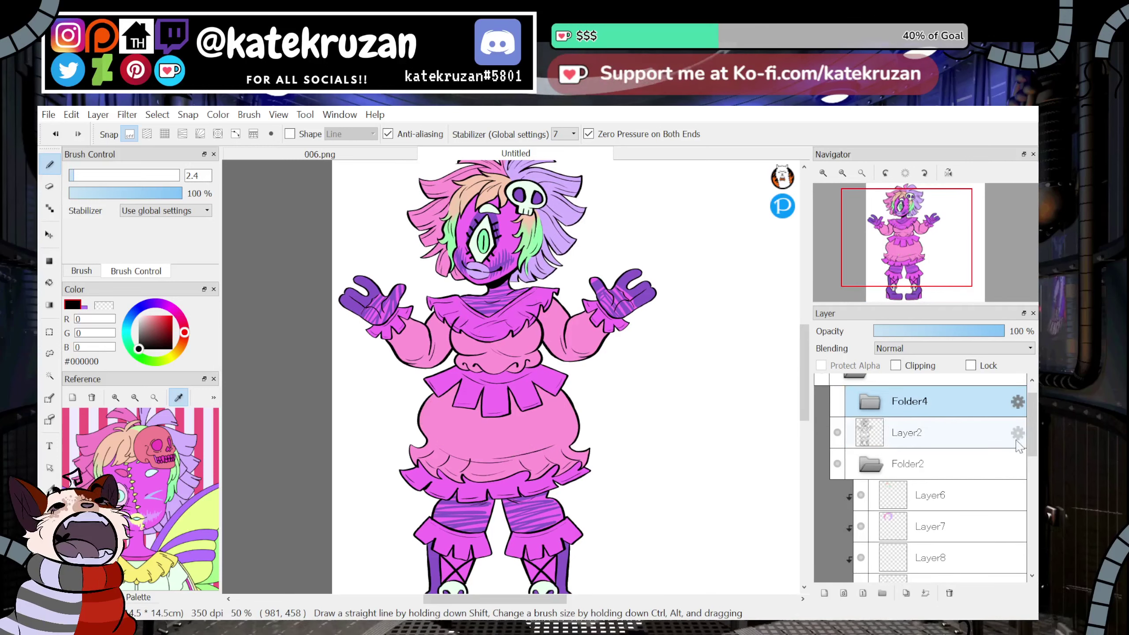
# Add a new layer directly above Layer15 in Folder3 and sample the pale mint #EAFFEF from the eye for the Bucket fill.
pyautogui.moveTo(1032, 430); pyautogui.dragTo(1031, 512)
pyautogui.click(955, 534)
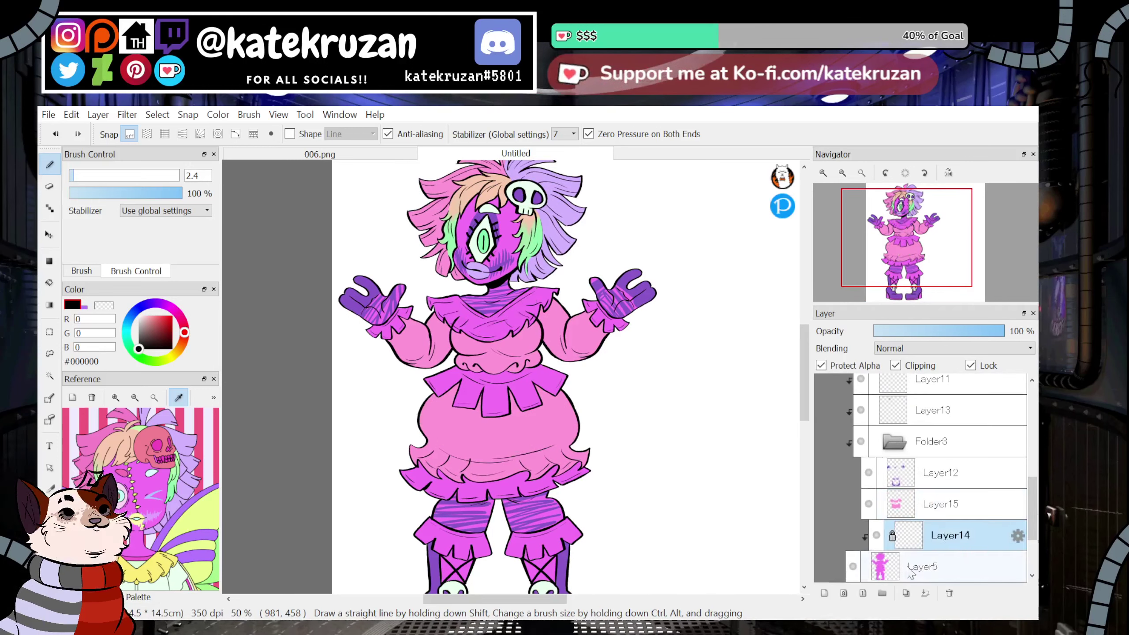
pyautogui.click(840, 593)
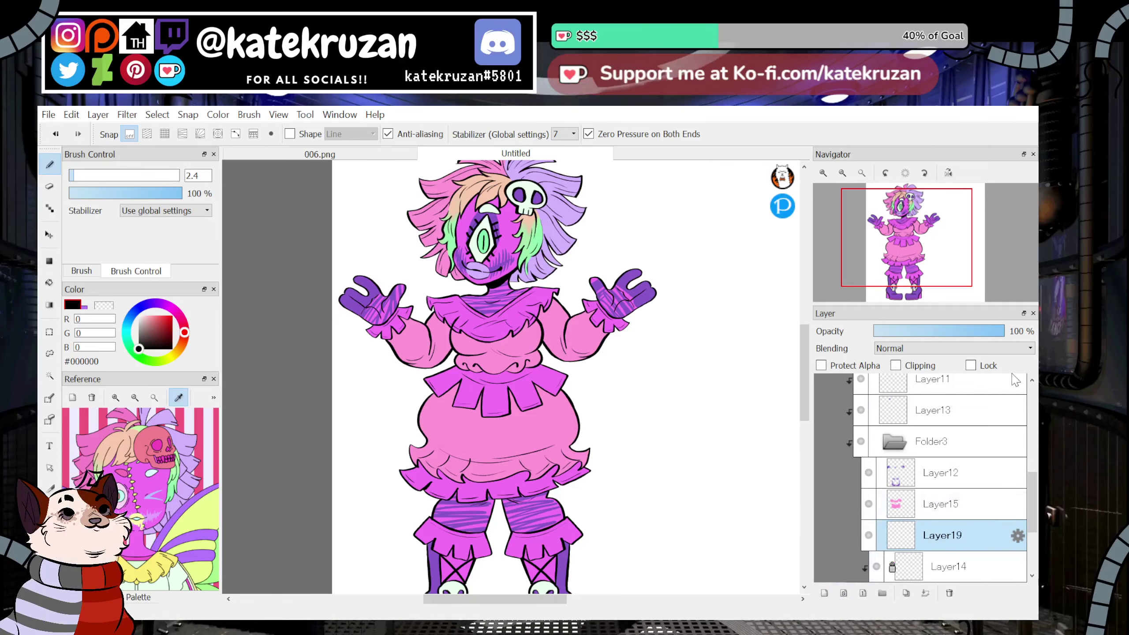
pyautogui.press('i')
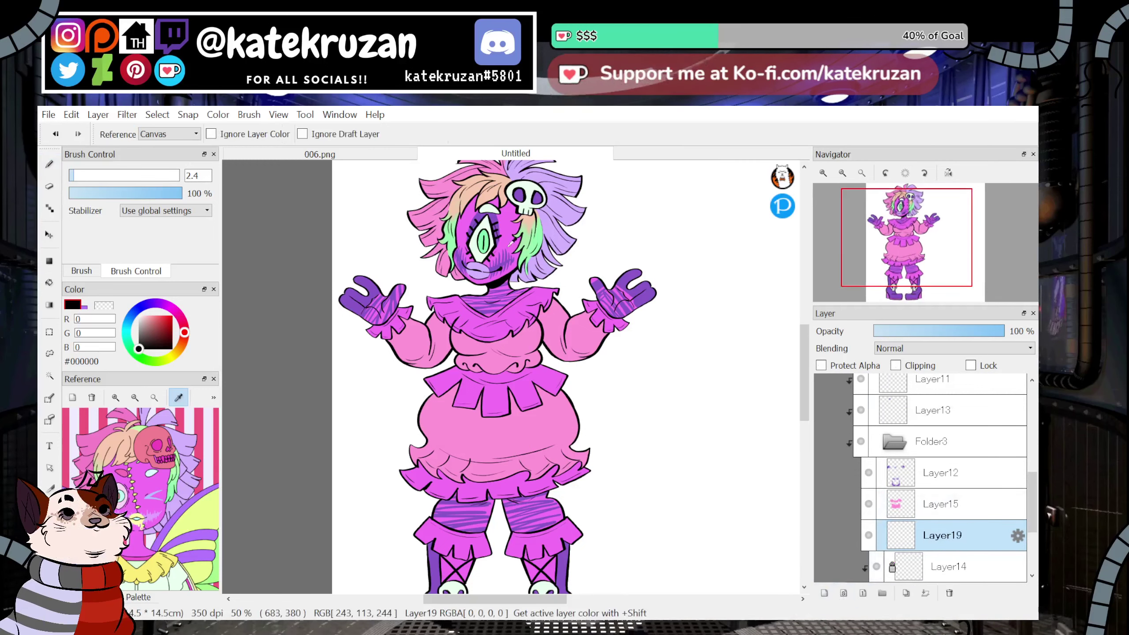
pyautogui.click(479, 257)
pyautogui.click(50, 283)
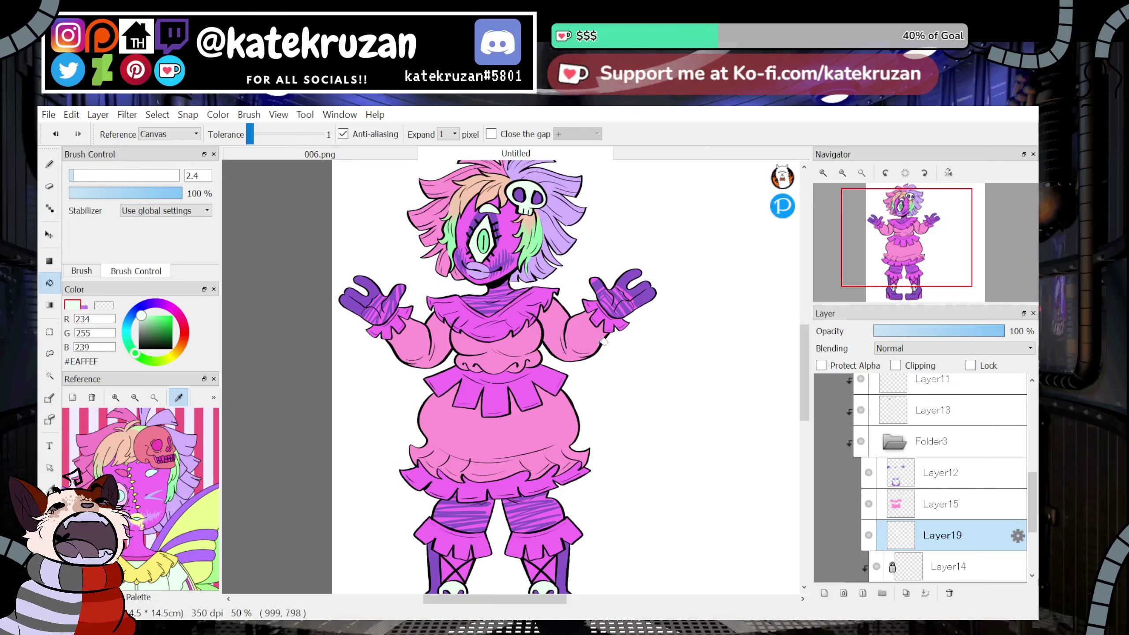
pyautogui.moveTo(943, 535); pyautogui.dragTo(943, 498)
# Try filling the bodice, both sleeves and the skirt with pale mint #EAFFEF on the new layer.
pyautogui.click(493, 348)
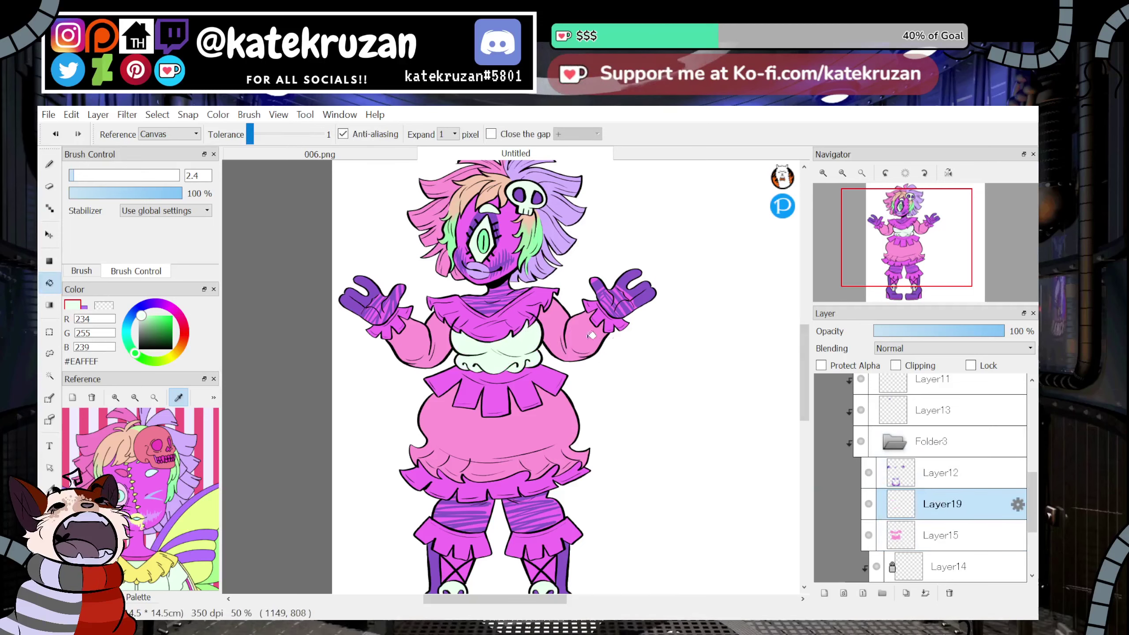
pyautogui.click(577, 331)
pyautogui.click(417, 340)
pyautogui.click(559, 431)
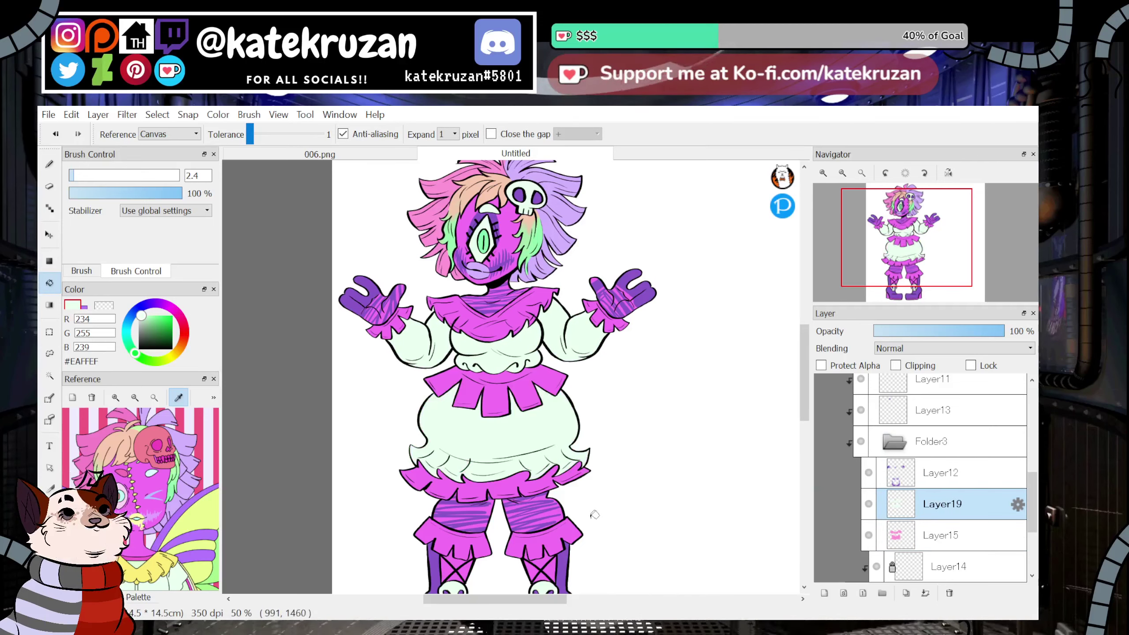
# Show Folder4 again and delete the mint-filled layer above Layer15.
pyautogui.scroll(10, 1016, 445)
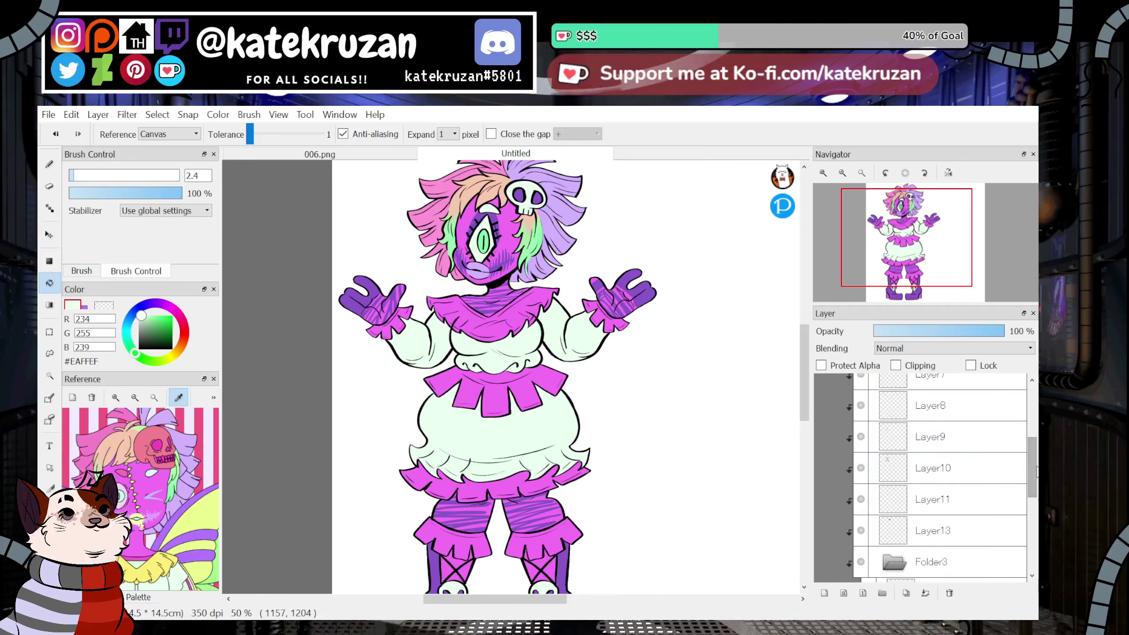
pyautogui.click(838, 398)
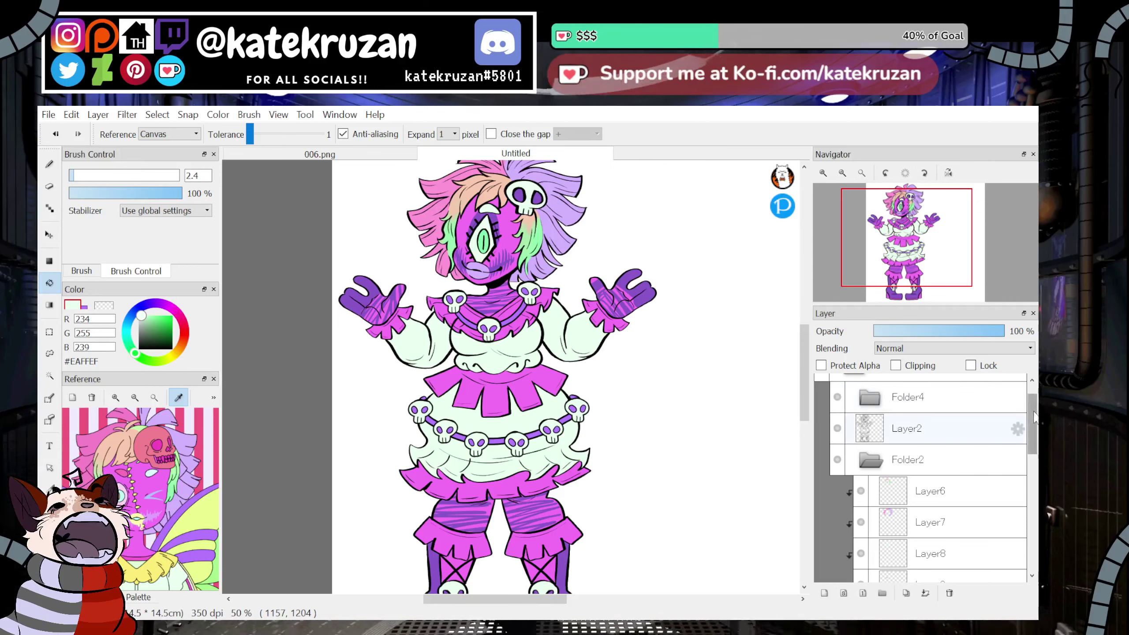
pyautogui.scroll(-8, 1018, 467)
pyautogui.click(951, 595)
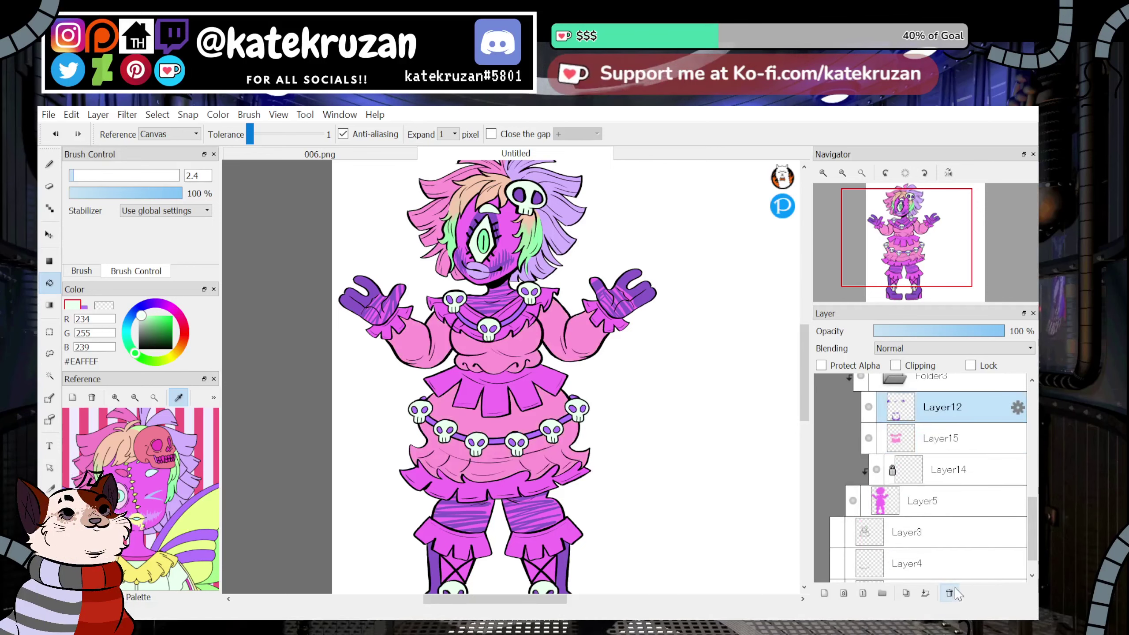
# Fill only the bodice with pale mint #EAFFEF on Layer15 and sample the hair's pink #FF96D7.
pyautogui.click(933, 438)
pyautogui.click(502, 355)
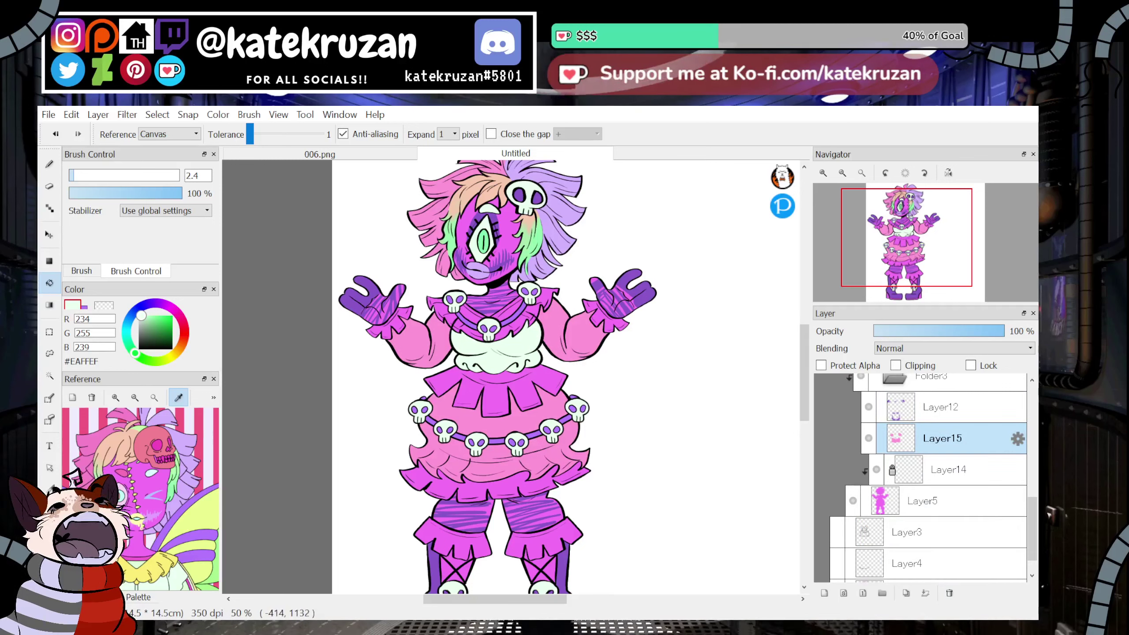
pyautogui.press('i')
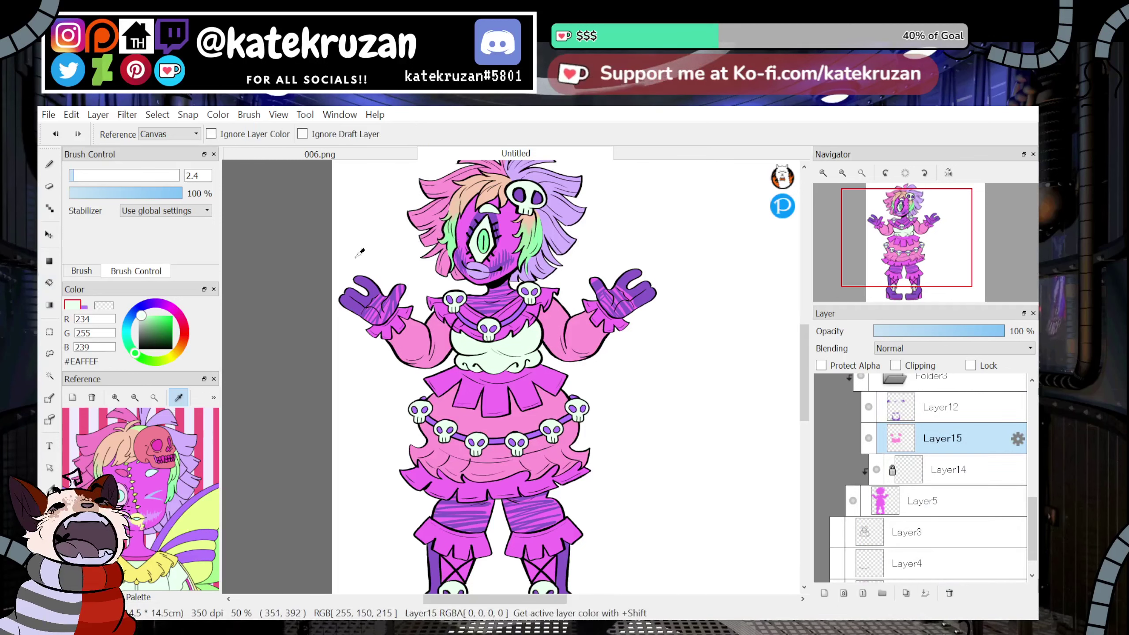
pyautogui.keyDown('alt'); pyautogui.click(440, 209); pyautogui.keyUp('alt')
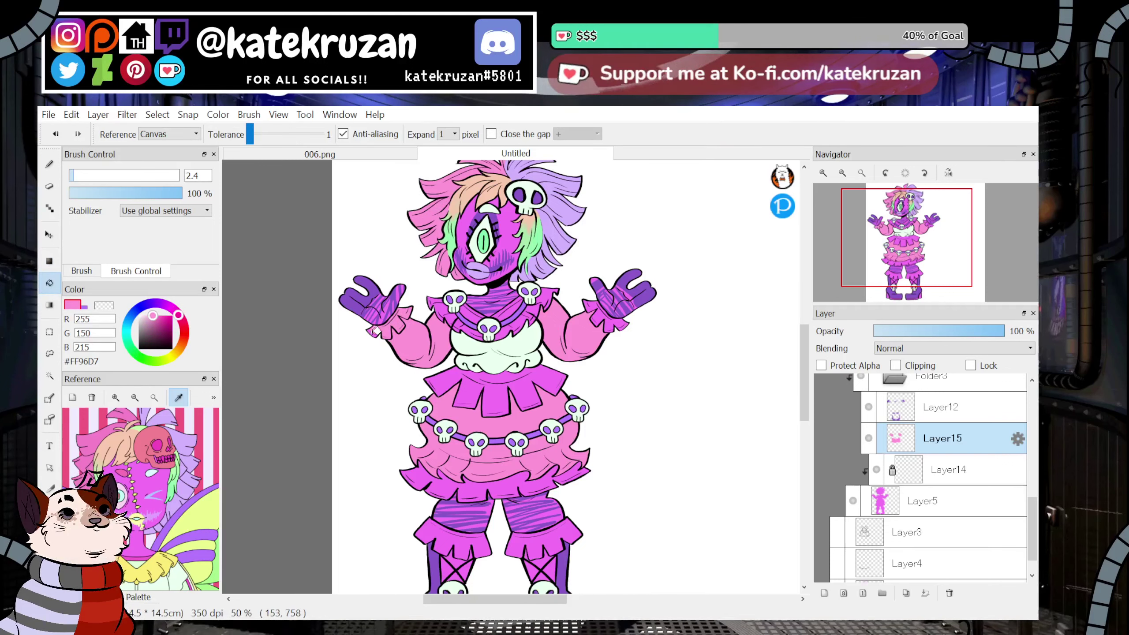
# Fill both sleeves with the peach #F8C8AE sampled from the hair fringe.
pyautogui.click(823, 172)
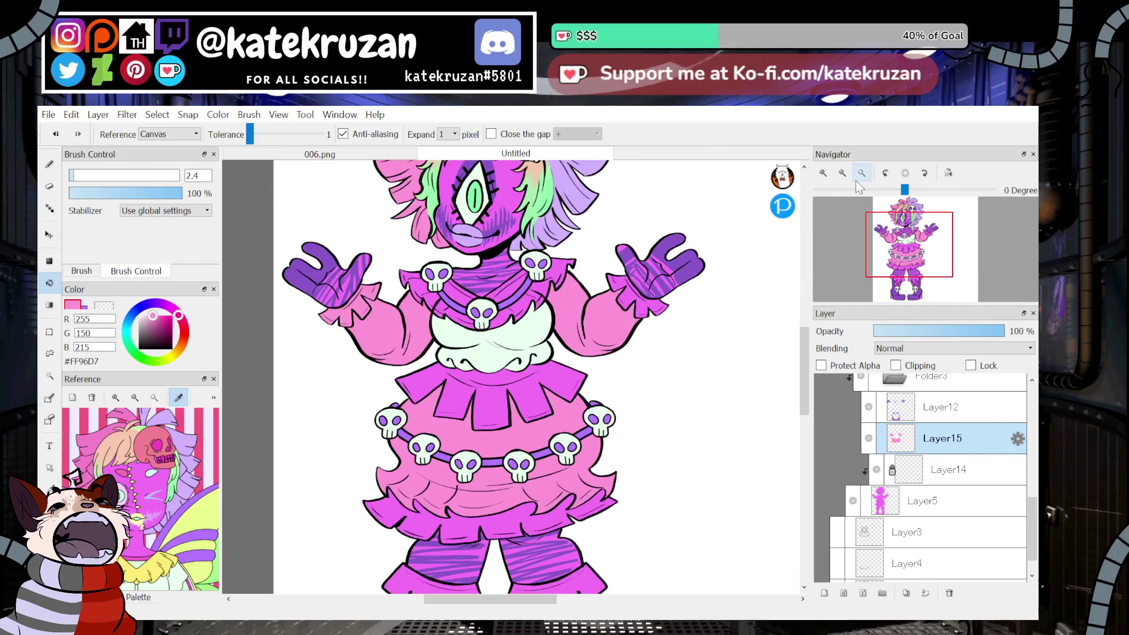
pyautogui.scroll(3, 252, 481)
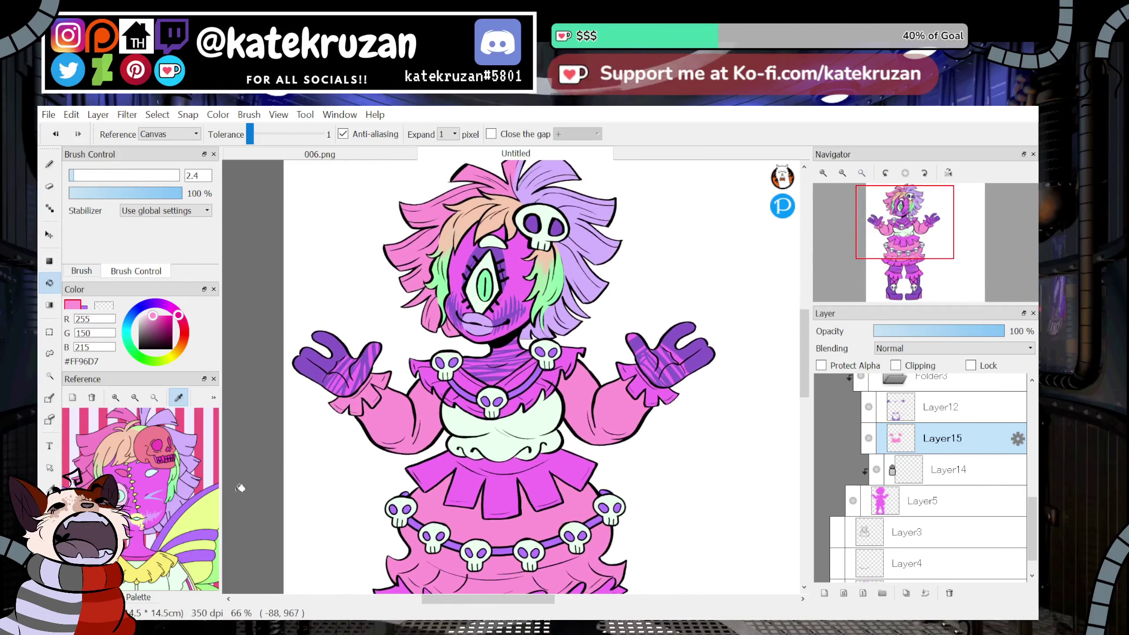
pyautogui.press('alt')
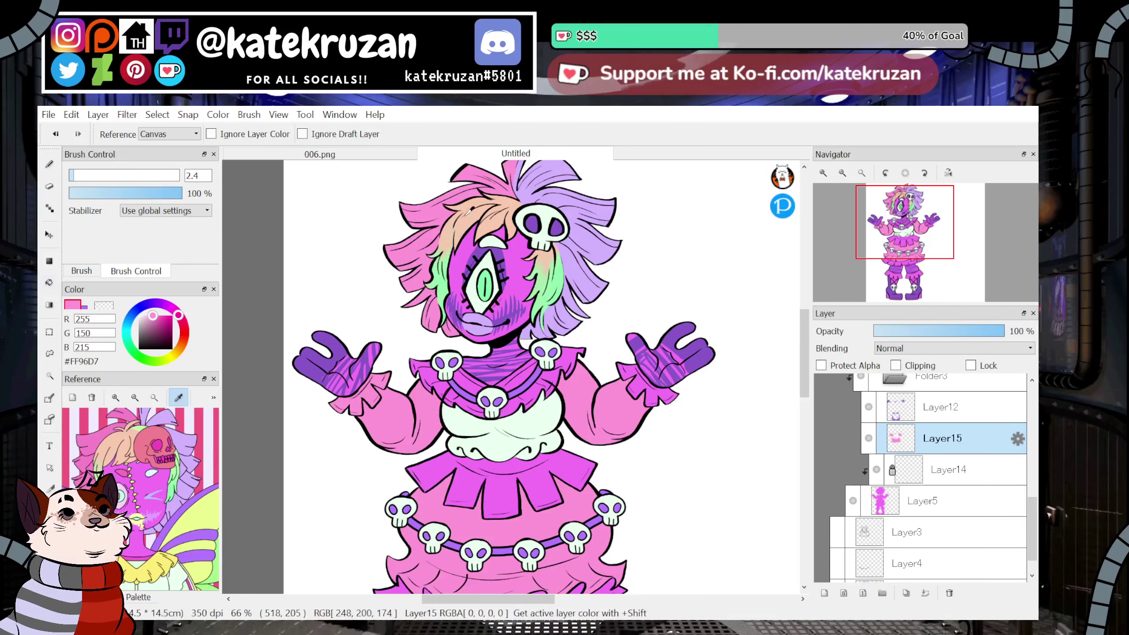
pyautogui.keyDown('alt'); pyautogui.click(467, 210); pyautogui.keyUp('alt')
pyautogui.click(391, 413)
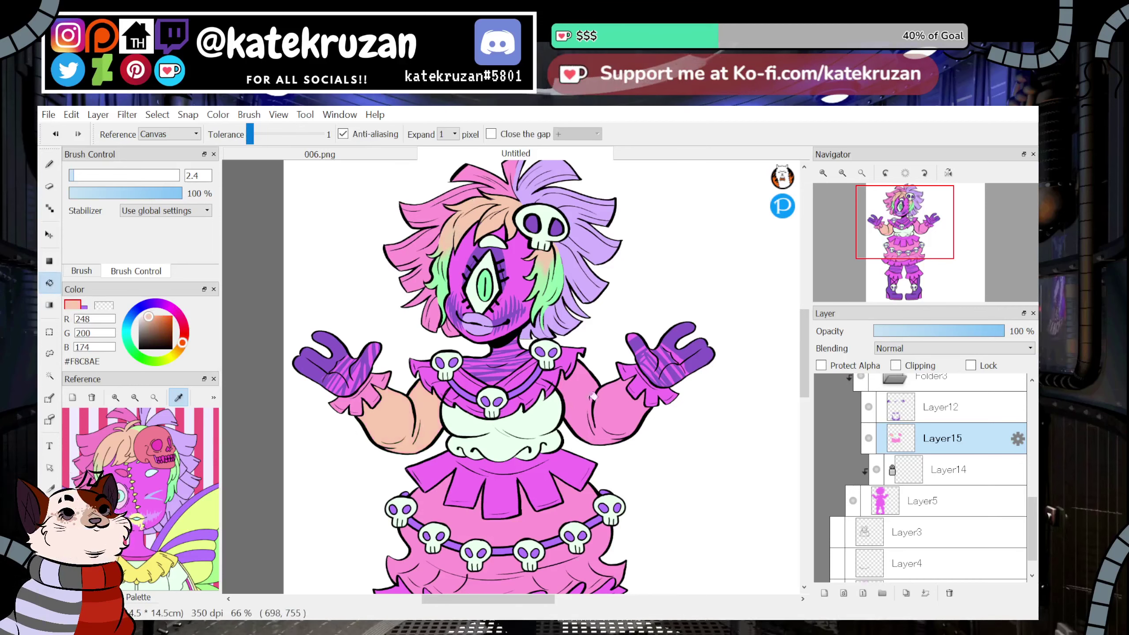
pyautogui.click(638, 421)
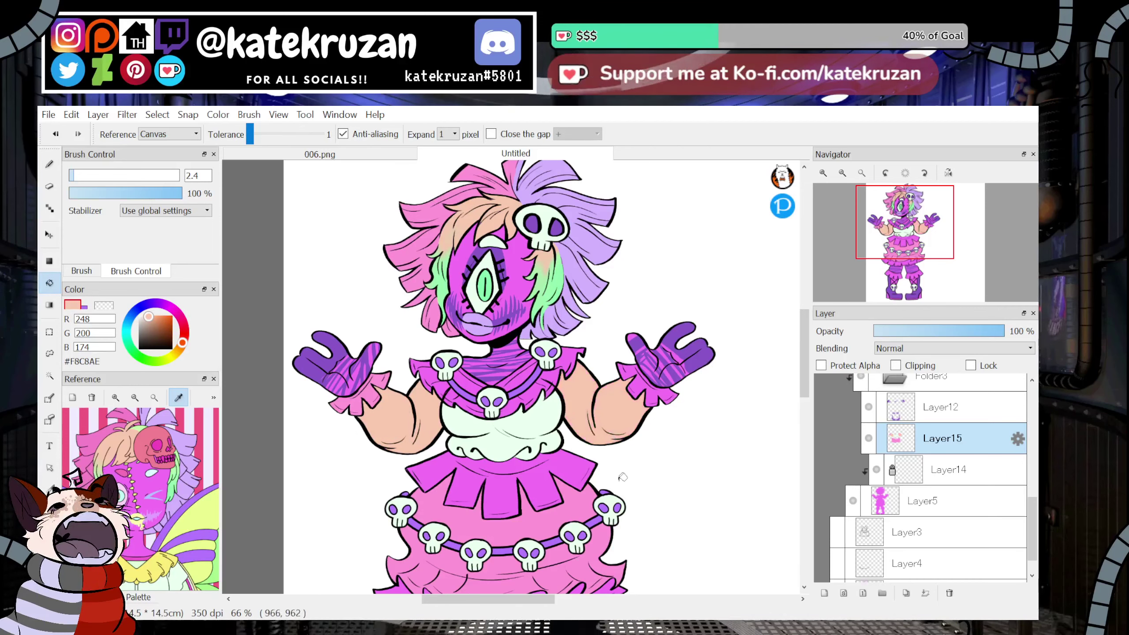
# Hide Folder4 and fill the collar and waist ruffle with light green #8EFEAF sampled from the reference picture.
pyautogui.press('alt')
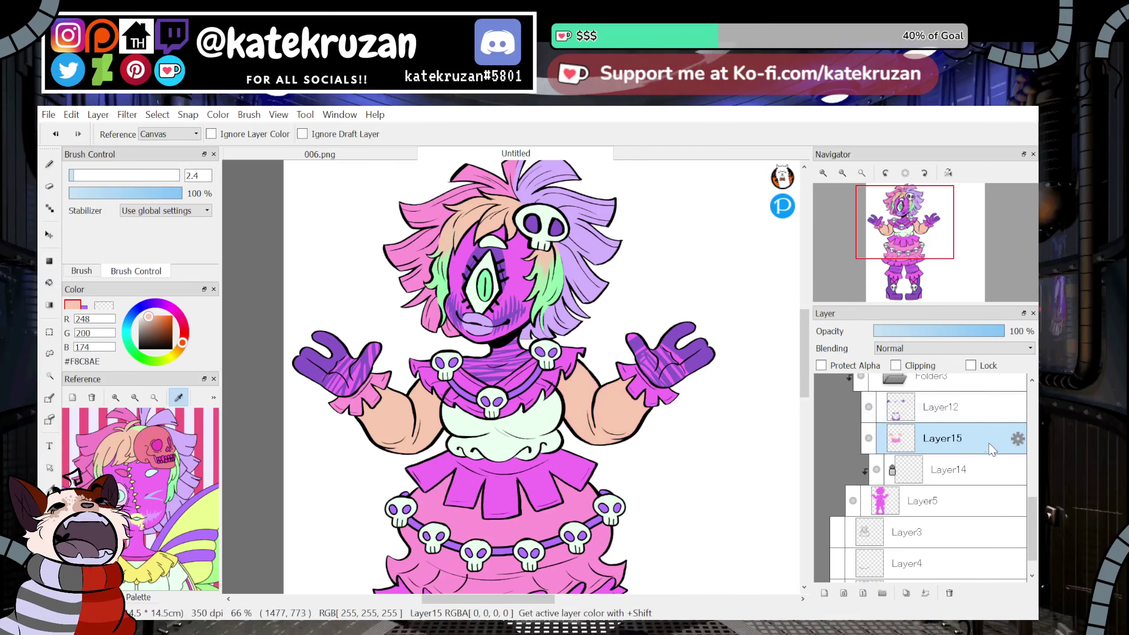
pyautogui.scroll(2, 1031, 489)
pyautogui.moveTo(1034, 438); pyautogui.dragTo(1030, 508)
pyautogui.click(837, 379)
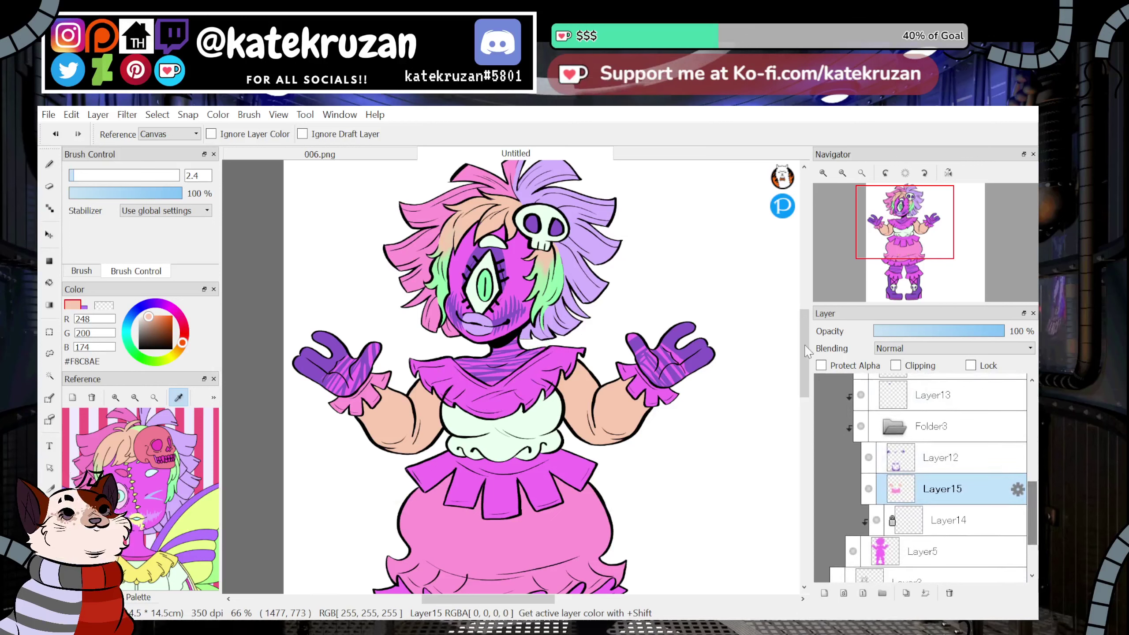
pyautogui.click(174, 489)
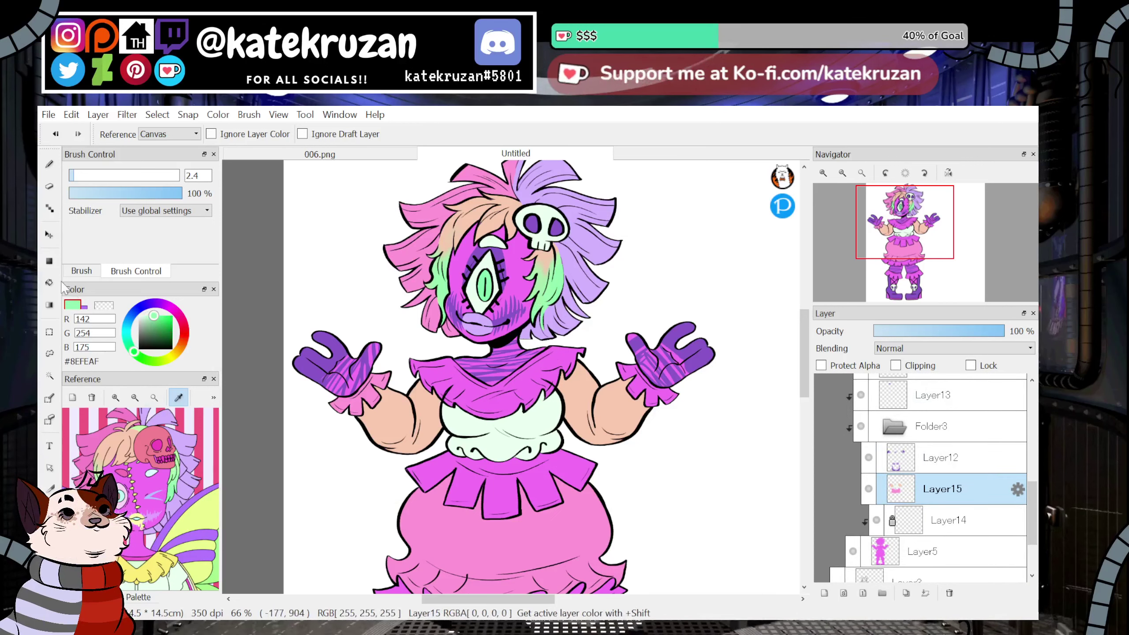
pyautogui.click(49, 283)
pyautogui.click(494, 394)
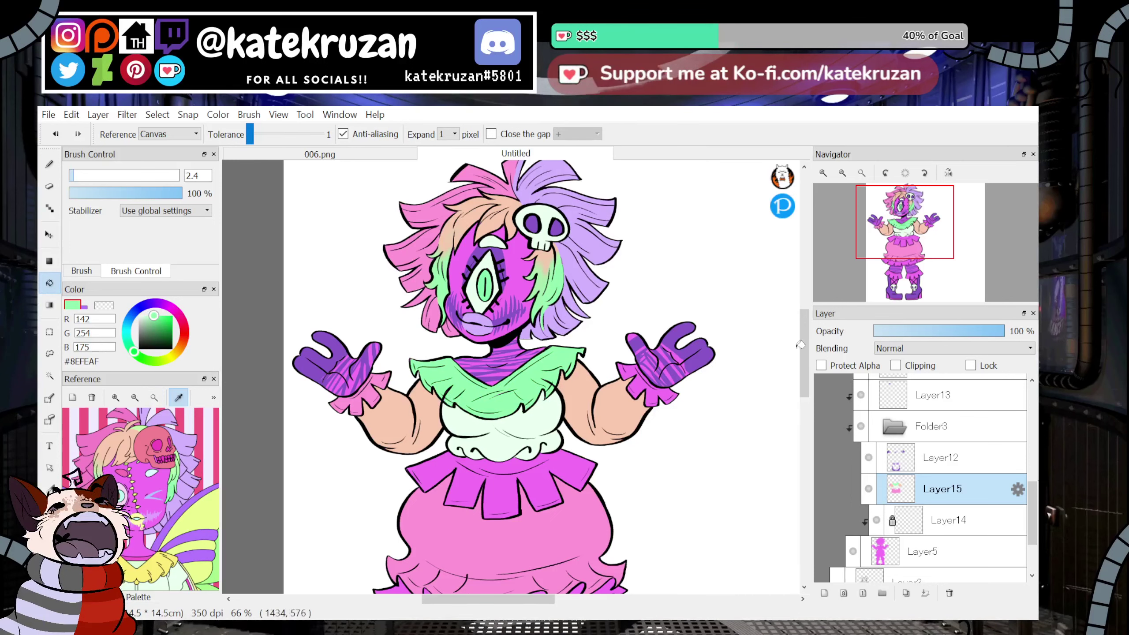
pyautogui.click(546, 487)
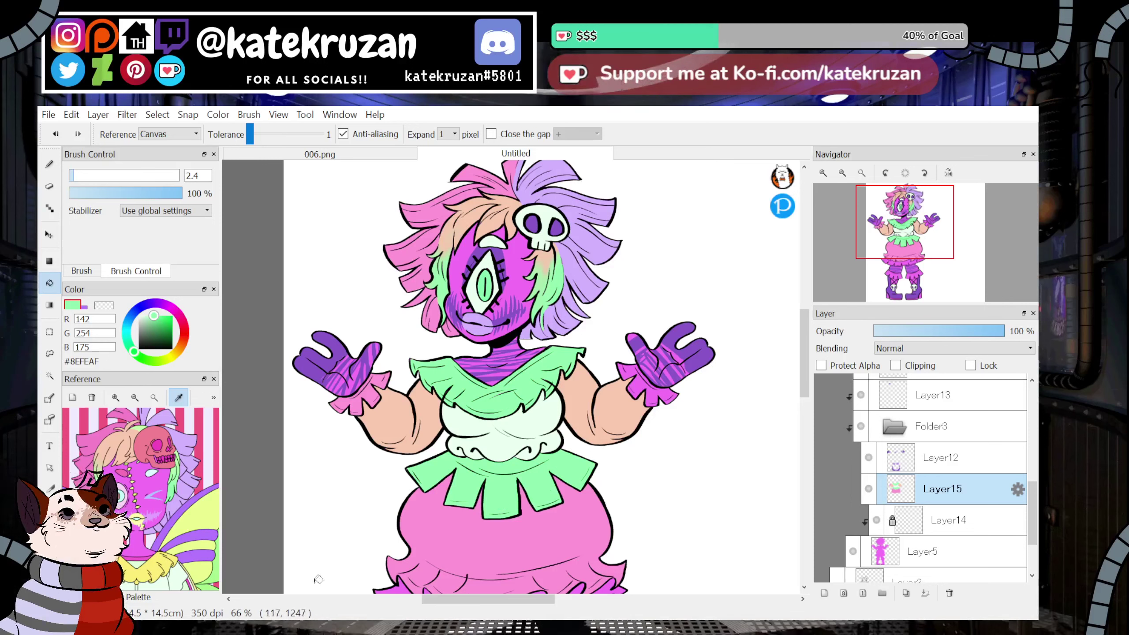
# Fill the glove cuff on the right-hand wrist with lavender #D3B2FF sampled from the lavender side of the hair.
pyautogui.press('i')
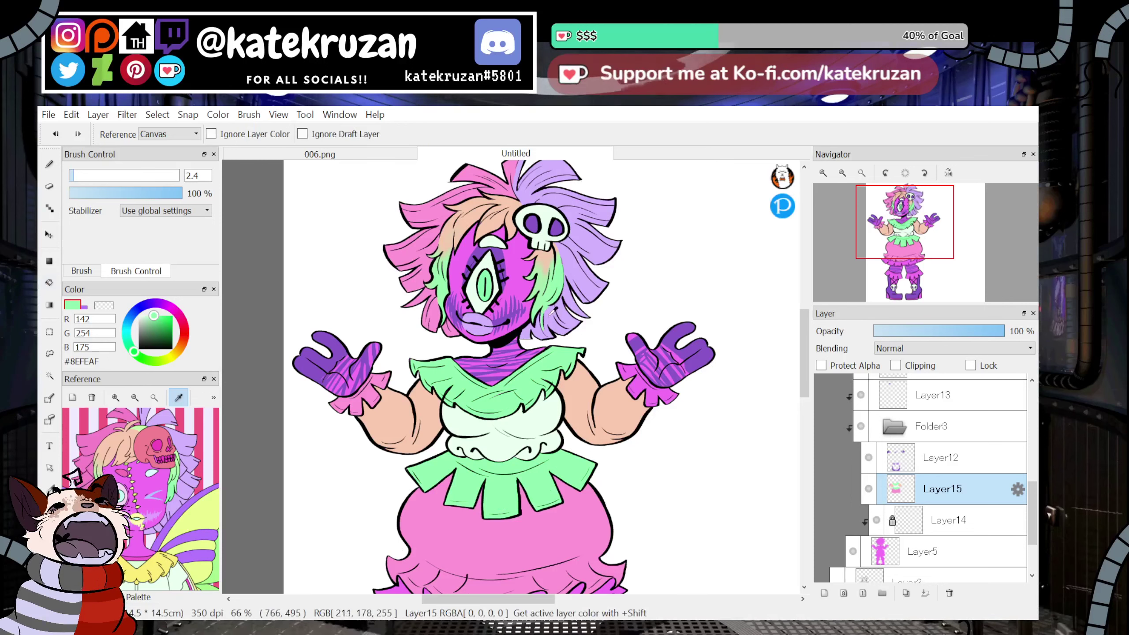
pyautogui.click(554, 311)
pyautogui.click(49, 285)
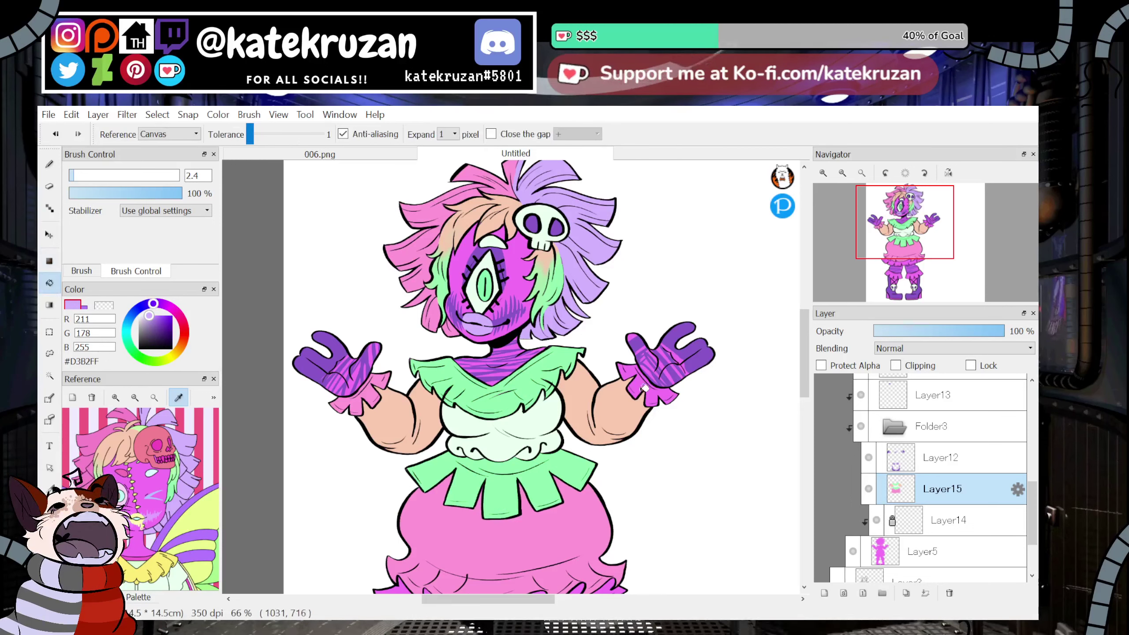
pyautogui.click(649, 390)
pyautogui.moveTo(907, 243)
pyautogui.mouseDown()
pyautogui.moveTo(907, 266)
pyautogui.moveTo(903, 232)
pyautogui.mouseUp()
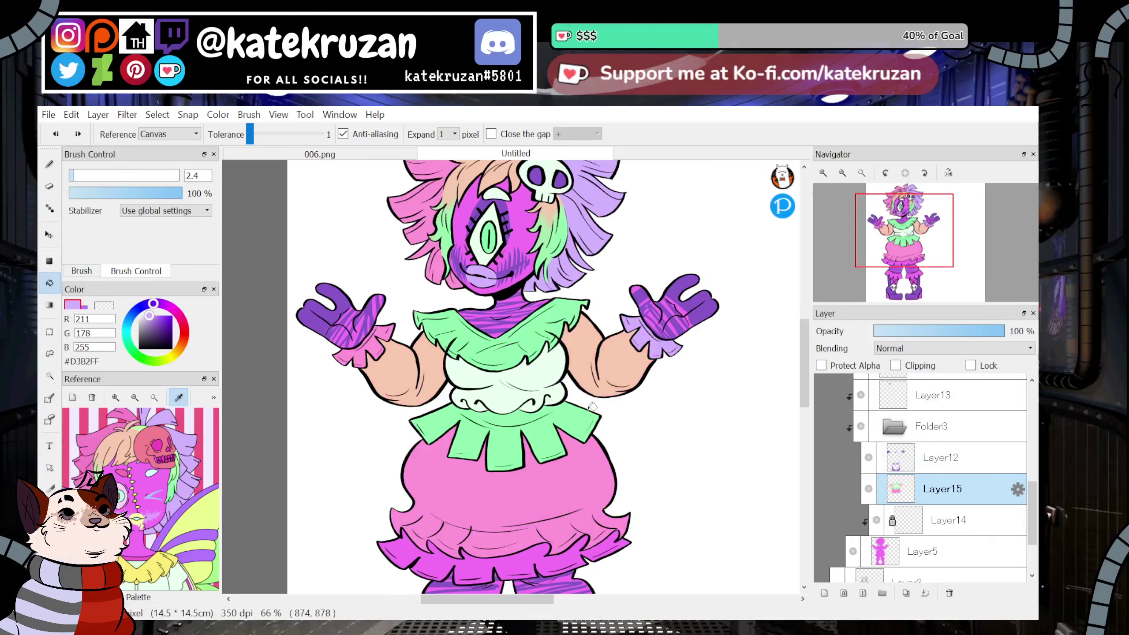
# Undo the last three fills, covering the right-hand cuff, the waist ruffle and the collar.
pyautogui.hotkey('ctrl', 'z')
pyautogui.hotkey('ctrl', 'z')
pyautogui.hotkey('ctrl', 'z')
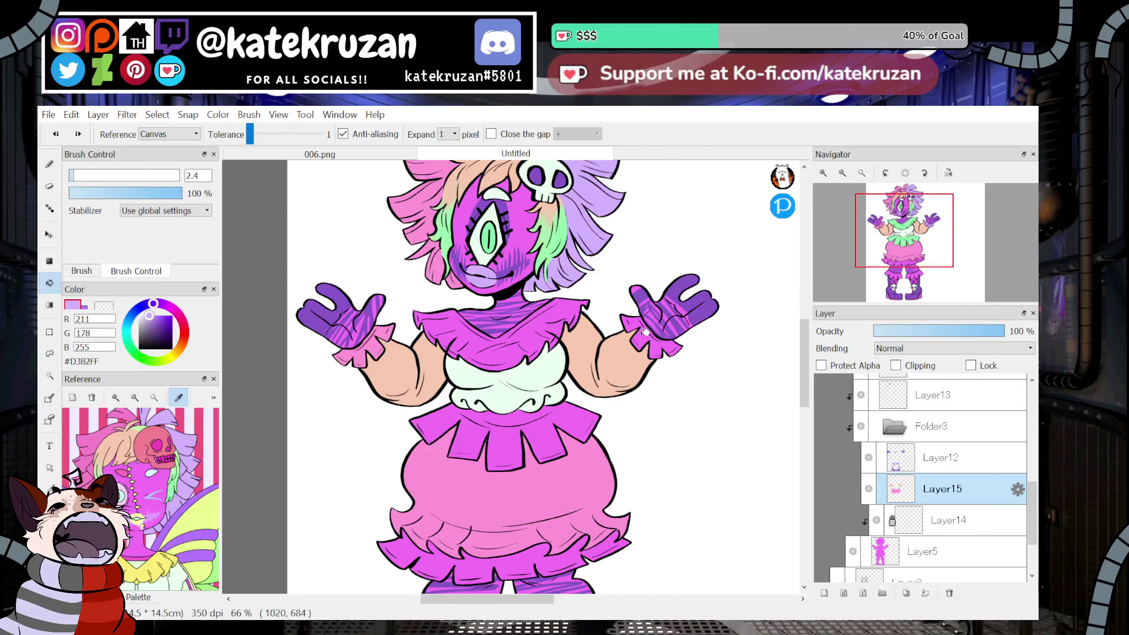
# Fill the right-hand cuff with lavender #D3B2FF and the right-hand sleeve with green #90FEB0 sampled from the reference picture.
pyautogui.click(646, 332)
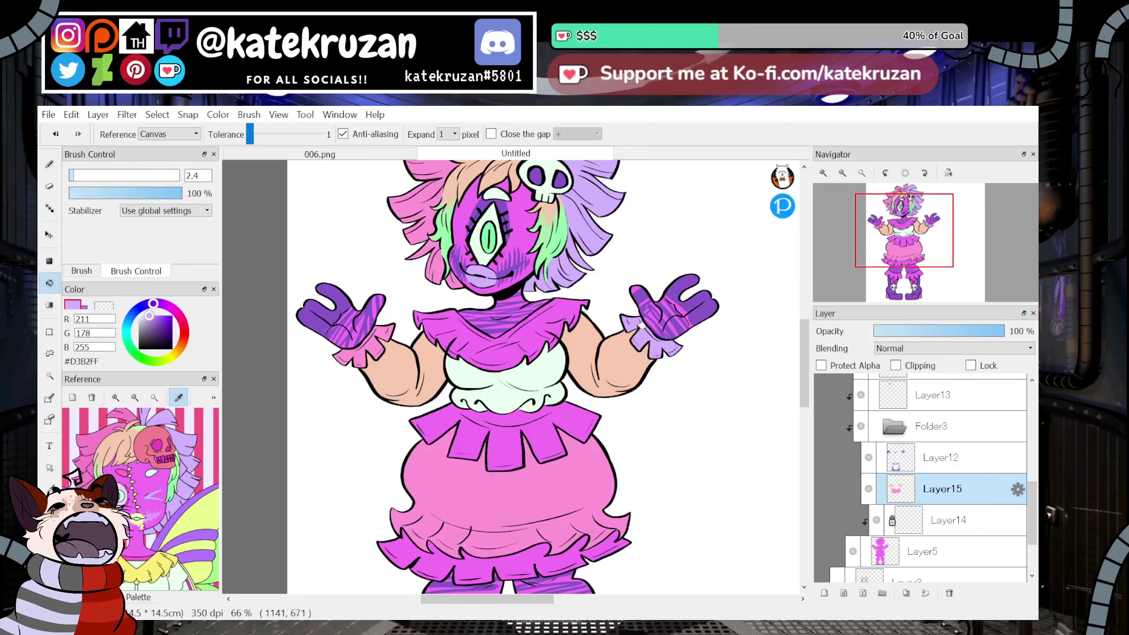
pyautogui.click(178, 485)
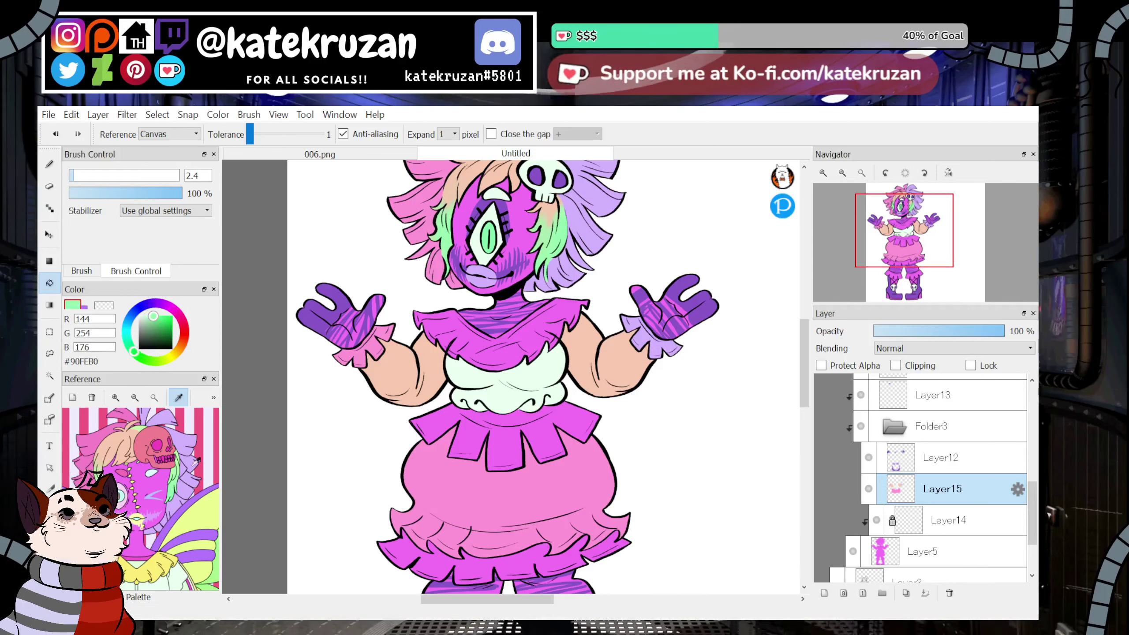
pyautogui.click(587, 351)
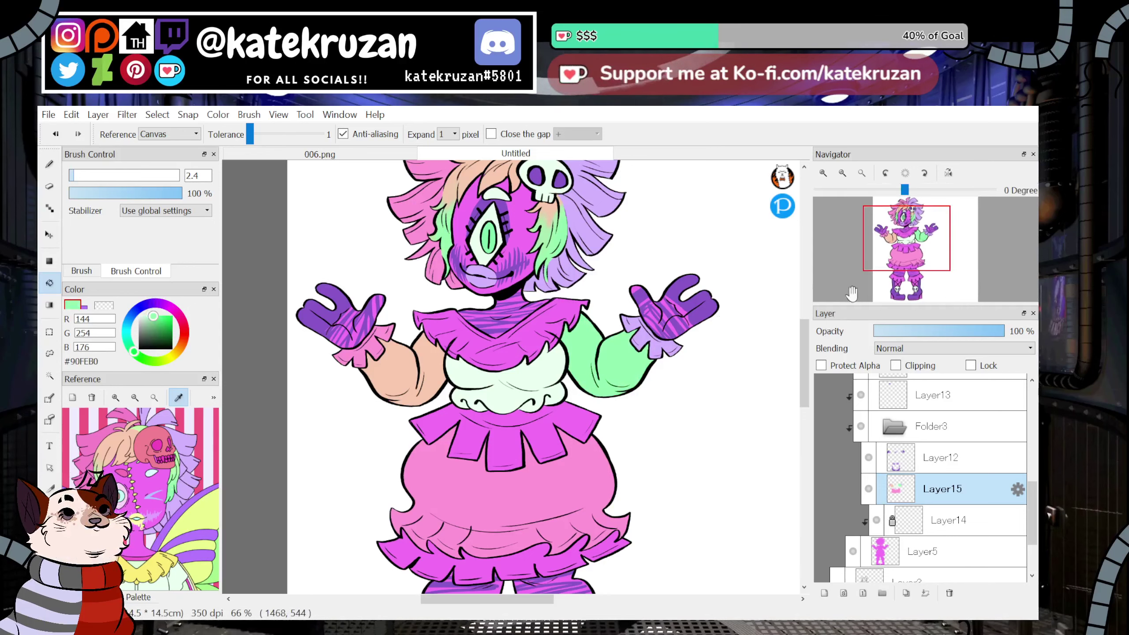
# Clear the bodice's mint fill and refill the bodice with pink #FF96D7 sampled from the skirt.
pyautogui.moveTo(908, 246); pyautogui.dragTo(900, 231)
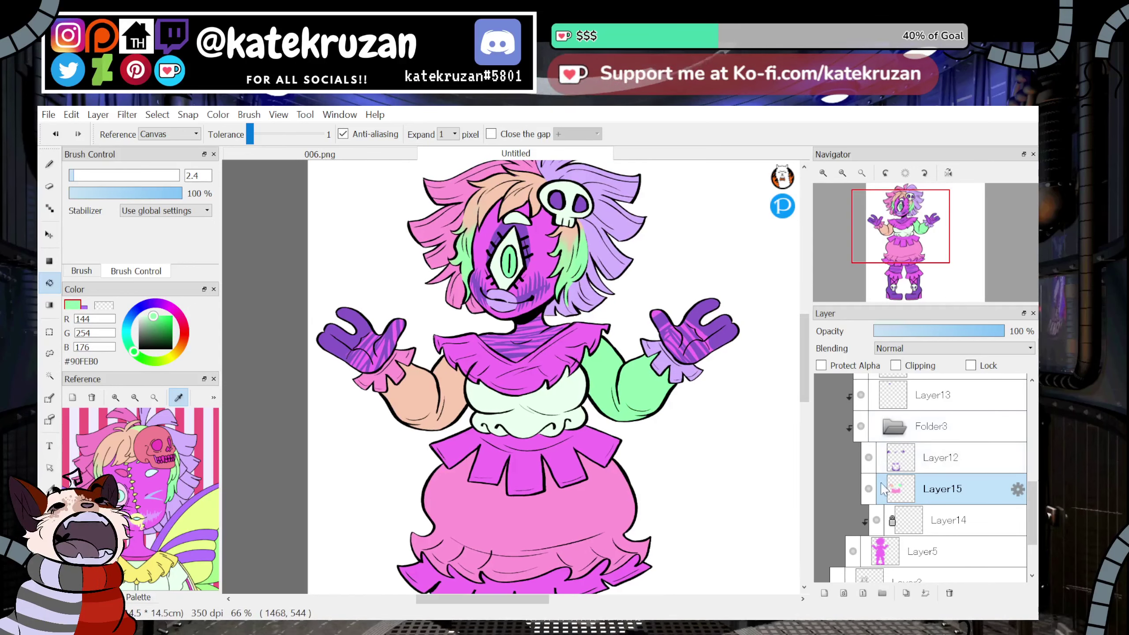
pyautogui.press('x')
pyautogui.click(567, 405)
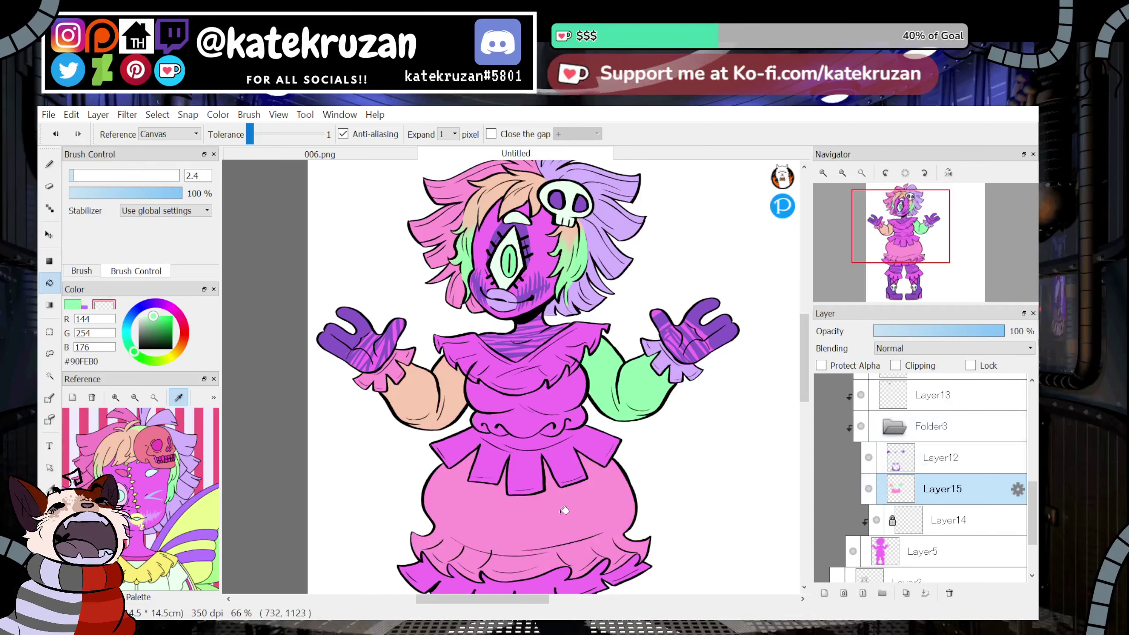
pyautogui.click(49, 511)
pyautogui.click(438, 516)
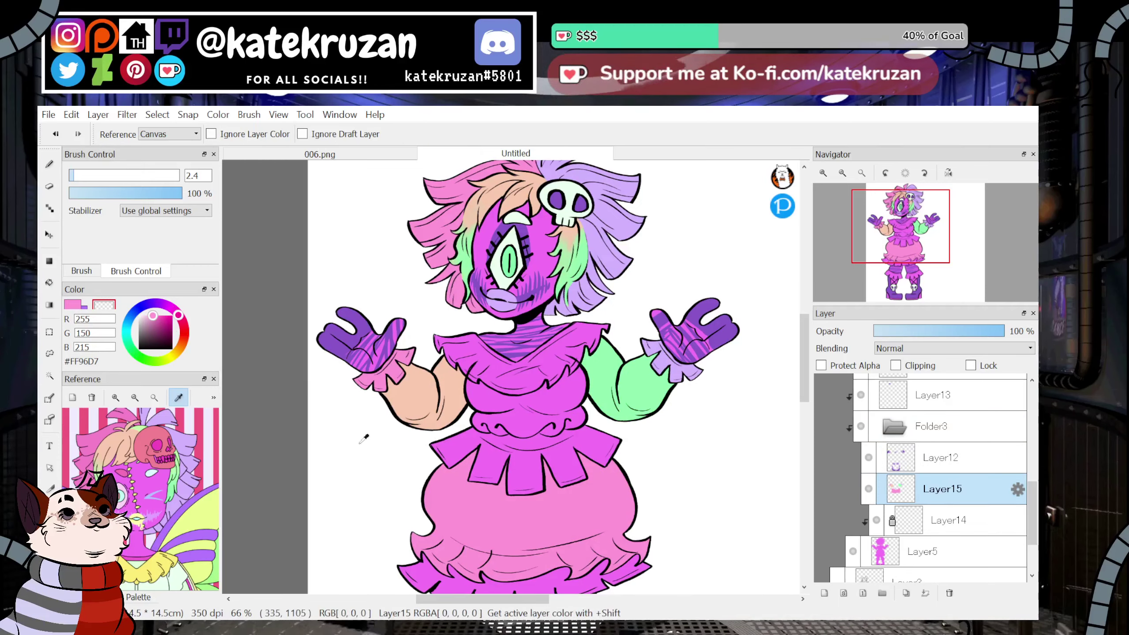
pyautogui.click(73, 306)
pyautogui.press('g')
pyautogui.click(566, 393)
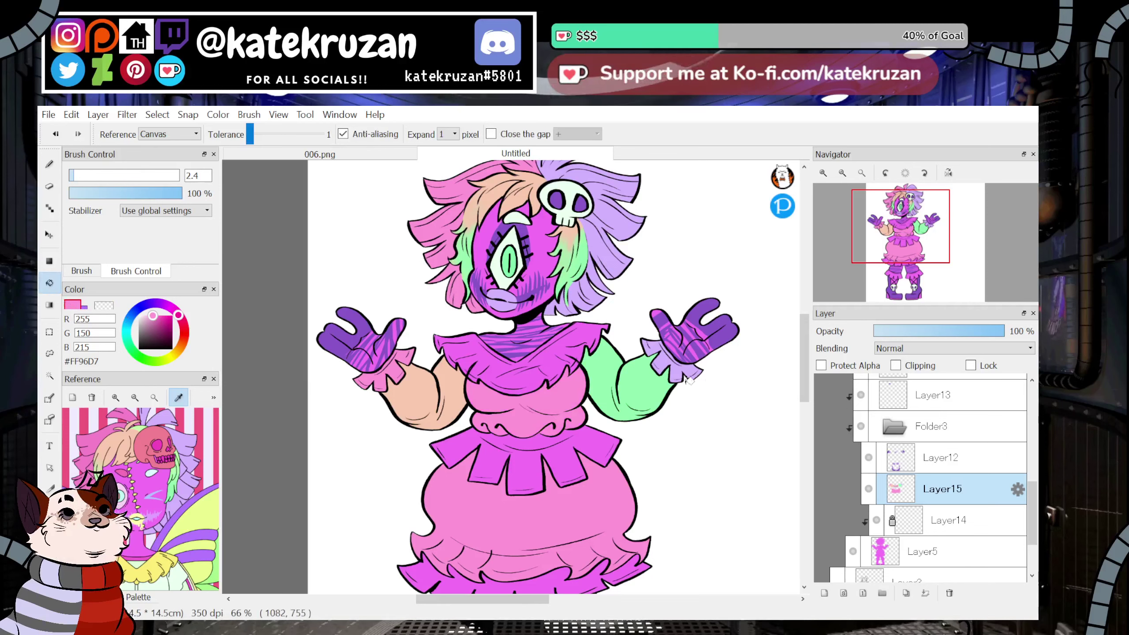
# Show Folder4 briefly to check the skull garlands against the recoloured dress, and hide it again.
pyautogui.moveTo(903, 236)
pyautogui.mouseDown()
pyautogui.moveTo(909, 267)
pyautogui.moveTo(906, 244)
pyautogui.mouseUp()
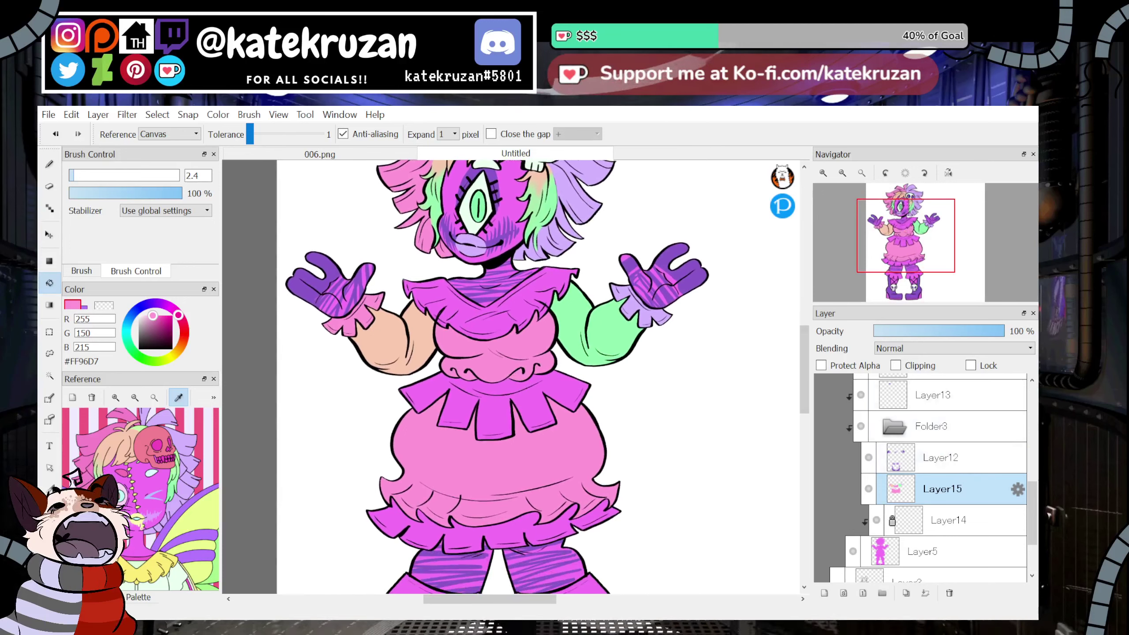
pyautogui.press('alt')
pyautogui.moveTo(1028, 494); pyautogui.dragTo(978, 403)
pyautogui.click(837, 380)
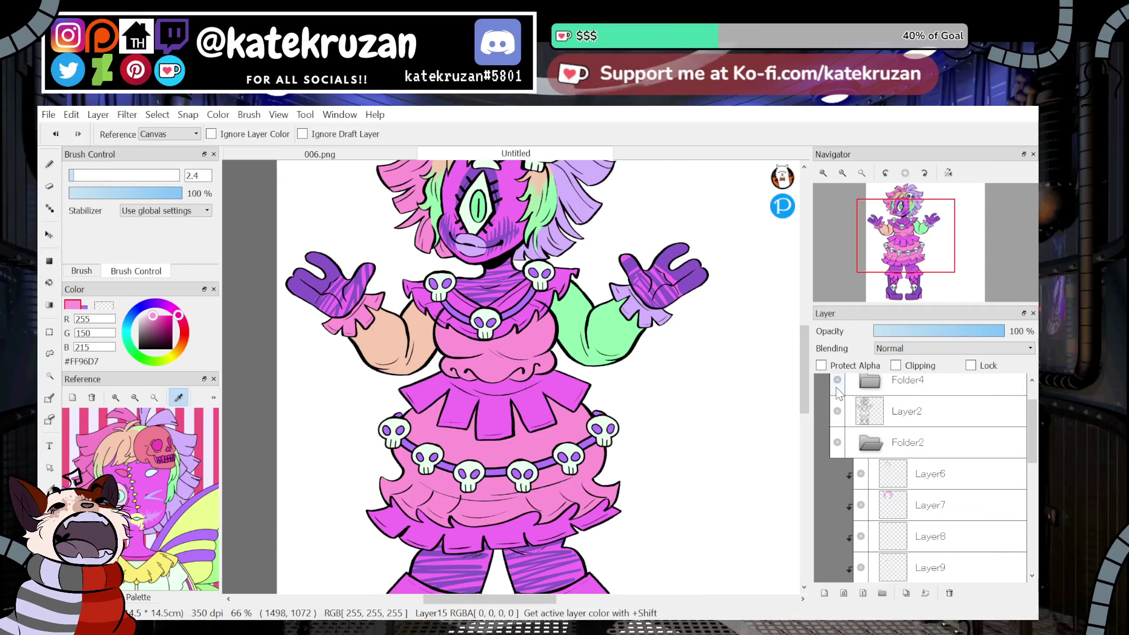
pyautogui.click(837, 385)
pyautogui.moveTo(1031, 443); pyautogui.dragTo(1032, 522)
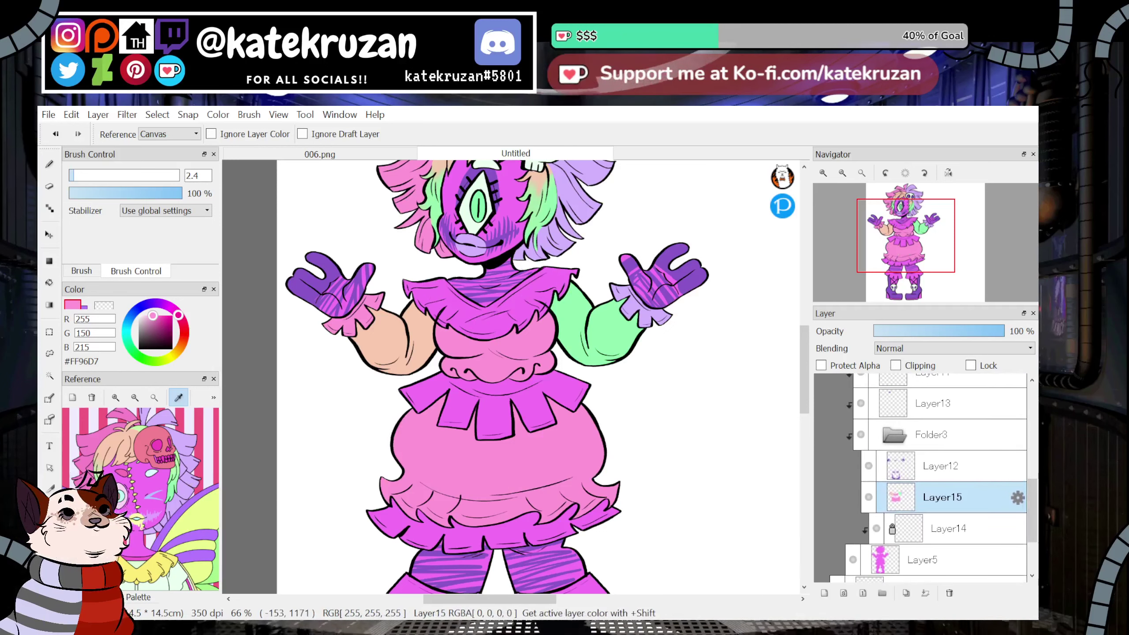
# Fill the collar with pink #FF96D7, and the bodice and skirt with pale mint #EAFFEF sampled from the eye.
pyautogui.press('g')
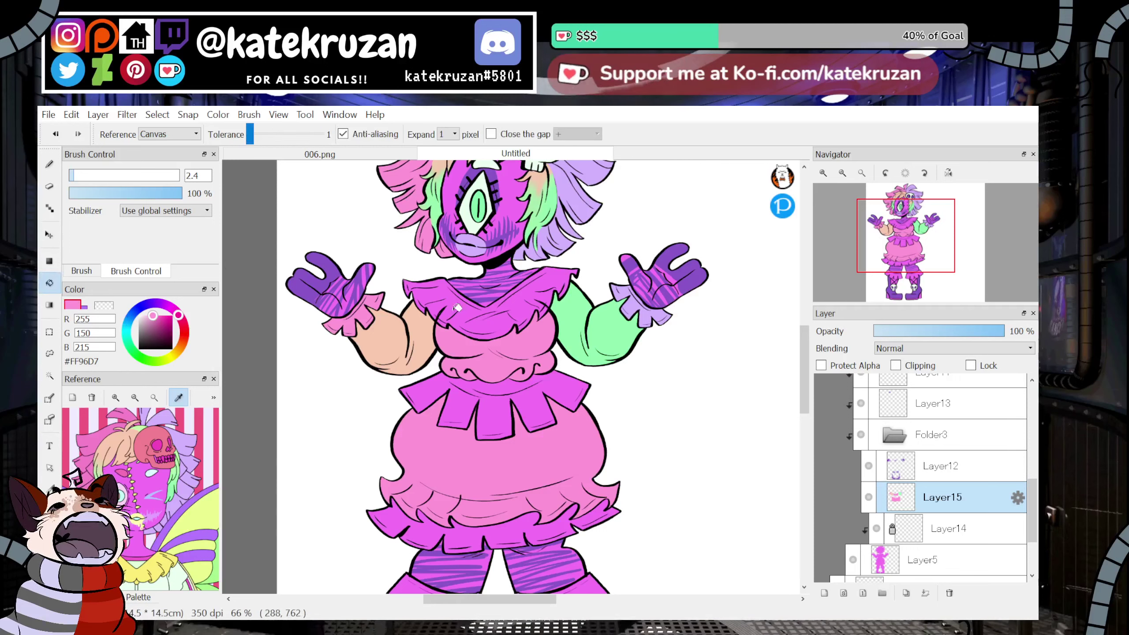
pyautogui.click(548, 311)
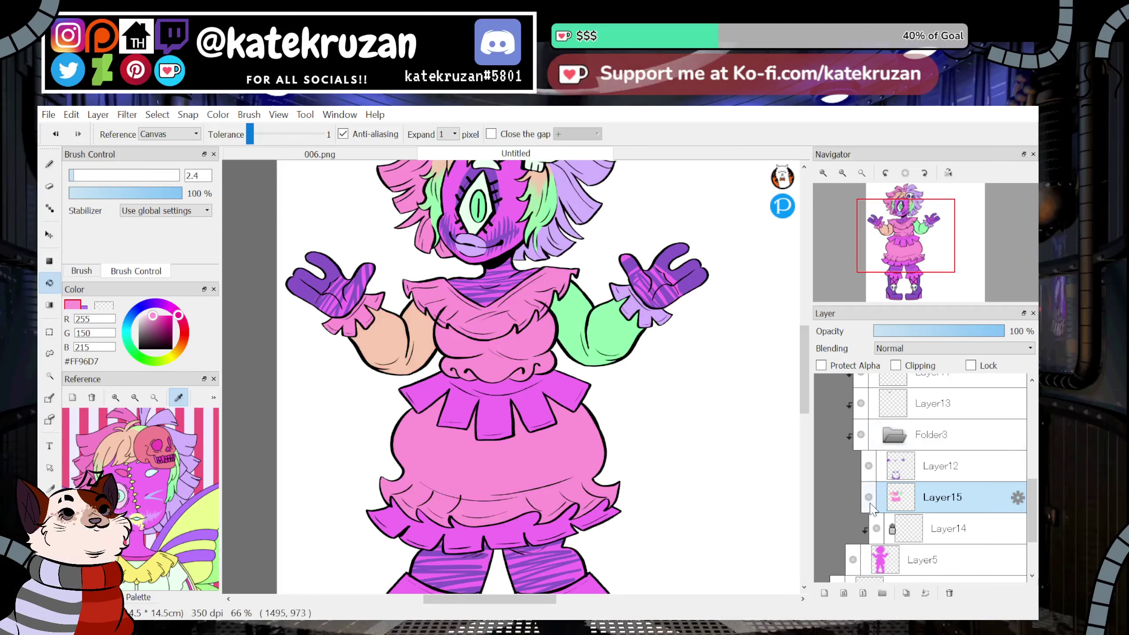
pyautogui.press('i')
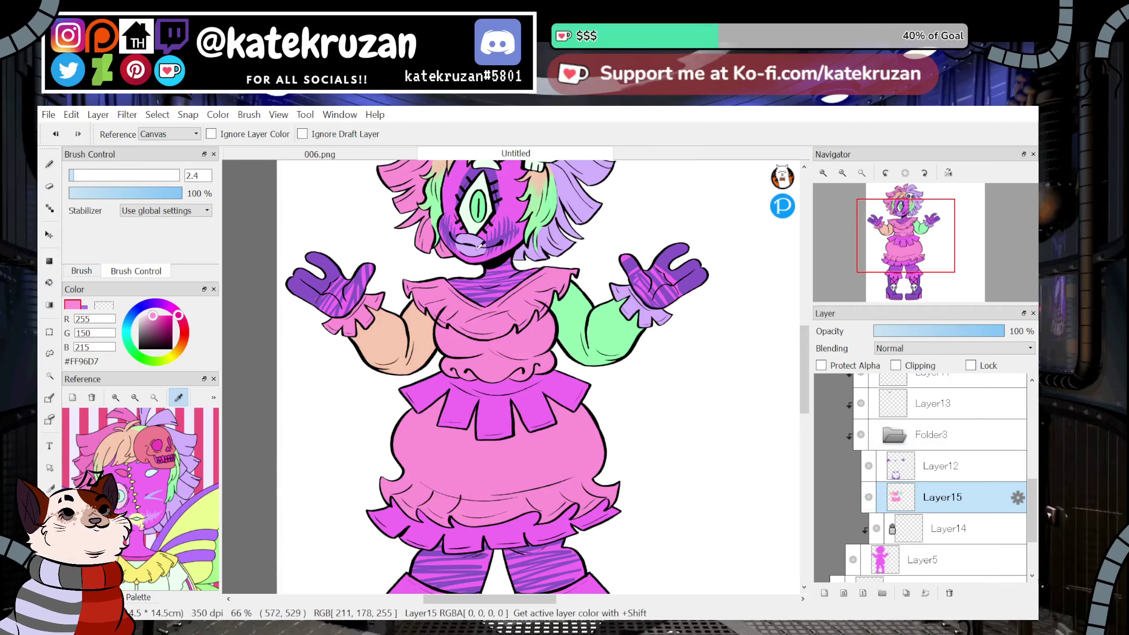
pyautogui.click(473, 228)
pyautogui.click(49, 283)
pyautogui.click(495, 345)
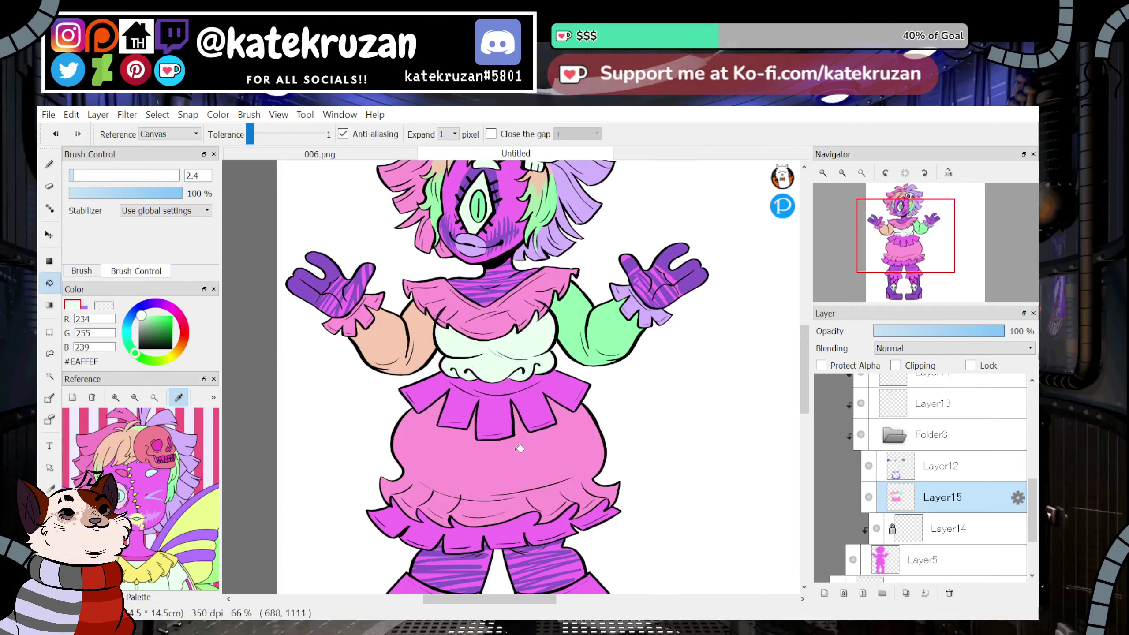
pyautogui.click(520, 449)
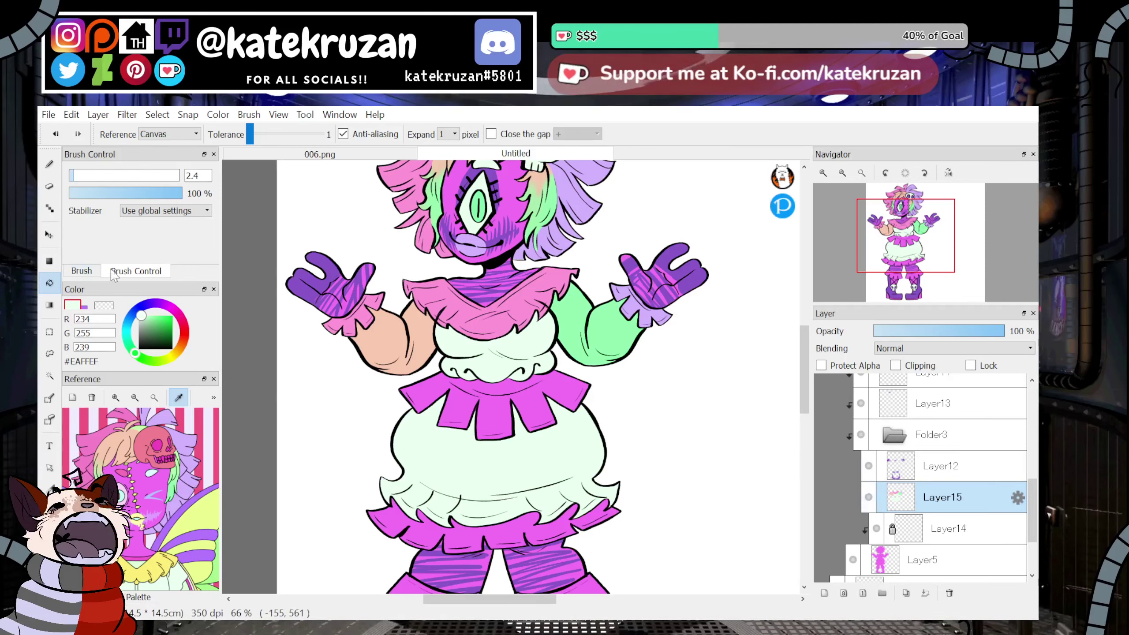
# Draw a lavender #D3B2FF dividing line down the middle of the collar and fill its right-hand half with the same colour.
pyautogui.click(50, 164)
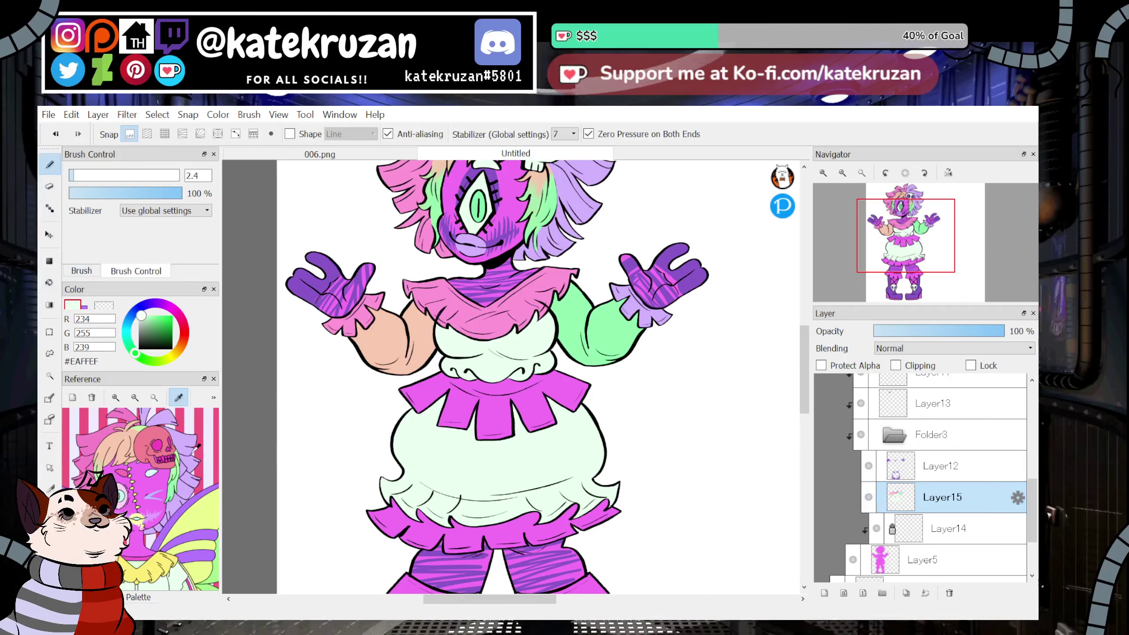
pyautogui.keyDown('alt'); pyautogui.click(376, 331); pyautogui.keyUp('alt')
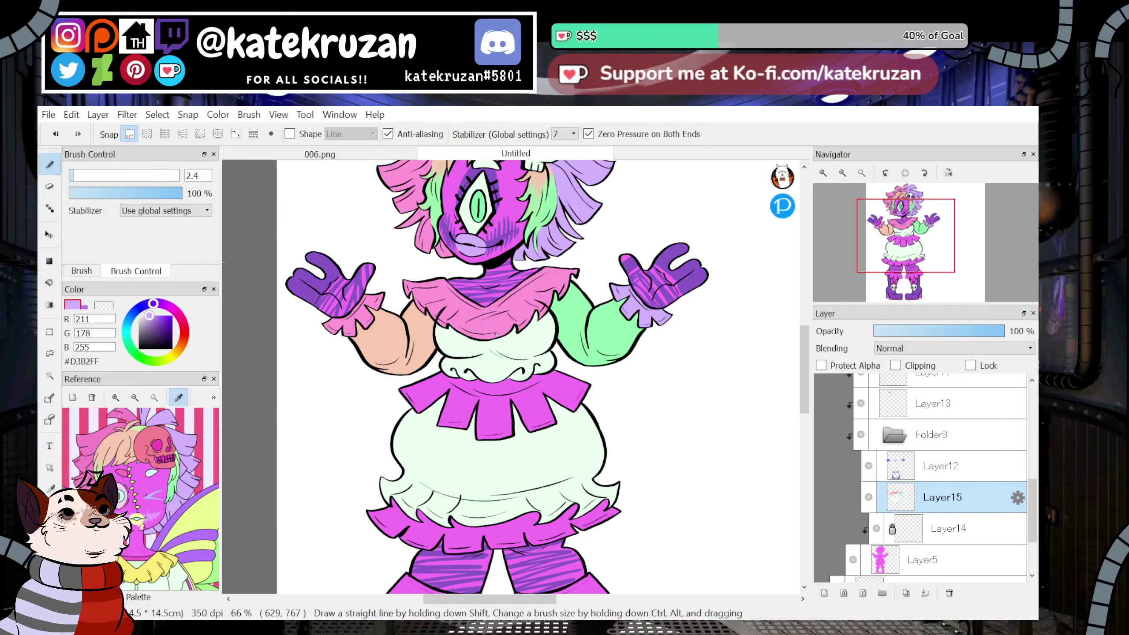
pyautogui.moveTo(485, 316); pyautogui.dragTo(486, 340)
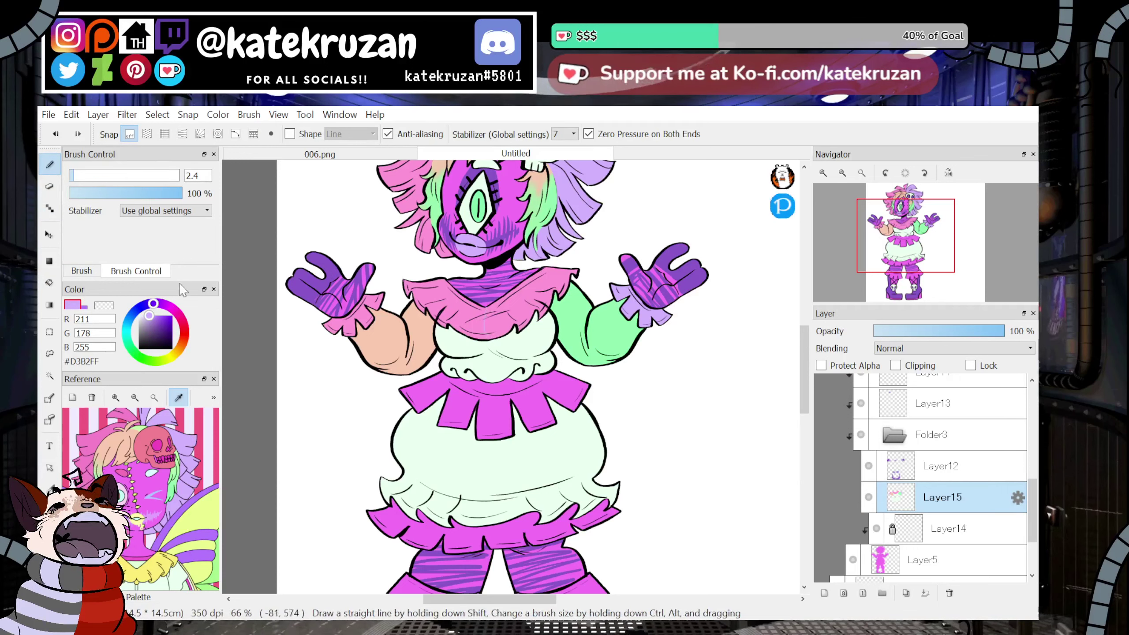
pyautogui.press('g')
pyautogui.click(496, 321)
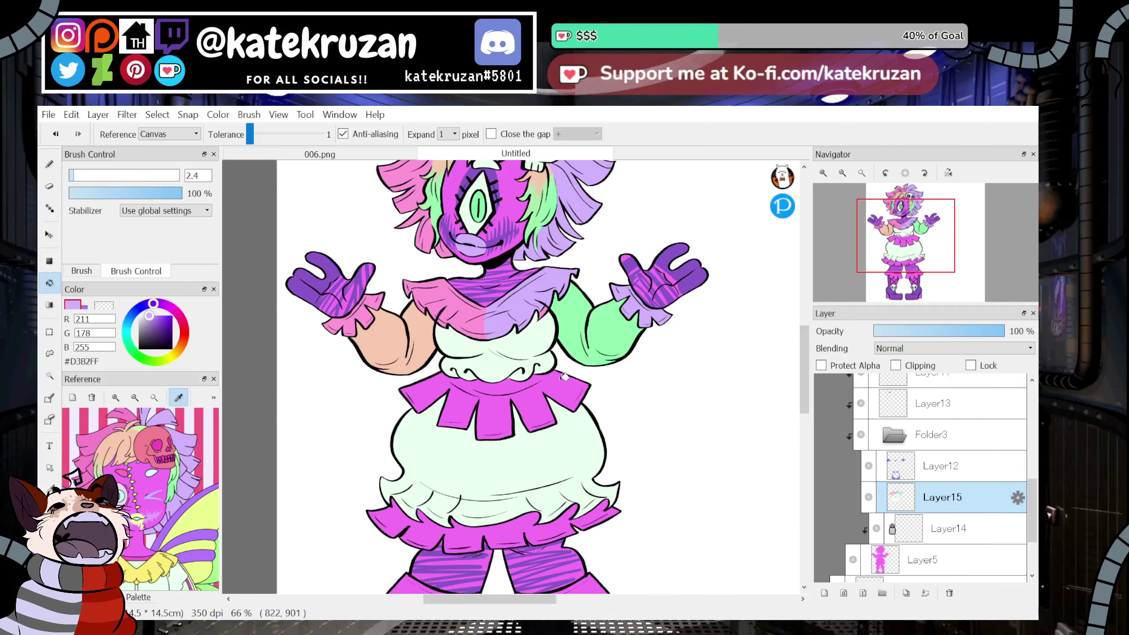
# Set the brush size to 5.2 and draw lavender centre lines dividing the waist ruffle and the skirt's hem ruffle.
pyautogui.moveTo(919, 222); pyautogui.dragTo(908, 246)
pyautogui.press('b')
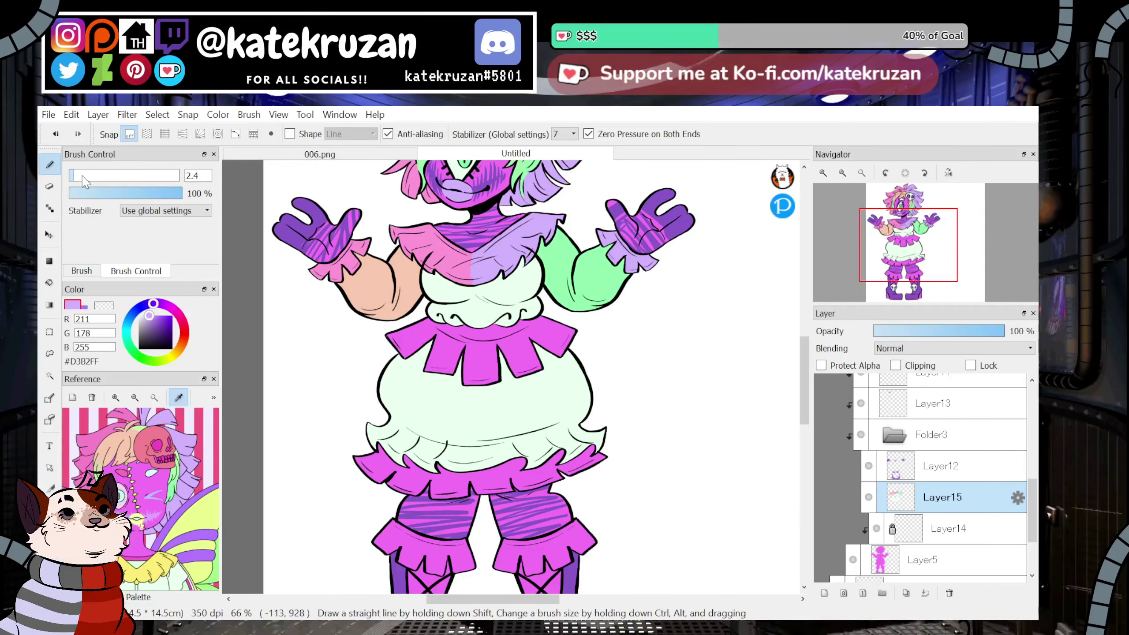
pyautogui.moveTo(482, 367); pyautogui.dragTo(482, 381)
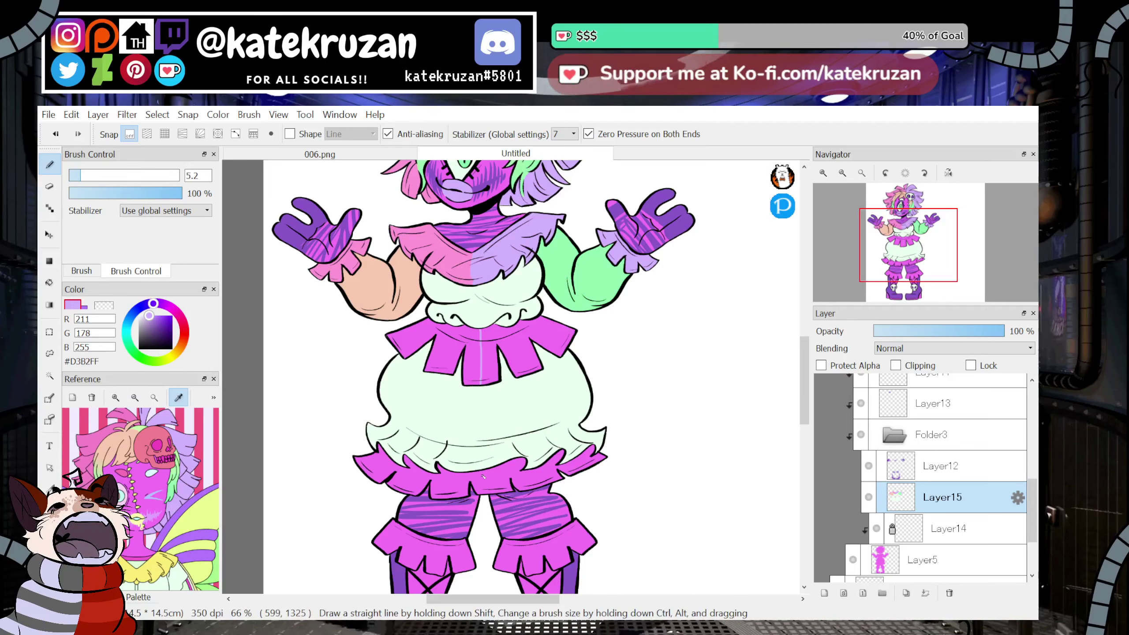
pyautogui.moveTo(483, 470); pyautogui.dragTo(484, 491)
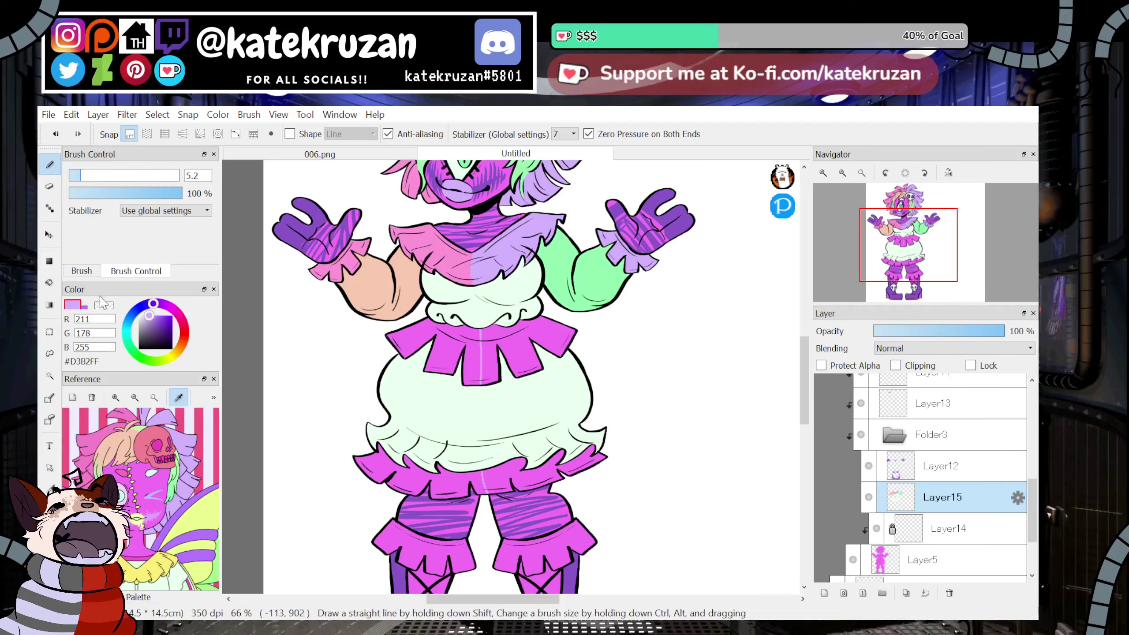
# Fill the right-hand halves of the waist and hem ruffles and the right-hand leg ruffle with lavender #D3B2FF.
pyautogui.press('g')
pyautogui.click(518, 351)
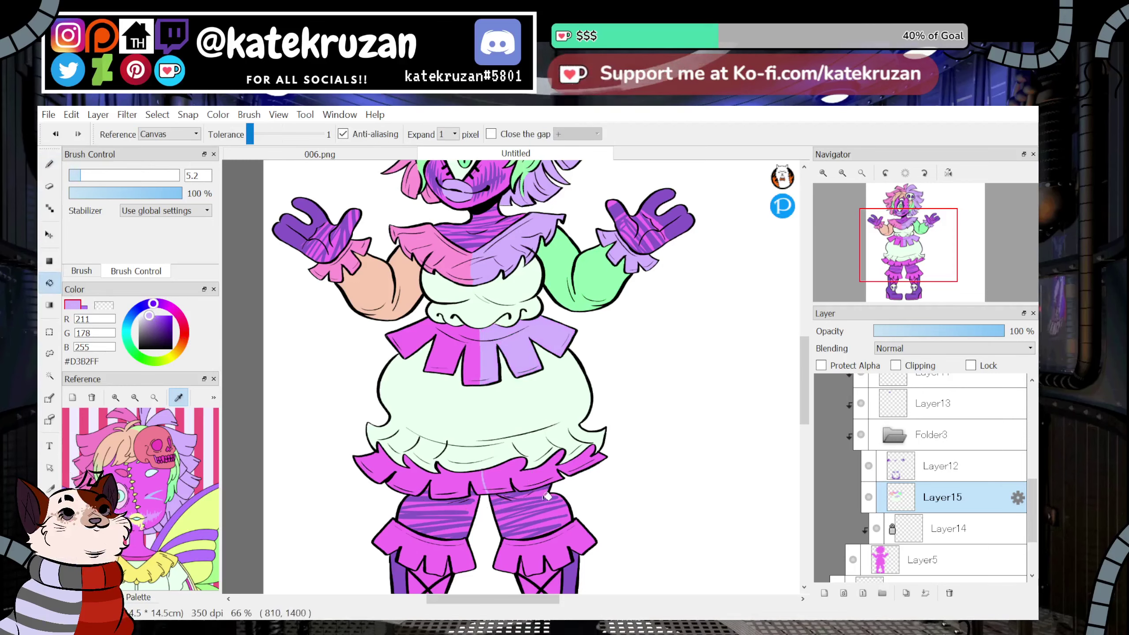
pyautogui.click(533, 478)
pyautogui.click(547, 543)
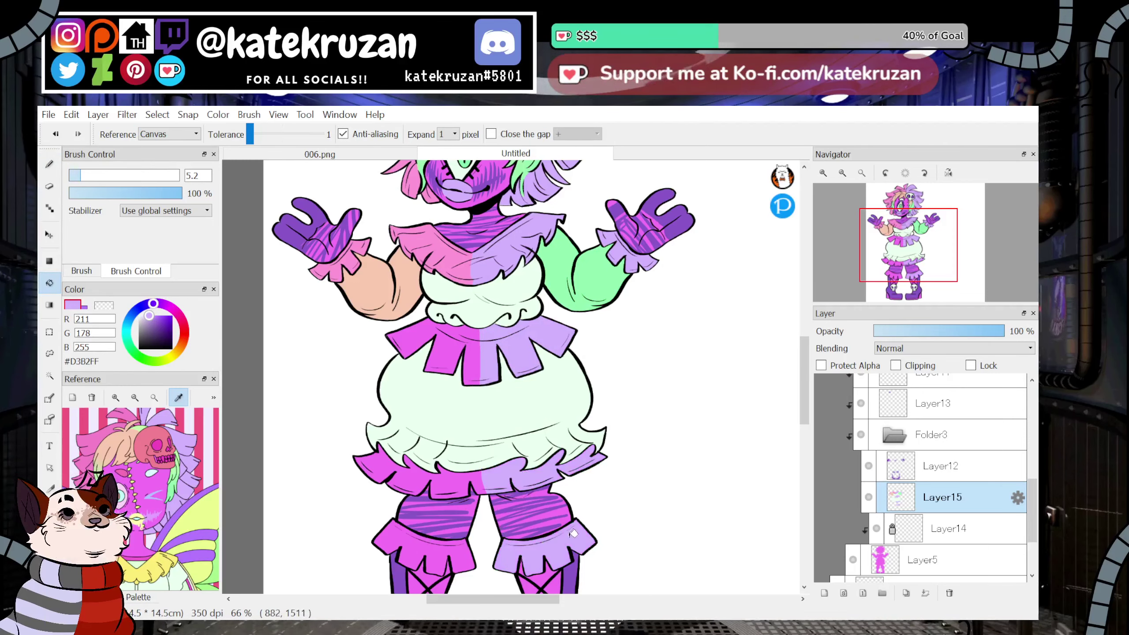
# Fill the waist ruffle's right-hand half with green #90FEB0 and its left-hand half with peach #F8C8AE, both sampled from the sleeves.
pyautogui.press('i')
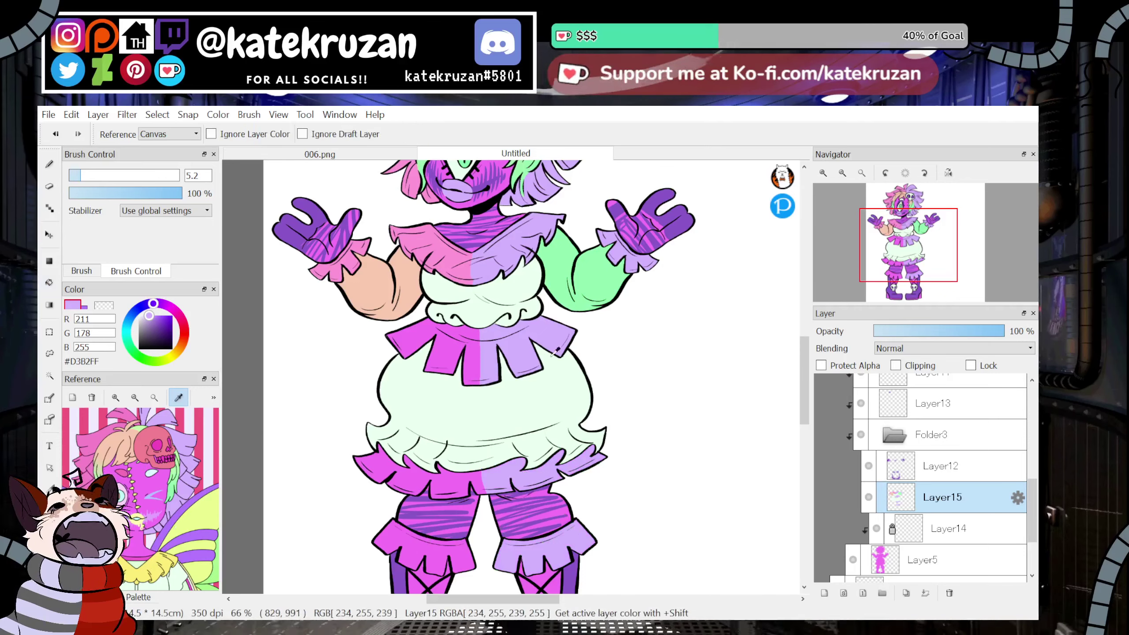
pyautogui.click(576, 268)
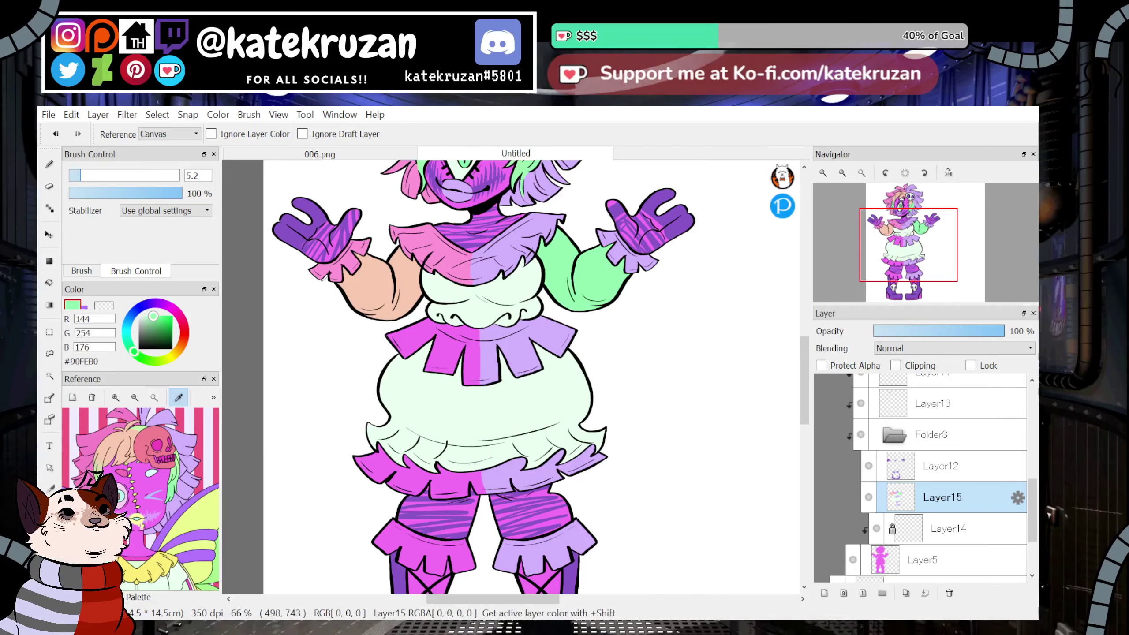
pyautogui.click(49, 283)
pyautogui.click(529, 364)
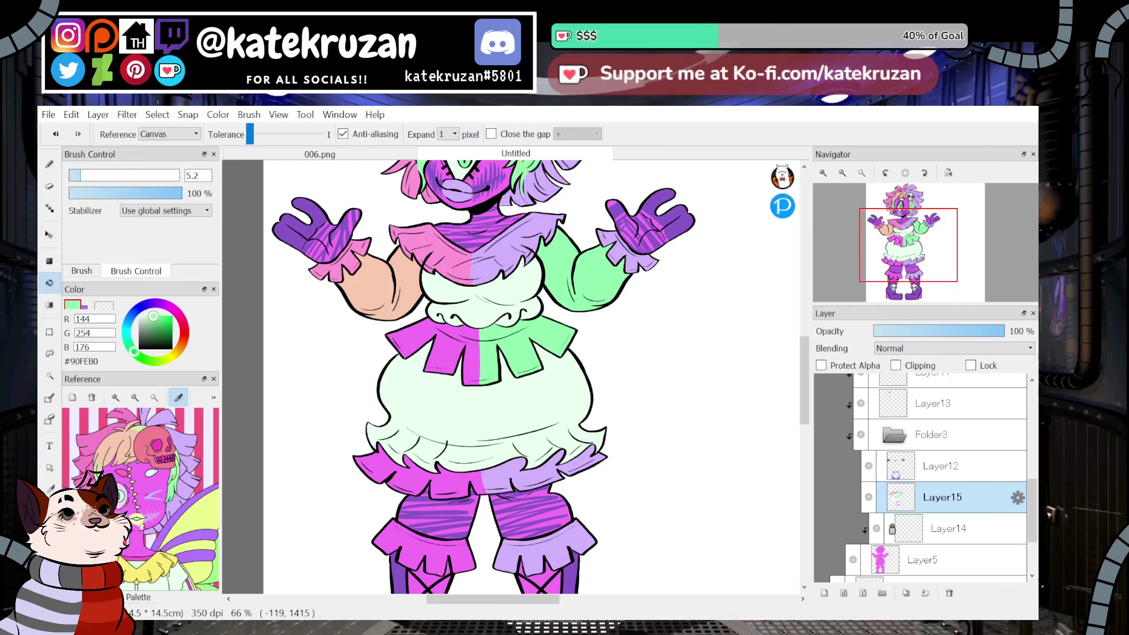
pyautogui.press('i')
pyautogui.click(373, 289)
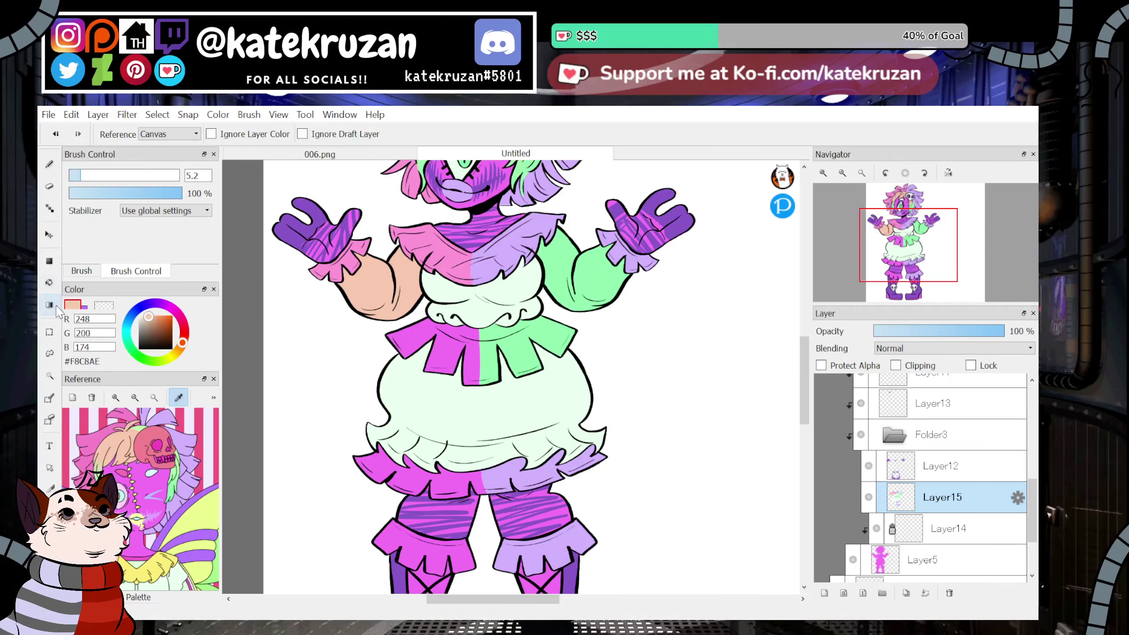
pyautogui.press('g')
pyautogui.click(449, 351)
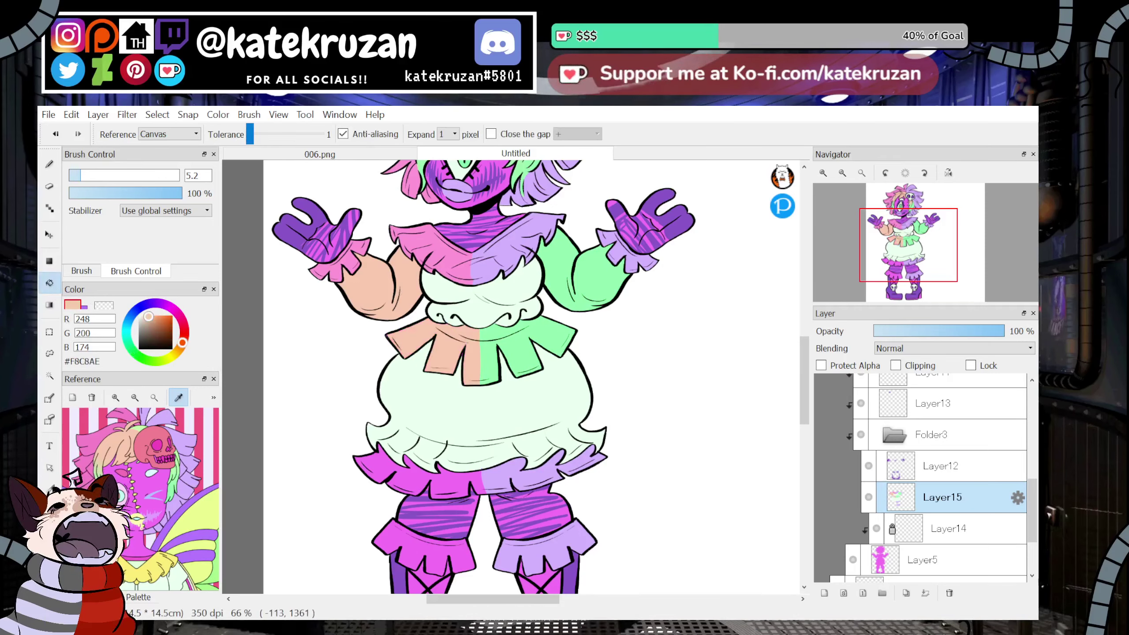
# Fill the left-hand half of the skirt's hem ruffle with pink #FF96D7 sampled from the collar.
pyautogui.press('i')
pyautogui.click(420, 254)
pyautogui.press('g')
pyautogui.moveTo(422, 312); pyautogui.dragTo(442, 169)
pyautogui.click(406, 327)
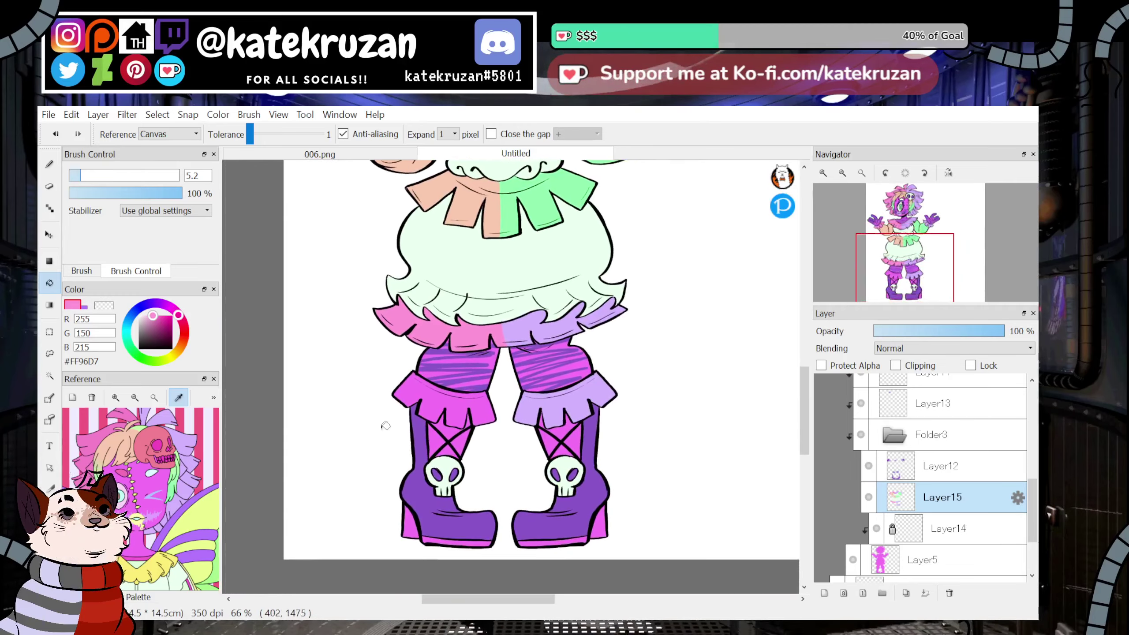
# Fill the panels behind the right-hand boot's laces with green #90FEB0 sampled from the waist ruffle.
pyautogui.press('i')
pyautogui.click(542, 207)
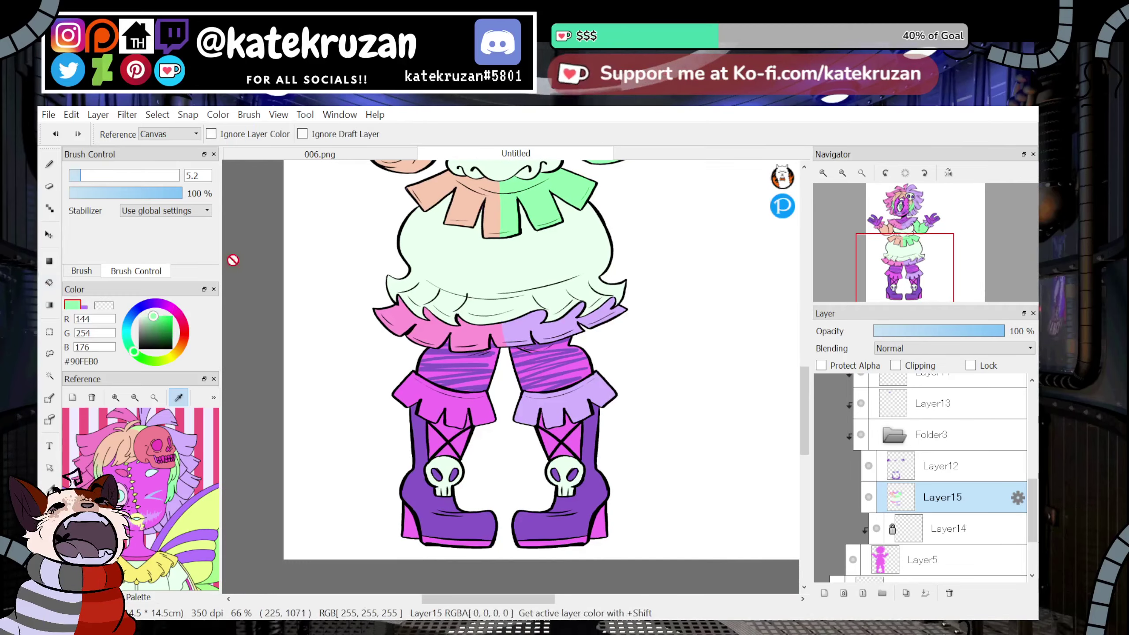
pyautogui.press('g')
pyautogui.click(551, 434)
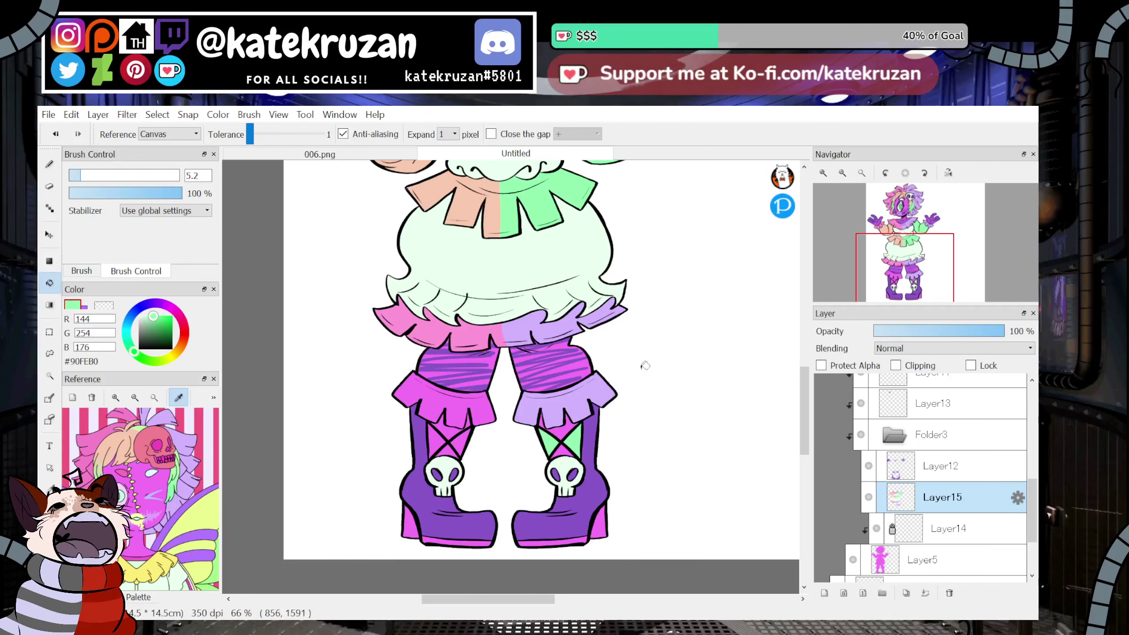
pyautogui.click(561, 451)
pyautogui.click(561, 427)
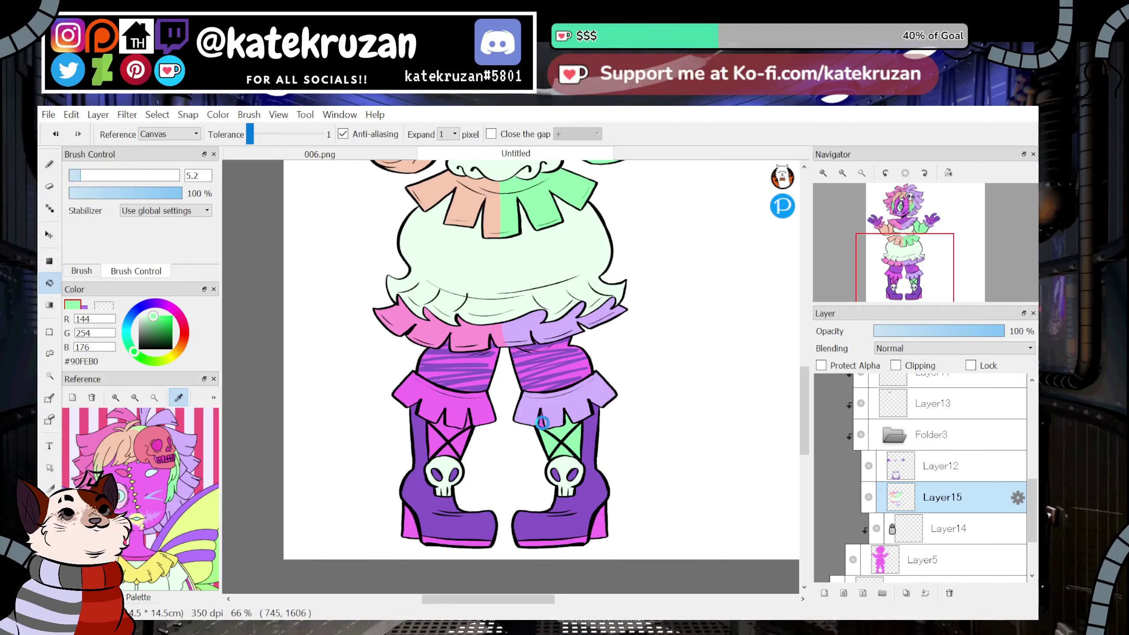
# Fill the panels behind the left-hand boot's laces with peach #F8C8AE sampled from the waist ruffle.
pyautogui.press('i')
pyautogui.click(449, 204)
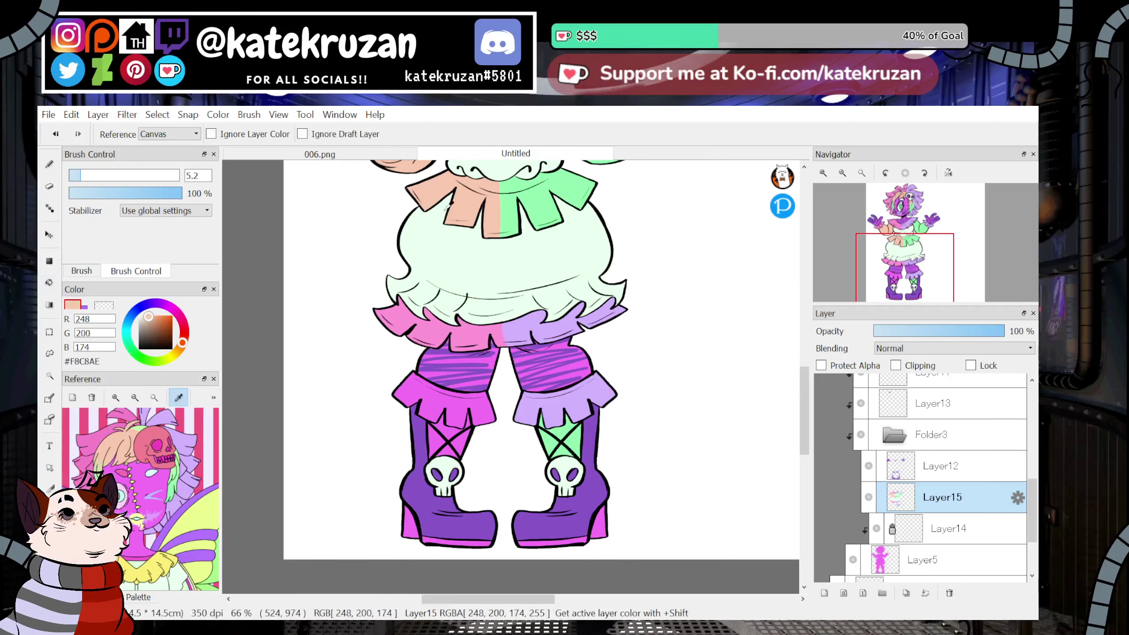
pyautogui.press('g')
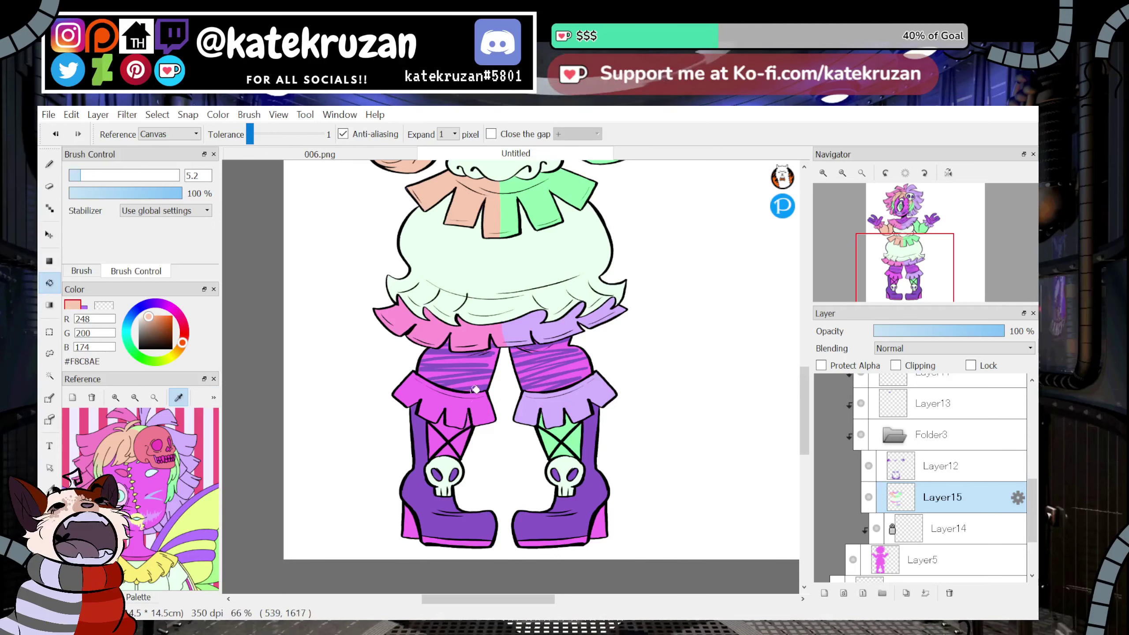
pyautogui.click(467, 420)
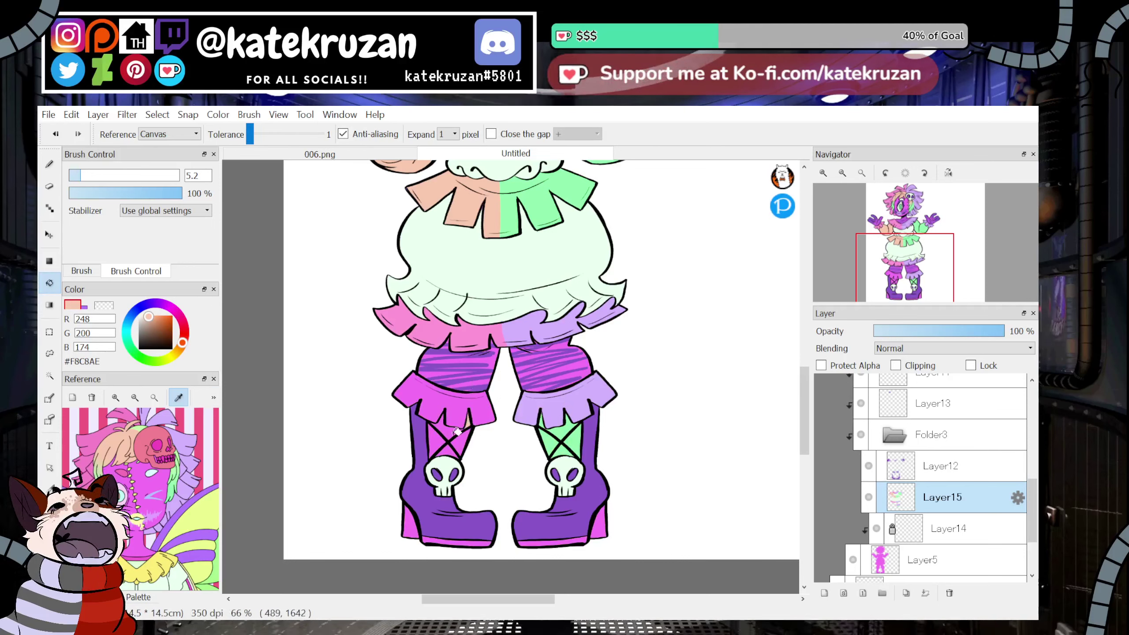
pyautogui.click(453, 434)
pyautogui.click(462, 443)
pyautogui.click(436, 443)
# Sample purple #8956C8 and, on Layer12, touch up the right-hand leg just under the skirt's hem with the 9.7 Pen.
pyautogui.moveTo(907, 271)
pyautogui.mouseDown()
pyautogui.moveTo(911, 214)
pyautogui.moveTo(905, 273)
pyautogui.mouseUp()
pyautogui.click(871, 472)
pyautogui.click(869, 467)
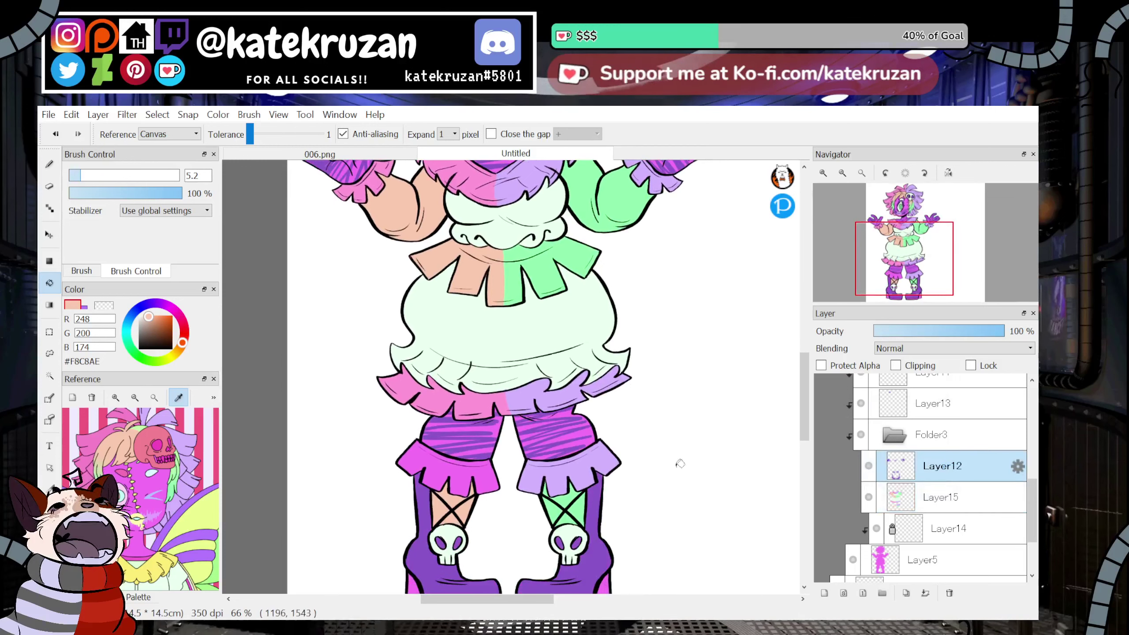
pyautogui.click(49, 511)
pyautogui.keyDown('alt'); pyautogui.click(428, 544); pyautogui.keyUp('alt')
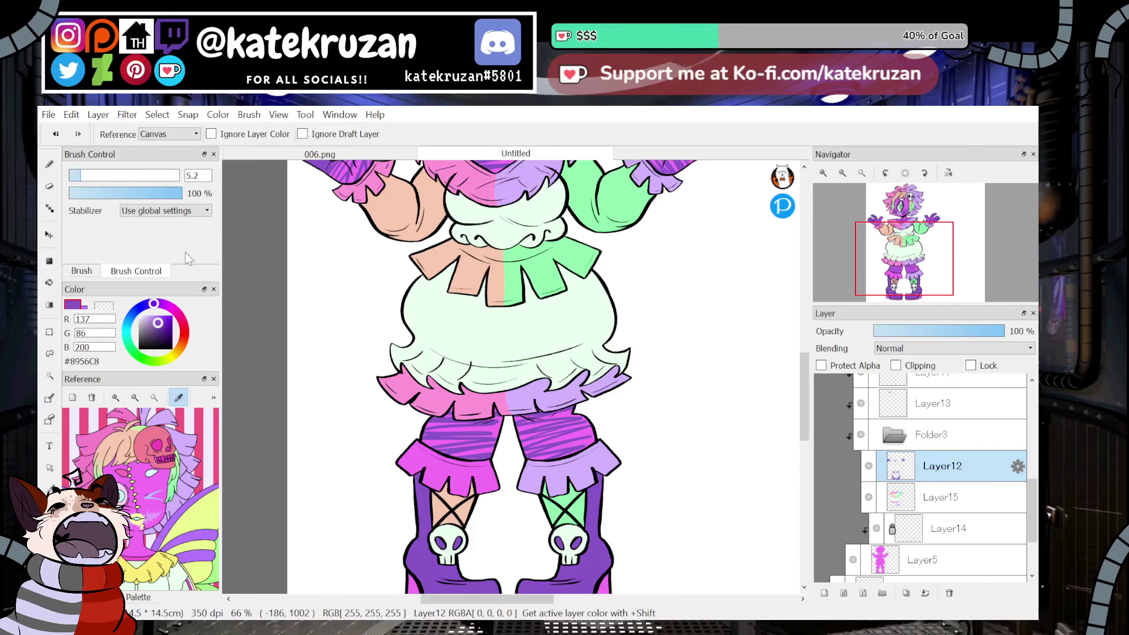
pyautogui.scroll(4, 587, 234)
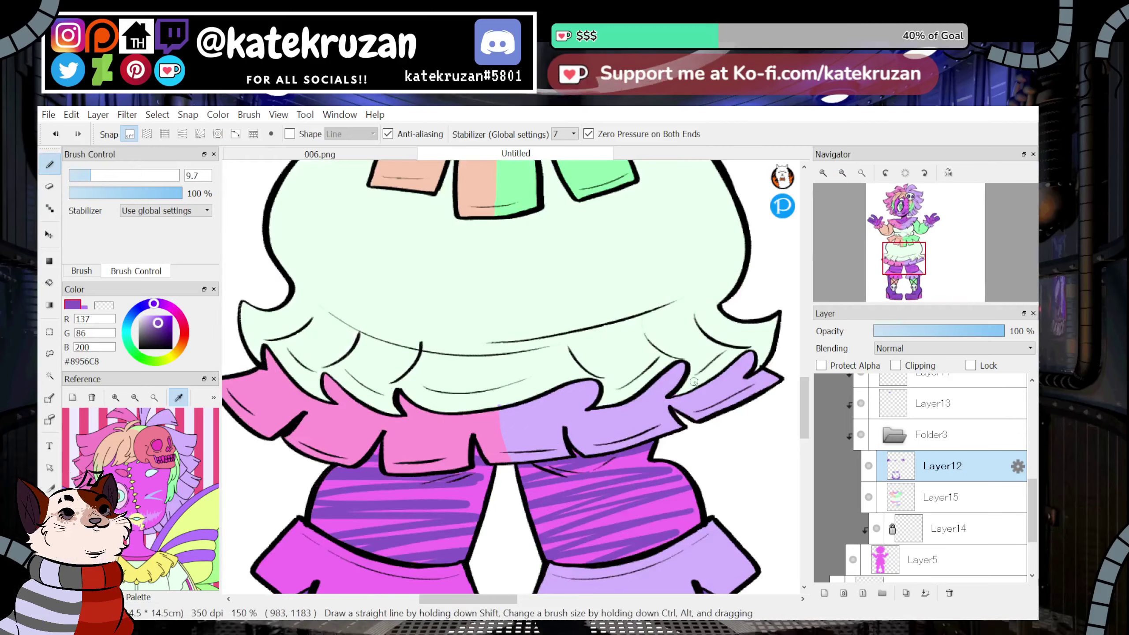
pyautogui.moveTo(568, 469); pyautogui.dragTo(563, 472)
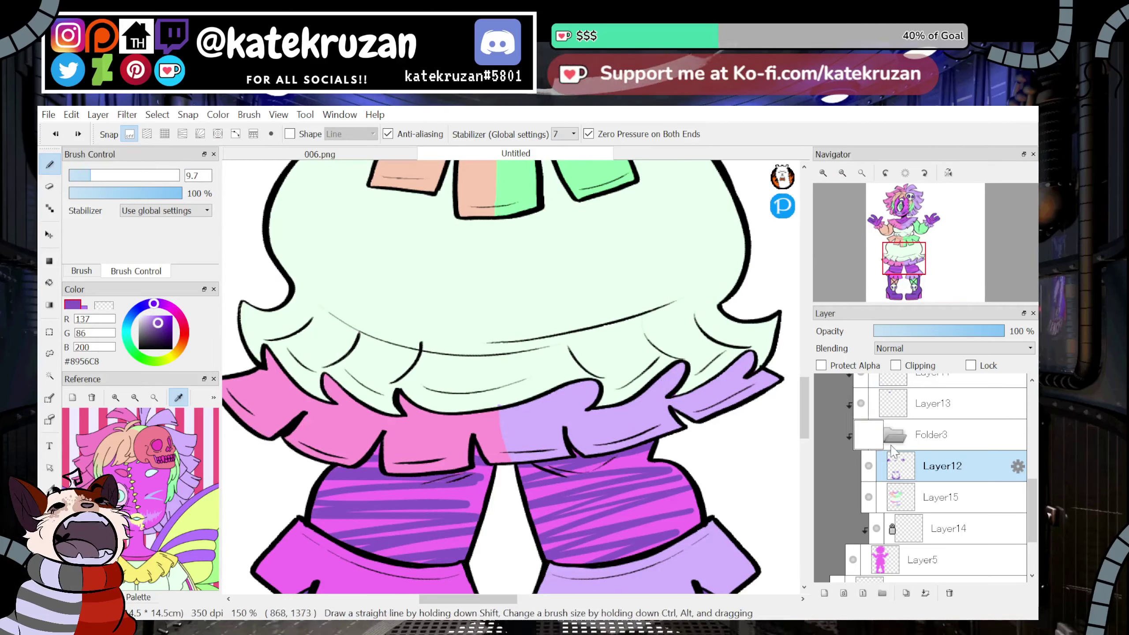
# Paint purple #8956C8 shadows on both legs directly beneath the hem ruffle with the 26.6 NONAME brush.
pyautogui.click(868, 467)
pyautogui.click(868, 467)
pyautogui.click(84, 271)
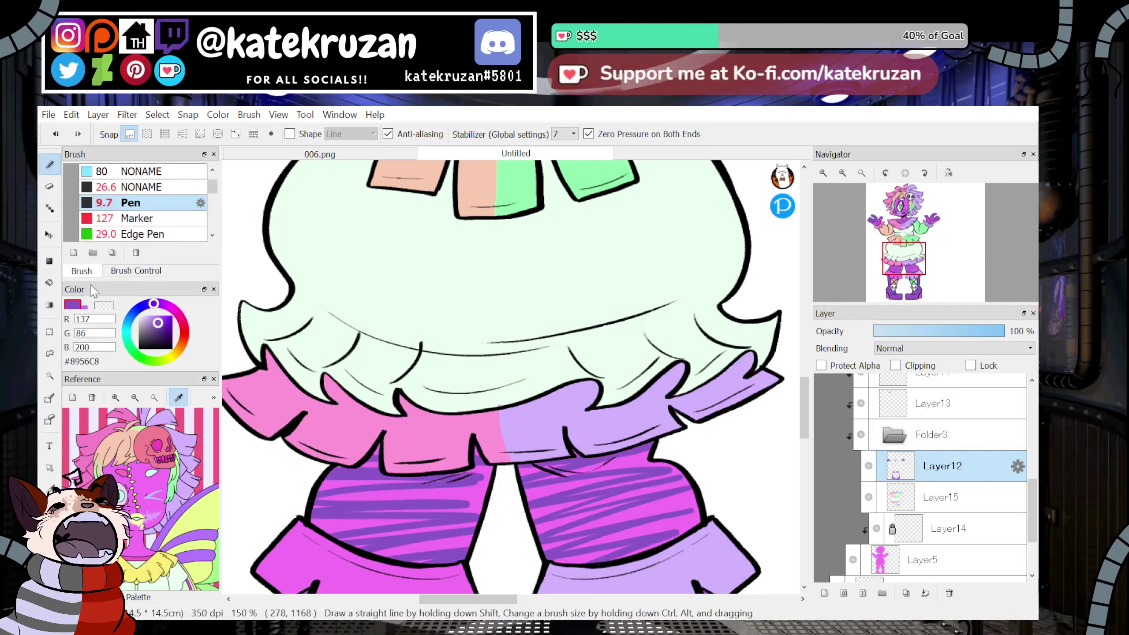
pyautogui.click(138, 187)
pyautogui.moveTo(544, 468)
pyautogui.mouseDown()
pyautogui.moveTo(576, 451)
pyautogui.moveTo(584, 464)
pyautogui.moveTo(558, 470)
pyautogui.moveTo(617, 456)
pyautogui.mouseUp()
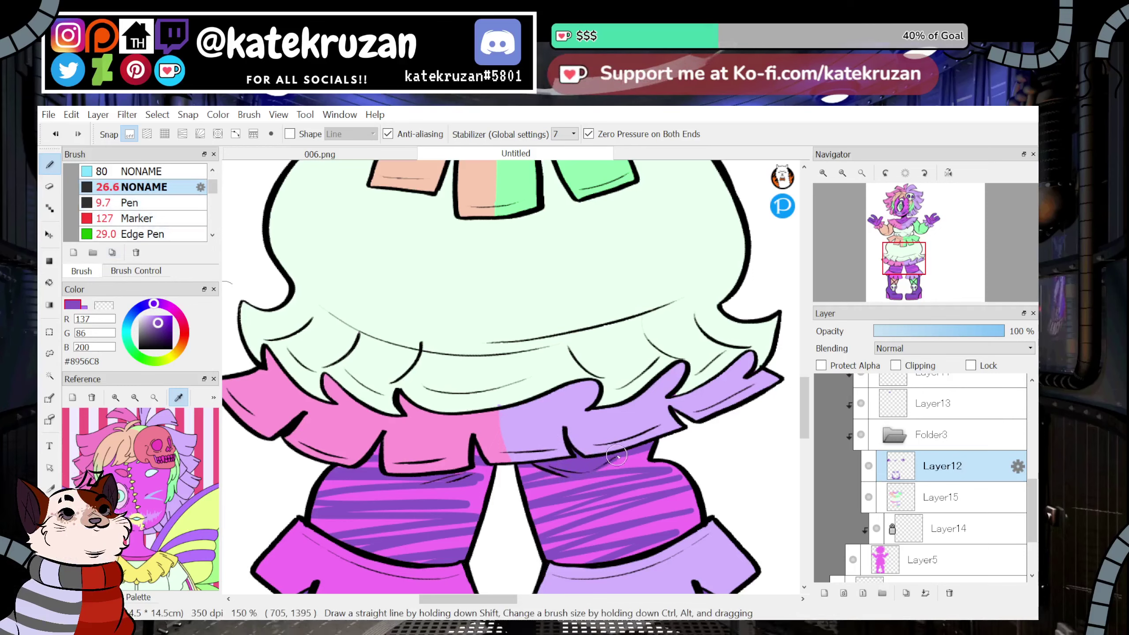
pyautogui.hotkey('ctrl', 'z')
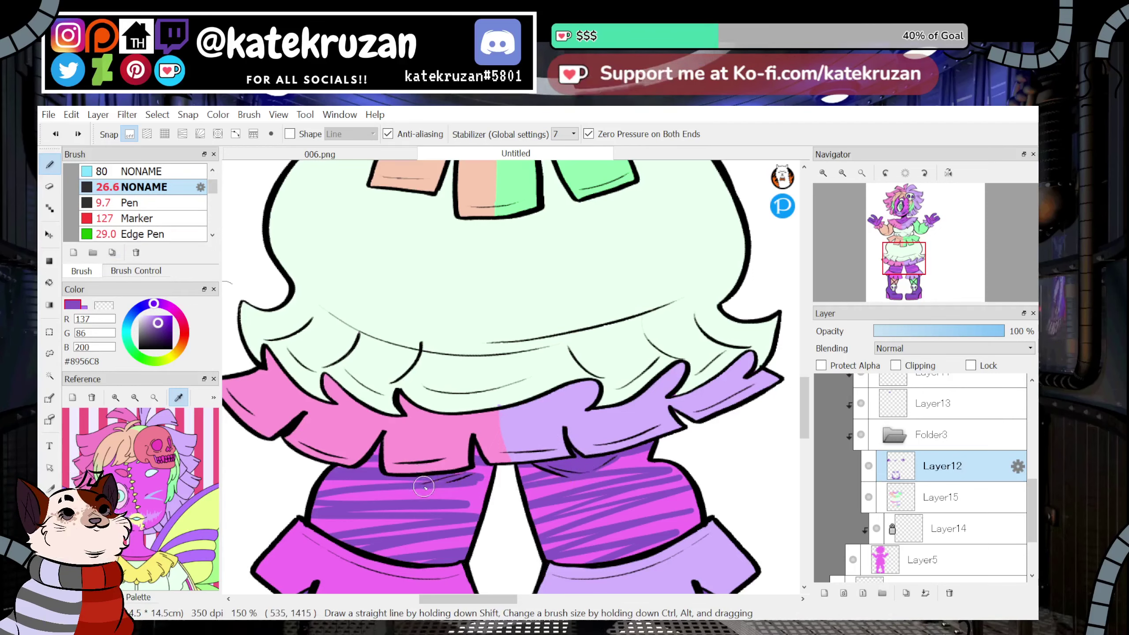
pyautogui.moveTo(418, 482); pyautogui.dragTo(462, 476)
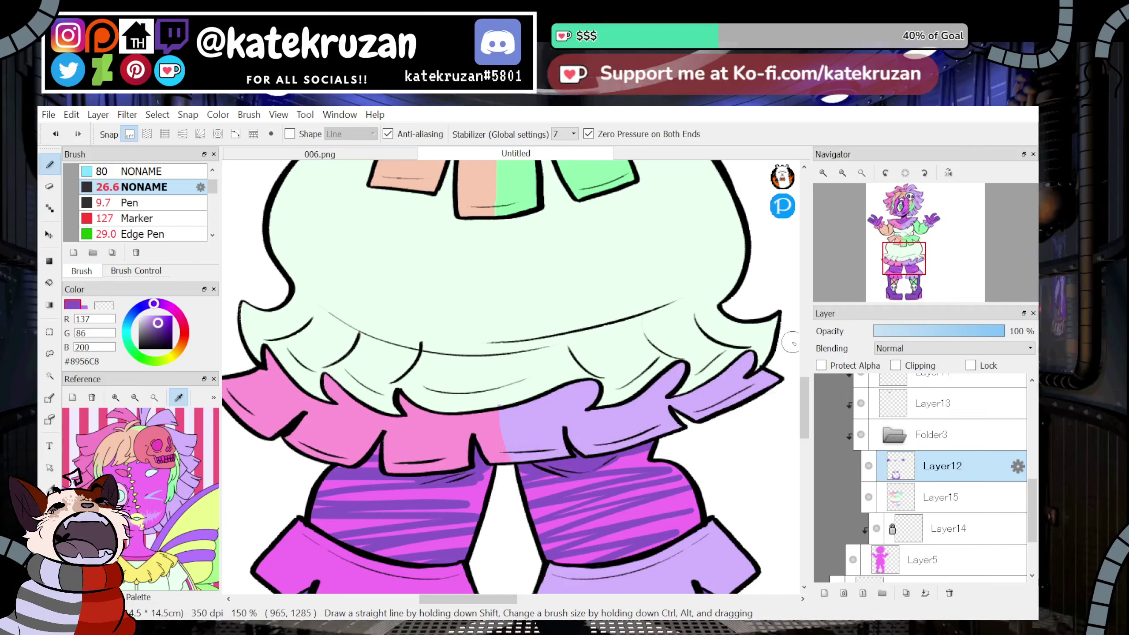
# On Layer15, fill the left-hand leg ruffle with pink #FF96D7 sampled from the skirt's hem ruffle.
pyautogui.click(842, 173)
pyautogui.click(843, 173)
pyautogui.moveTo(908, 259); pyautogui.dragTo(909, 252)
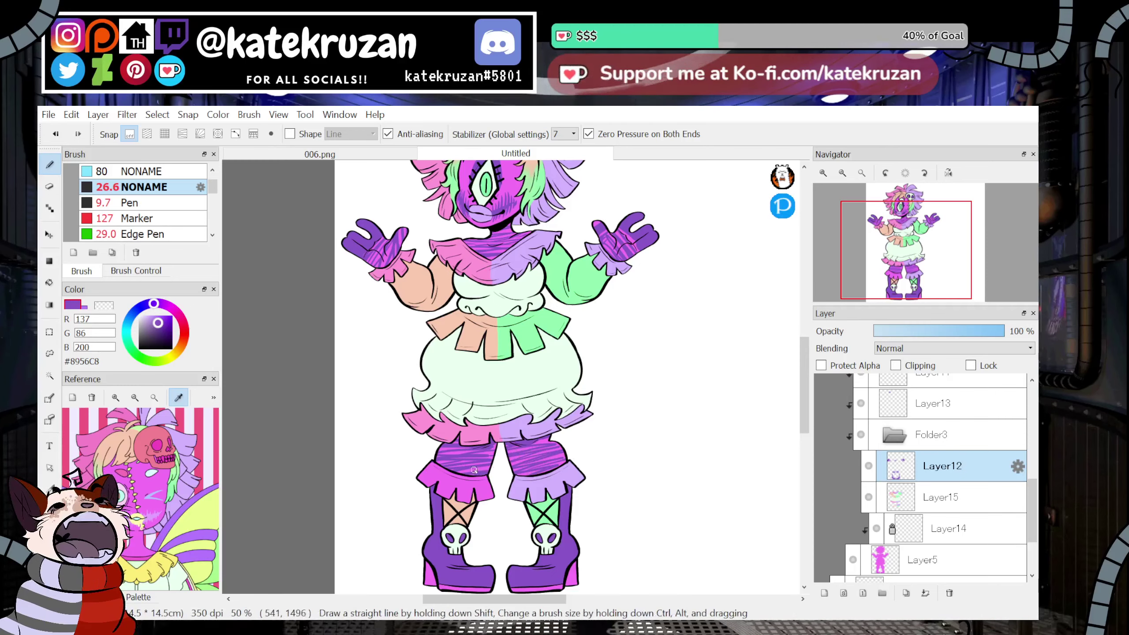
pyautogui.moveTo(939, 235); pyautogui.dragTo(900, 264)
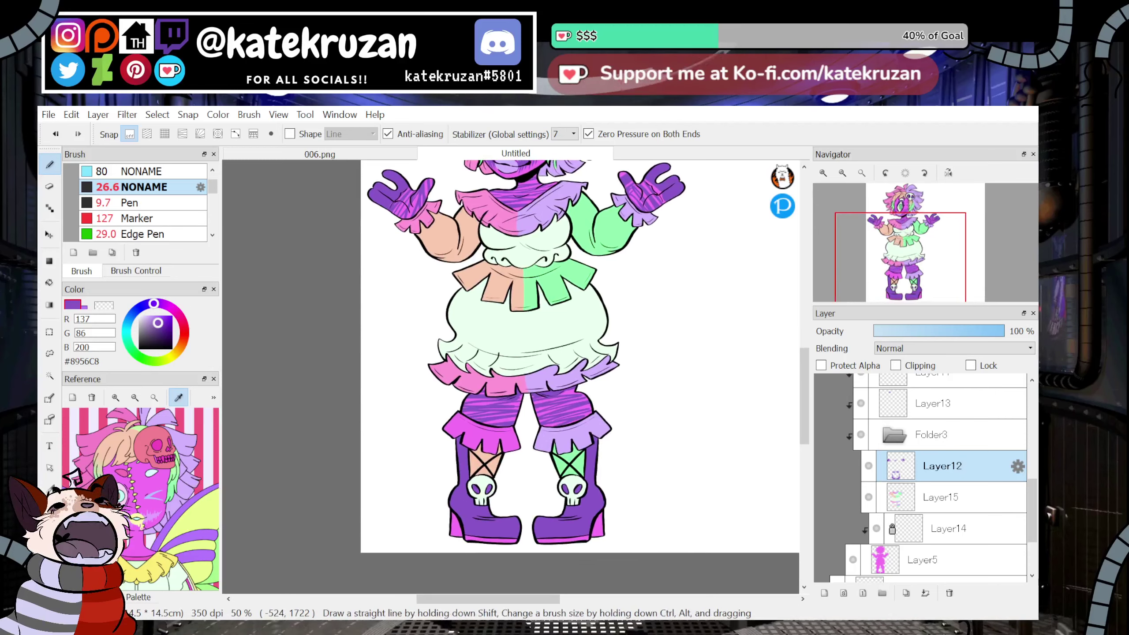
pyautogui.press('alt')
pyautogui.click(991, 494)
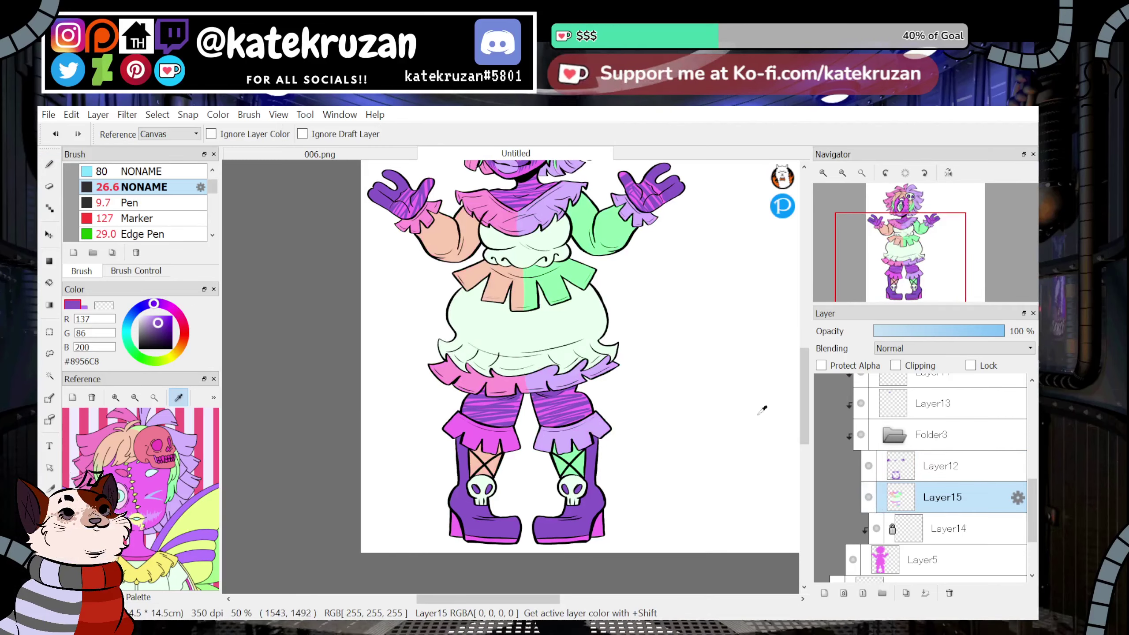
pyautogui.keyDown('alt'); pyautogui.click(502, 381); pyautogui.keyUp('alt')
pyautogui.click(49, 283)
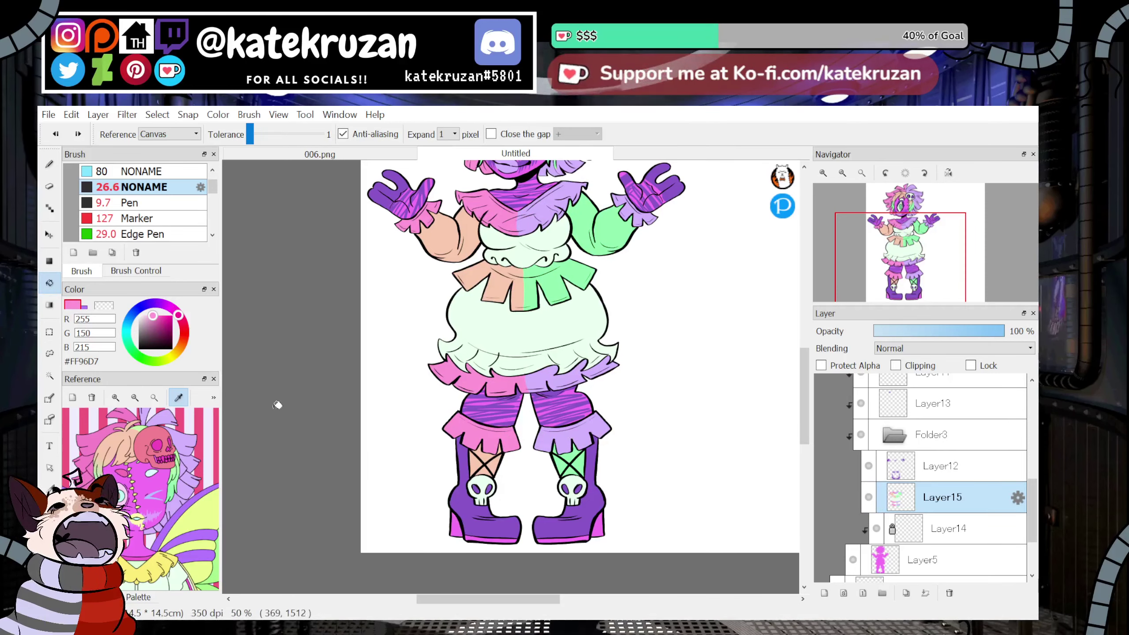
# Recolour the boots' heels and soles with pink #FF96D7 and lavender #D3B2FF sampled from the outfit.
pyautogui.click(50, 533)
pyautogui.click(49, 285)
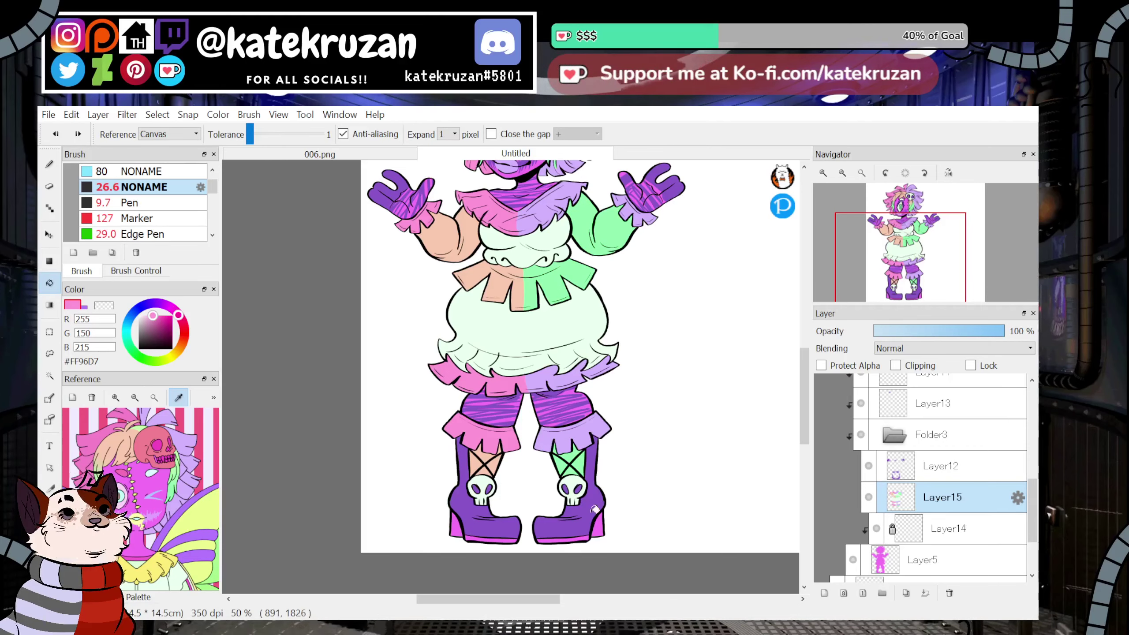
pyautogui.keyDown('alt'); pyautogui.click(547, 440); pyautogui.keyUp('alt')
pyautogui.click(49, 282)
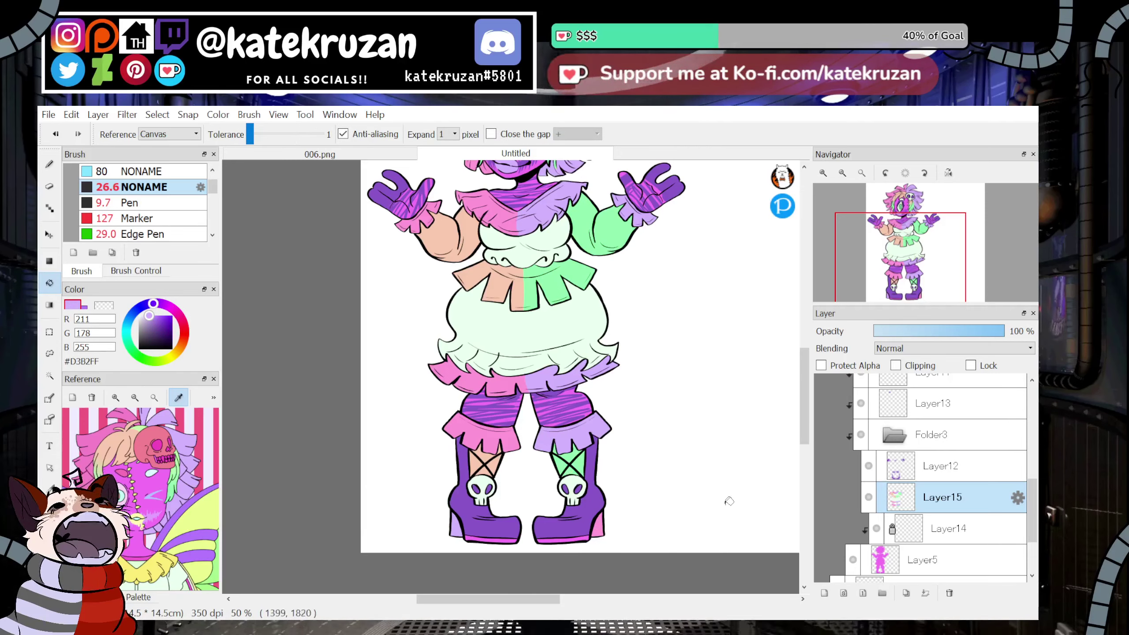
# Show Folder4 with the skull garlands and view the whole figure.
pyautogui.moveTo(918, 260); pyautogui.dragTo(910, 245)
pyautogui.moveTo(1032, 518); pyautogui.dragTo(1035, 441)
pyautogui.scroll(1, 873, 420)
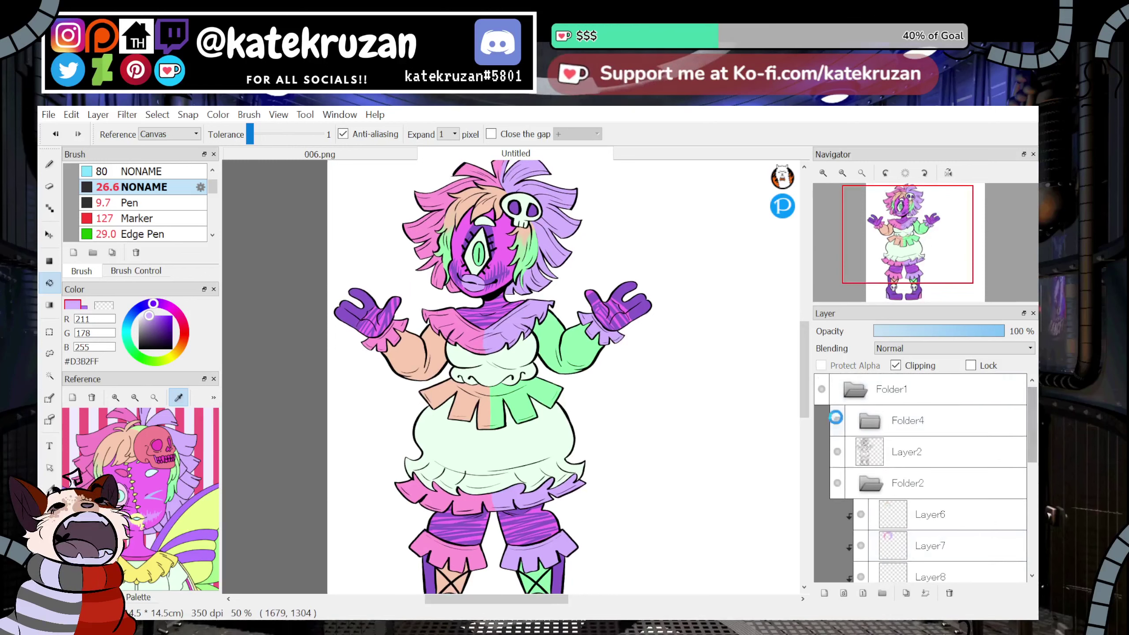
pyautogui.click(840, 420)
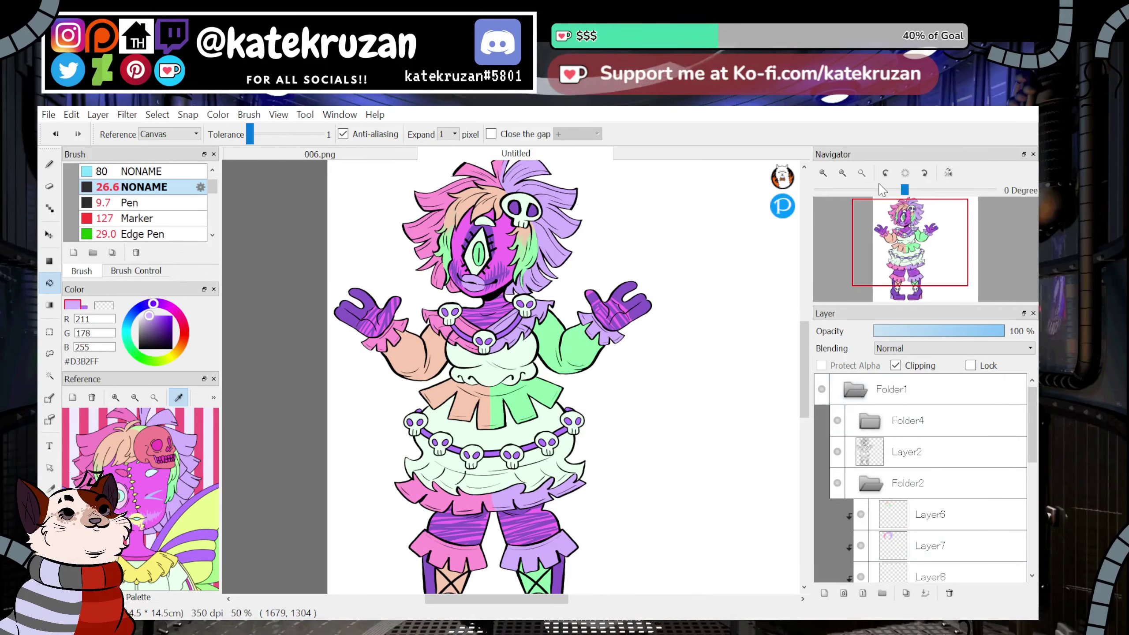
pyautogui.click(842, 172)
pyautogui.moveTo(910, 260); pyautogui.dragTo(905, 252)
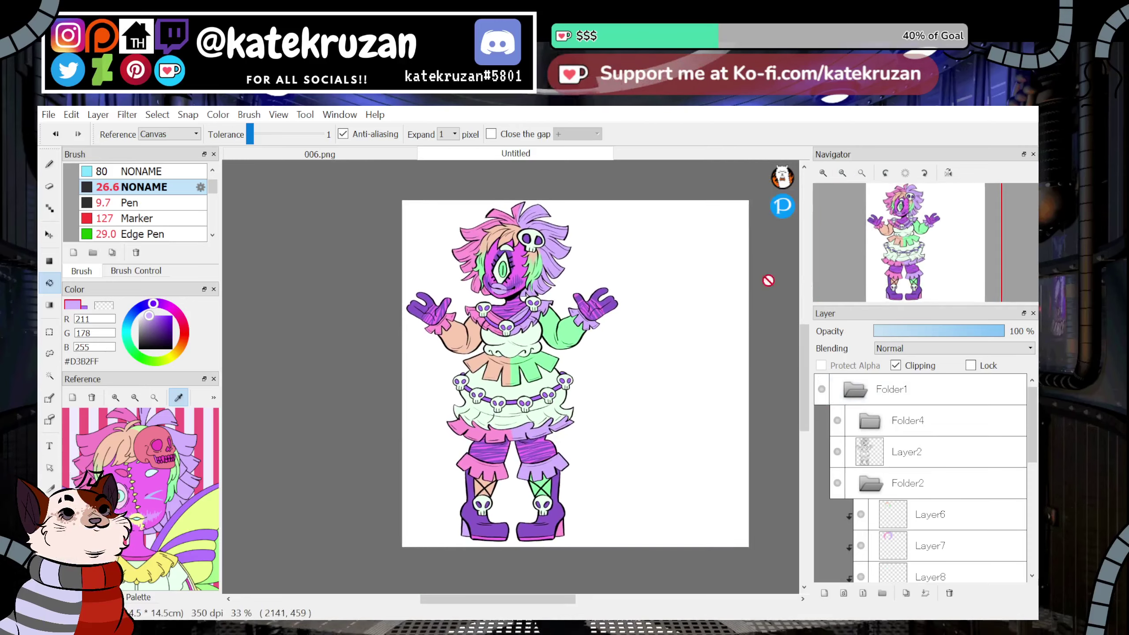
# Sample pink #FF96D7 from the hem ruffle and add a new layer directly above Layer15 in Folder3.
pyautogui.press('i')
pyautogui.click(823, 173)
pyautogui.click(823, 173)
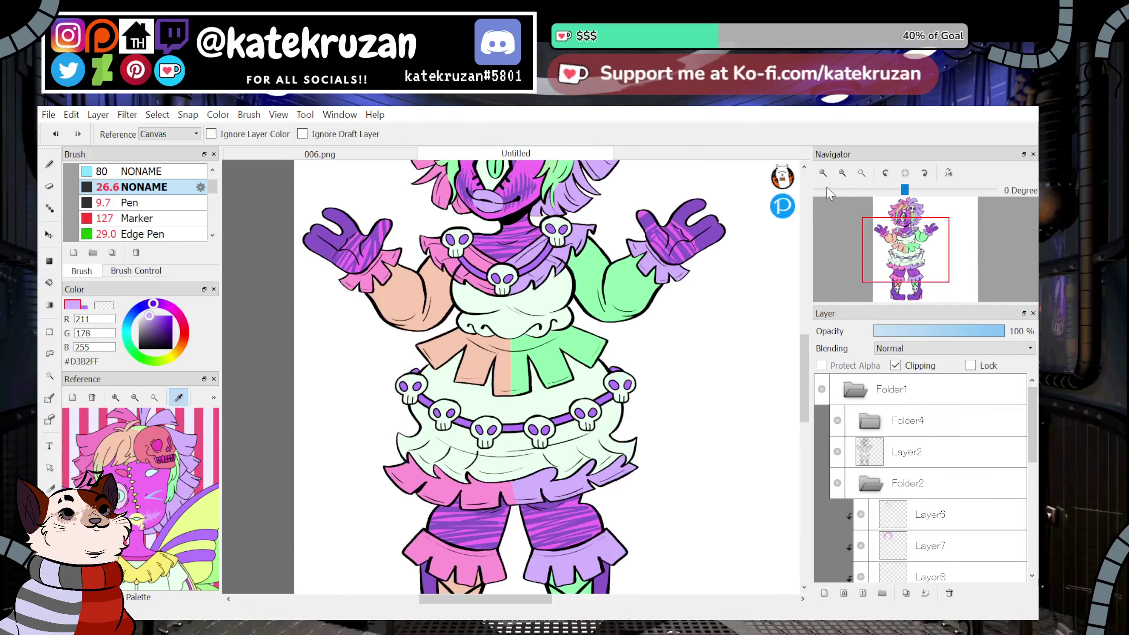
pyautogui.click(842, 173)
pyautogui.moveTo(917, 258); pyautogui.dragTo(909, 253)
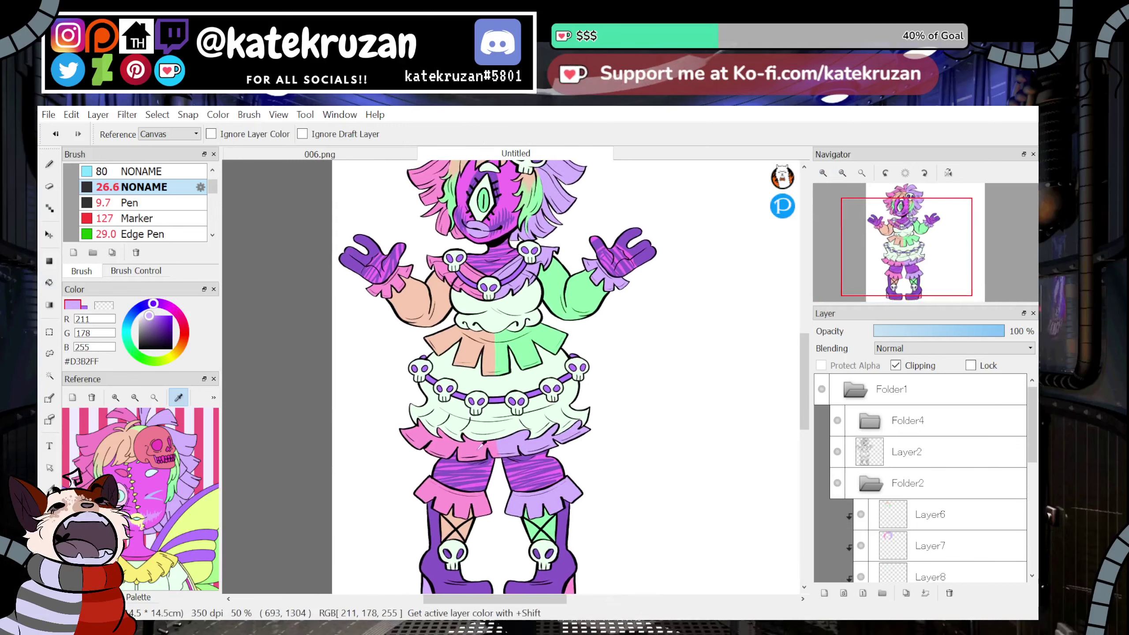
pyautogui.click(481, 447)
pyautogui.scroll(-3, 911, 445)
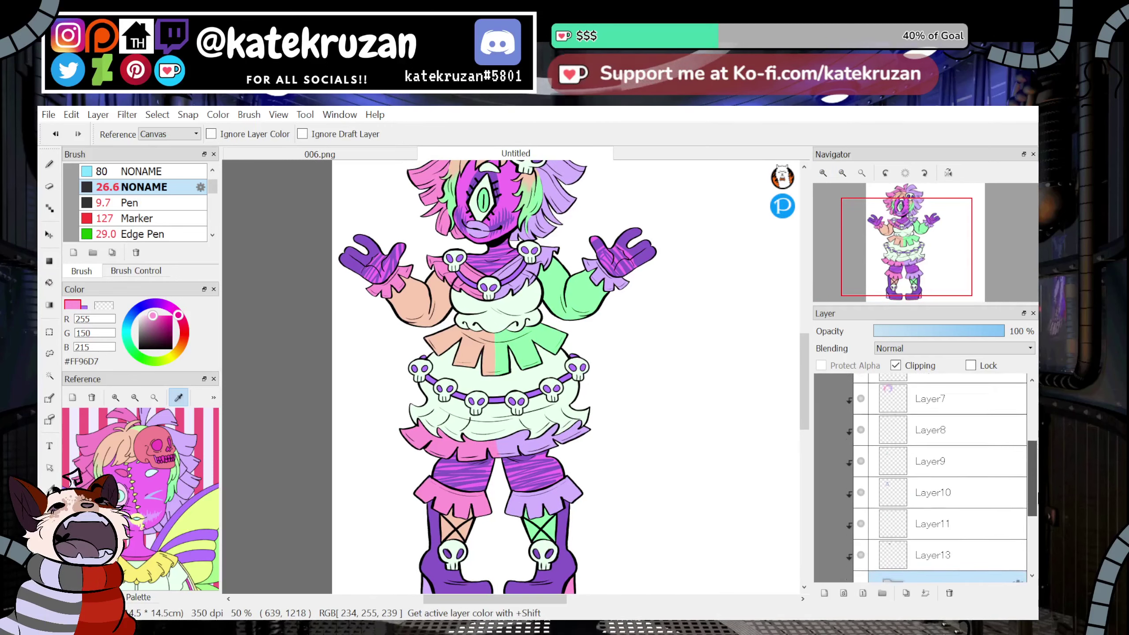
pyautogui.click(868, 440)
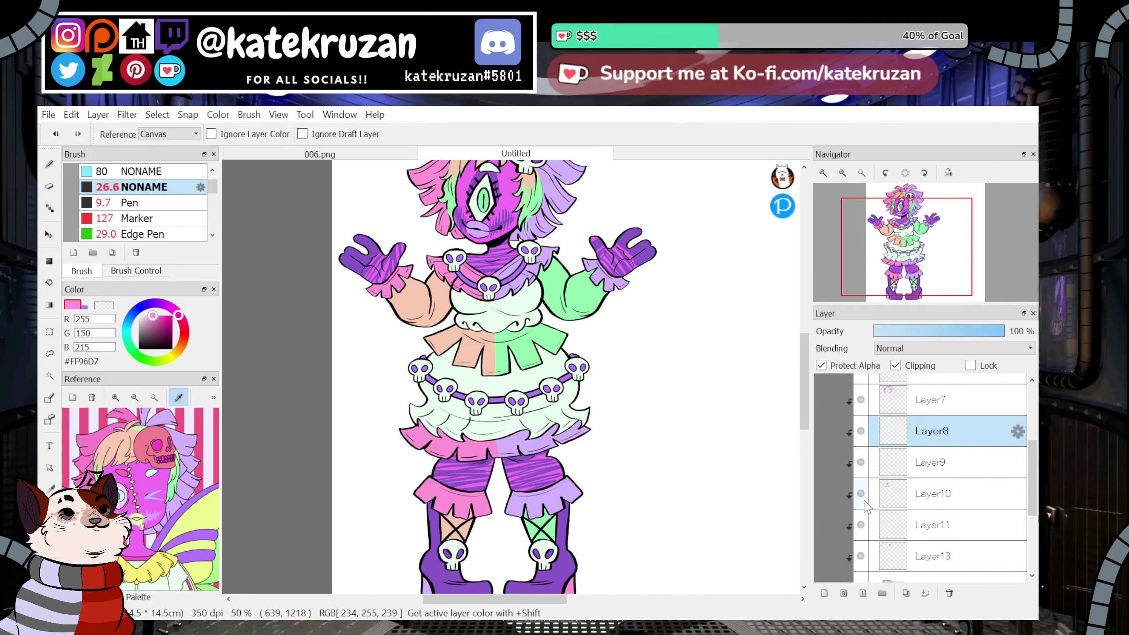
pyautogui.scroll(-2, 867, 530)
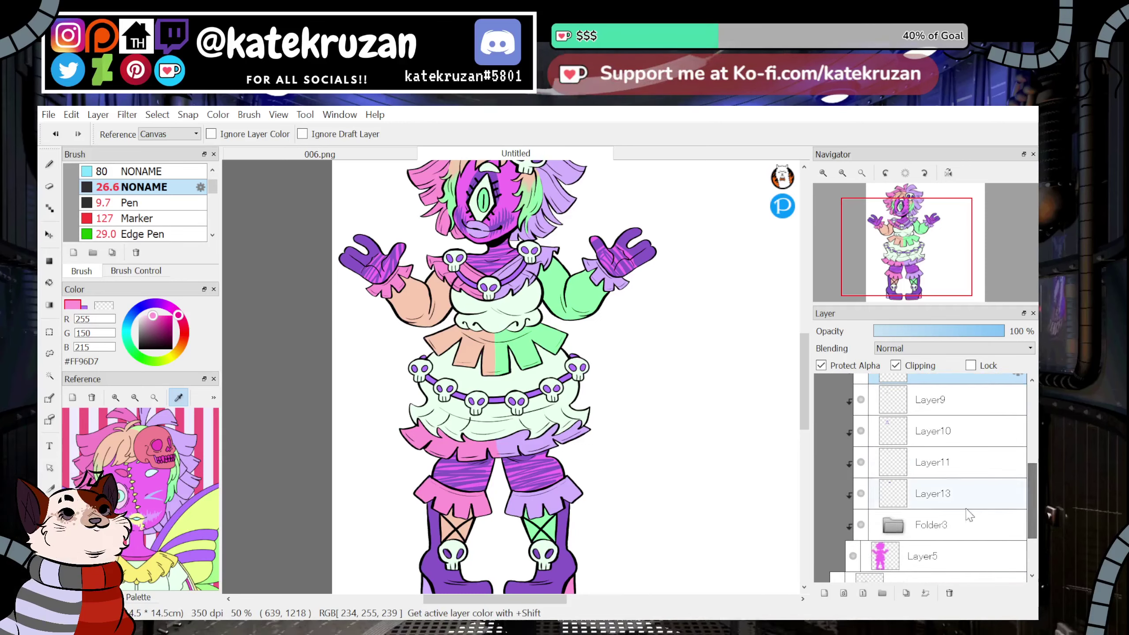
pyautogui.click(892, 526)
pyautogui.moveTo(1031, 494); pyautogui.dragTo(1032, 525)
pyautogui.click(949, 449)
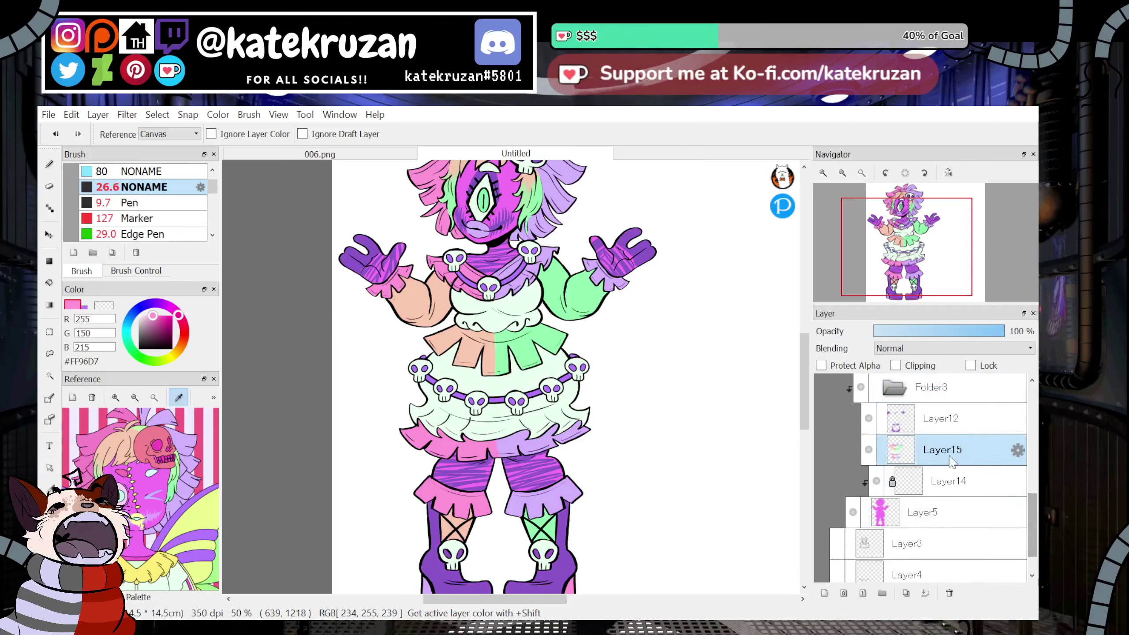
pyautogui.click(842, 593)
# Select the pale mint skirt area with the Magic Wand, keeping the skull garland visible.
pyautogui.click(50, 376)
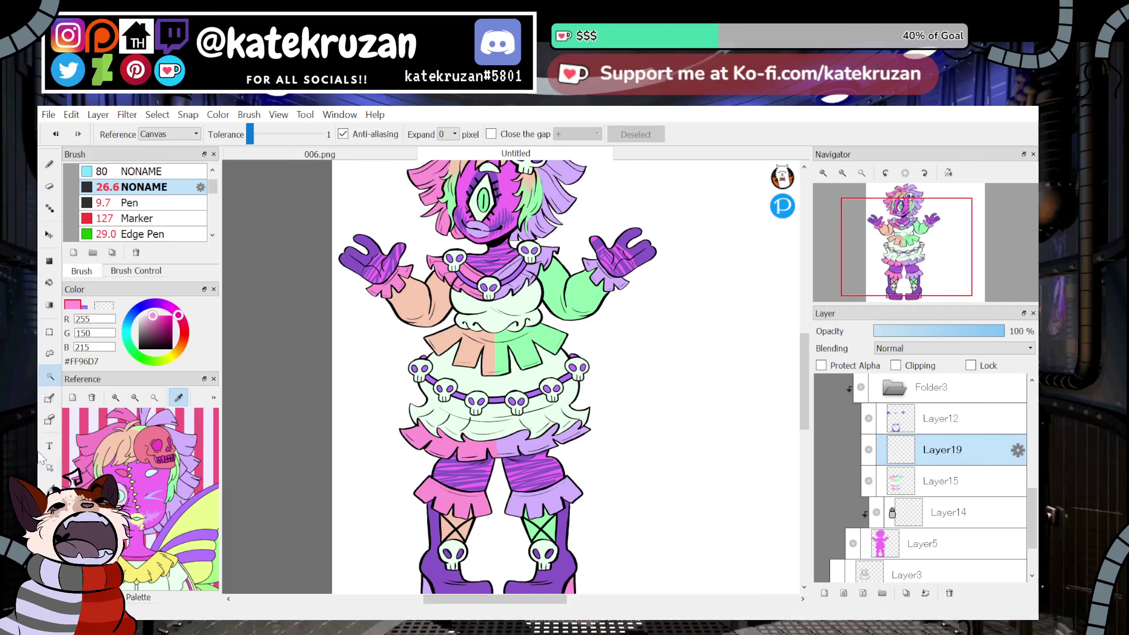
pyautogui.moveTo(1031, 512)
pyautogui.mouseDown()
pyautogui.moveTo(1031, 407)
pyautogui.moveTo(1031, 527)
pyautogui.mouseUp()
pyautogui.click(837, 421)
# Airbrush pink #FF96D7 softly over the left-hand side of the selected skirt at brush size 449 and 68% opacity.
pyautogui.click(50, 164)
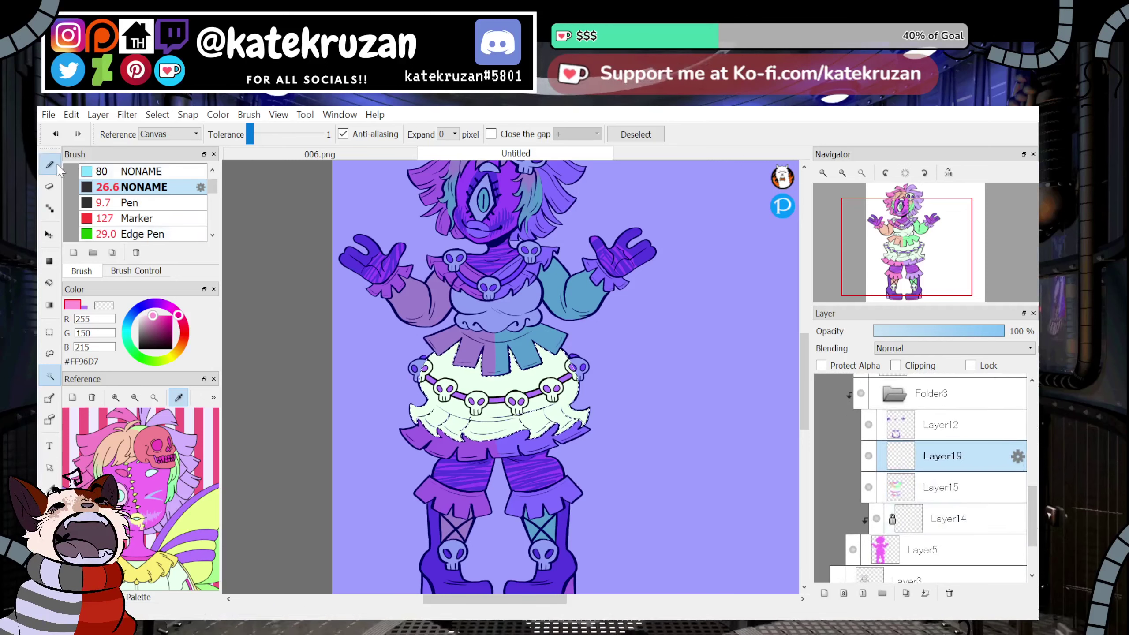
pyautogui.click(214, 236)
pyautogui.click(214, 236)
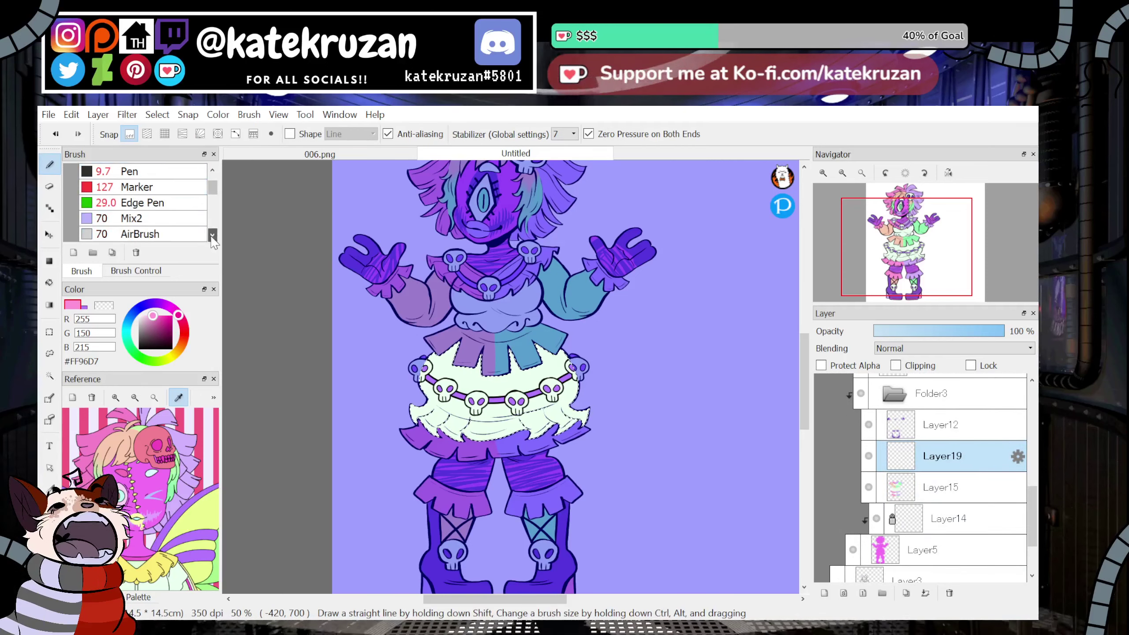
pyautogui.click(213, 236)
pyautogui.click(182, 219)
pyautogui.click(135, 271)
pyautogui.moveTo(157, 176); pyautogui.dragTo(200, 178)
pyautogui.moveTo(463, 329); pyautogui.dragTo(420, 352)
pyautogui.moveTo(916, 265); pyautogui.dragTo(904, 248)
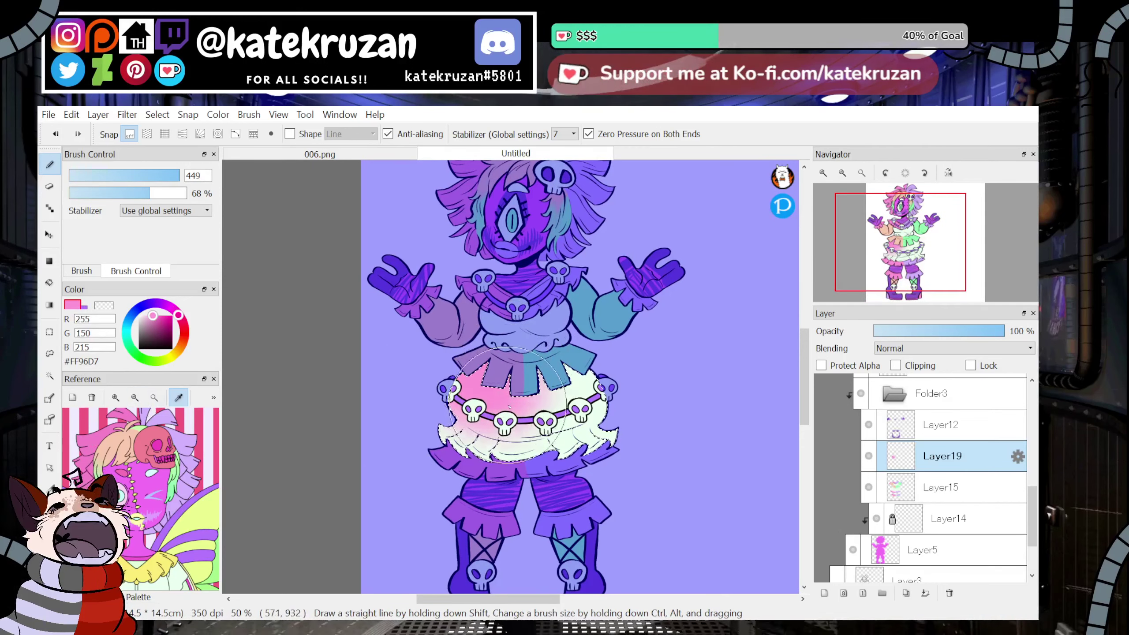
# Sample lavender #D3B2FF from the reference hair and airbrush it over the right-hand side of the selected skirt.
pyautogui.click(50, 488)
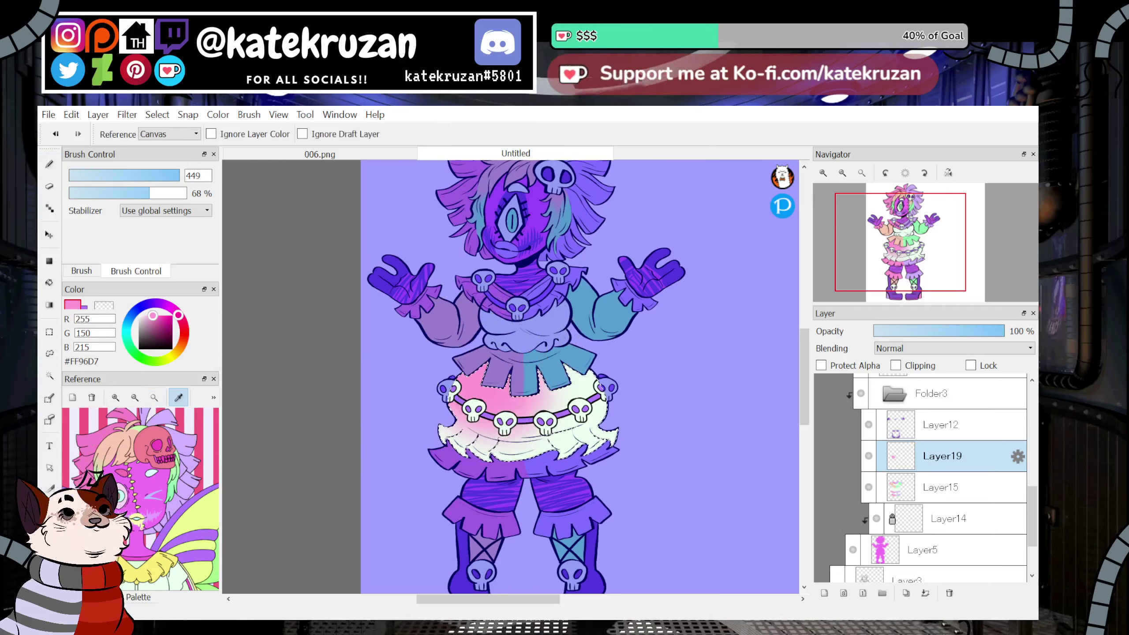
pyautogui.click(186, 445)
pyautogui.click(50, 169)
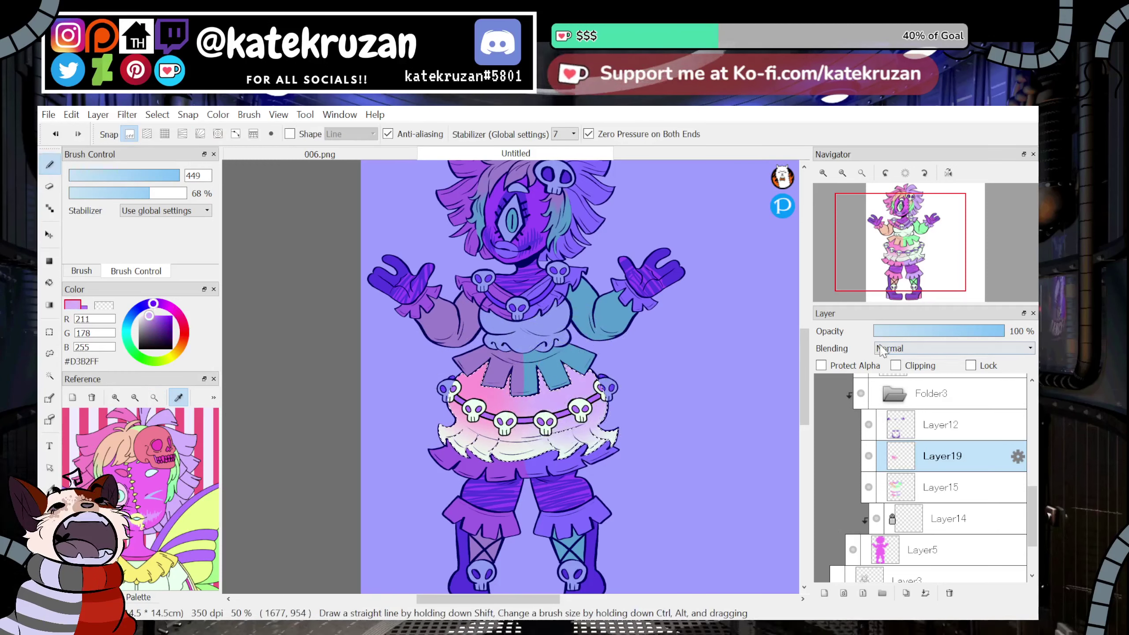
# Undo the last lavender stroke, softly fade the skirt gradient's lower part with the transparent colour, and clear the selection.
pyautogui.moveTo(906, 251)
pyautogui.mouseDown()
pyautogui.moveTo(915, 263)
pyautogui.moveTo(912, 248)
pyautogui.mouseUp()
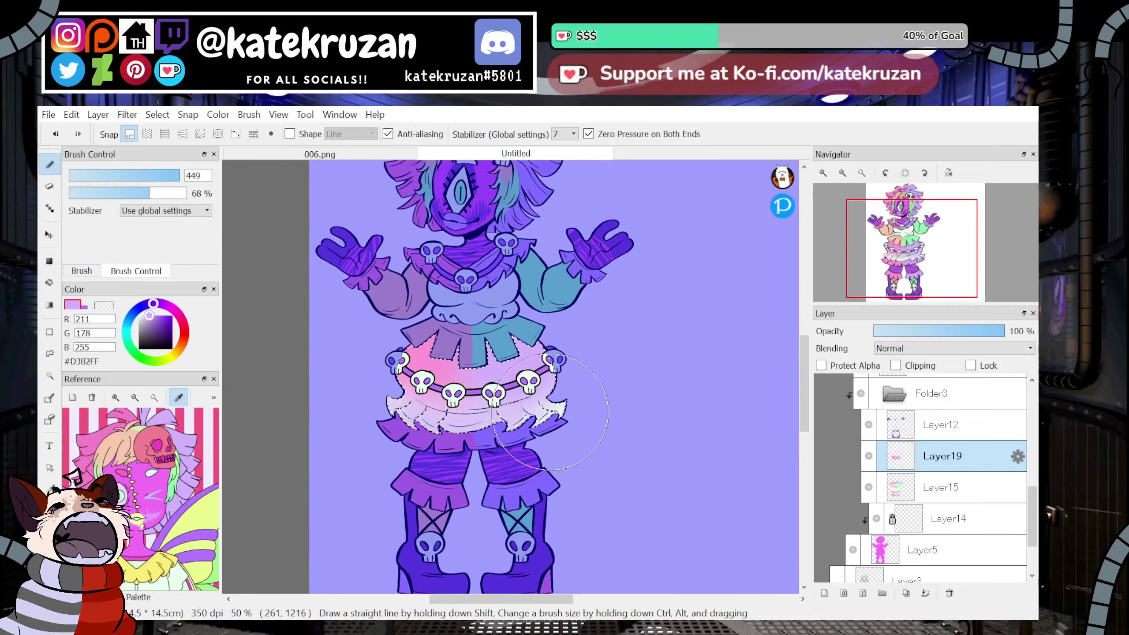
pyautogui.hotkey('ctrl', 'z')
pyautogui.press('z')
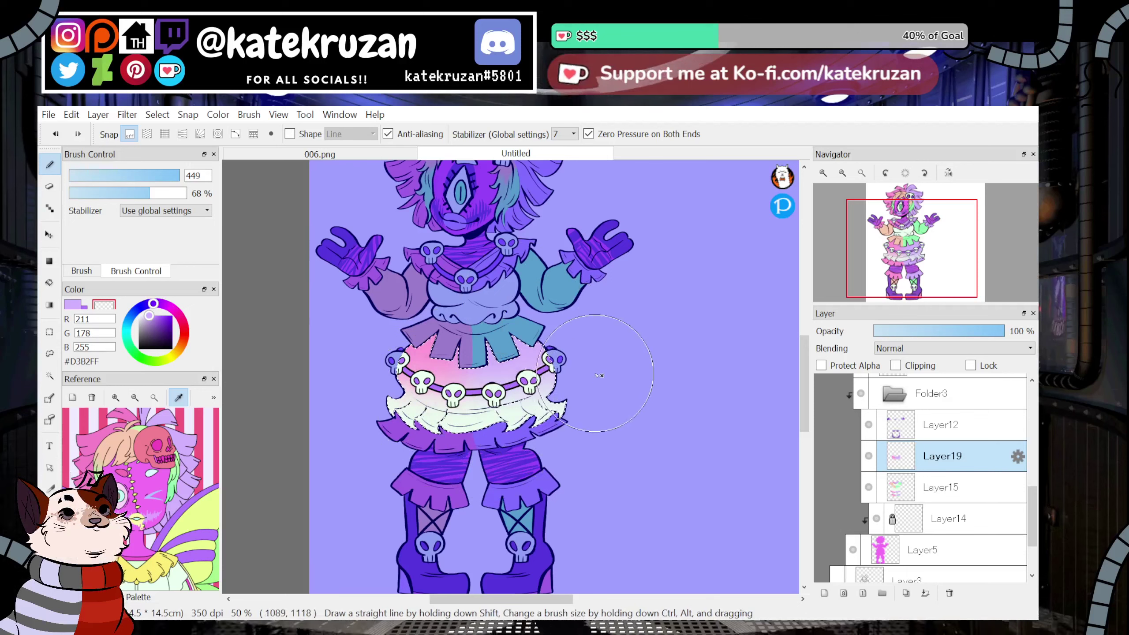
pyautogui.click(136, 178)
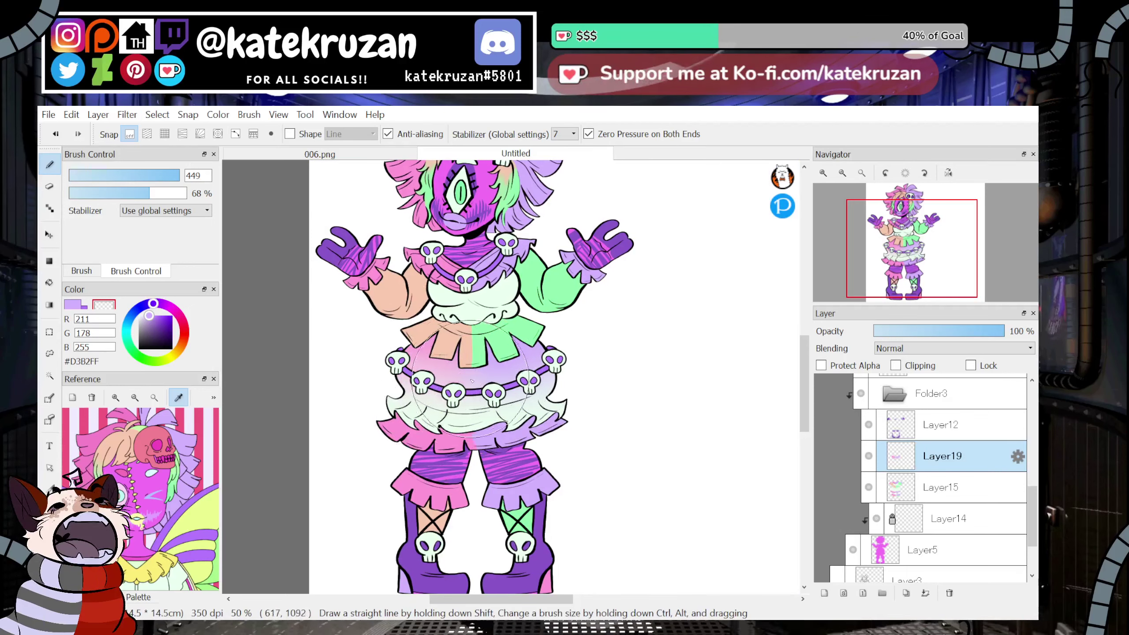
# Select the mint bodice with the Magic Wand and airbrush lavender #D3B2FF over its right-hand side.
pyautogui.click(935, 241)
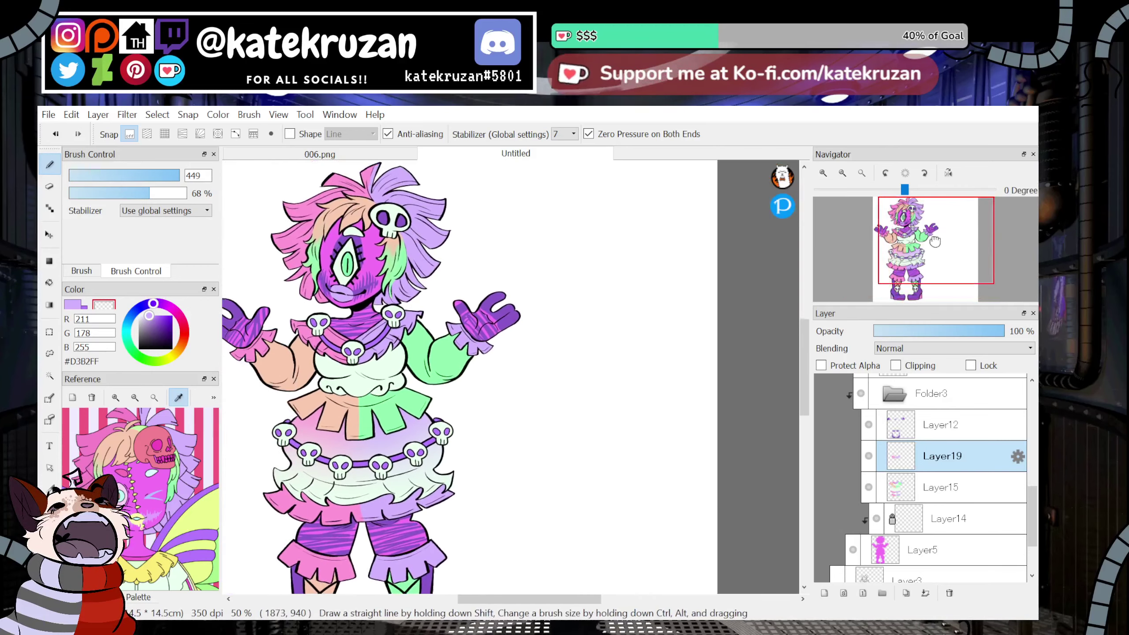
pyautogui.moveTo(935, 240); pyautogui.dragTo(910, 243)
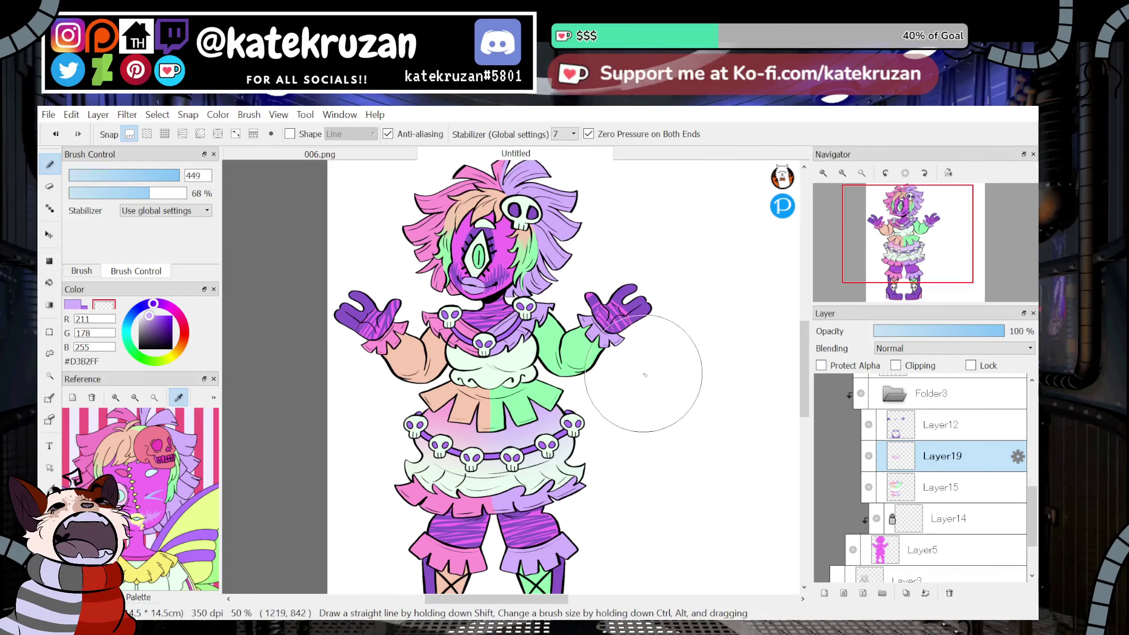
pyautogui.press('x')
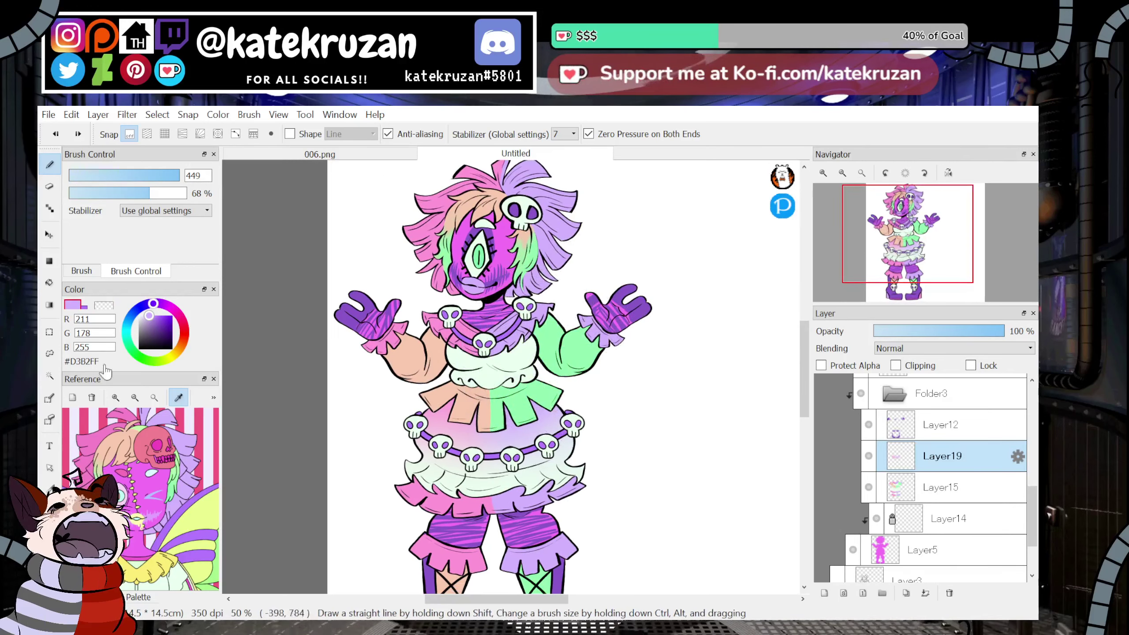
pyautogui.click(49, 376)
pyautogui.click(480, 370)
pyautogui.press('b')
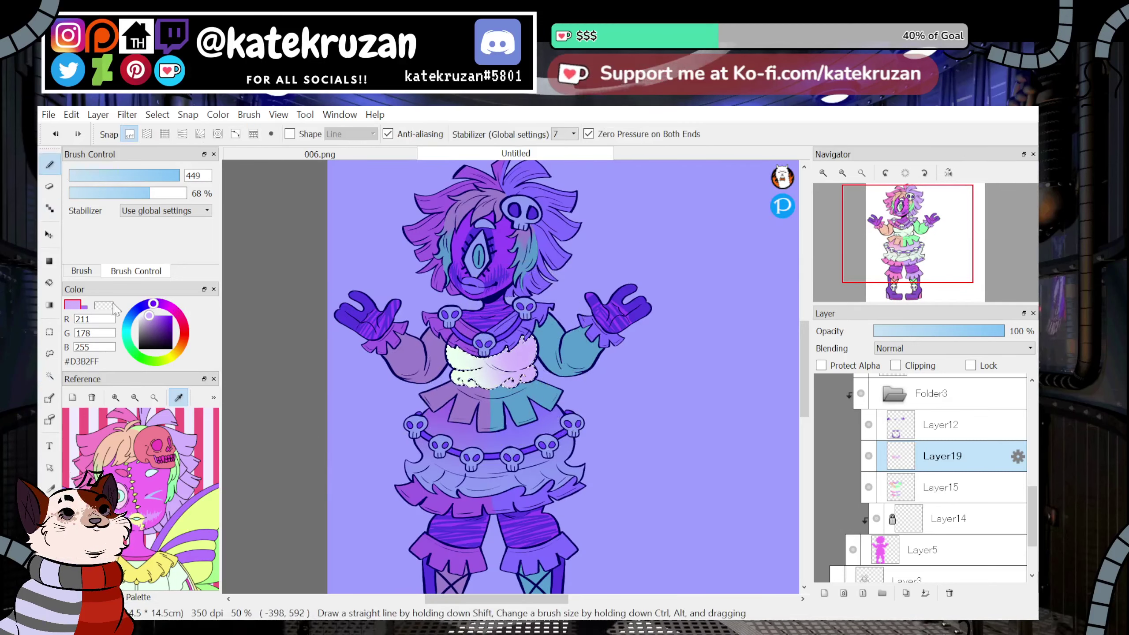
# Airbrush sampled pink #FF96D7 over the bodice's left-hand side and lavender #D3B2FF over its right-hand side.
pyautogui.click(50, 489)
pyautogui.click(50, 512)
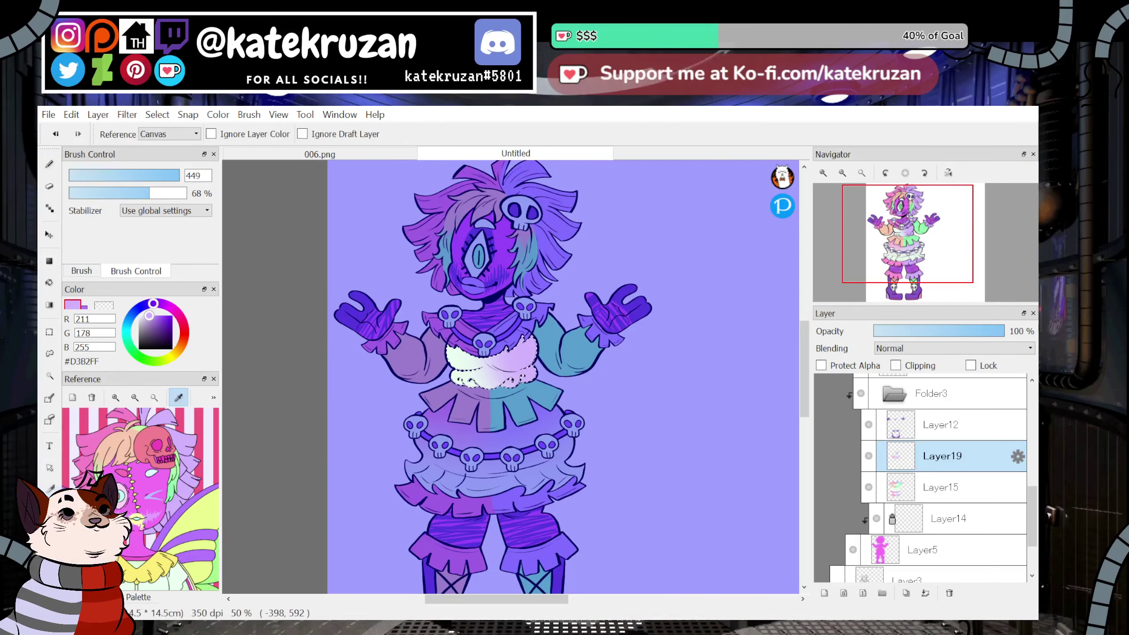
pyautogui.click(447, 227)
pyautogui.press('b')
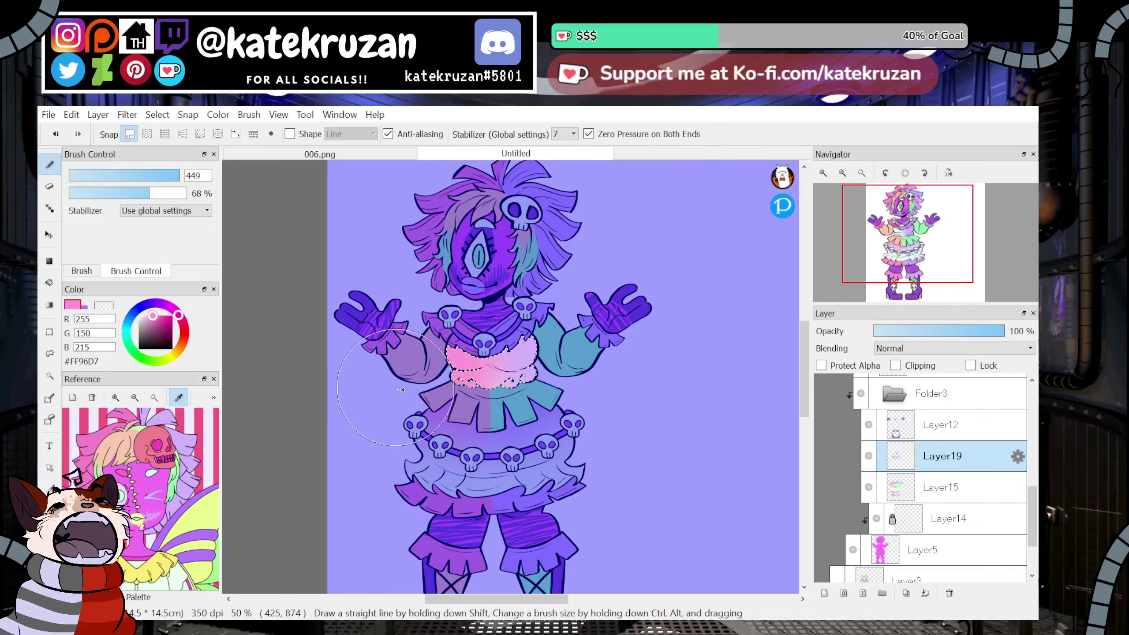
pyautogui.click(182, 438)
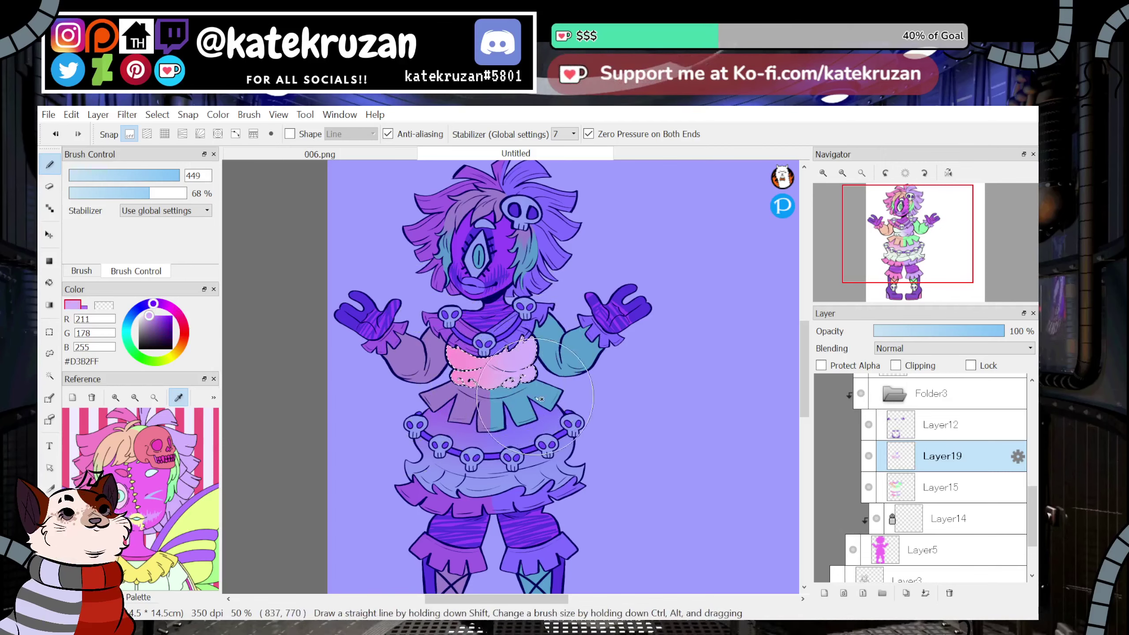
# Clear the selection, try fading the bodice gradient with the transparent colour, and undo all the bodice airbrushing.
pyautogui.click(157, 114)
pyautogui.click(170, 150)
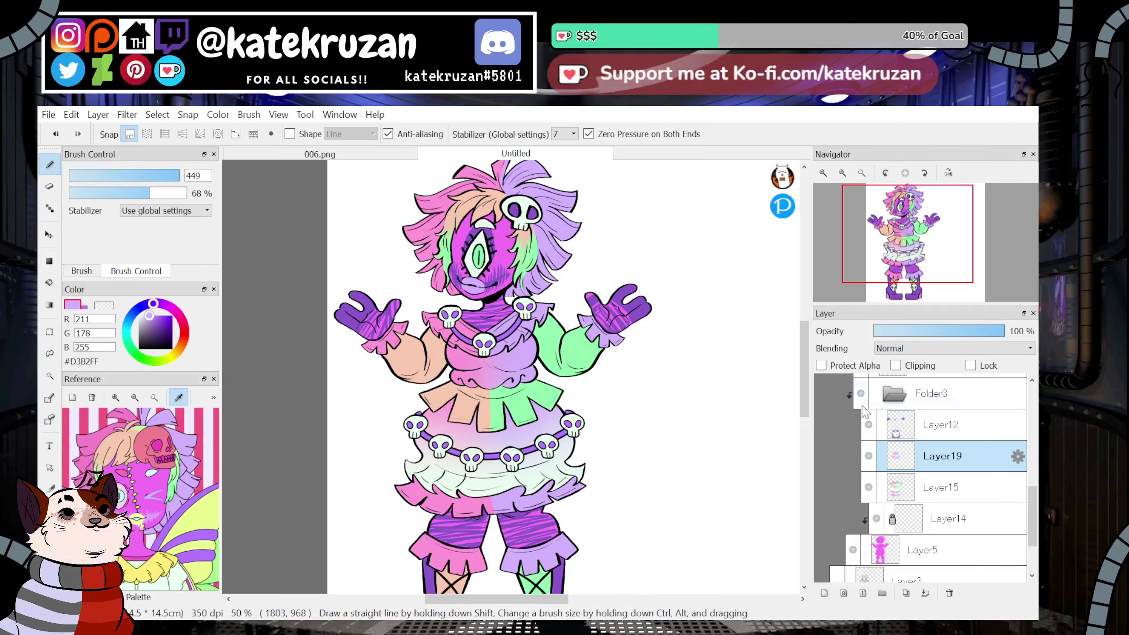
pyautogui.press('z')
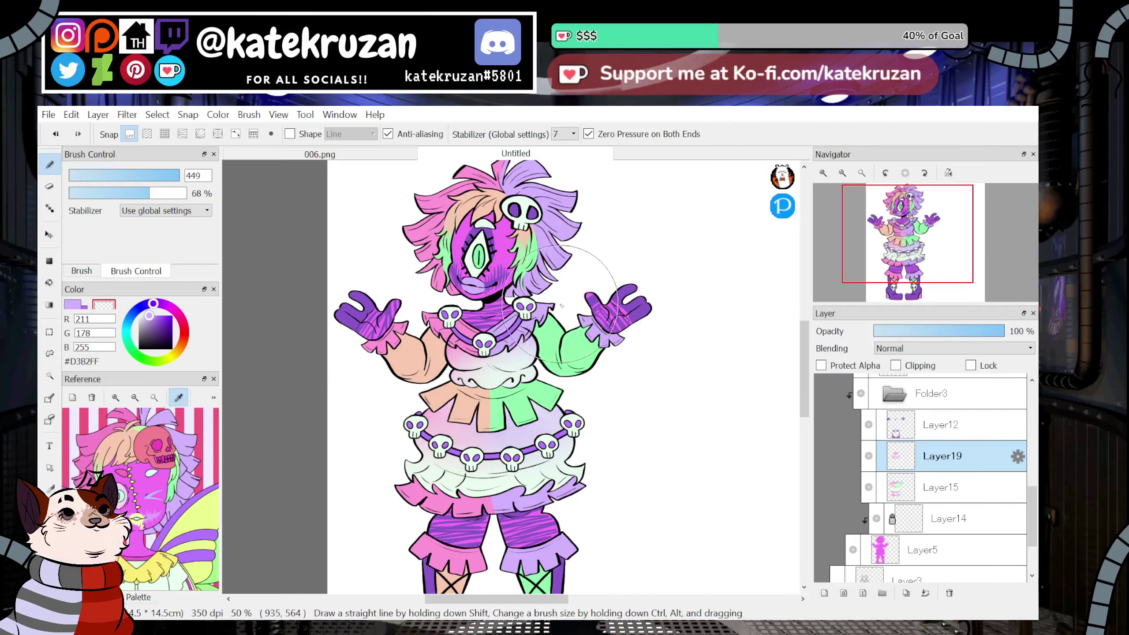
pyautogui.hotkey('ctrl', 'z')
pyautogui.hotkey('ctrl', 'z')
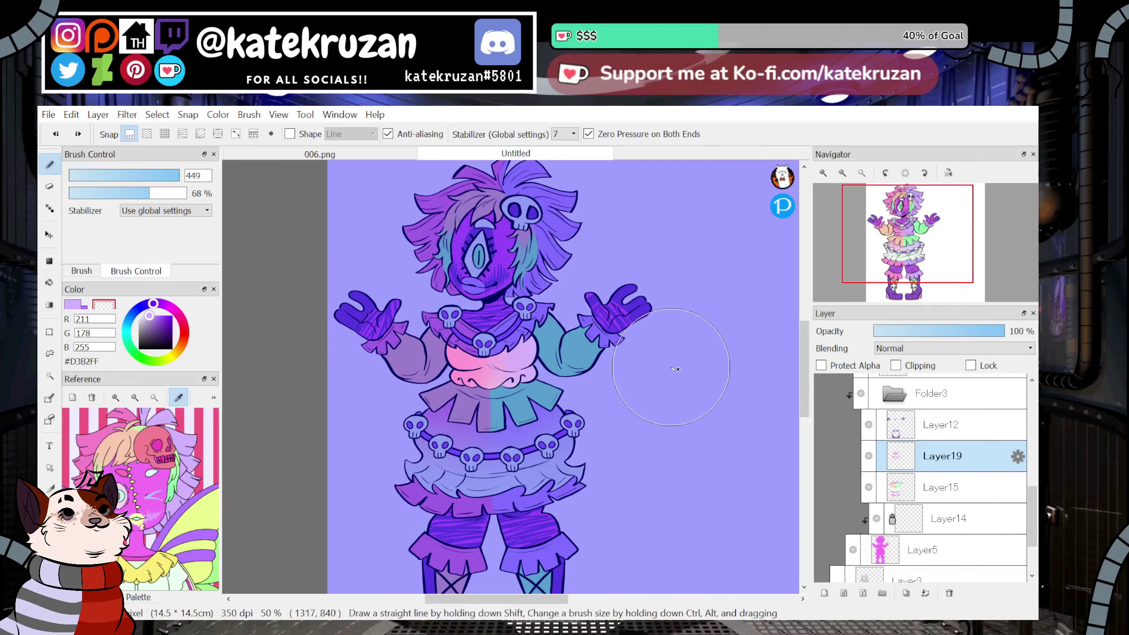
pyautogui.hotkey('ctrl', 'z')
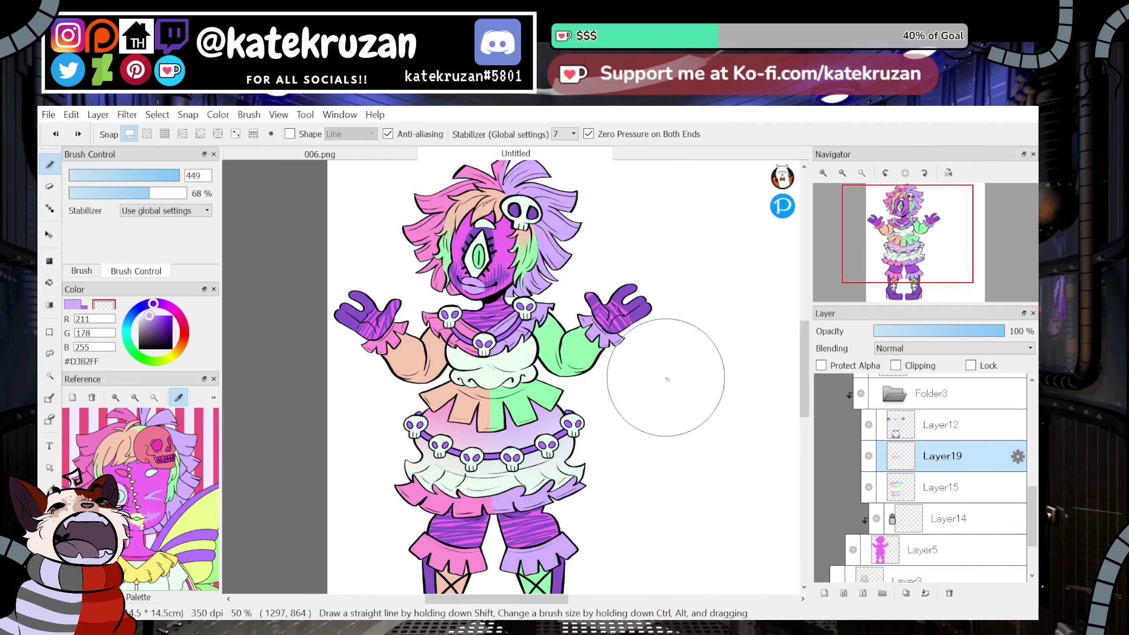
# Compare the skirt with Layer19's gradient hidden and shown, and examine the whole figure at reduced zoom.
pyautogui.moveTo(909, 244)
pyautogui.mouseDown()
pyautogui.moveTo(912, 260)
pyautogui.moveTo(910, 237)
pyautogui.moveTo(910, 249)
pyautogui.mouseUp()
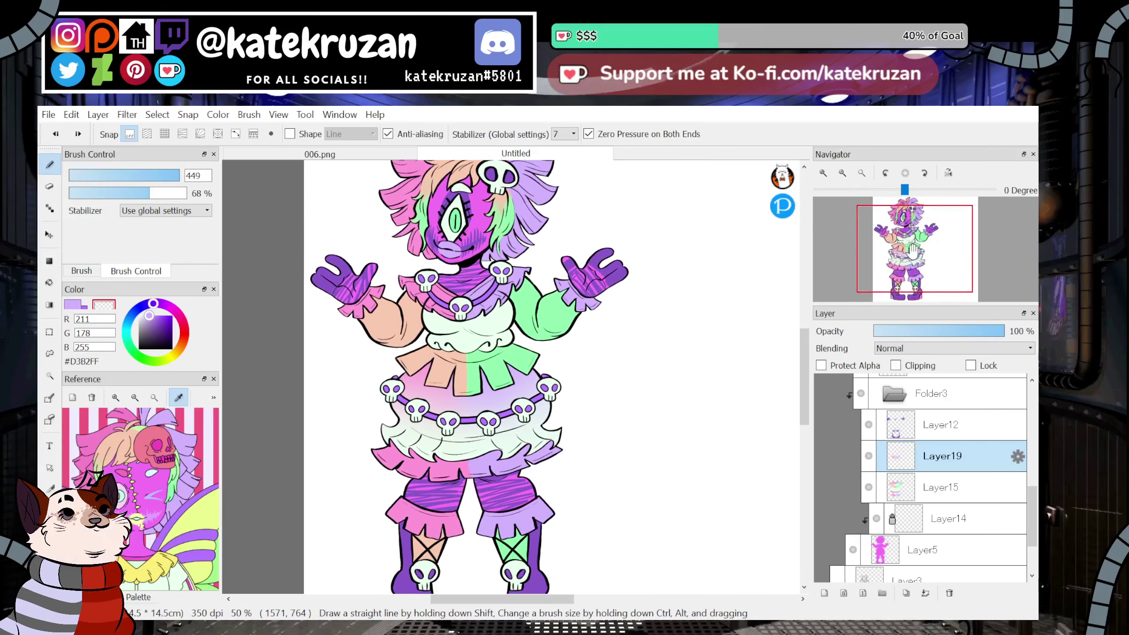
pyautogui.click(868, 456)
pyautogui.click(868, 456)
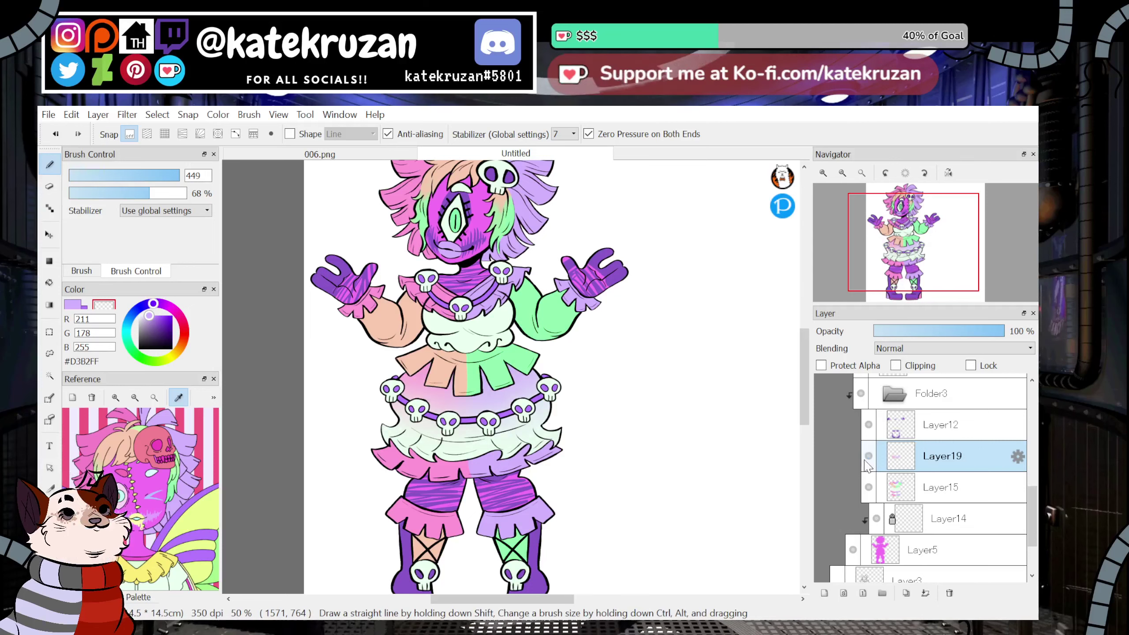
pyautogui.click(842, 173)
pyautogui.click(843, 173)
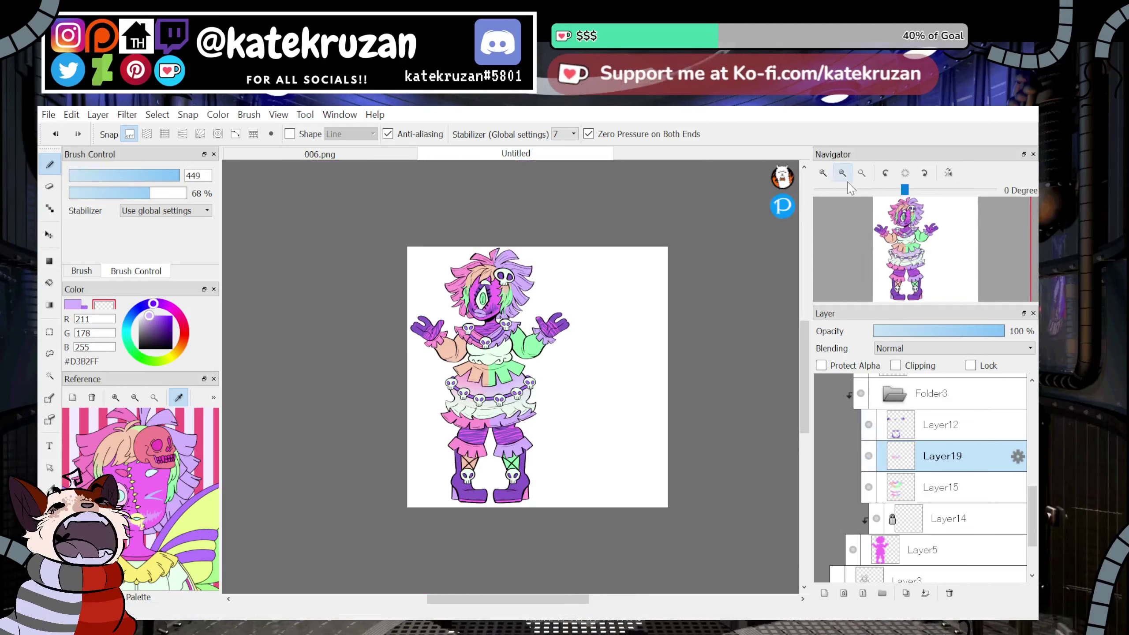
pyautogui.click(823, 173)
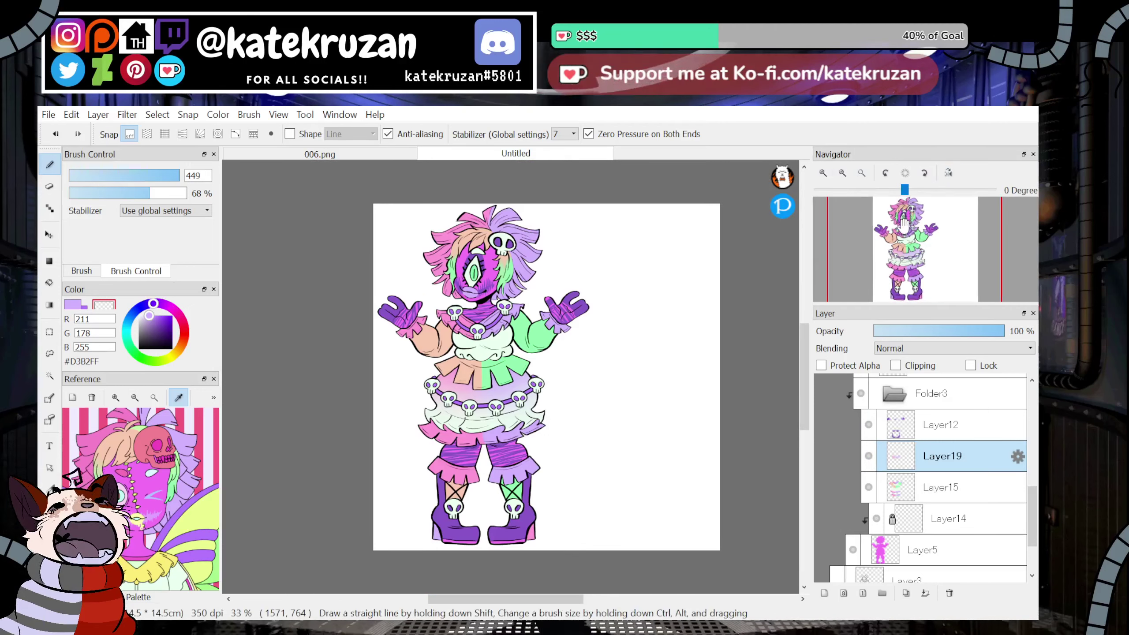
pyautogui.click(861, 173)
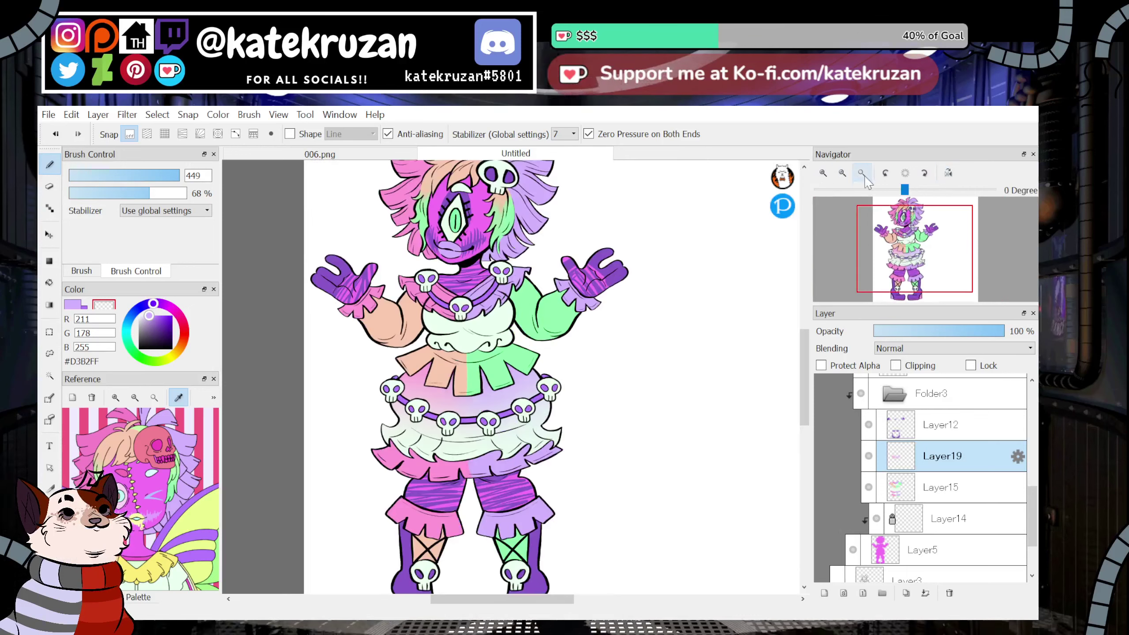
# Collapse Folder2 and add a new layer directly above the collapsed Folder4 inside Folder1.
pyautogui.click(938, 402)
pyautogui.moveTo(1031, 512); pyautogui.dragTo(1033, 406)
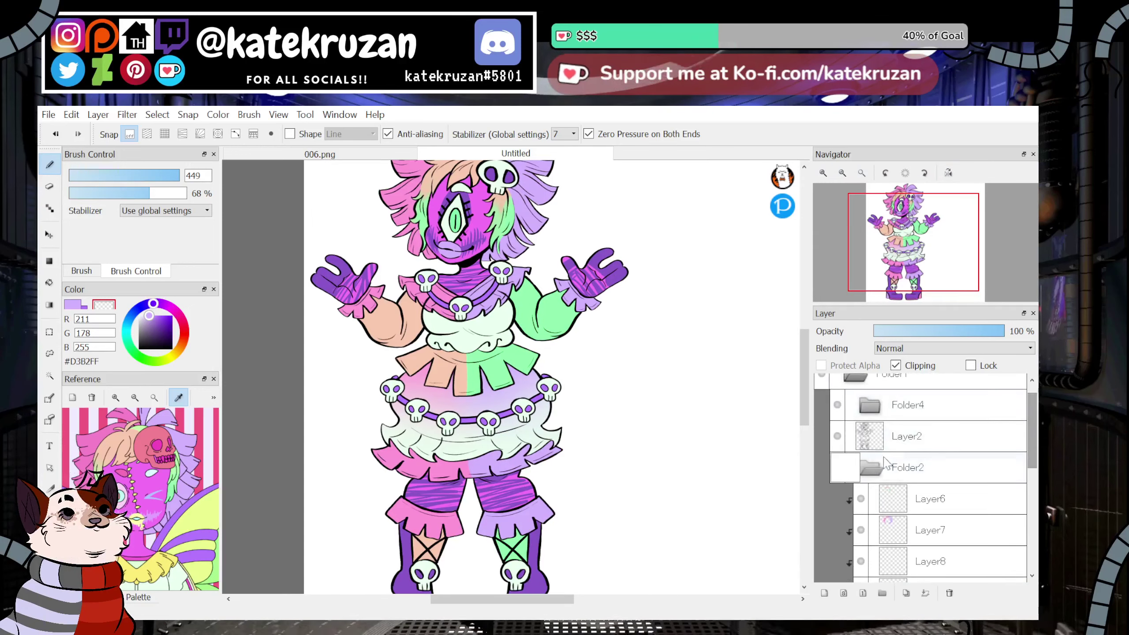
pyautogui.click(878, 466)
pyautogui.click(870, 471)
pyautogui.click(870, 470)
pyautogui.click(869, 413)
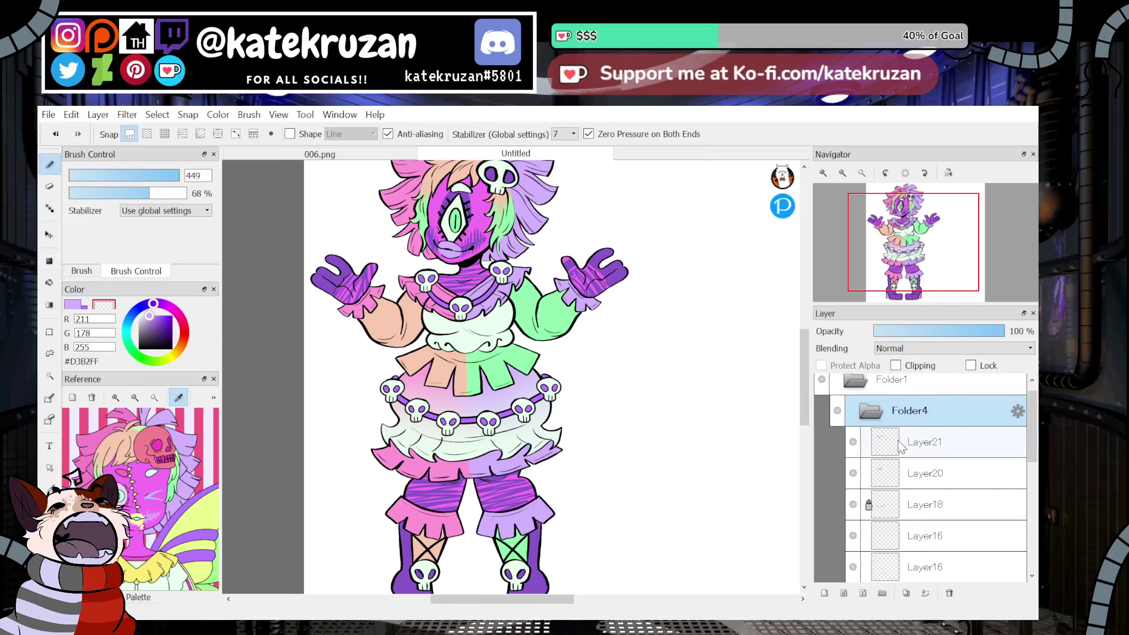
pyautogui.click(899, 446)
pyautogui.click(868, 414)
pyautogui.click(836, 597)
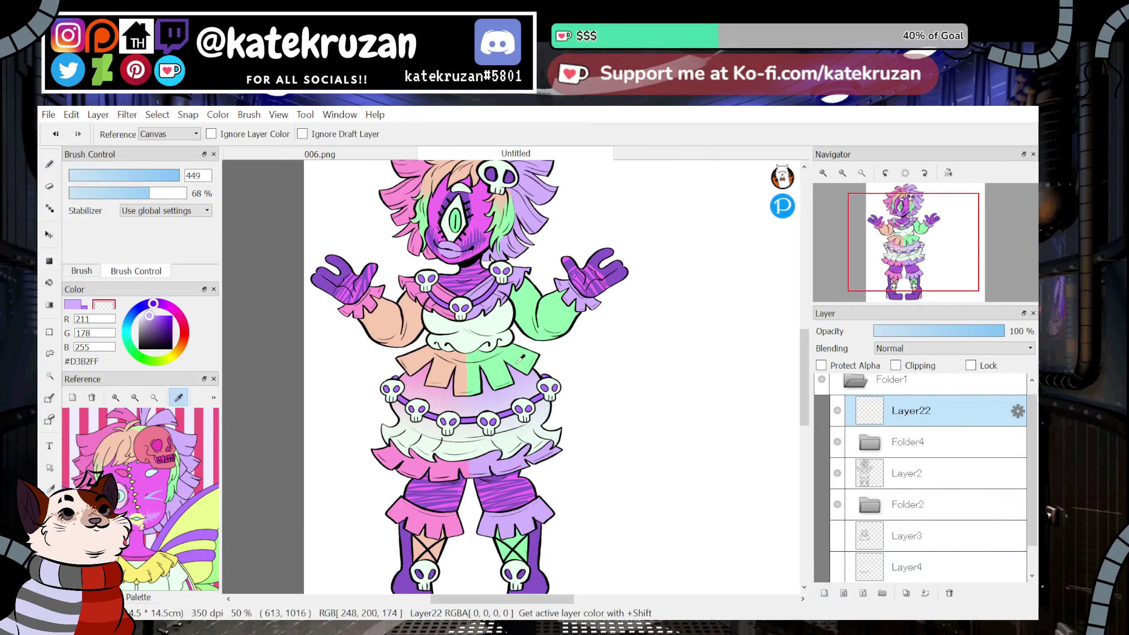
# Bucket-fill the right-hand collar skull and the garland's fourth and sixth skulls with sampled green #90FEB0, expanding the fill by 0 pixels.
pyautogui.keyDown('alt'); pyautogui.click(482, 355); pyautogui.keyUp('alt')
pyautogui.click(50, 282)
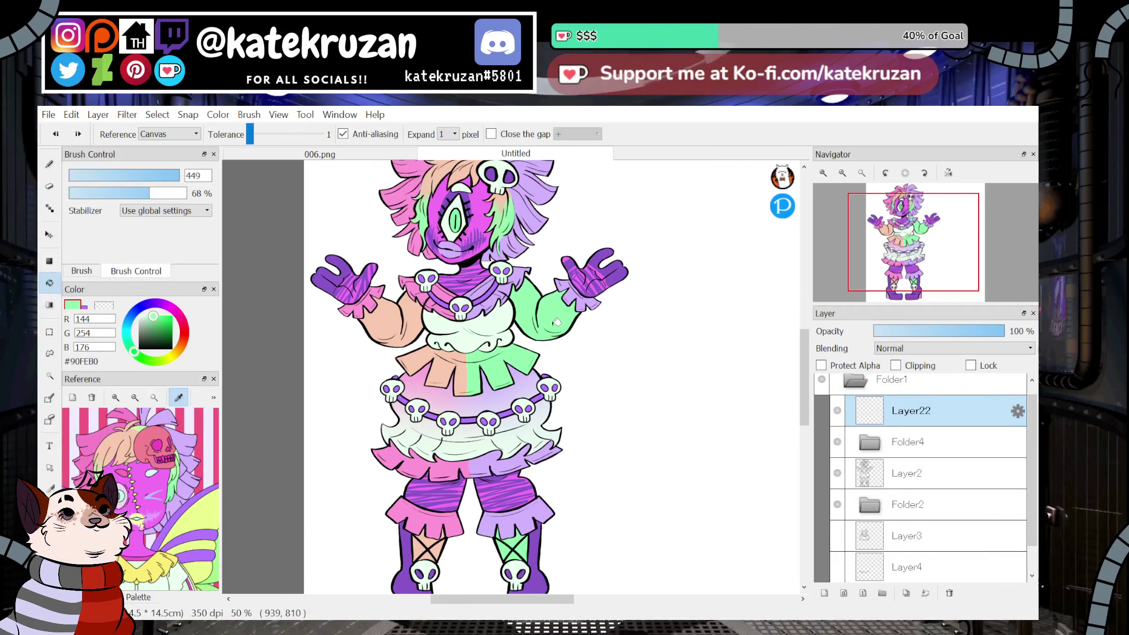
pyautogui.click(509, 268)
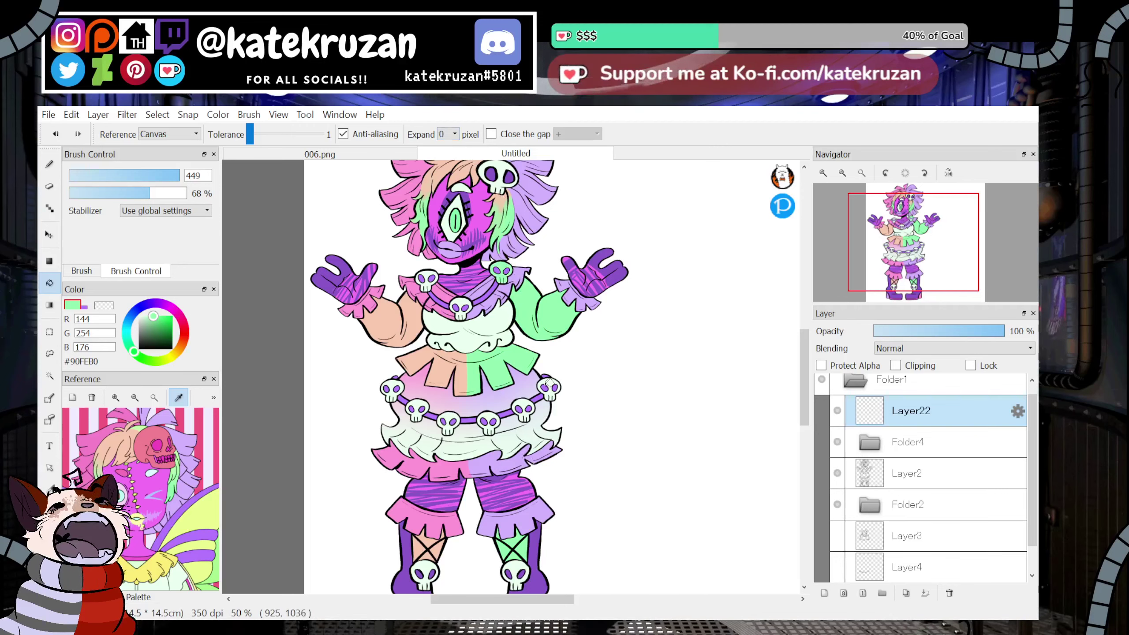
pyautogui.click(489, 421)
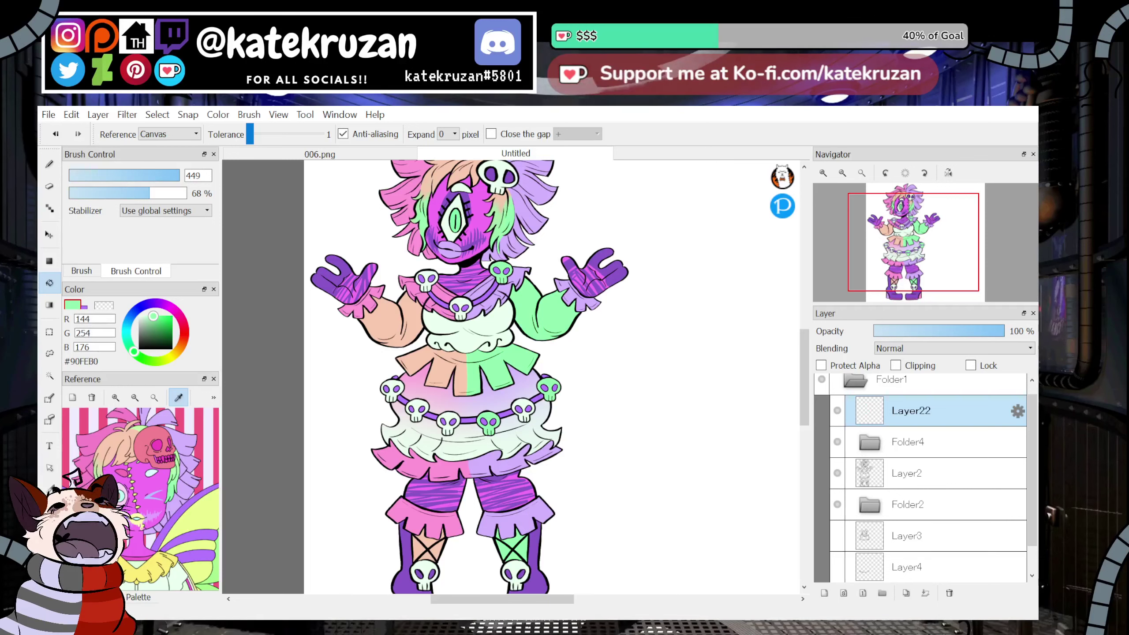
# Sample peach #F8C8AE from the sleeve and fill the left-hand collar skull and the garland's second skull from the left.
pyautogui.click(49, 512)
pyautogui.click(387, 325)
pyautogui.click(49, 282)
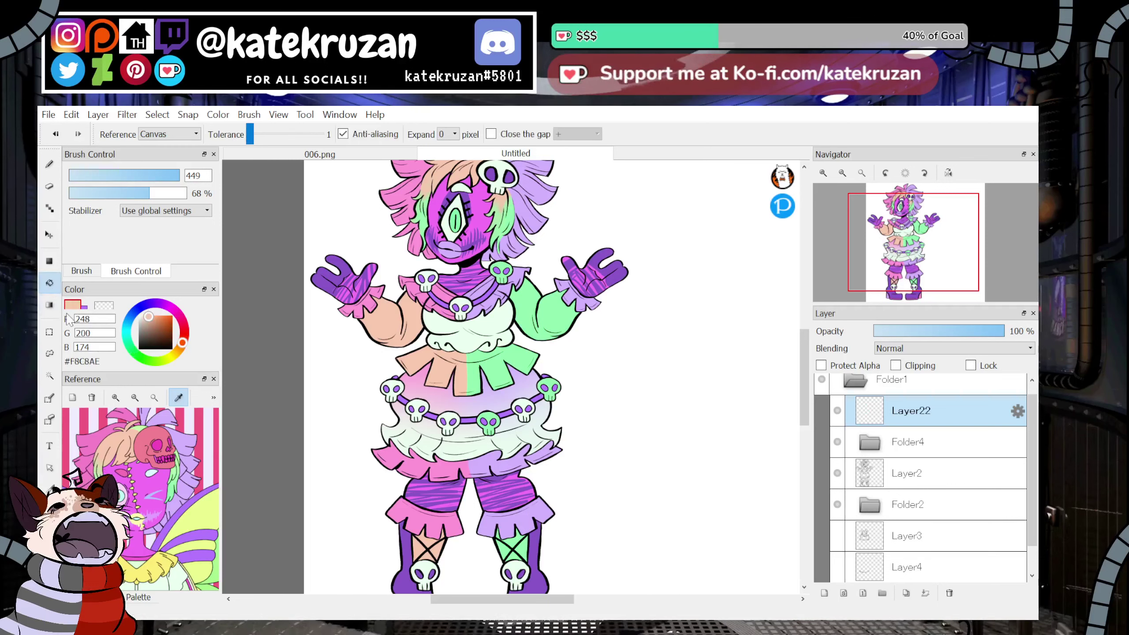
pyautogui.click(433, 270)
pyautogui.moveTo(589, 281); pyautogui.dragTo(625, 255)
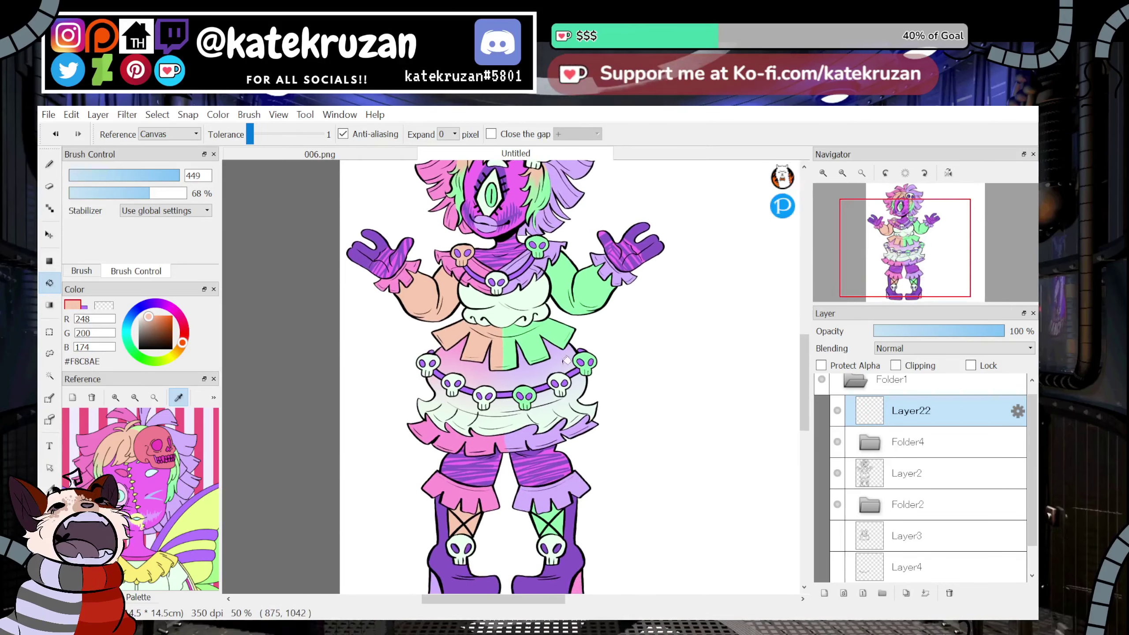
pyautogui.click(459, 376)
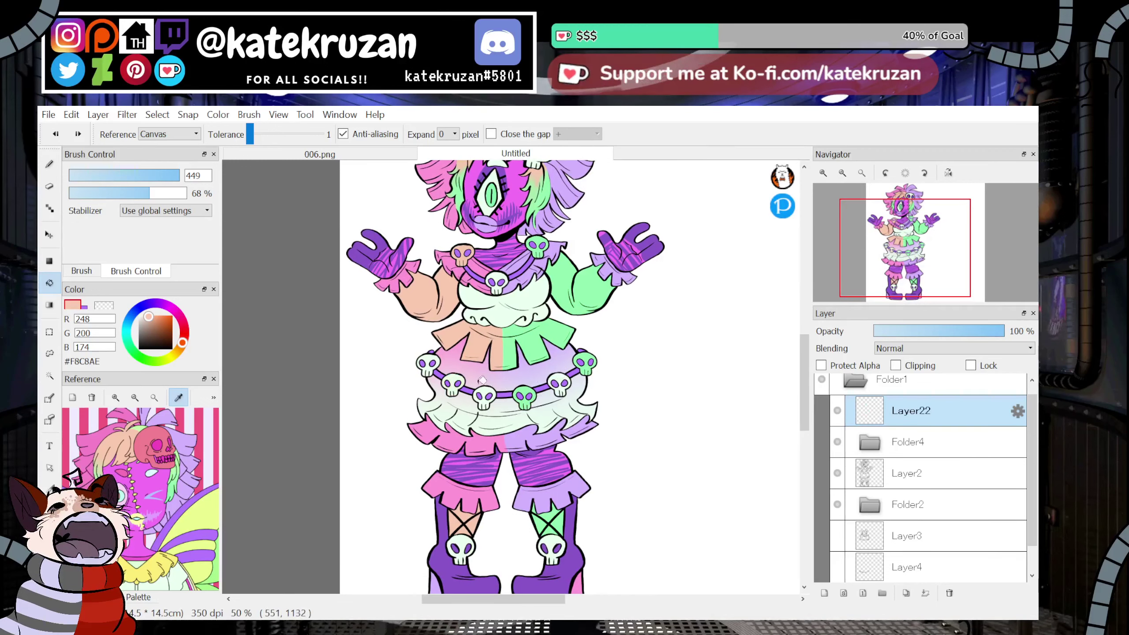
# Sample pink #FF96D7 from the hair and fill the garland's first and third skulls from the left.
pyautogui.press('i')
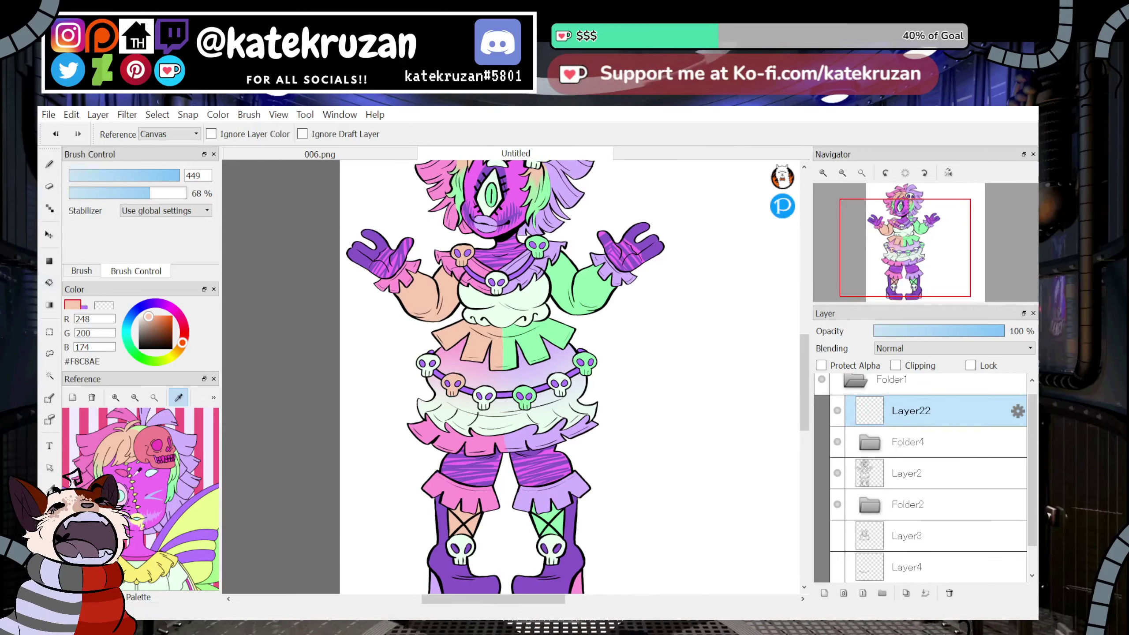
pyautogui.click(441, 210)
pyautogui.click(50, 283)
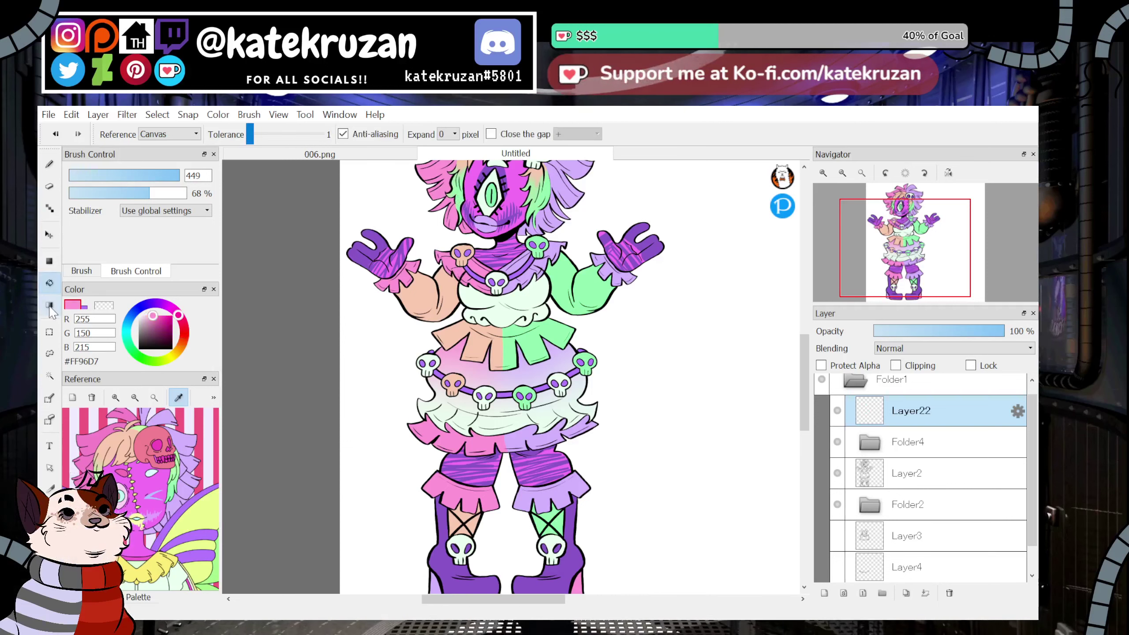
pyautogui.click(492, 391)
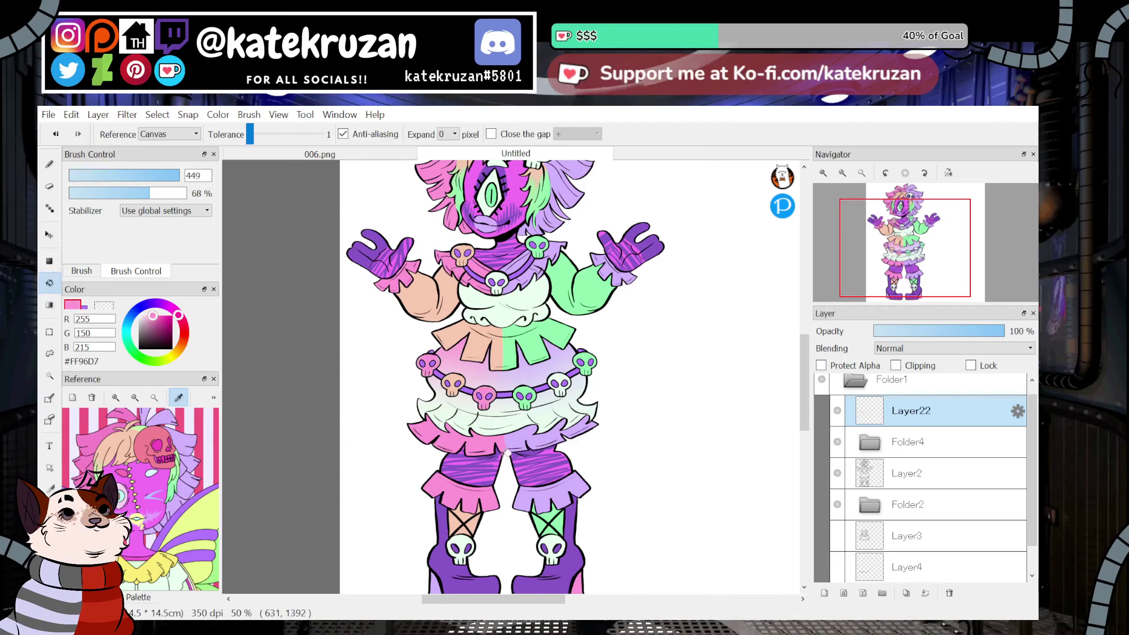
# Sample lavender #D3B2FF from the reference and fill the garland's fifth skull and the right-hand boot's skull.
pyautogui.click(186, 484)
pyautogui.click(559, 378)
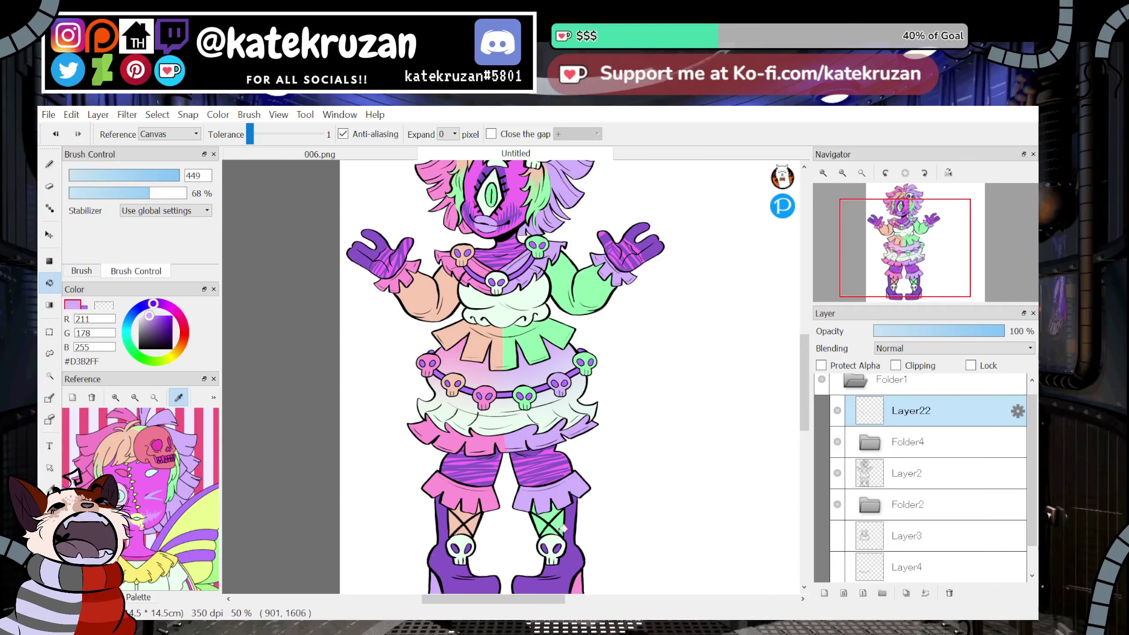
pyautogui.click(556, 544)
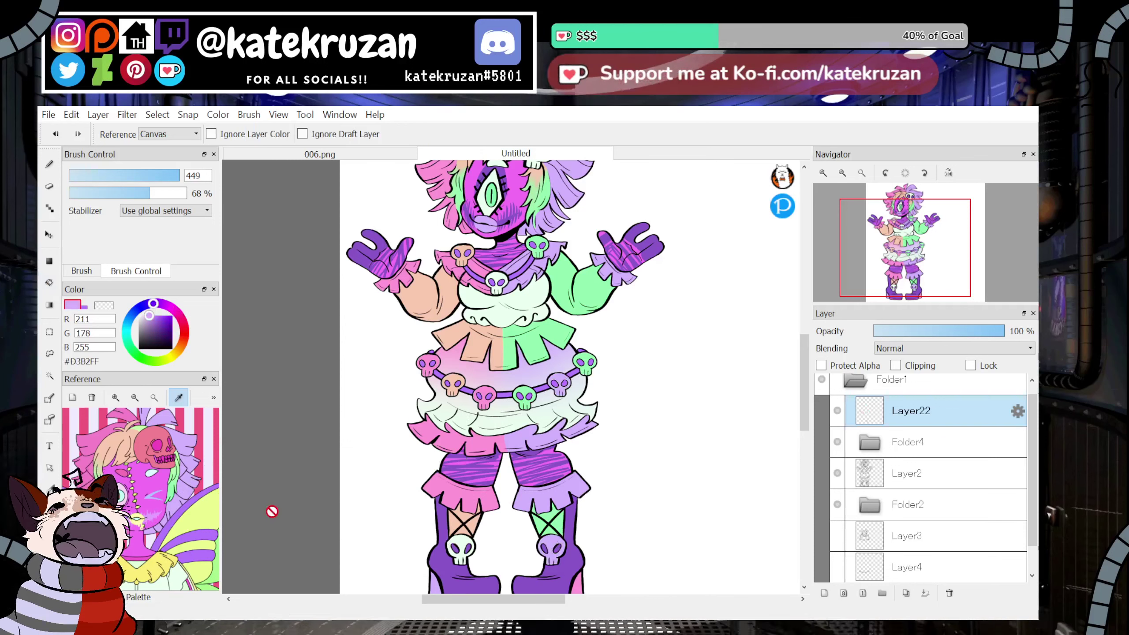
# Fill the left-hand boot's skull with pink #FF96D7 sampled from the skirt hem and lower Layer22's opacity to 57%.
pyautogui.keyDown('alt'); pyautogui.click(428, 428); pyautogui.keyUp('alt')
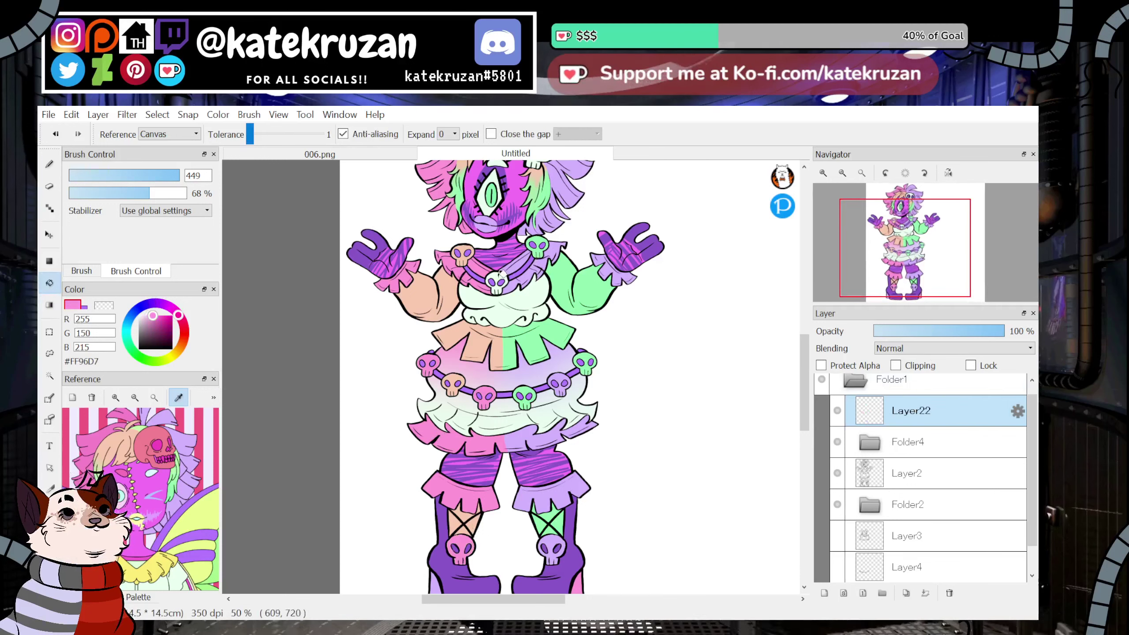
pyautogui.moveTo(911, 332); pyautogui.dragTo(945, 335)
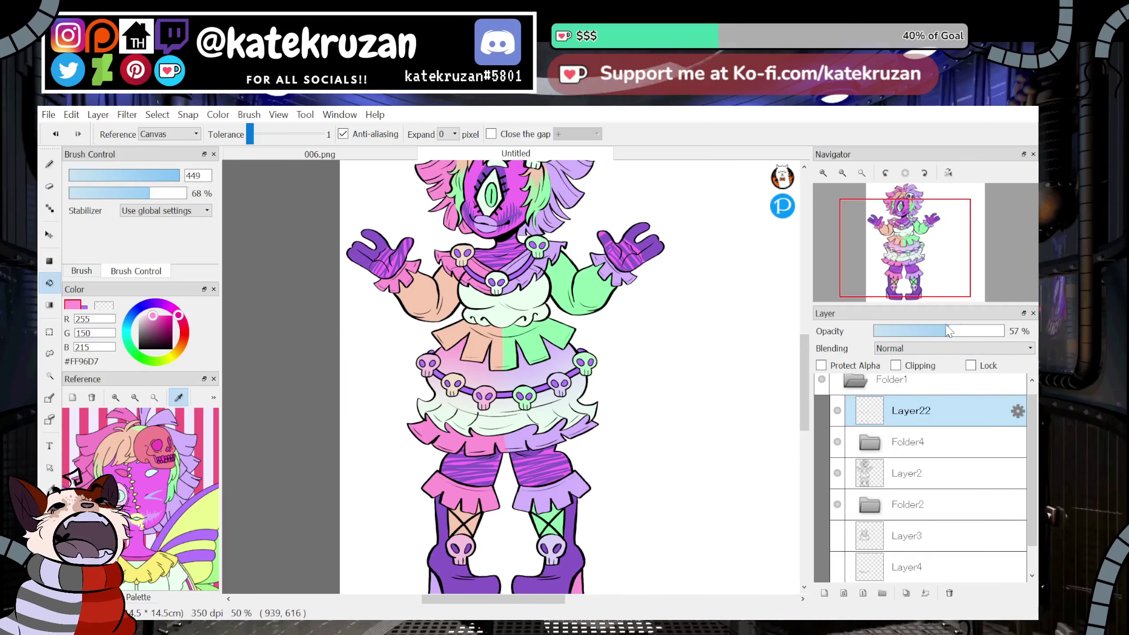
# Toggle Layer22's visibility off and on to compare, and set its opacity to 100%.
pyautogui.click(840, 412)
pyautogui.click(842, 414)
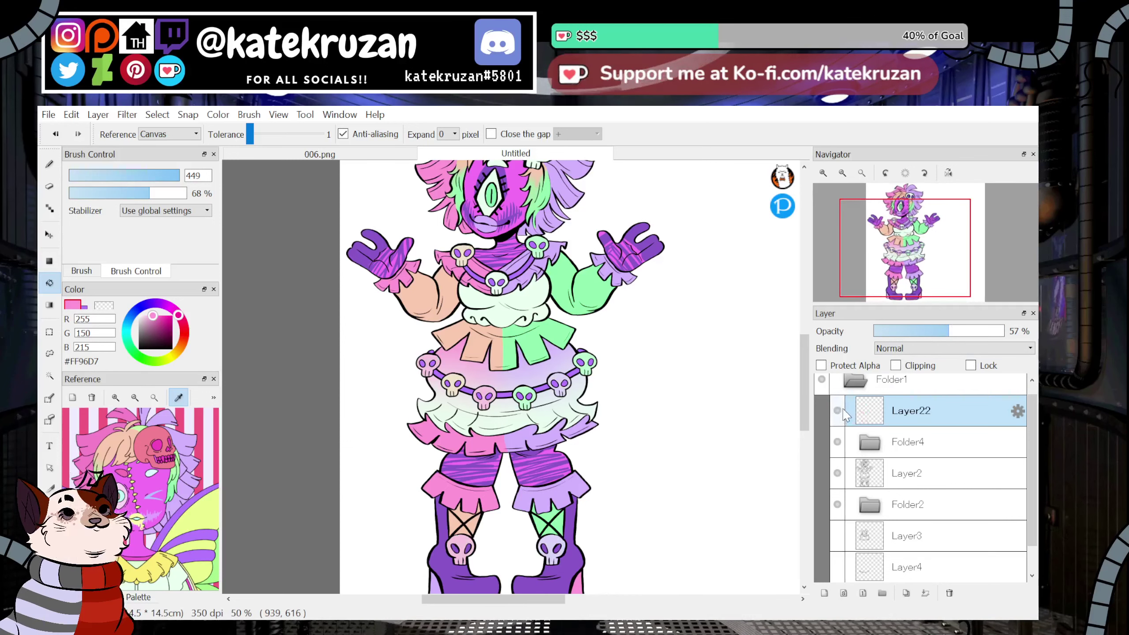
pyautogui.moveTo(954, 331); pyautogui.dragTo(1011, 339)
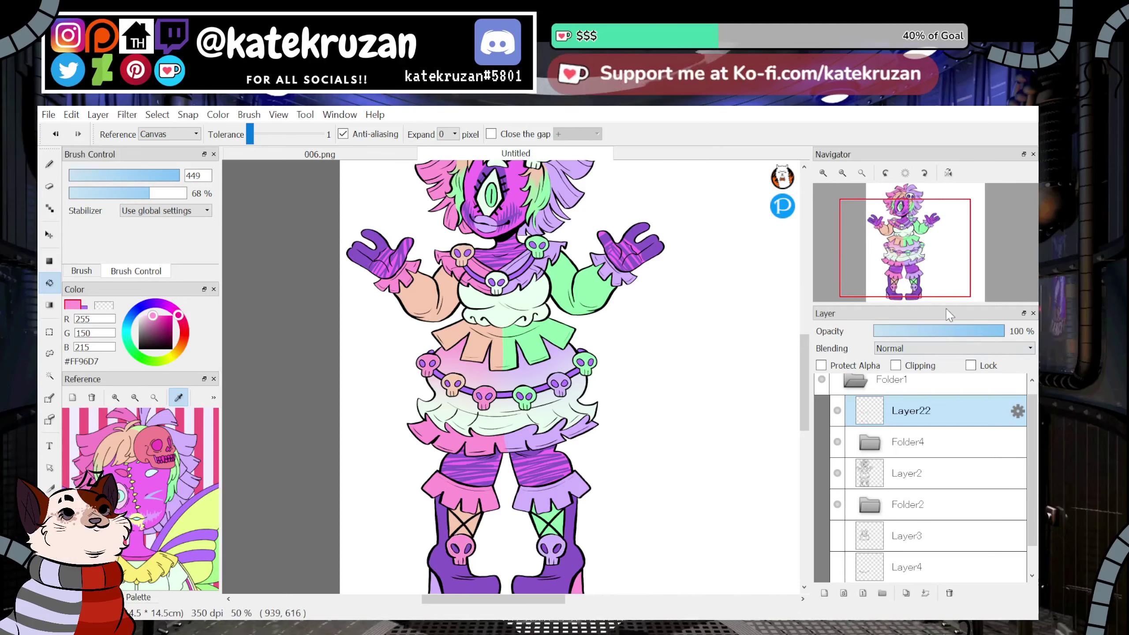
# Clear the colour fill from both boots' skulls on Layer22 using a rectangle in transparent colour.
pyautogui.moveTo(907, 253)
pyautogui.mouseDown()
pyautogui.moveTo(906, 234)
pyautogui.moveTo(907, 259)
pyautogui.mouseUp()
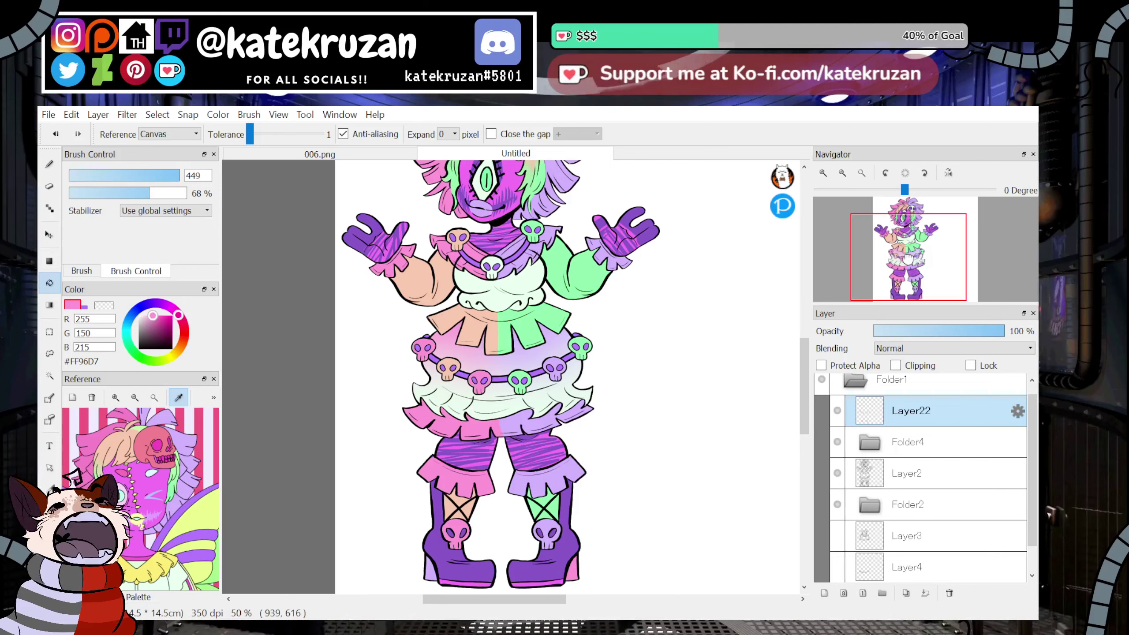
pyautogui.moveTo(907, 258); pyautogui.dragTo(907, 260)
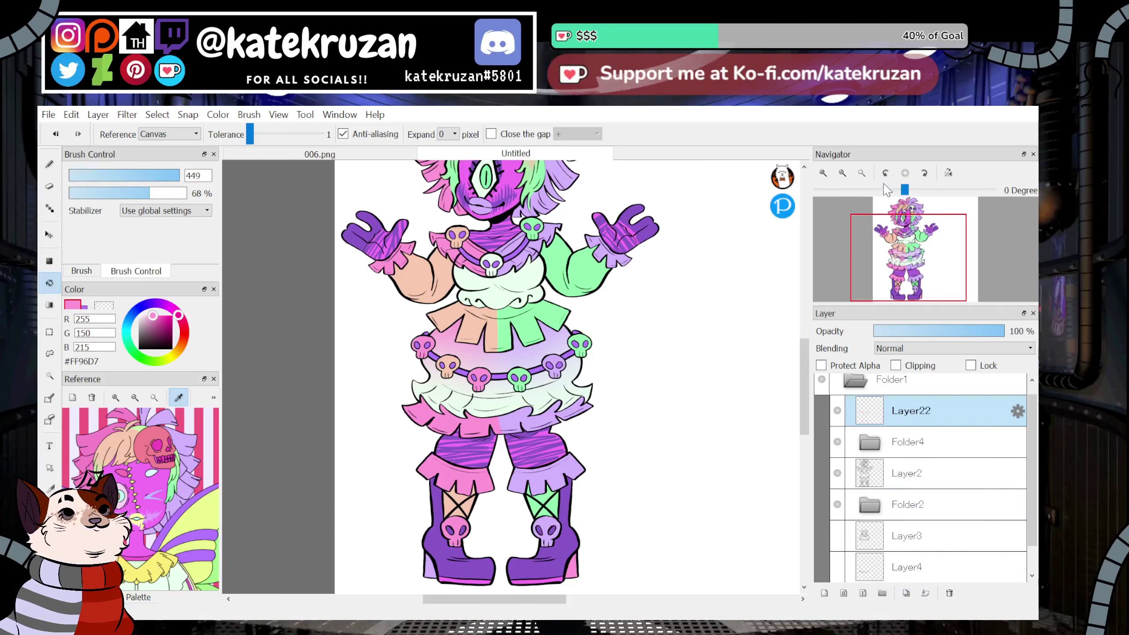
pyautogui.click(842, 172)
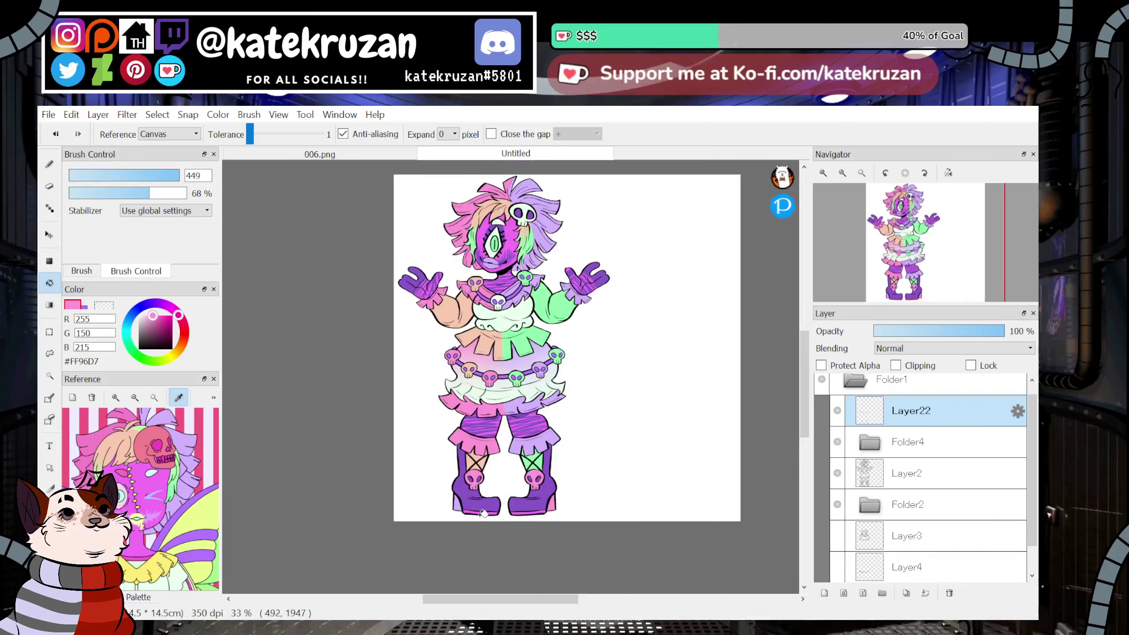
pyautogui.press('z')
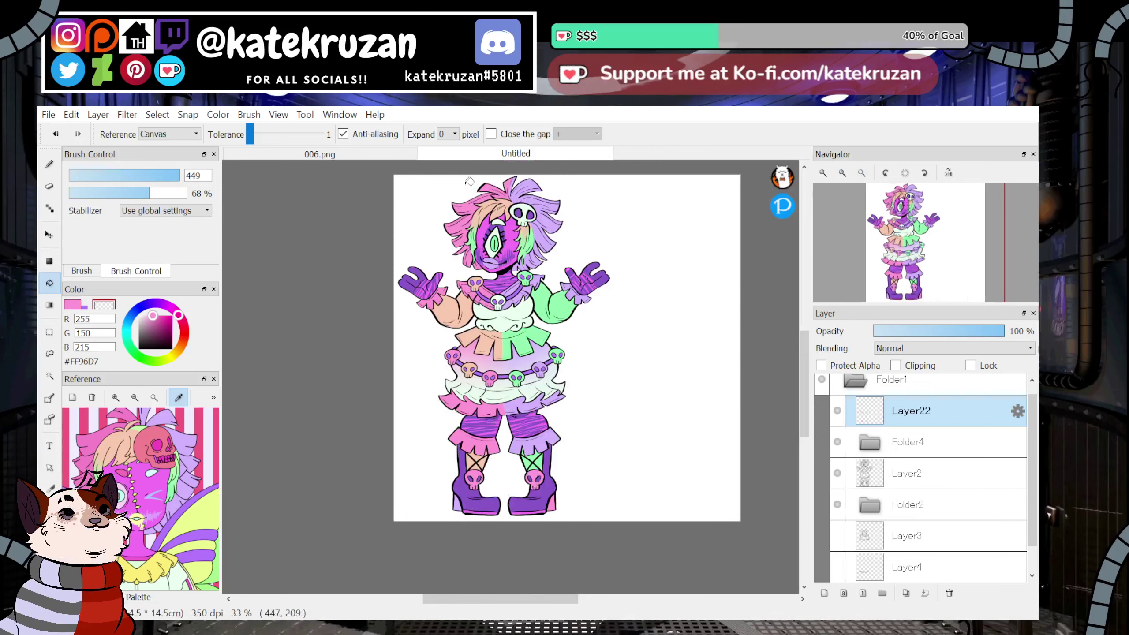
pyautogui.click(49, 261)
pyautogui.moveTo(442, 466); pyautogui.dragTo(619, 529)
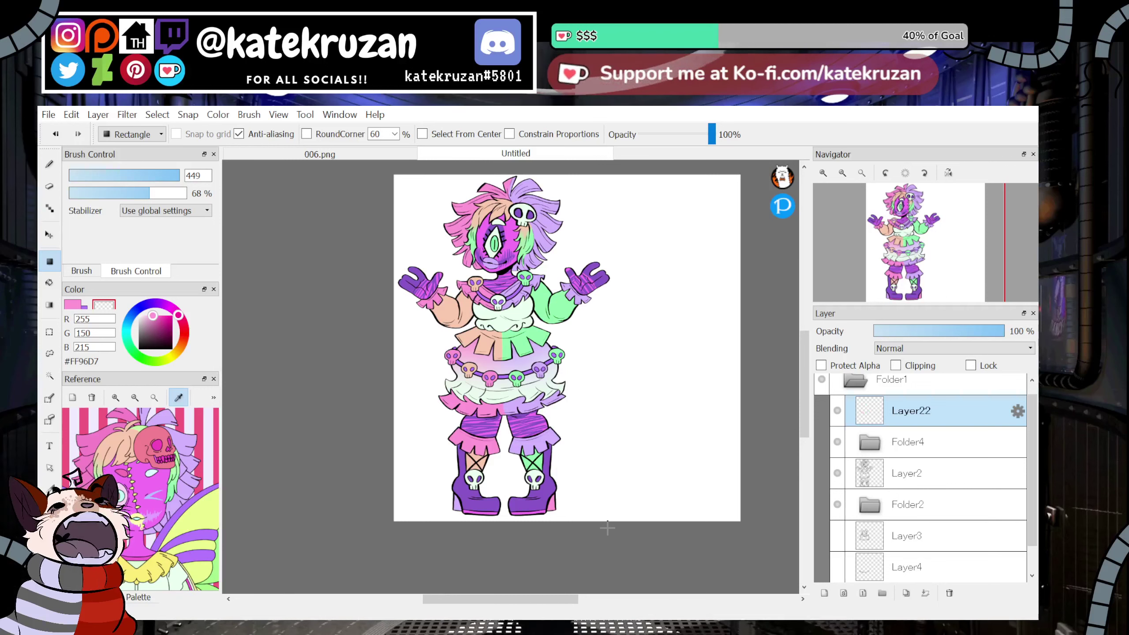
# Add a new folder containing a new layer and draw a tall filled purple #B477FE rectangle beside the character's skirt and legs.
pyautogui.scroll(1, 914, 463)
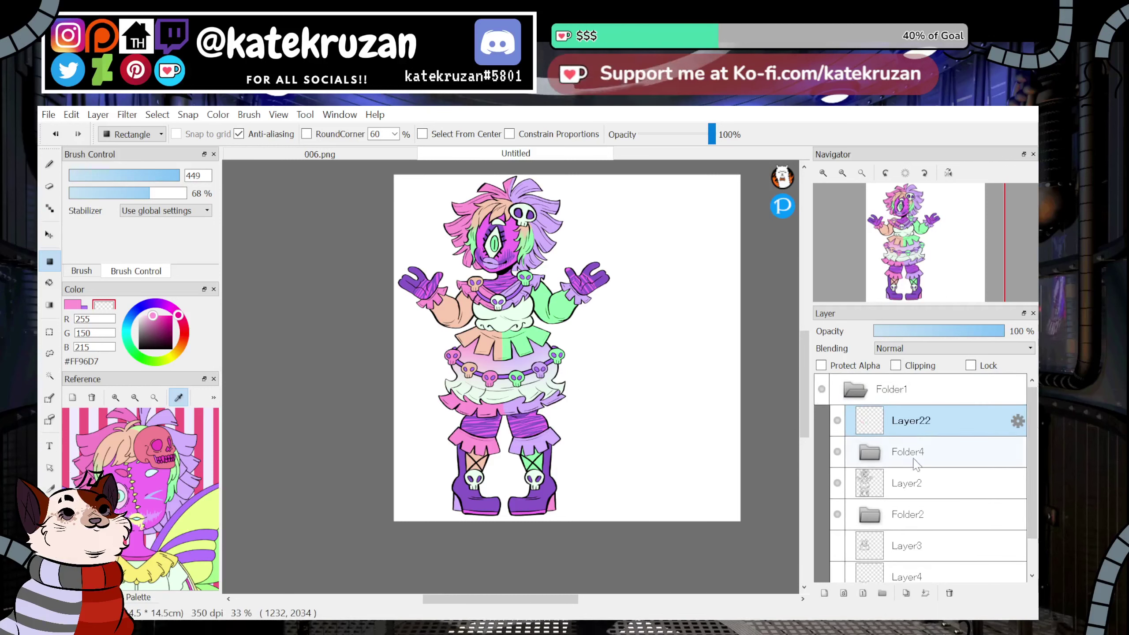
pyautogui.click(882, 593)
pyautogui.click(824, 593)
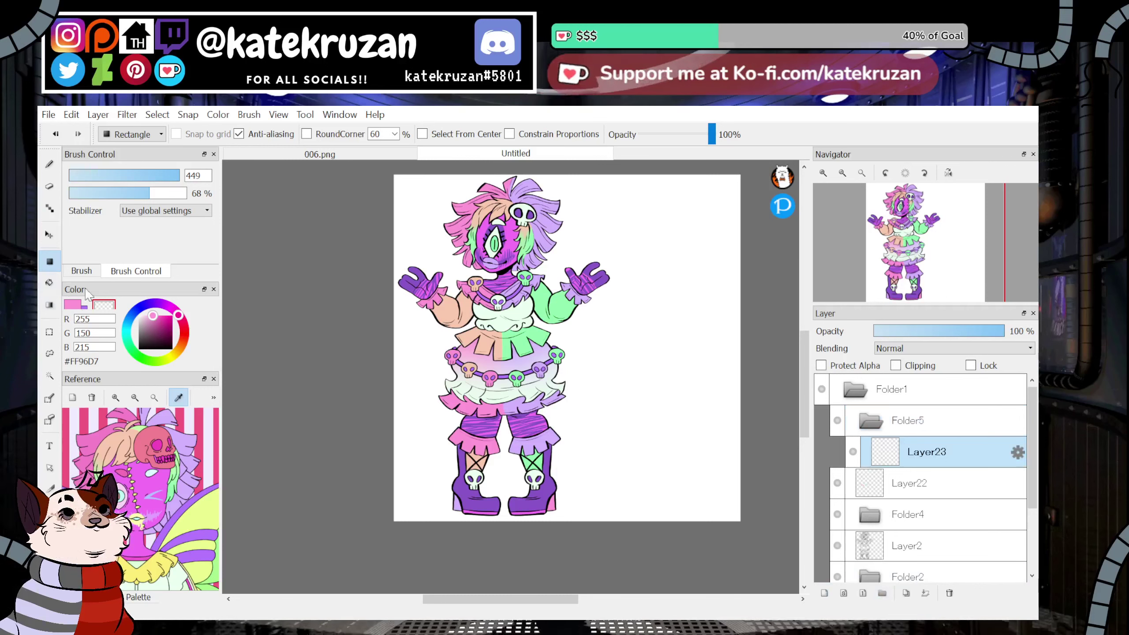
pyautogui.click(75, 306)
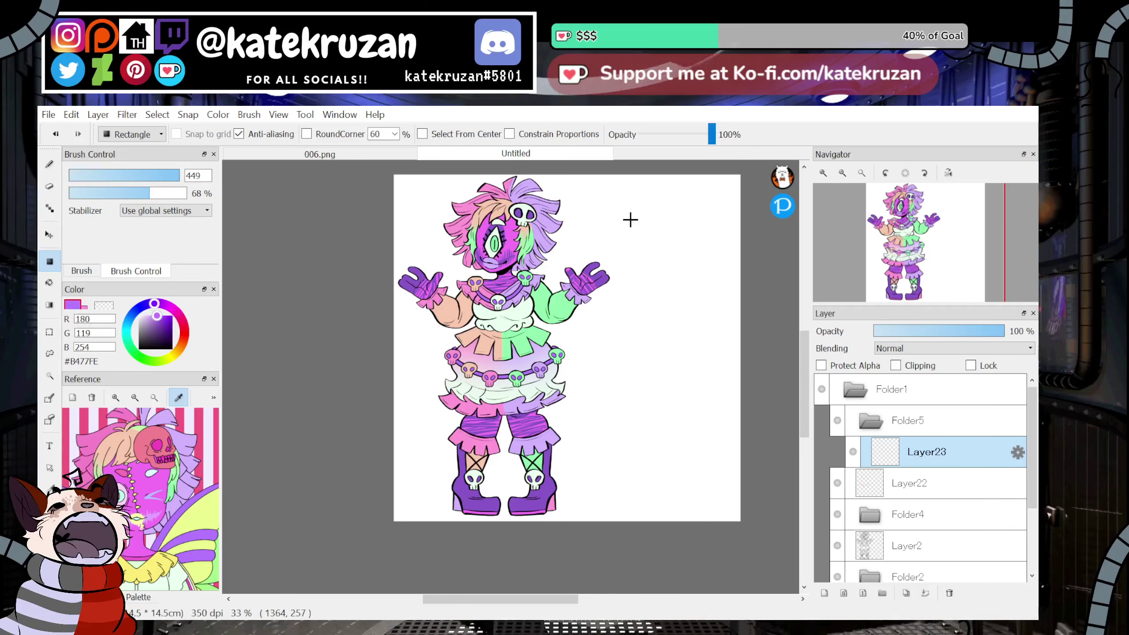
pyautogui.moveTo(640, 473); pyautogui.dragTo(674, 510)
pyautogui.click(823, 173)
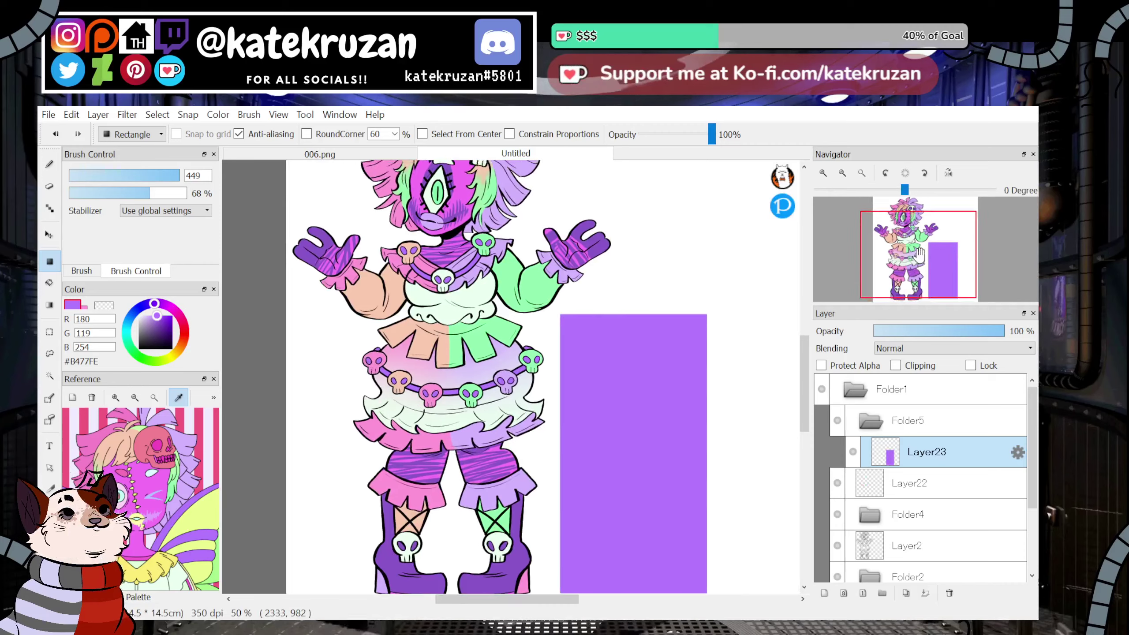
pyautogui.click(861, 172)
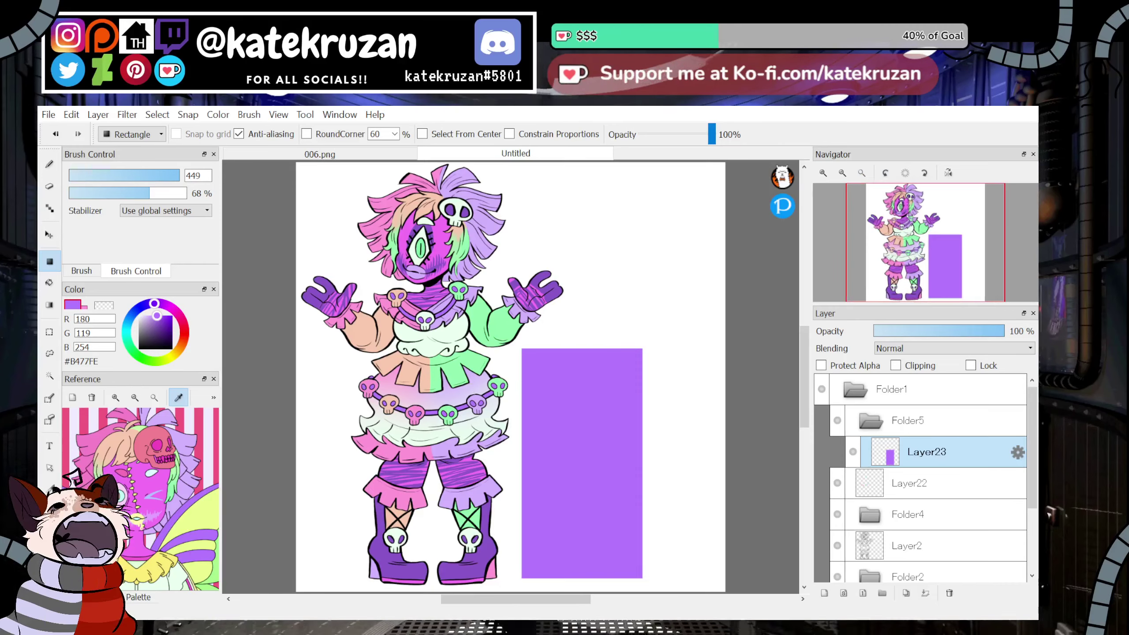
# Sample mint #EAFFEF, protect the rectangle layer's alpha, and paint the rectangle's top band with a 248 px brush at 100% opacity.
pyautogui.press('i')
pyautogui.click(463, 197)
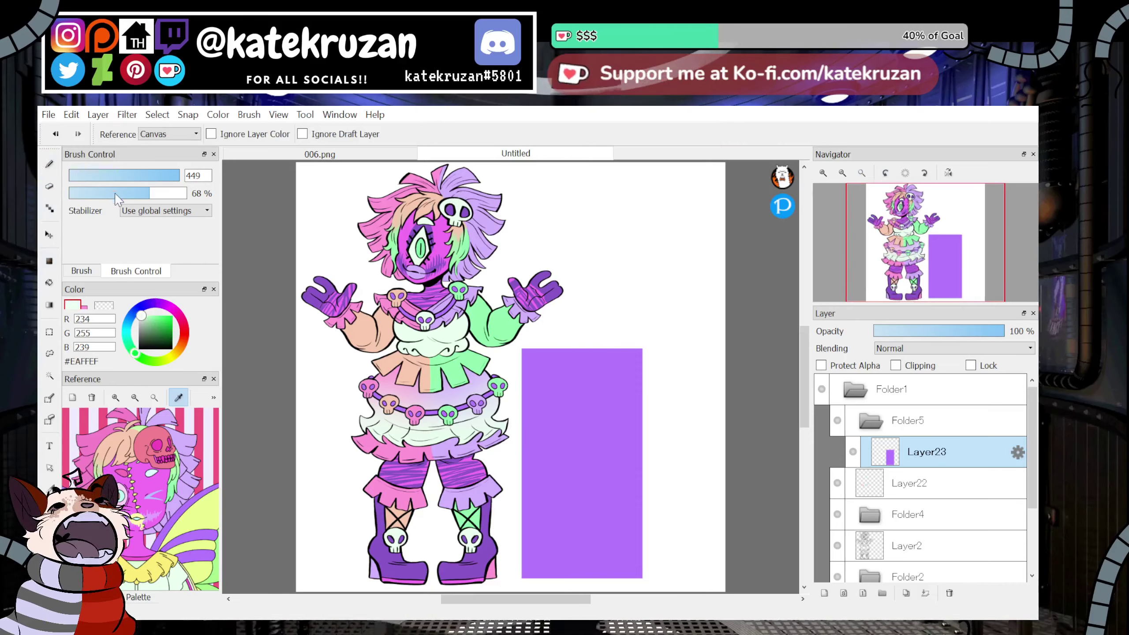
pyautogui.click(50, 164)
pyautogui.click(81, 271)
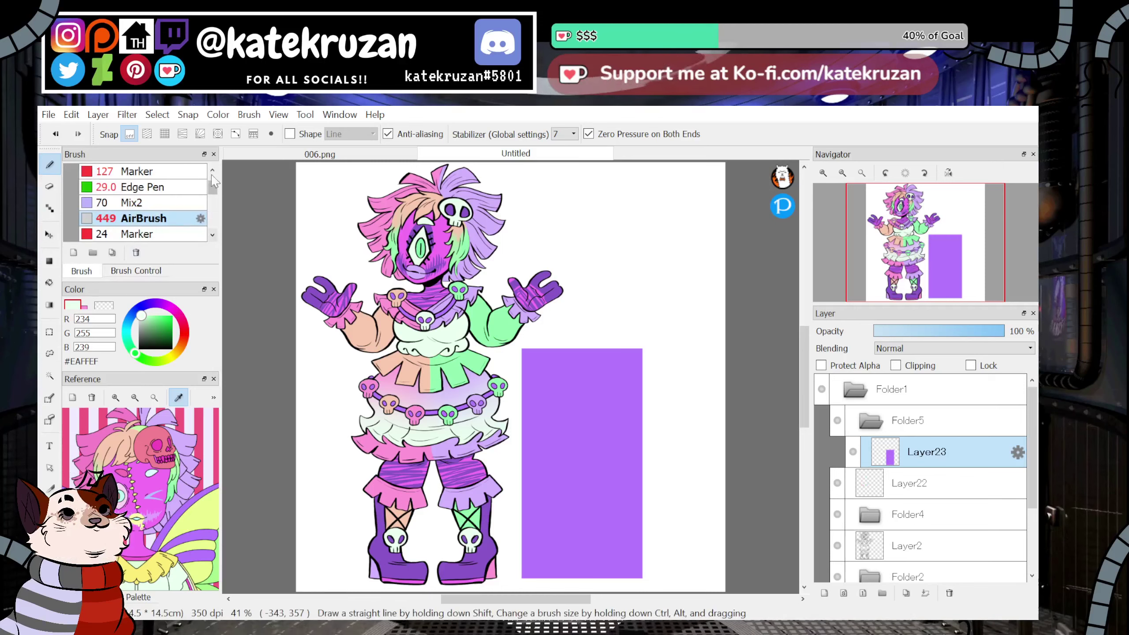
pyautogui.scroll(2, 142, 202)
pyautogui.click(133, 202)
pyautogui.click(136, 270)
pyautogui.click(155, 178)
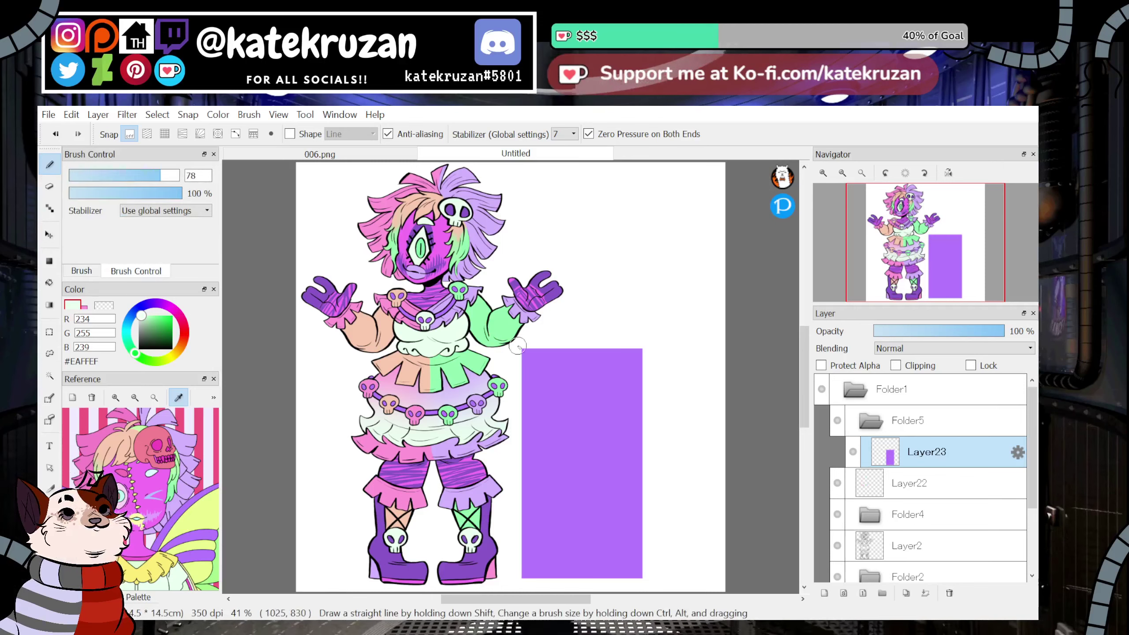
pyautogui.click(178, 175)
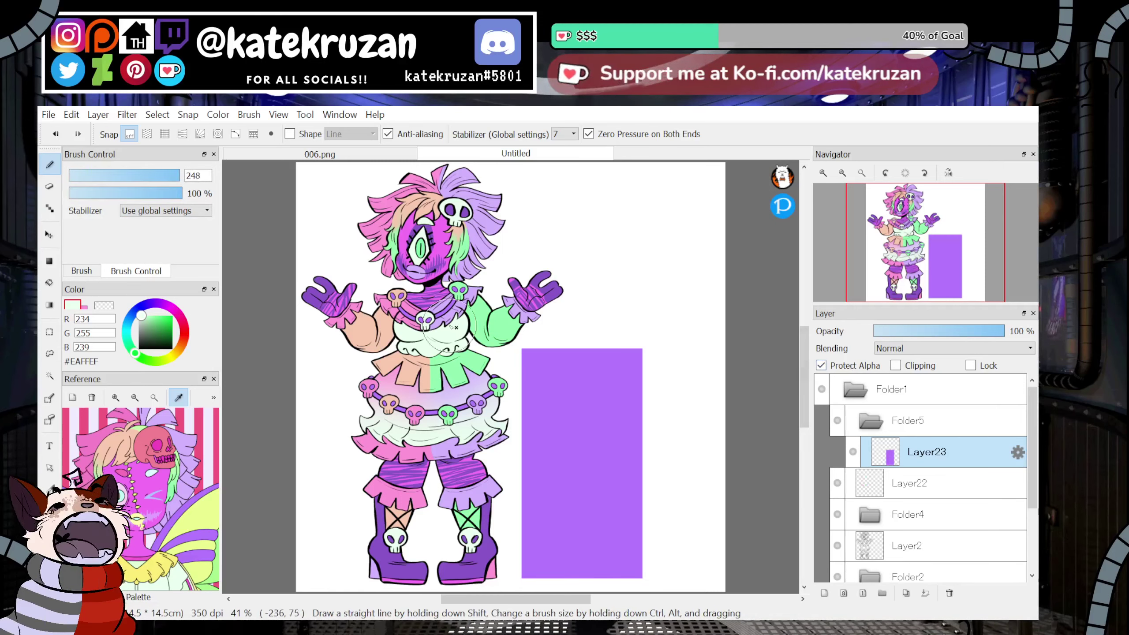
pyautogui.moveTo(476, 343); pyautogui.dragTo(658, 345)
pyautogui.moveTo(524, 361); pyautogui.dragTo(720, 361)
pyautogui.moveTo(487, 378); pyautogui.dragTo(755, 368)
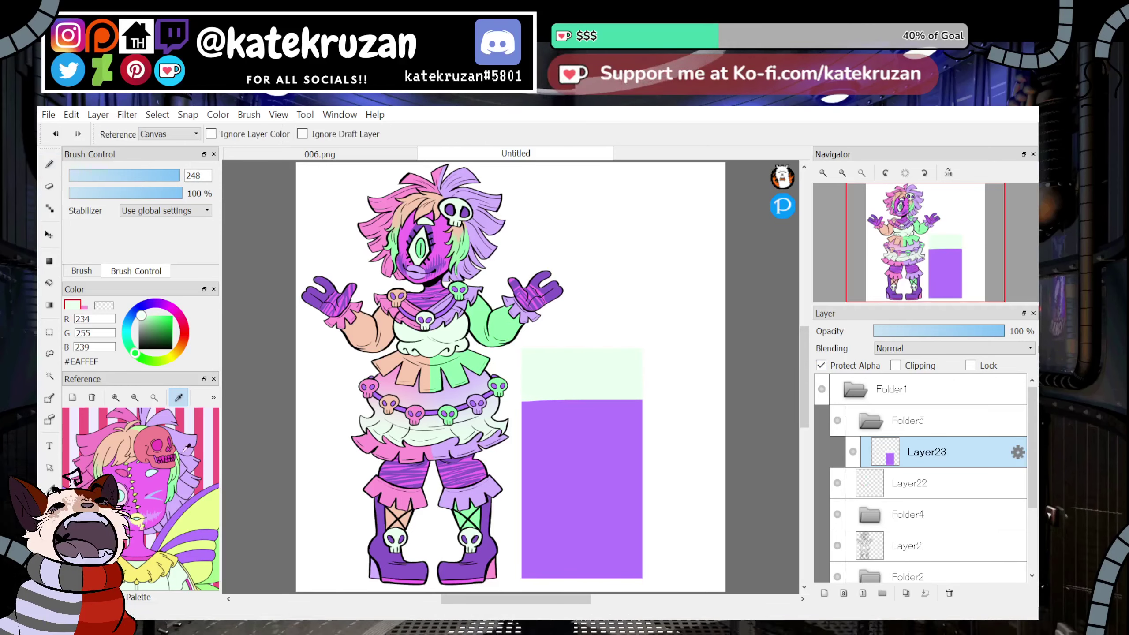
# Paint a peach #F8C8AE band sampled from the reference, and a green #90FEB0 band sampled from the upper skirt ruffle below it.
pyautogui.keyDown('alt'); pyautogui.click(111, 438); pyautogui.keyUp('alt')
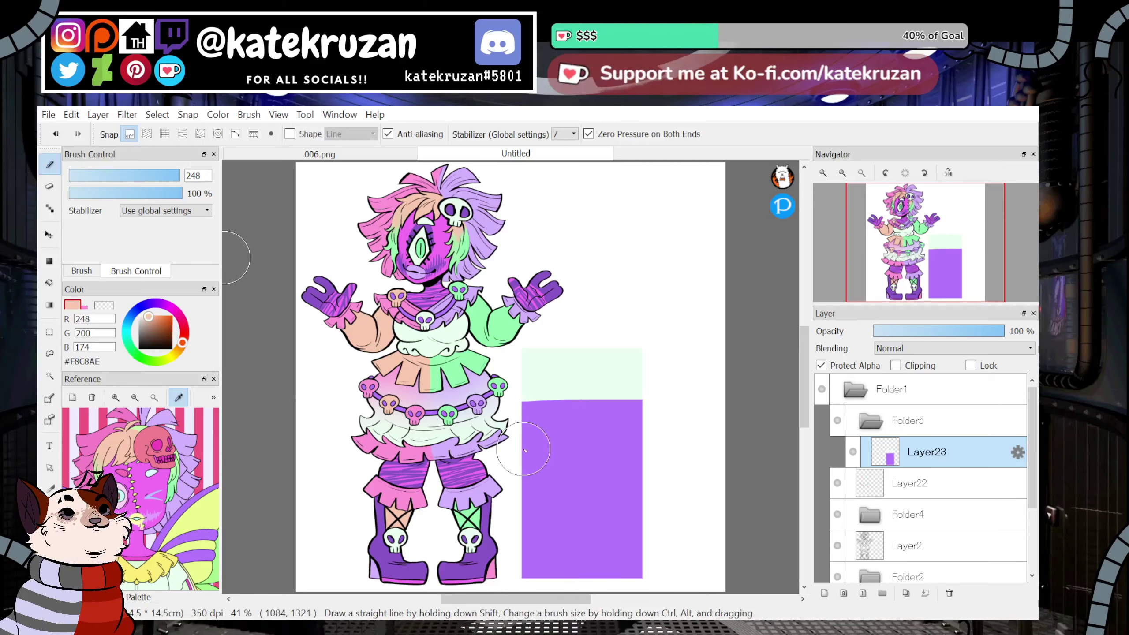
pyautogui.moveTo(526, 419); pyautogui.dragTo(649, 416)
pyautogui.press('alt')
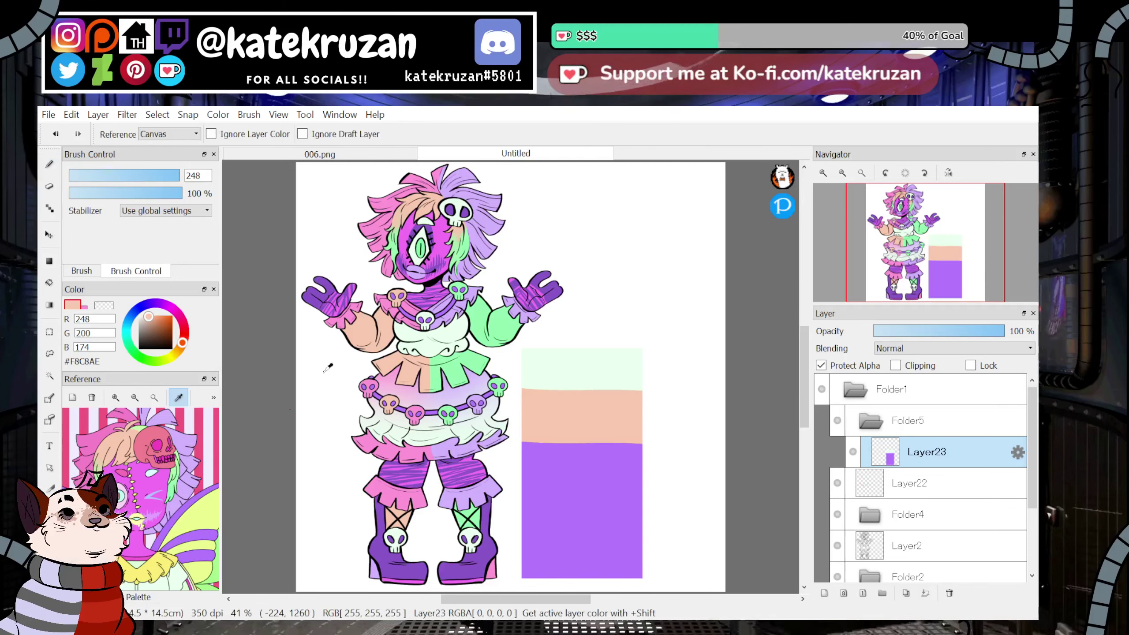
pyautogui.keyDown('alt'); pyautogui.click(465, 368); pyautogui.keyUp('alt')
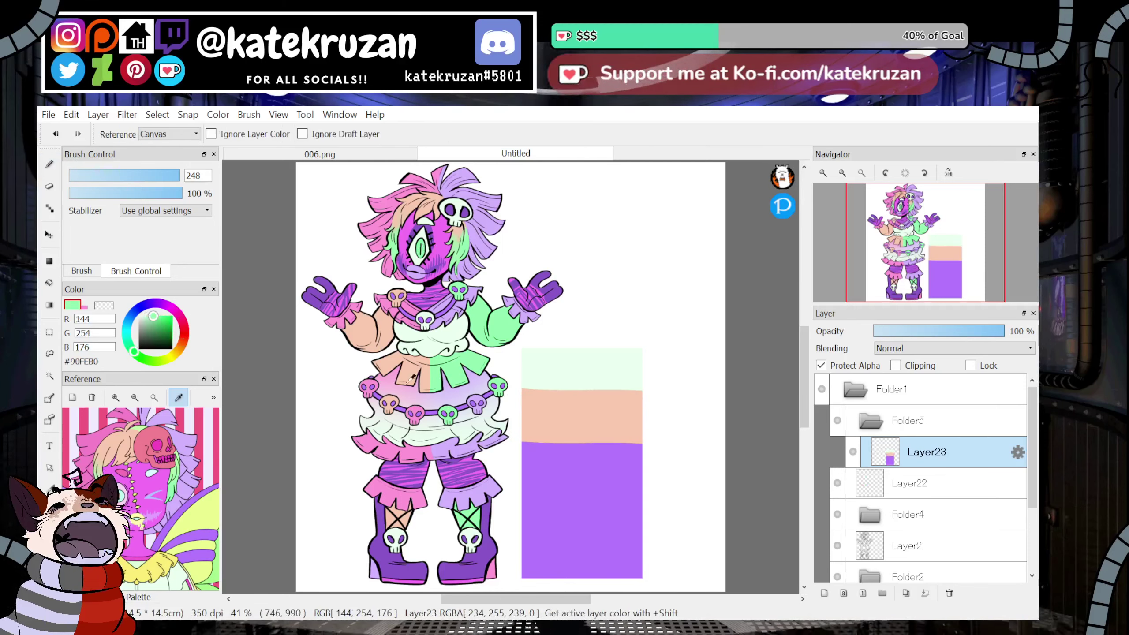
pyautogui.moveTo(511, 447); pyautogui.dragTo(664, 456)
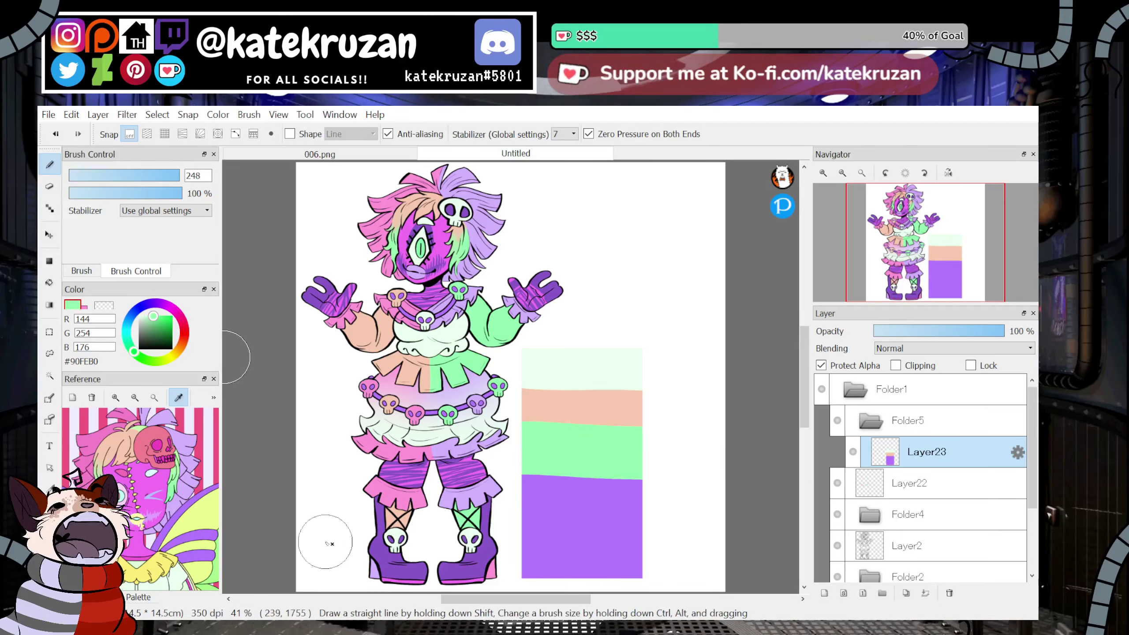
# Paint a magenta #F371F4 band sampled from the face, and a pink #FF96D7 band sampled from the skirt hem beneath it.
pyautogui.press('alt')
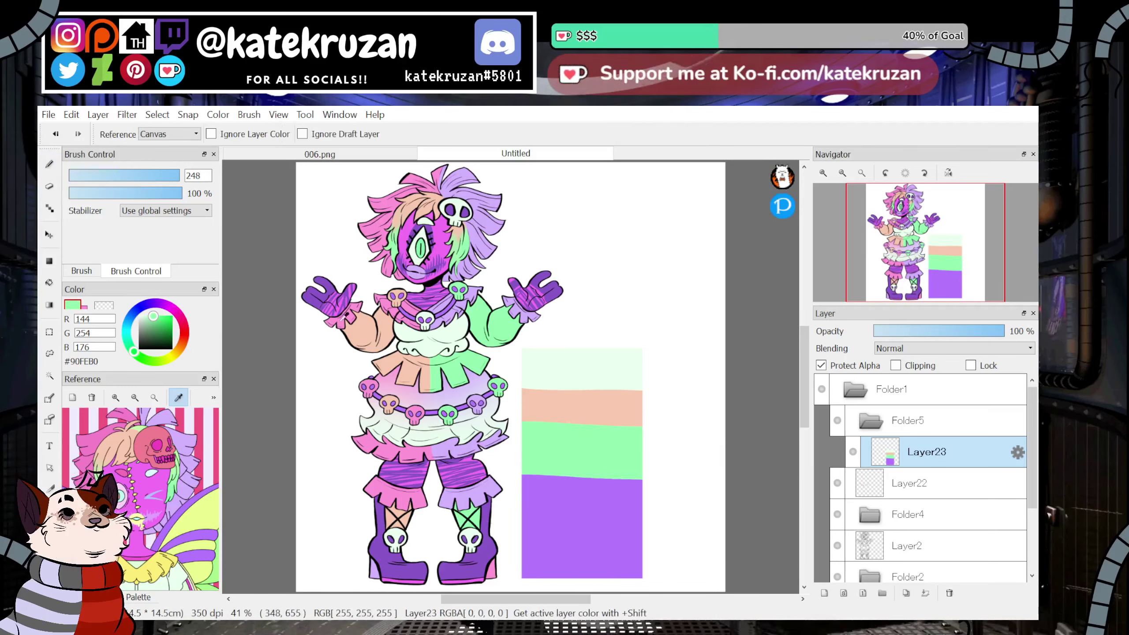
pyautogui.click(441, 235)
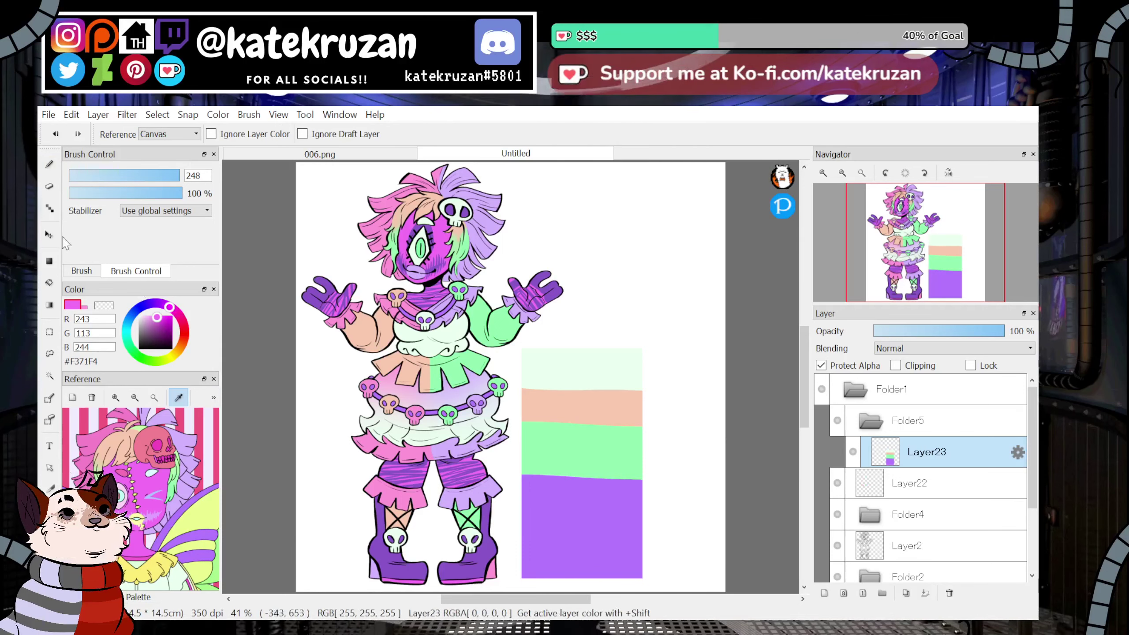
pyautogui.click(49, 164)
pyautogui.moveTo(497, 478); pyautogui.dragTo(652, 481)
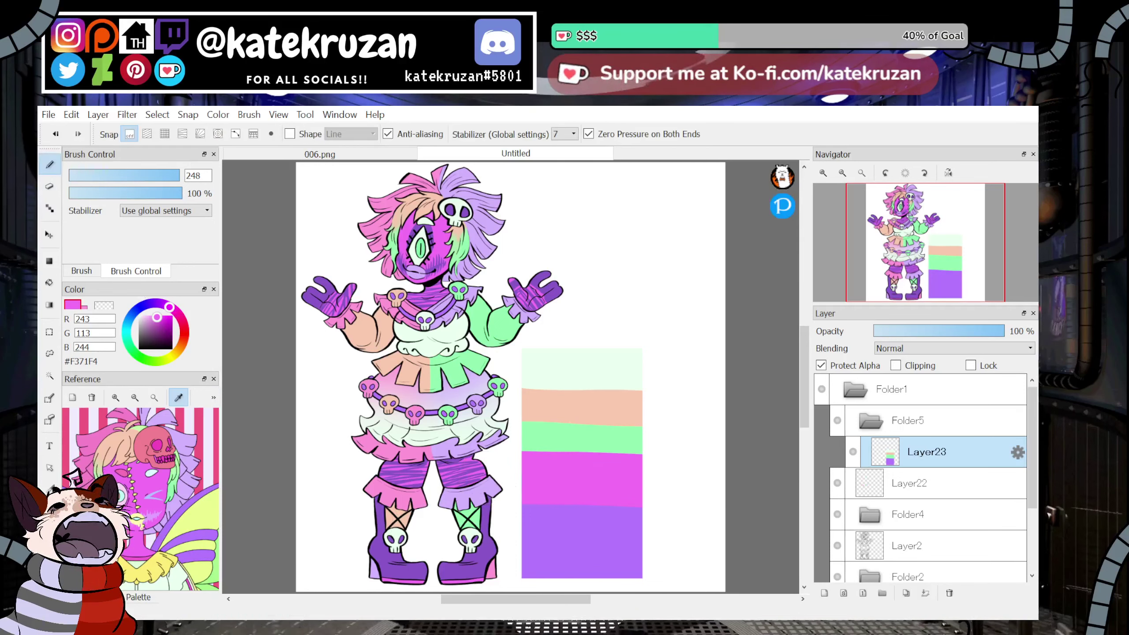
pyautogui.press('alt')
pyautogui.keyDown('alt'); pyautogui.click(393, 449); pyautogui.keyUp('alt')
pyautogui.moveTo(494, 498); pyautogui.dragTo(695, 511)
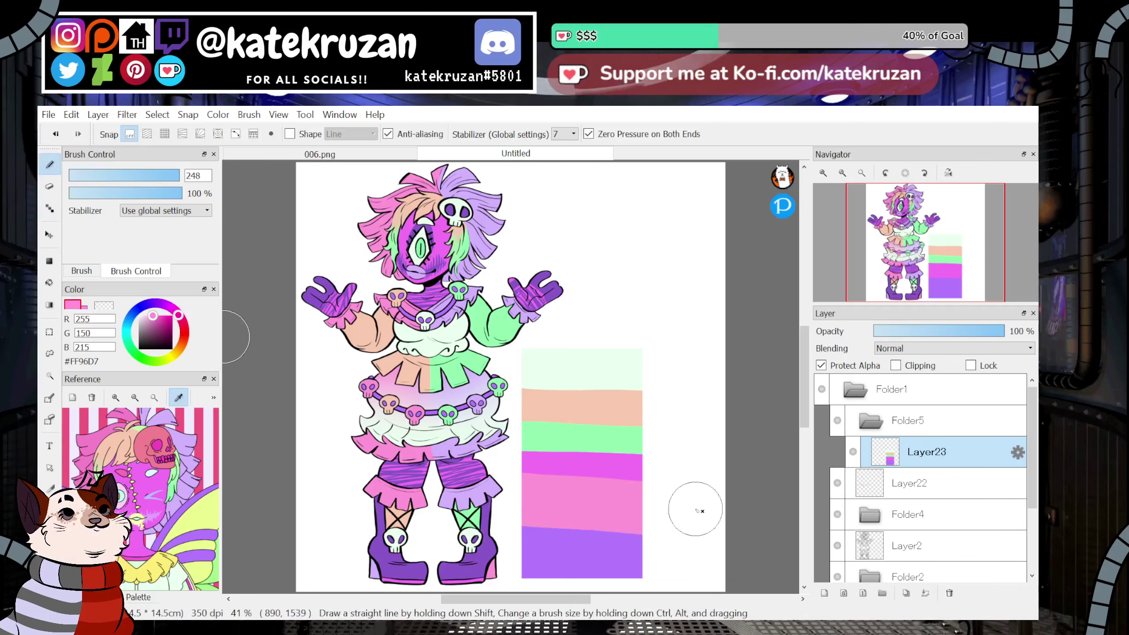
pyautogui.hotkey('ctrl', 'z')
pyautogui.moveTo(493, 506); pyautogui.dragTo(635, 513)
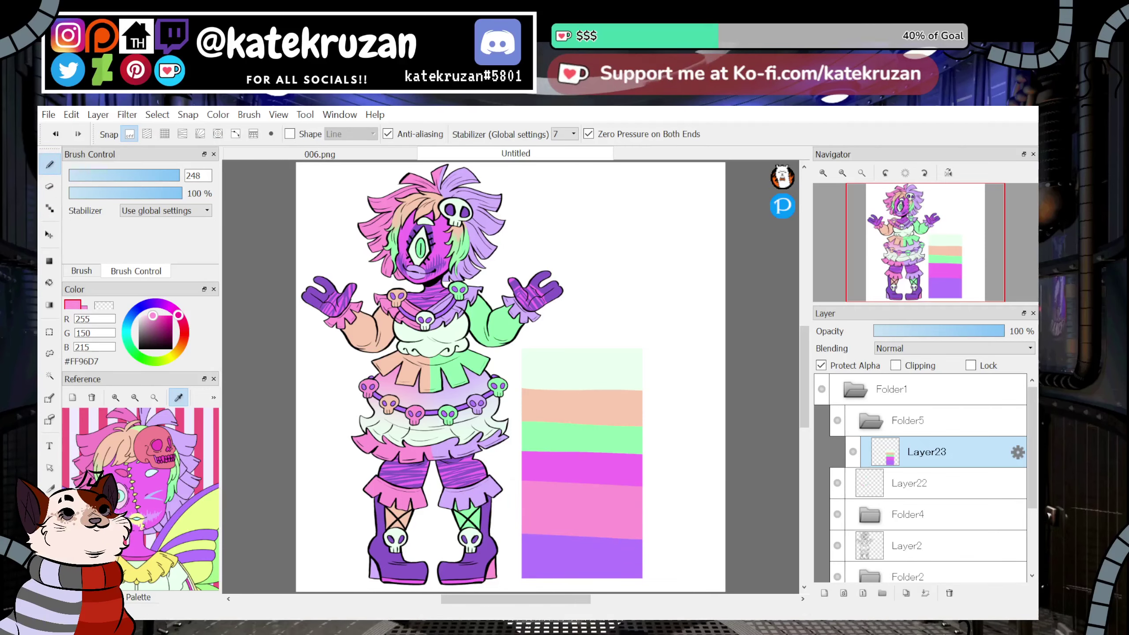
# Paint a lavender #CAABF5 band sampled from the hair, and a dark purple #8956C8 band sampled from the boot at the rectangle's base.
pyautogui.press('alt')
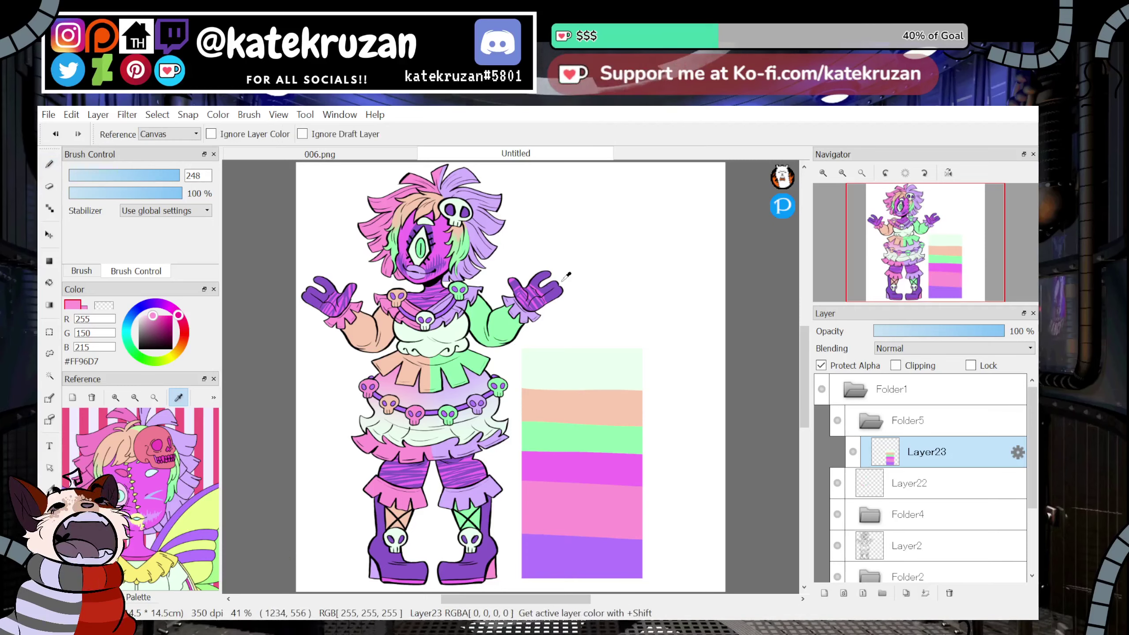
pyautogui.keyDown('alt'); pyautogui.click(477, 233); pyautogui.keyUp('alt')
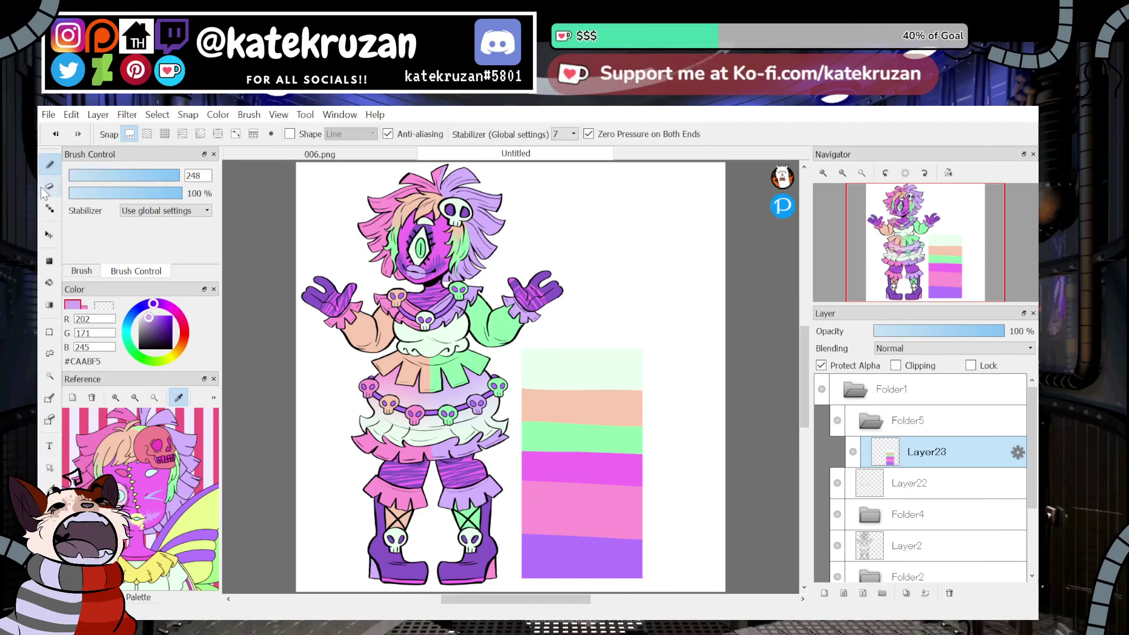
pyautogui.moveTo(518, 545); pyautogui.dragTo(640, 544)
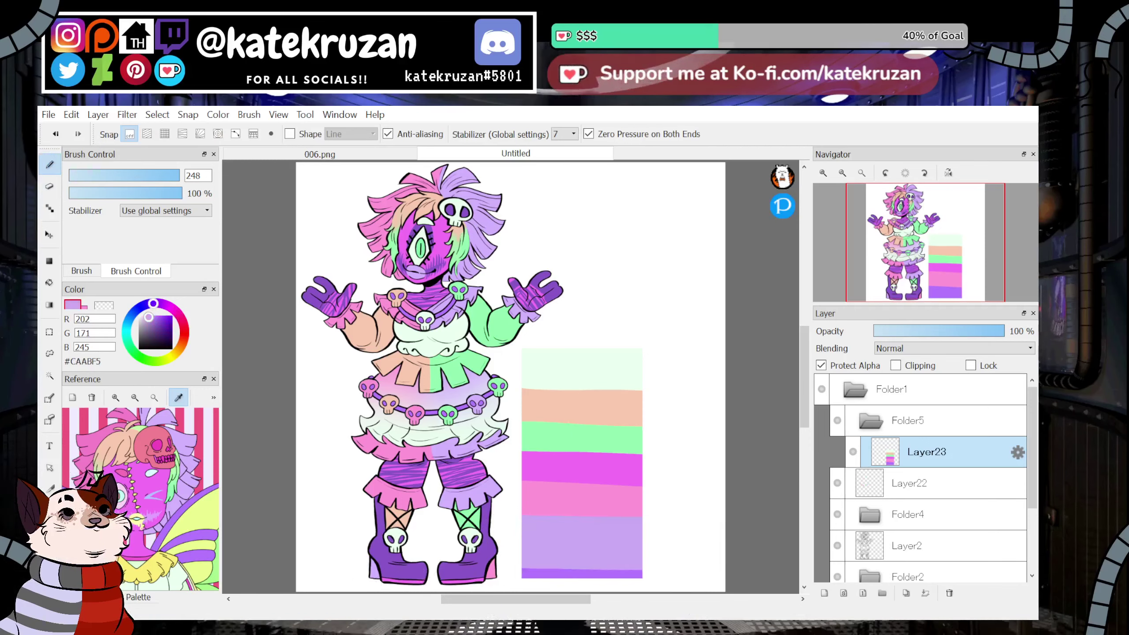
pyautogui.press('f')
pyautogui.keyDown('alt'); pyautogui.click(385, 520); pyautogui.keyUp('alt')
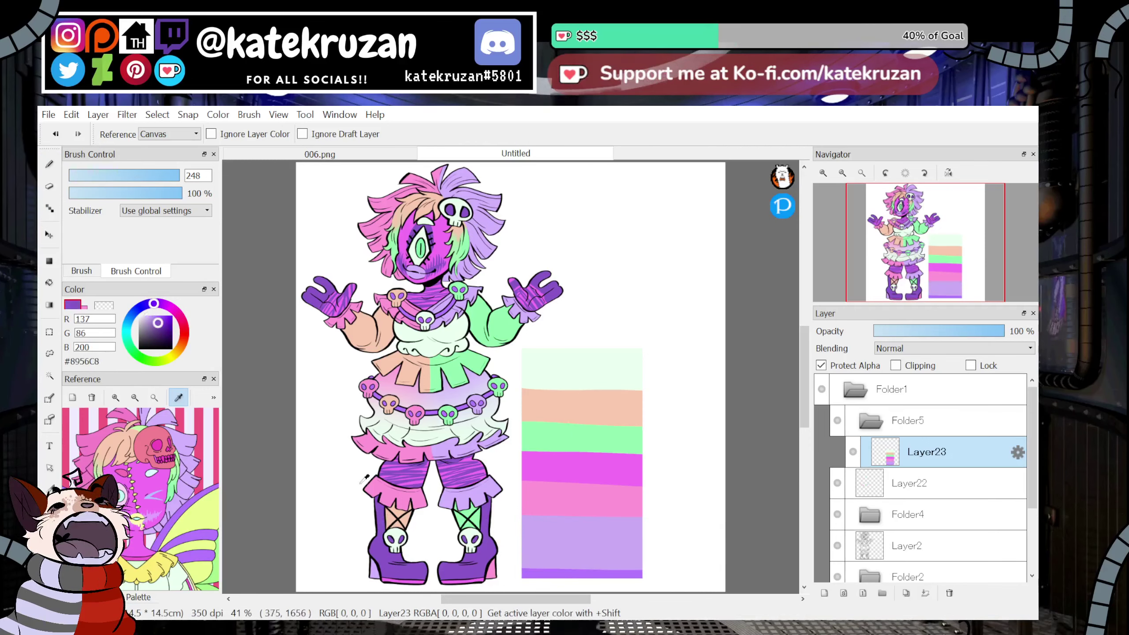
pyautogui.click(50, 166)
pyautogui.moveTo(507, 556); pyautogui.dragTo(644, 556)
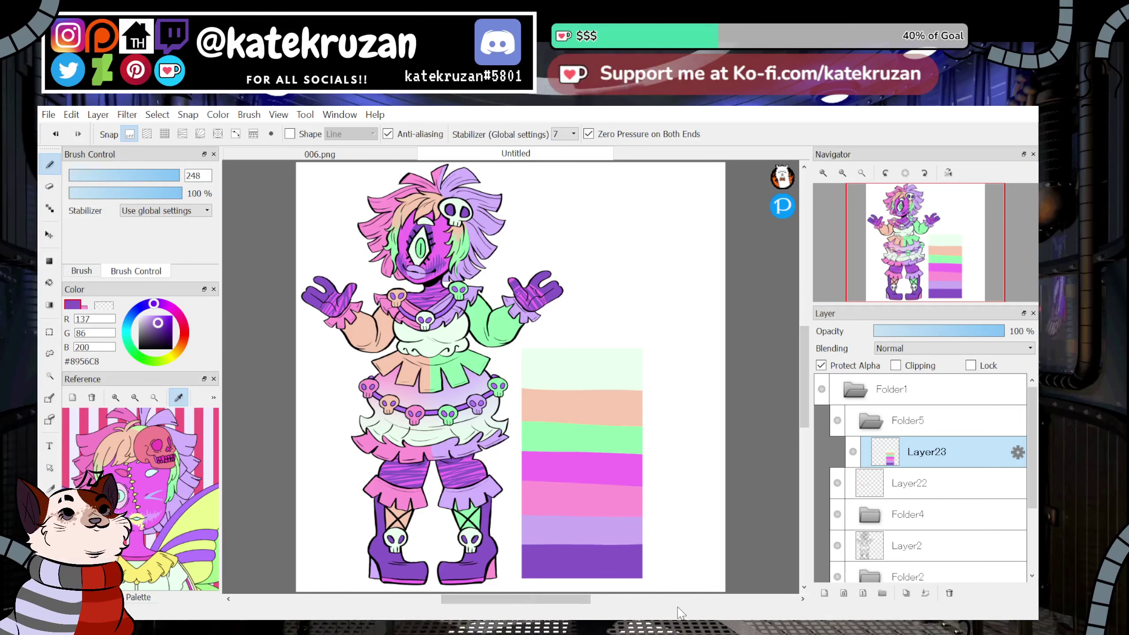
# Collapse the palette folder, add a new layer above it, and set a 20 px black #000000 brush for the title.
pyautogui.click(871, 420)
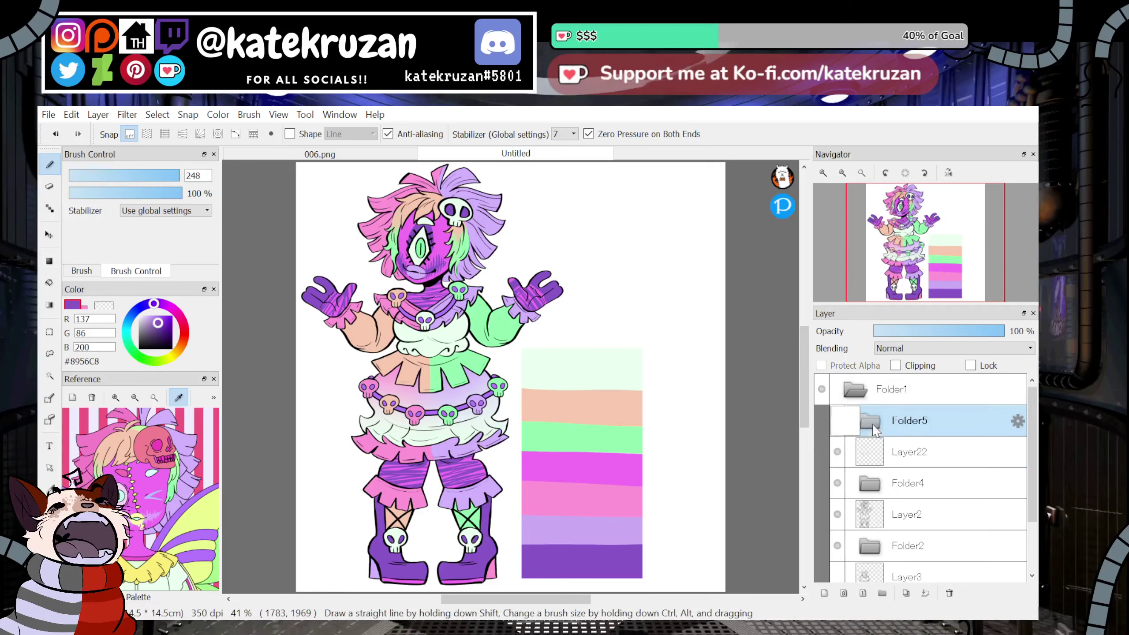
pyautogui.click(825, 593)
pyautogui.click(138, 348)
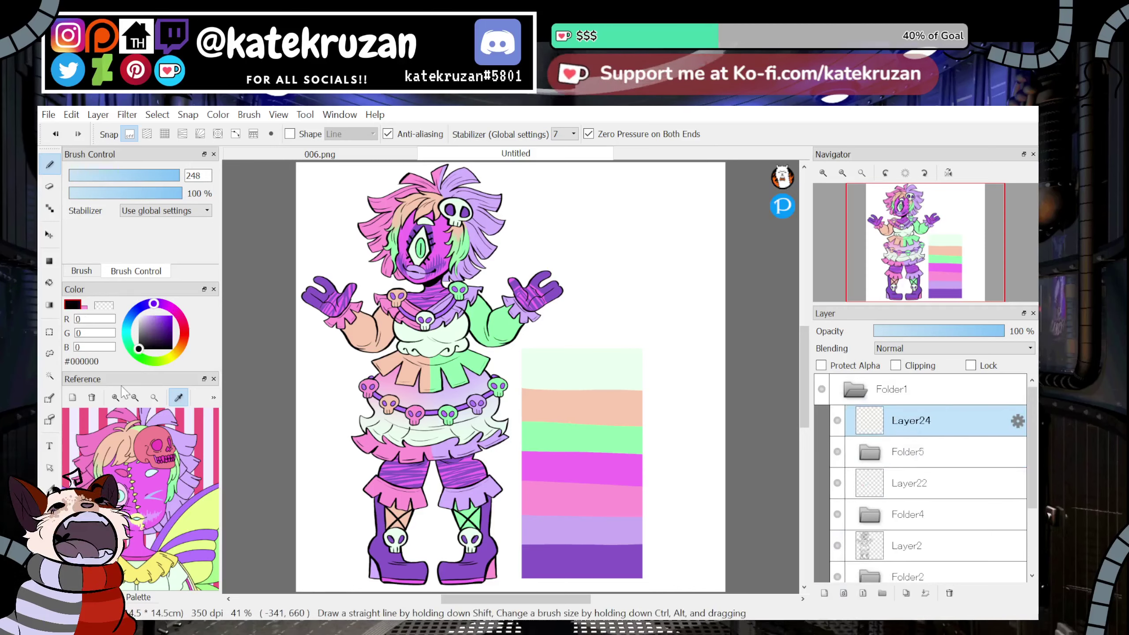
pyautogui.click(142, 176)
pyautogui.click(823, 173)
pyautogui.click(823, 173)
pyautogui.moveTo(909, 244); pyautogui.dragTo(914, 224)
# Hand-letter "Coale" in black in the empty space beside the clown's head.
pyautogui.moveTo(528, 208)
pyautogui.mouseDown()
pyautogui.moveTo(508, 210)
pyautogui.moveTo(502, 254)
pyautogui.mouseUp()
pyautogui.hotkey('ctrl', 'z')
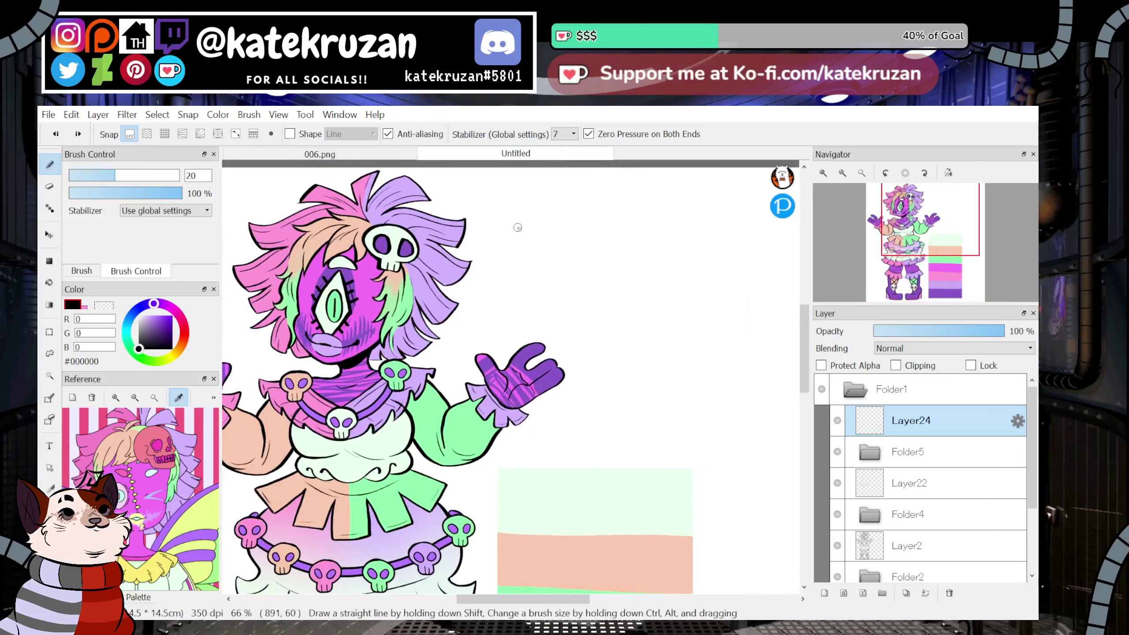
pyautogui.moveTo(526, 208)
pyautogui.mouseDown()
pyautogui.moveTo(519, 277)
pyautogui.moveTo(517, 244)
pyautogui.moveTo(544, 233)
pyautogui.moveTo(563, 263)
pyautogui.mouseUp()
pyautogui.hotkey('ctrl', 'z')
pyautogui.moveTo(572, 198); pyautogui.dragTo(574, 269)
pyautogui.moveTo(593, 229); pyautogui.dragTo(606, 269)
pyautogui.moveTo(605, 268); pyautogui.dragTo(618, 229)
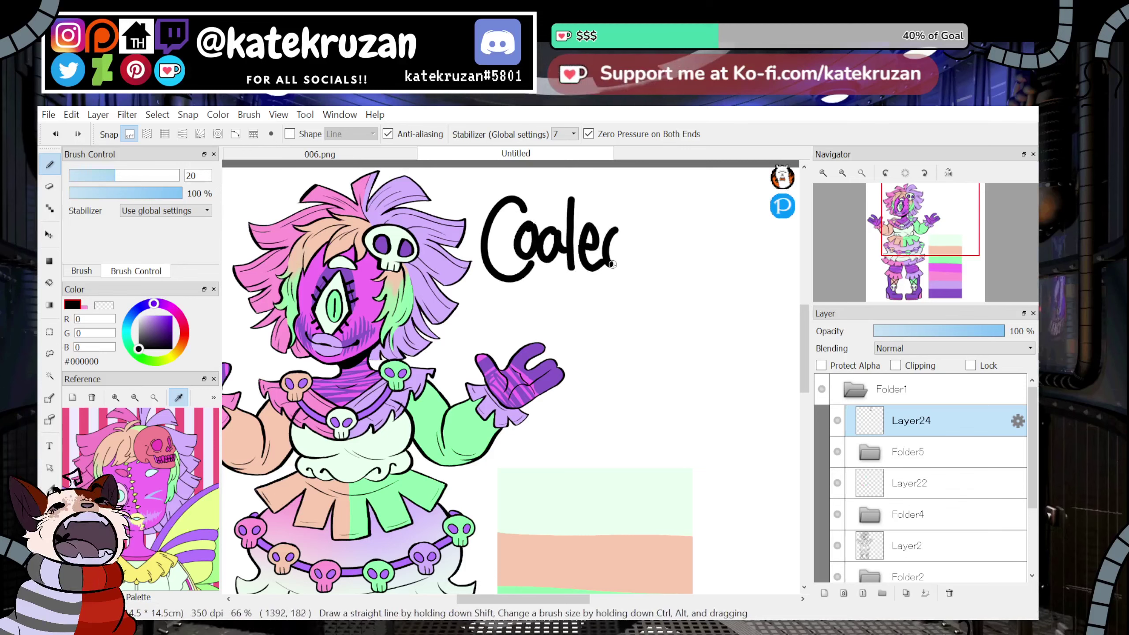
pyautogui.hotkey('ctrl', 'z')
pyautogui.hotkey('ctrl', 'z')
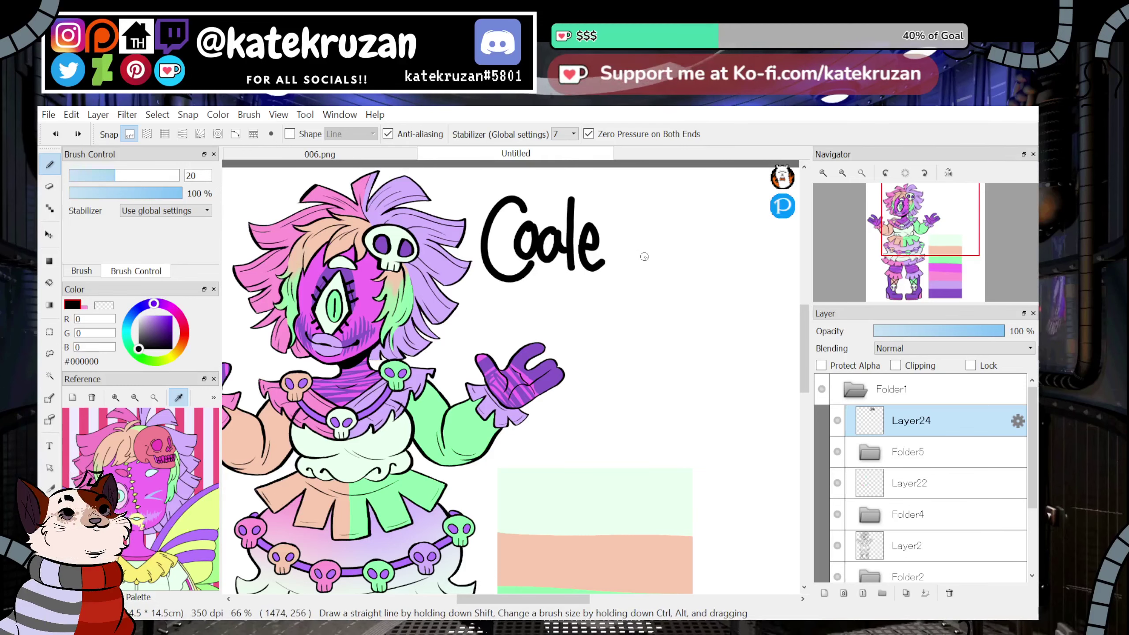
pyautogui.moveTo(616, 242); pyautogui.dragTo(617, 264)
pyautogui.click(616, 221)
pyautogui.moveTo(629, 240)
pyautogui.mouseDown()
pyautogui.moveTo(630, 261)
pyautogui.moveTo(678, 262)
pyautogui.mouseUp()
pyautogui.moveTo(960, 232); pyautogui.dragTo(944, 203)
pyautogui.hotkey('ctrl', 'z')
pyautogui.hotkey('ctrl', 'z')
pyautogui.hotkey('ctrl', 'z')
pyautogui.hotkey('ctrl', 'z')
pyautogui.hotkey('ctrl', 'z')
pyautogui.hotkey('ctrl', 'z')
pyautogui.hotkey('ctrl', 'z')
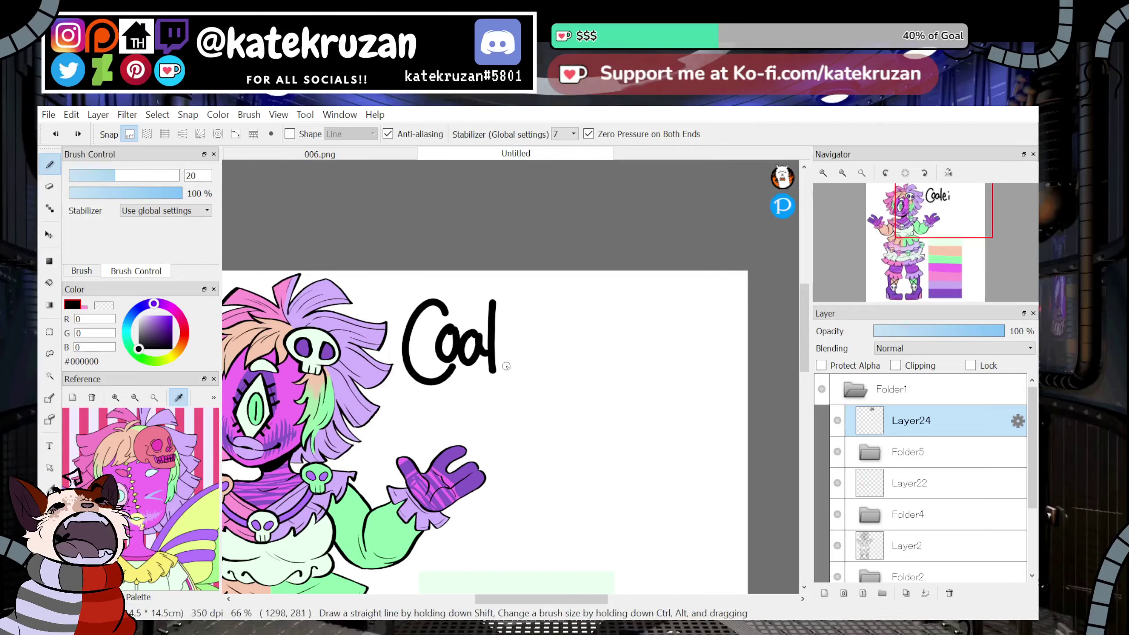
# Undo the letters after the capital C and letter "oalein" there with wider spacing, completing the title "Coalein".
pyautogui.moveTo(470, 328)
pyautogui.mouseDown()
pyautogui.moveTo(505, 333)
pyautogui.moveTo(524, 363)
pyautogui.mouseUp()
pyautogui.moveTo(531, 303); pyautogui.dragTo(533, 362)
pyautogui.hotkey('ctrl', 'z')
pyautogui.hotkey('ctrl', 'z')
pyautogui.hotkey('ctrl', 'z')
pyautogui.hotkey('ctrl', 'z')
pyautogui.moveTo(481, 330)
pyautogui.mouseDown()
pyautogui.moveTo(476, 361)
pyautogui.moveTo(479, 328)
pyautogui.mouseUp()
pyautogui.moveTo(507, 333)
pyautogui.mouseDown()
pyautogui.moveTo(493, 359)
pyautogui.moveTo(531, 358)
pyautogui.mouseUp()
pyautogui.hotkey('ctrl', 'z')
pyautogui.moveTo(539, 303)
pyautogui.mouseDown()
pyautogui.moveTo(541, 365)
pyautogui.moveTo(568, 343)
pyautogui.mouseUp()
pyautogui.moveTo(558, 328)
pyautogui.mouseDown()
pyautogui.moveTo(558, 363)
pyautogui.moveTo(582, 364)
pyautogui.mouseUp()
pyautogui.click(578, 326)
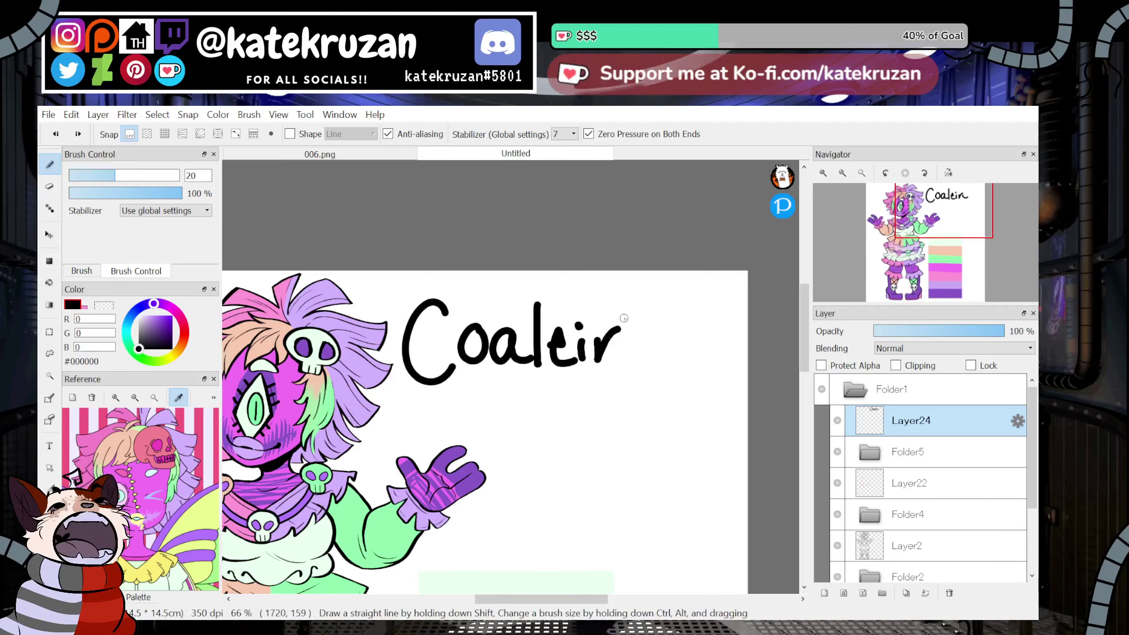
pyautogui.moveTo(615, 330); pyautogui.dragTo(638, 364)
# Underline the title with a straight black stroke running from the "o" to well past the final letter.
pyautogui.moveTo(471, 378); pyautogui.dragTo(606, 383)
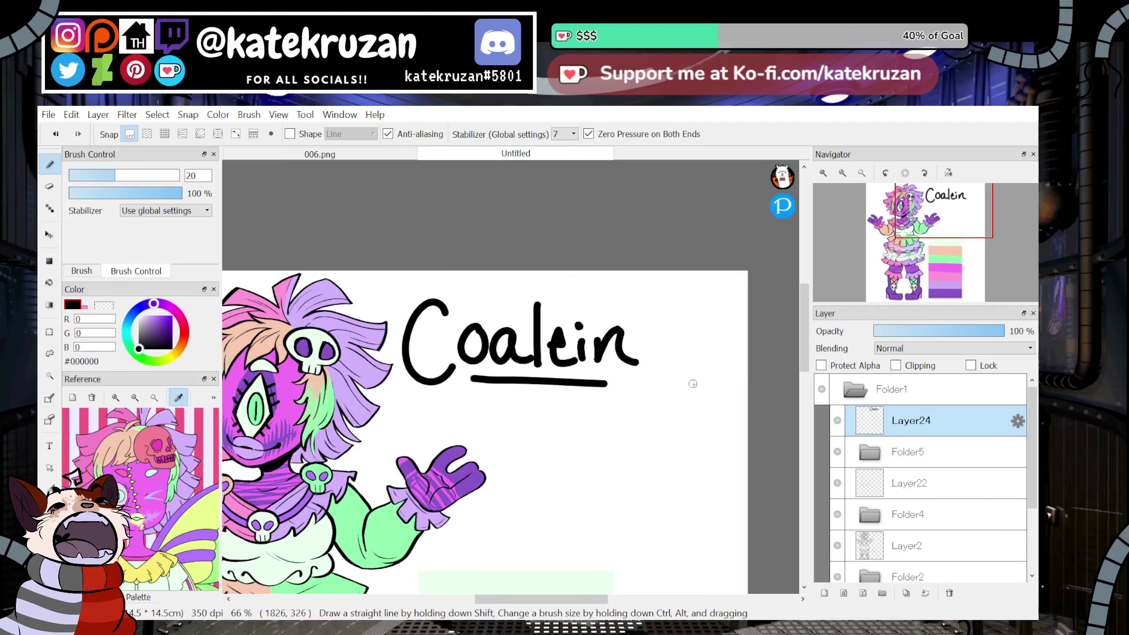
pyautogui.hotkey('ctrl', 'z')
pyautogui.moveTo(471, 379); pyautogui.dragTo(720, 377)
# Write "#980" in magenta #F371F4 with a 9 px brush above the end of the title.
pyautogui.moveTo(947, 264); pyautogui.dragTo(937, 222)
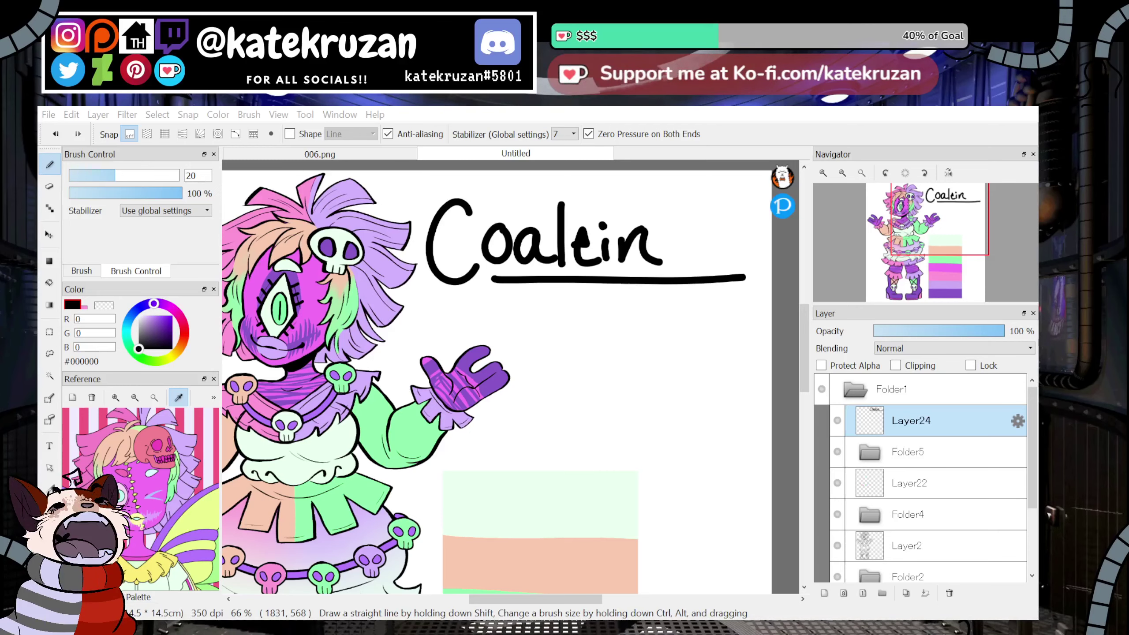
pyautogui.click(89, 175)
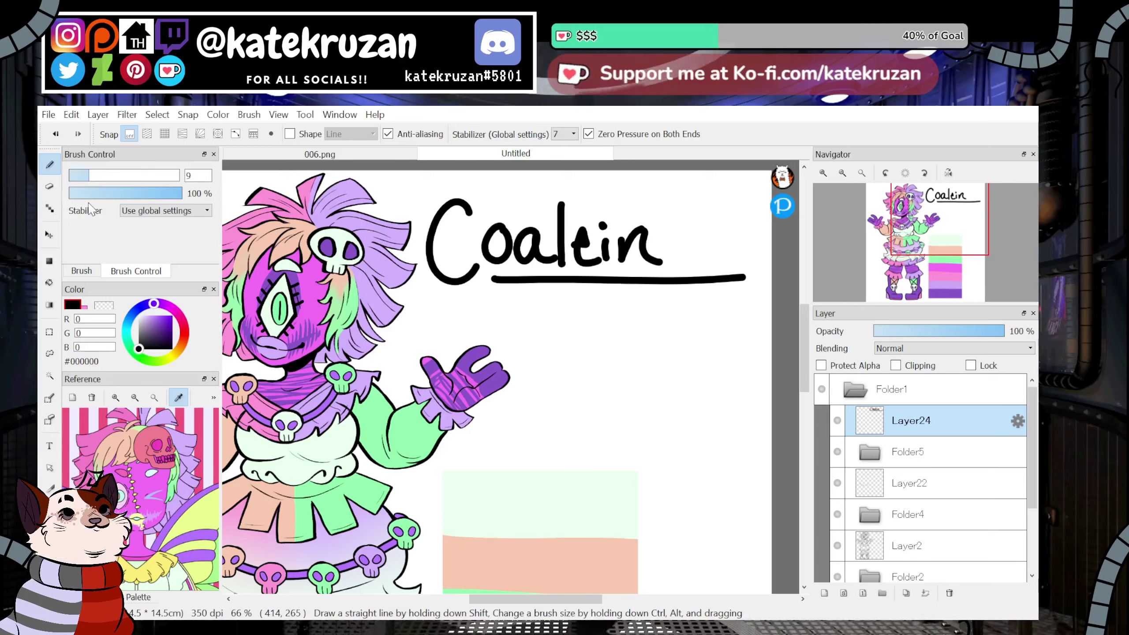
pyautogui.click(181, 440)
pyautogui.moveTo(540, 296); pyautogui.dragTo(540, 324)
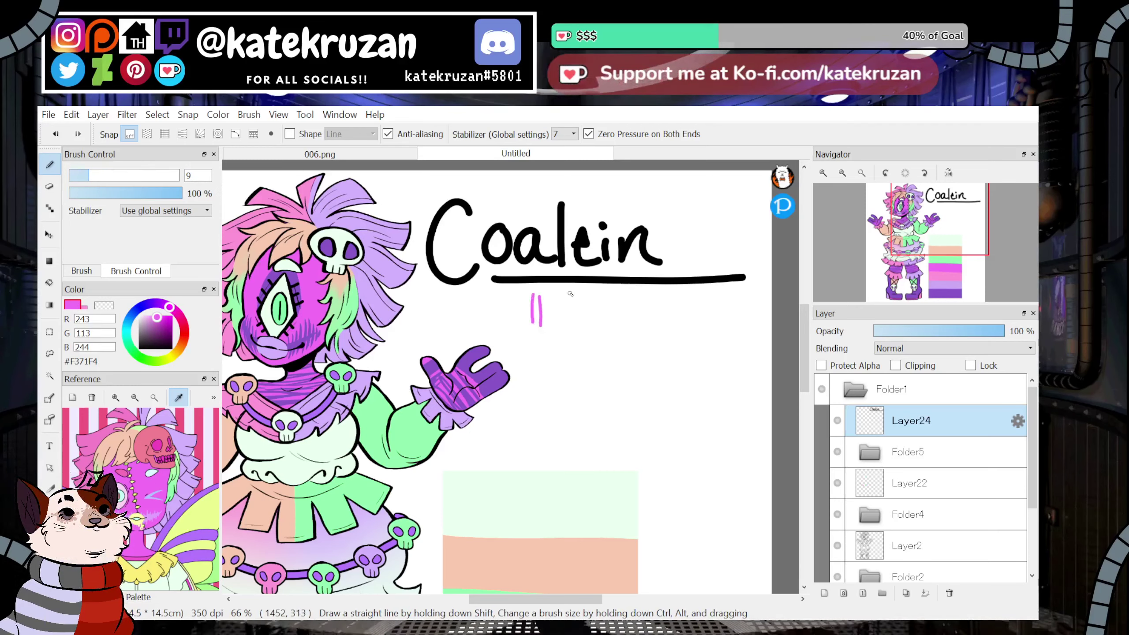
pyautogui.hotkey('ctrl', 'z')
pyautogui.hotkey('ctrl', 'z')
pyautogui.moveTo(662, 227); pyautogui.dragTo(665, 198)
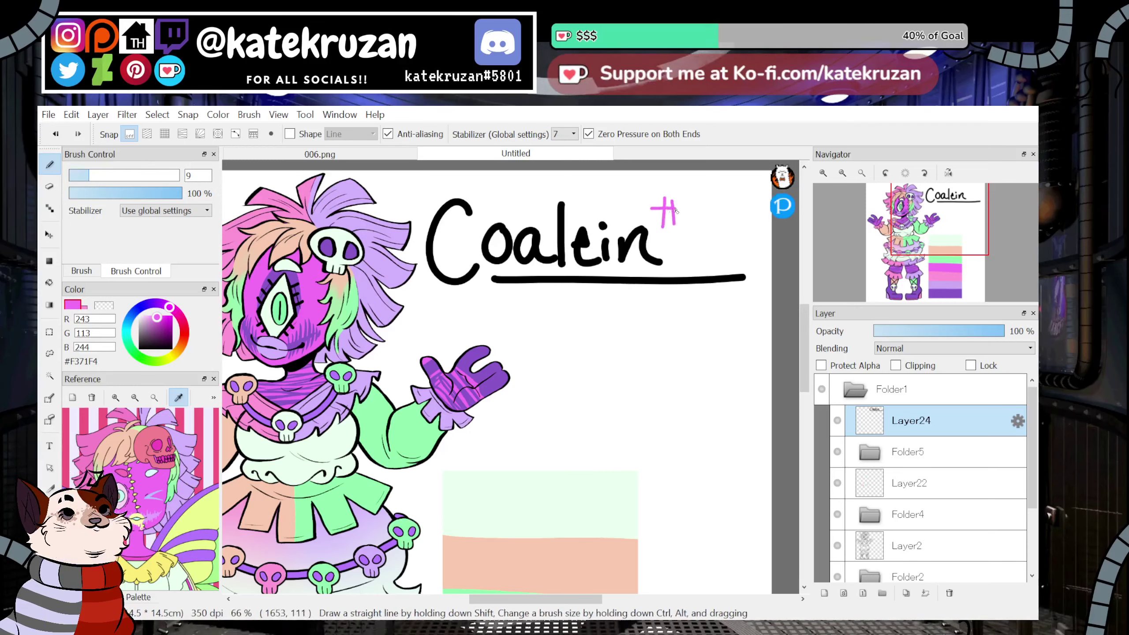
pyautogui.hotkey('ctrl', 'z')
pyautogui.hotkey('ctrl', 'z')
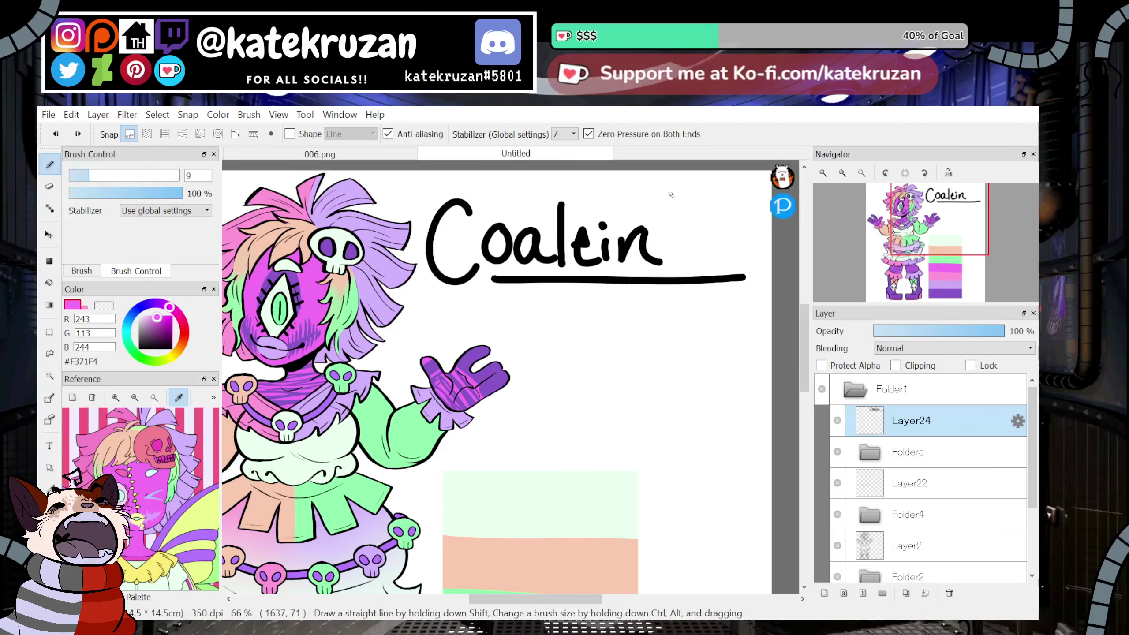
pyautogui.moveTo(728, 183)
pyautogui.mouseDown()
pyautogui.moveTo(737, 206)
pyautogui.moveTo(702, 184)
pyautogui.moveTo(710, 208)
pyautogui.mouseUp()
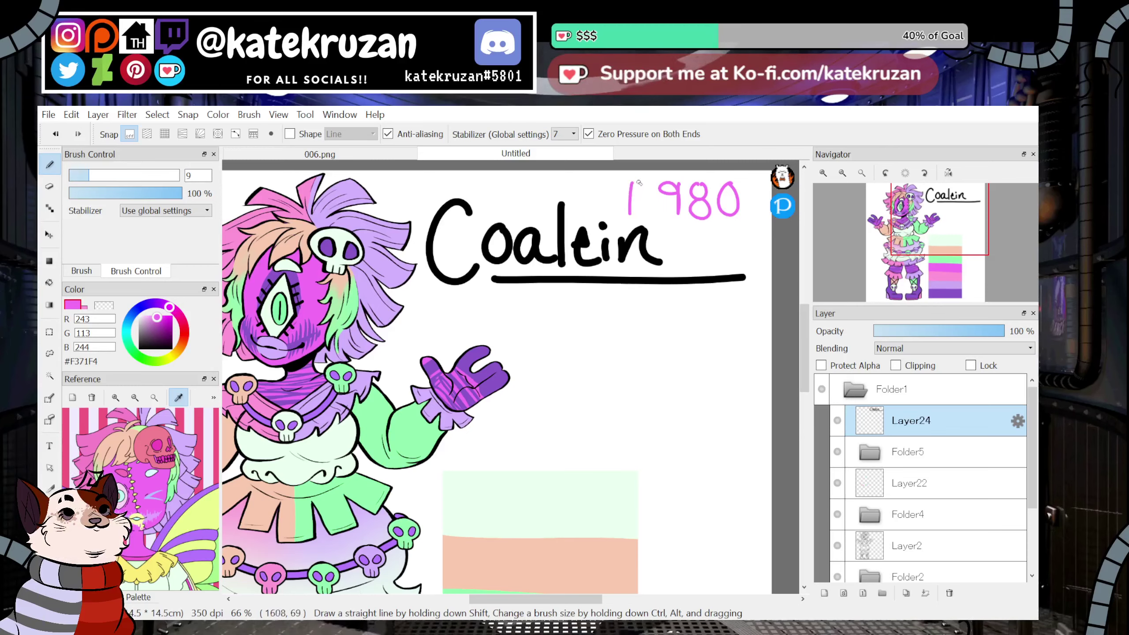
pyautogui.moveTo(619, 204); pyautogui.dragTo(650, 202)
# Sign the artist's name with a heart and "/2024" below the underline, using a 12.3 px lavender #B477FE brush.
pyautogui.moveTo(952, 222); pyautogui.dragTo(951, 213)
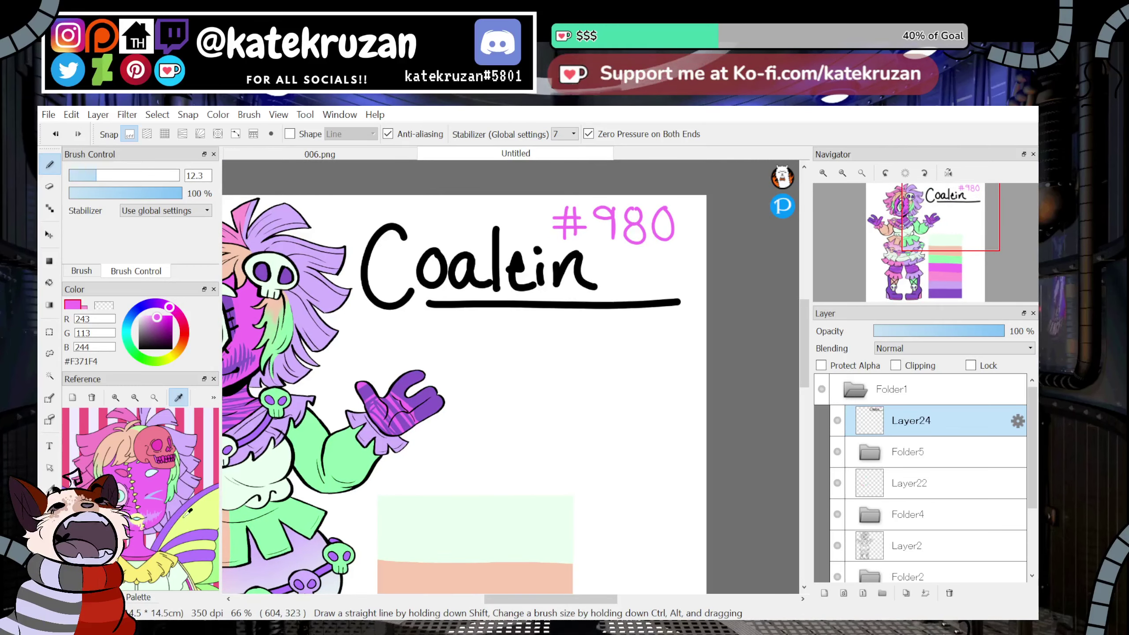
pyautogui.click(211, 462)
pyautogui.moveTo(488, 326)
pyautogui.mouseDown()
pyautogui.moveTo(468, 372)
pyautogui.moveTo(489, 343)
pyautogui.mouseUp()
pyautogui.moveTo(475, 352)
pyautogui.mouseDown()
pyautogui.moveTo(486, 361)
pyautogui.moveTo(519, 345)
pyautogui.mouseUp()
pyautogui.moveTo(516, 356); pyautogui.dragTo(529, 363)
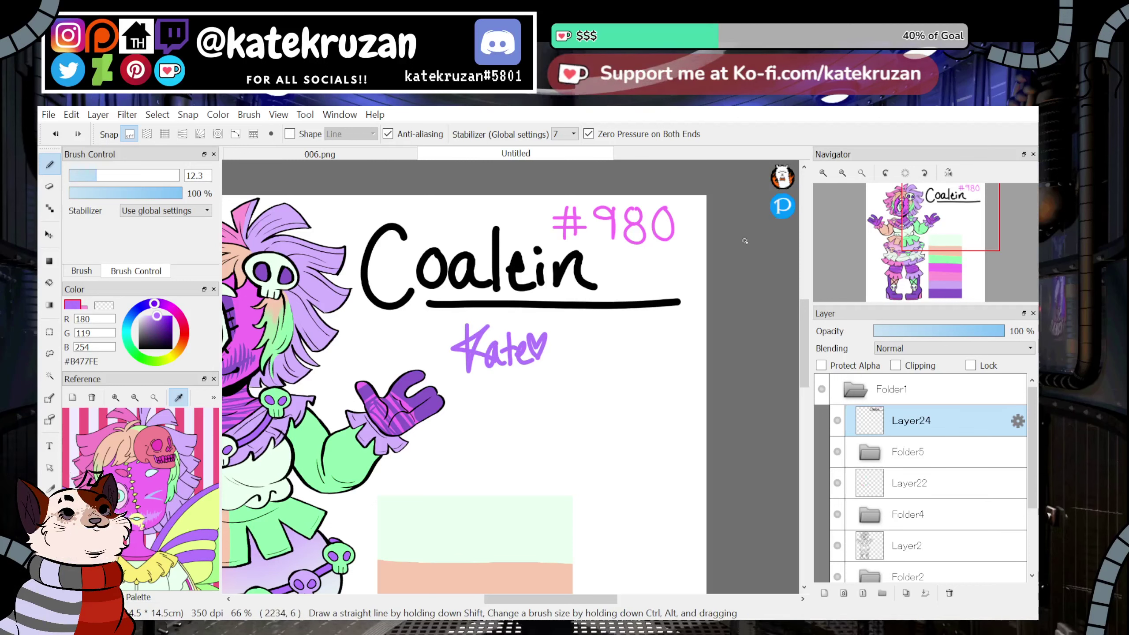
pyautogui.moveTo(581, 360); pyautogui.dragTo(601, 362)
pyautogui.moveTo(614, 338)
pyautogui.mouseDown()
pyautogui.moveTo(630, 355)
pyautogui.moveTo(661, 328)
pyautogui.moveTo(657, 369)
pyautogui.mouseUp()
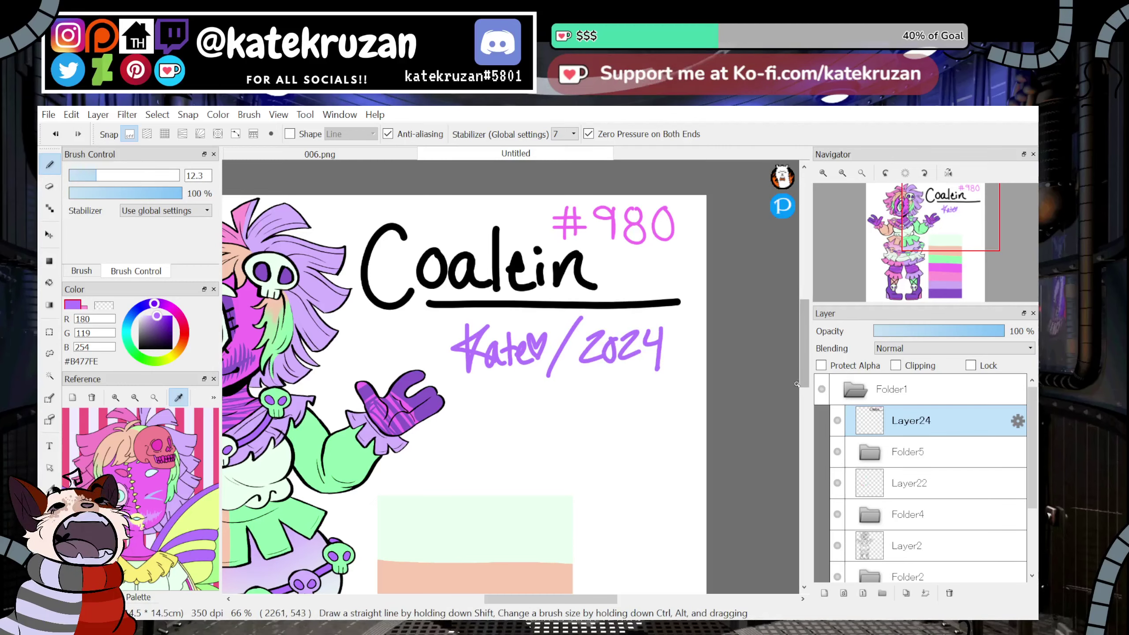
# Move the palette strip's folder (Folder5) up and to the right so it sits beneath the signature.
pyautogui.click(861, 173)
pyautogui.press('v')
pyautogui.moveTo(727, 368); pyautogui.dragTo(729, 377)
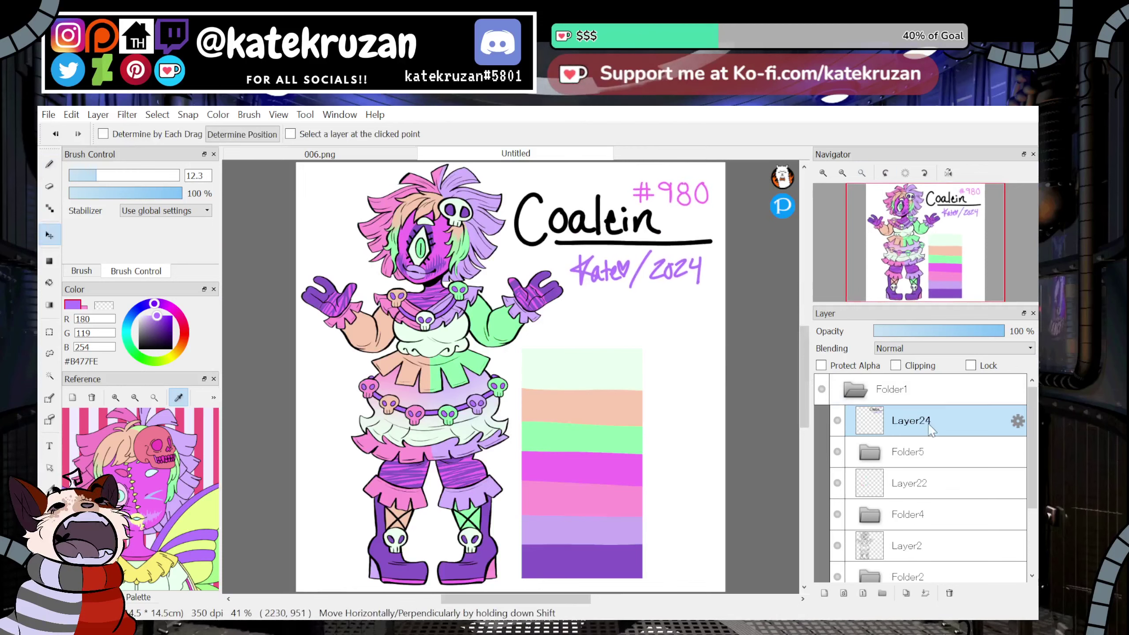
pyautogui.click(834, 458)
pyautogui.moveTo(698, 472); pyautogui.dragTo(770, 459)
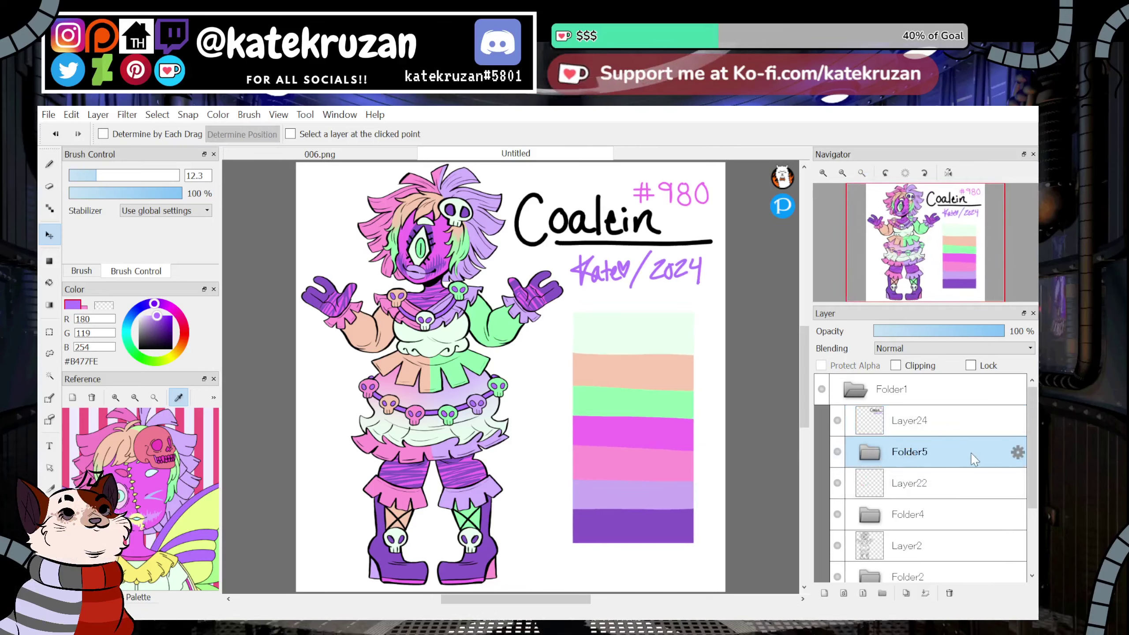
pyautogui.moveTo(751, 413); pyautogui.dragTo(764, 405)
# Show the pink rough sketch on Layer1, shrink it with Transform, and place it between the boots and the palette strip.
pyautogui.scroll(-3, 1034, 451)
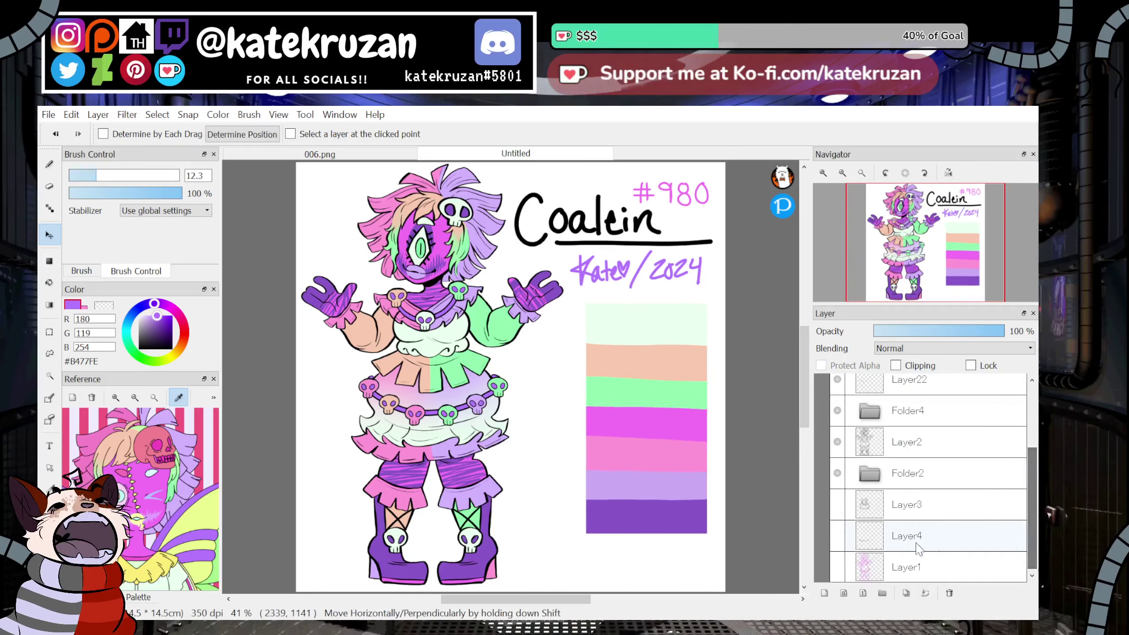
pyautogui.click(907, 568)
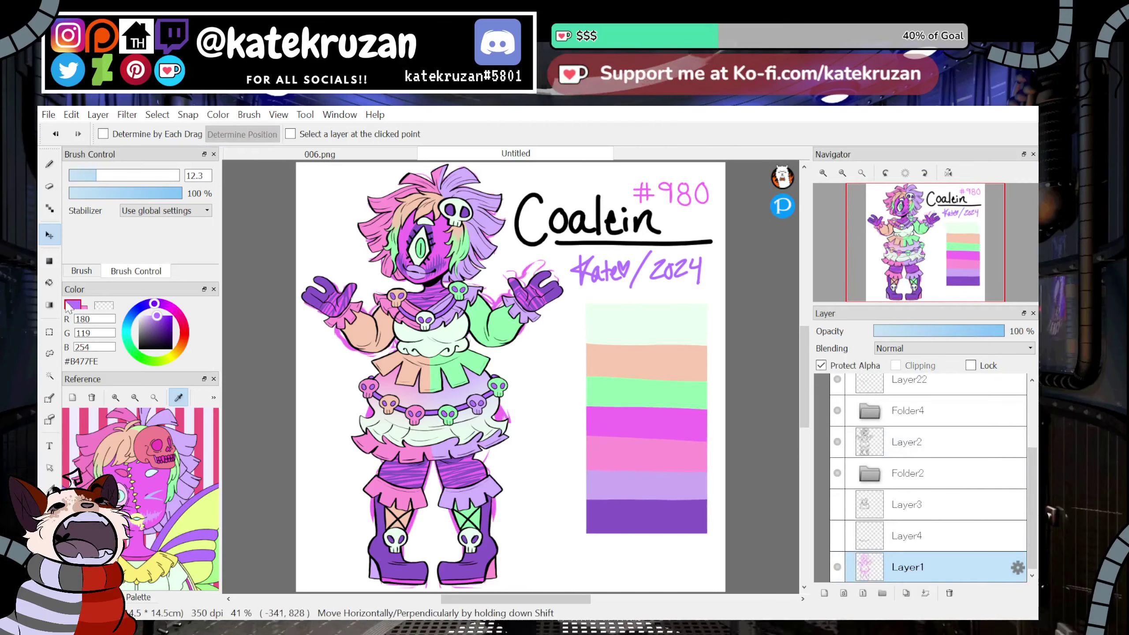
pyautogui.click(49, 333)
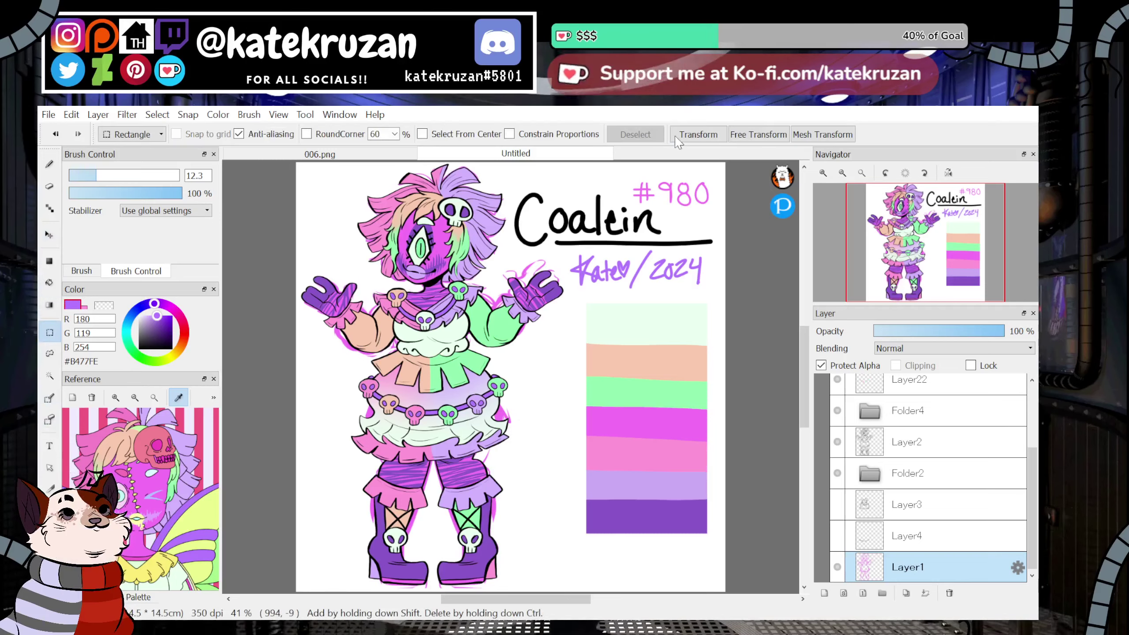
pyautogui.moveTo(524, 373); pyautogui.dragTo(549, 375)
pyautogui.click(698, 135)
pyautogui.hotkey('ctrl', 'z')
pyautogui.click(697, 136)
pyautogui.moveTo(495, 285)
pyautogui.mouseDown()
pyautogui.moveTo(513, 309)
pyautogui.moveTo(615, 262)
pyautogui.moveTo(488, 420)
pyautogui.mouseUp()
pyautogui.moveTo(710, 269)
pyautogui.mouseDown()
pyautogui.moveTo(571, 373)
pyautogui.moveTo(629, 330)
pyautogui.moveTo(640, 330)
pyautogui.moveTo(642, 365)
pyautogui.mouseUp()
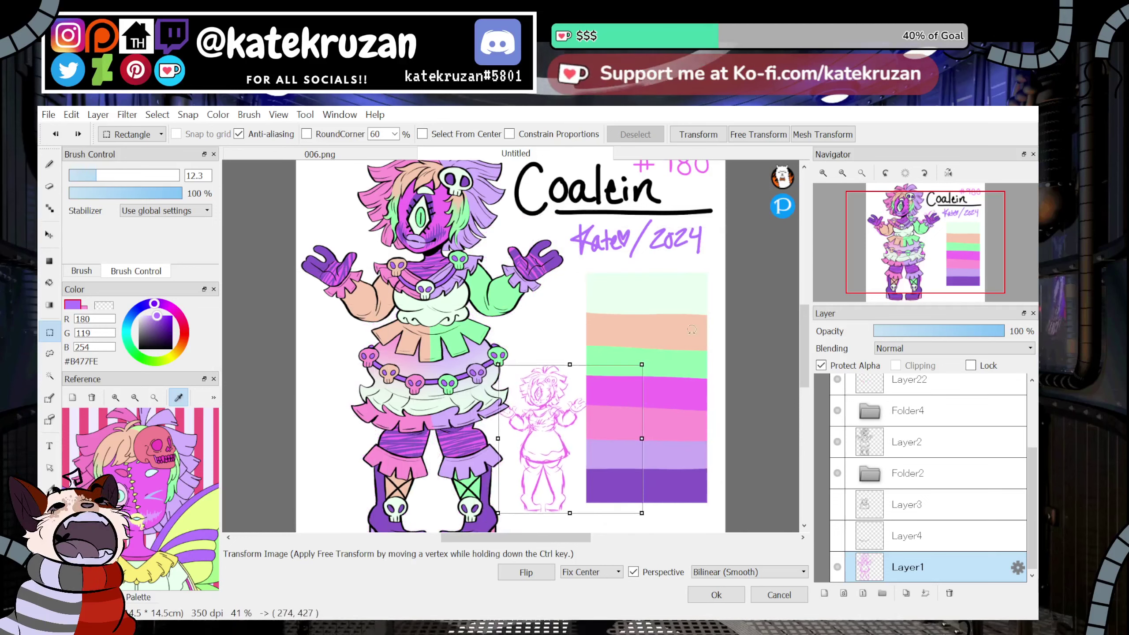
pyautogui.click(864, 174)
pyautogui.moveTo(595, 428); pyautogui.dragTo(589, 452)
pyautogui.moveTo(617, 386); pyautogui.dragTo(624, 381)
pyautogui.click(716, 594)
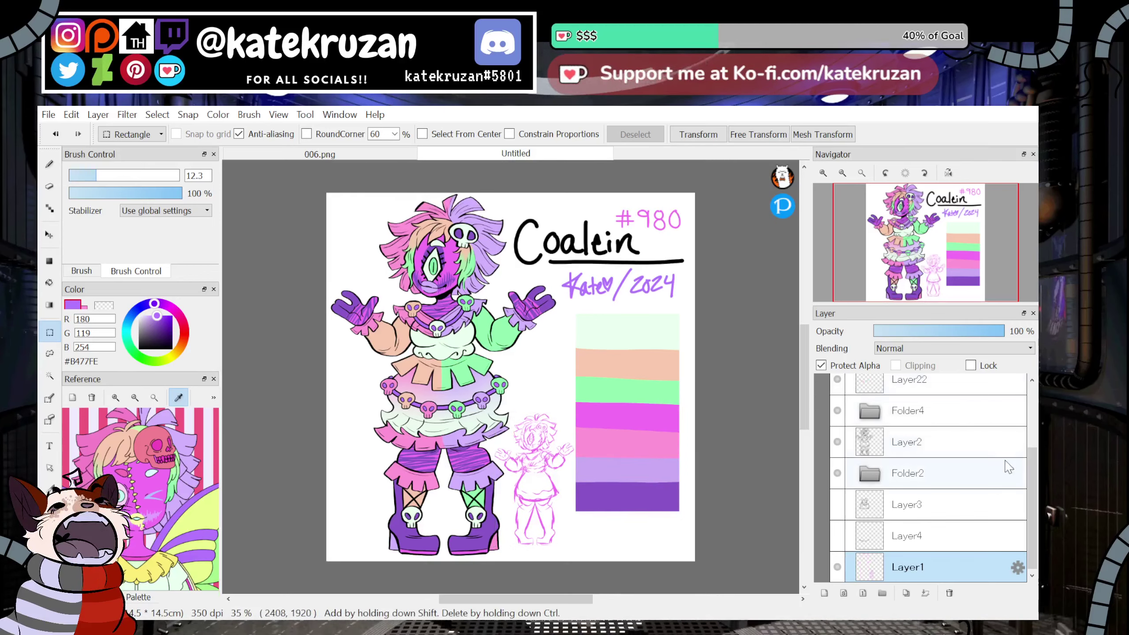
# Add a new layer and move it beneath the sketch layer at the base of the stack.
pyautogui.click(824, 593)
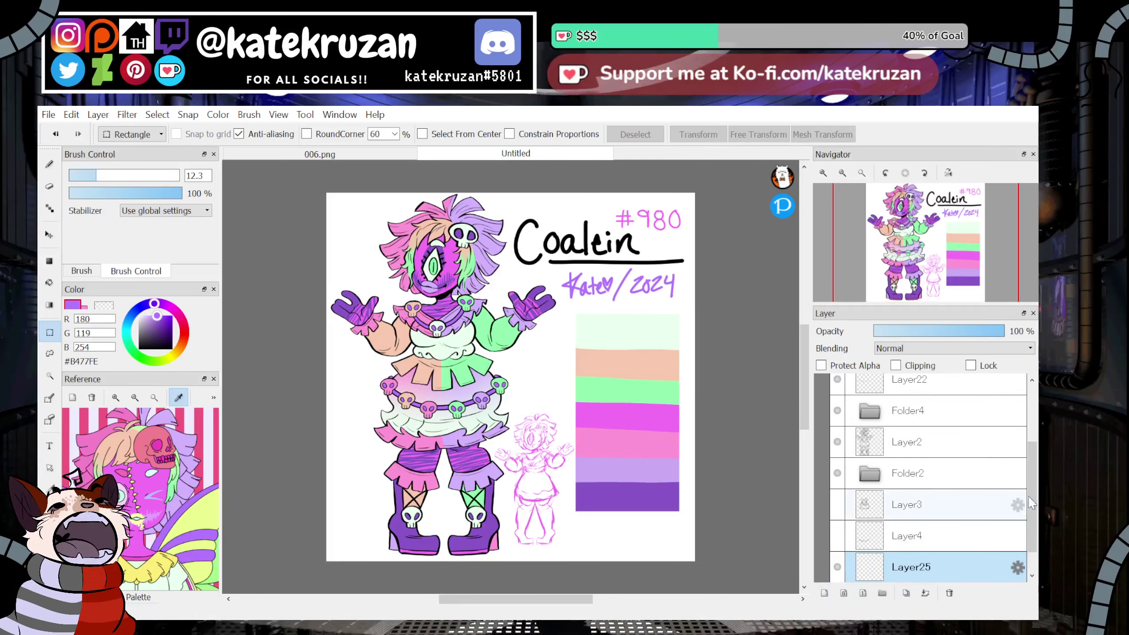
pyautogui.moveTo(1030, 502); pyautogui.dragTo(1030, 521)
pyautogui.moveTo(954, 565); pyautogui.dragTo(943, 533)
pyautogui.click(933, 573)
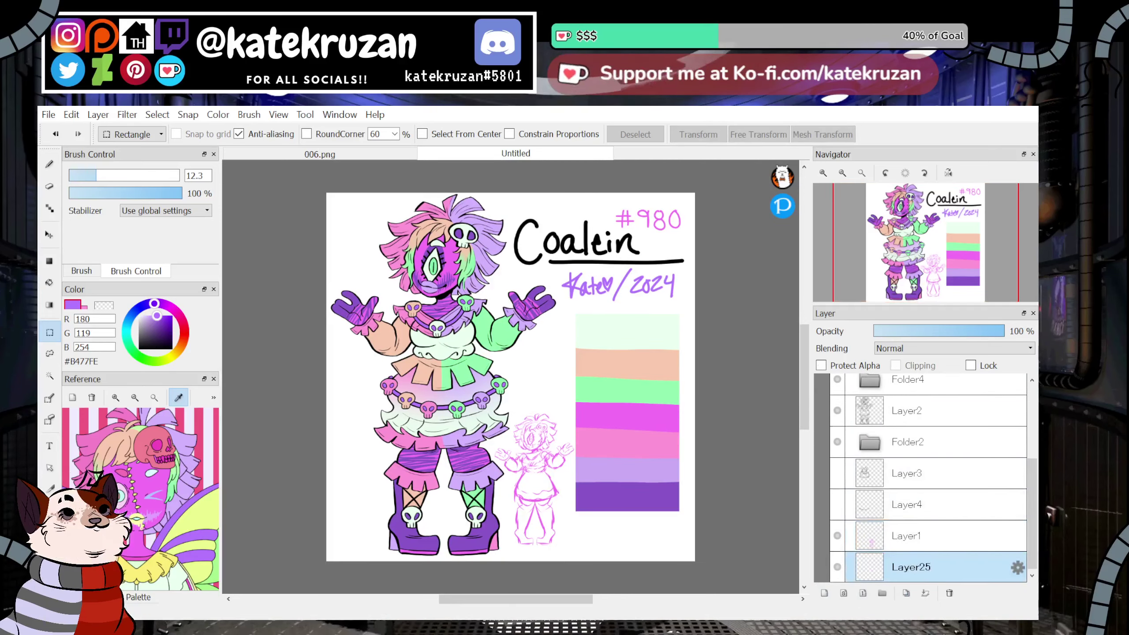
# Sample mint #EAFFEF from the palette and fill a vertical rectangle along the canvas's left edge.
pyautogui.press('i')
pyautogui.click(642, 328)
pyautogui.click(50, 282)
pyautogui.click(49, 261)
pyautogui.moveTo(340, 176); pyautogui.dragTo(442, 561)
pyautogui.hotkey('ctrl', 'z')
pyautogui.moveTo(303, 180); pyautogui.dragTo(381, 603)
pyautogui.click(925, 256)
pyautogui.moveTo(925, 256); pyautogui.dragTo(930, 247)
pyautogui.hotkey('ctrl', 'z')
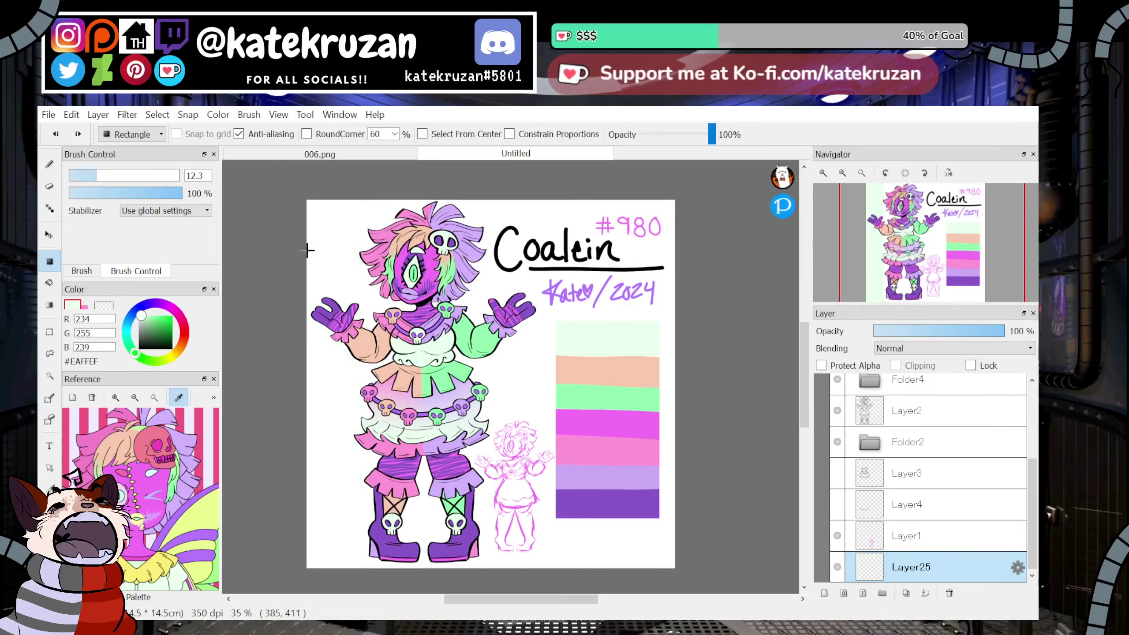
pyautogui.moveTo(294, 199); pyautogui.dragTo(346, 590)
# Fill a matching mint rectangle across the canvas's top edge behind the hair and title.
pyautogui.scroll(2, 368, 388)
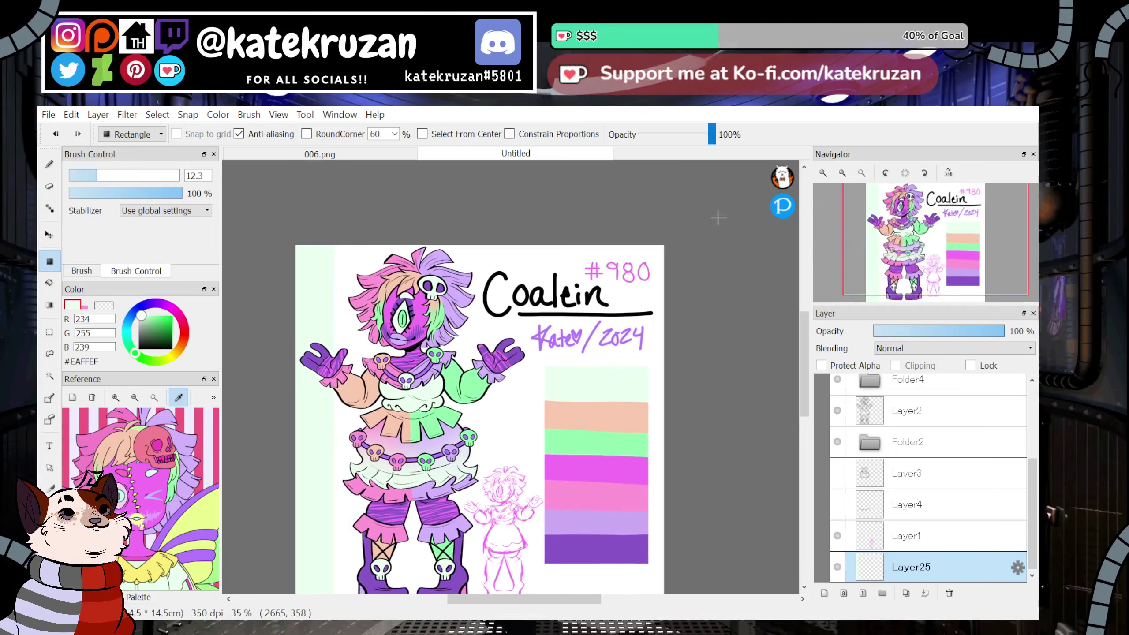
pyautogui.moveTo(258, 239); pyautogui.dragTo(734, 287)
pyautogui.click(935, 254)
pyautogui.moveTo(936, 254); pyautogui.dragTo(930, 246)
pyautogui.press('z')
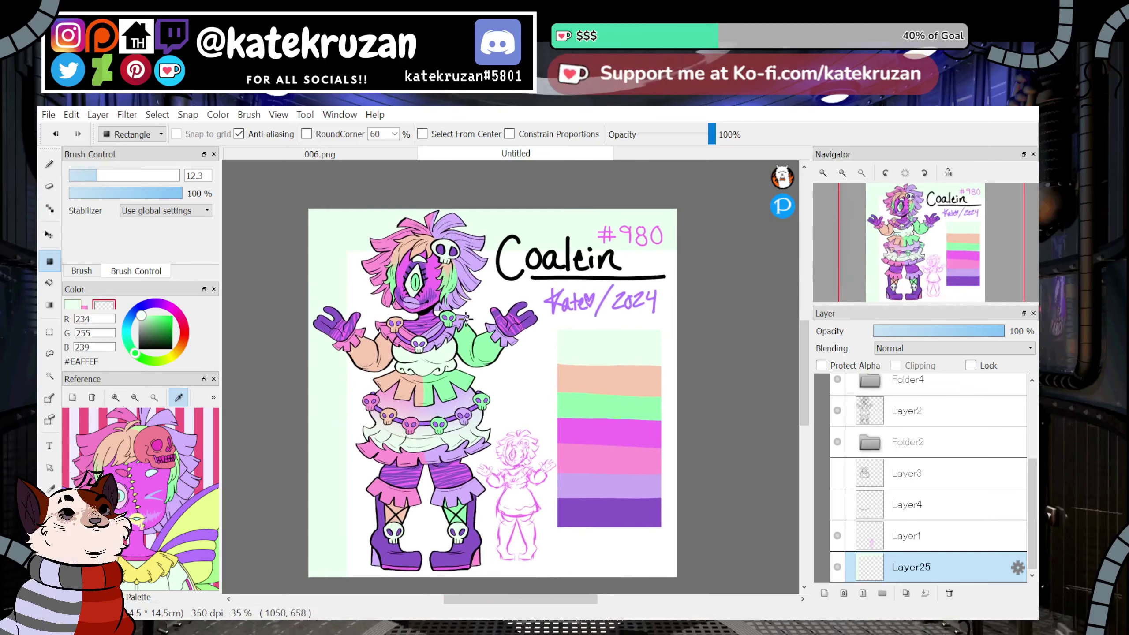
# Protect the border layer's alpha and recolour both strips with magenta #F371F4 sampled from the reference.
pyautogui.moveTo(905, 331); pyautogui.dragTo(933, 334)
pyautogui.click(151, 472)
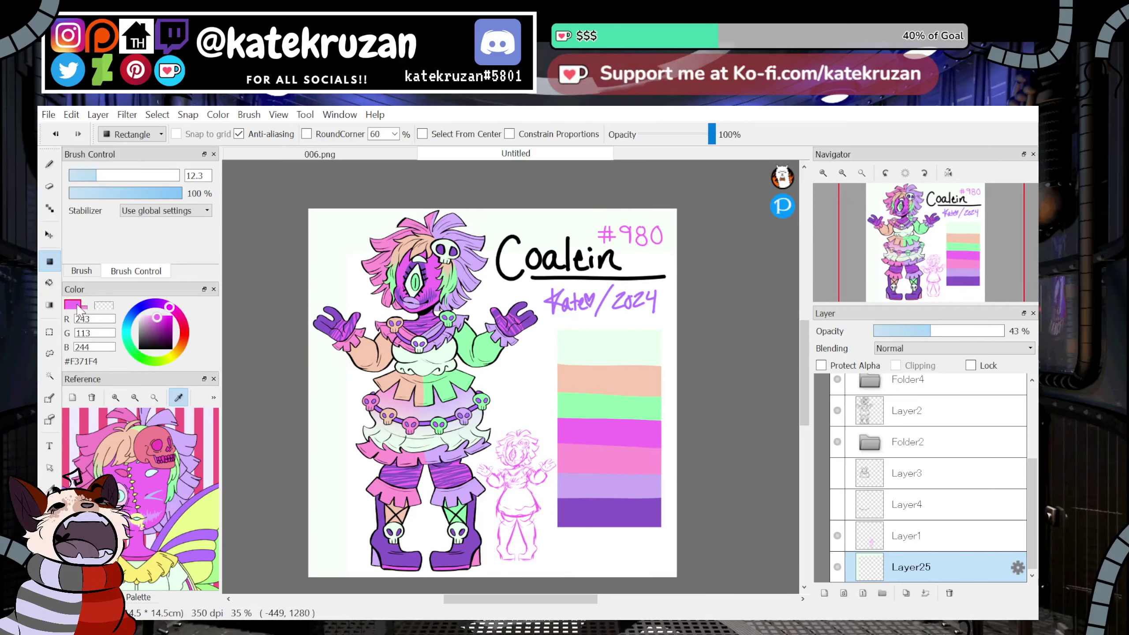
pyautogui.click(821, 365)
pyautogui.moveTo(732, 189); pyautogui.dragTo(260, 612)
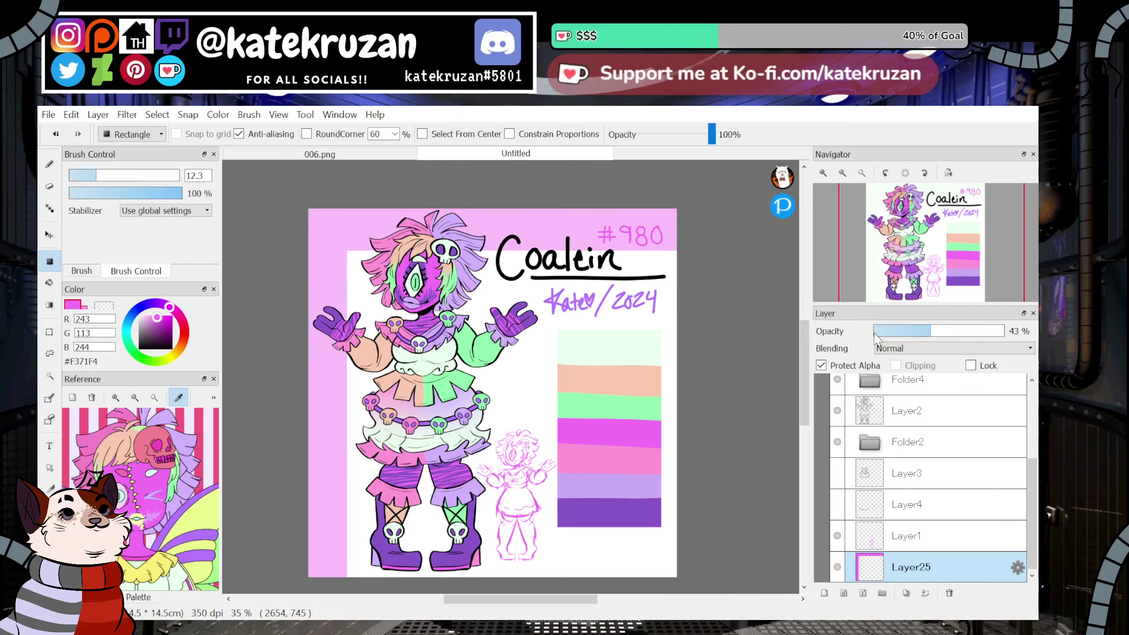
# Lower the border layer's opacity to 17% and shift the strips up and left to narrow the border.
pyautogui.moveTo(875, 337); pyautogui.dragTo(896, 338)
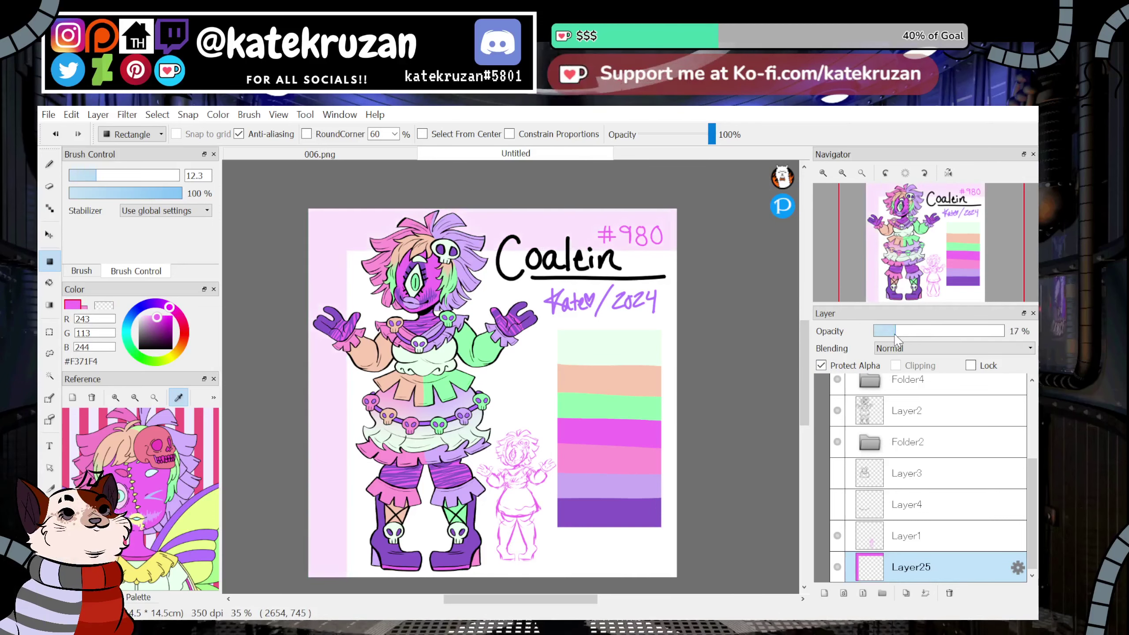
pyautogui.click(49, 235)
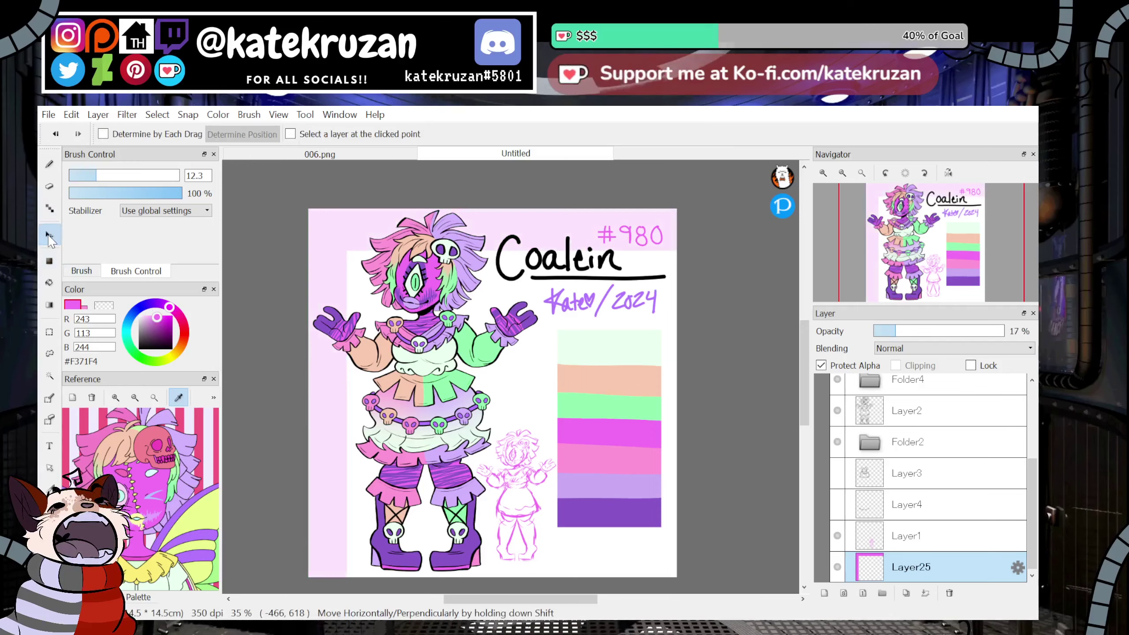
pyautogui.moveTo(756, 435); pyautogui.dragTo(747, 423)
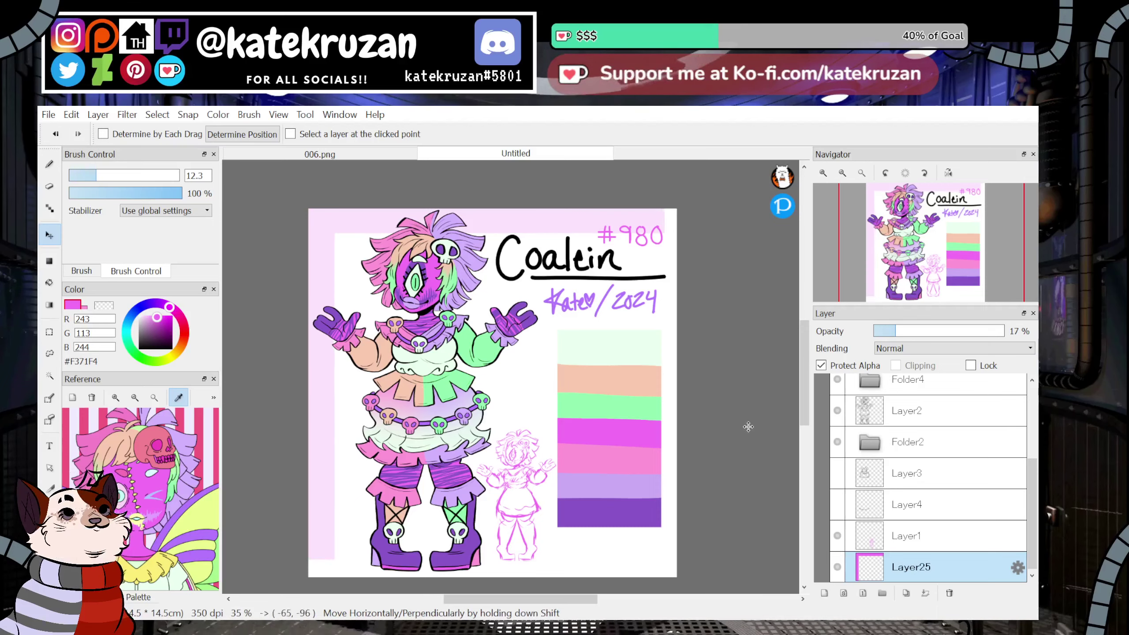
# Check the folders in the layer stack to find the one that holds the palette strip.
pyautogui.click(878, 444)
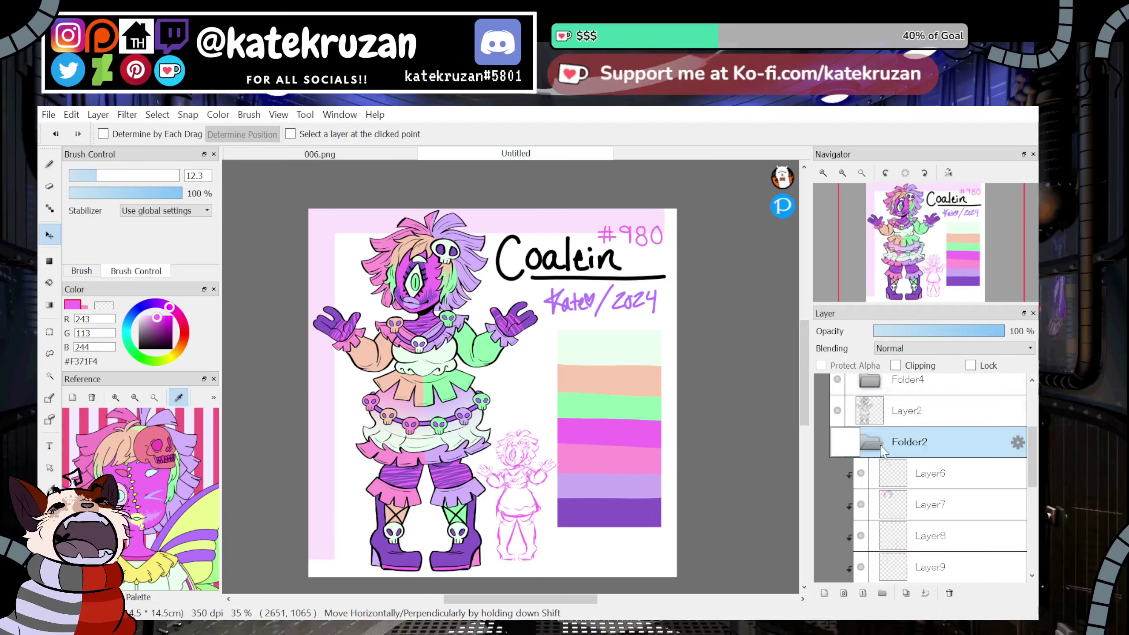
pyautogui.click(878, 446)
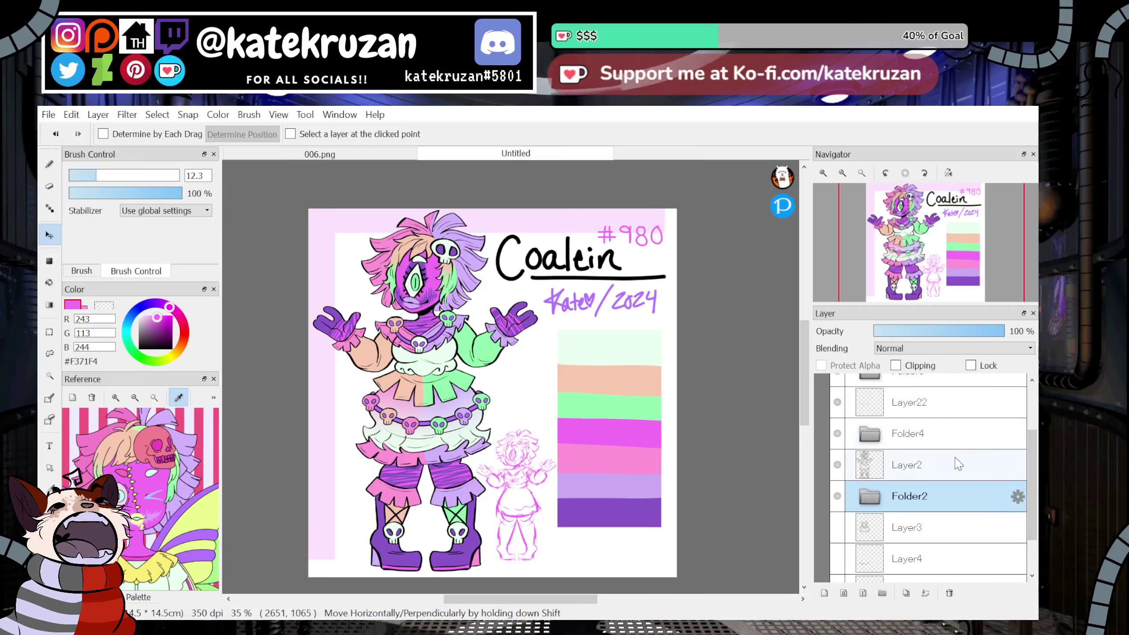
pyautogui.click(854, 428)
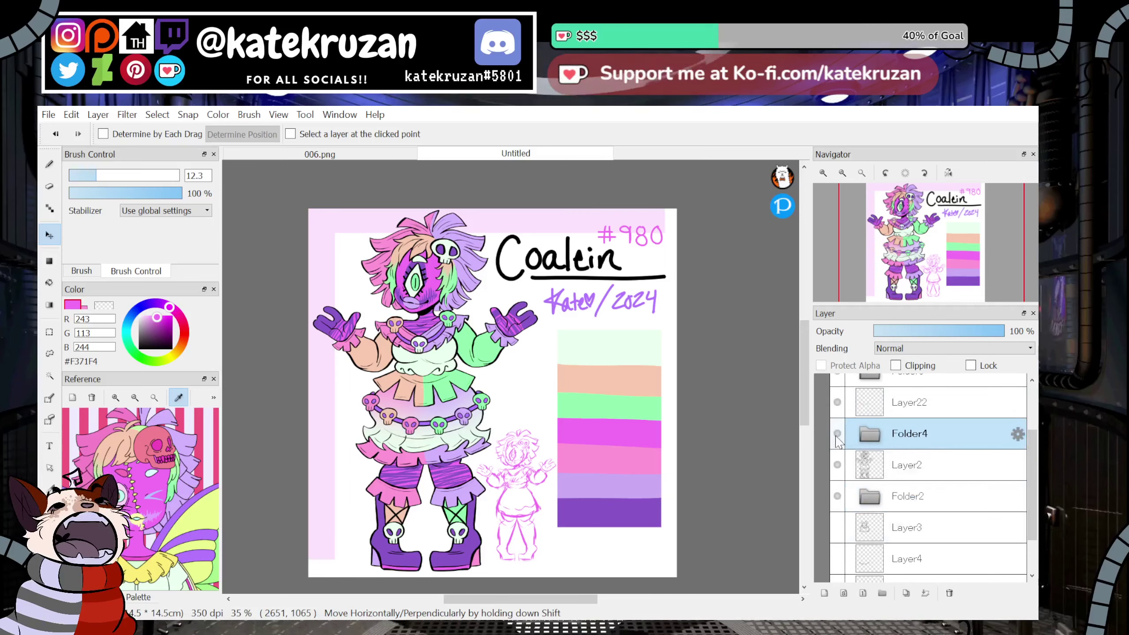
pyautogui.click(851, 403)
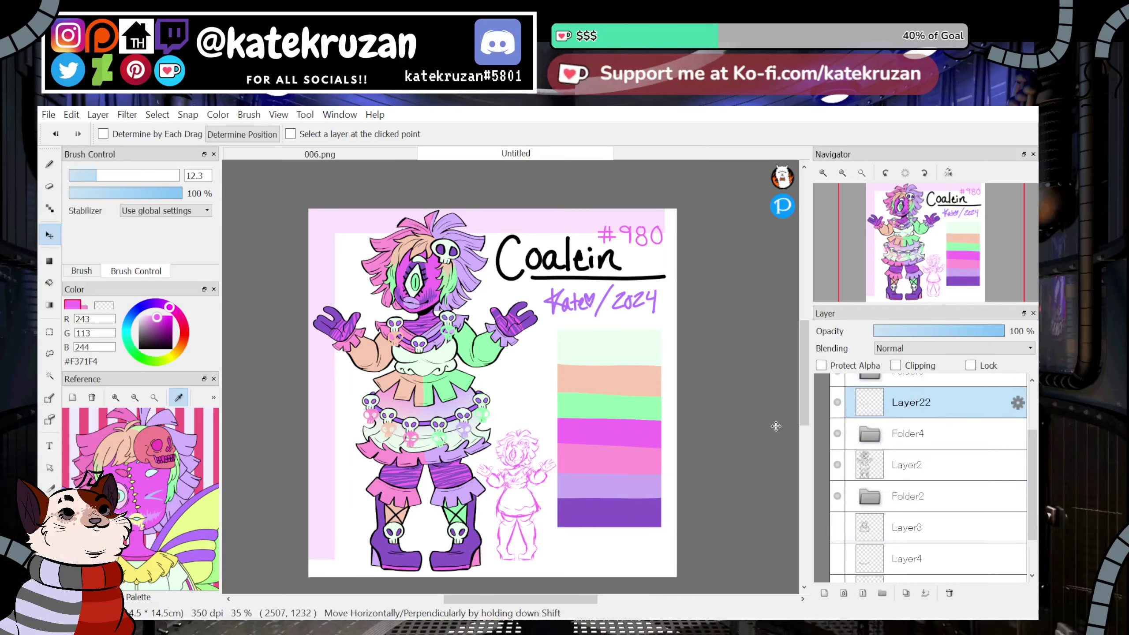
pyautogui.press('Delete')
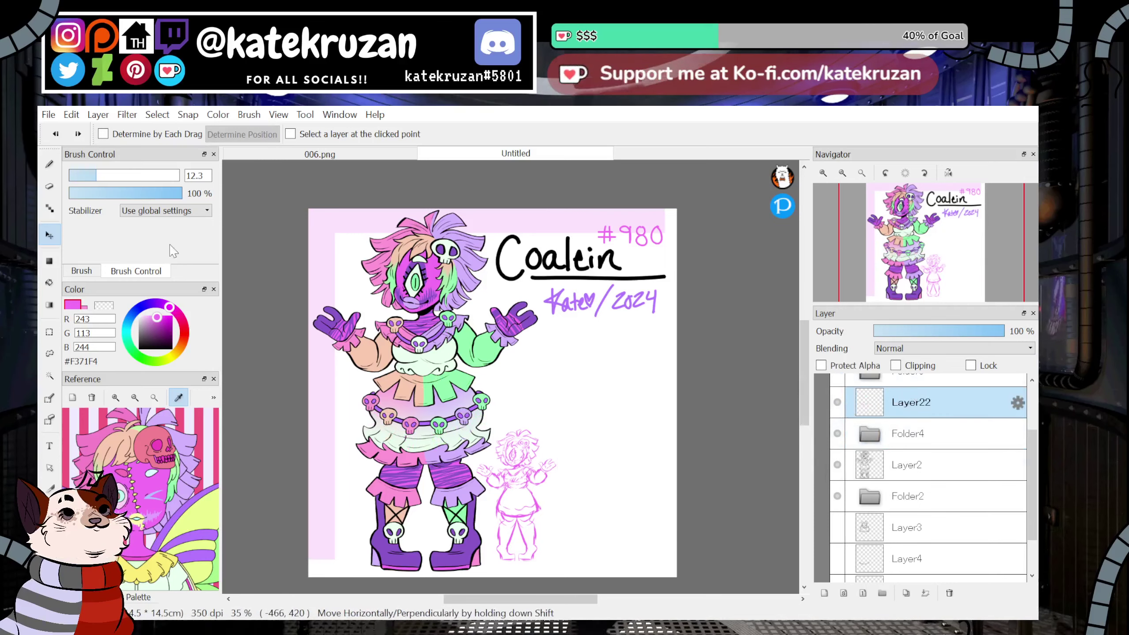
pyautogui.moveTo(1032, 484); pyautogui.dragTo(1032, 449)
# Make the palette folder (Folder5) visible and nudge the colour strip slightly up and to the left.
pyautogui.click(933, 437)
pyautogui.click(837, 437)
pyautogui.moveTo(753, 423); pyautogui.dragTo(756, 452)
pyautogui.hotkey('ctrl', 'z')
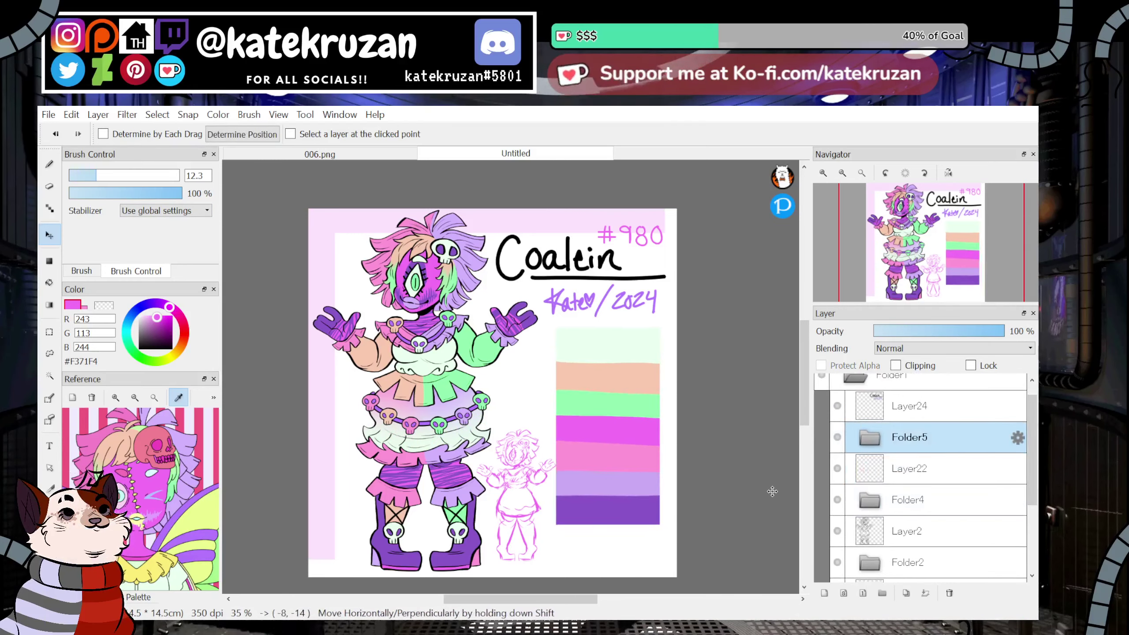